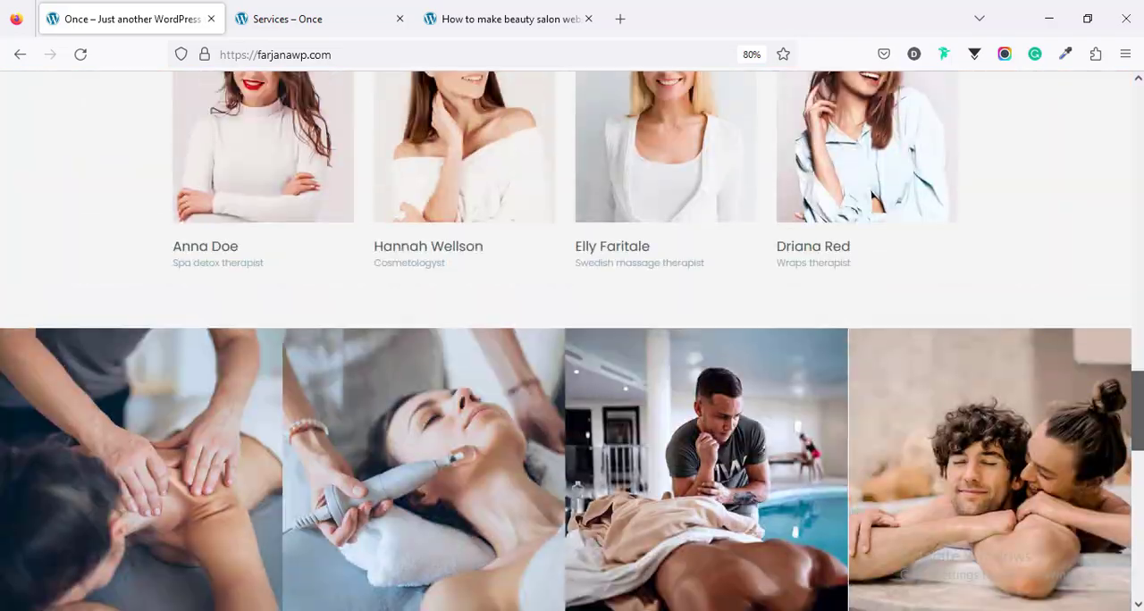
pyautogui.scroll(4, 572, 339)
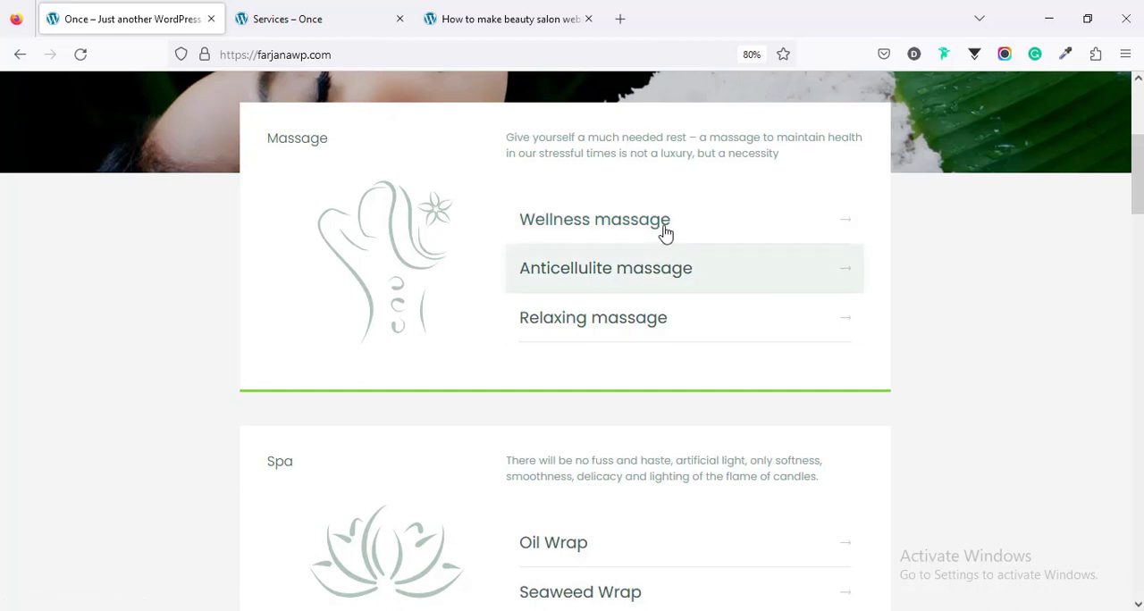
# Step: Examine the Massage and Spa sections on the salon's home page and the service price list on the Services page
pyautogui.click(306, 18)
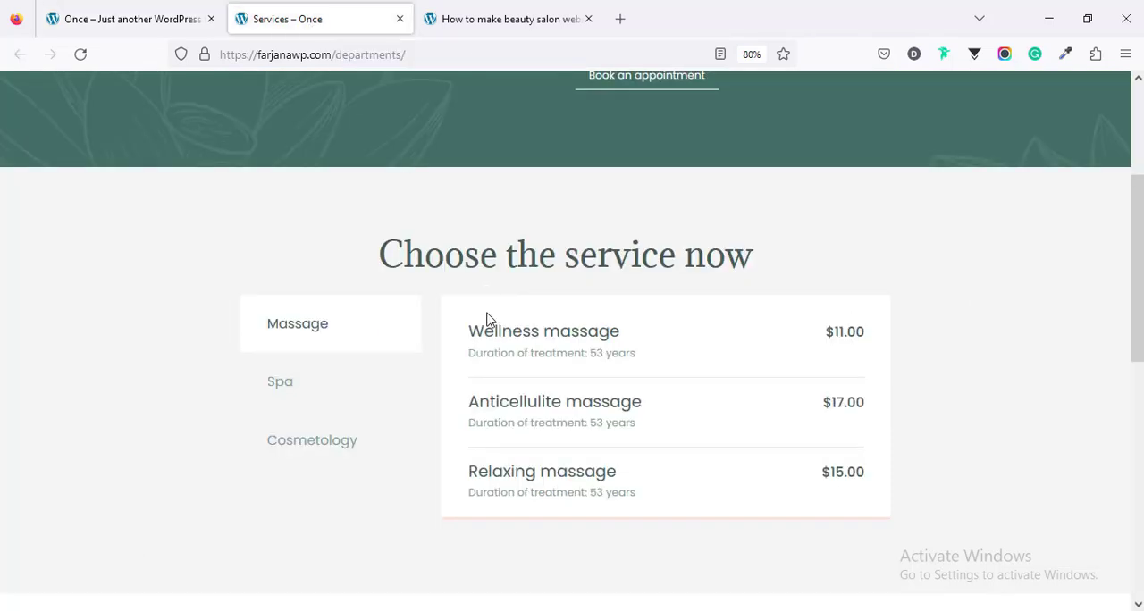
pyautogui.click(188, 18)
pyautogui.scroll(-1, 617, 324)
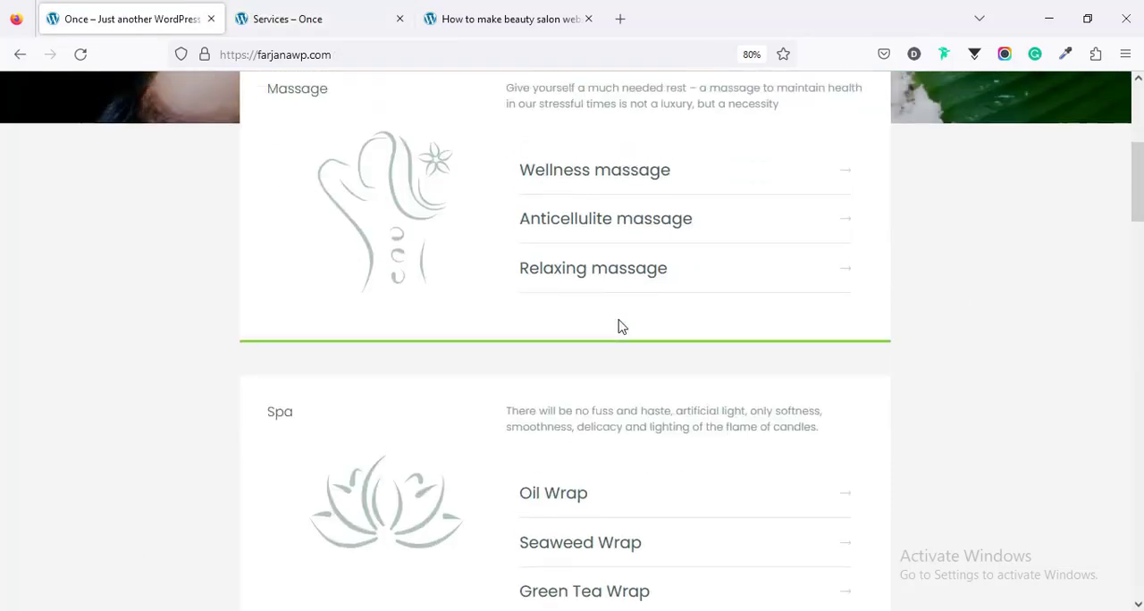
pyautogui.scroll(2, 536, 318)
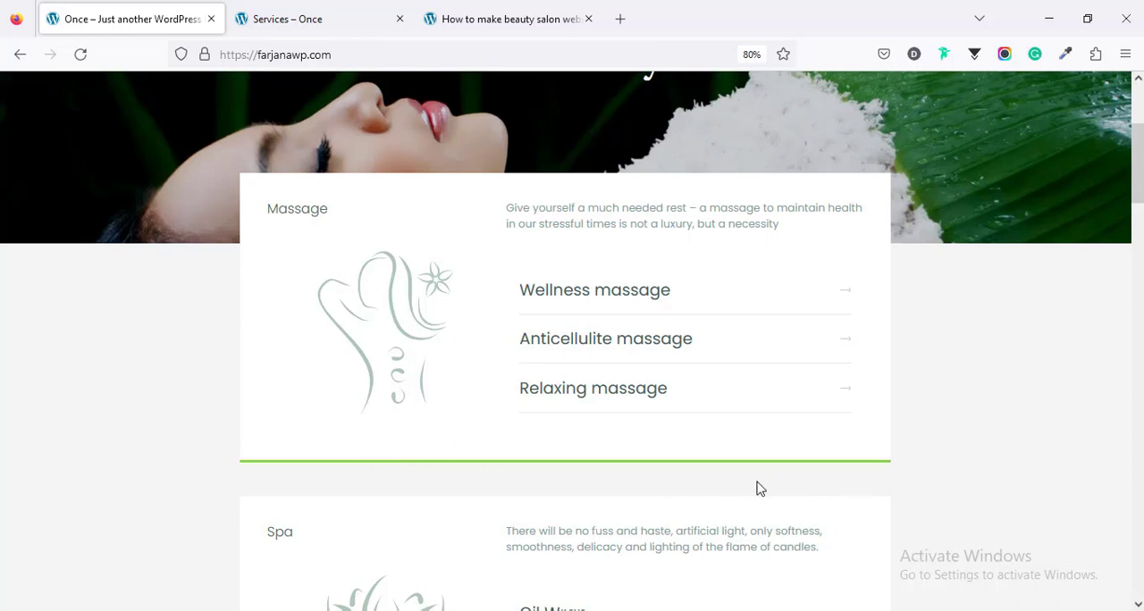
pyautogui.scroll(-3, 830, 455)
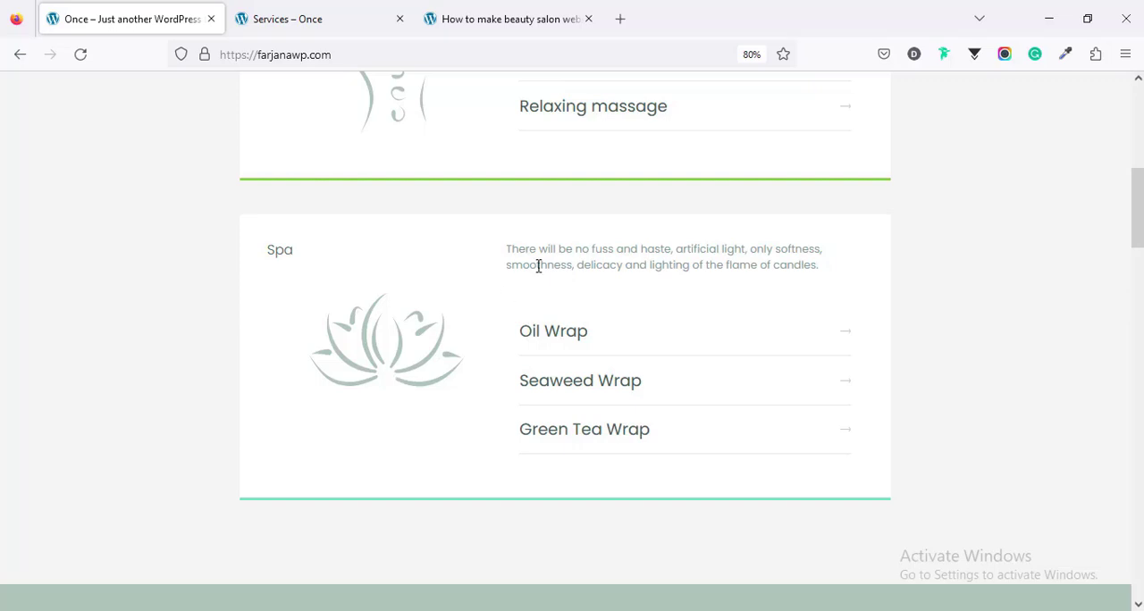
pyautogui.scroll(2, 480, 311)
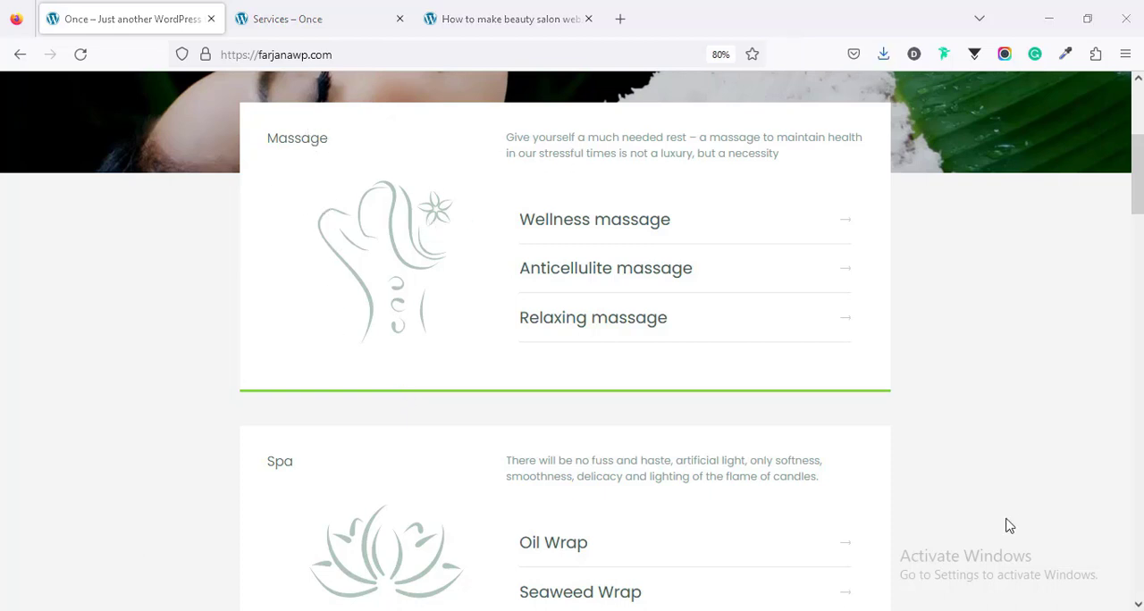
# Step: Open the Wellness massage service and review its description and booking form
pyautogui.click(558, 234)
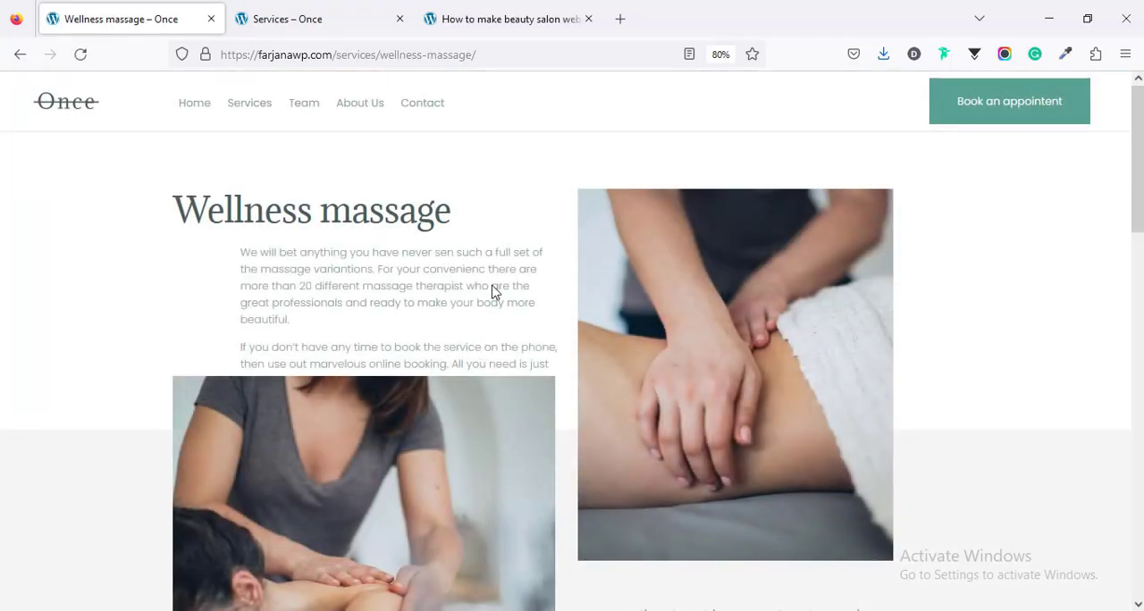
pyautogui.scroll(-3, 972, 258)
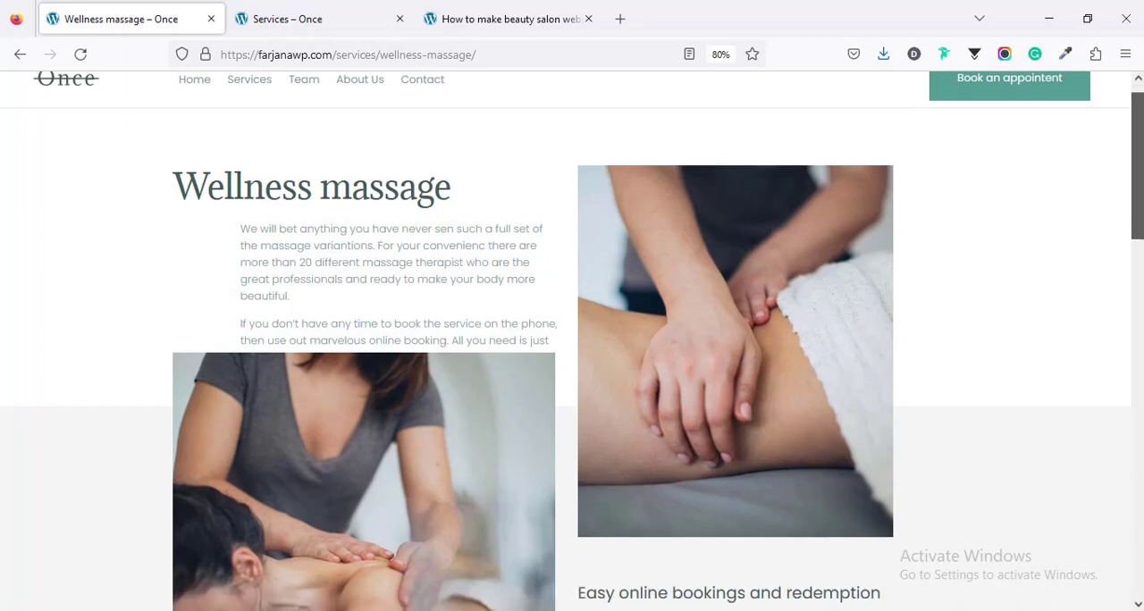
pyautogui.scroll(-5, 572, 340)
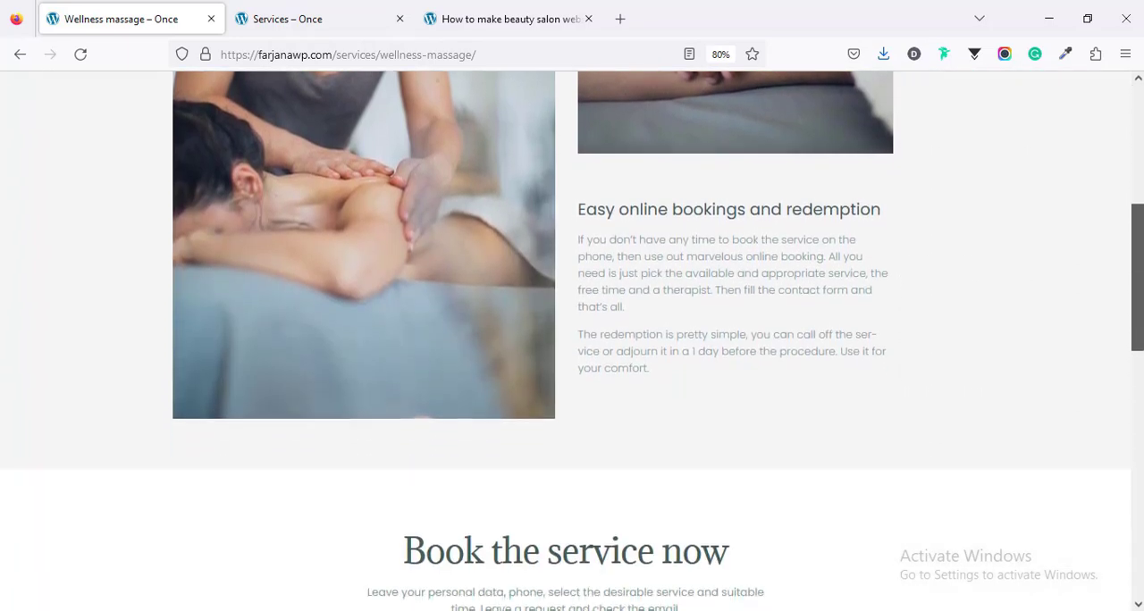
pyautogui.scroll(-3, 572, 341)
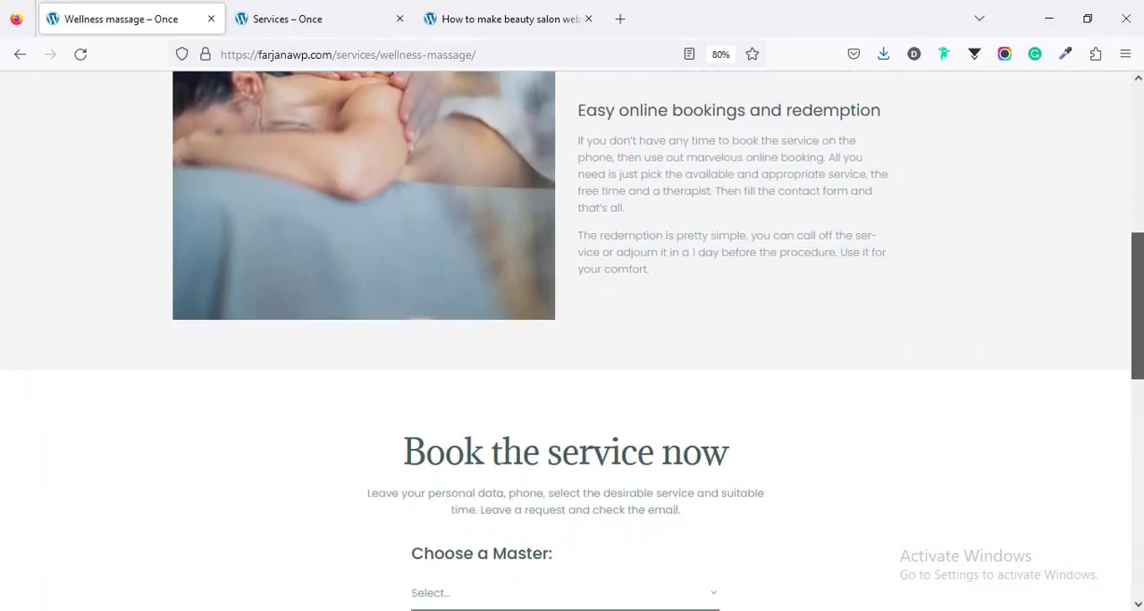
pyautogui.scroll(-5, 427, 159)
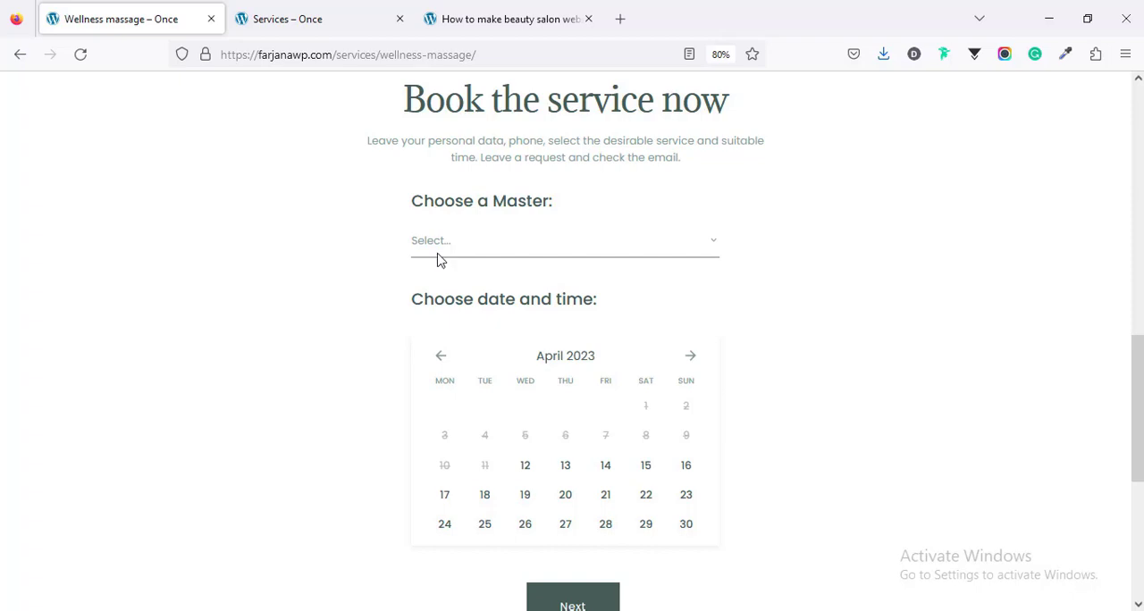
pyautogui.scroll(-1, 437, 260)
pyautogui.scroll(1, 437, 259)
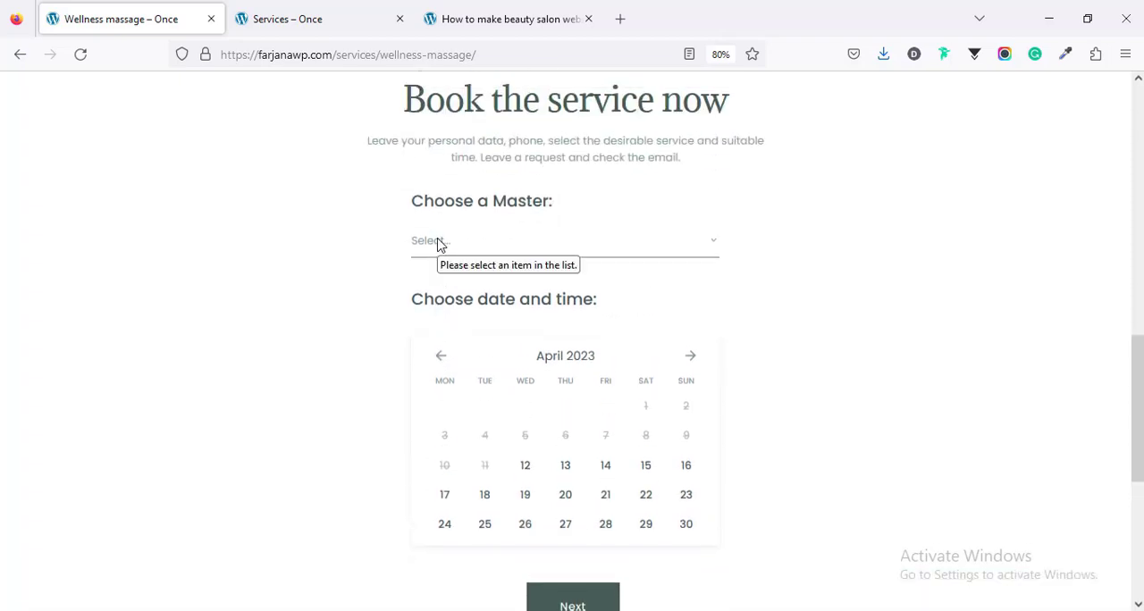
# Step: Choose the first listed master and the 18:00-18:30 slot on April 12, 2023 for the Wellness massage, and continue to the confirmation form
pyautogui.click(438, 244)
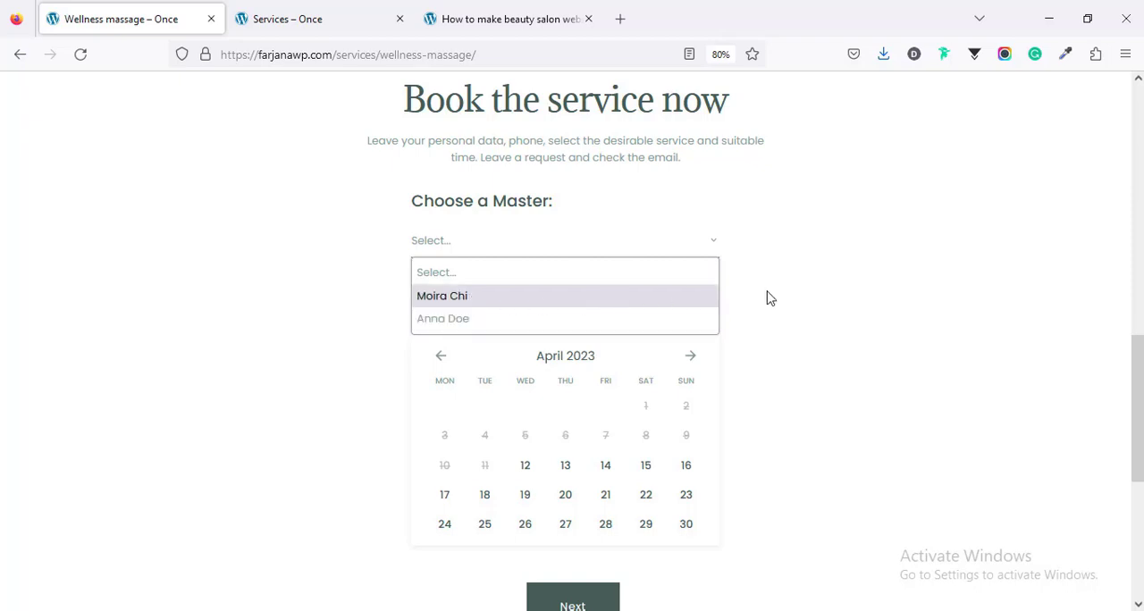
pyautogui.click(662, 303)
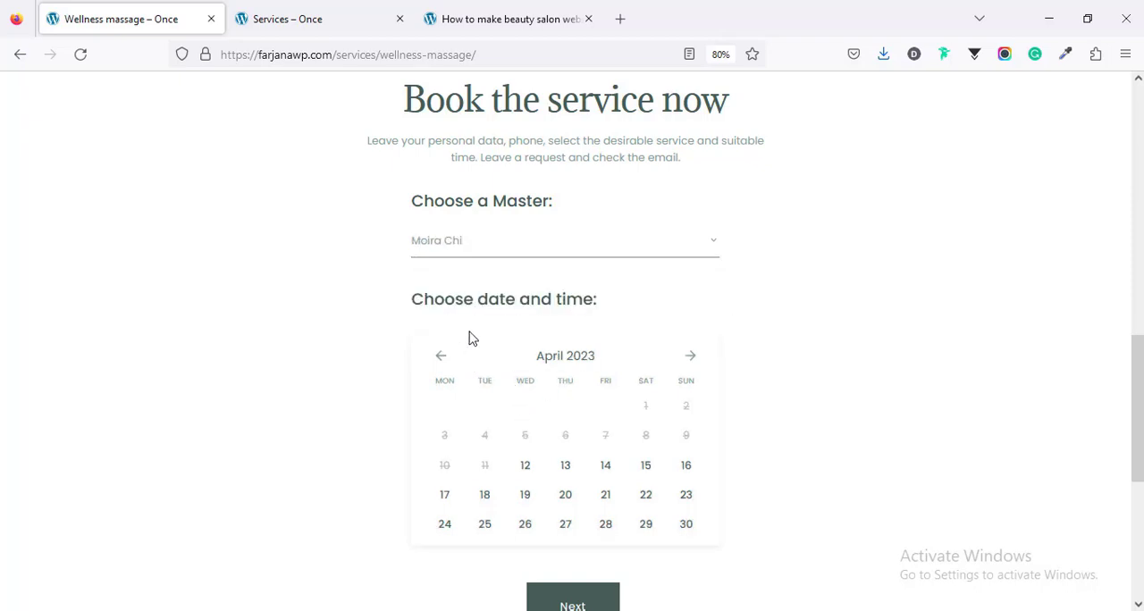
pyautogui.scroll(-2, 503, 319)
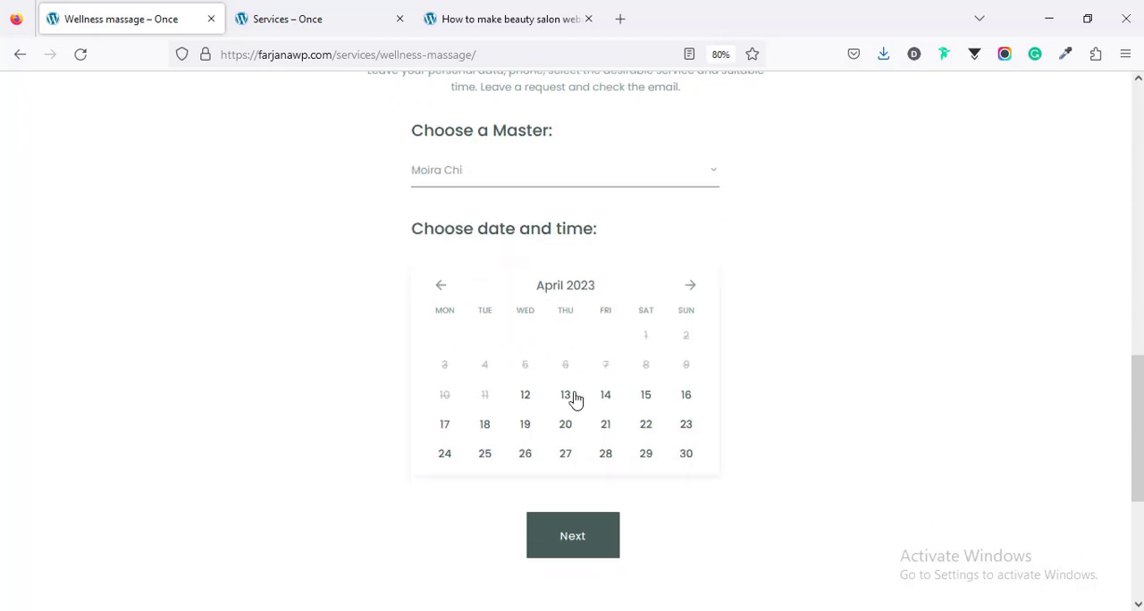
pyautogui.click(528, 397)
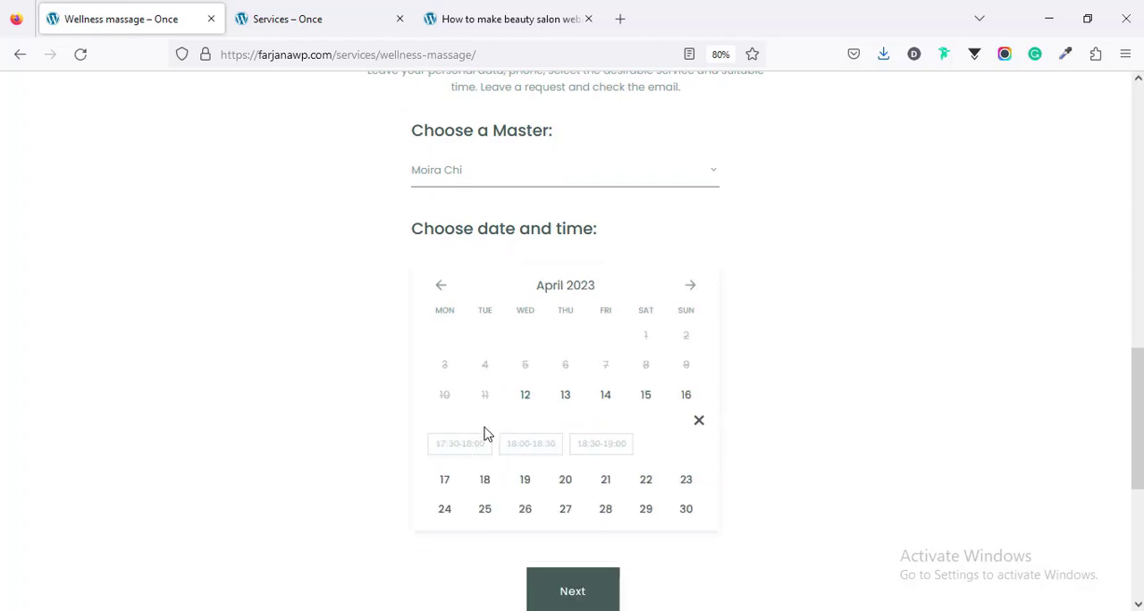
pyautogui.click(534, 451)
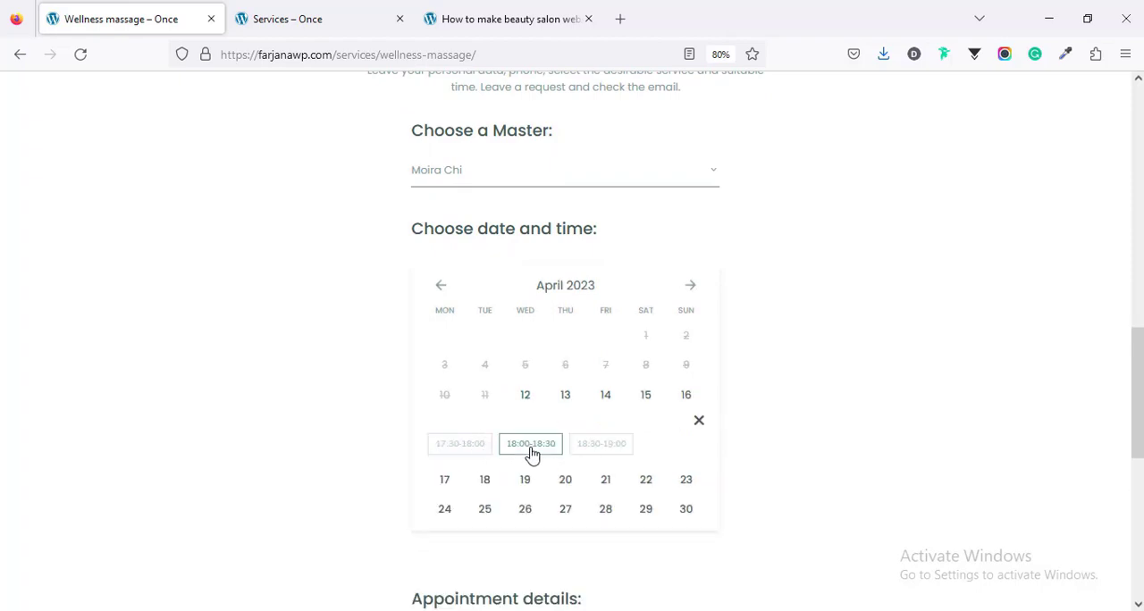
pyautogui.scroll(-2, 735, 428)
pyautogui.scroll(-3, 735, 428)
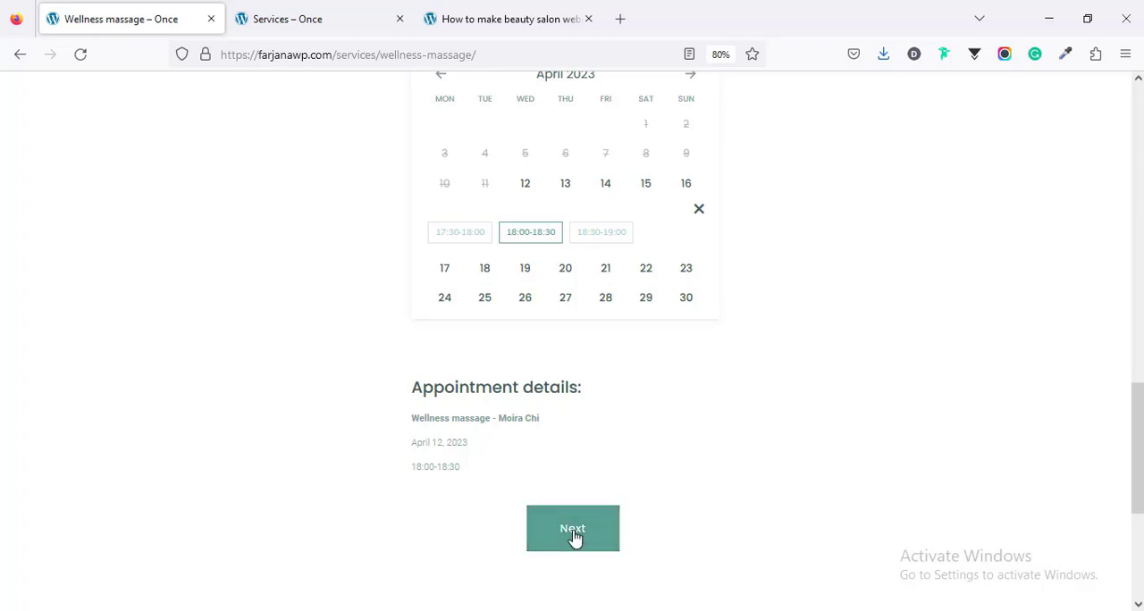
pyautogui.click(574, 539)
# Step: Fill in the customer's name, email and phone number in the confirmation form and submit the Wellness massage booking
pyautogui.scroll(2, 573, 459)
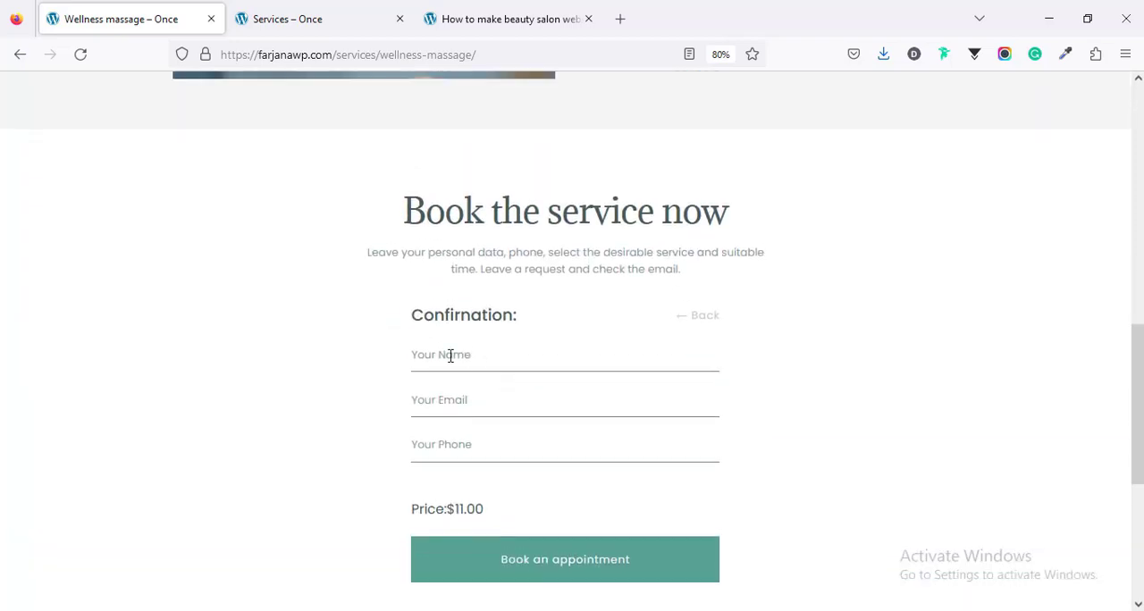
pyautogui.click(438, 357)
pyautogui.click(458, 360)
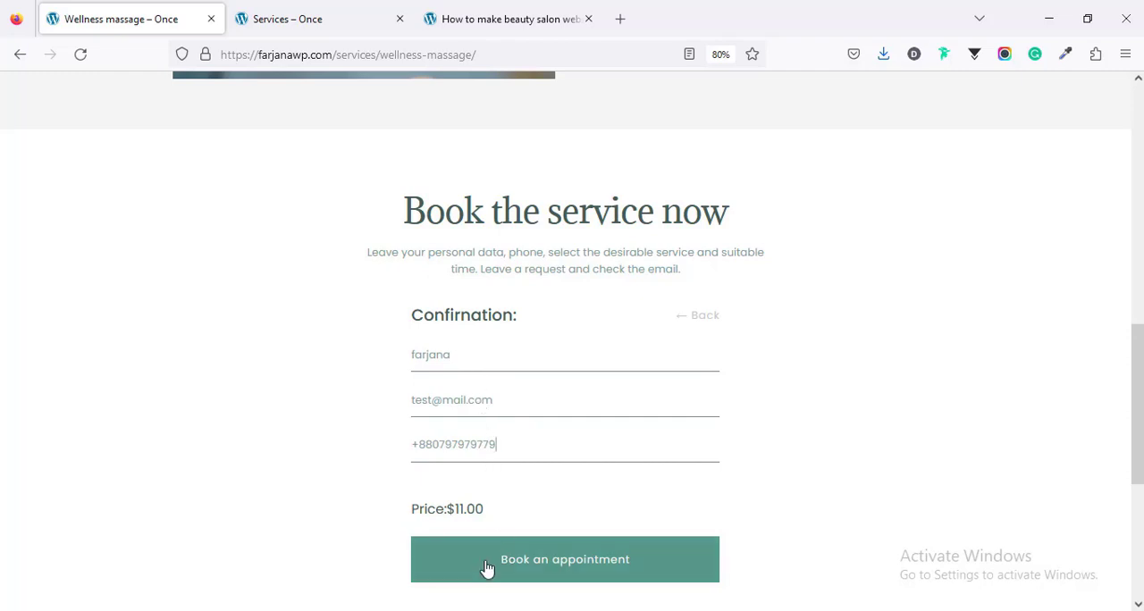
pyautogui.click(551, 573)
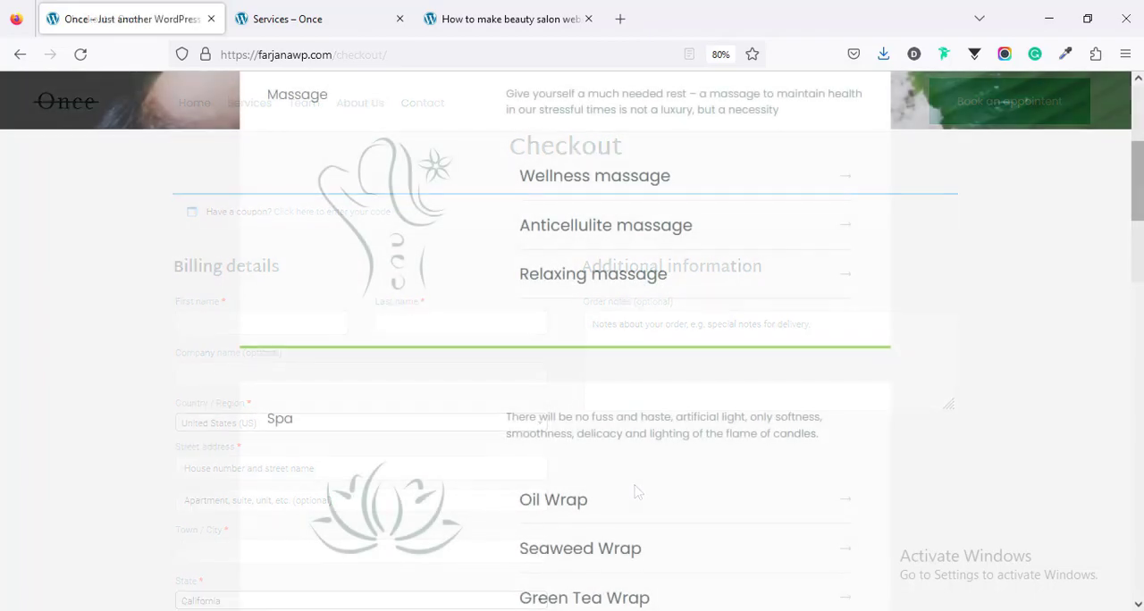
# Step: Open the spa detox therapist's profile from the Professional team section of the home page
pyautogui.scroll(-3, 572, 340)
pyautogui.scroll(-12, 572, 340)
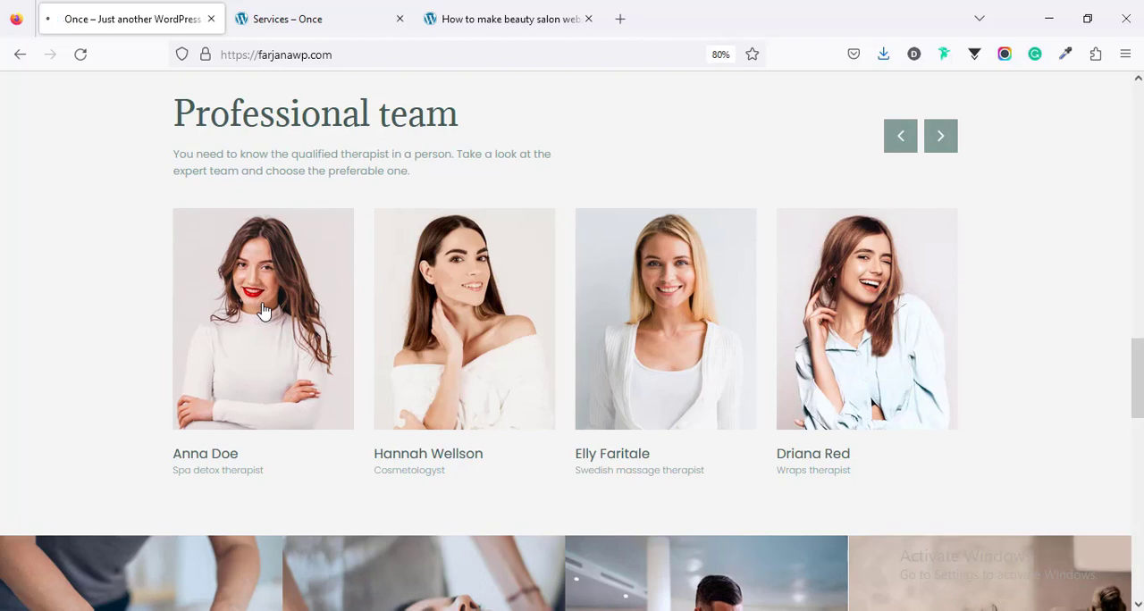
pyautogui.click(263, 310)
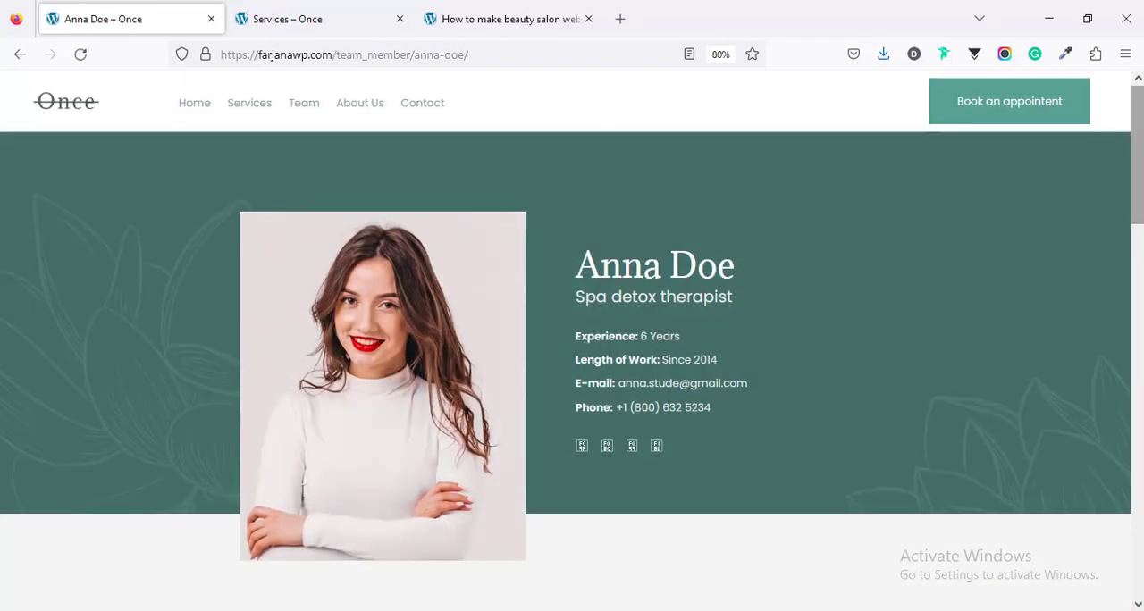
# Step: Examine the therapist's profile details, qualifications, diplomas and certificates, and the booking form on the page
pyautogui.scroll(-5, 572, 340)
pyautogui.scroll(-3, 636, 135)
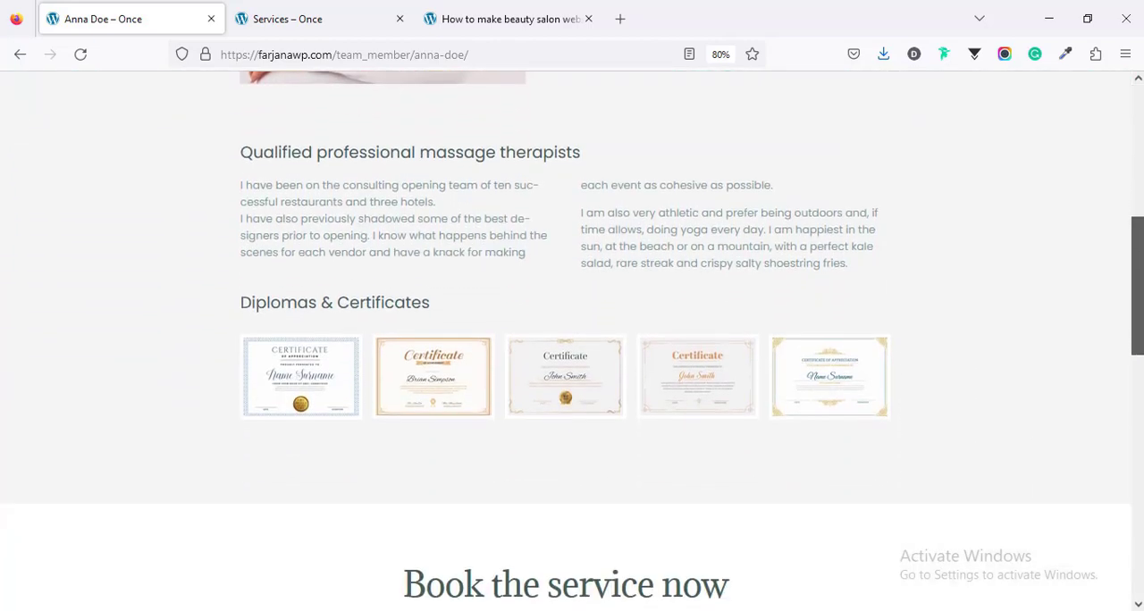
pyautogui.scroll(5, 637, 136)
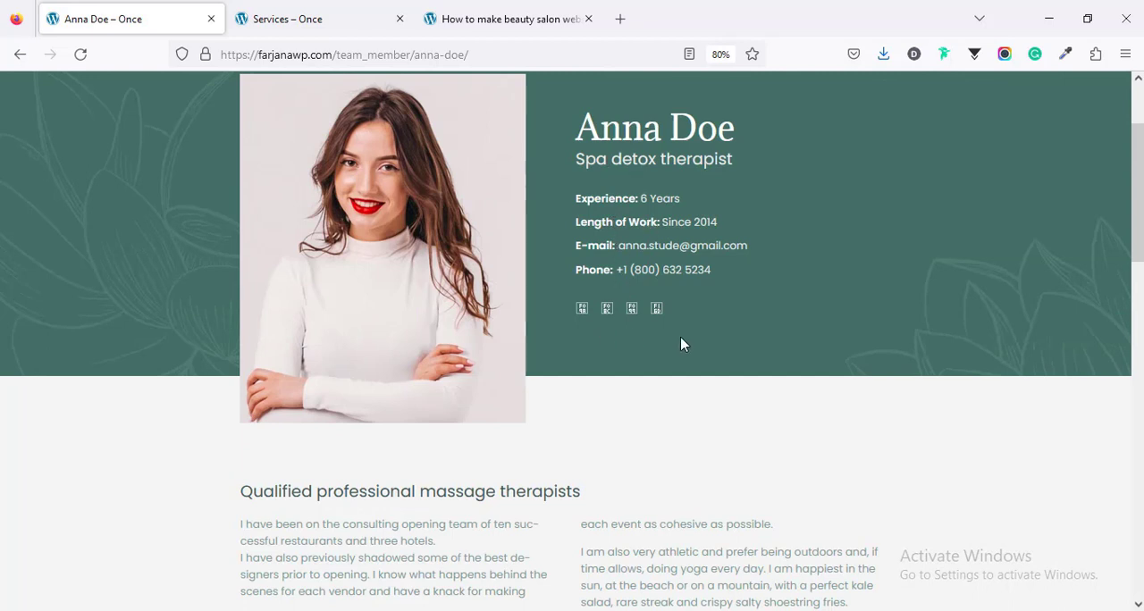
pyautogui.scroll(-4, 681, 340)
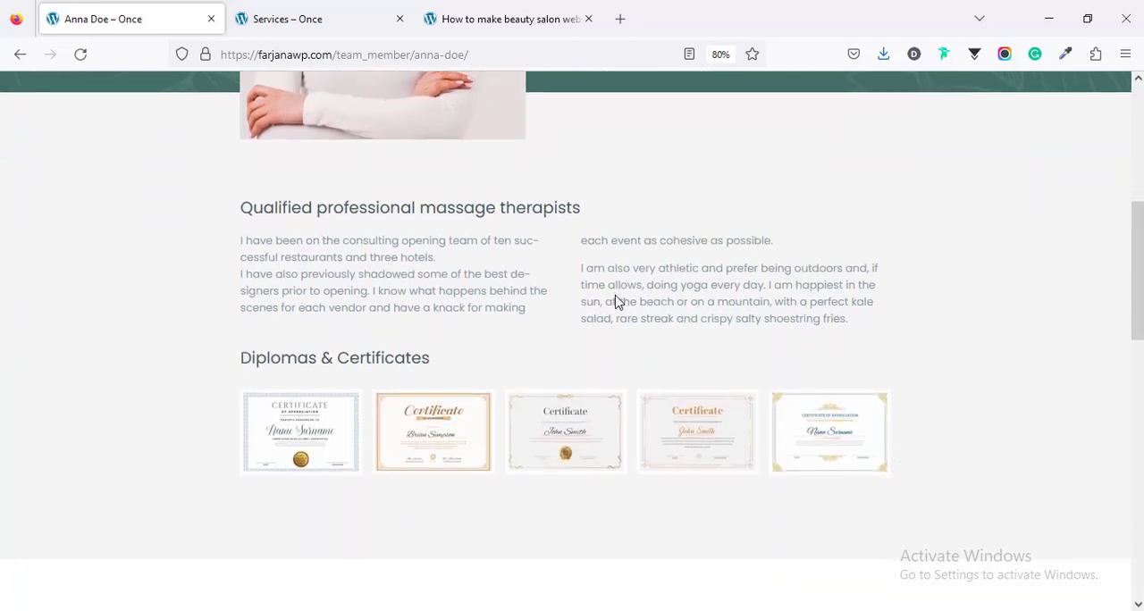
pyautogui.scroll(-2, 616, 302)
pyautogui.scroll(-4, 595, 307)
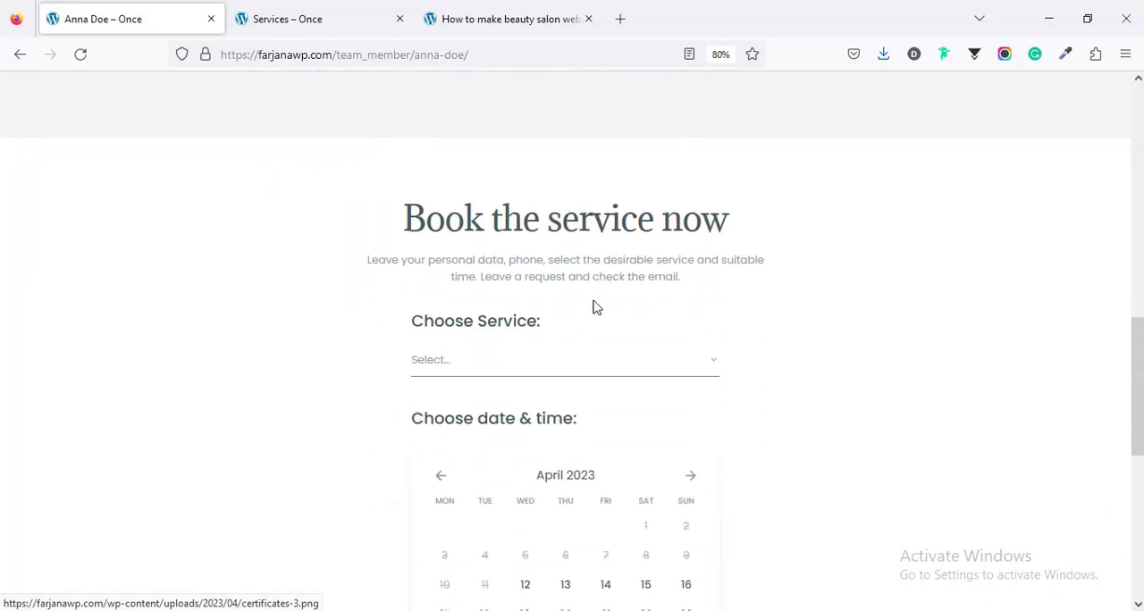
pyautogui.scroll(-1, 478, 312)
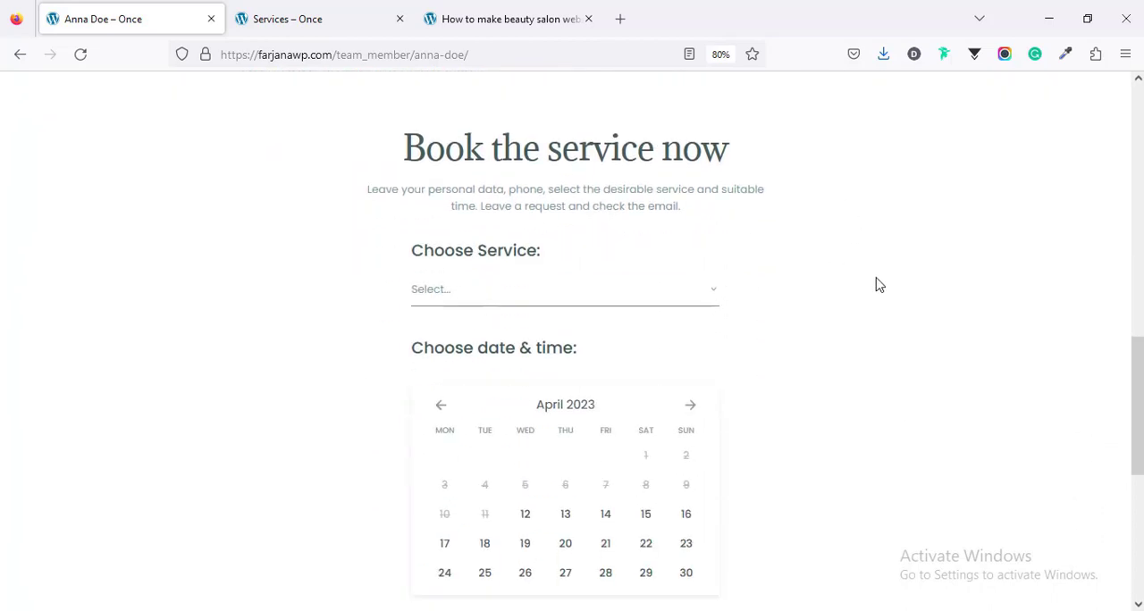
pyautogui.scroll(-2, 876, 284)
pyautogui.scroll(2, 488, 234)
# Step: Choose the Spa for couple service and the 09:30-10:00 slot on April 13, 2023 with this therapist, and continue to the confirmation form
pyautogui.click(437, 289)
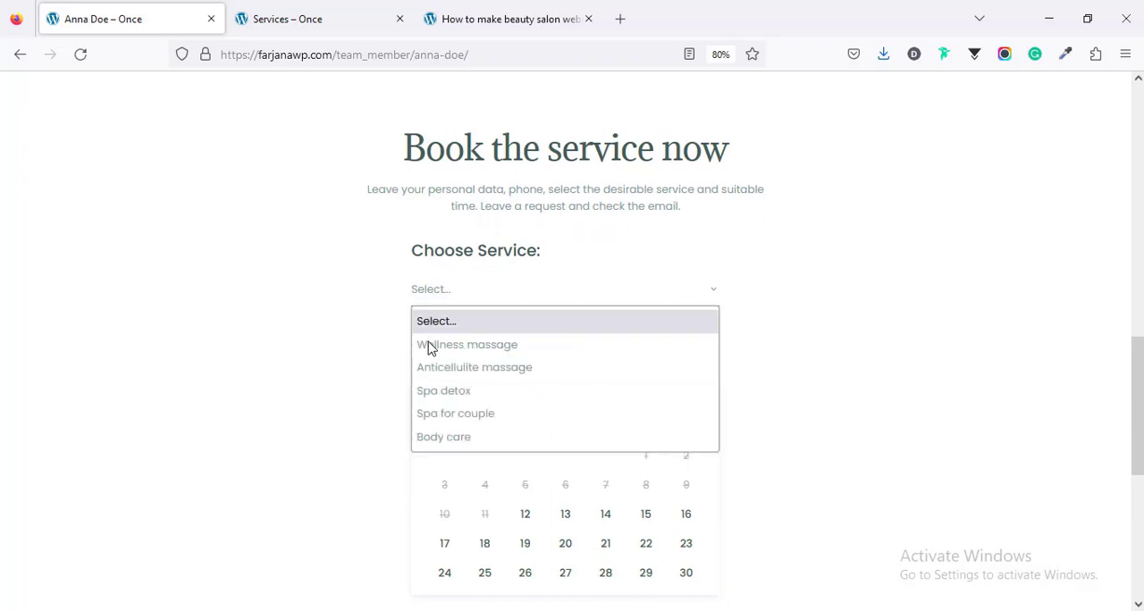
pyautogui.click(420, 425)
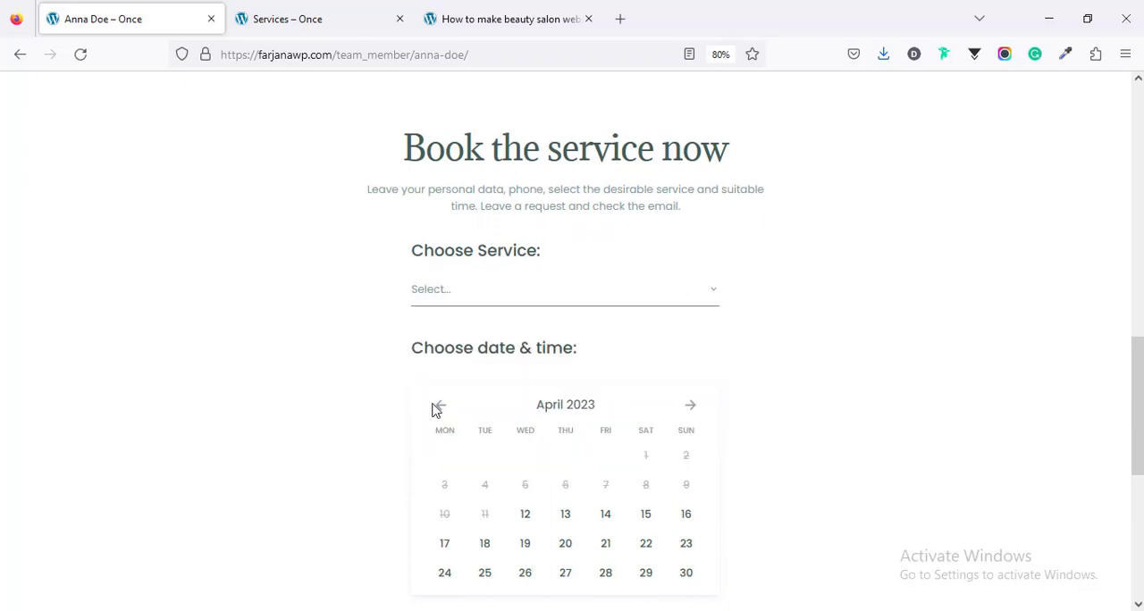
pyautogui.scroll(-3, 435, 396)
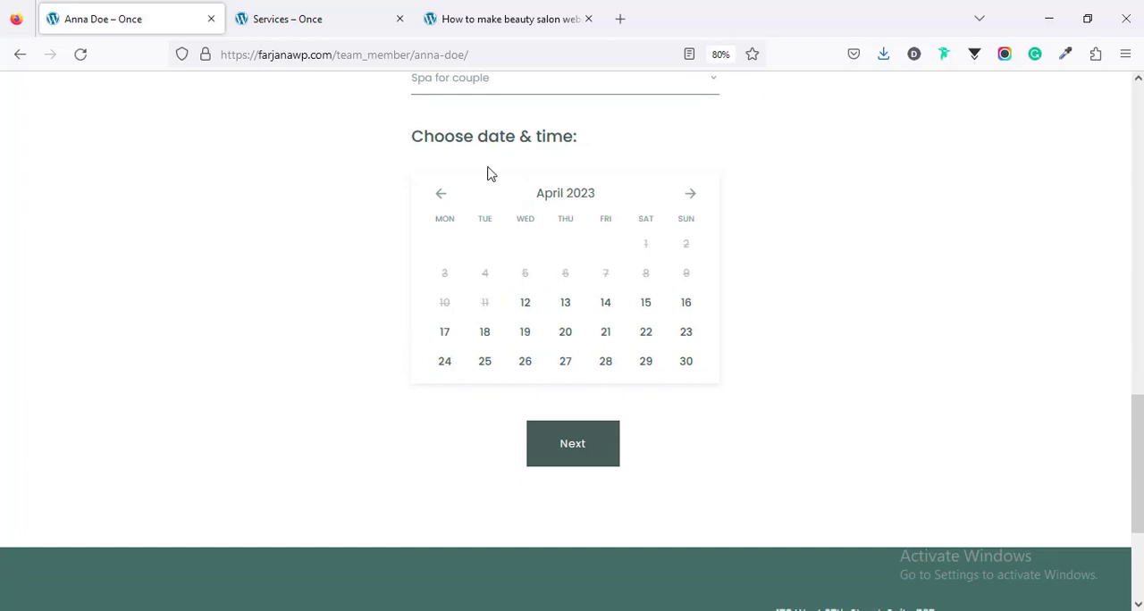
pyautogui.click(564, 308)
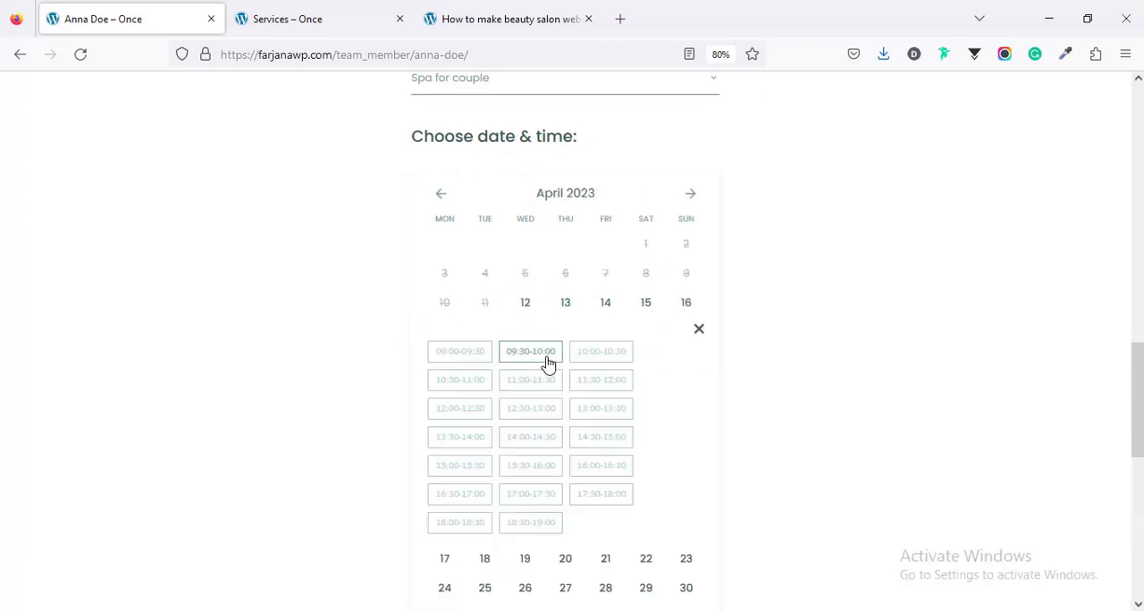
pyautogui.click(548, 361)
pyautogui.scroll(-4, 527, 403)
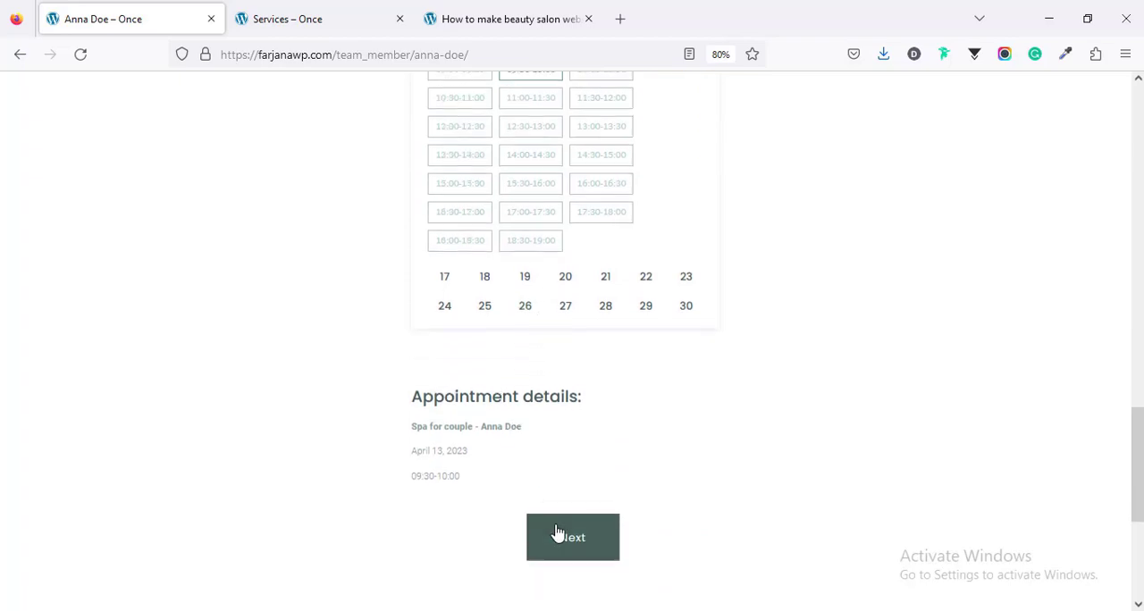
pyautogui.click(557, 533)
pyautogui.scroll(5, 760, 411)
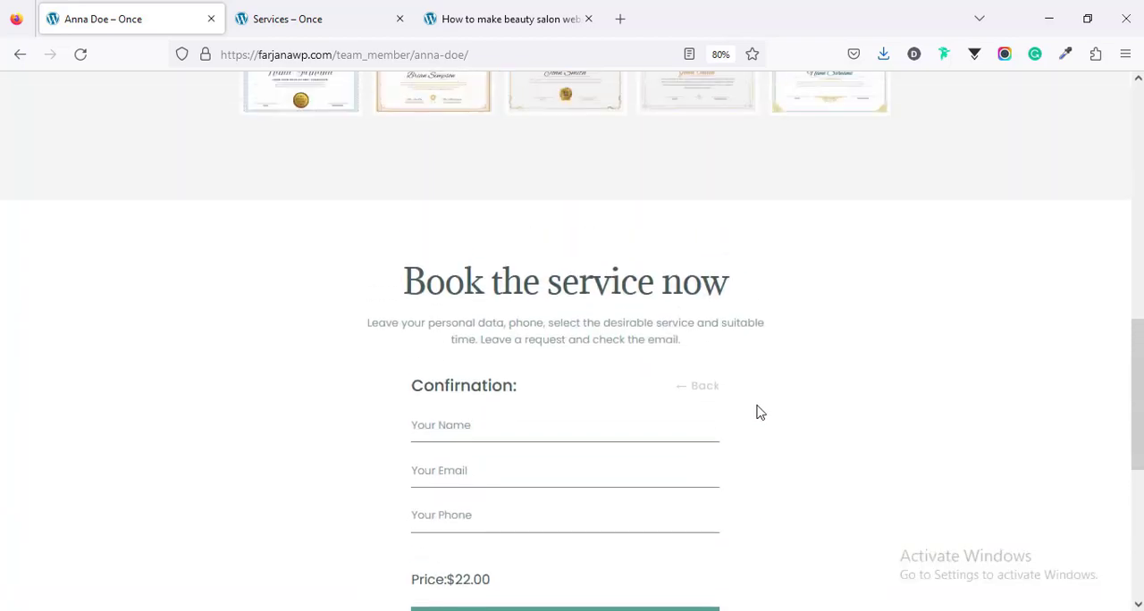
pyautogui.scroll(-1, 755, 411)
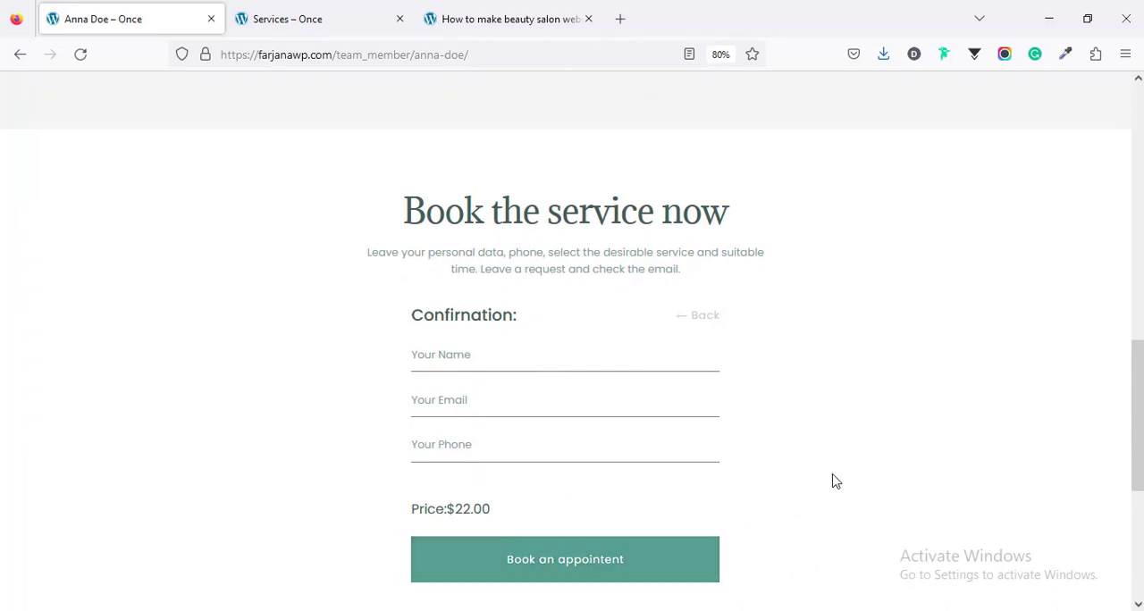
# Step: Open the WordPress Appointments list and view the details of the on-hold Wellness massage appointment dated 12/04/23
pyautogui.scroll(1, 833, 475)
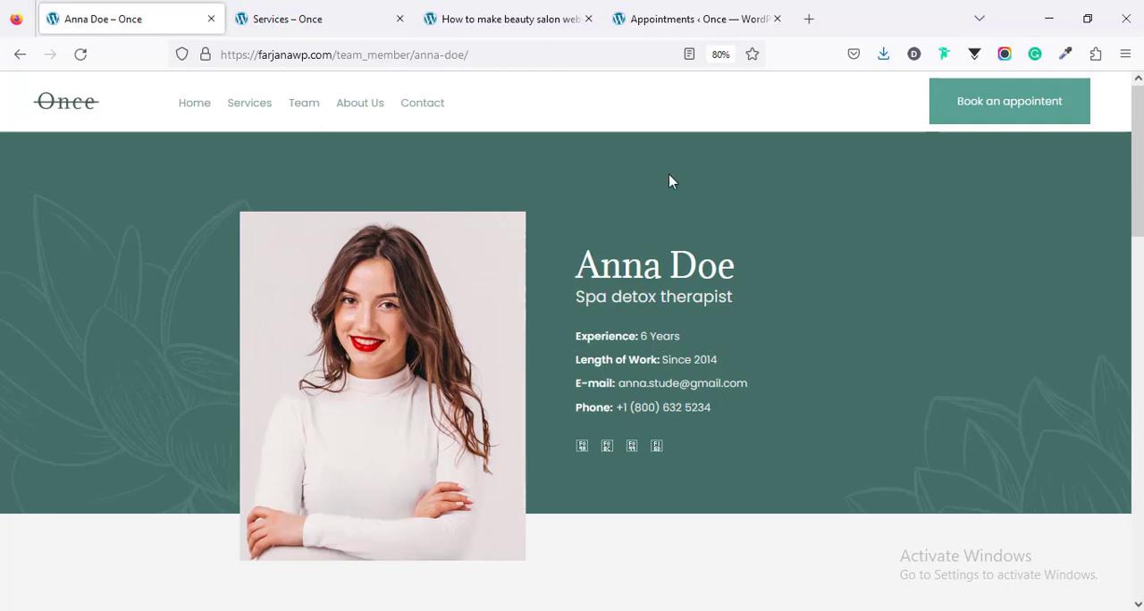
pyautogui.click(671, 20)
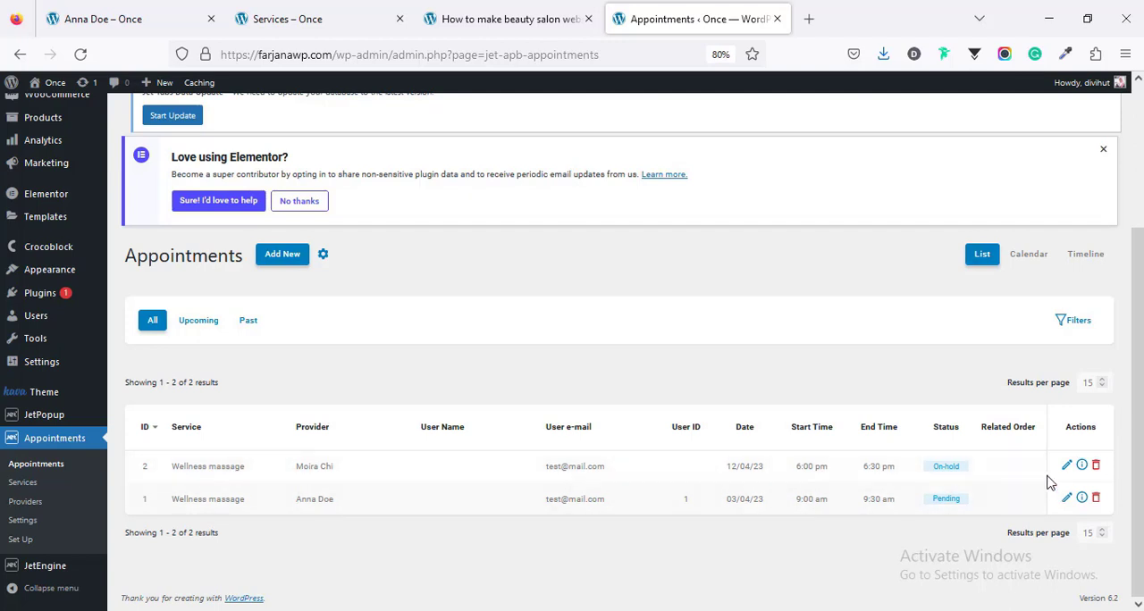
pyautogui.click(1081, 465)
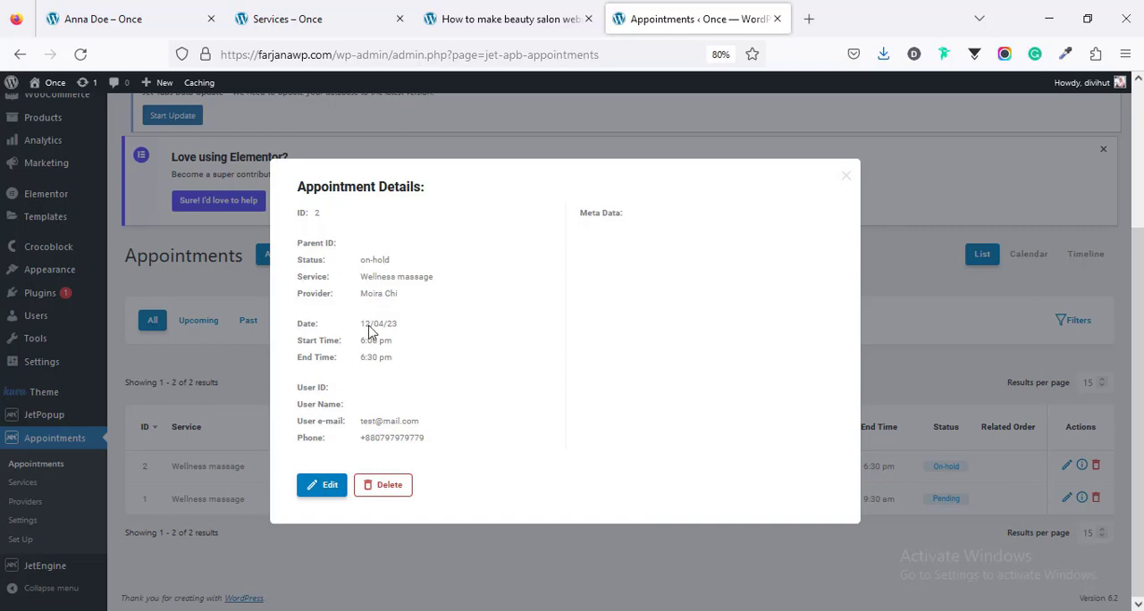
pyautogui.click(845, 179)
pyautogui.scroll(-3, 1060, 507)
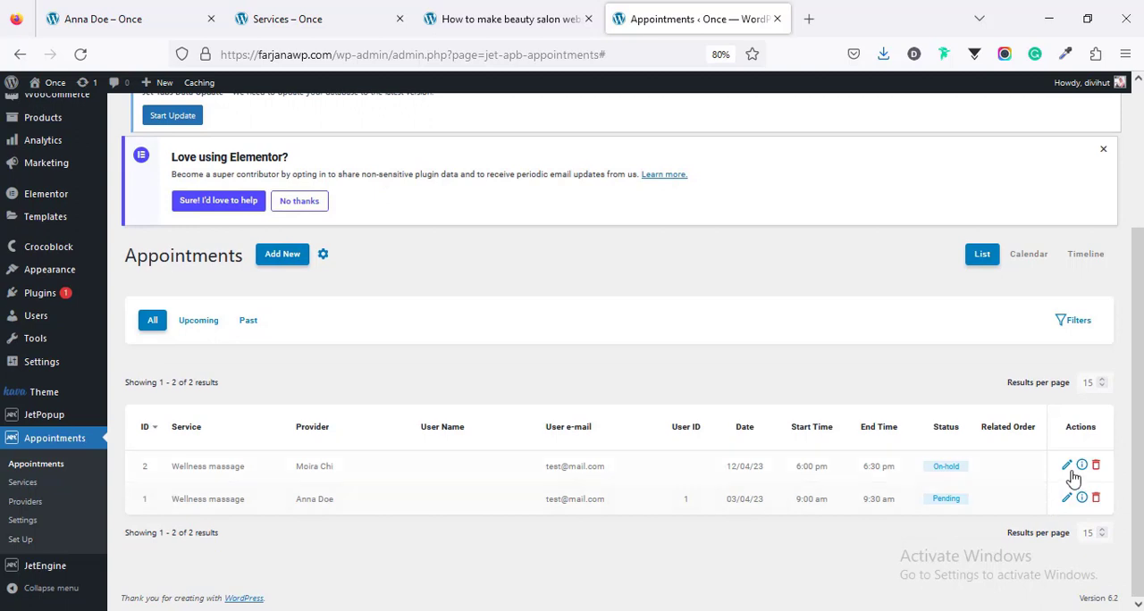
# Step: Open the on-hold Wellness massage appointment for editing, view the available status options, and close it without changes
pyautogui.click(1067, 465)
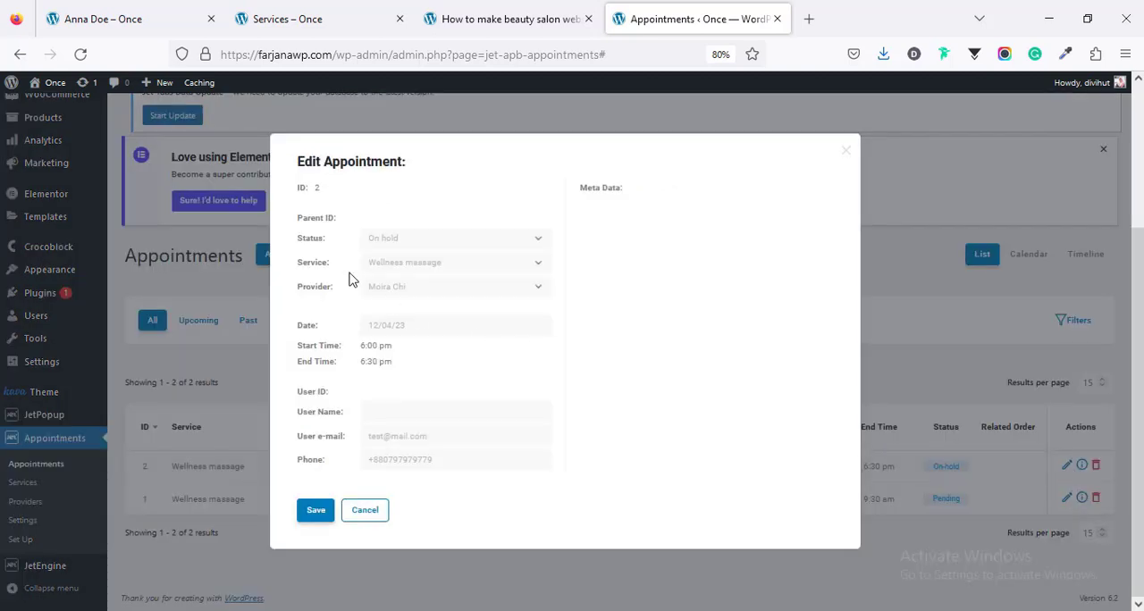
pyautogui.click(395, 239)
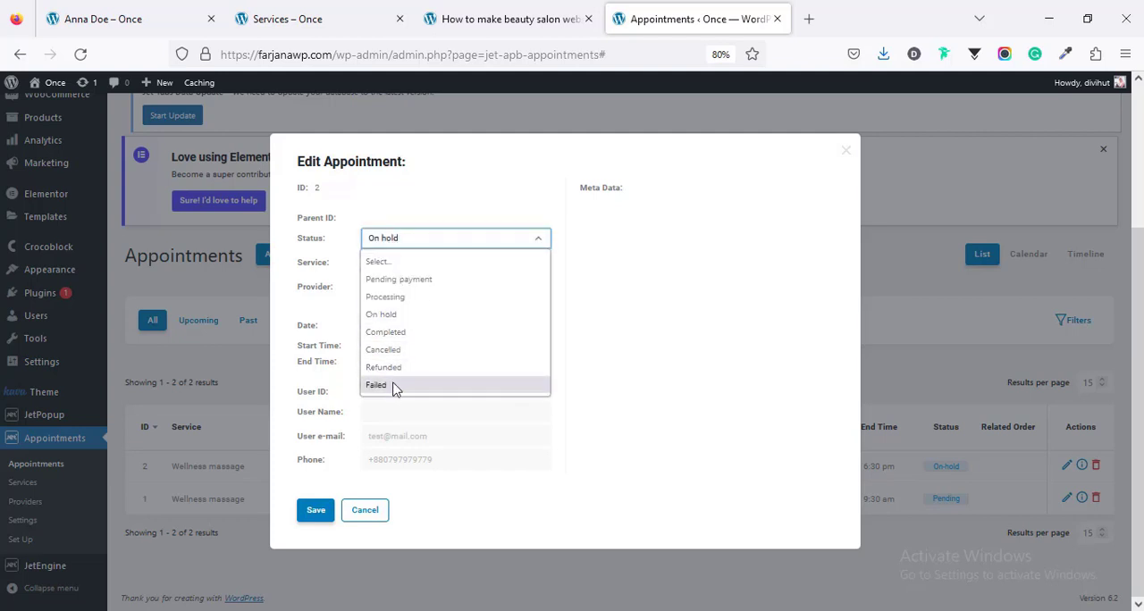
pyautogui.click(602, 348)
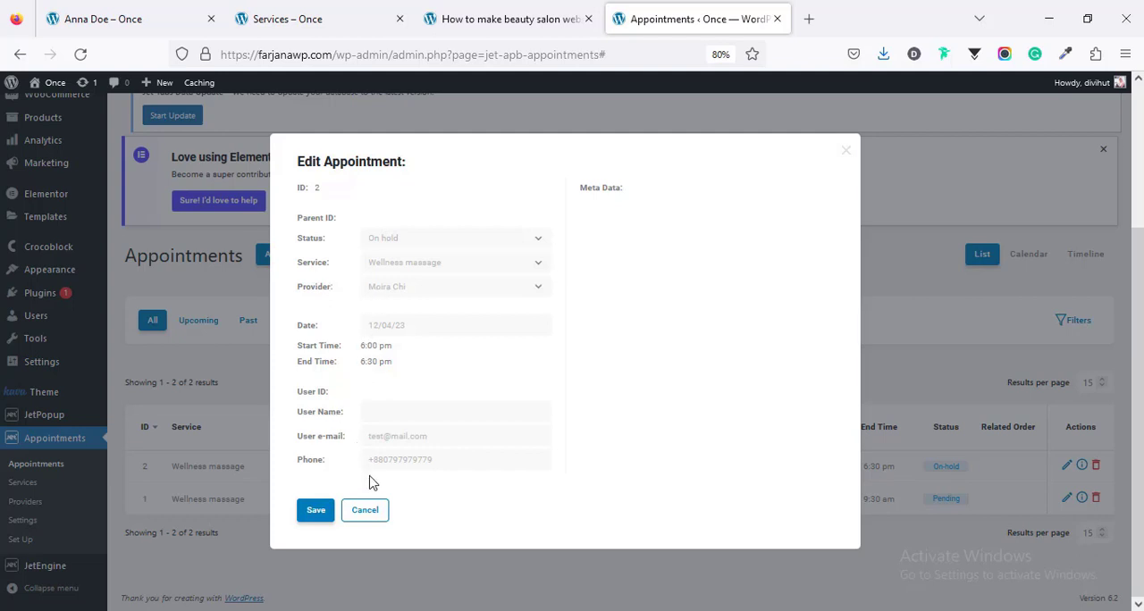
pyautogui.click(845, 152)
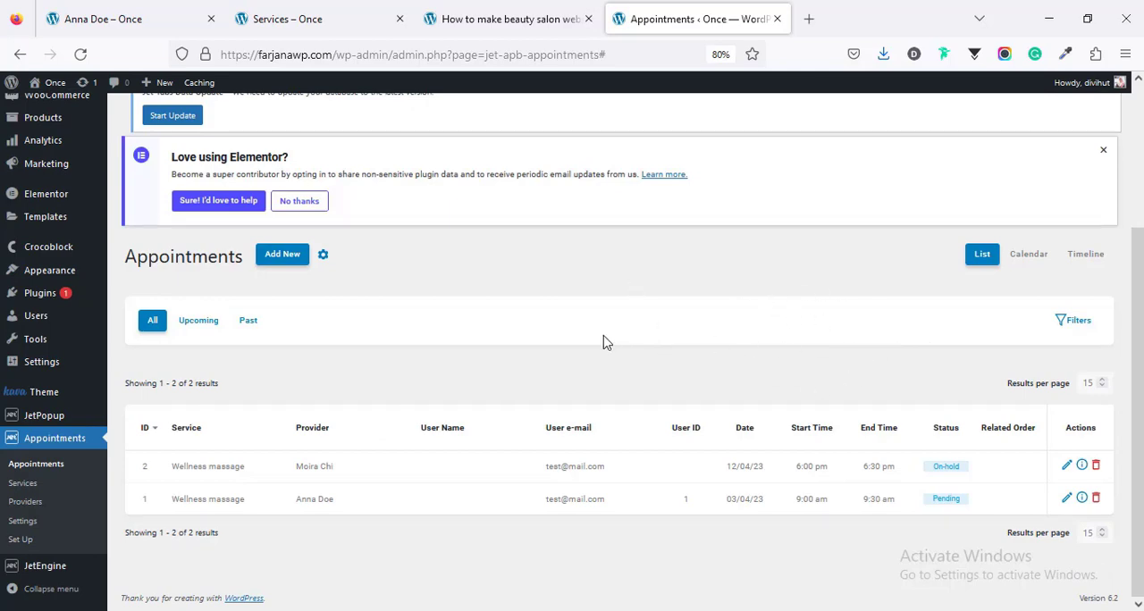
# Step: Return to the spa detox therapist's profile, look through it down to the booking form, and go to the Services page
pyautogui.click(102, 19)
pyautogui.scroll(-2, 175, 338)
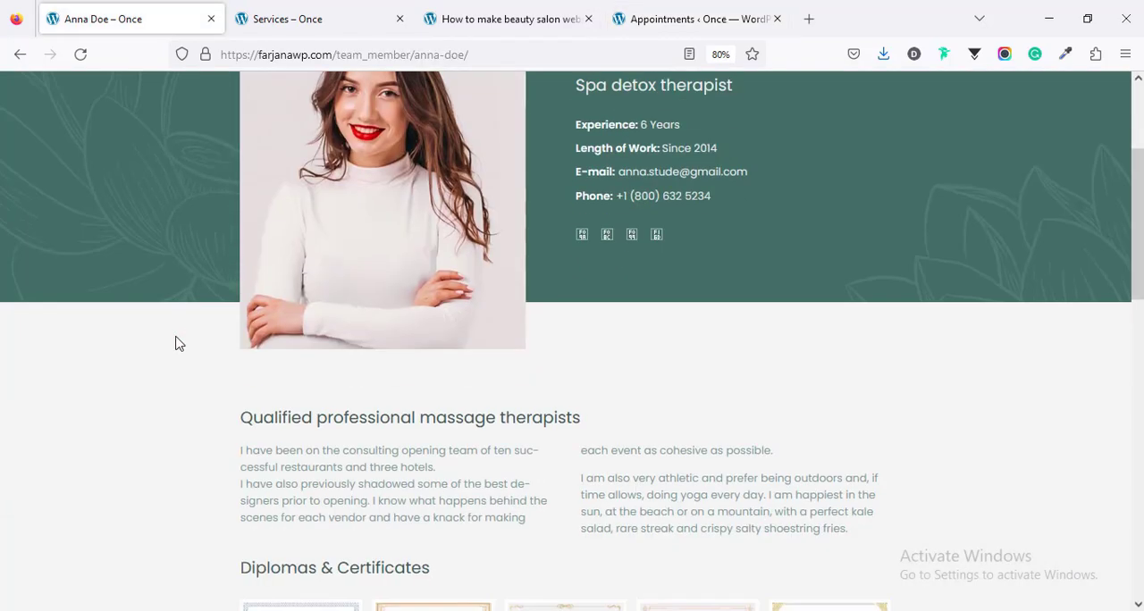
pyautogui.scroll(-2, 304, 391)
pyautogui.scroll(-4, 338, 376)
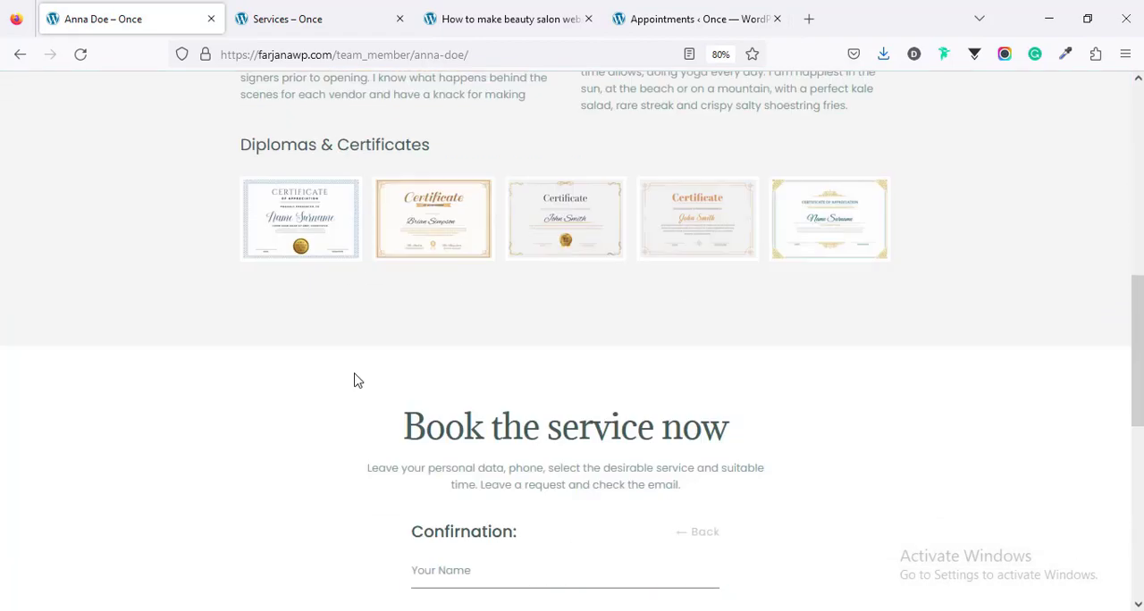
pyautogui.scroll(8, 426, 358)
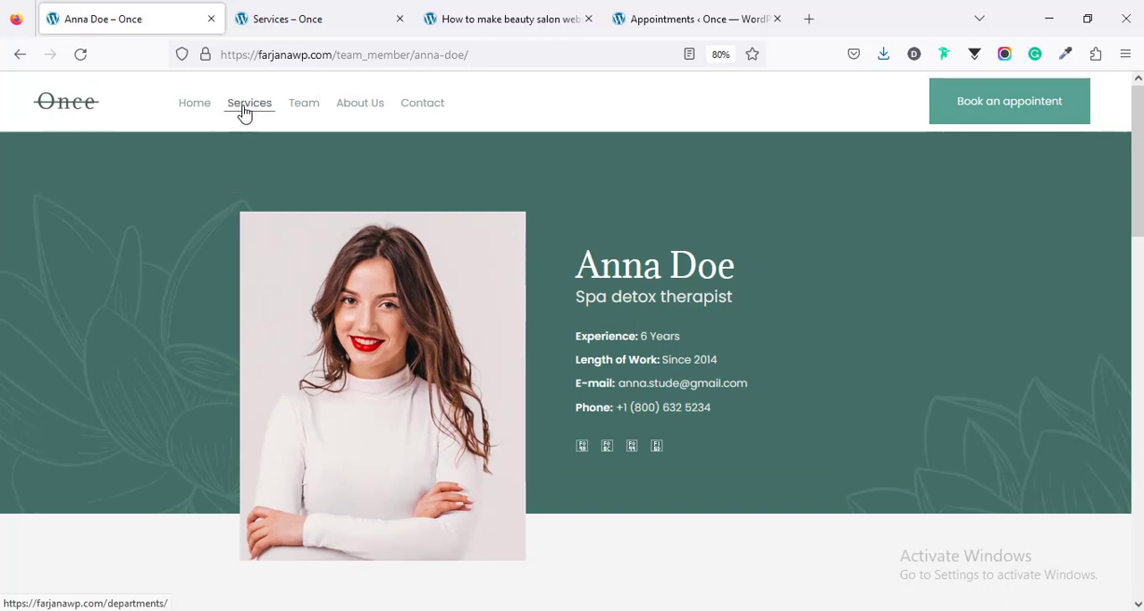
pyautogui.click(245, 109)
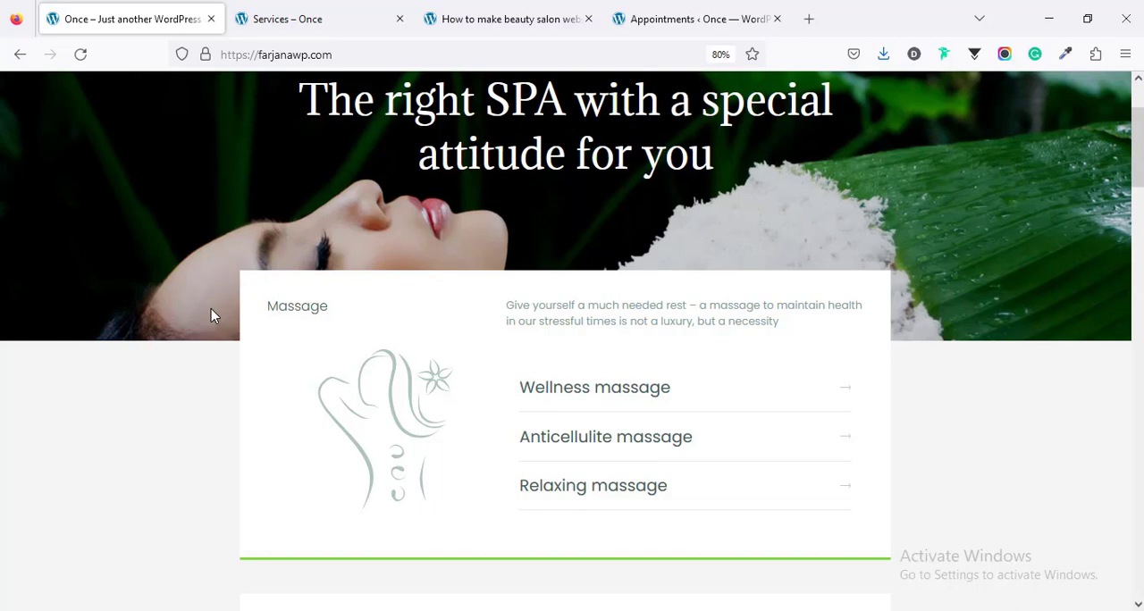
# Step: Start an appointment booking from the home page header and choose Wellness massage with the spa detox therapist
pyautogui.scroll(2, 212, 315)
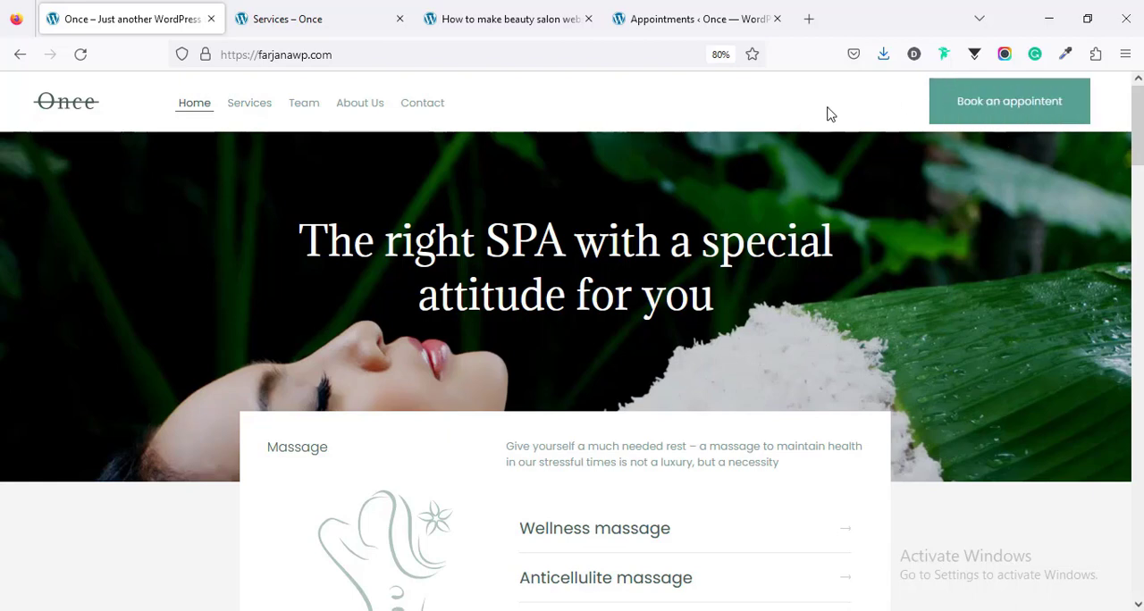
pyautogui.click(1062, 108)
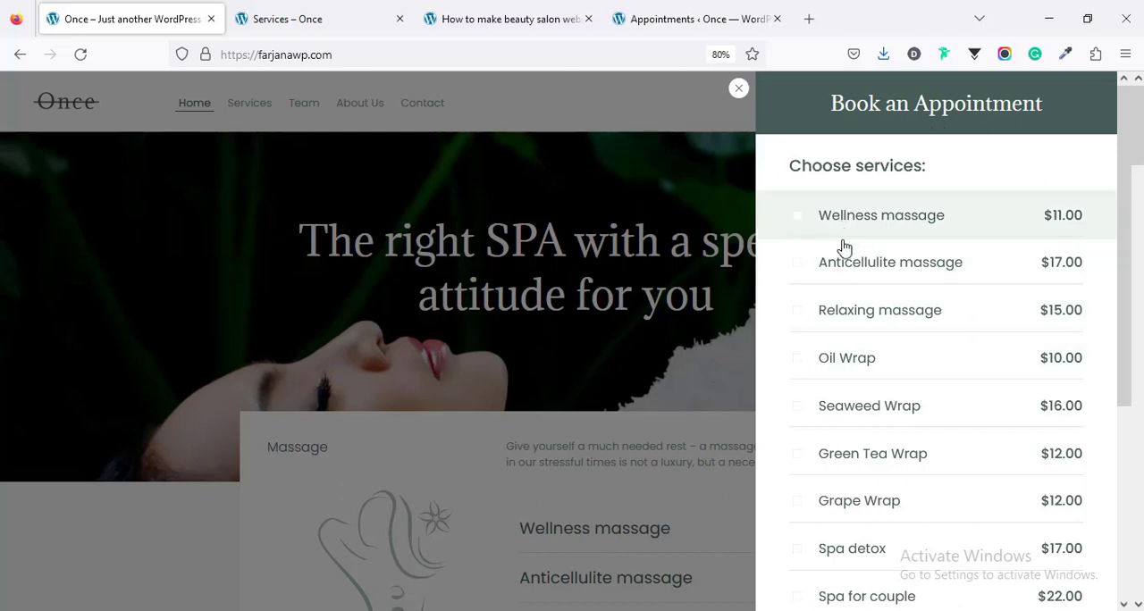
pyautogui.scroll(-4, 855, 486)
pyautogui.scroll(5, 856, 487)
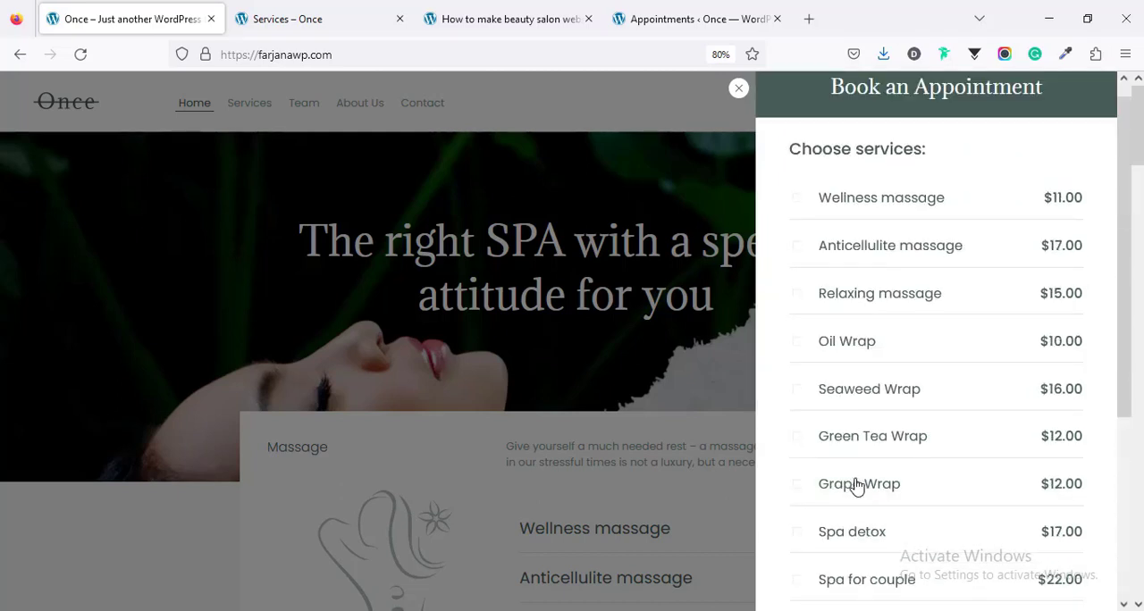
pyautogui.click(850, 219)
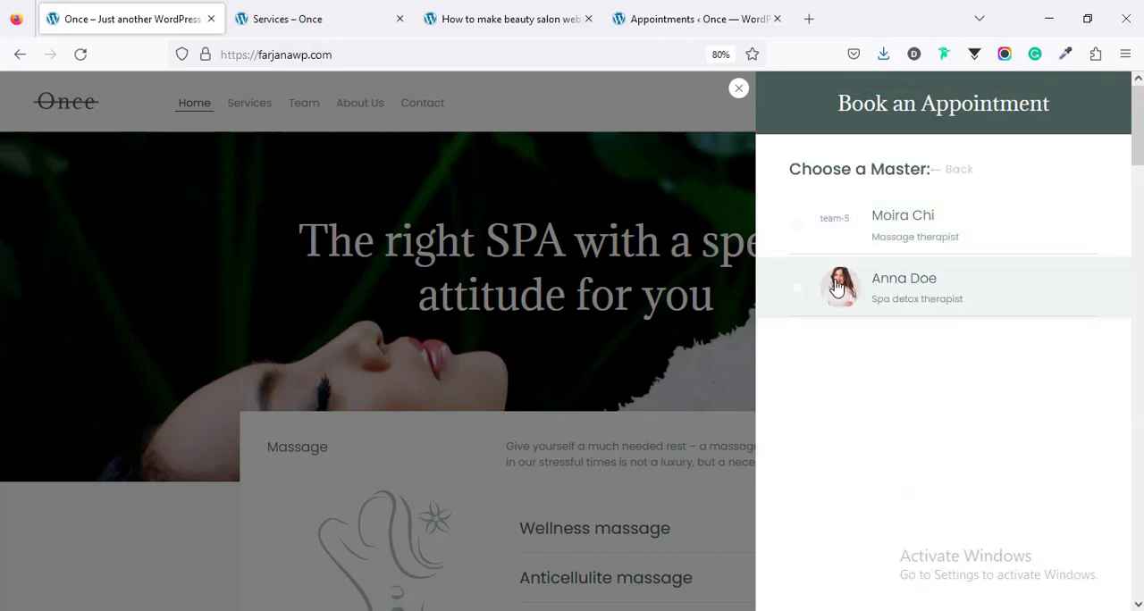
pyautogui.click(903, 287)
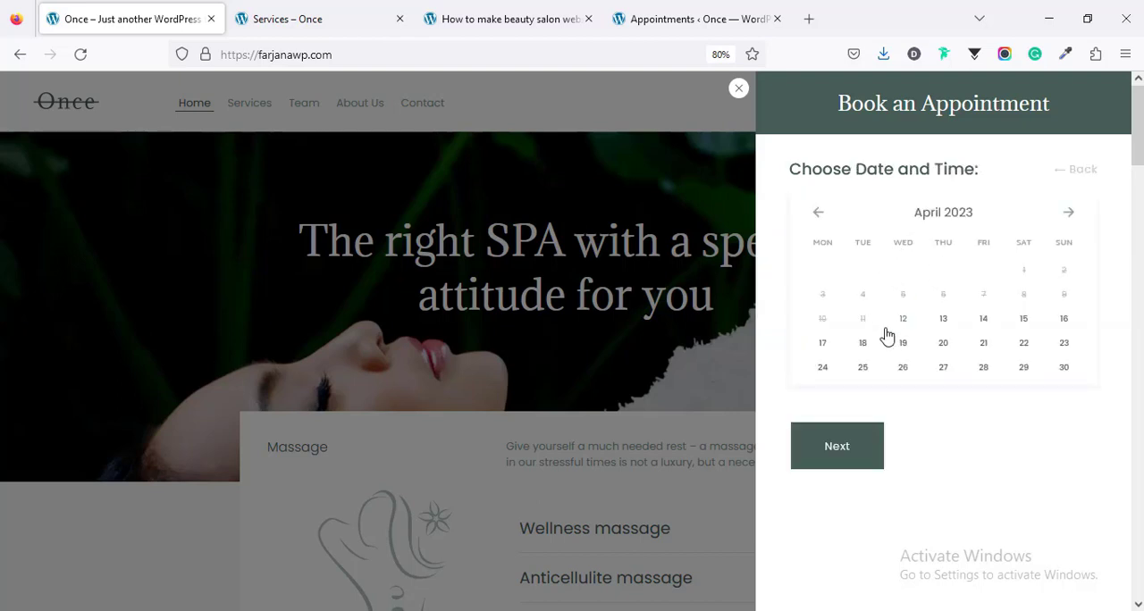
# Step: Choose the 09:30-10:00 slot on April 13, 2023, continue to the confirmation form, and close the booking popup without submitting
pyautogui.click(942, 319)
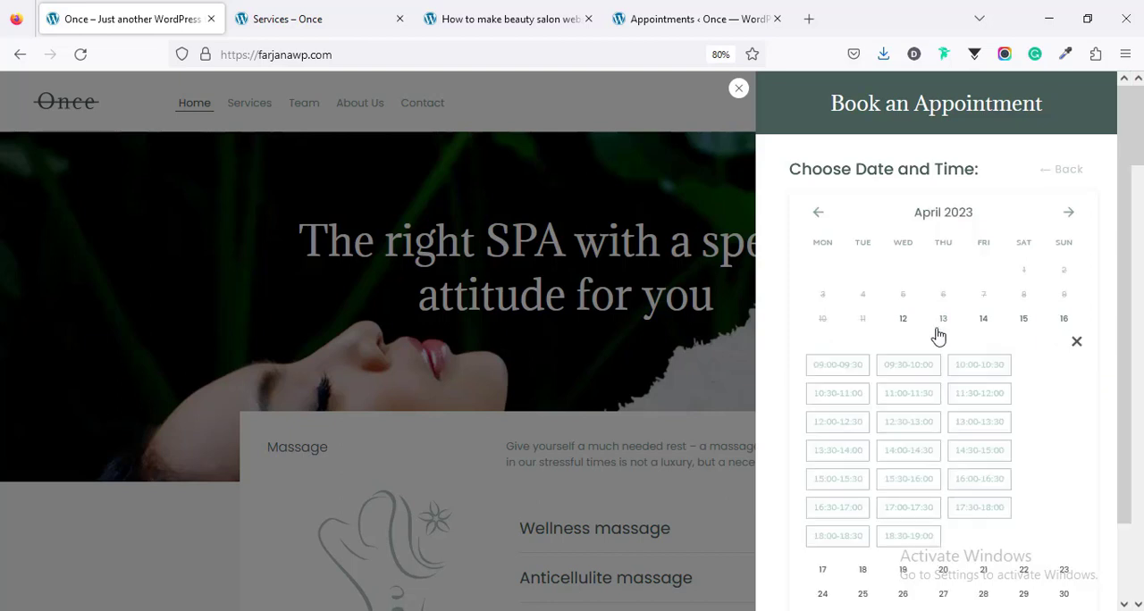
pyautogui.click(920, 363)
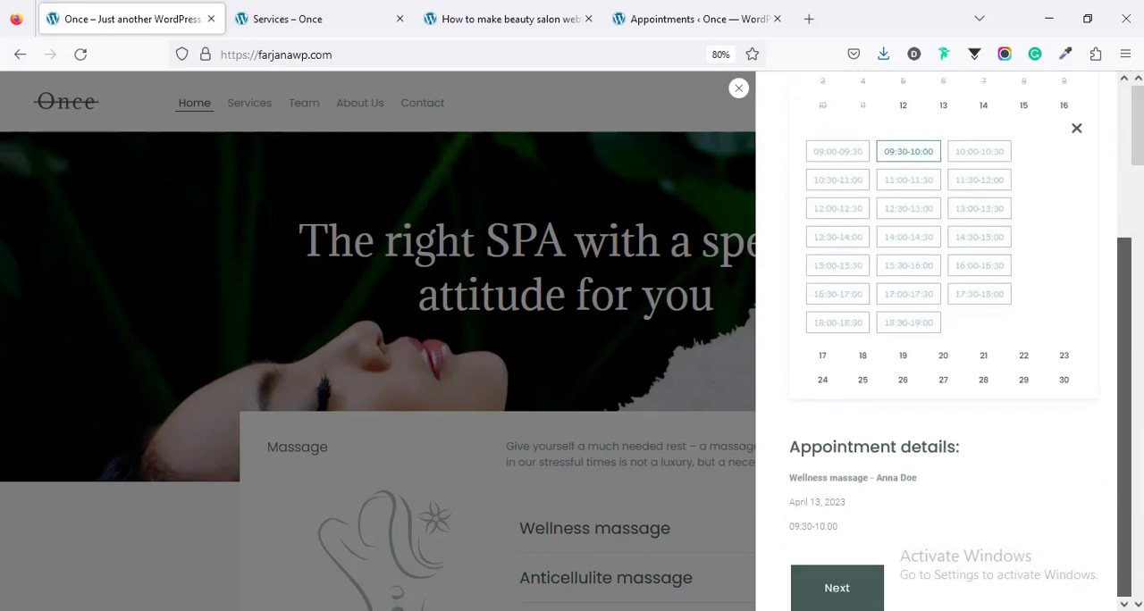
pyautogui.click(855, 595)
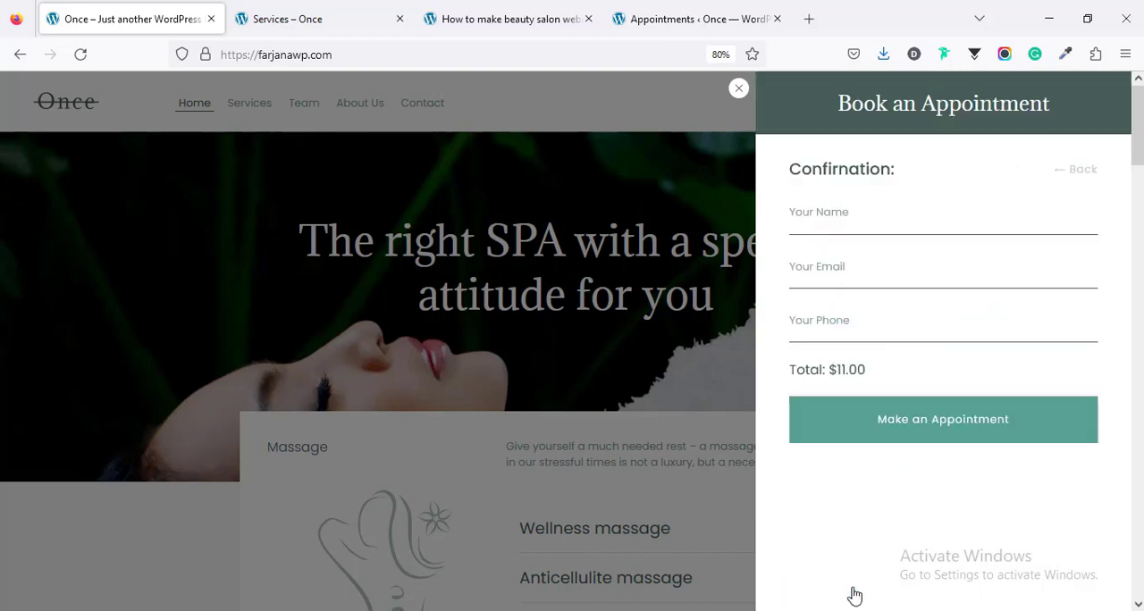
pyautogui.click(834, 220)
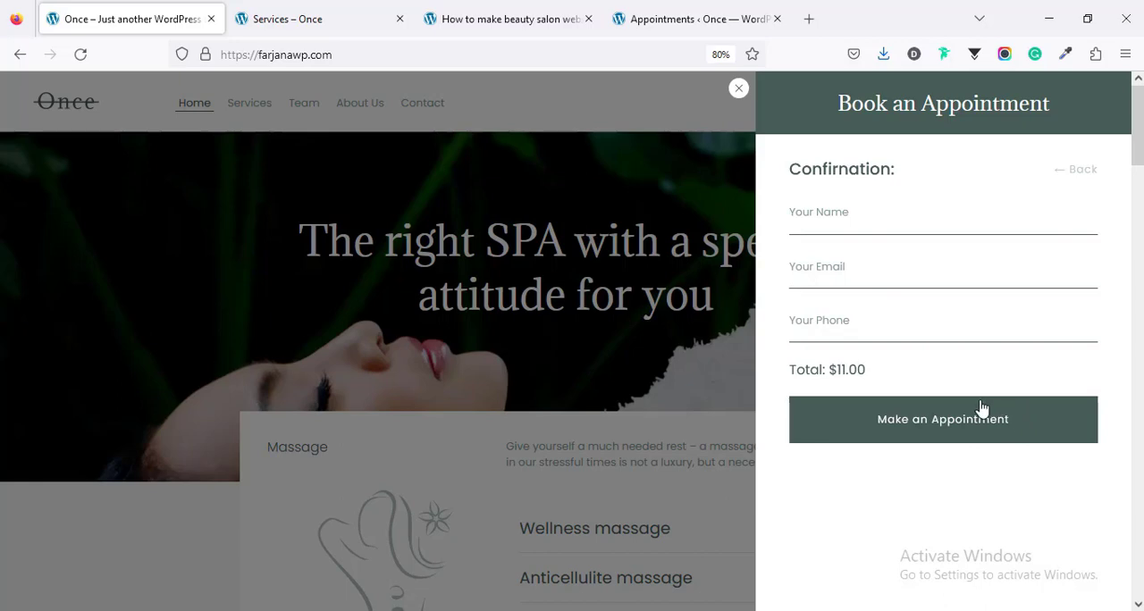
pyautogui.click(740, 91)
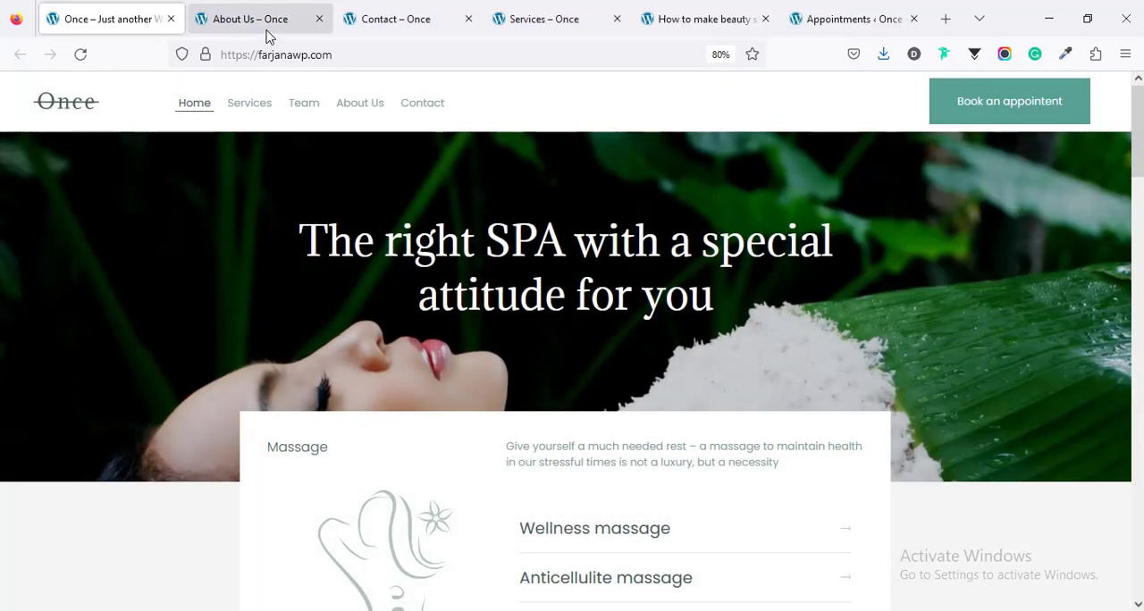
# Step: Look through the About Us page, including its welcome section and company history
pyautogui.click(251, 21)
pyautogui.scroll(-15, 572, 349)
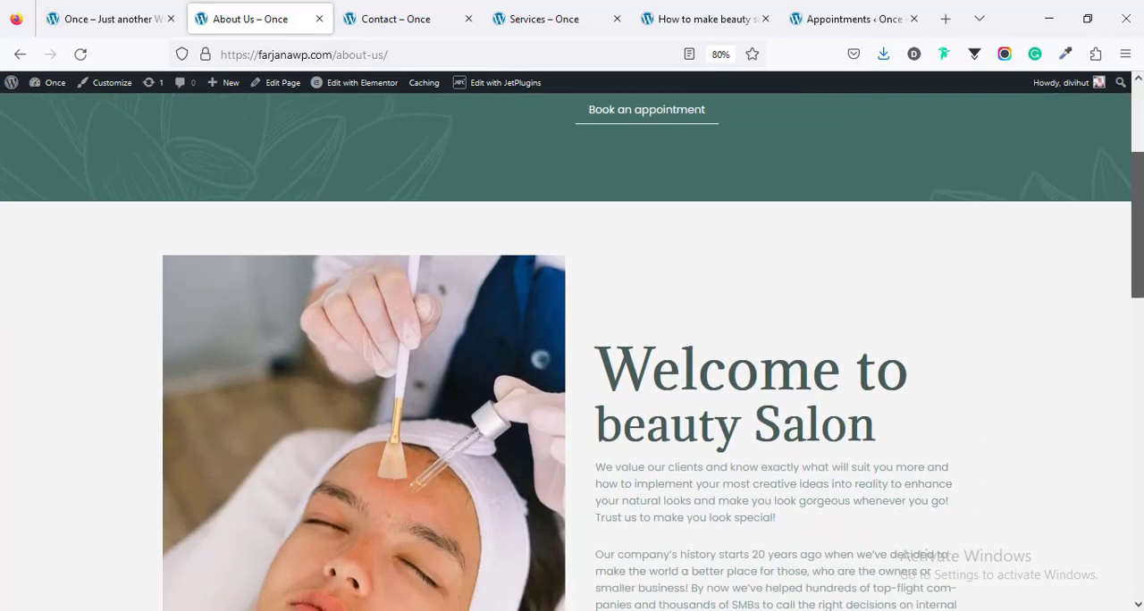
pyautogui.scroll(15, 572, 348)
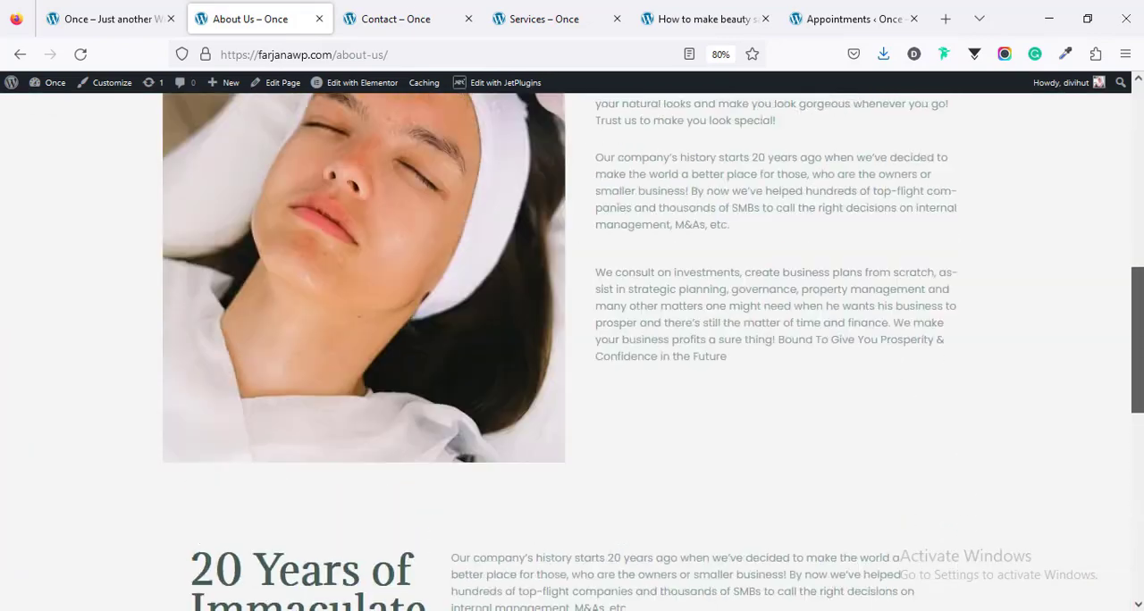
# Step: Look through the Contact page, including its map, contact details and message form
pyautogui.click(417, 21)
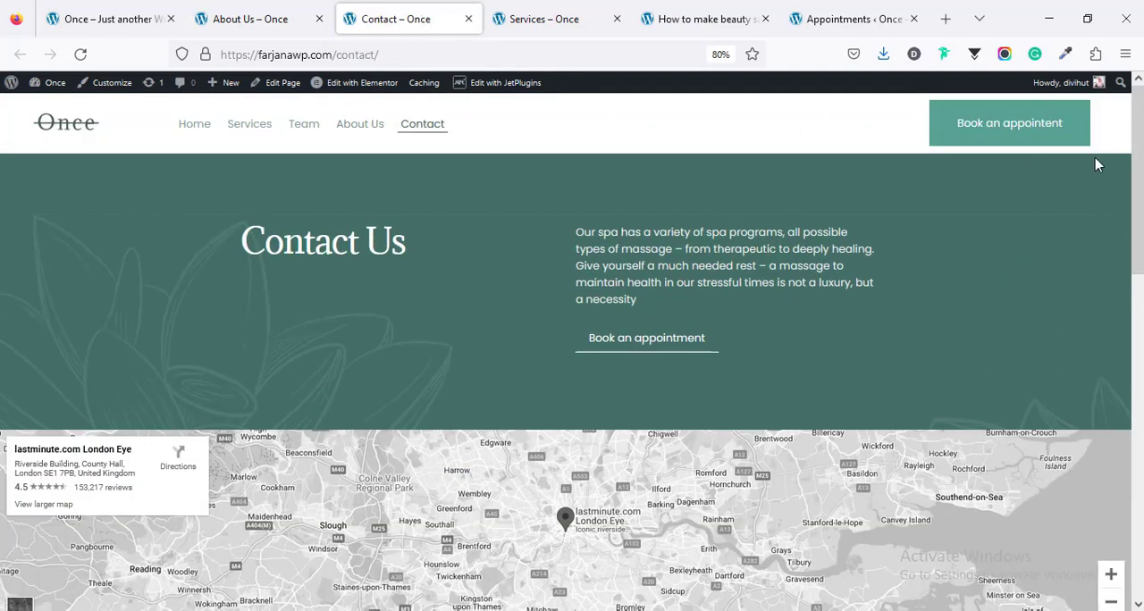
pyautogui.scroll(-3, 572, 349)
pyautogui.scroll(-10, 572, 348)
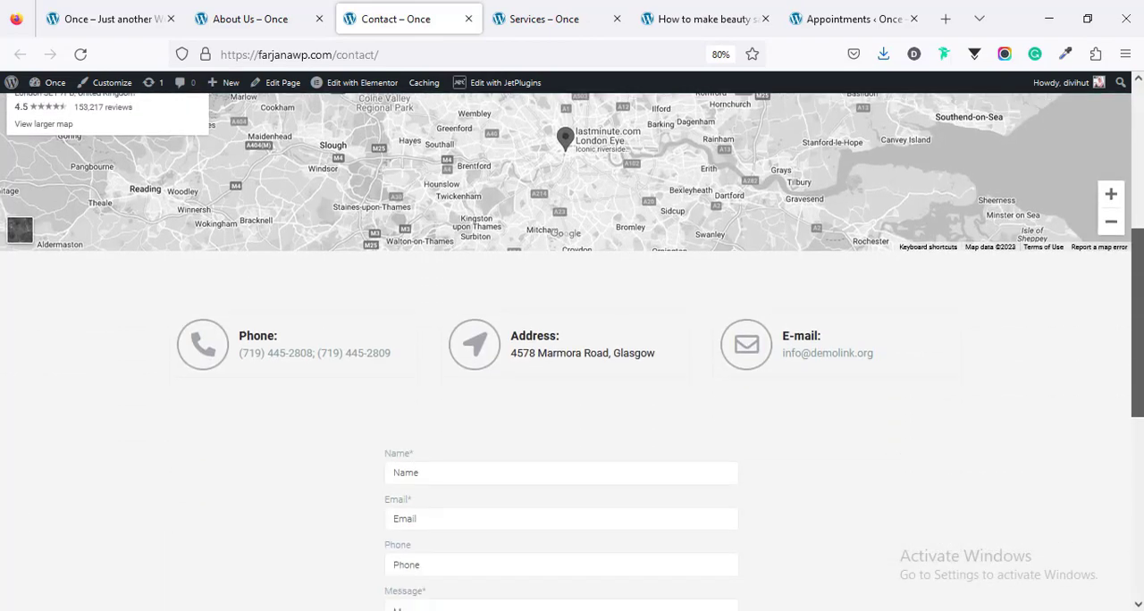
pyautogui.scroll(3, 572, 349)
pyautogui.moveTo(1137, 393); pyautogui.dragTo(1137, 183)
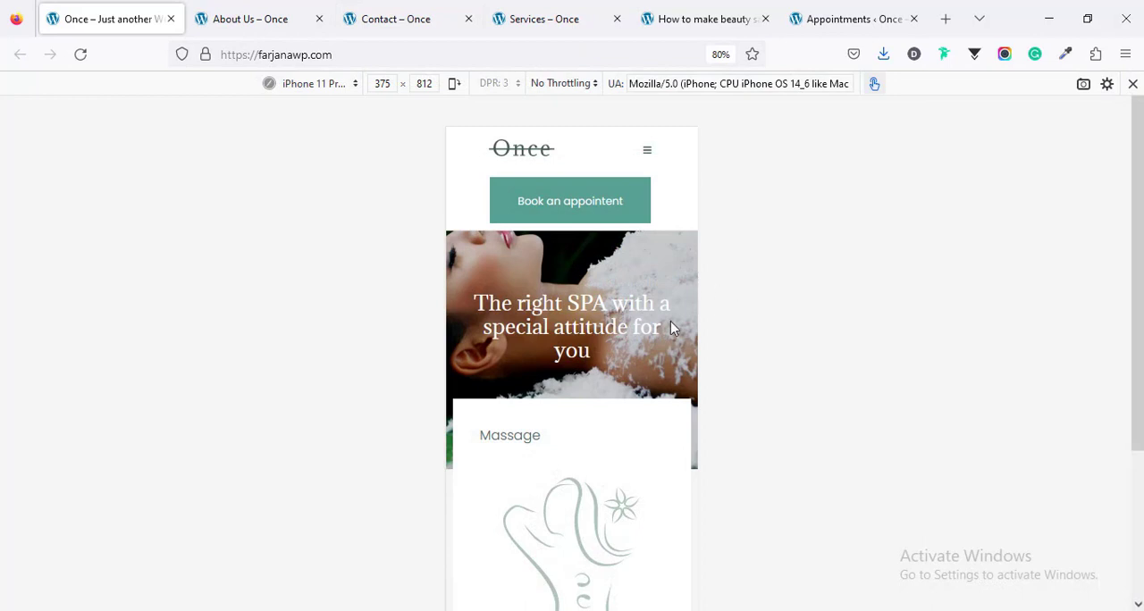
# Step: Examine the home page layout and its Massage and Spa sections in the iPhone 11 Pro responsive preview
pyautogui.scroll(-10, 672, 329)
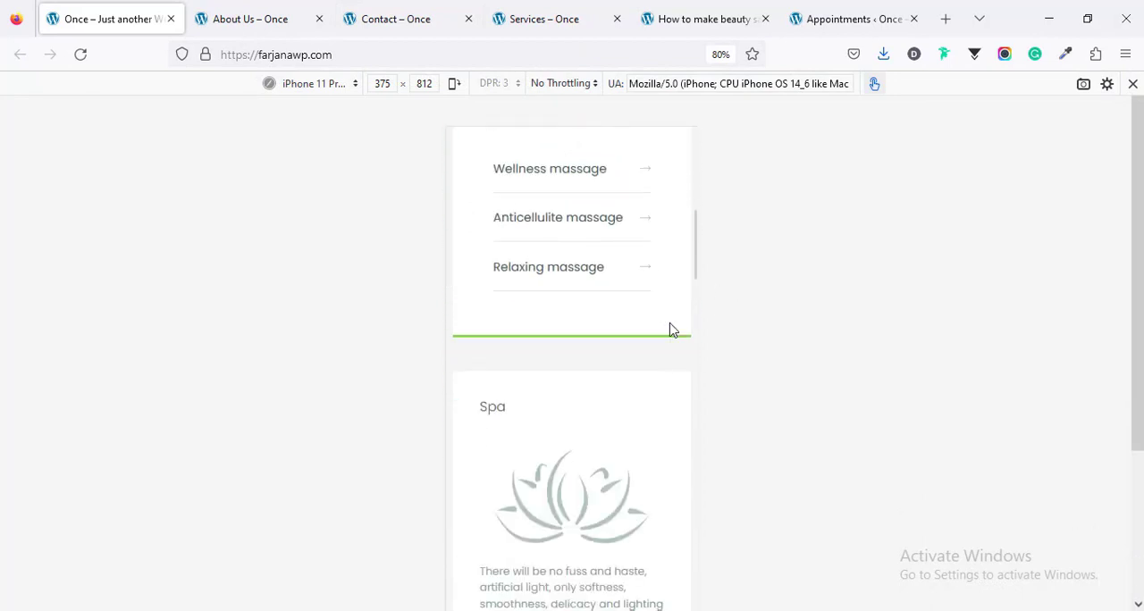
pyautogui.scroll(-7, 672, 329)
pyautogui.scroll(3, 673, 329)
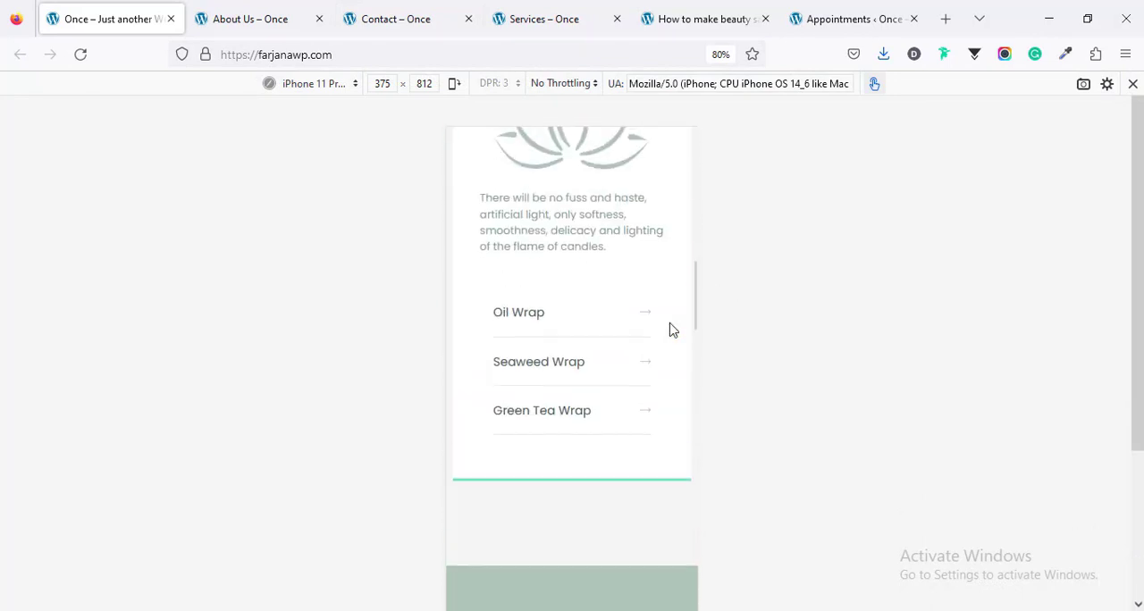
pyautogui.scroll(8, 672, 329)
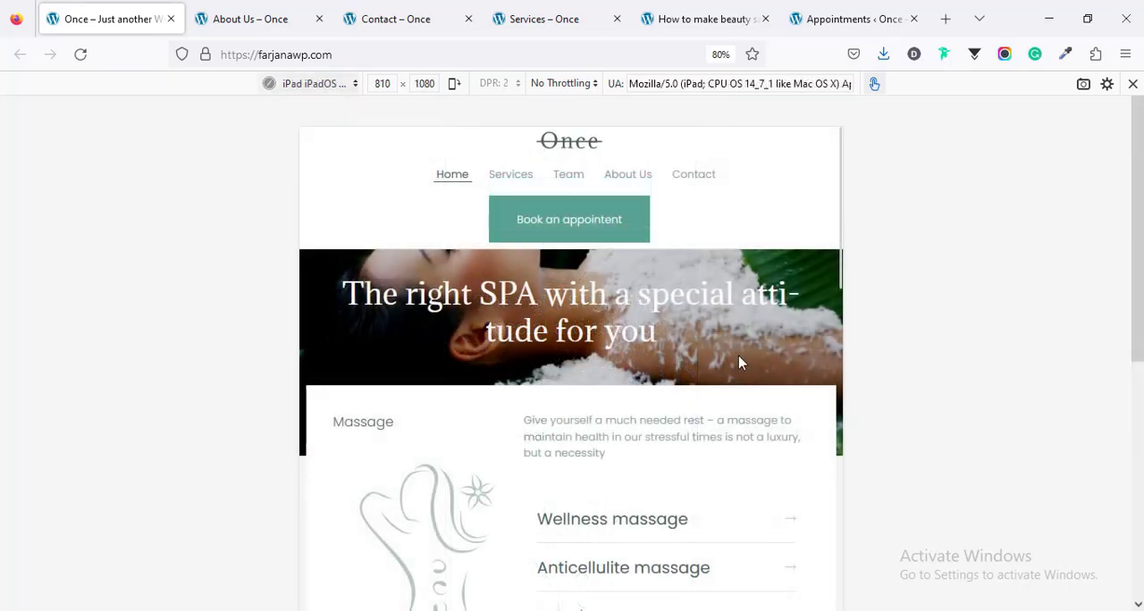
# Step: Examine the home page layout, service lists and image section in the iPad responsive preview at 810 × 1080
pyautogui.scroll(-10, 739, 363)
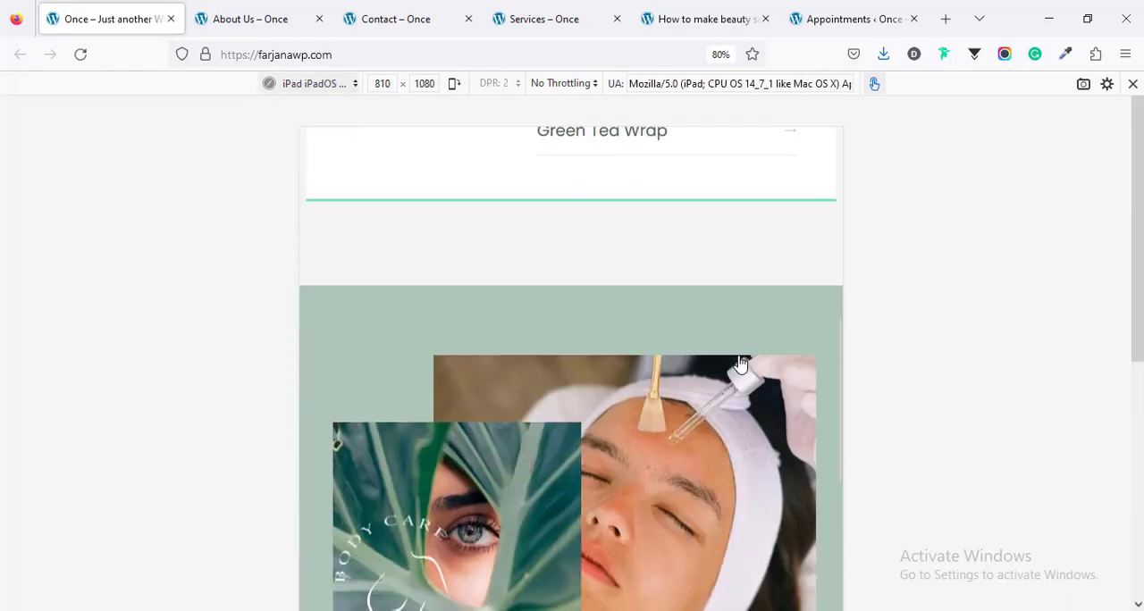
pyautogui.scroll(-5, 739, 362)
pyautogui.scroll(3, 739, 363)
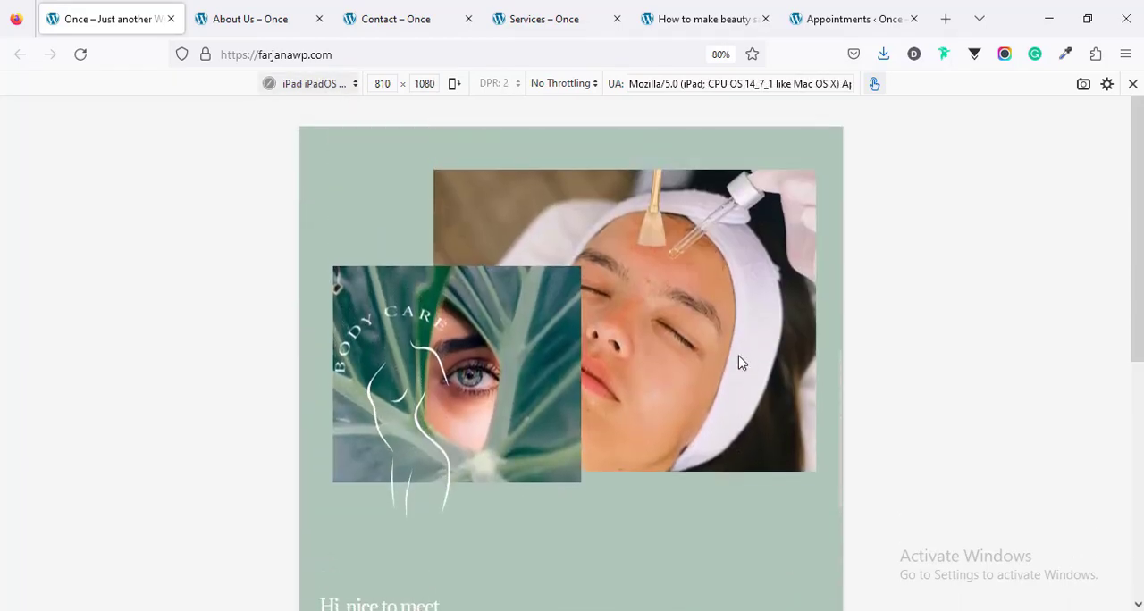
pyautogui.scroll(6, 739, 362)
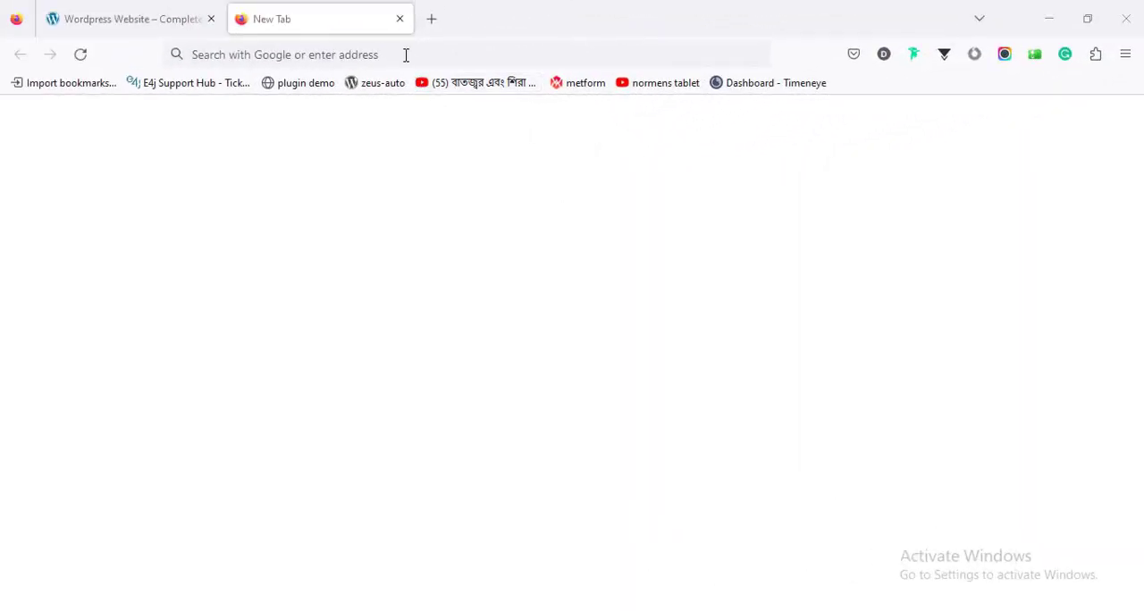
# Step: Open the web designer's personal website and go to its Tools page
pyautogui.click(406, 55)
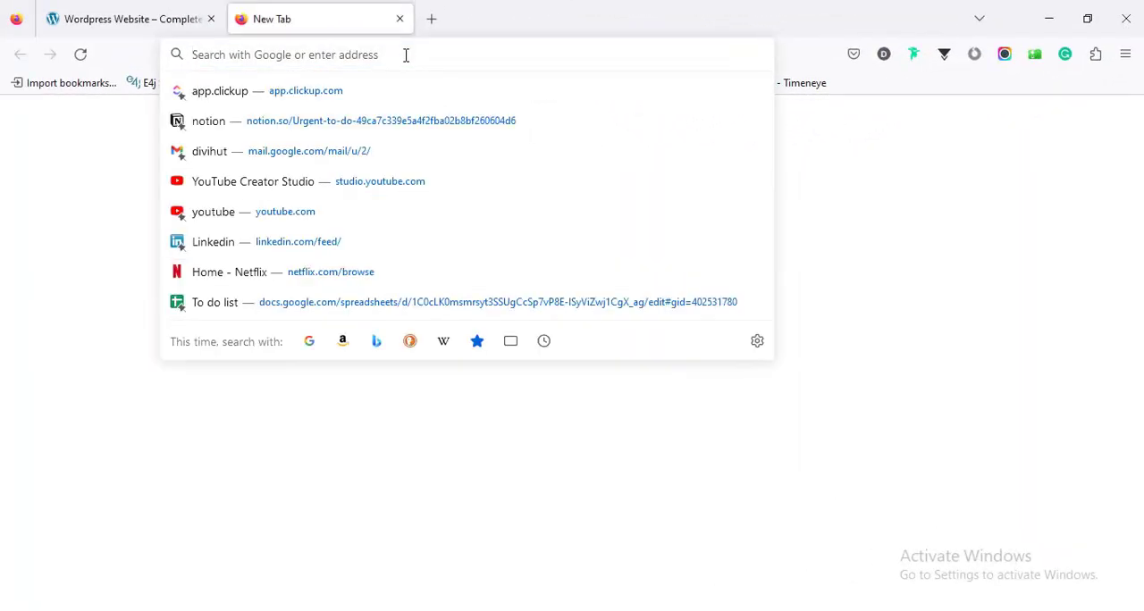
pyautogui.write('farjana-rashid.com/')
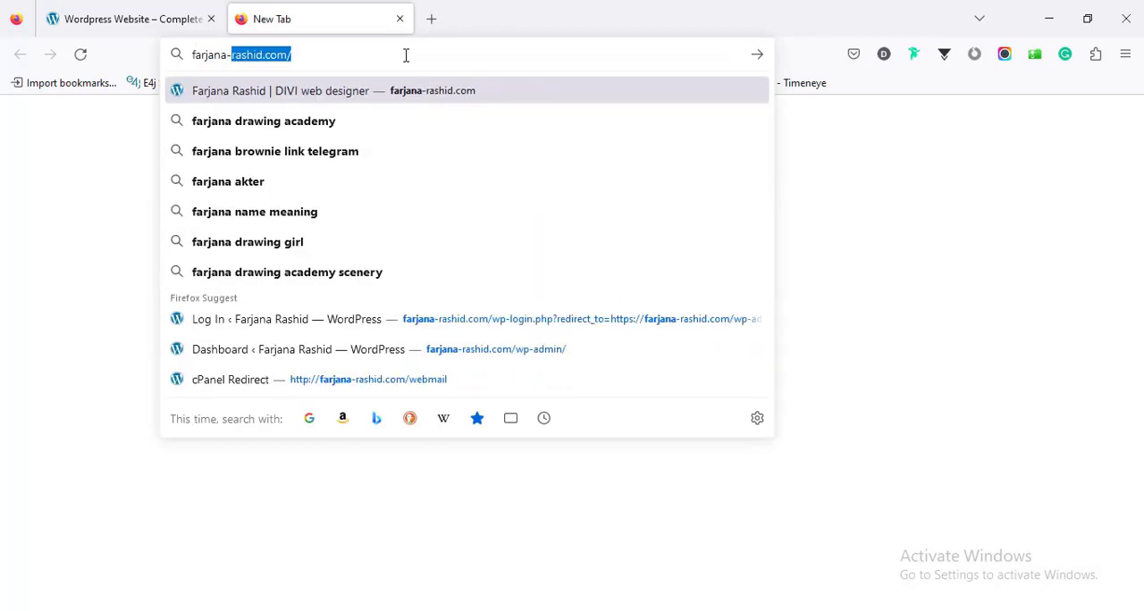
pyautogui.press('Return')
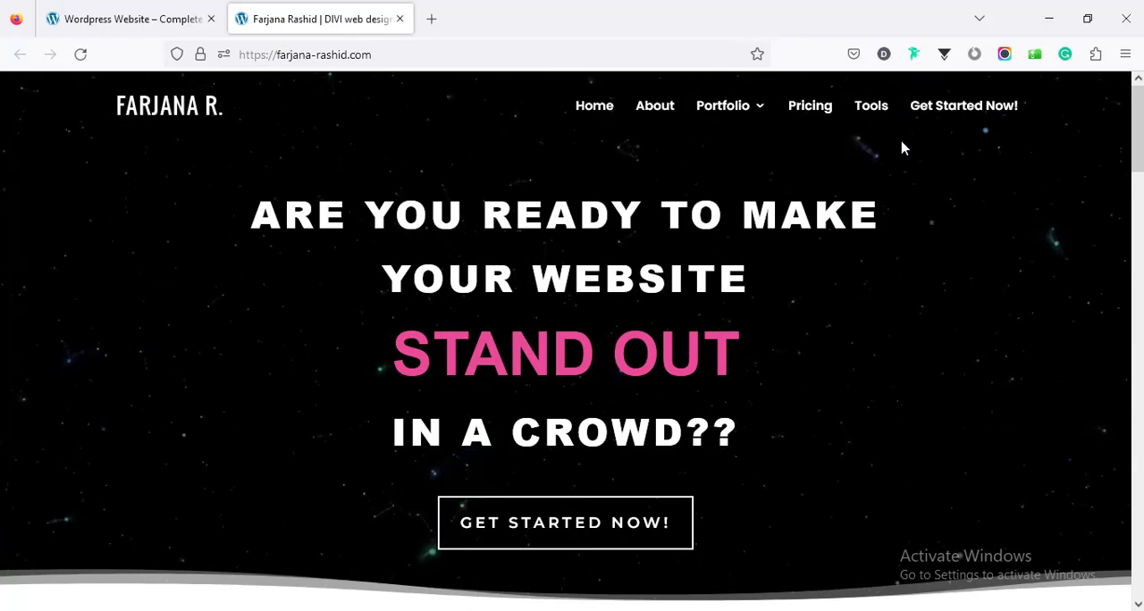
pyautogui.click(875, 114)
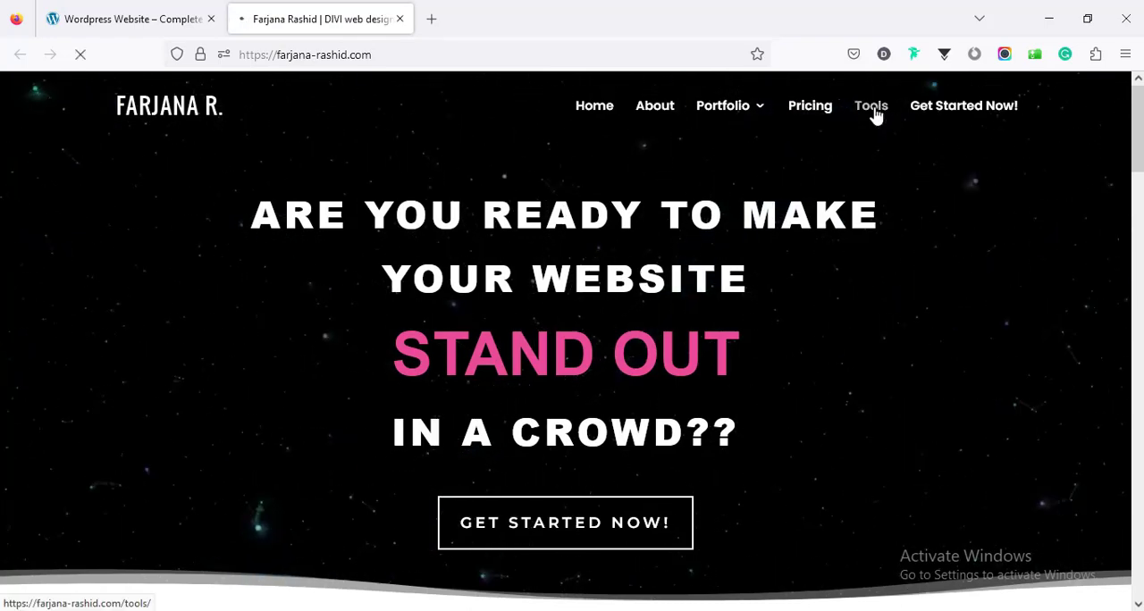
# Step: Find the Bluehost web hosting offer on the Tools page and follow its Get Started link
pyautogui.scroll(-5, 702, 247)
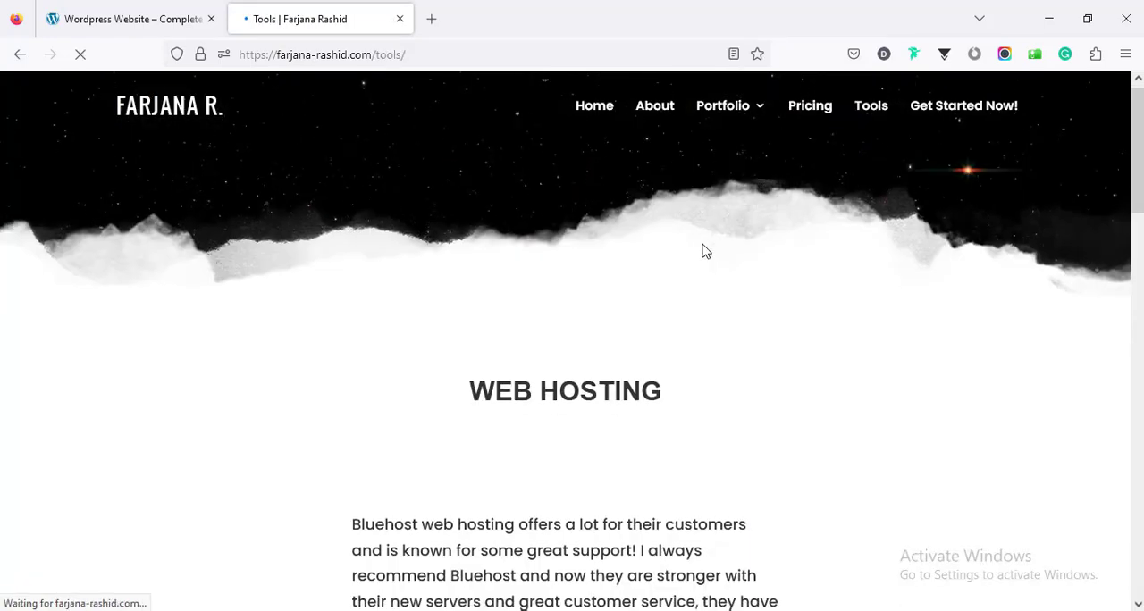
pyautogui.scroll(2, 702, 250)
pyautogui.scroll(1, 699, 251)
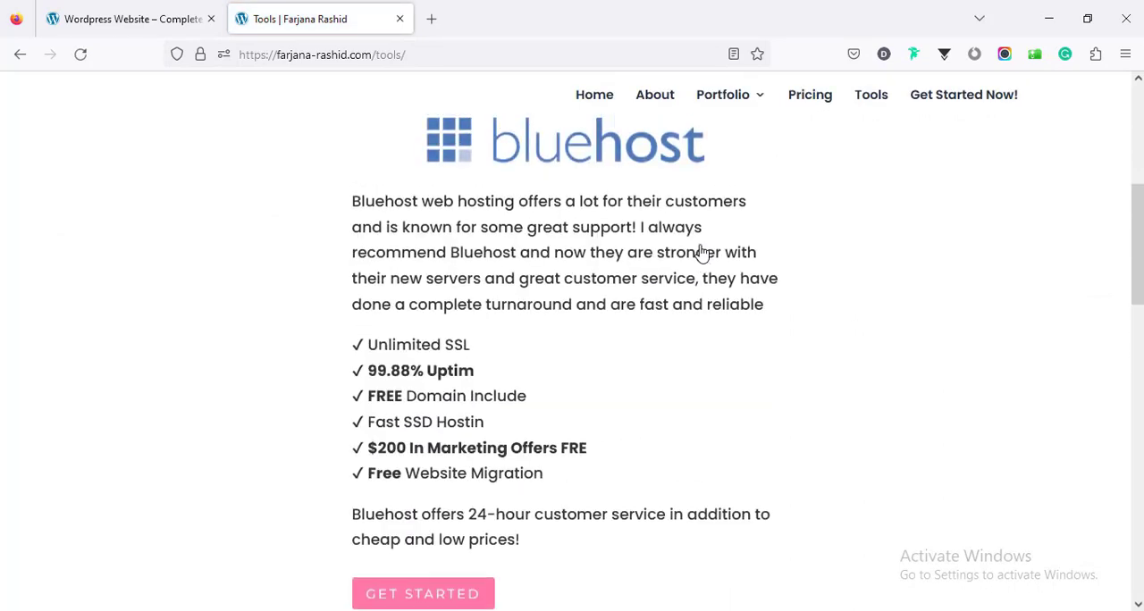
pyautogui.scroll(-3, 561, 286)
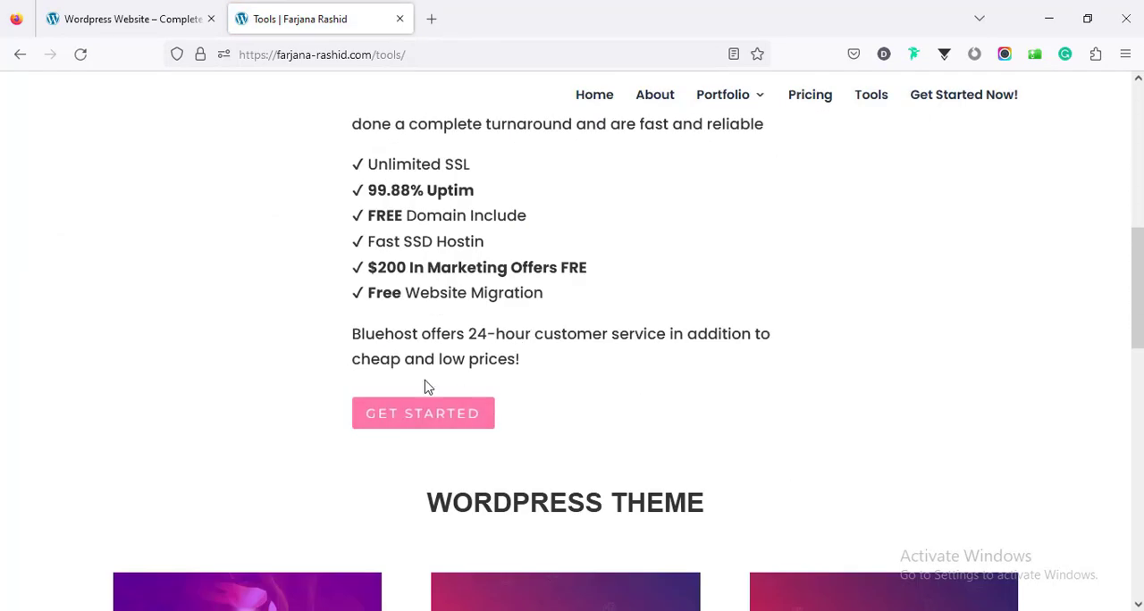
pyautogui.click(402, 427)
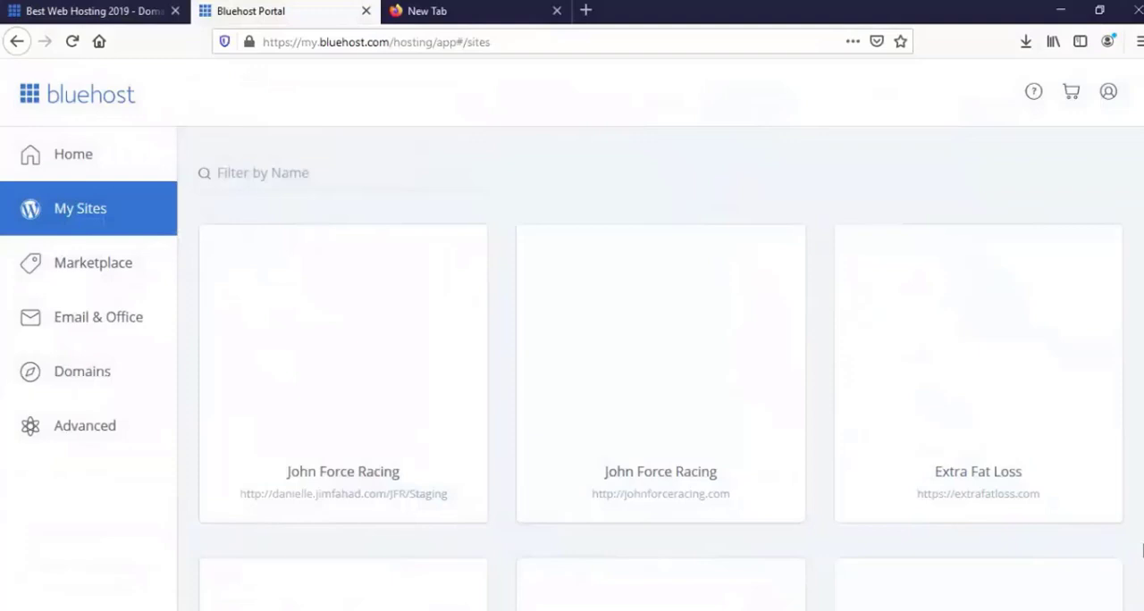
# Step: Look through the websites listed under My Sites in the Bluehost portal
pyautogui.scroll(-5, 562, 295)
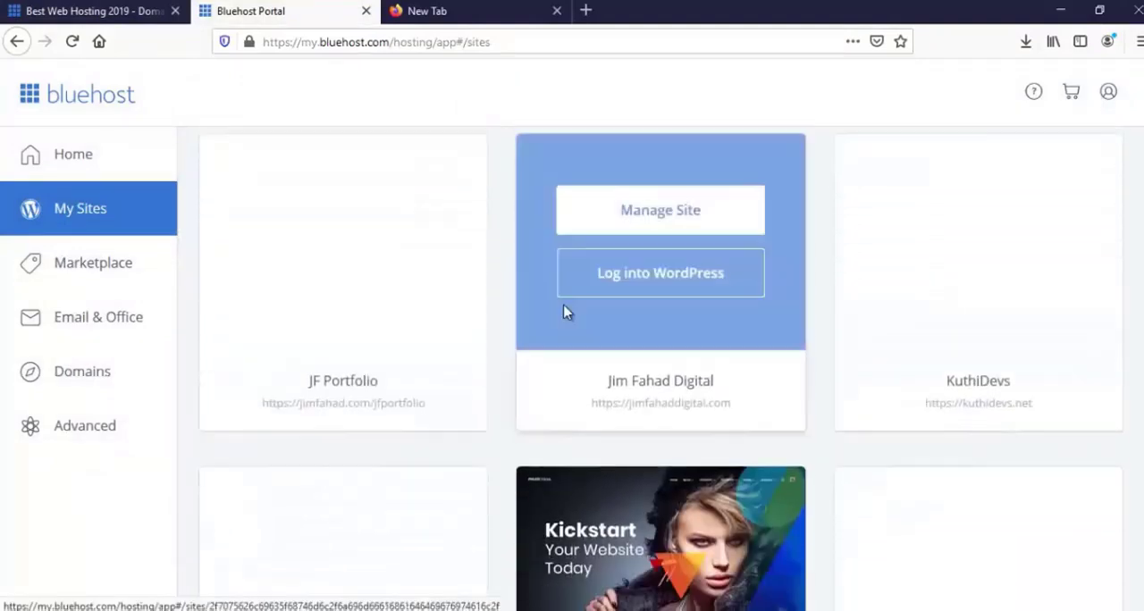
pyautogui.scroll(-10, 562, 321)
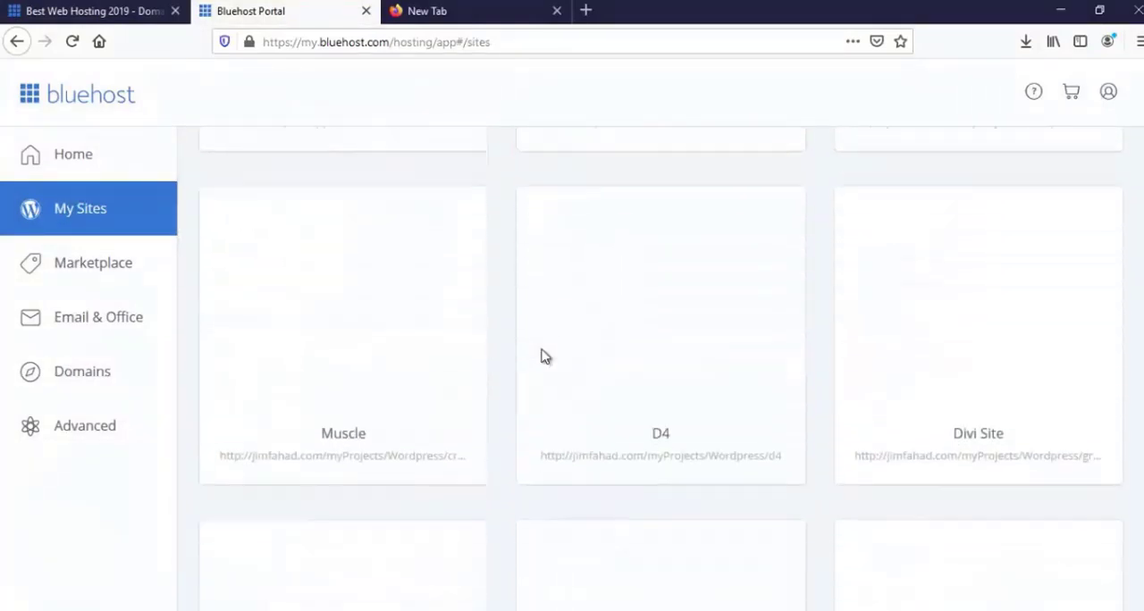
pyautogui.scroll(-9, 546, 356)
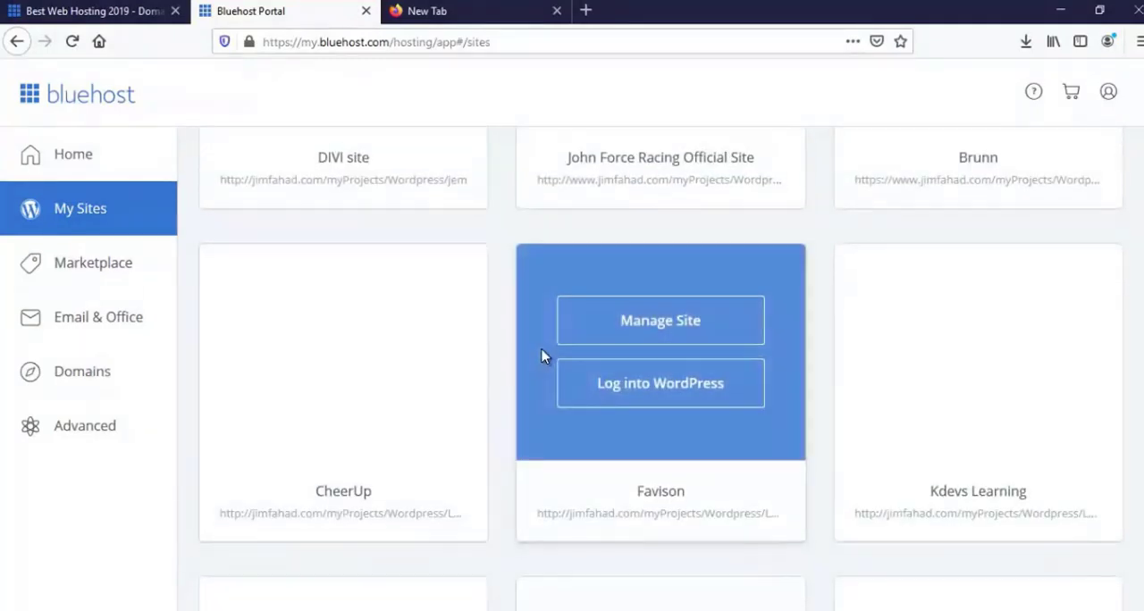
pyautogui.scroll(-6, 545, 356)
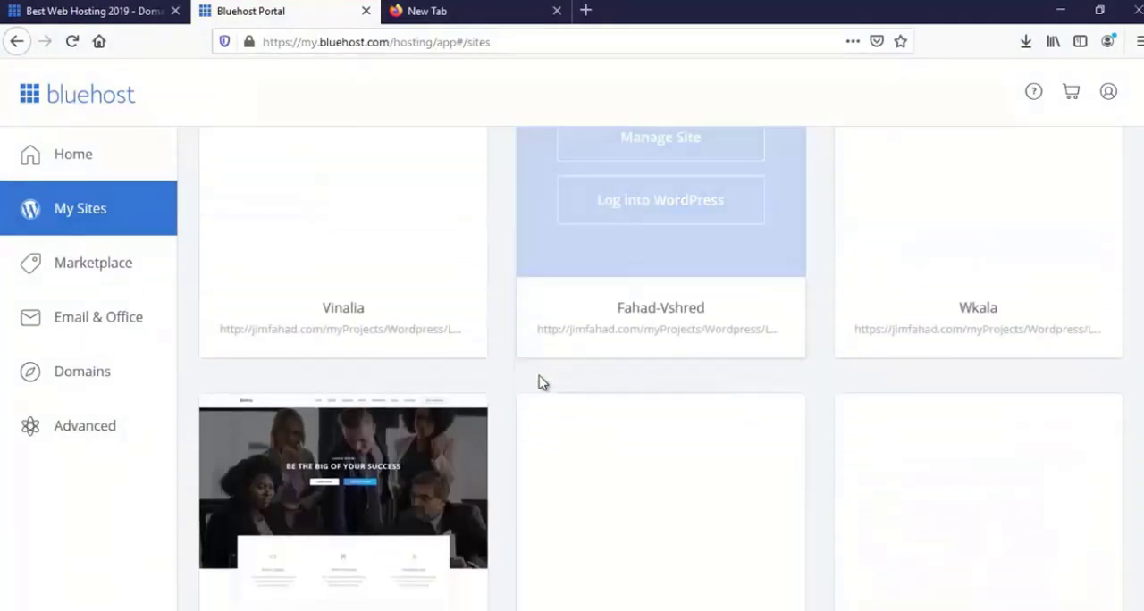
pyautogui.scroll(-2, 539, 383)
pyautogui.scroll(-2, 539, 383)
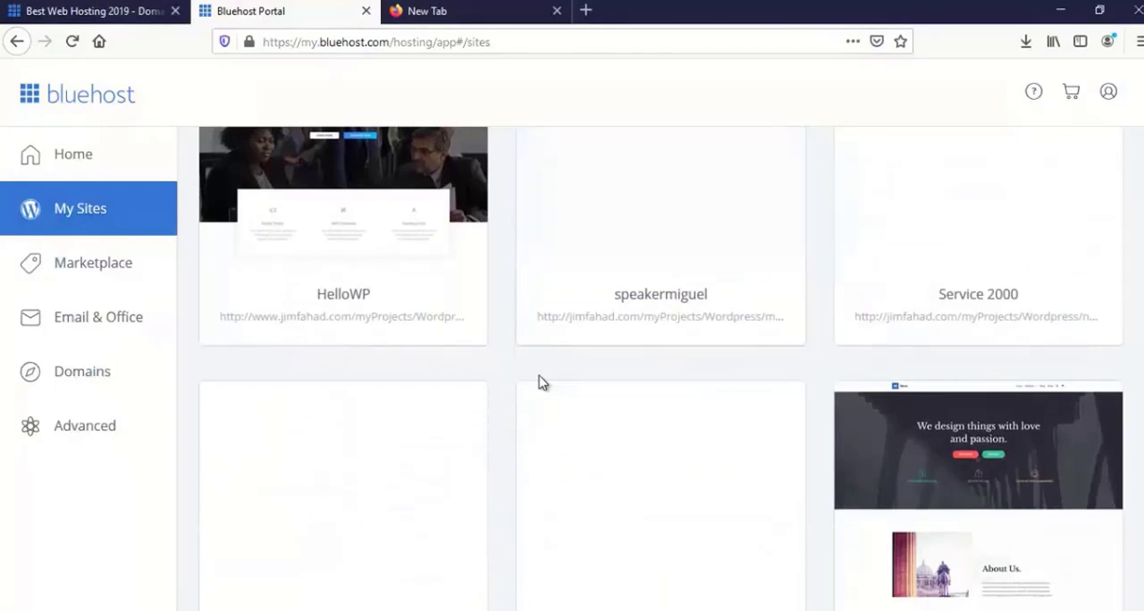
pyautogui.scroll(-1, 539, 383)
pyautogui.scroll(-1, 539, 380)
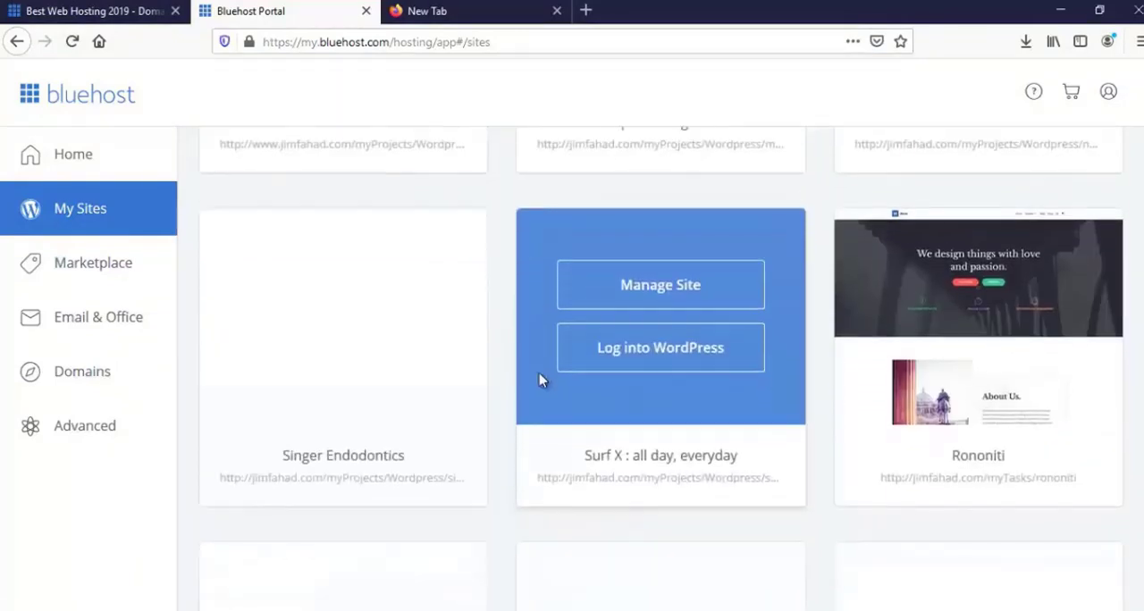
pyautogui.scroll(-1, 539, 383)
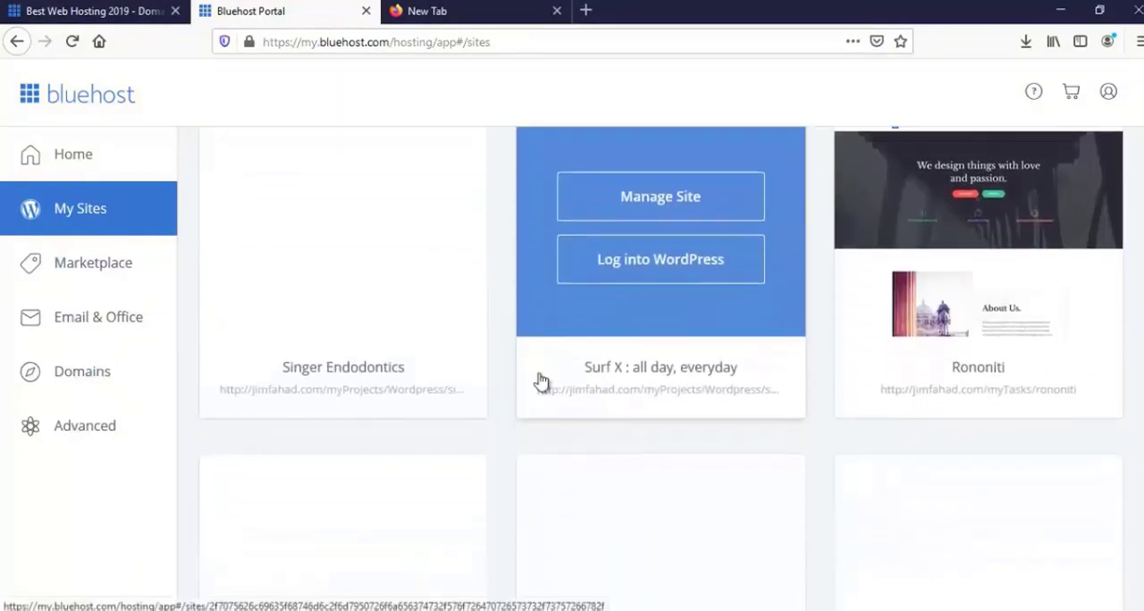
pyautogui.scroll(-3, 540, 382)
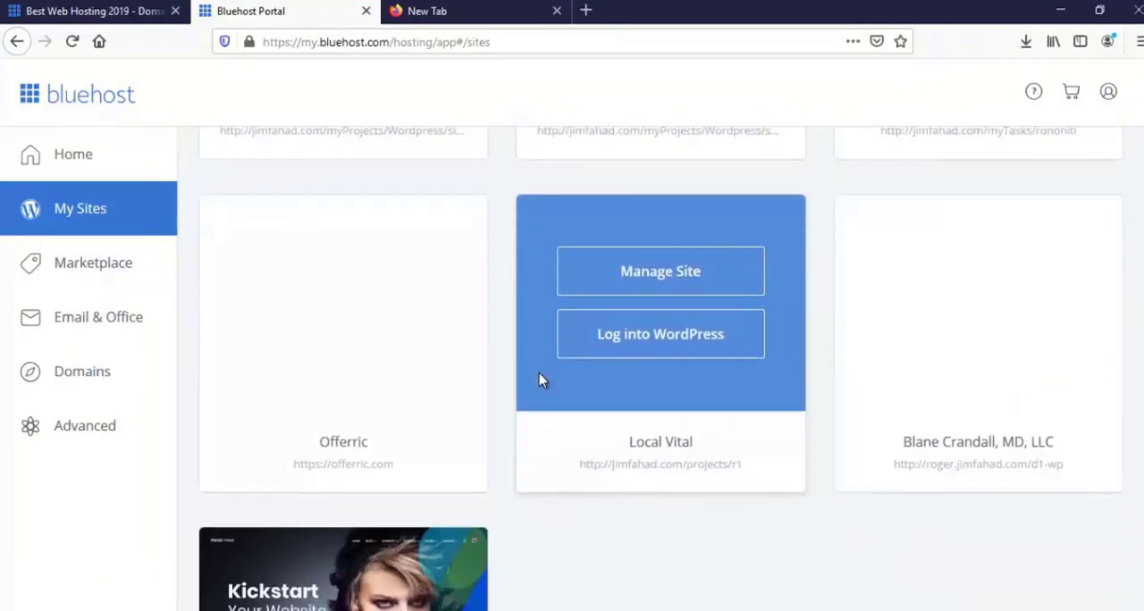
pyautogui.scroll(3, 539, 380)
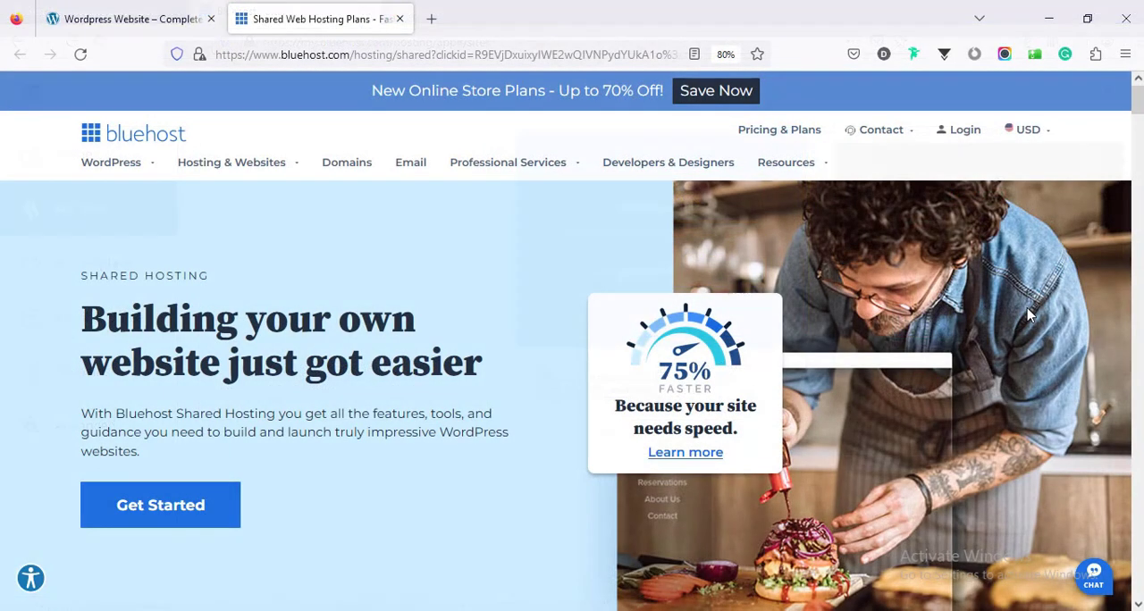
# Step: Bring up the Bluehost shared hosting plans and compare the Basic and Plus plans' prices and features
pyautogui.click(175, 515)
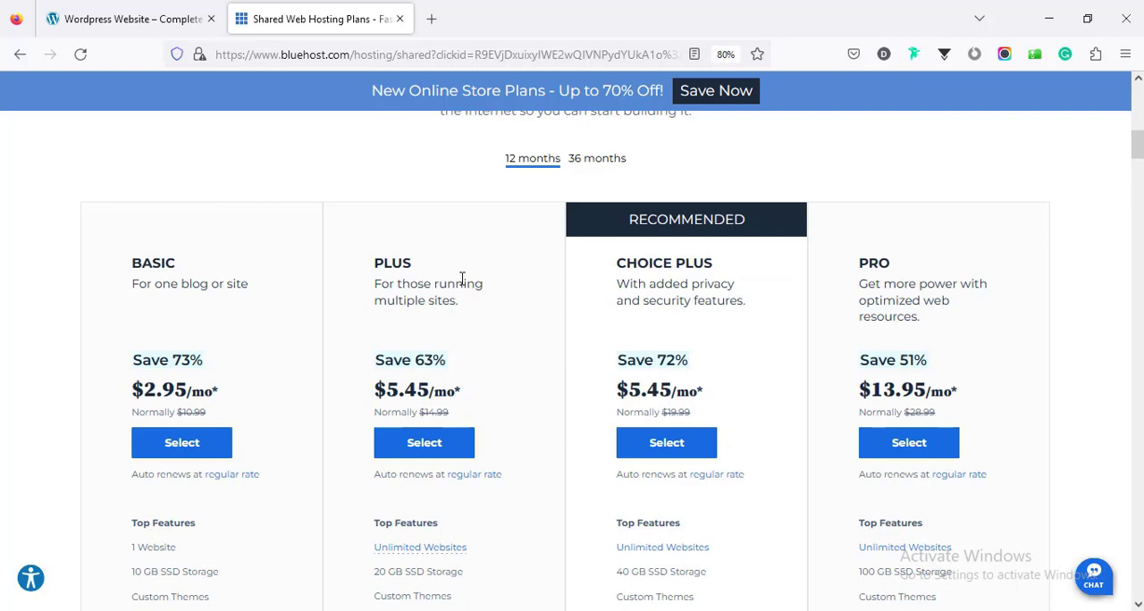
pyautogui.scroll(1, 950, 316)
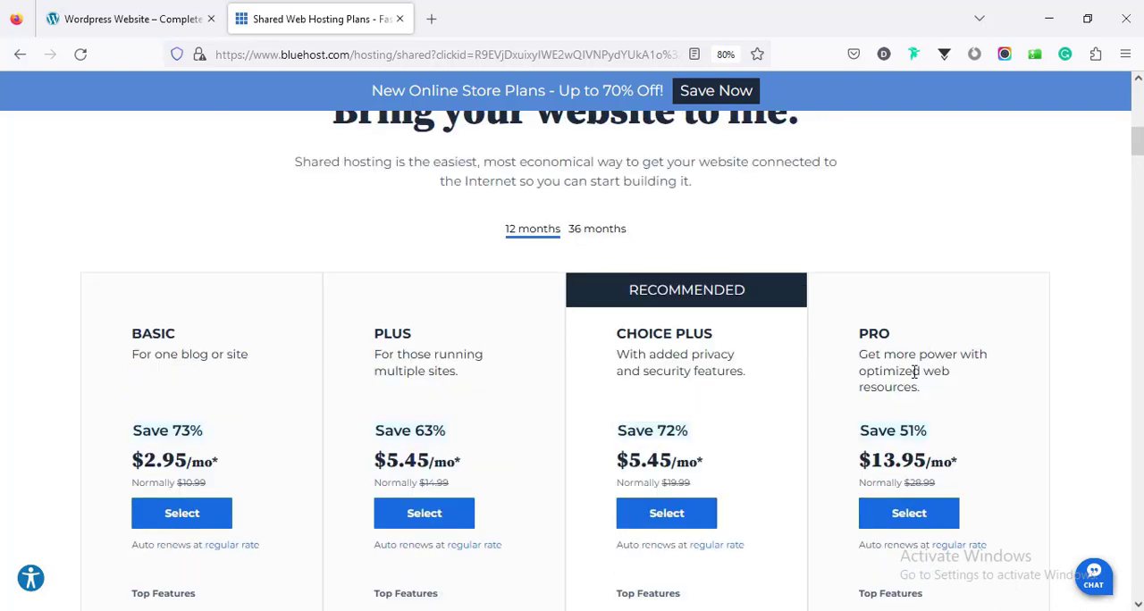
pyautogui.scroll(-2, 248, 395)
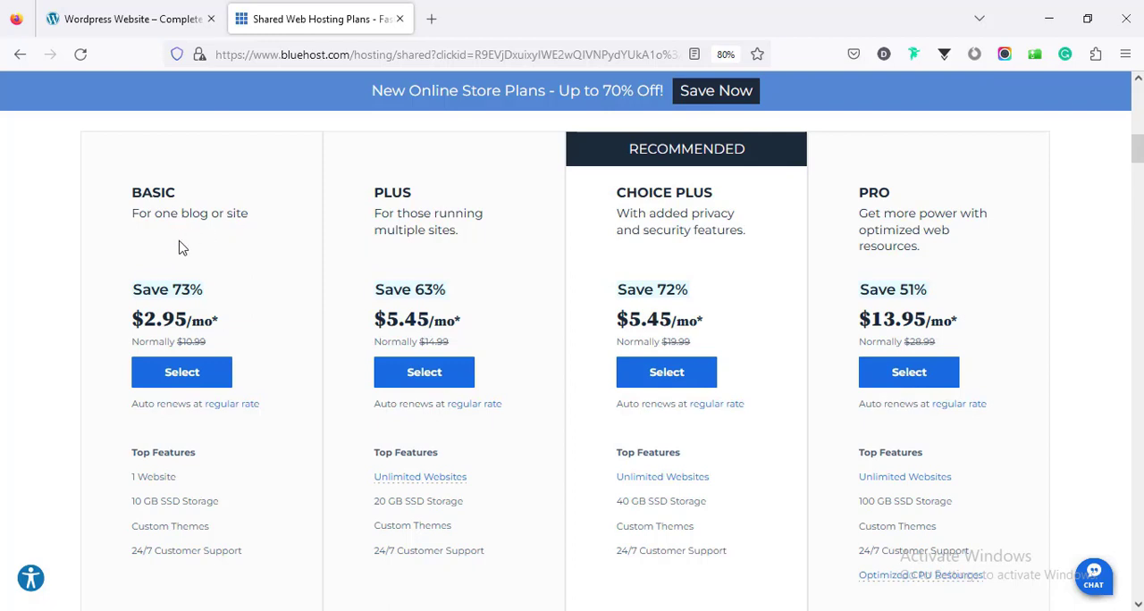
pyautogui.scroll(-1, 294, 307)
pyautogui.scroll(2, 224, 312)
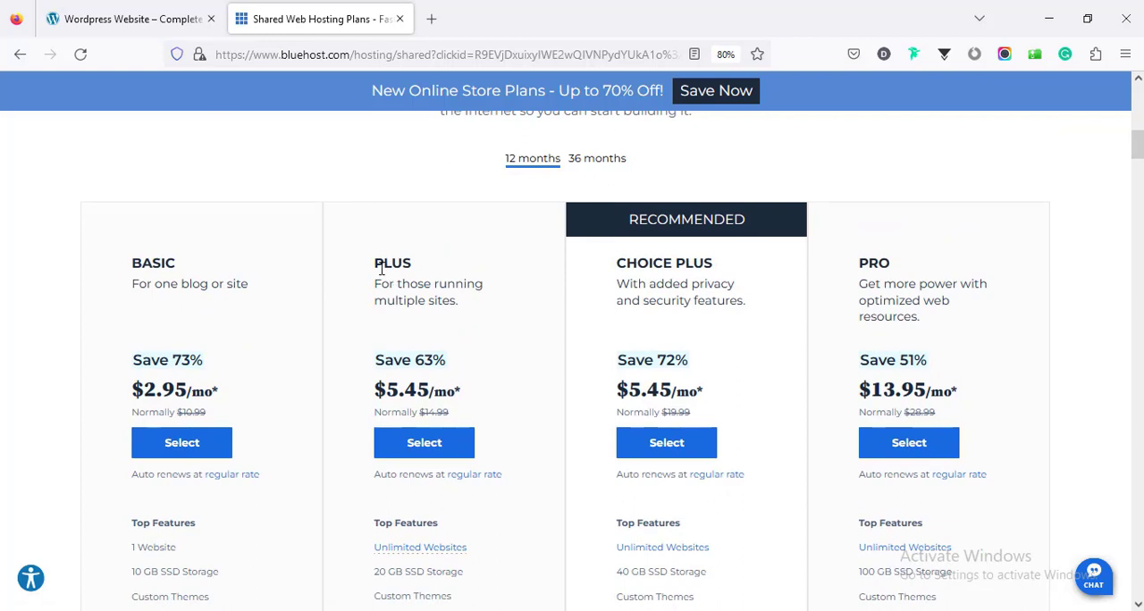
pyautogui.scroll(-3, 443, 284)
pyautogui.scroll(1, 507, 293)
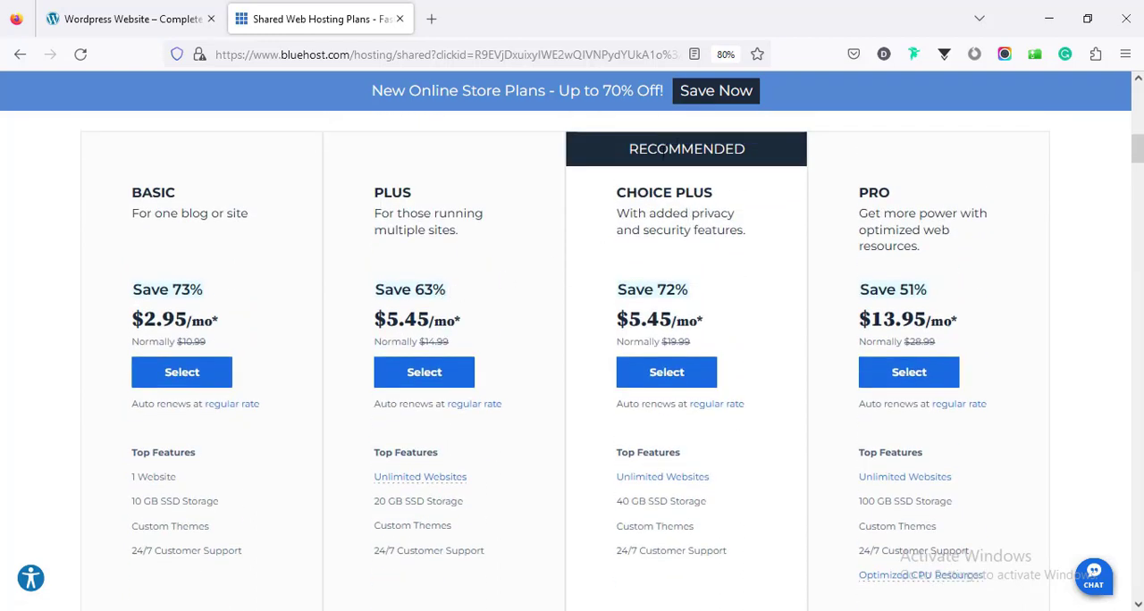
# Step: Examine the Choice Plus plan's price, top features, included extras and Pro Tools
pyautogui.scroll(-8, 672, 214)
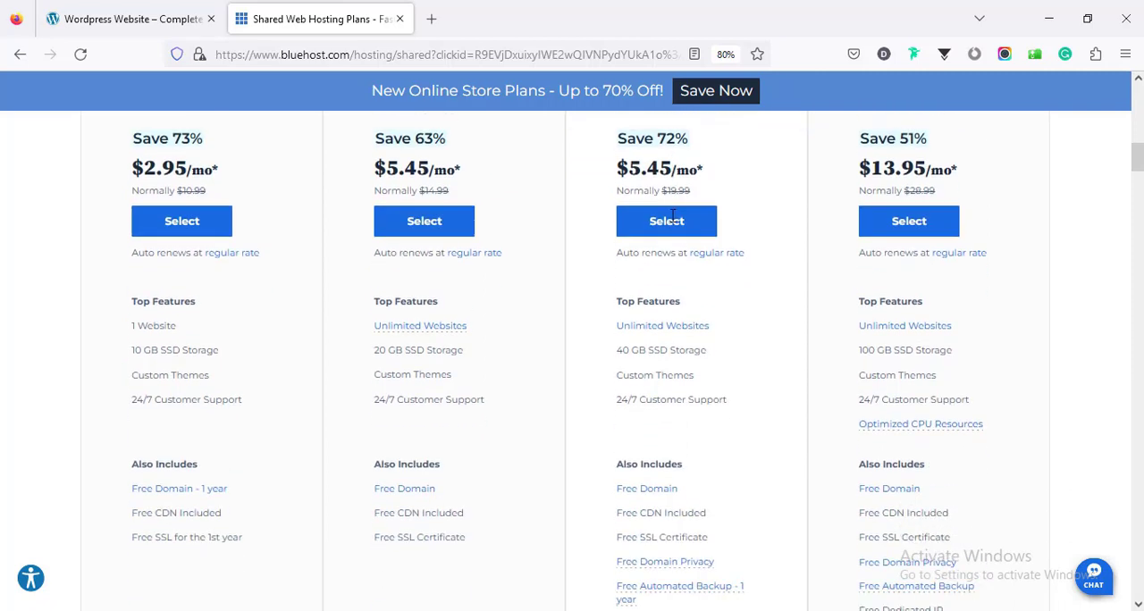
pyautogui.scroll(-2, 672, 222)
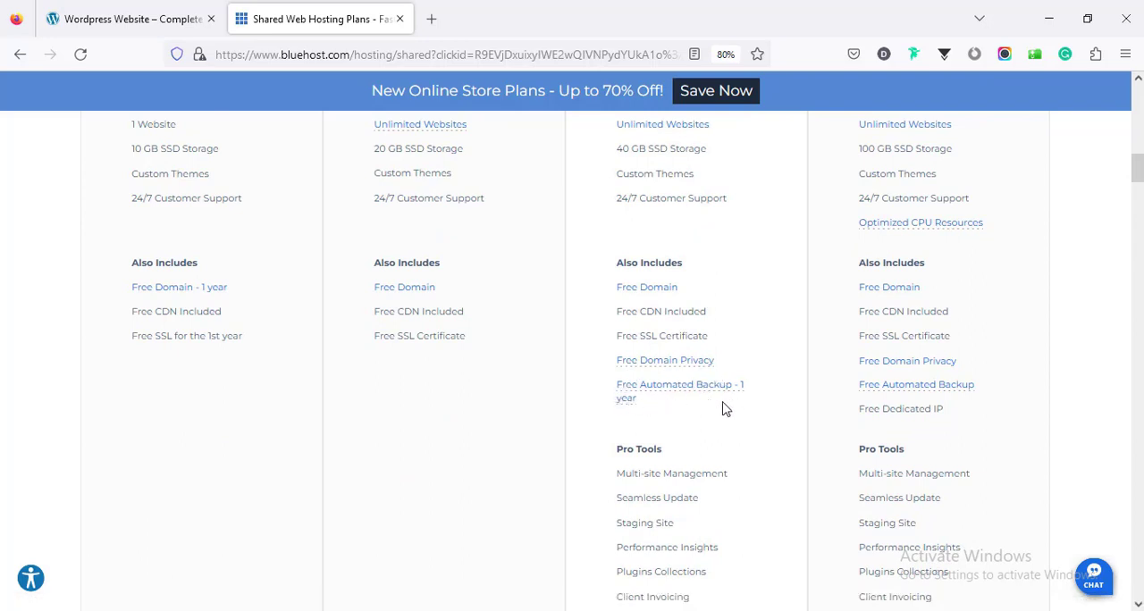
pyautogui.scroll(-3, 684, 414)
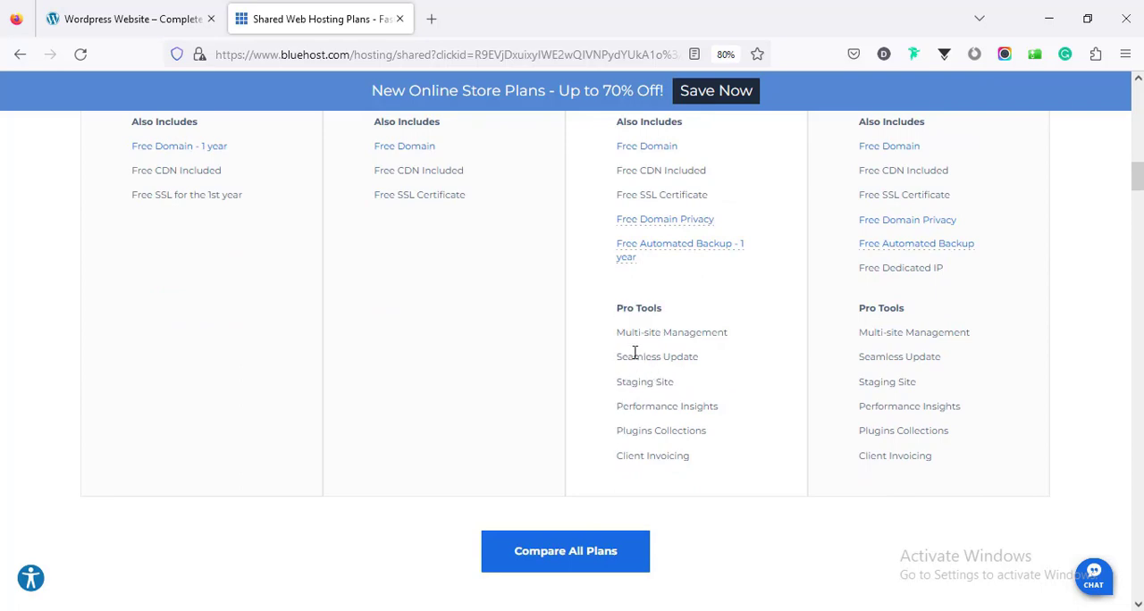
pyautogui.scroll(4, 728, 420)
pyautogui.scroll(4, 738, 400)
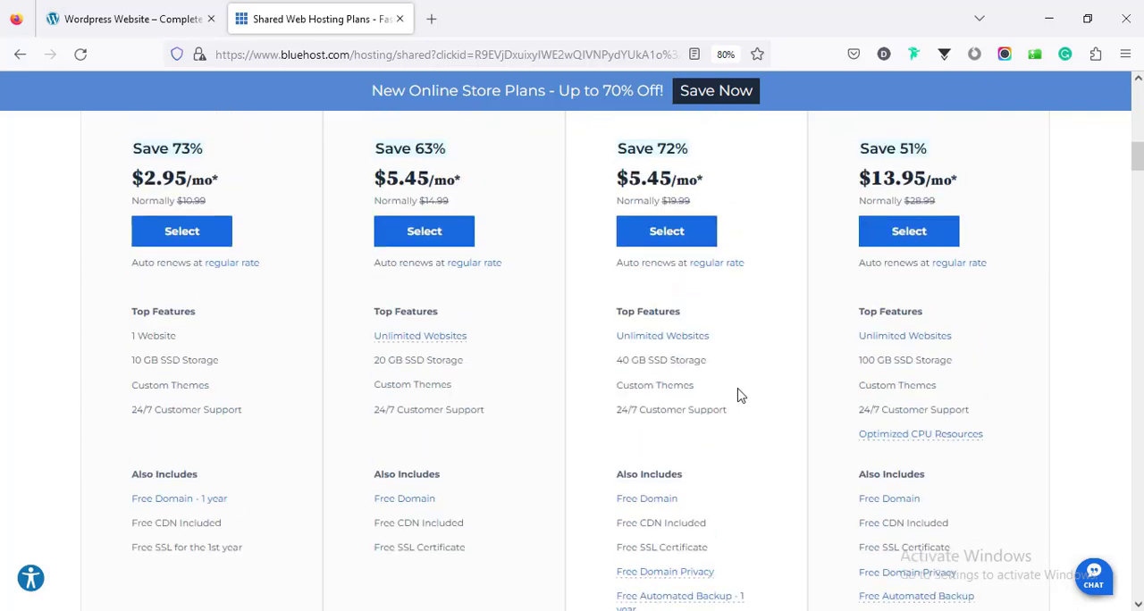
# Step: Examine the Pro plan's features, including its dedicated IP, automated backup and Pro Tools
pyautogui.scroll(3, 860, 268)
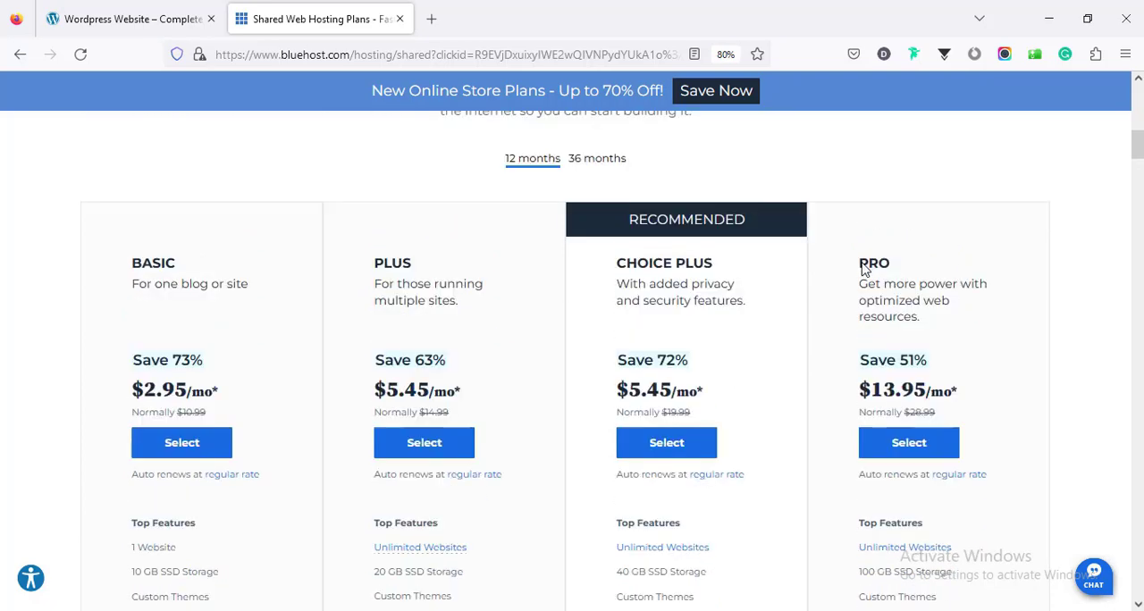
pyautogui.scroll(-6, 942, 300)
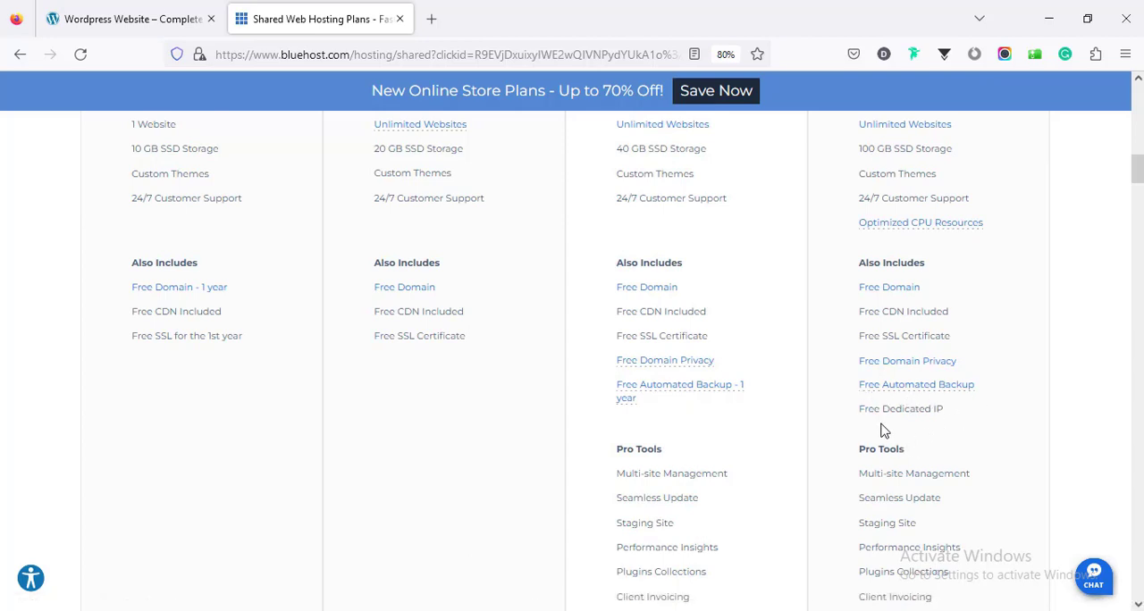
pyautogui.scroll(-3, 959, 420)
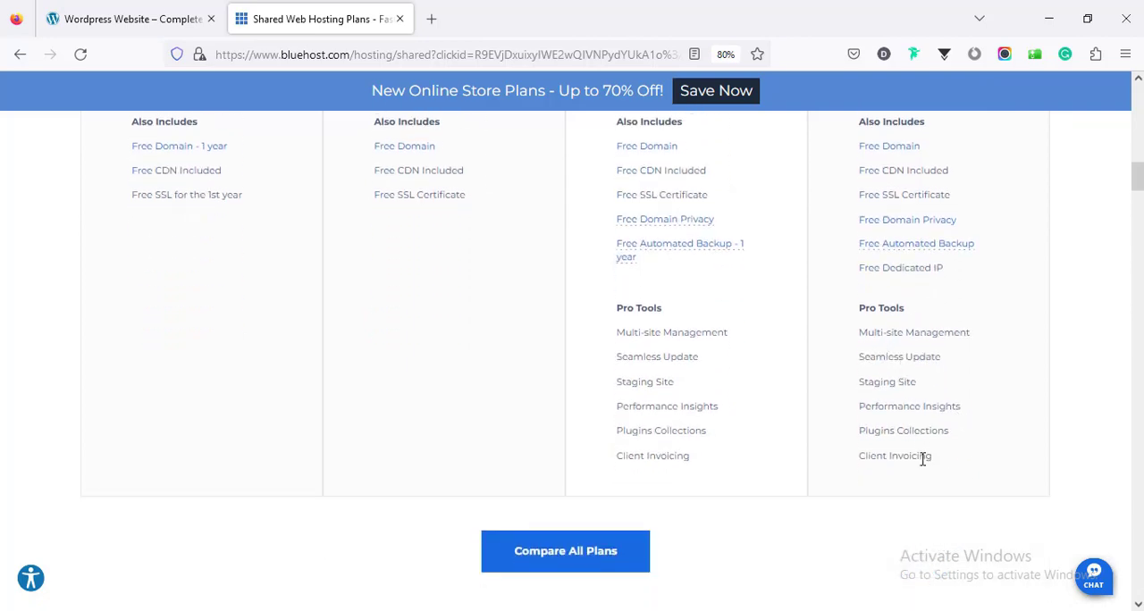
# Step: Show the hosting plan prices for the 36-month term
pyautogui.scroll(4, 923, 458)
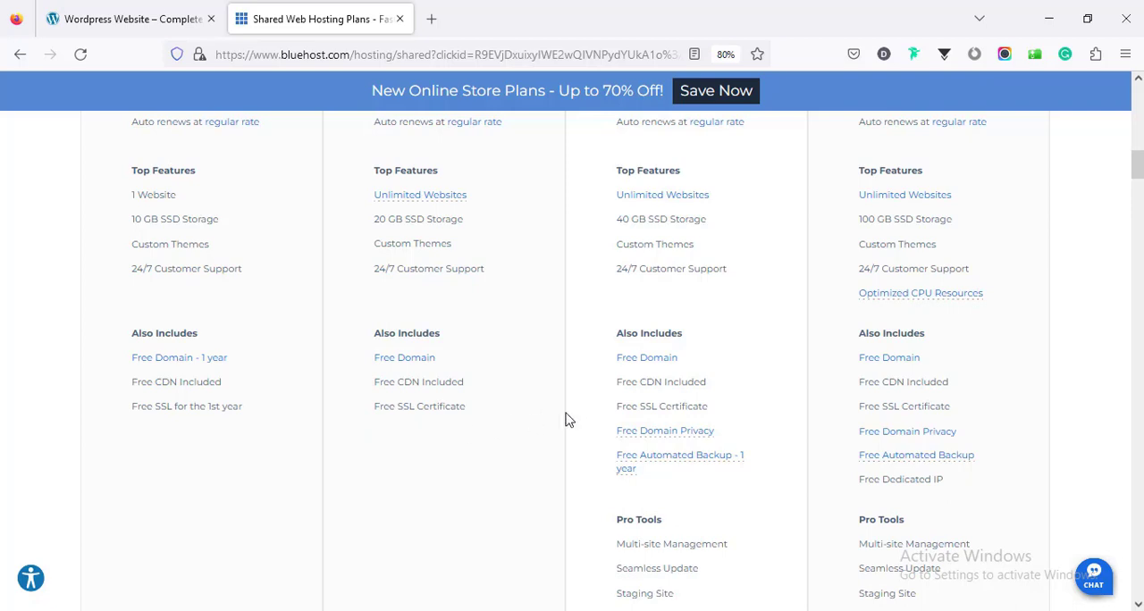
pyautogui.scroll(5, 870, 403)
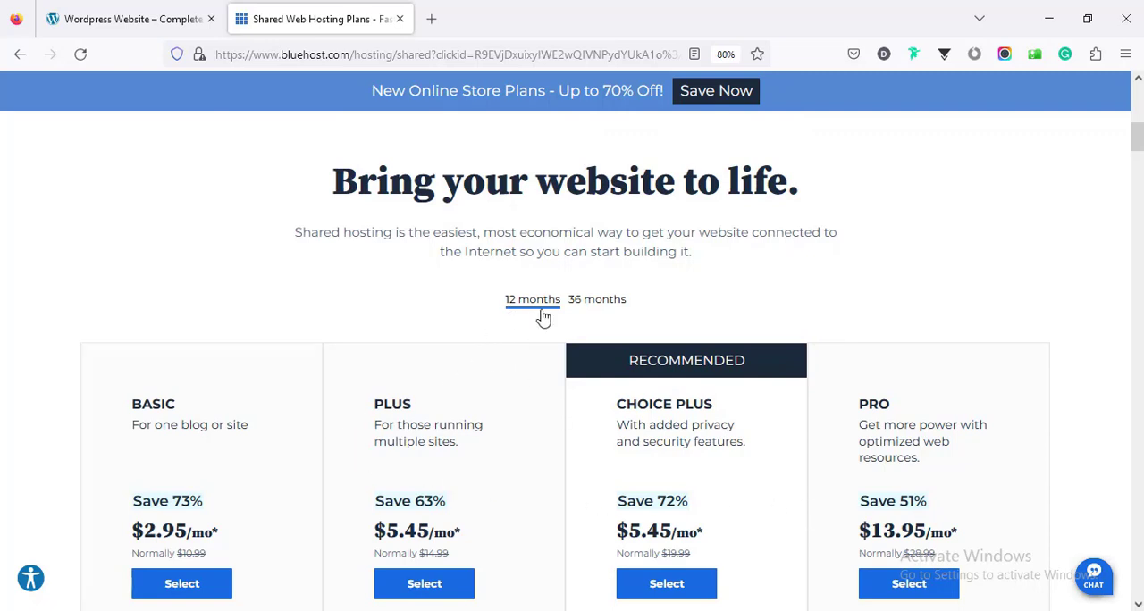
pyautogui.click(597, 304)
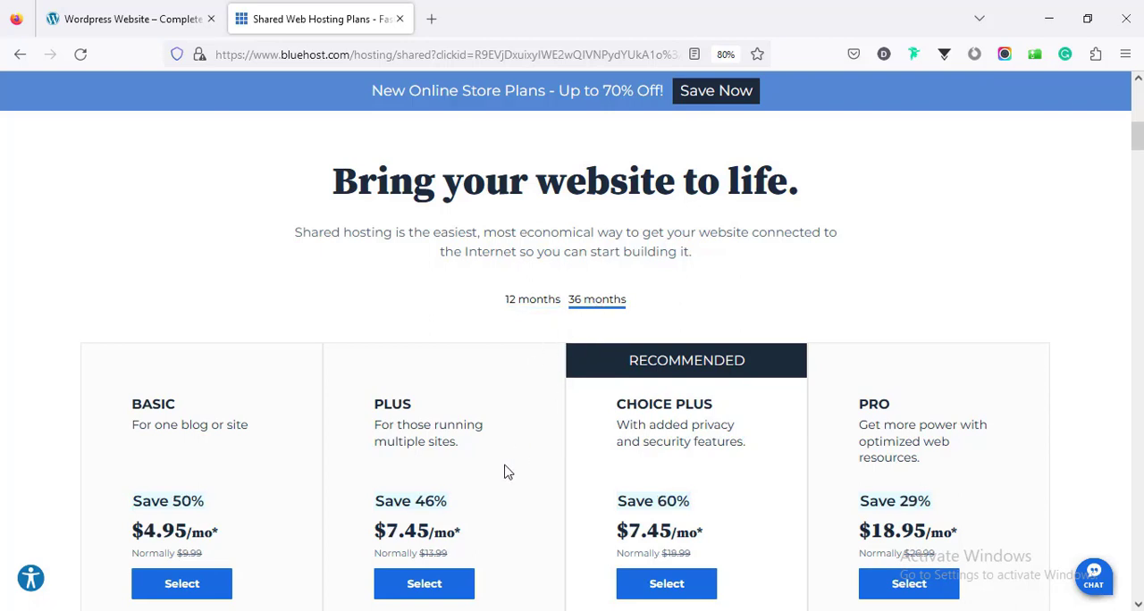
# Step: Select the Basic shared hosting plan on the 12-month term to start the hosting registration
pyautogui.scroll(-4, 505, 472)
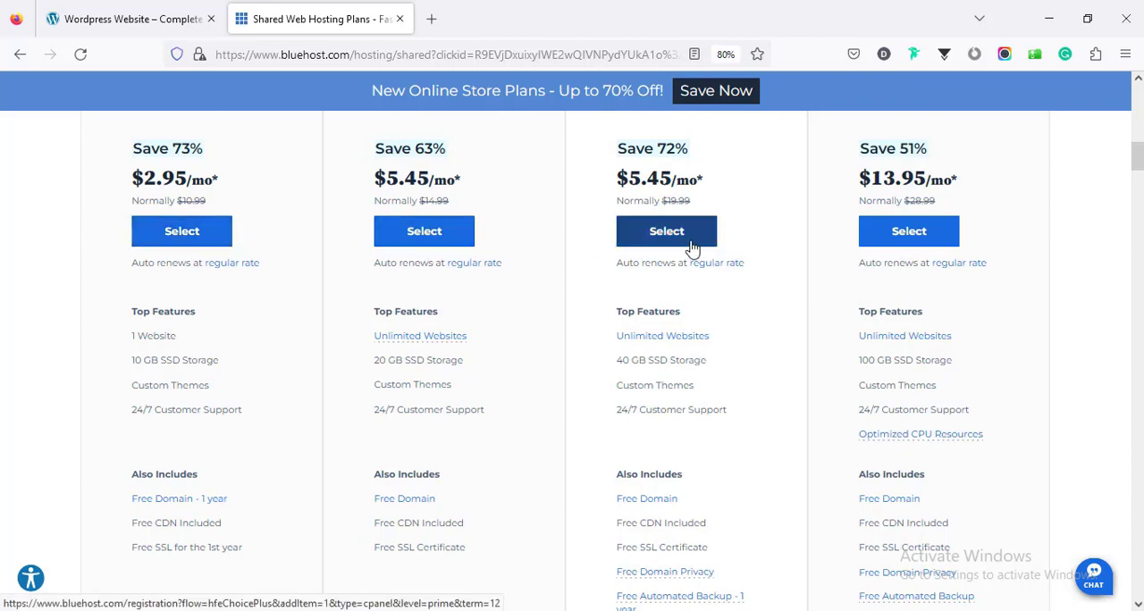
pyautogui.scroll(1, 230, 286)
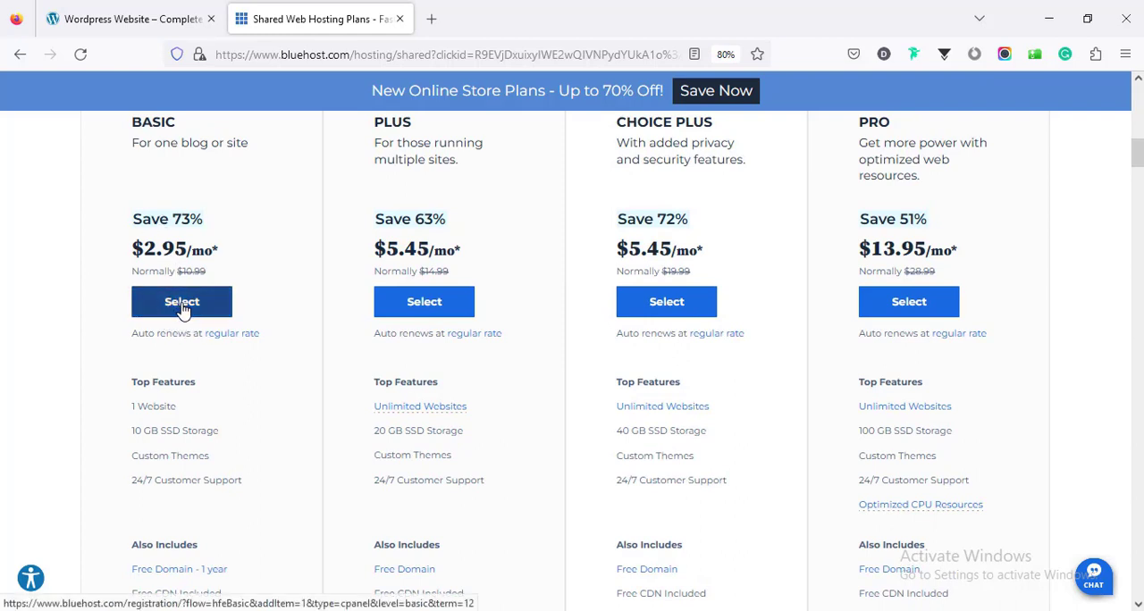
pyautogui.click(183, 302)
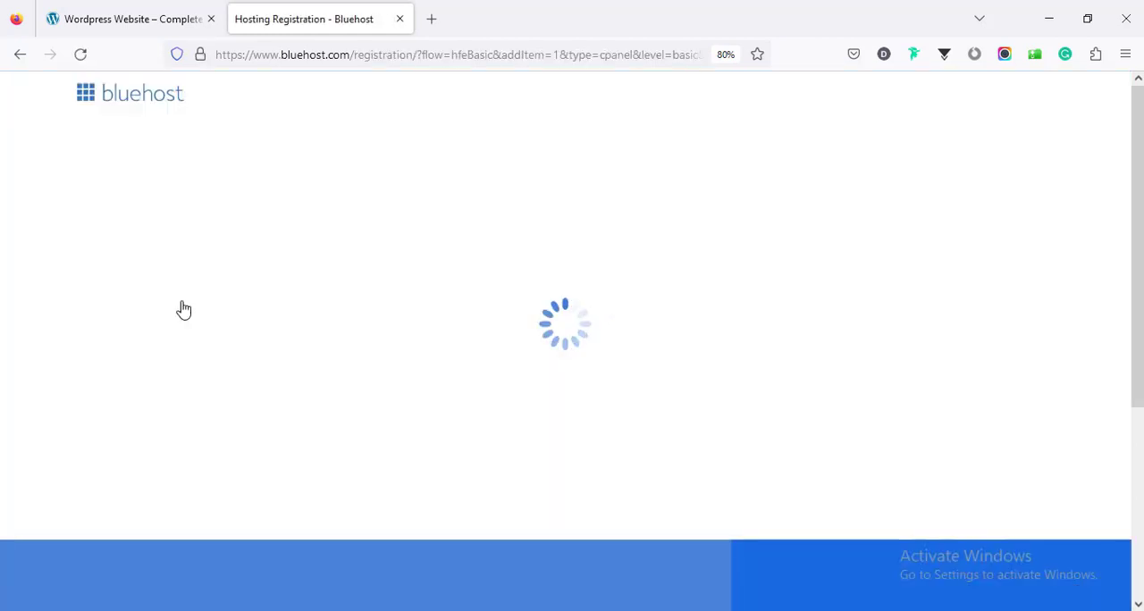
# Step: Search for farjanawp.com as a new domain with the .com extension and continue to checkout with it
pyautogui.scroll(-1, 324, 250)
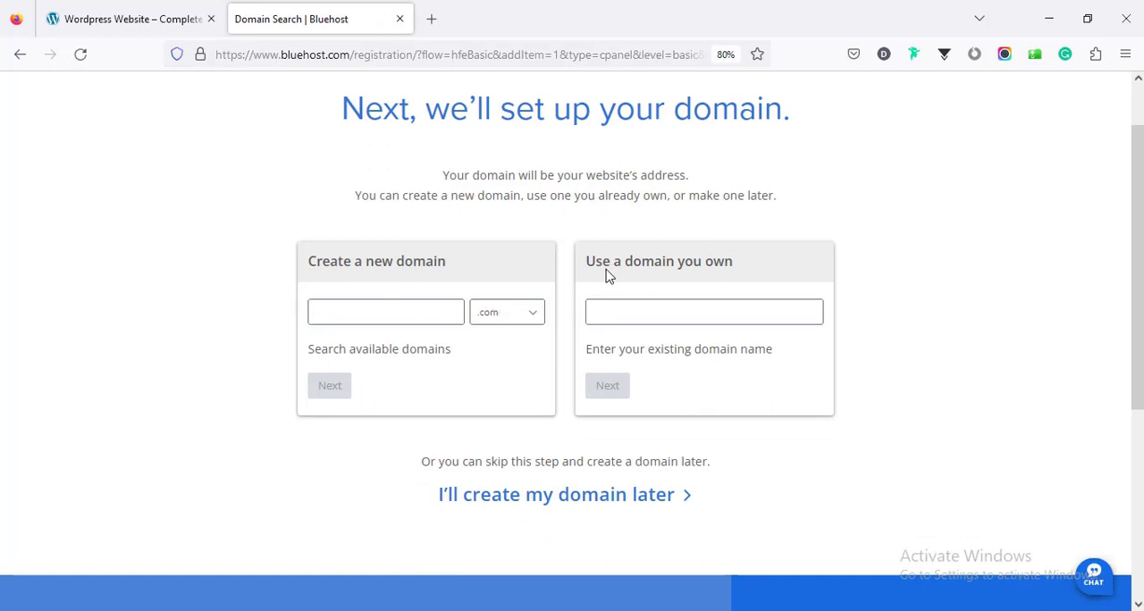
pyautogui.click(640, 311)
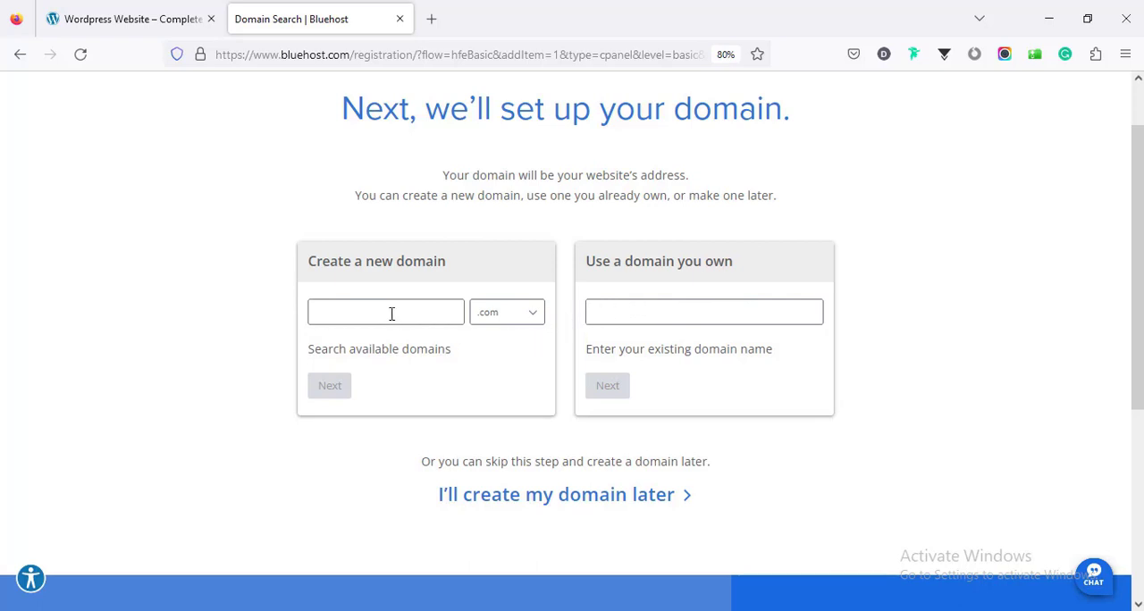
pyautogui.click(492, 313)
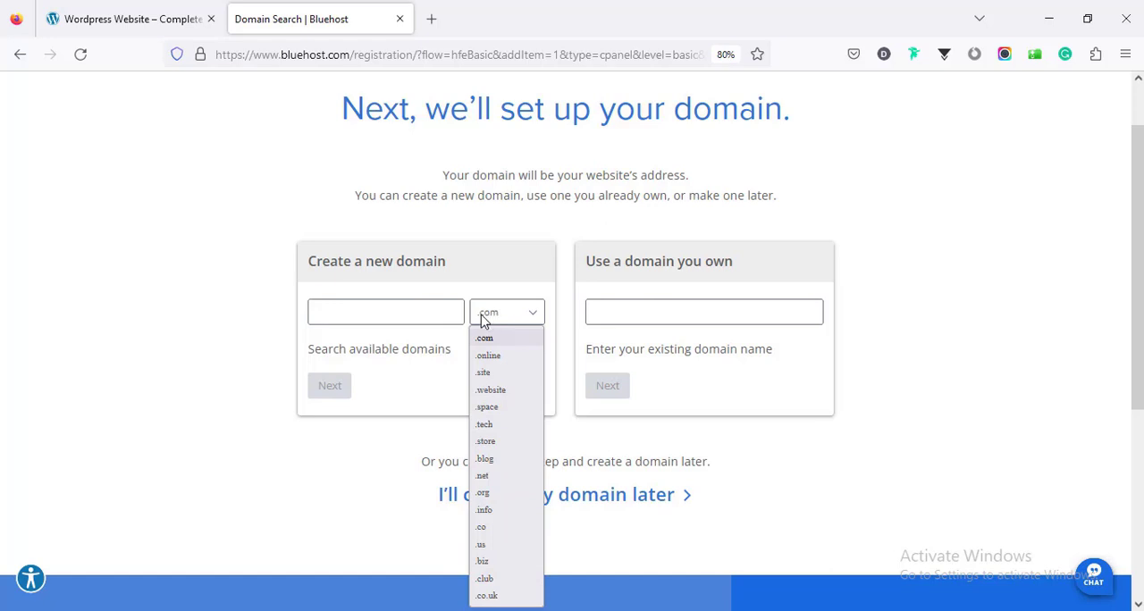
pyautogui.click(426, 311)
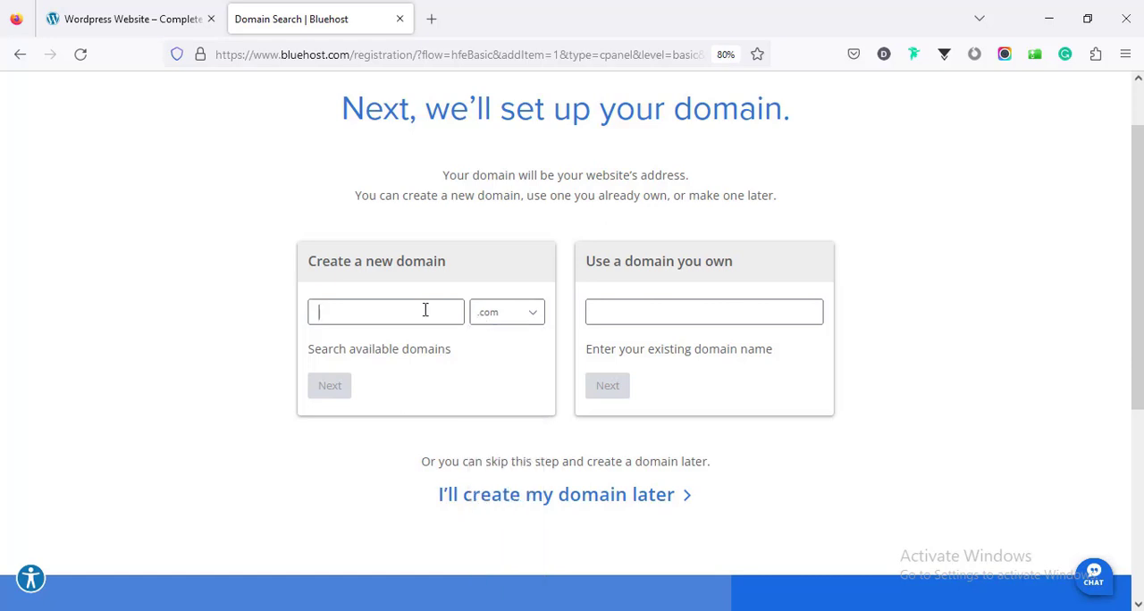
pyautogui.write('f')
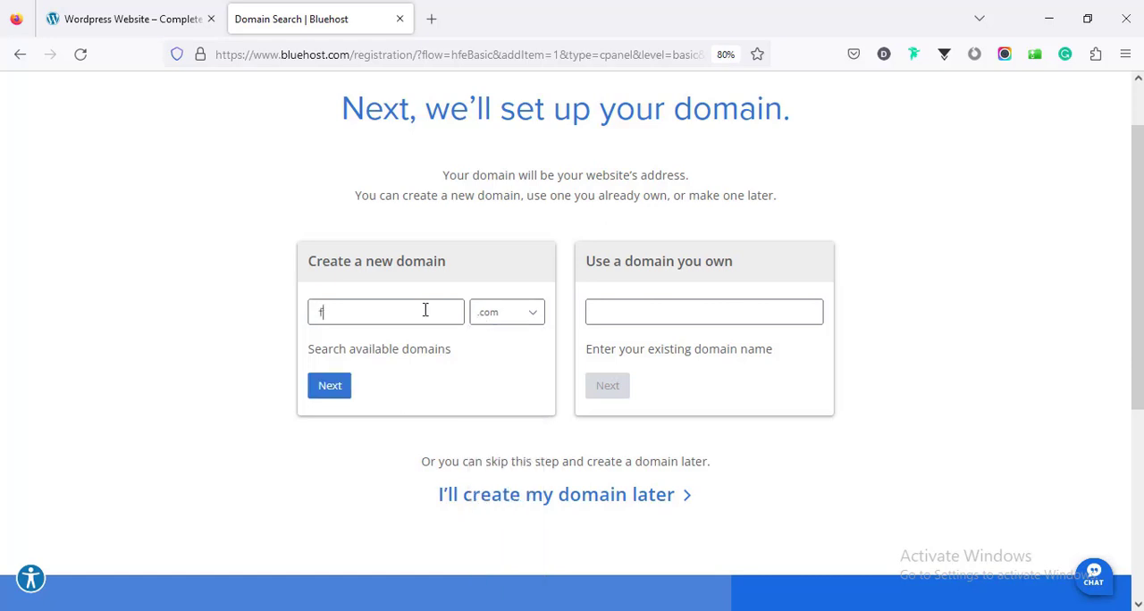
pyautogui.write('arjanawp')
pyautogui.click(330, 387)
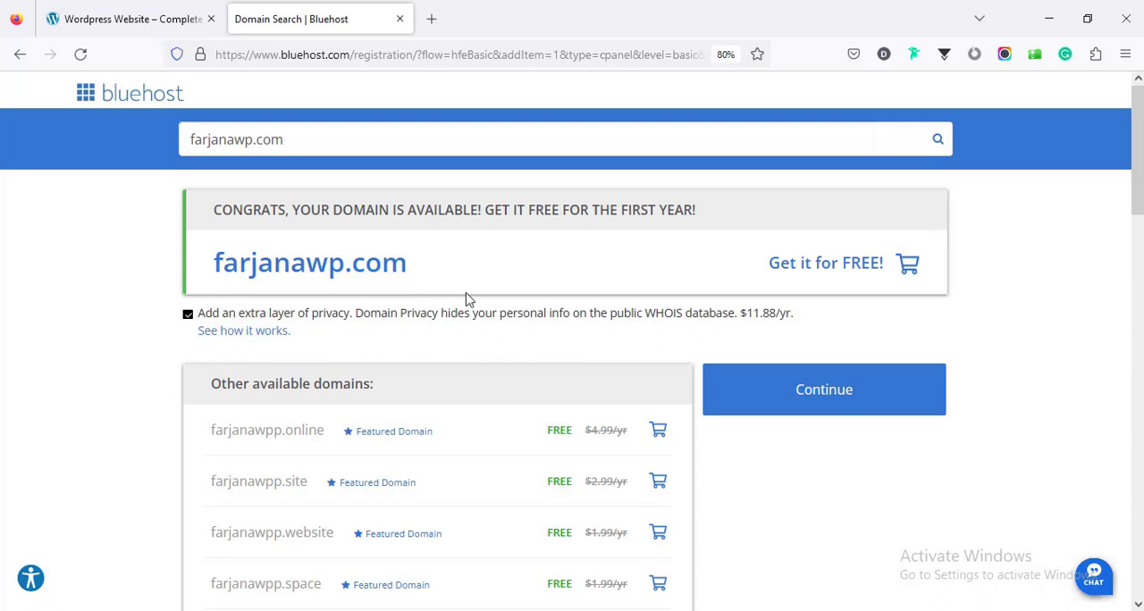
pyautogui.click(796, 403)
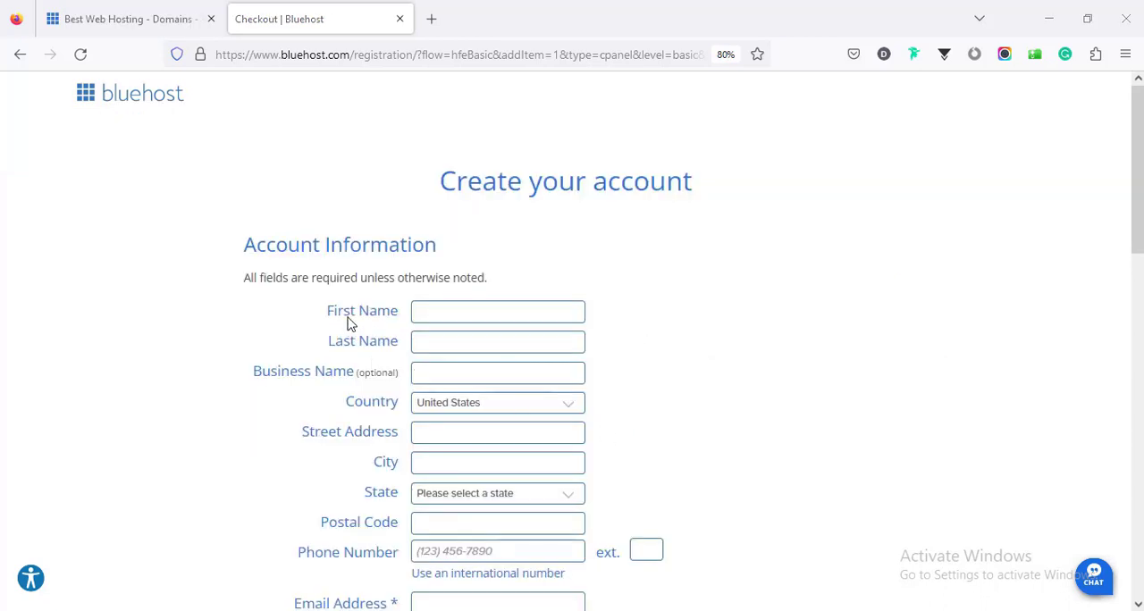
# Step: Fill in the account information with the customer's first and last name, street address, city, postal code and email address
pyautogui.scroll(-5, 702, 422)
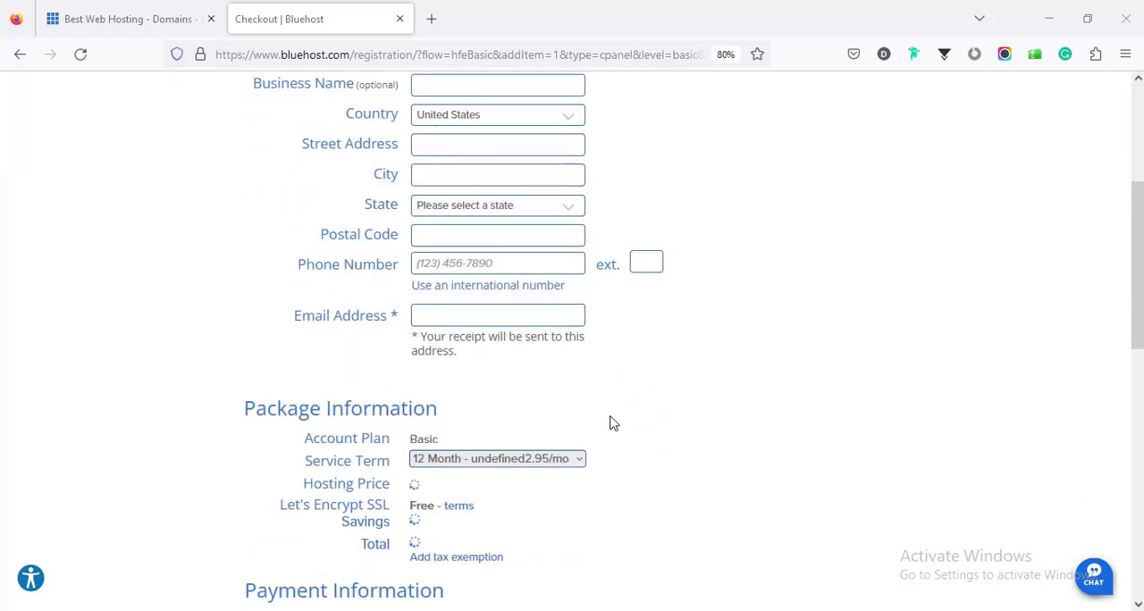
pyautogui.scroll(5, 613, 424)
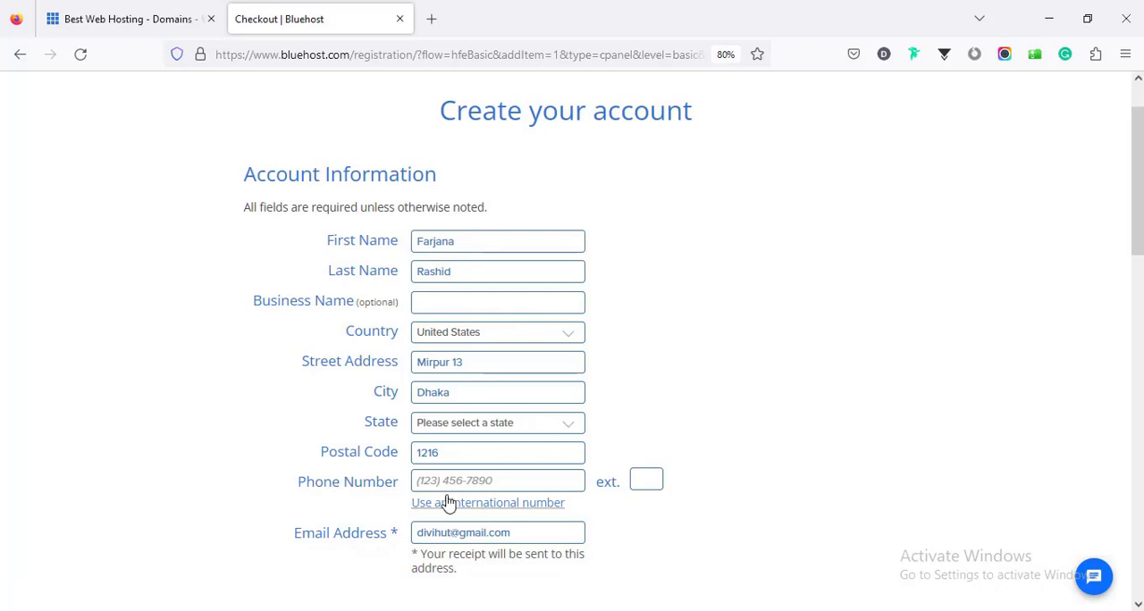
pyautogui.scroll(-3, 465, 376)
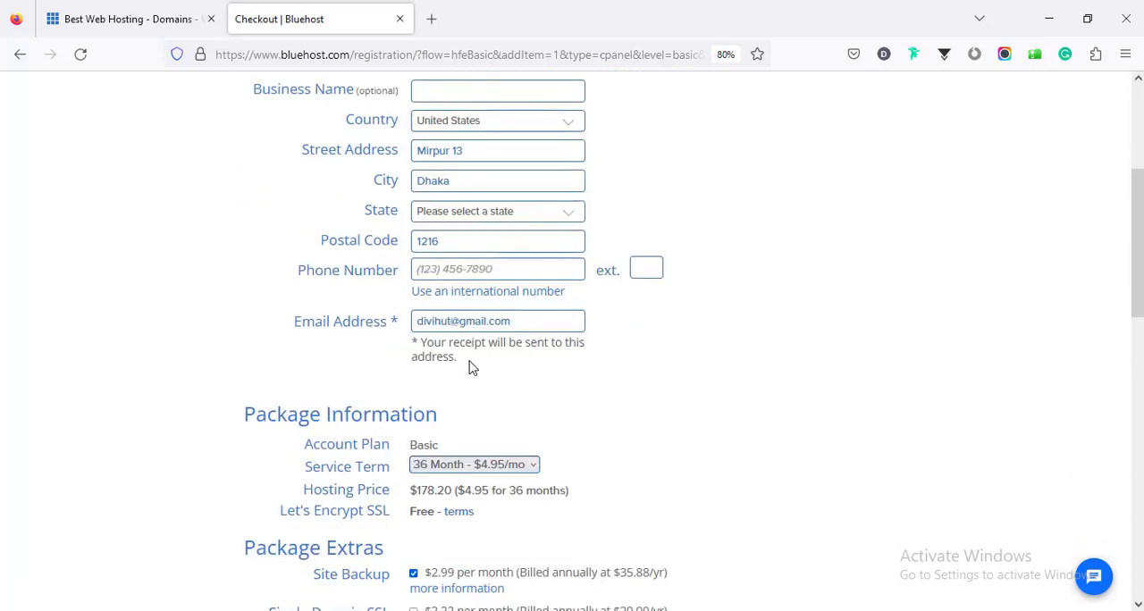
# Step: Set the Basic plan's service term to 12 Month - $2.95/mo in the package information
pyautogui.scroll(-1, 471, 368)
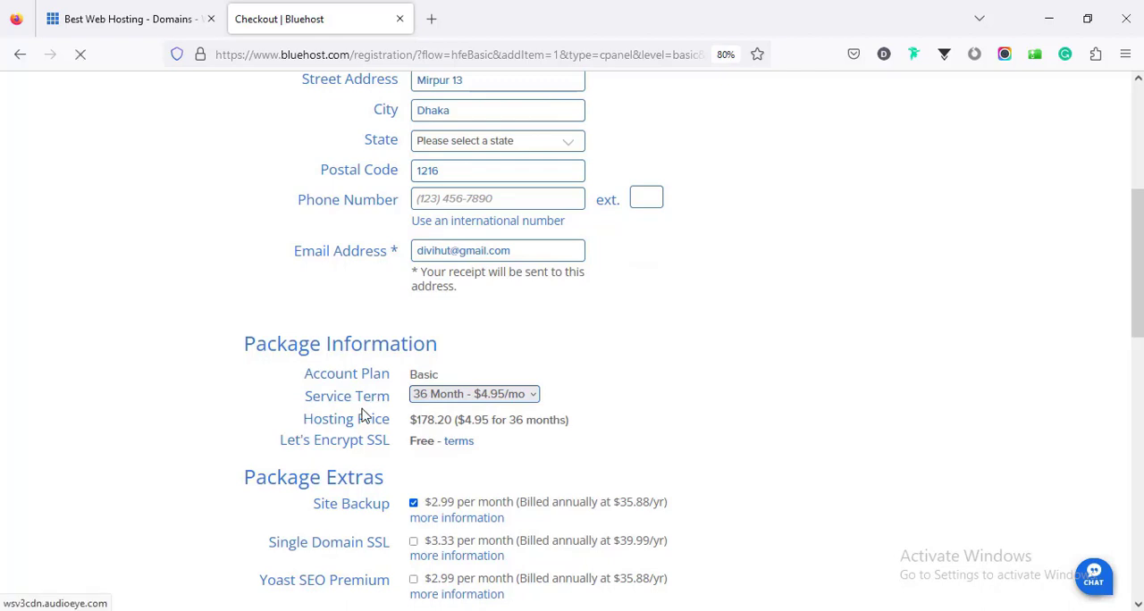
pyautogui.click(430, 399)
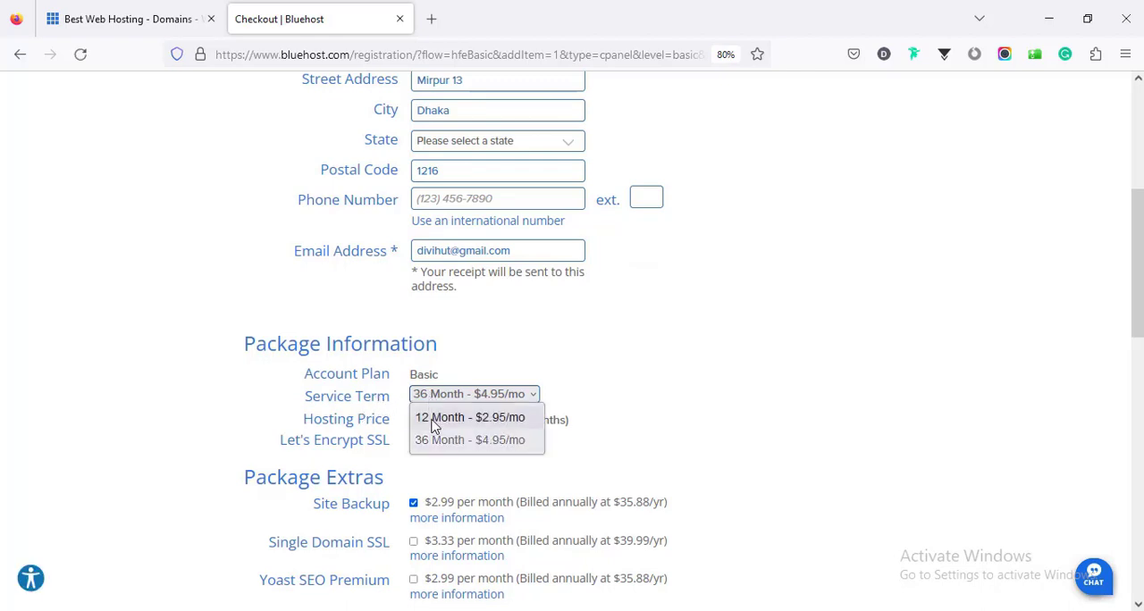
pyautogui.click(434, 418)
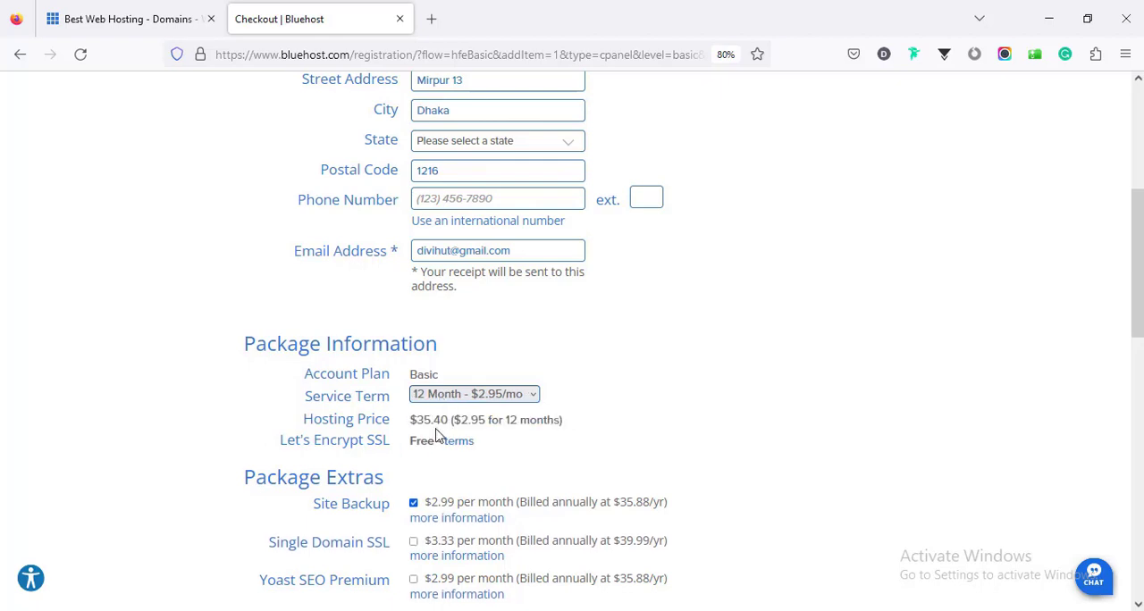
# Step: Compare the checkout package details with the Basic plan's price on the WordPress plans page, and return to checkout
pyautogui.scroll(-1, 436, 434)
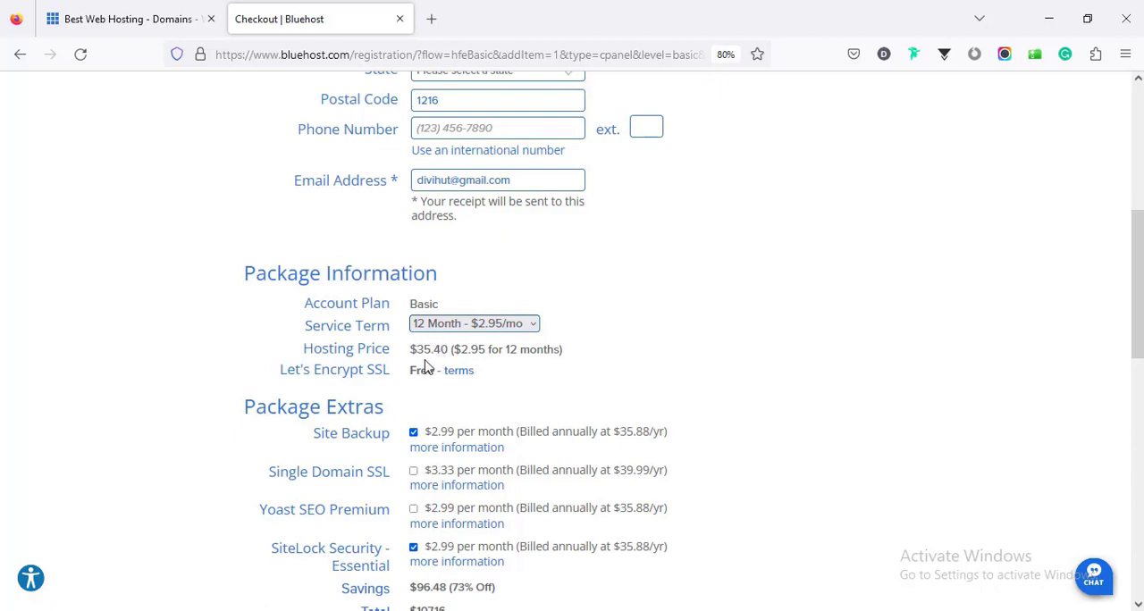
pyautogui.click(160, 25)
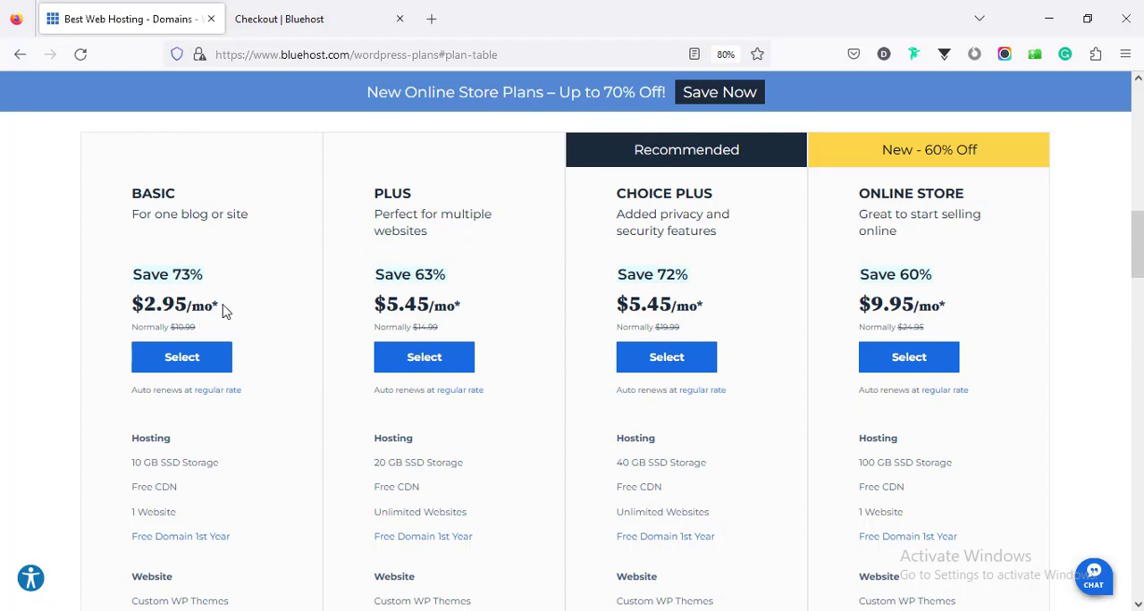
pyautogui.click(308, 25)
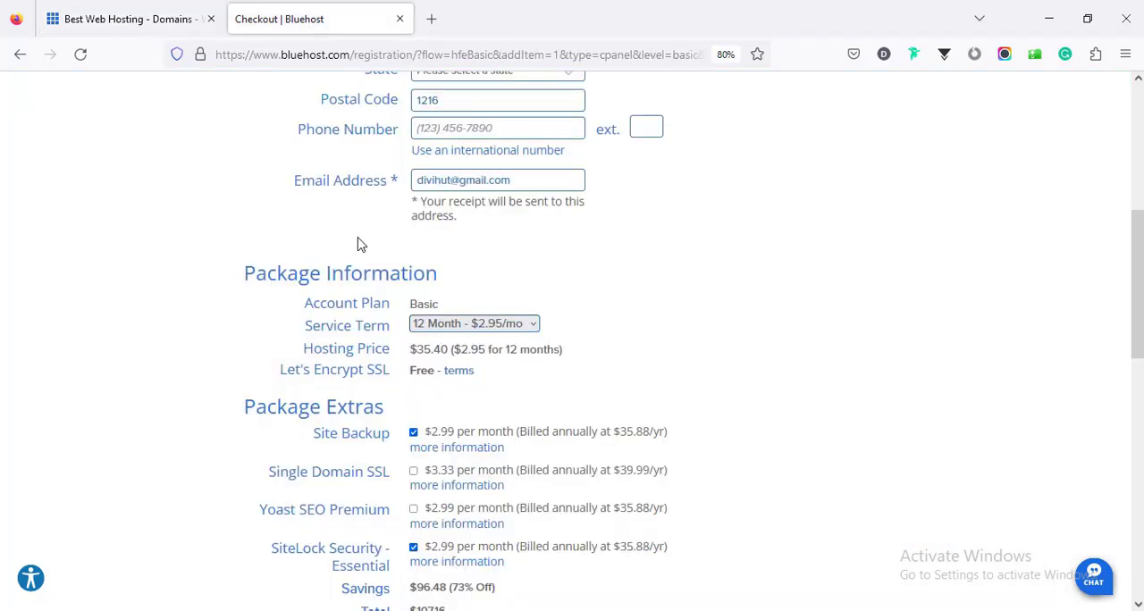
# Step: Remove the Site Backup and SiteLock Security - Essential extras from the package
pyautogui.scroll(-3, 430, 353)
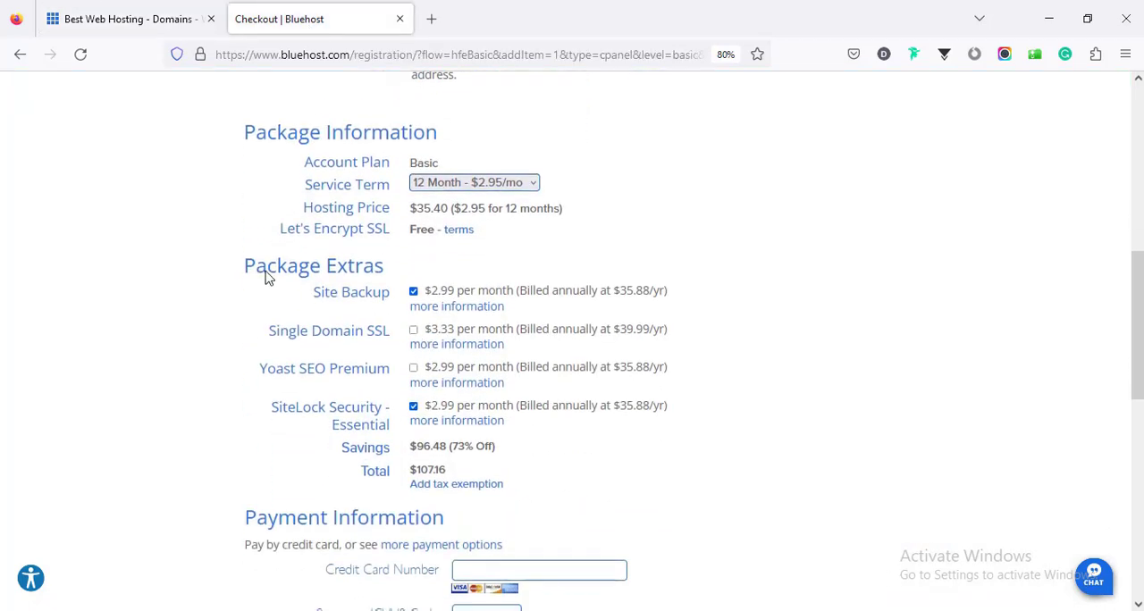
pyautogui.click(413, 295)
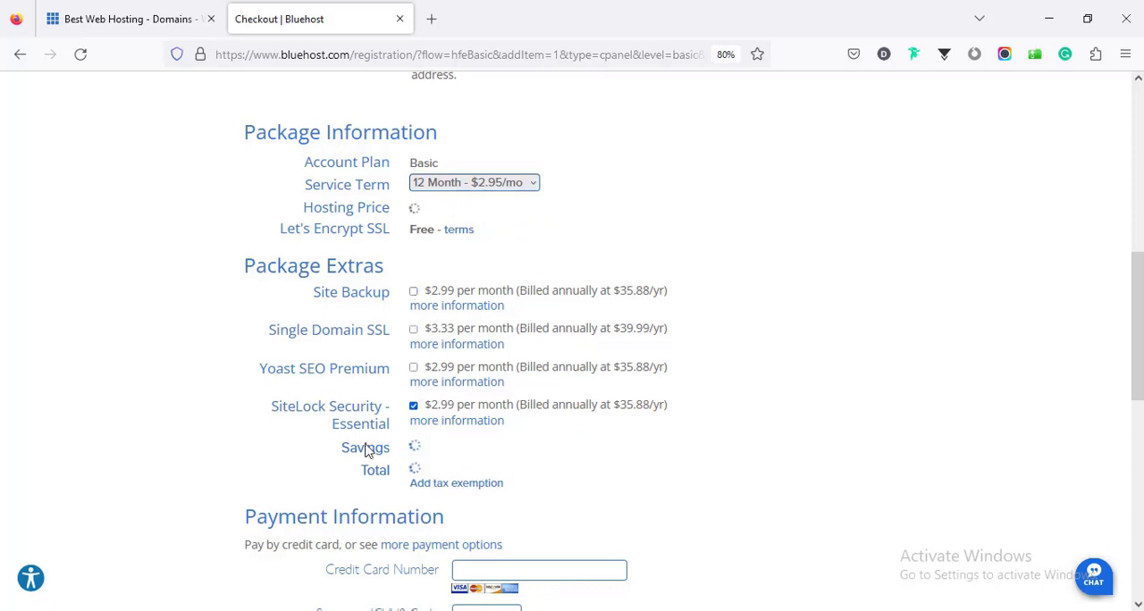
pyautogui.click(413, 407)
pyautogui.scroll(-3, 414, 402)
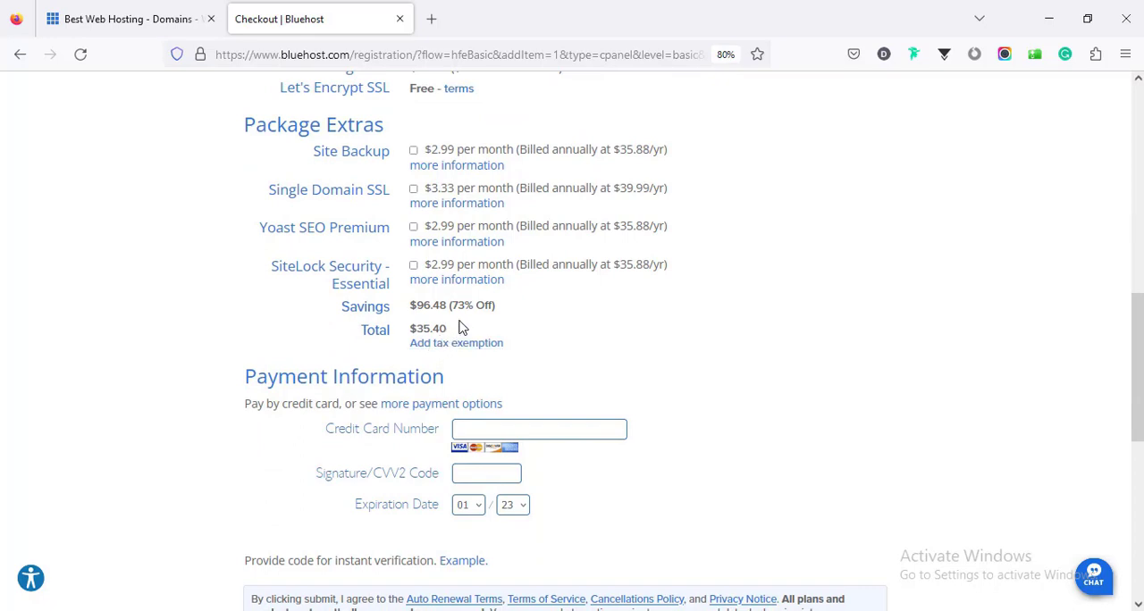
# Step: Enter the credit card number, security code and expiration date, and opt out of phone communications about products and offers
pyautogui.scroll(-1, 460, 328)
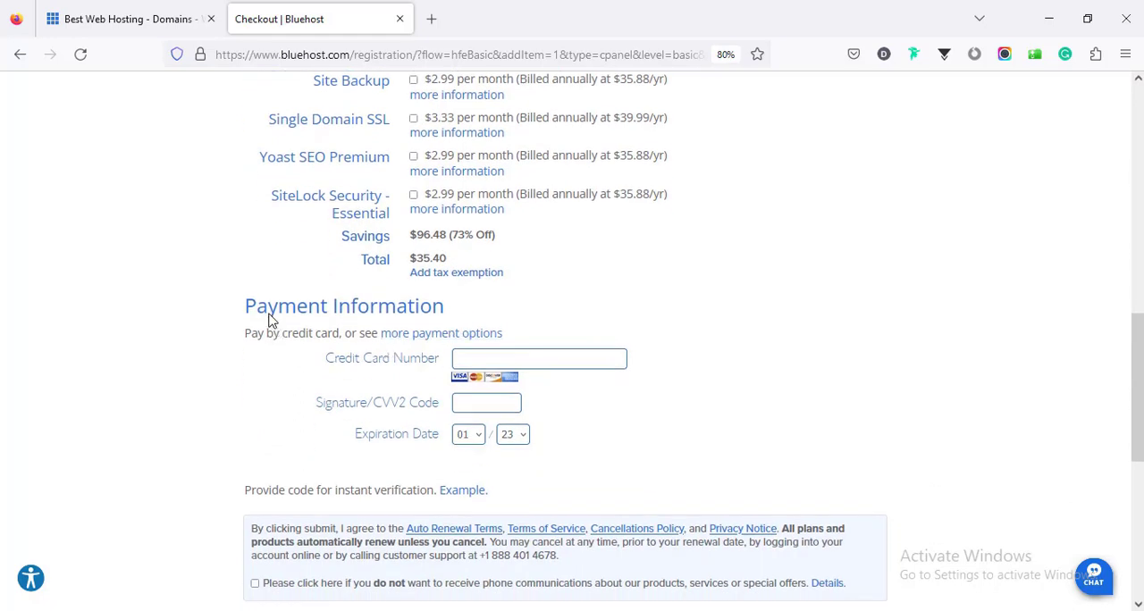
pyautogui.scroll(-1, 476, 342)
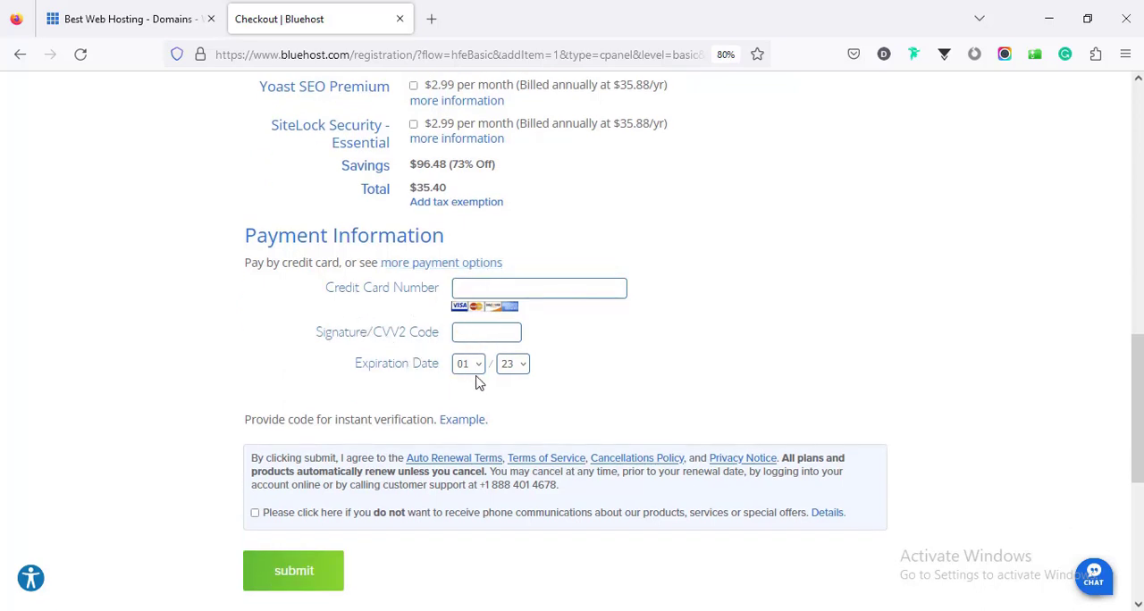
pyautogui.click(481, 289)
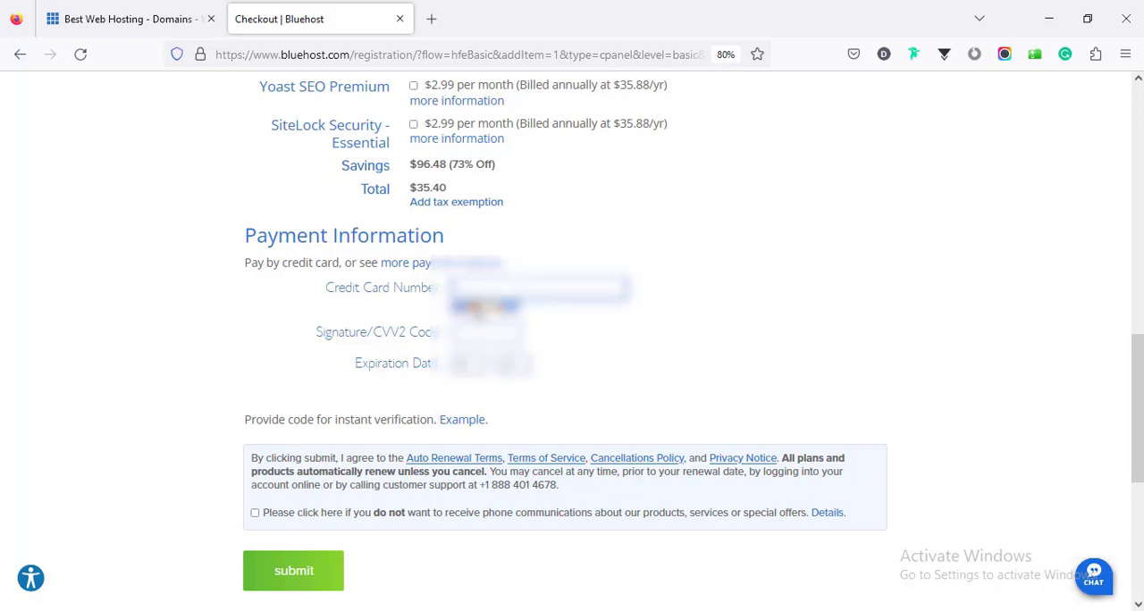
pyautogui.click(255, 514)
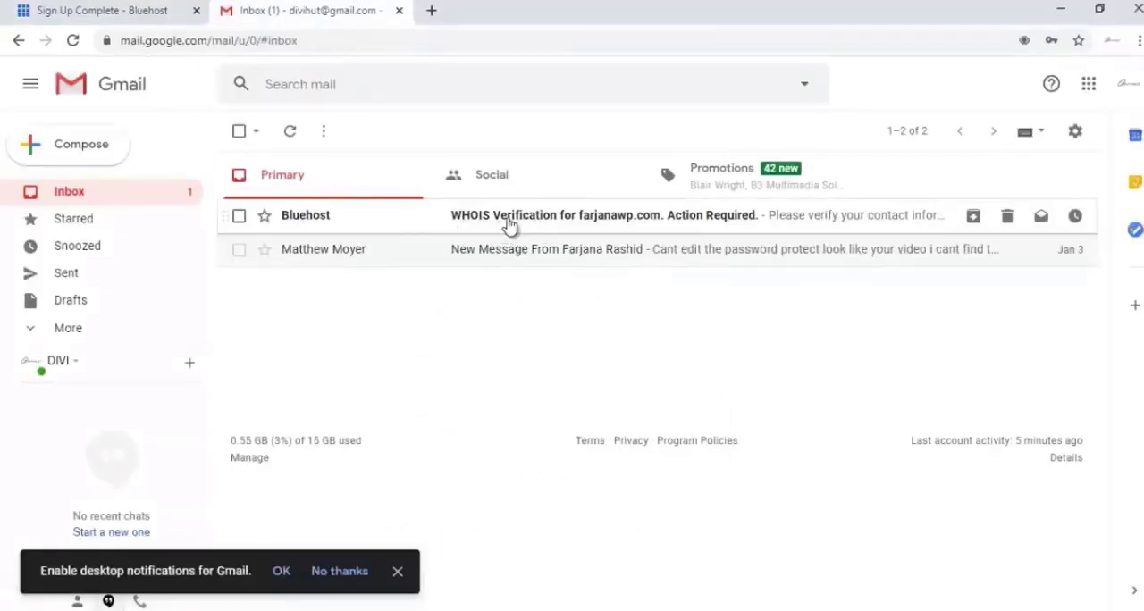
# Step: Open Bluehost's WHOIS verification message in Gmail and verify the email address for farjanawp.com
pyautogui.click(534, 225)
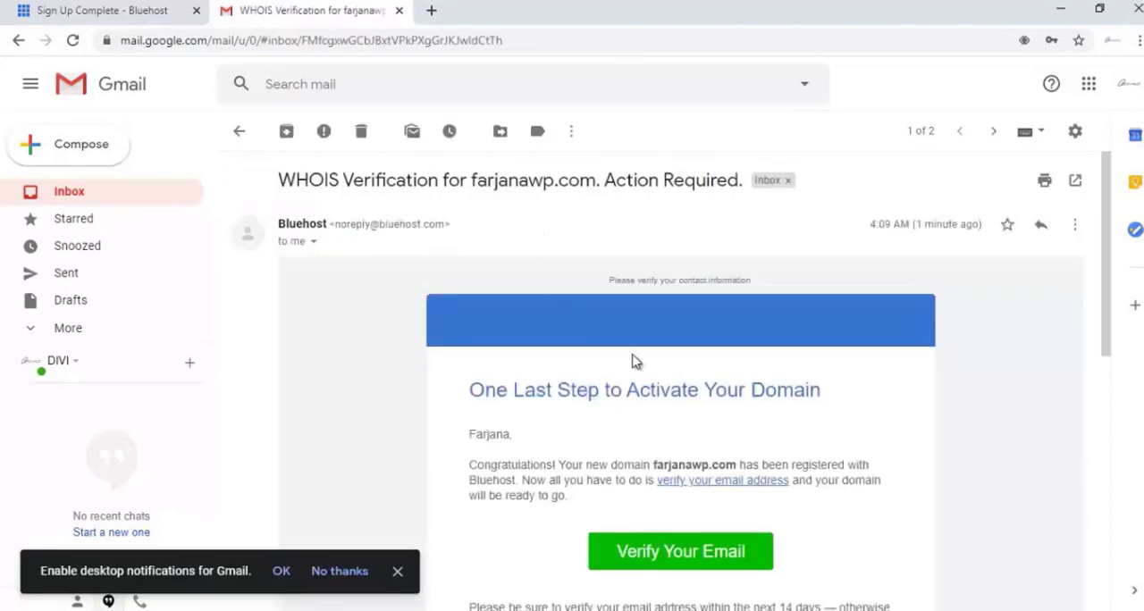
pyautogui.scroll(-2, 632, 361)
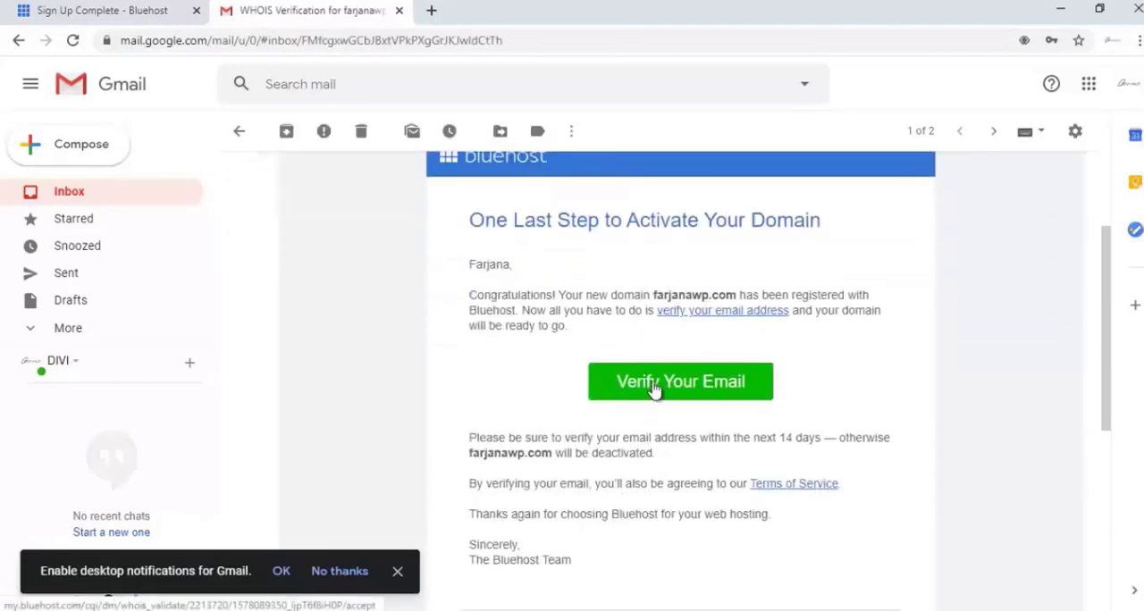
pyautogui.click(655, 390)
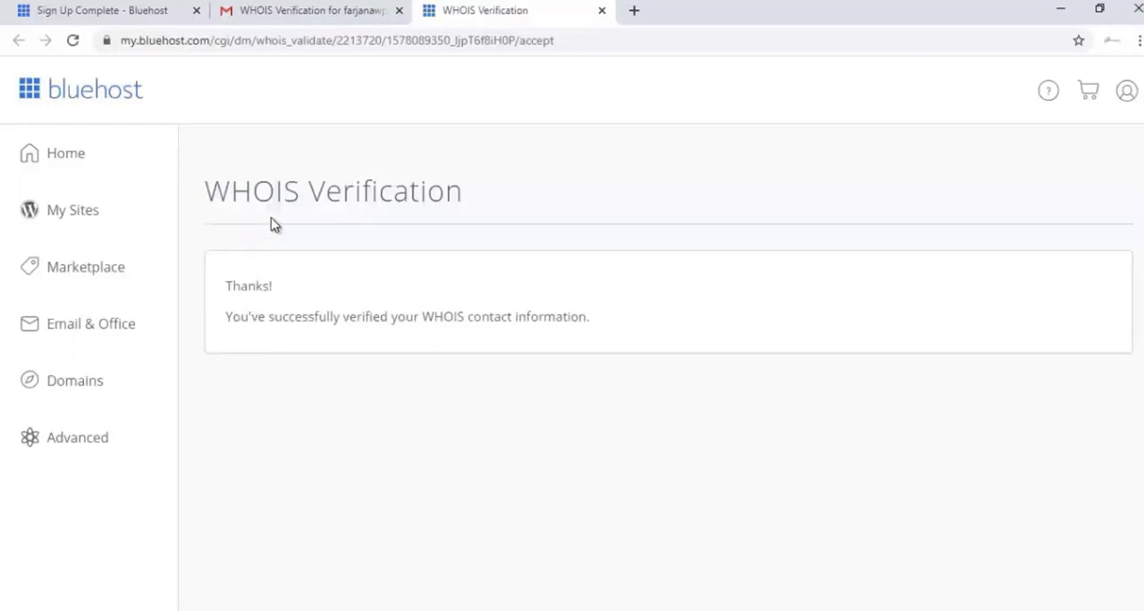
# Step: Open the Welcome to Bluehost message in Gmail and review its payment confirmation and purchased products
pyautogui.click(258, 12)
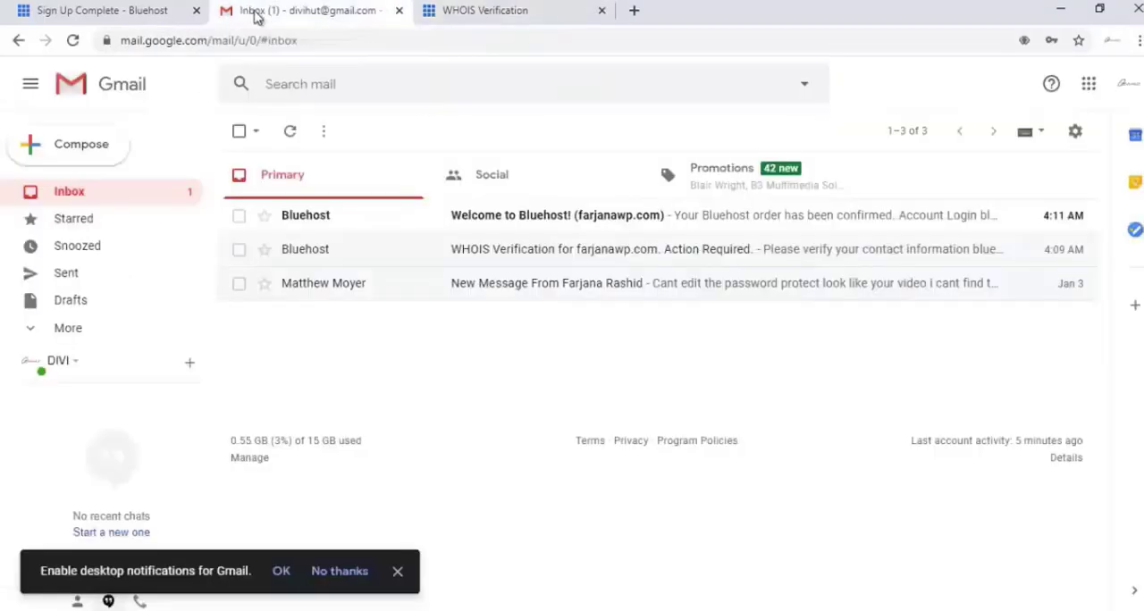
pyautogui.click(498, 220)
pyautogui.scroll(-2, 498, 243)
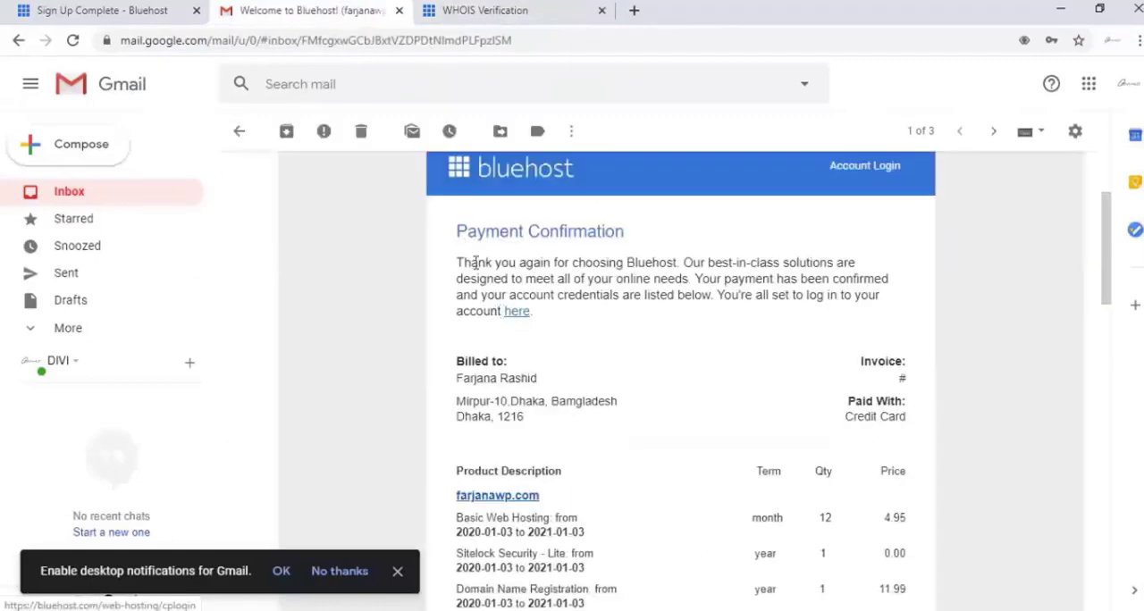
pyautogui.scroll(-2, 649, 322)
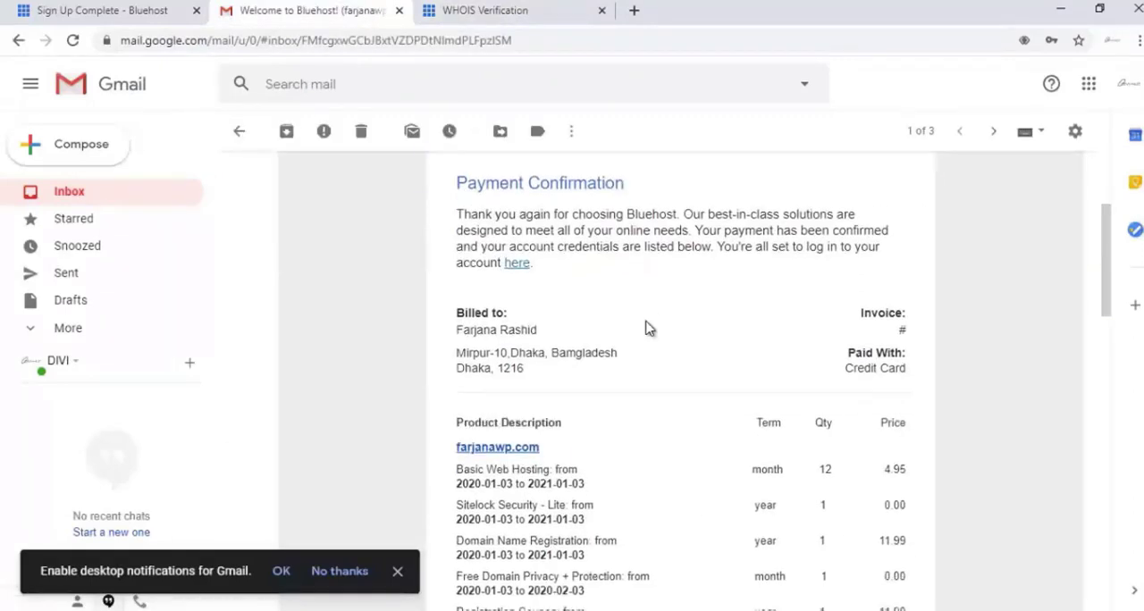
pyautogui.scroll(2, 647, 326)
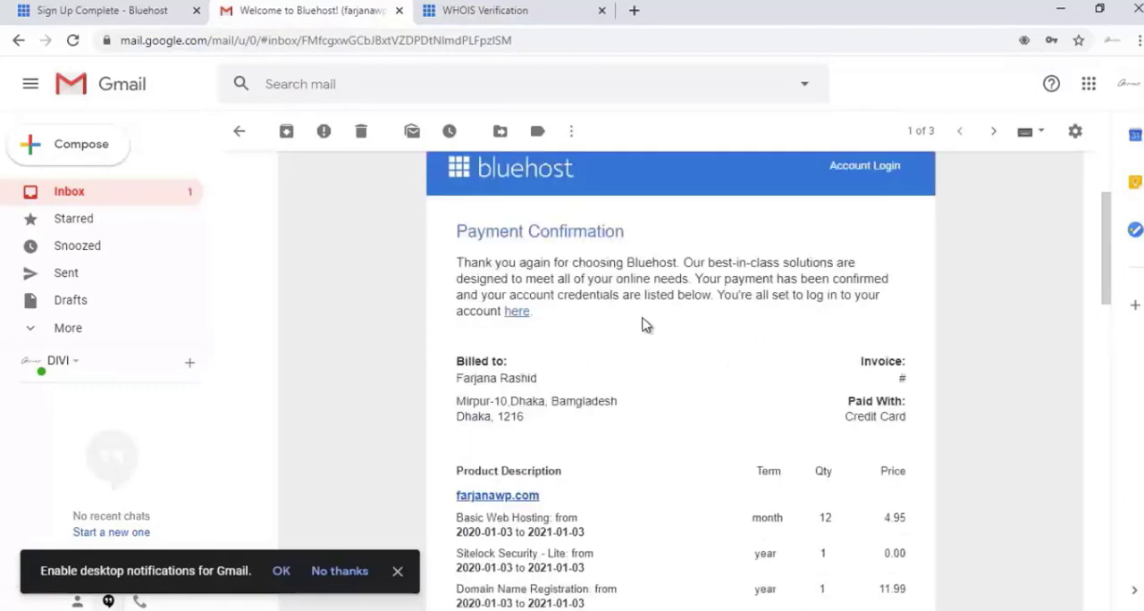
pyautogui.scroll(-1, 648, 325)
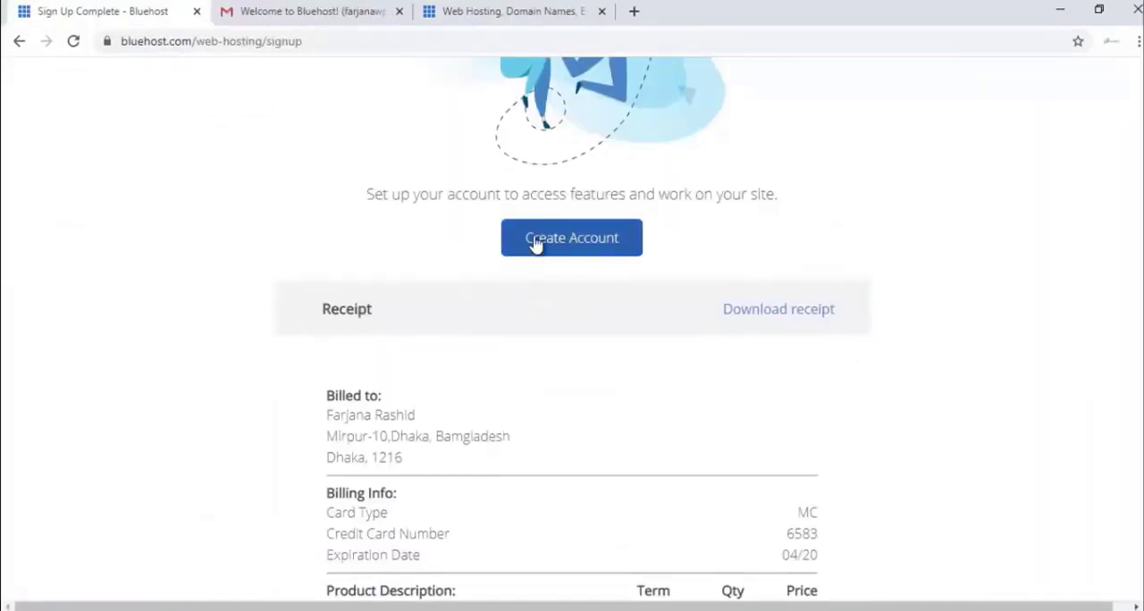
# Step: Create the Bluehost account for farjanawp.com by entering and retyping a new account password and agreeing to the privacy policy and terms
pyautogui.click(538, 249)
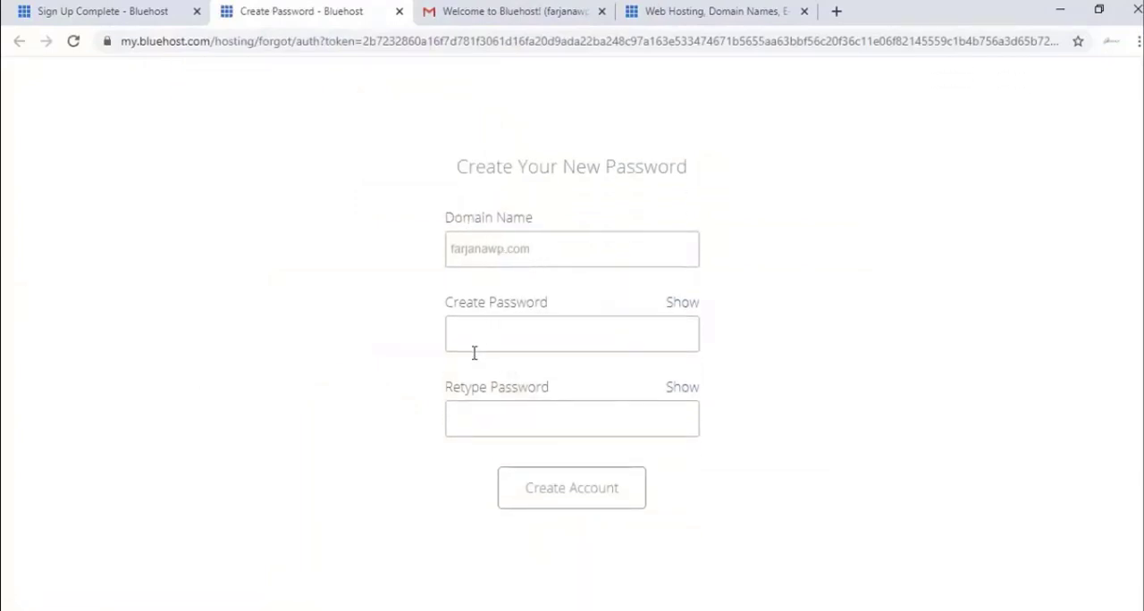
pyautogui.click(504, 336)
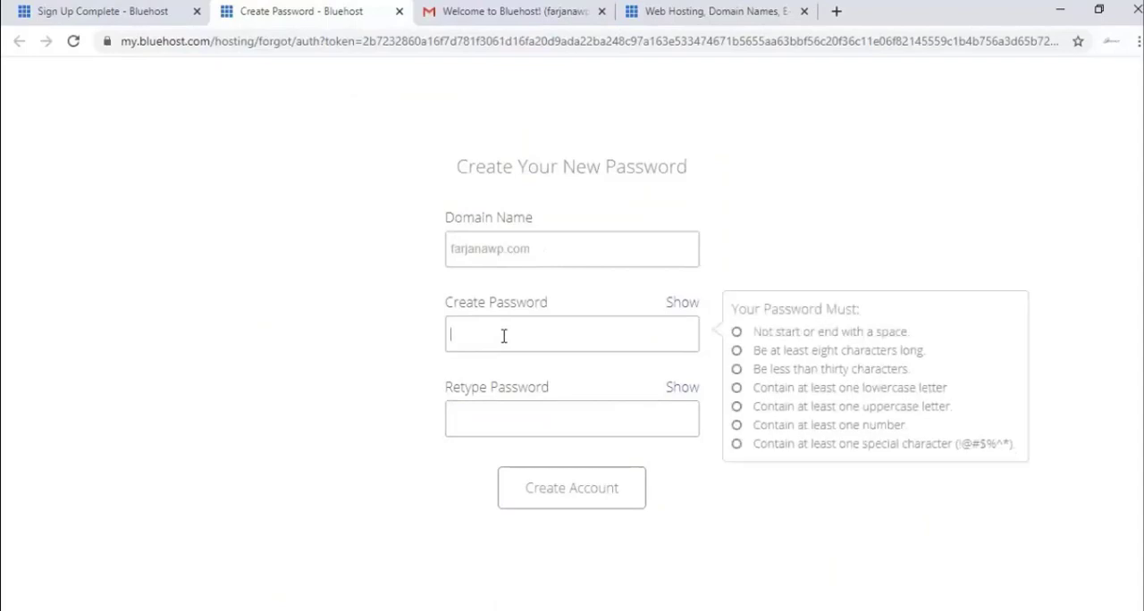
pyautogui.write('f')
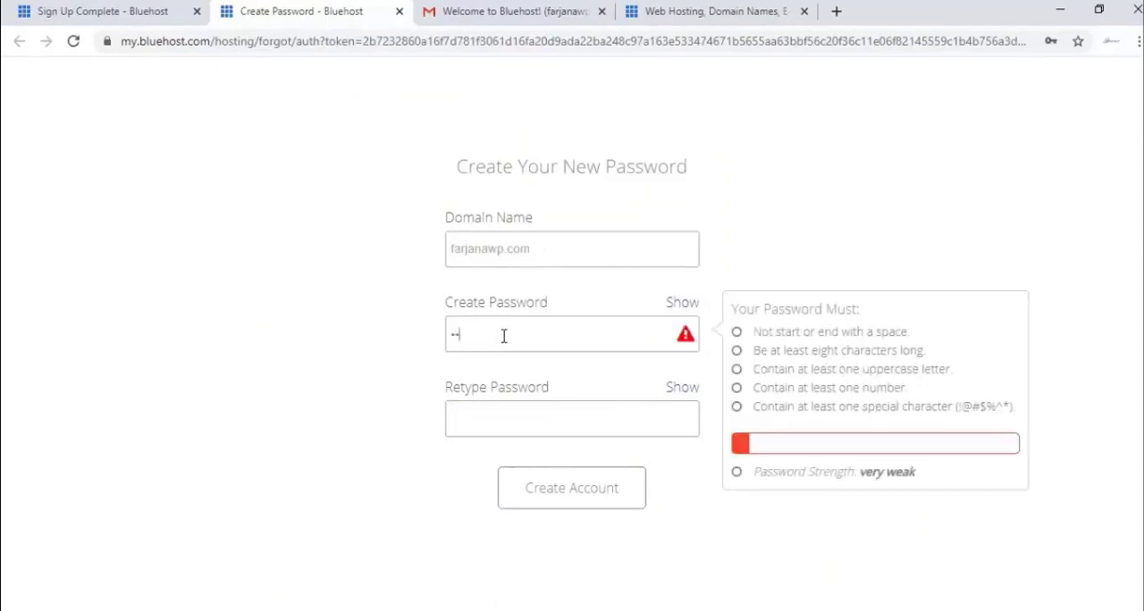
pyautogui.write('••')
pyautogui.write('•')
pyautogui.click(510, 425)
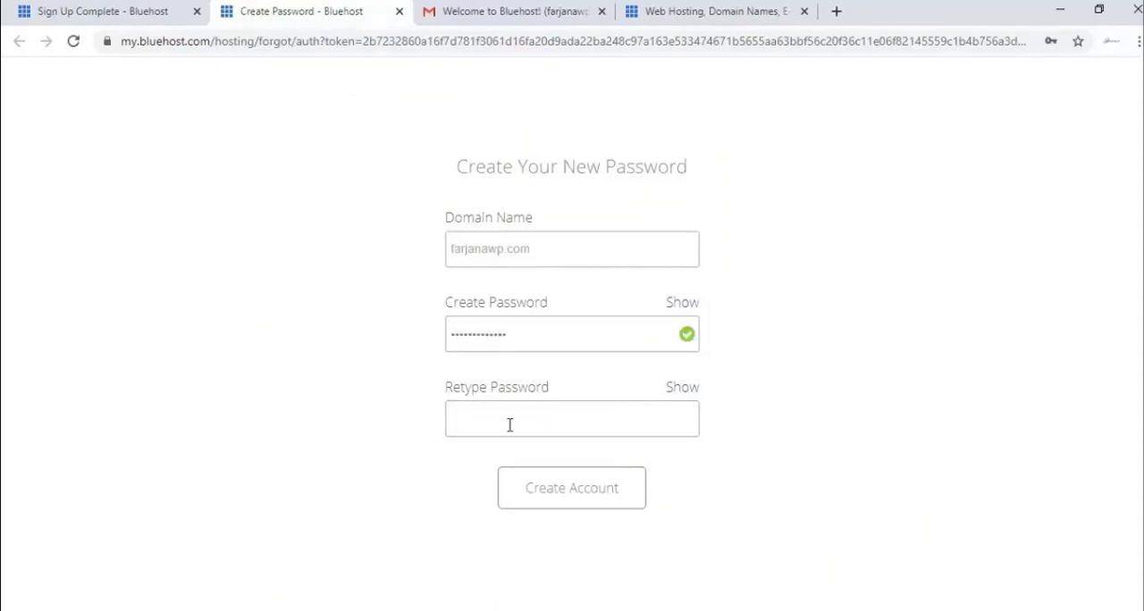
pyautogui.write('•••••••••••••')
pyautogui.click(375, 473)
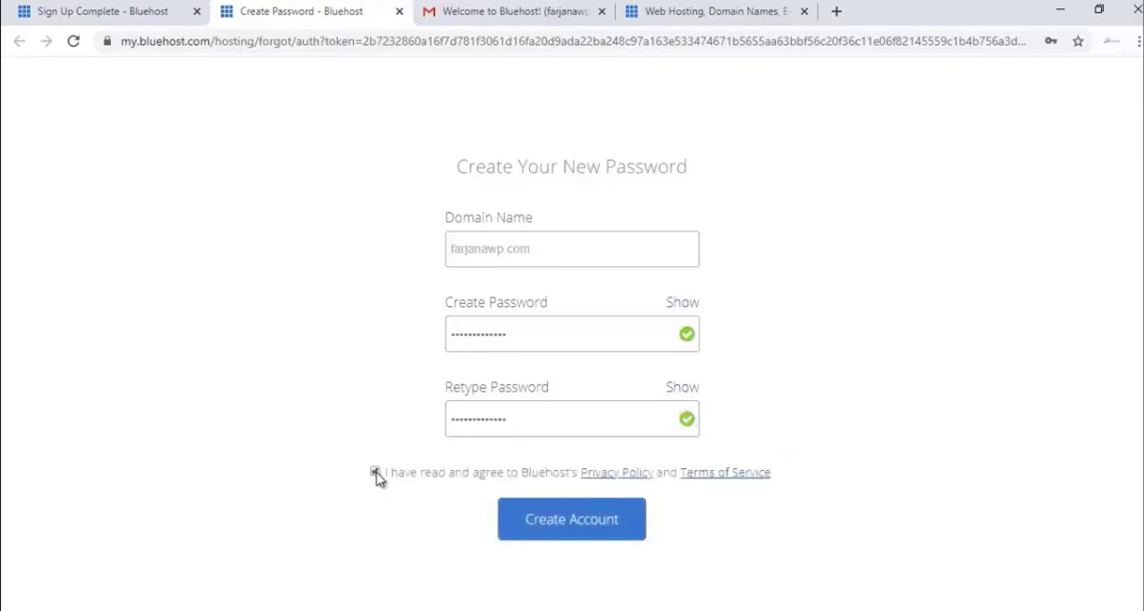
pyautogui.click(582, 534)
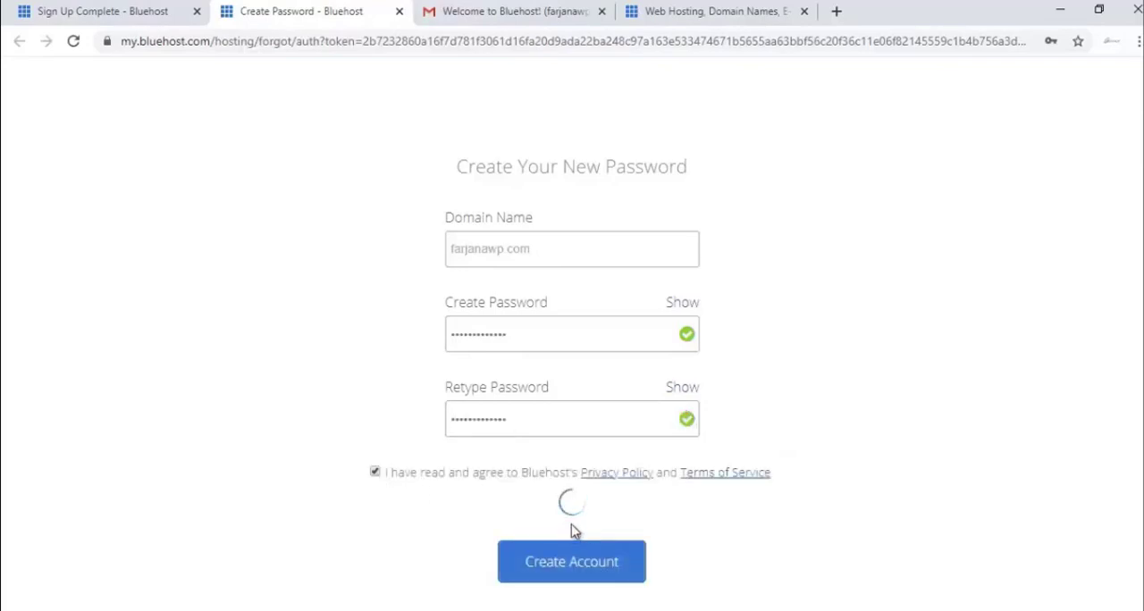
pyautogui.click(988, 187)
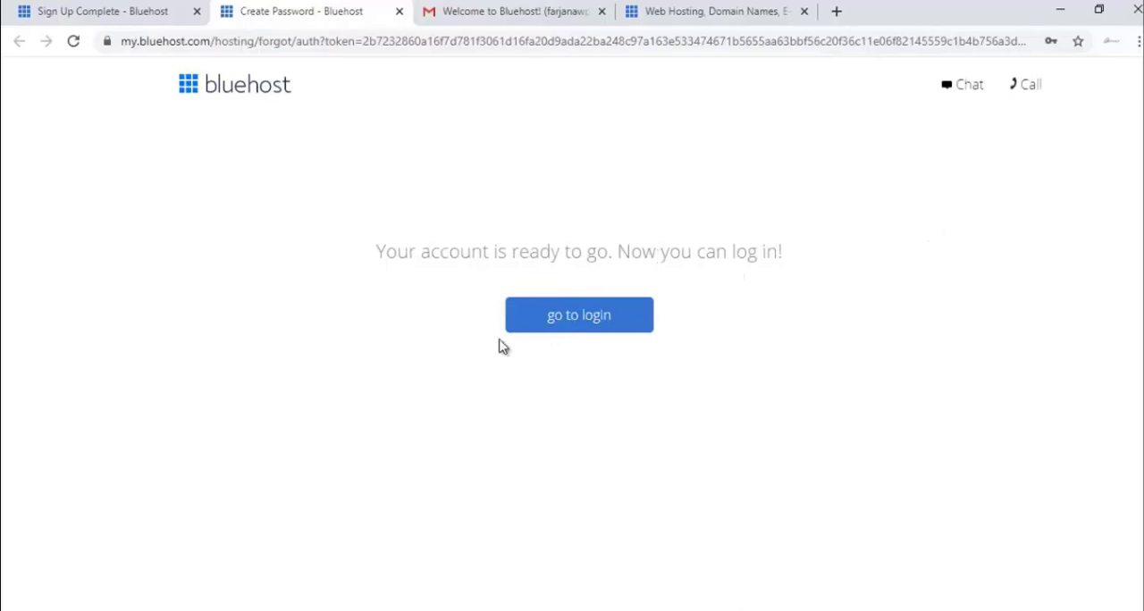
# Step: Log in to the Bluehost hosting account for farjanawp.com with the account password
pyautogui.click(588, 320)
pyautogui.scroll(-2, 363, 513)
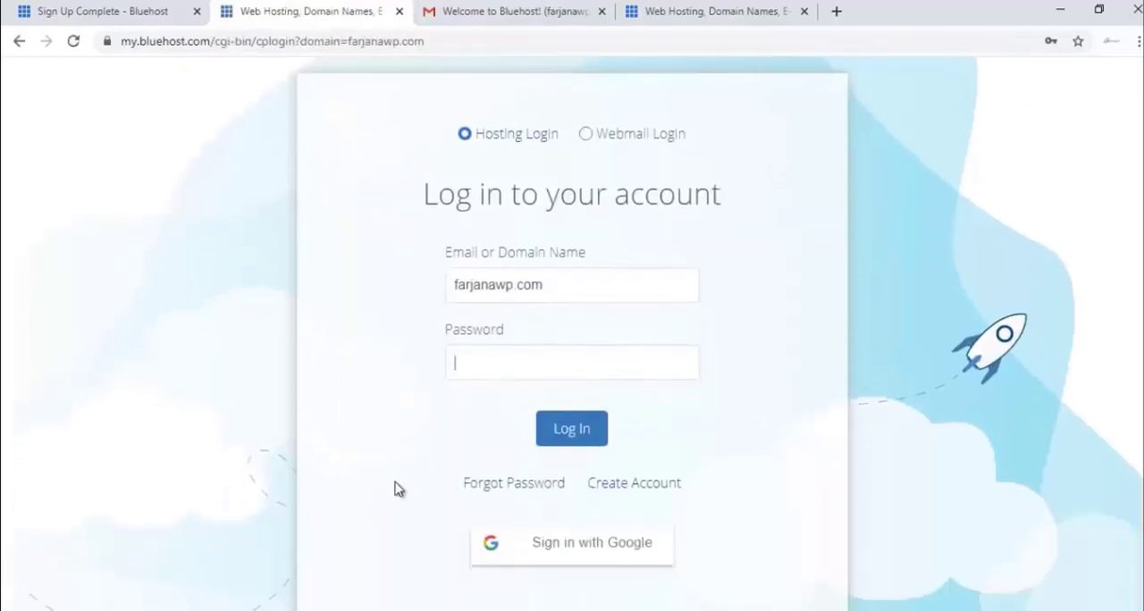
pyautogui.click(522, 369)
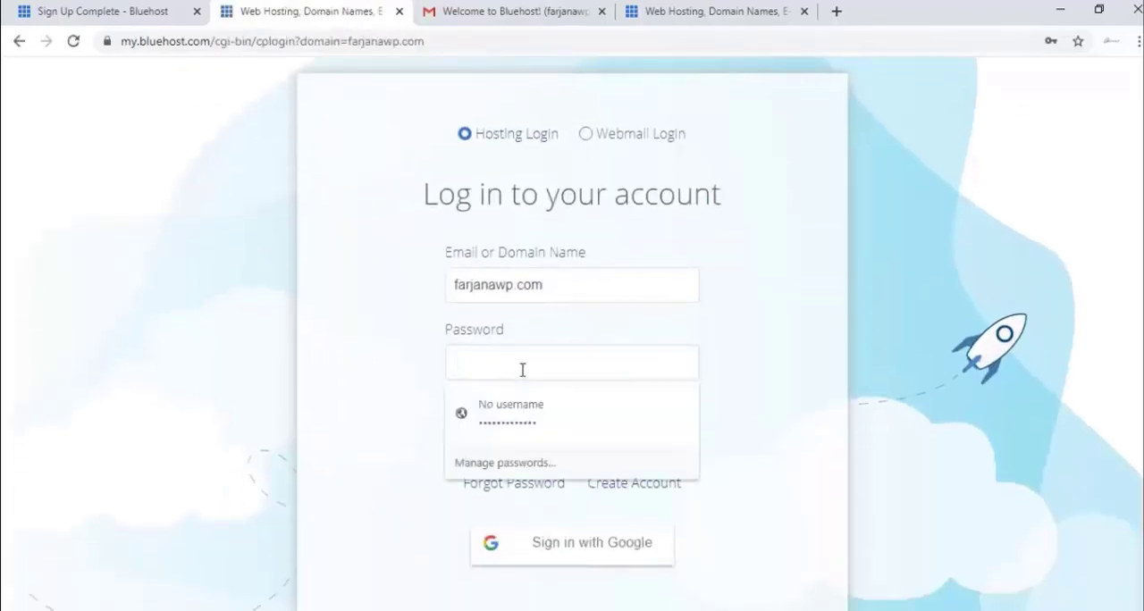
pyautogui.click(419, 362)
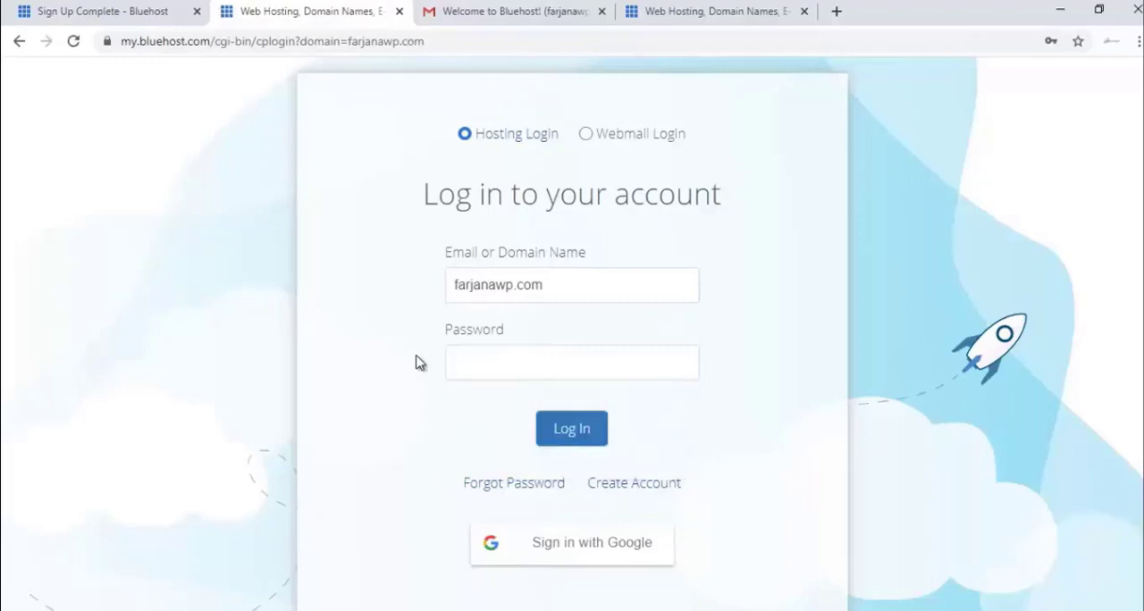
pyautogui.hotkey('ctrl', 'v')
pyautogui.click(578, 432)
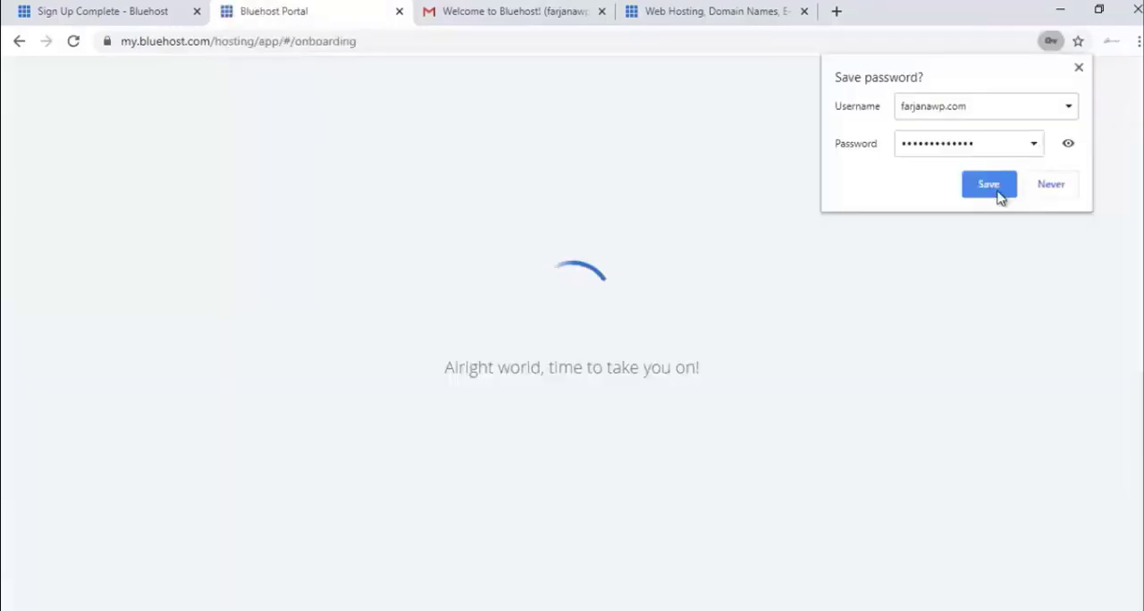
pyautogui.click(989, 186)
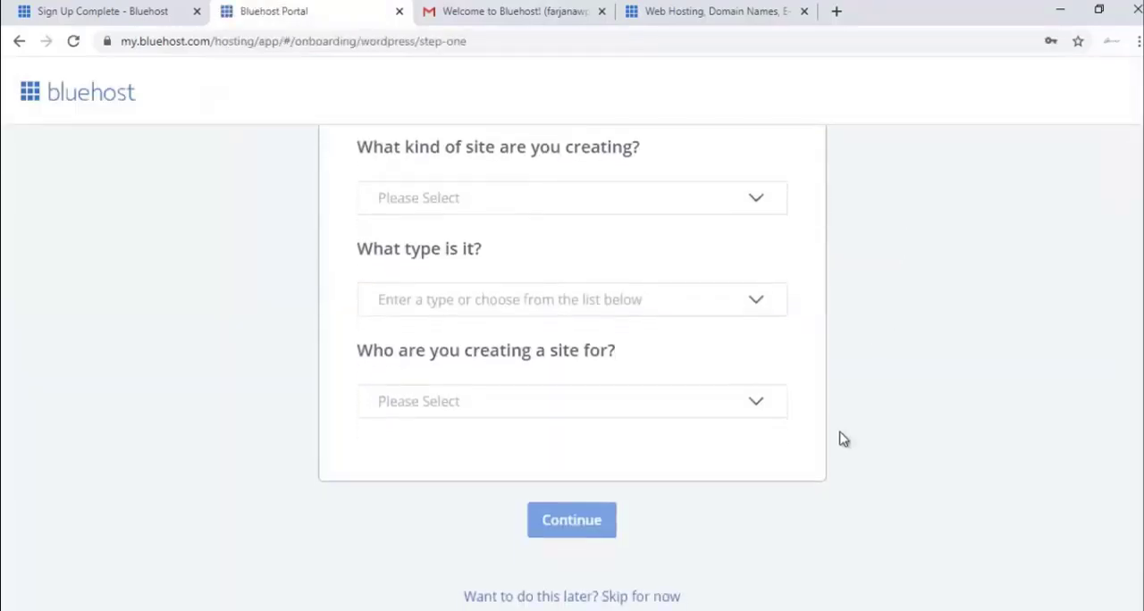
# Step: Skip the site onboarding questions, get past the welcome message and turn off Domain Privacy + Protection, declining the free trial
pyautogui.click(621, 597)
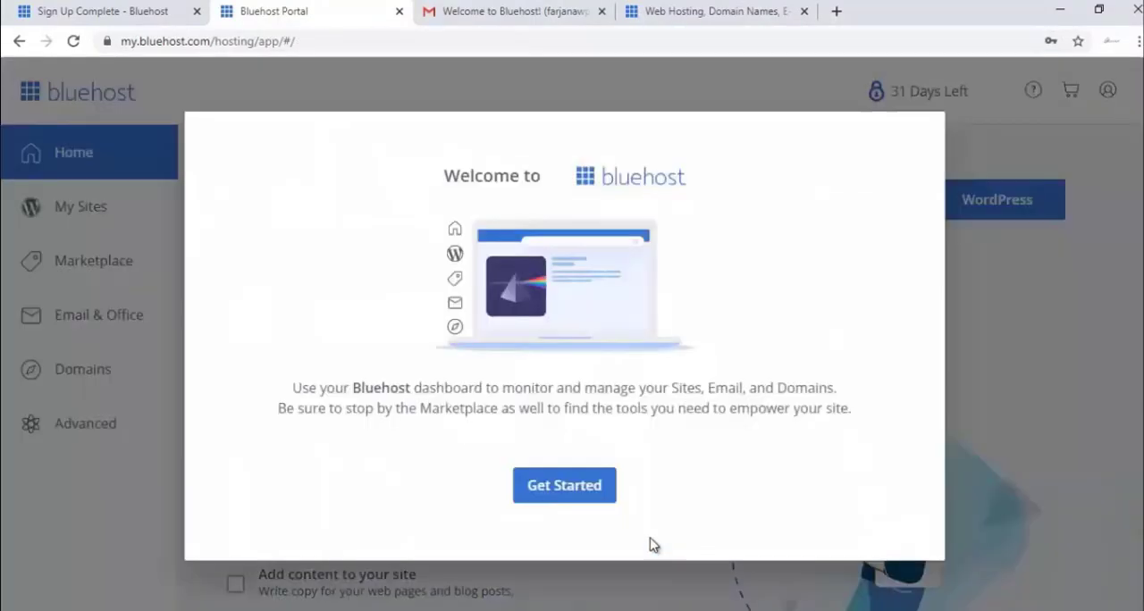
pyautogui.click(599, 490)
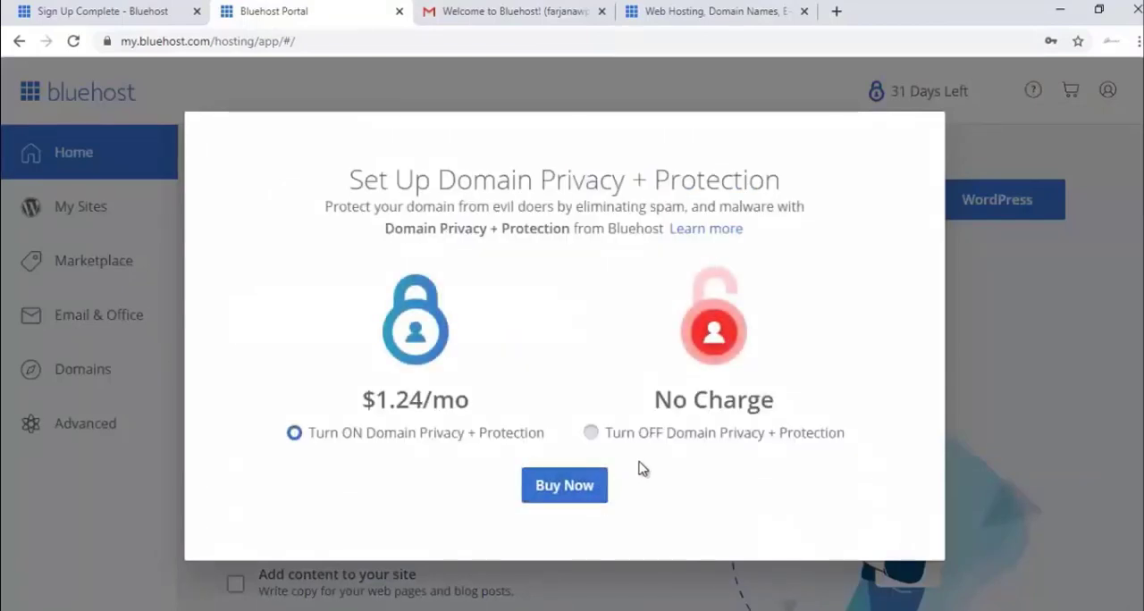
pyautogui.click(662, 437)
pyautogui.click(623, 483)
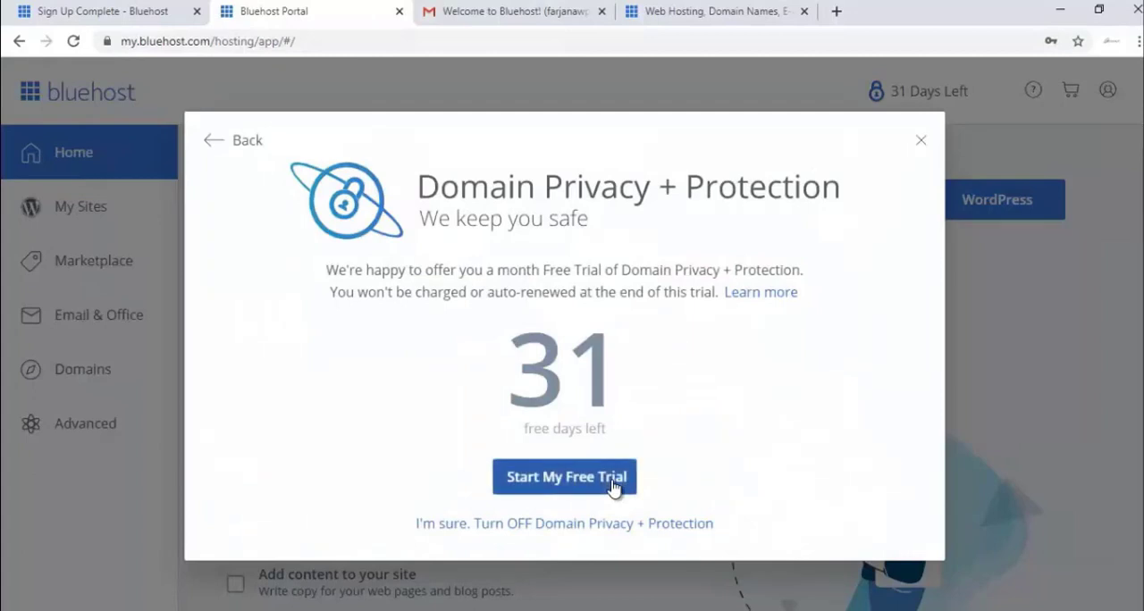
pyautogui.click(613, 525)
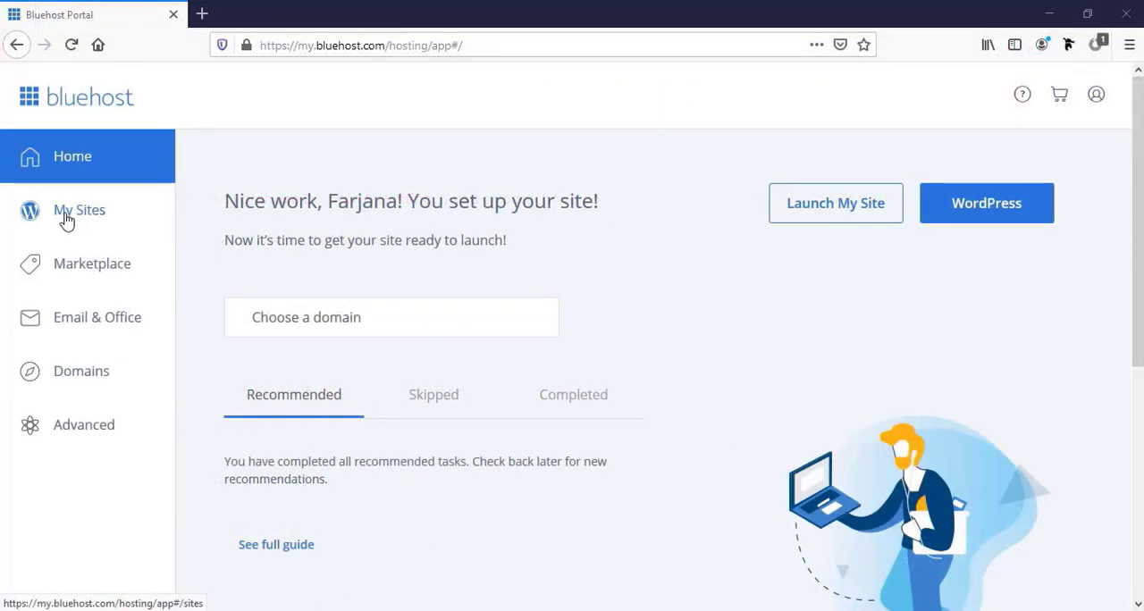
# Step: Start a new WordPress site named "Wordpress Website" with the tagline "Complete Website by" followed by the owner's first name
pyautogui.click(85, 223)
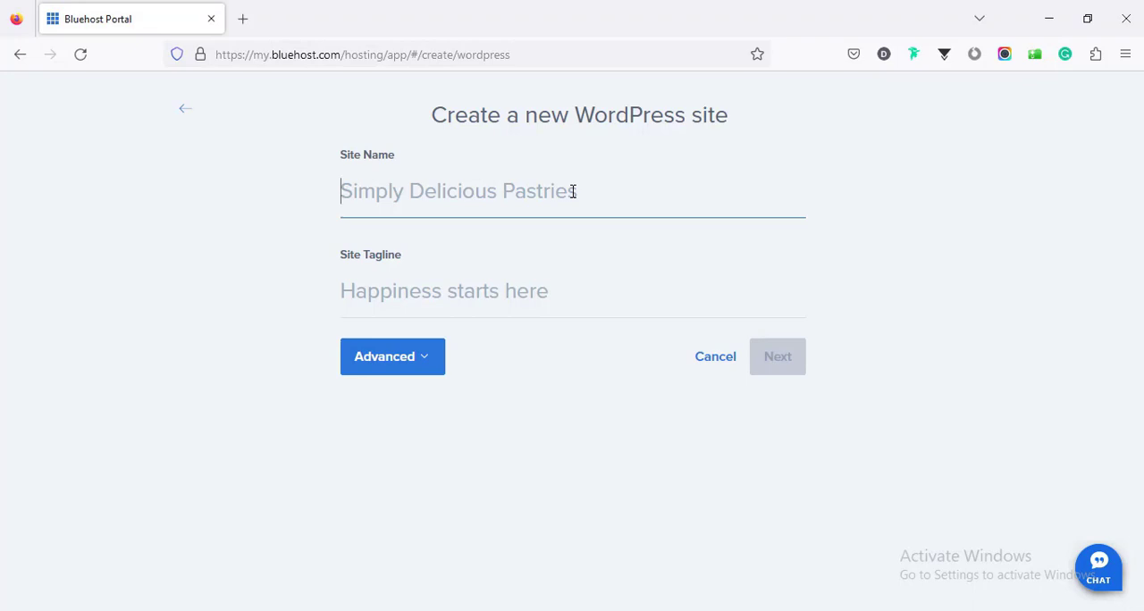
pyautogui.write('Wordp')
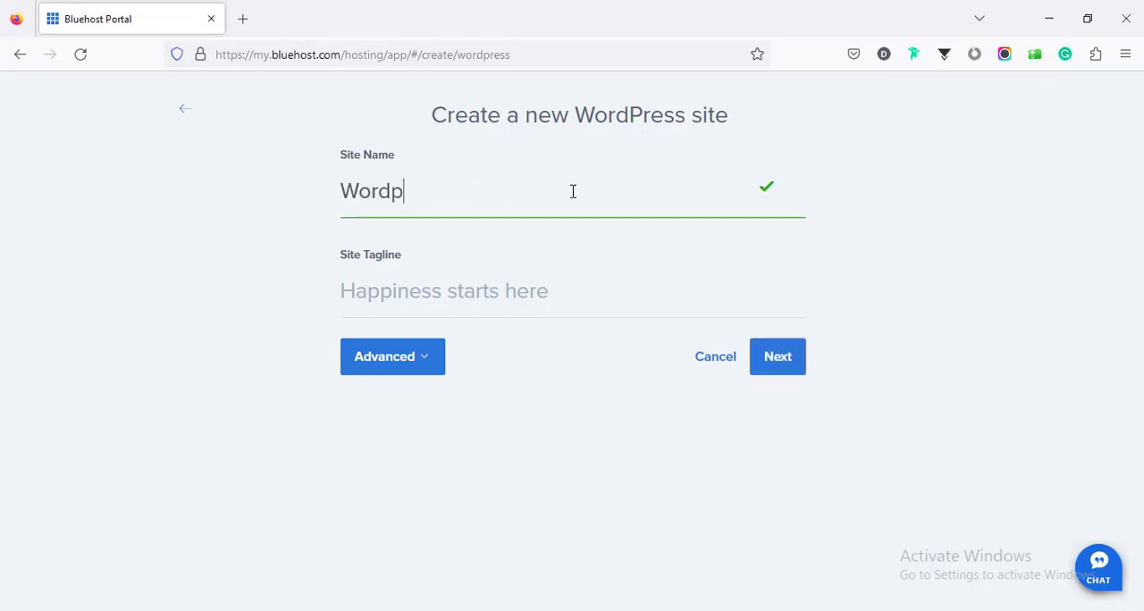
pyautogui.write('ress Website')
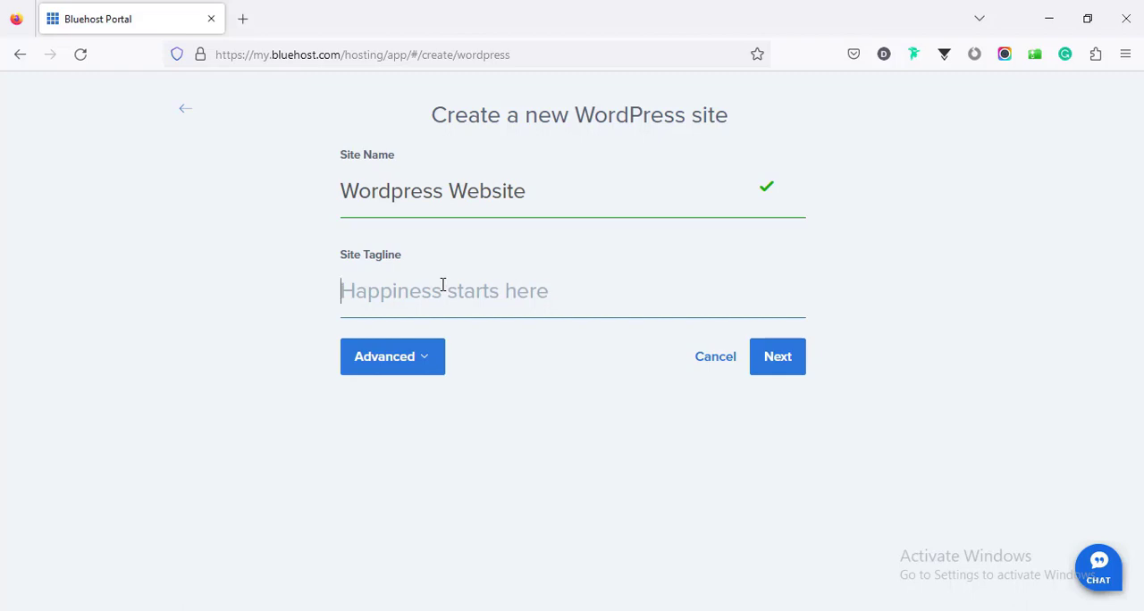
pyautogui.write('Complete Website by Farjana')
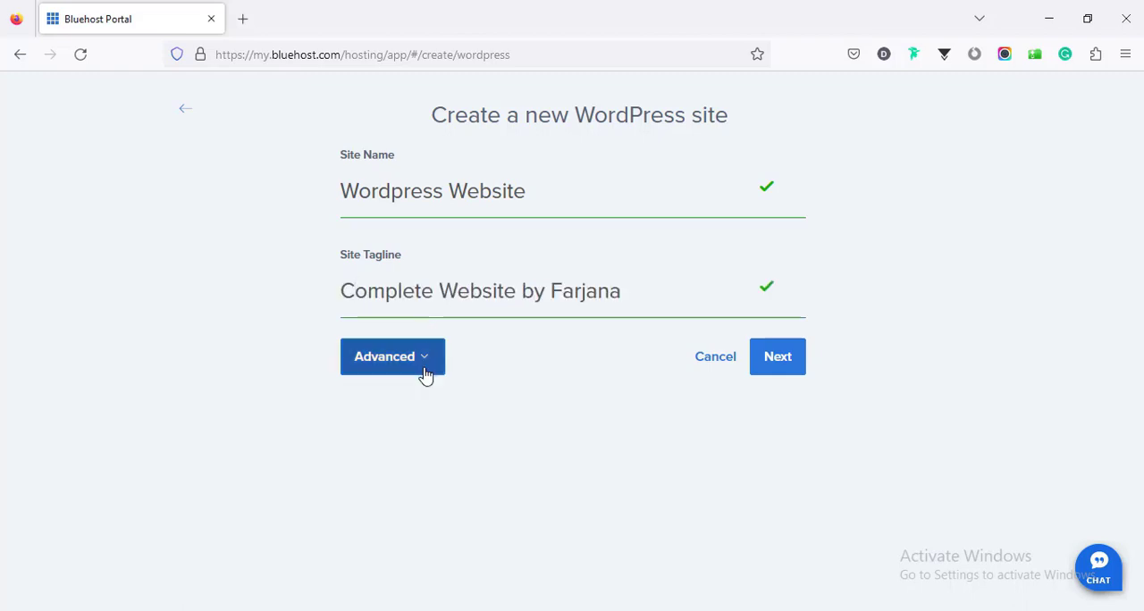
# Step: Fill in the advanced email address, WordPress admin username and WordPress admin password, and continue to the domain choice
pyautogui.click(417, 371)
pyautogui.scroll(-2, 420, 367)
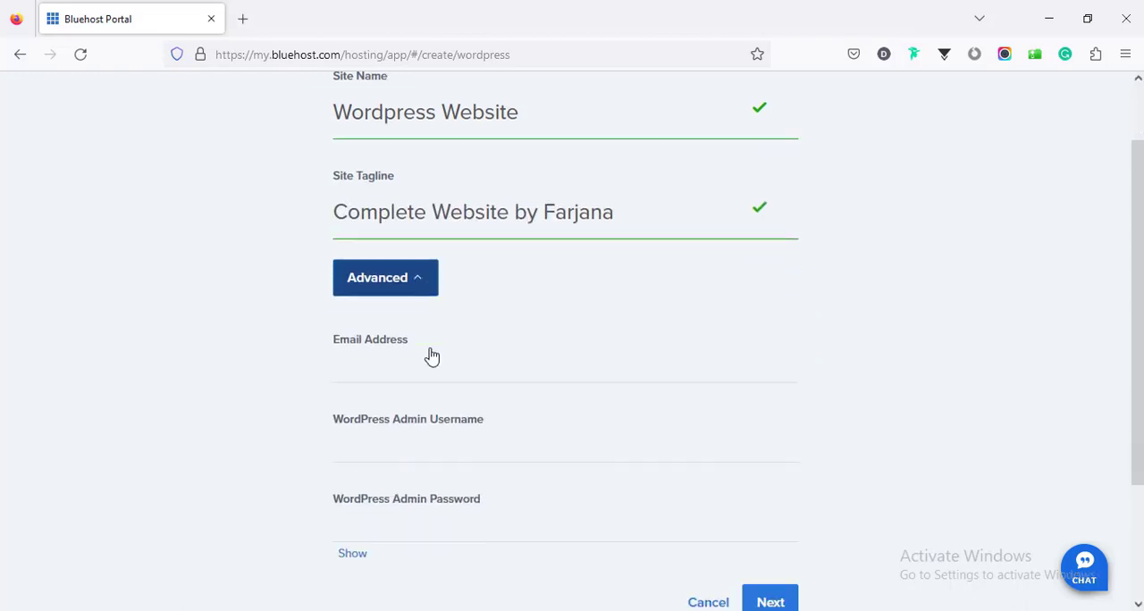
pyautogui.click(390, 273)
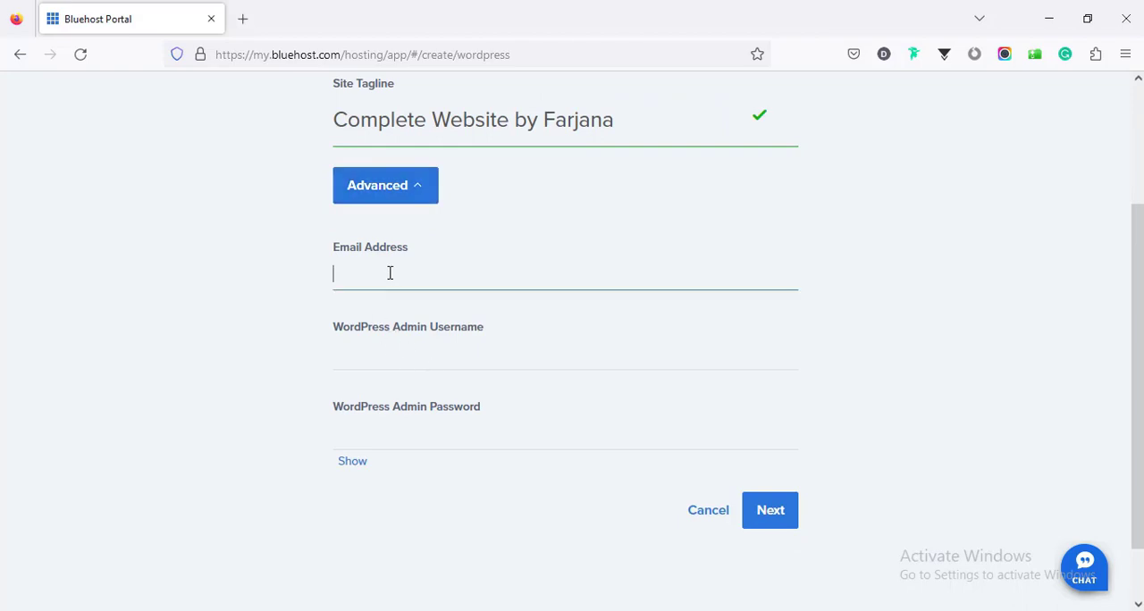
pyautogui.click(409, 351)
pyautogui.click(273, 378)
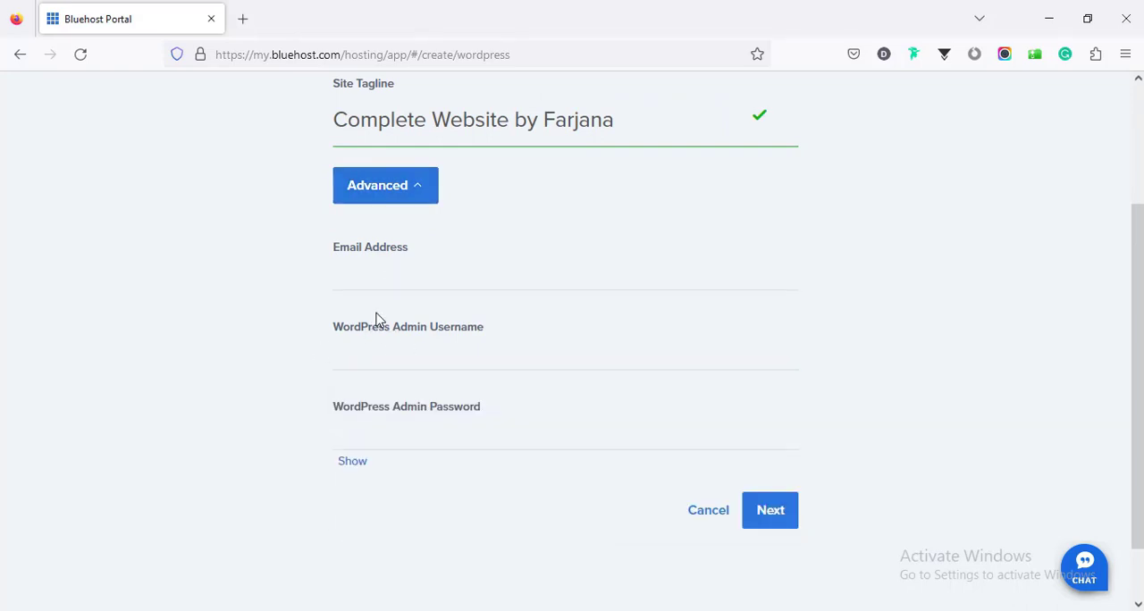
pyautogui.scroll(3, 375, 317)
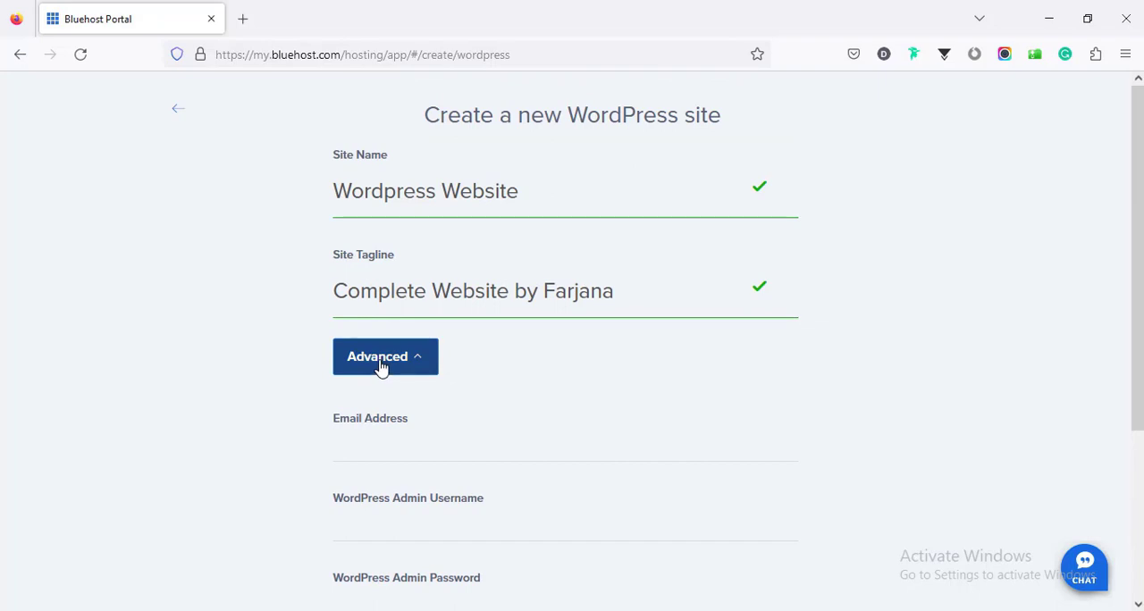
pyautogui.click(383, 429)
pyautogui.scroll(-3, 382, 431)
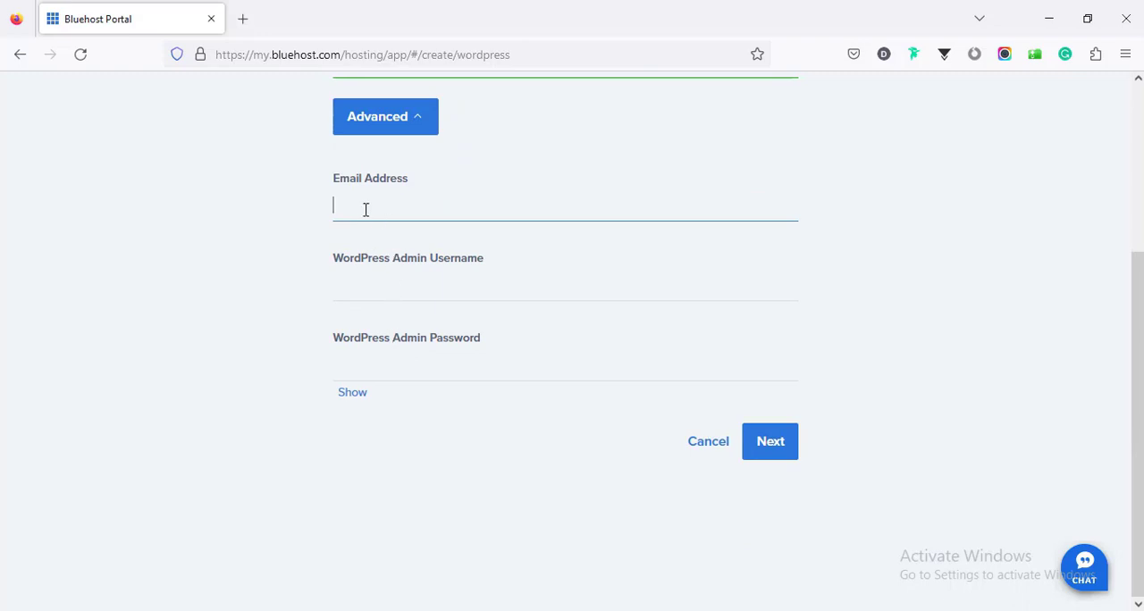
pyautogui.press('Return')
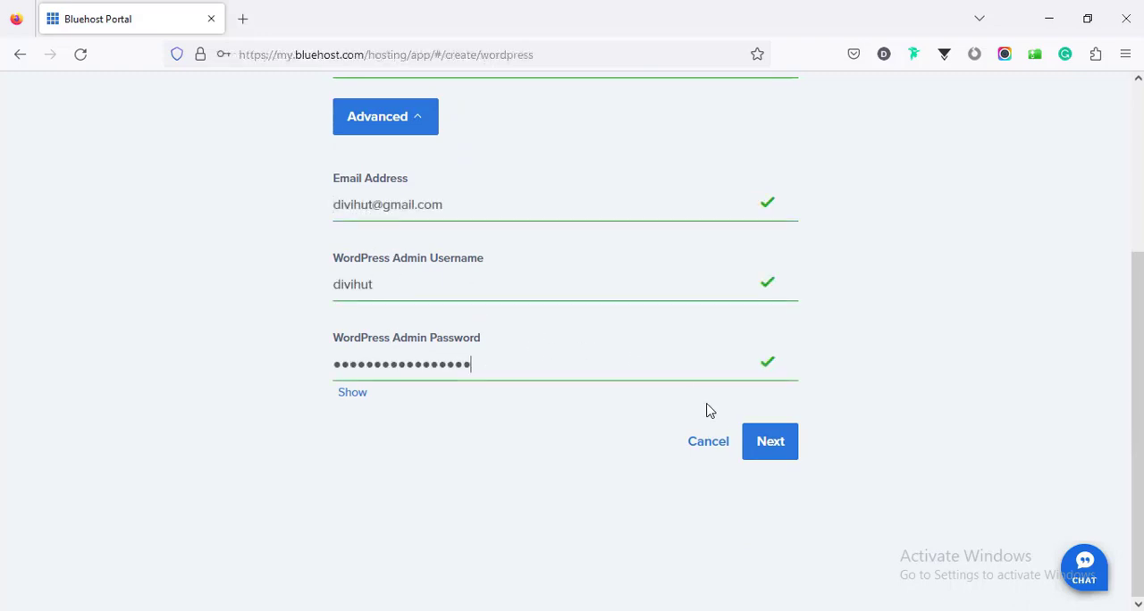
pyautogui.click(779, 447)
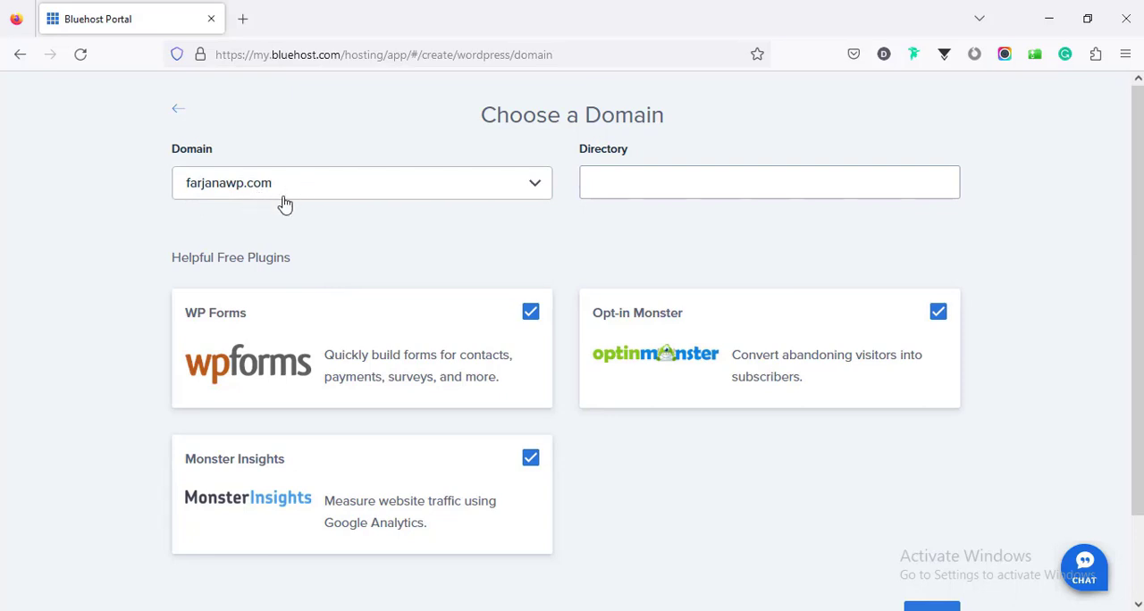
# Step: Leave the directory blank for farjanawp.com, exclude the WP Forms, Monster Insights and Opt-in Monster plugins, and start the installation
pyautogui.click(606, 181)
pyautogui.click(606, 181)
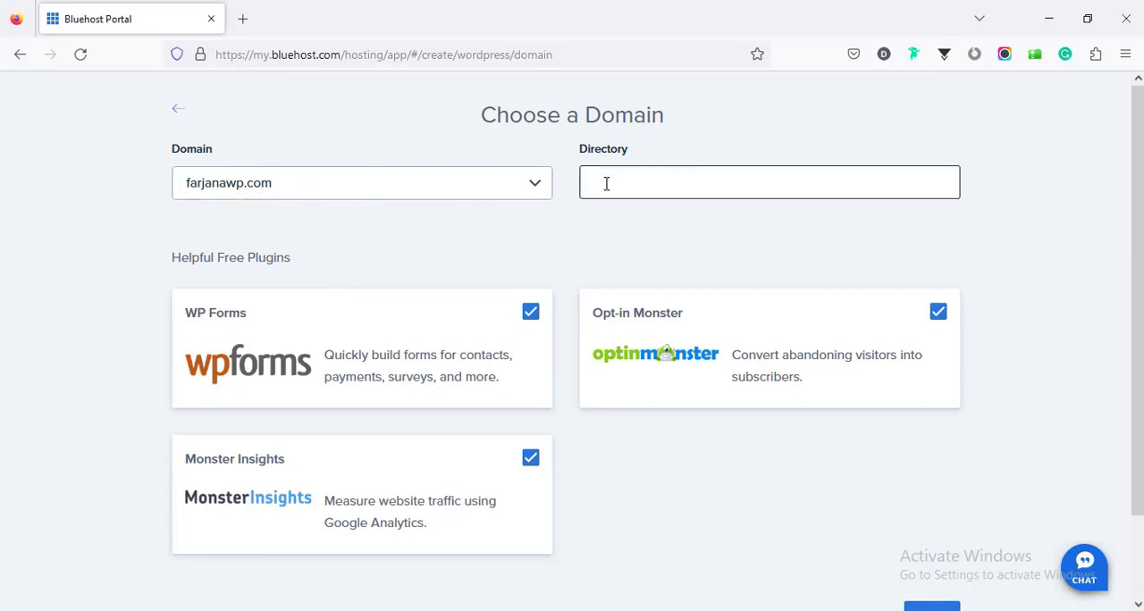
pyautogui.scroll(-2, 327, 370)
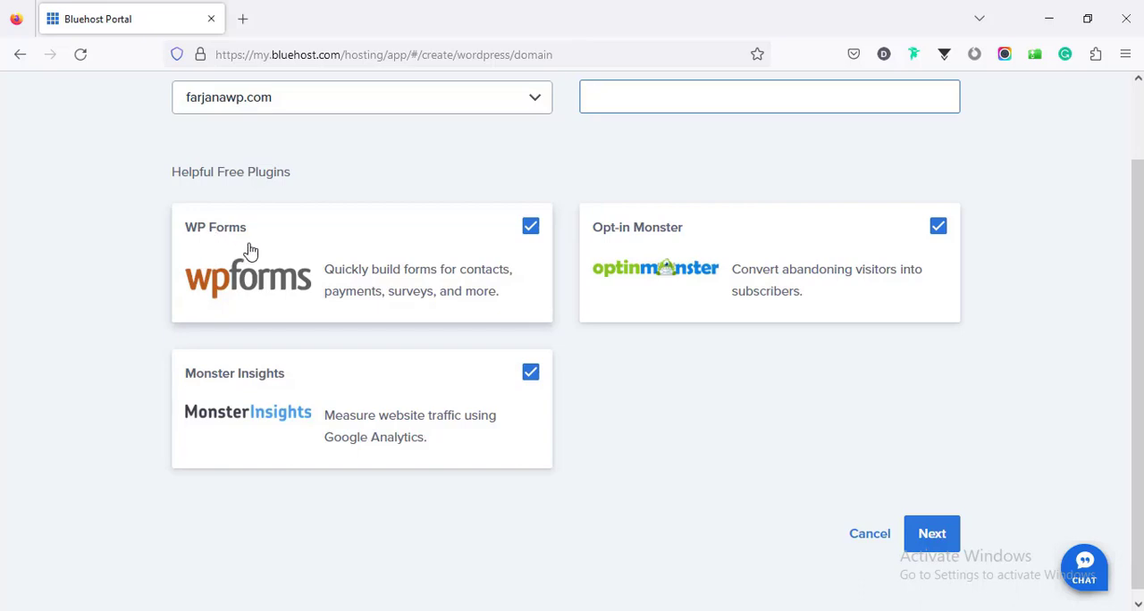
pyautogui.click(530, 230)
pyautogui.click(531, 374)
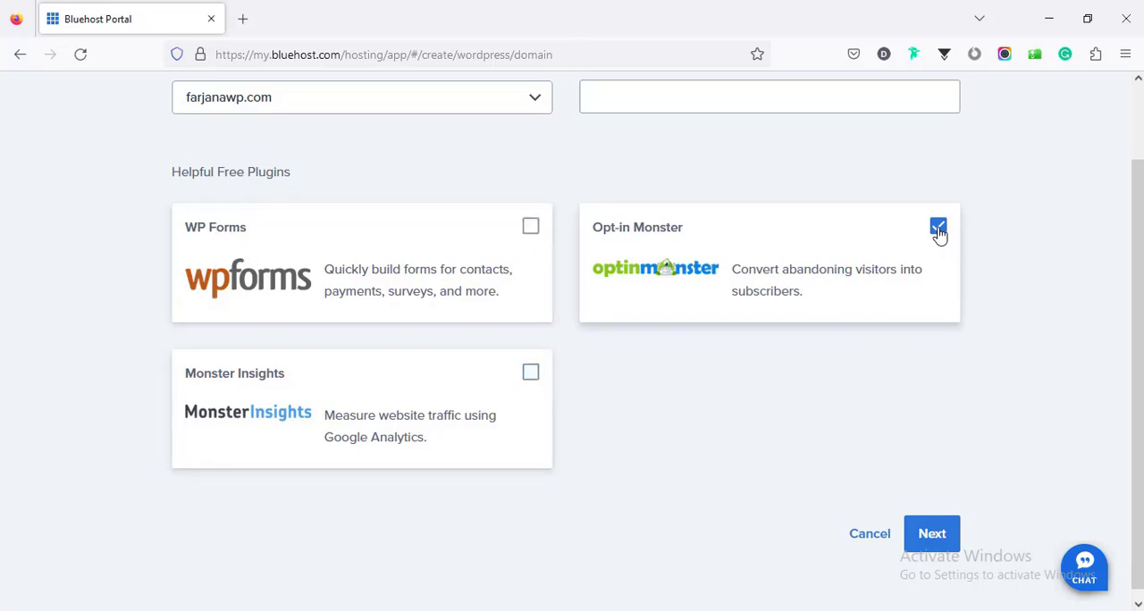
pyautogui.click(938, 229)
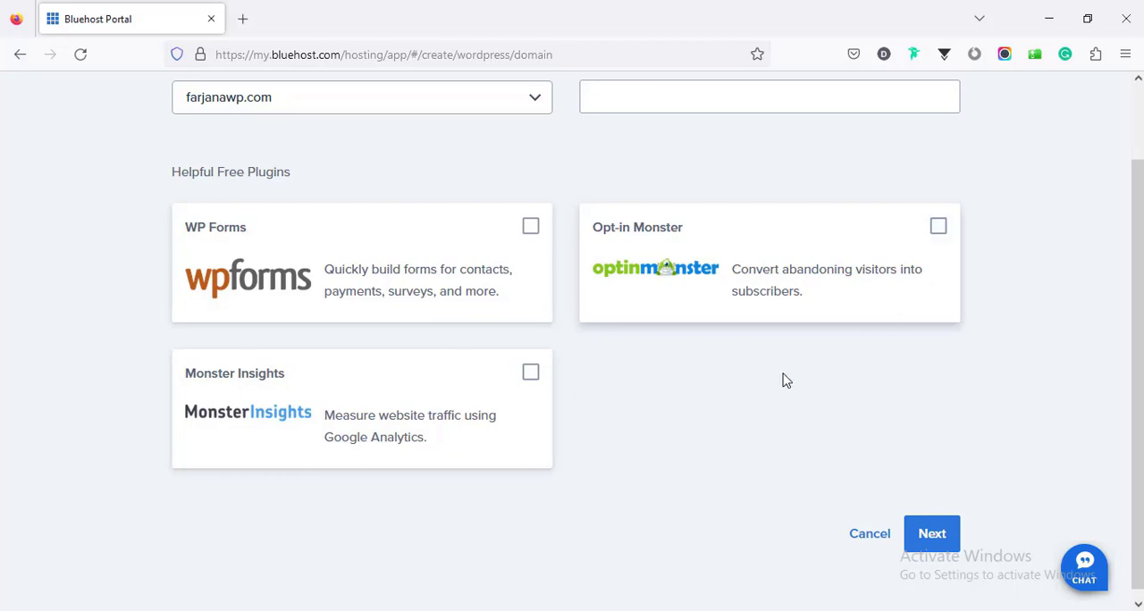
pyautogui.click(930, 529)
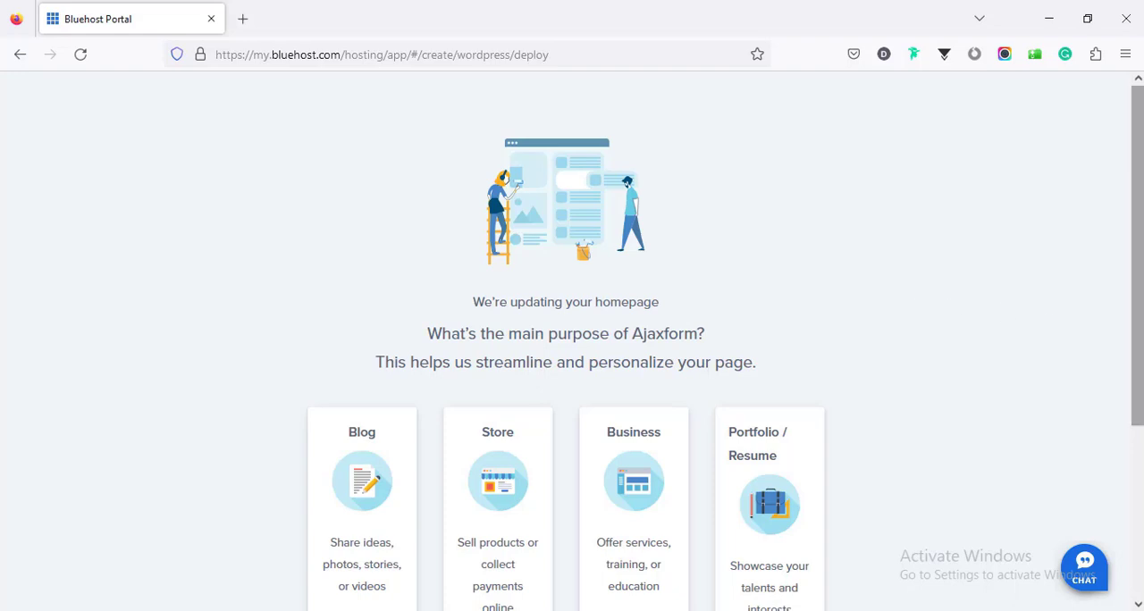
# Step: Skip the question about the site's main purpose and log into the WordPress dashboard of farjanawp.com
pyautogui.scroll(-3, 1137, 454)
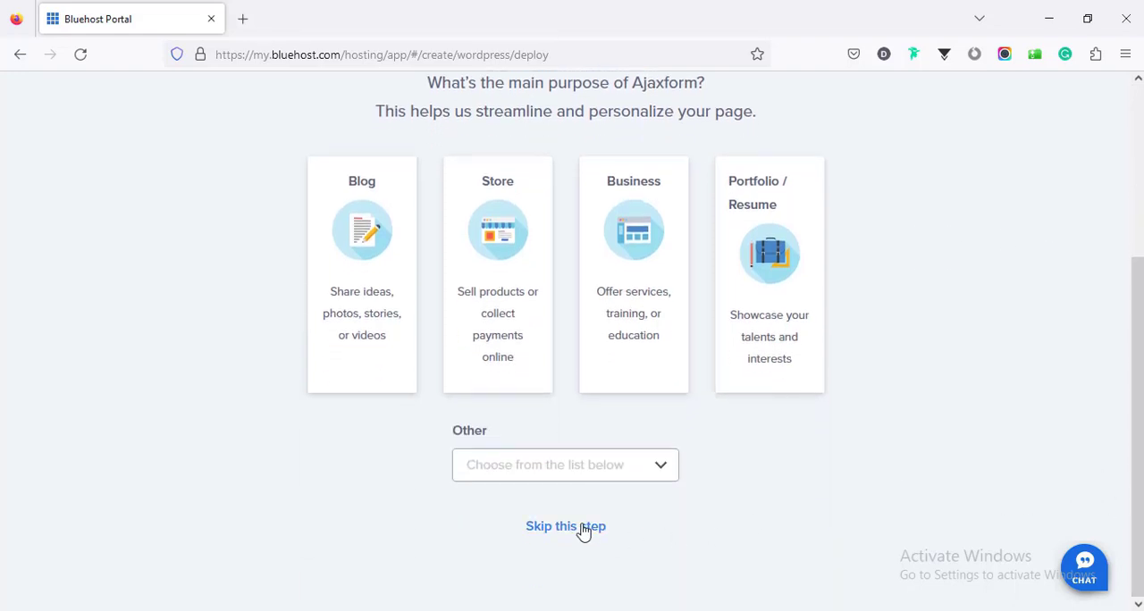
pyautogui.click(583, 529)
pyautogui.scroll(3, 613, 418)
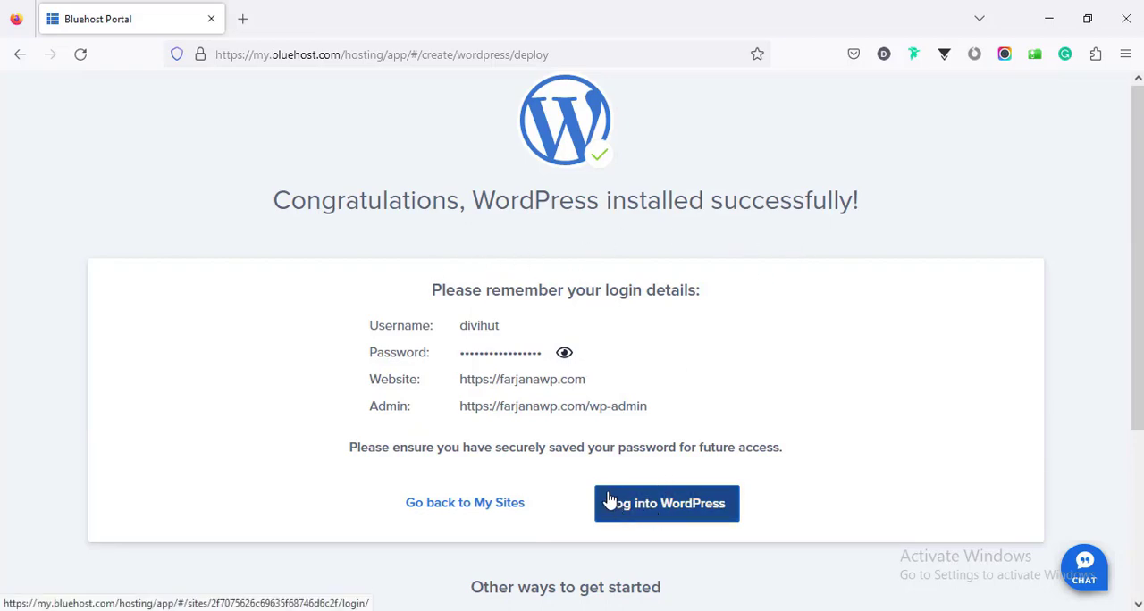
pyautogui.click(650, 506)
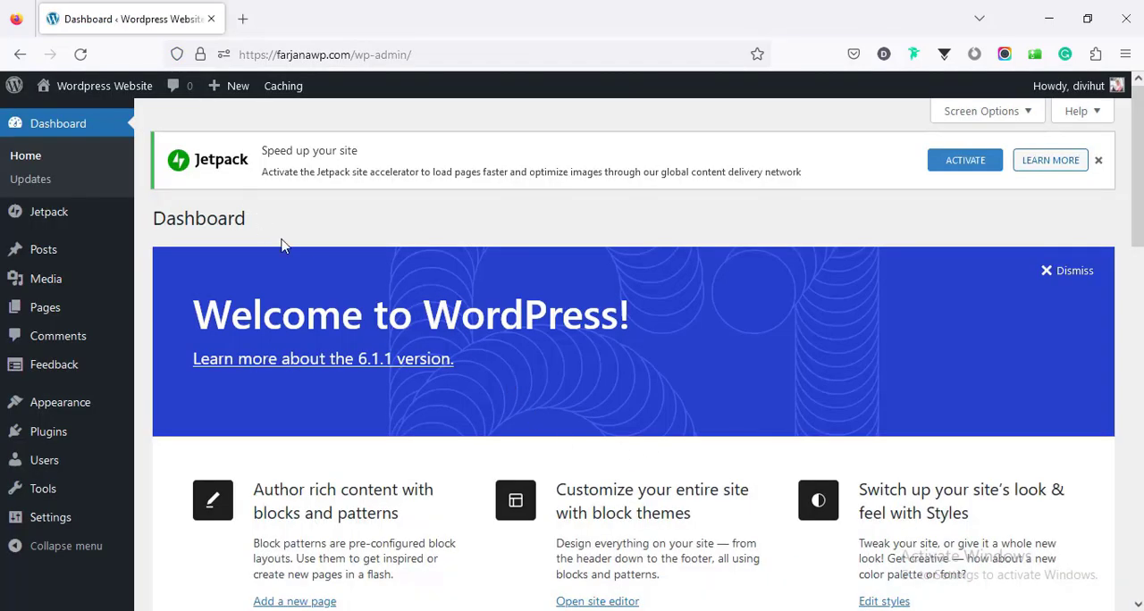
# Step: View the live farjanawp.com homepage in a separate browser tab and return to the WordPress dashboard
pyautogui.moveTo(79, 89)
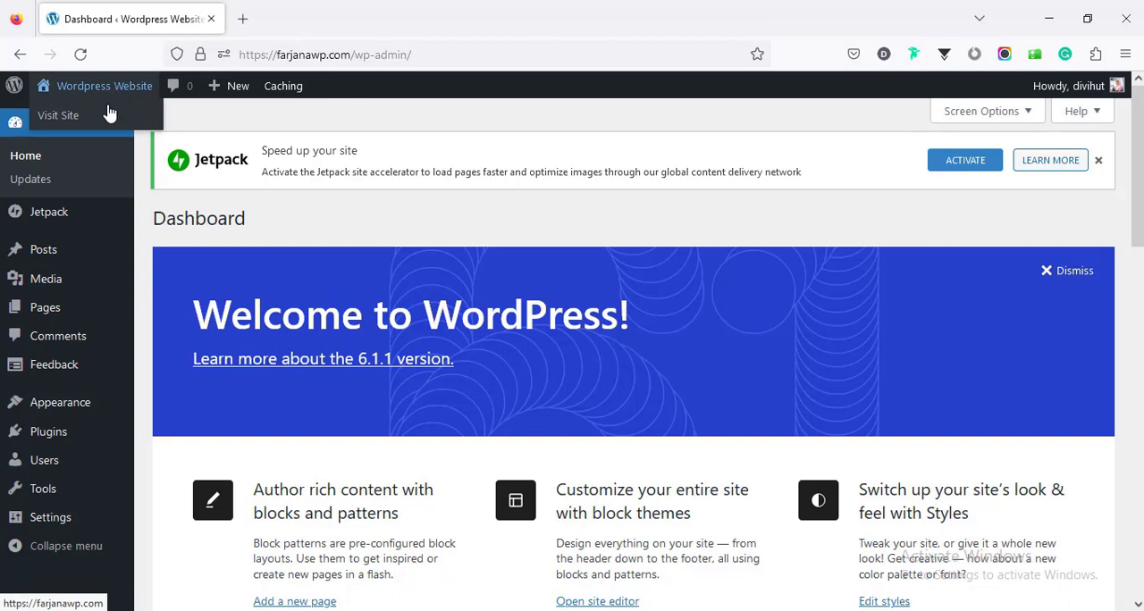
pyautogui.middleClick(106, 122)
pyautogui.click(295, 16)
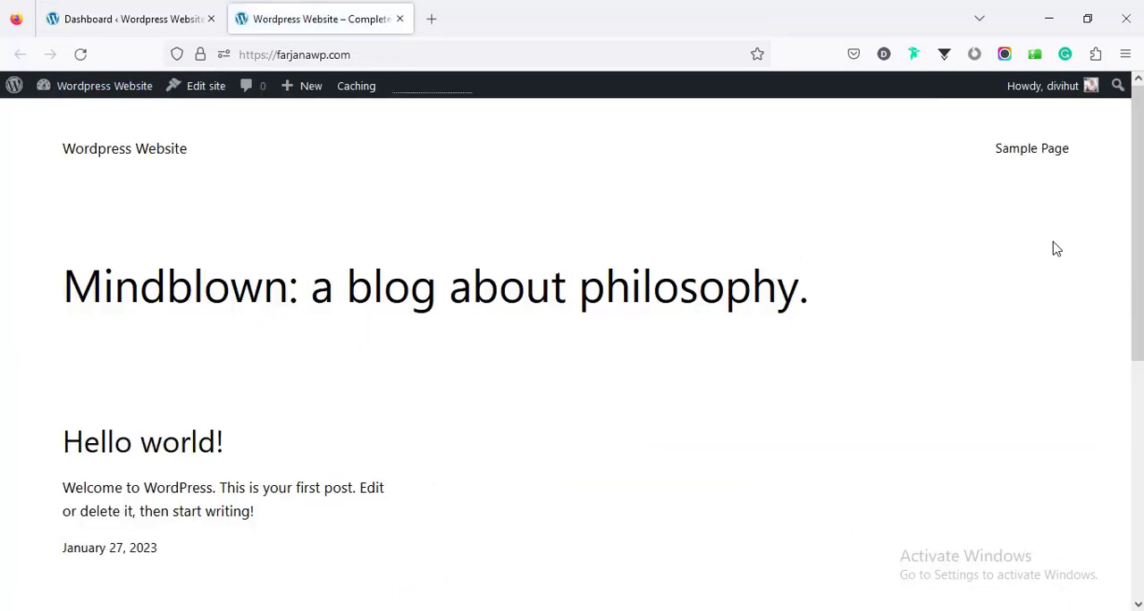
pyautogui.moveTo(1137, 239); pyautogui.dragTo(1138, 473)
pyautogui.click(134, 19)
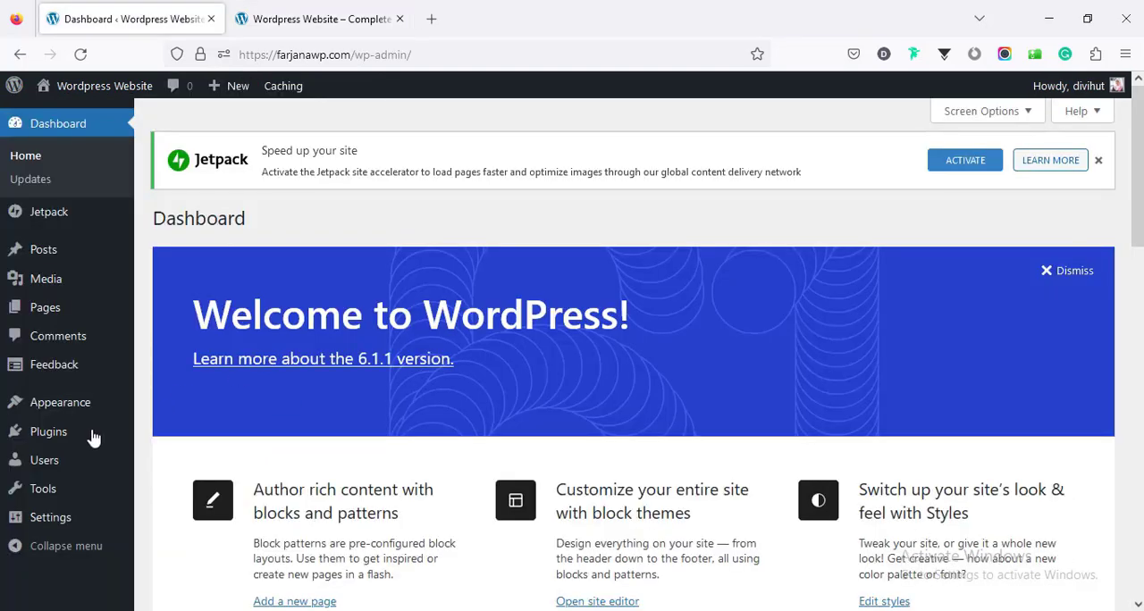
# Step: Activate the Sinatra theme in place of Twenty Twenty-Three and reload the live site to check its look
pyautogui.click(77, 409)
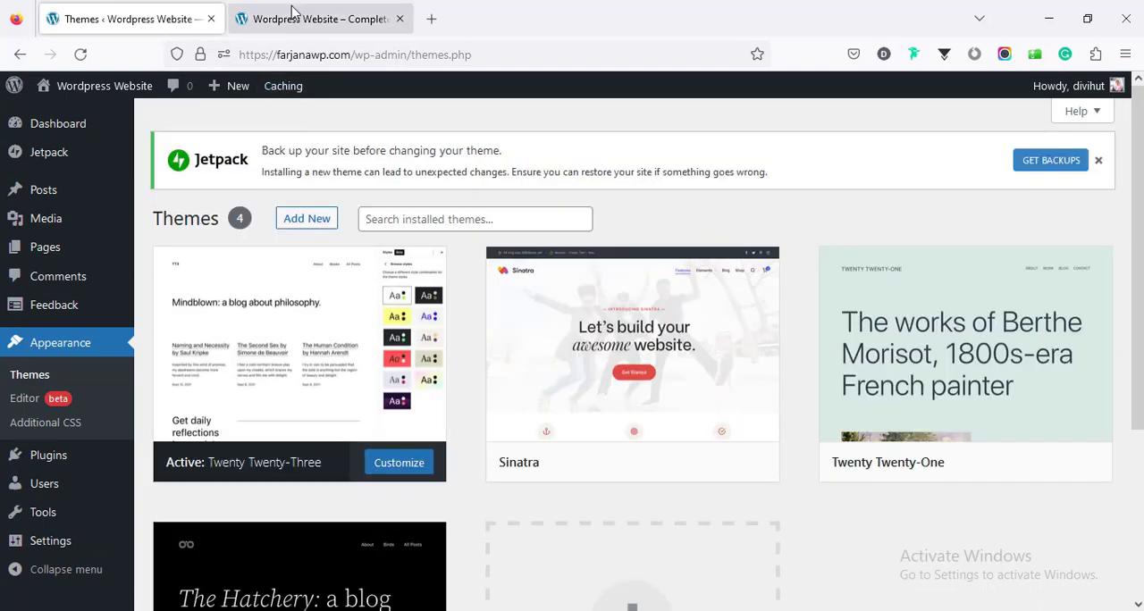
pyautogui.click(292, 12)
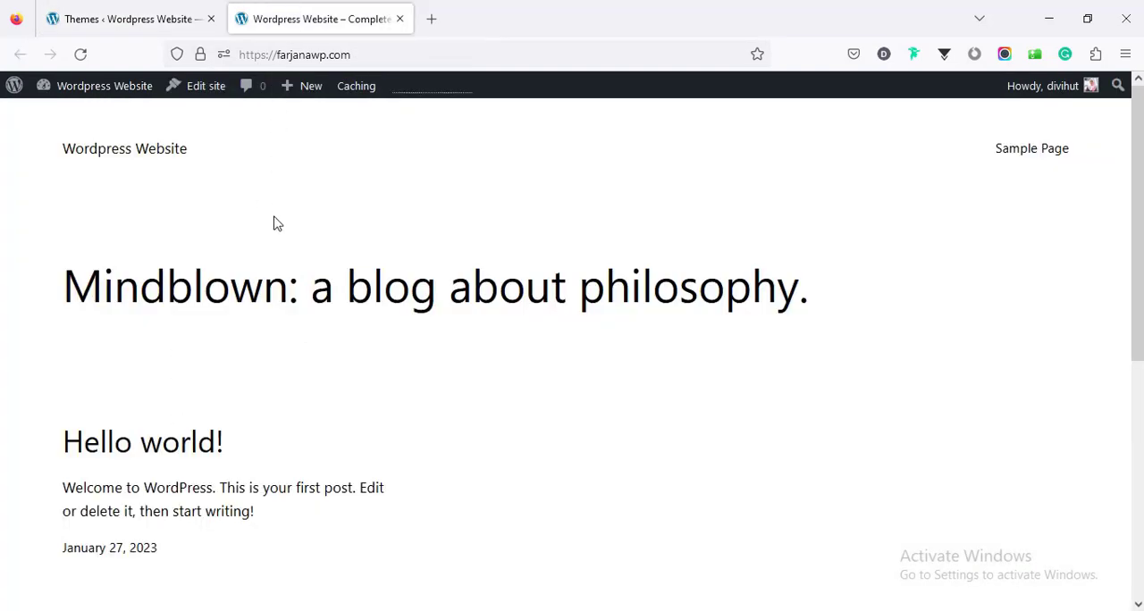
pyautogui.click(166, 14)
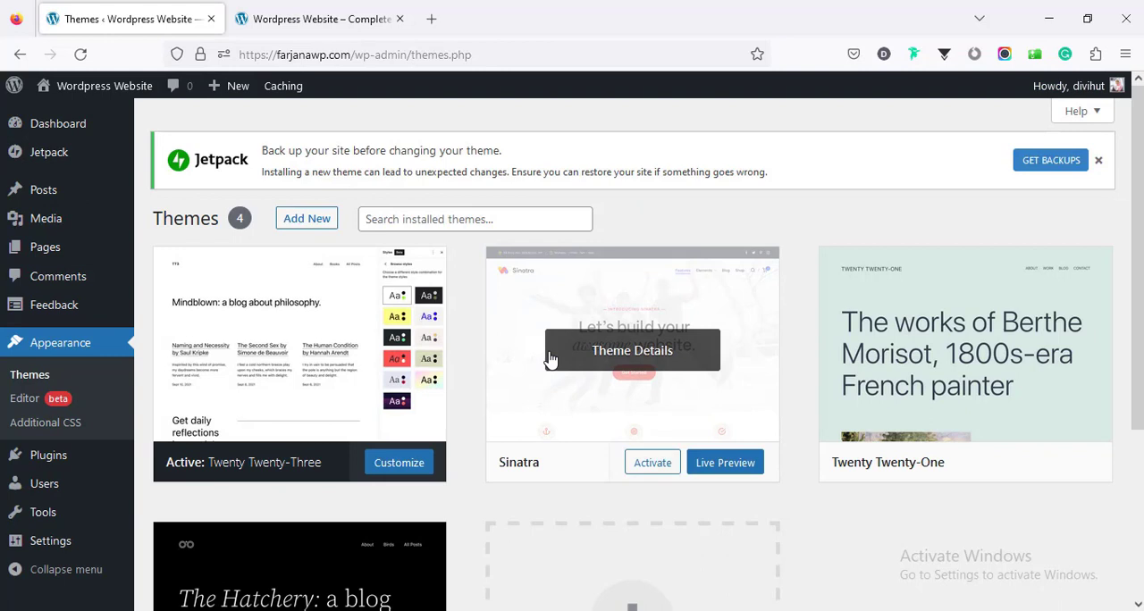
pyautogui.click(653, 467)
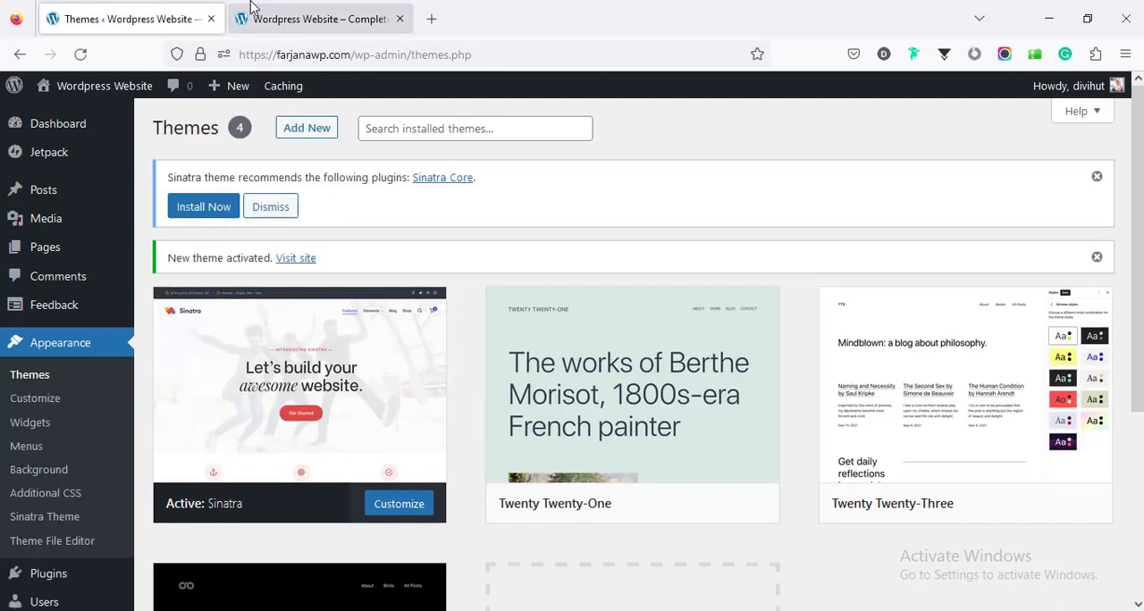
pyautogui.click(247, 18)
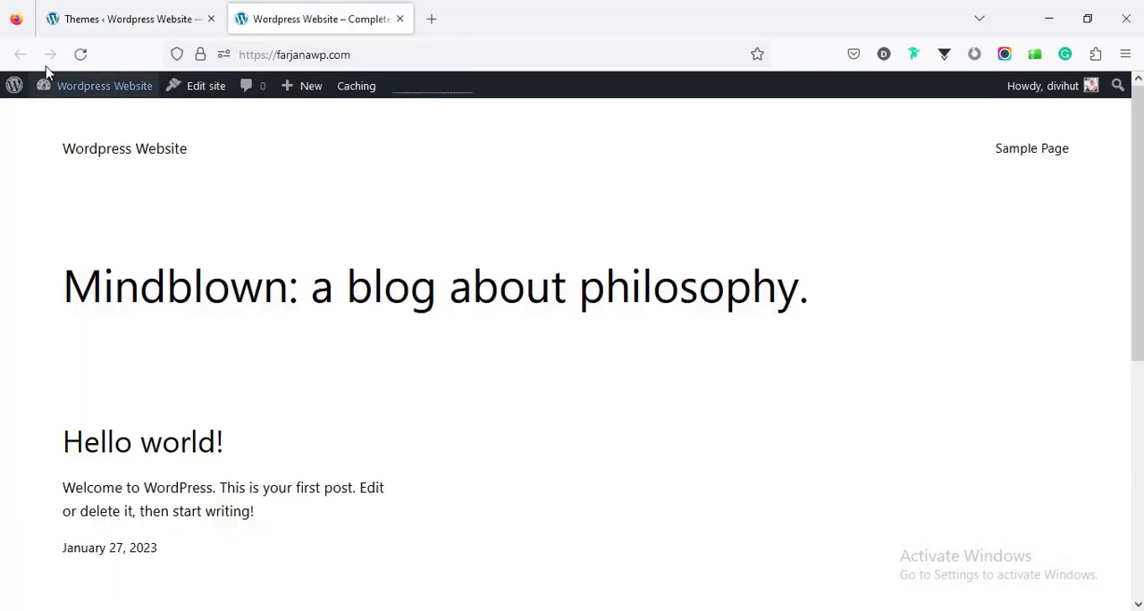
pyautogui.click(80, 55)
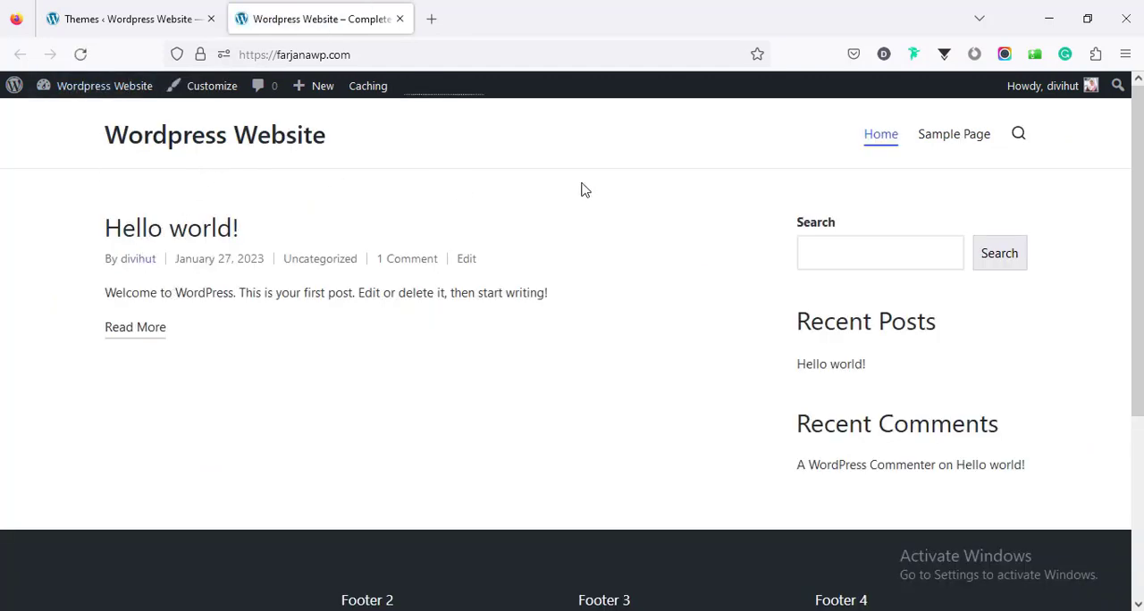
pyautogui.click(112, 10)
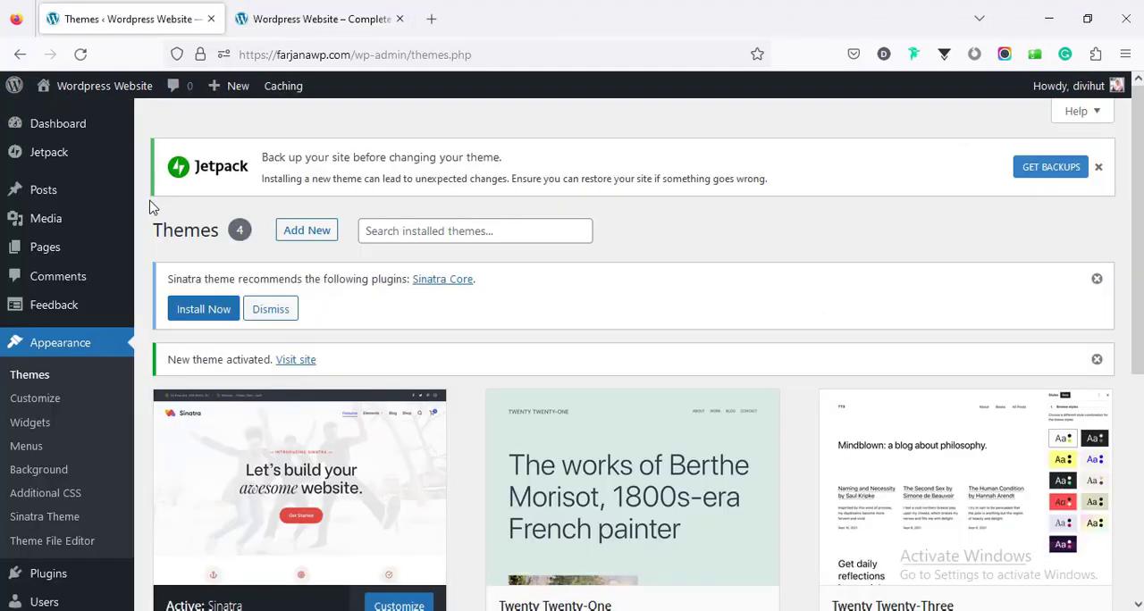
# Step: Look over the welcome panel and all the widgets on the dashboard home page
pyautogui.click(64, 134)
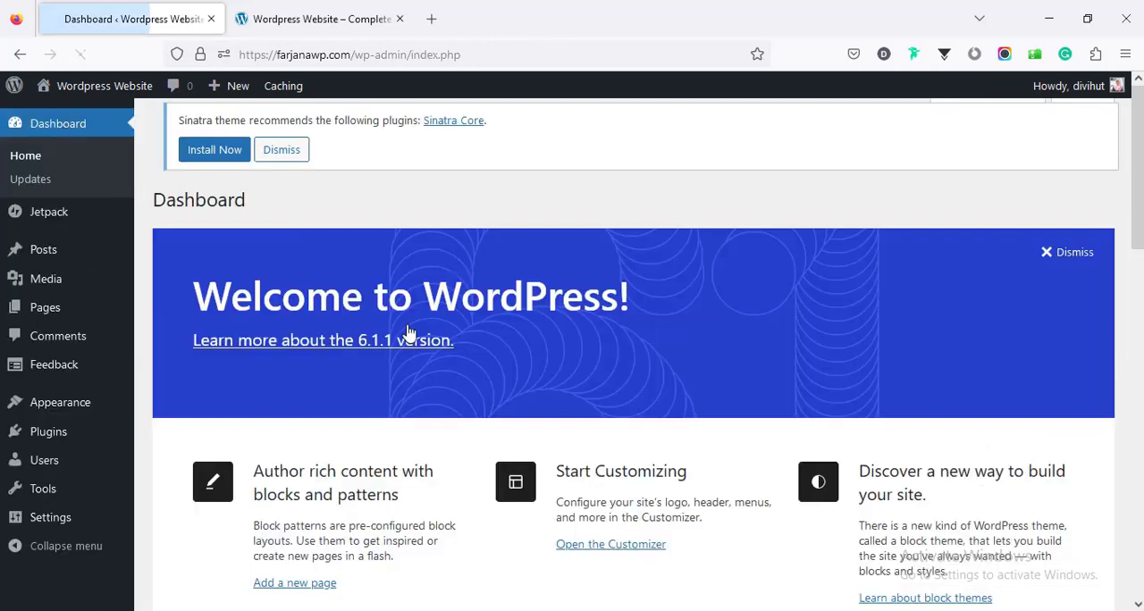
pyautogui.scroll(-3, 415, 338)
pyautogui.scroll(-5, 420, 342)
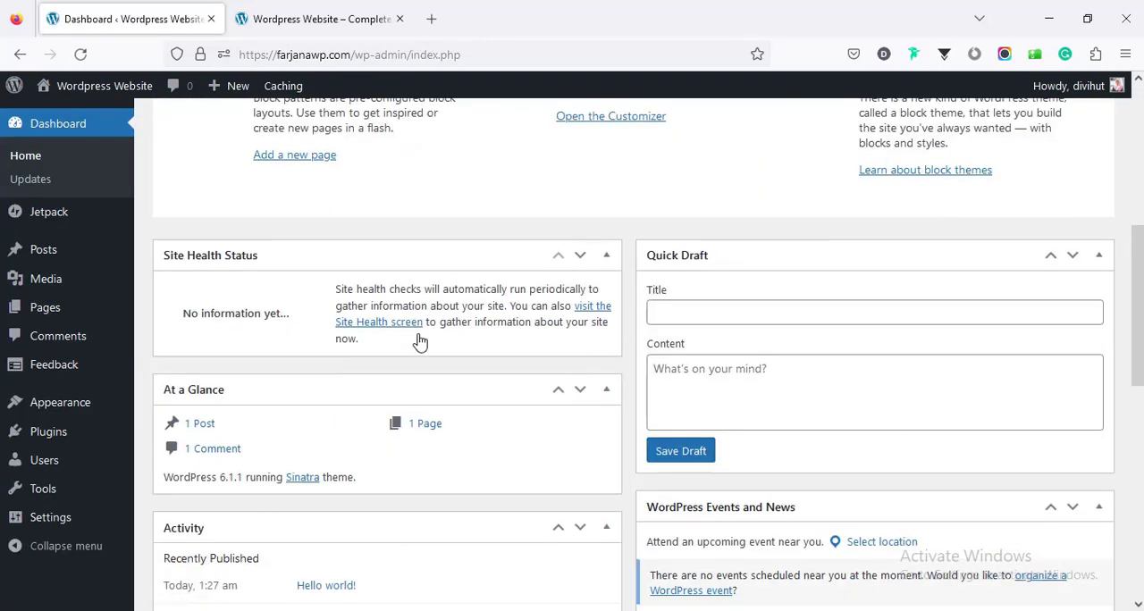
pyautogui.scroll(-3, 420, 340)
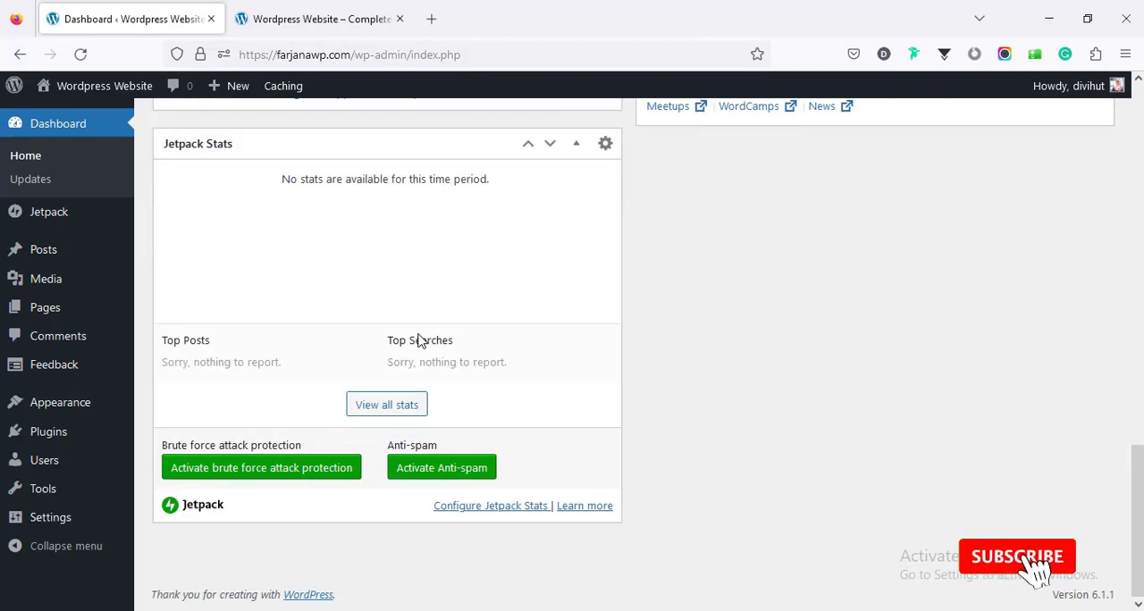
pyautogui.scroll(4, 419, 332)
pyautogui.scroll(7, 419, 333)
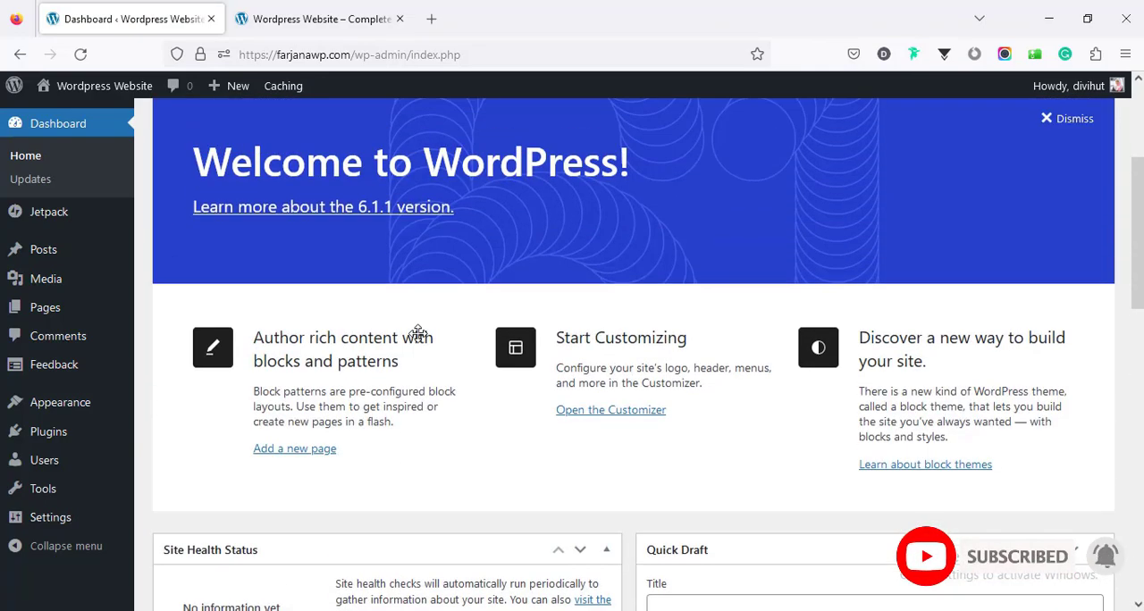
# Step: Deactivate all the installed plugins at once with the bulk Deactivate action
pyautogui.click(61, 435)
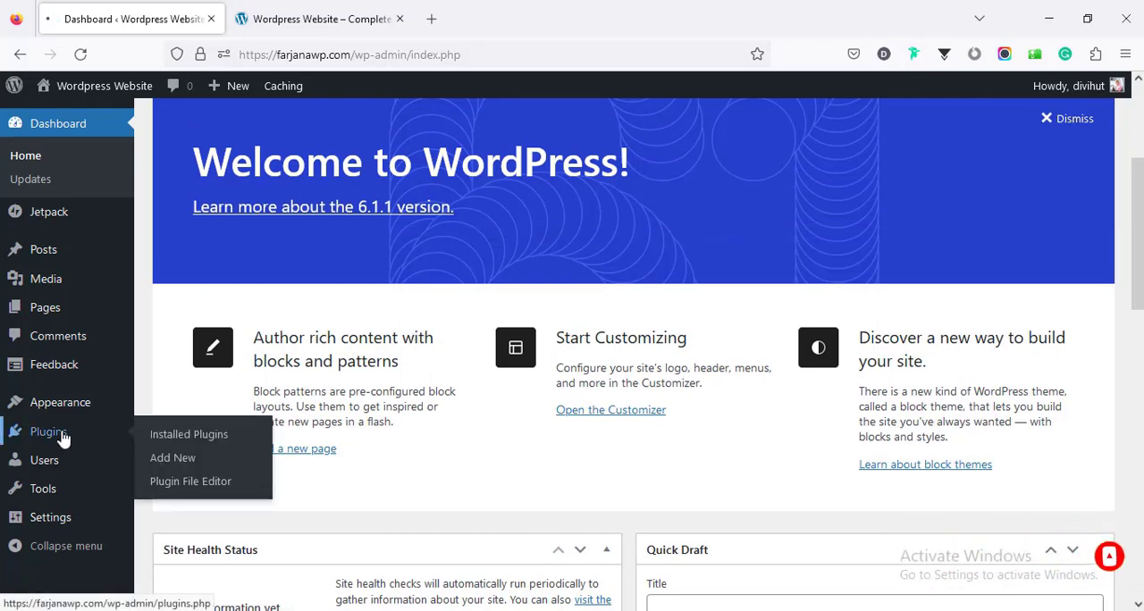
pyautogui.scroll(-3, 275, 335)
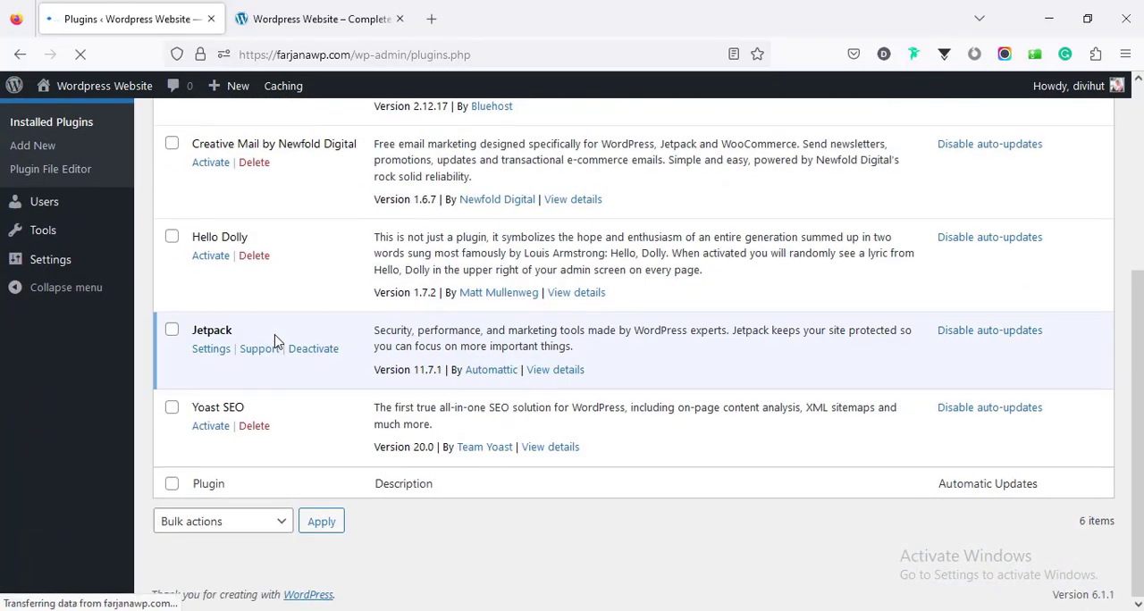
pyautogui.scroll(3, 277, 340)
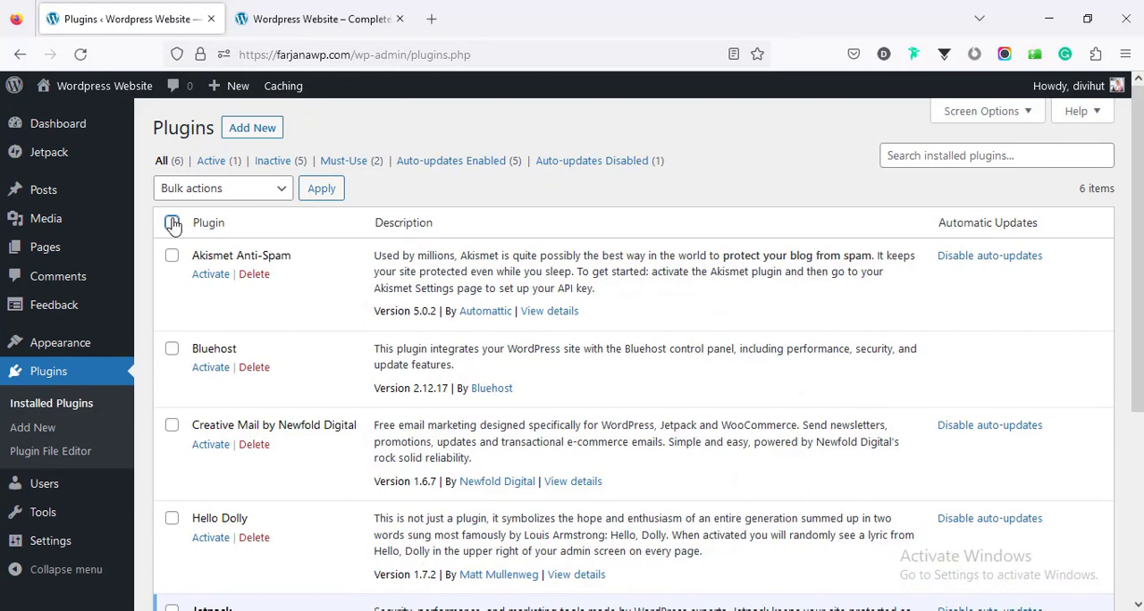
pyautogui.click(173, 223)
pyautogui.click(222, 279)
pyautogui.click(187, 355)
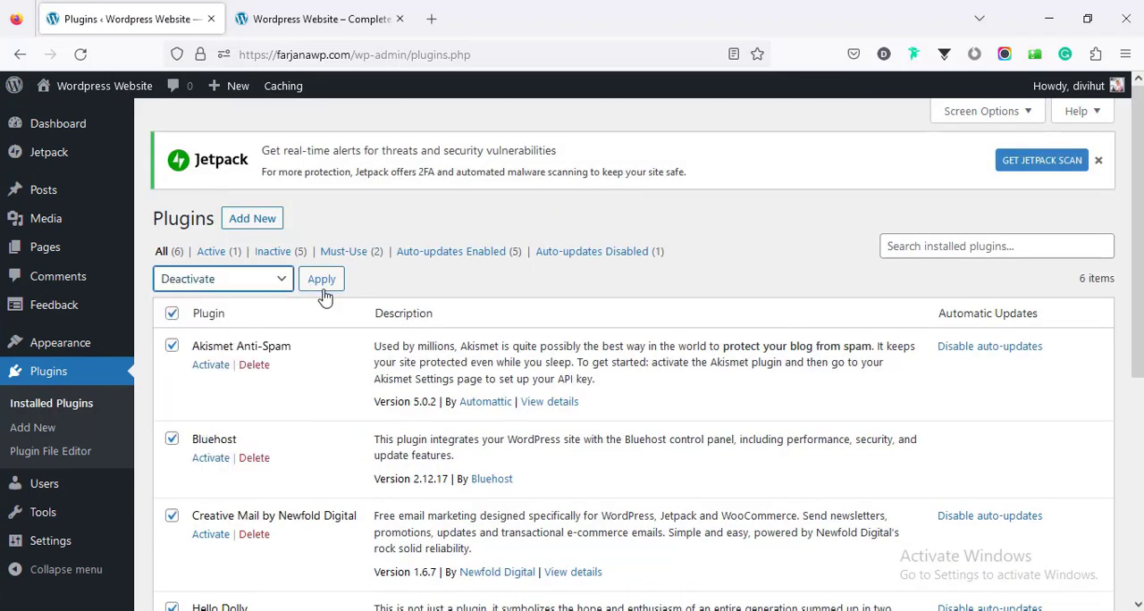
pyautogui.click(322, 280)
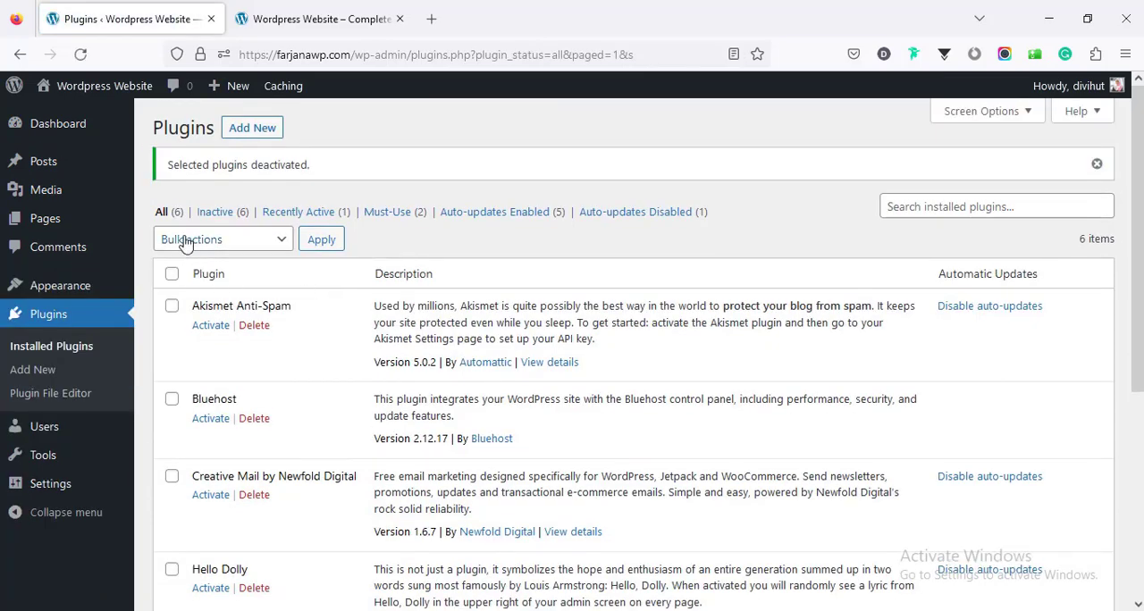
# Step: Delete all the deactivated plugins together with their data using the bulk Delete action, and confirm the deletion
pyautogui.click(171, 274)
pyautogui.click(189, 254)
pyautogui.click(214, 365)
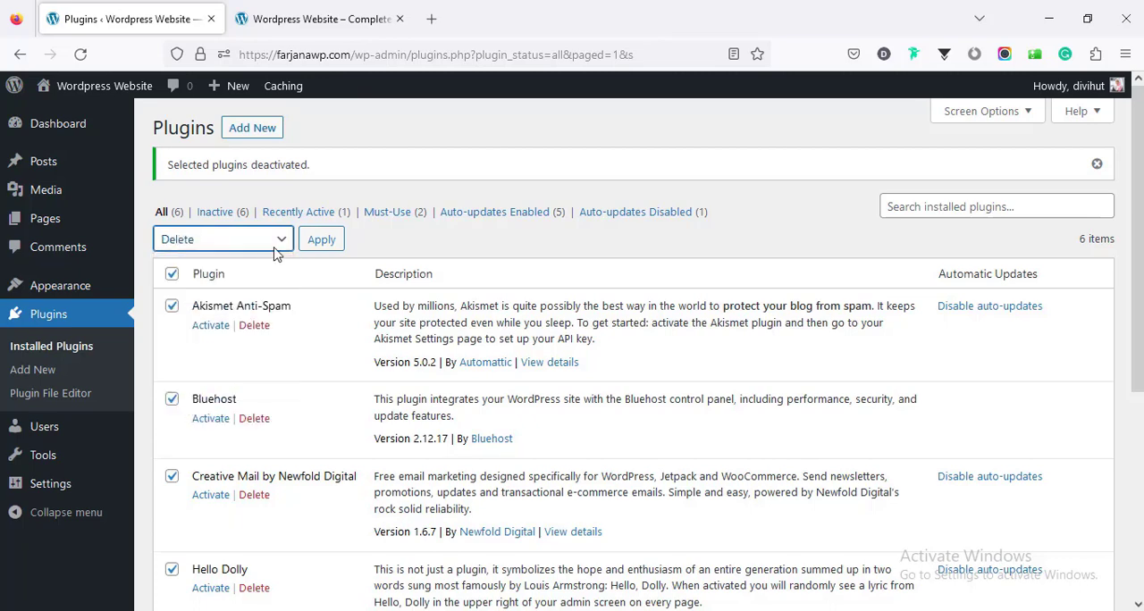
pyautogui.click(328, 247)
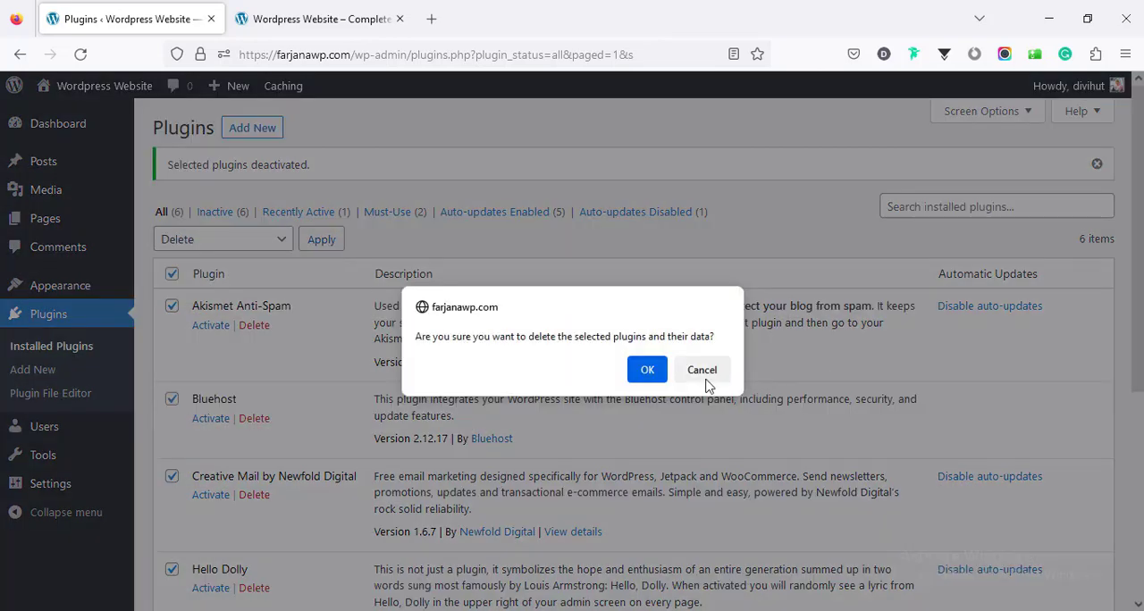
pyautogui.click(636, 373)
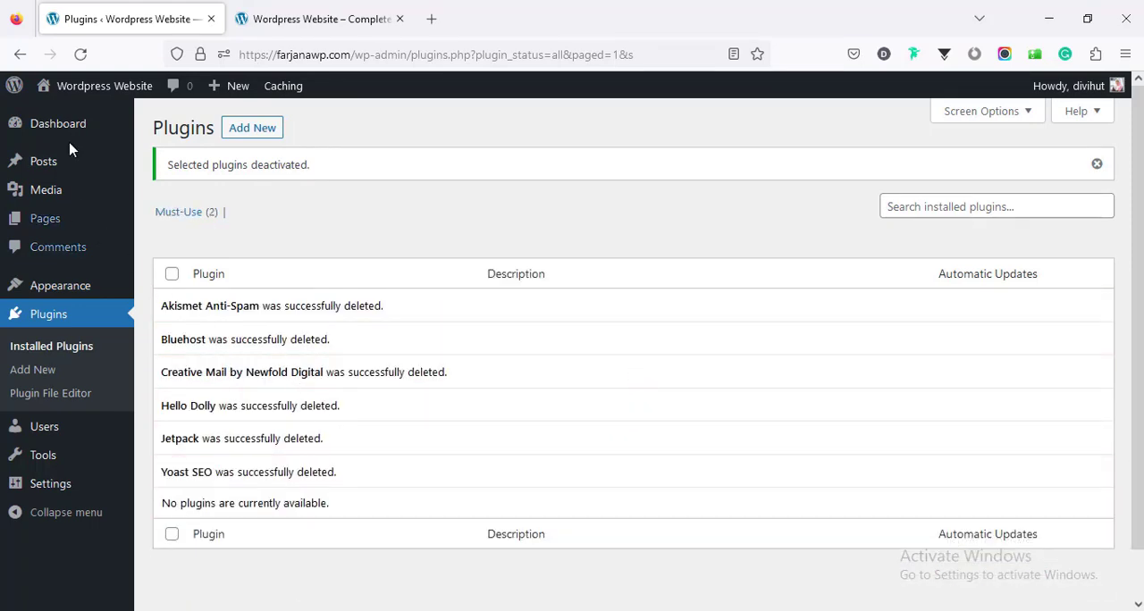
# Step: Dismiss the welcome panel and the Sinatra Core plugin recommendation on the dashboard home page
pyautogui.moveTo(79, 134)
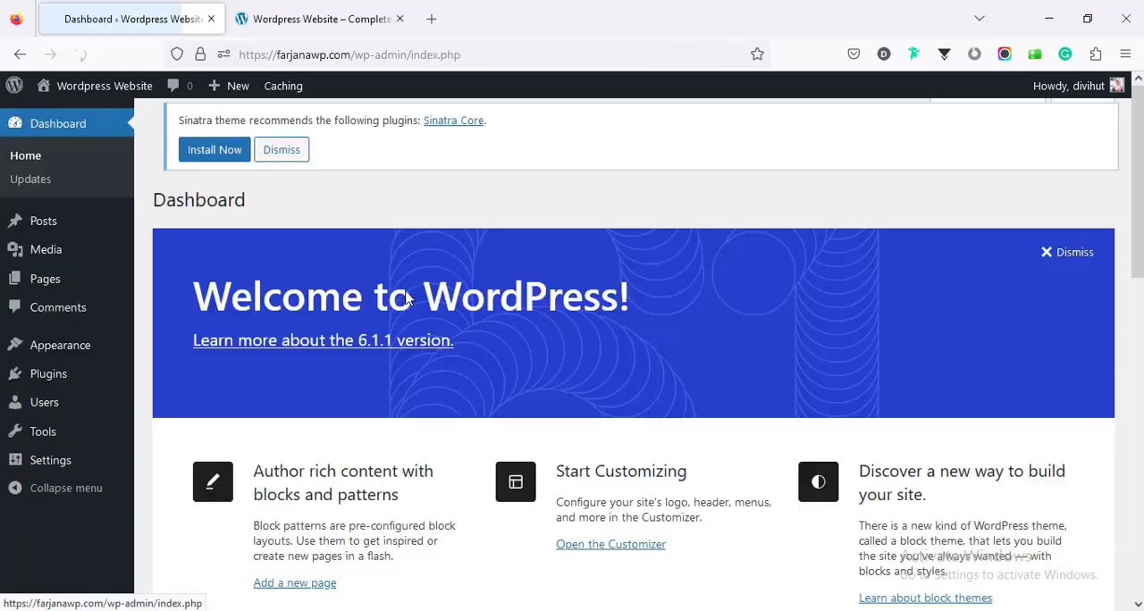
pyautogui.click(1064, 253)
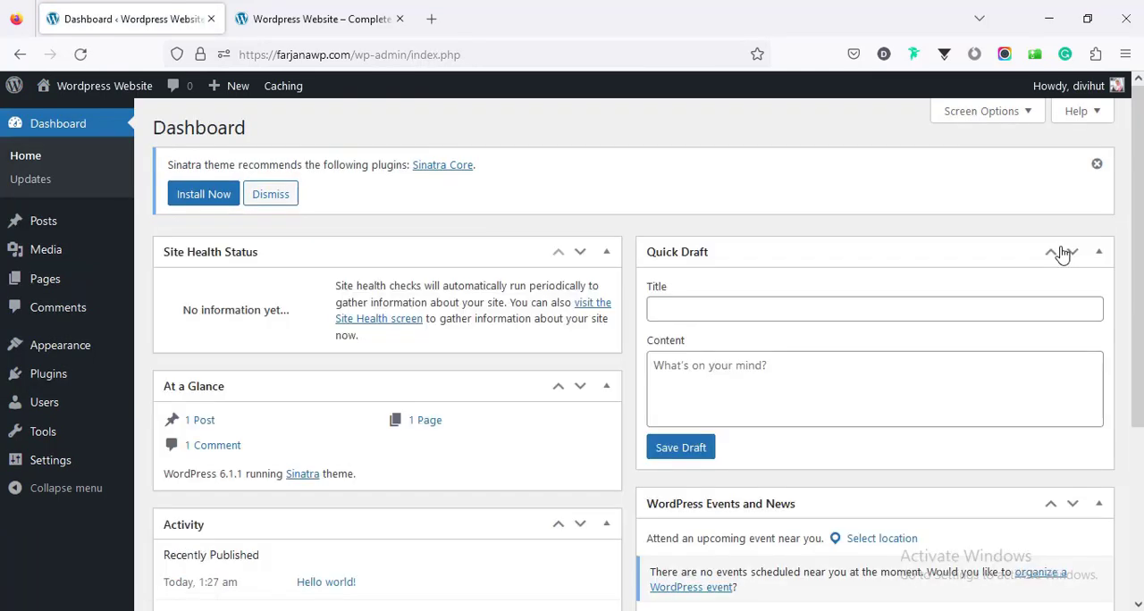
pyautogui.click(1097, 165)
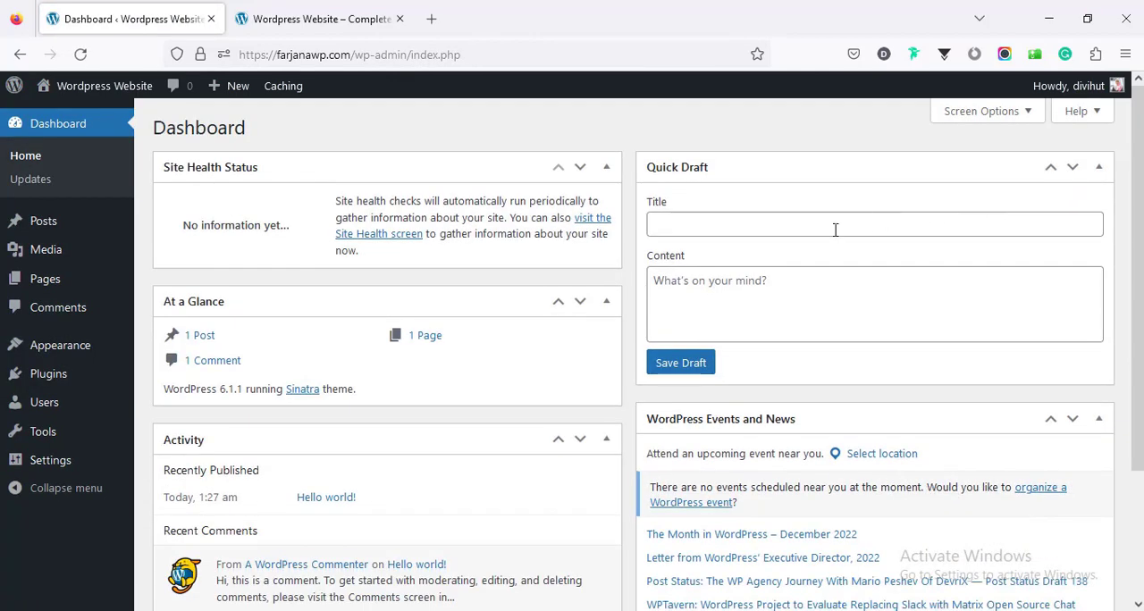
# Step: Collapse the At a Glance, Site Health Status, Quick Draft, Activity, and WordPress Events and News widgets
pyautogui.click(606, 303)
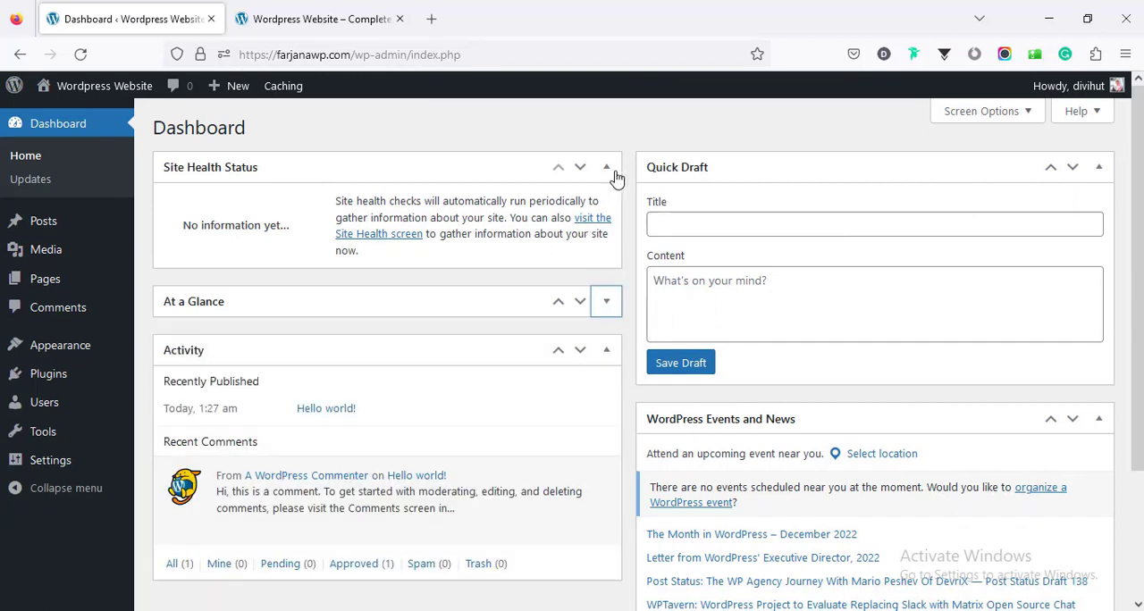
pyautogui.click(607, 168)
pyautogui.click(1099, 168)
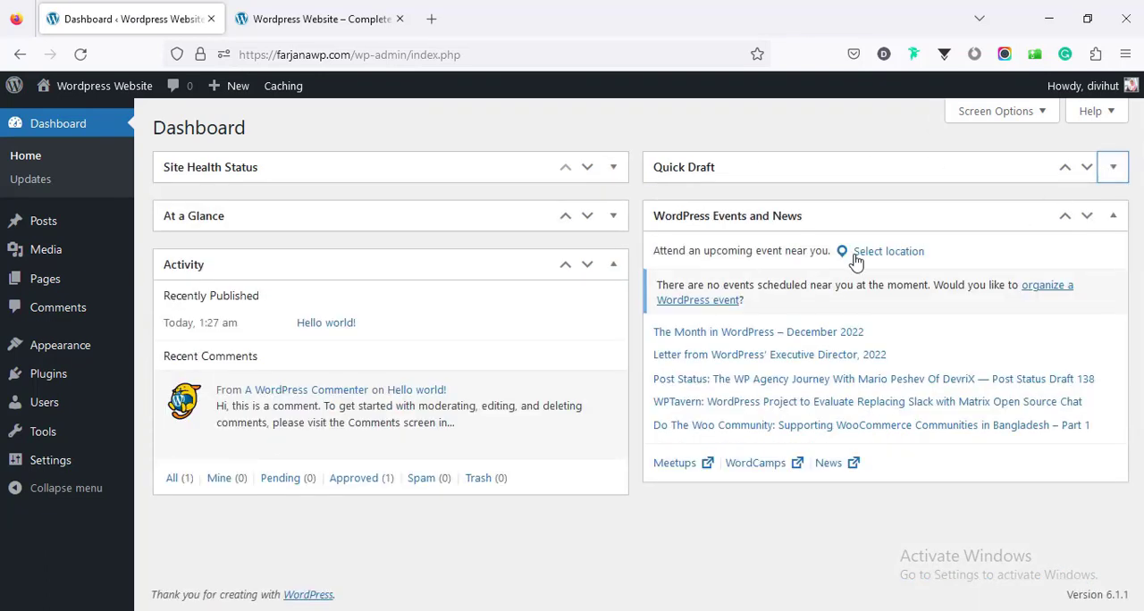
pyautogui.click(614, 265)
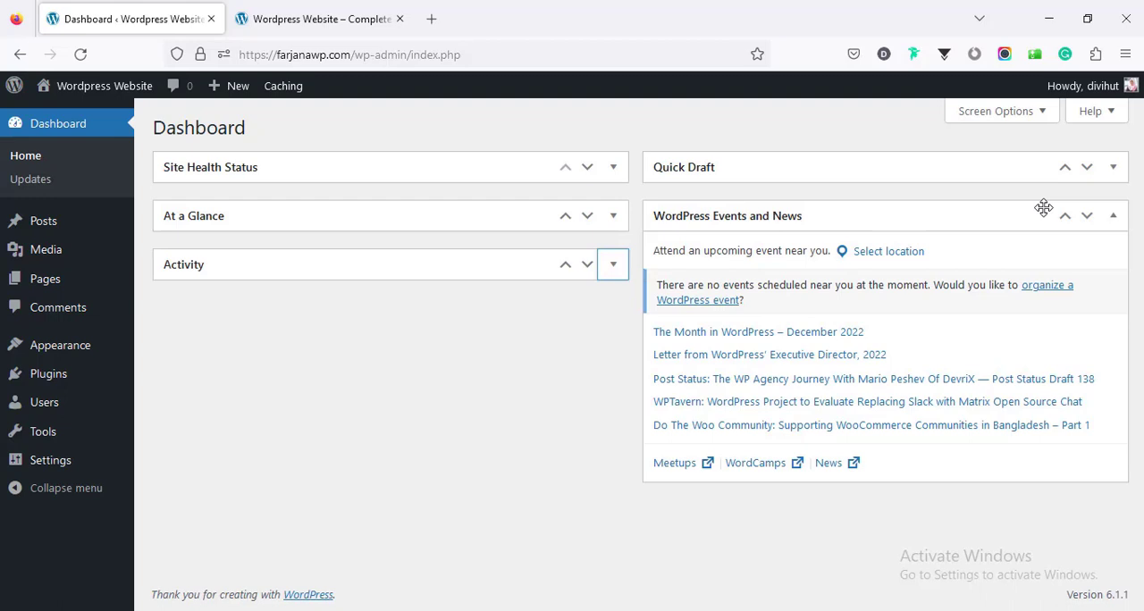
pyautogui.click(1114, 218)
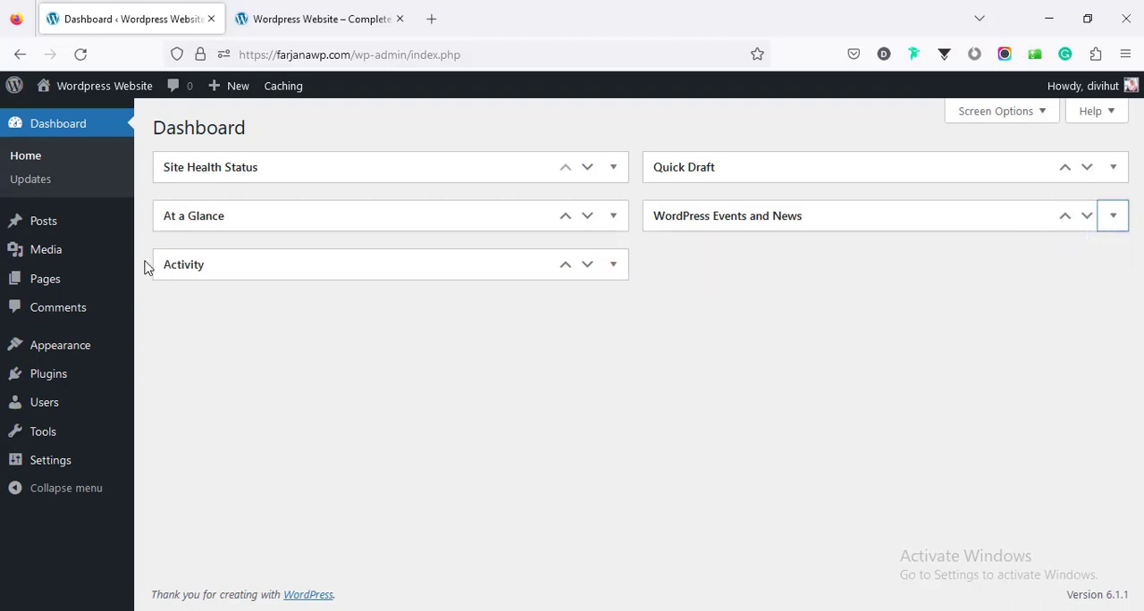
# Step: Move the "Hello world!" post to the trash and empty the posts trash permanently
pyautogui.click(103, 232)
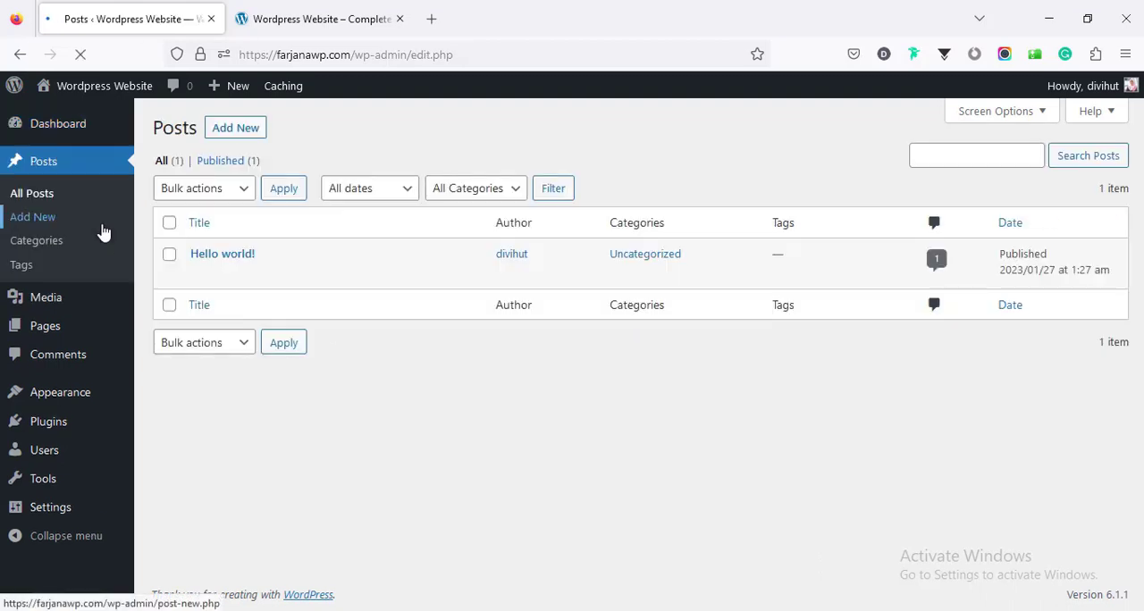
pyautogui.moveTo(256, 272)
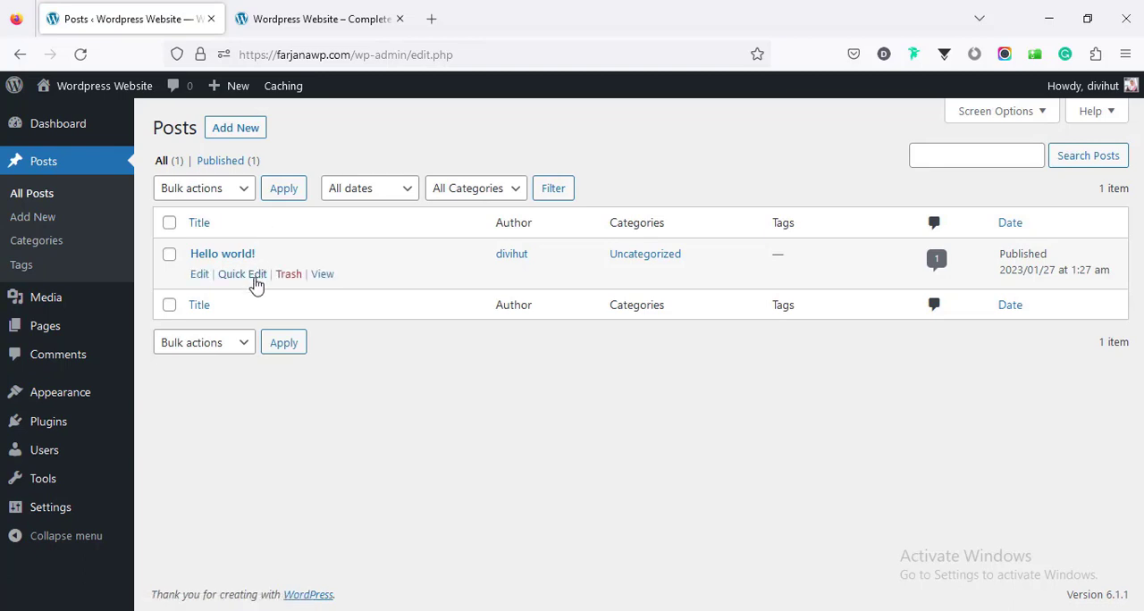
pyautogui.click(288, 275)
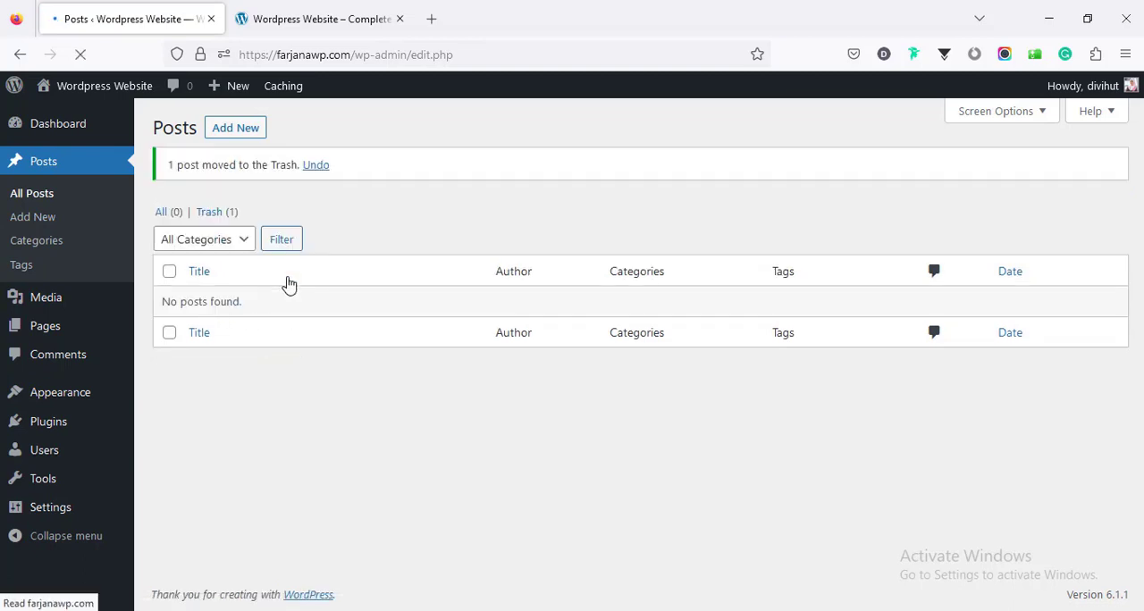
pyautogui.click(223, 212)
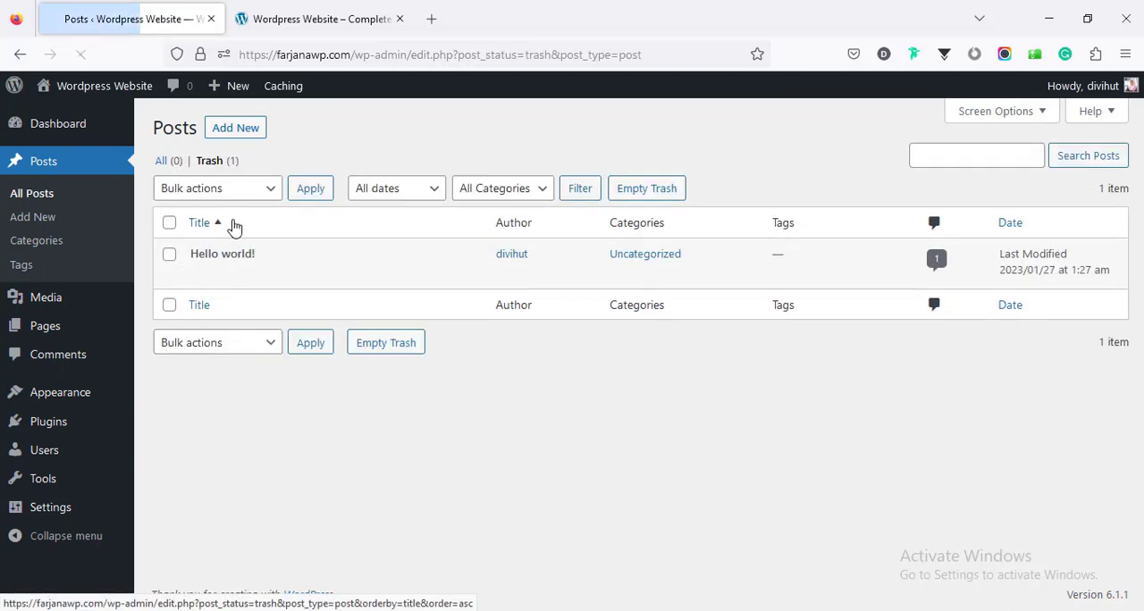
pyautogui.click(638, 192)
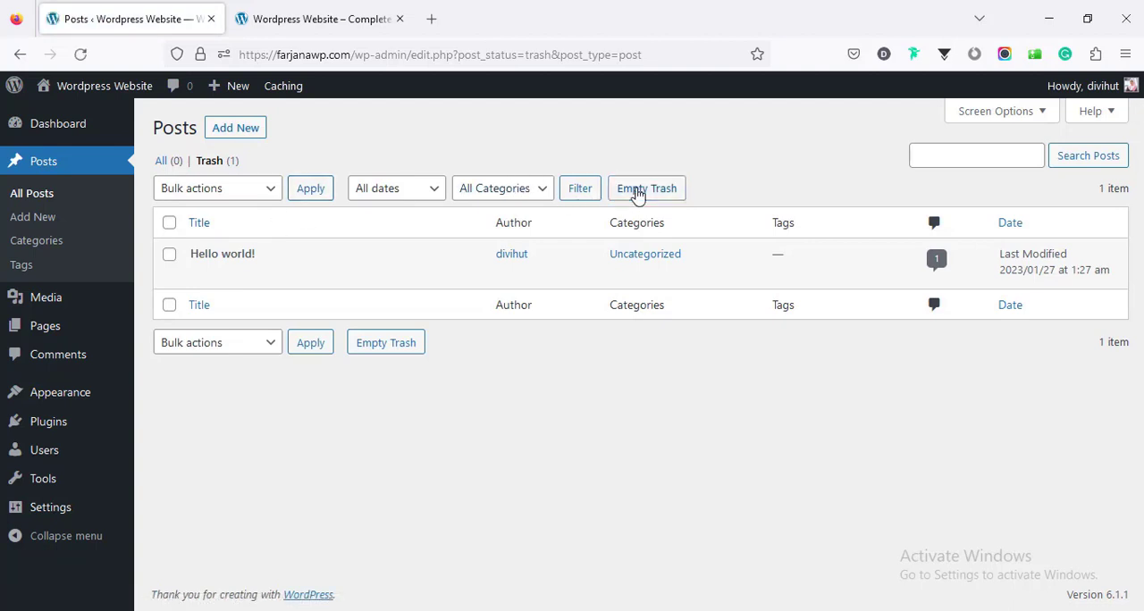
# Step: Move the Privacy Policy and Sample Page pages to the trash in bulk and empty the pages trash permanently
pyautogui.click(95, 330)
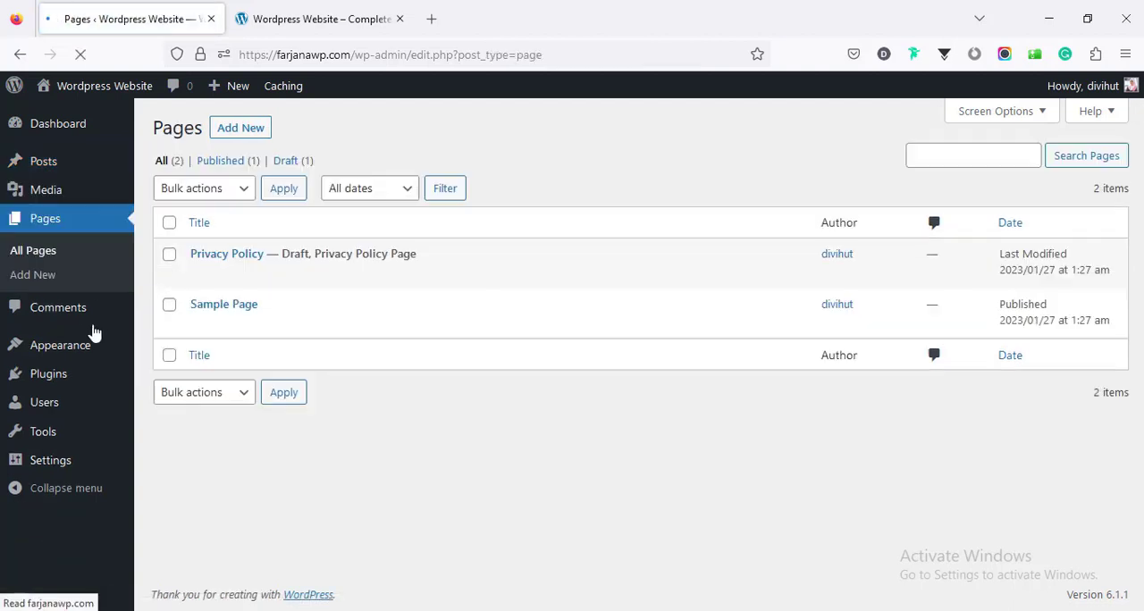
pyautogui.click(170, 224)
pyautogui.click(199, 188)
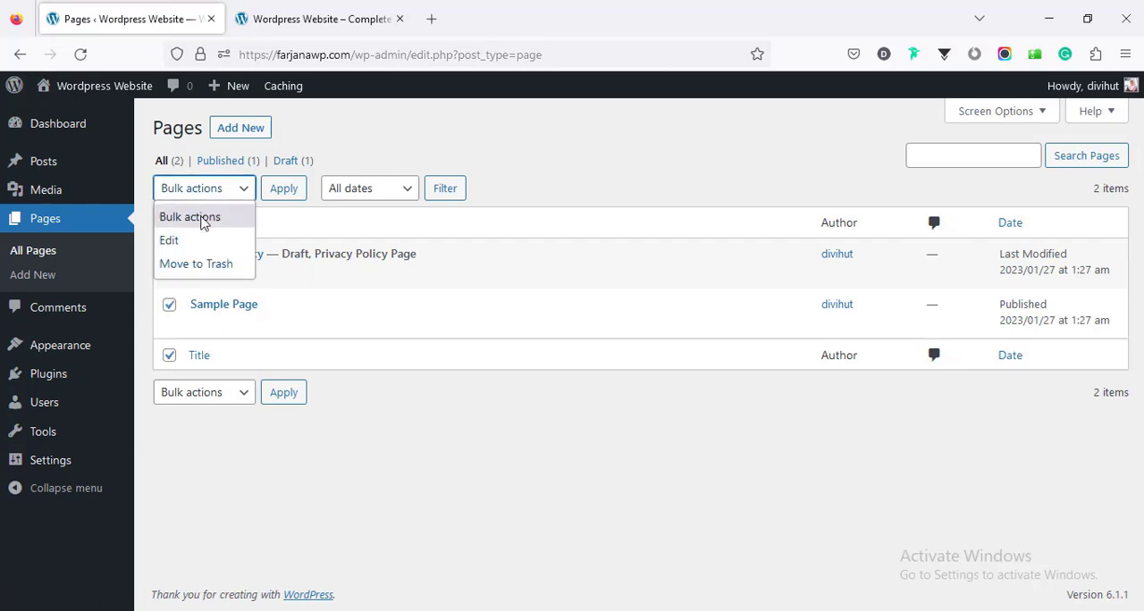
pyautogui.click(209, 265)
pyautogui.click(279, 191)
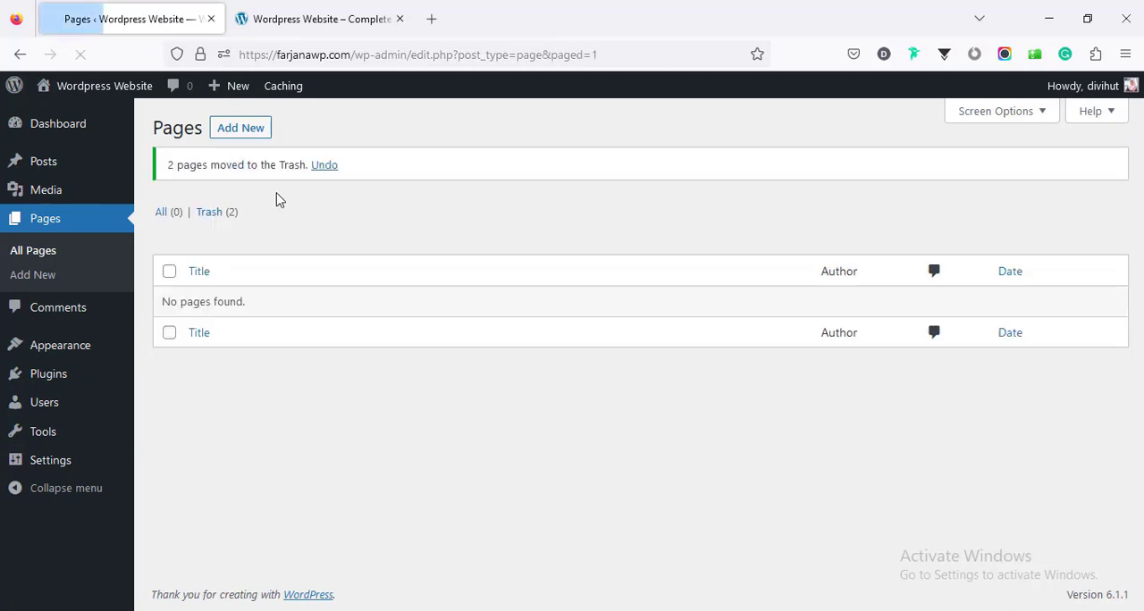
pyautogui.click(228, 218)
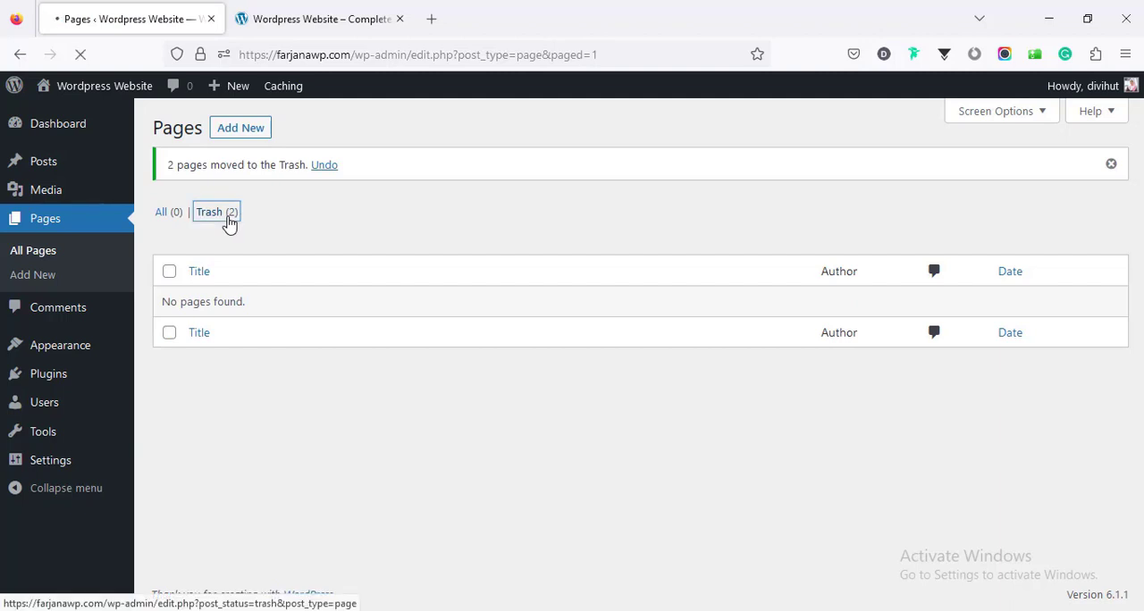
pyautogui.click(526, 190)
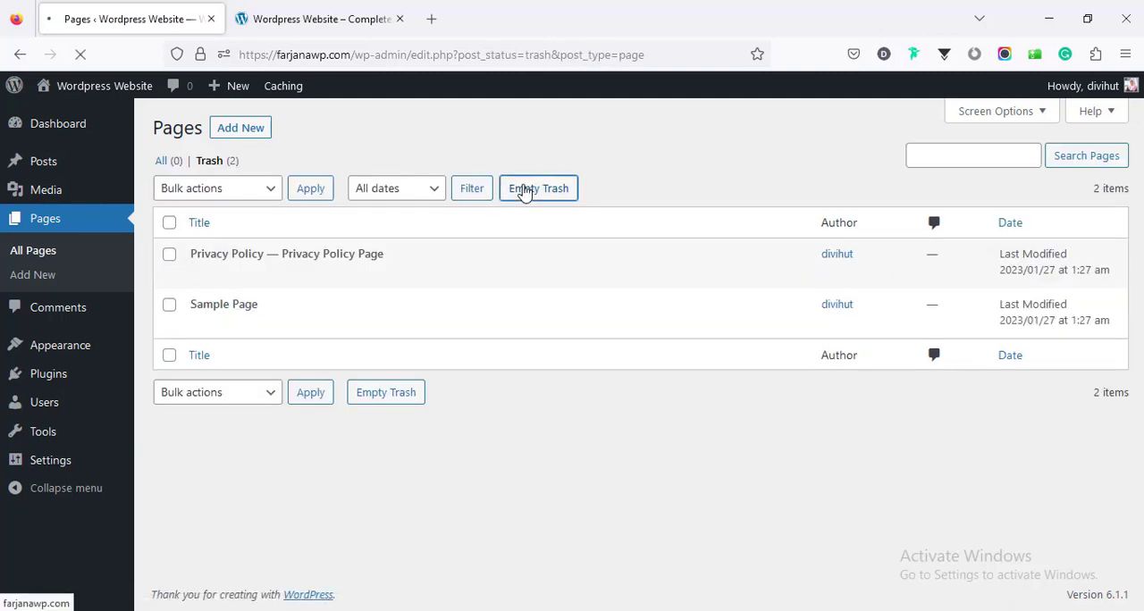
# Step: Discourage search engines from indexing the site in the Reading settings and save the changes
pyautogui.click(90, 462)
pyautogui.scroll(-10, 228, 465)
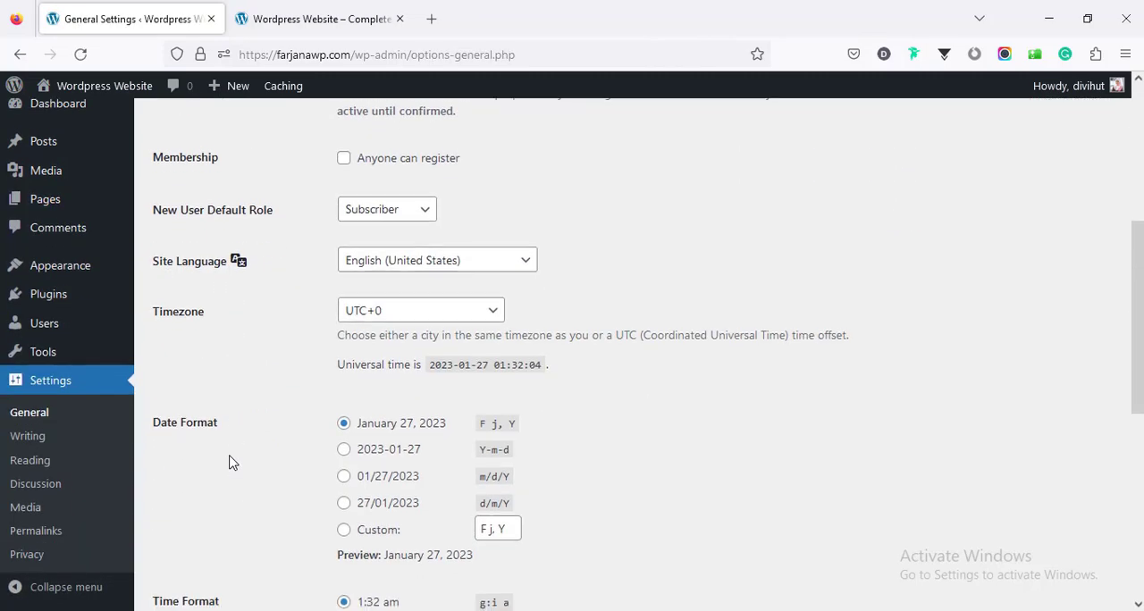
pyautogui.scroll(-1, 228, 460)
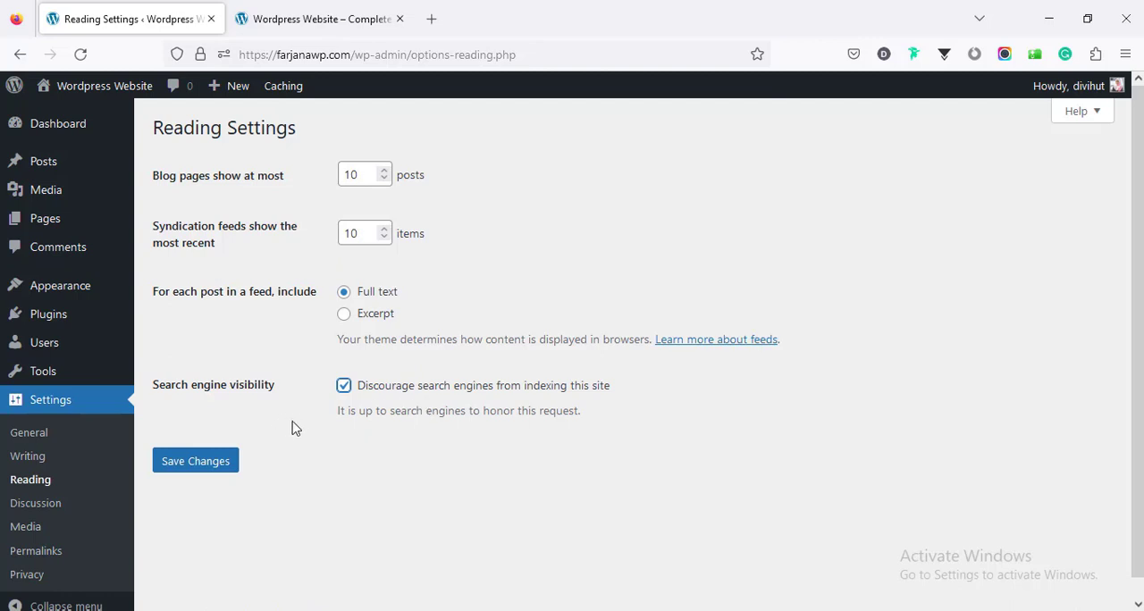
pyautogui.click(218, 469)
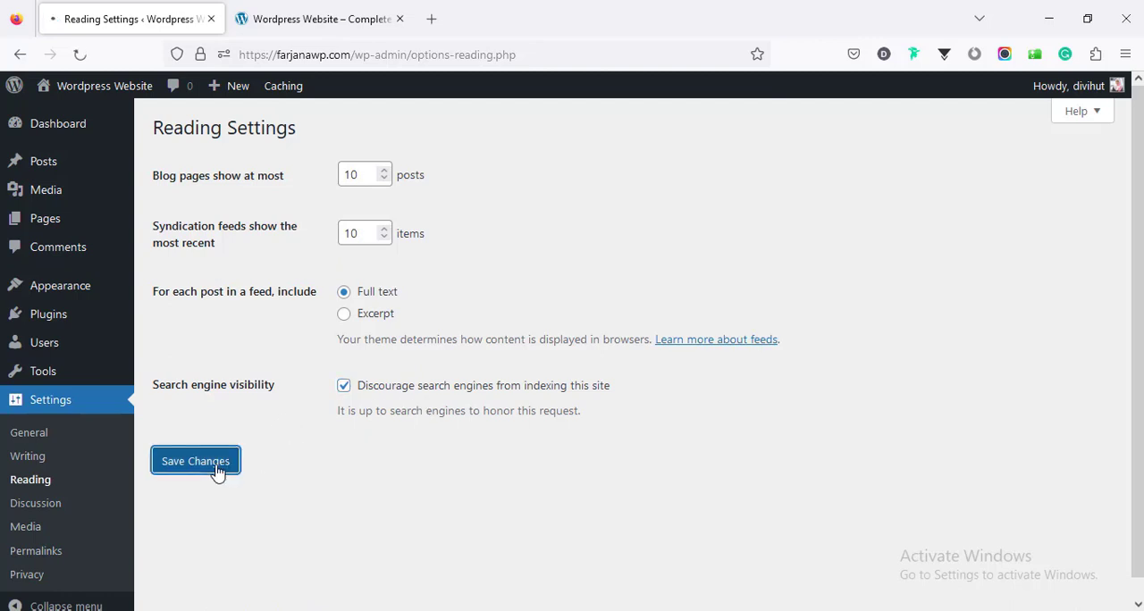
# Step: Review the permalink structure options in the Permalink settings, checking which structure is selected
pyautogui.click(52, 558)
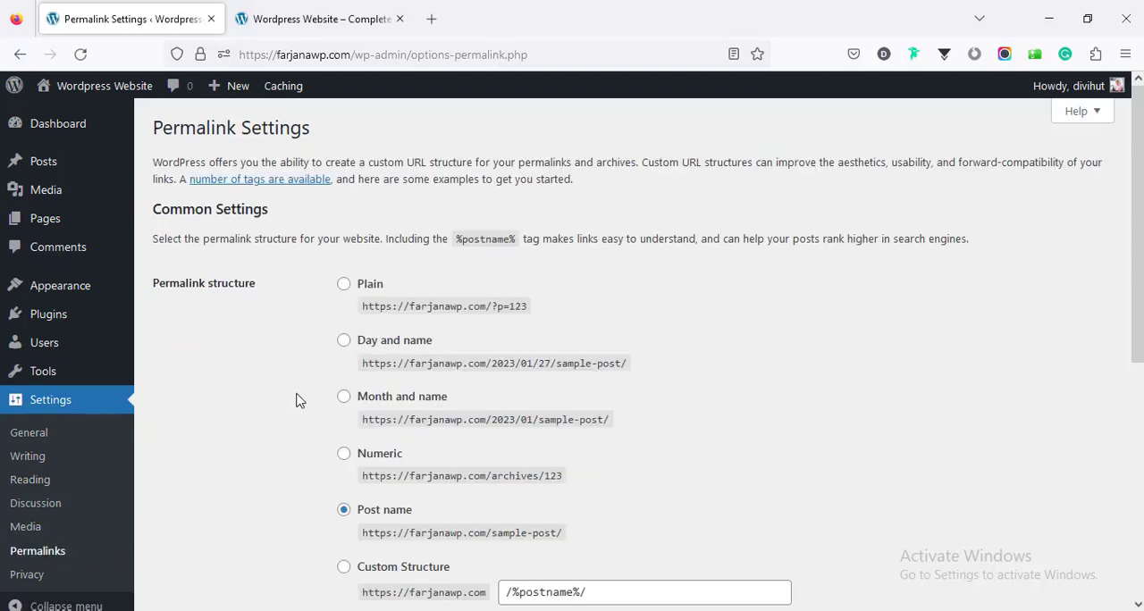
pyautogui.scroll(-3, 295, 398)
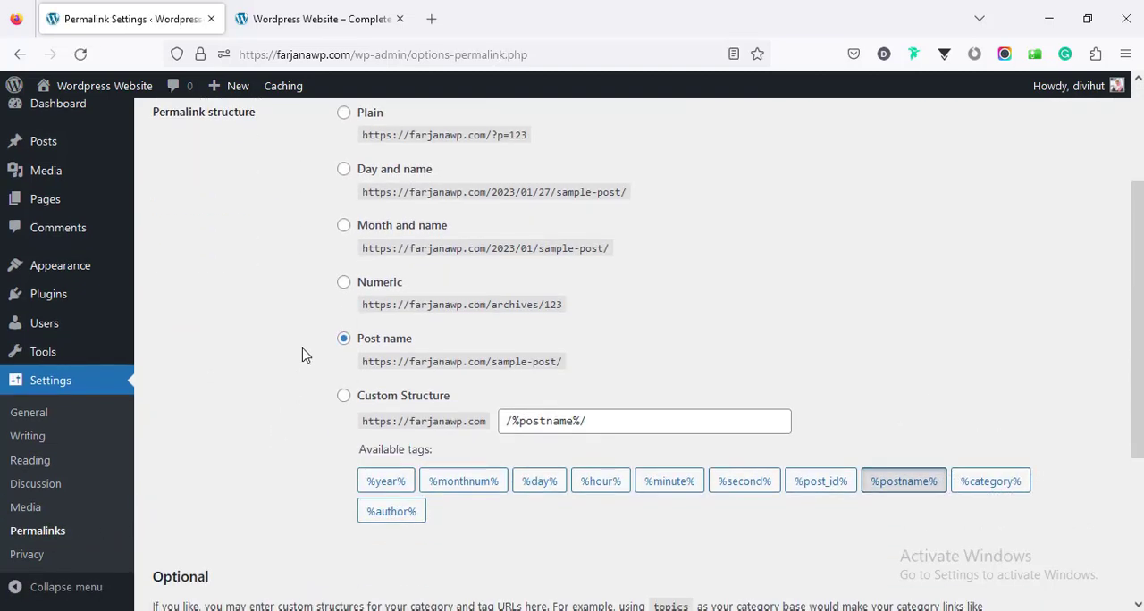
pyautogui.scroll(3, 303, 361)
pyautogui.scroll(-3, 304, 362)
pyautogui.scroll(3, 1076, 558)
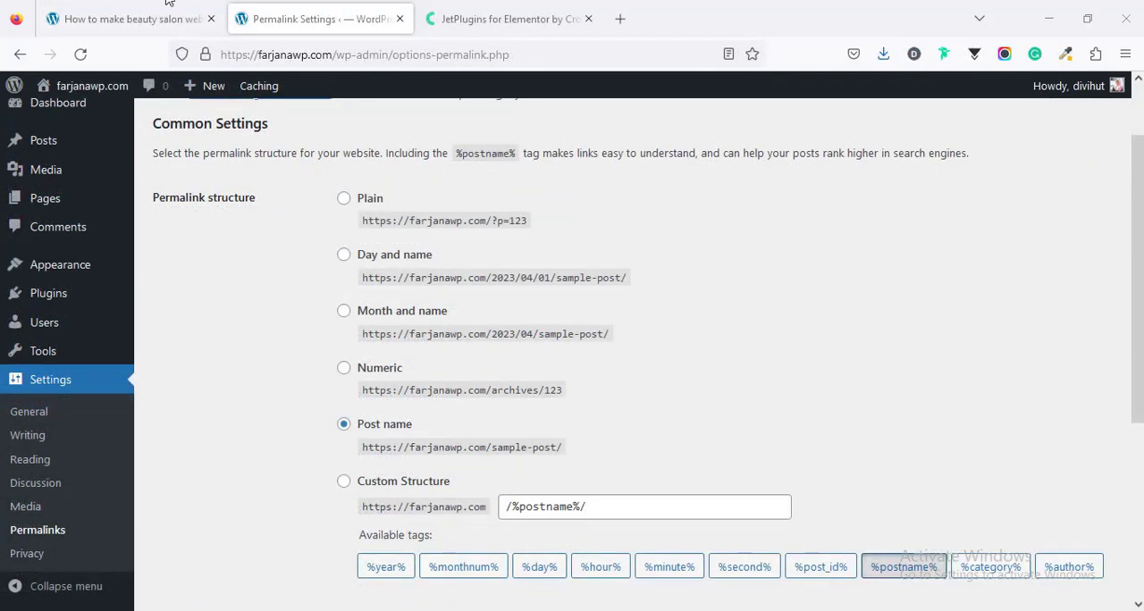
# Step: Check the necessary plugins in the beauty salon article, and search the WordPress plugin directory for "elementor"
pyautogui.click(156, 18)
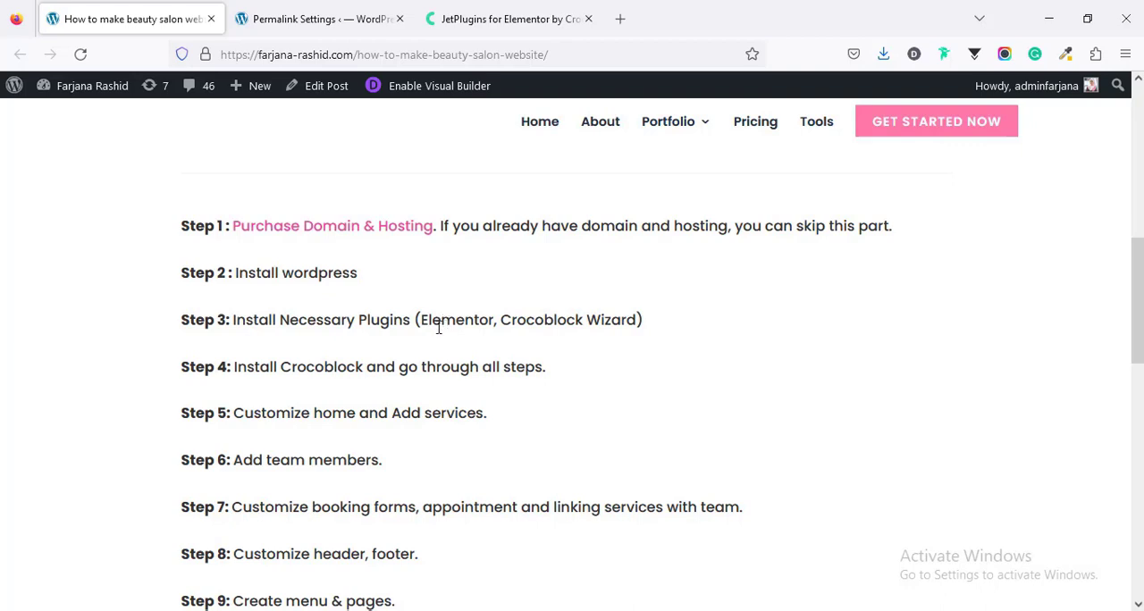
pyautogui.click(307, 9)
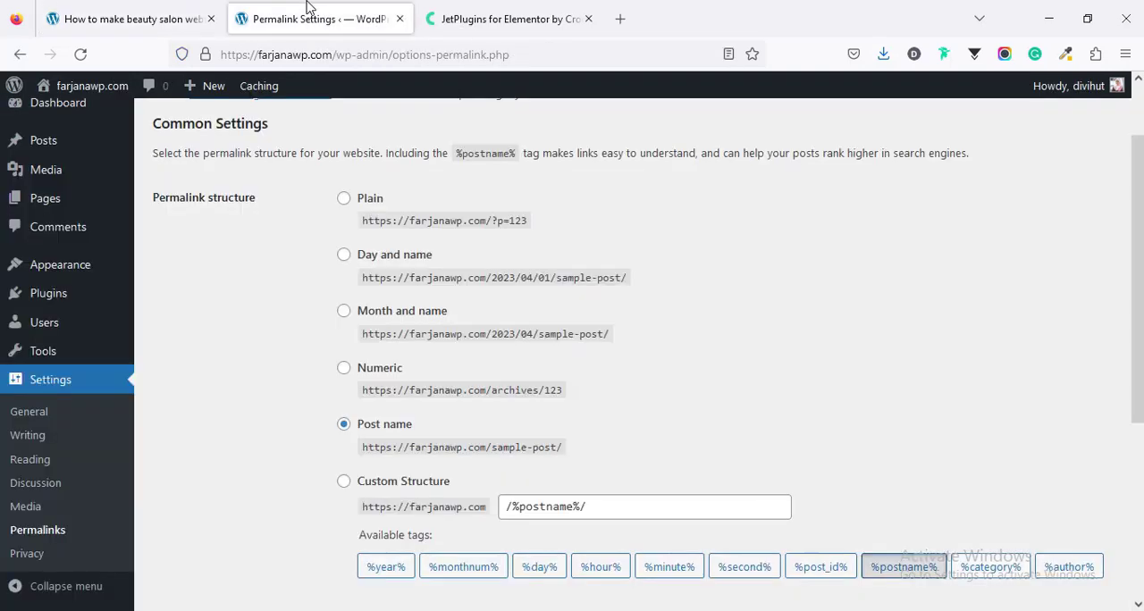
pyautogui.moveTo(104, 299)
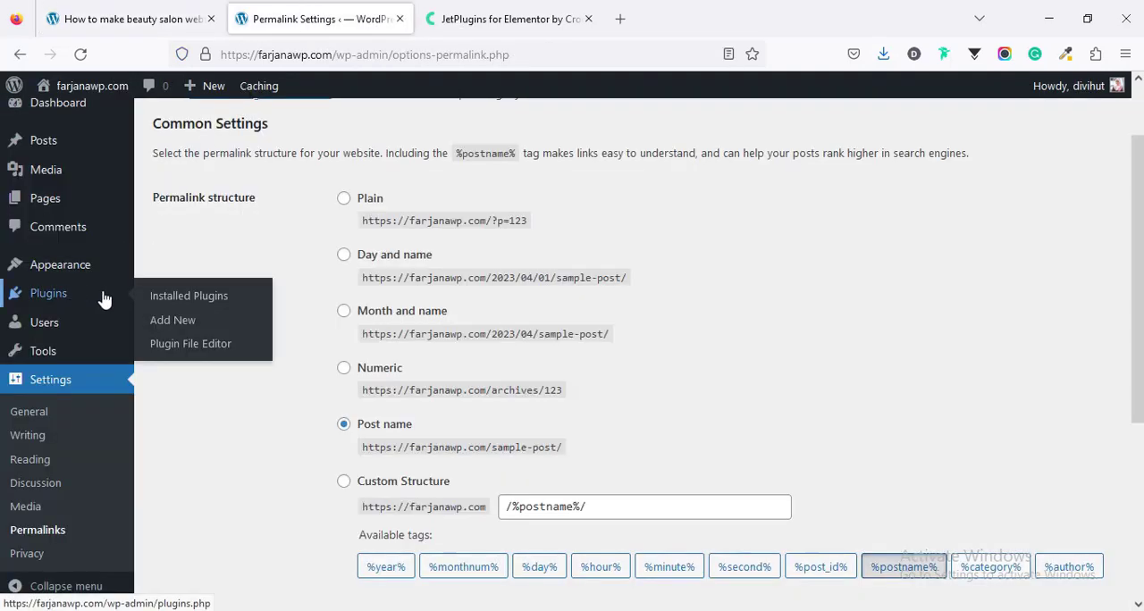
pyautogui.click(163, 320)
pyautogui.click(993, 176)
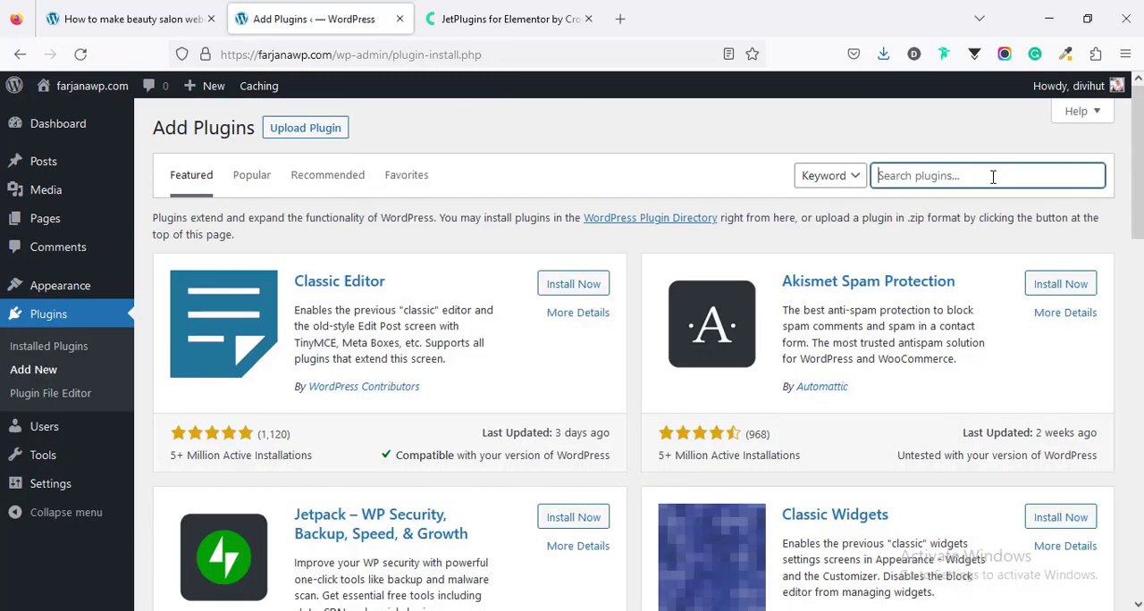
pyautogui.write('ele')
pyautogui.click(899, 197)
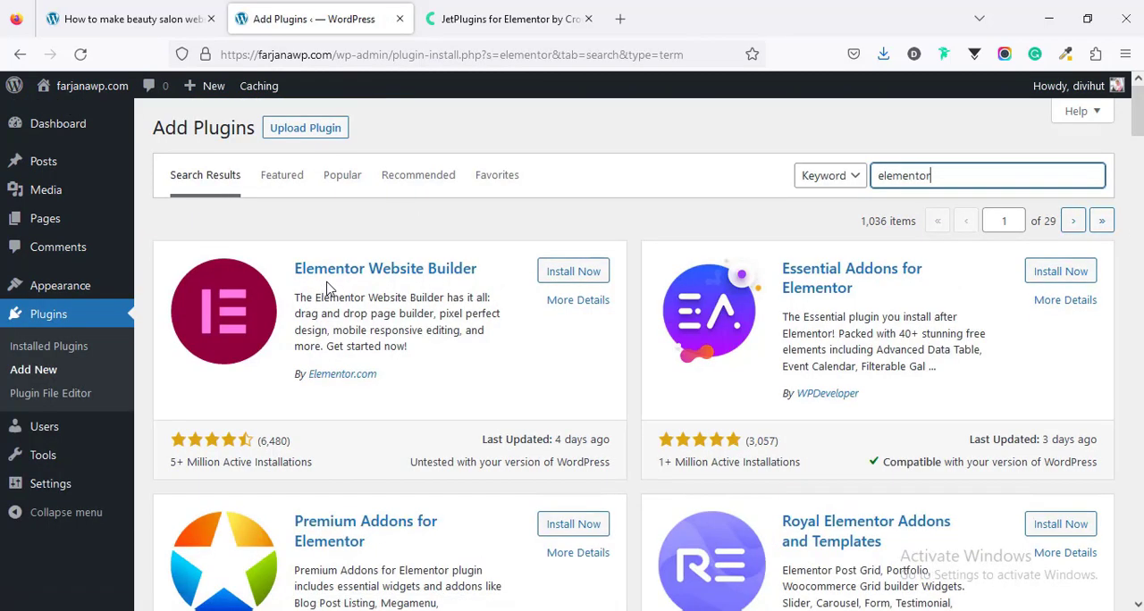
# Step: Install and activate the Elementor Website Builder plugin, and close its account setup wizard
pyautogui.click(565, 272)
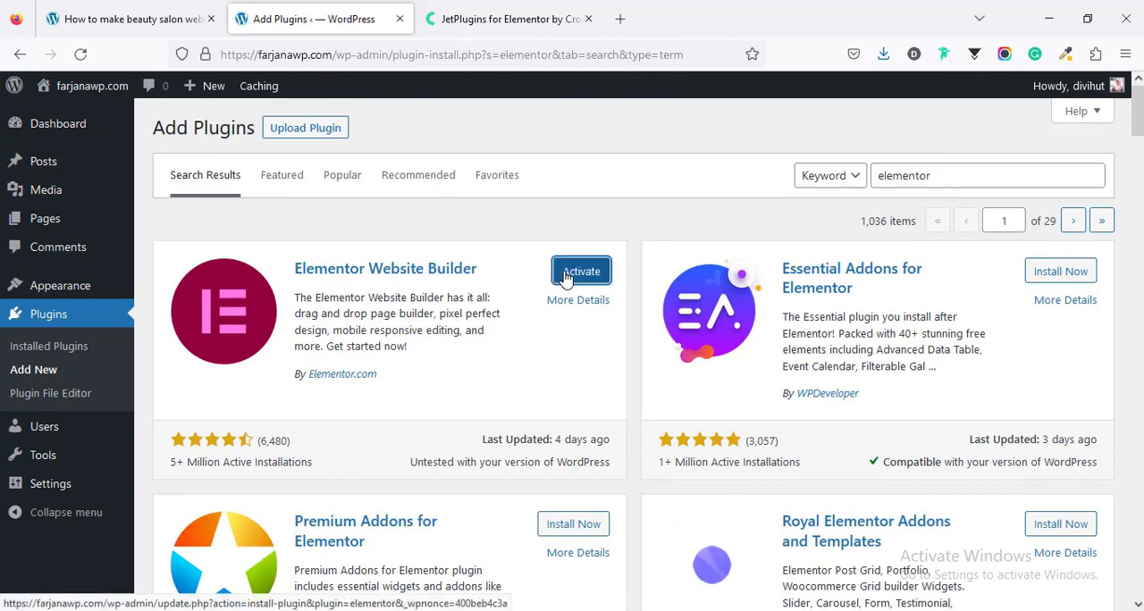
pyautogui.click(565, 278)
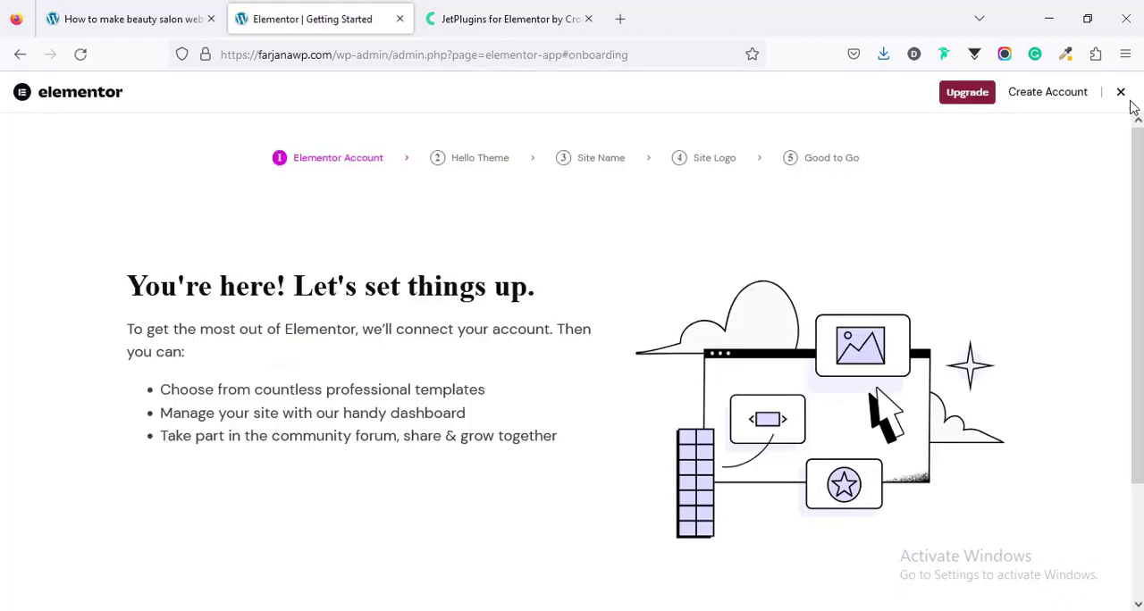
pyautogui.click(1118, 95)
# Step: Recheck the article's plugin list, look through the Crocoblock site's plugins, and open the JetEngine page in a new tab
pyautogui.click(51, 11)
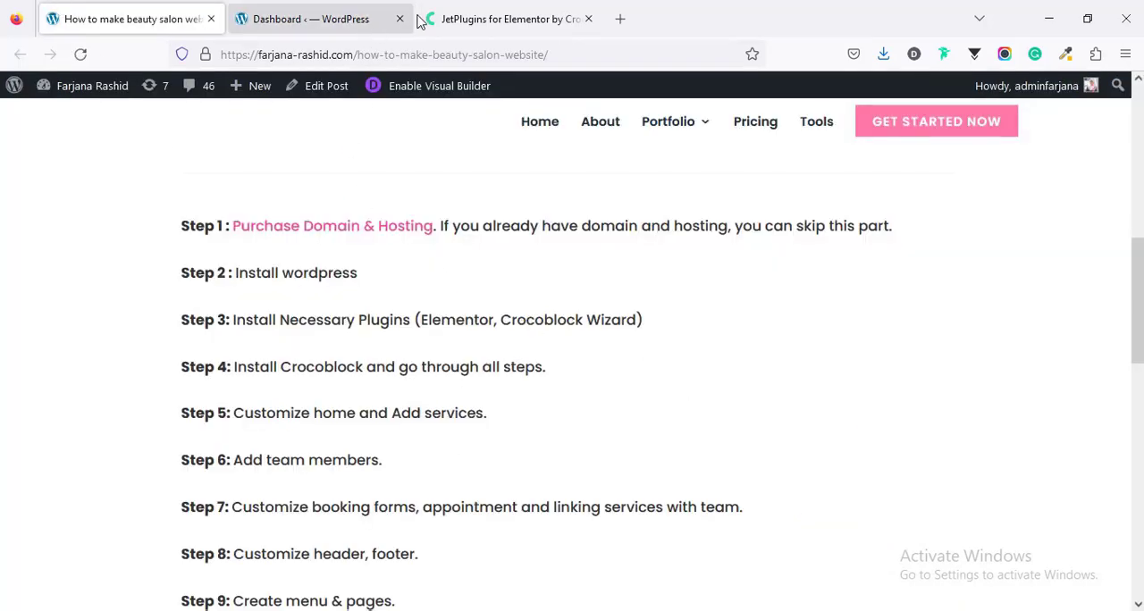
pyautogui.click(475, 13)
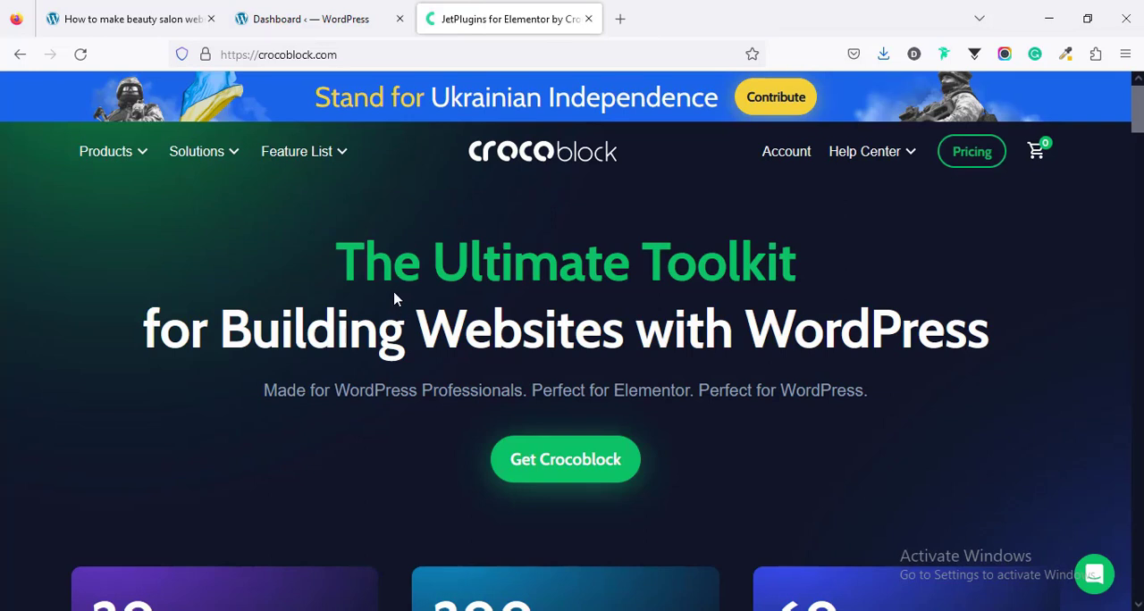
pyautogui.moveTo(117, 168)
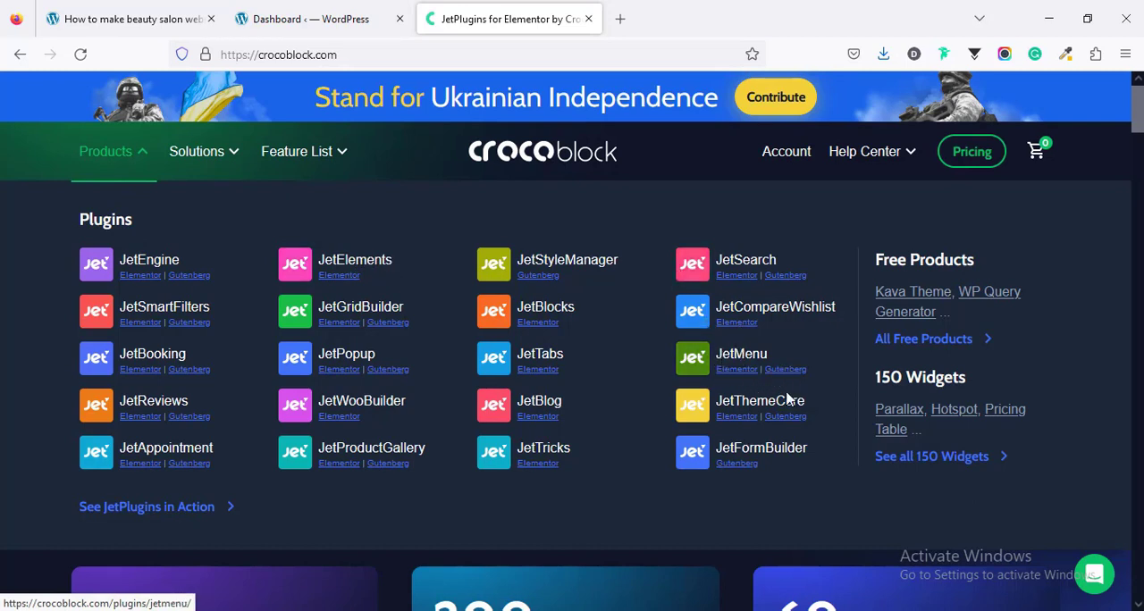
pyautogui.middleClick(145, 268)
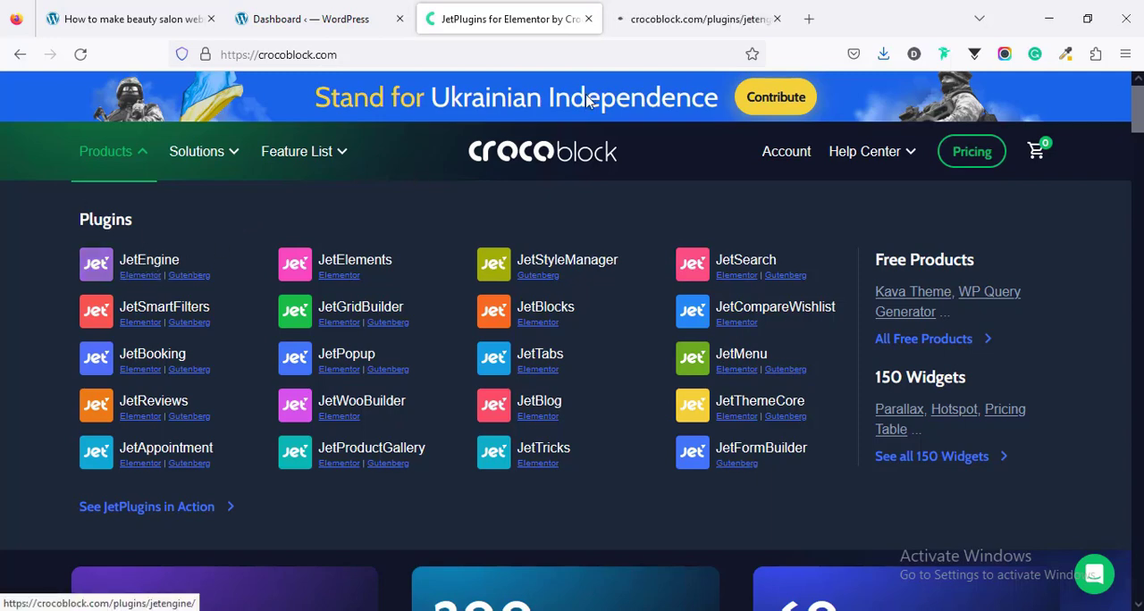
pyautogui.click(679, 16)
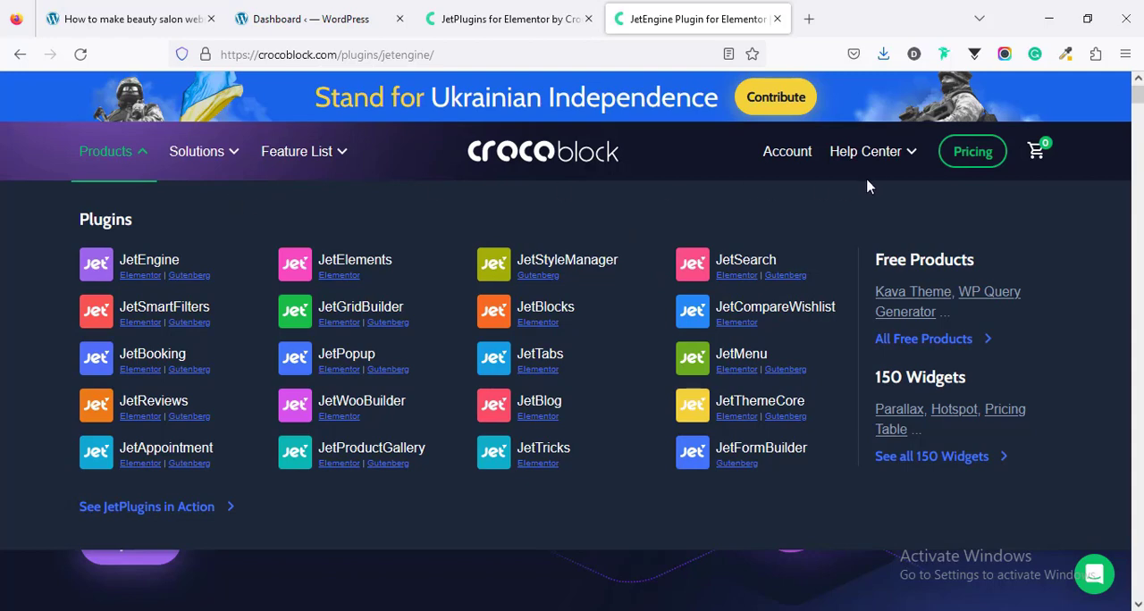
# Step: Open Crocoblock's pricing page and compare the prices, activation limits and included JetPlugins of the subscription plans
pyautogui.moveTo(872, 154)
pyautogui.click(968, 157)
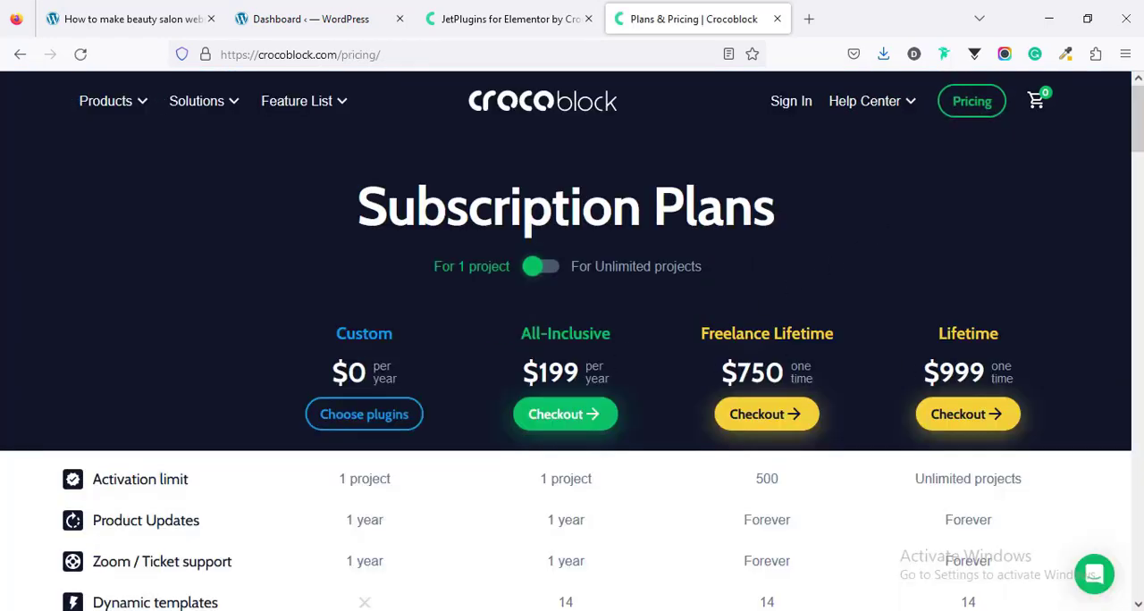
pyautogui.scroll(-10, 572, 357)
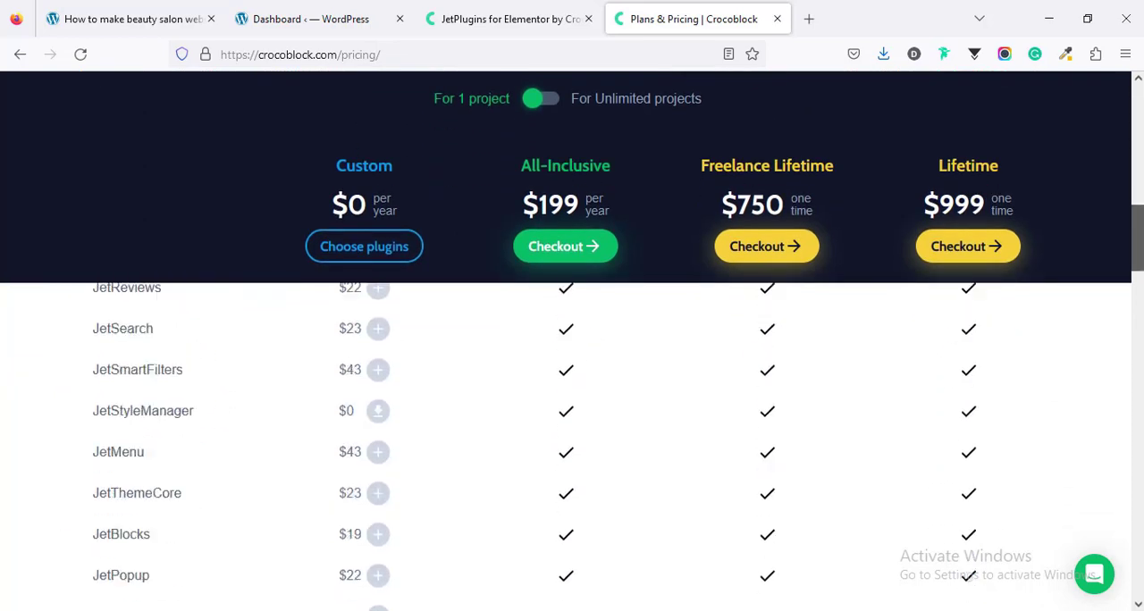
pyautogui.scroll(-5, 572, 429)
pyautogui.scroll(15, 572, 429)
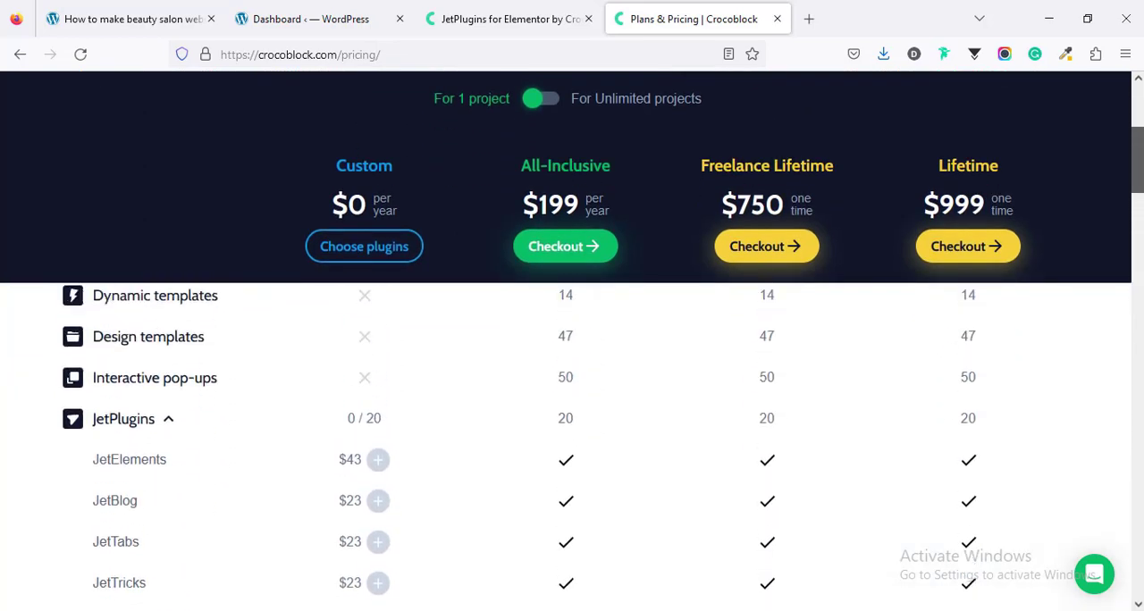
pyautogui.scroll(3, 388, 332)
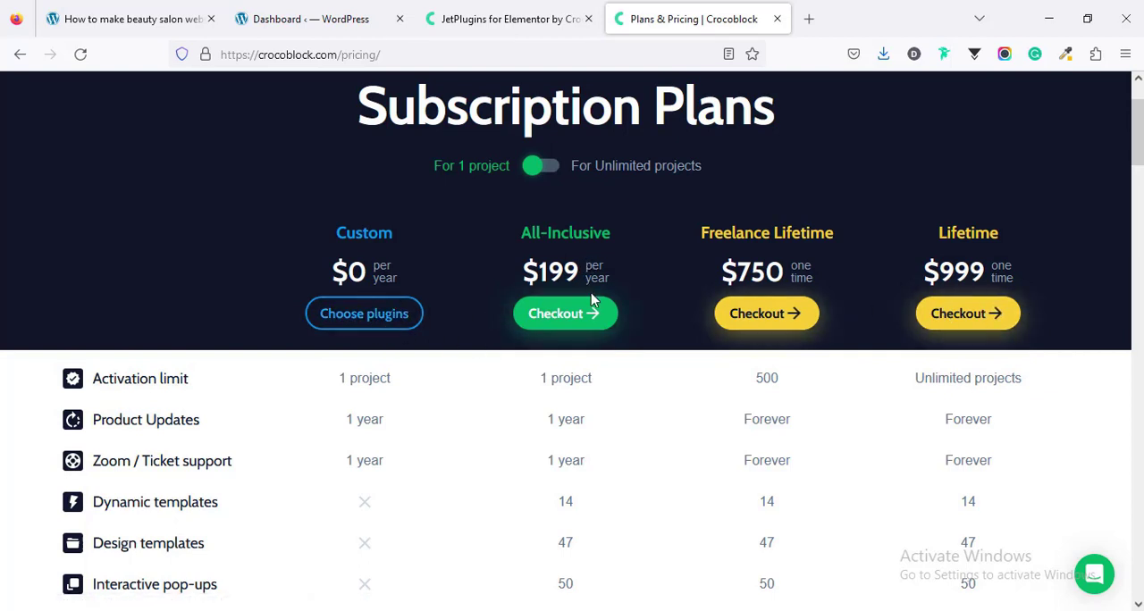
pyautogui.scroll(-1, 576, 322)
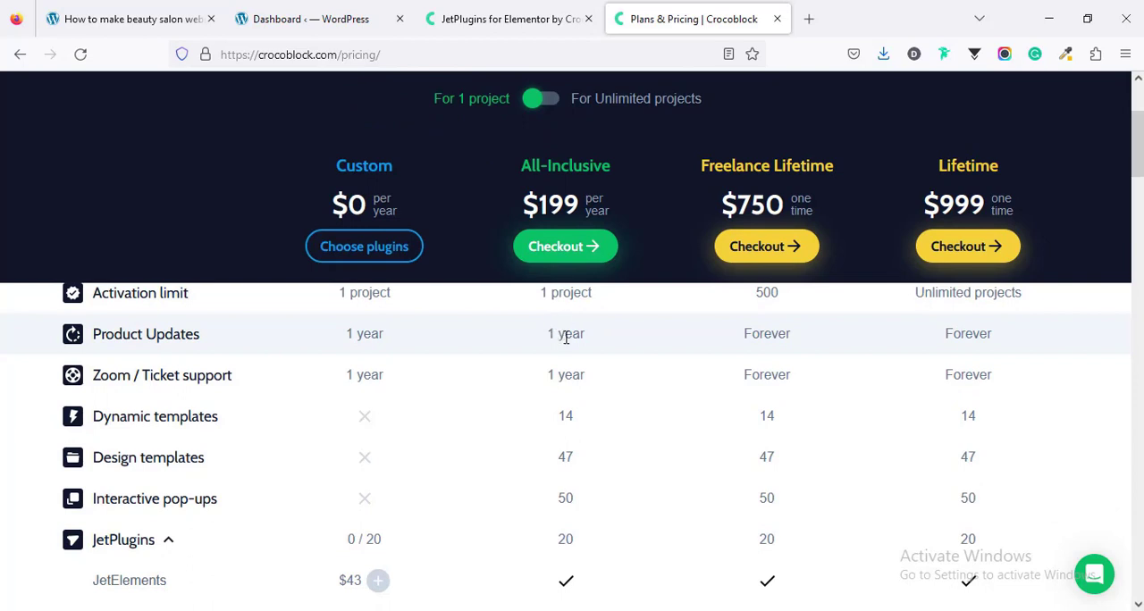
pyautogui.scroll(1, 554, 367)
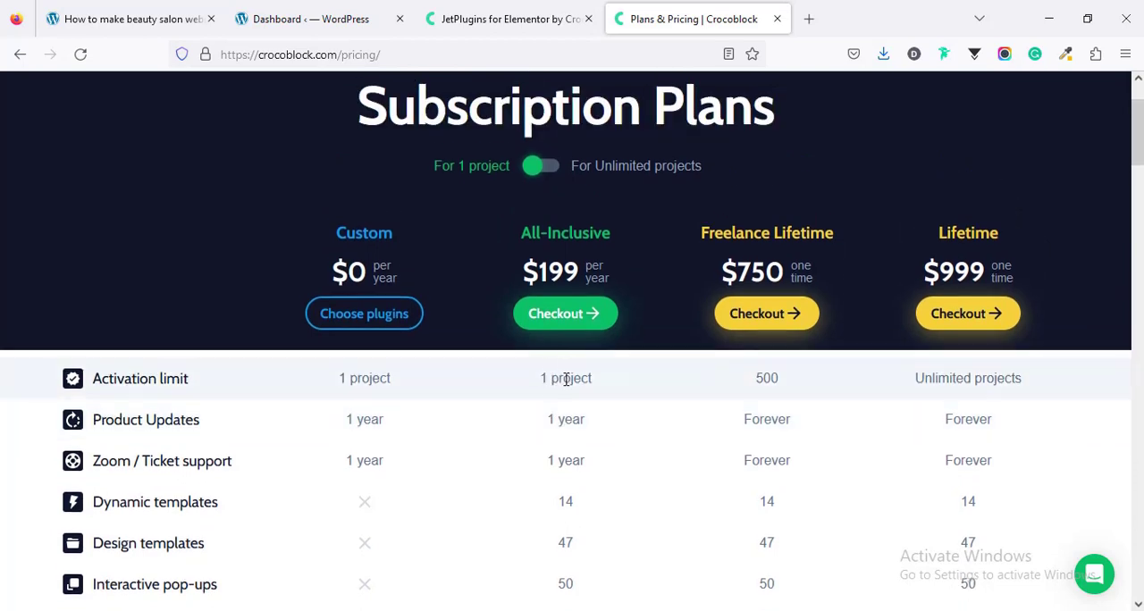
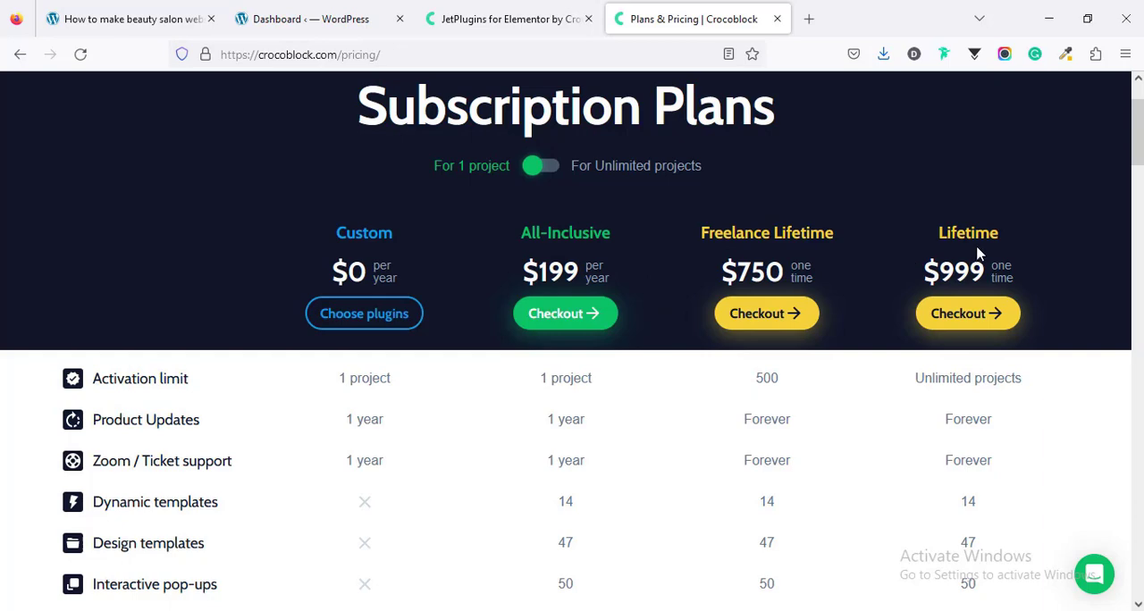
# Step: Open Crocoblock's complete collection of ready-made dynamic templates from its website solutions
pyautogui.scroll(1, 920, 259)
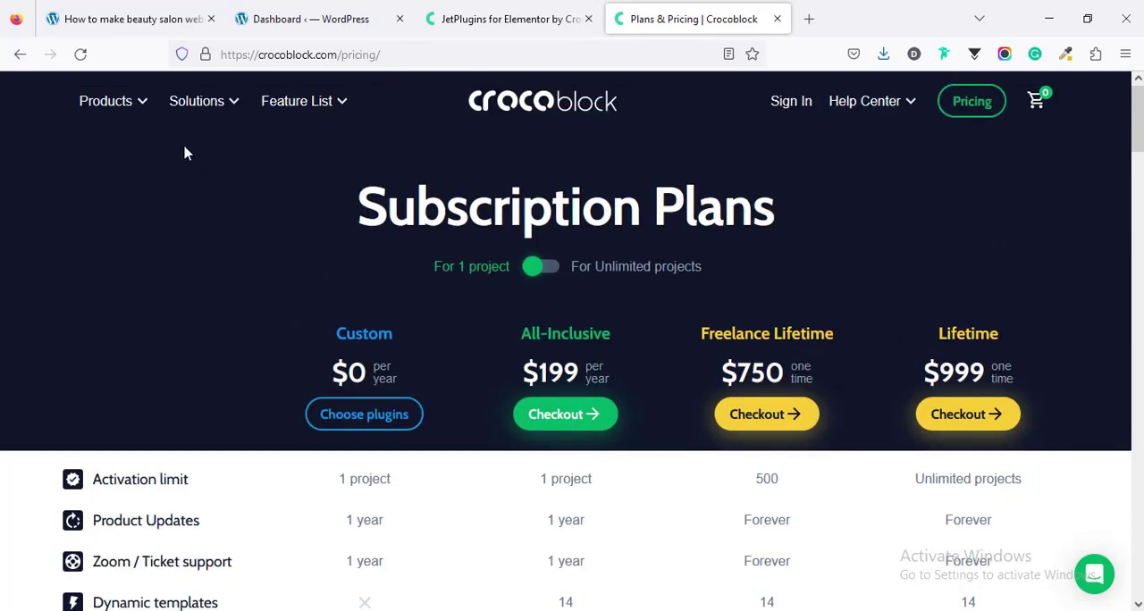
pyautogui.moveTo(208, 108)
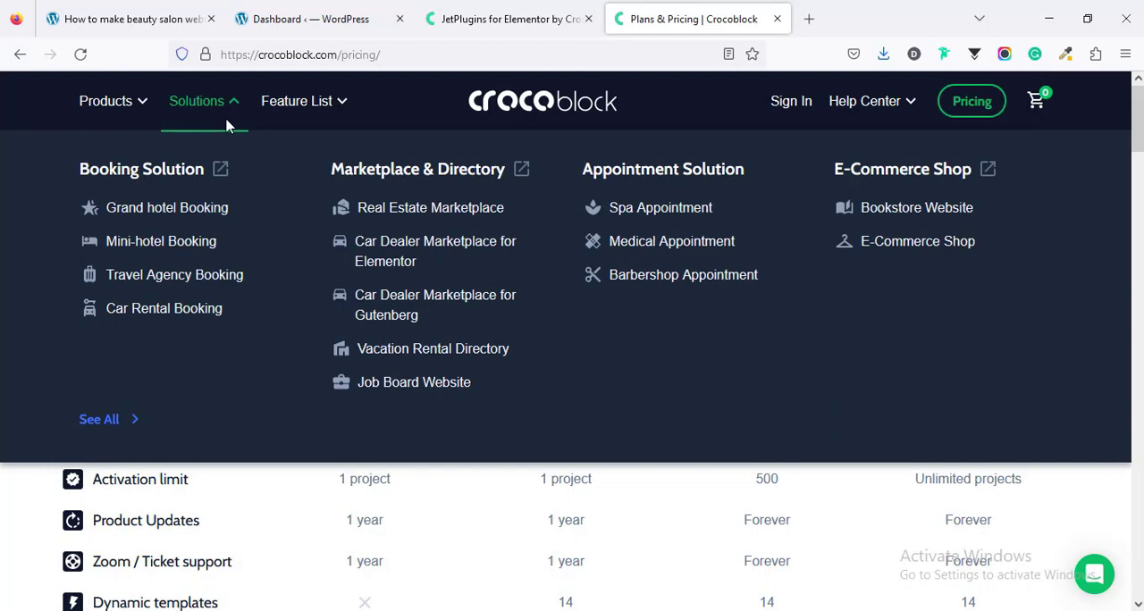
pyautogui.click(434, 210)
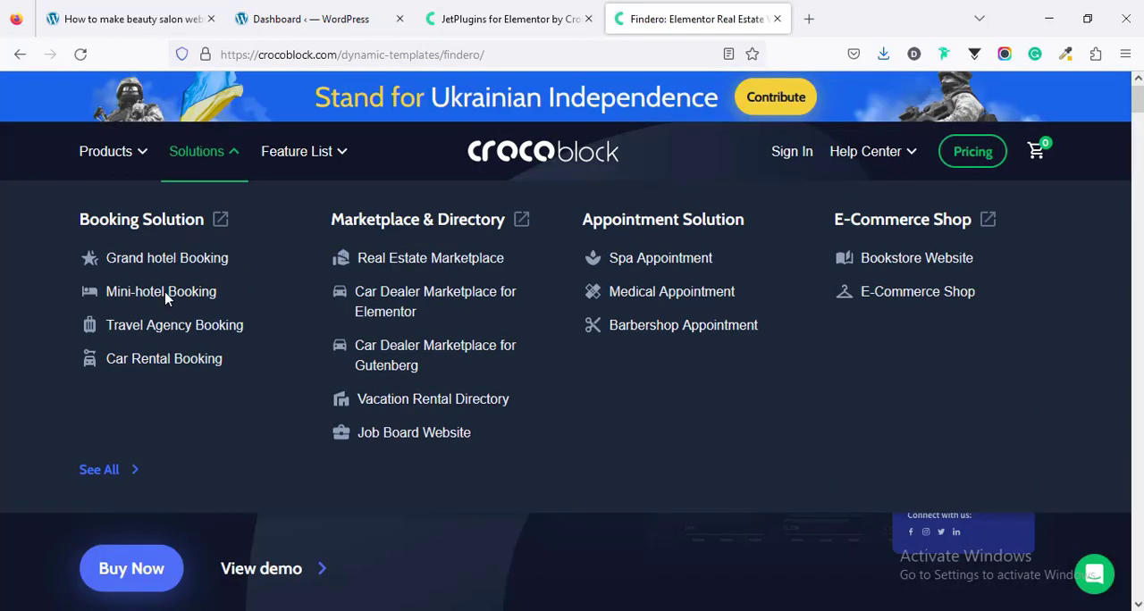
pyautogui.click(89, 474)
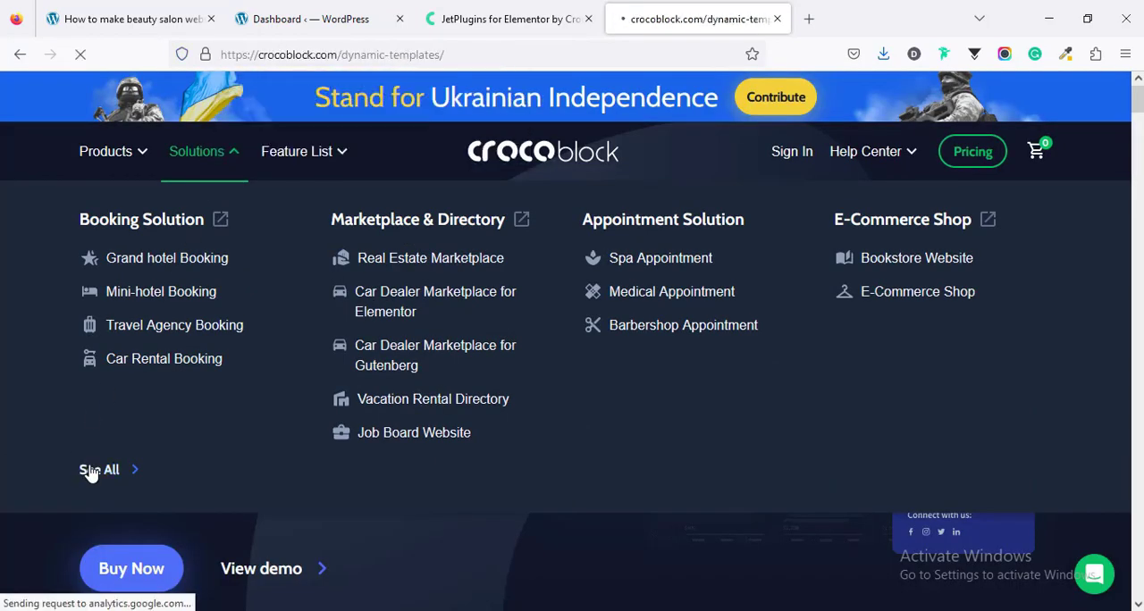
# Step: Look through the Dynamic Templates list from Labortime to Balirento, including the Once spa appointment template and its features
pyautogui.scroll(-1, 424, 278)
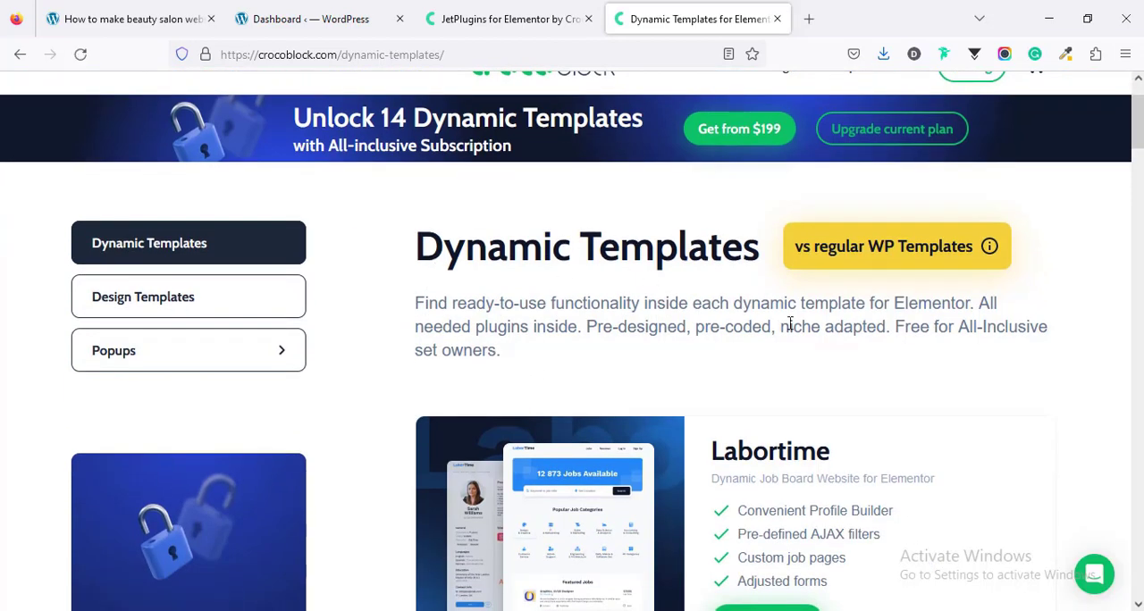
pyautogui.scroll(-1, 813, 360)
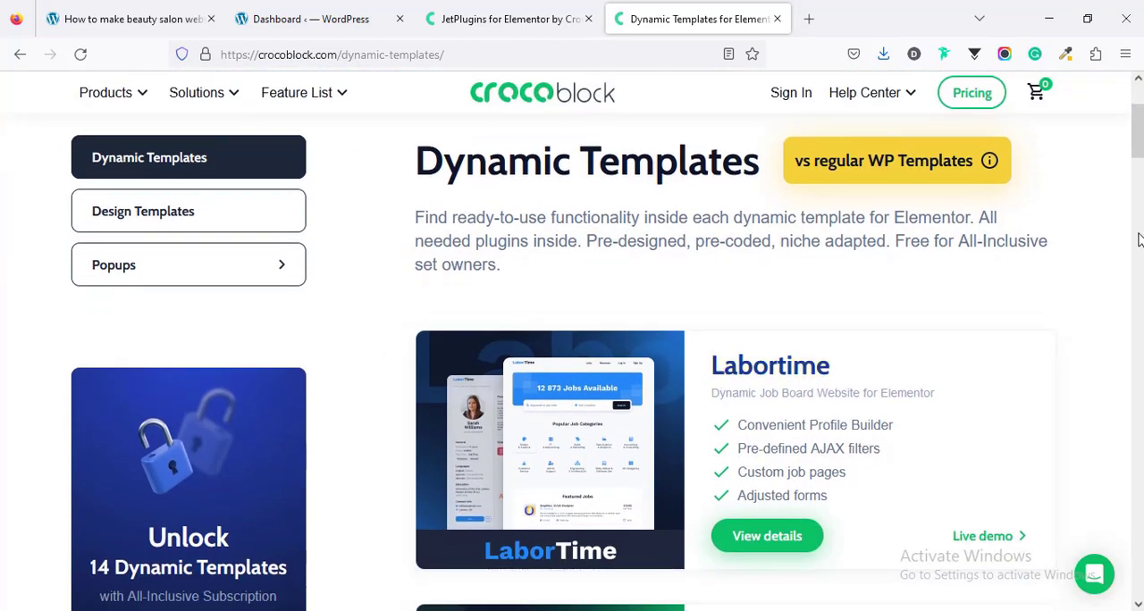
pyautogui.moveTo(1140, 148); pyautogui.dragTo(1140, 181)
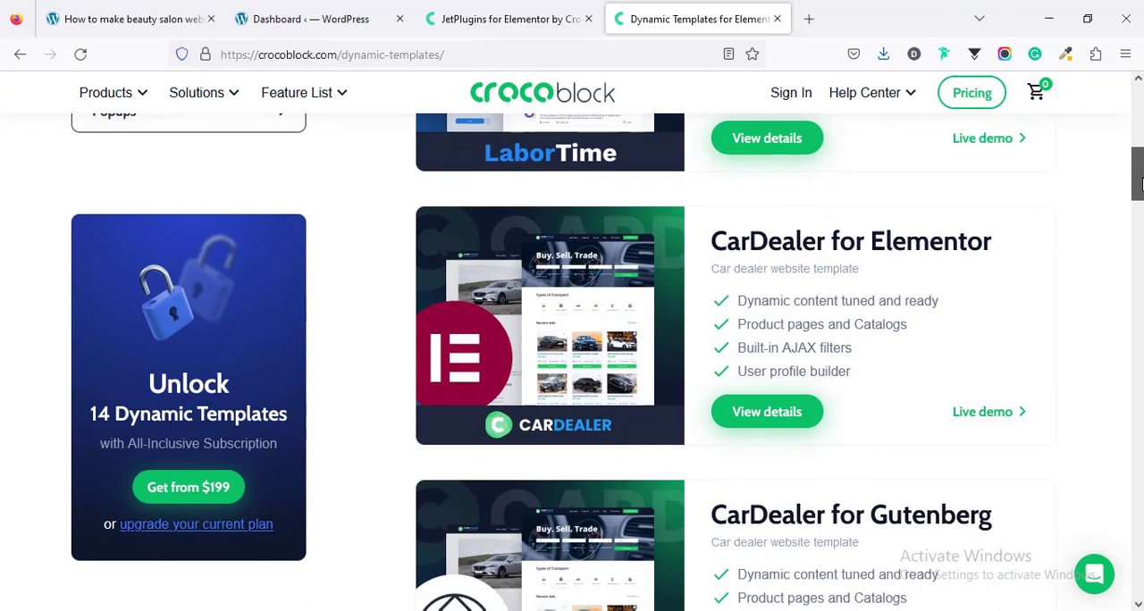
pyautogui.scroll(-3, 845, 377)
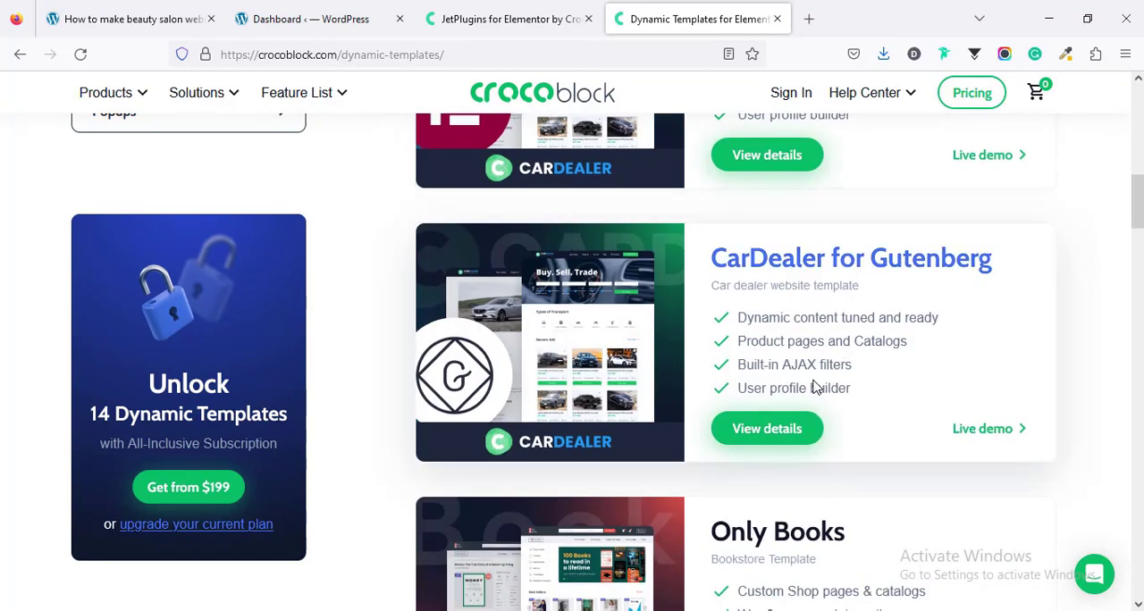
pyautogui.scroll(-2, 812, 385)
pyautogui.scroll(-2, 786, 387)
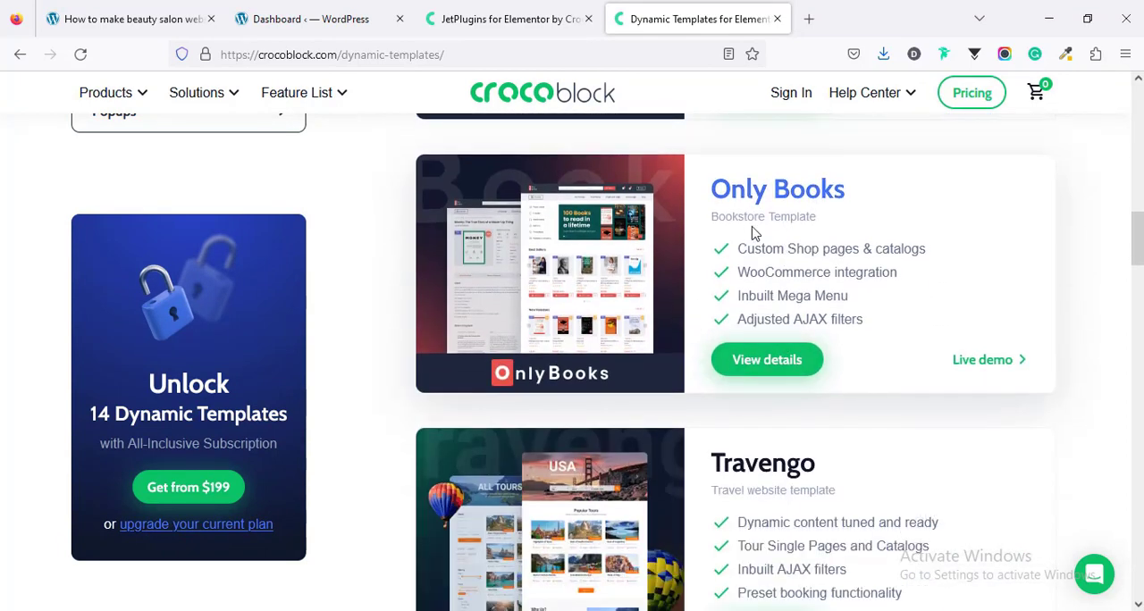
pyautogui.scroll(-3, 753, 229)
pyautogui.scroll(-2, 792, 288)
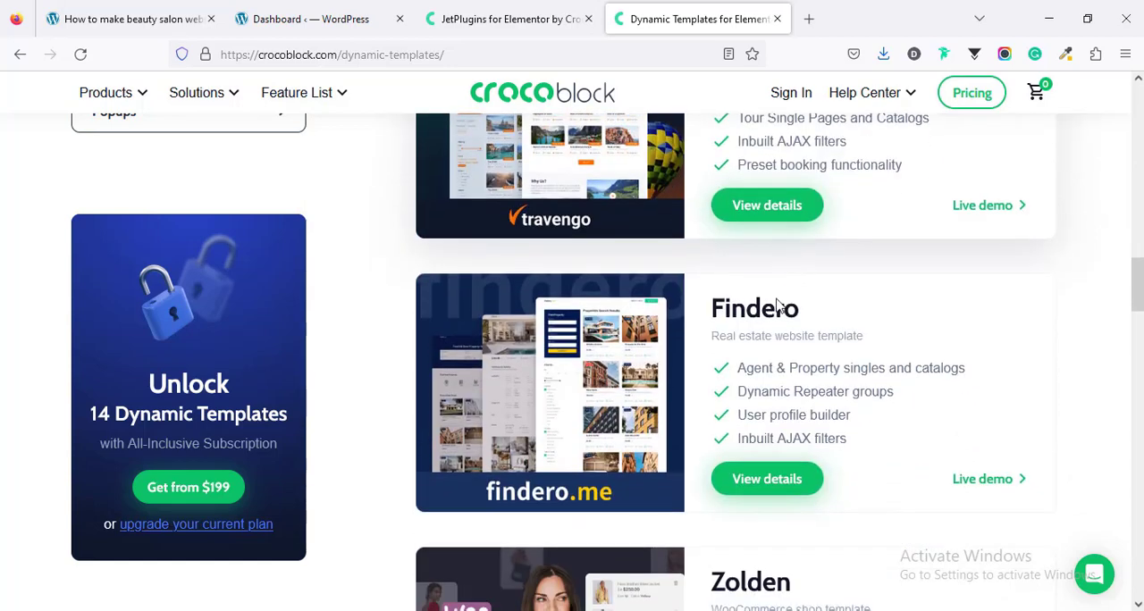
pyautogui.scroll(-3, 767, 357)
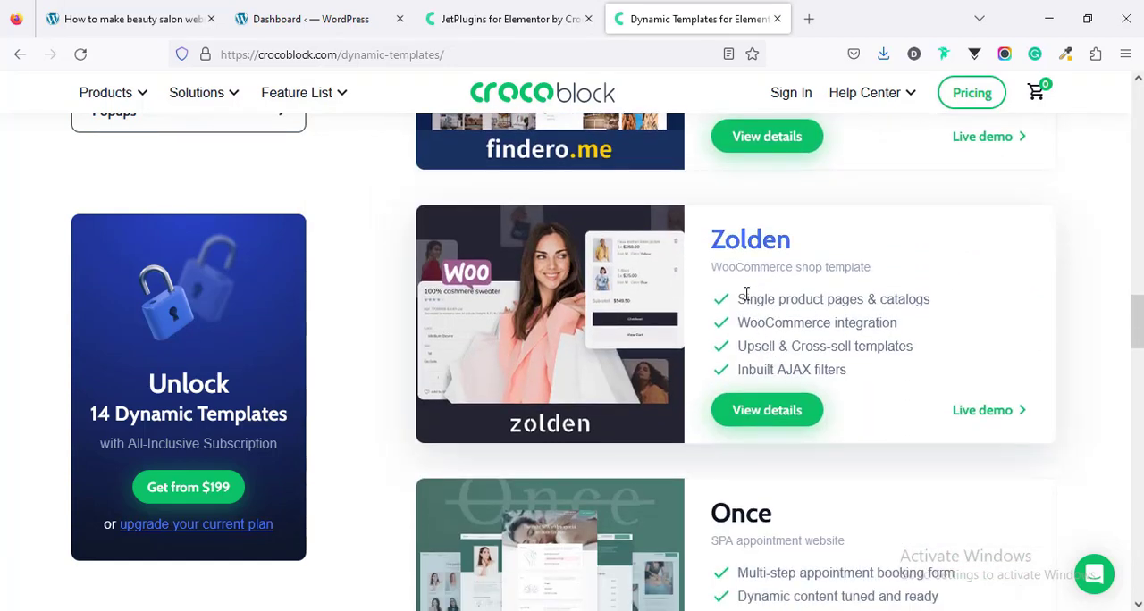
pyautogui.scroll(-2, 755, 322)
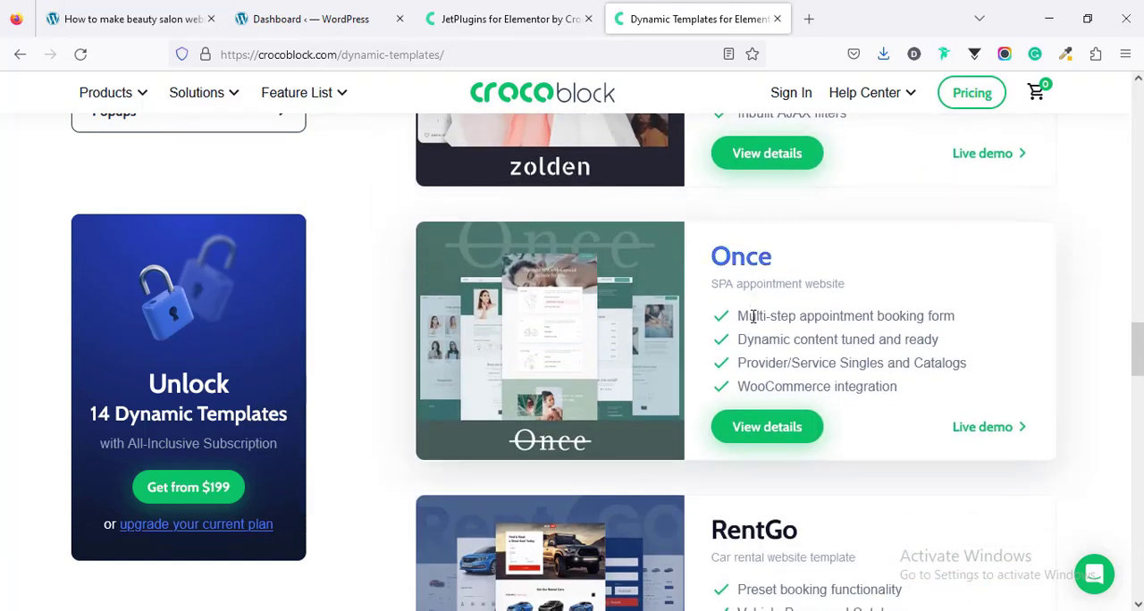
pyautogui.scroll(-2, 760, 317)
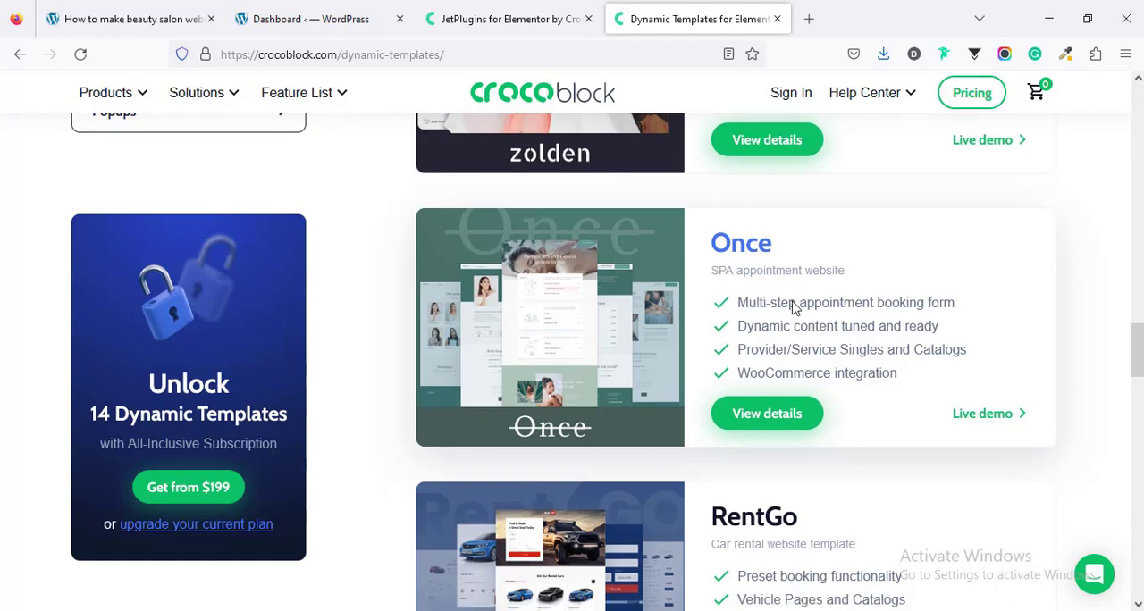
pyautogui.scroll(-3, 743, 388)
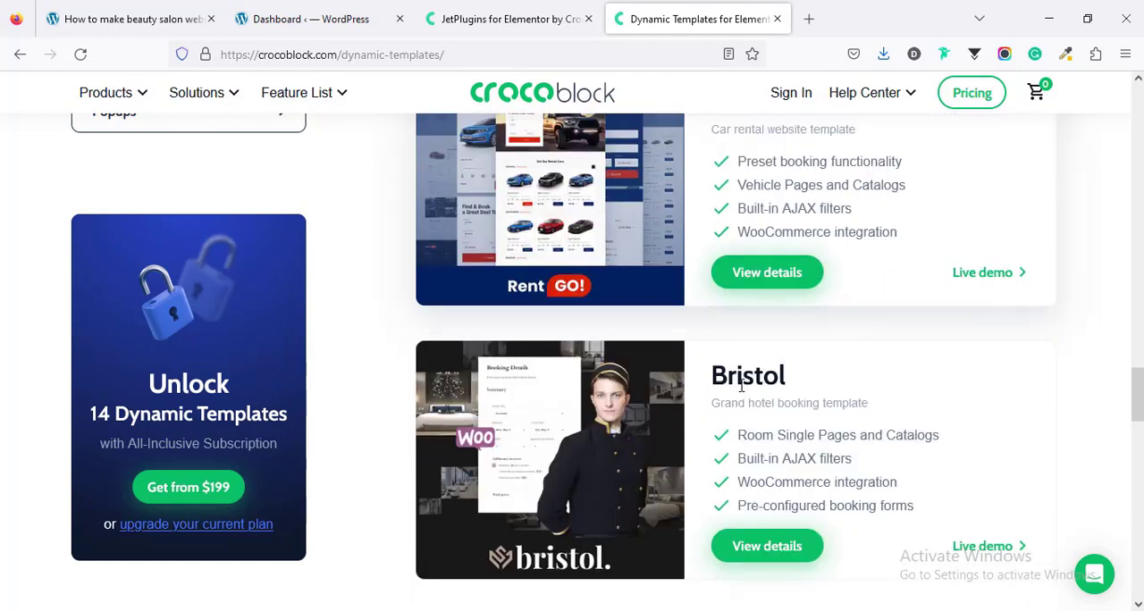
pyautogui.scroll(-3, 766, 329)
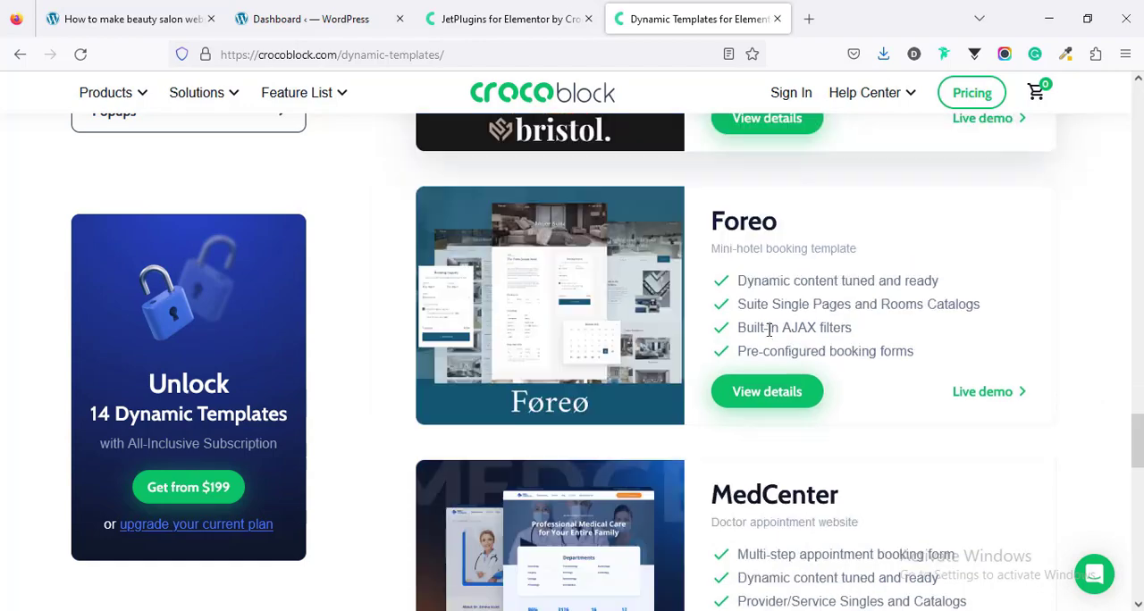
pyautogui.scroll(-3, 756, 358)
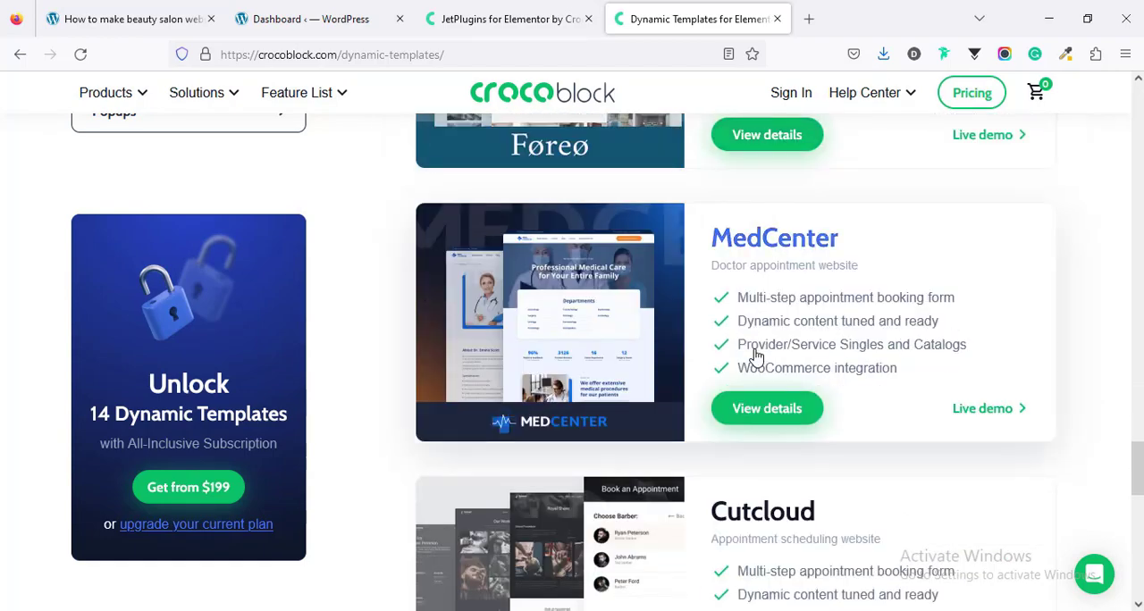
pyautogui.scroll(-8, 757, 358)
pyautogui.scroll(12, 755, 356)
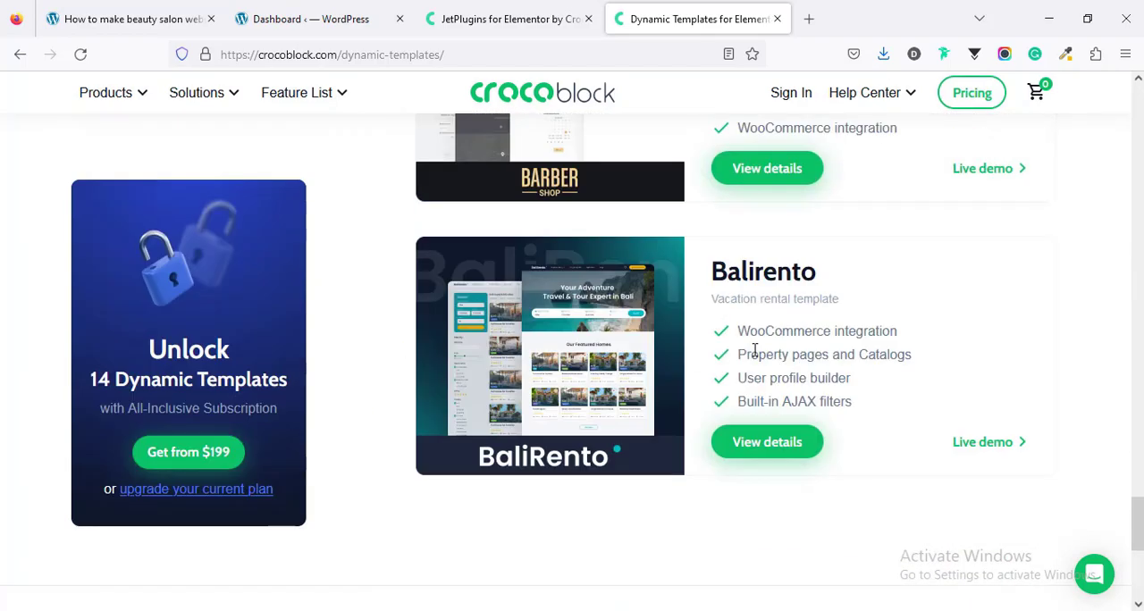
pyautogui.scroll(10, 754, 353)
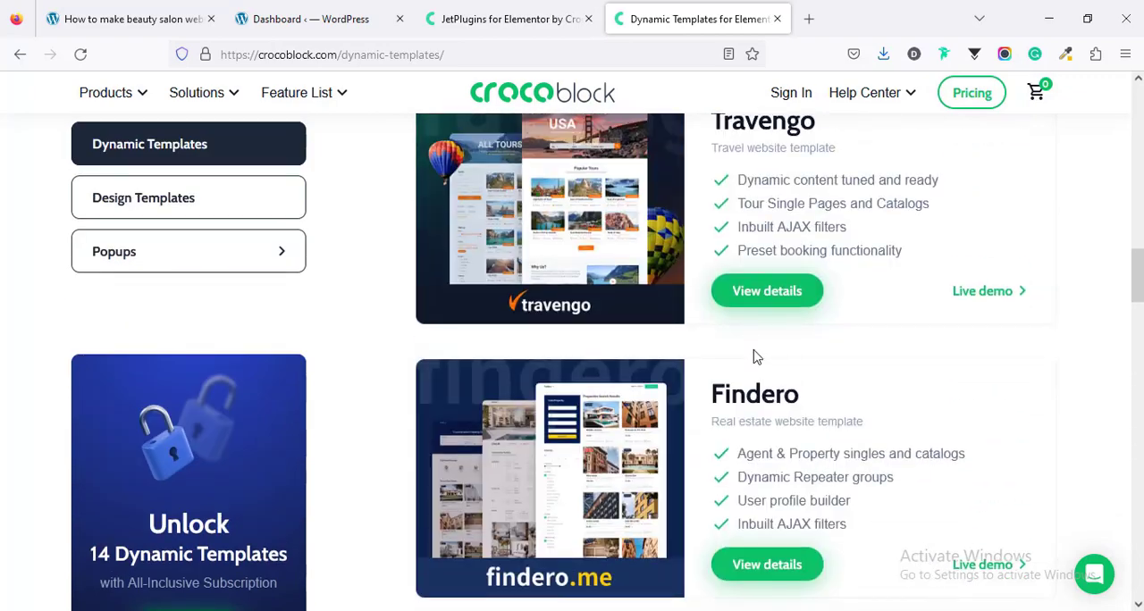
# Step: Open the Design Templates page and look through the static Elementor templates it offers
pyautogui.click(275, 251)
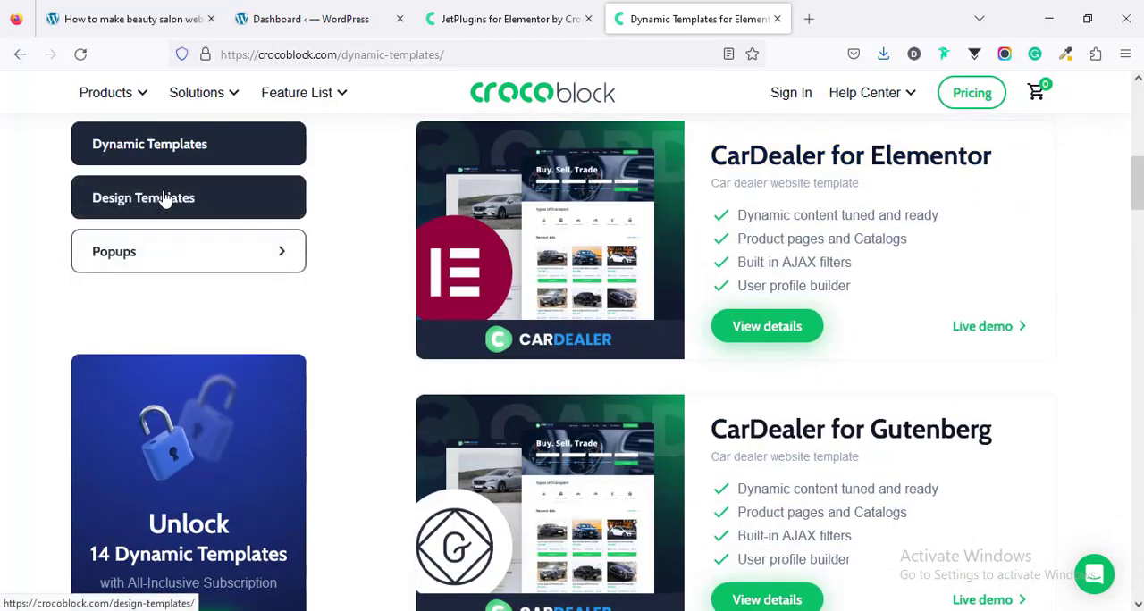
pyautogui.click(167, 200)
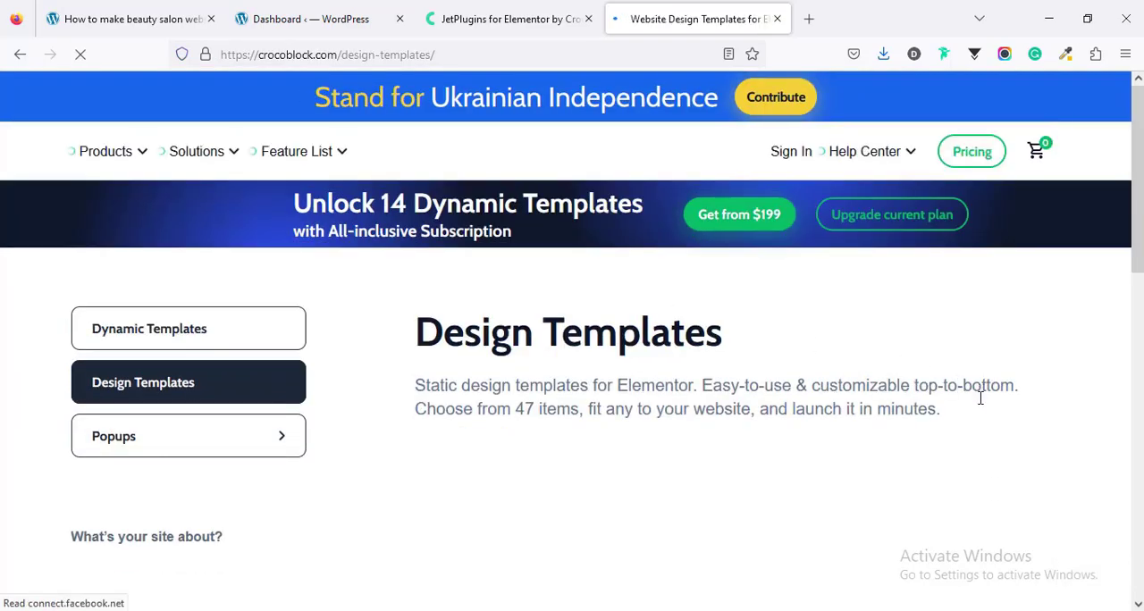
pyautogui.scroll(-9, 980, 401)
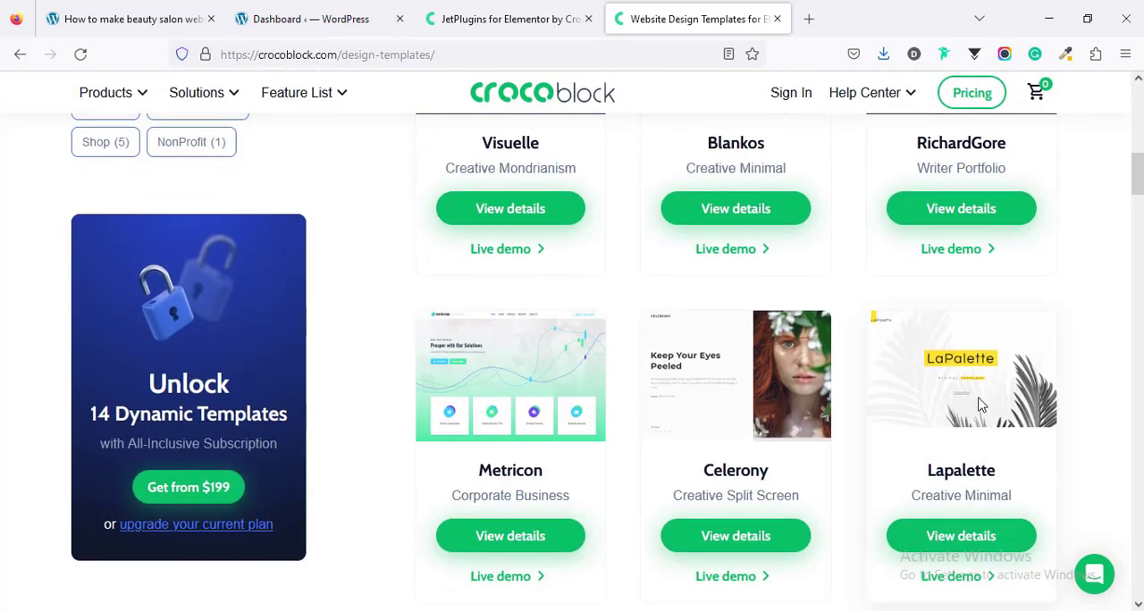
pyautogui.scroll(-15, 981, 404)
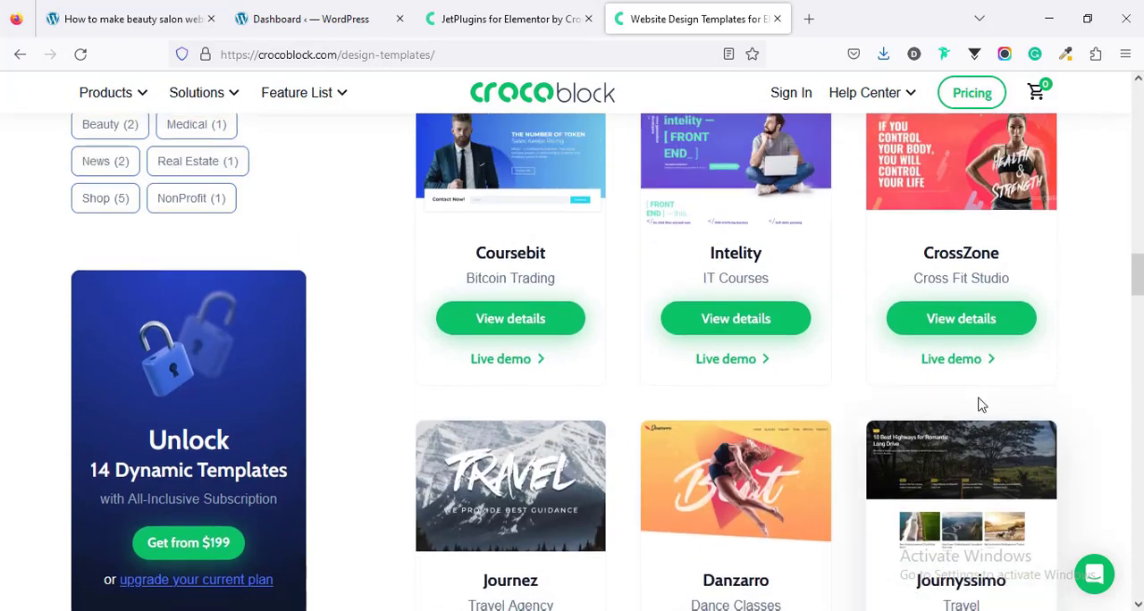
pyautogui.scroll(20, 981, 404)
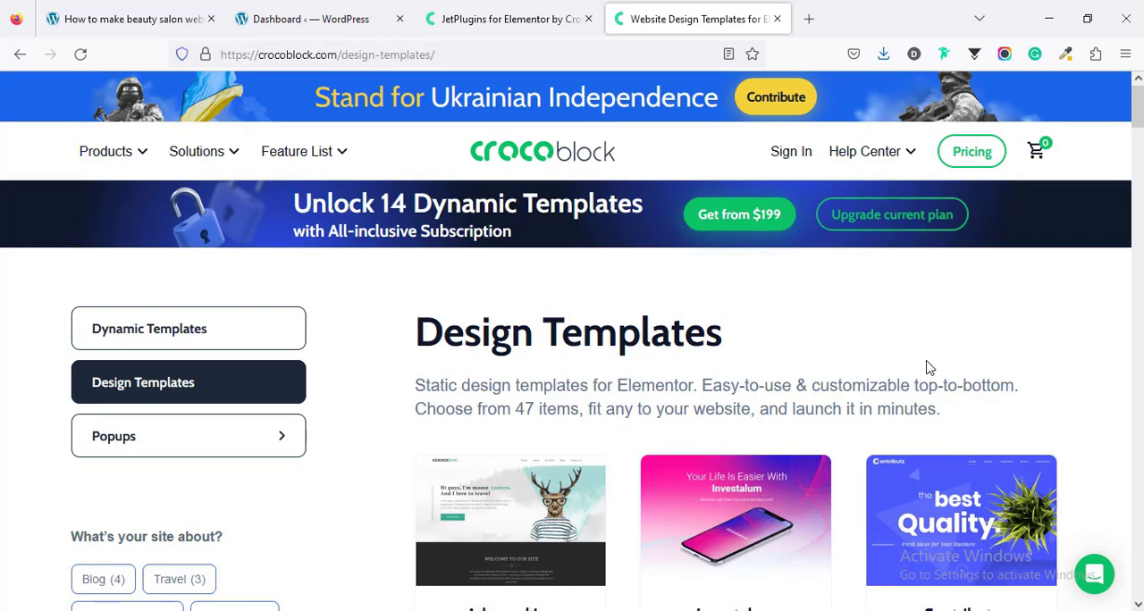
# Step: Sign in to the Crocoblock account with the saved login details
pyautogui.moveTo(207, 149)
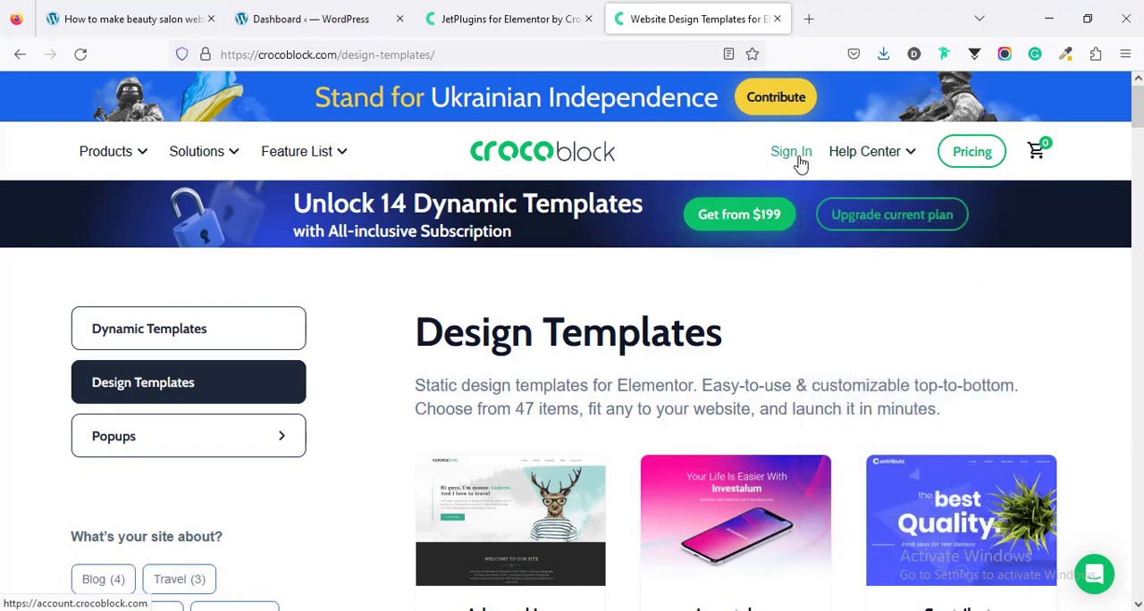
pyautogui.click(798, 158)
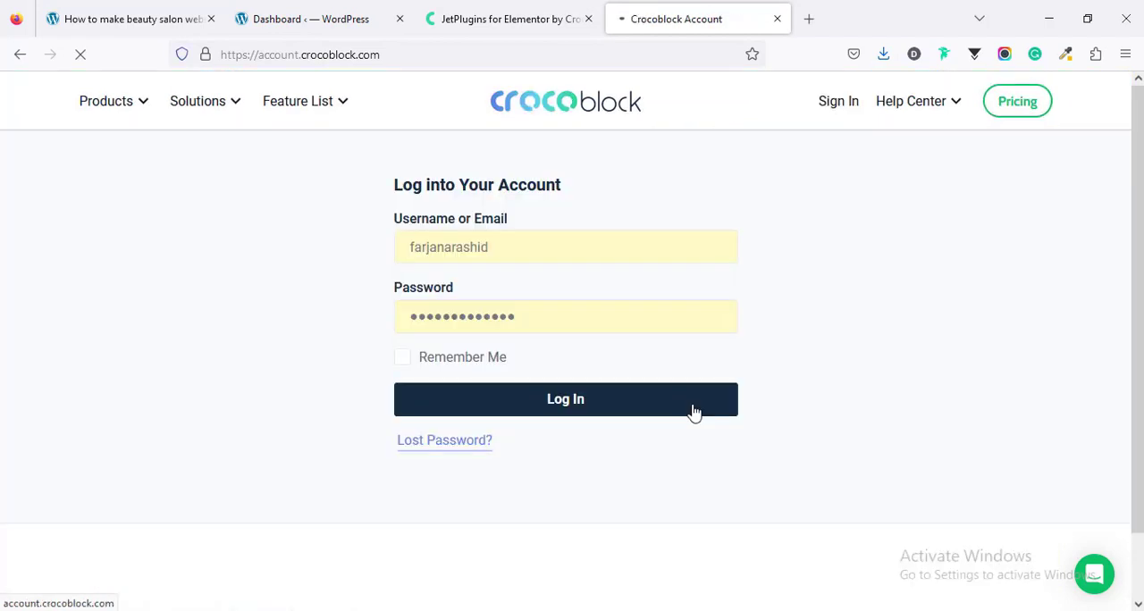
pyautogui.click(690, 412)
# Step: Download the Kava theme, the Kava Child theme and the Crocoblock Wizard from the account's Extras section
pyautogui.scroll(-5, 222, 252)
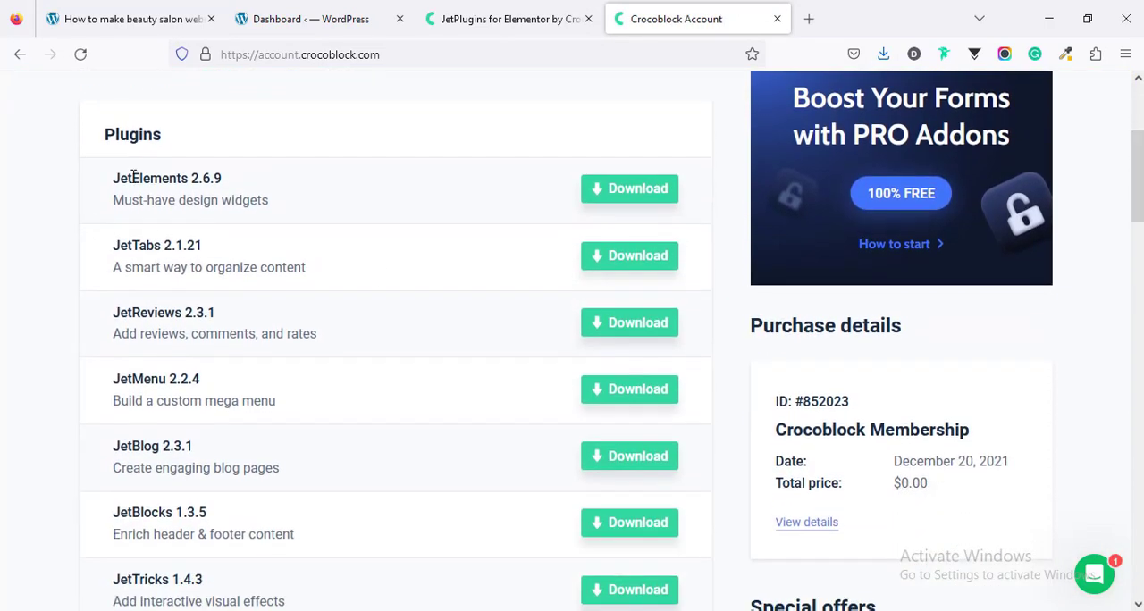
pyautogui.scroll(-10, 226, 380)
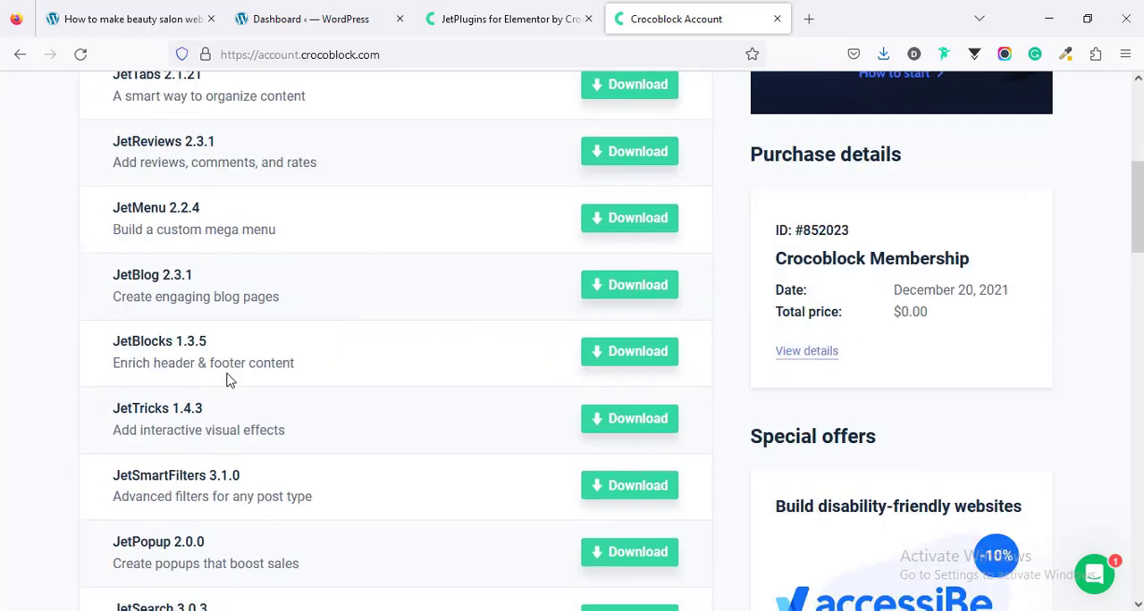
pyautogui.scroll(-5, 226, 380)
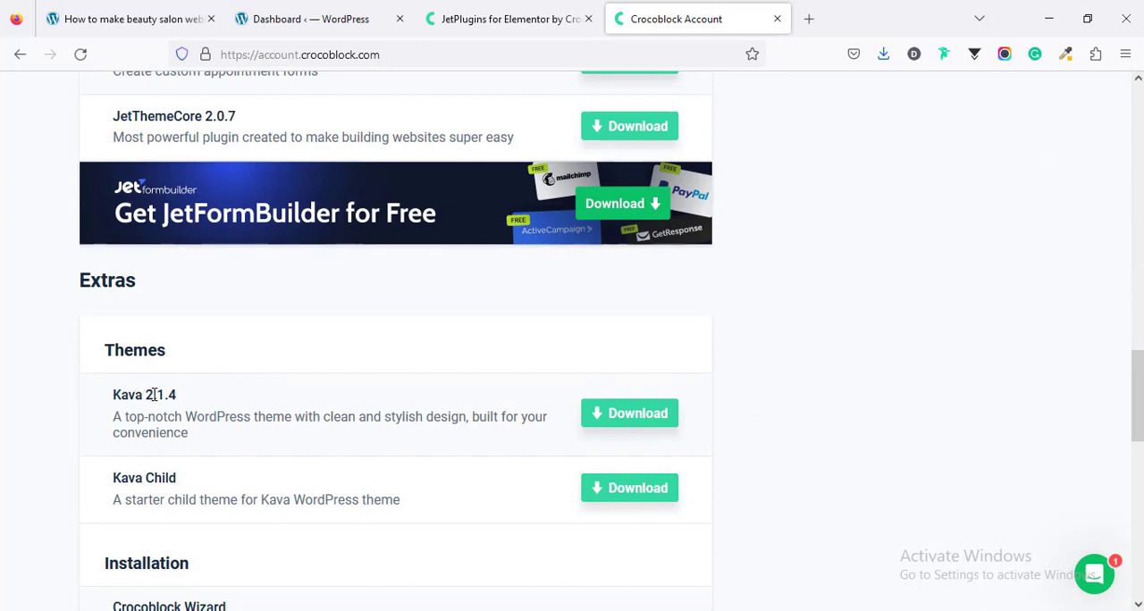
pyautogui.scroll(-1, 152, 413)
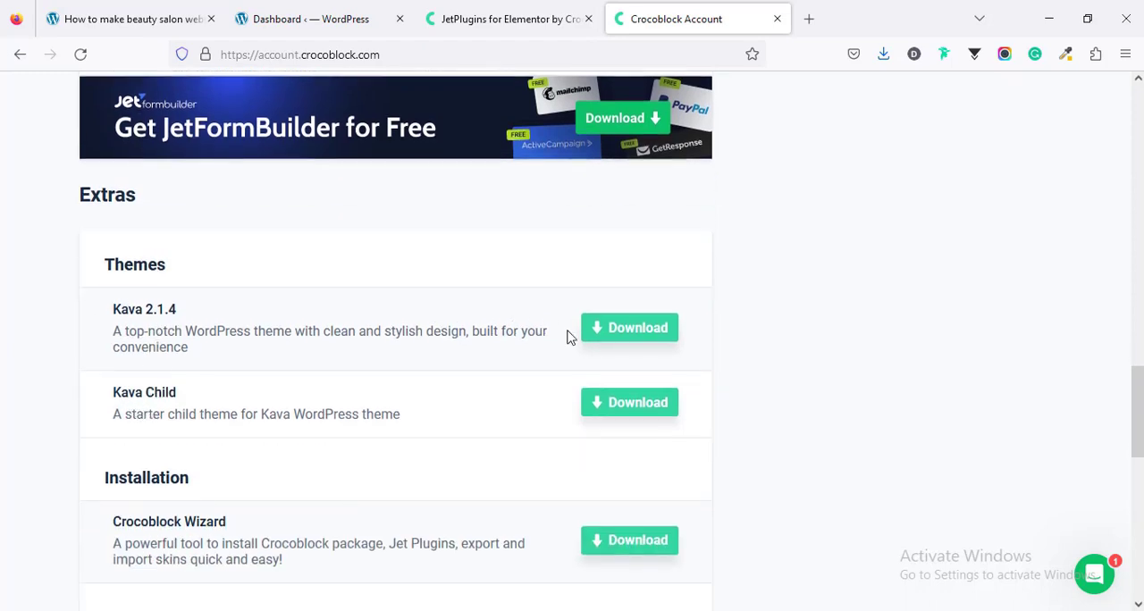
pyautogui.click(597, 342)
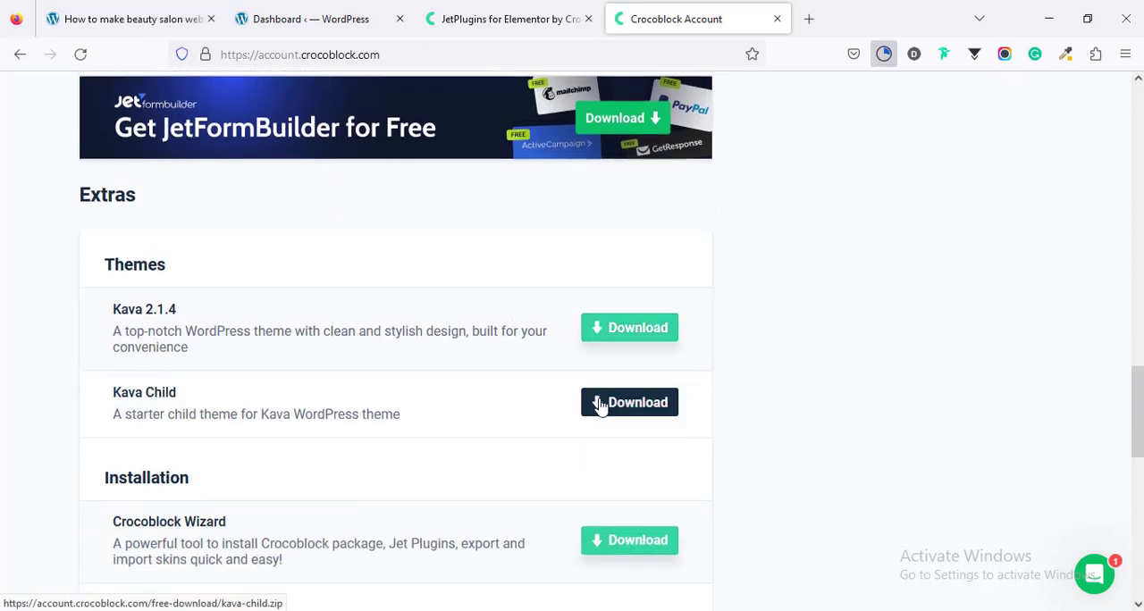
pyautogui.click(603, 409)
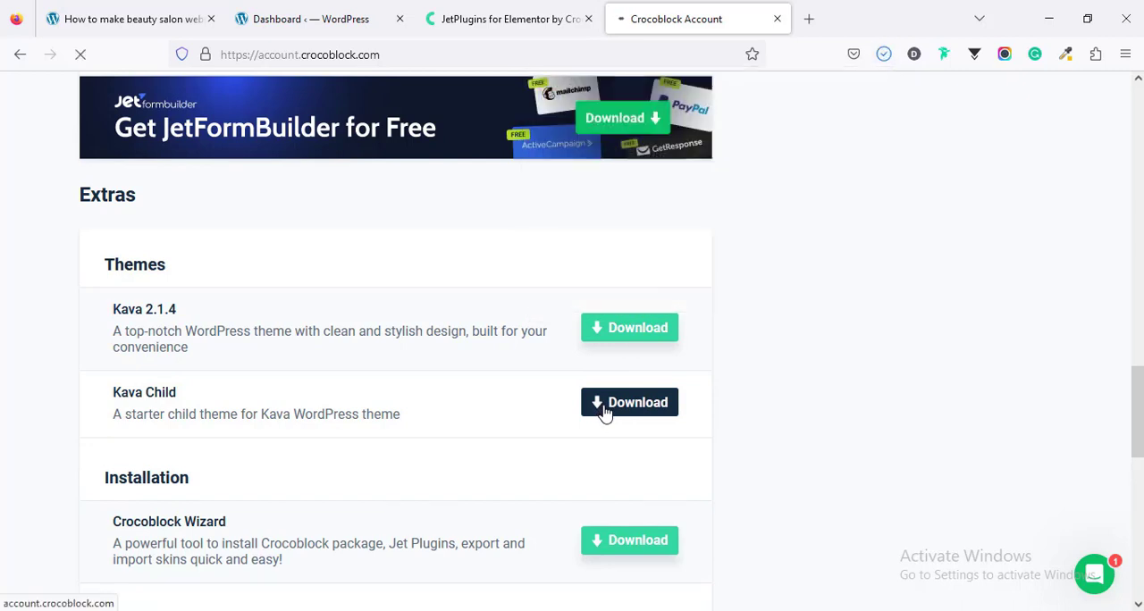
pyautogui.scroll(-2, 9, 377)
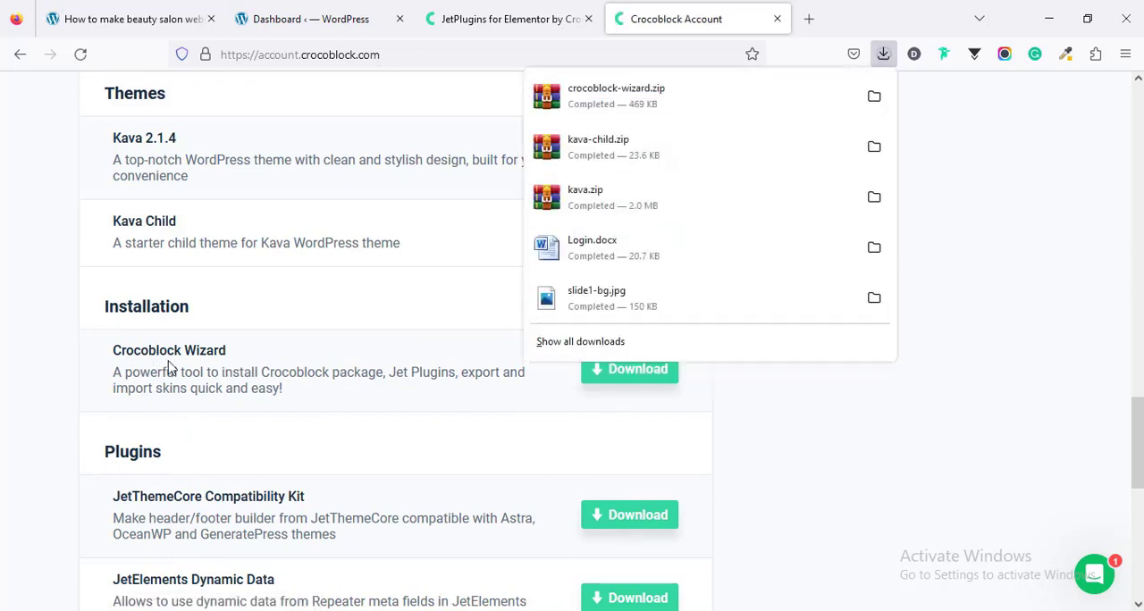
# Step: Review the account's downloadable JetPlugins, and return to the Crocoblock Wizard entry under Installation
pyautogui.scroll(2, 464, 467)
pyautogui.scroll(7, 465, 467)
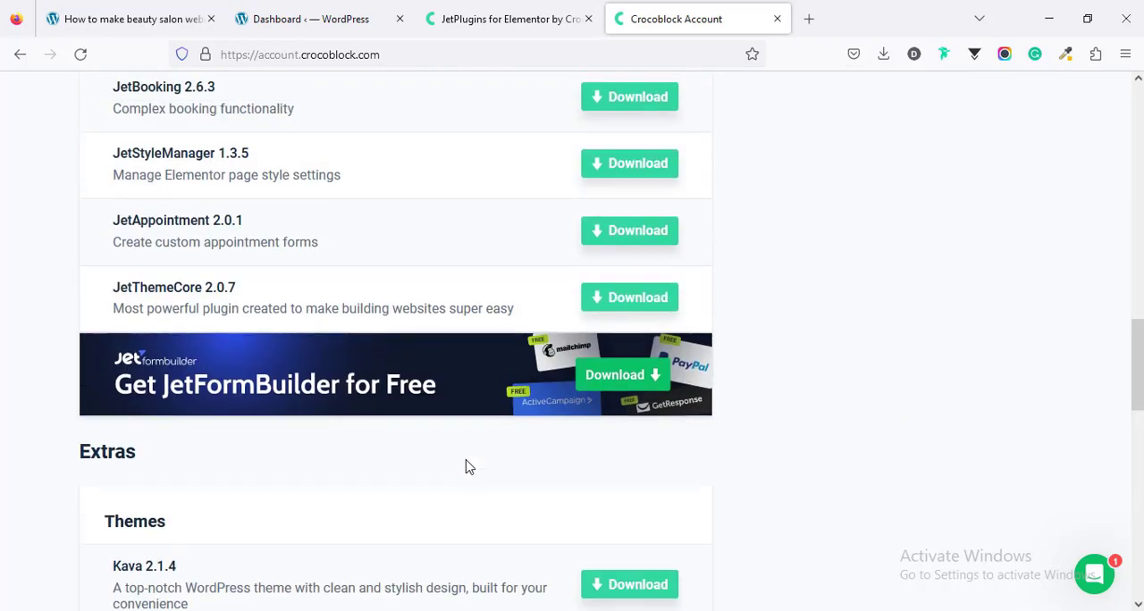
pyautogui.scroll(3, 465, 465)
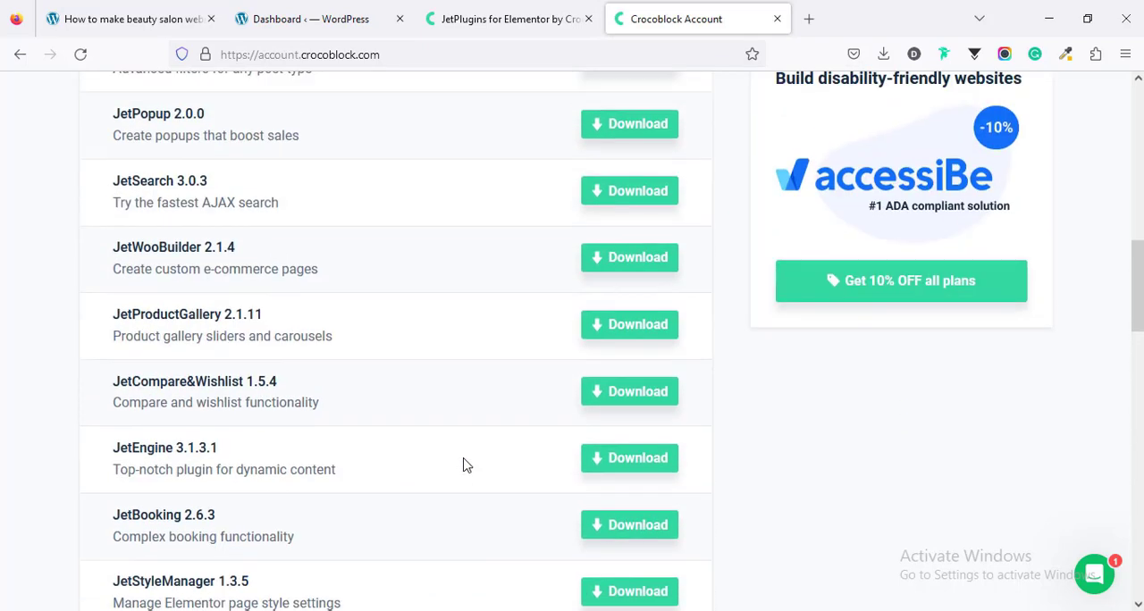
pyautogui.scroll(-7, 463, 461)
pyautogui.scroll(-4, 463, 459)
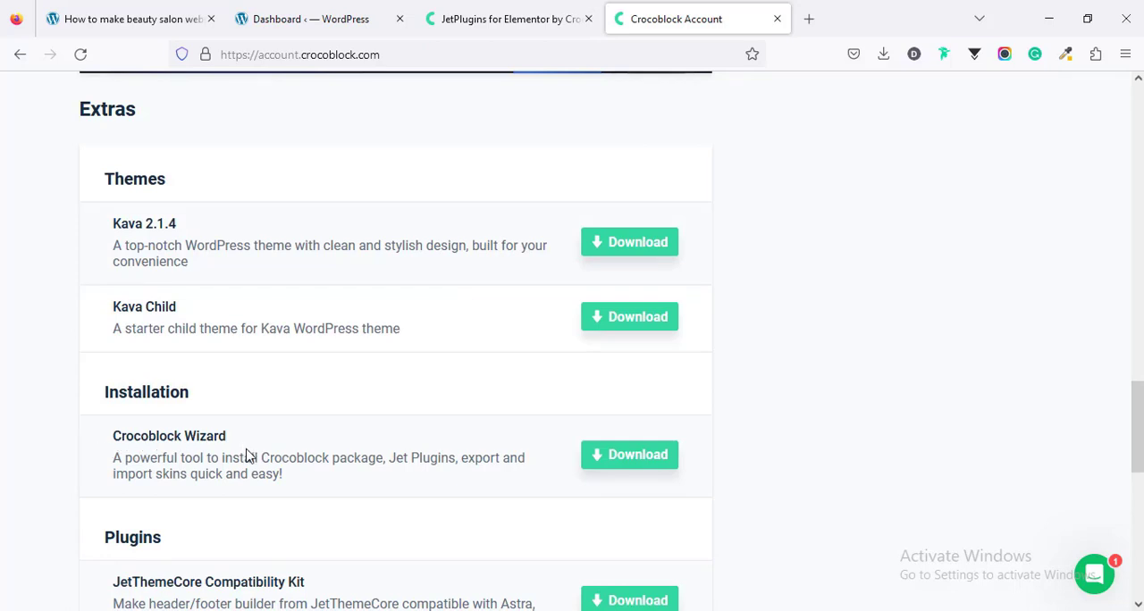
# Step: In the farjanawp.com WordPress dashboard, upload crocoblock-wizard.zip as a new plugin, install it and activate it
pyautogui.click(286, 11)
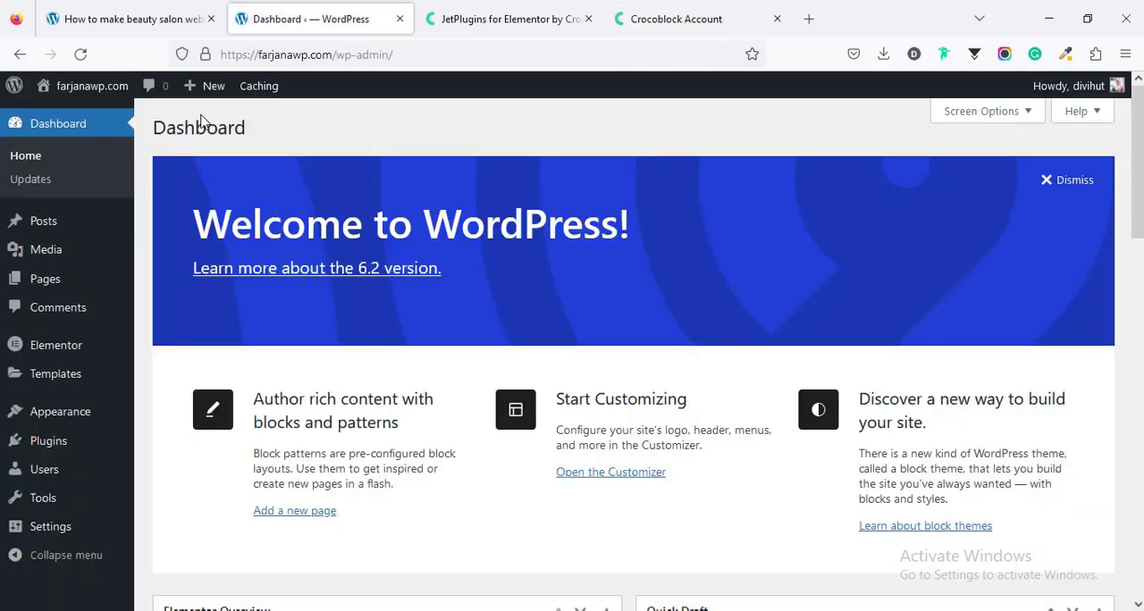
pyautogui.moveTo(57, 446)
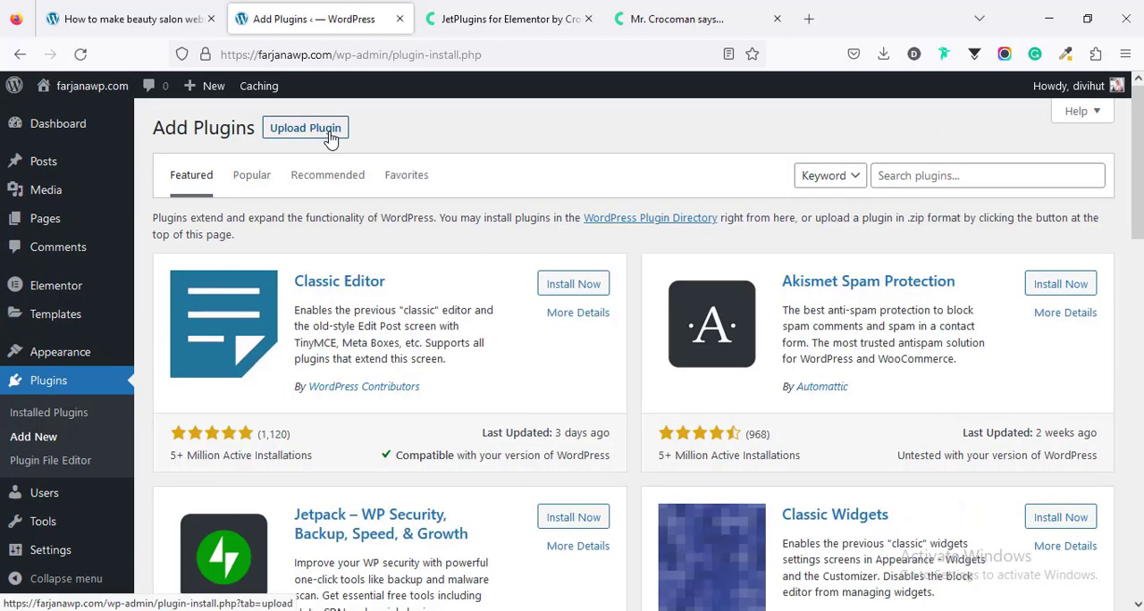
pyautogui.click(327, 132)
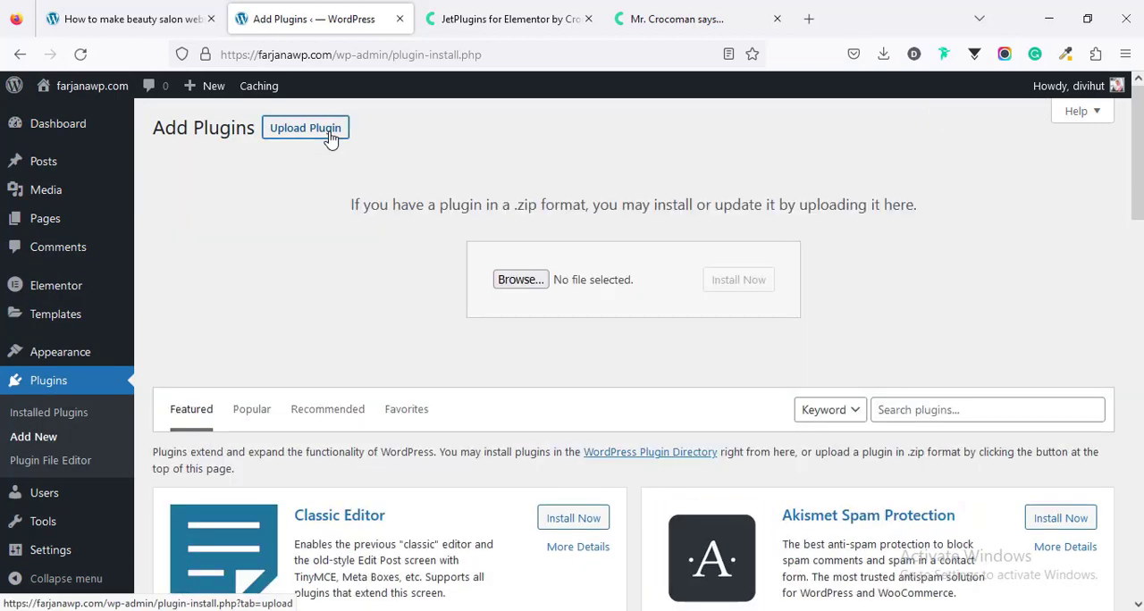
pyautogui.click(530, 279)
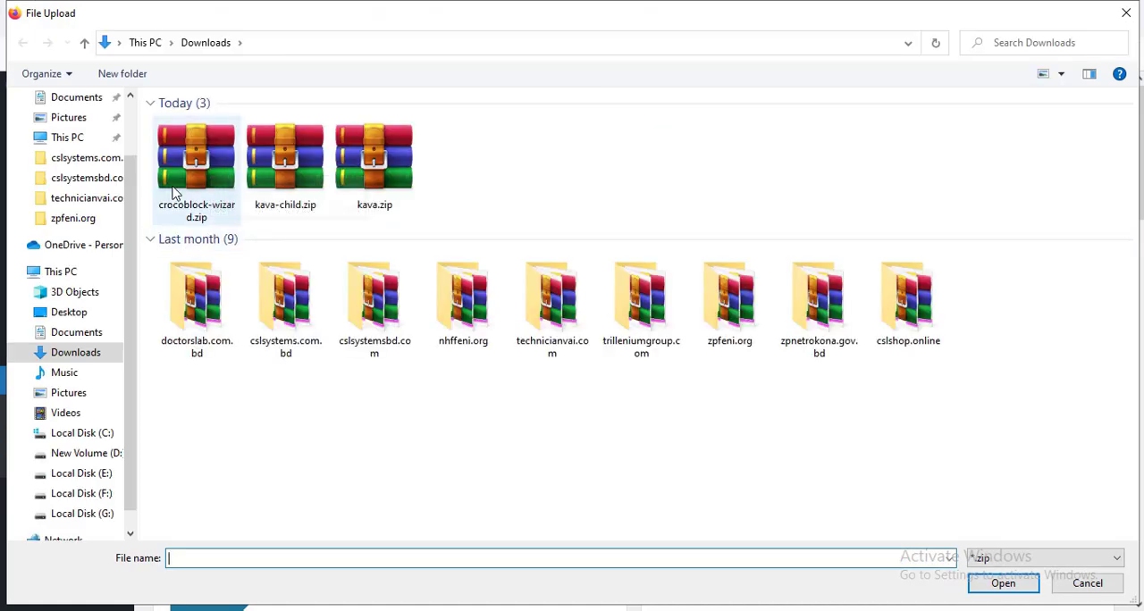
pyautogui.click(175, 188)
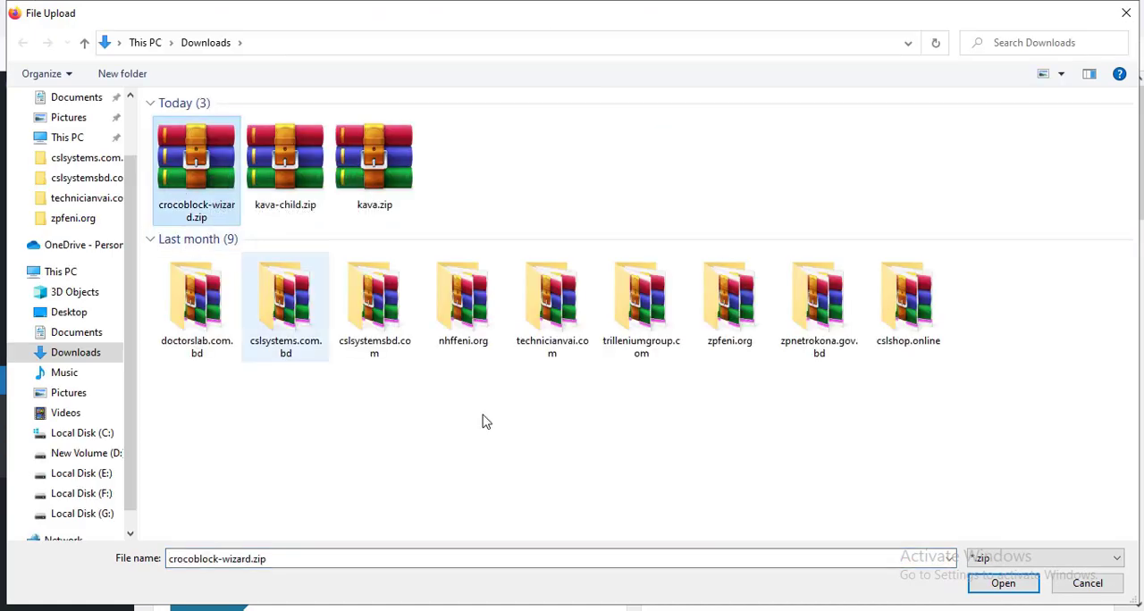
pyautogui.click(1001, 582)
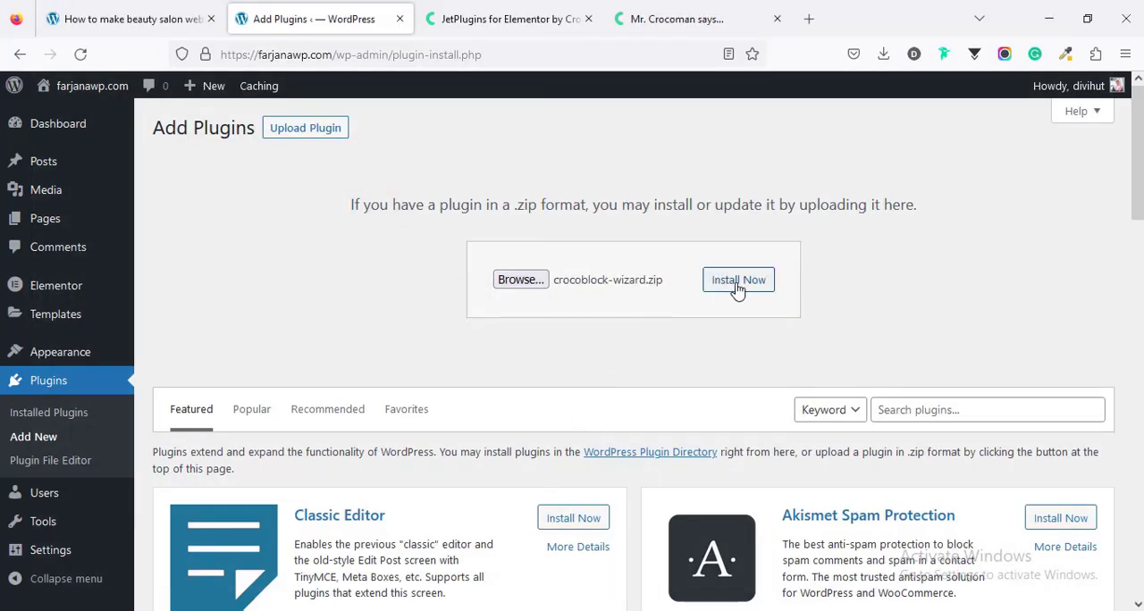
pyautogui.click(737, 282)
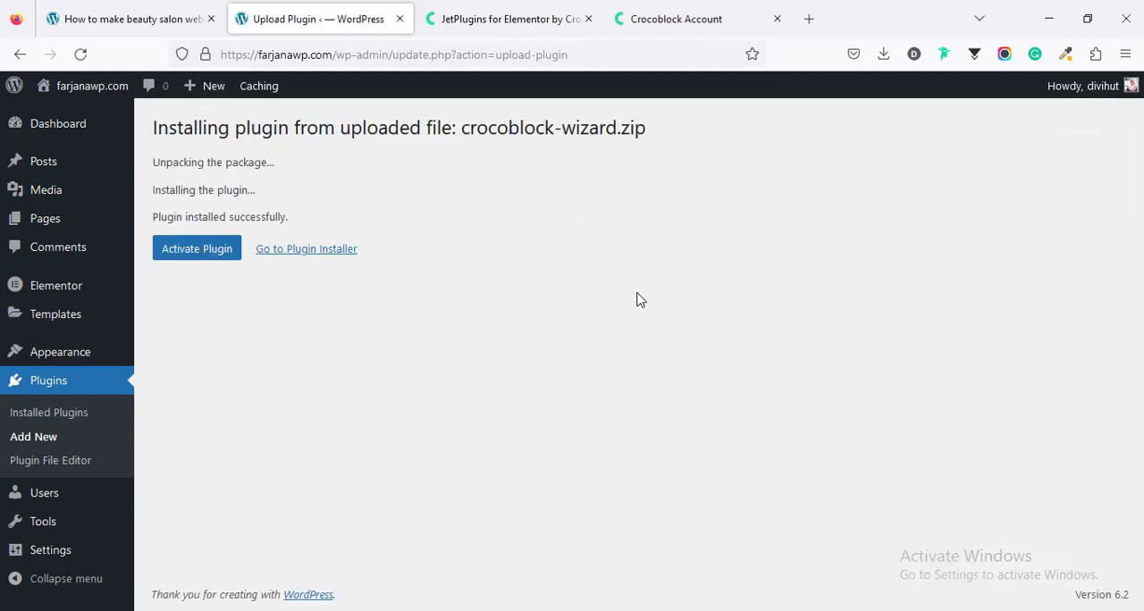
pyautogui.click(194, 261)
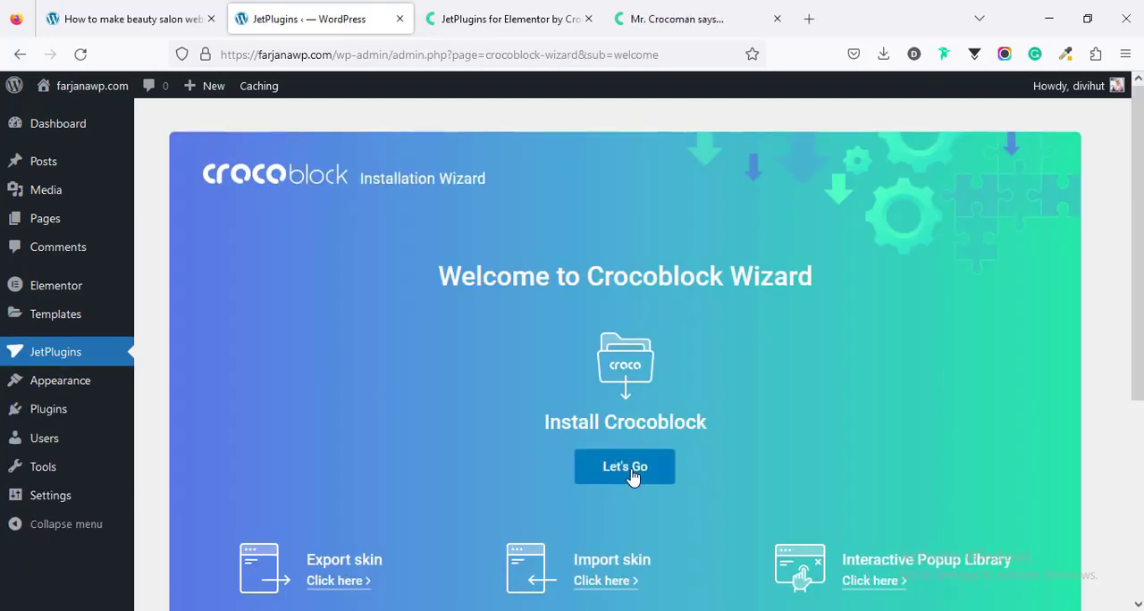
# Step: Start the Crocoblock installation, and open the Crocoblock Membership purchase details in the Crocoblock account to get the license key
pyautogui.click(633, 477)
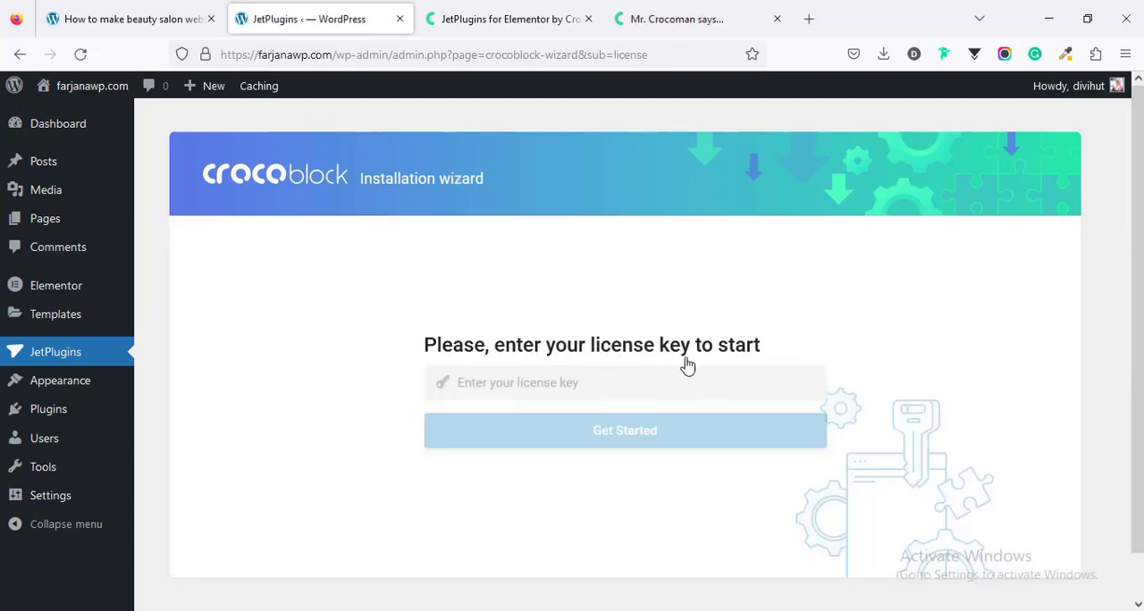
pyautogui.click(693, 389)
pyautogui.click(687, 8)
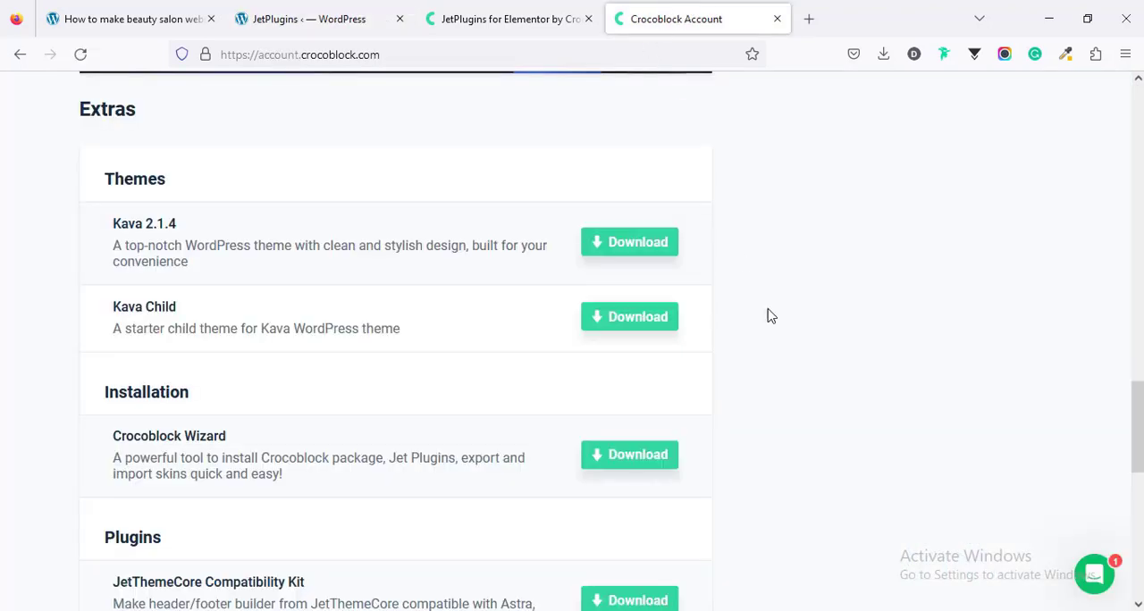
pyautogui.scroll(12, 768, 316)
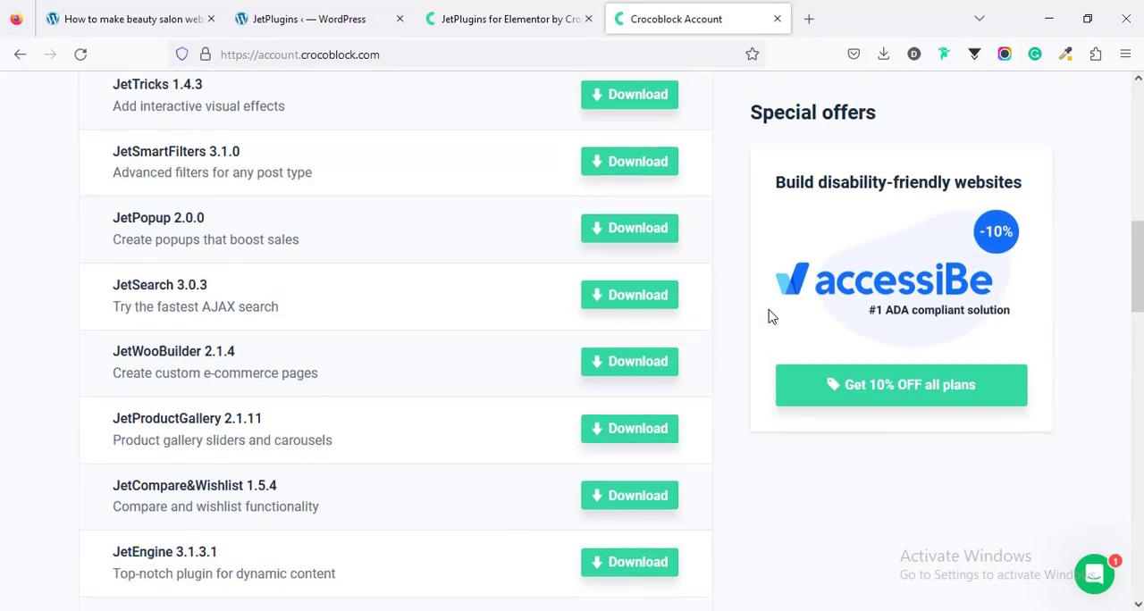
pyautogui.scroll(5, 769, 316)
pyautogui.scroll(-2, 769, 315)
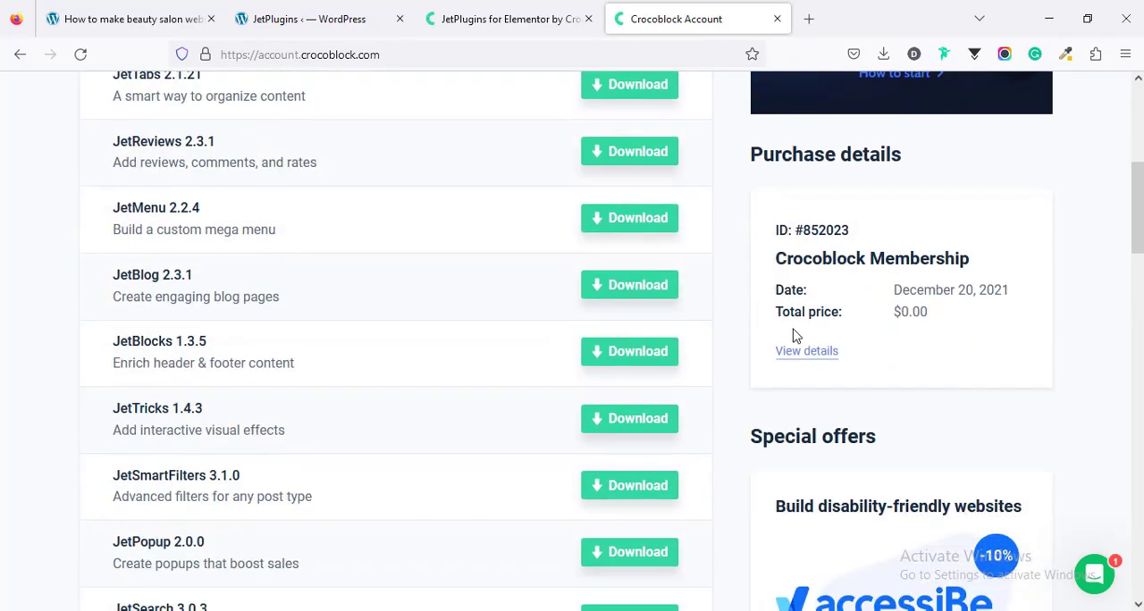
pyautogui.click(792, 350)
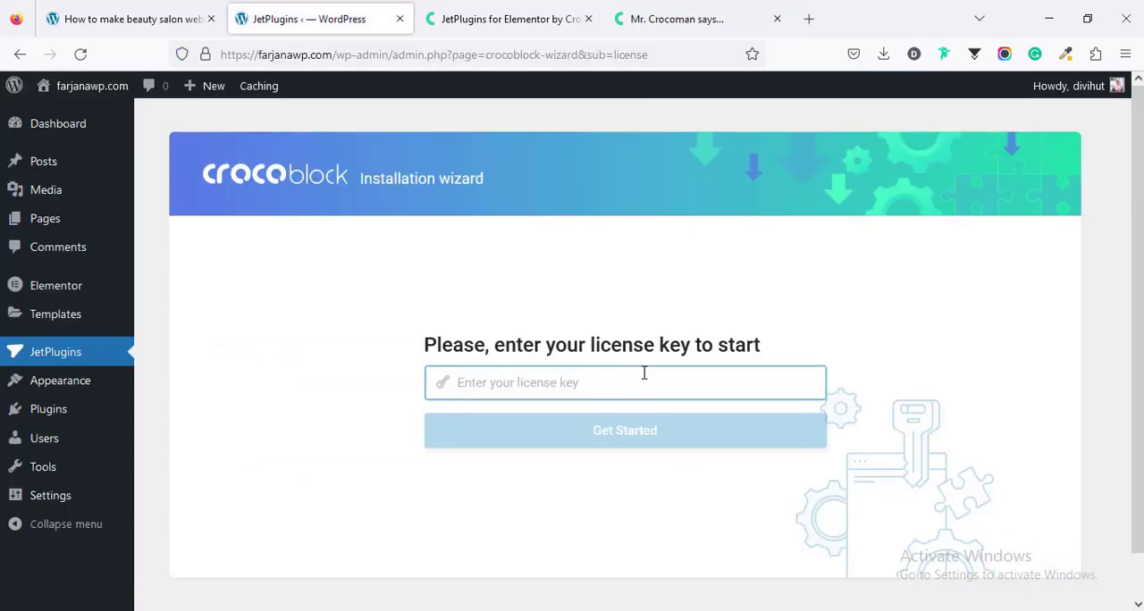
# Step: Paste the license key into the installation wizard and submit it
pyautogui.rightClick(644, 373)
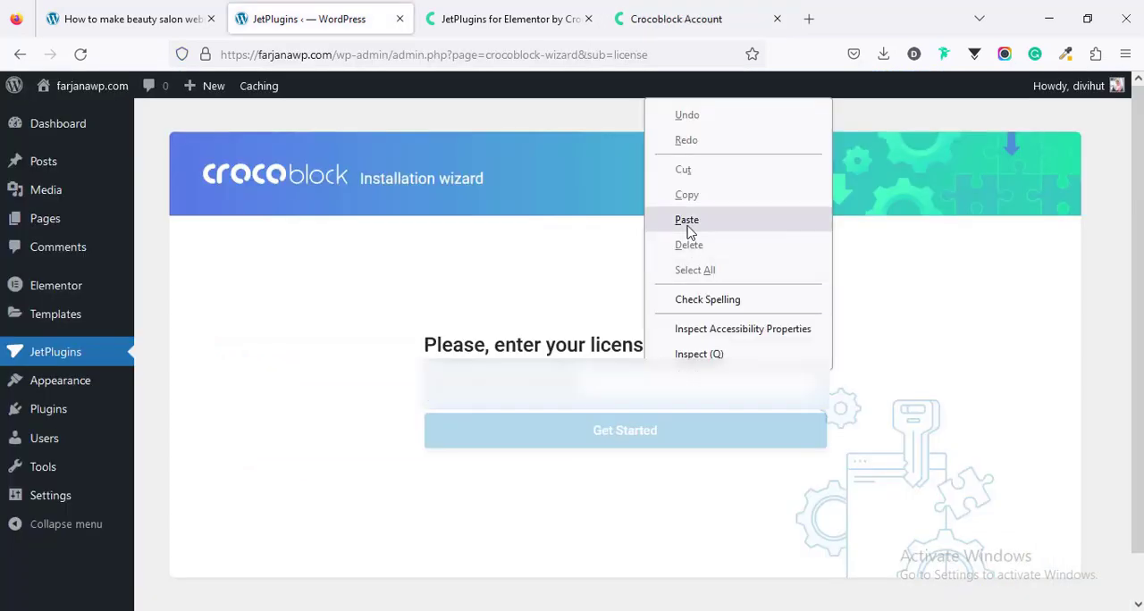
pyautogui.click(672, 220)
pyautogui.click(662, 445)
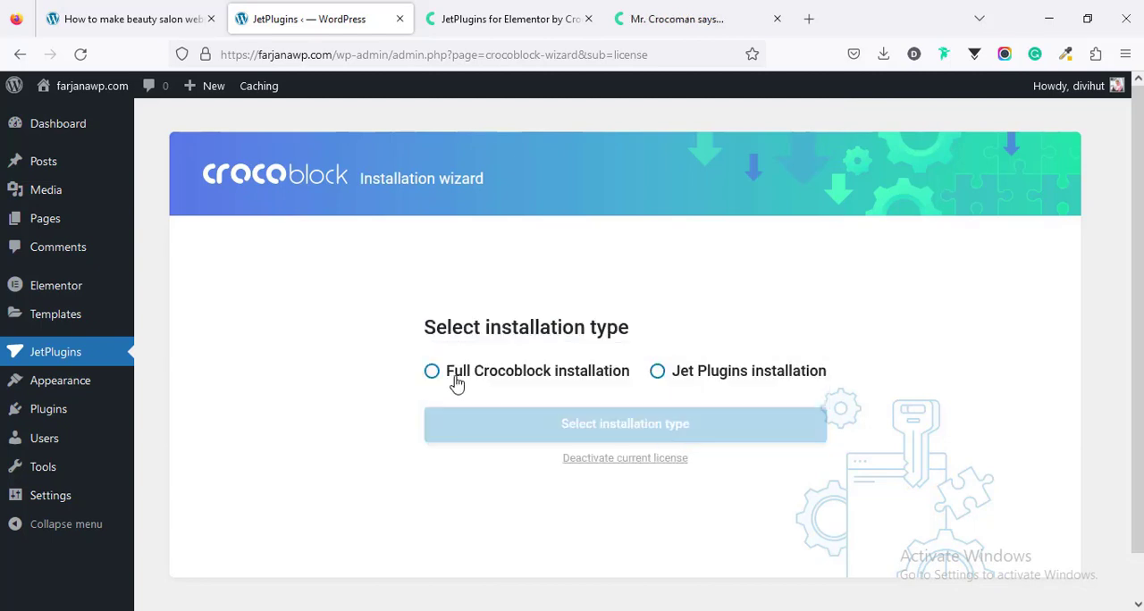
# Step: Choose the full Crocoblock installation and install the Kava theme with its child theme
pyautogui.click(589, 386)
pyautogui.click(602, 433)
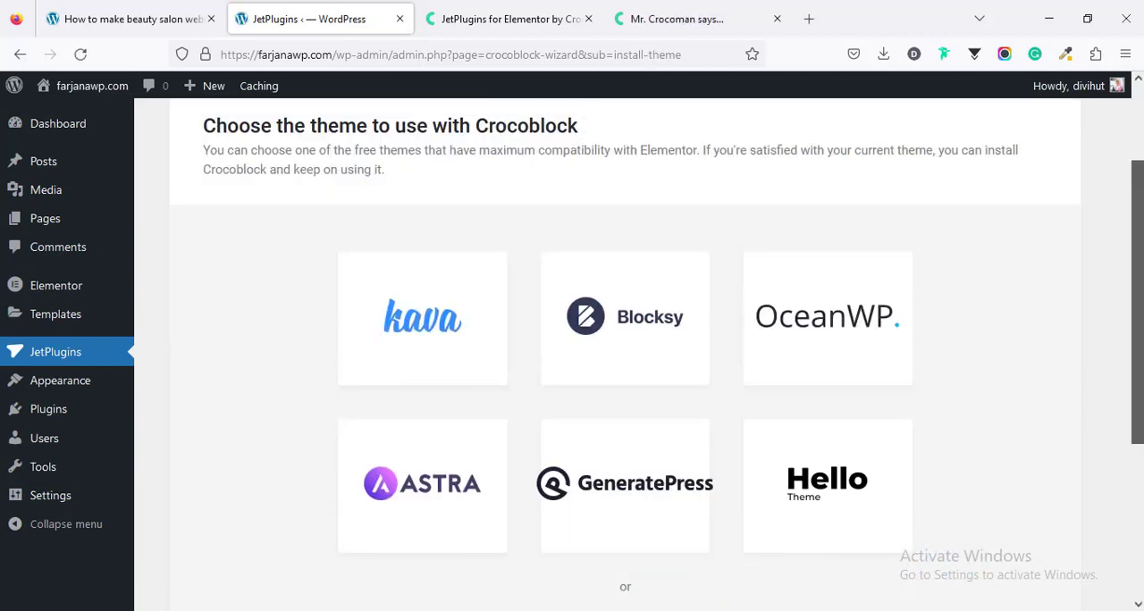
pyautogui.scroll(-2, 601, 433)
pyautogui.scroll(2, 426, 324)
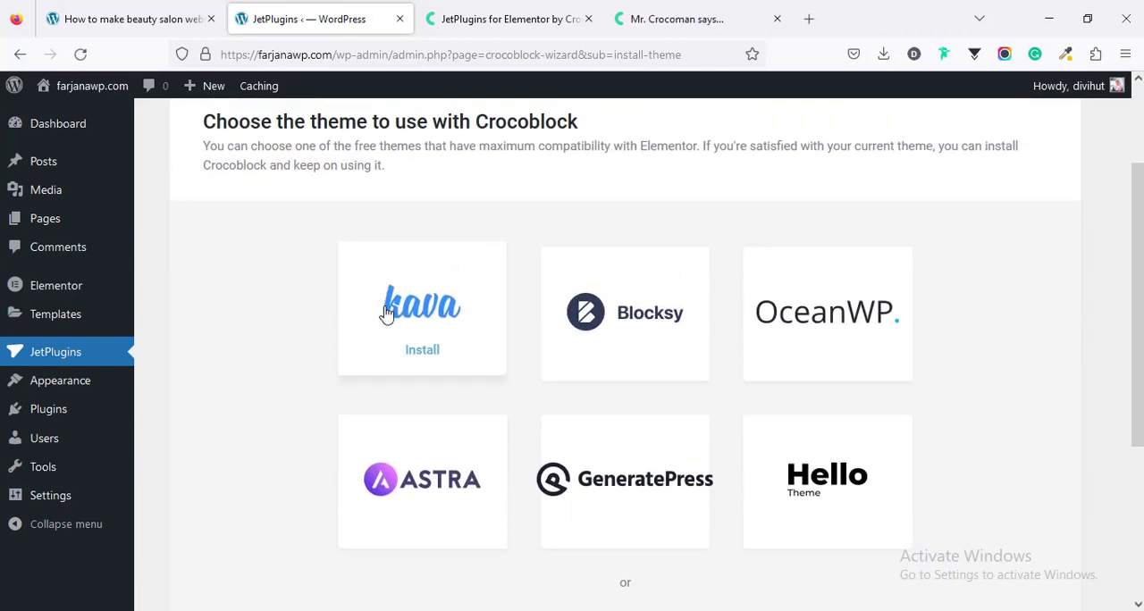
pyautogui.click(427, 324)
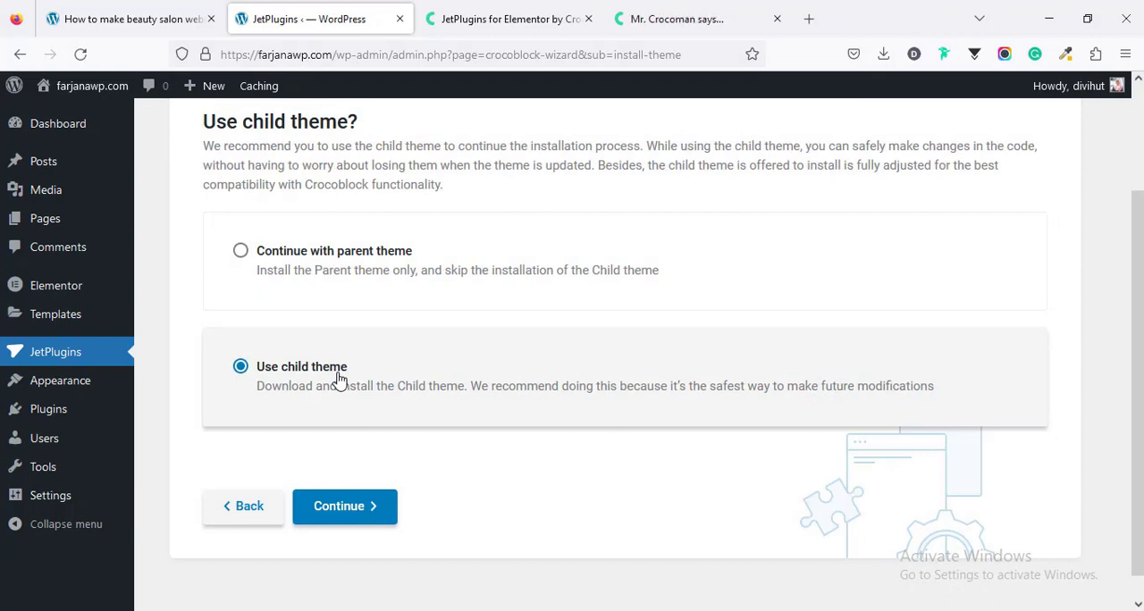
pyautogui.click(363, 507)
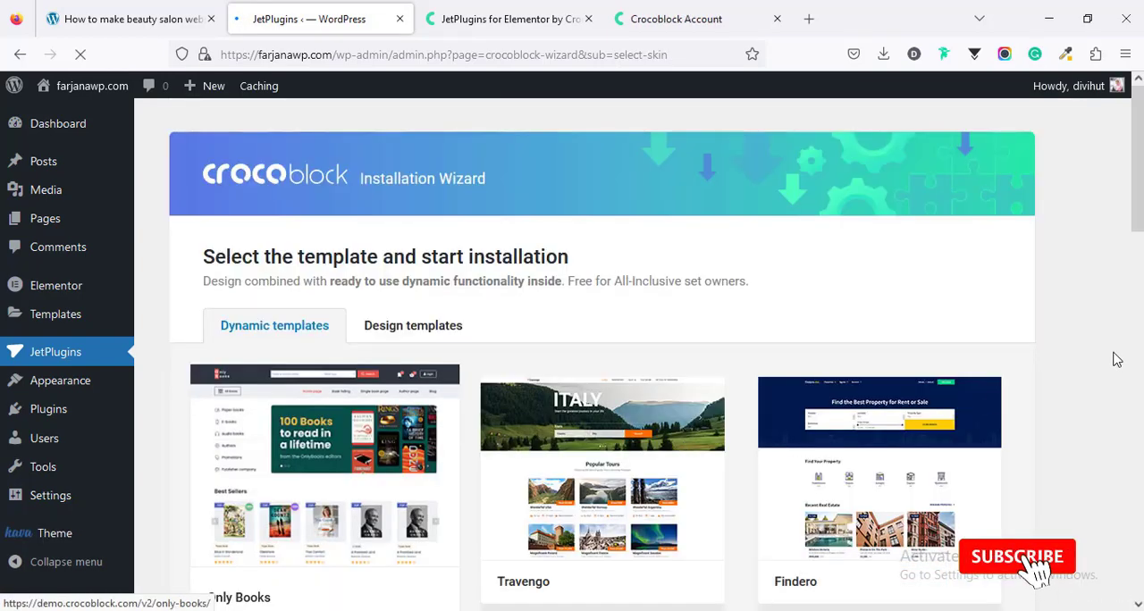
# Step: Start installing the Once spa template from the dynamic templates, keeping all its required plugins selected
pyautogui.scroll(-2, 1114, 358)
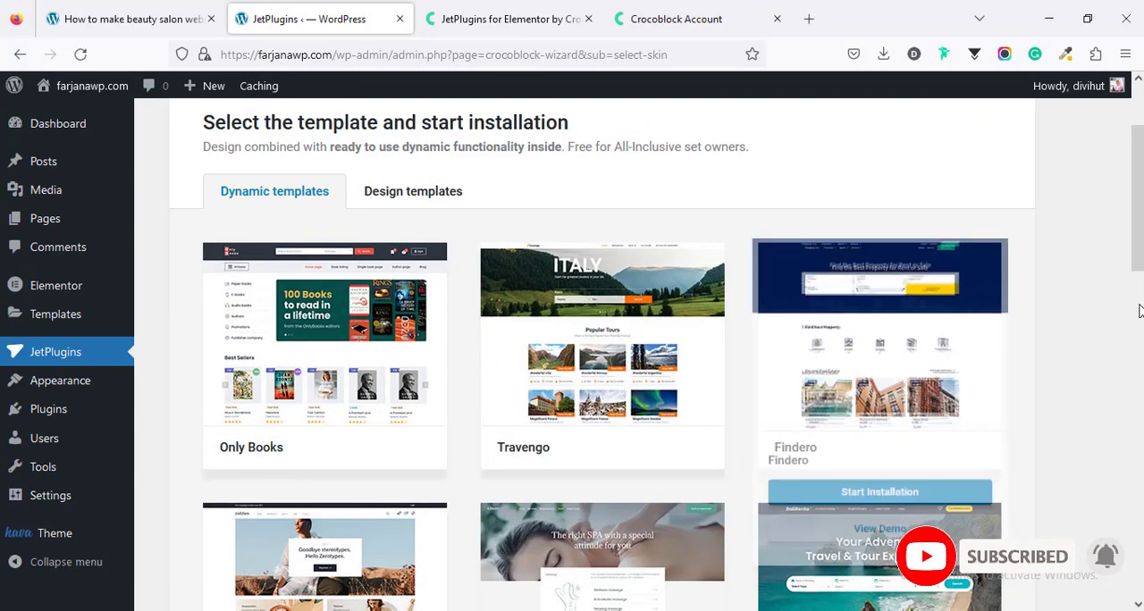
pyautogui.scroll(-5, 1137, 268)
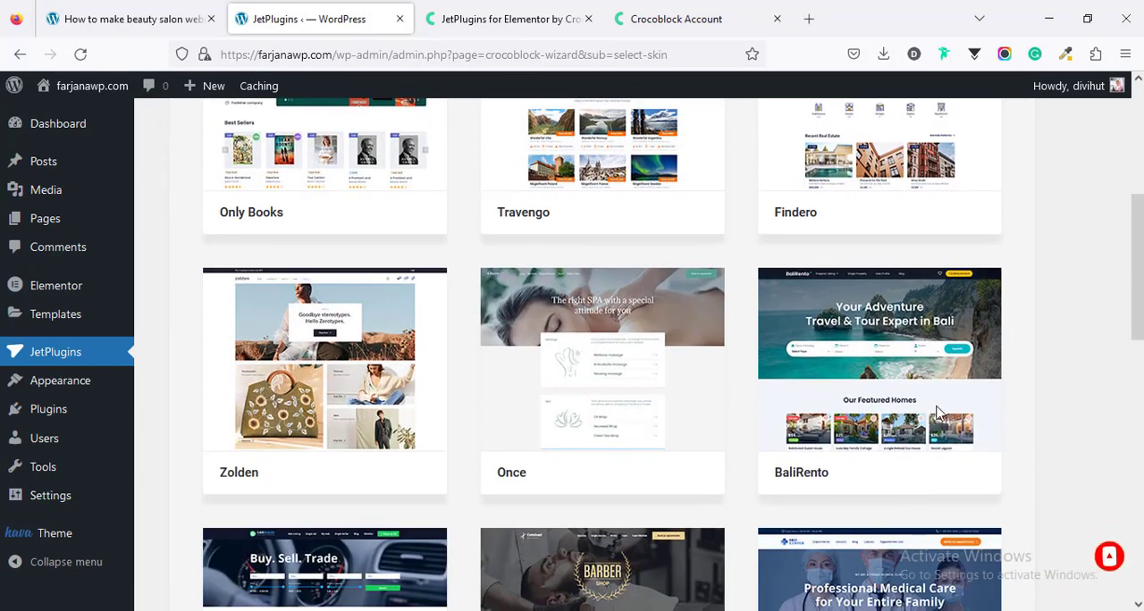
pyautogui.moveTo(593, 366)
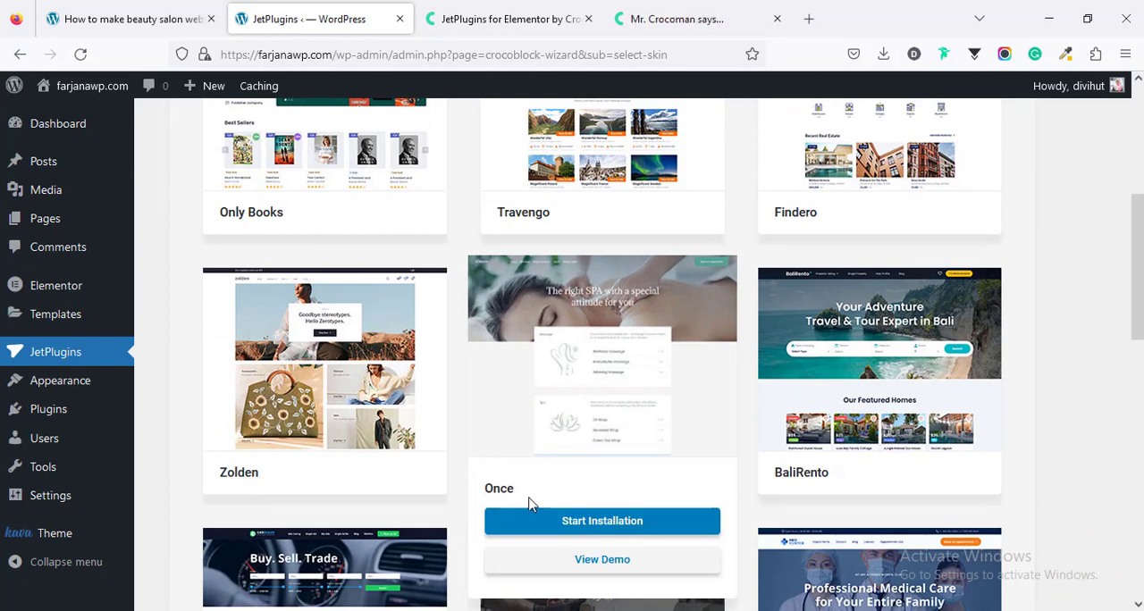
pyautogui.click(608, 528)
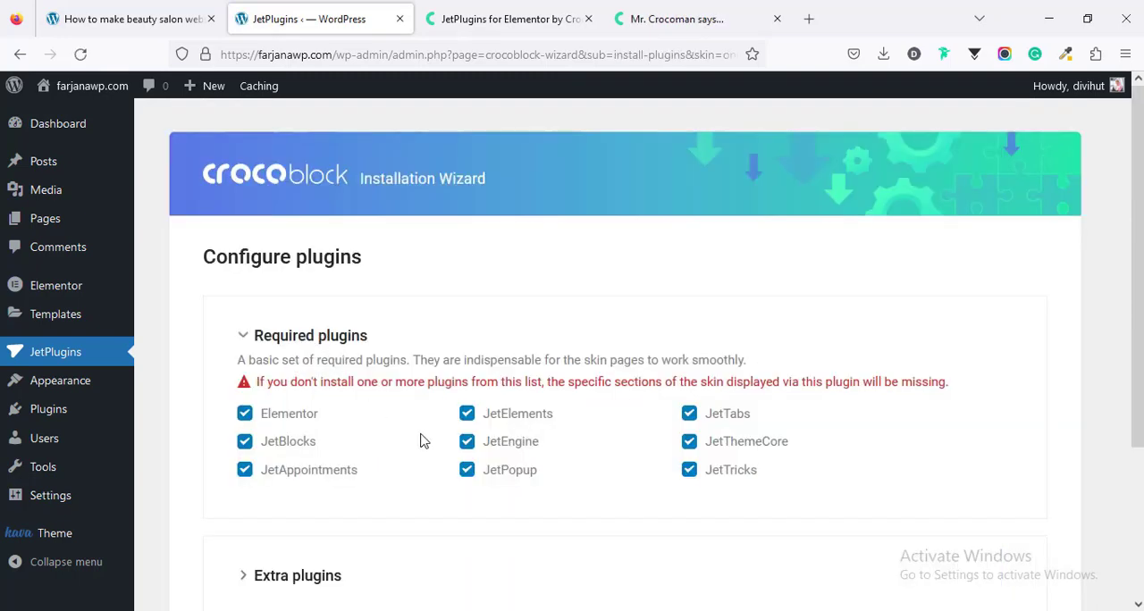
pyautogui.scroll(-3, 420, 447)
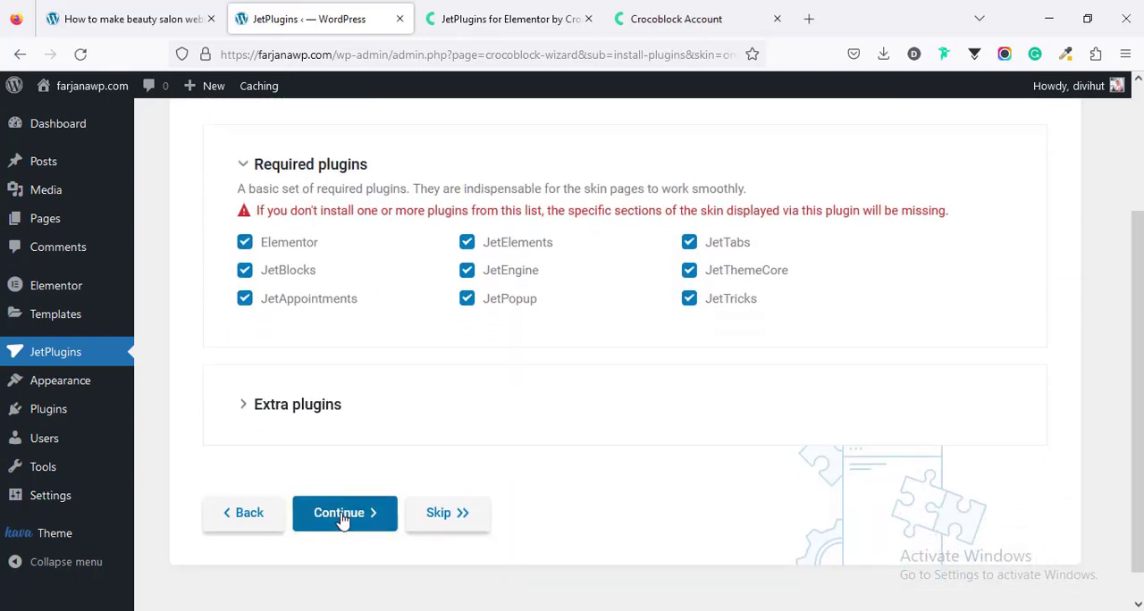
pyautogui.click(342, 516)
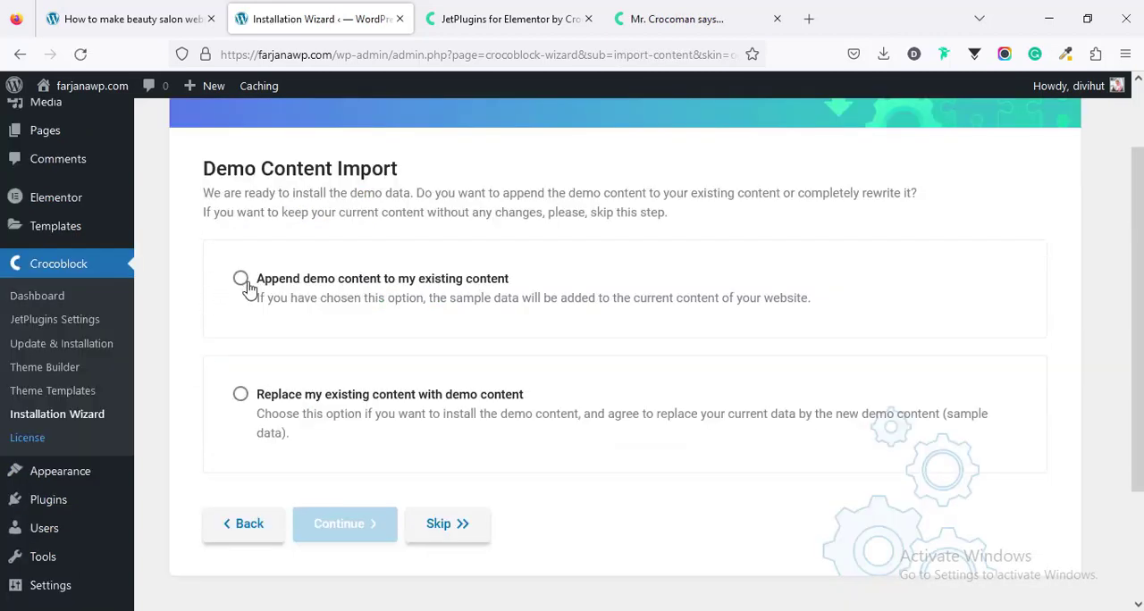
# Step: Import the demo content by appending it to the existing content, and continue past the finished import
pyautogui.click(240, 279)
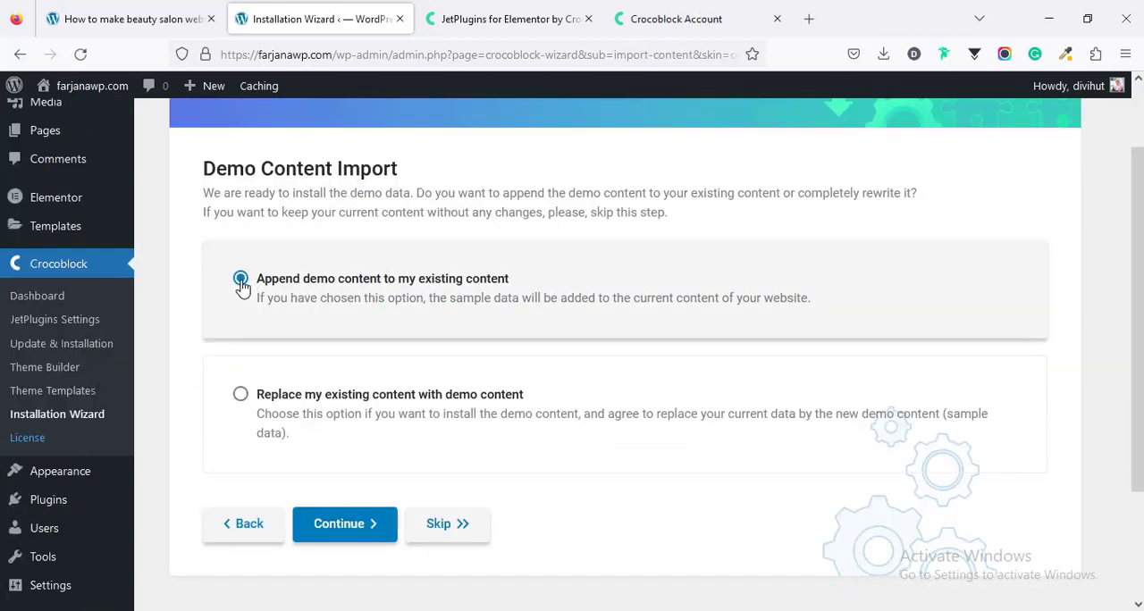
pyautogui.click(352, 526)
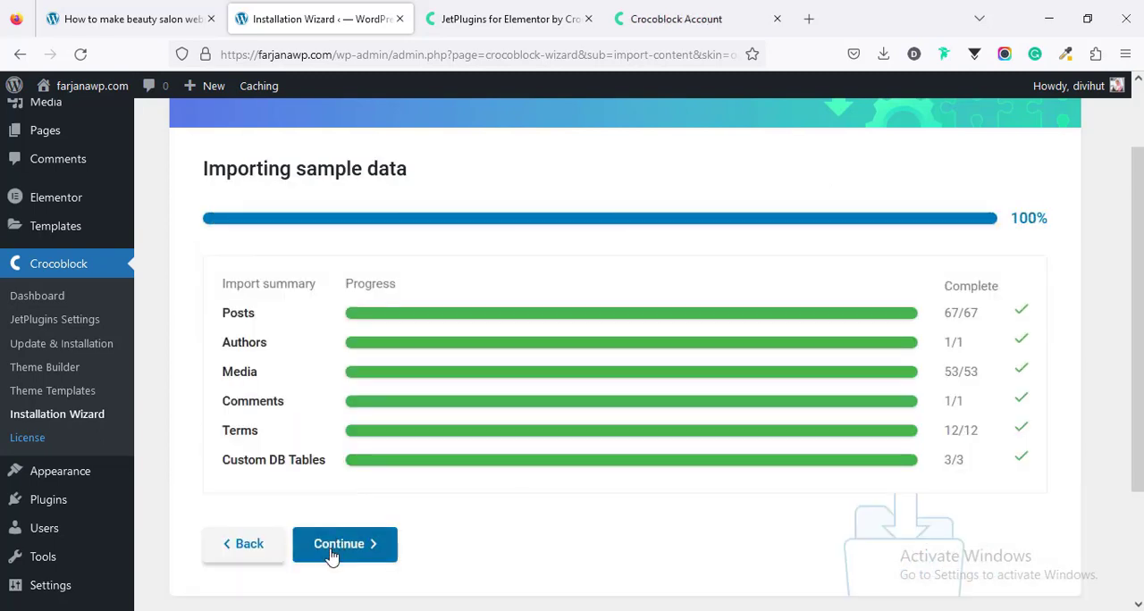
pyautogui.click(348, 551)
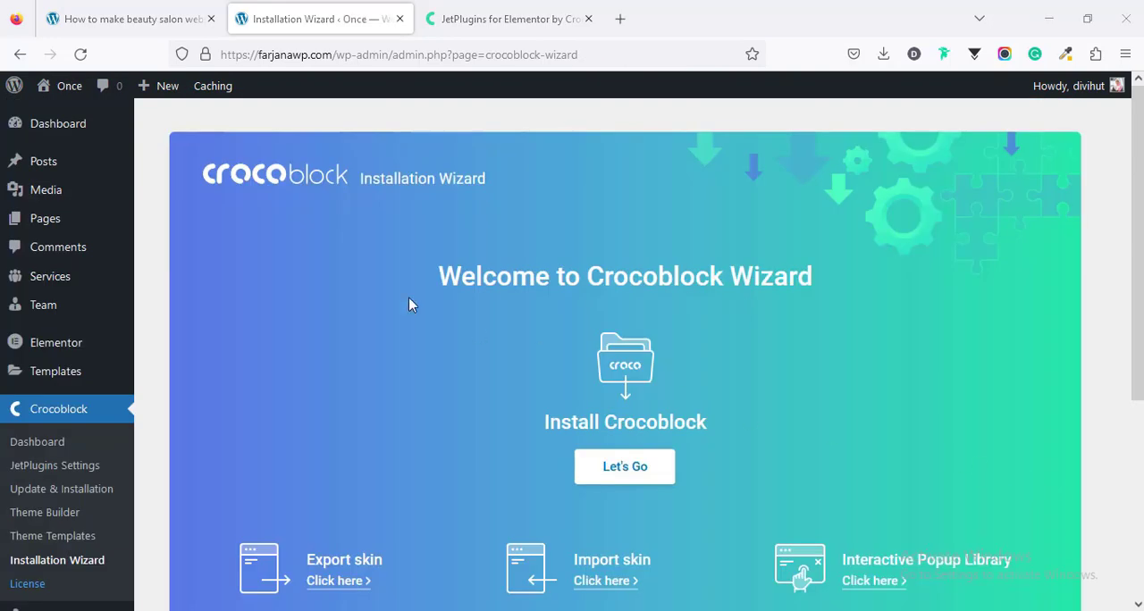
# Step: Open the live site in a new tab and look through the imported home page from its hero section to the photo gallery
pyautogui.moveTo(64, 85)
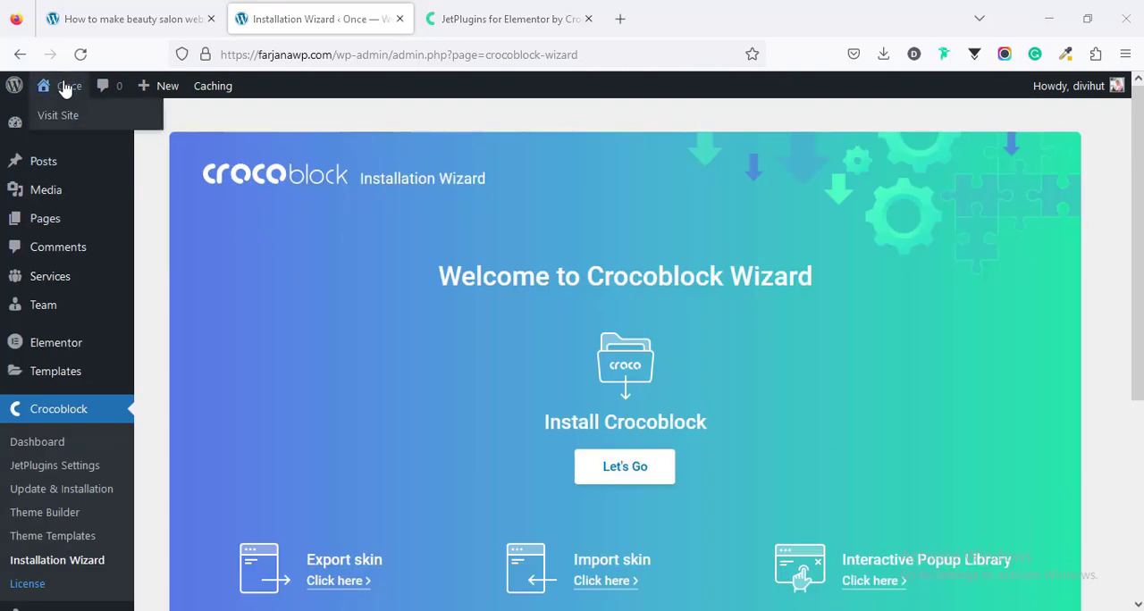
pyautogui.middleClick(64, 120)
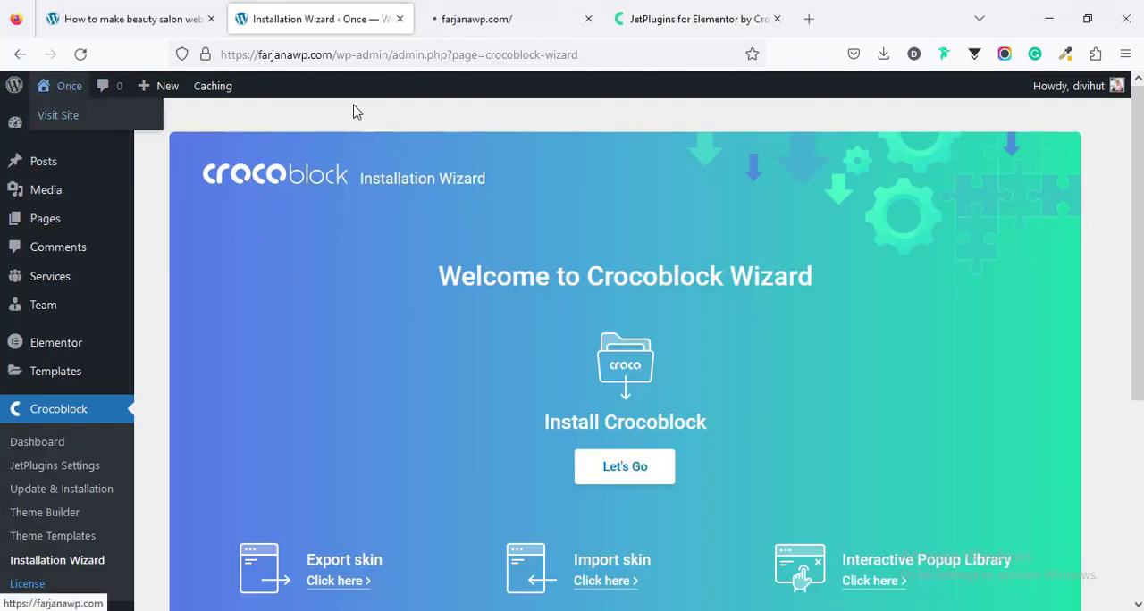
pyautogui.click(554, 15)
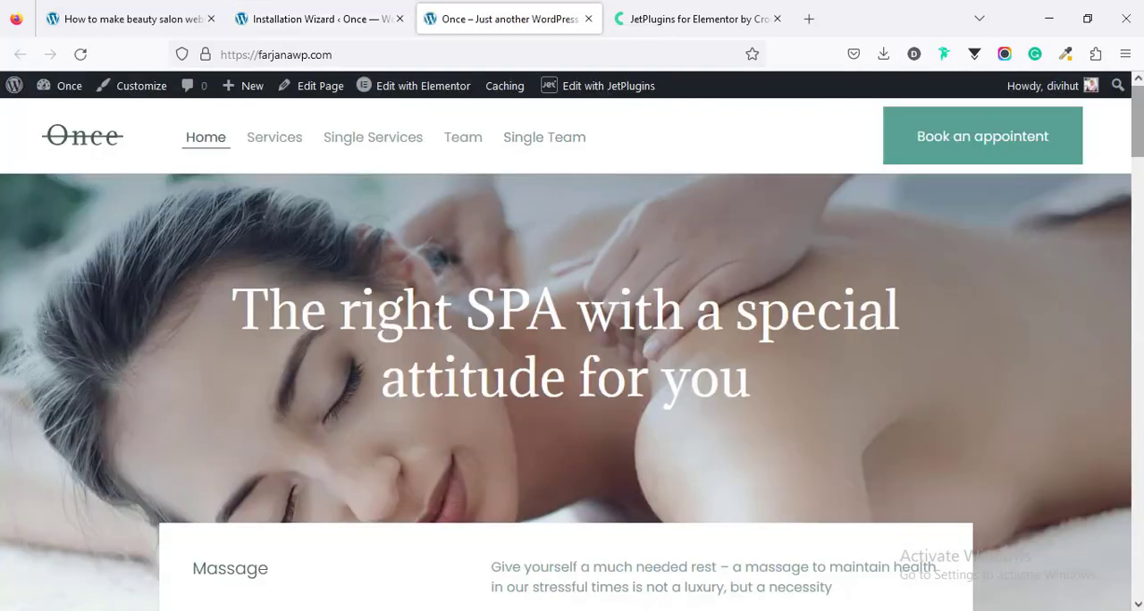
pyautogui.scroll(-4, 572, 357)
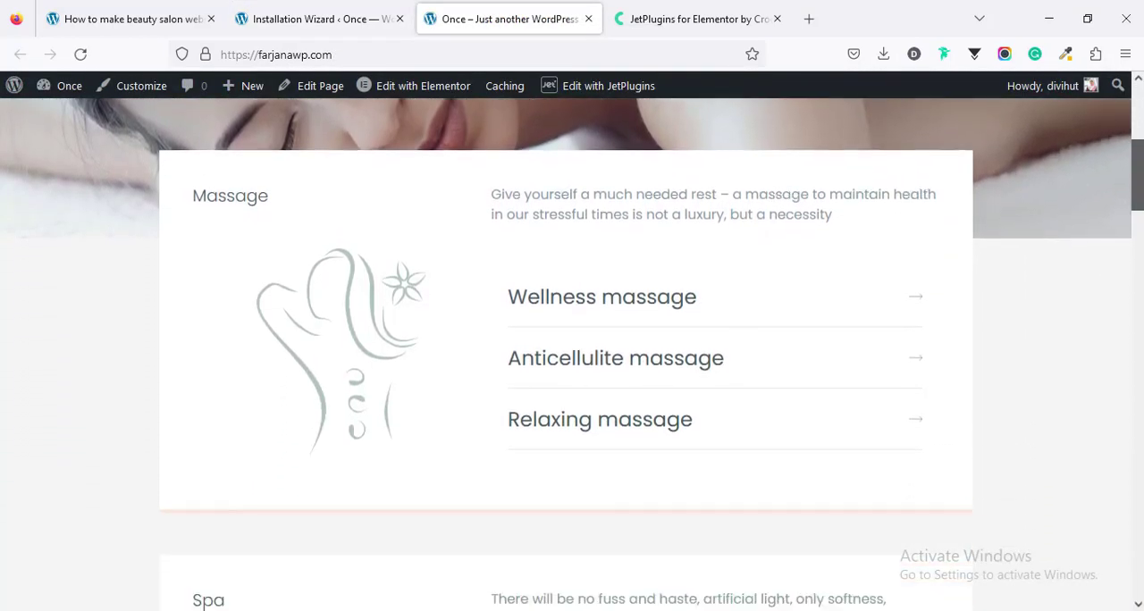
pyautogui.scroll(-10, 573, 357)
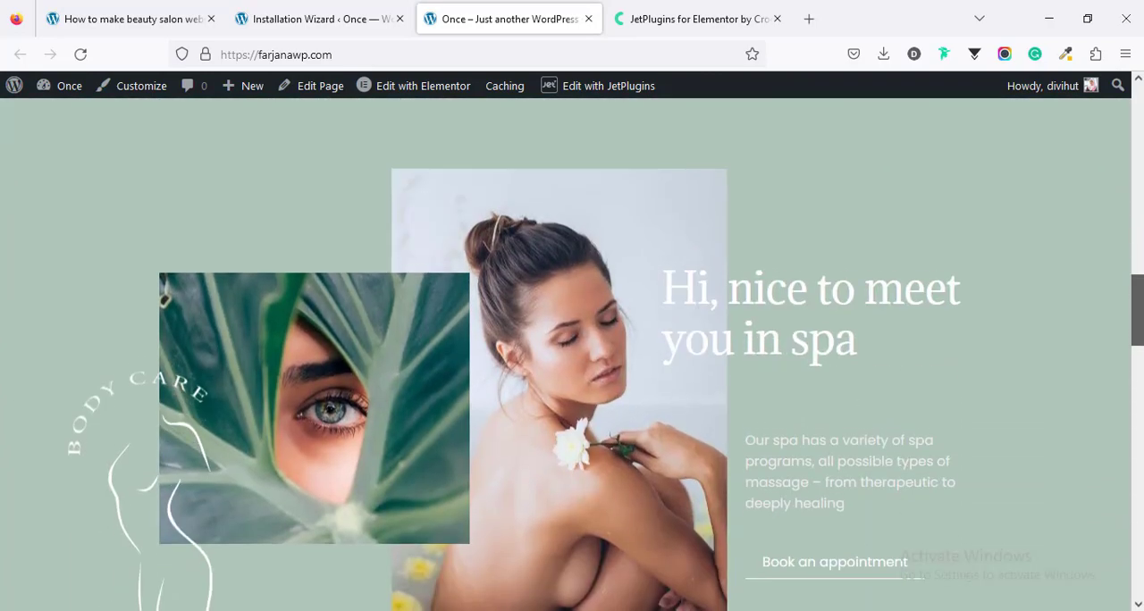
pyautogui.scroll(-12, 572, 358)
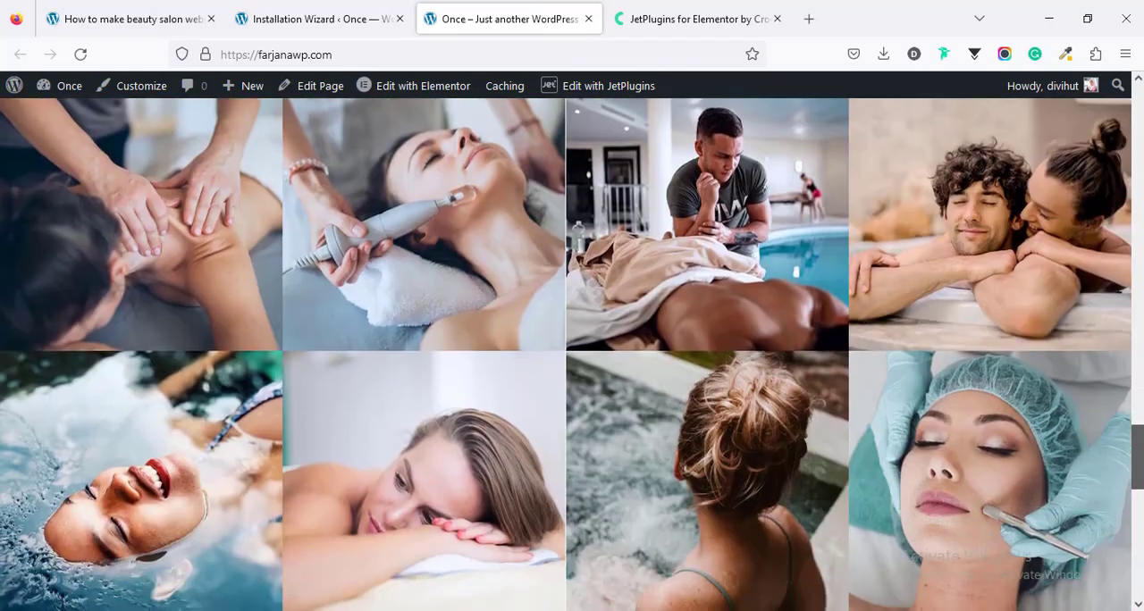
pyautogui.moveTo(1138, 458); pyautogui.dragTo(1138, 118)
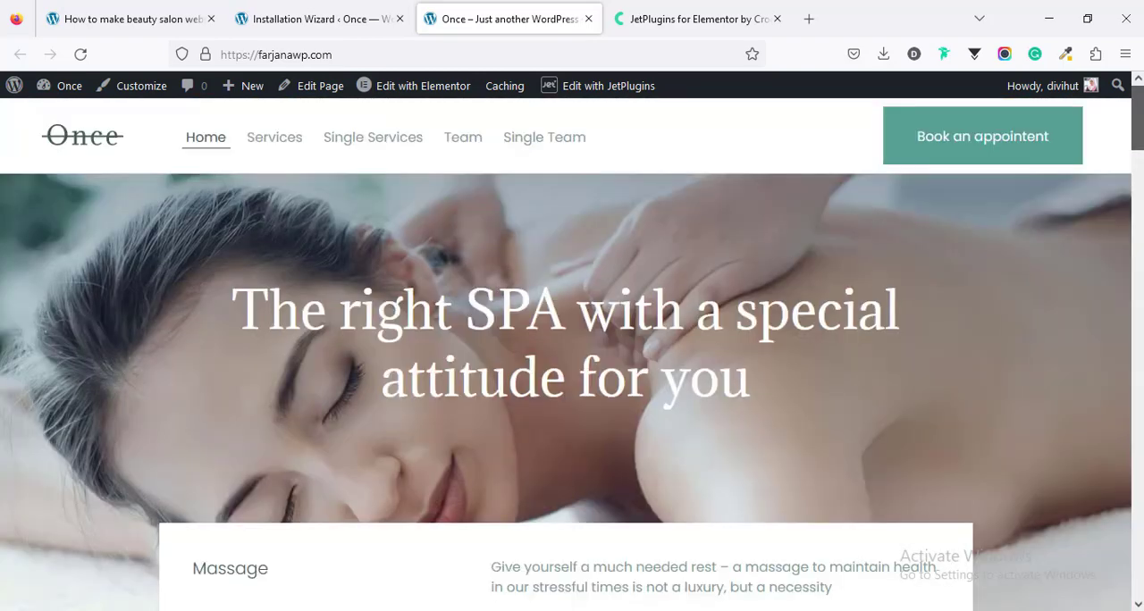
# Step: Open the Services page in a new tab and look through it and the Wellness massage single service page
pyautogui.middleClick(282, 146)
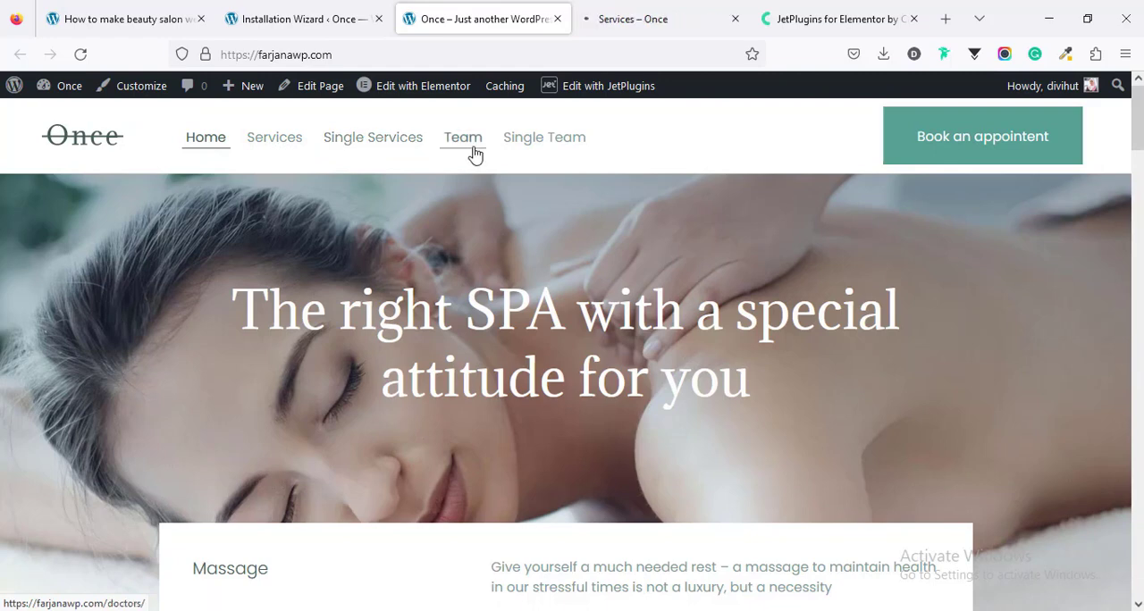
pyautogui.click(617, 19)
pyautogui.scroll(-4, 546, 249)
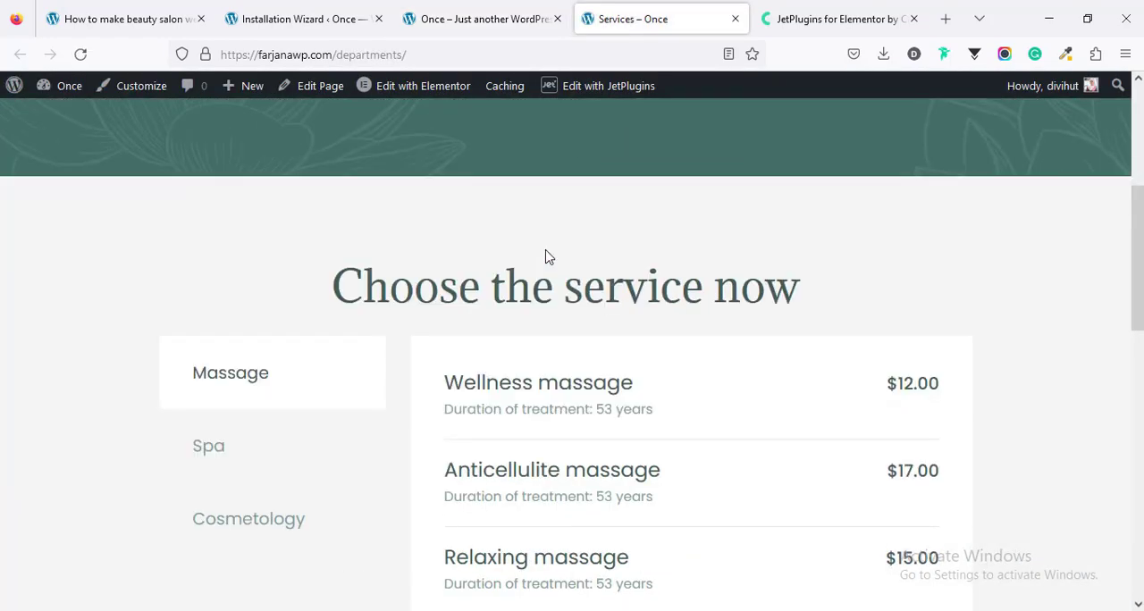
pyautogui.scroll(5, 549, 257)
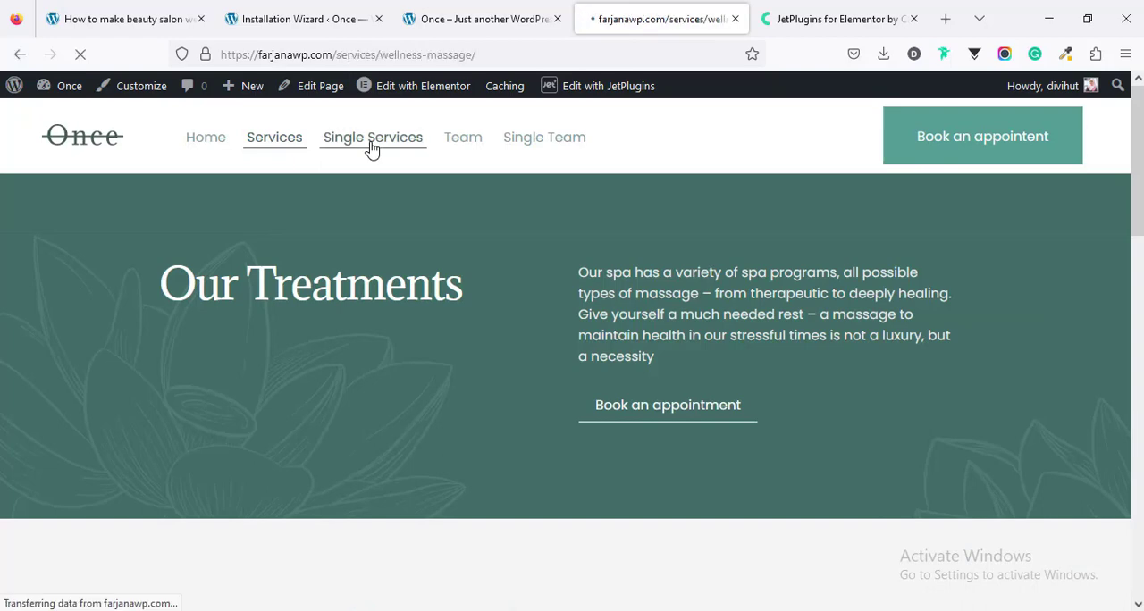
pyautogui.scroll(-10, 345, 331)
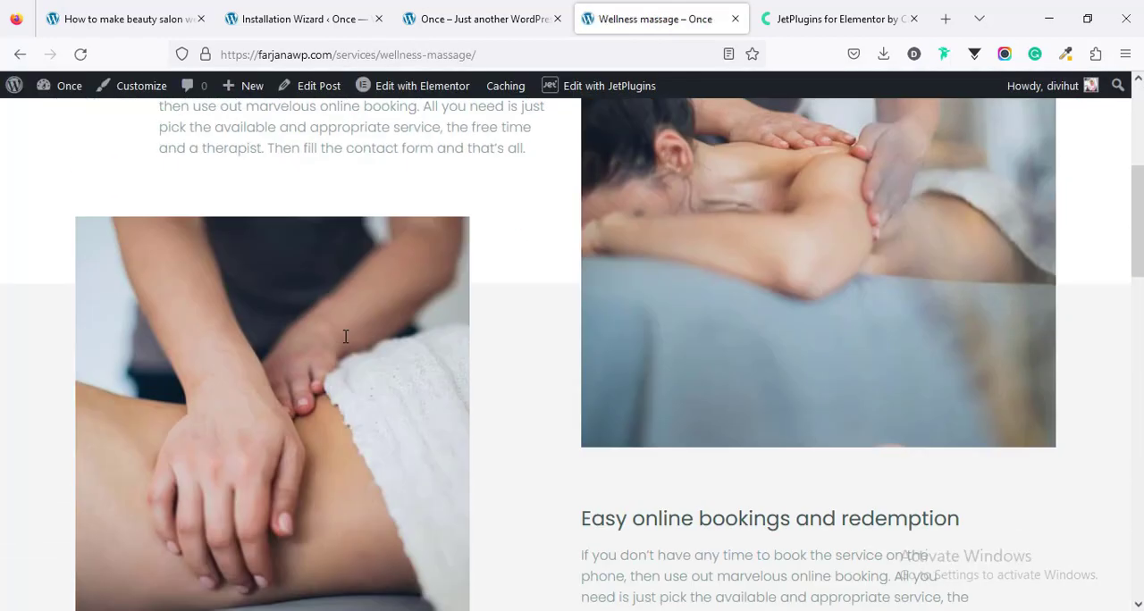
pyautogui.scroll(-10, 347, 338)
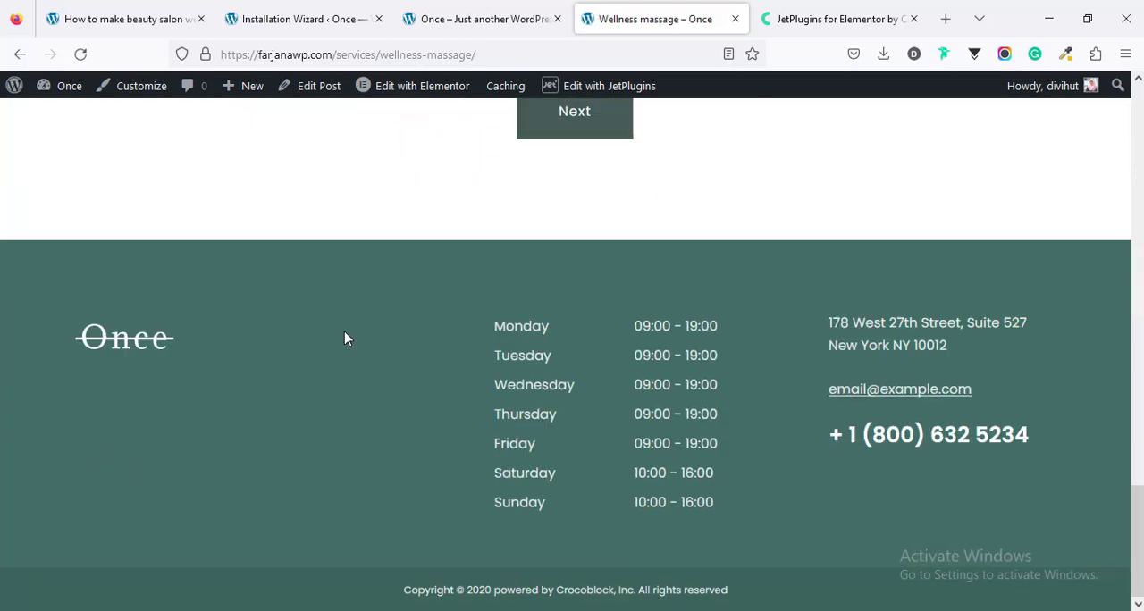
pyautogui.scroll(8, 348, 337)
pyautogui.scroll(10, 345, 338)
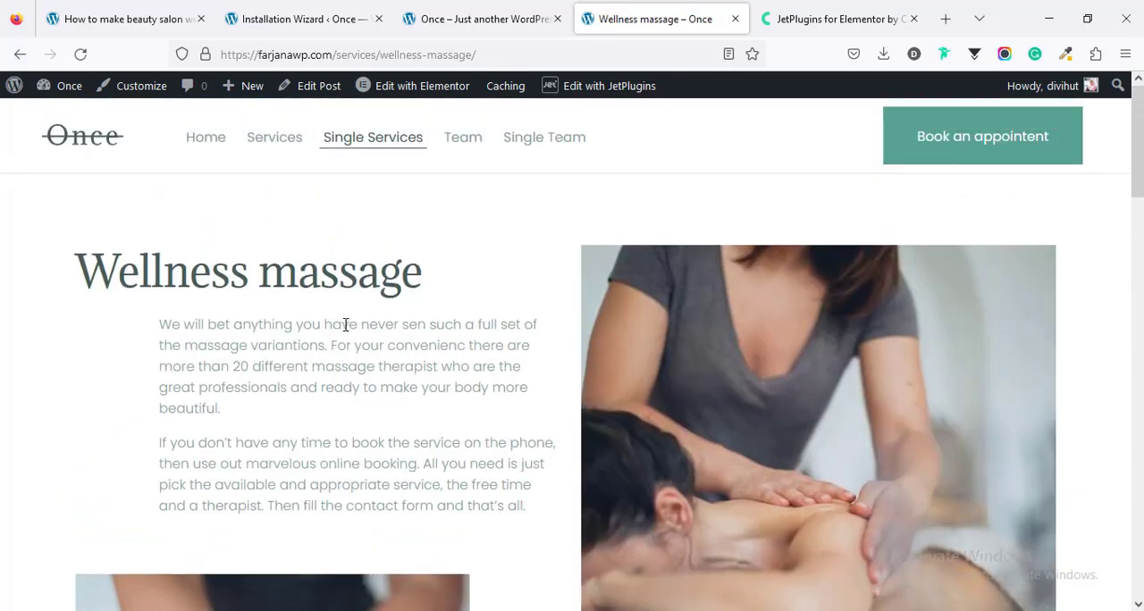
# Step: Look through the Team page and the single team member page, including its profile, certificates and appointment booking form
pyautogui.click(463, 137)
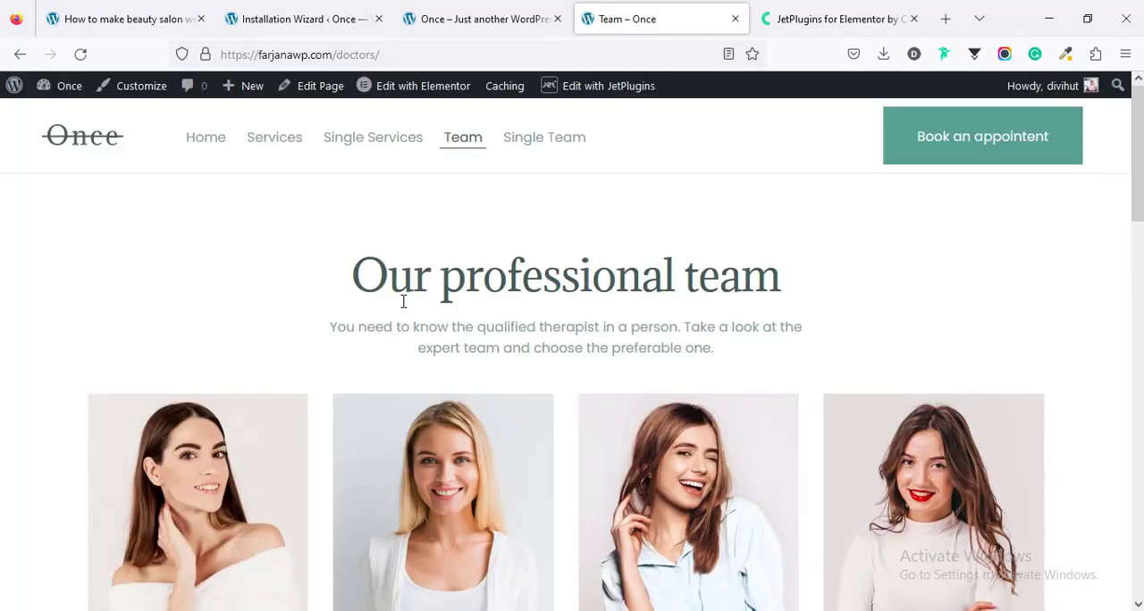
pyautogui.scroll(-15, 402, 308)
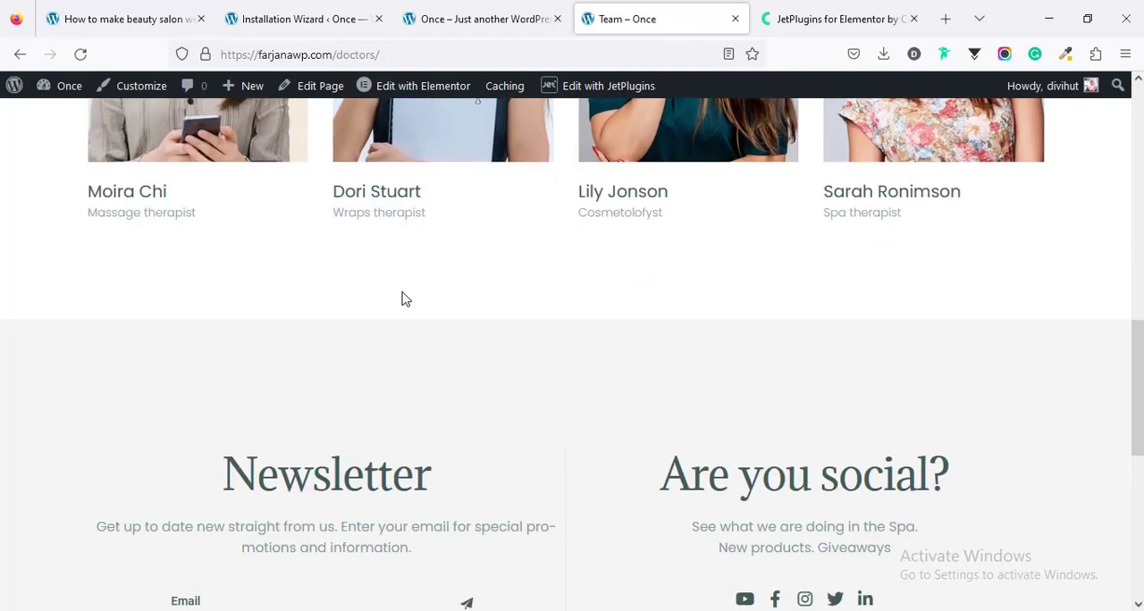
pyautogui.scroll(15, 402, 299)
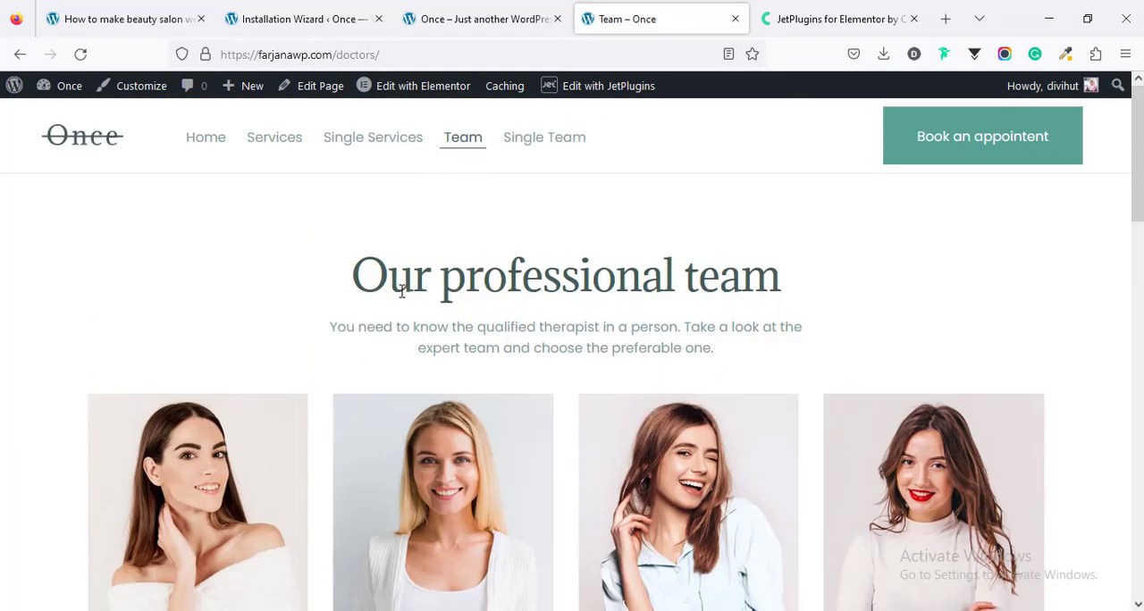
pyautogui.click(530, 143)
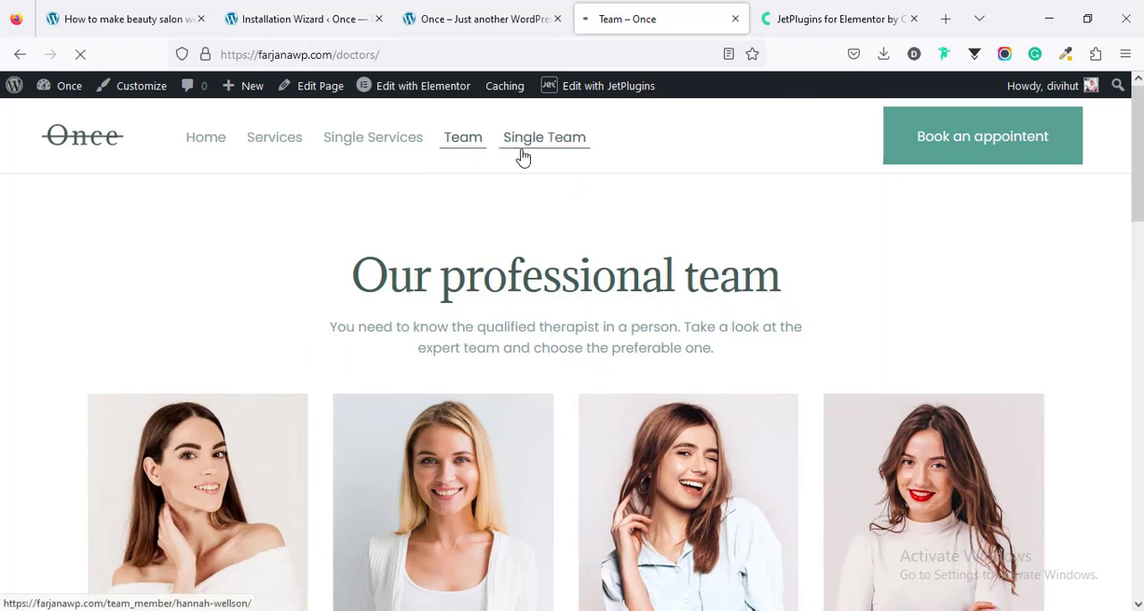
pyautogui.scroll(-4, 486, 235)
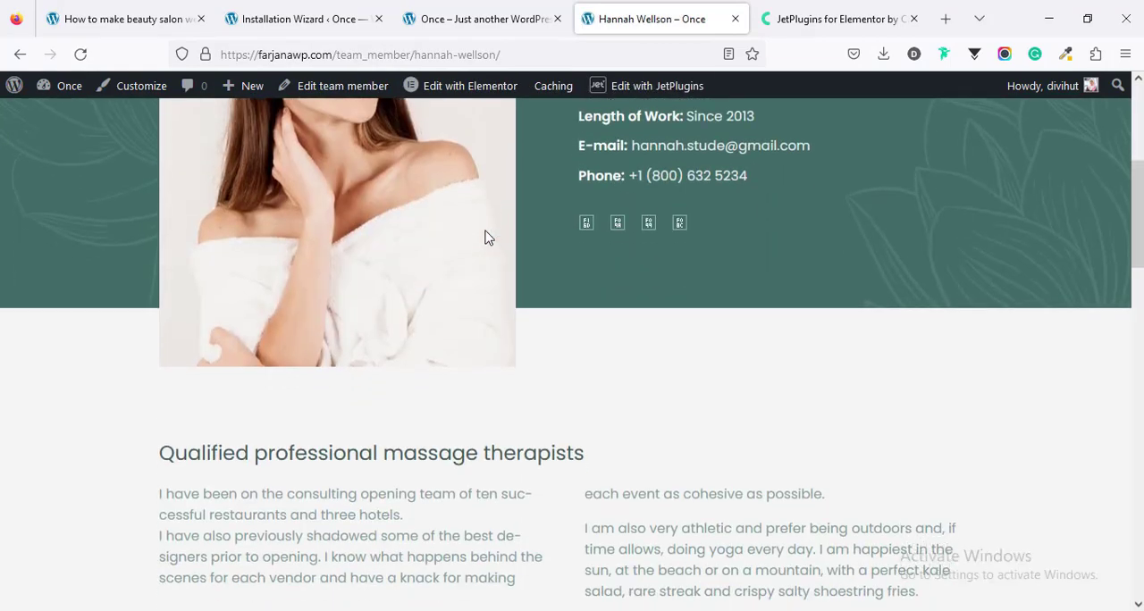
pyautogui.scroll(-10, 485, 235)
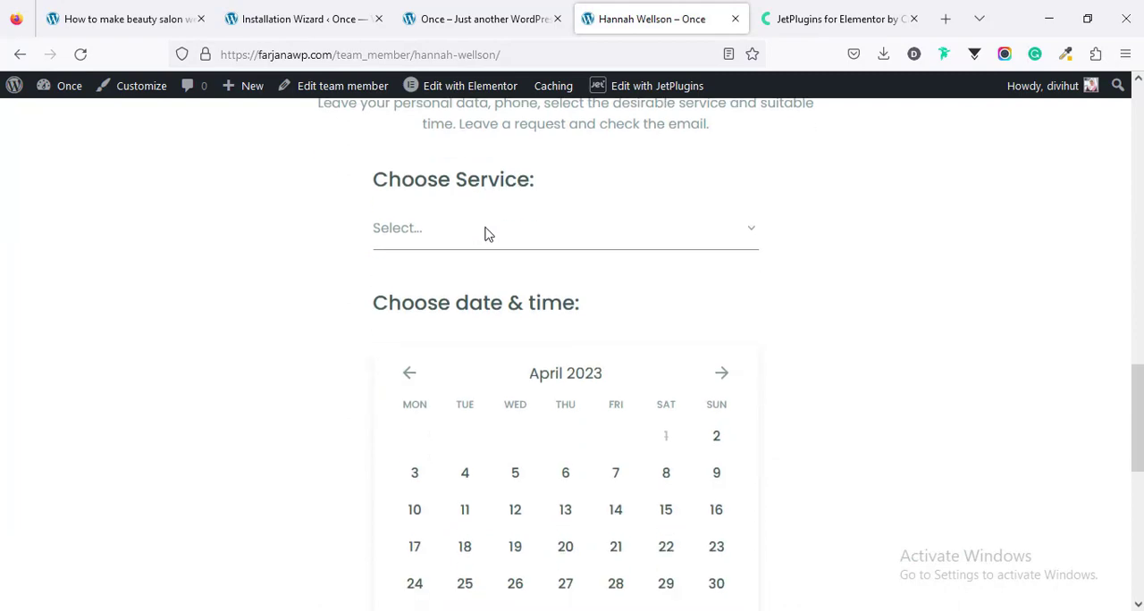
pyautogui.scroll(-4, 488, 233)
pyautogui.scroll(13, 485, 230)
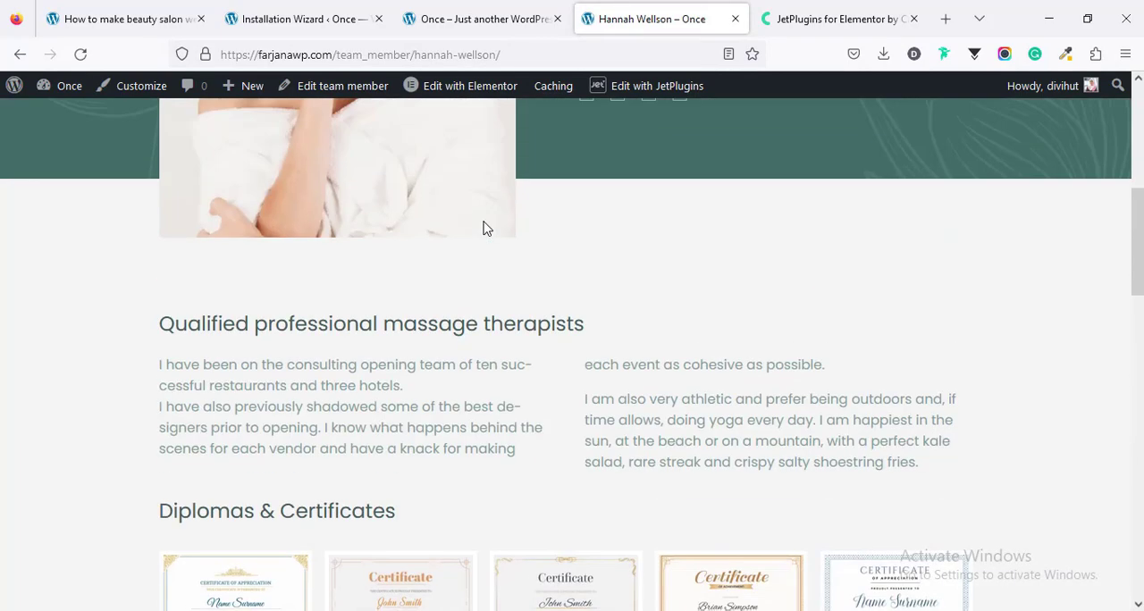
pyautogui.scroll(5, 485, 228)
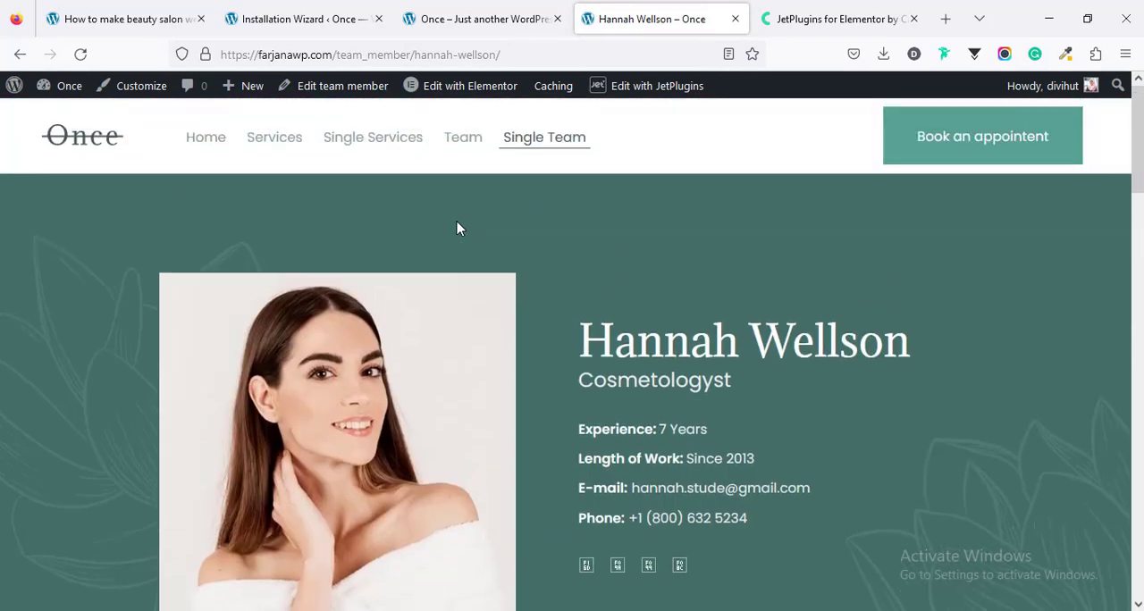
# Step: Return to the beauty salon website article and highlight Step 4 in its list of steps
pyautogui.click(126, 21)
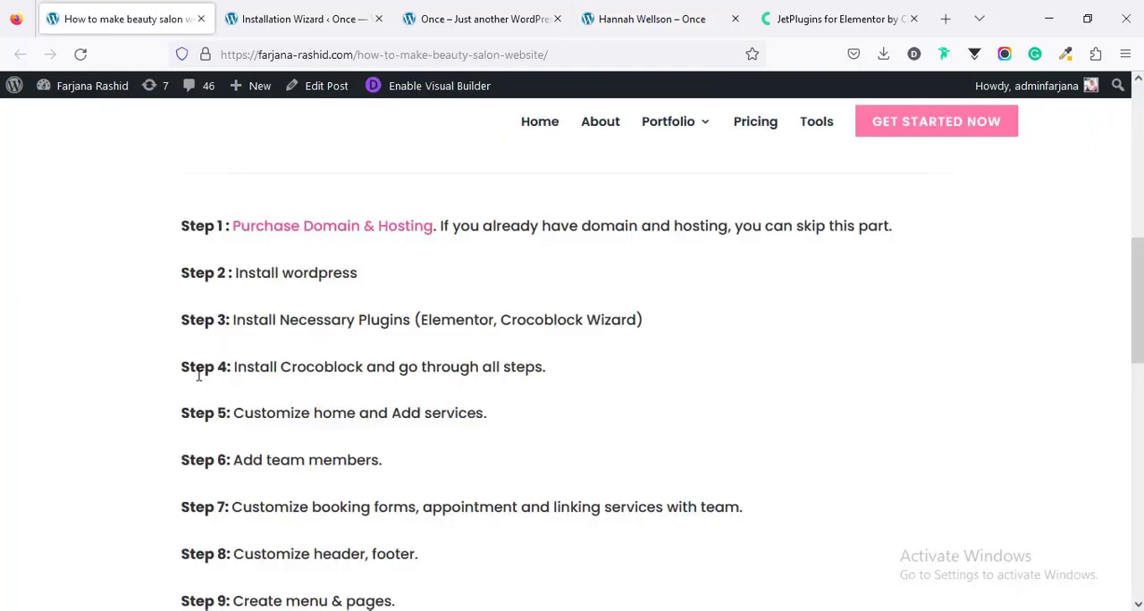
pyautogui.tripleClick(492, 371)
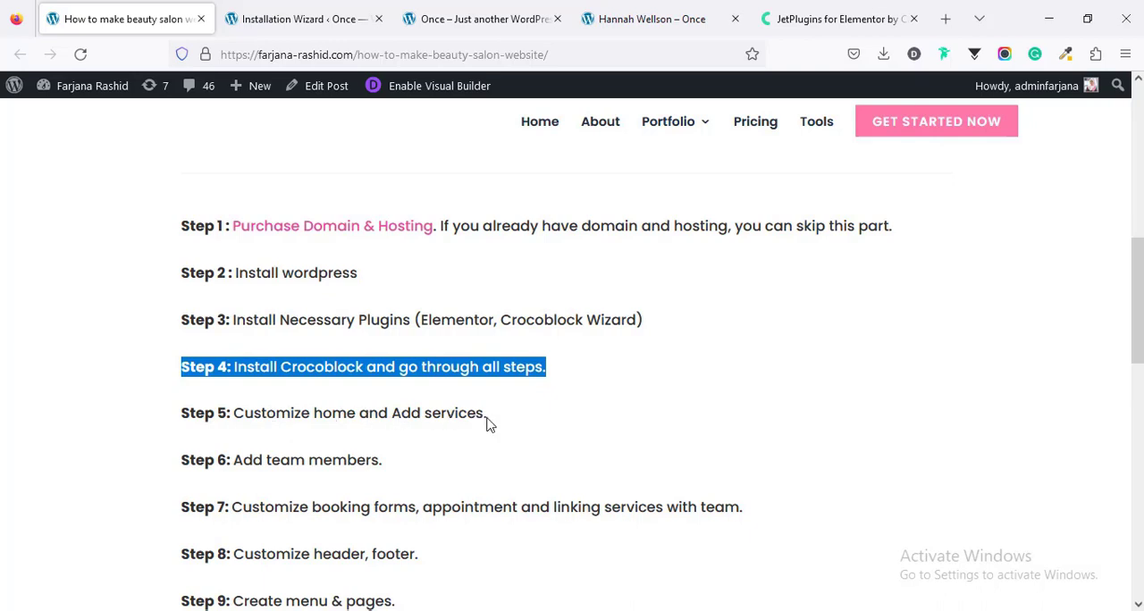
# Step: Open the site's home page in Elementor, close the team member and JetPlugins tabs, and dismiss the What's New announcement
pyautogui.click(444, 13)
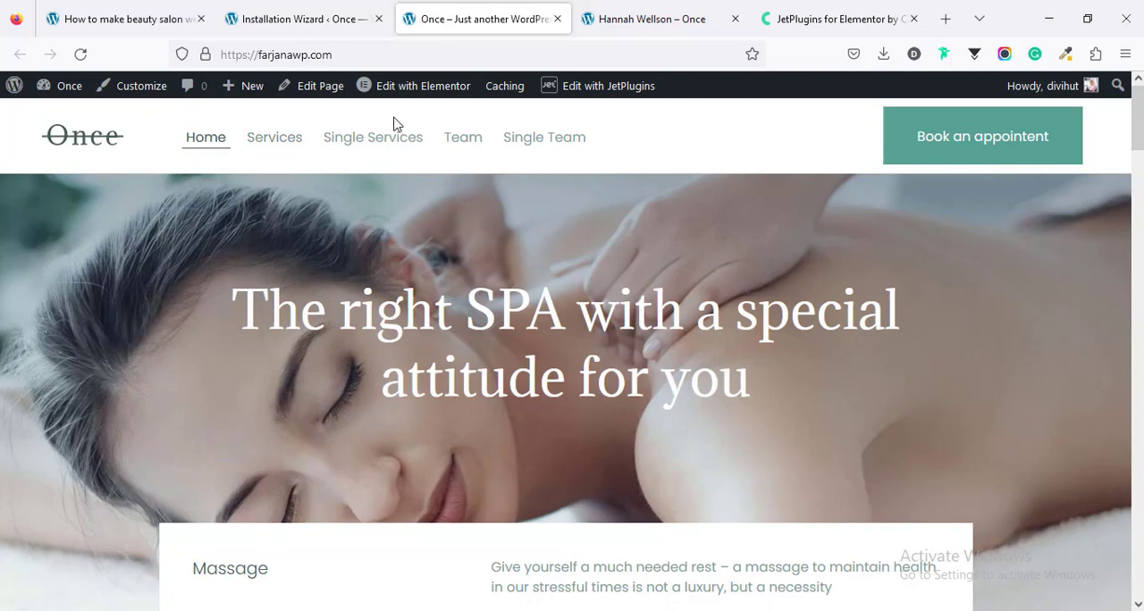
pyautogui.moveTo(413, 95)
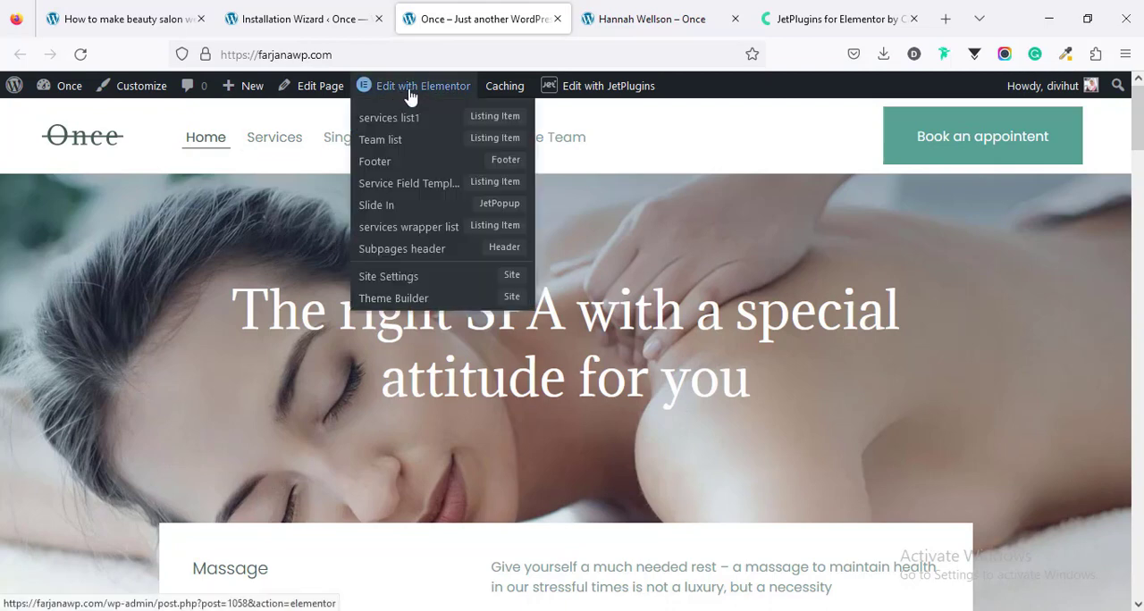
pyautogui.click(410, 95)
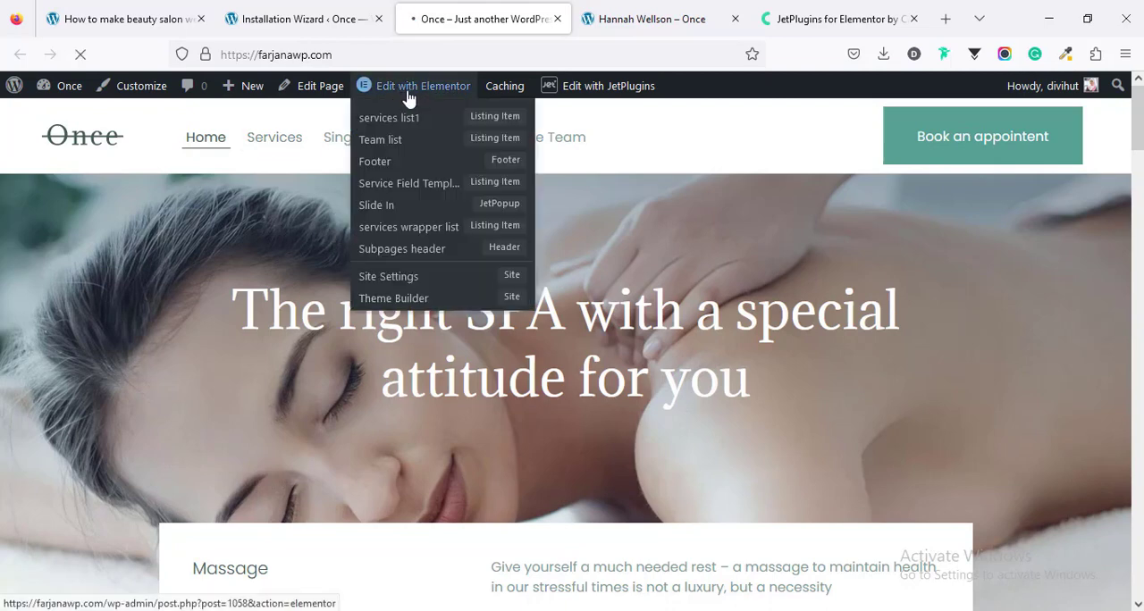
pyautogui.click(735, 19)
pyautogui.click(735, 18)
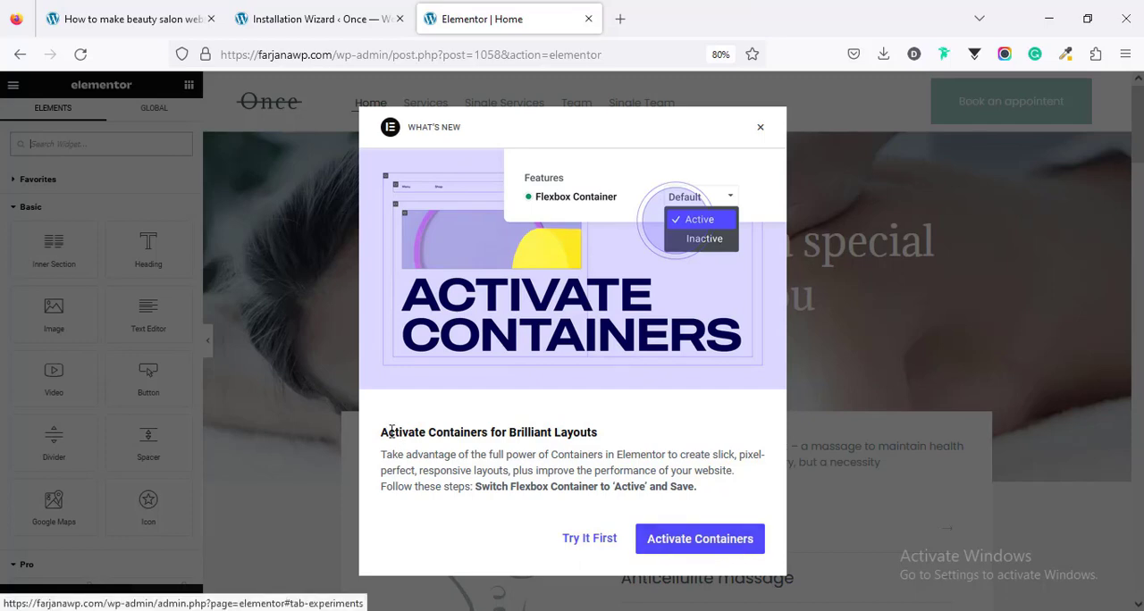
pyautogui.click(759, 133)
# Step: Look through the home page sections in Elementor and open the hero heading's title for editing
pyautogui.scroll(-10, 598, 401)
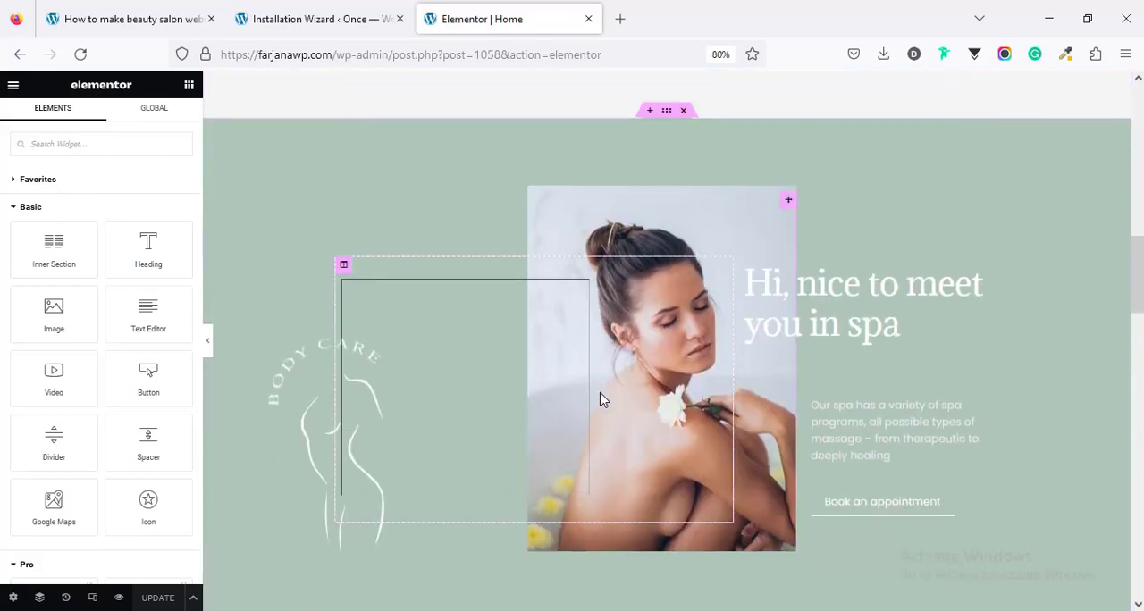
pyautogui.scroll(-6, 603, 400)
pyautogui.scroll(-8, 603, 402)
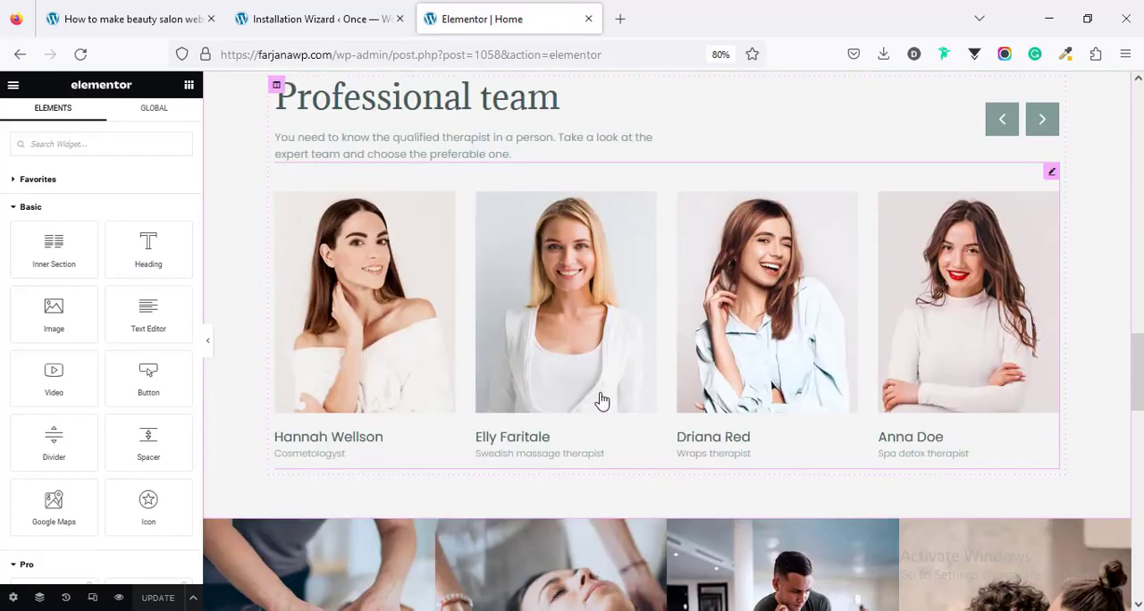
pyautogui.scroll(12, 602, 401)
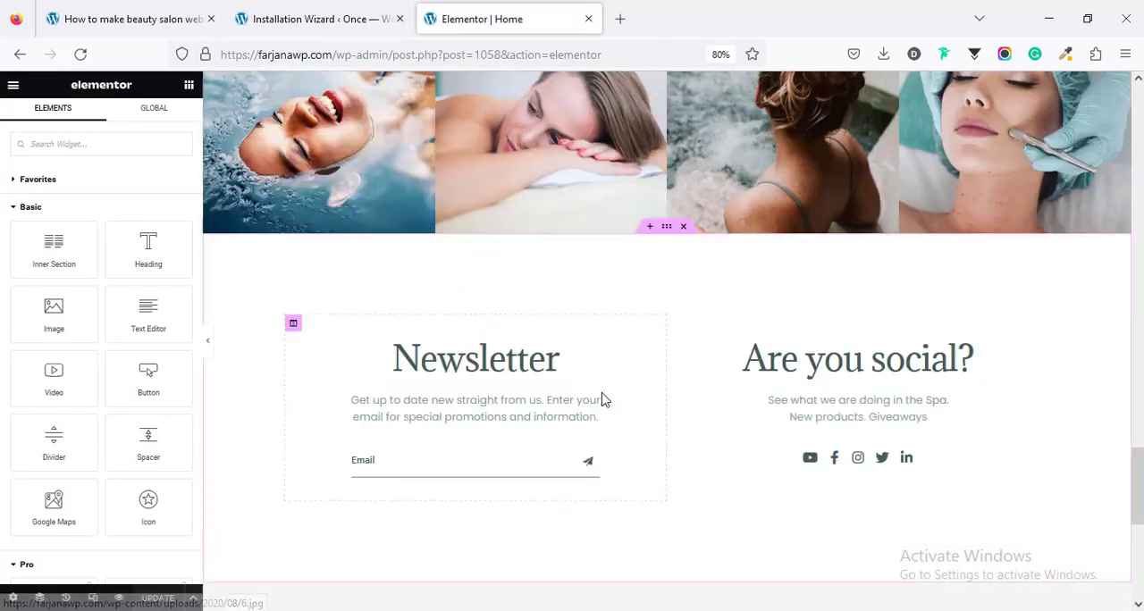
pyautogui.scroll(10, 603, 399)
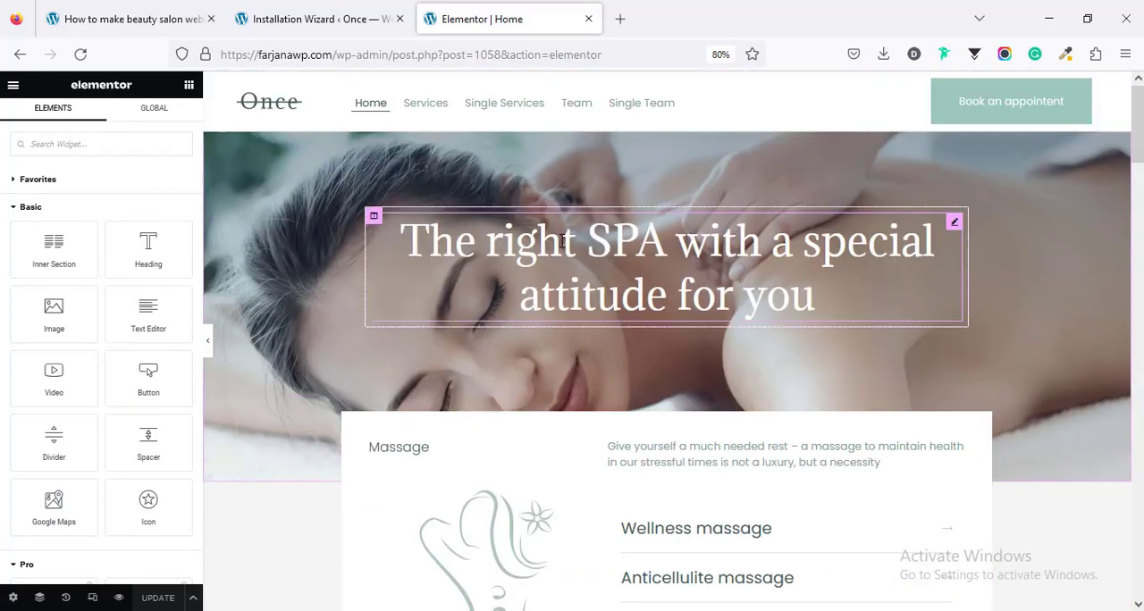
pyautogui.click(739, 259)
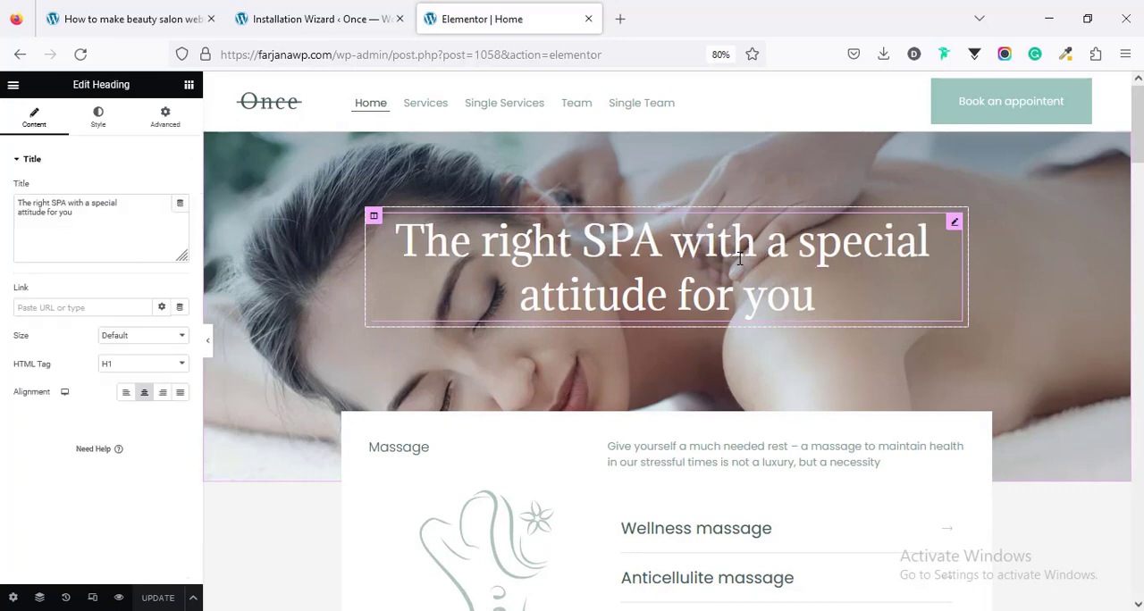
pyautogui.click(78, 206)
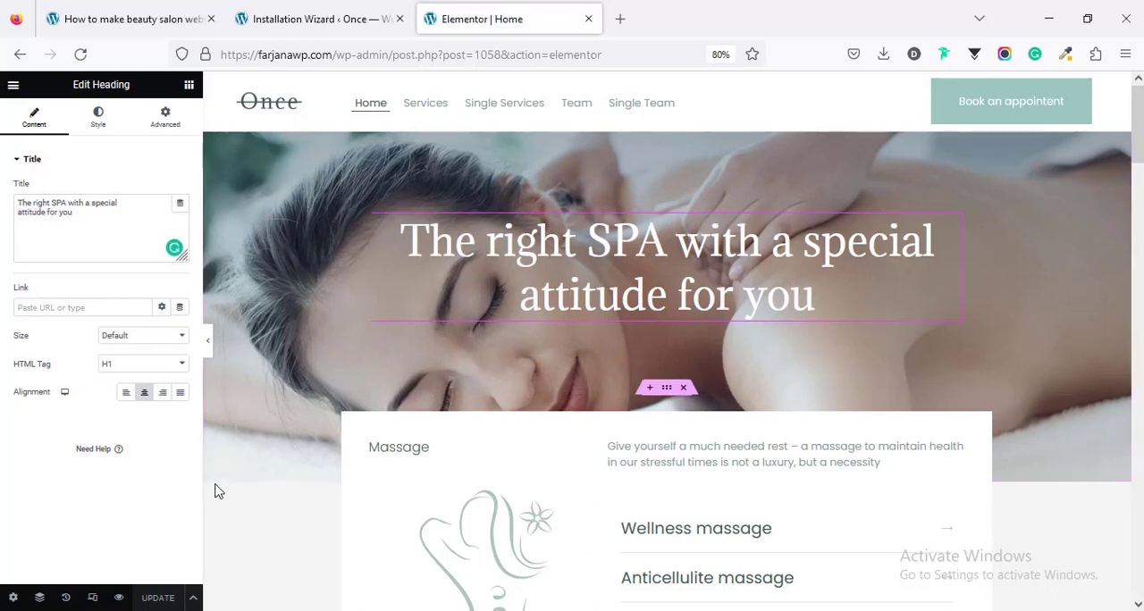
# Step: Select the hero section through the Navigator and replace its background image with the photo of a woman lying among green leaves
pyautogui.click(40, 598)
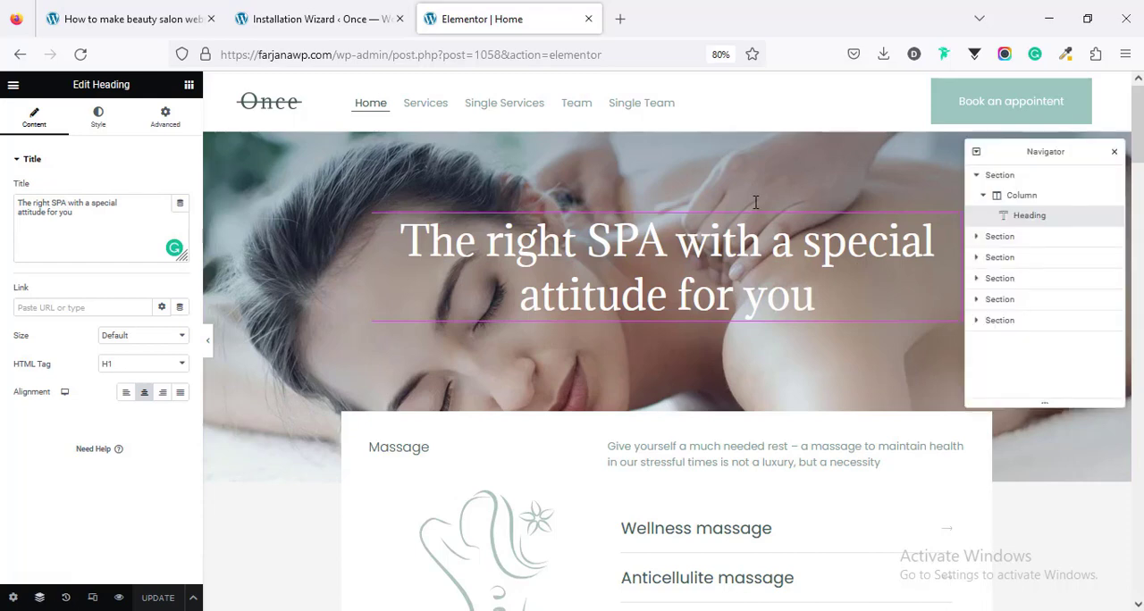
pyautogui.click(998, 177)
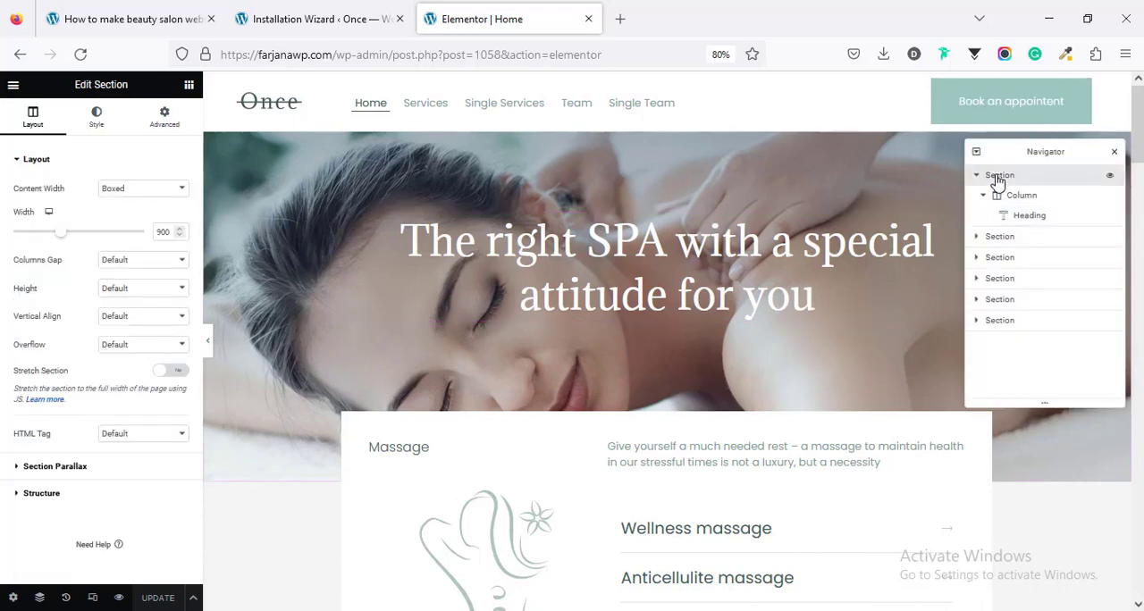
pyautogui.click(101, 116)
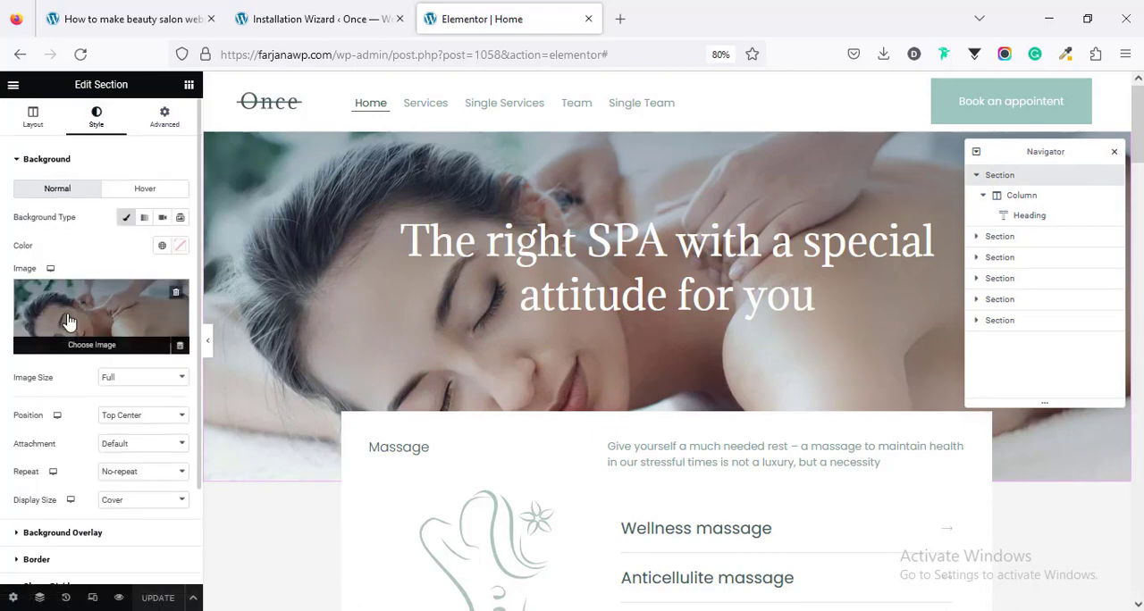
pyautogui.click(70, 321)
pyautogui.click(650, 333)
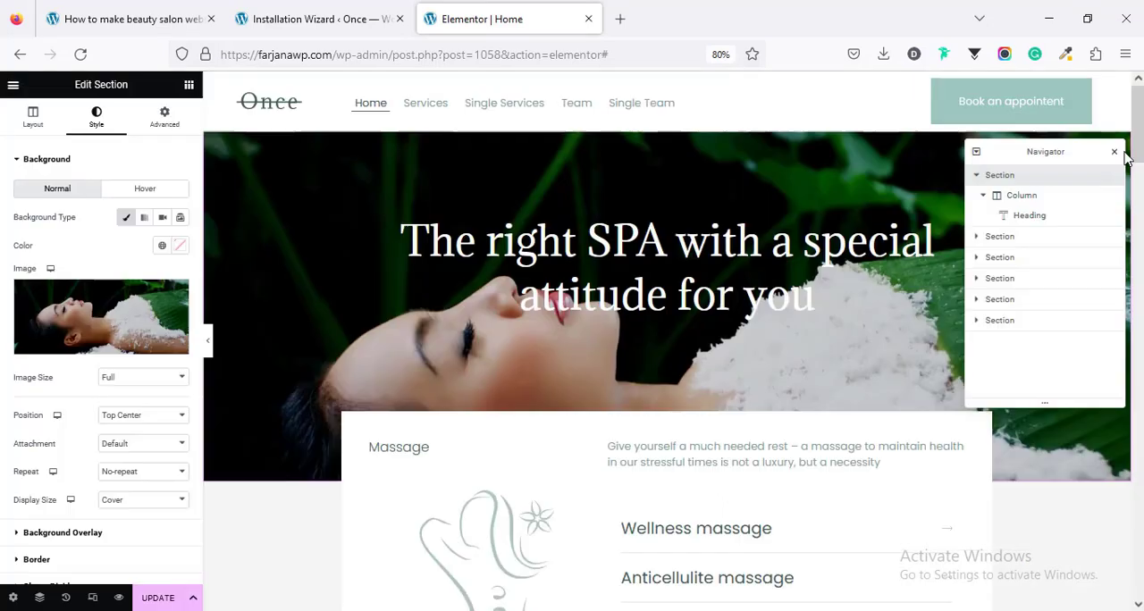
pyautogui.click(1115, 158)
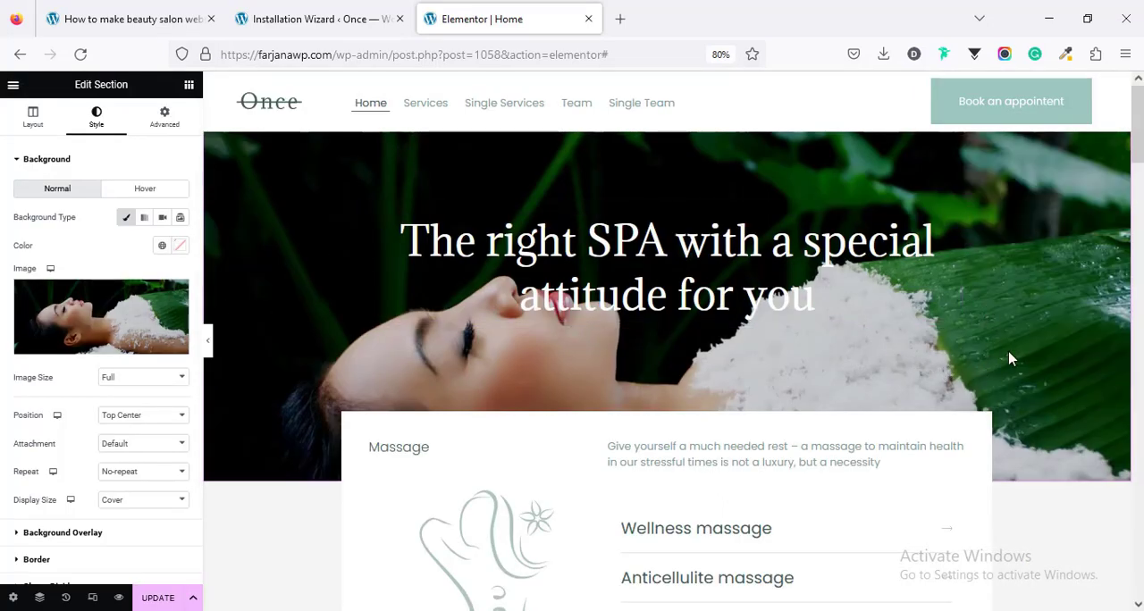
# Step: Look through the Massage and Spa service cards below the hero and open the services listing grid's settings
pyautogui.scroll(-3, 1010, 359)
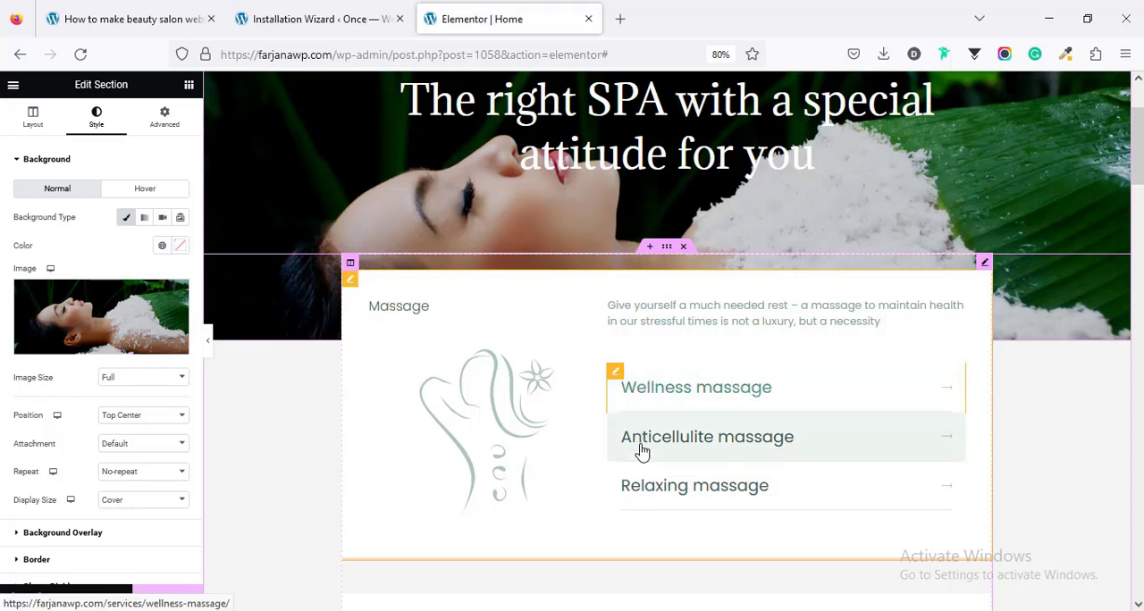
pyautogui.scroll(-5, 640, 506)
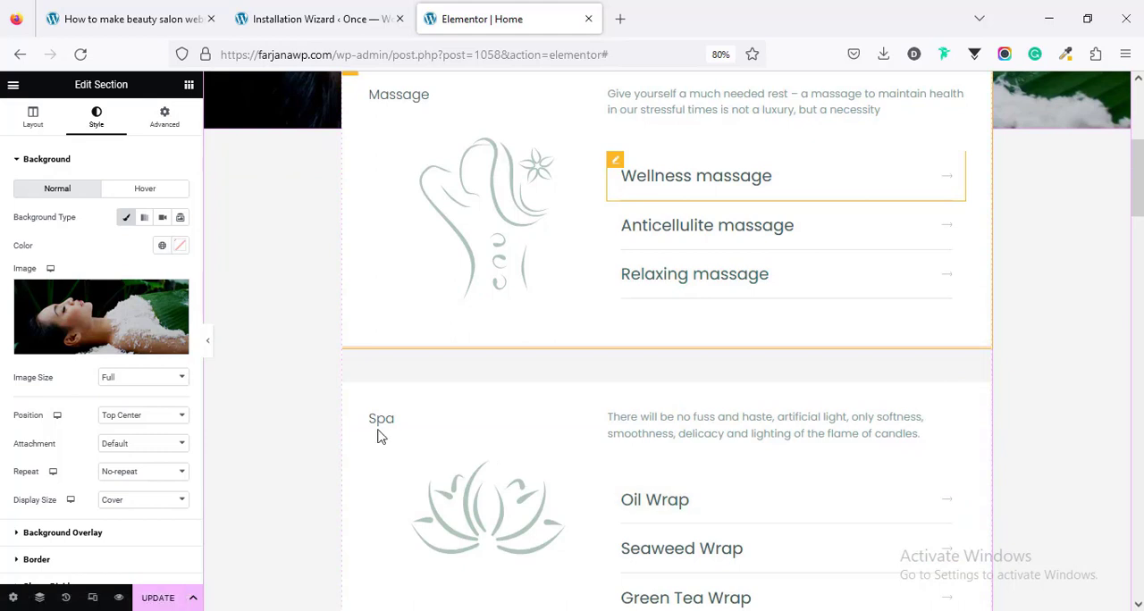
pyautogui.scroll(-3, 380, 425)
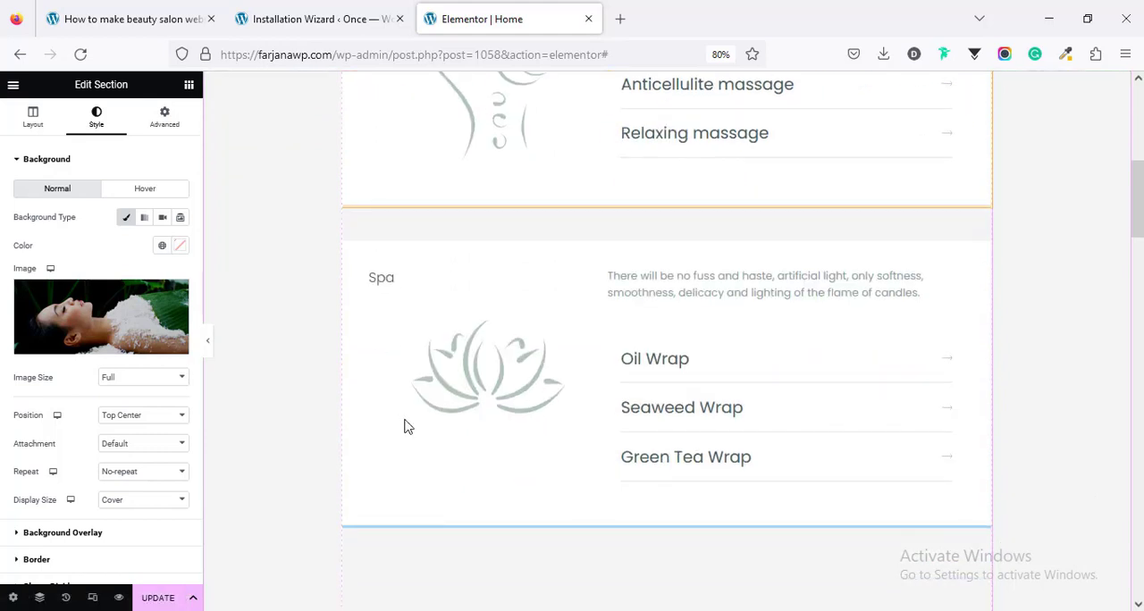
pyautogui.scroll(5, 463, 311)
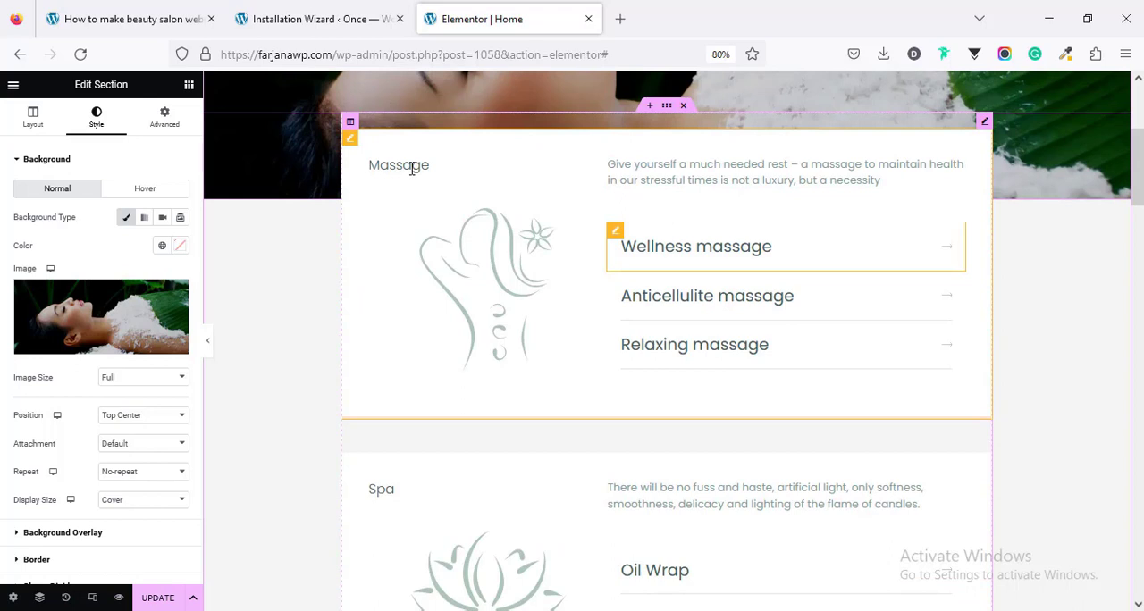
pyautogui.click(412, 170)
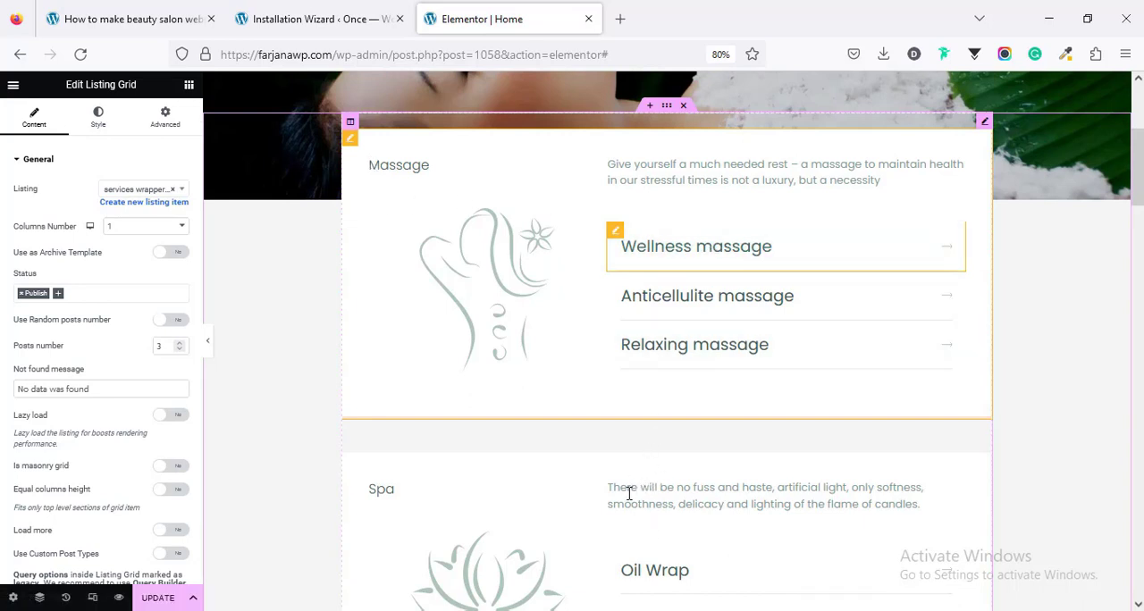
pyautogui.scroll(5, 630, 493)
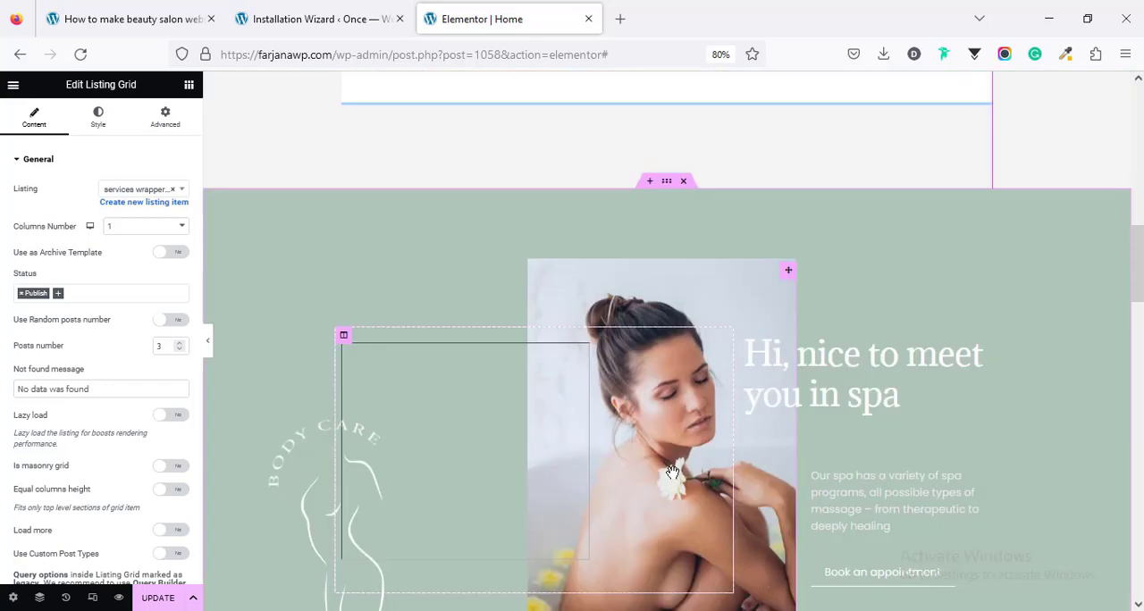
pyautogui.scroll(-1, 918, 387)
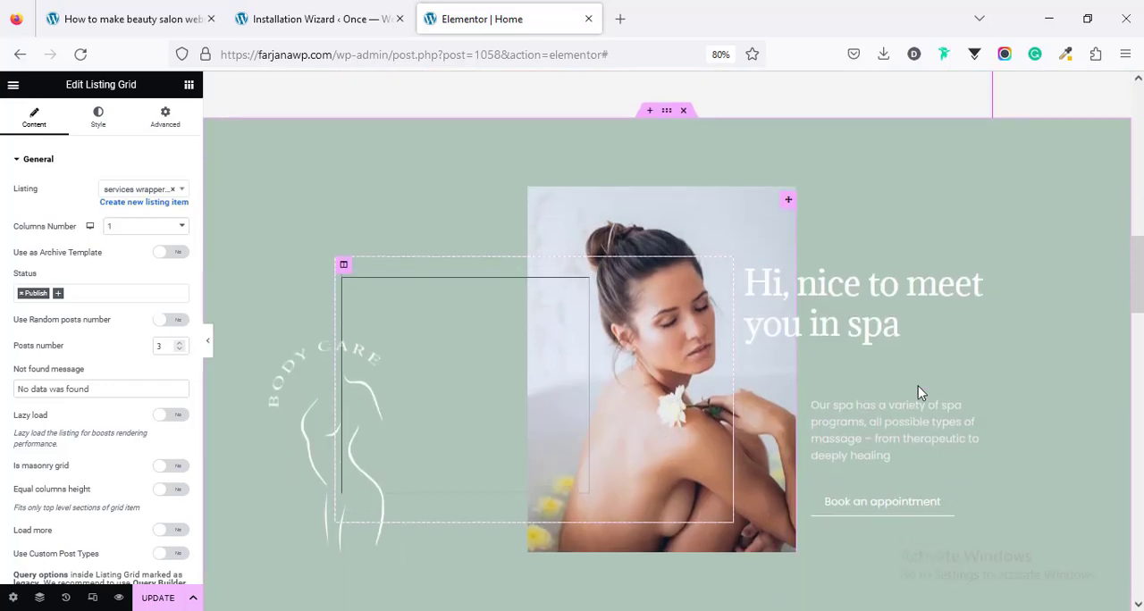
# Step: Replace the large photo beside the "Hi, nice to meet you in spa" heading with the facial treatment photo from the media library
pyautogui.click(920, 333)
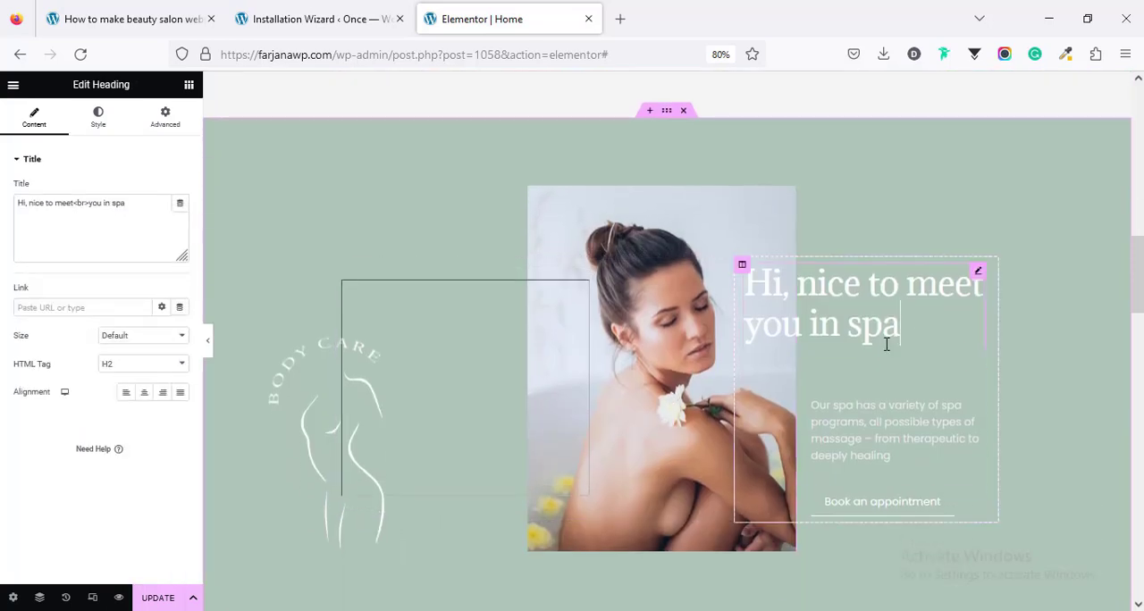
pyautogui.click(582, 218)
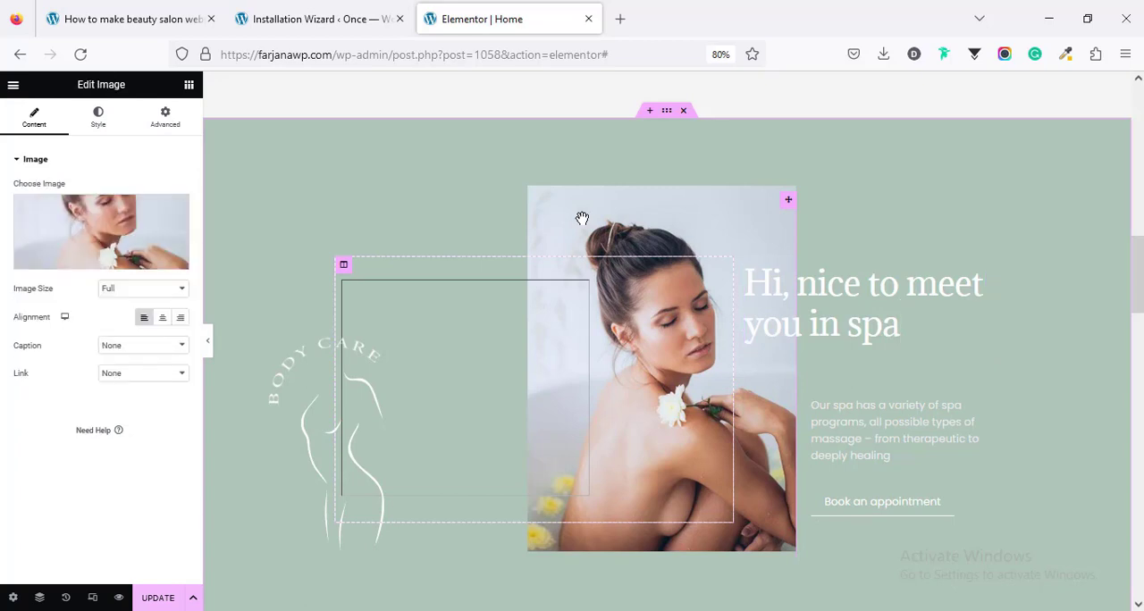
pyautogui.click(105, 222)
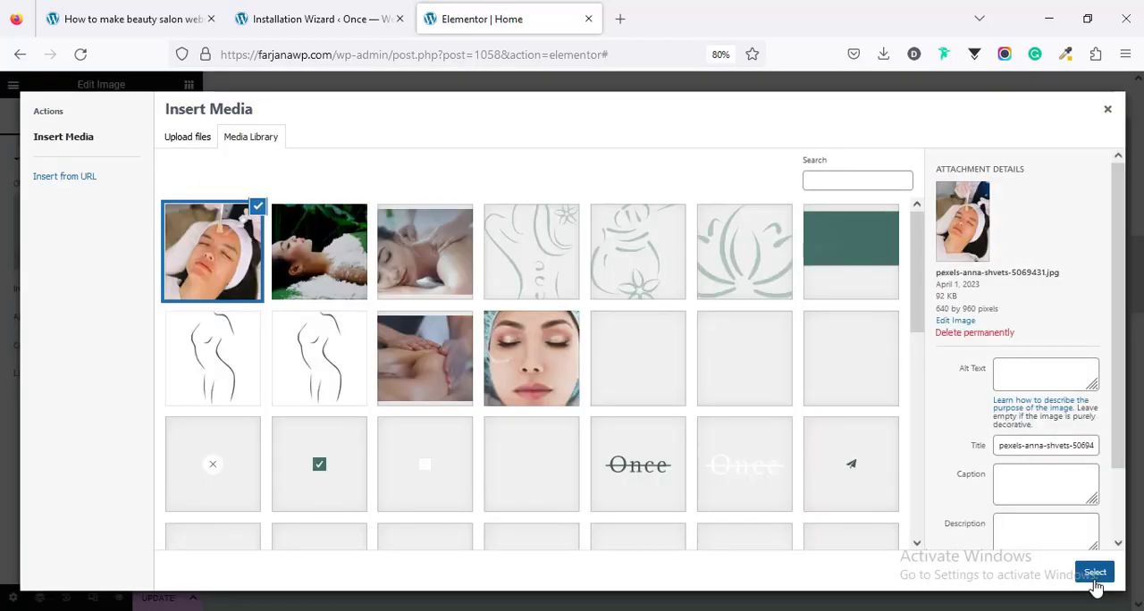
pyautogui.click(1095, 573)
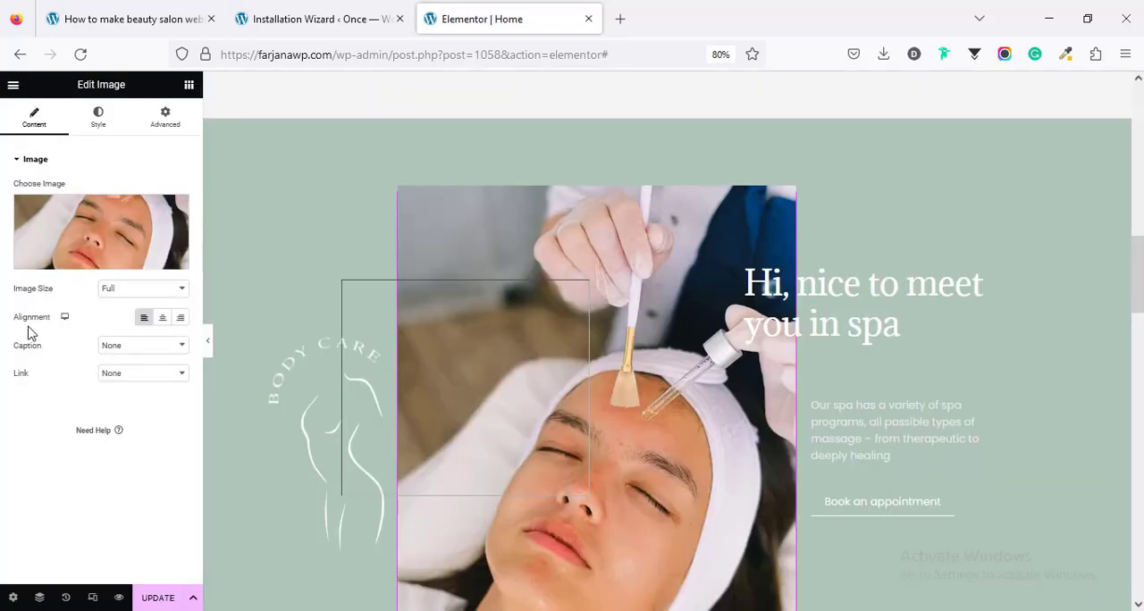
# Step: Try the Kava-thumb-m 400 x 400 size on the facial treatment photo, and set its image size to Kava-thumb-m-2 - 570 x 450
pyautogui.click(128, 291)
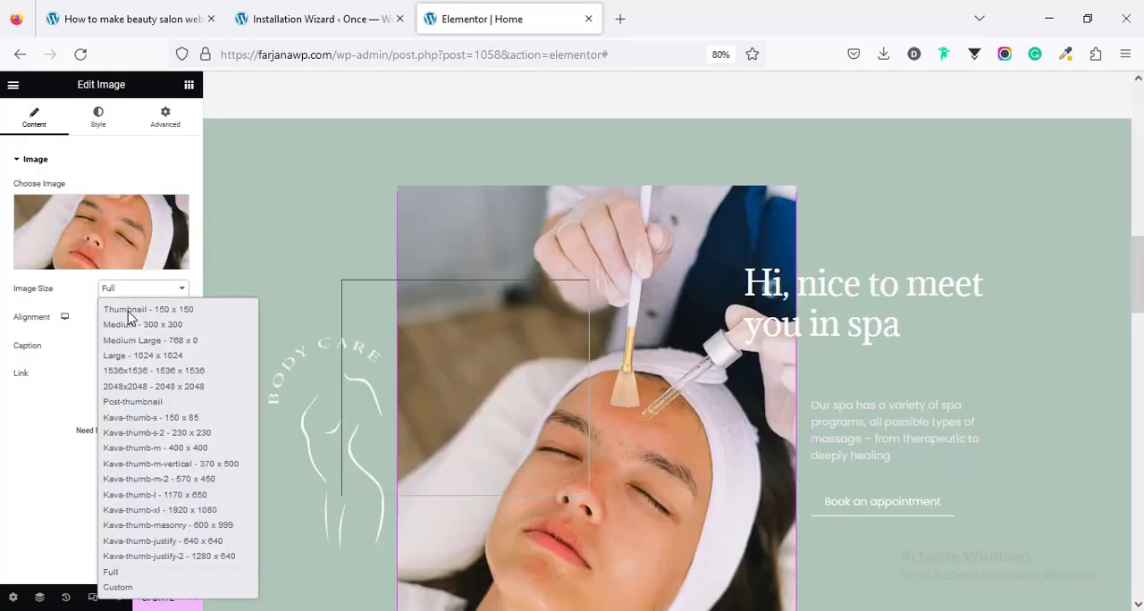
pyautogui.click(169, 448)
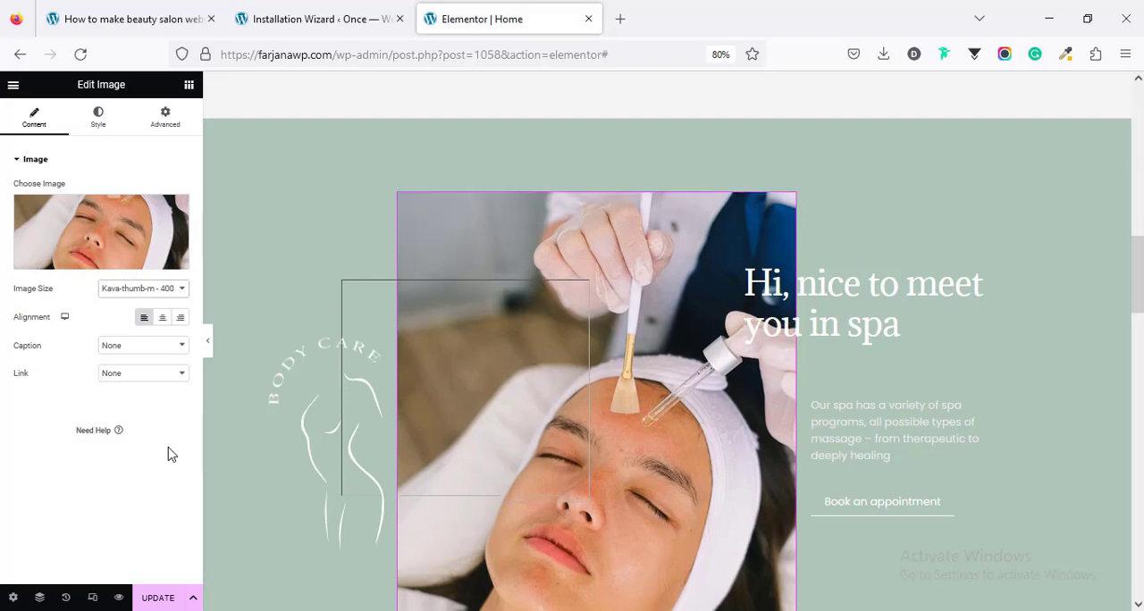
pyautogui.click(148, 289)
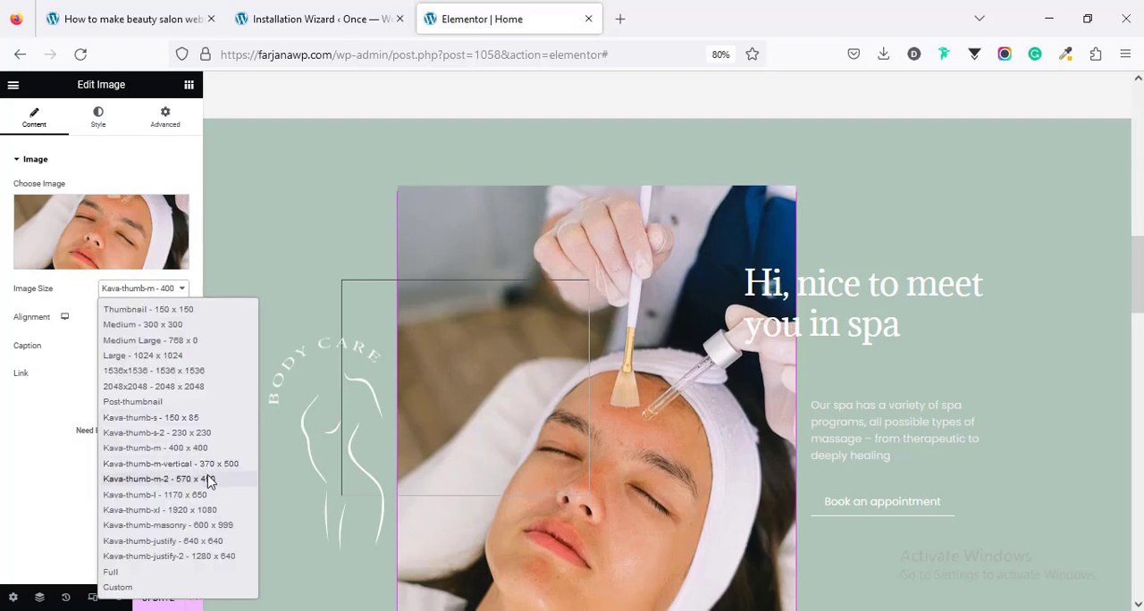
pyautogui.click(208, 480)
# Step: Open the settings of the overlapping eye-and-leaves image and of the listing grid in the Professional team section
pyautogui.click(490, 410)
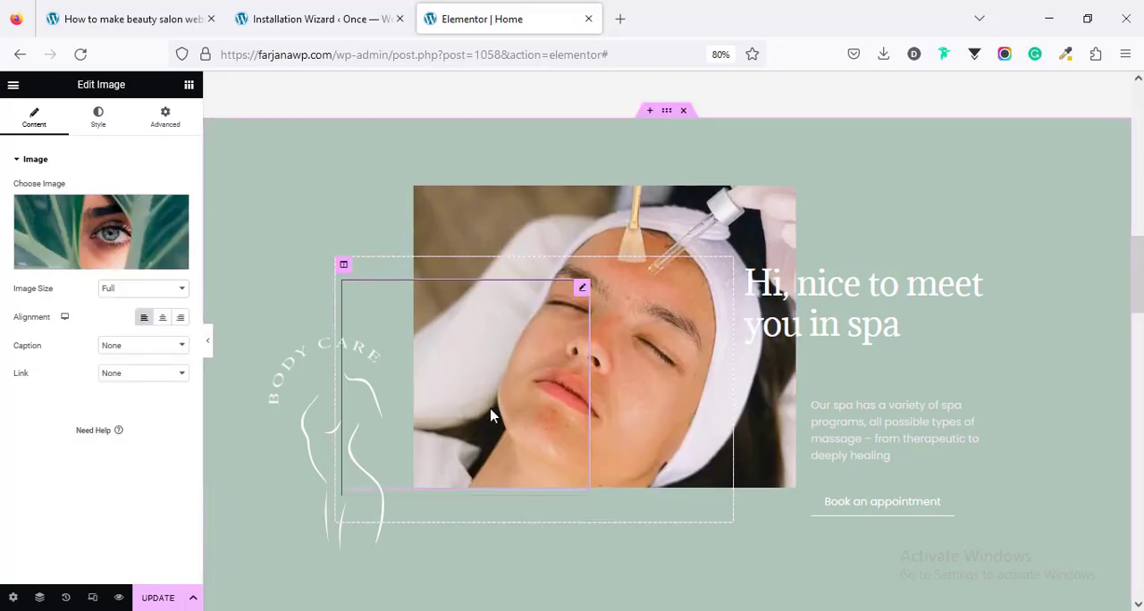
pyautogui.scroll(-5, 791, 497)
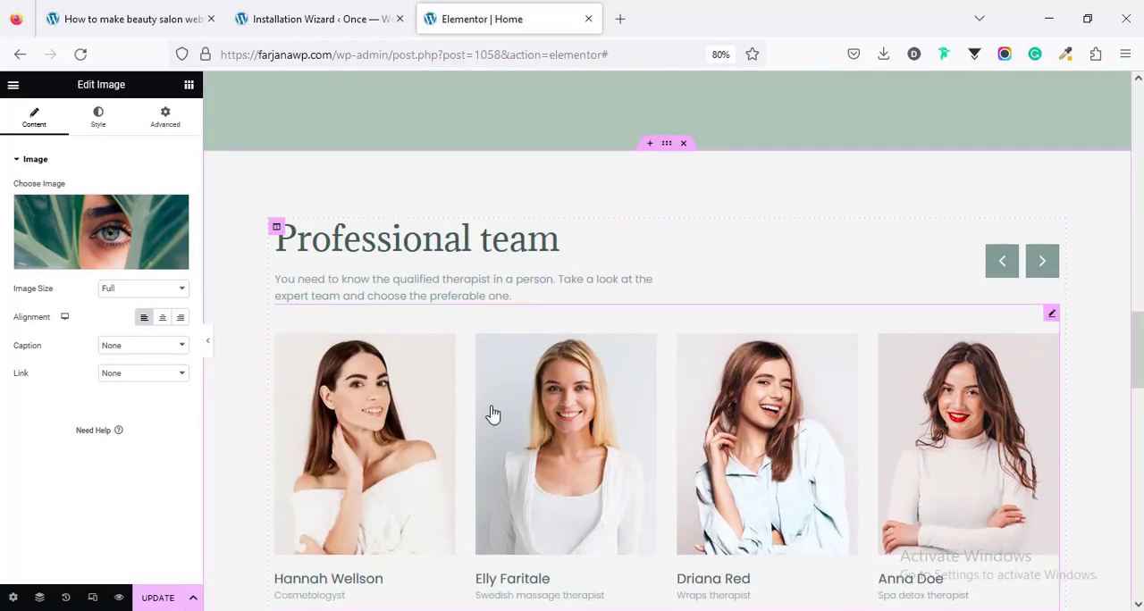
pyautogui.click(492, 414)
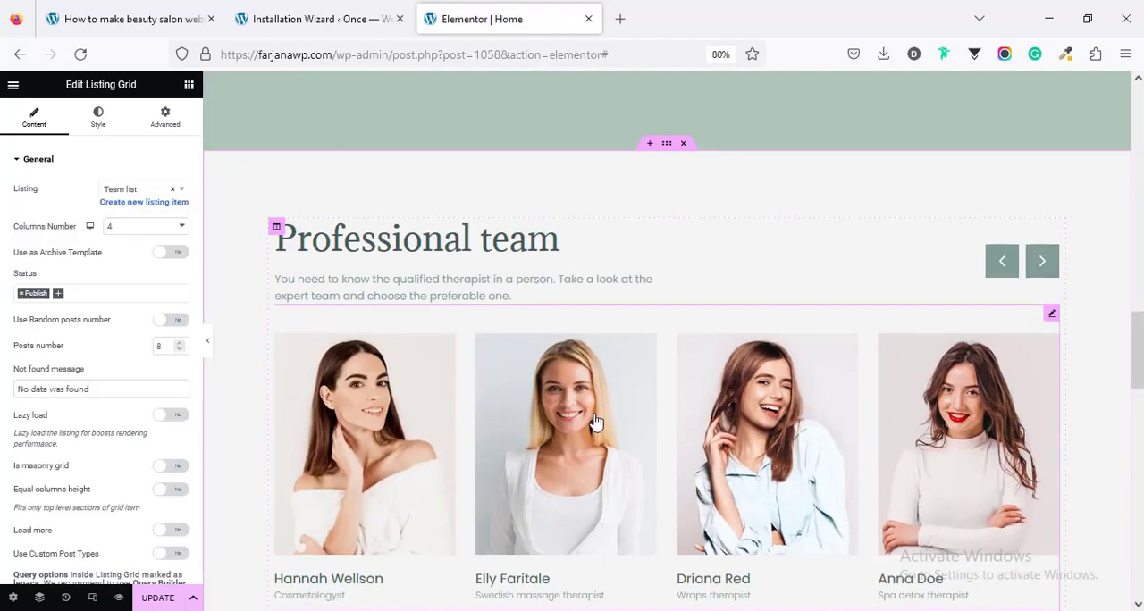
# Step: Open the photo gallery's Images Layout settings, examine the options of items 1 and 2, and close the enlarged photo
pyautogui.scroll(-2, 800, 472)
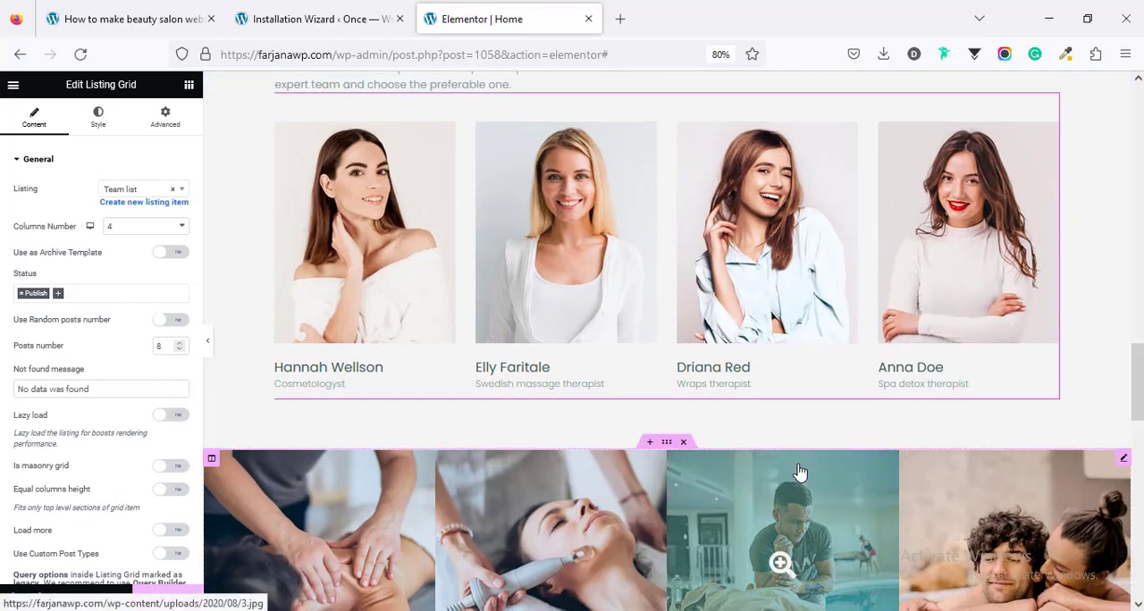
pyautogui.scroll(-2, 464, 358)
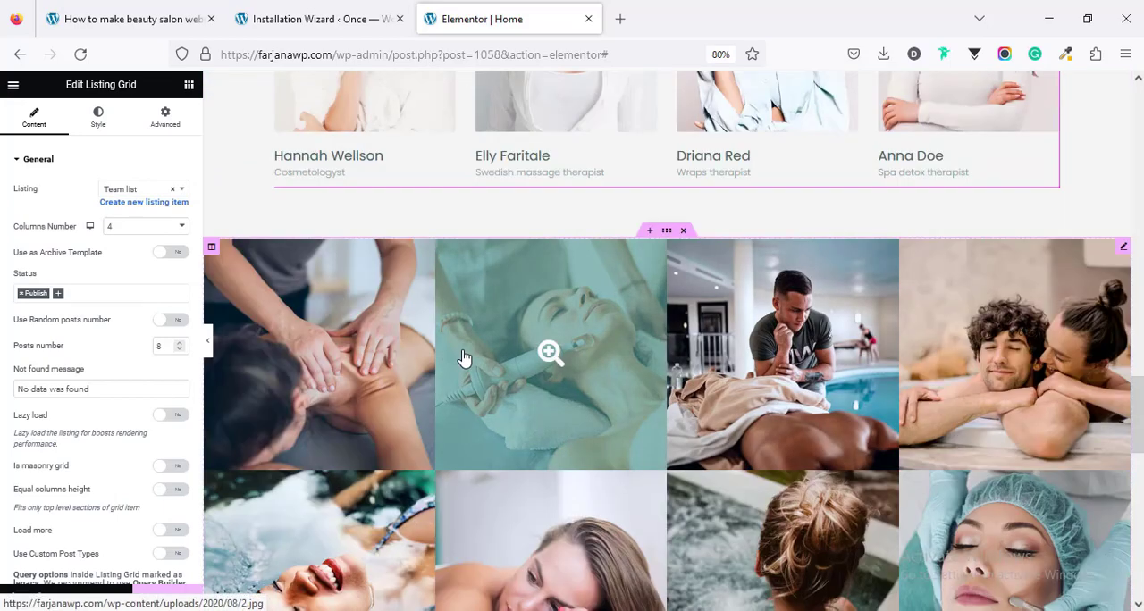
pyautogui.click(464, 357)
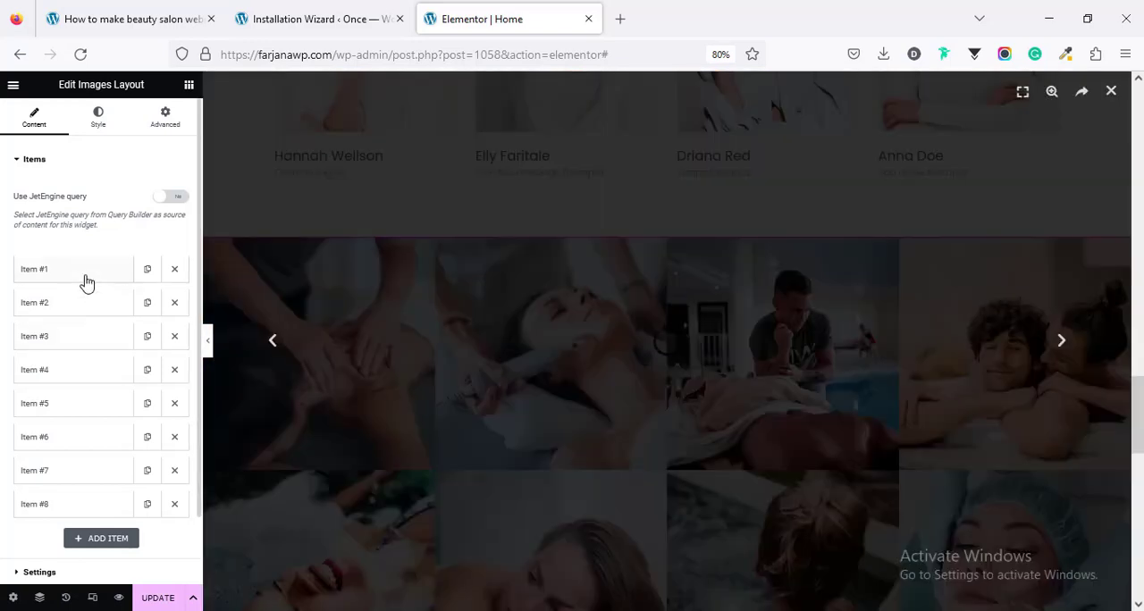
pyautogui.click(84, 280)
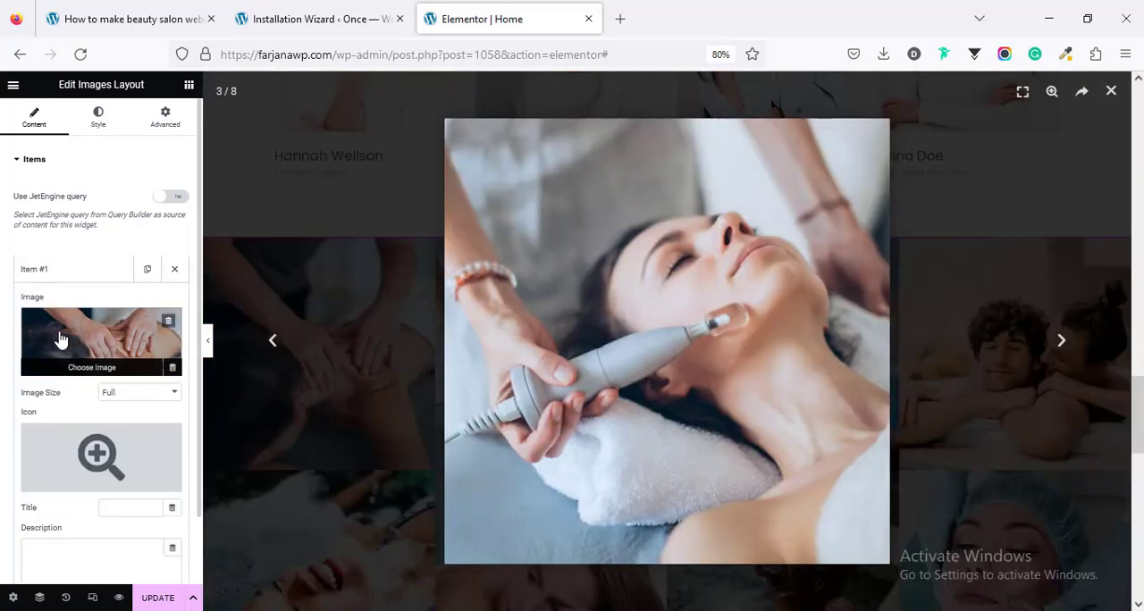
pyautogui.scroll(-4, 69, 294)
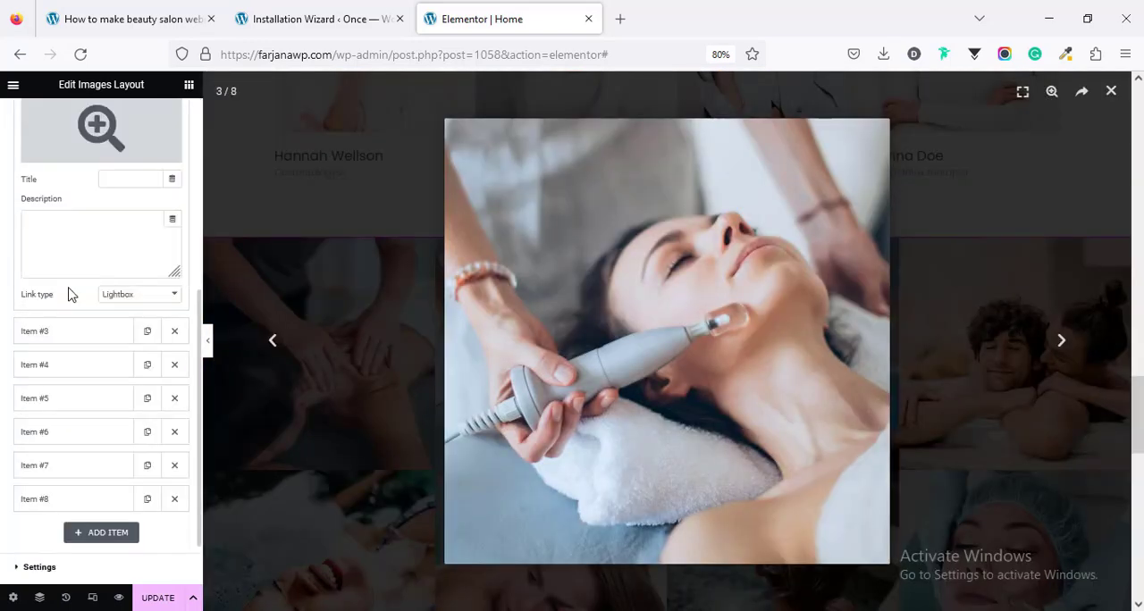
pyautogui.click(90, 327)
pyautogui.scroll(2, 90, 326)
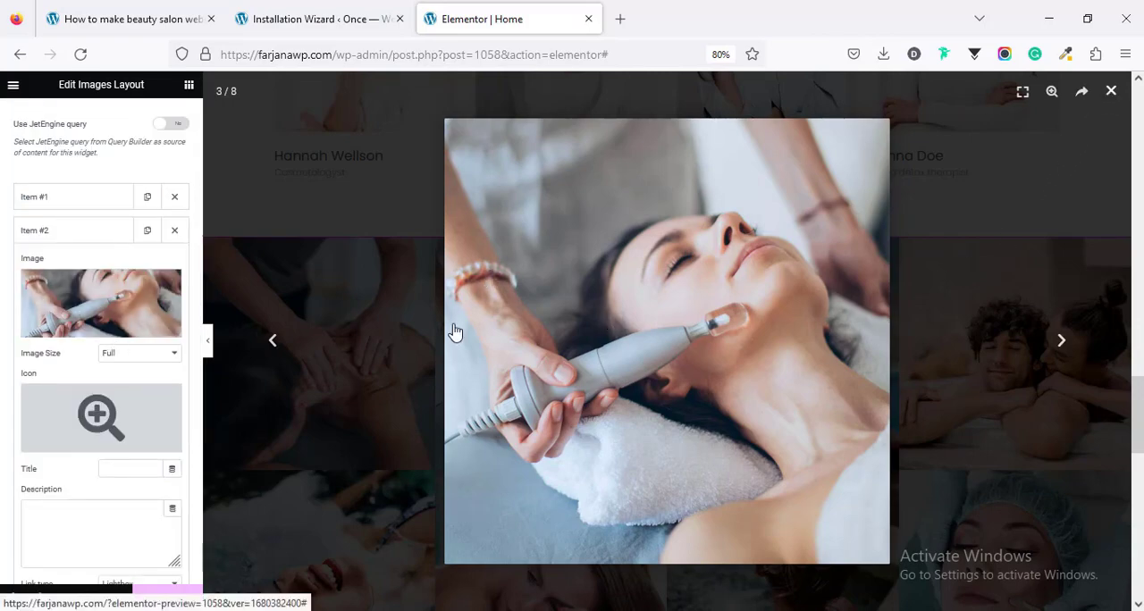
pyautogui.click(361, 457)
# Step: Open the Newsletter section's heading, description text and subscribe form to examine their settings
pyautogui.scroll(-5, 338, 456)
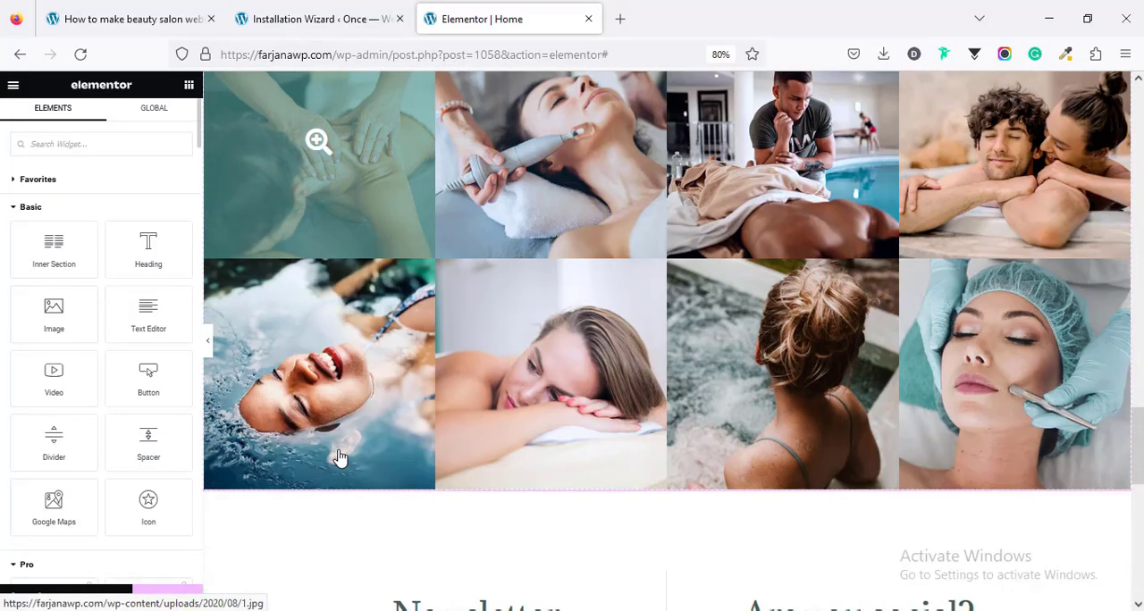
pyautogui.scroll(-3, 338, 455)
pyautogui.scroll(3, 342, 451)
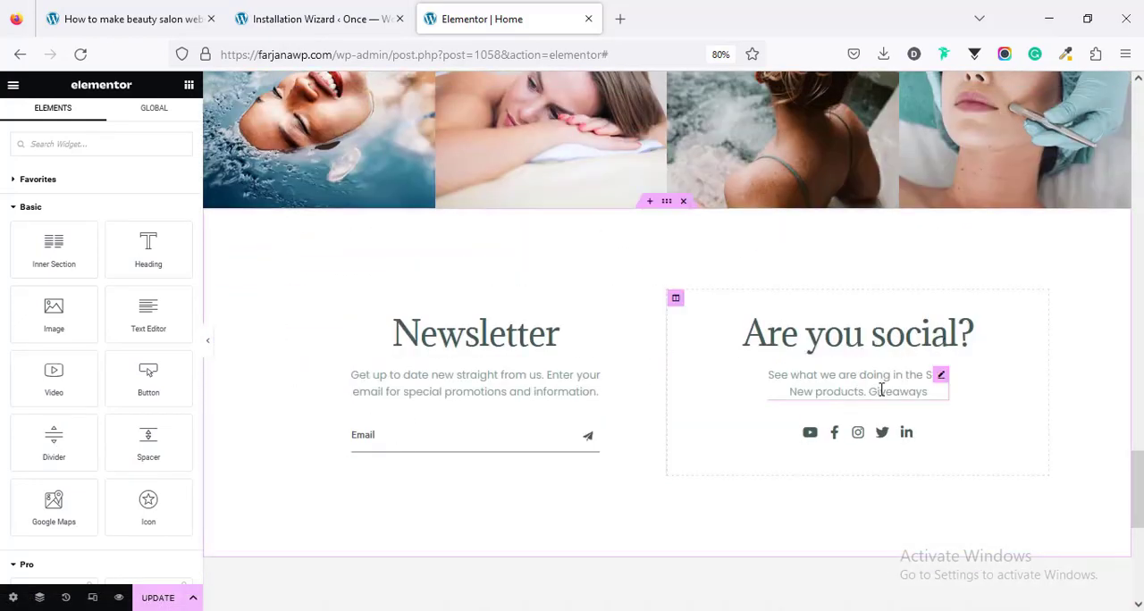
pyautogui.click(563, 338)
pyautogui.click(540, 387)
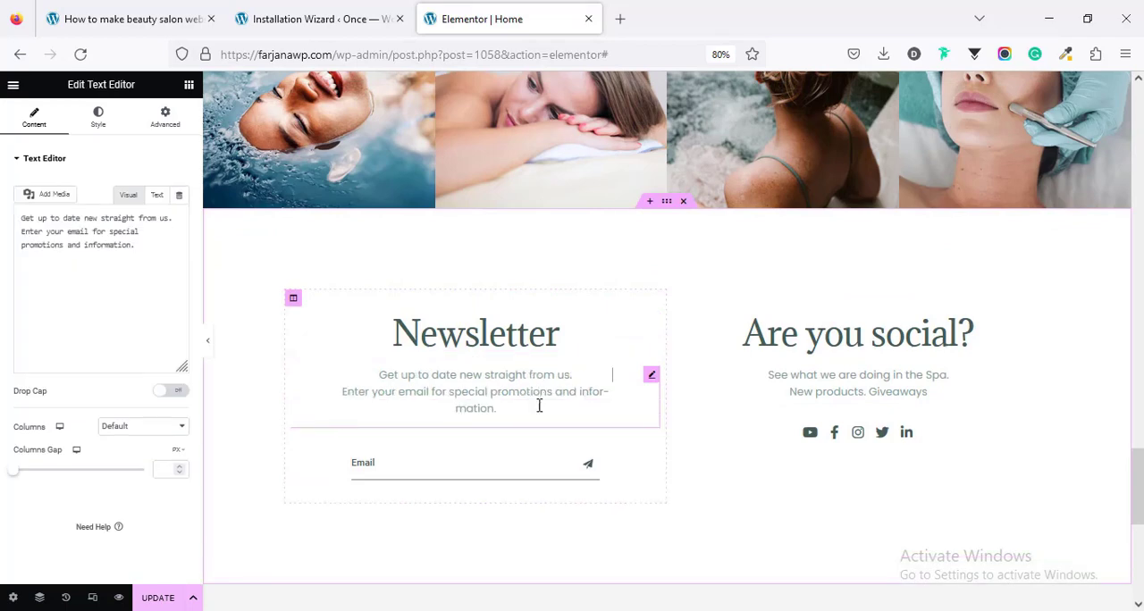
pyautogui.click(524, 471)
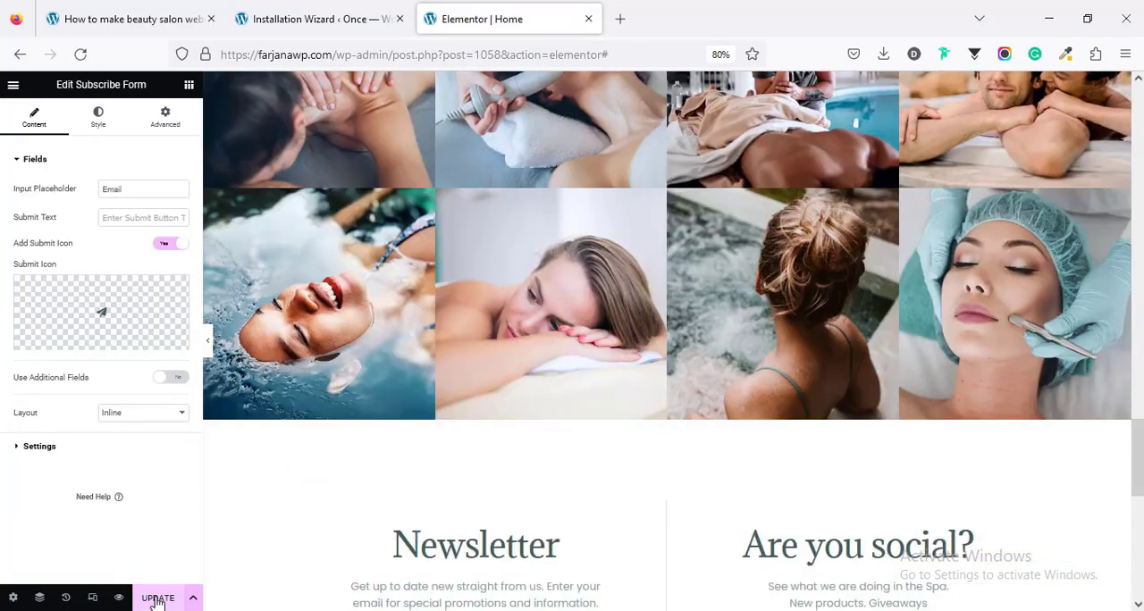
# Step: Update the home page, open its preview in a new tab, and look through the sections
pyautogui.click(158, 598)
pyautogui.click(119, 598)
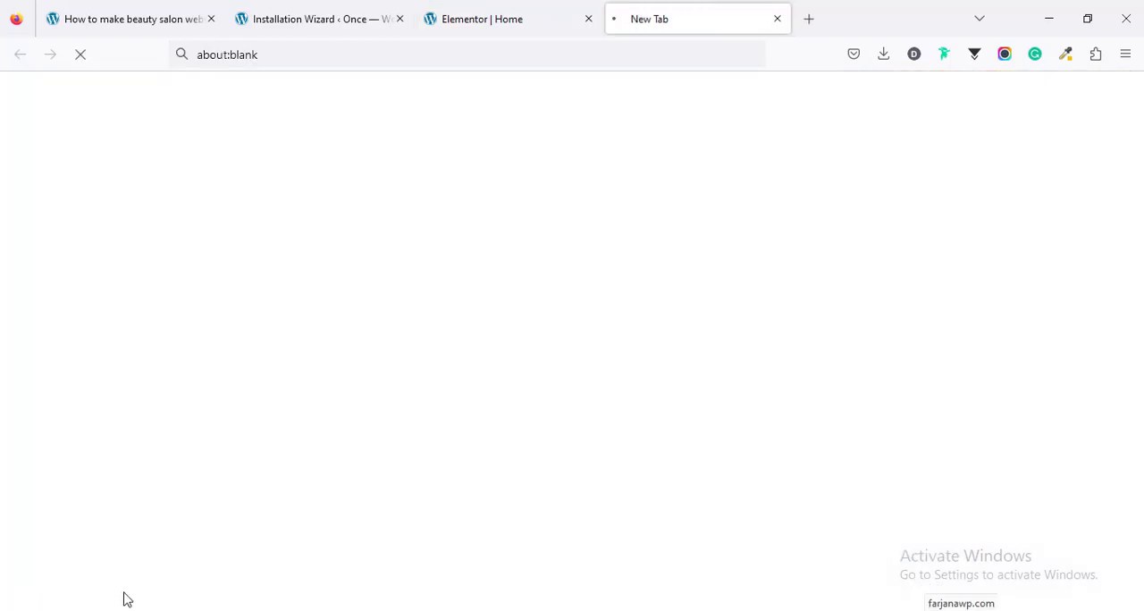
pyautogui.scroll(-2, 793, 401)
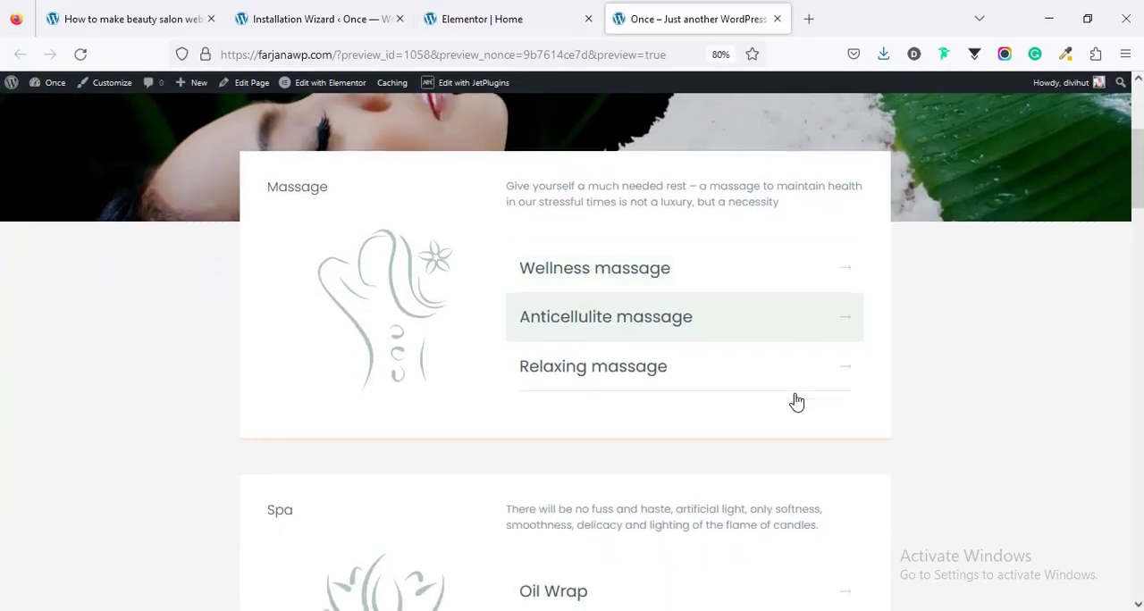
pyautogui.scroll(-3, 612, 324)
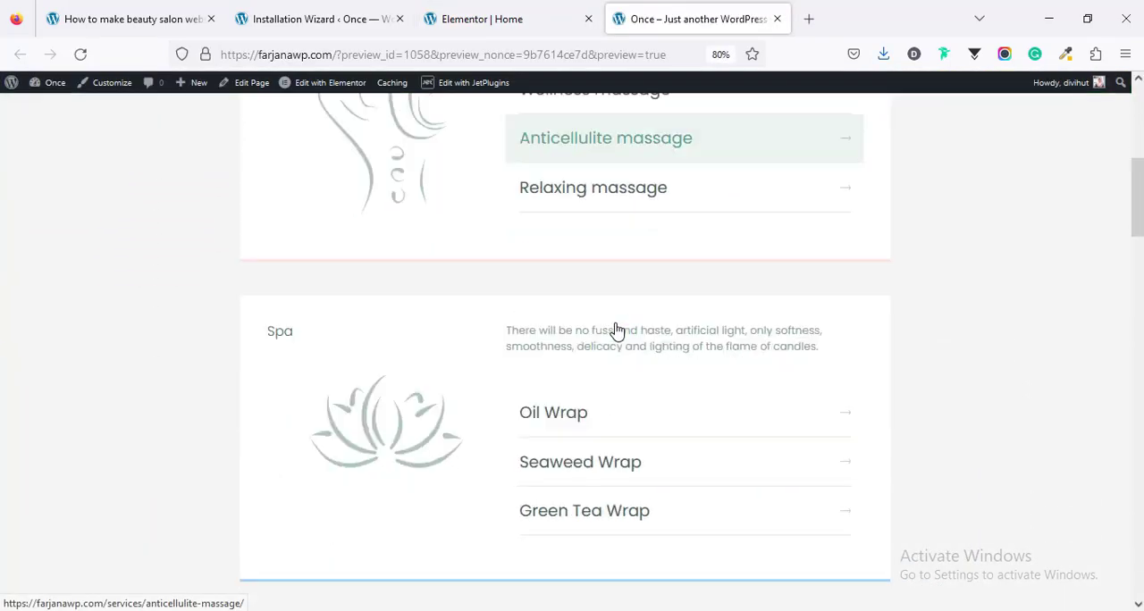
pyautogui.scroll(-12, 615, 329)
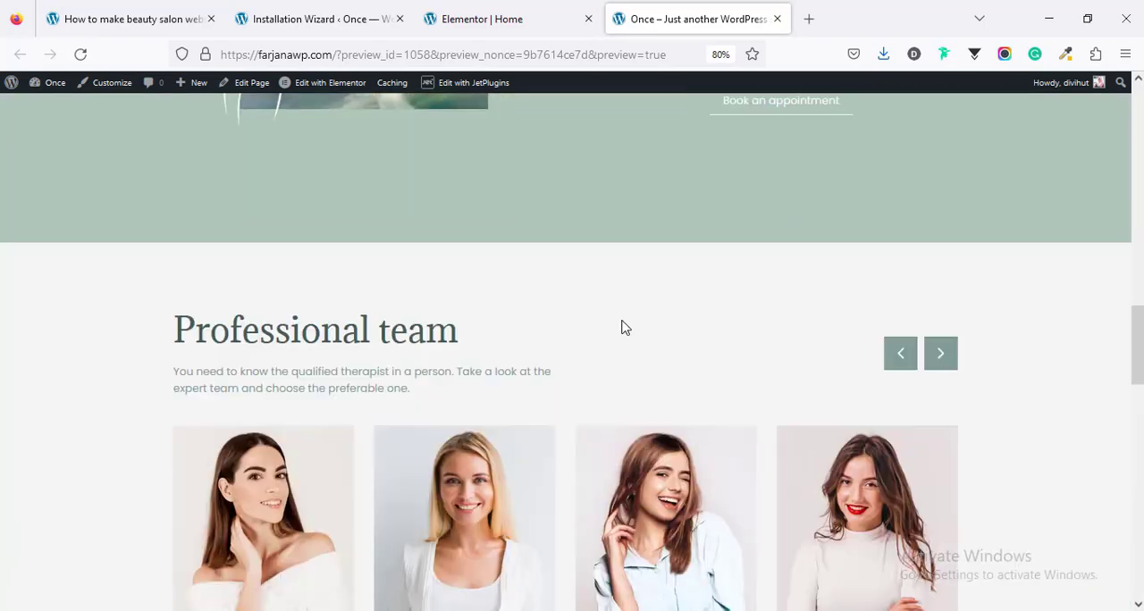
pyautogui.scroll(-2, 628, 325)
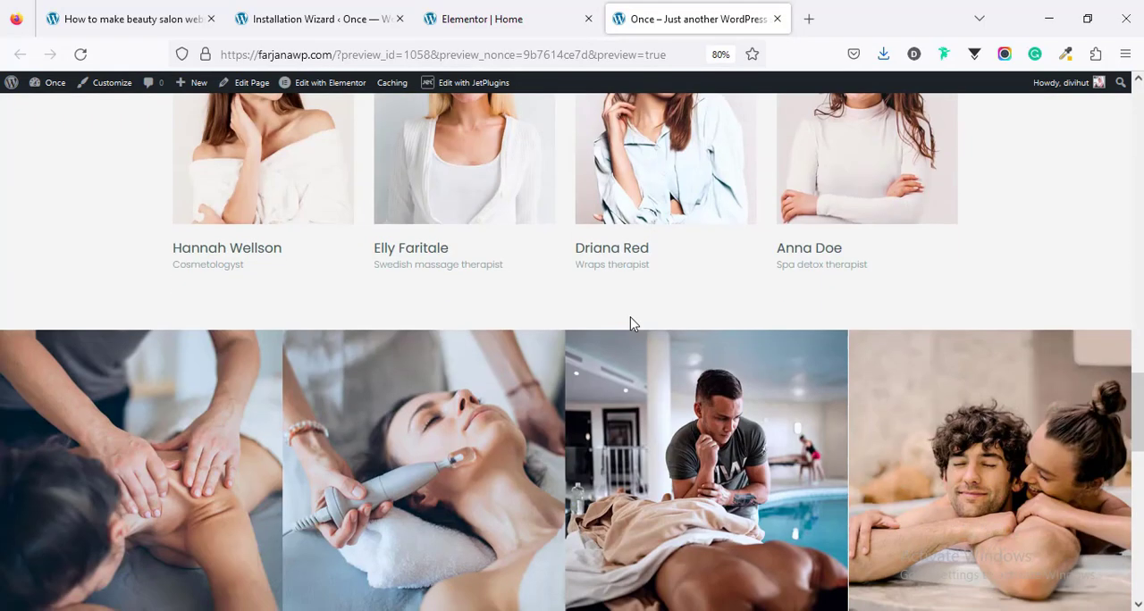
pyautogui.scroll(2, 631, 322)
pyautogui.scroll(7, 630, 324)
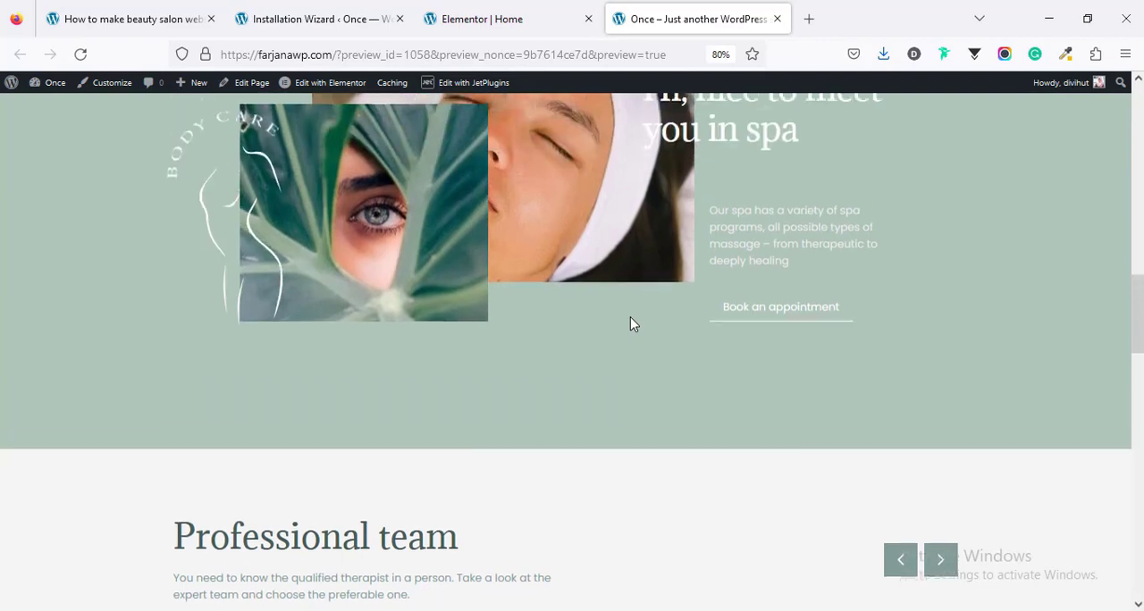
pyautogui.scroll(10, 631, 321)
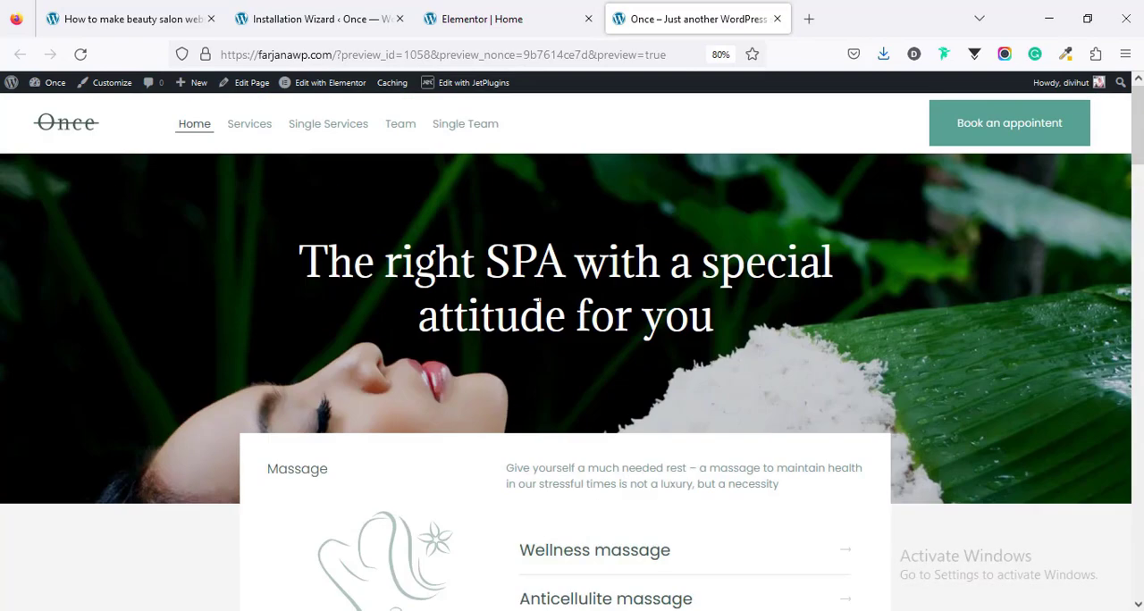
# Step: Open the Services list in the WordPress dashboard and move all of its services to the trash
pyautogui.click(300, 7)
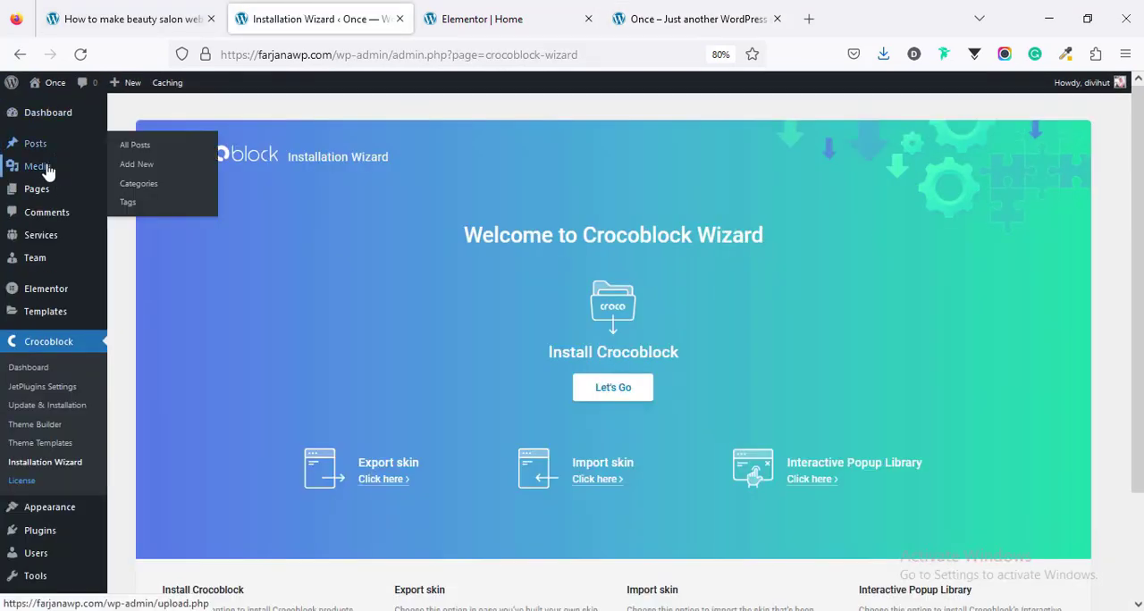
pyautogui.click(58, 244)
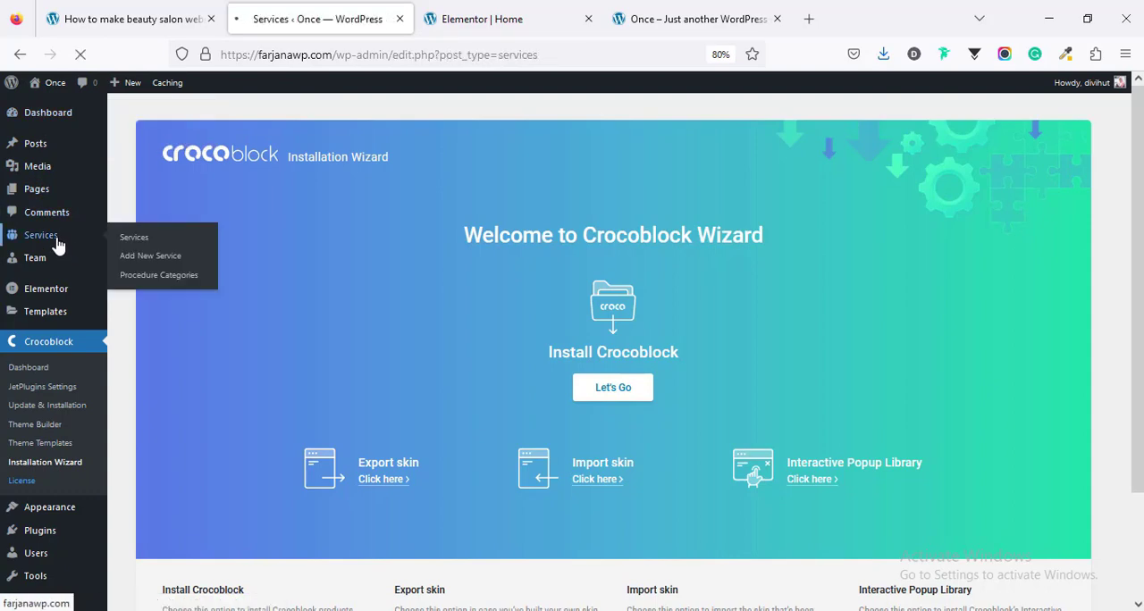
pyautogui.scroll(-5, 349, 312)
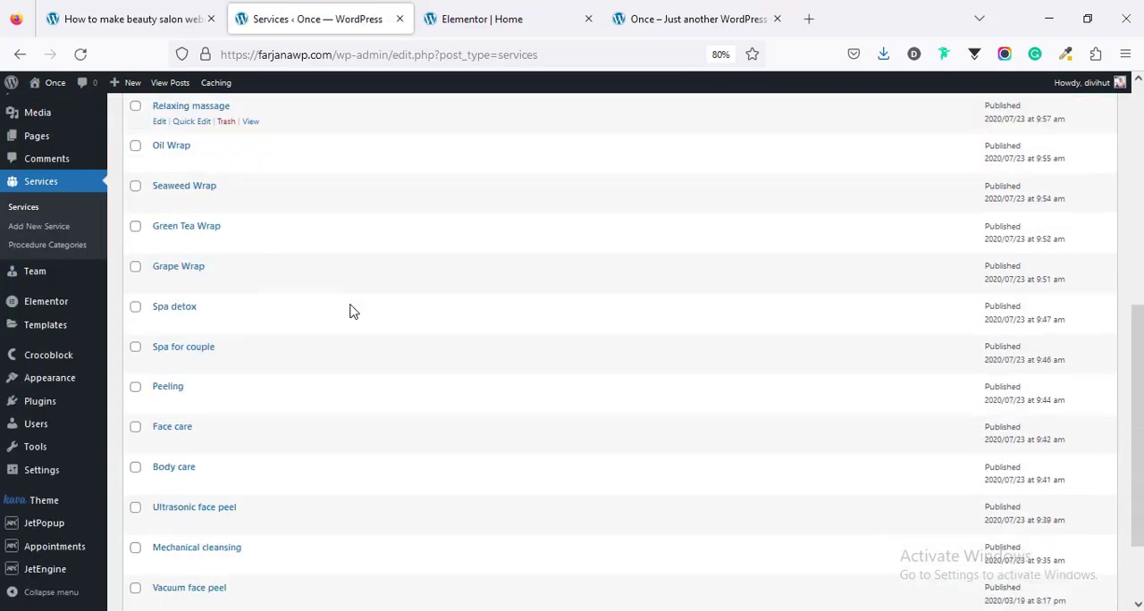
pyautogui.scroll(-2, 350, 310)
pyautogui.scroll(5, 349, 311)
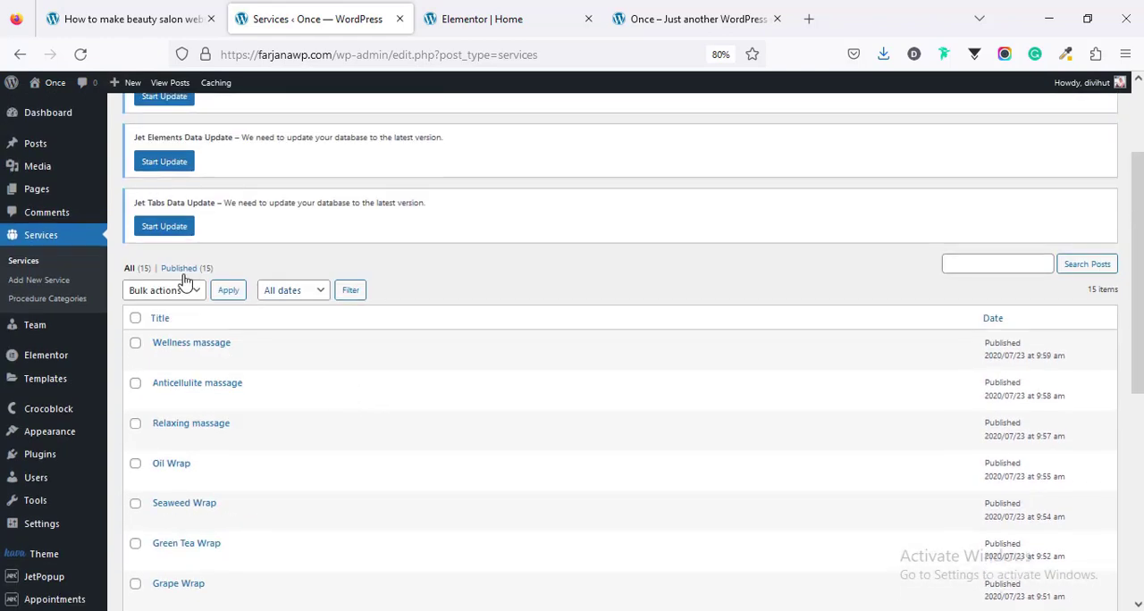
pyautogui.click(135, 319)
pyautogui.click(161, 290)
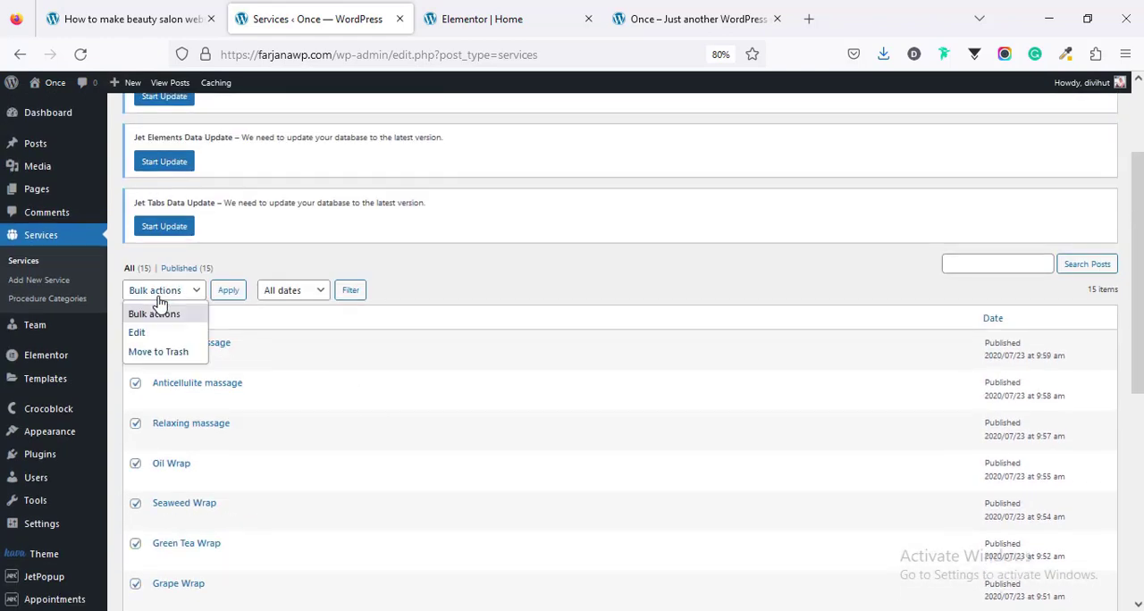
pyautogui.click(177, 352)
pyautogui.click(229, 292)
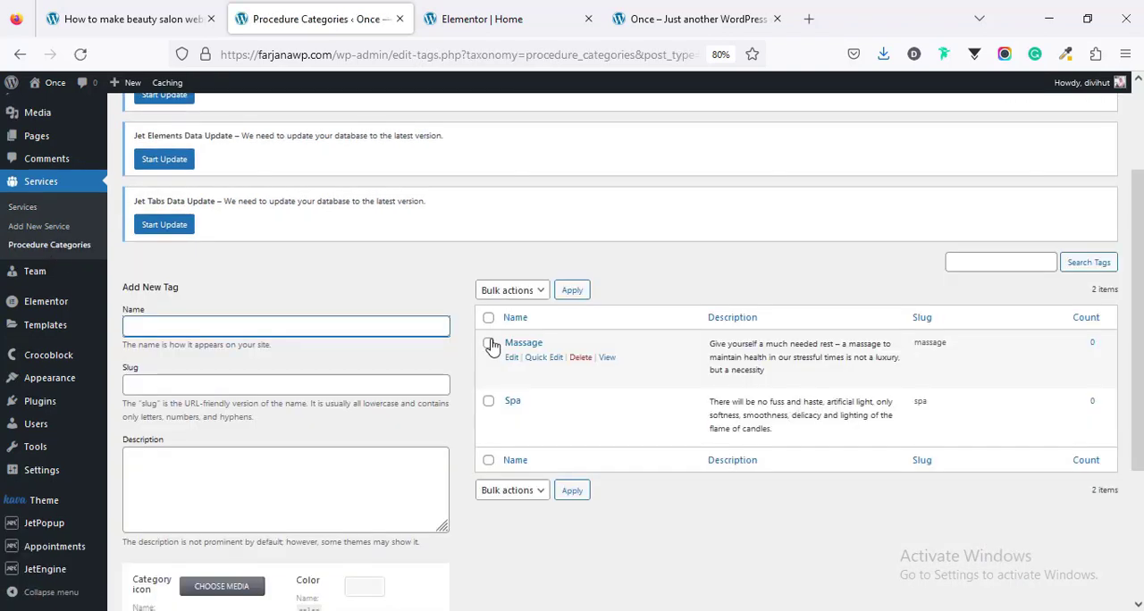
# Step: Delete the Massage and Spa procedure categories
pyautogui.click(488, 318)
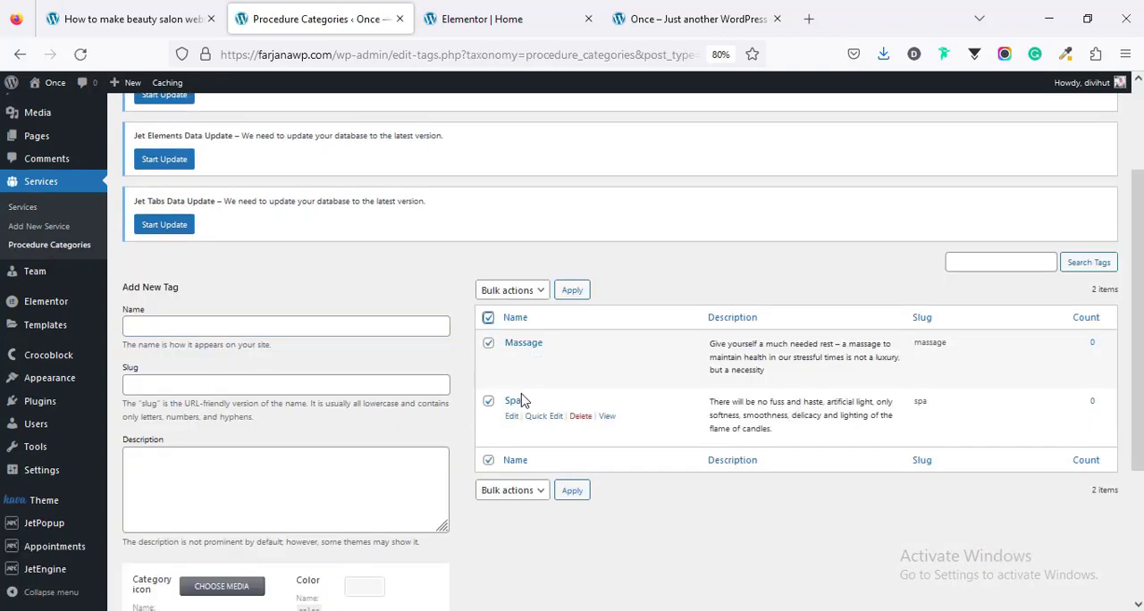
pyautogui.click(513, 292)
pyautogui.click(517, 328)
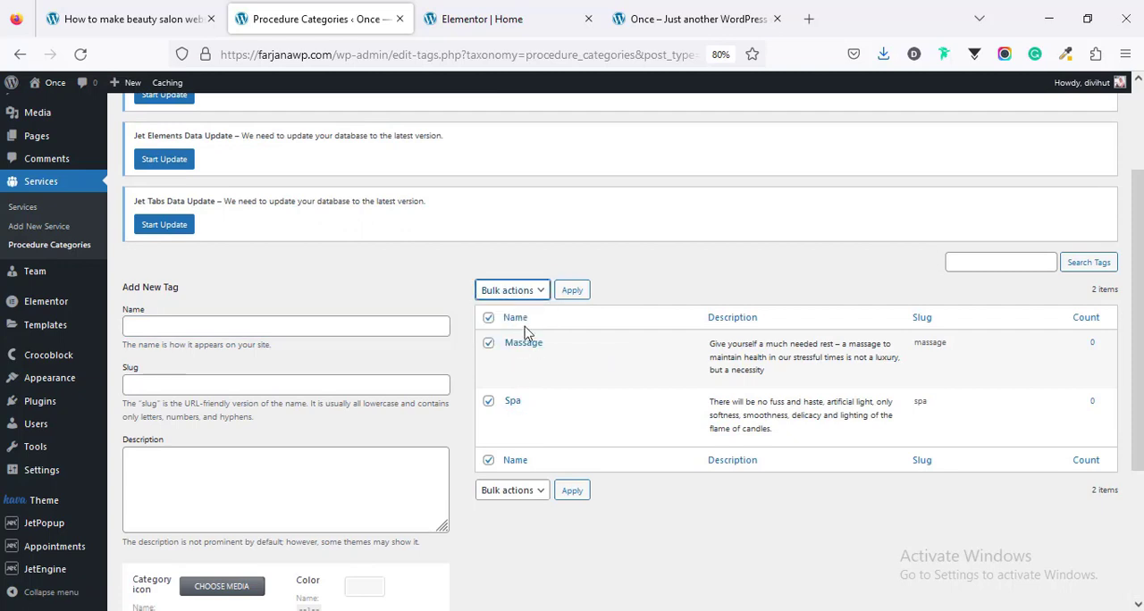
pyautogui.click(570, 292)
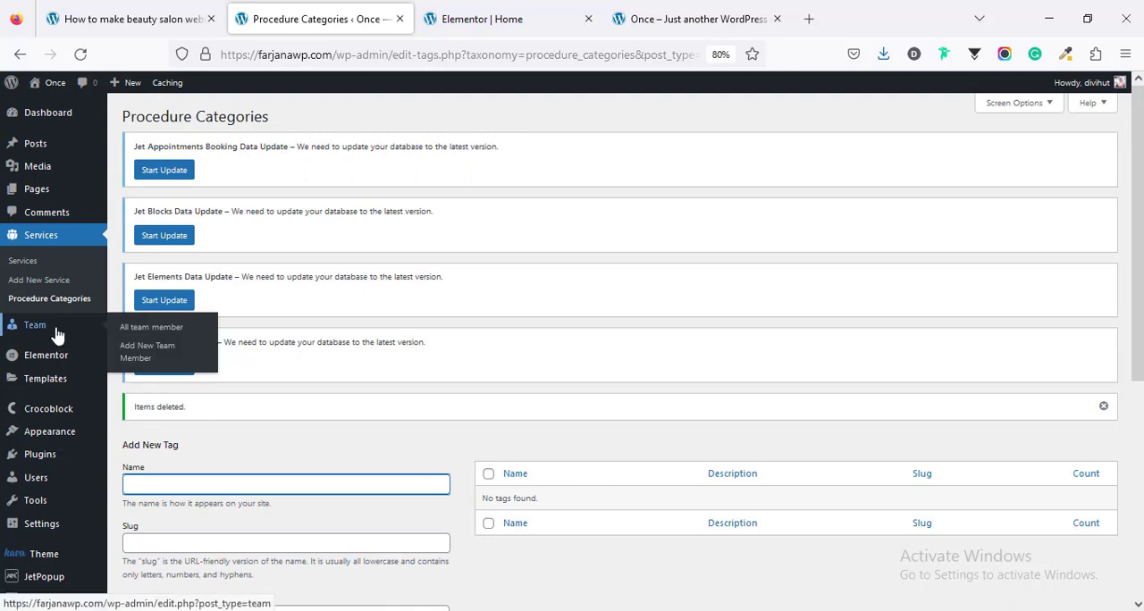
# Step: Open the Team list and move all of its team members to the trash
pyautogui.click(56, 333)
pyautogui.scroll(-3, 130, 247)
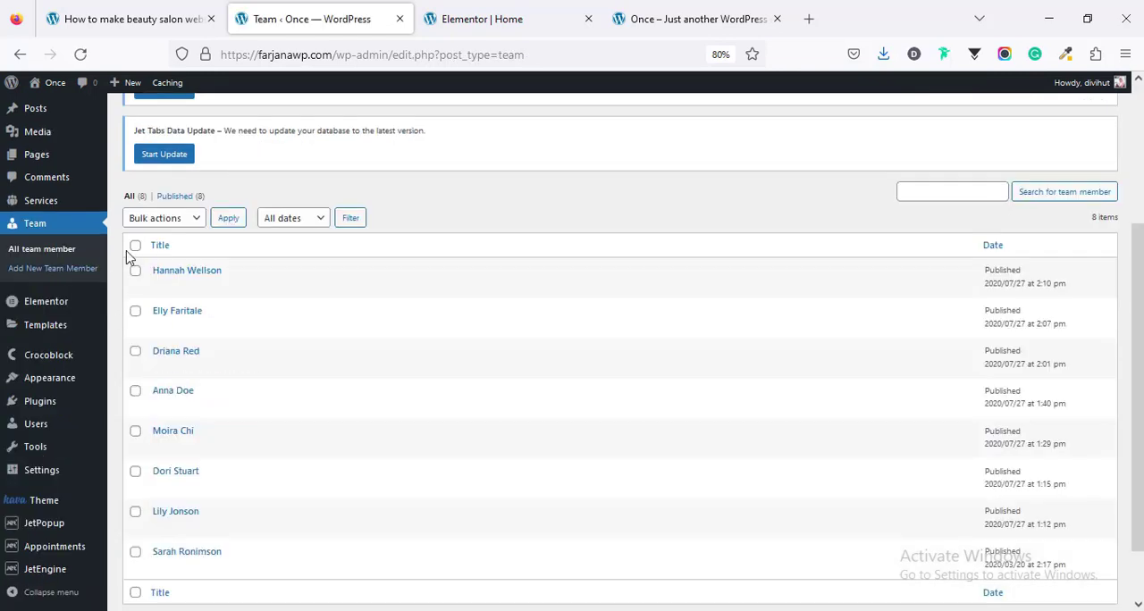
pyautogui.click(135, 245)
pyautogui.click(161, 220)
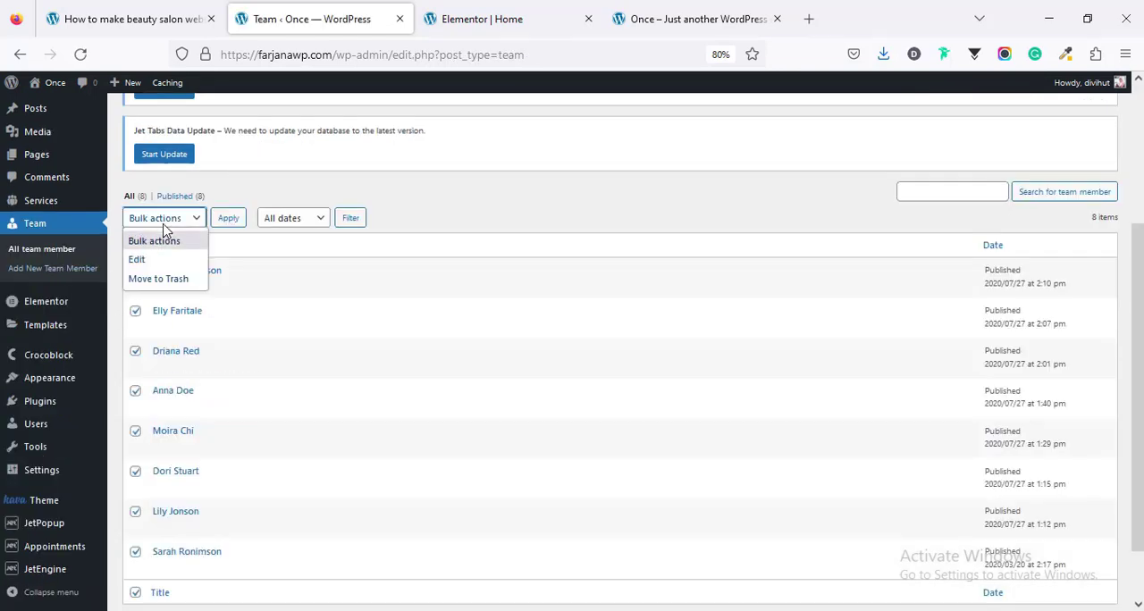
pyautogui.click(161, 280)
pyautogui.click(229, 220)
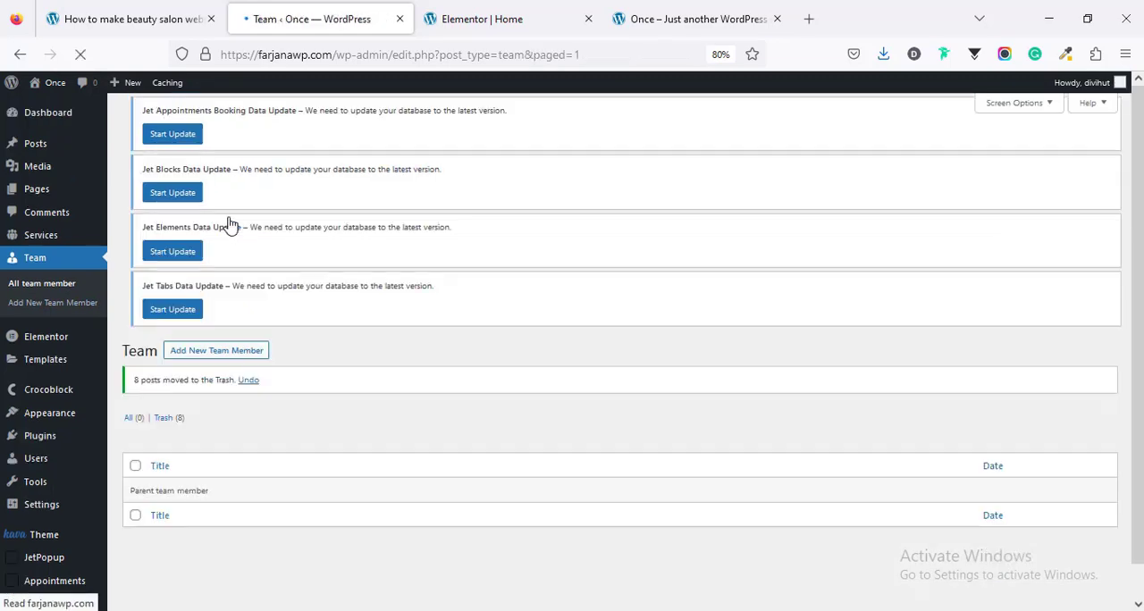
# Step: Reload the home page preview and check the services listing and the Professional team section
pyautogui.click(511, 20)
pyautogui.click(659, 11)
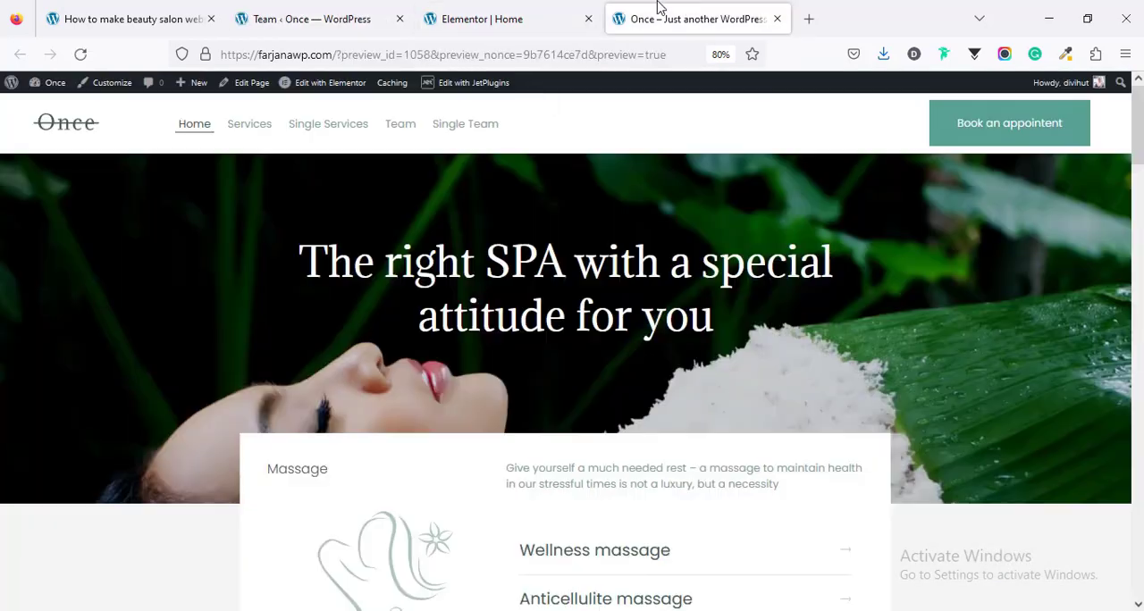
pyautogui.rightClick(323, 211)
pyautogui.click(431, 222)
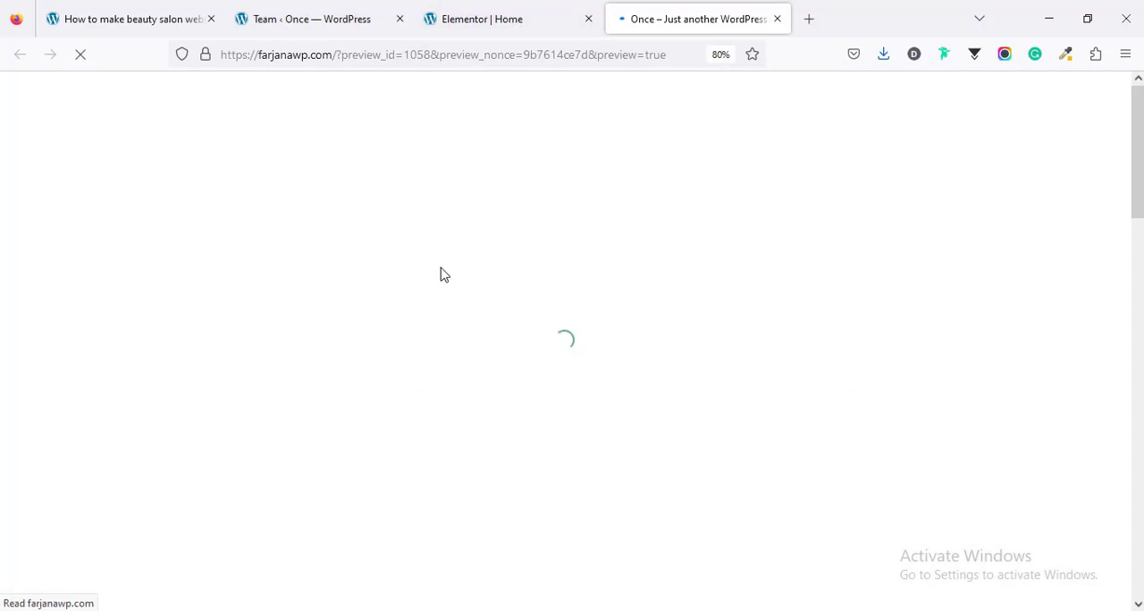
pyautogui.scroll(-3, 509, 304)
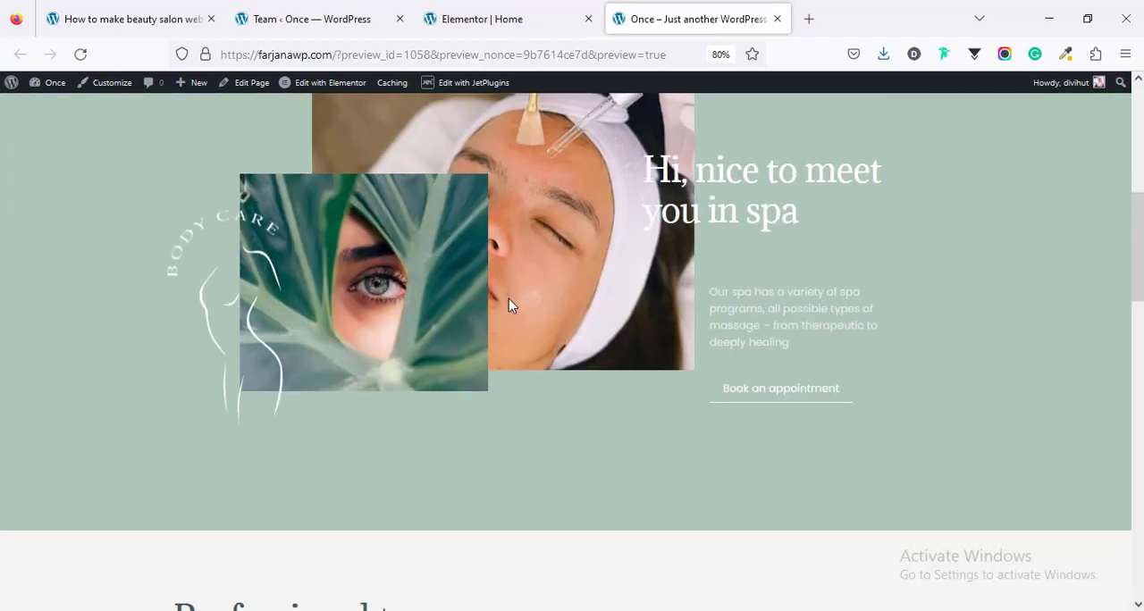
pyautogui.scroll(-4, 509, 306)
pyautogui.scroll(-3, 508, 306)
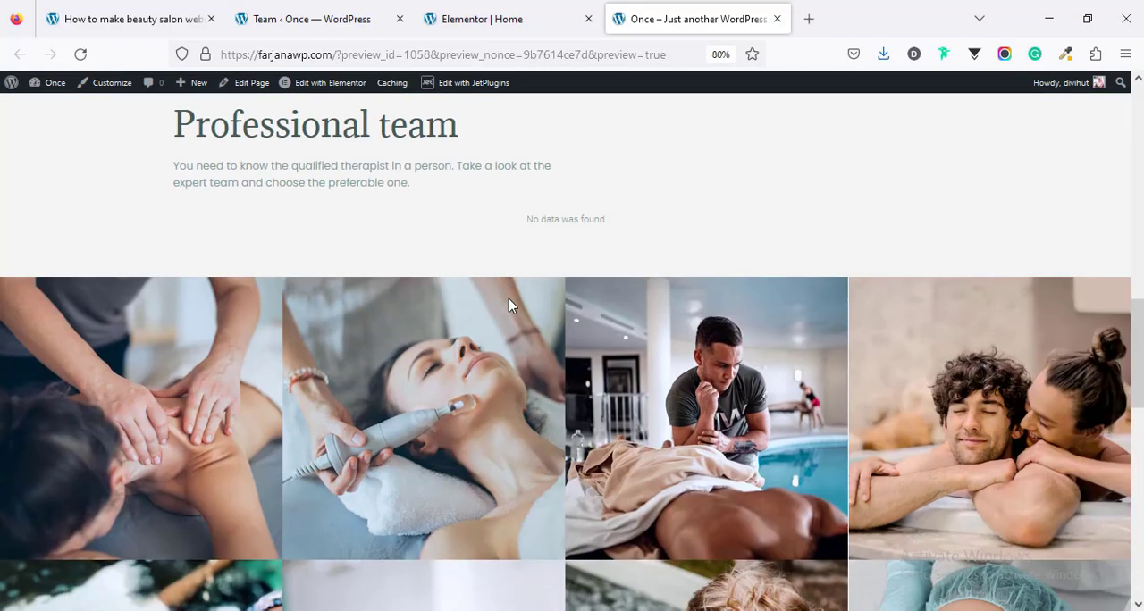
pyautogui.scroll(7, 508, 305)
pyautogui.scroll(4, 509, 306)
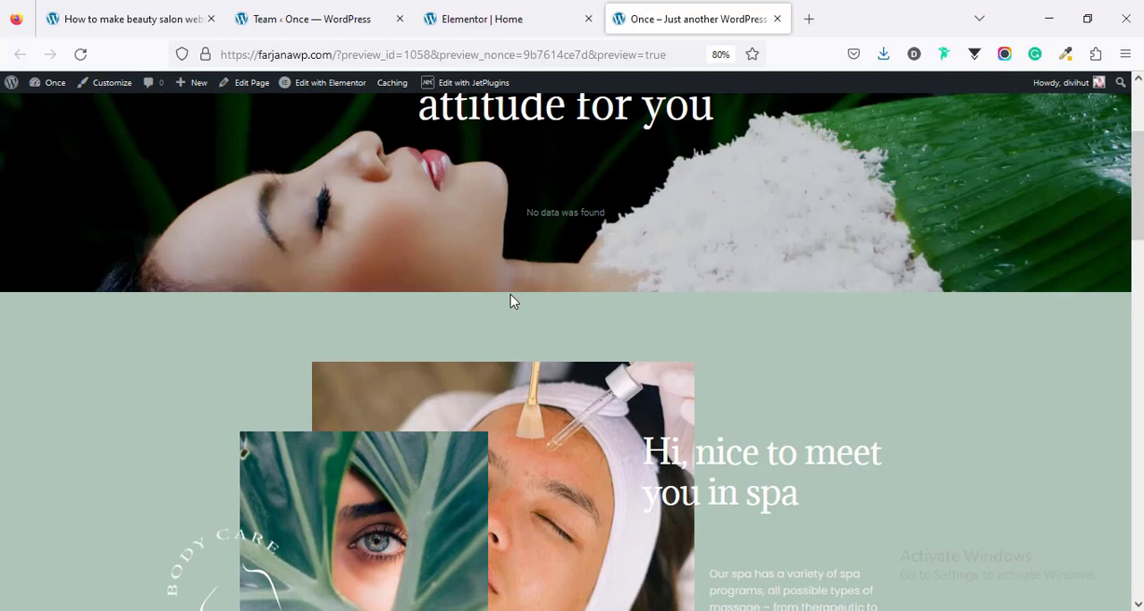
pyautogui.scroll(1, 509, 298)
# Step: Add a new service in the dashboard and title it "Wellness massage"
pyautogui.click(314, 16)
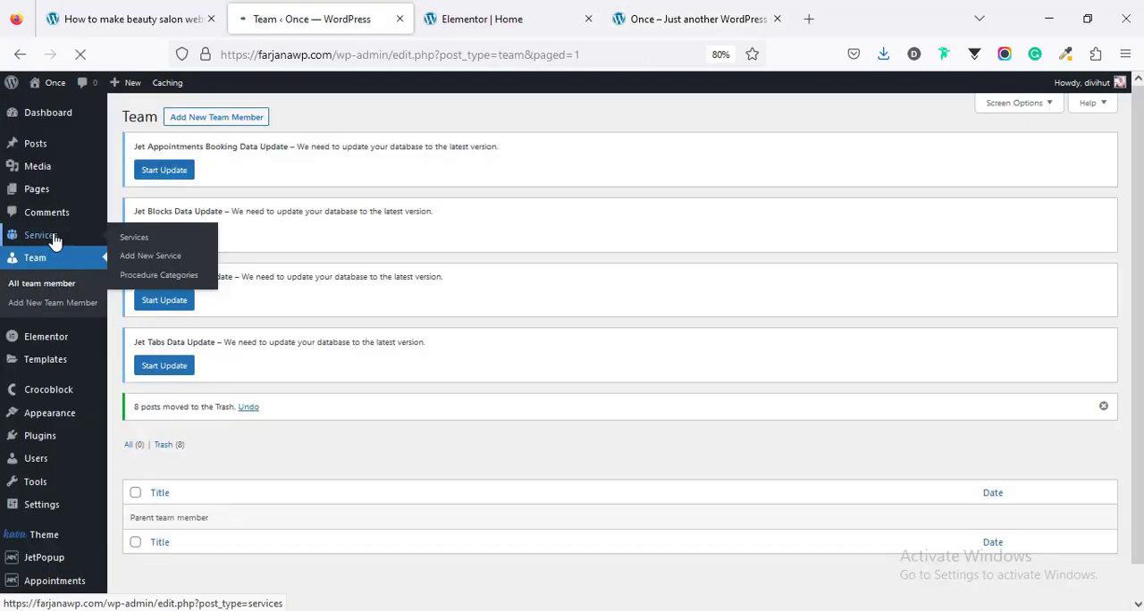
pyautogui.click(53, 237)
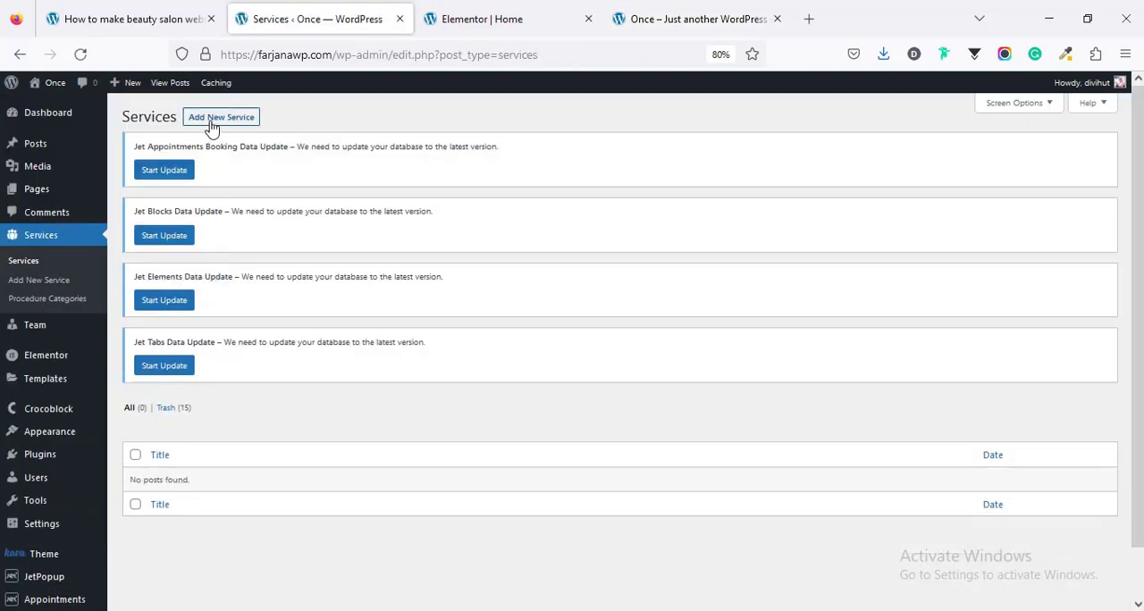
pyautogui.click(212, 125)
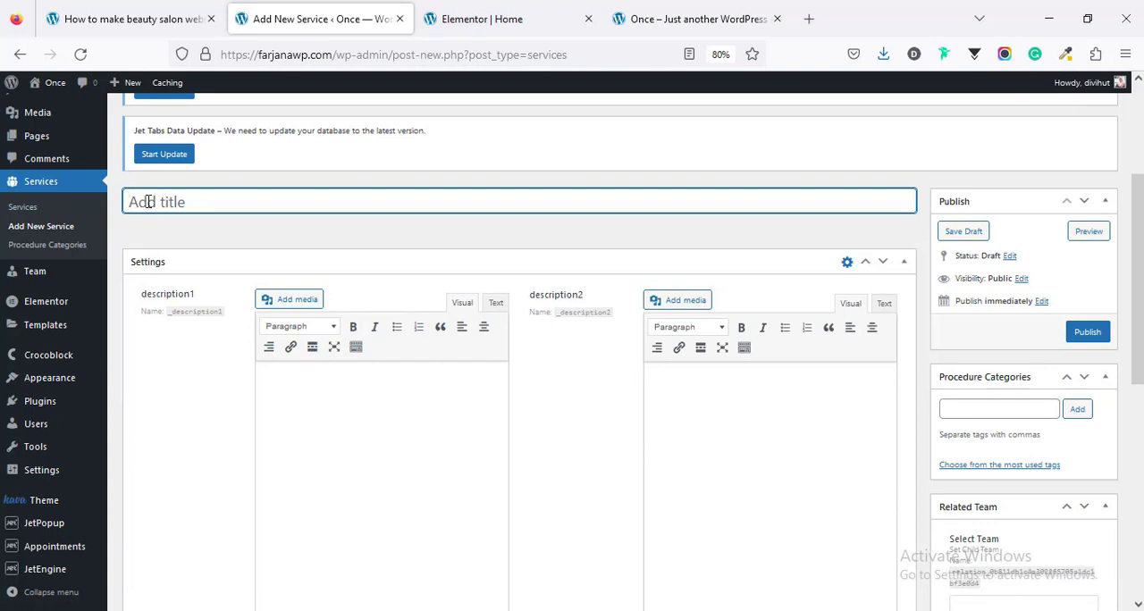
pyautogui.write('Wellness massage')
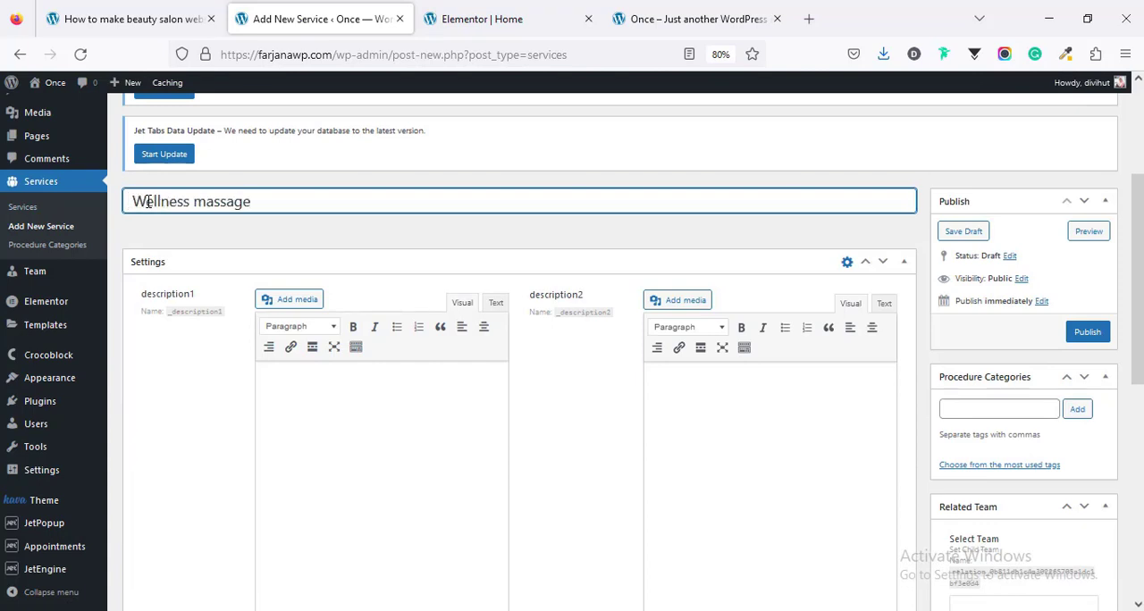
pyautogui.press('Home')
pyautogui.press('Delete')
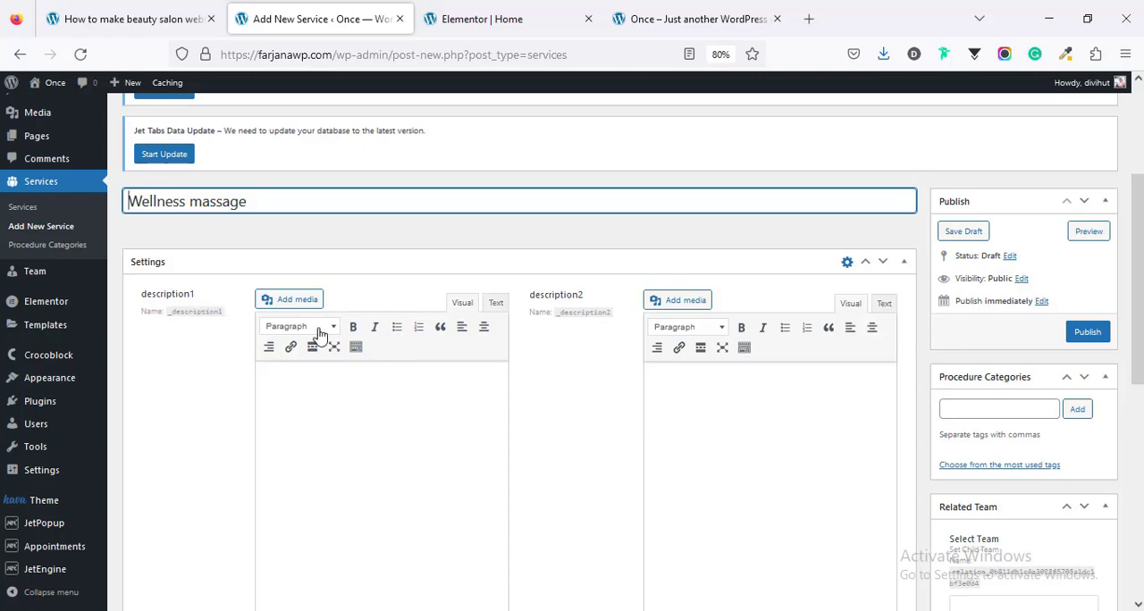
# Step: Fill the service's description1 with the two paragraphs about massage variations and online booking
pyautogui.click(326, 394)
pyautogui.scroll(-3, 326, 398)
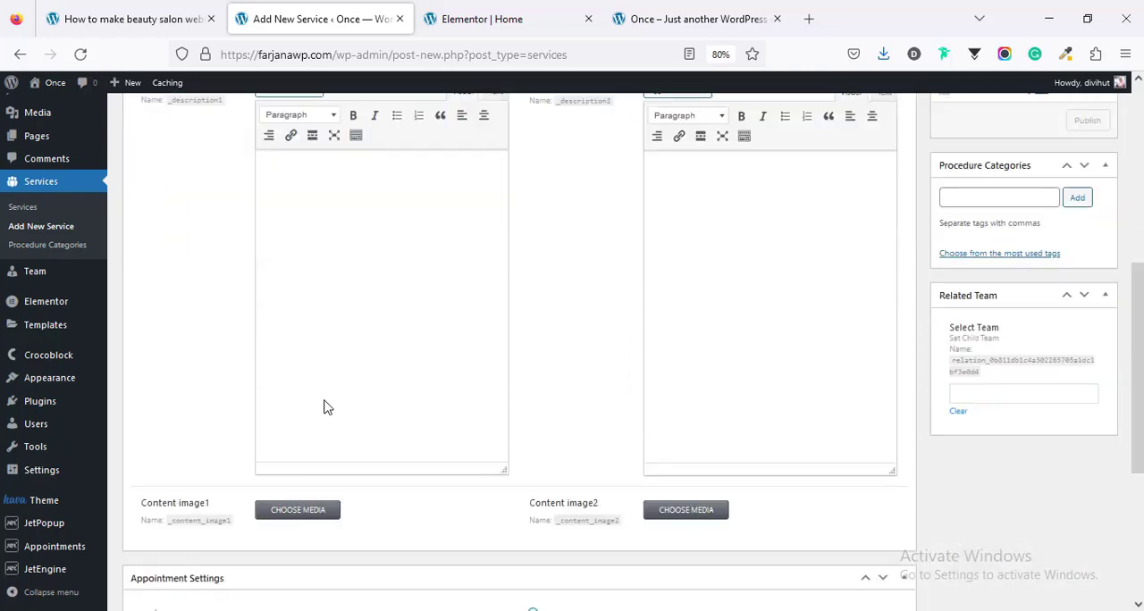
pyautogui.scroll(2, 326, 402)
pyautogui.scroll(-1, 326, 408)
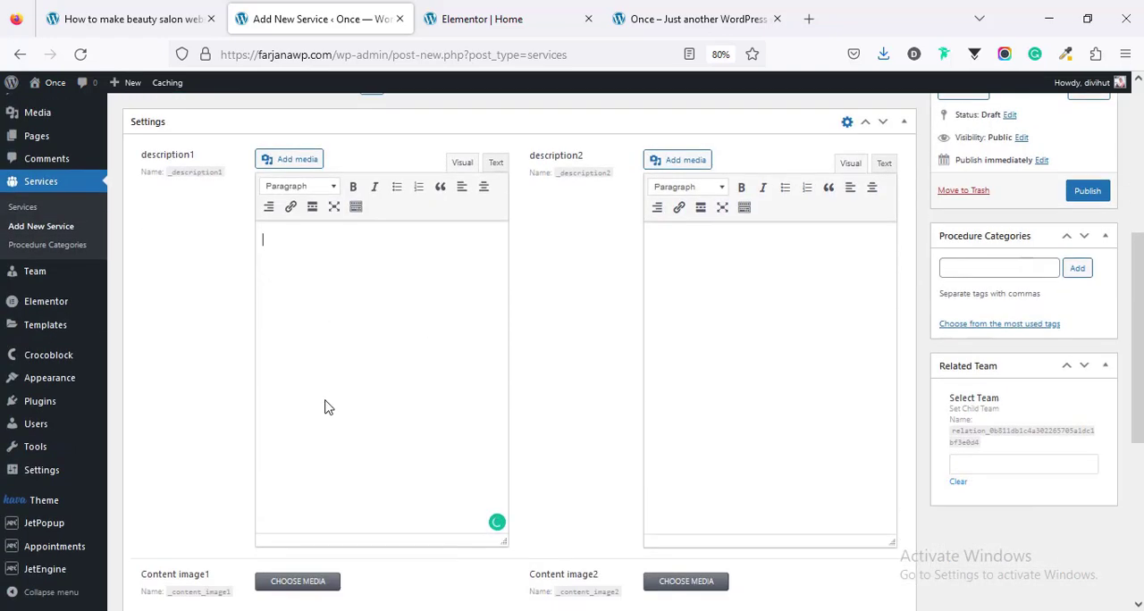
pyautogui.write('We will bet anything you have never sen such a full set of the massage variantions. For your convenienc there are more than 20 different massage therapist who are the great professionals and ready to make your body more beautiful. If you don’t have any time to book the service on the phone, then use out marvelous online booking. All you need is just pick the available and appropriate service, the free time and a therapist. Then fill the contact form and that’s all.')
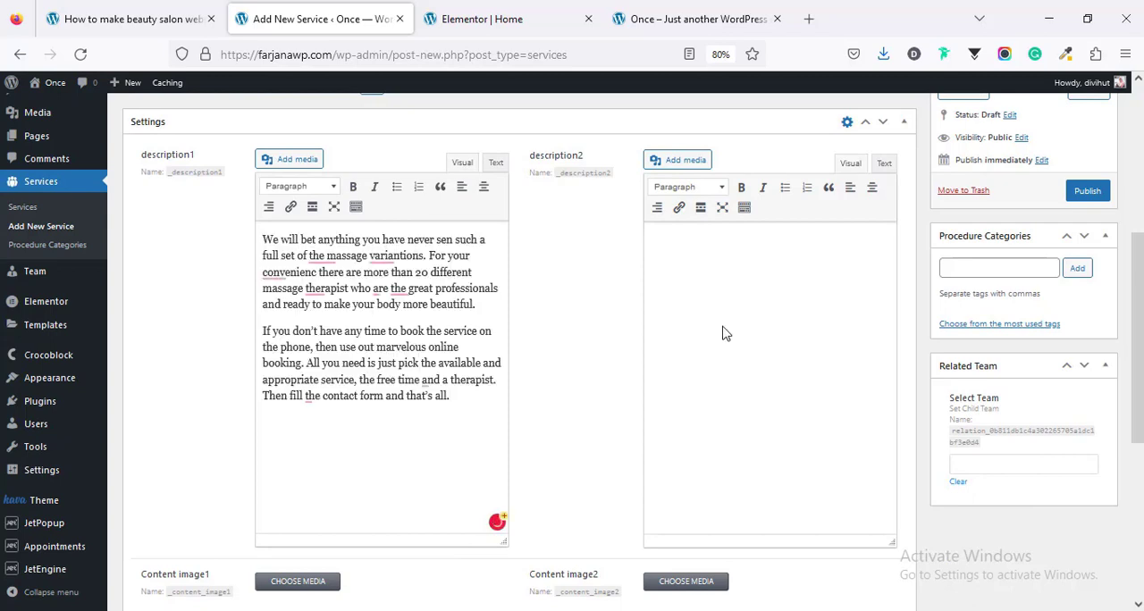
# Step: Fill description2 with the "Easy online bookings and redemption" heading and its two paragraphs
pyautogui.click(703, 274)
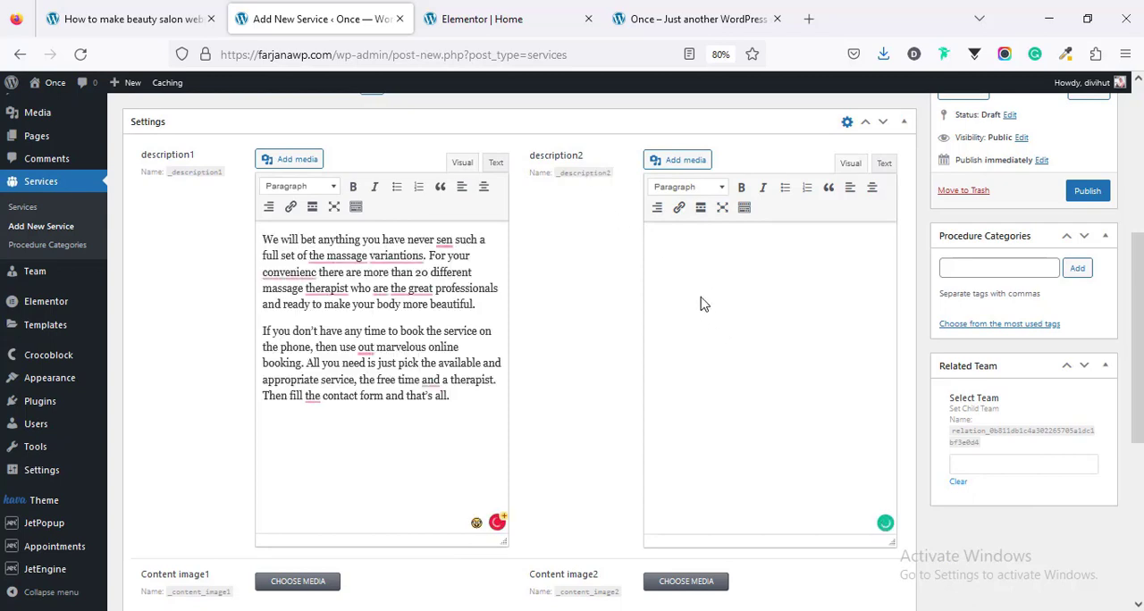
pyautogui.write("Easy online bookings and redemption If you don't have any time to book the service on the phone, then use out marvelous online booking. All you need is just pick the available and appropriate service, the free time and a therapist. Then fill the contact form and that's all. The redemption is pretty simple, you can call off the service or adjourn it in a 1 day before the procedure. Use it for your comfort.")
pyautogui.tripleClick(679, 253)
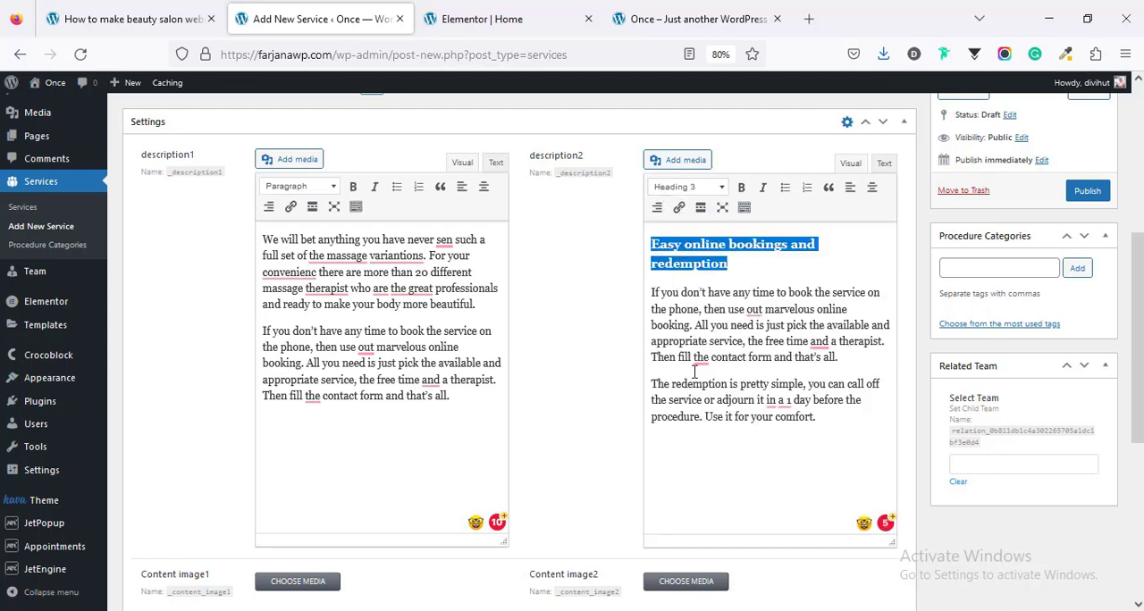
# Step: Choose the back massage photo as Content image1 and the facial treatment photo as Content image2 from the media library
pyautogui.scroll(-3, 694, 375)
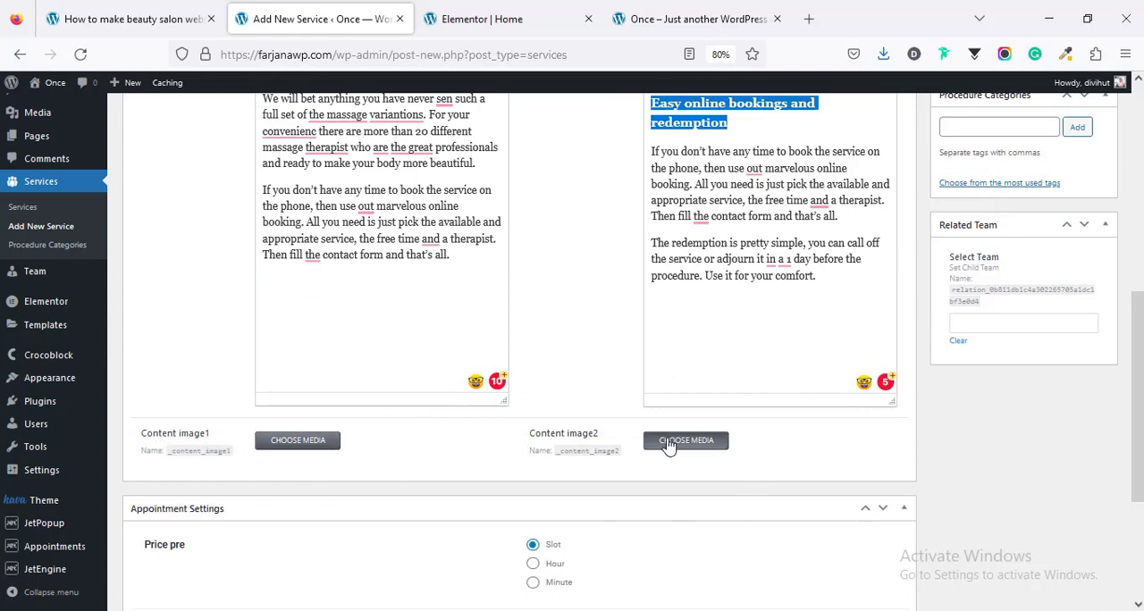
pyautogui.click(301, 444)
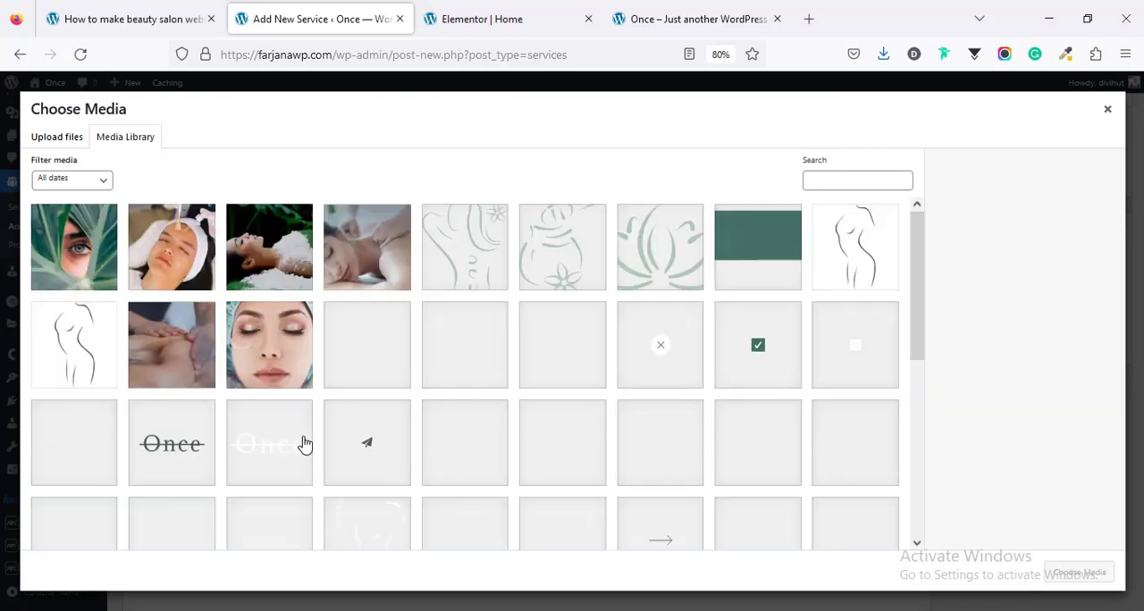
pyautogui.scroll(-1, 304, 444)
pyautogui.click(158, 289)
pyautogui.click(167, 249)
pyautogui.click(1079, 572)
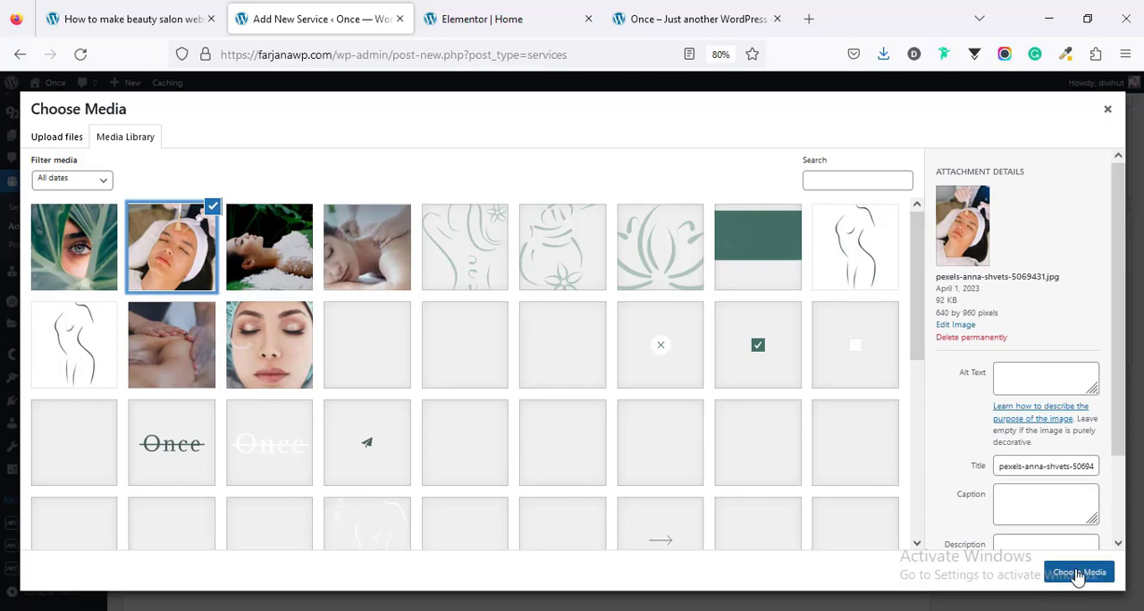
# Step: Set the service's price per slot to 11 in the appointment settings
pyautogui.scroll(-5, 1064, 577)
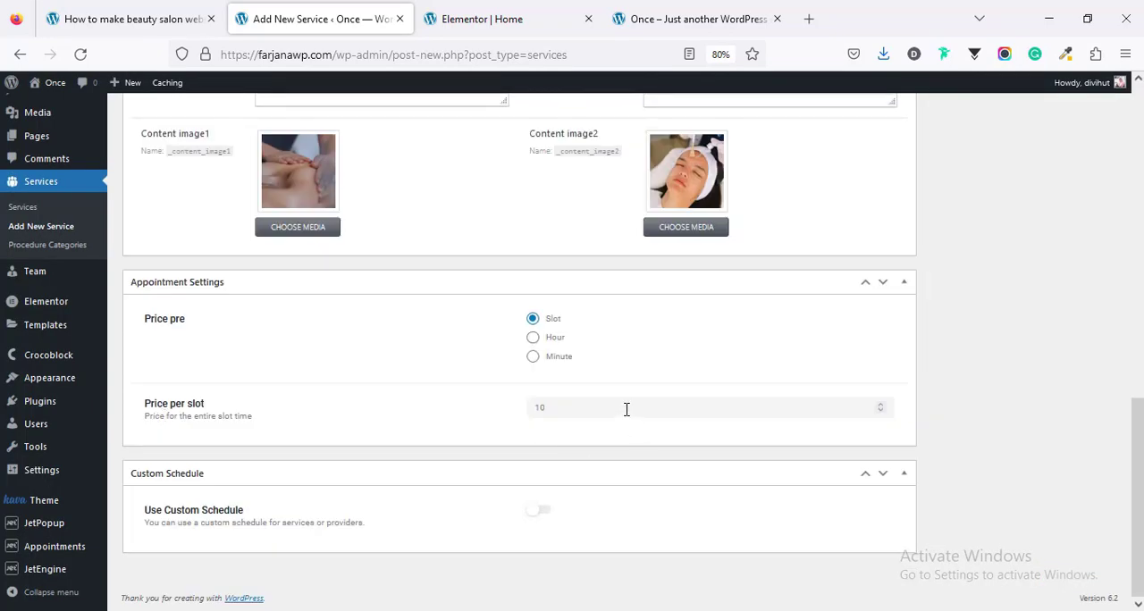
pyautogui.doubleClick(561, 408)
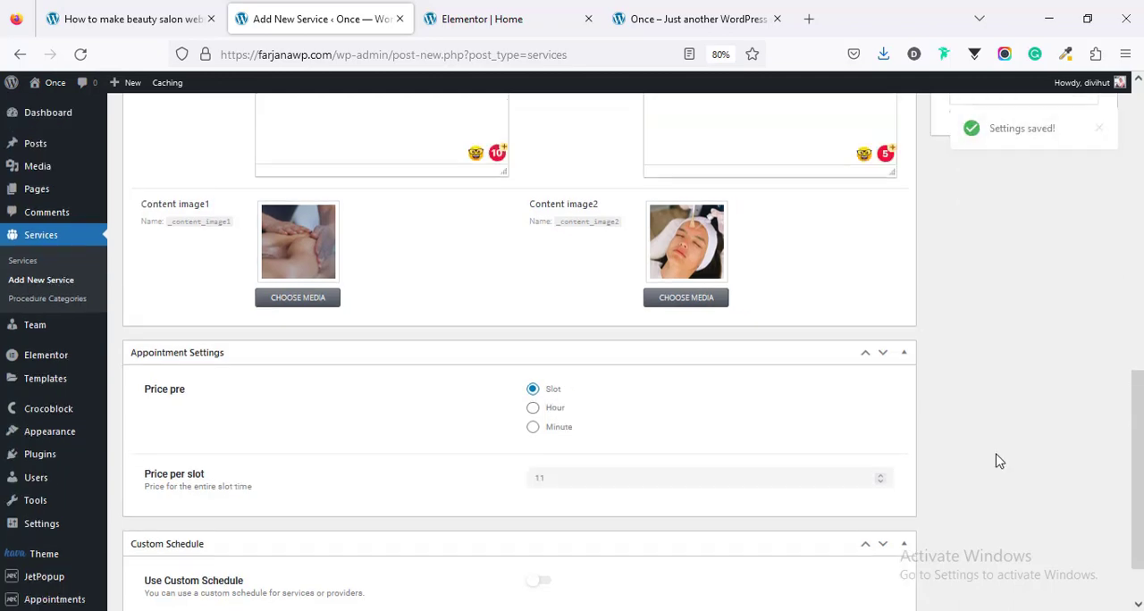
# Step: Copy the word "massage" from the service title and add it as the service's procedure category
pyautogui.scroll(5, 999, 461)
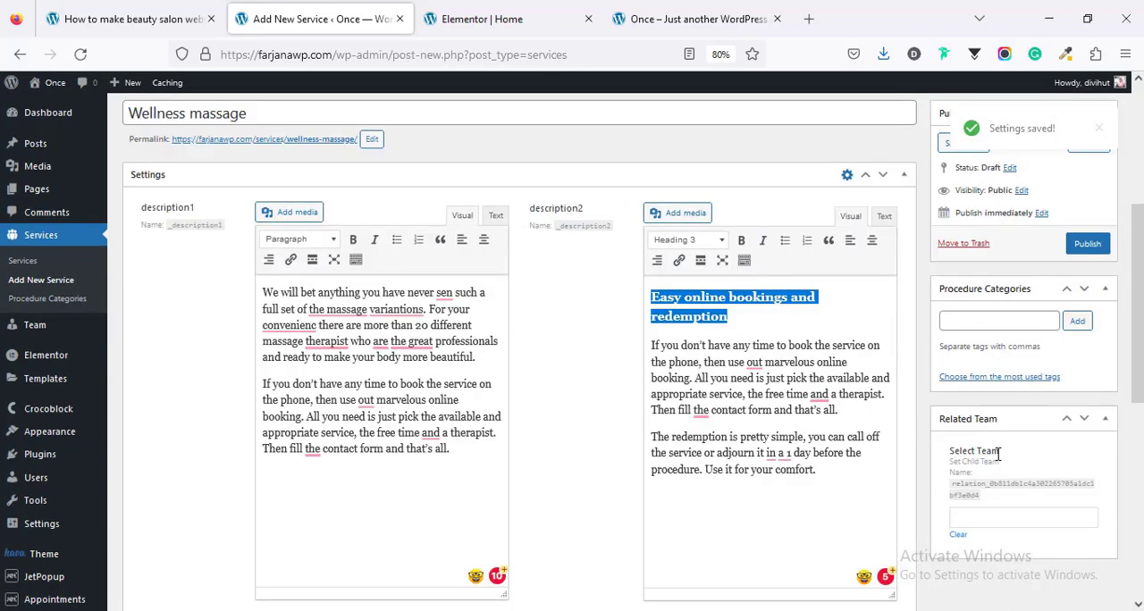
pyautogui.scroll(-1, 950, 227)
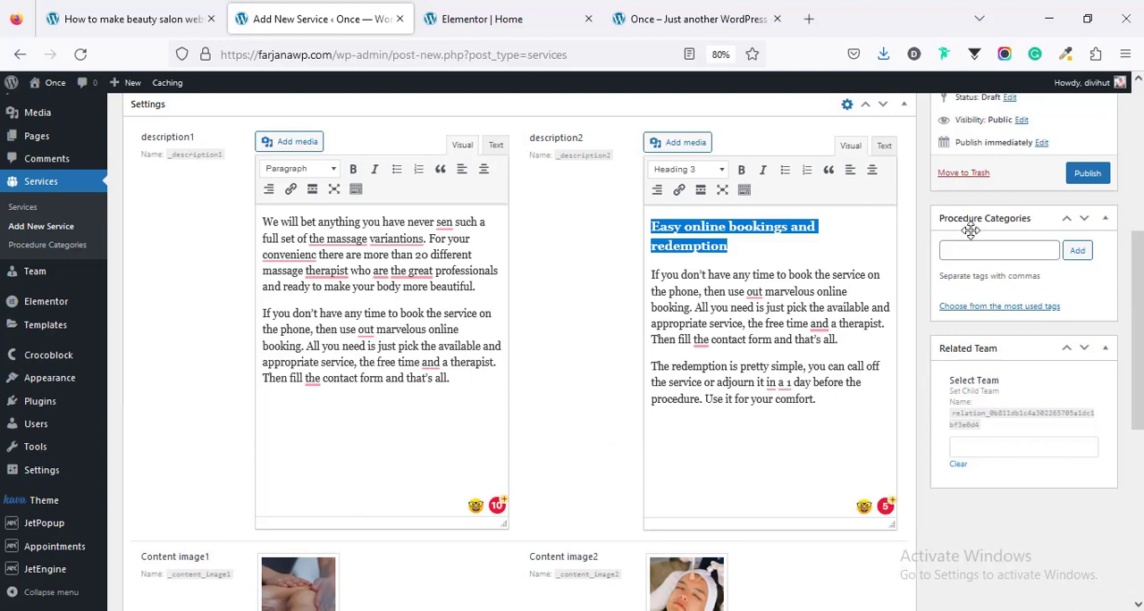
pyautogui.click(1020, 252)
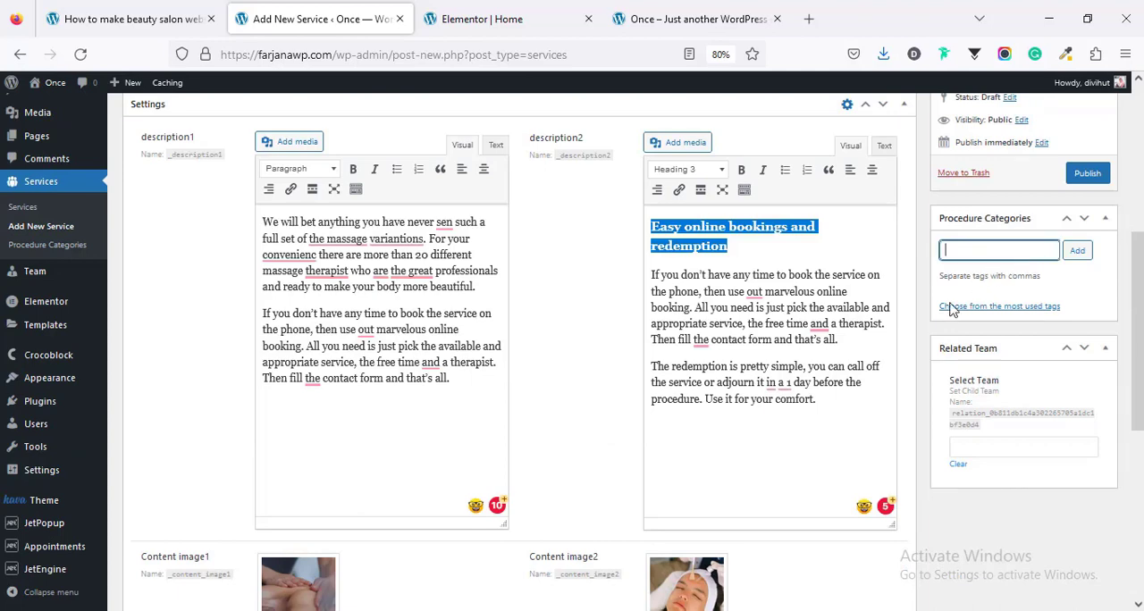
pyautogui.scroll(3, 834, 400)
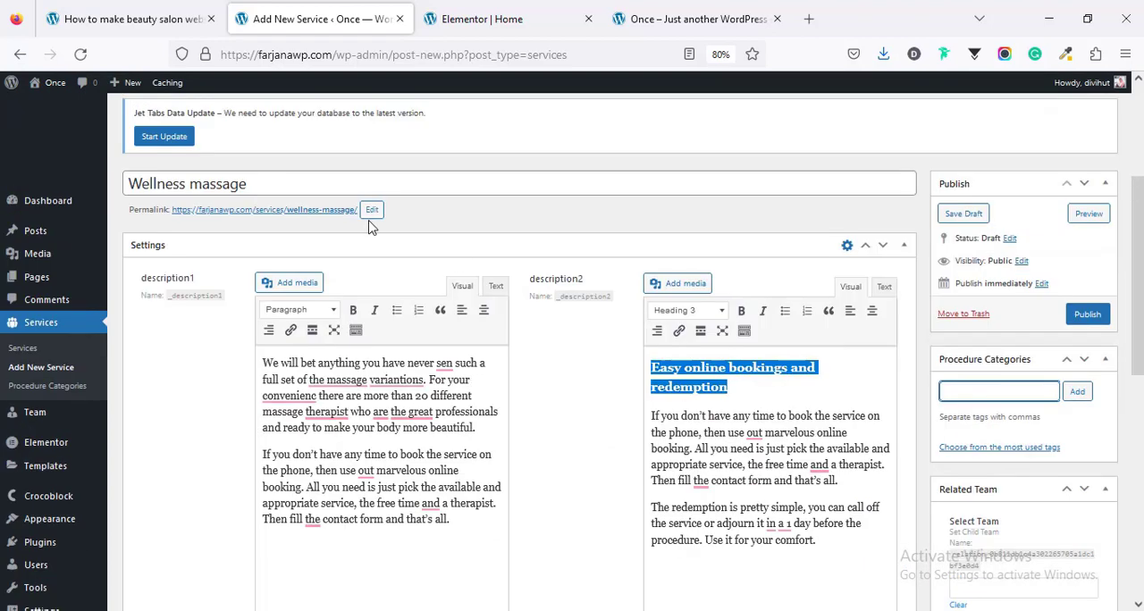
pyautogui.doubleClick(202, 184)
pyautogui.rightClick(202, 183)
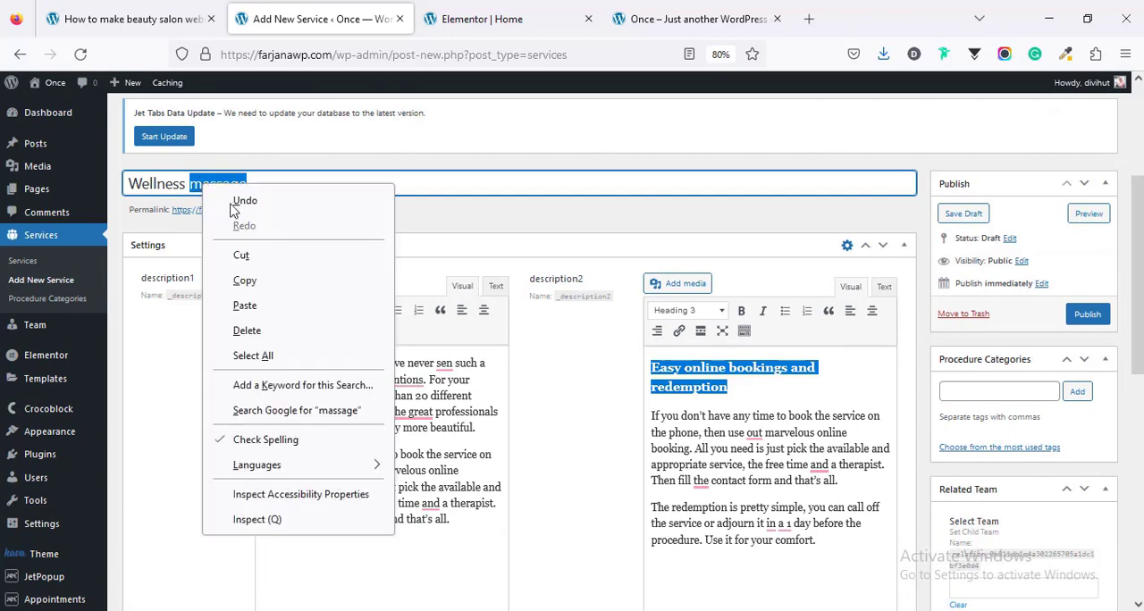
pyautogui.click(244, 280)
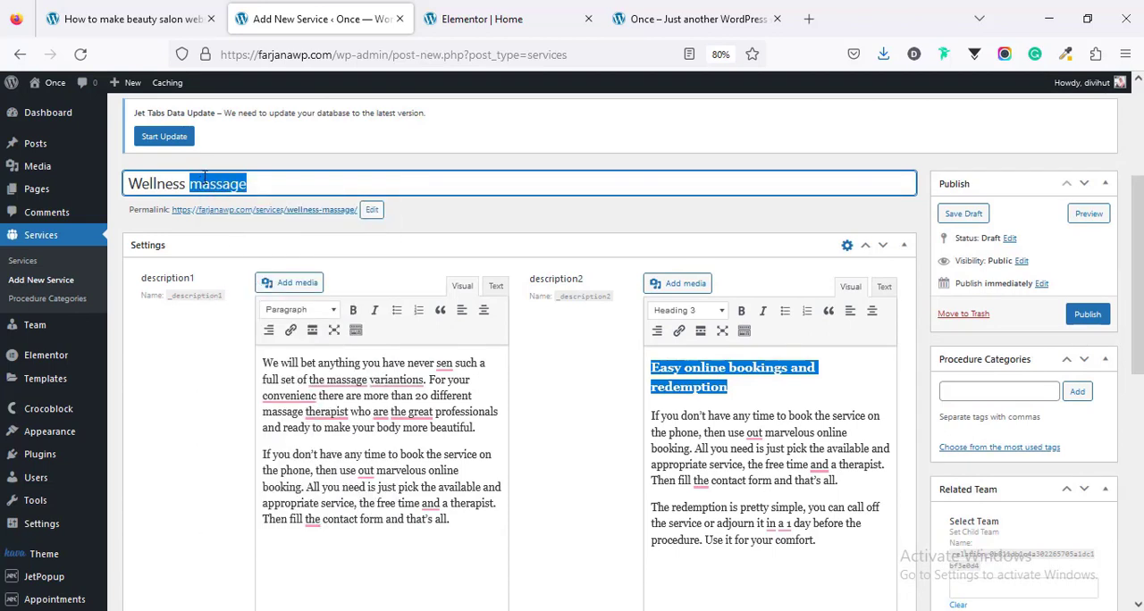
pyautogui.click(987, 398)
pyautogui.hotkey('ctrl', 'v')
pyautogui.click(1077, 391)
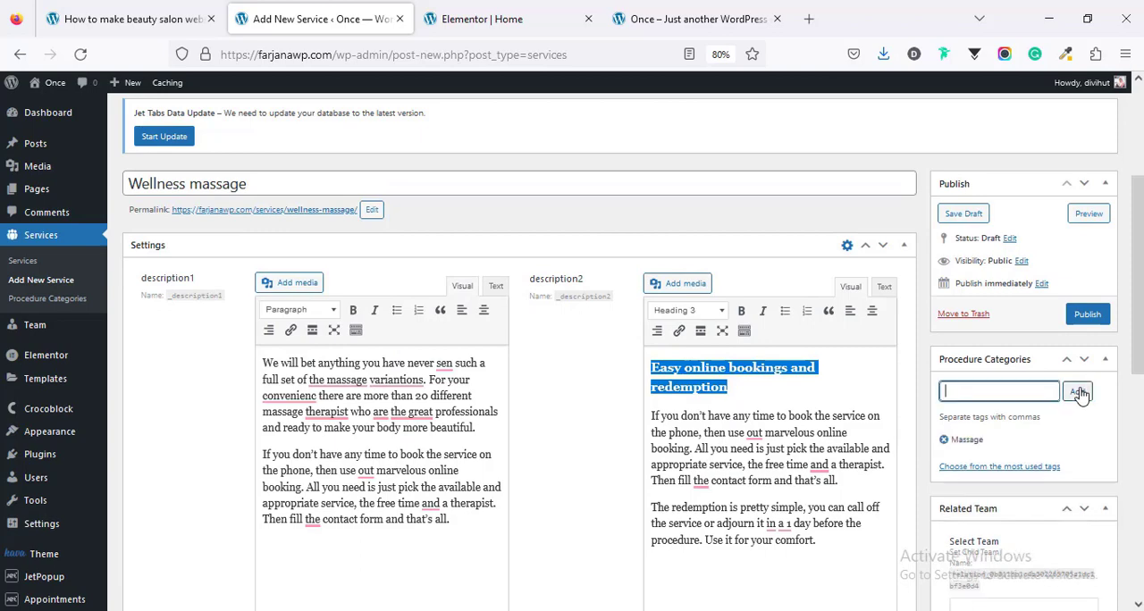
# Step: Publish the Wellness massage service without selecting a related team member
pyautogui.scroll(-4, 1036, 420)
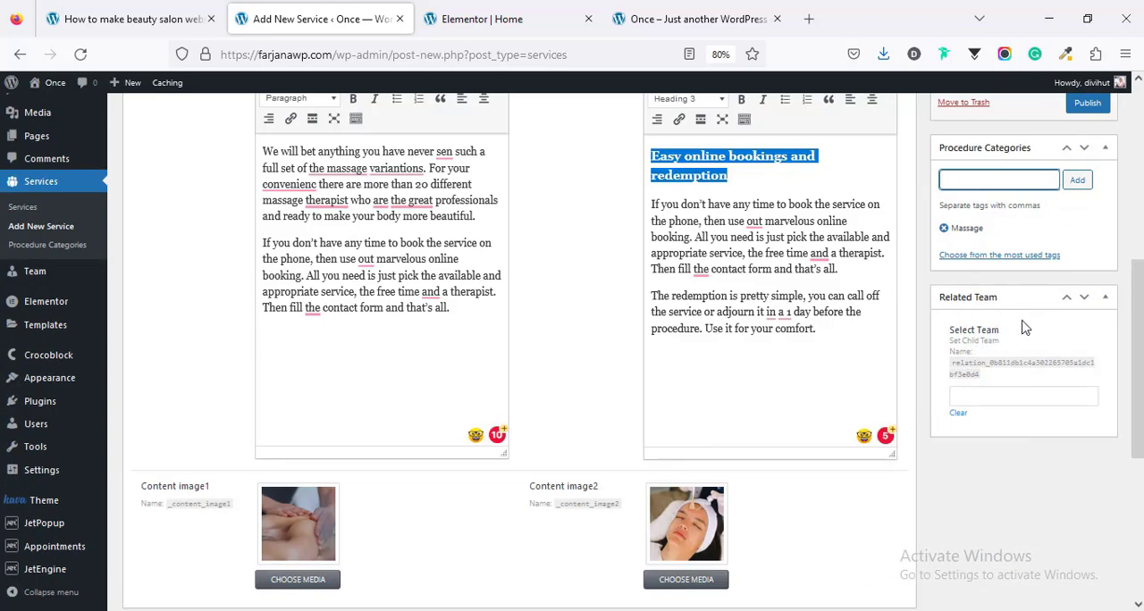
pyautogui.click(994, 400)
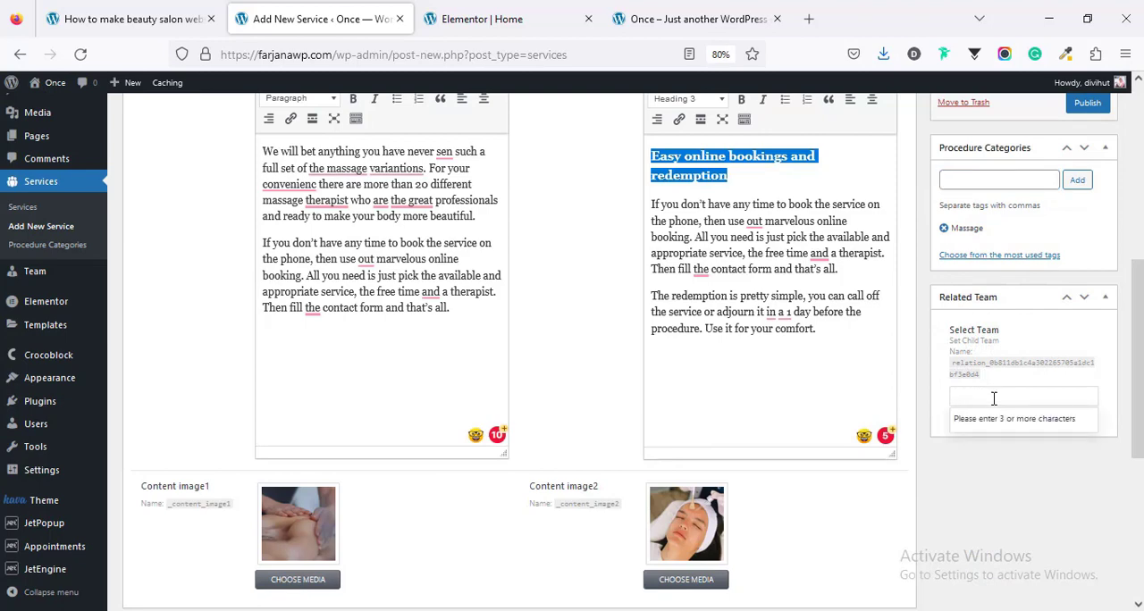
pyautogui.scroll(4, 1011, 517)
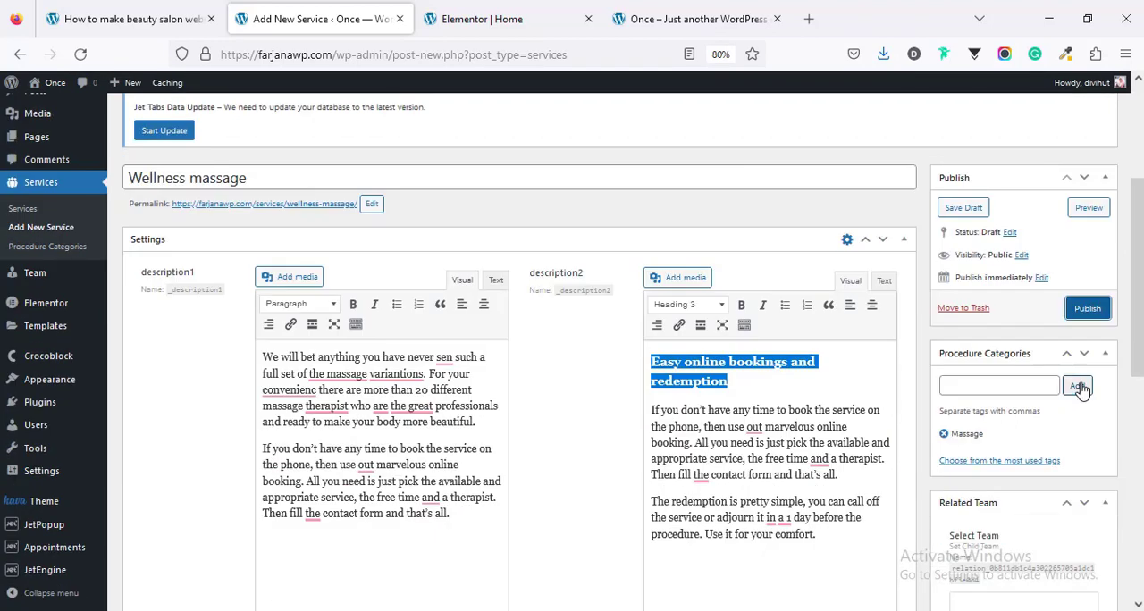
pyautogui.click(1089, 310)
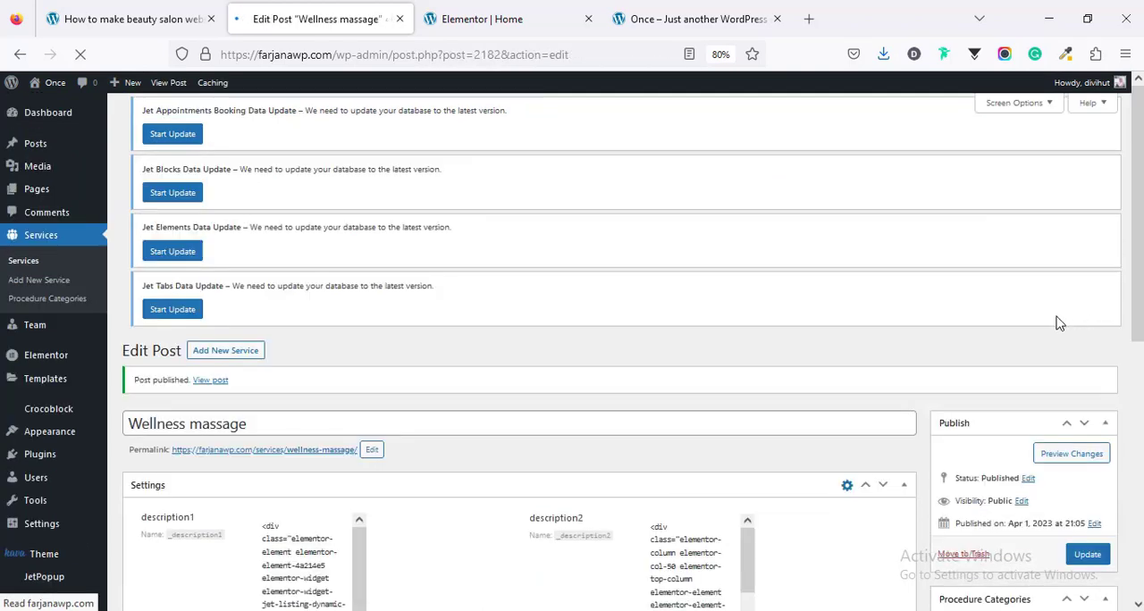
# Step: Reload the home page preview and check the Massage category in the services list
pyautogui.click(555, 14)
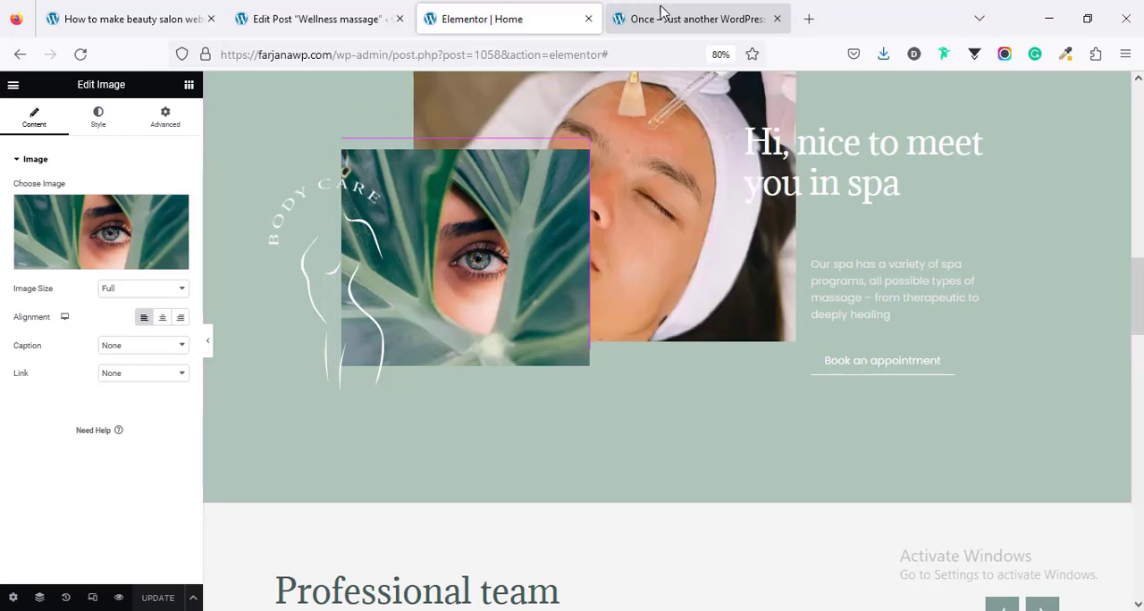
pyautogui.click(661, 15)
pyautogui.rightClick(247, 245)
pyautogui.click(358, 269)
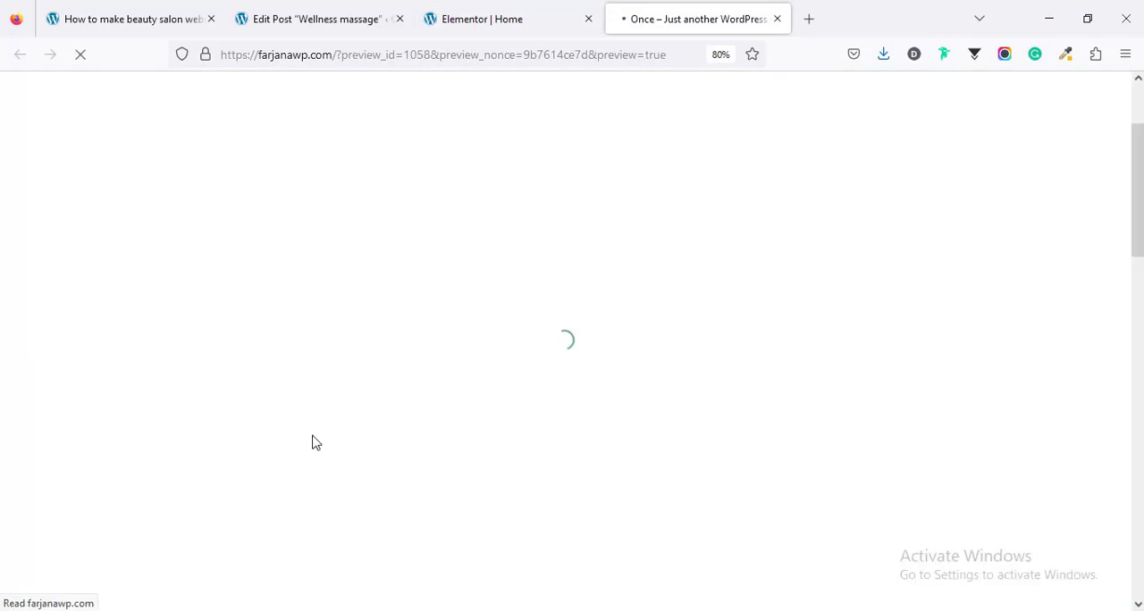
pyautogui.doubleClick(280, 329)
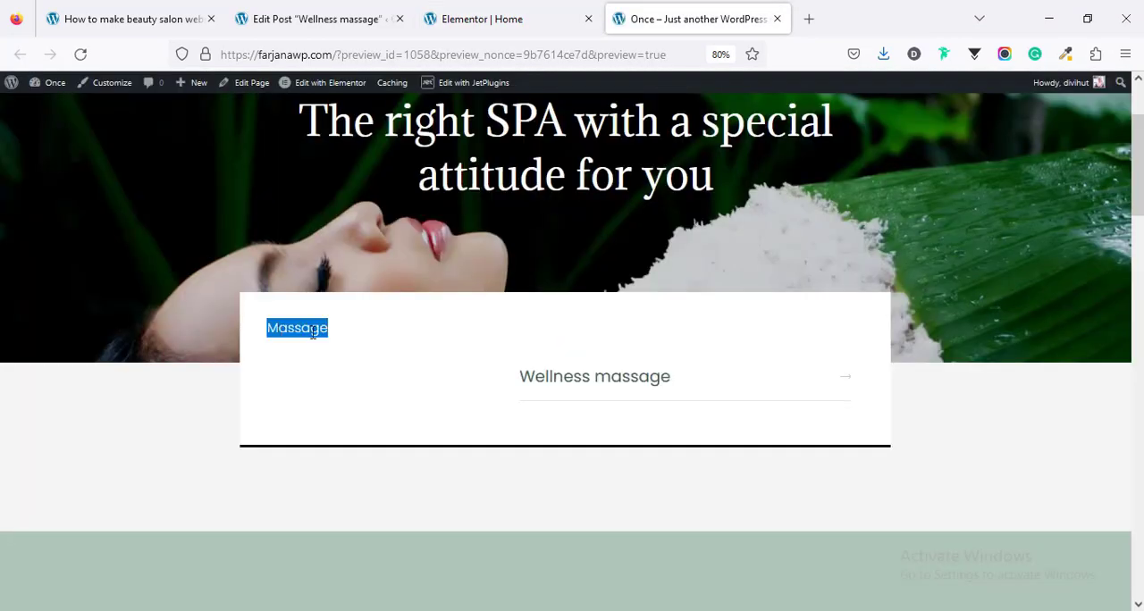
# Step: Open the Wellness massage service page from the list and review its images and text layout
pyautogui.click(572, 386)
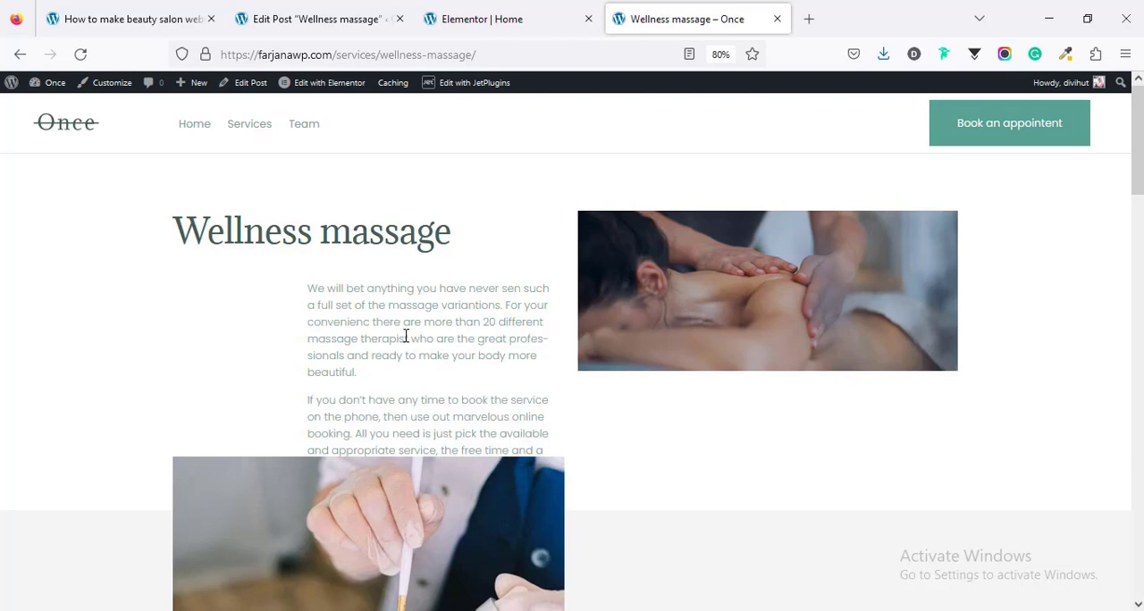
pyautogui.scroll(-10, 733, 402)
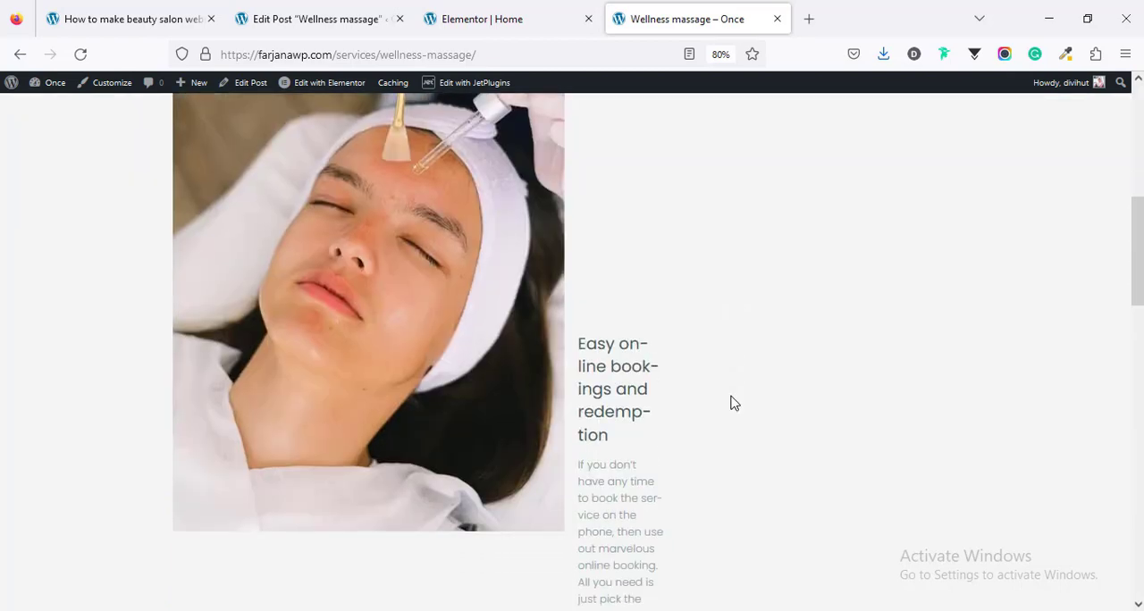
pyautogui.scroll(-3, 730, 401)
pyautogui.scroll(7, 698, 396)
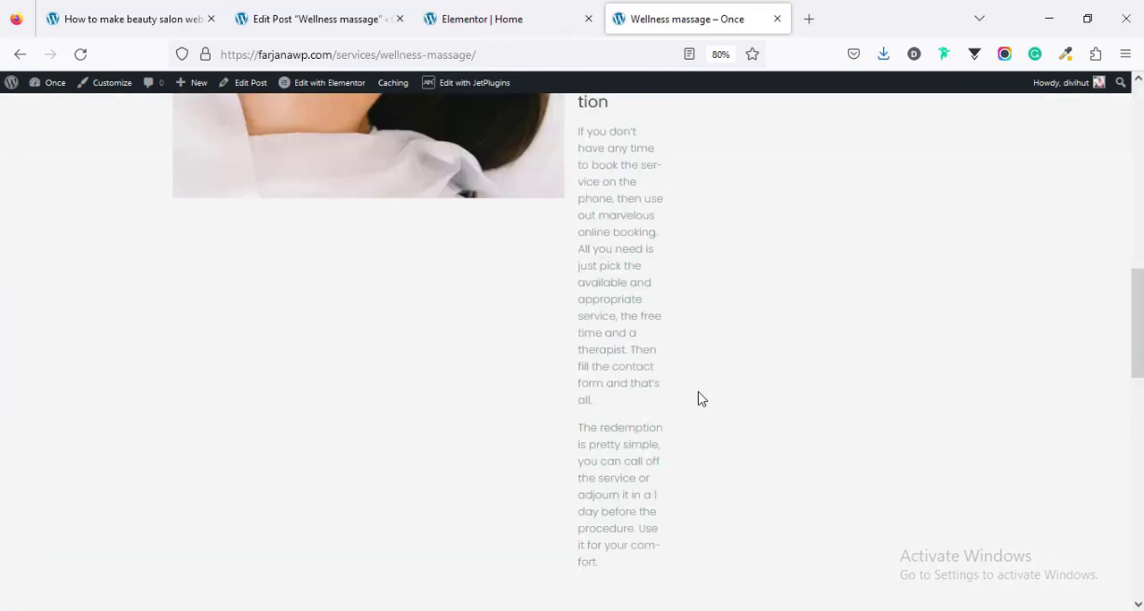
# Step: Replace the pasted HTML markup in the Wellness massage service's description2 with its plain text only
pyautogui.click(312, 18)
pyautogui.scroll(-5, 393, 268)
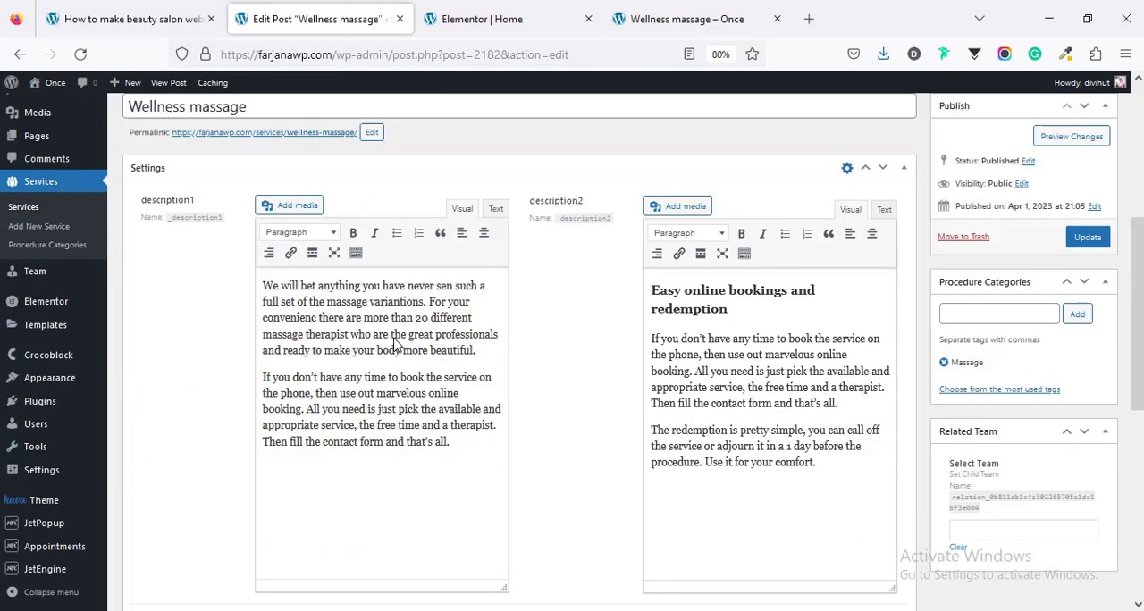
pyautogui.hotkey('ctrl', 'a')
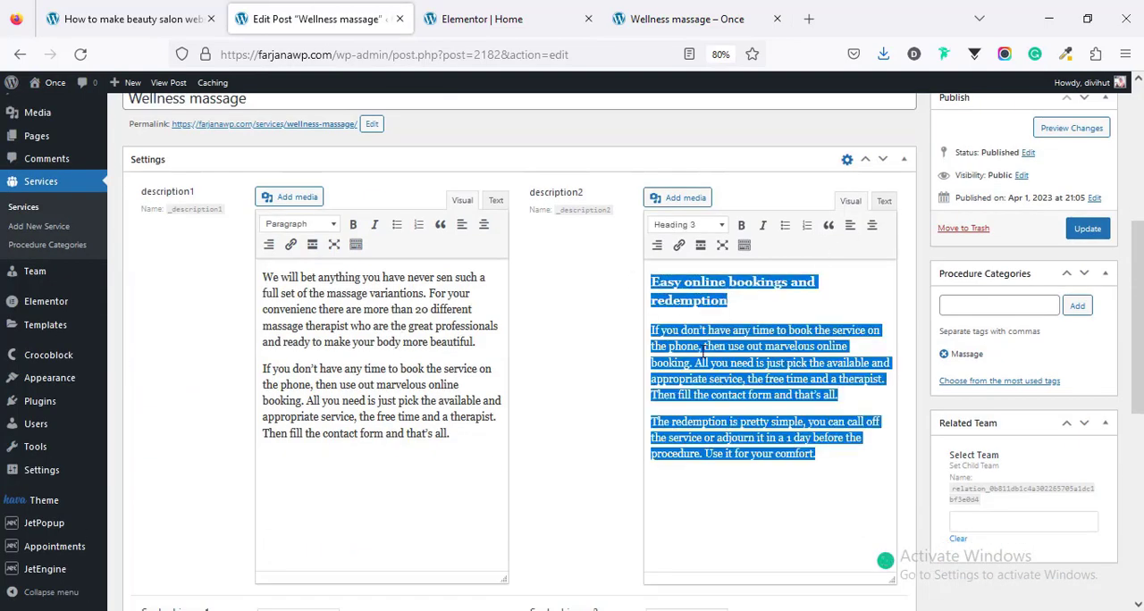
pyautogui.rightClick(729, 356)
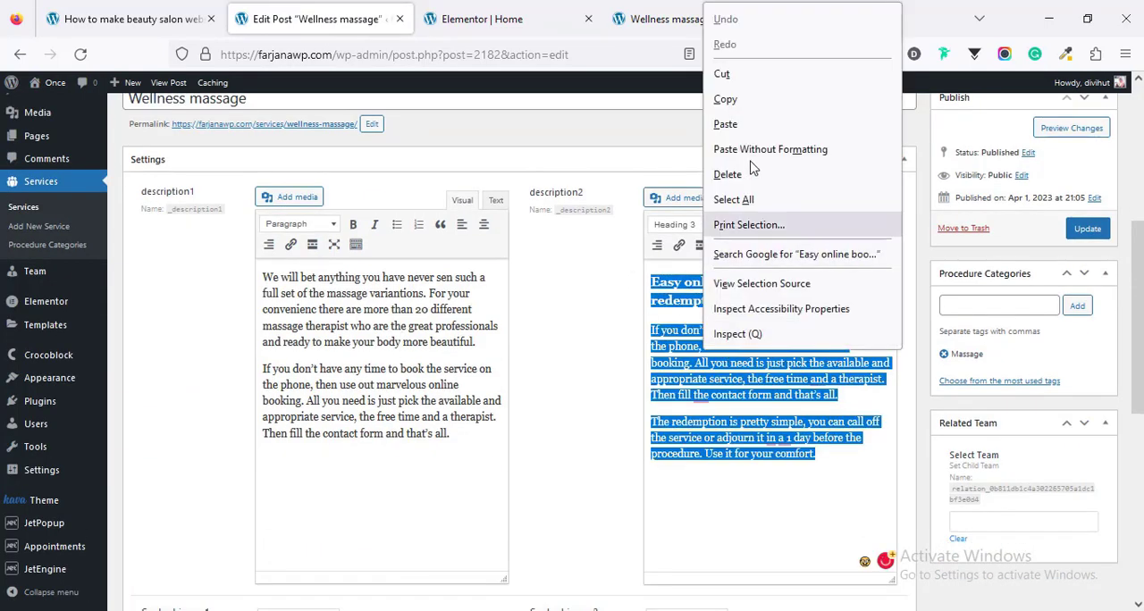
pyautogui.click(725, 97)
pyautogui.click(883, 201)
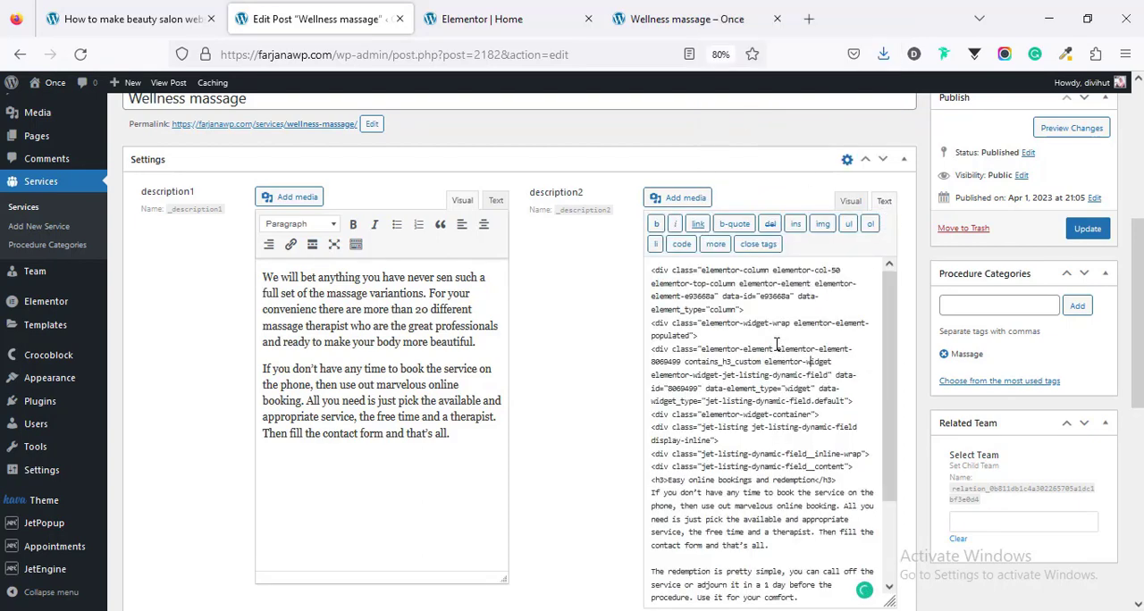
pyautogui.hotkey('ctrl', 'a')
pyautogui.hotkey('ctrl', 'v')
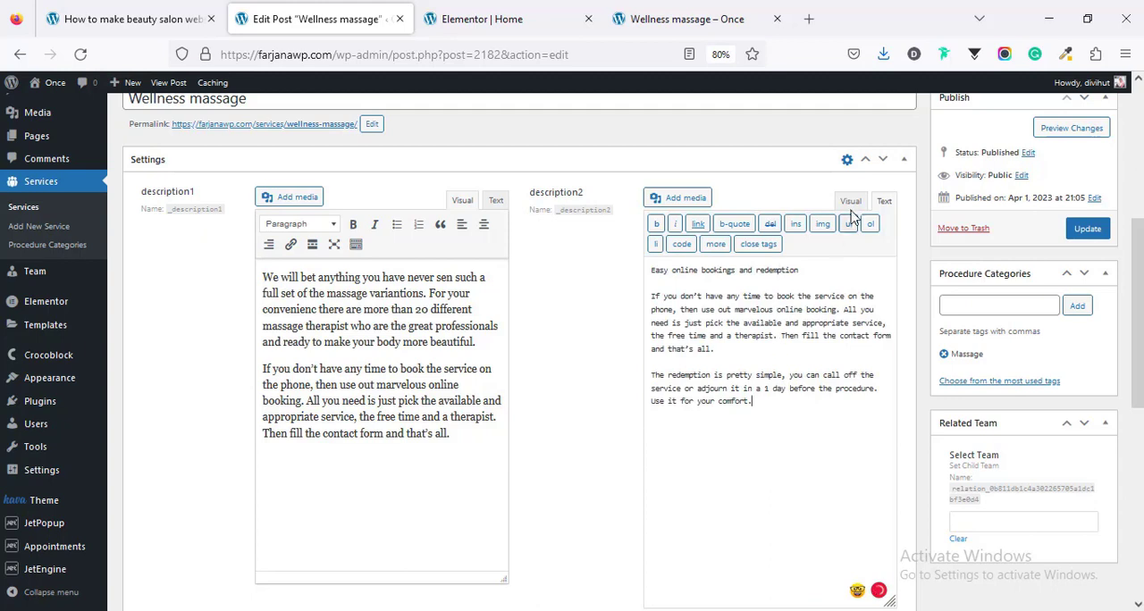
pyautogui.click(850, 200)
# Step: Format the "Easy online bookings and redemption" line in description2 as Heading 3
pyautogui.tripleClick(765, 279)
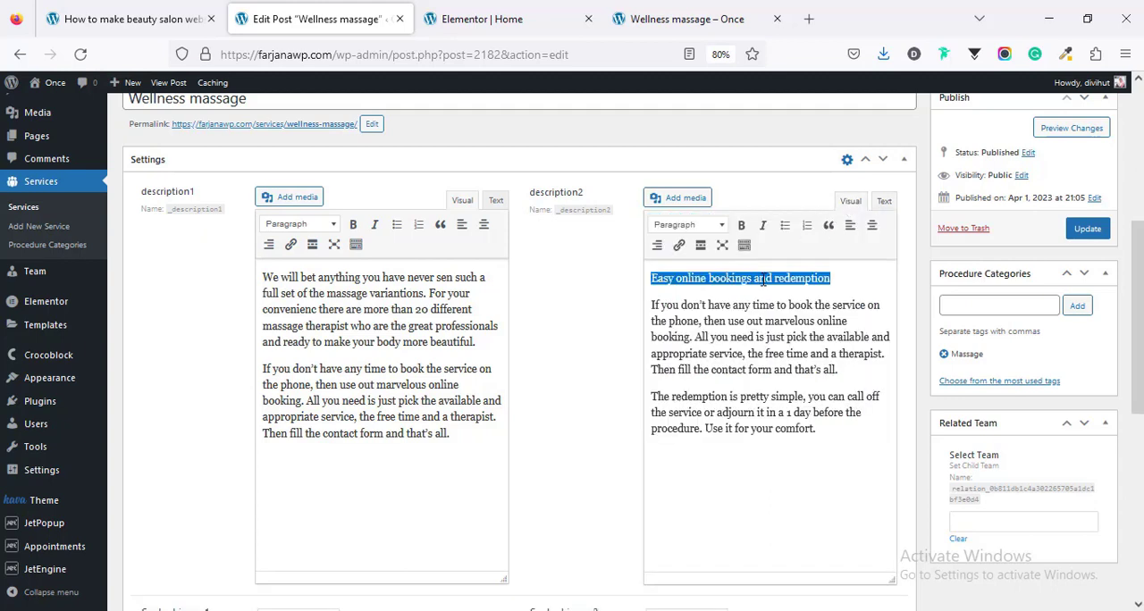
pyautogui.click(682, 228)
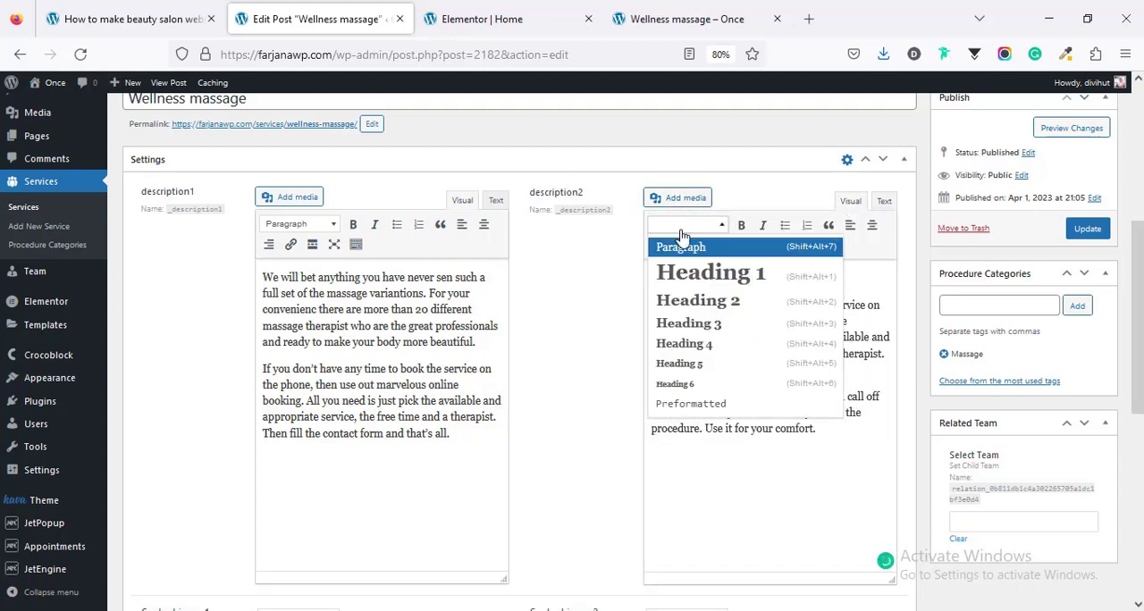
pyautogui.click(715, 325)
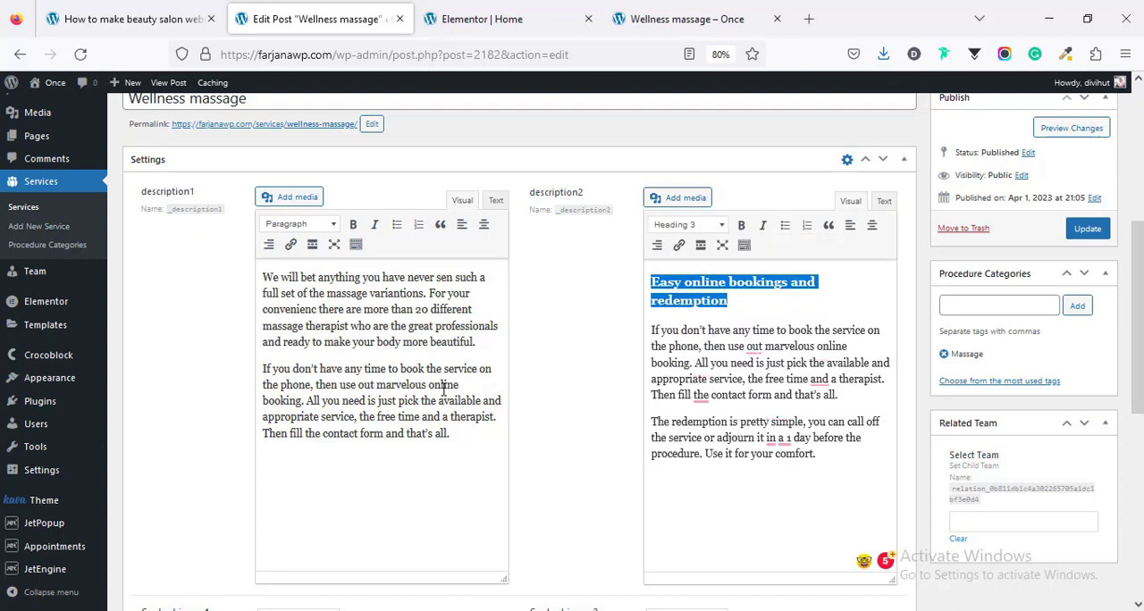
# Step: Replace the pasted HTML markup in description1 with its two plain-text paragraphs and update the service
pyautogui.moveTo(452, 434); pyautogui.dragTo(255, 272)
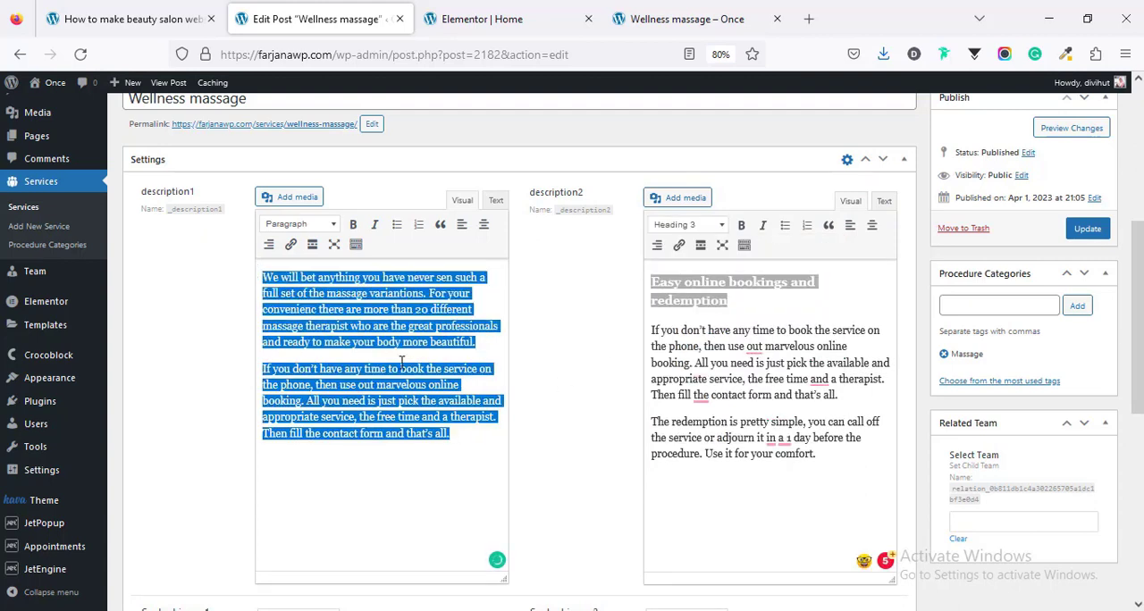
pyautogui.rightClick(386, 298)
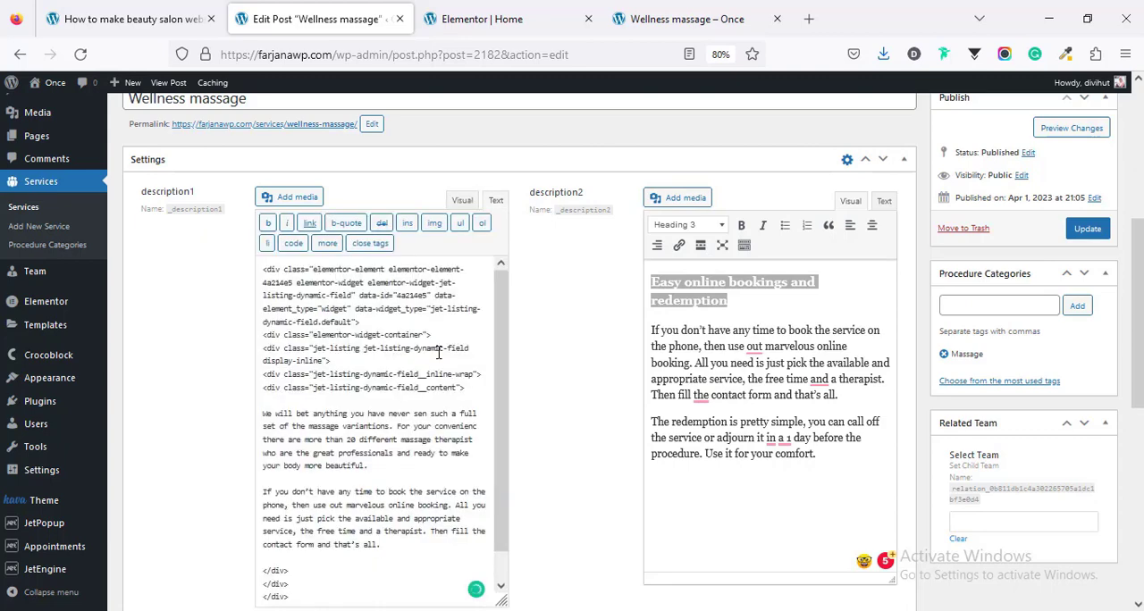
pyautogui.hotkey('ctrl', 'a')
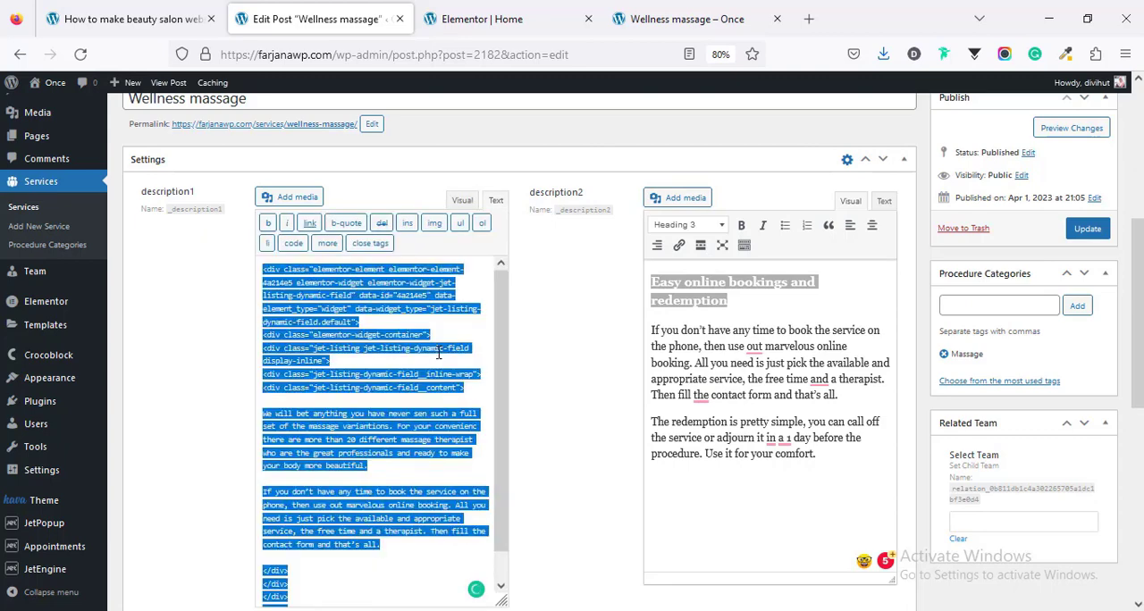
pyautogui.hotkey('ctrl', 'v')
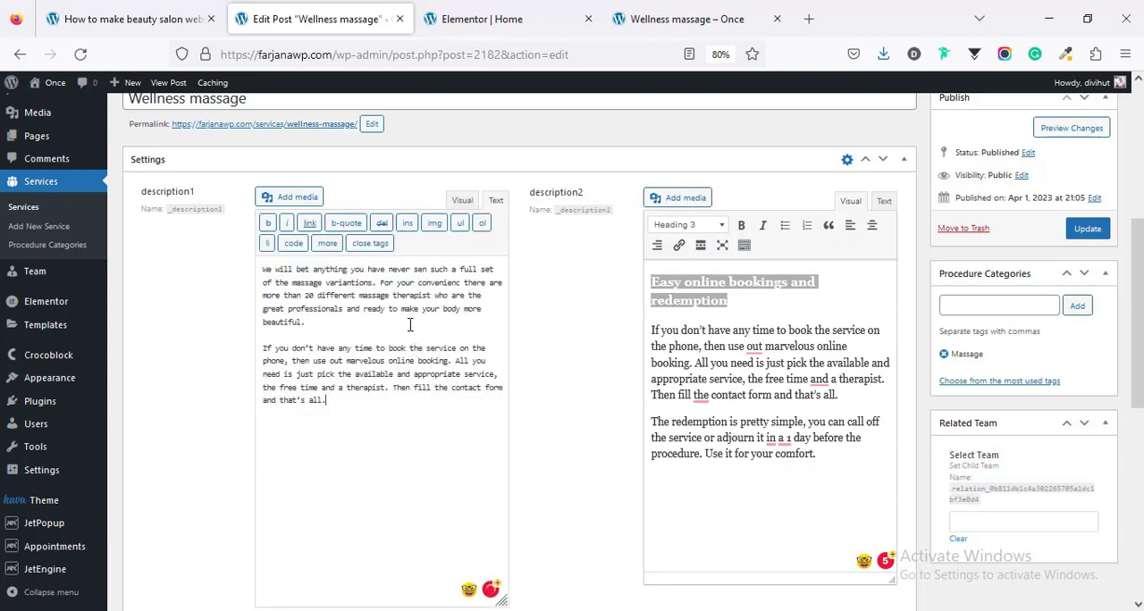
pyautogui.click(463, 202)
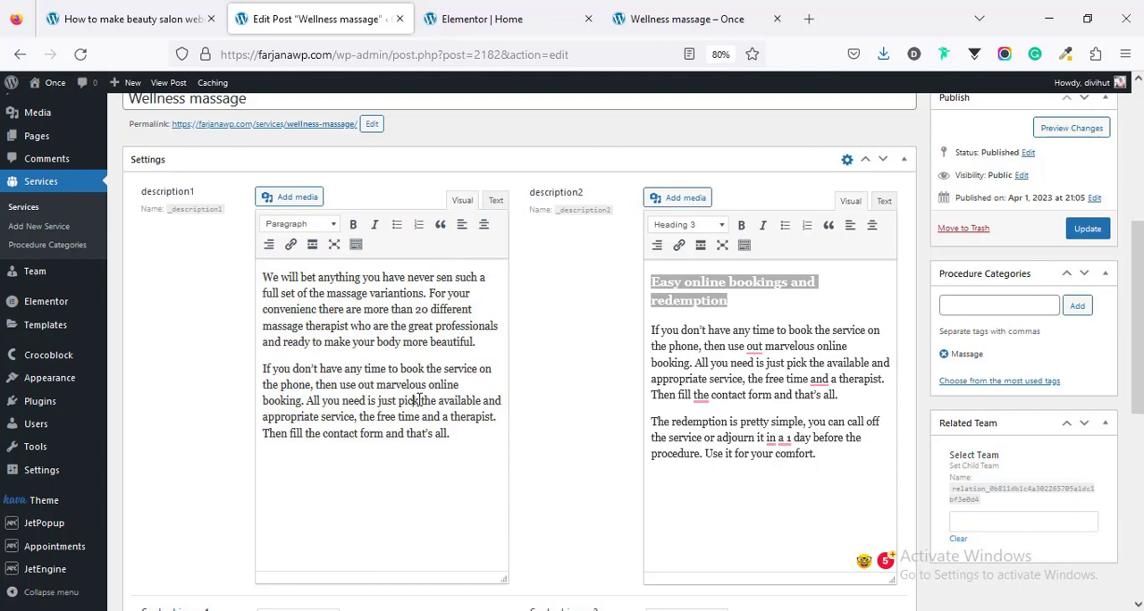
pyautogui.click(1087, 229)
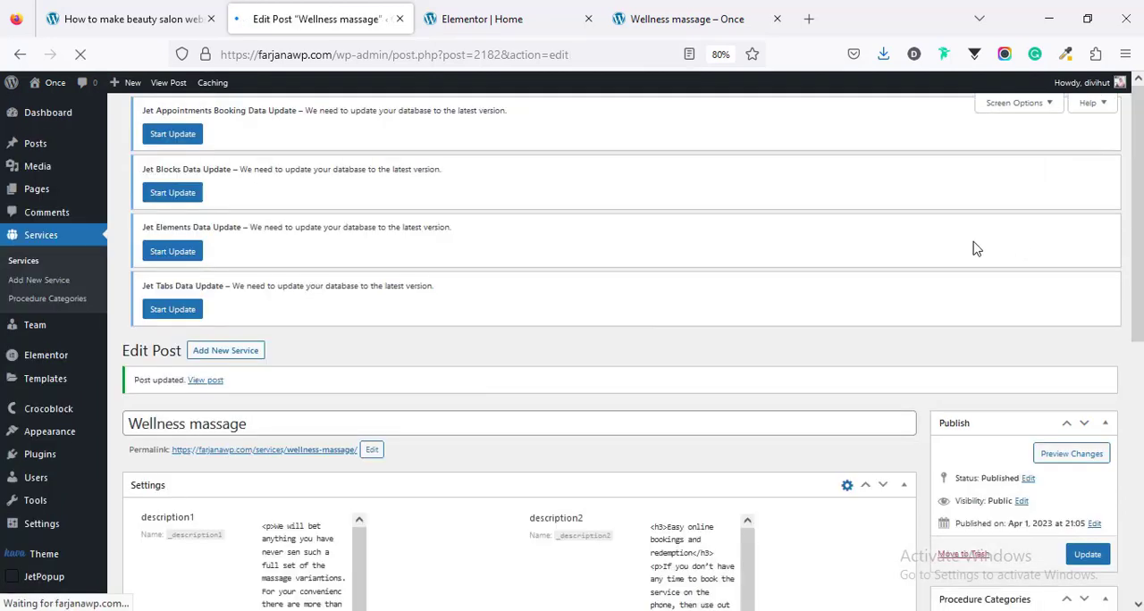
# Step: Reload the live Wellness massage page and check the layout of both descriptions
pyautogui.hotkey('ctrl', 'Tab')
pyautogui.rightClick(974, 249)
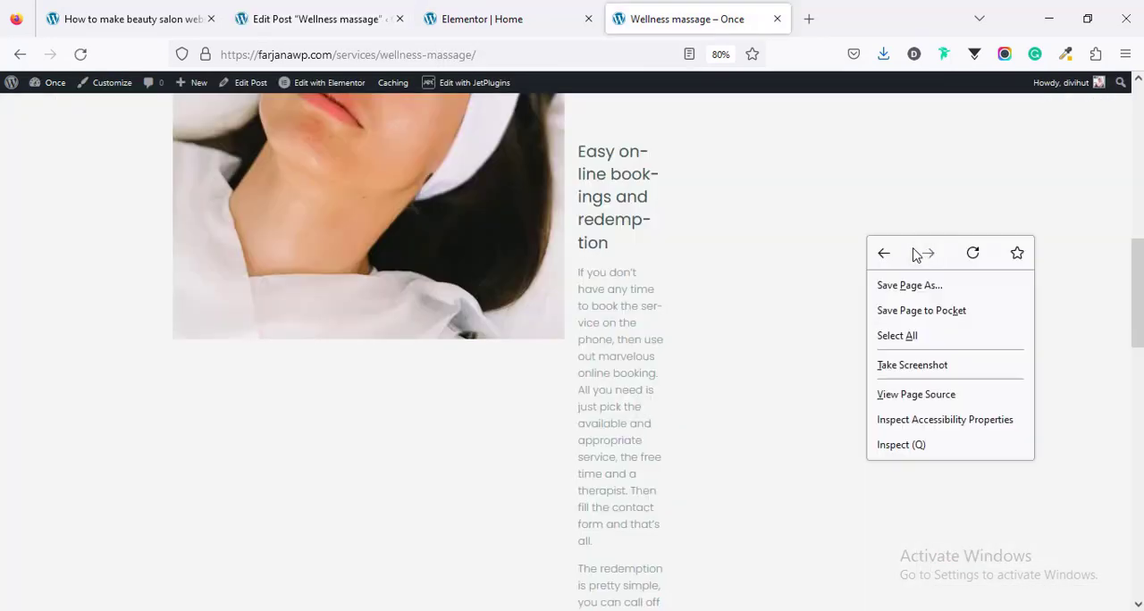
pyautogui.click(969, 251)
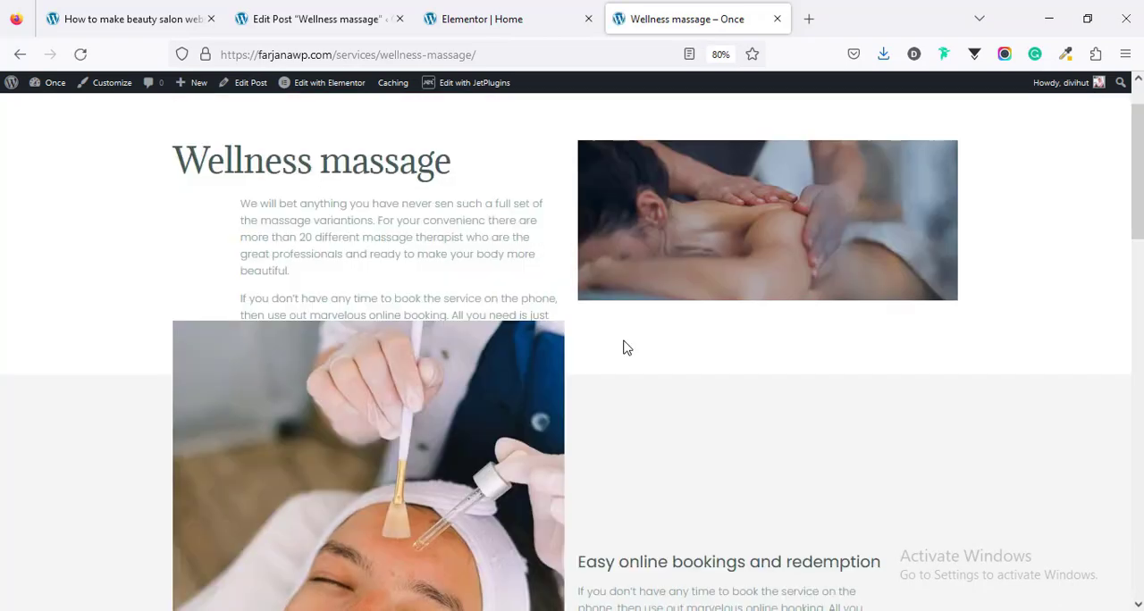
pyautogui.scroll(5, 477, 403)
# Step: Review the Wellness massage service's two content images, then reload its live page and check how they display
pyautogui.click(269, 9)
pyautogui.scroll(-8, 599, 512)
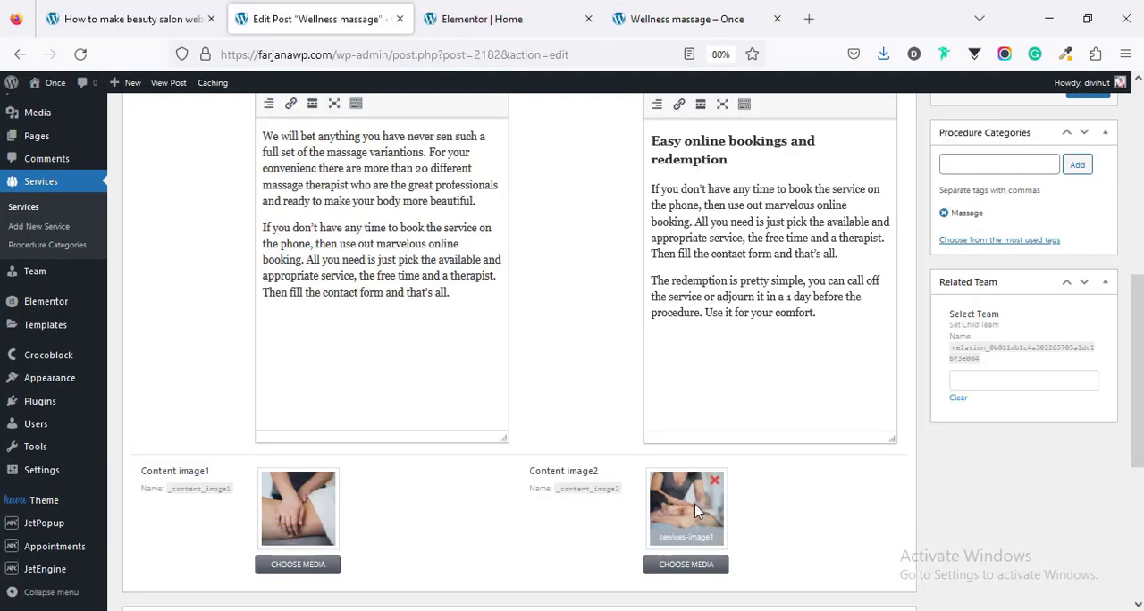
pyautogui.click(639, 19)
pyautogui.rightClick(200, 203)
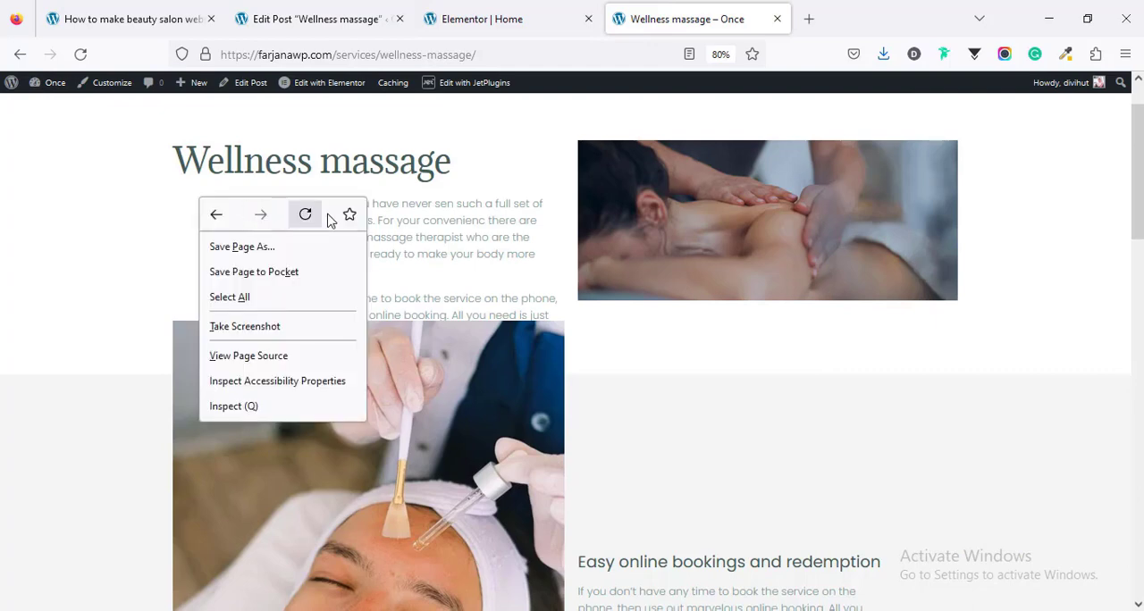
pyautogui.click(305, 214)
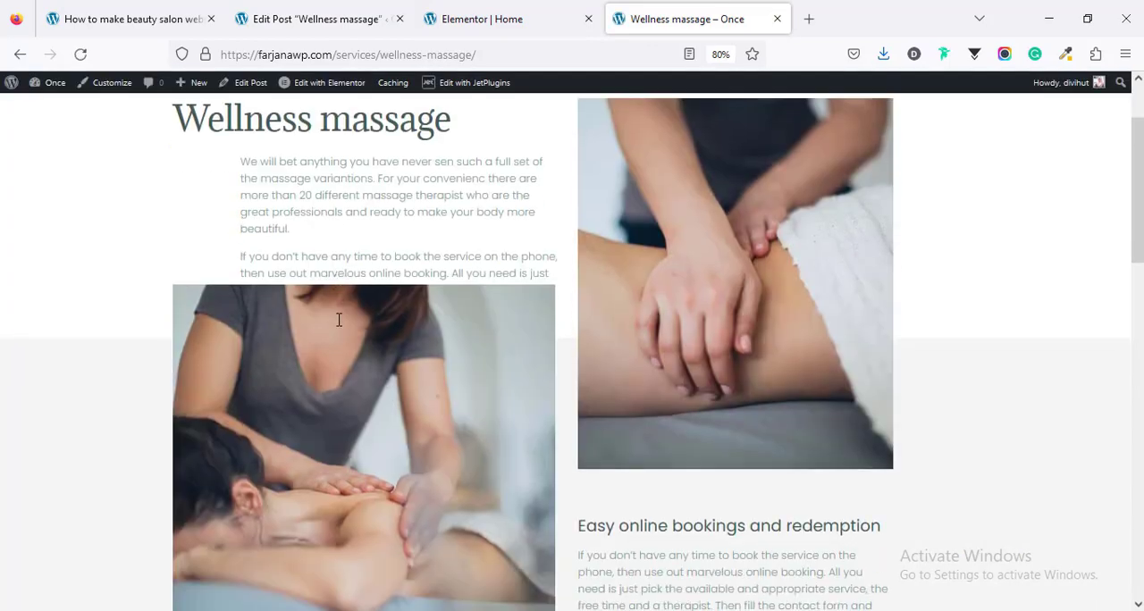
pyautogui.scroll(-5, 338, 326)
pyautogui.scroll(3, 338, 326)
pyautogui.scroll(4, 337, 326)
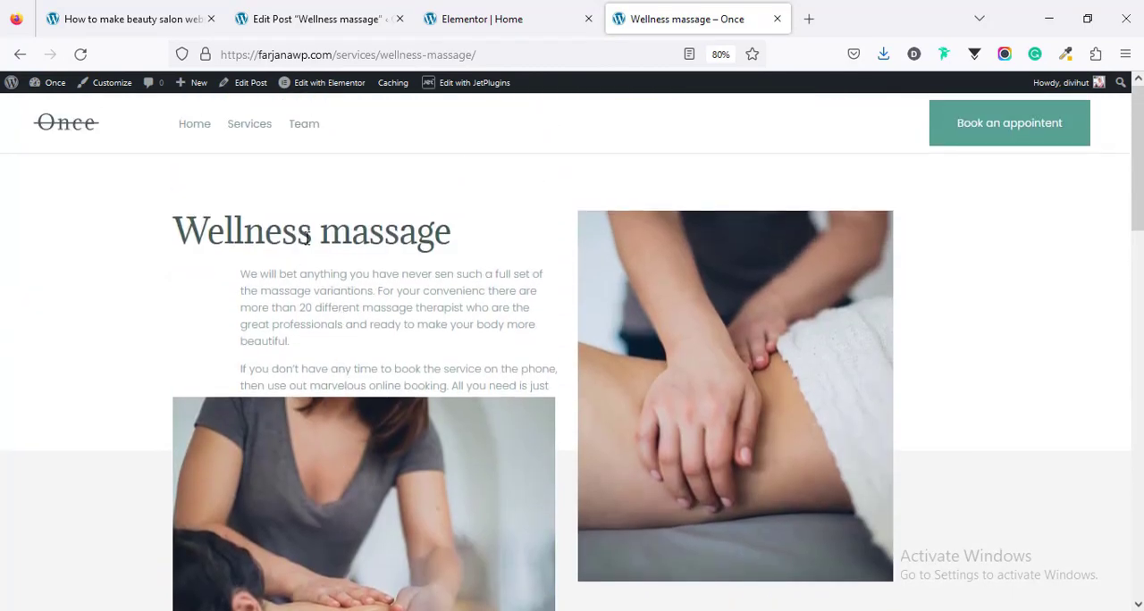
pyautogui.scroll(-10, 312, 308)
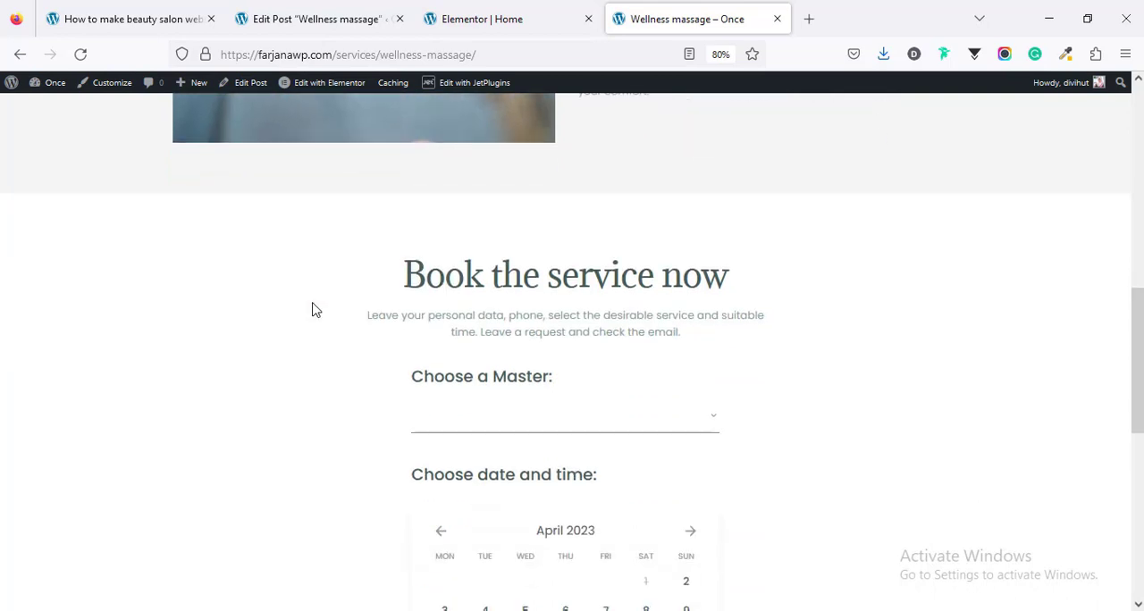
pyautogui.scroll(10, 311, 308)
# Step: Look at the live home page's Massage section and review the published entries in the admin Services list
pyautogui.click(194, 132)
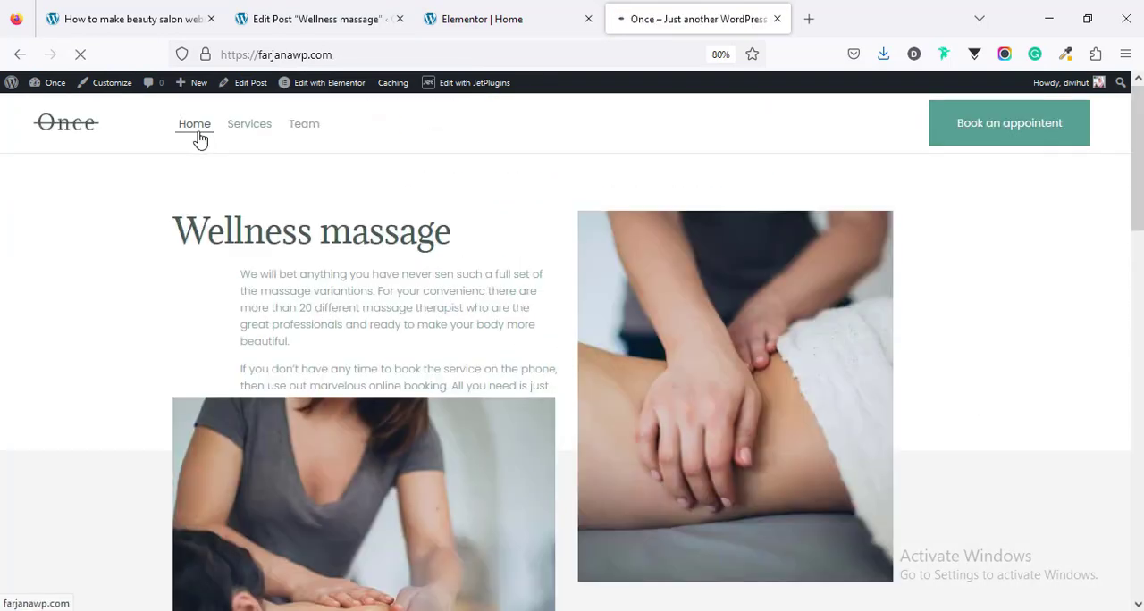
pyautogui.scroll(-3, 297, 323)
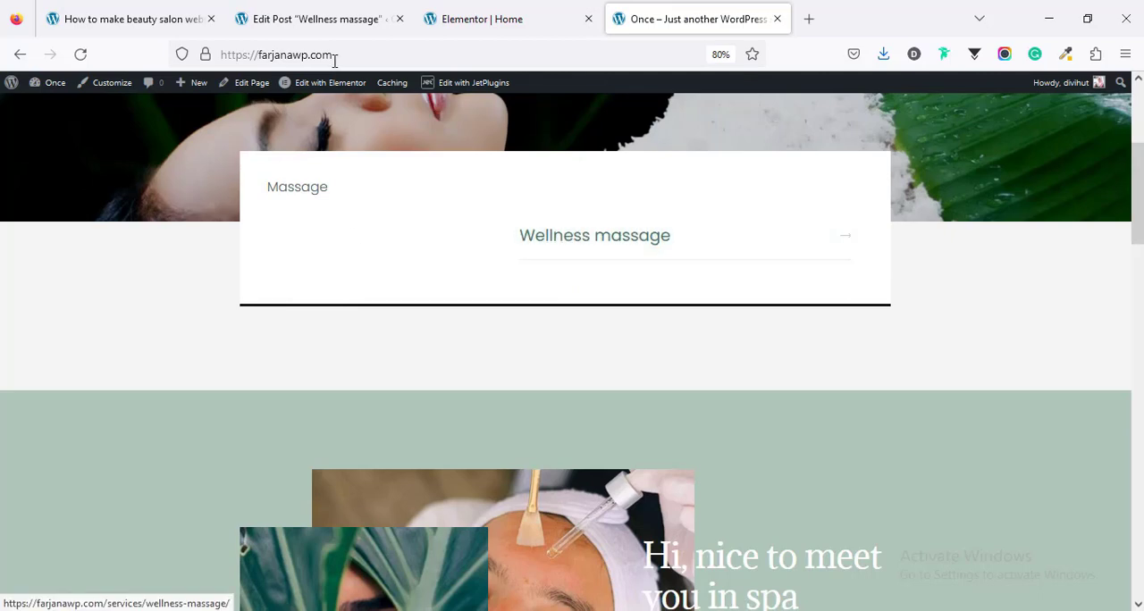
pyautogui.click(311, 13)
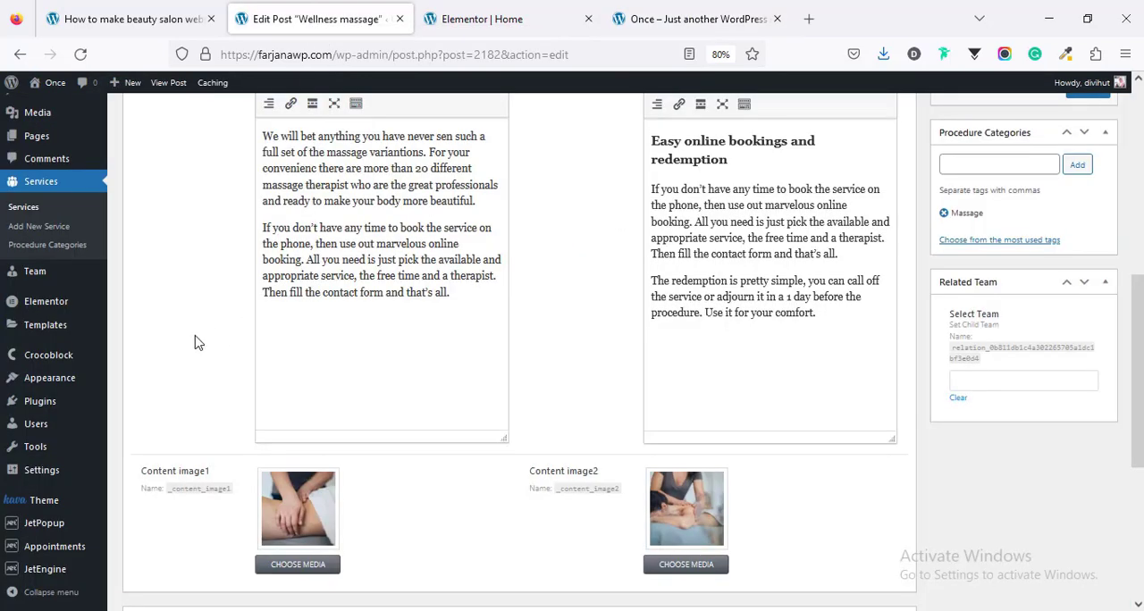
pyautogui.scroll(10, 162, 314)
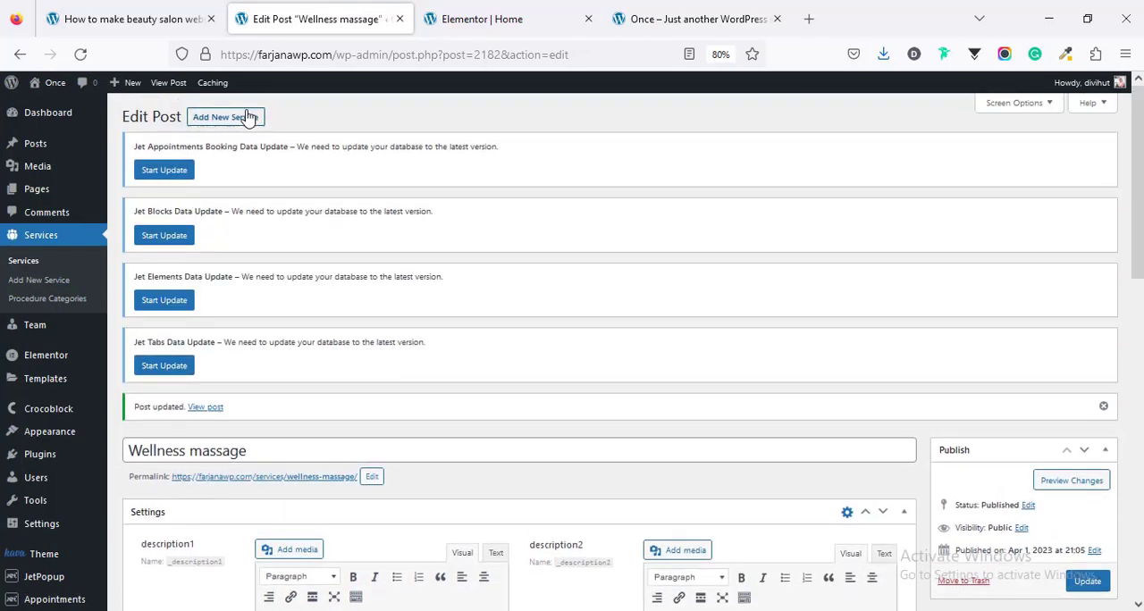
pyautogui.click(247, 117)
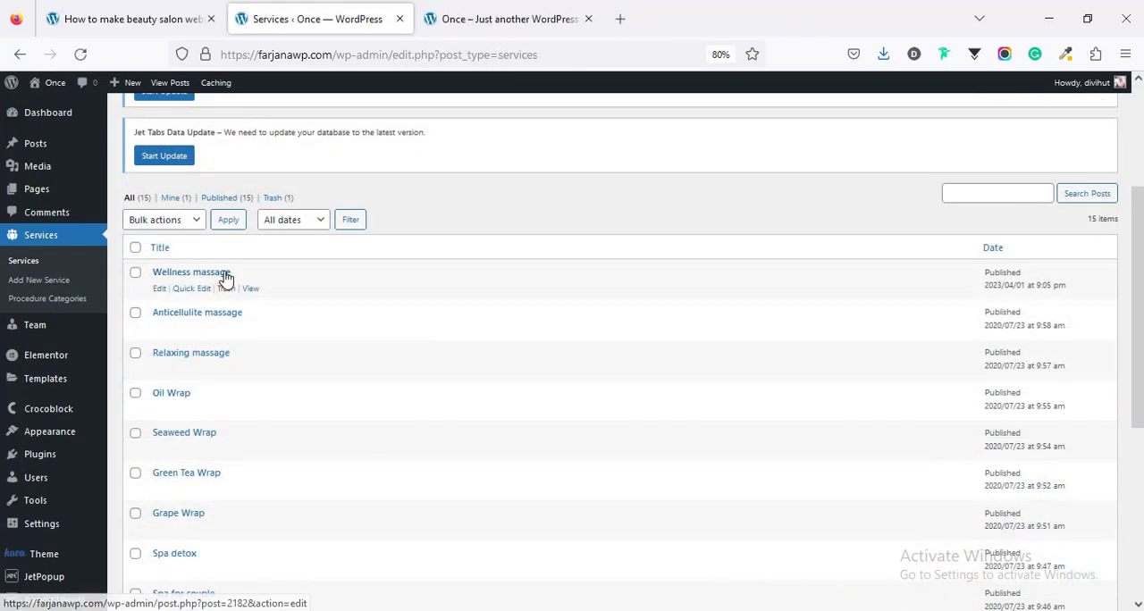
pyautogui.scroll(-5, 179, 509)
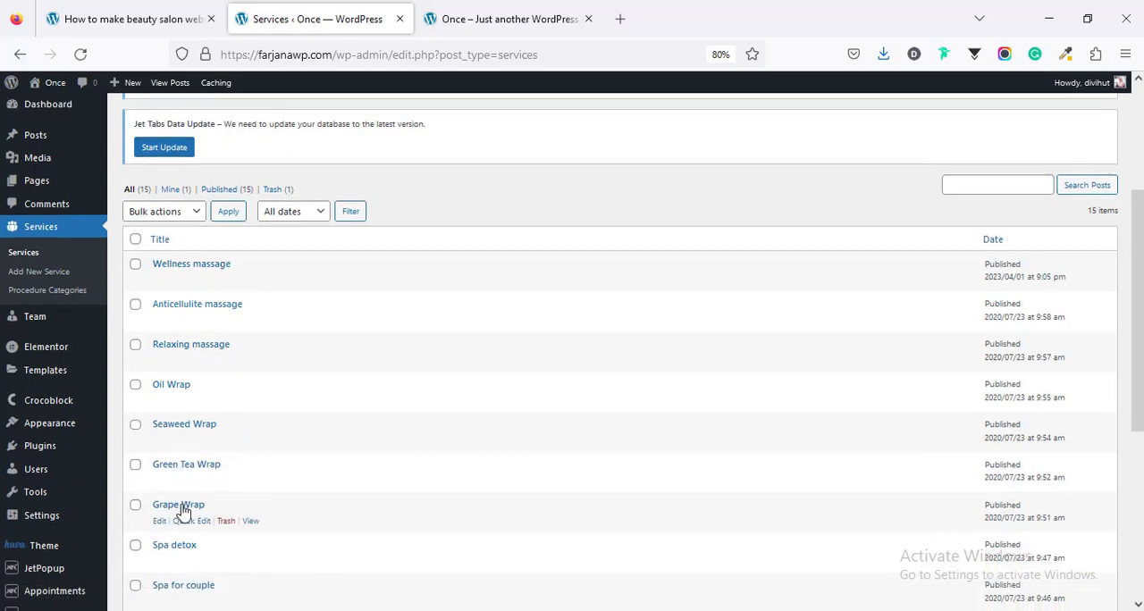
pyautogui.scroll(5, 183, 509)
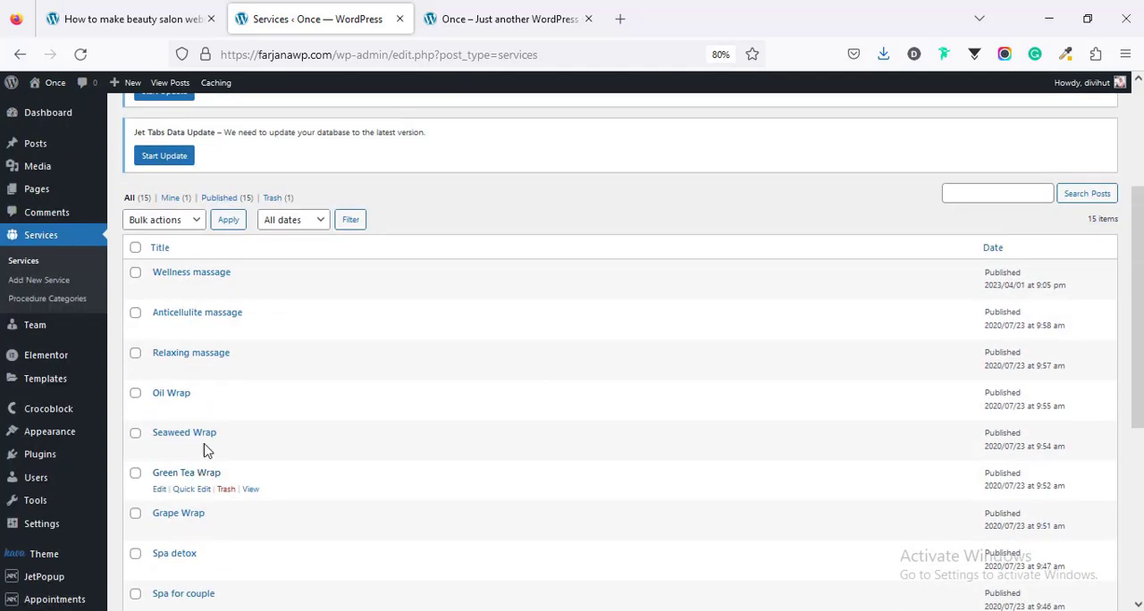
# Step: Reload the home page and examine the services listed in its Massage and Spa sections
pyautogui.click(485, 16)
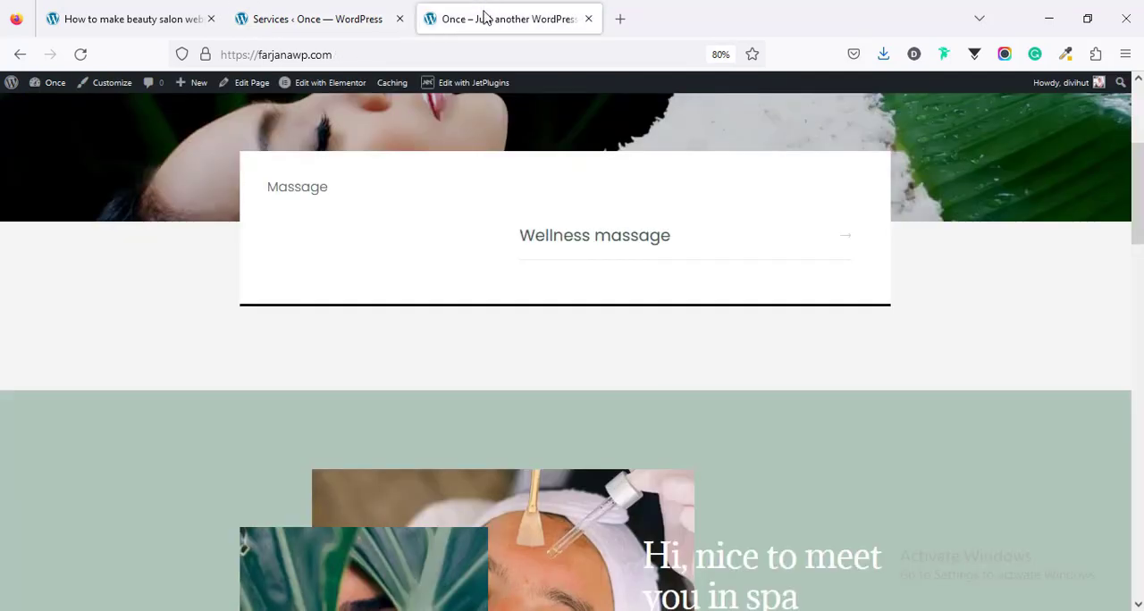
pyautogui.rightClick(262, 244)
pyautogui.click(375, 258)
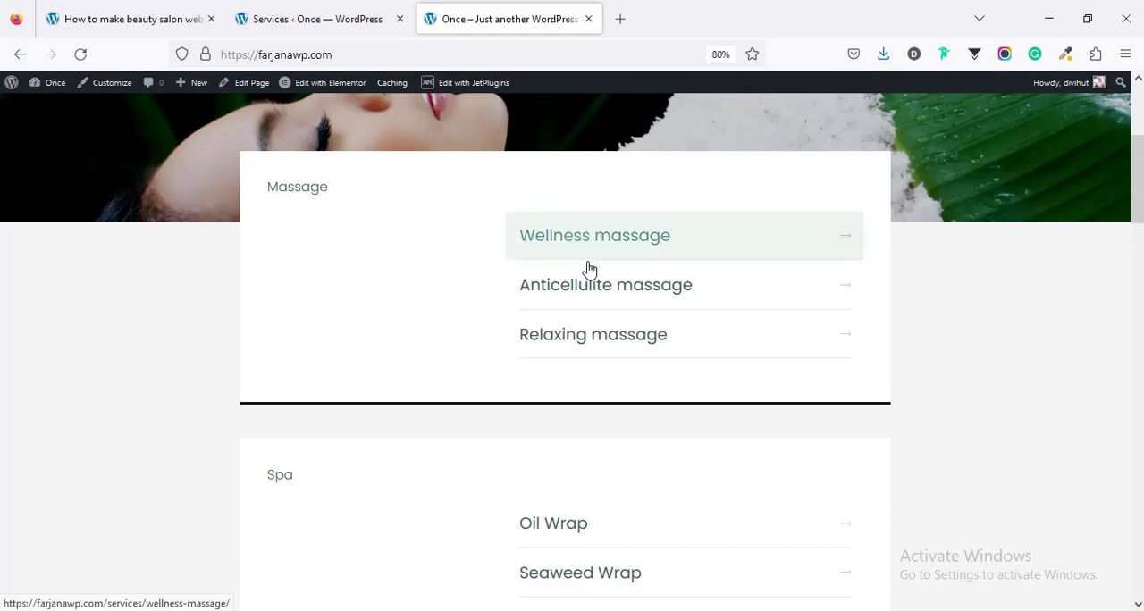
pyautogui.scroll(-2, 577, 340)
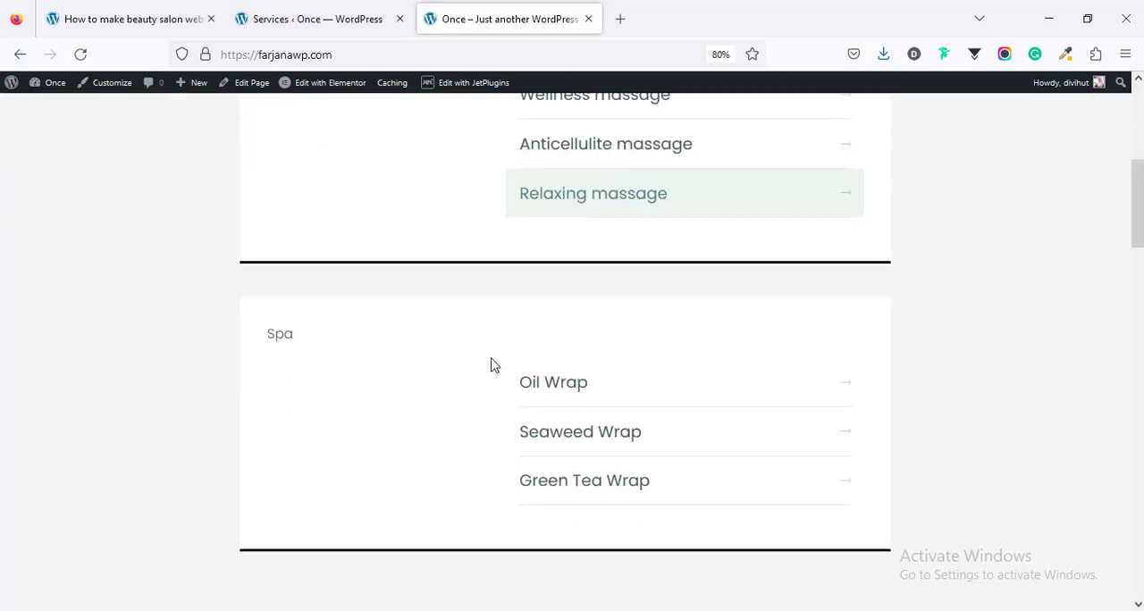
pyautogui.scroll(-2, 579, 382)
pyautogui.scroll(3, 579, 381)
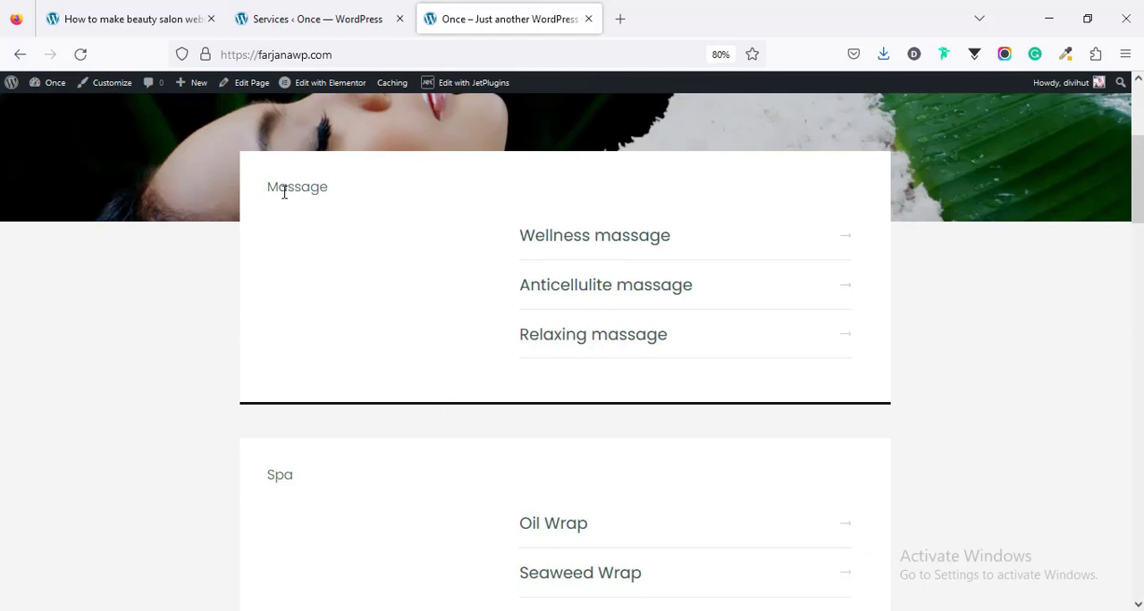
# Step: Set the Massage category's Description to "Give yourself a much needed rest – a massage to maintain health in our stressful times is not a luxury, but a necessity"
pyautogui.click(287, 8)
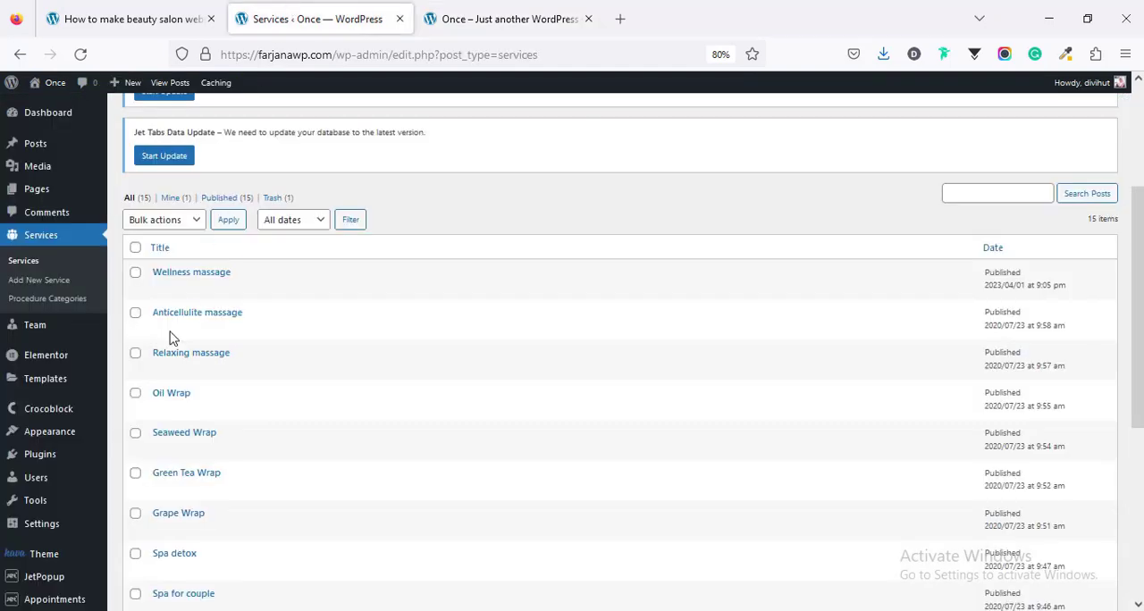
pyautogui.click(68, 302)
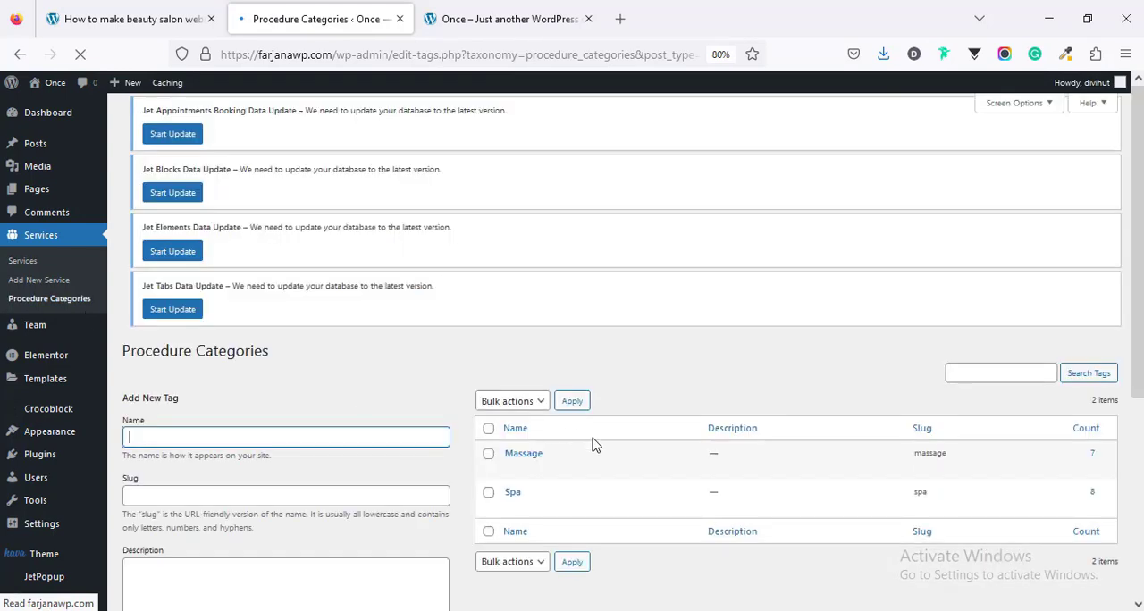
pyautogui.scroll(-2, 544, 529)
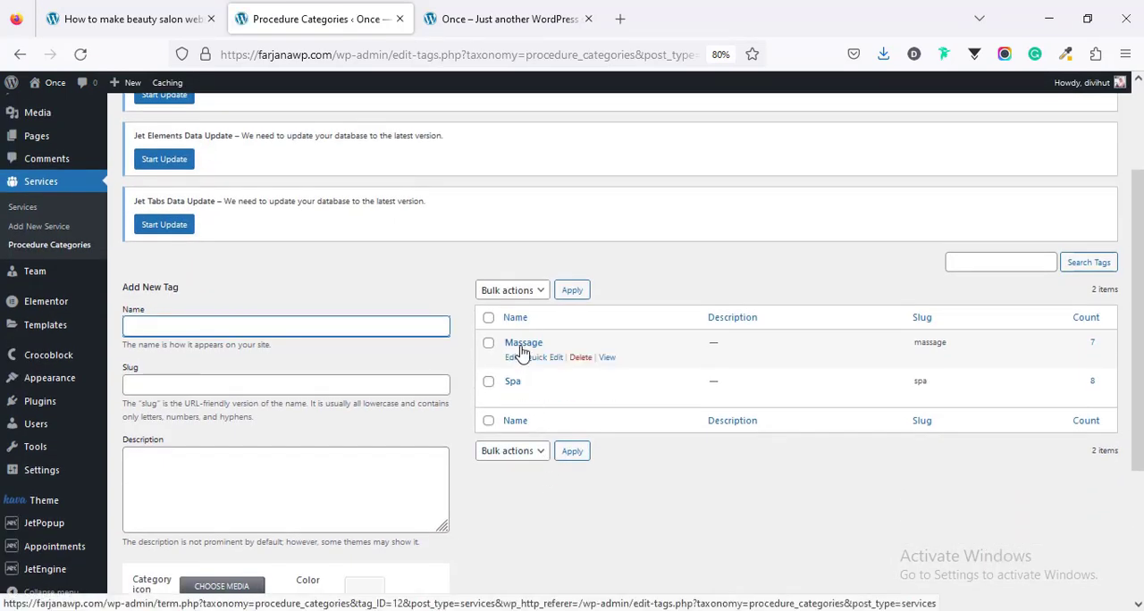
pyautogui.click(523, 347)
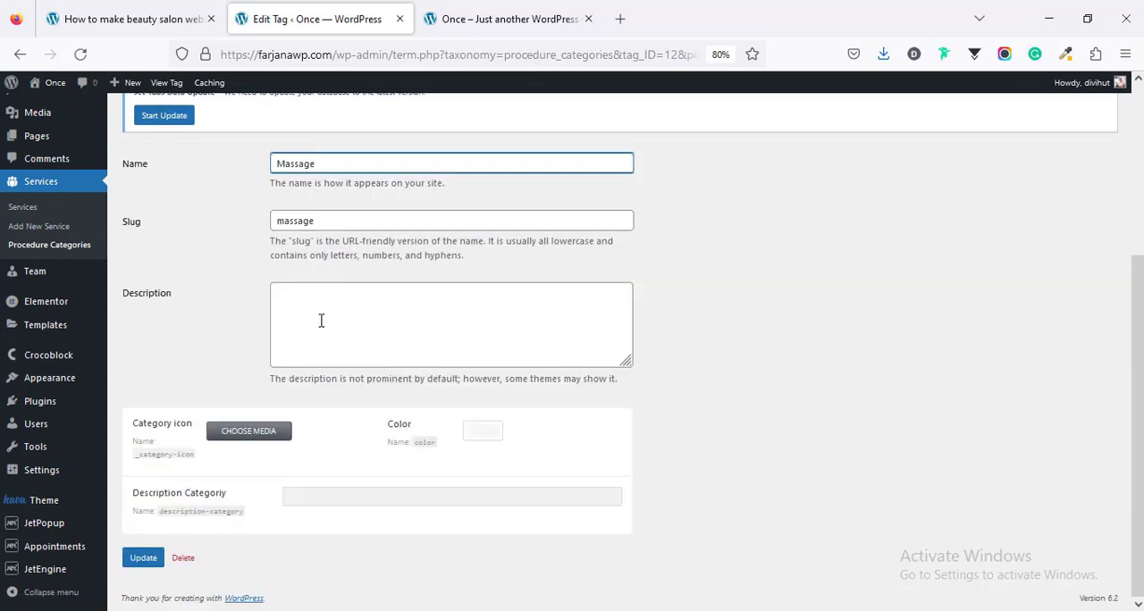
pyautogui.click(319, 319)
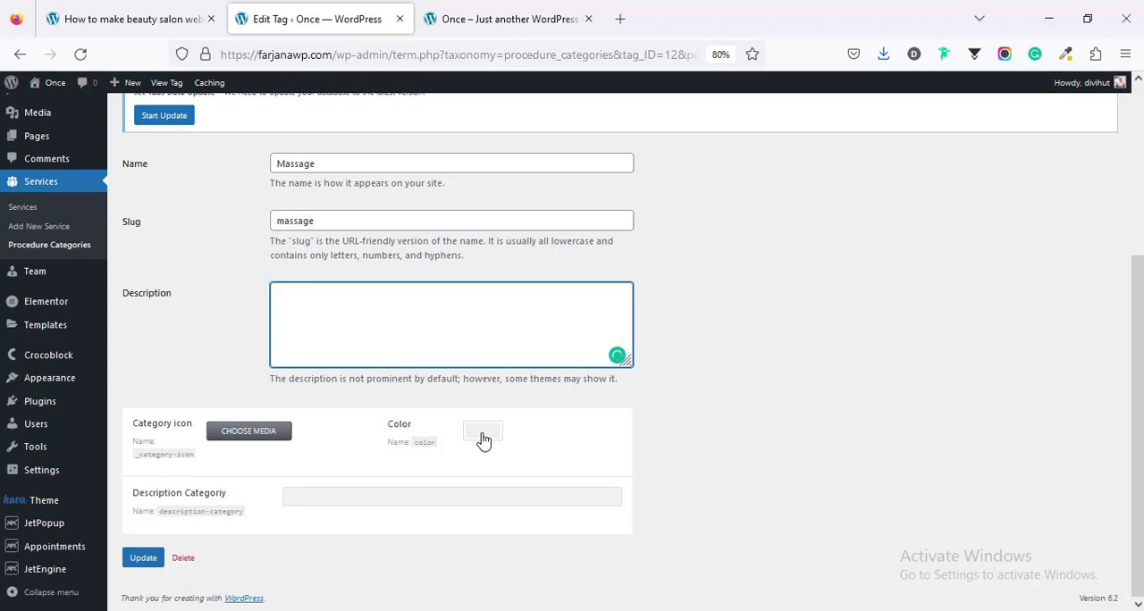
pyautogui.rightClick(301, 318)
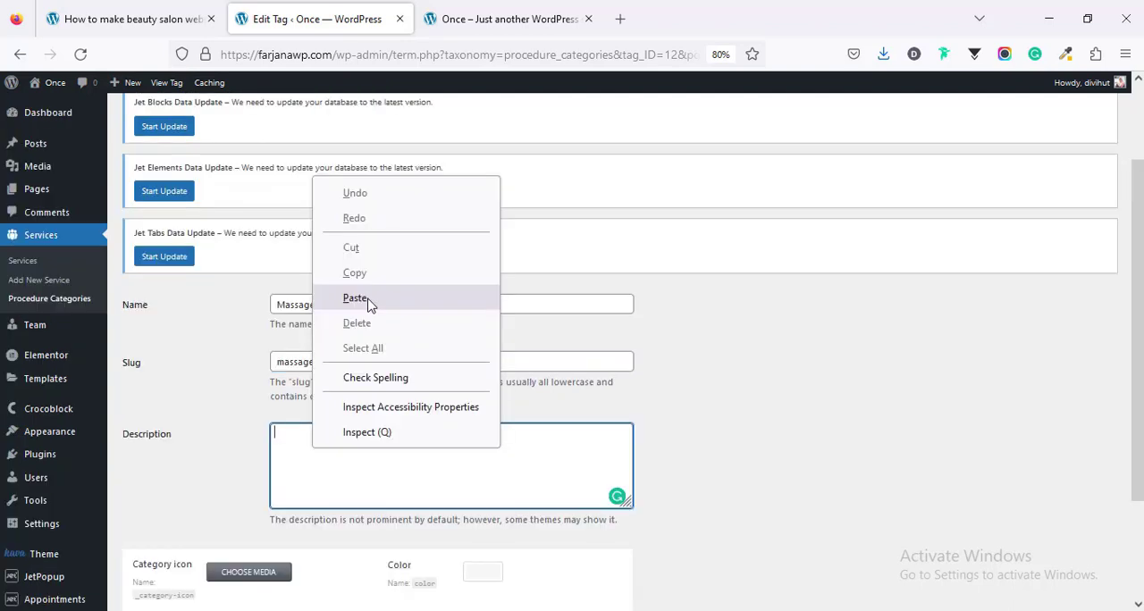
pyautogui.click(342, 294)
# Step: Choose the media library's line drawing of a bare back with massage stones and a flower as the category icon
pyautogui.click(249, 432)
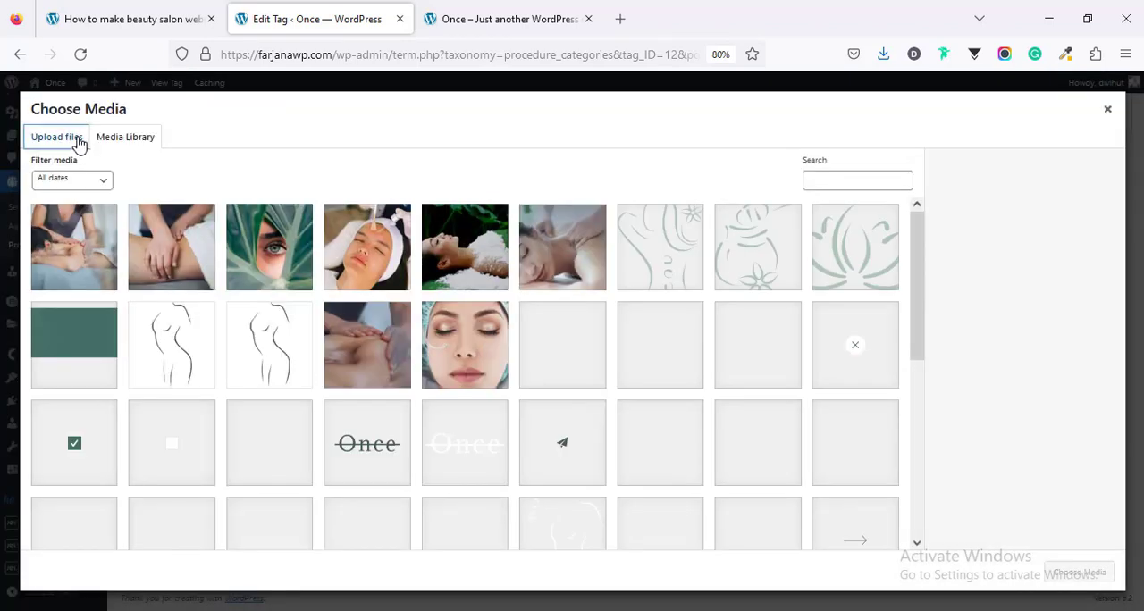
pyautogui.click(661, 248)
pyautogui.click(1063, 576)
# Step: Set the Massage category's color to green #81d742, update it and check the result on the reloaded home page
pyautogui.click(485, 431)
pyautogui.scroll(-2, 540, 473)
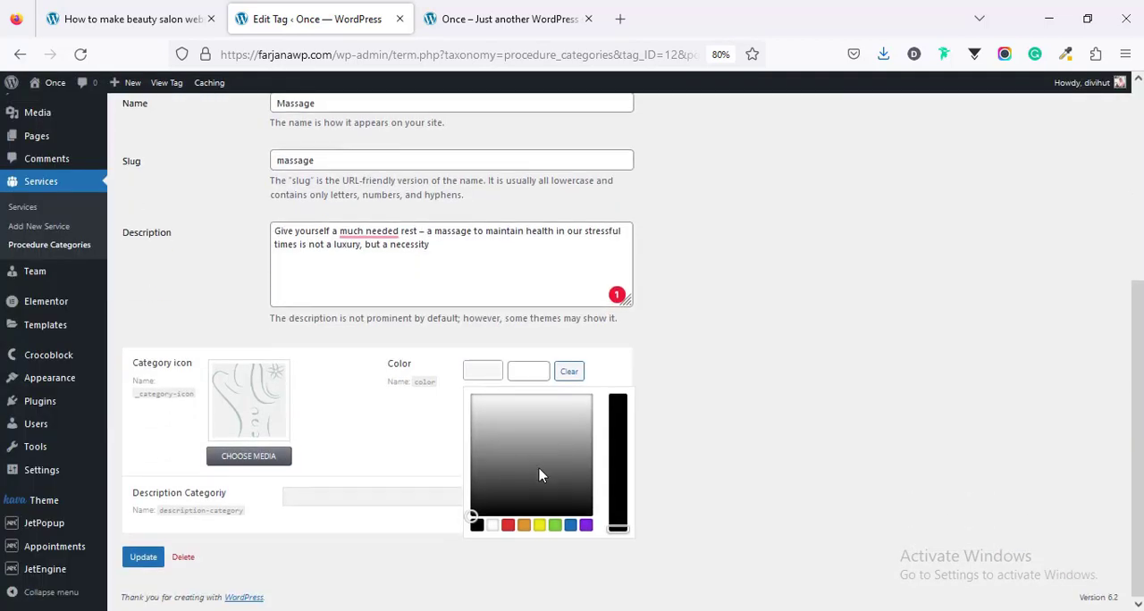
pyautogui.click(555, 525)
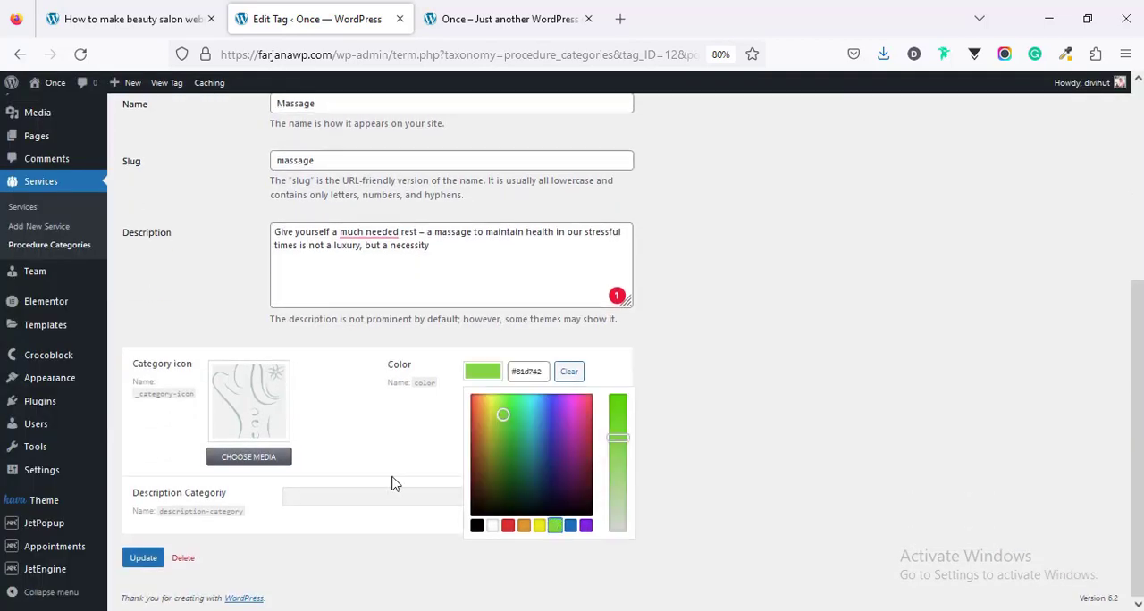
pyautogui.click(343, 498)
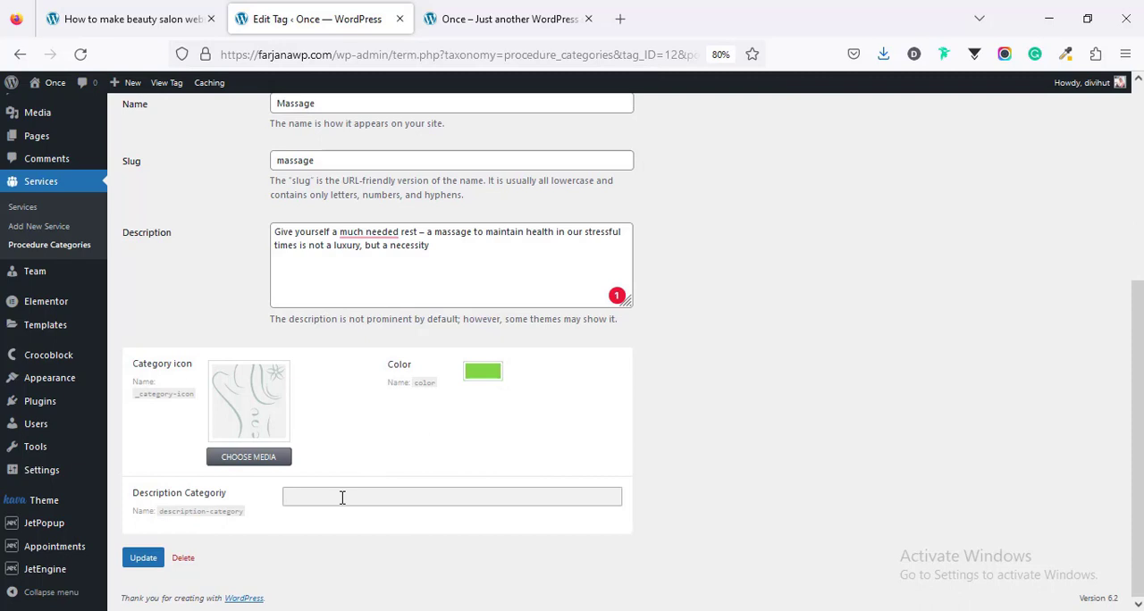
pyautogui.click(143, 559)
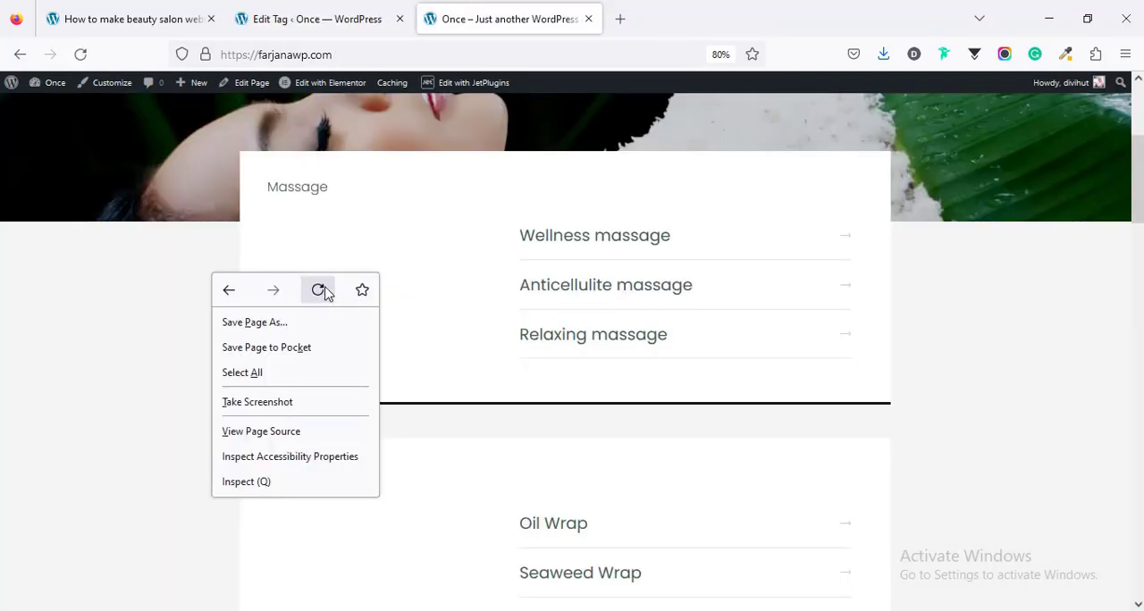
pyautogui.click(319, 291)
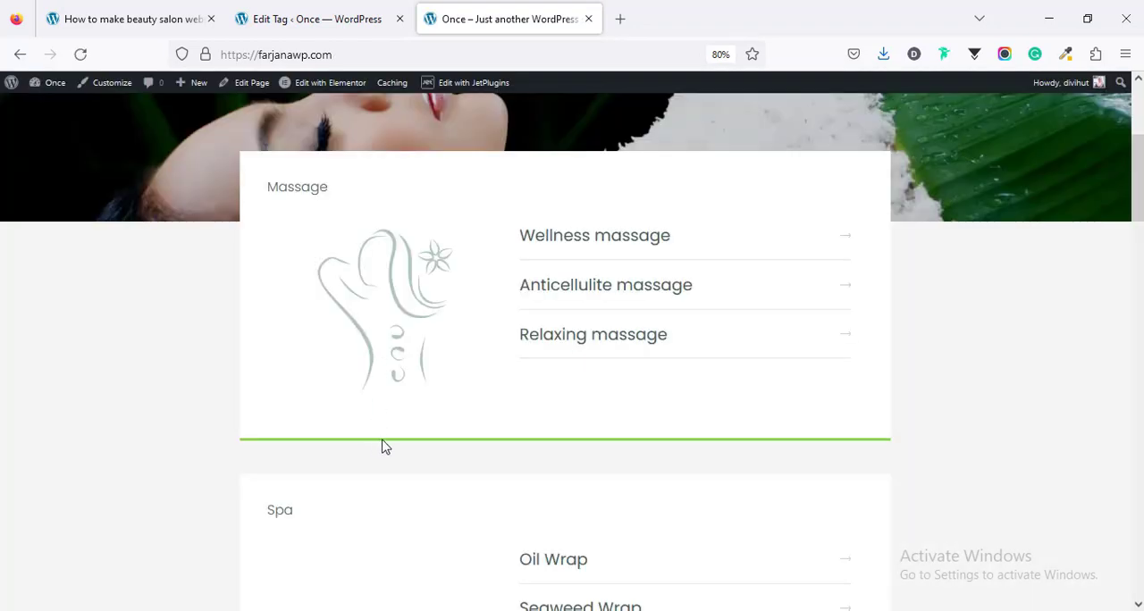
# Step: Copy the Massage category's Description text into its "Description Categoriy" field
pyautogui.click(316, 20)
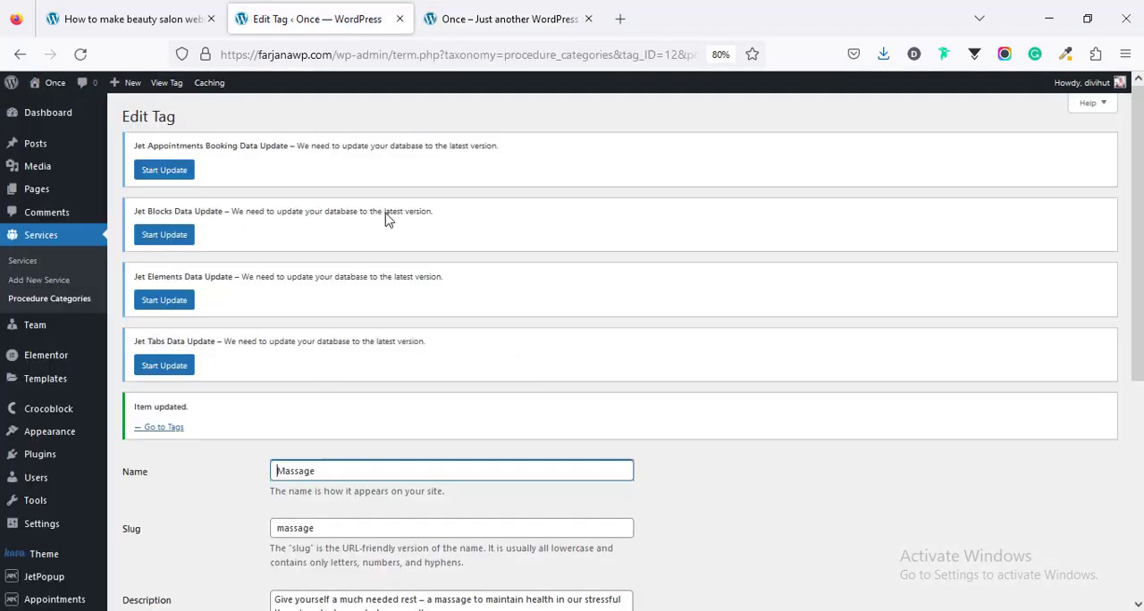
pyautogui.scroll(-5, 399, 427)
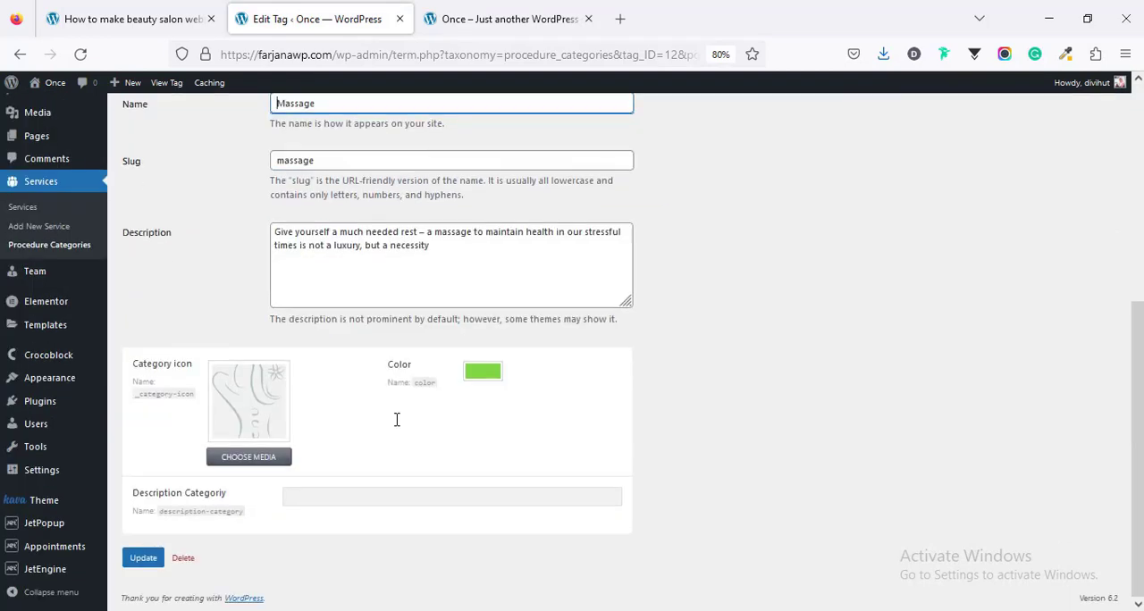
pyautogui.scroll(3, 399, 428)
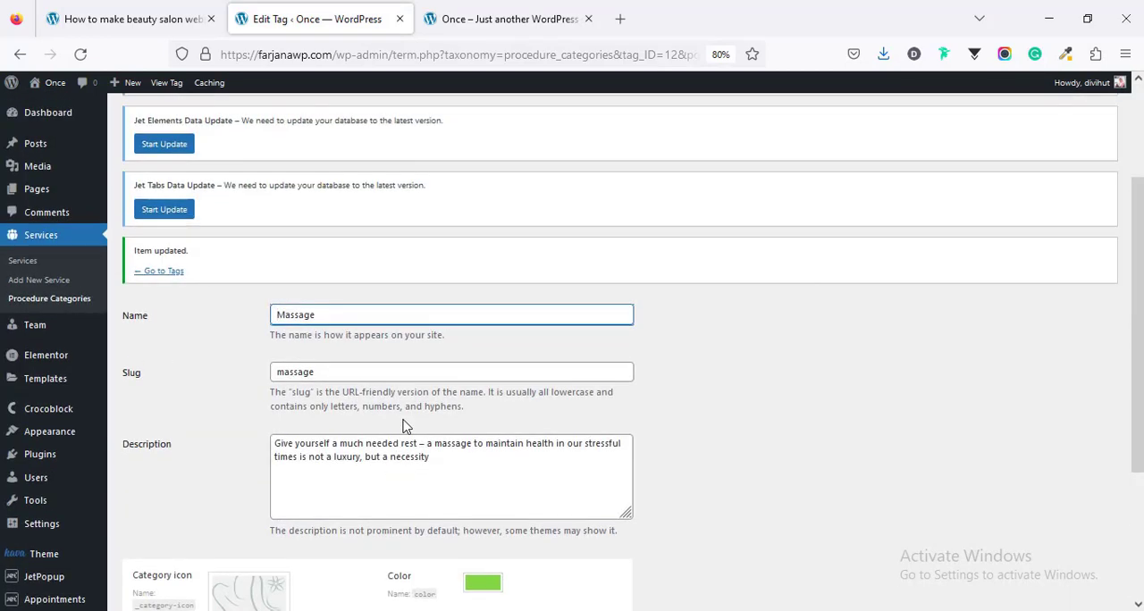
pyautogui.scroll(-3, 403, 427)
pyautogui.click(315, 501)
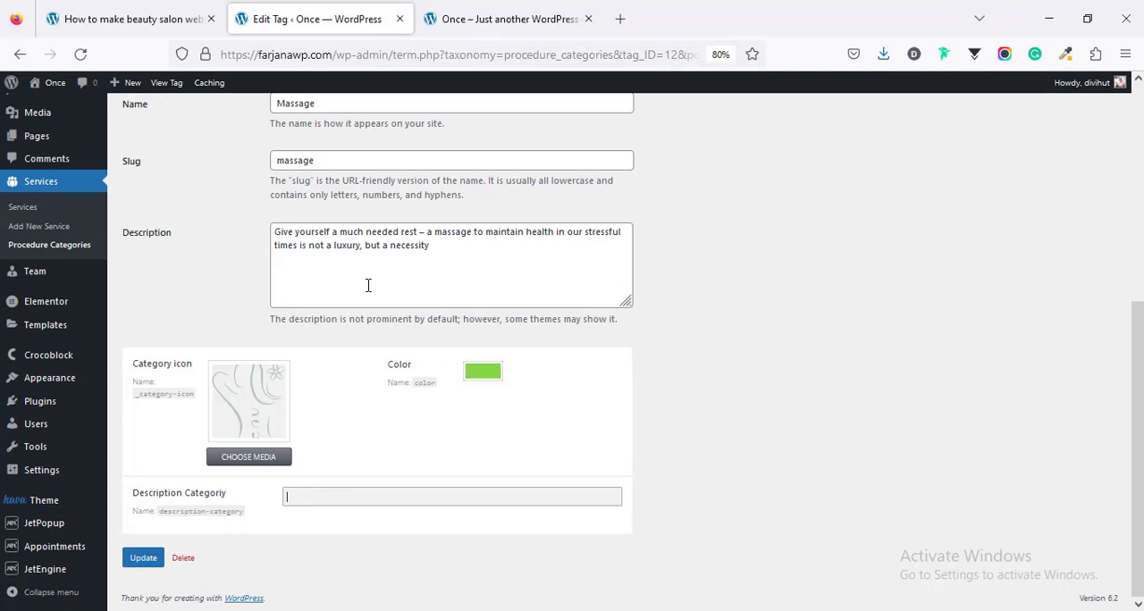
pyautogui.click(367, 263)
pyautogui.hotkey('ctrl', 'a')
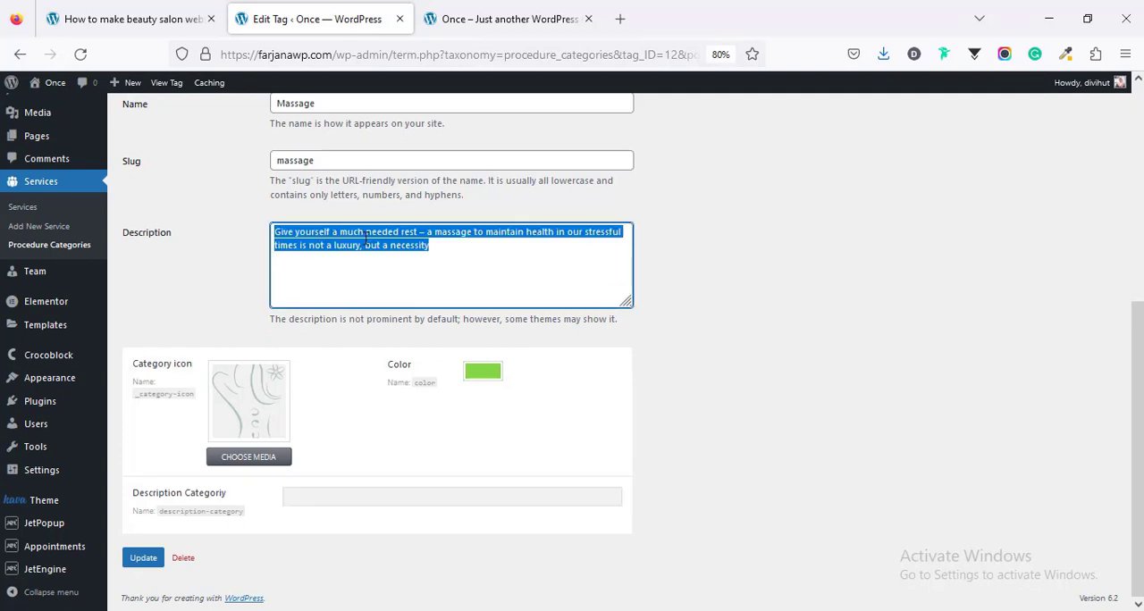
pyautogui.rightClick(365, 240)
pyautogui.click(409, 338)
pyautogui.click(327, 496)
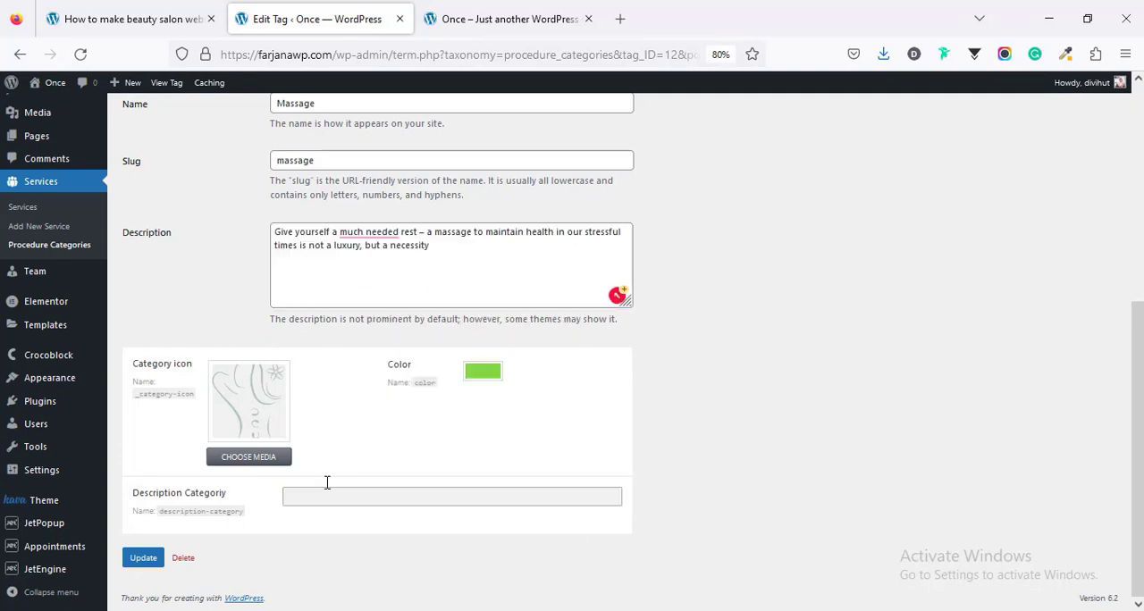
pyautogui.write('Give yourself a much needed rest – a massage to maintain health in our stressful times is not a luxury, but a necessity')
pyautogui.click(212, 541)
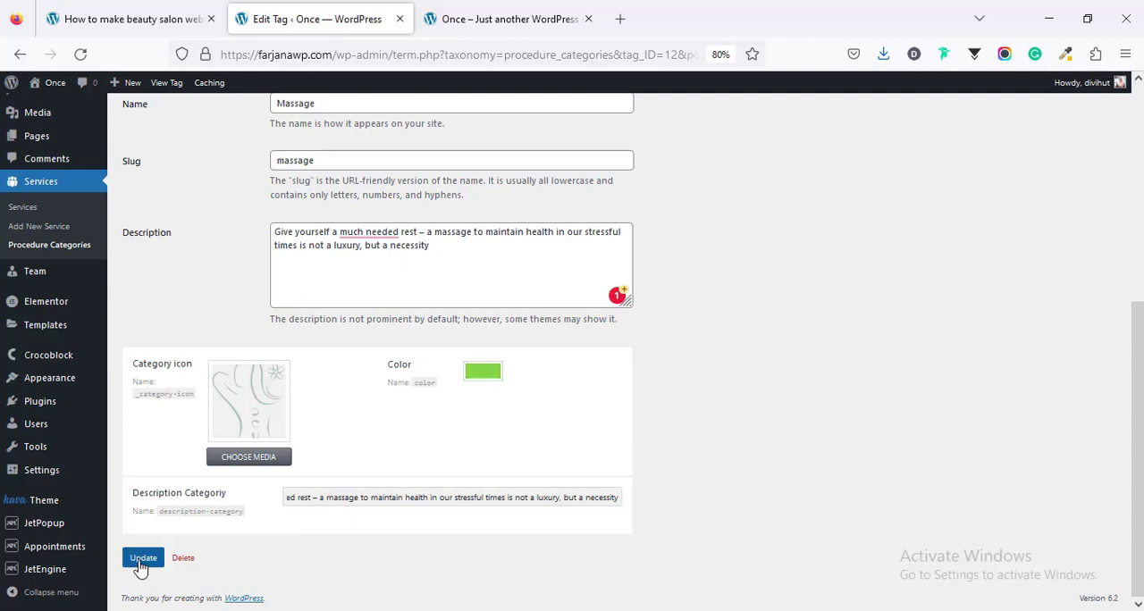
# Step: Update the Massage category and check its description on the reloaded home page
pyautogui.click(144, 557)
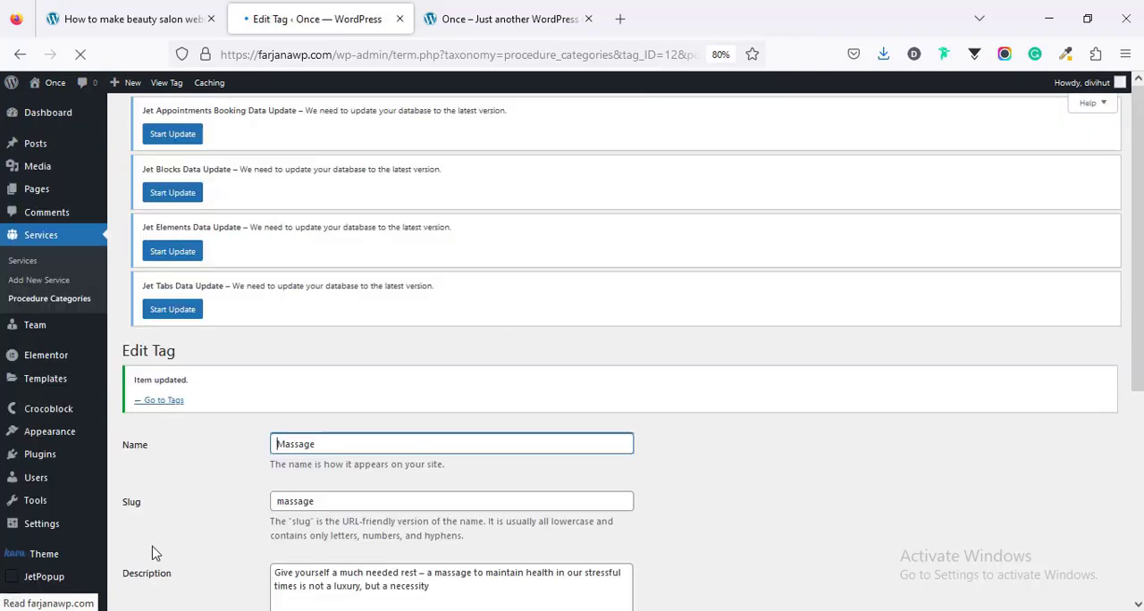
pyautogui.click(501, 19)
pyautogui.rightClick(231, 353)
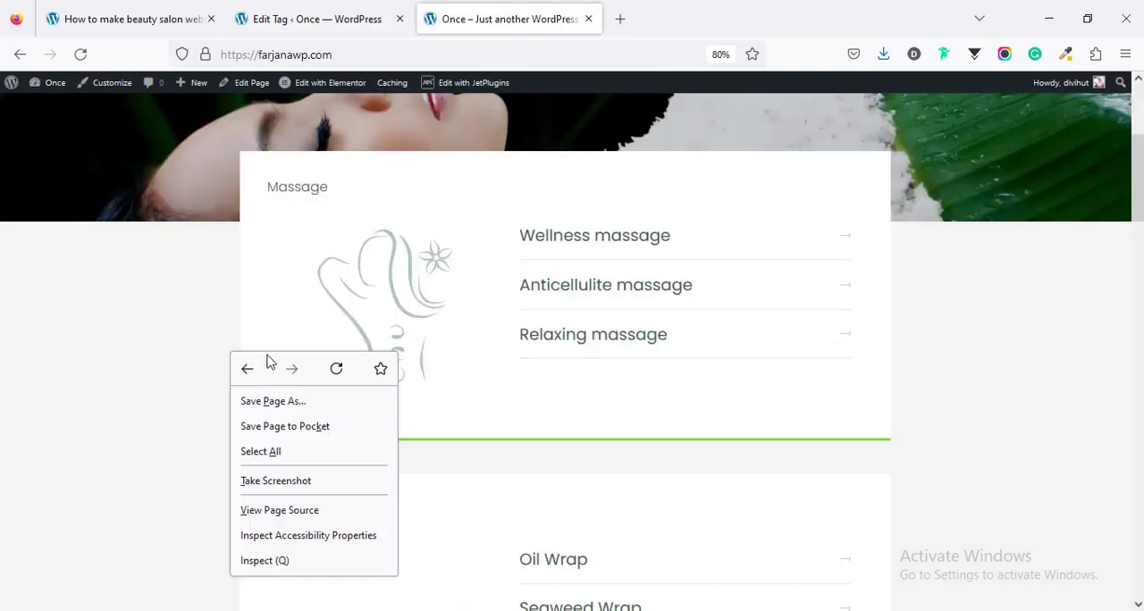
pyautogui.click(334, 370)
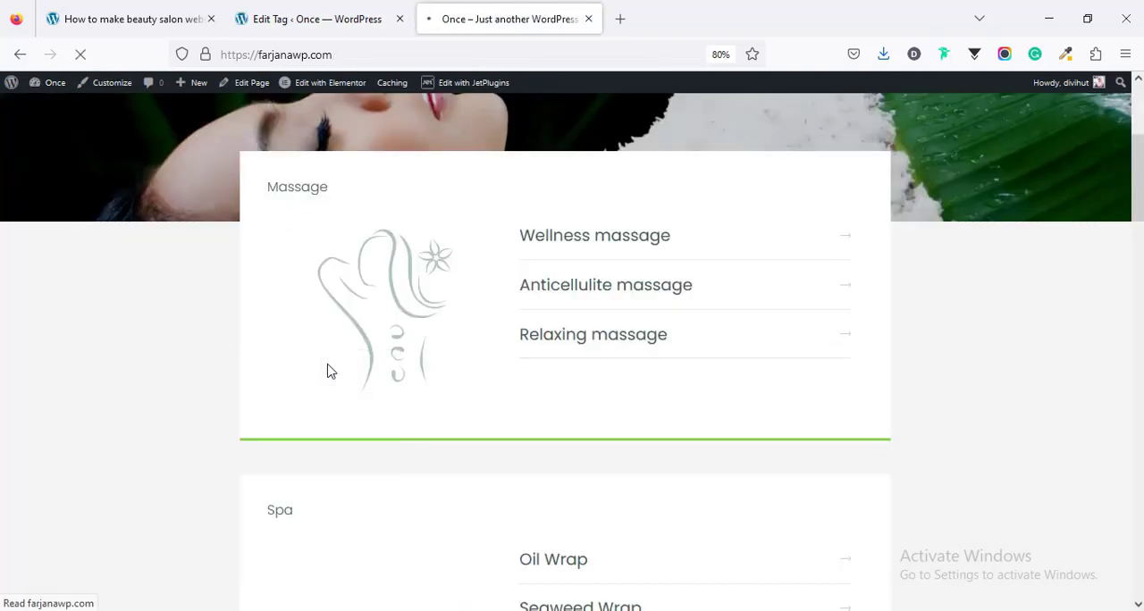
pyautogui.doubleClick(556, 202)
pyautogui.tripleClick(556, 202)
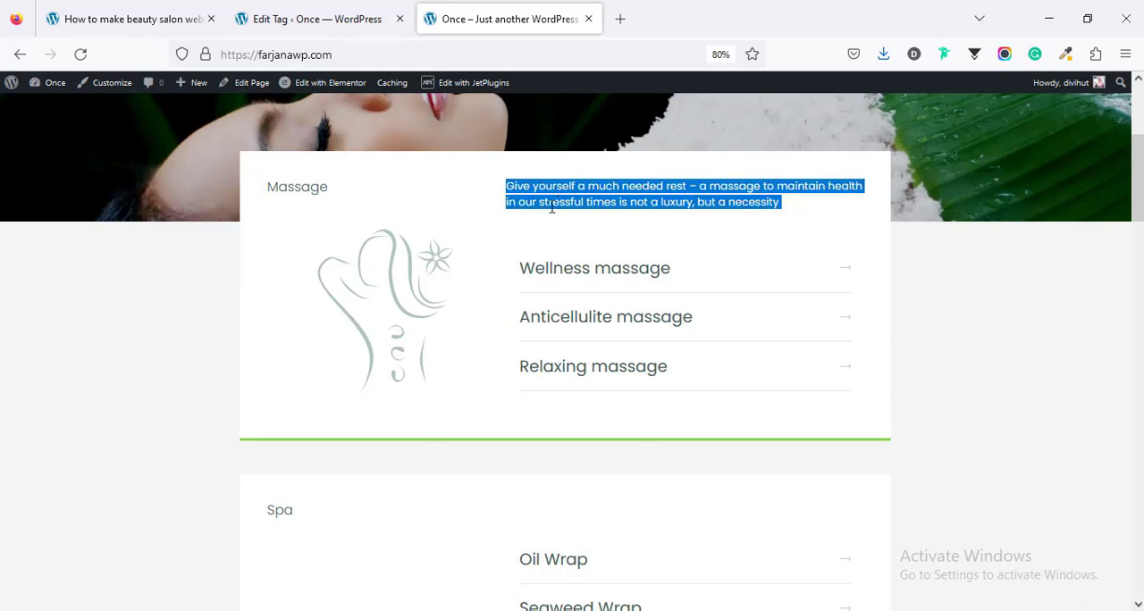
pyautogui.click(453, 235)
pyautogui.scroll(-2, 420, 415)
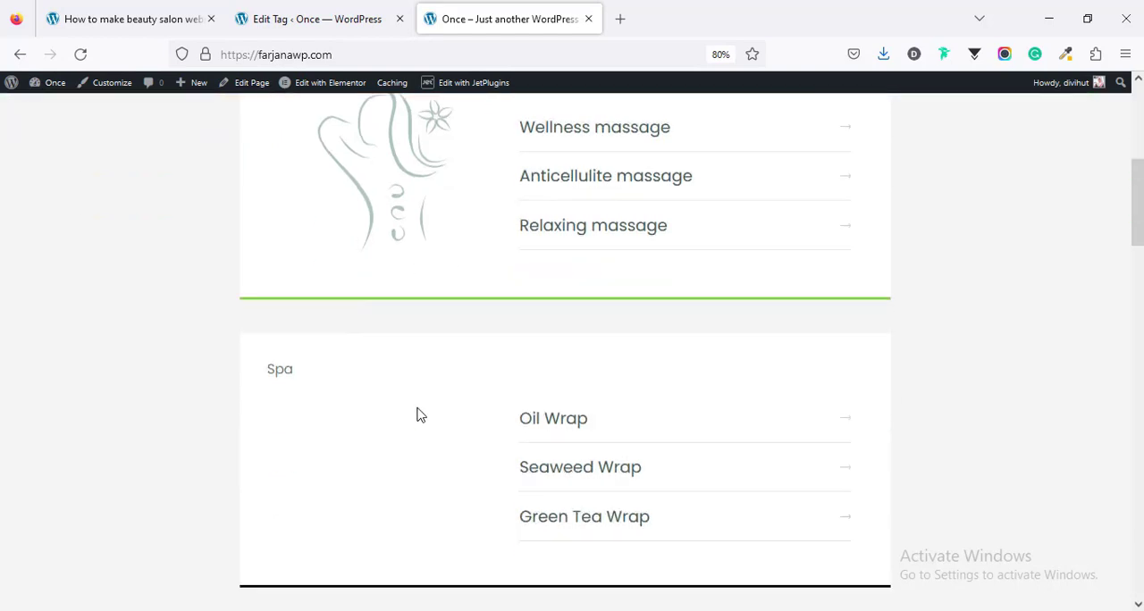
pyautogui.scroll(2, 402, 408)
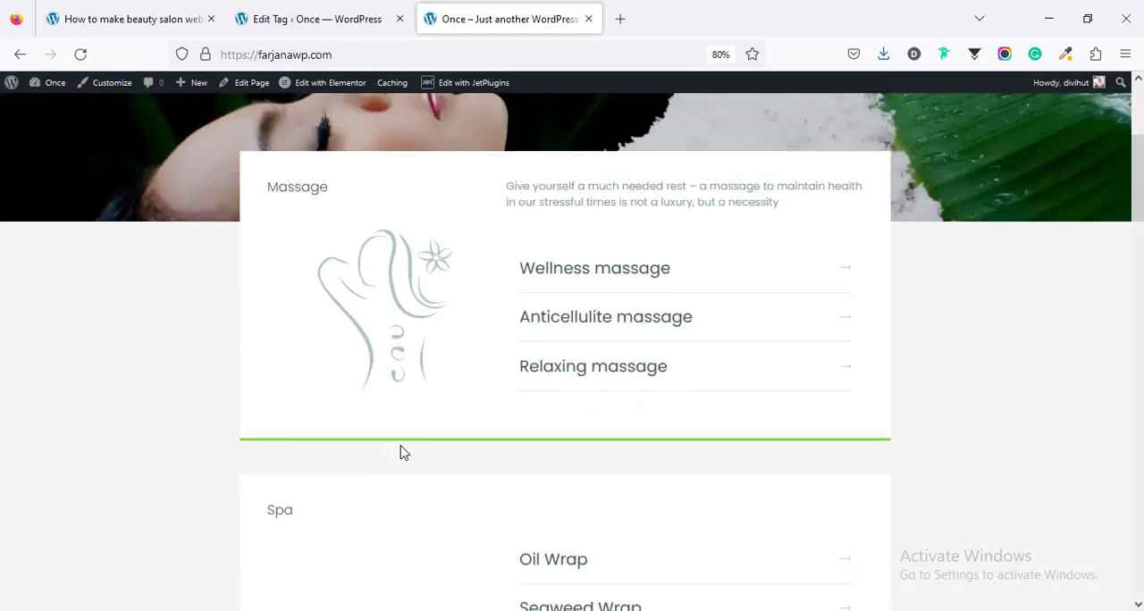
pyautogui.scroll(-2, 401, 452)
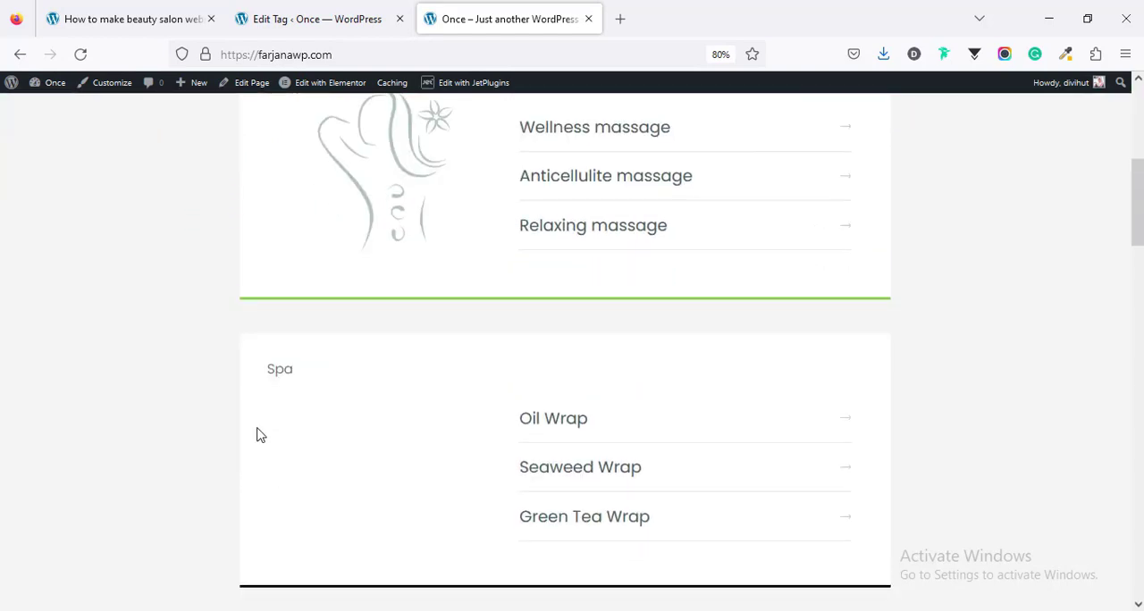
# Step: Open the Spa procedure category for editing and choose the media library's lotus line drawing as its category icon
pyautogui.click(309, 17)
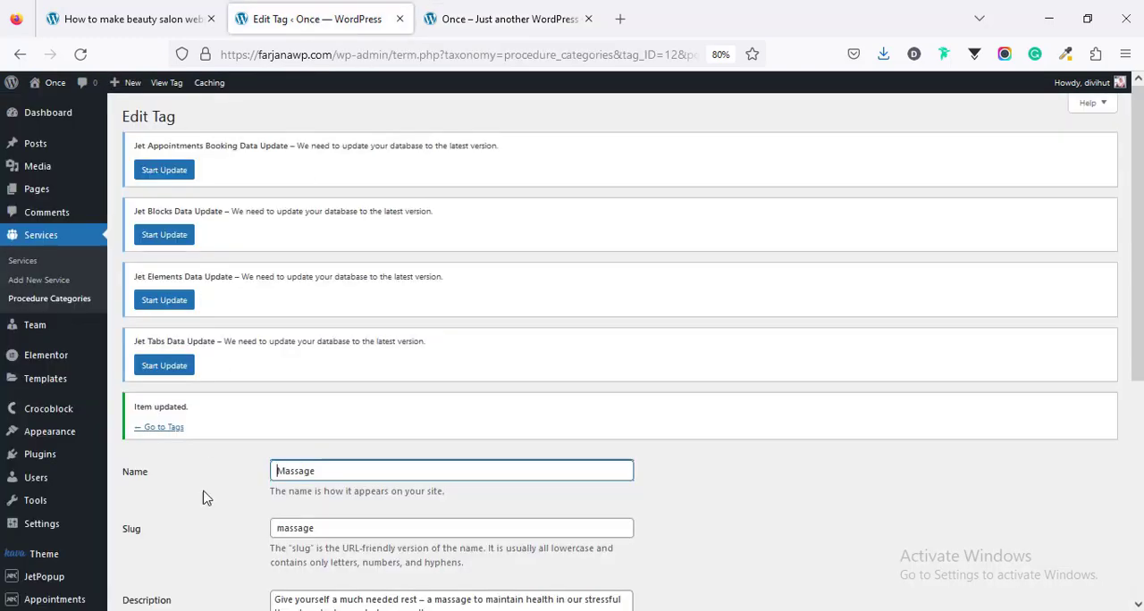
pyautogui.click(156, 436)
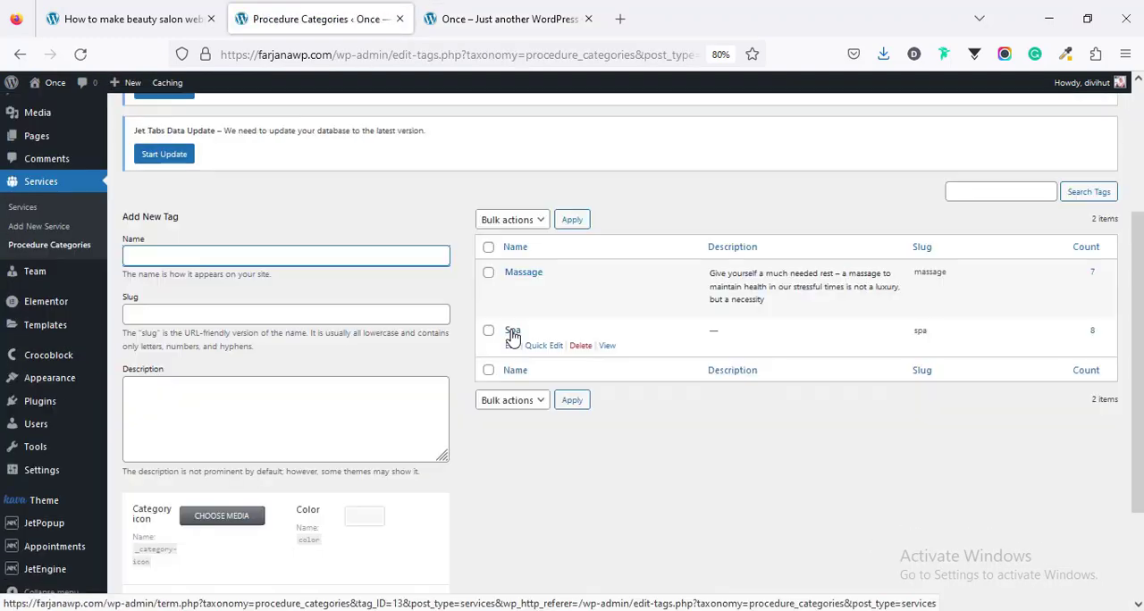
pyautogui.click(512, 331)
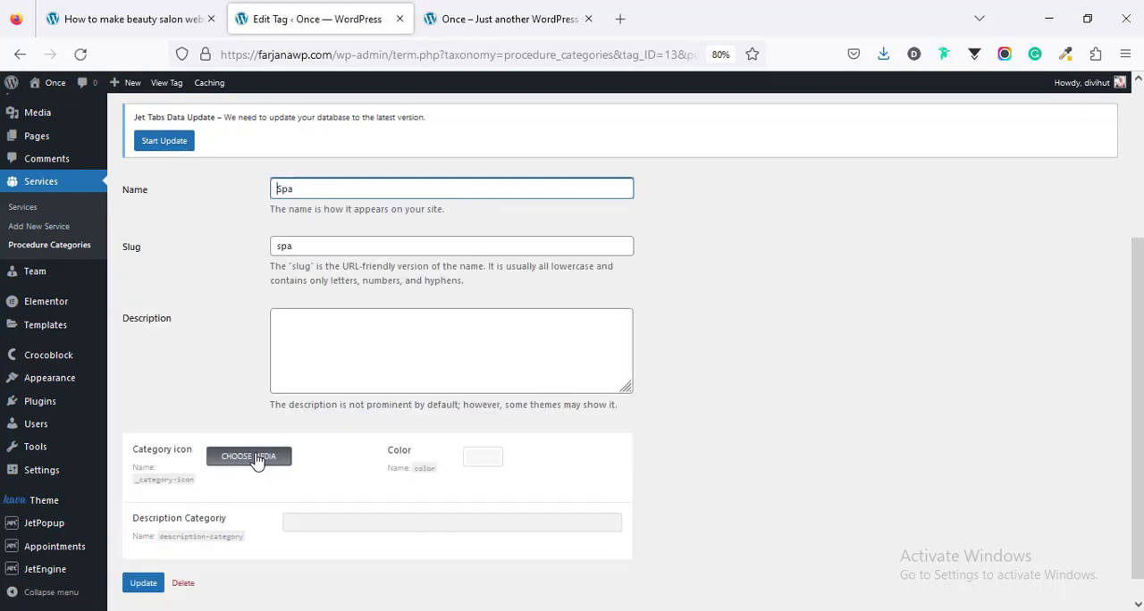
pyautogui.press('Delete')
pyautogui.write('S')
pyautogui.click(256, 458)
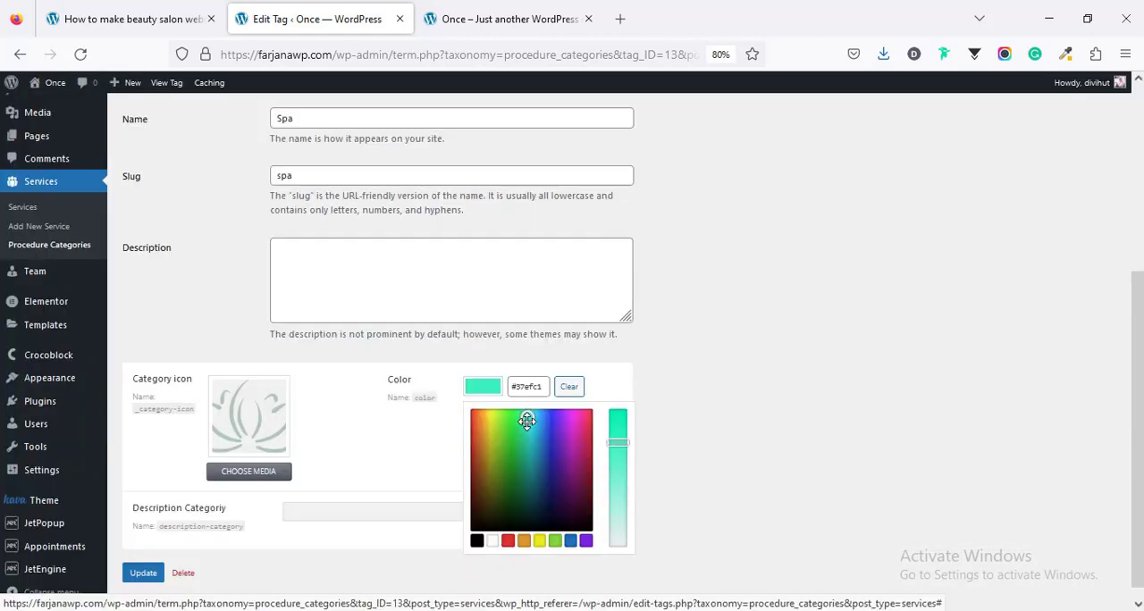
# Step: Set the Spa category's color to a light turquoise green
pyautogui.moveTo(527, 420); pyautogui.dragTo(528, 422)
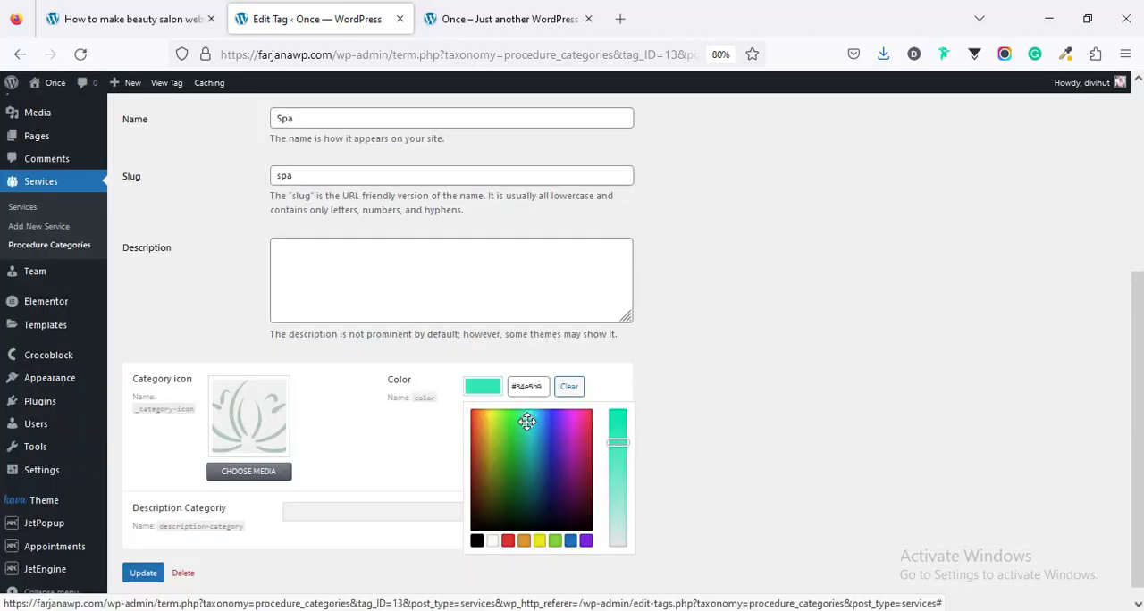
pyautogui.click(615, 463)
pyautogui.click(396, 546)
# Step: Save Spa with the "Description Categoriy" text "There will be no fuss and haste, artificial light, only softness, smoothness, delicacy and lighting of the flame of candles."
pyautogui.click(402, 510)
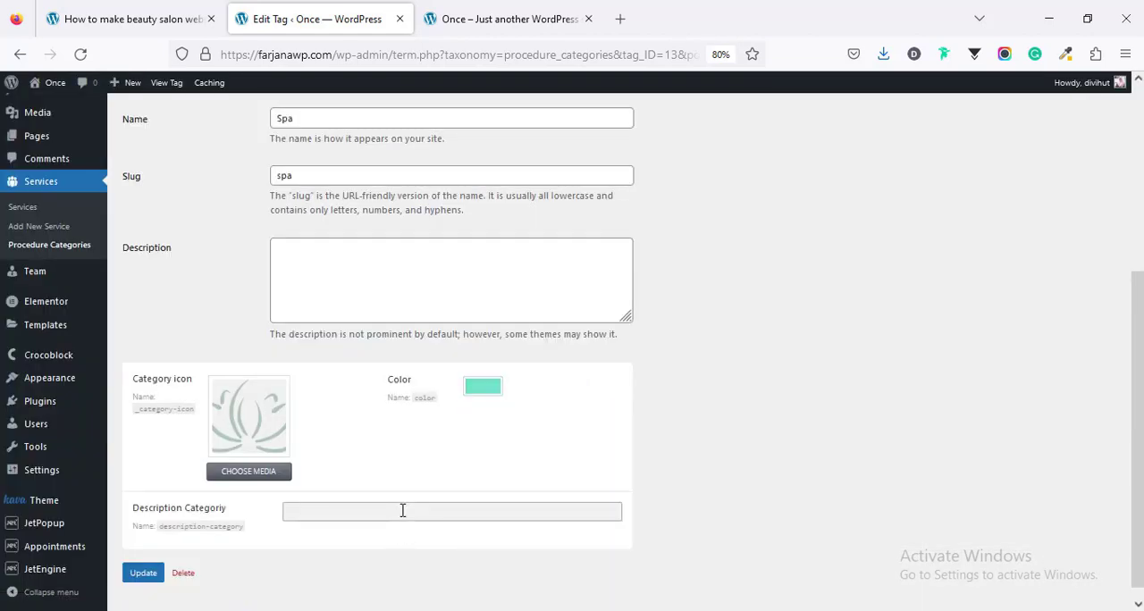
pyautogui.hotkey('ctrl', 'v')
pyautogui.click(143, 573)
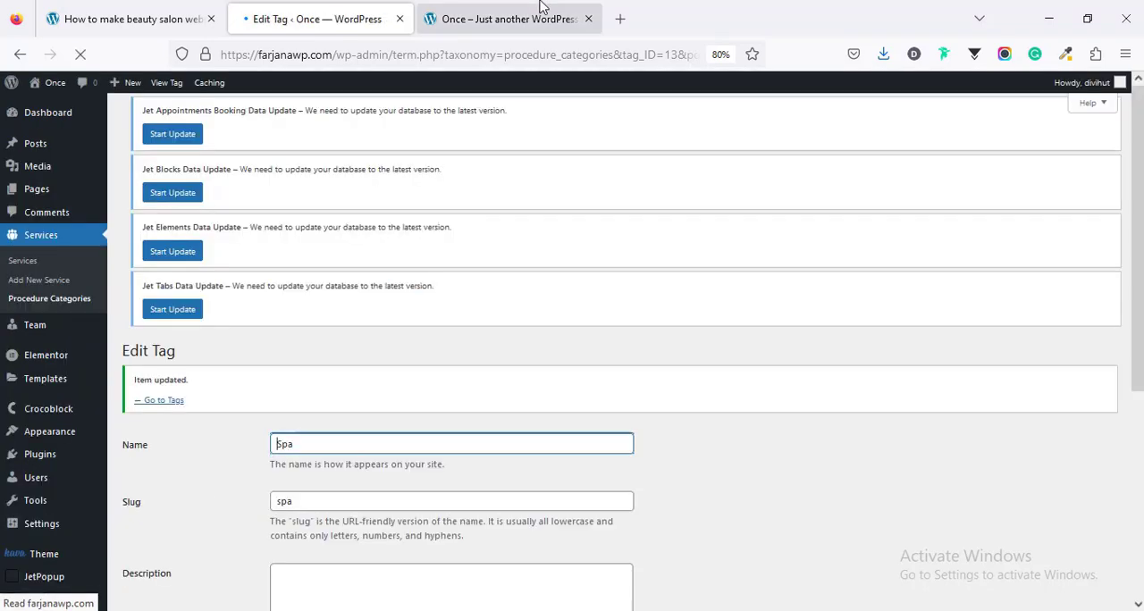
# Step: Reload the home page and check the icon, description and color of the Spa card alongside the Massage card
pyautogui.click(538, 9)
pyautogui.hotkey('ctrl', 'r')
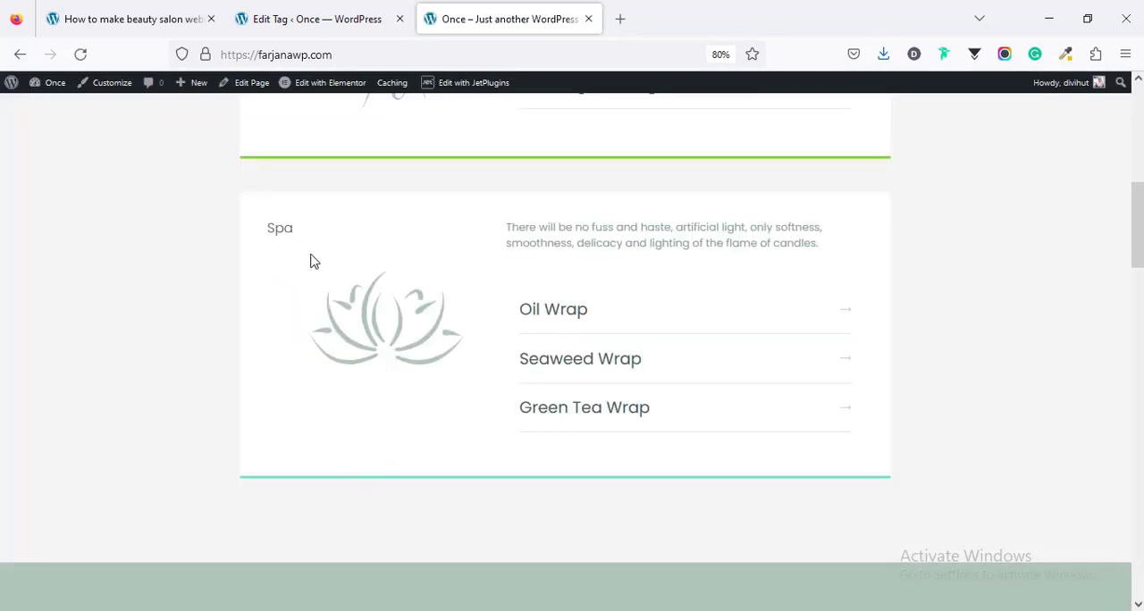
pyautogui.scroll(-3, 330, 306)
pyautogui.scroll(4, 330, 306)
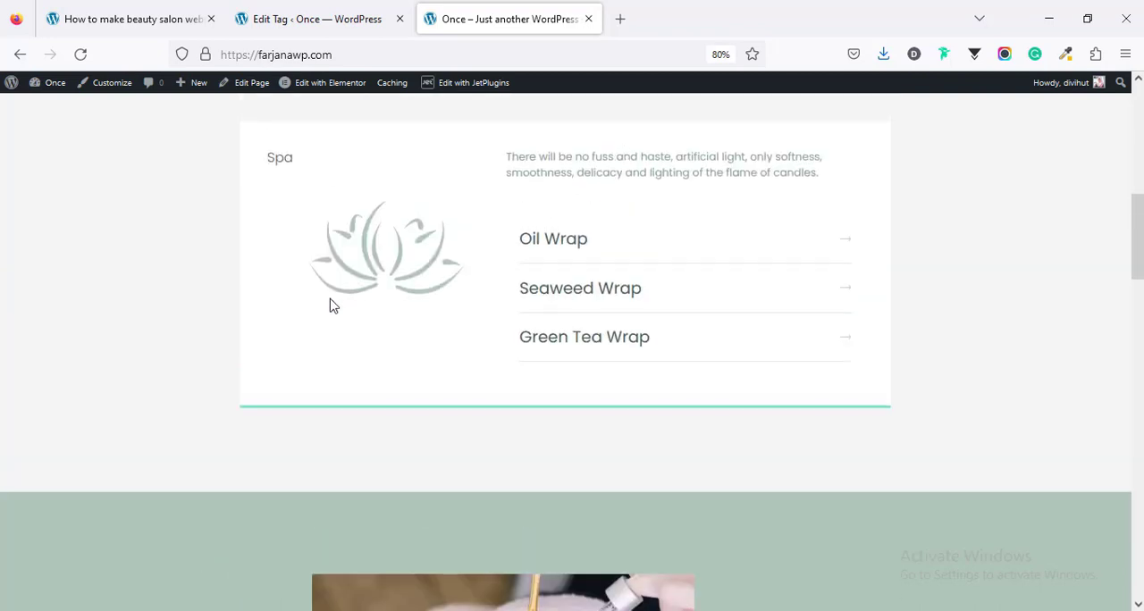
pyautogui.scroll(3, 329, 305)
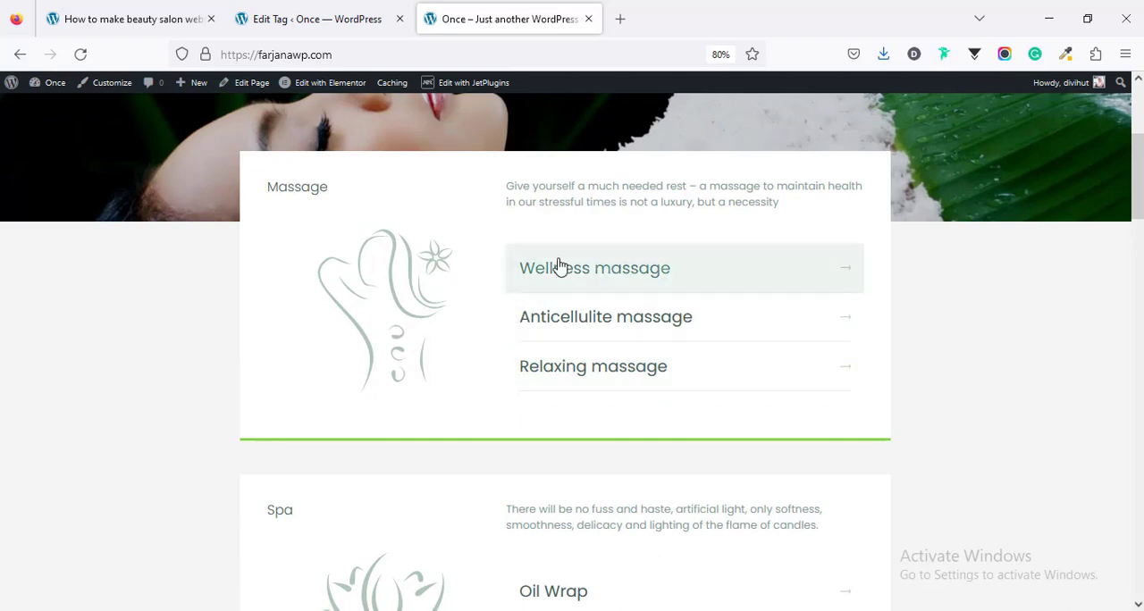
pyautogui.scroll(-7, 552, 393)
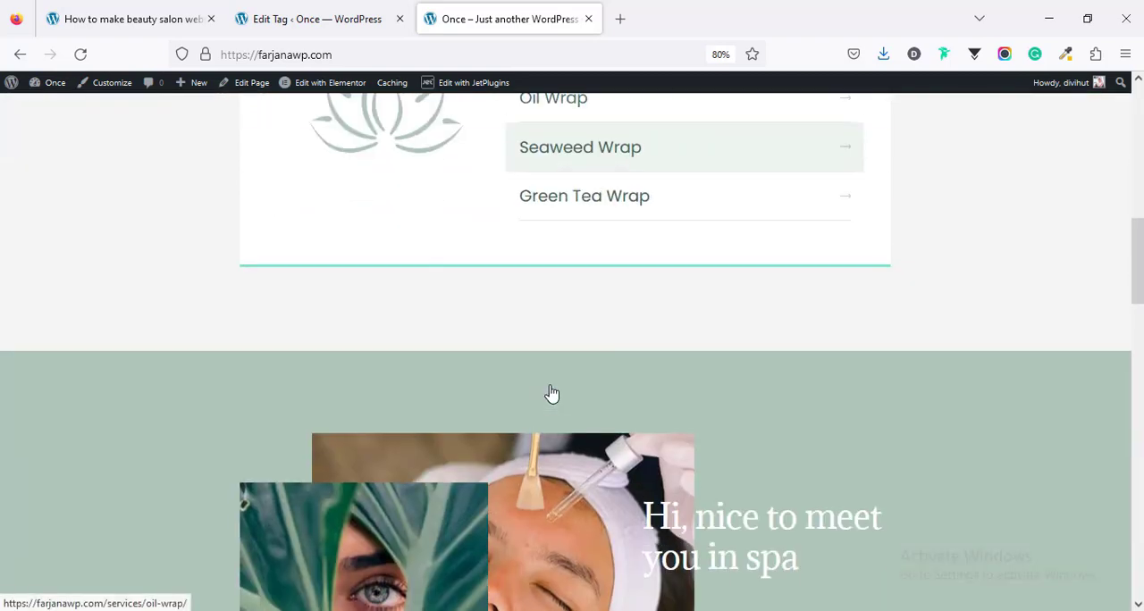
pyautogui.scroll(9, 551, 393)
pyautogui.scroll(3, 552, 393)
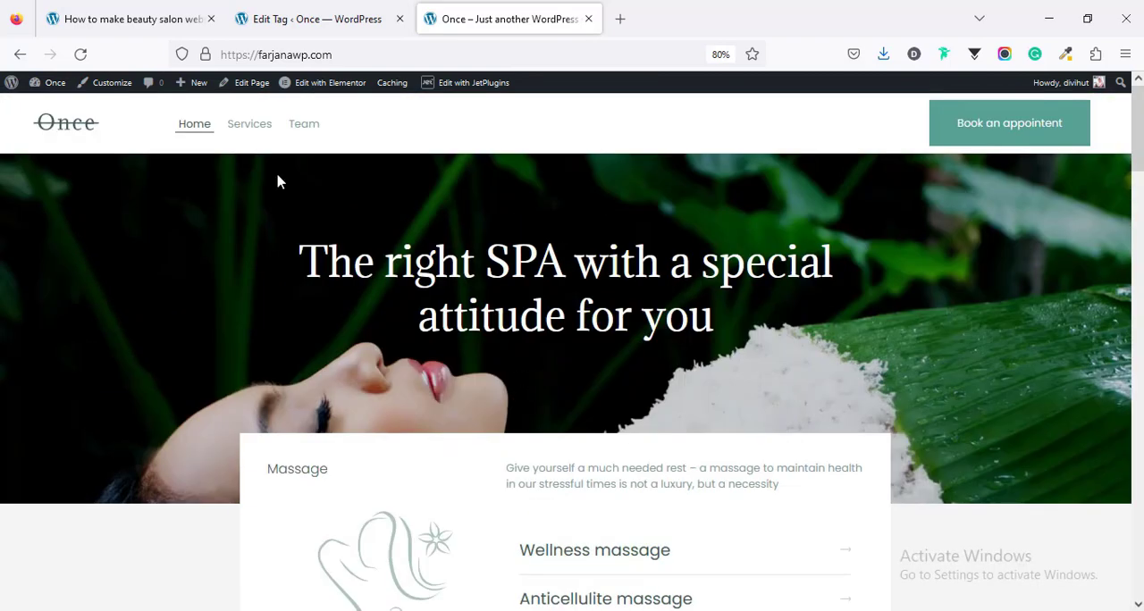
# Step: Open the site's Services page and review the service lists for Massage, Spa and Cosmetology
pyautogui.click(259, 137)
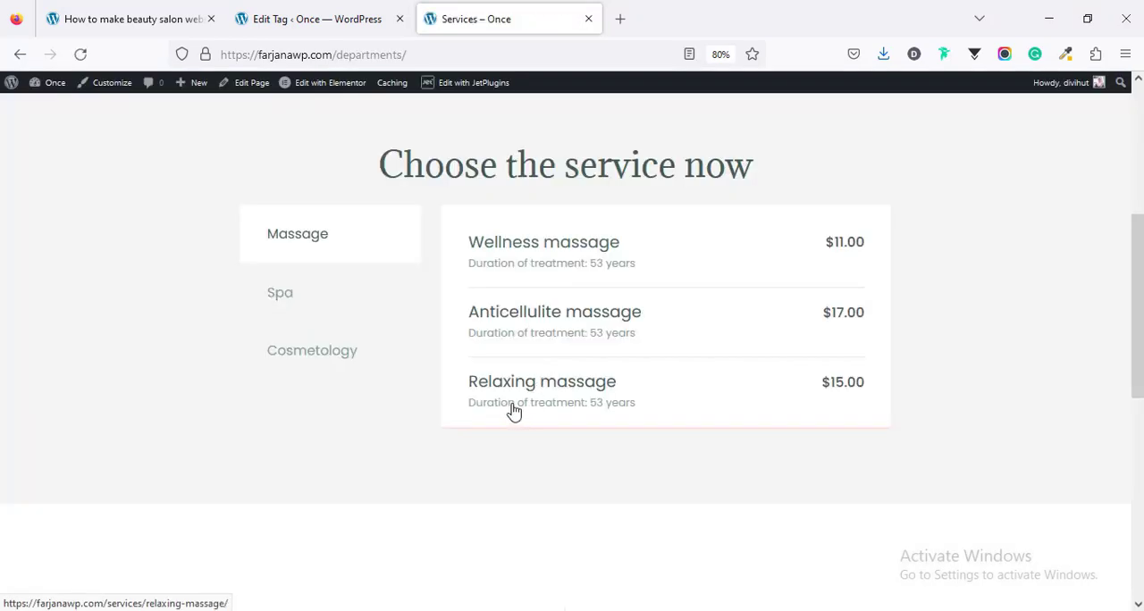
pyautogui.click(307, 305)
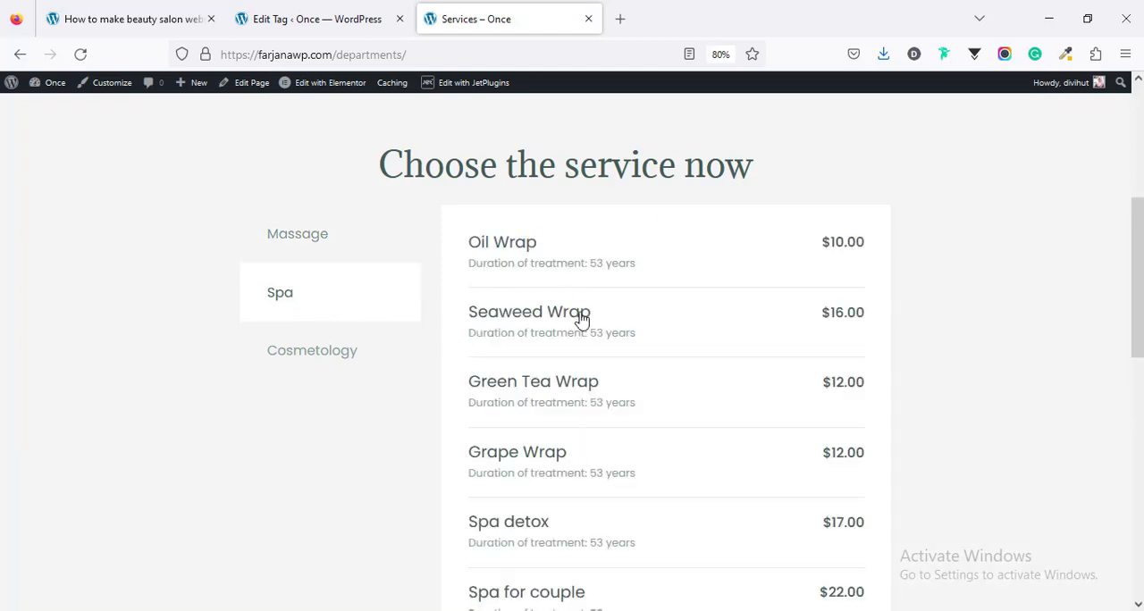
pyautogui.scroll(-3, 579, 319)
pyautogui.scroll(3, 578, 320)
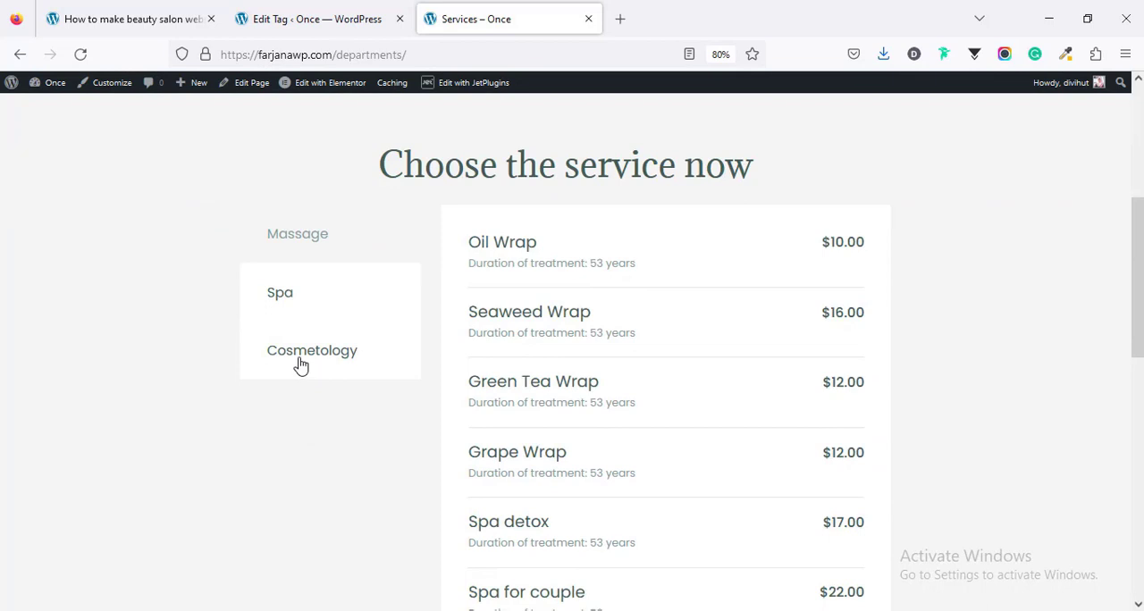
pyautogui.click(301, 365)
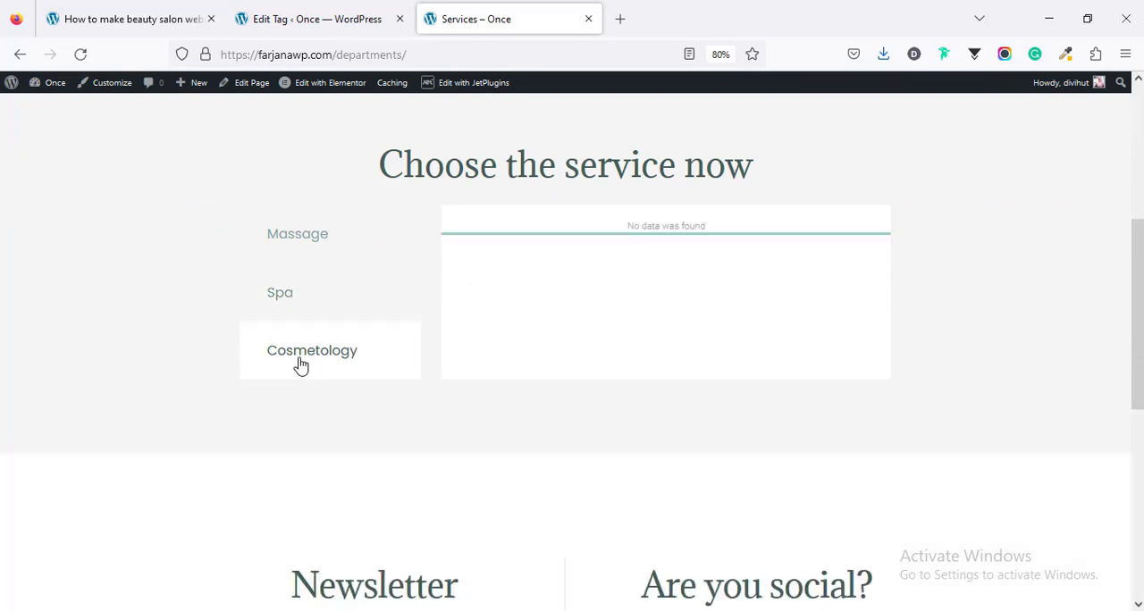
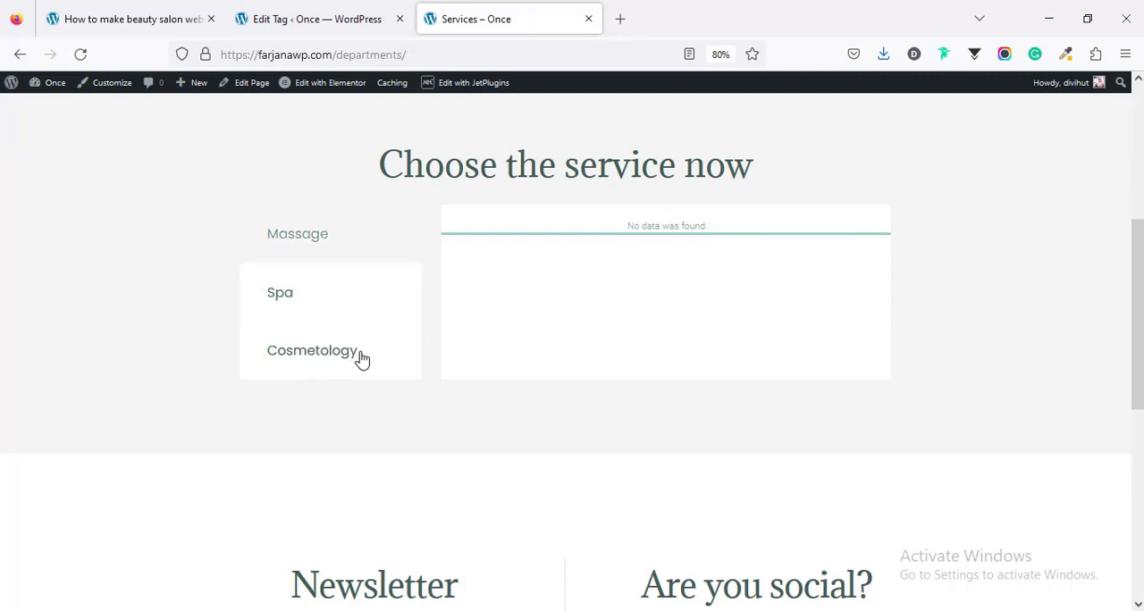
# Step: Return to the salon site's home page and check the "services" and "Add team members" items in the tutorial's step list
pyautogui.scroll(4, 353, 402)
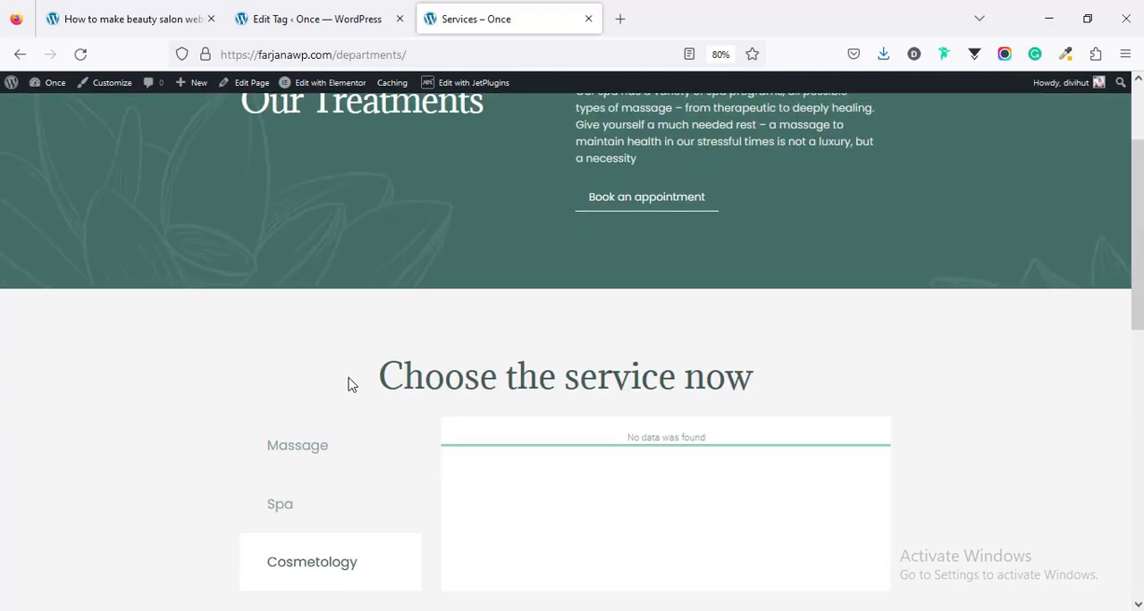
pyautogui.click(187, 131)
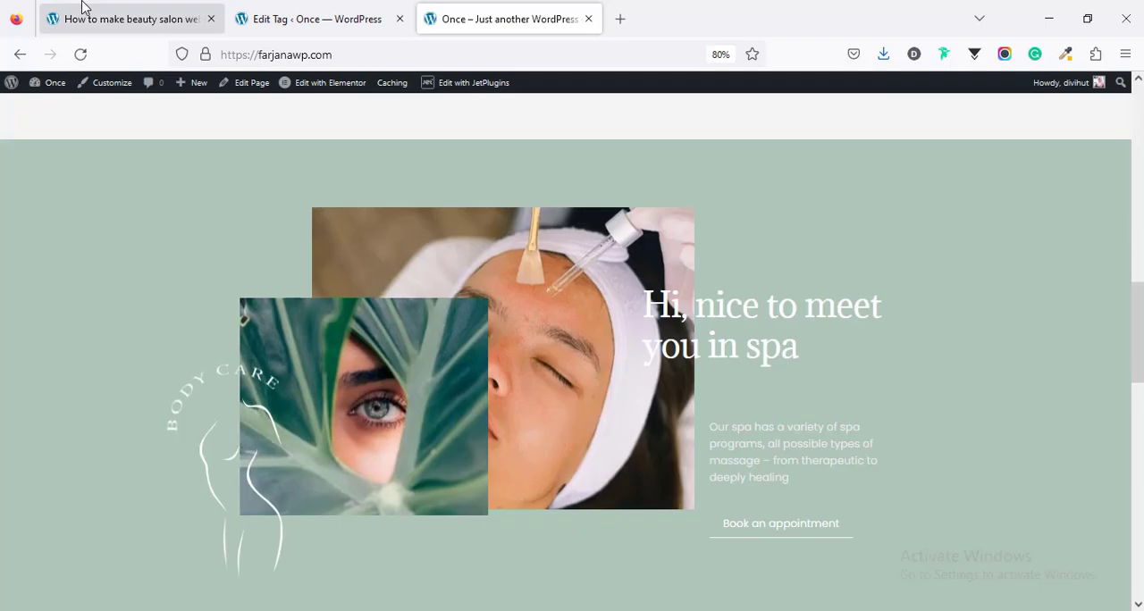
pyautogui.click(81, 7)
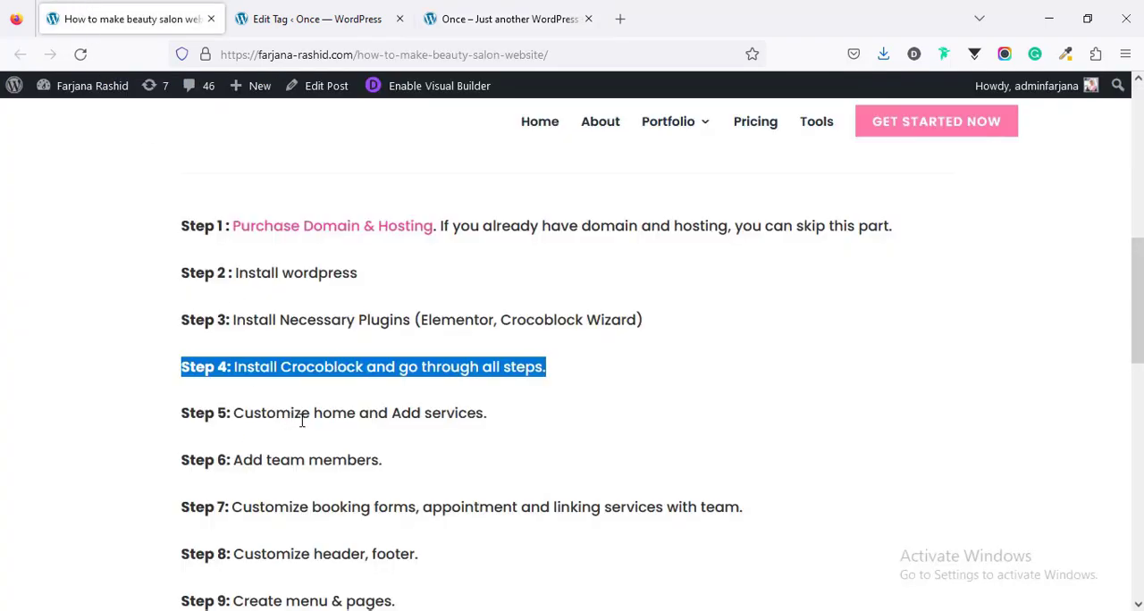
pyautogui.doubleClick(448, 414)
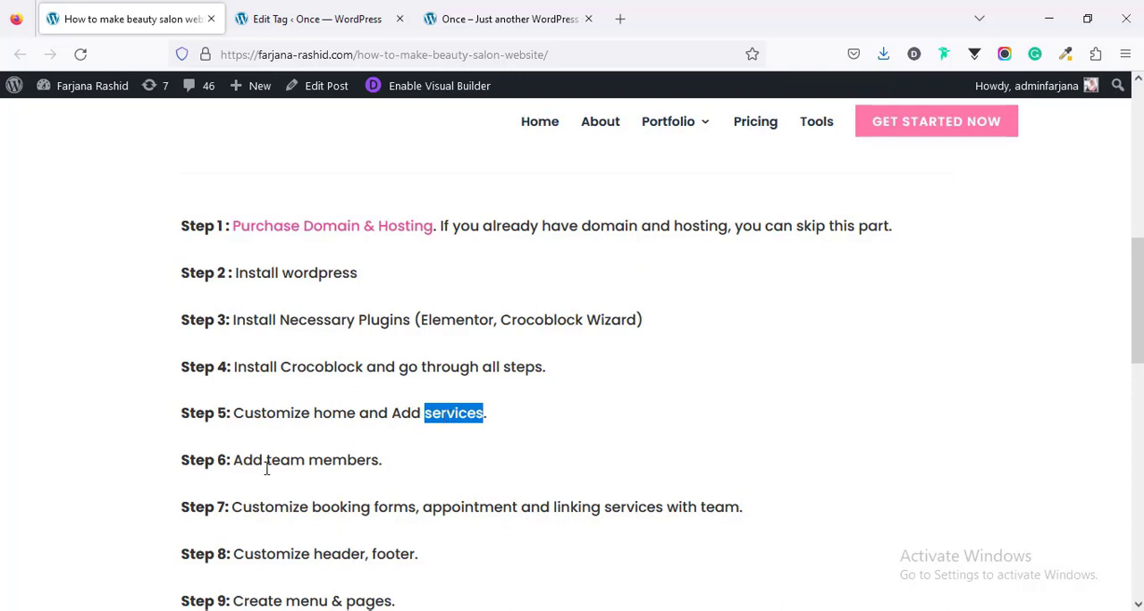
# Step: Examine the "Professional team" section on the salon site's home page
pyautogui.click(474, 14)
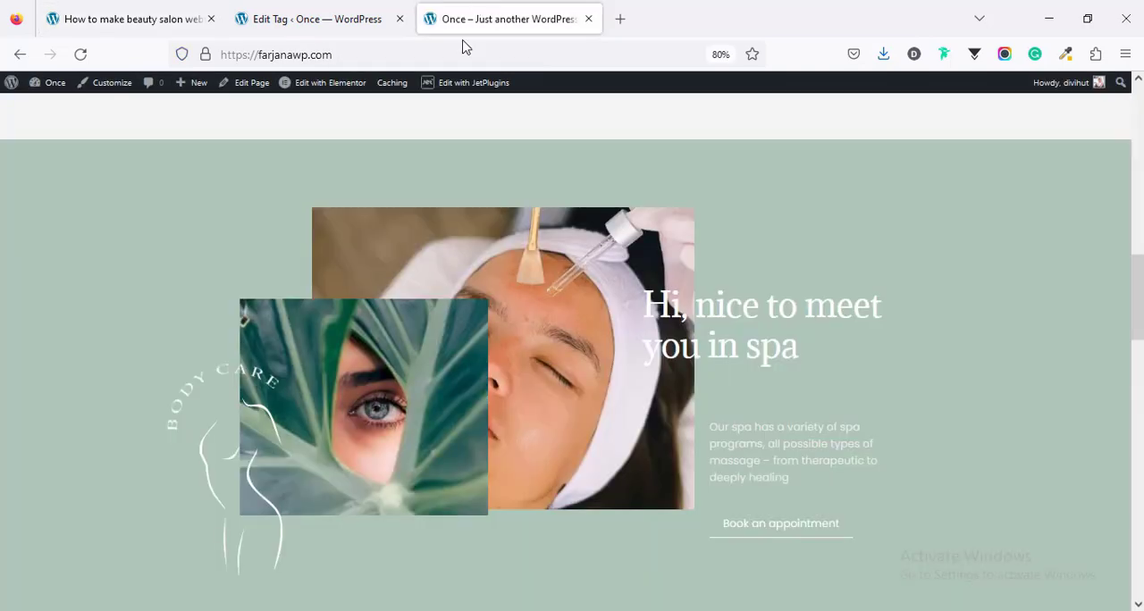
pyautogui.scroll(-3, 324, 422)
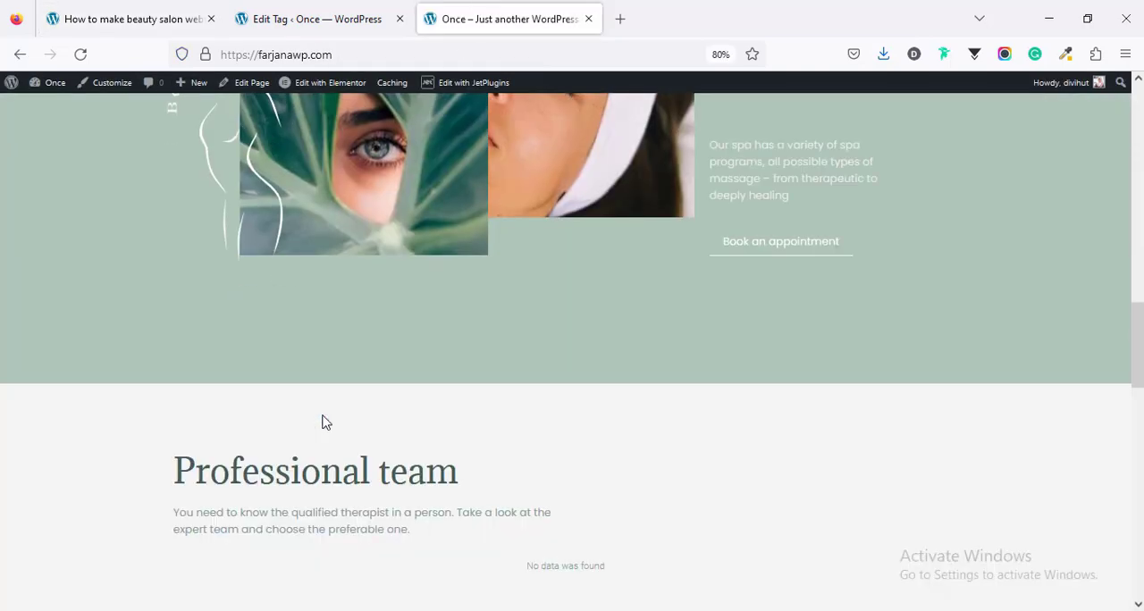
pyautogui.scroll(-3, 325, 422)
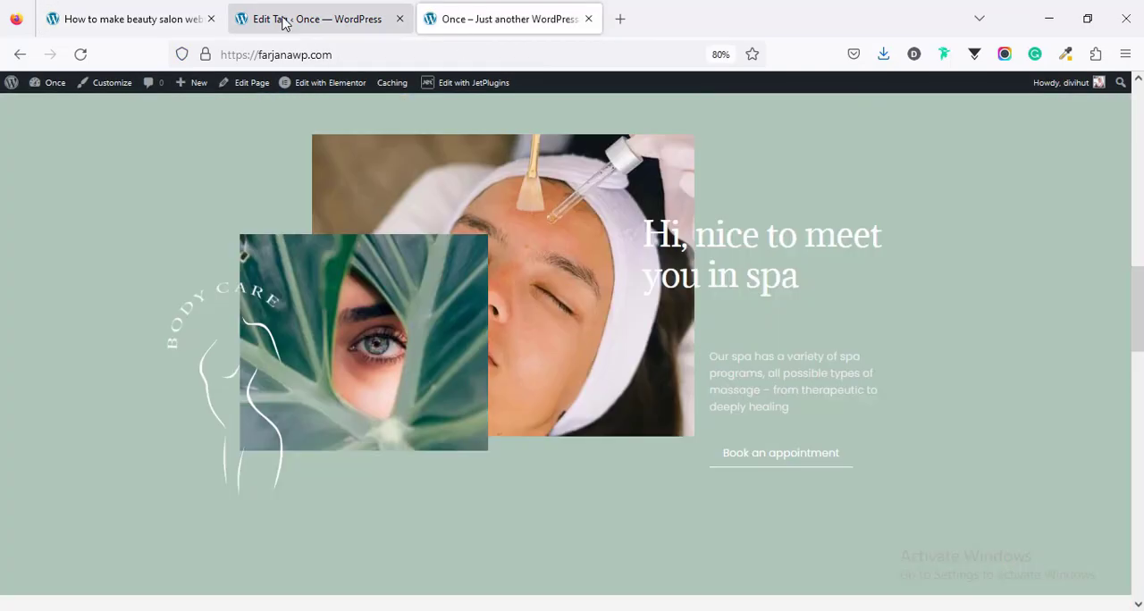
# Step: Start a new team member in the WordPress admin and enter the member's full name as the title
pyautogui.click(281, 19)
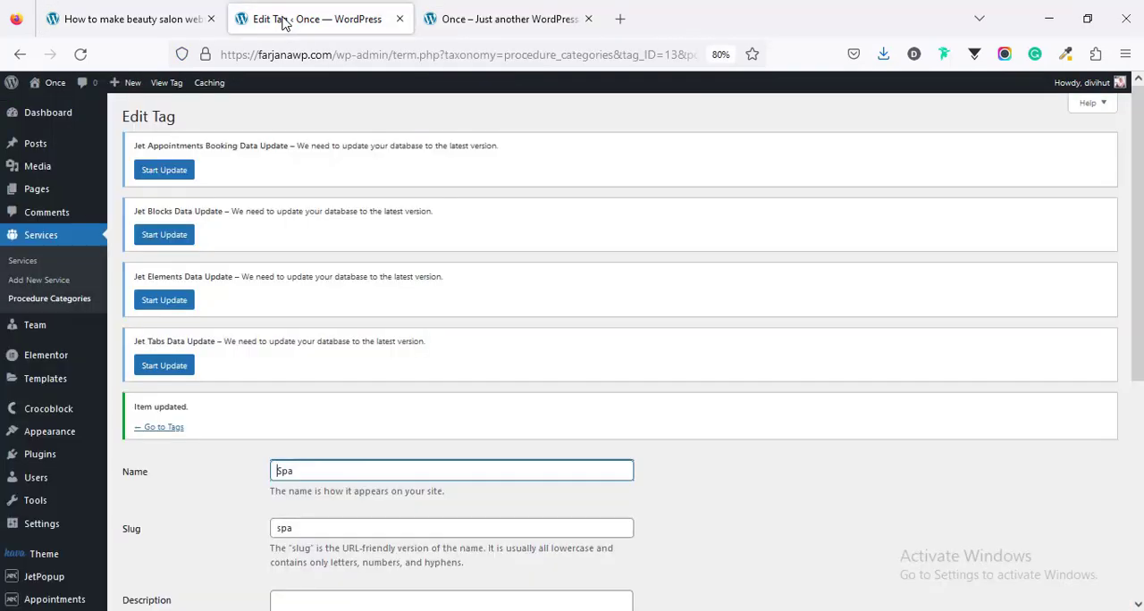
pyautogui.click(47, 330)
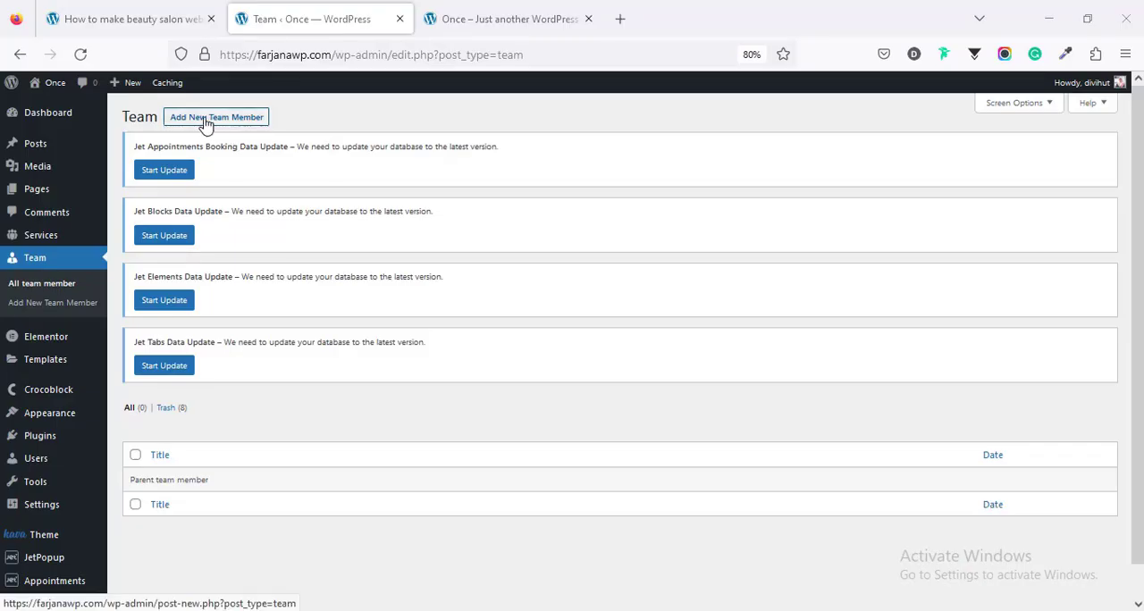
pyautogui.click(213, 123)
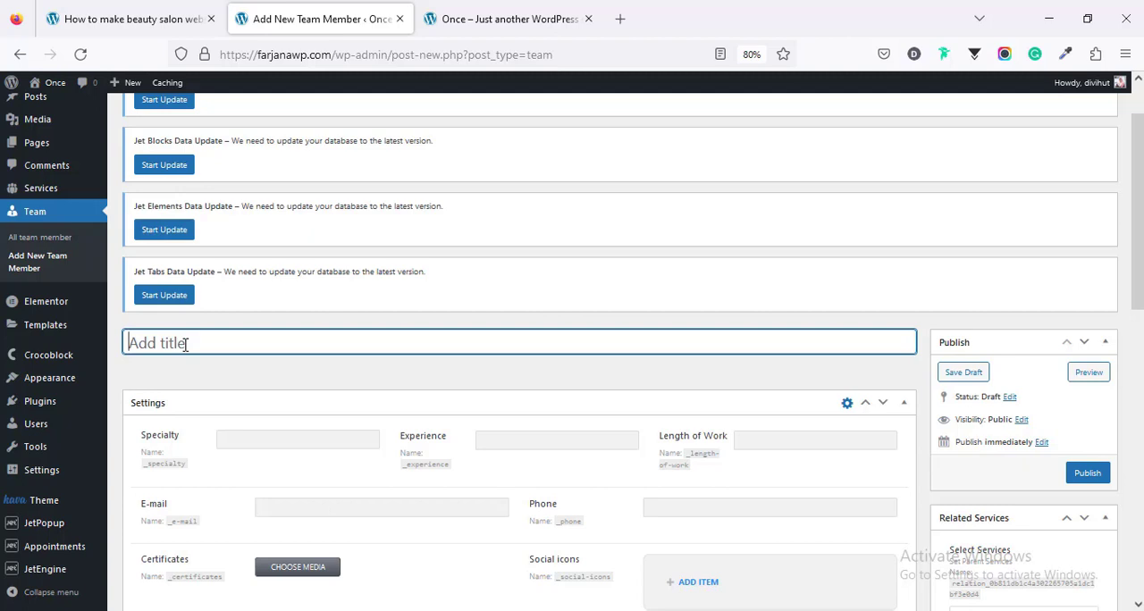
pyautogui.write('Anna Doe')
# Step: Set the member's Specialty to "Spa detox therapist", Experience to "6 Years" and Length of Work to "Since 2014"
pyautogui.click(239, 440)
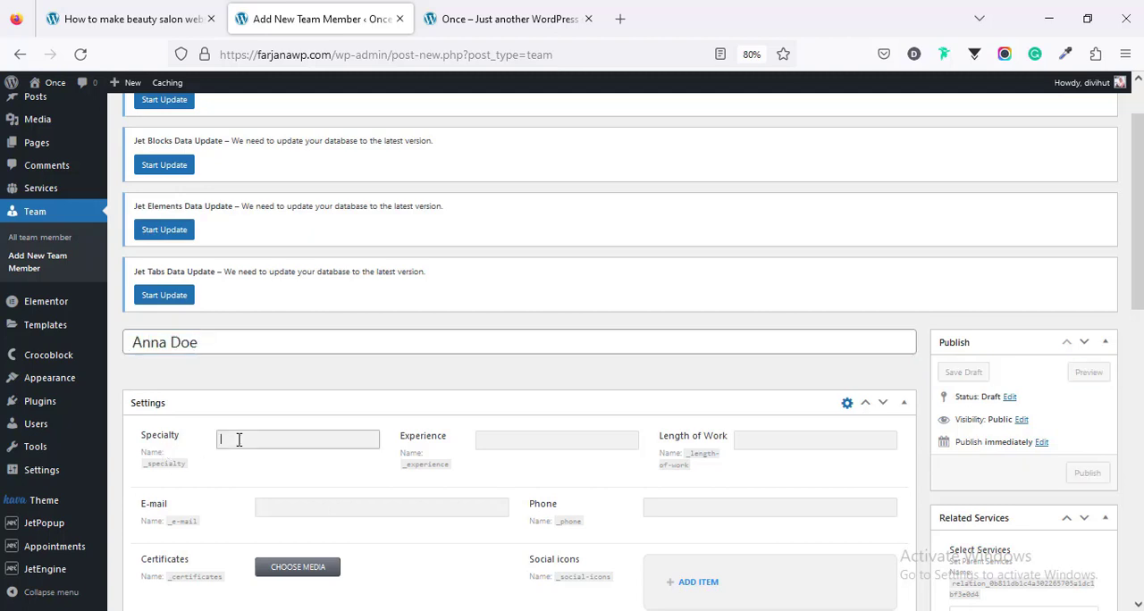
pyautogui.write('Spa detox therapist')
pyautogui.click(527, 442)
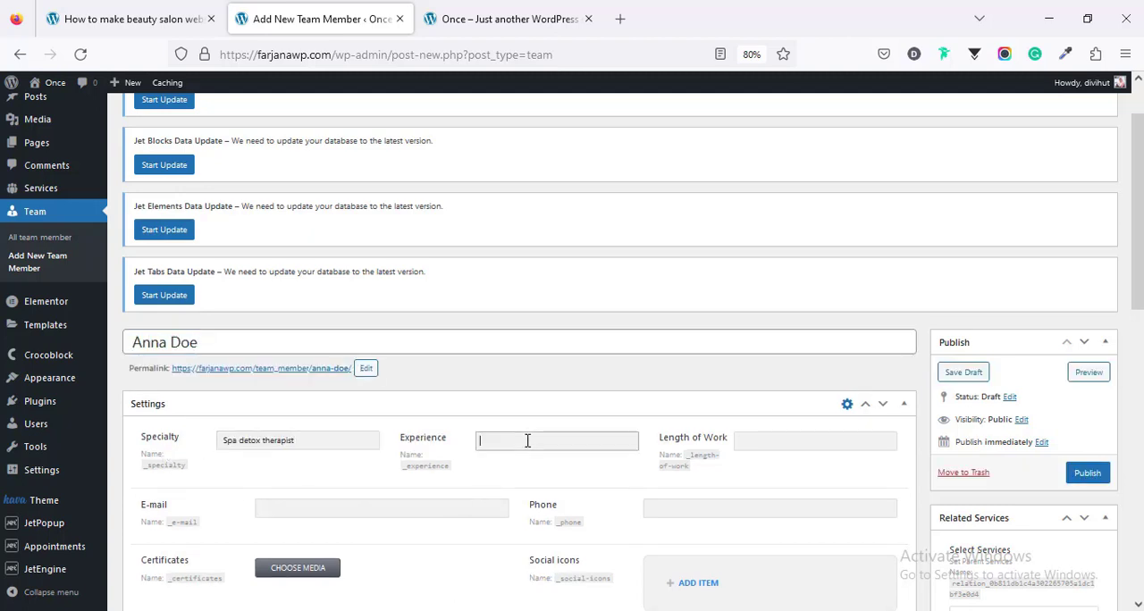
pyautogui.write('6 Years')
pyautogui.click(657, 463)
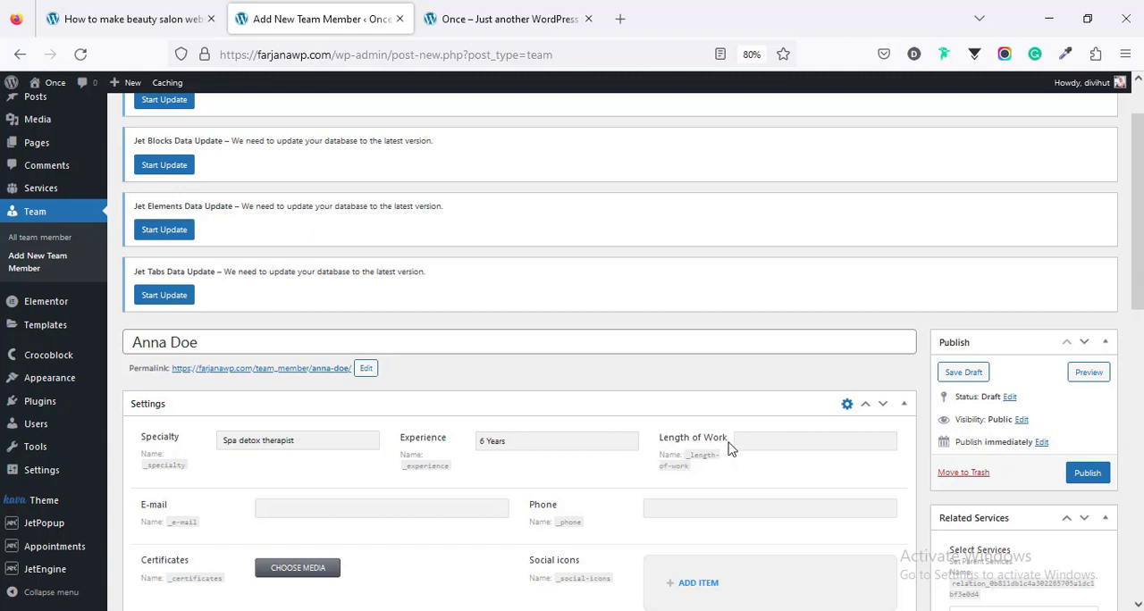
pyautogui.click(762, 442)
pyautogui.write('Since 2014')
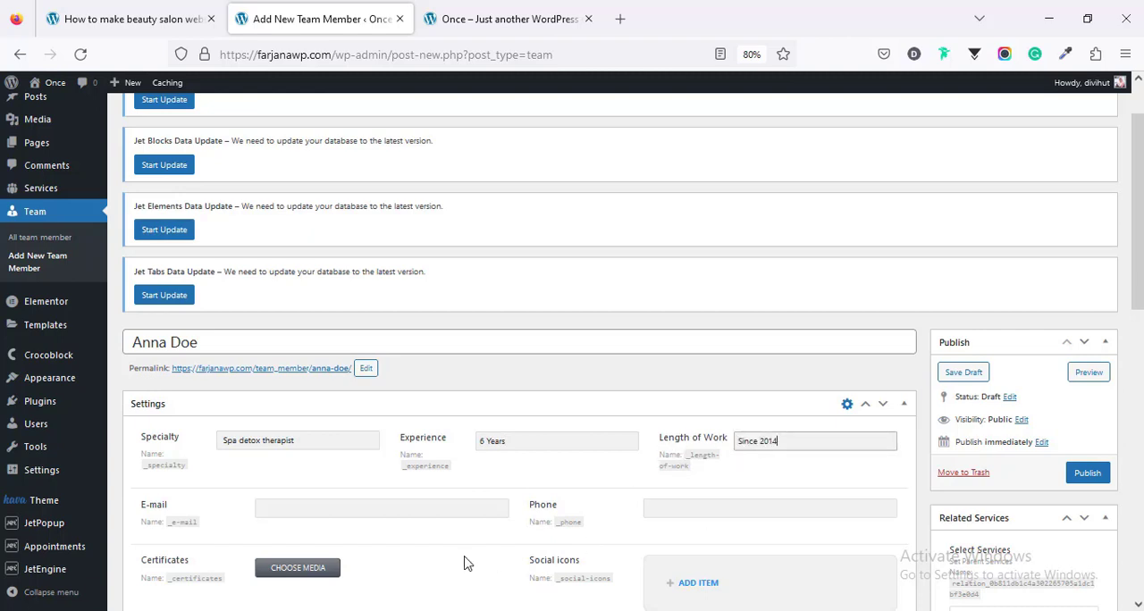
# Step: Fill in the member's e-mail and phone number, and add five certificate images
pyautogui.click(432, 507)
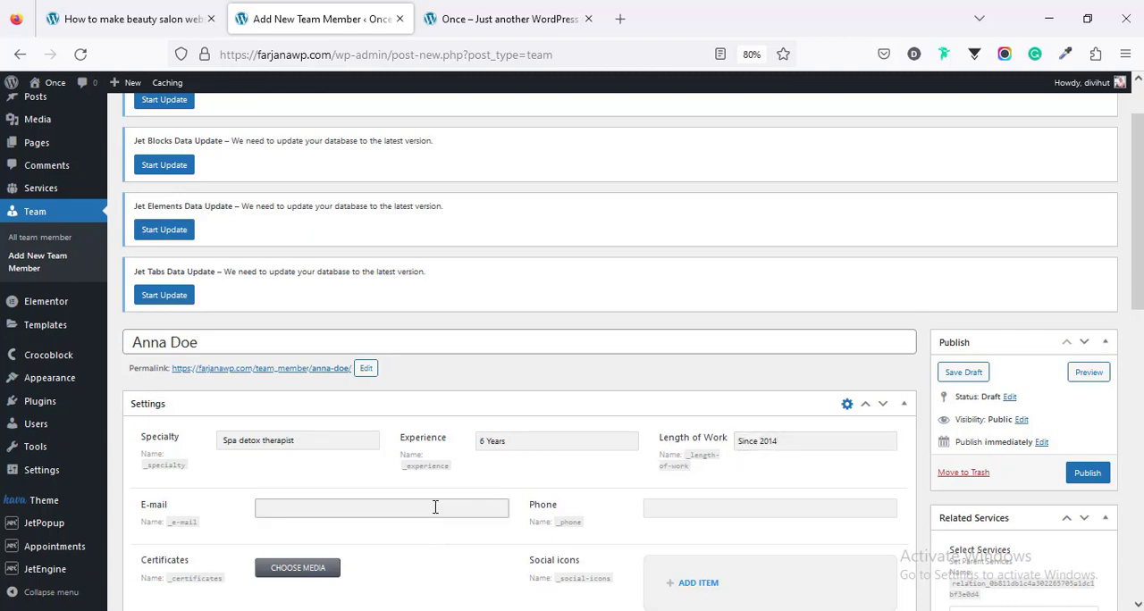
pyautogui.click(770, 510)
pyautogui.scroll(-2, 536, 537)
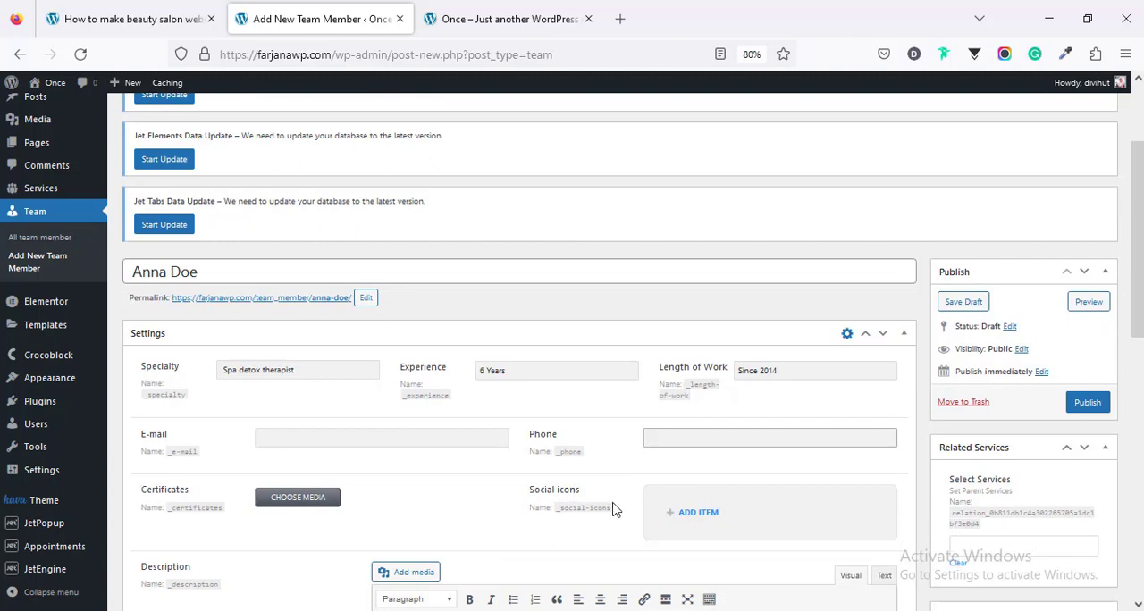
pyautogui.scroll(-2, 708, 521)
pyautogui.scroll(1, 705, 521)
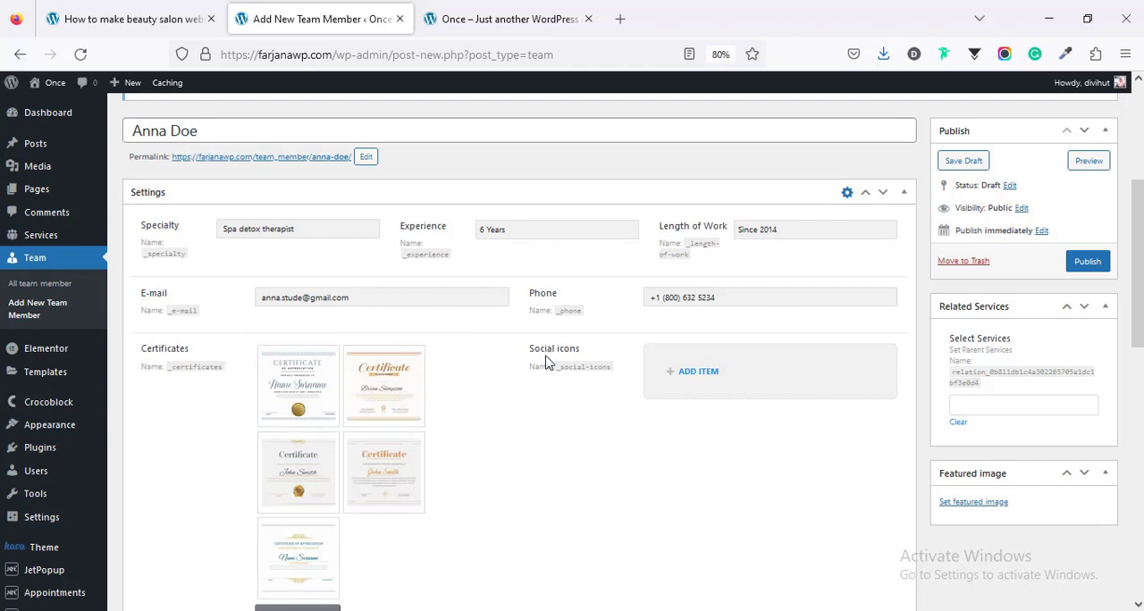
# Step: Add a social icon item with the fa-facebook icon and "#" as its link
pyautogui.click(684, 373)
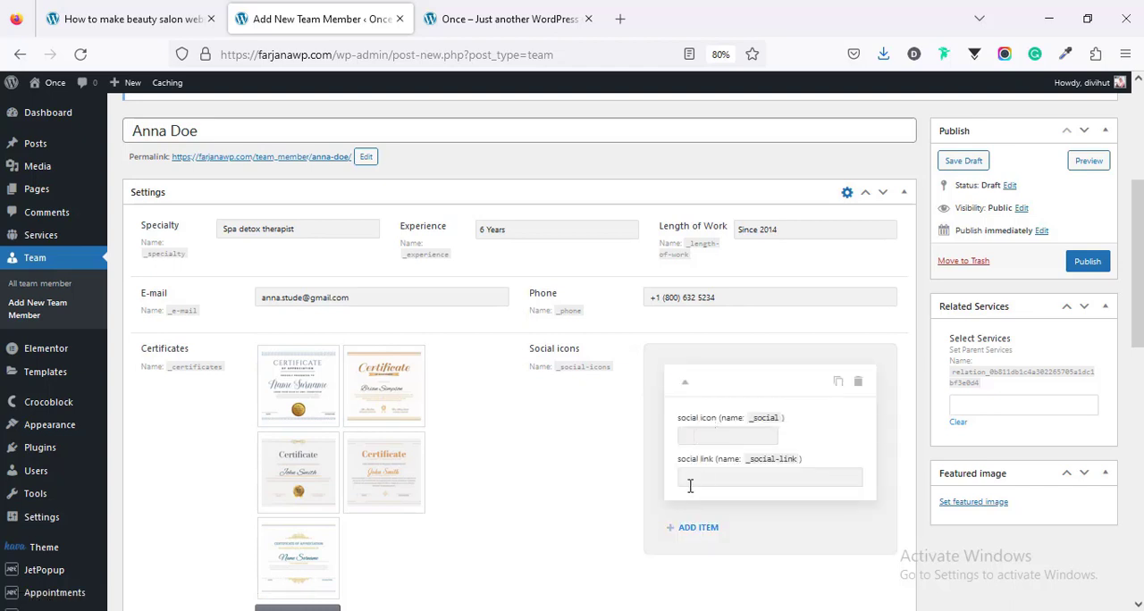
pyautogui.click(706, 435)
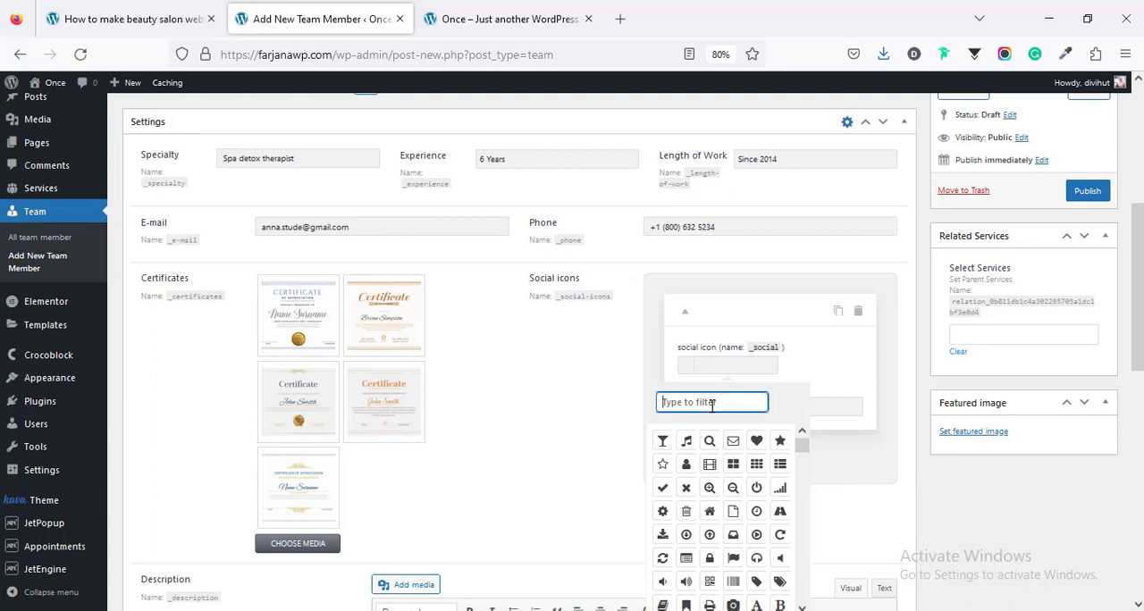
pyautogui.write('face')
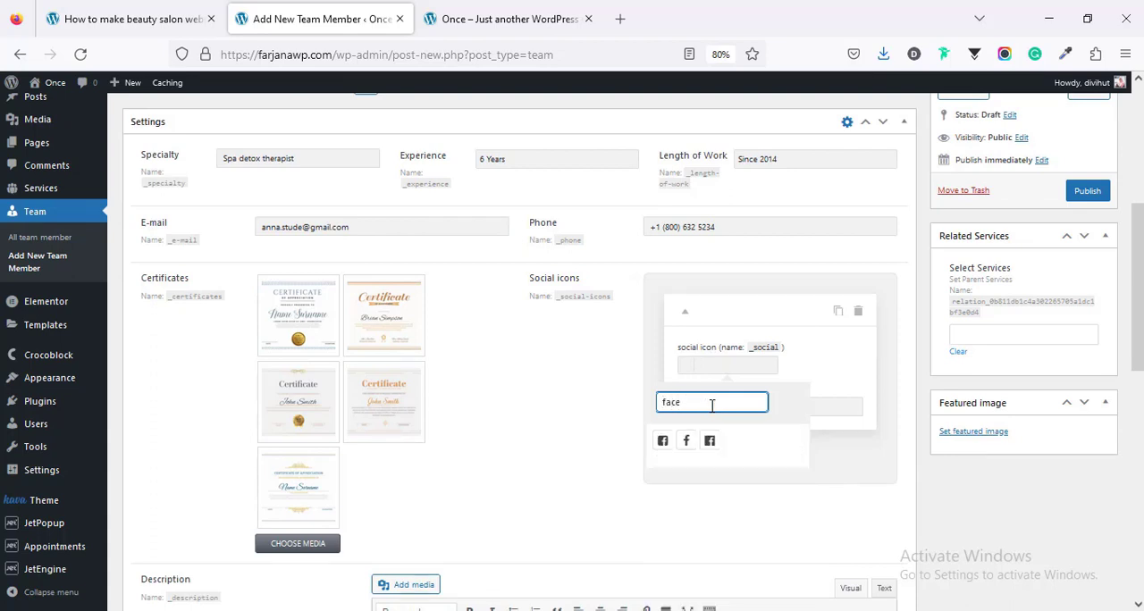
pyautogui.click(663, 441)
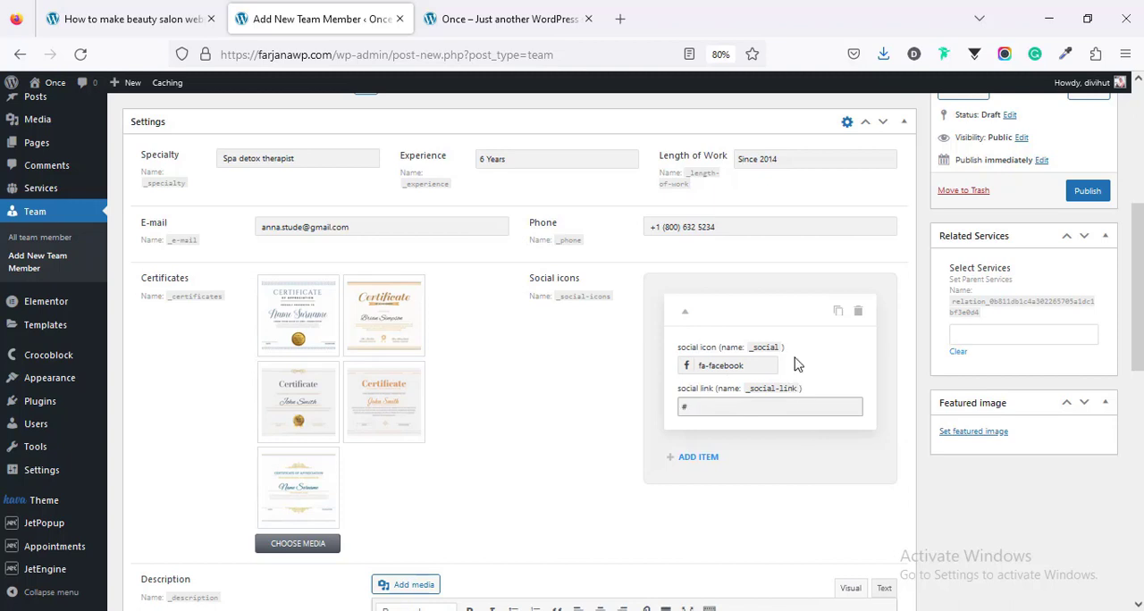
# Step: Add social icon items for fa-linkedin, fa-twitter and fa-instagram, each with "#" as the link
pyautogui.click(700, 461)
pyautogui.click(698, 459)
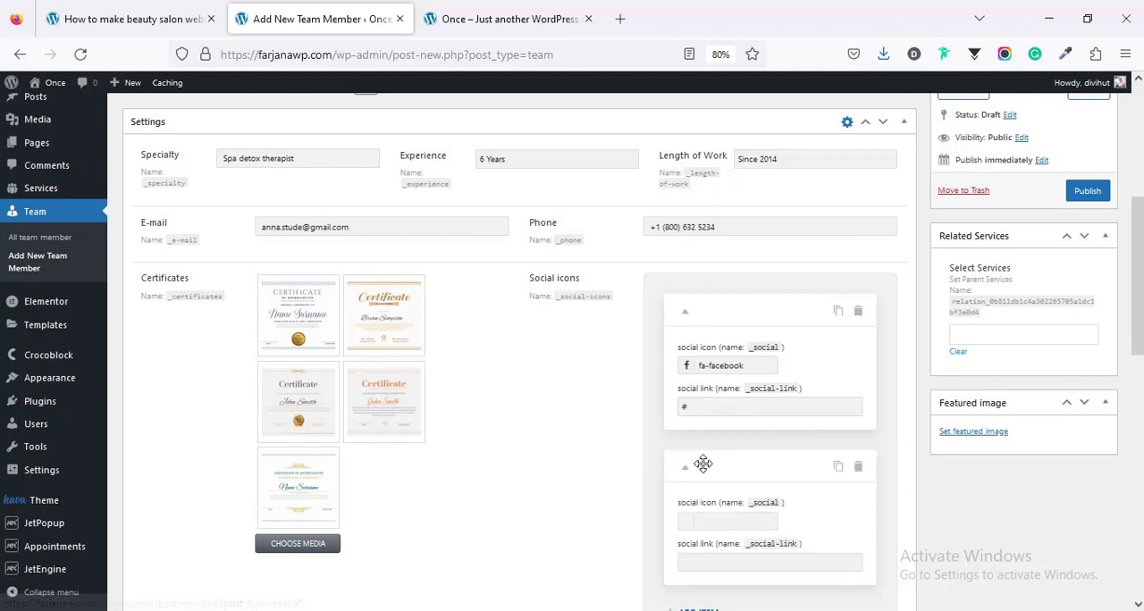
pyautogui.click(728, 518)
pyautogui.scroll(-2, 728, 505)
pyautogui.click(722, 418)
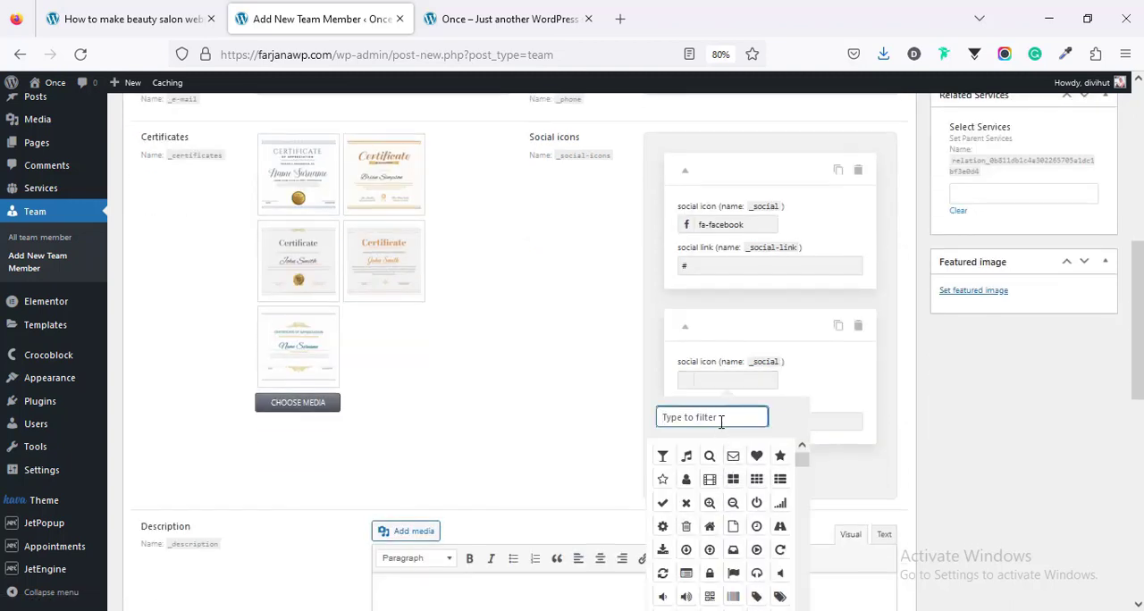
pyautogui.write('link')
pyautogui.click(733, 456)
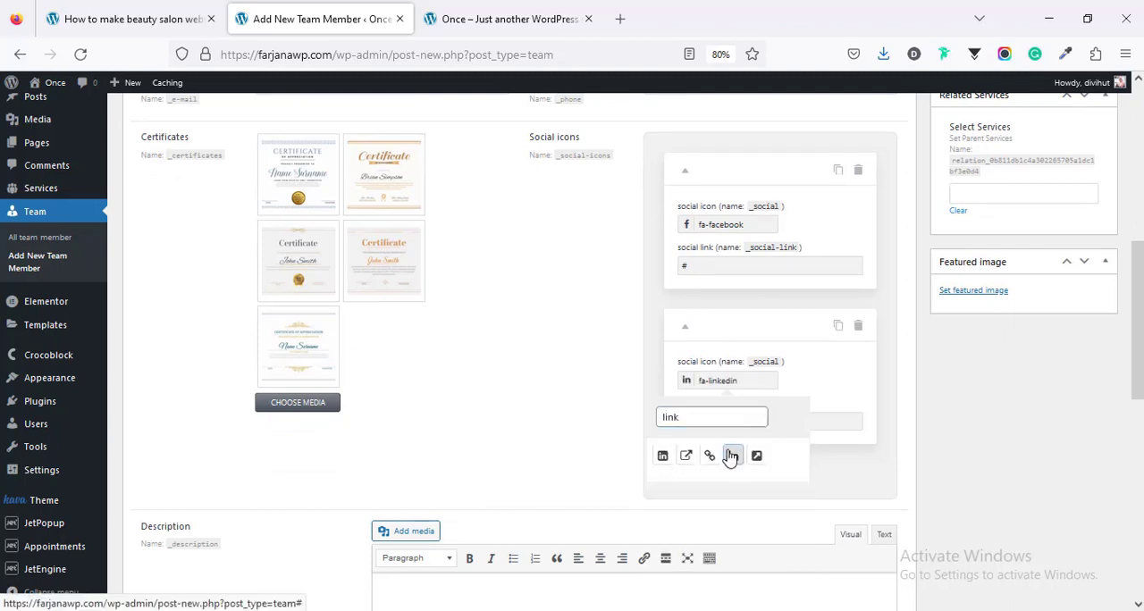
pyautogui.click(838, 421)
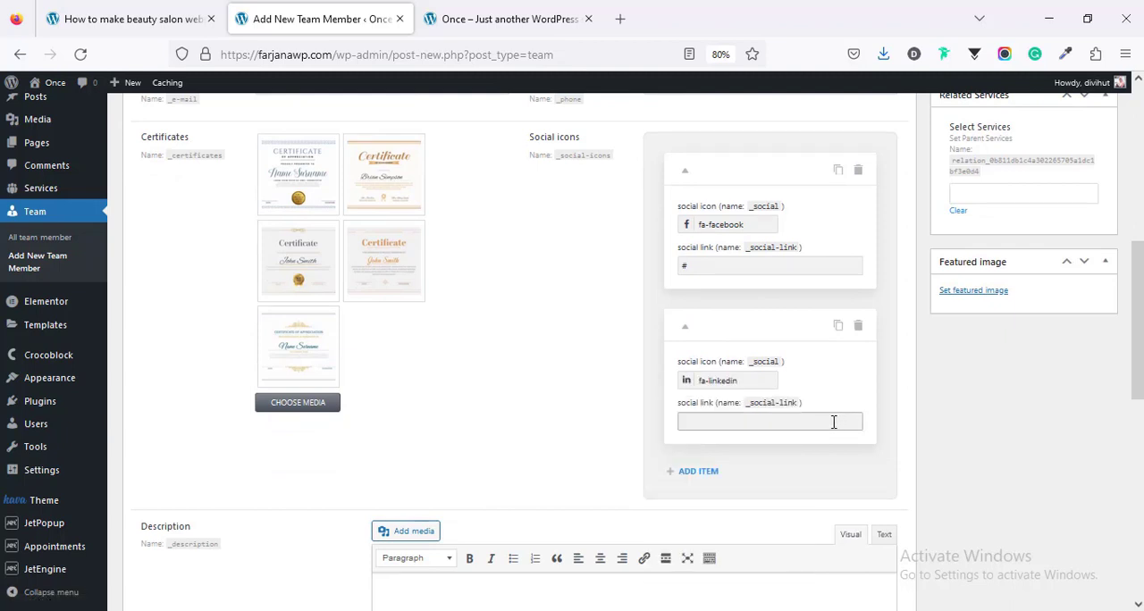
pyautogui.click(689, 472)
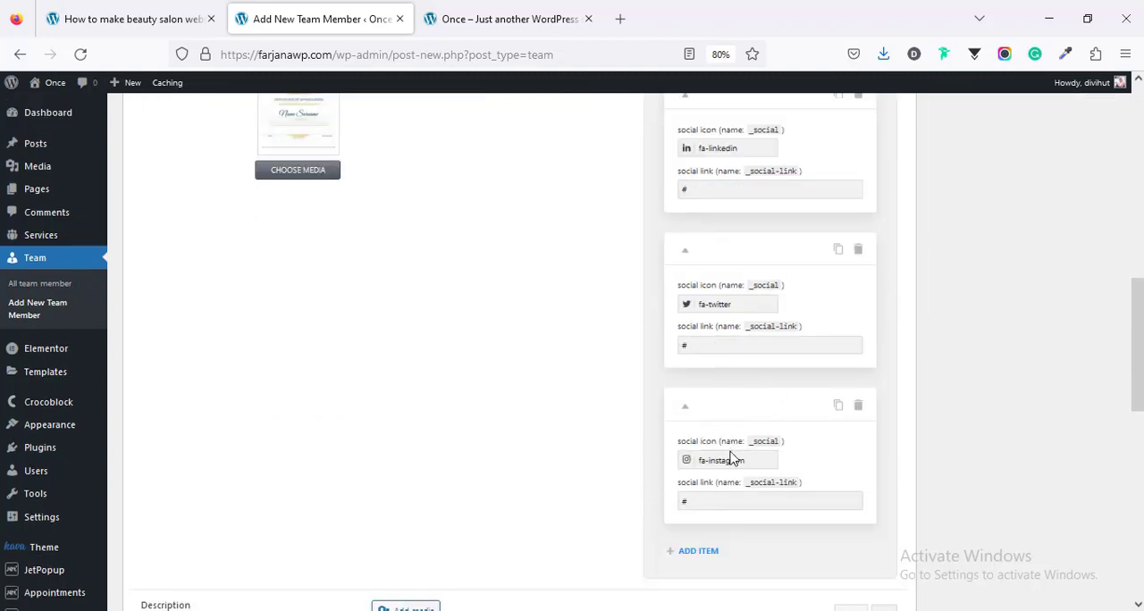
# Step: Paste the member's text into the Description field below the social icons
pyautogui.scroll(-3, 733, 458)
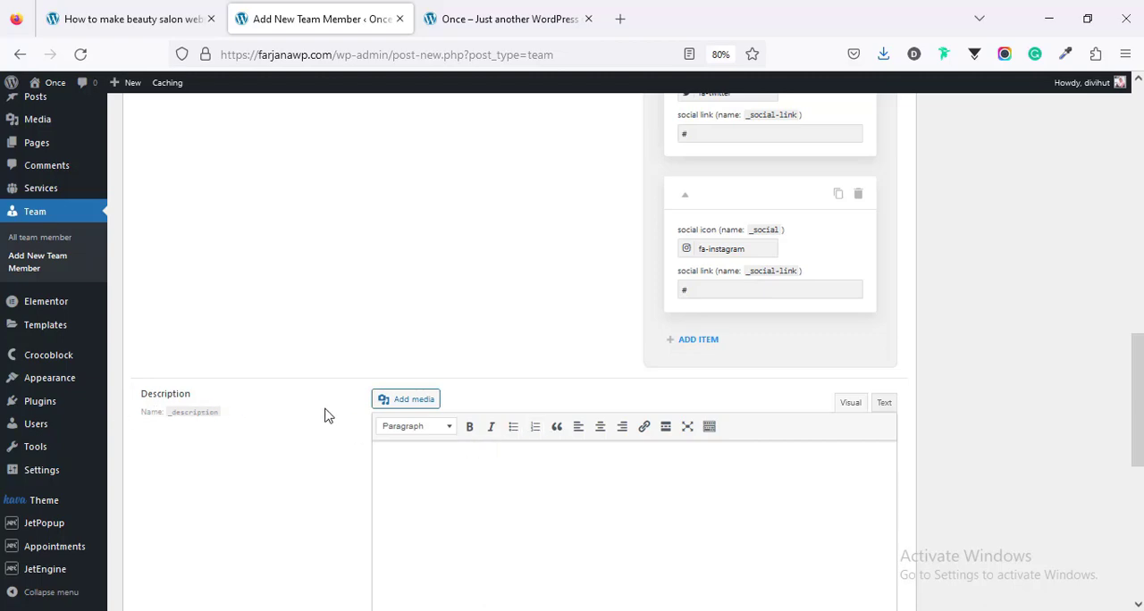
pyautogui.scroll(-2, 327, 415)
pyautogui.scroll(12, 498, 441)
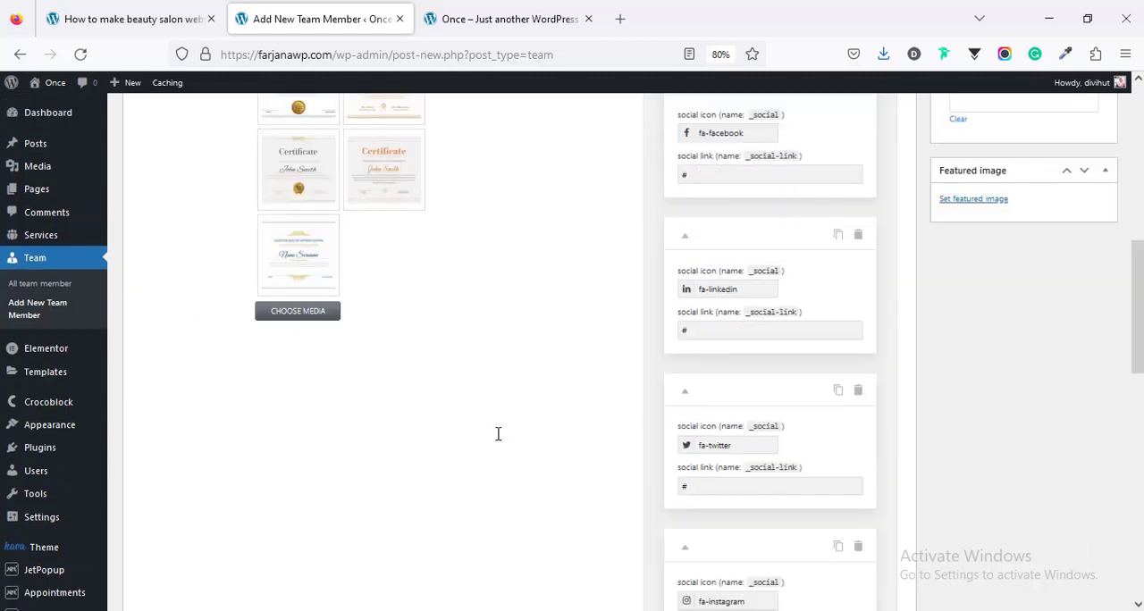
pyautogui.scroll(-10, 498, 441)
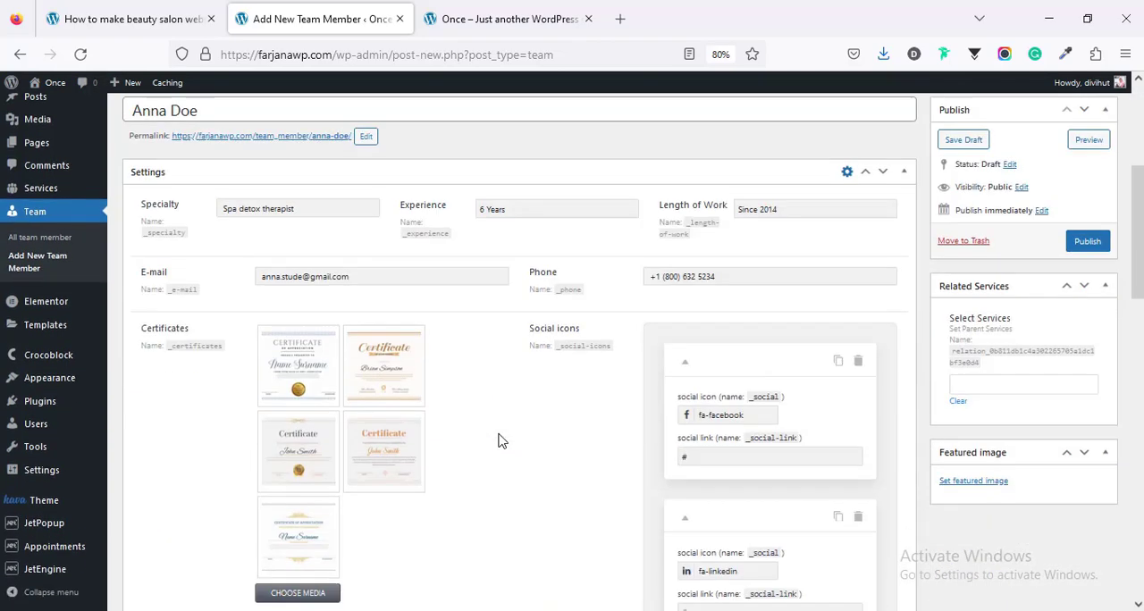
pyautogui.click(660, 422)
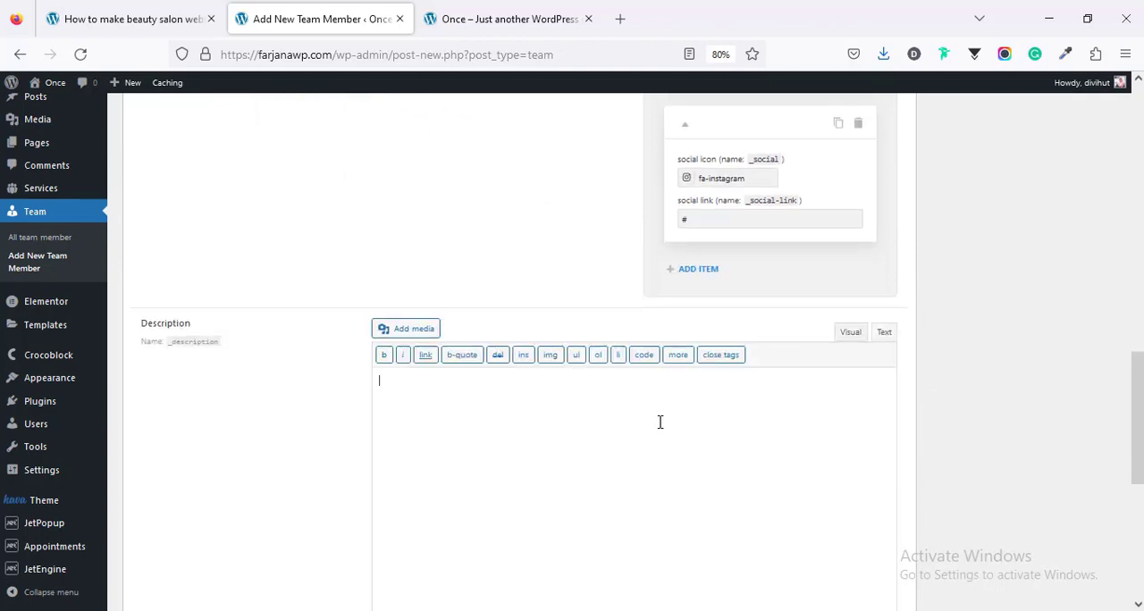
pyautogui.write('I have been on the consulting opening team of ten successful restaurants and three hotels. I have also previously shadowed some of the best designers prior to opening. I know what happens behind the scenes for each vendor and have a knack for making each event as cohesive as possible.  I am also very athletic and prefer being outdoors and, if time allows, doing yoga every day. I am happiest in the sun, at the beach or on a mountain, with a perfect kale salad, rare streak and crispy salty shoestring fries.')
# Step: Check the member's appointment and custom schedule settings, and publish the team member
pyautogui.scroll(-5, 801, 516)
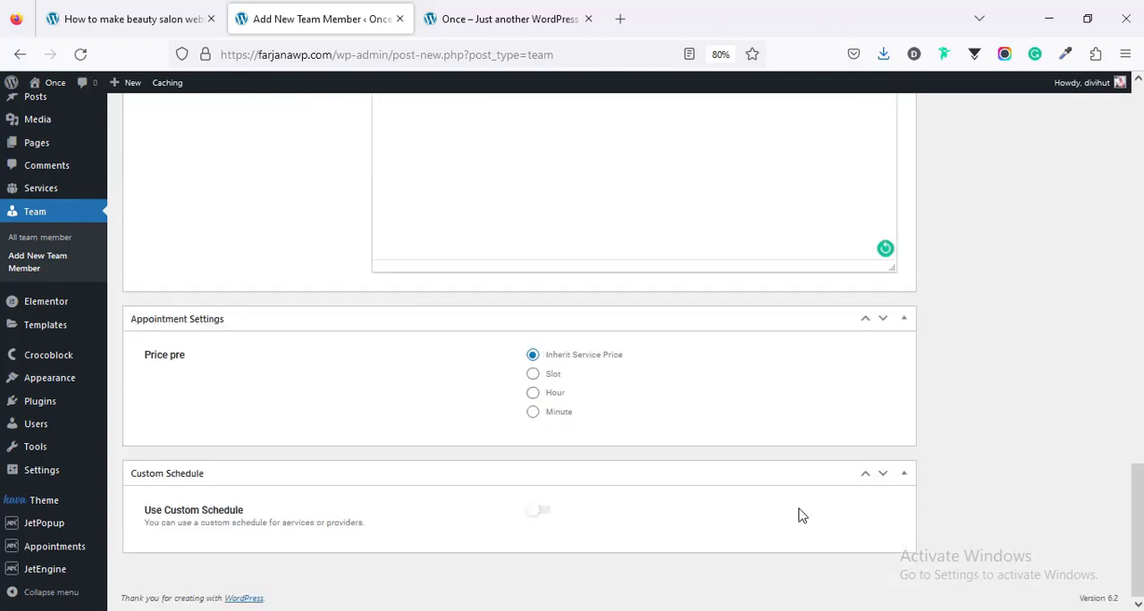
pyautogui.scroll(15, 802, 516)
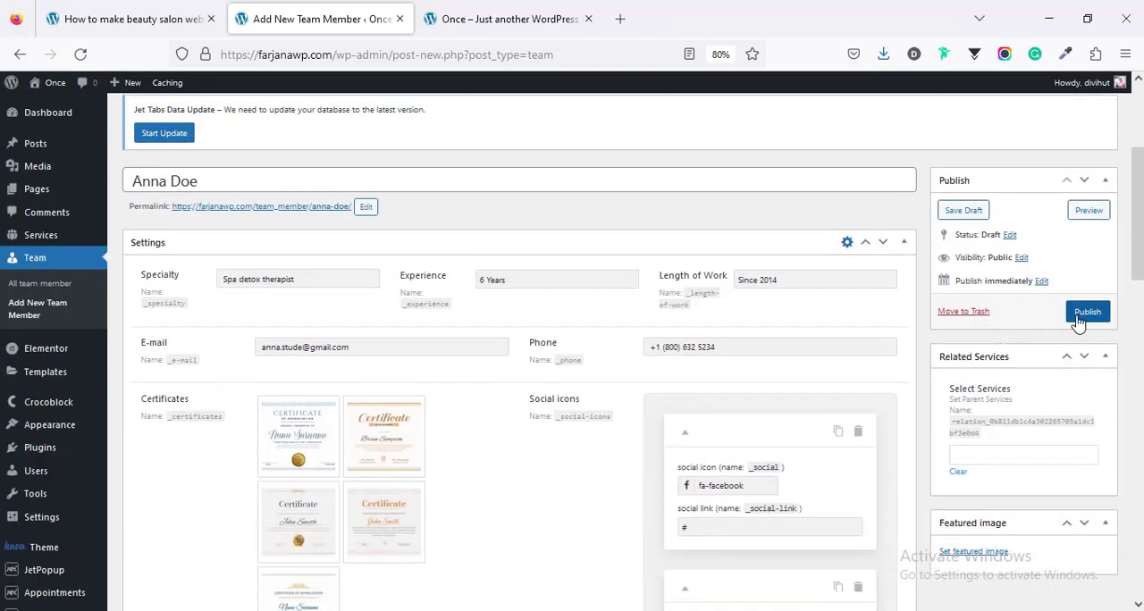
pyautogui.click(1079, 315)
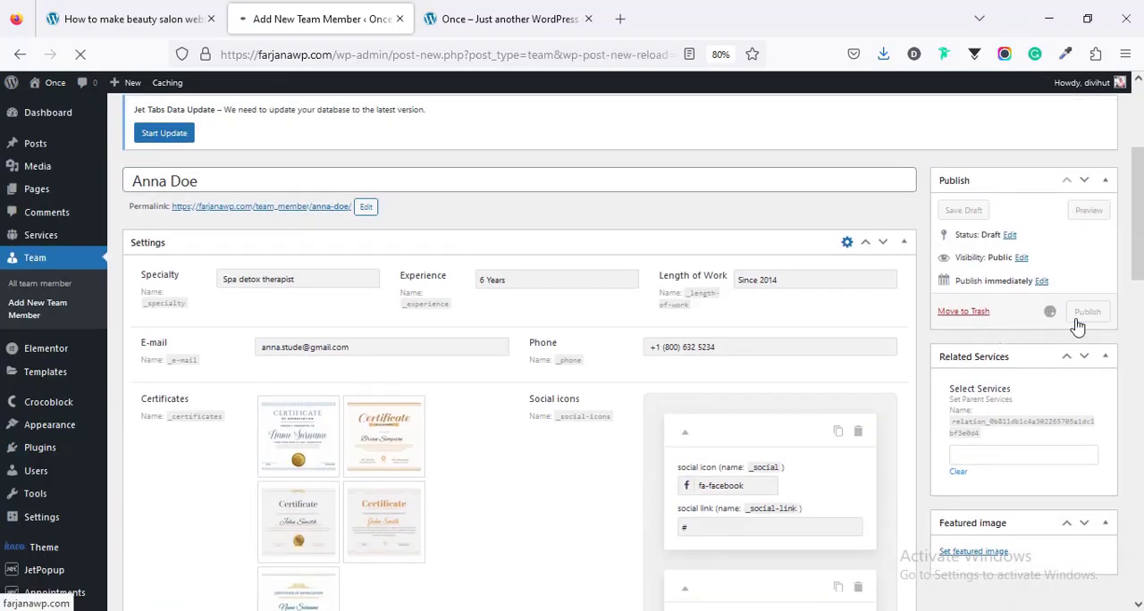
# Step: Find "spa" among the related services and link the "Spa detox" service to the team member
pyautogui.scroll(-3, 692, 447)
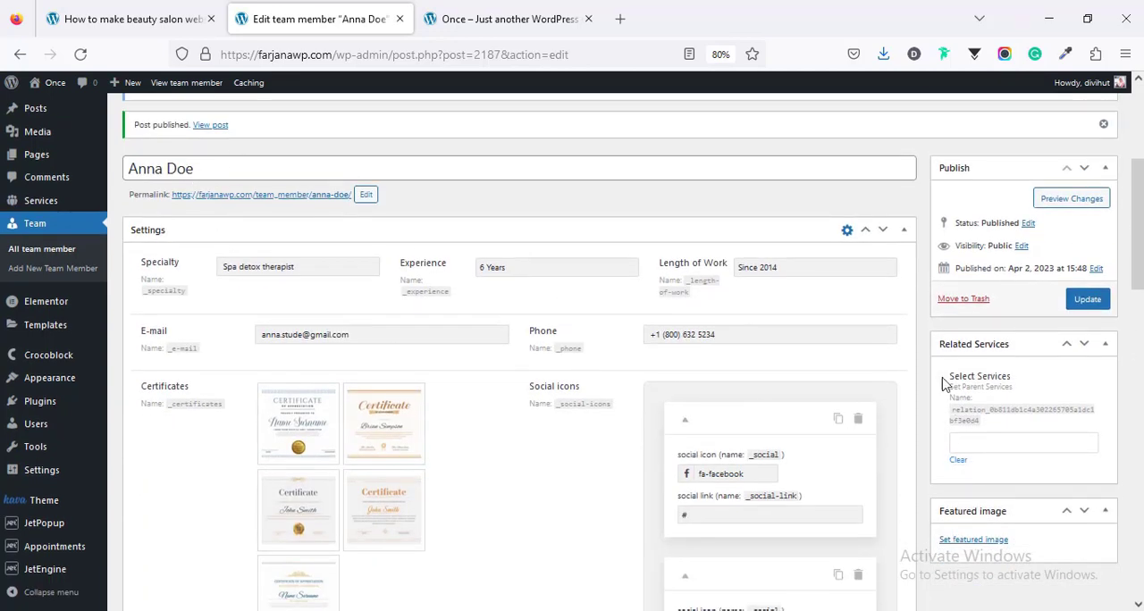
pyautogui.click(972, 442)
pyautogui.write('spa')
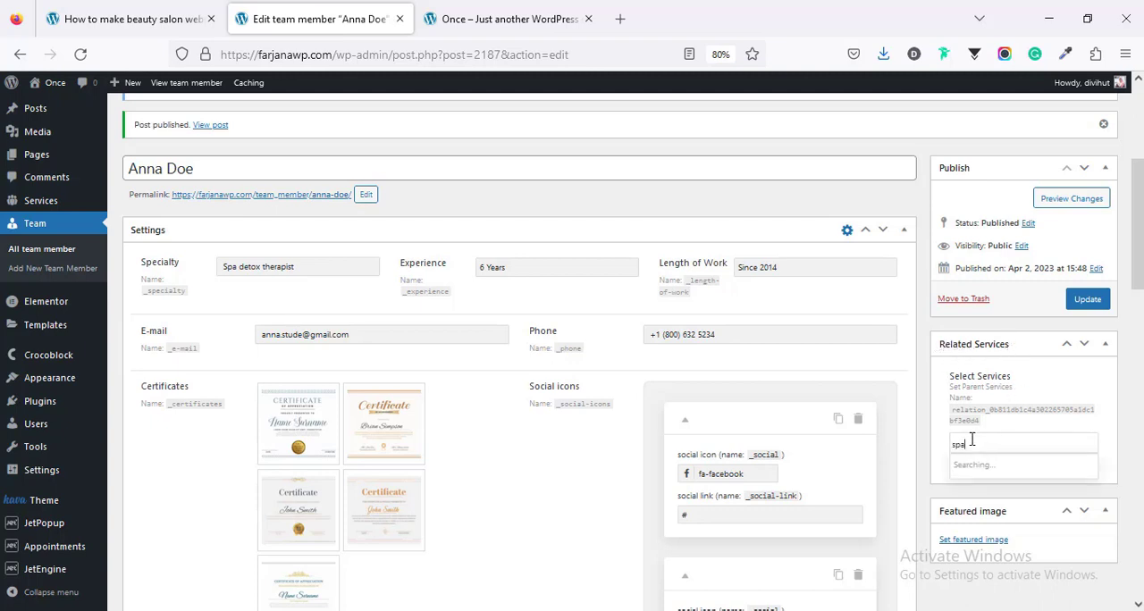
pyautogui.click(986, 467)
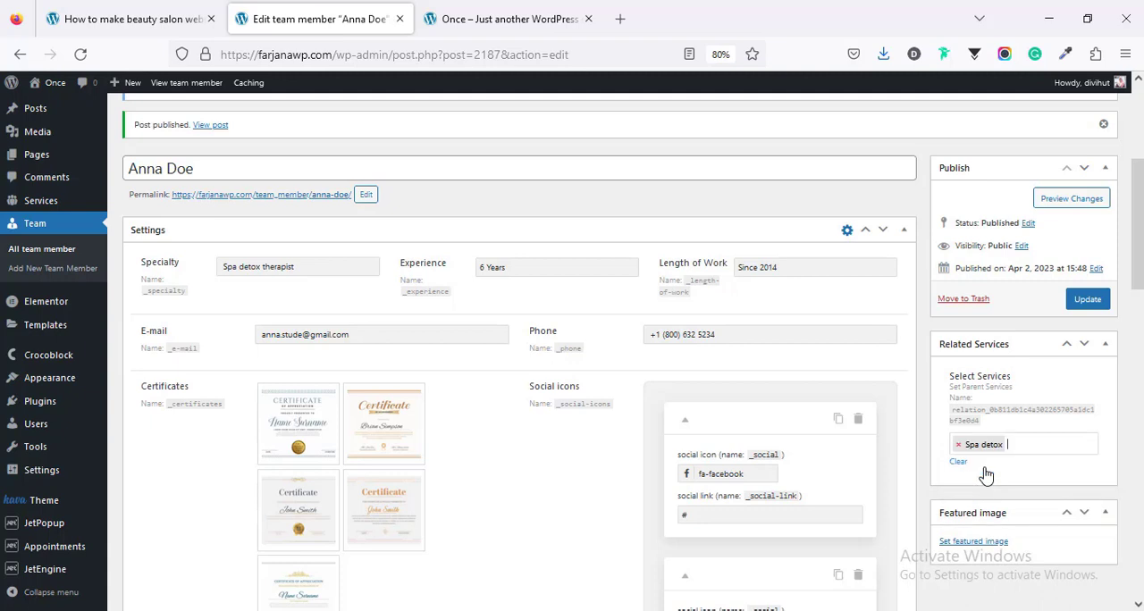
# Step: Find "spa" among the related services, link "Spa for couple" to the team member as well, and update the entry
pyautogui.write('spa')
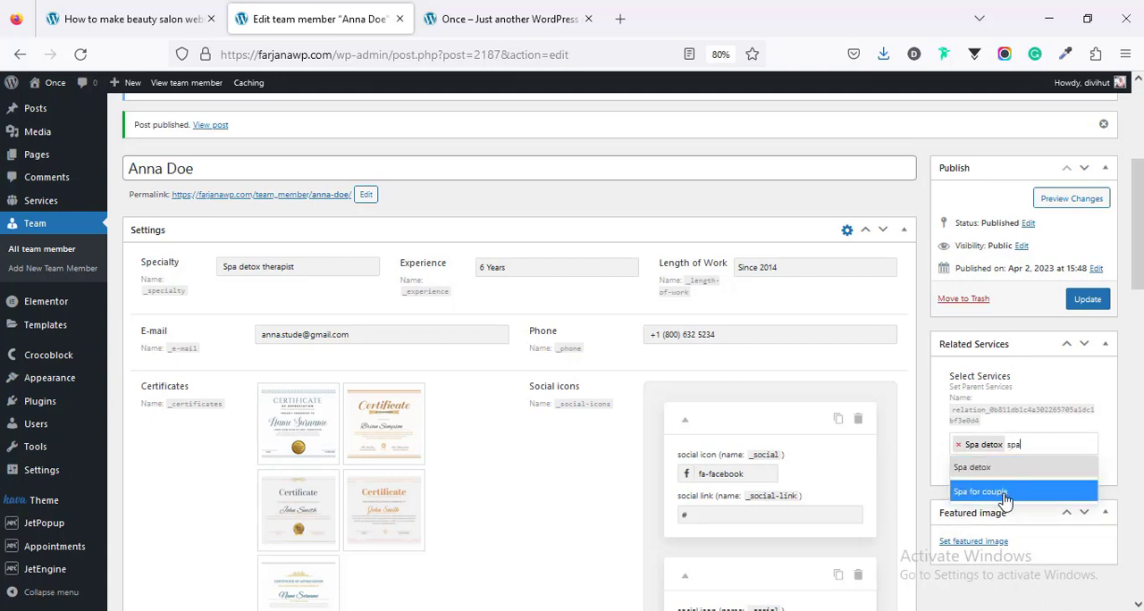
pyautogui.click(1004, 492)
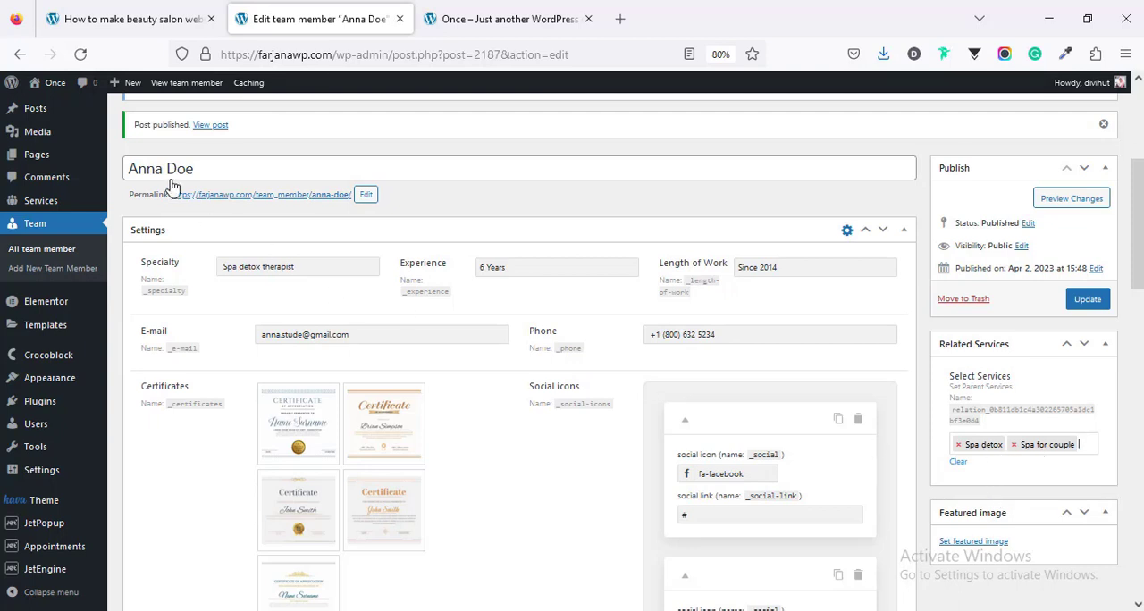
pyautogui.click(1082, 302)
pyautogui.scroll(-2, 1028, 361)
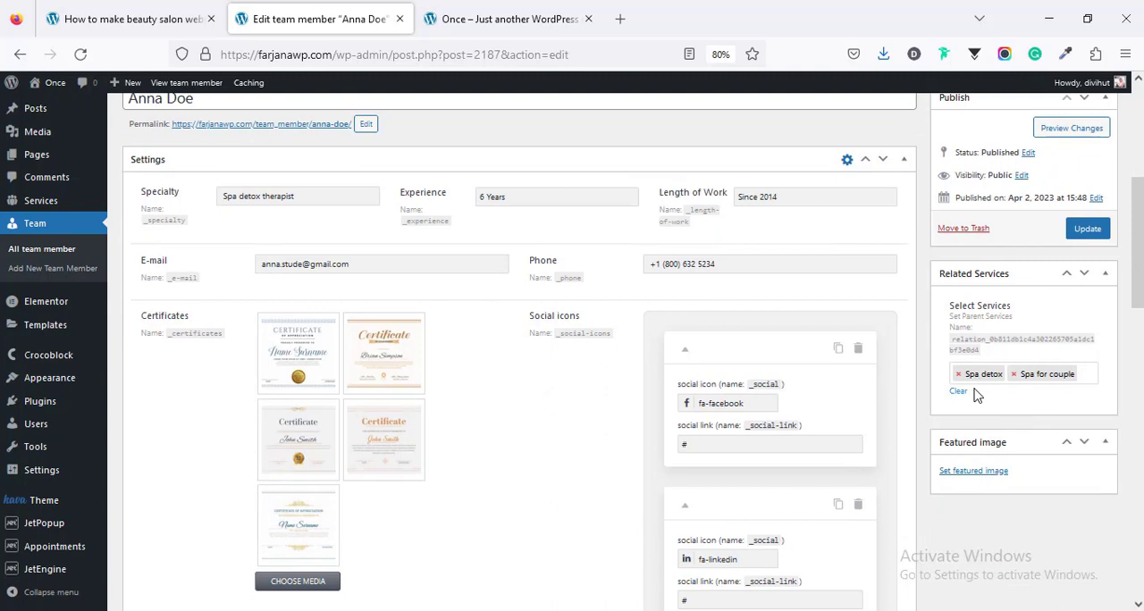
pyautogui.scroll(2, 220, 265)
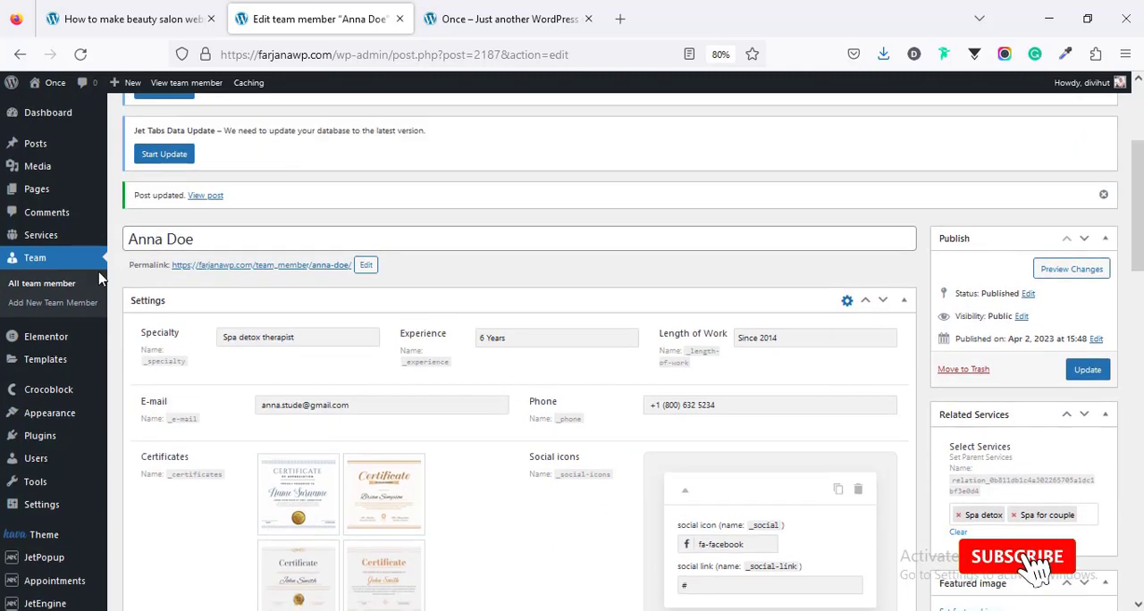
# Step: Open the "Spa detox" service for editing and check which team member is linked under Related Team
pyautogui.click(55, 240)
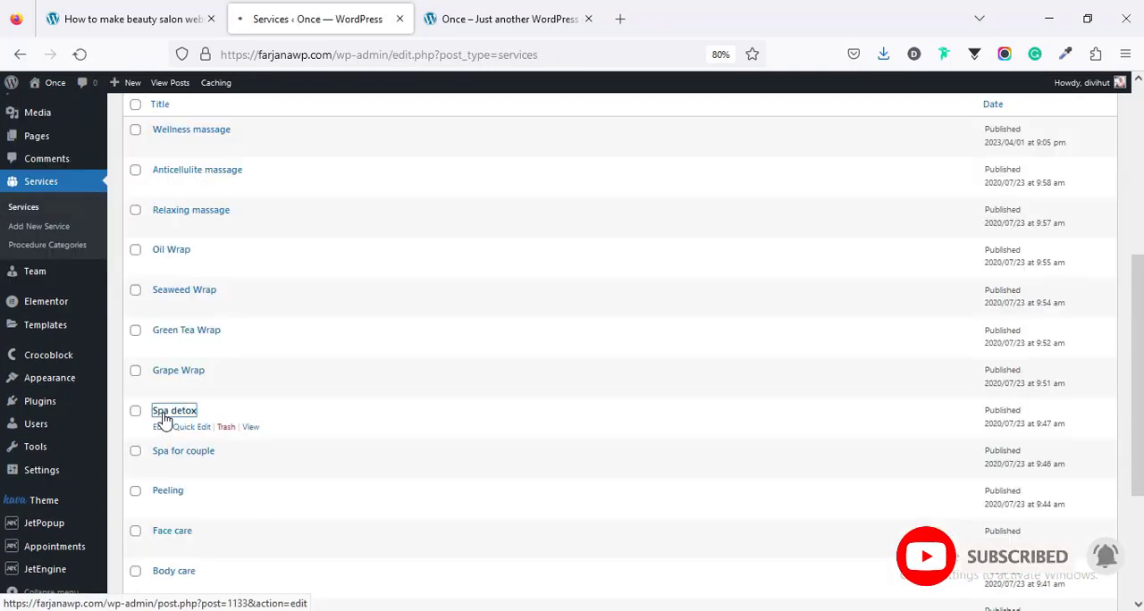
pyautogui.scroll(-2, 942, 409)
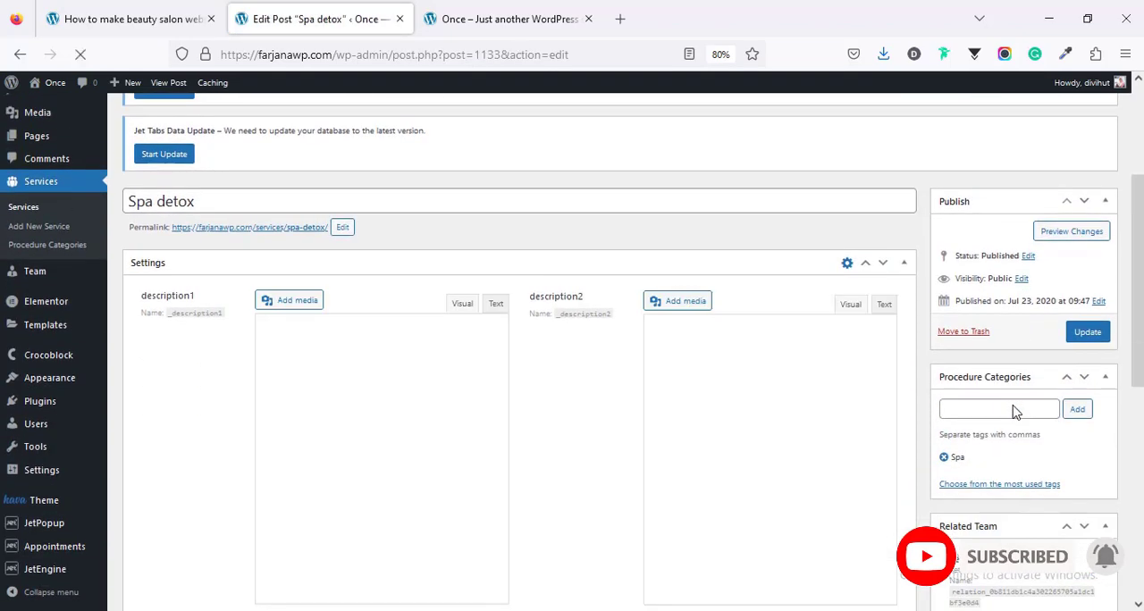
pyautogui.scroll(-2, 1013, 405)
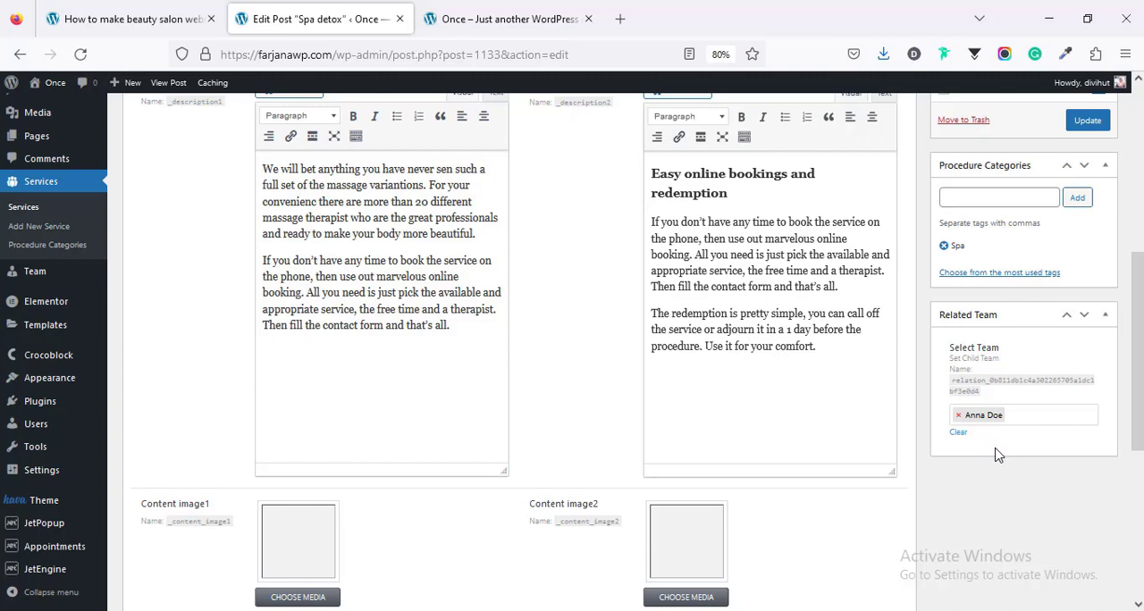
pyautogui.scroll(2, 998, 455)
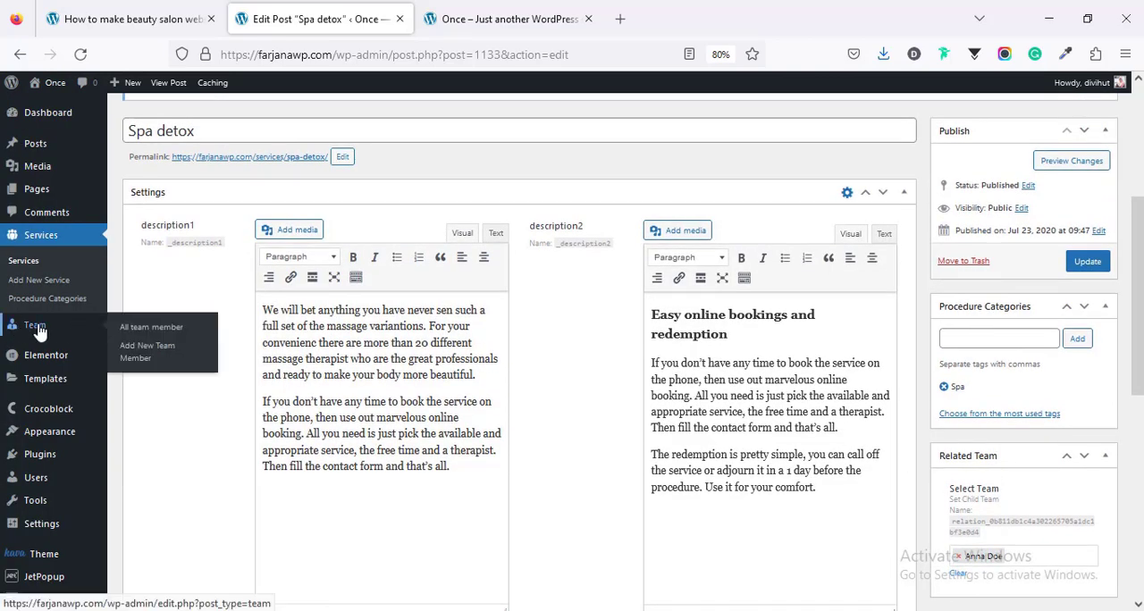
# Step: Open the list of all team members, and reload the site's homepage to examine its Professional team section
pyautogui.click(36, 328)
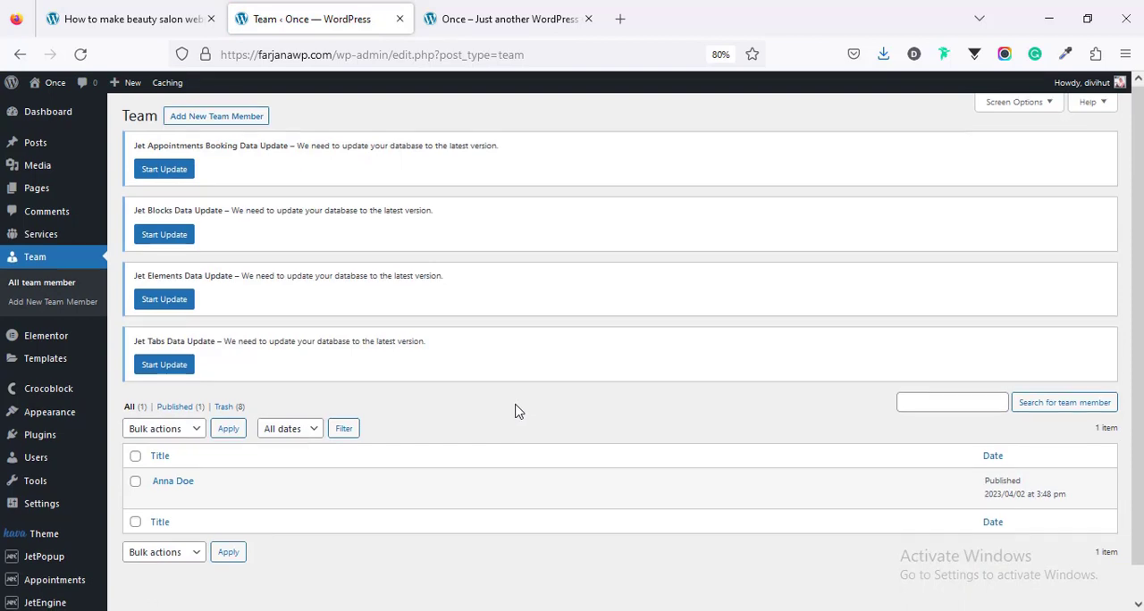
pyautogui.scroll(-1, 515, 408)
pyautogui.click(465, 19)
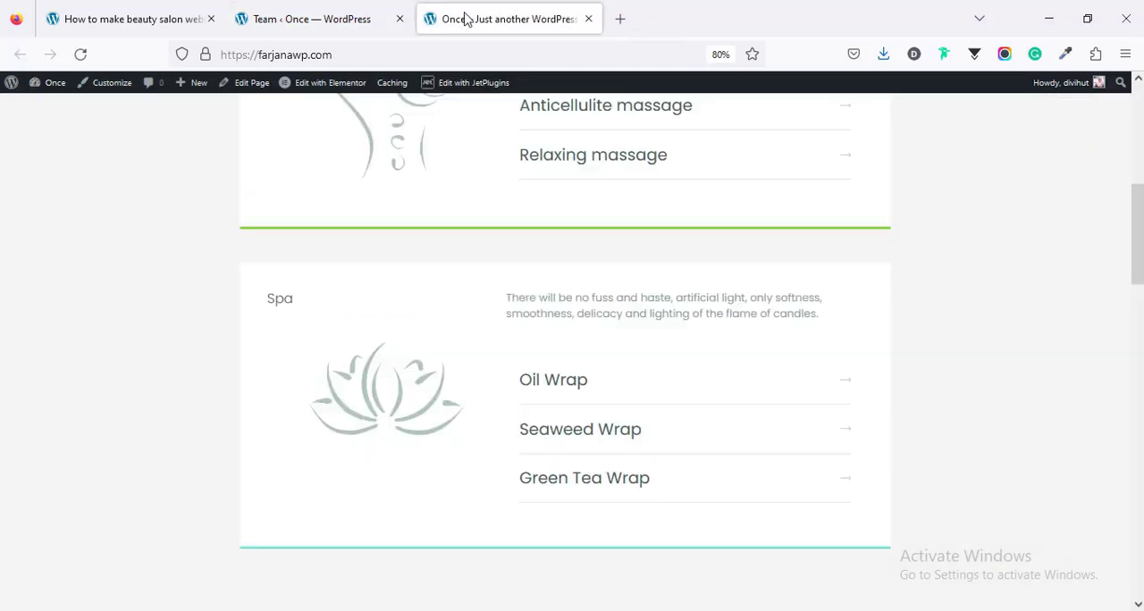
pyautogui.rightClick(149, 269)
pyautogui.click(251, 282)
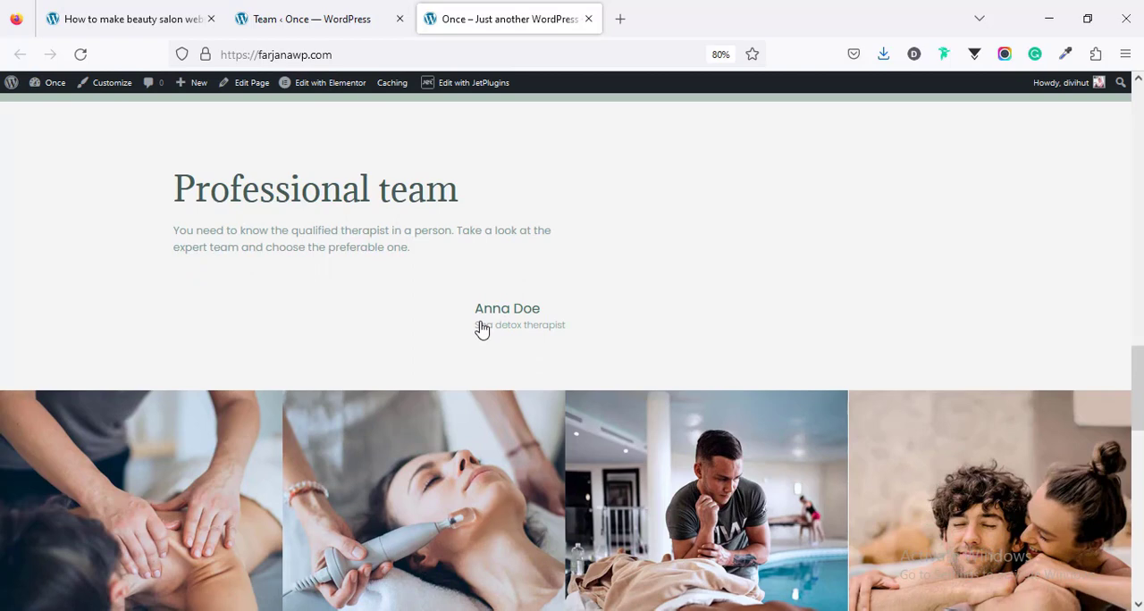
# Step: Reopen the team member for editing, set team-4.jpg as the featured image, and update the entry
pyautogui.click(315, 11)
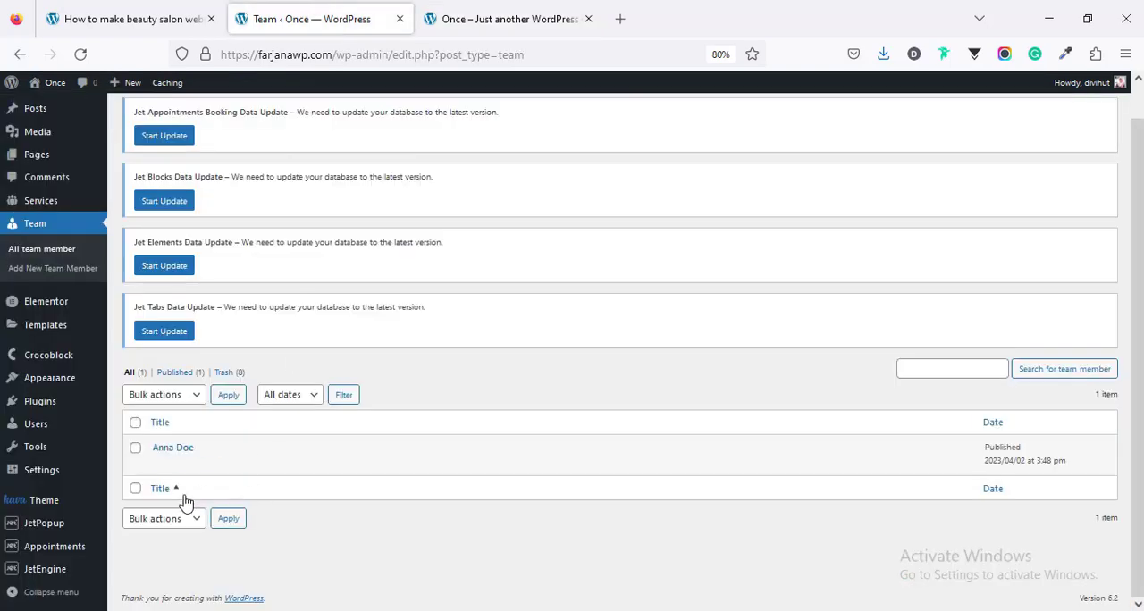
pyautogui.click(173, 448)
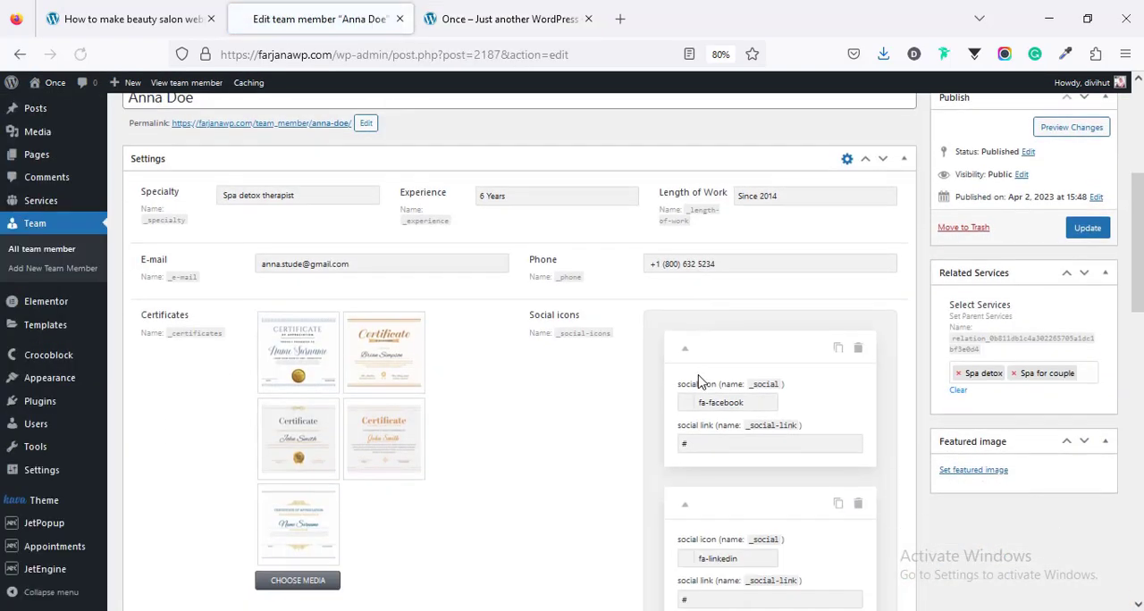
pyautogui.scroll(-1, 705, 378)
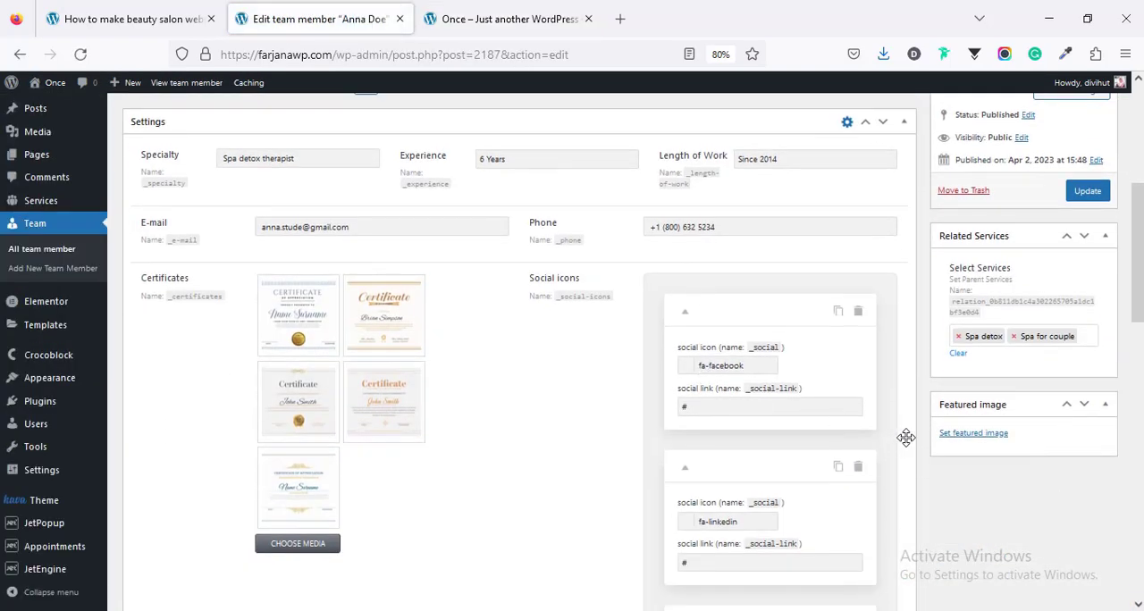
pyautogui.click(972, 433)
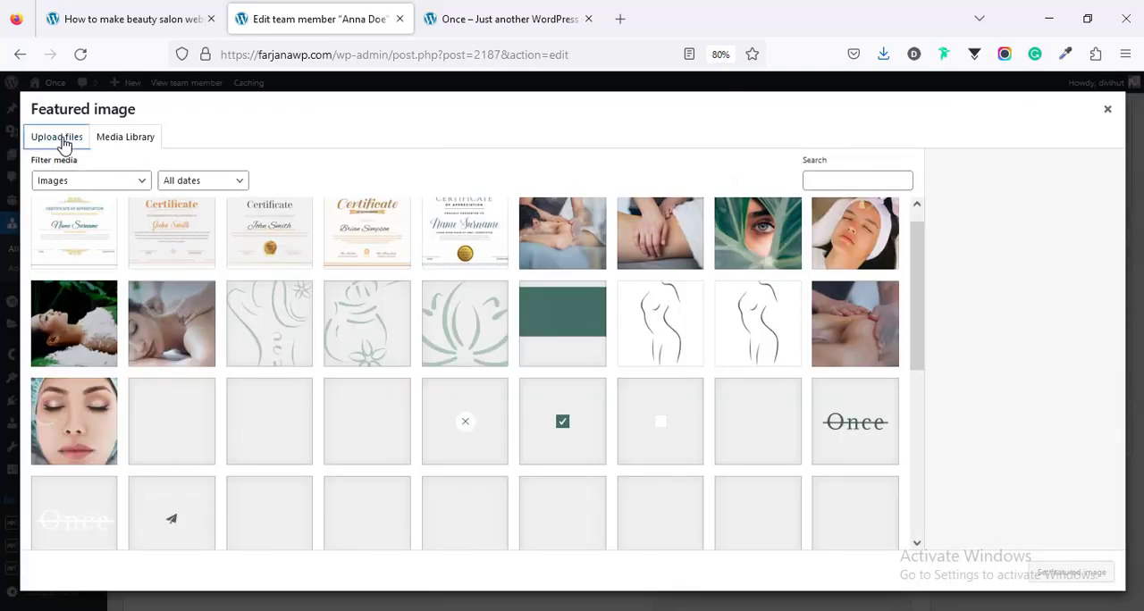
pyautogui.click(63, 141)
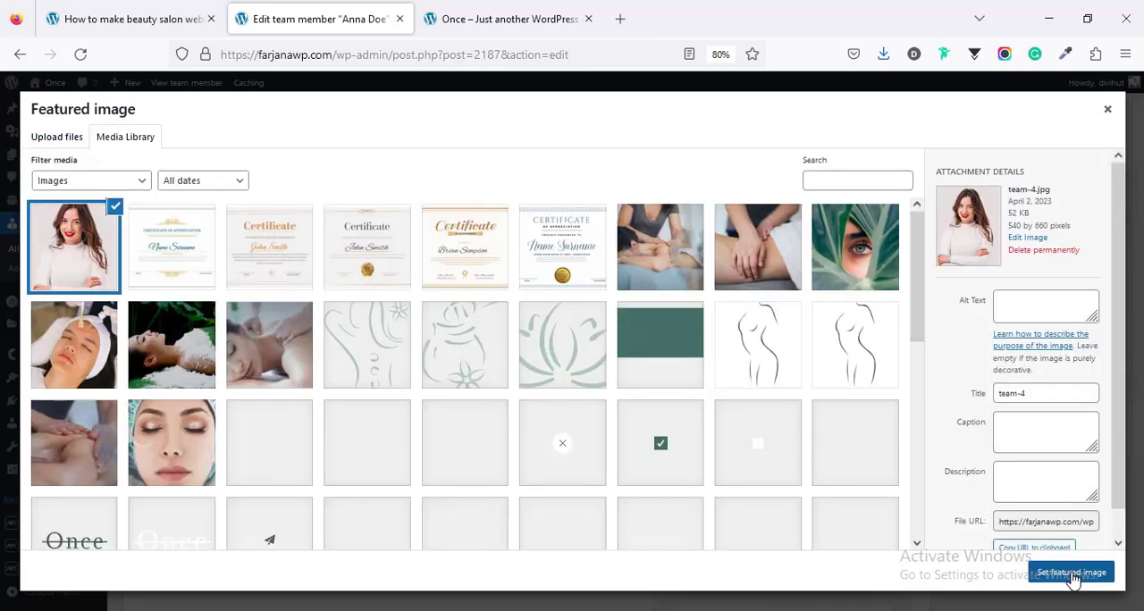
pyautogui.click(1072, 574)
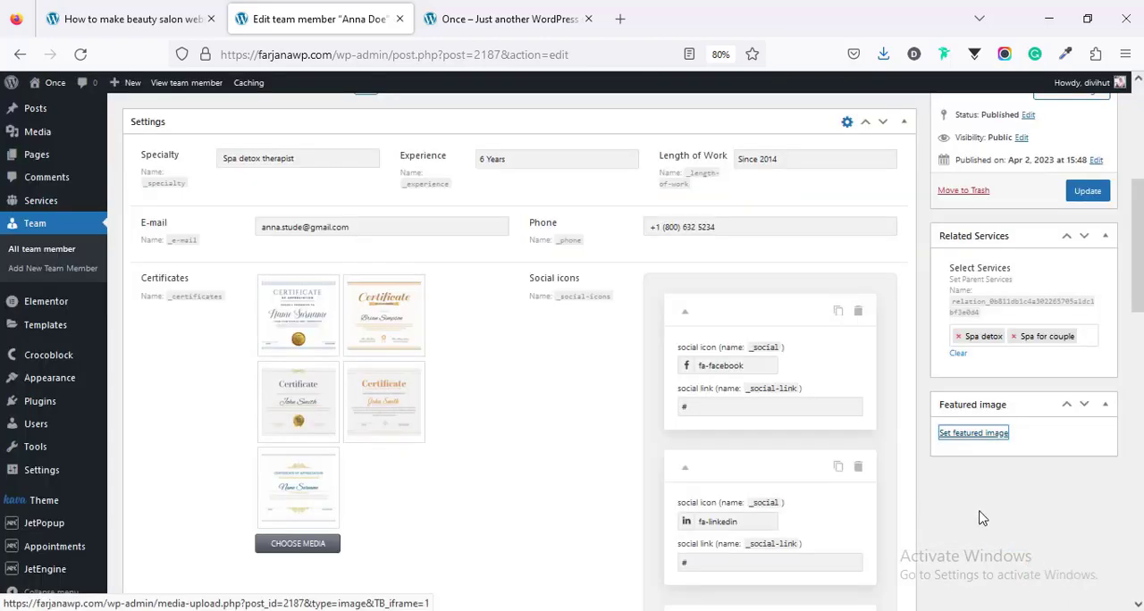
pyautogui.click(1089, 193)
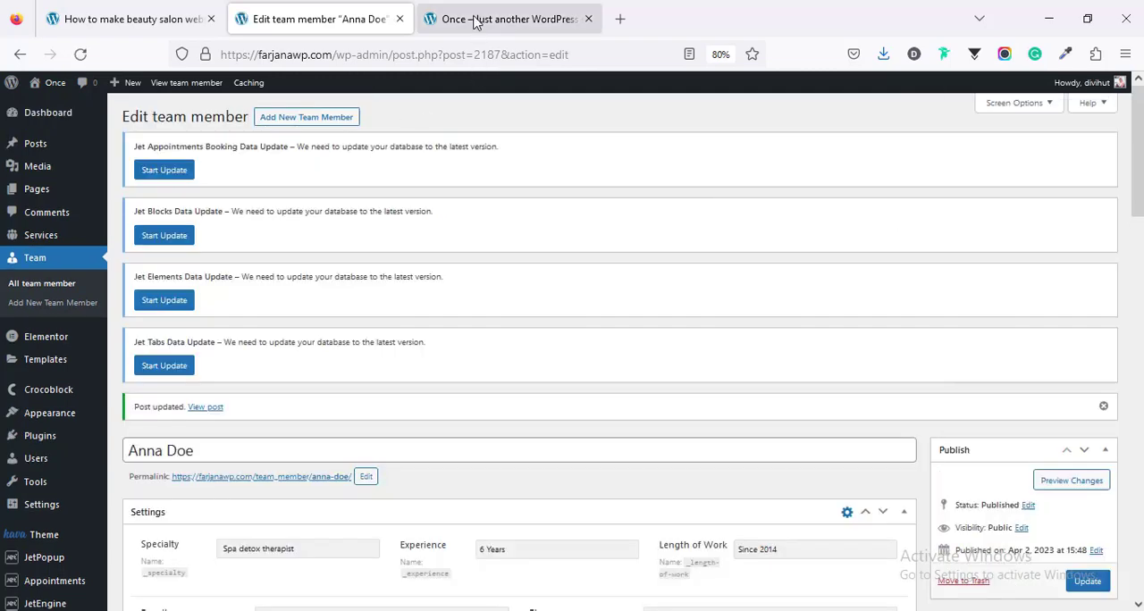
# Step: Reload the site's homepage and check the team member's photo in the Professional team section
pyautogui.click(476, 20)
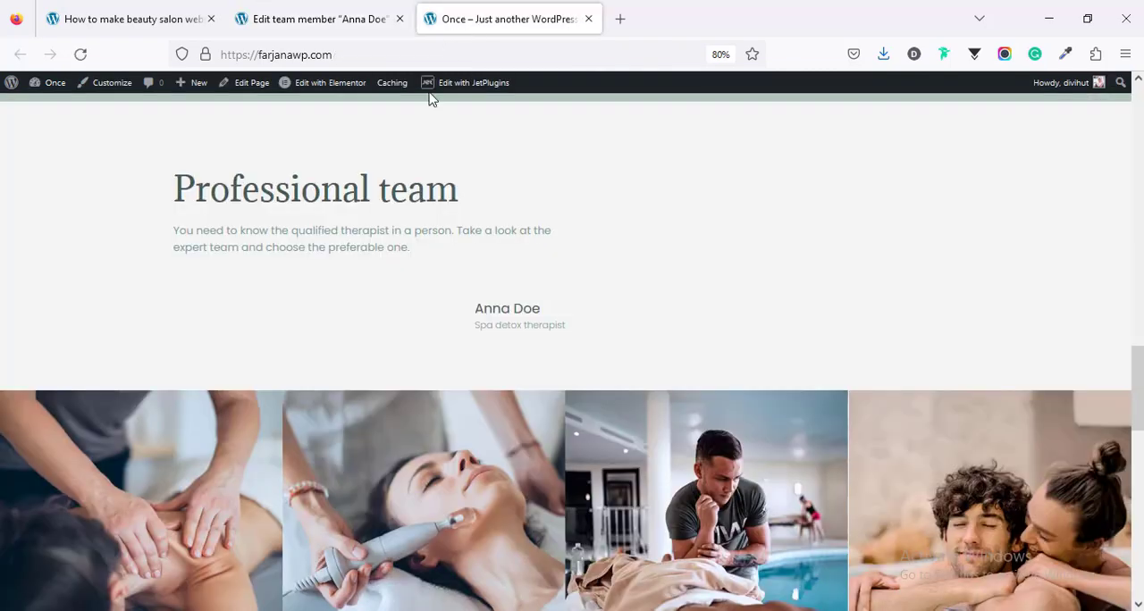
pyautogui.rightClick(201, 298)
pyautogui.click(307, 311)
pyautogui.scroll(-2, 331, 396)
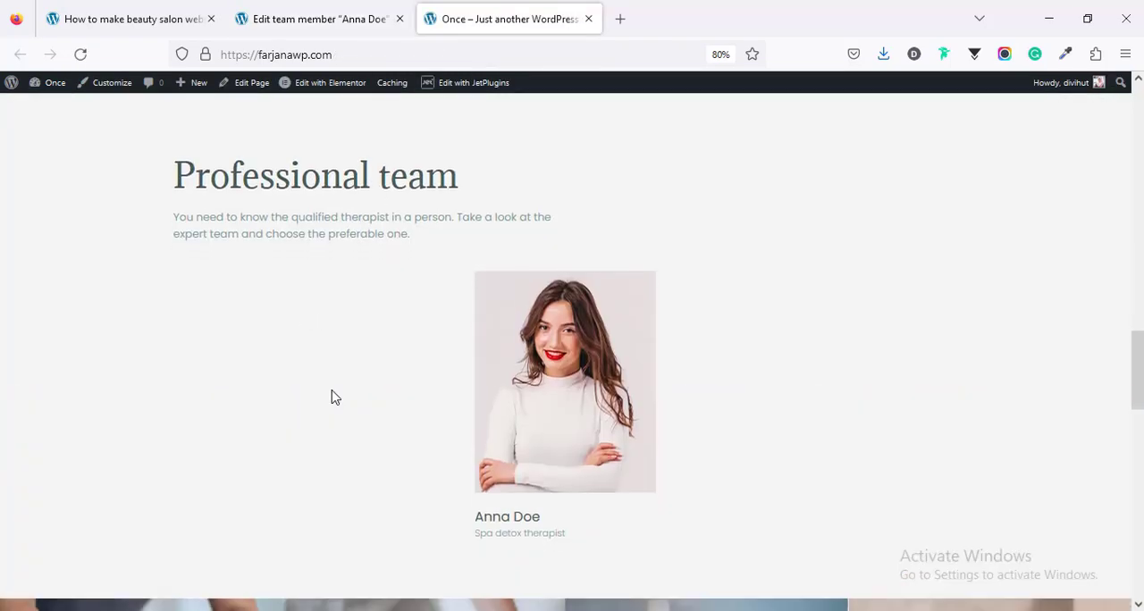
# Step: Open the member's public profile and review the contact details, social icons, description, and diplomas and certificates
pyautogui.scroll(2, 551, 339)
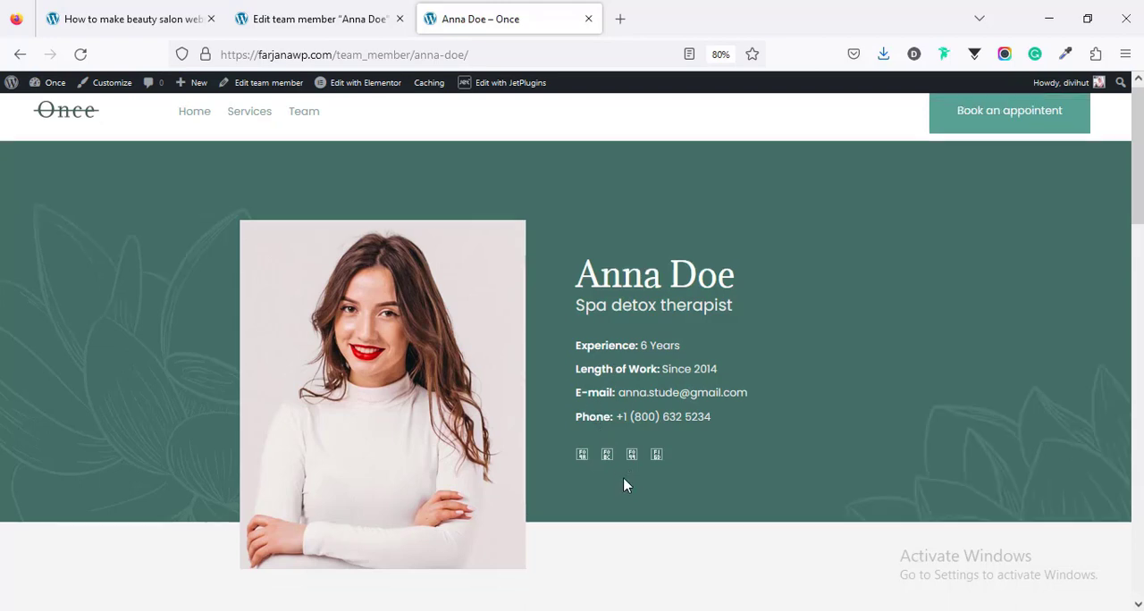
pyautogui.scroll(-3, 624, 484)
pyautogui.scroll(-10, 653, 286)
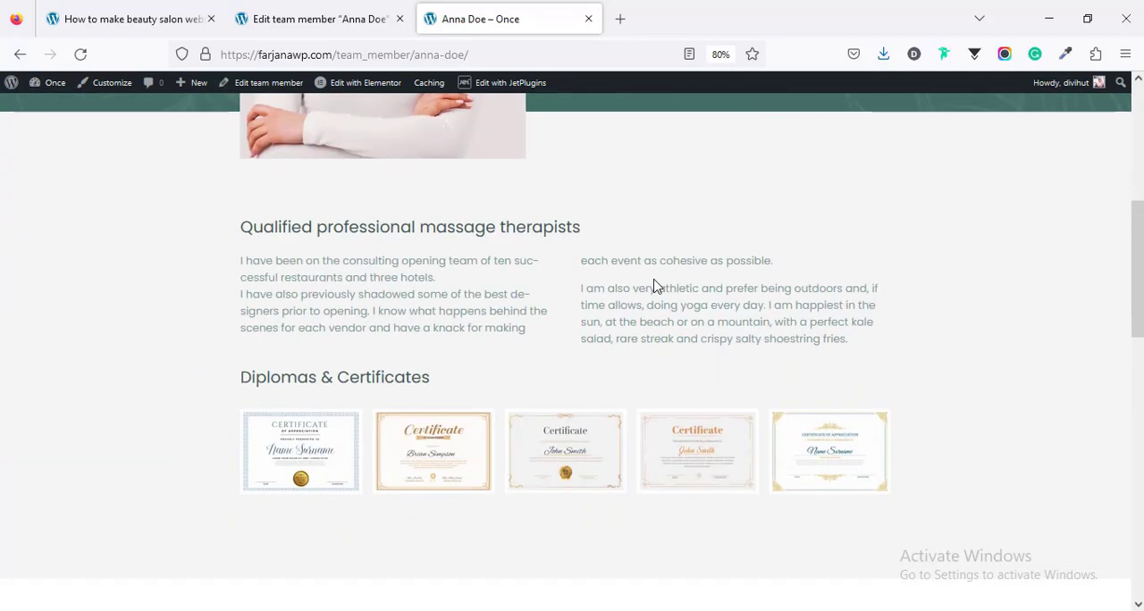
pyautogui.scroll(3, 653, 286)
pyautogui.scroll(10, 653, 286)
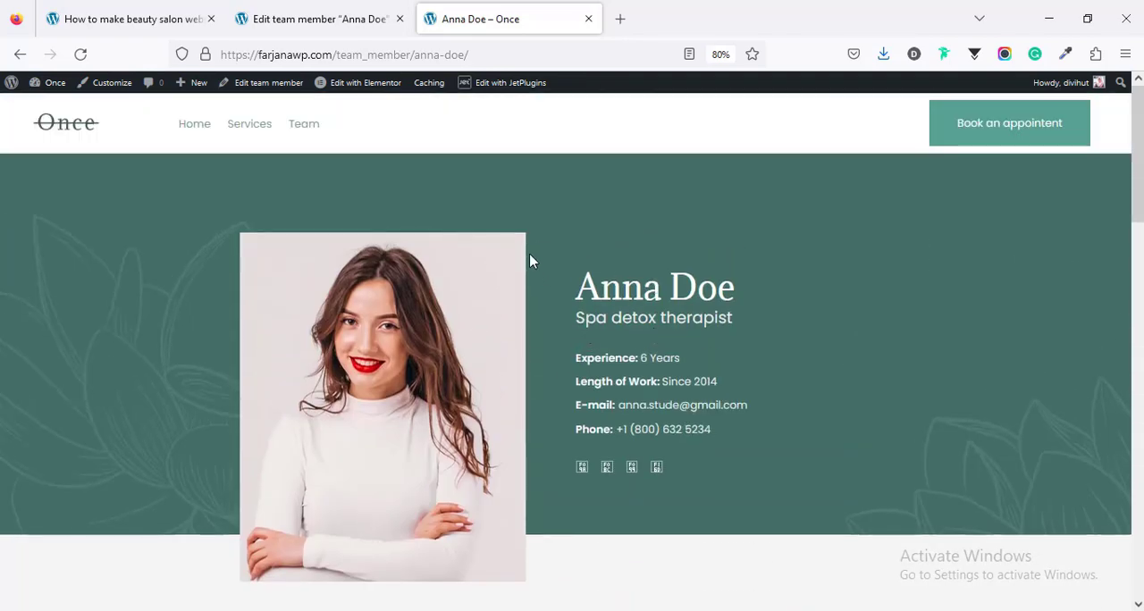
# Step: Open the "Team single" template behind the profile page in a new tab for editing with Elementor
pyautogui.moveTo(497, 85)
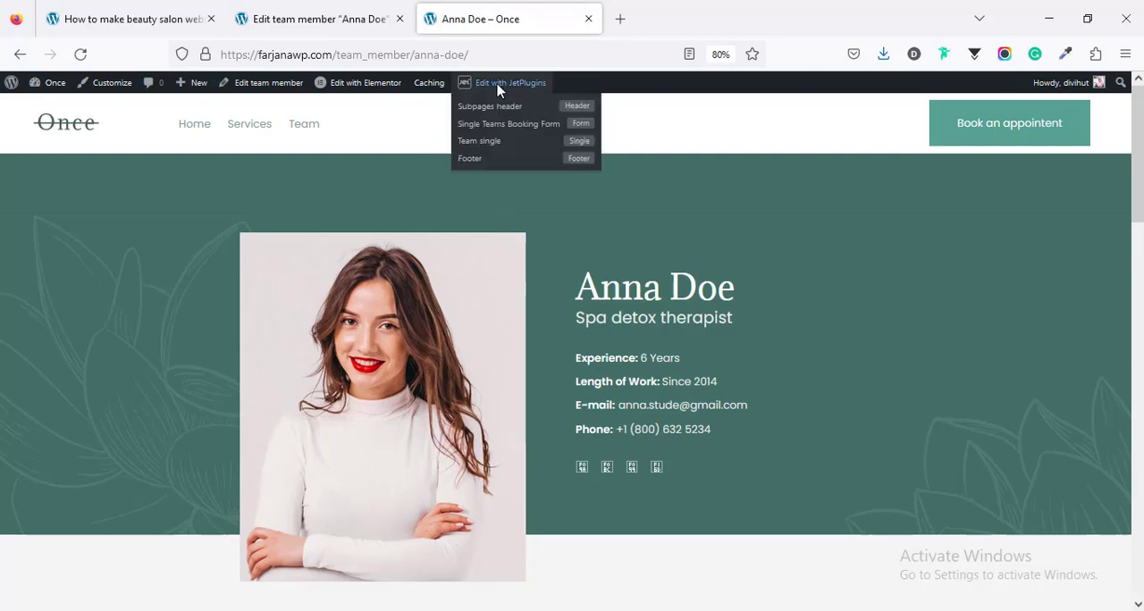
pyautogui.middleClick(480, 145)
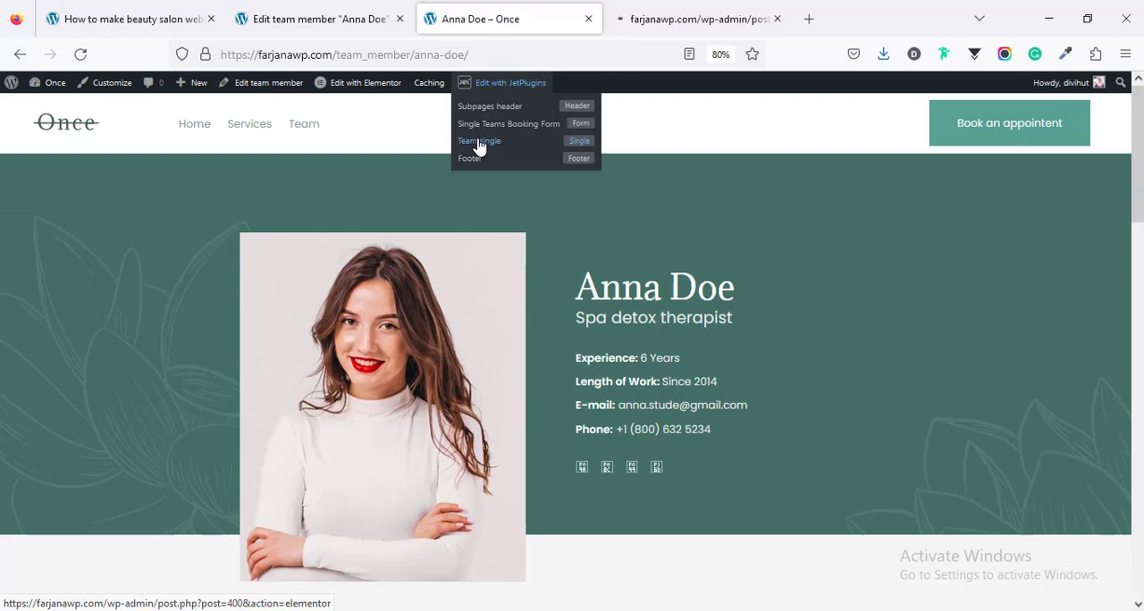
pyautogui.click(685, 18)
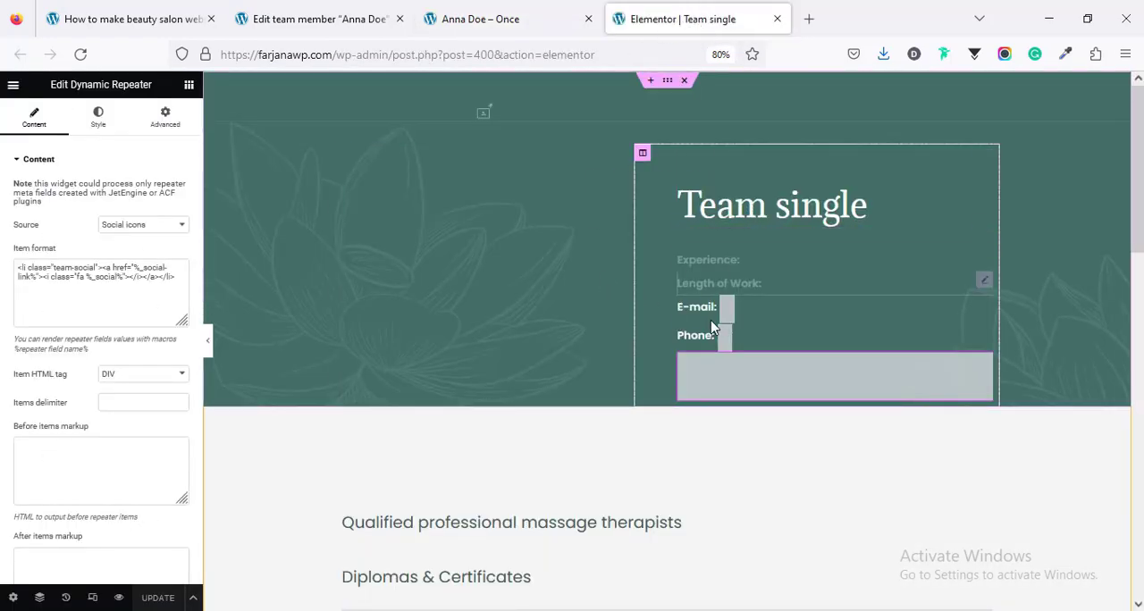
pyautogui.scroll(-3, 715, 324)
pyautogui.scroll(2, 715, 350)
pyautogui.scroll(1, 729, 339)
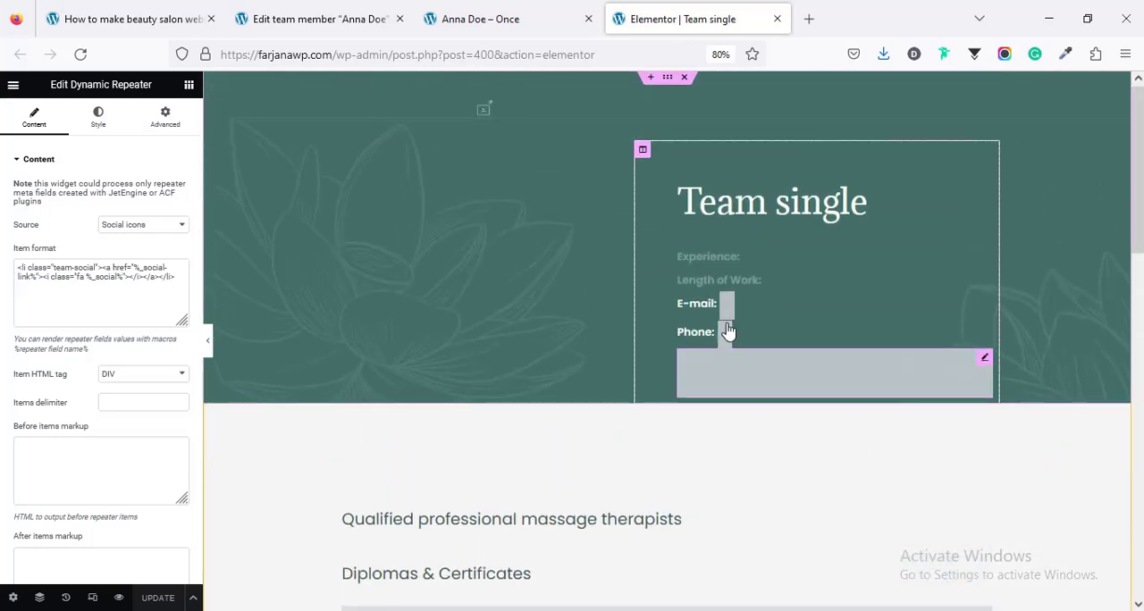
# Step: Examine the dynamic field sources of the Experience, Length of Work, E-mail and social icons widgets in the template
pyautogui.click(706, 260)
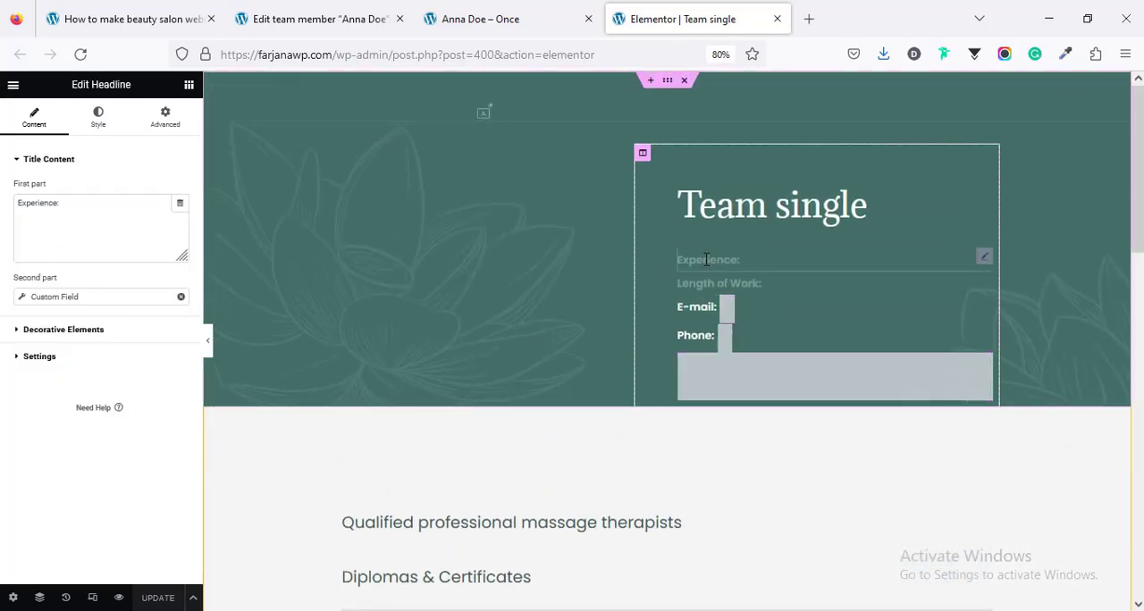
pyautogui.click(64, 298)
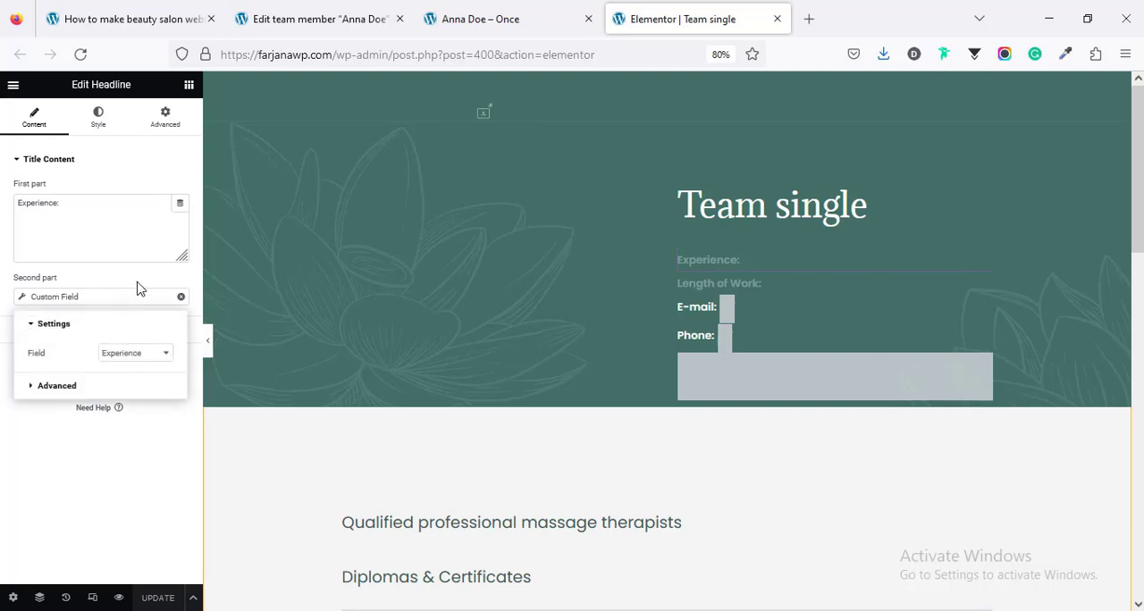
pyautogui.click(726, 286)
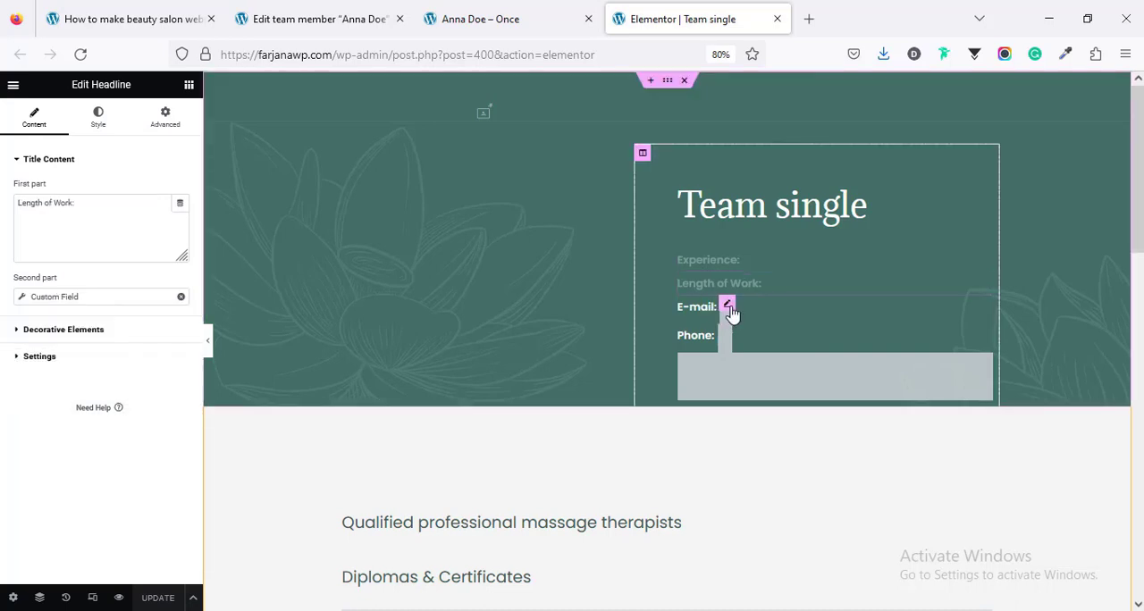
pyautogui.click(729, 310)
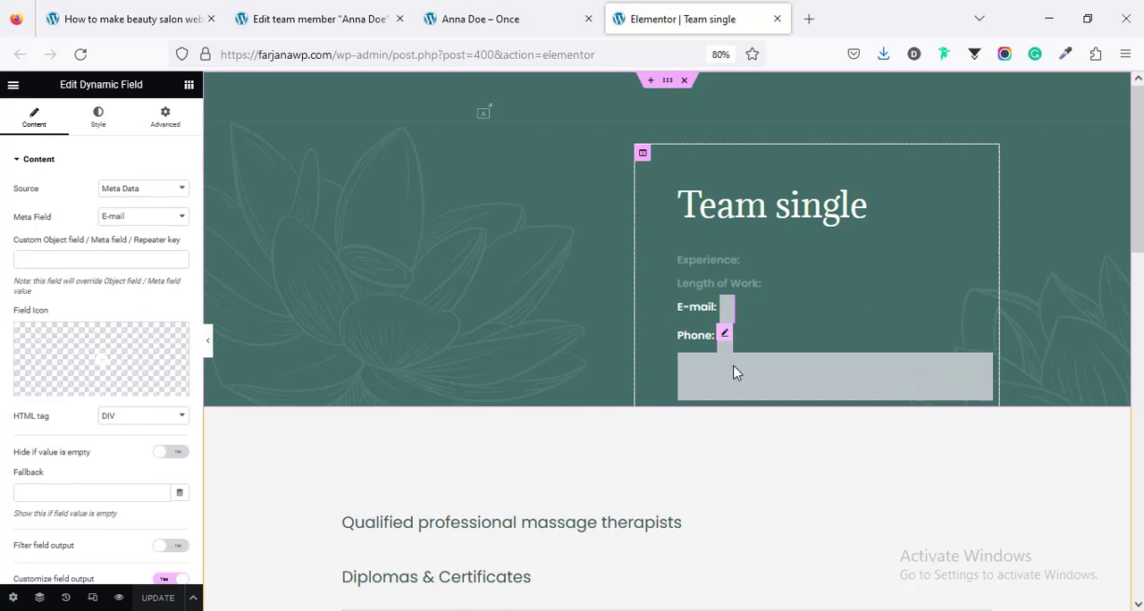
pyautogui.click(735, 373)
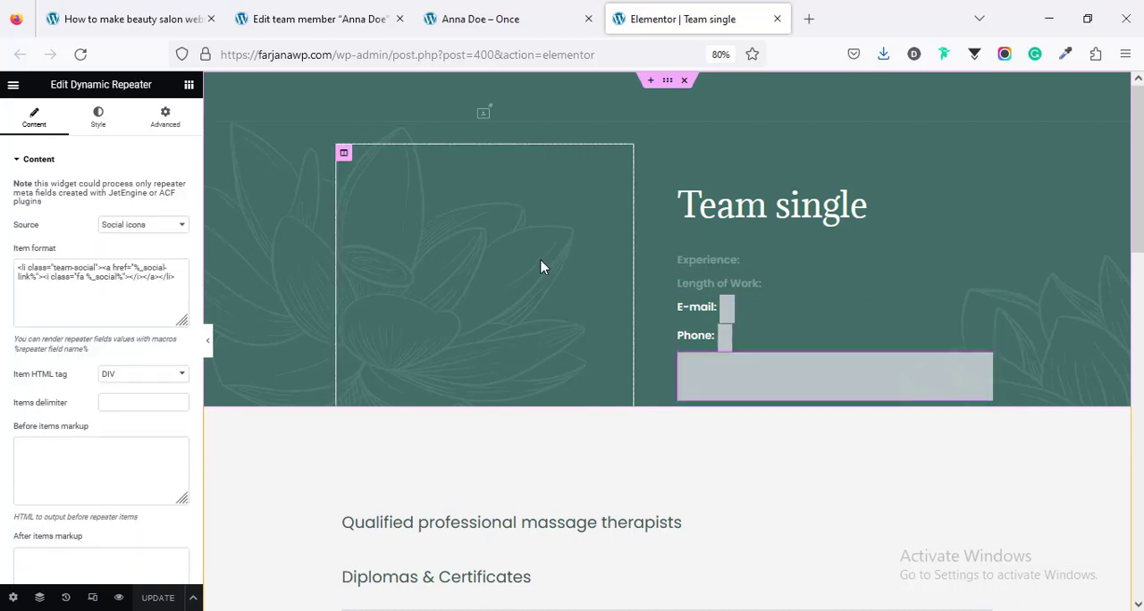
# Step: Inspect the Dynamic Field under Diplomas & Certificates, look over the booking section, and reselect the social icons repeater
pyautogui.scroll(-3, 541, 267)
pyautogui.click(552, 342)
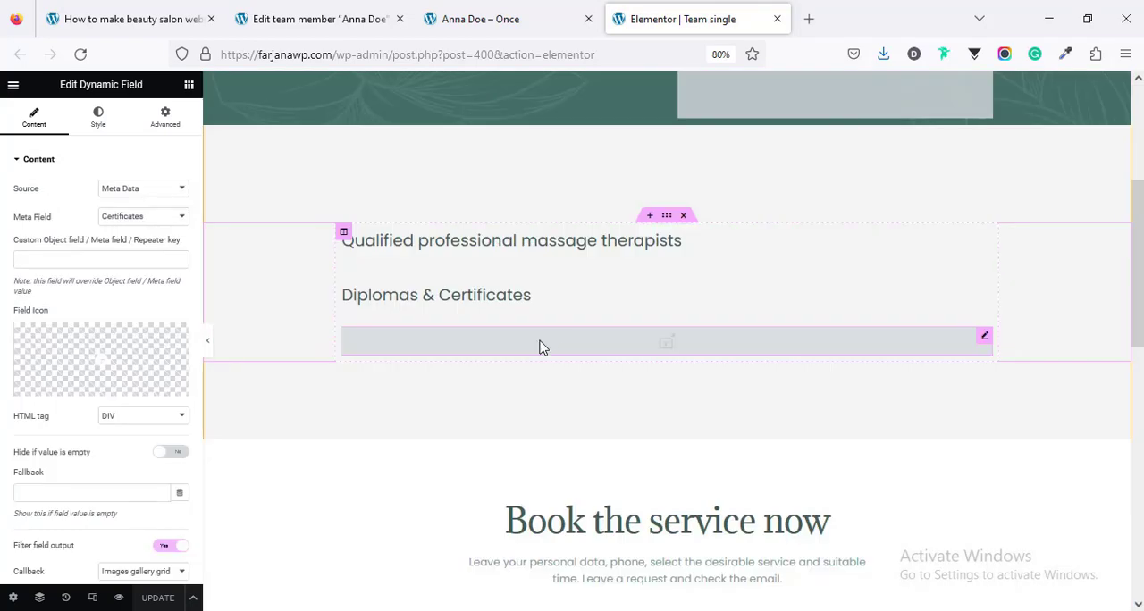
pyautogui.scroll(-5, 532, 338)
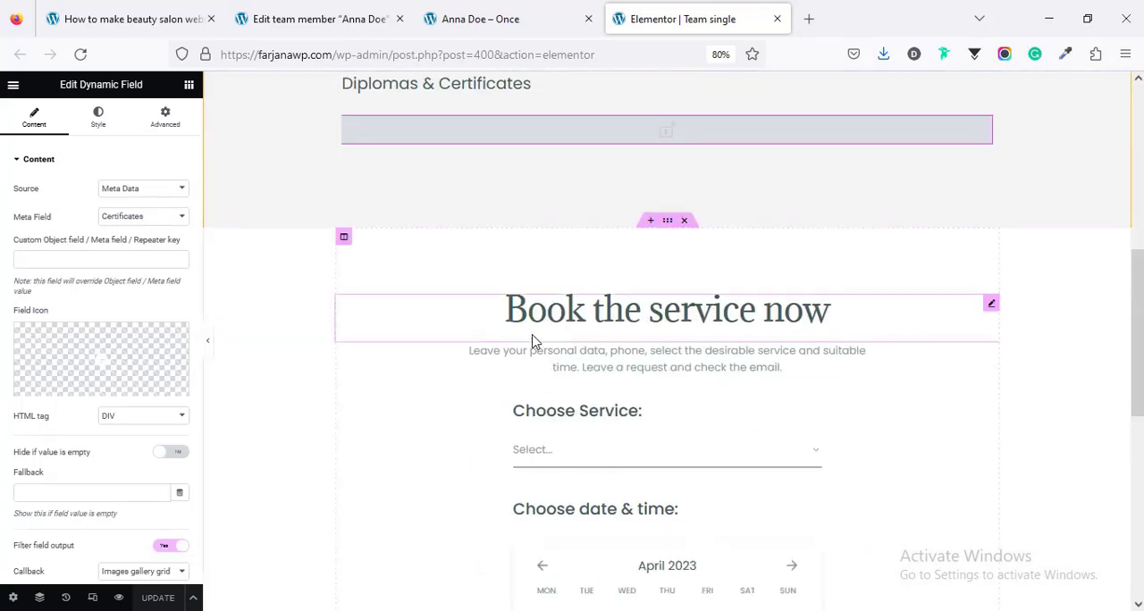
pyautogui.scroll(8, 745, 385)
pyautogui.click(745, 386)
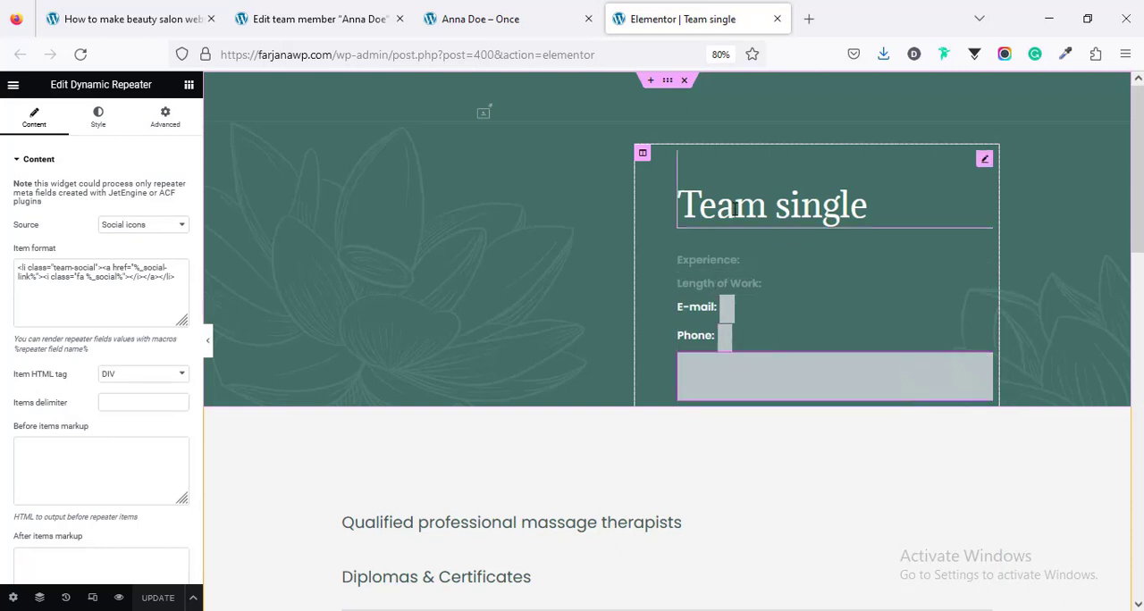
# Step: Look over the remaining sections of the "Team single" template and close its Elementor editor
pyautogui.scroll(-1, 652, 471)
pyautogui.scroll(-2, 652, 471)
pyautogui.scroll(3, 651, 468)
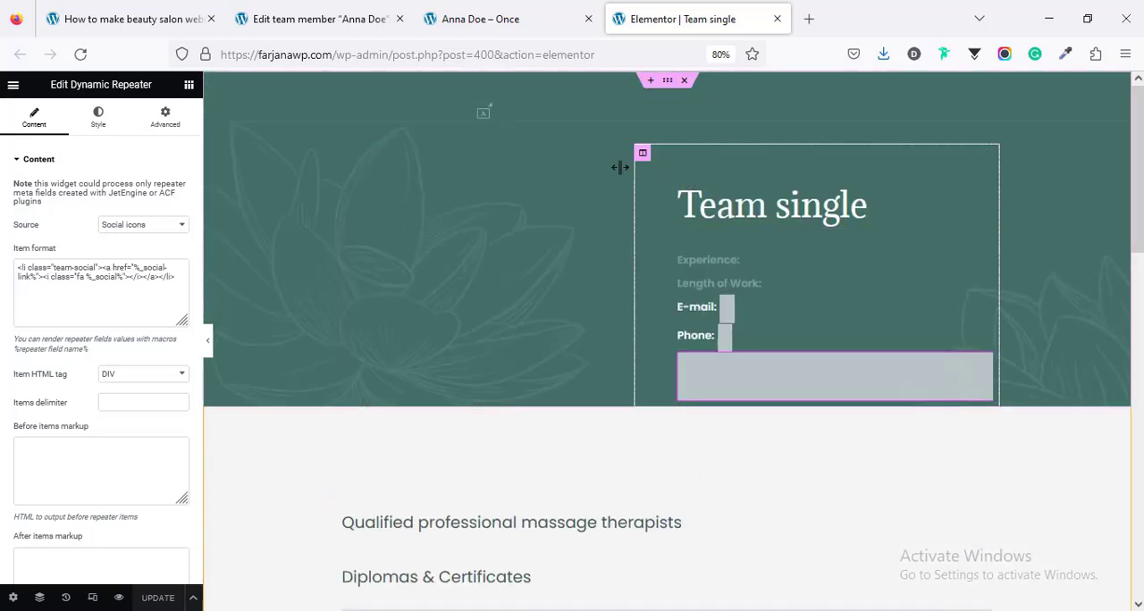
pyautogui.click(777, 19)
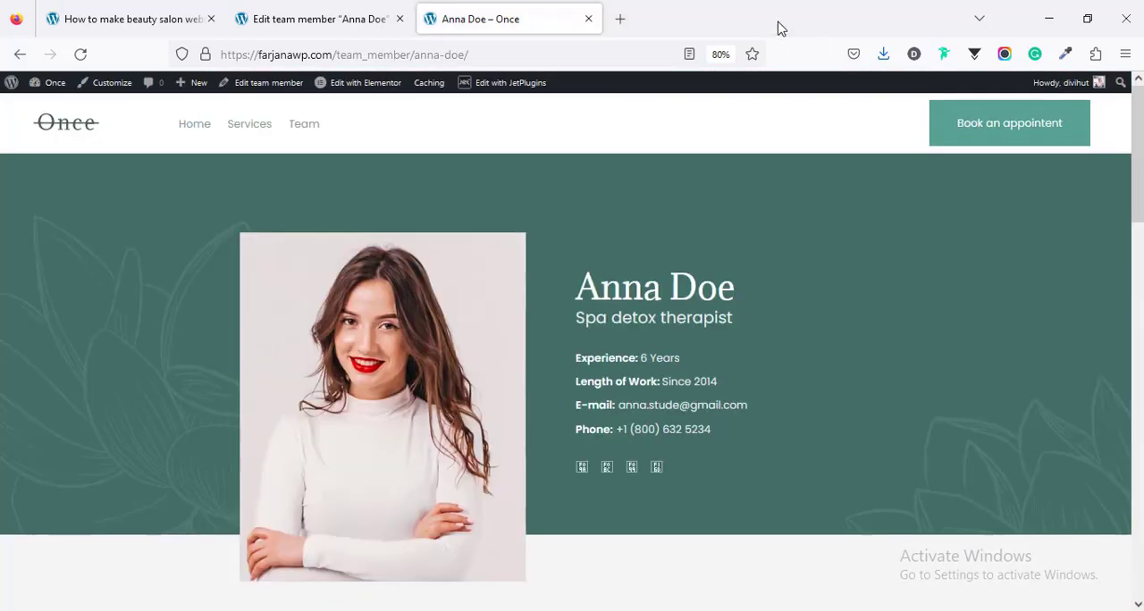
# Step: Return to the WordPress dashboard and review the list of all team members
pyautogui.click(347, 19)
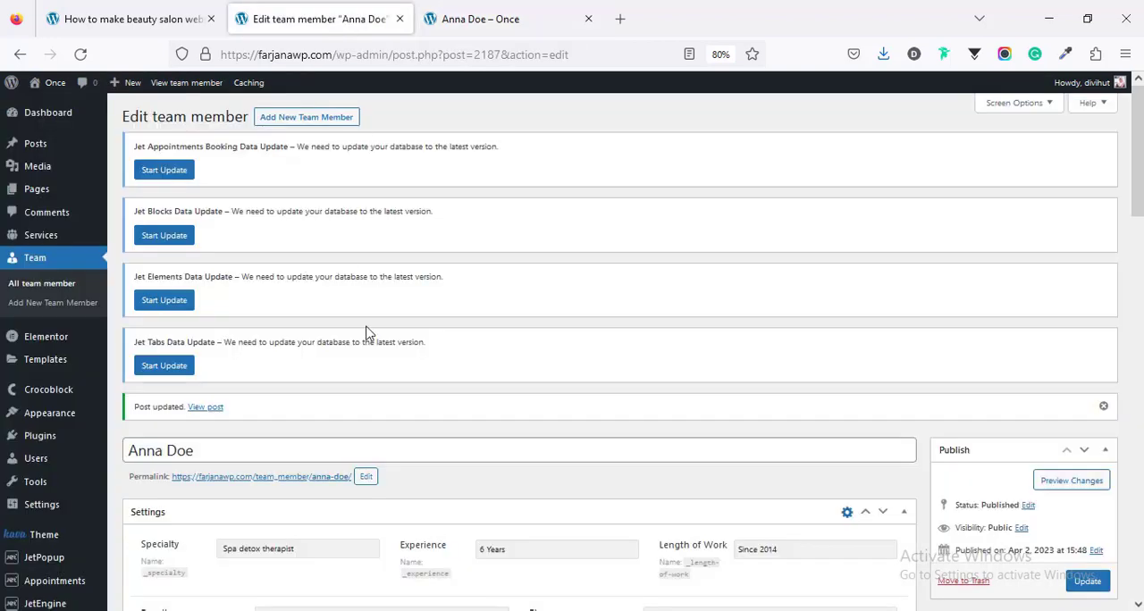
pyautogui.click(58, 293)
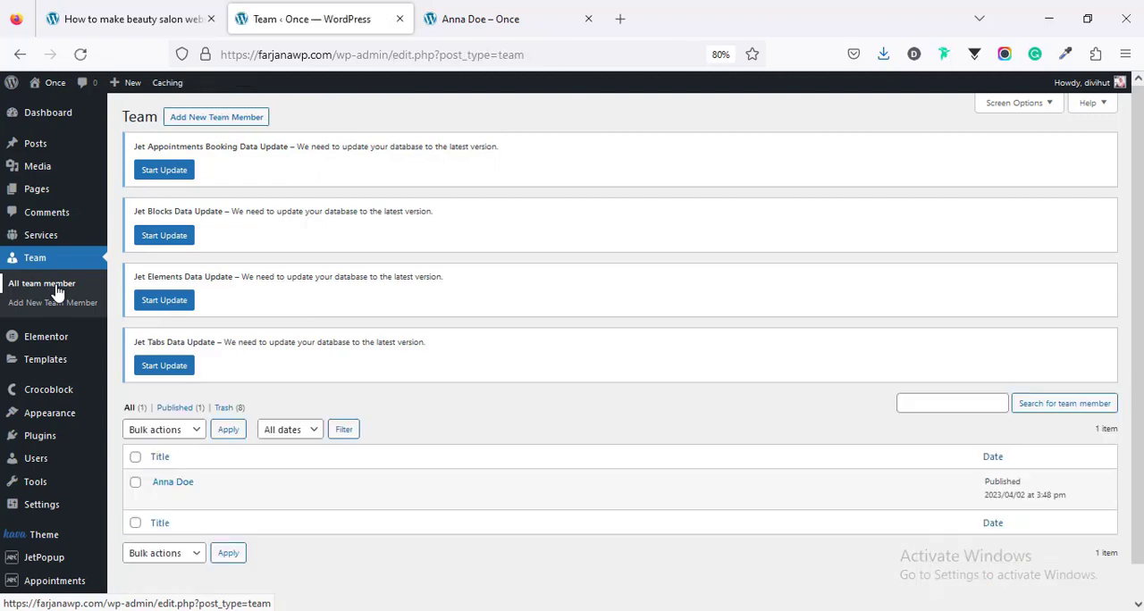
pyautogui.moveTo(177, 506)
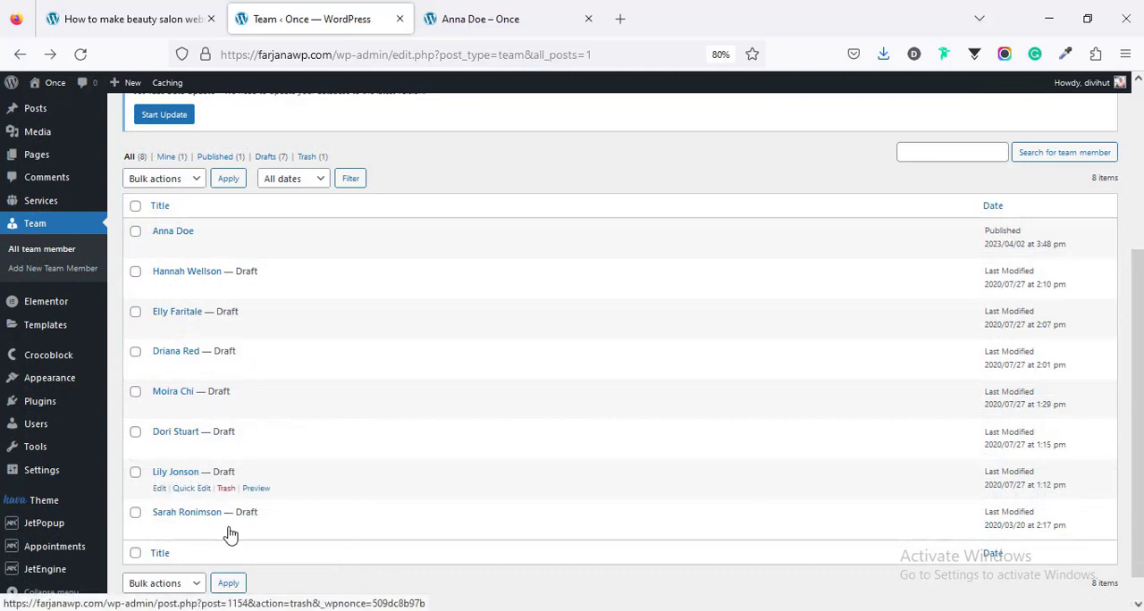
pyautogui.moveTo(233, 536)
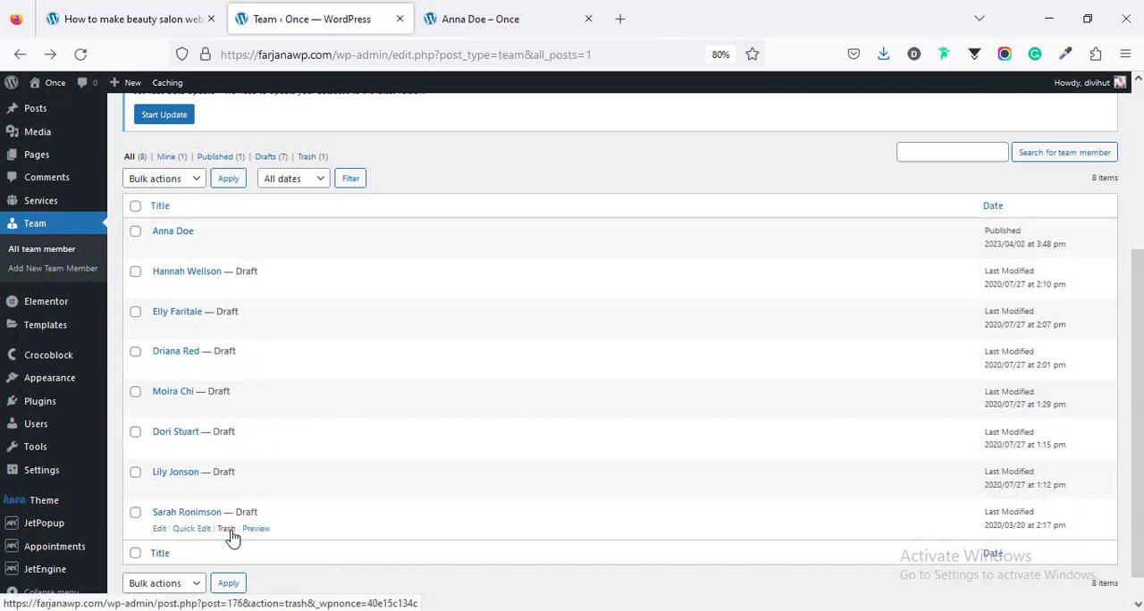
# Step: Open the public site's home page and review the team members in its Professional team section
pyautogui.click(471, 17)
pyautogui.scroll(4, 456, 356)
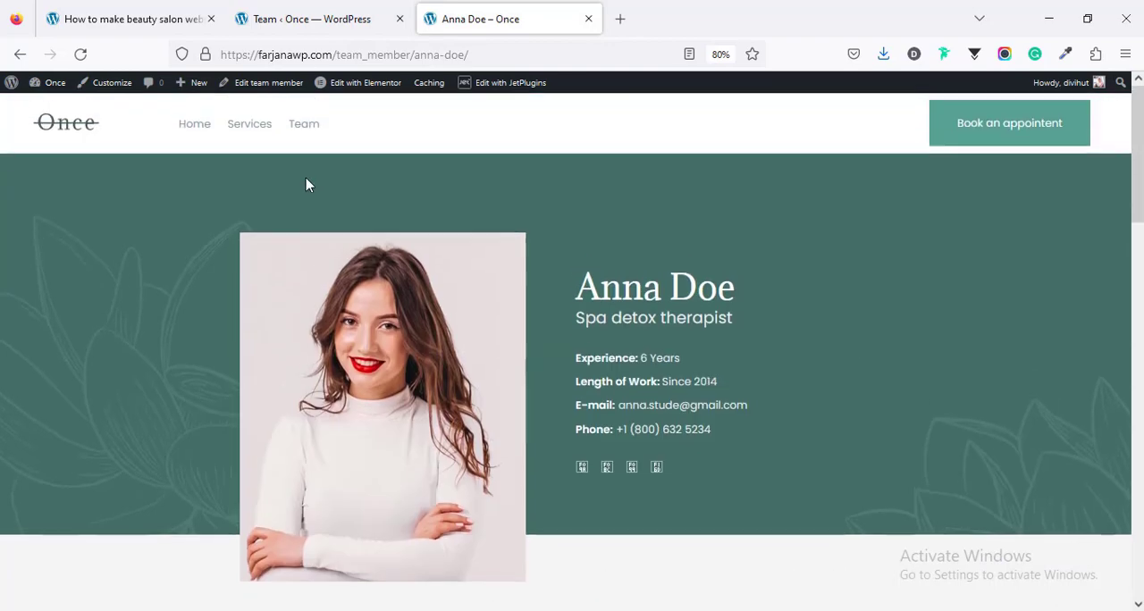
pyautogui.click(186, 123)
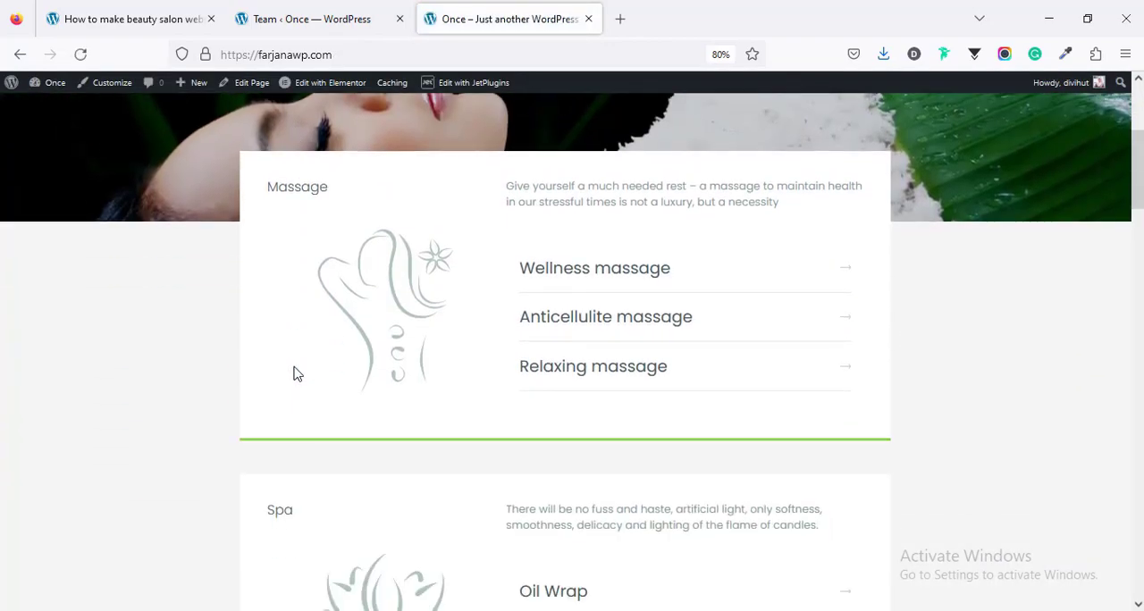
pyautogui.scroll(-6, 297, 373)
pyautogui.scroll(-8, 296, 374)
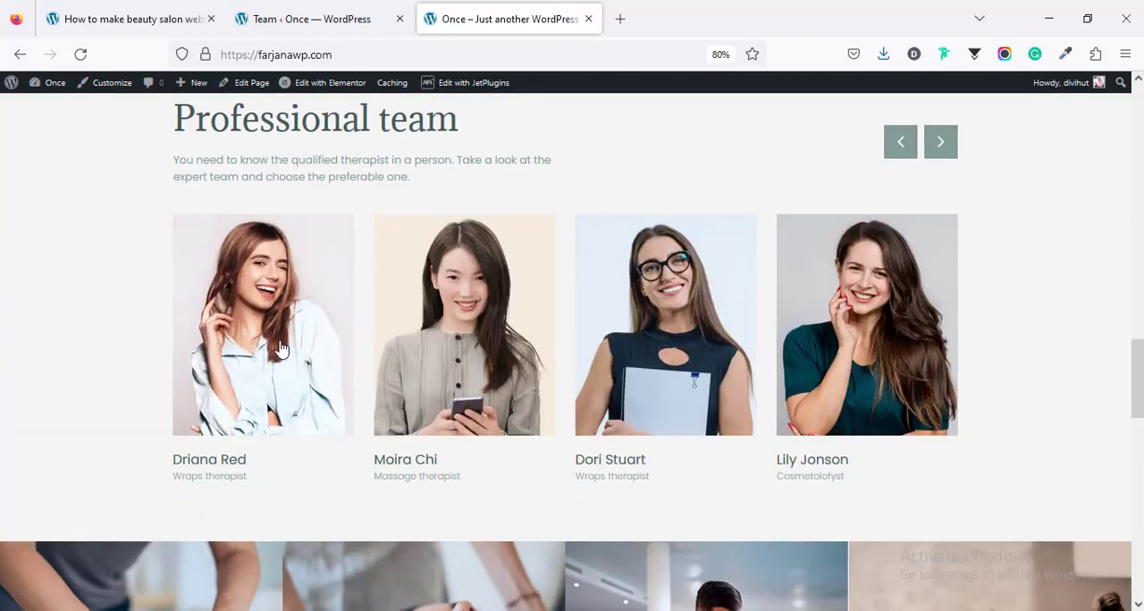
# Step: Open the first wraps therapist's profile from the Professional team section and review its details and booking form
pyautogui.click(245, 332)
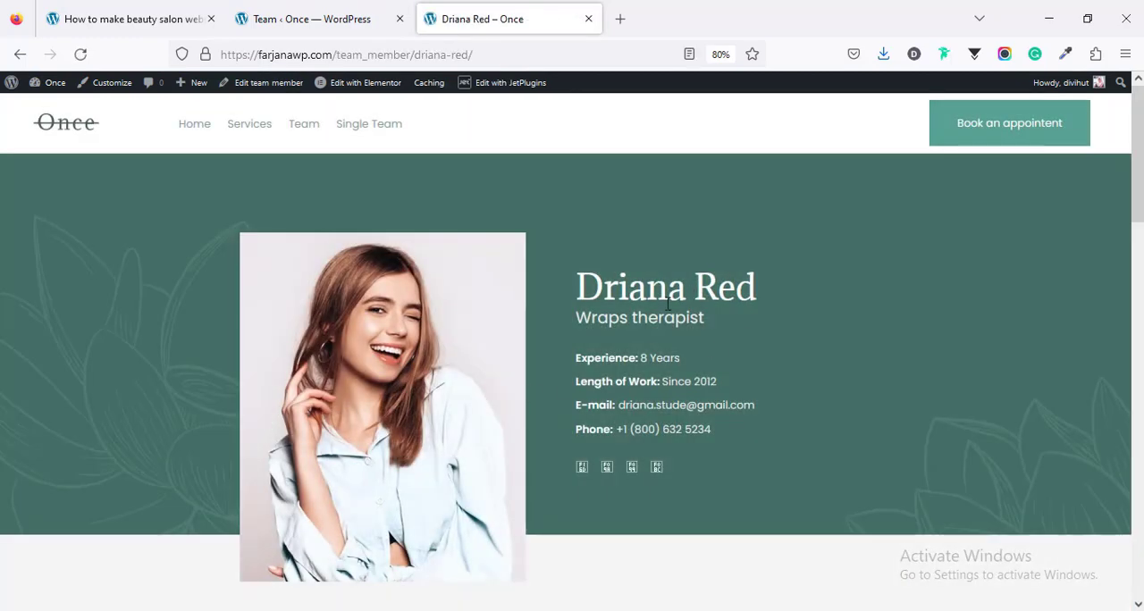
pyautogui.scroll(-3, 585, 486)
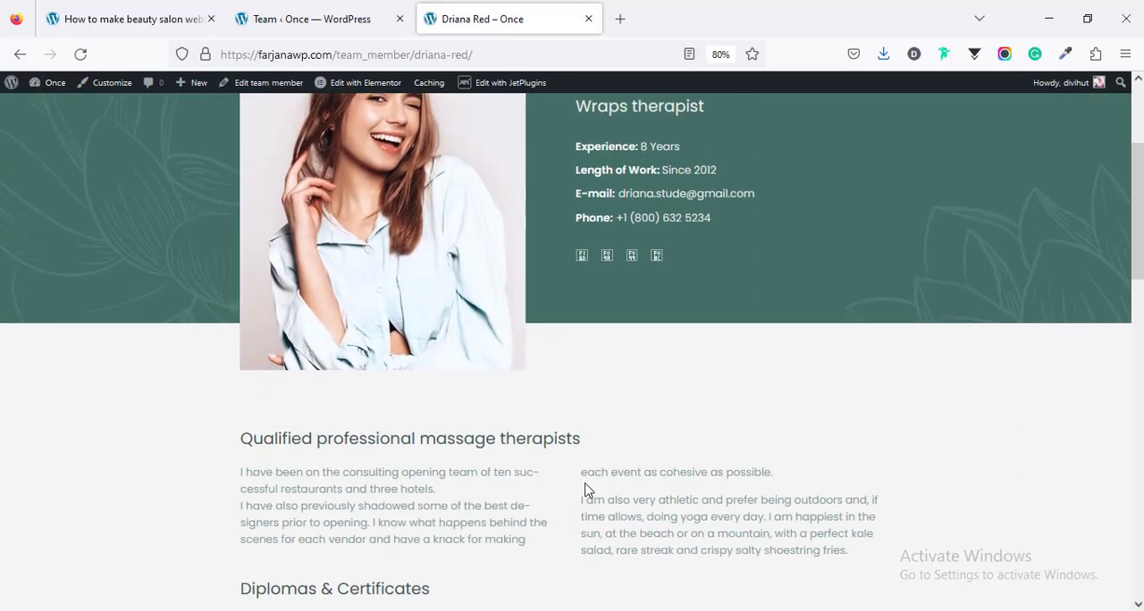
pyautogui.scroll(-12, 586, 490)
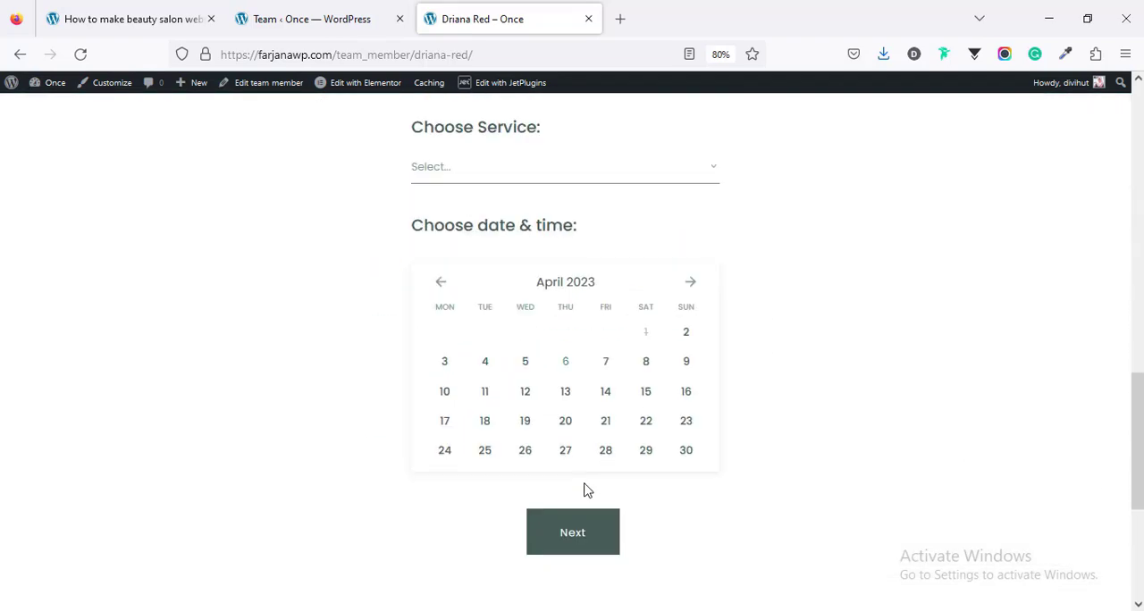
pyautogui.scroll(15, 585, 490)
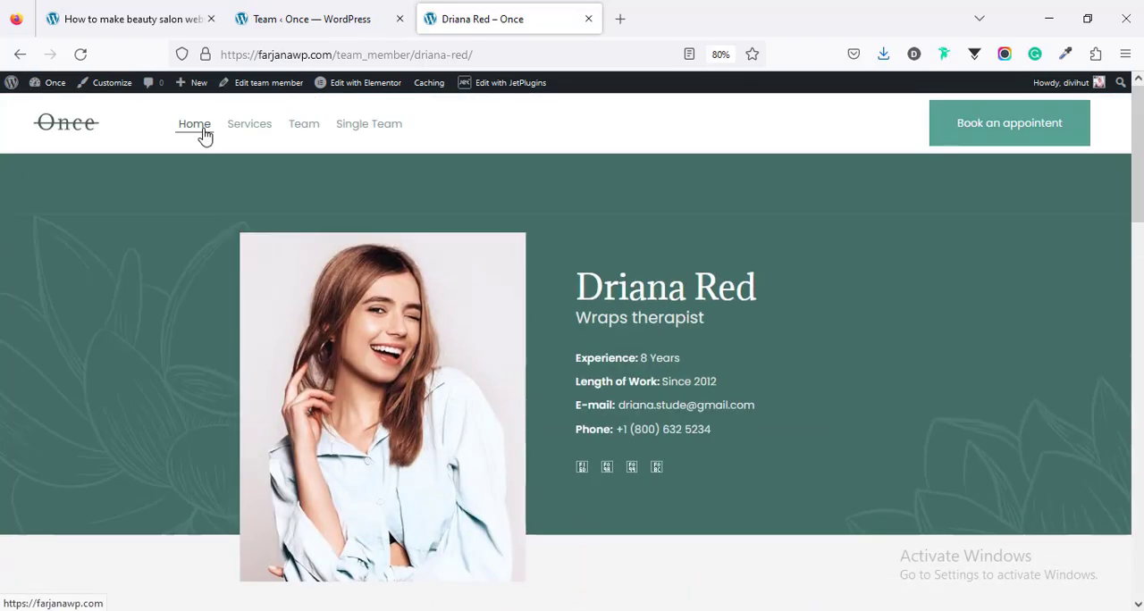
# Step: Go back to the home page and check Step 7 of the tutorial outline, highlighting "linking services with team"
pyautogui.click(202, 132)
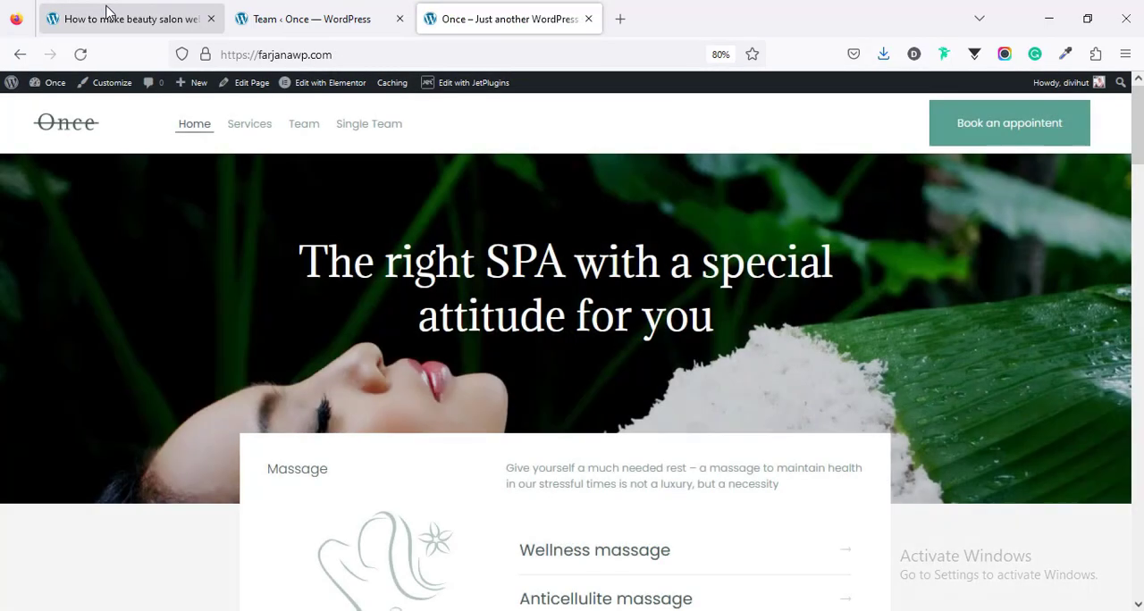
pyautogui.click(106, 12)
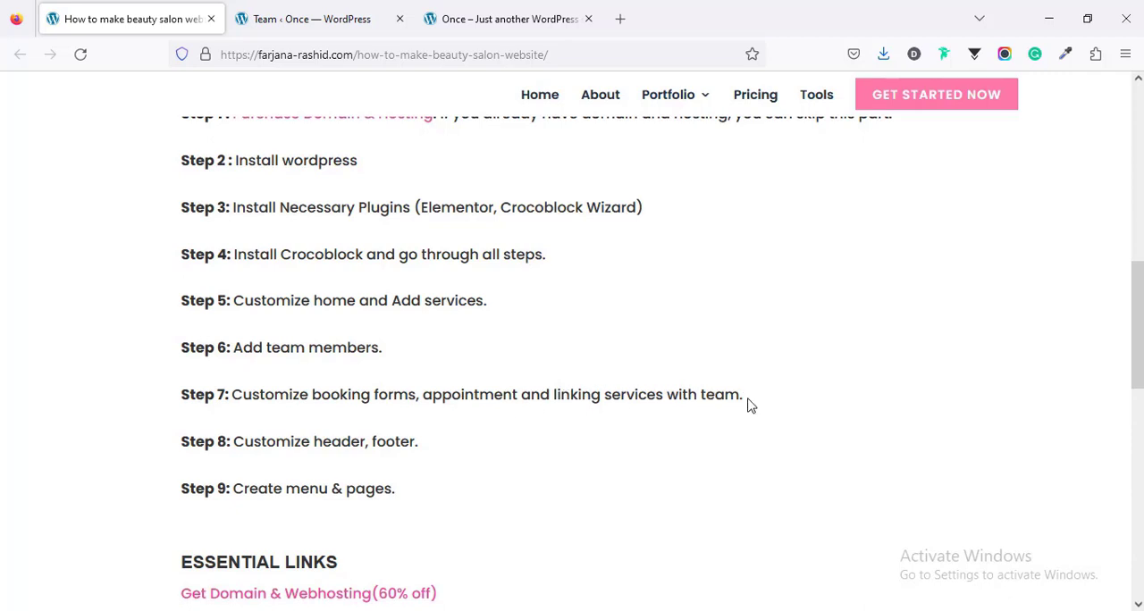
pyautogui.moveTo(562, 393); pyautogui.dragTo(785, 398)
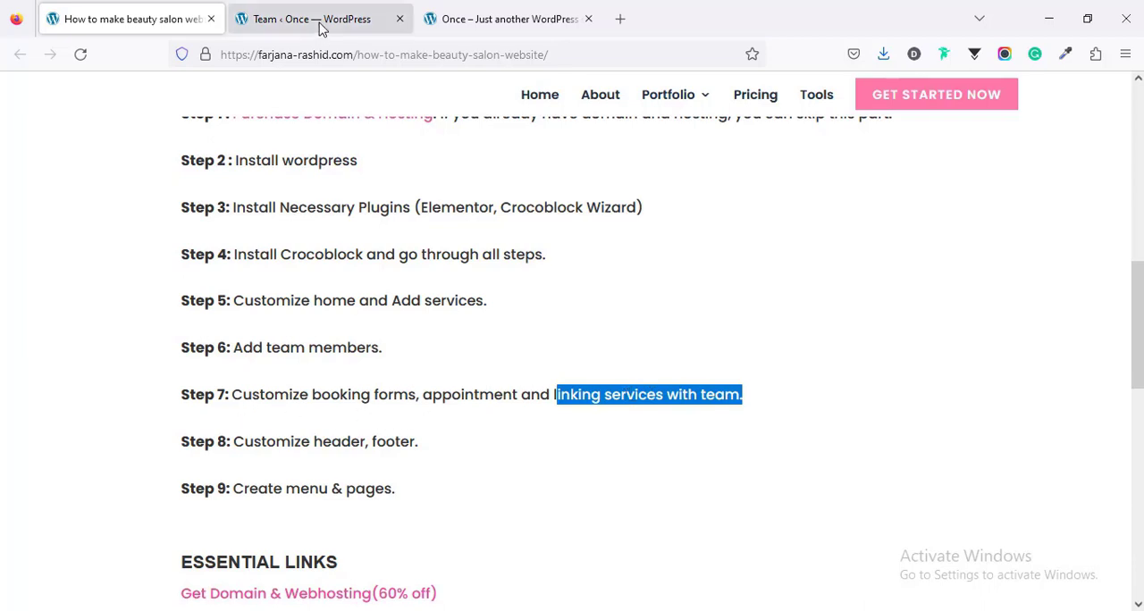
pyautogui.click(448, 14)
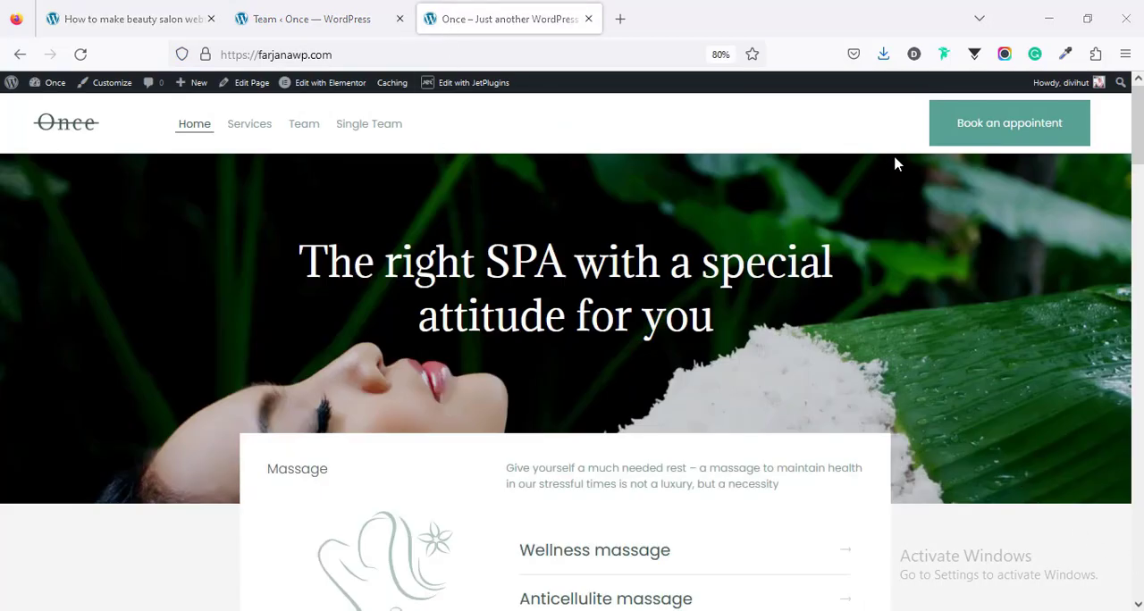
# Step: Start a test booking with "Book an appointent", choosing the Wellness massage service and the Spa detox therapist as master
pyautogui.click(1023, 133)
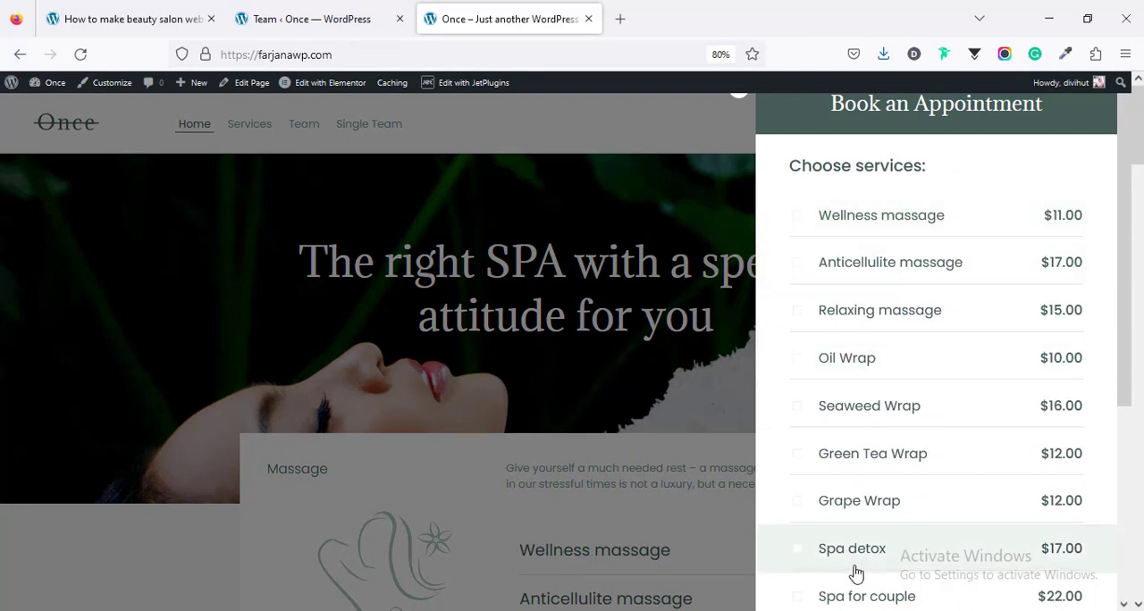
pyautogui.scroll(-3, 906, 536)
pyautogui.scroll(3, 907, 537)
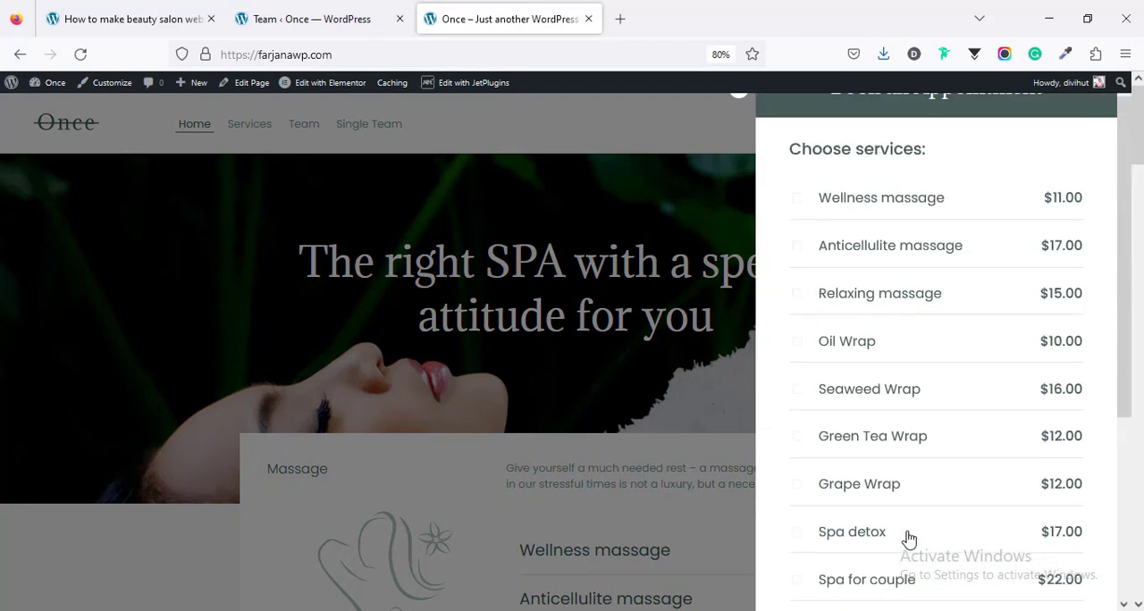
pyautogui.click(851, 226)
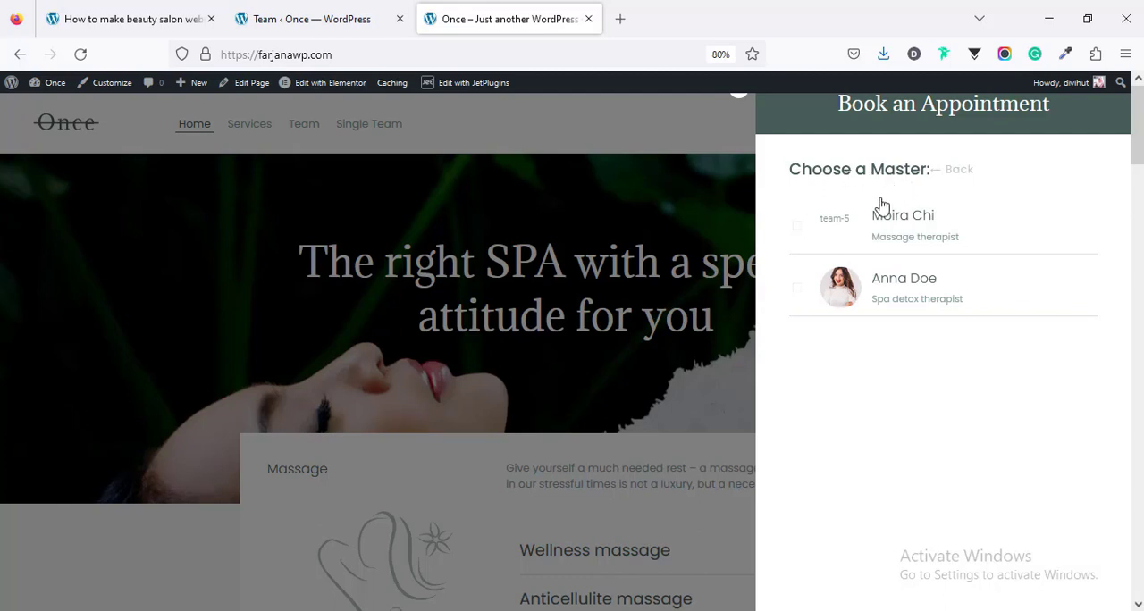
pyautogui.click(891, 284)
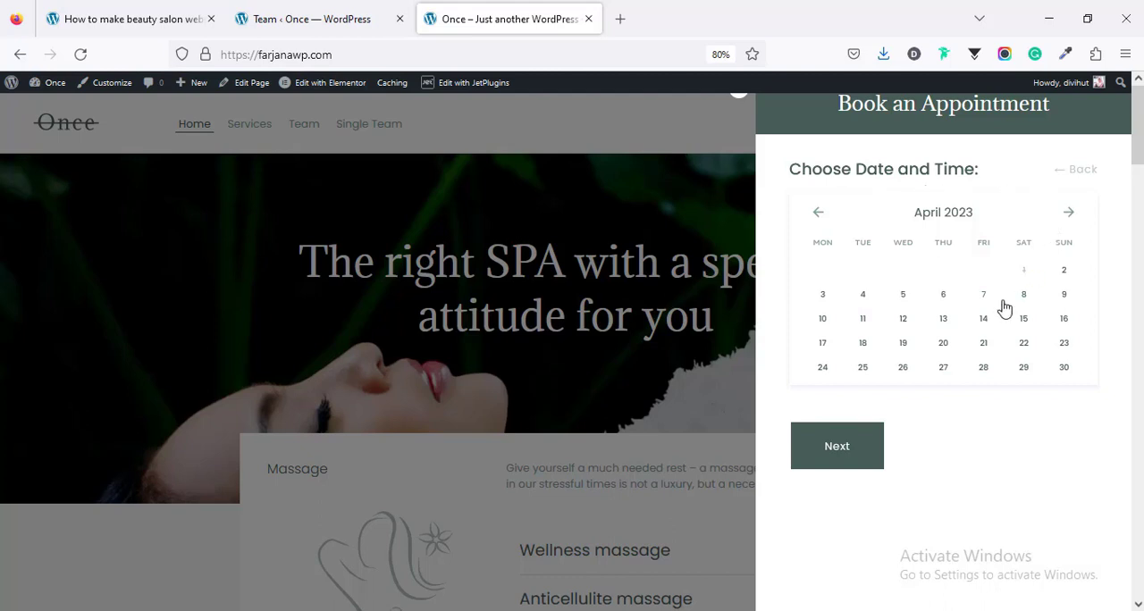
# Step: Choose April 3, 2023 and the 09:00-09:30 slot for the appointment
pyautogui.click(1064, 279)
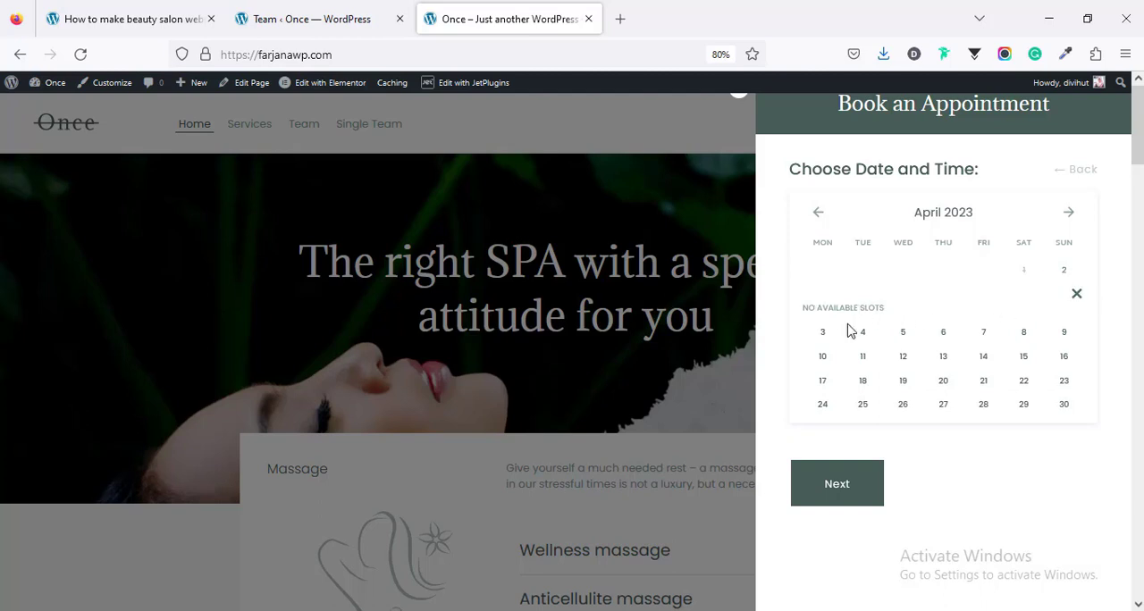
pyautogui.click(823, 333)
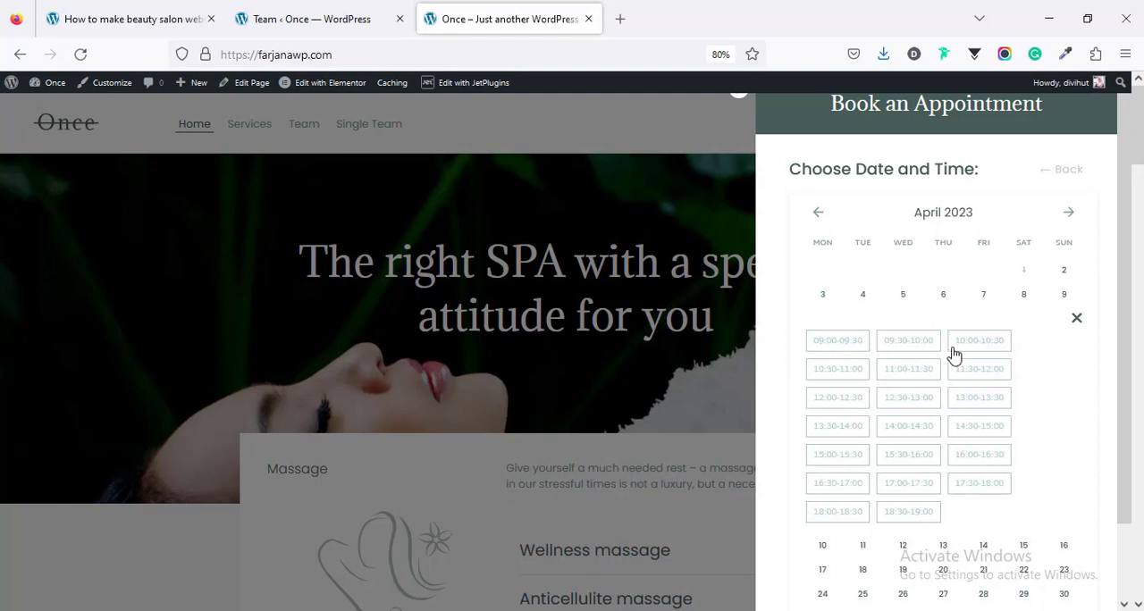
pyautogui.click(840, 343)
pyautogui.scroll(-2, 815, 502)
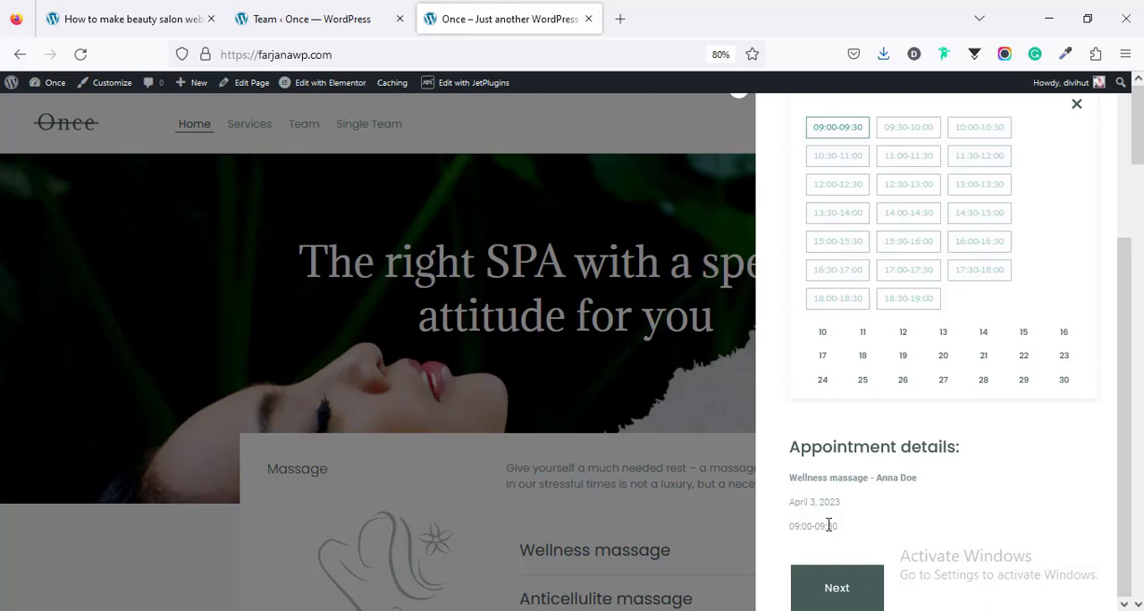
# Step: Continue to the confirmation form, fill in the customer's name, e-mail and phone number, and submit the appointment
pyautogui.scroll(-3, 880, 529)
pyautogui.click(840, 591)
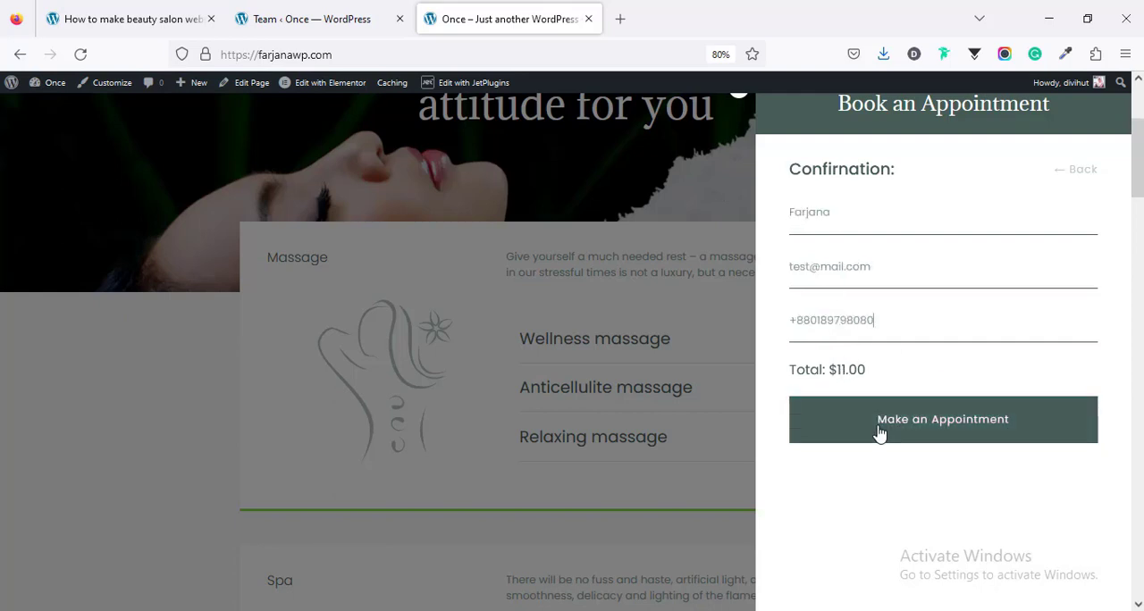
pyautogui.click(916, 426)
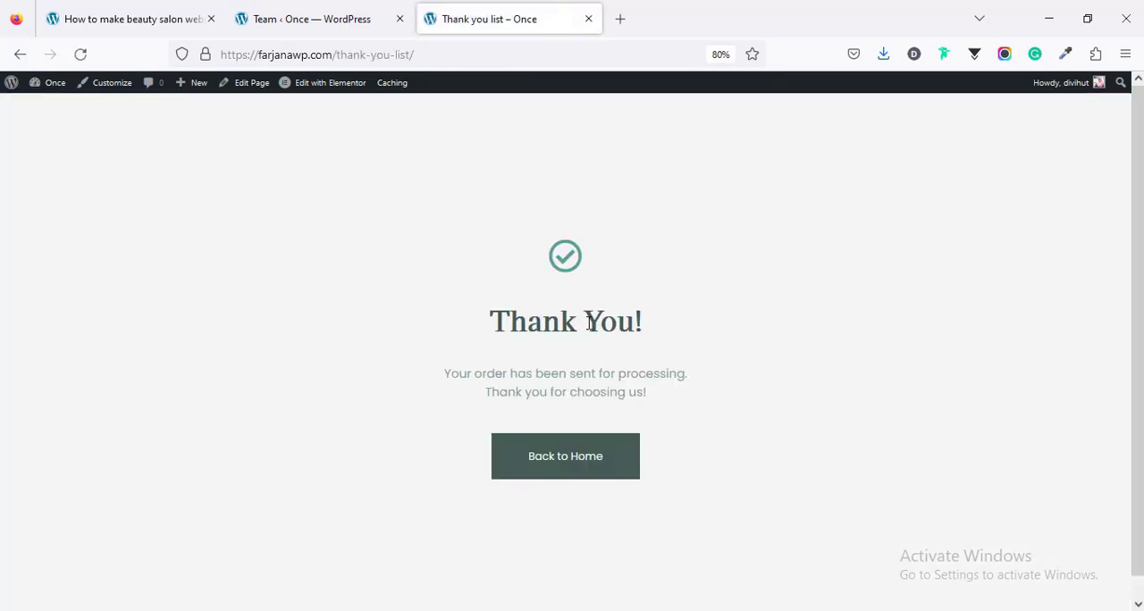
# Step: Switch to the WordPress dashboard and open the Appointments list to check the new booking
pyautogui.click(351, 19)
pyautogui.moveTo(46, 548)
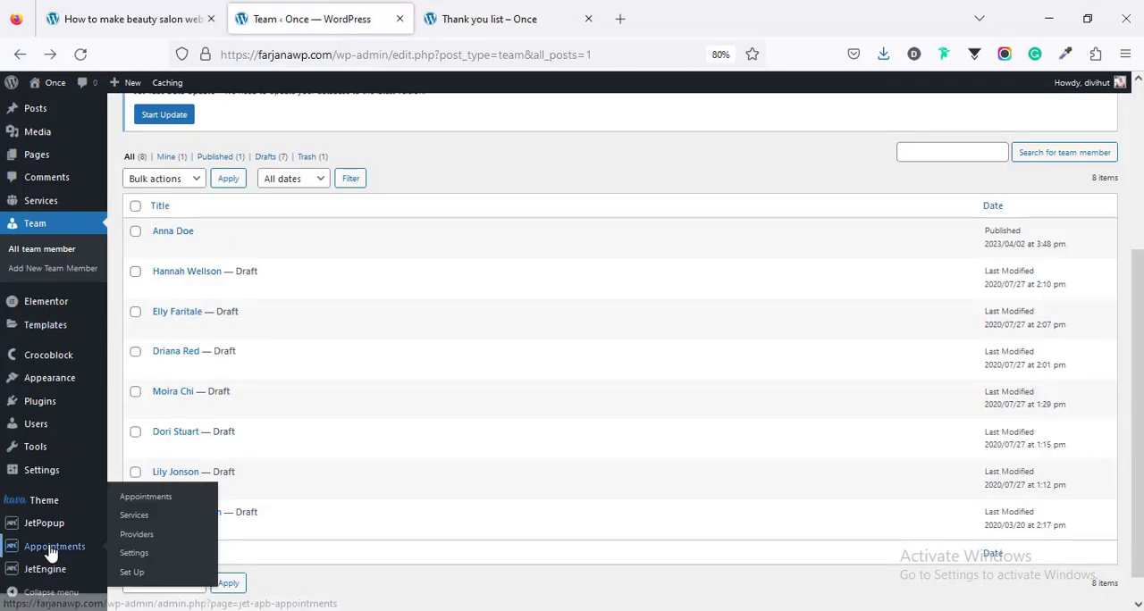
pyautogui.click(54, 553)
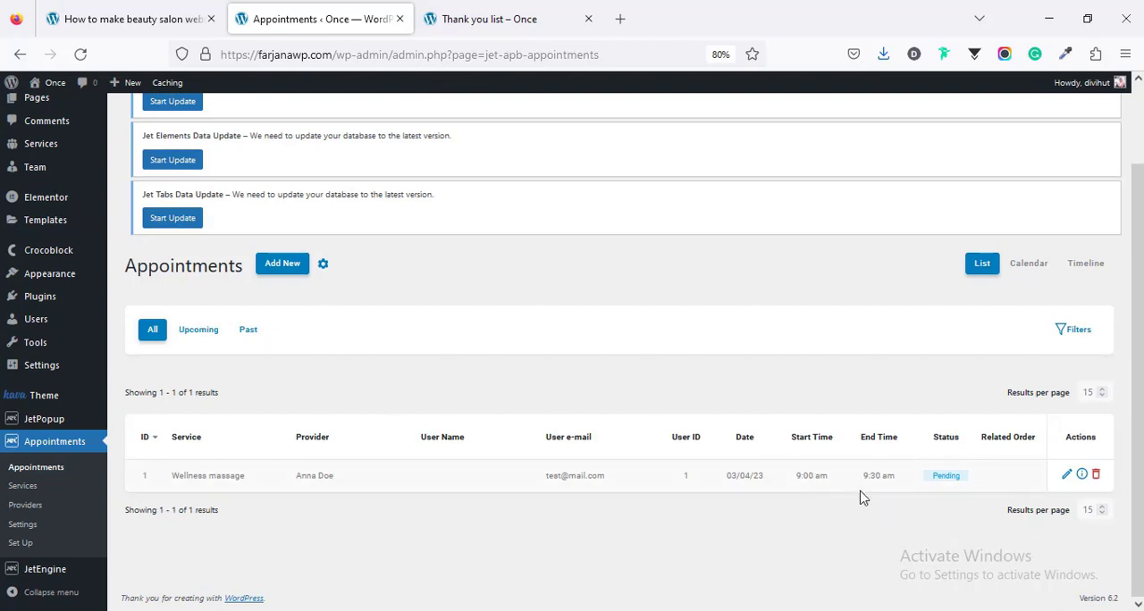
# Step: Open the Wellness massage appointment for editing, examine its status options and user name field, and save it
pyautogui.click(1066, 476)
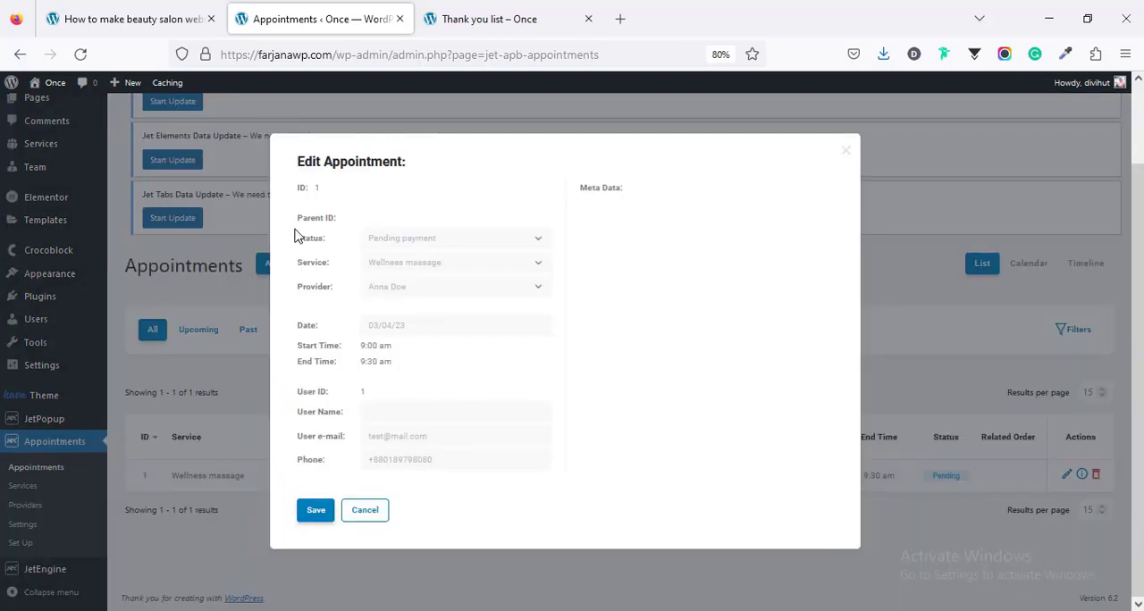
pyautogui.click(415, 243)
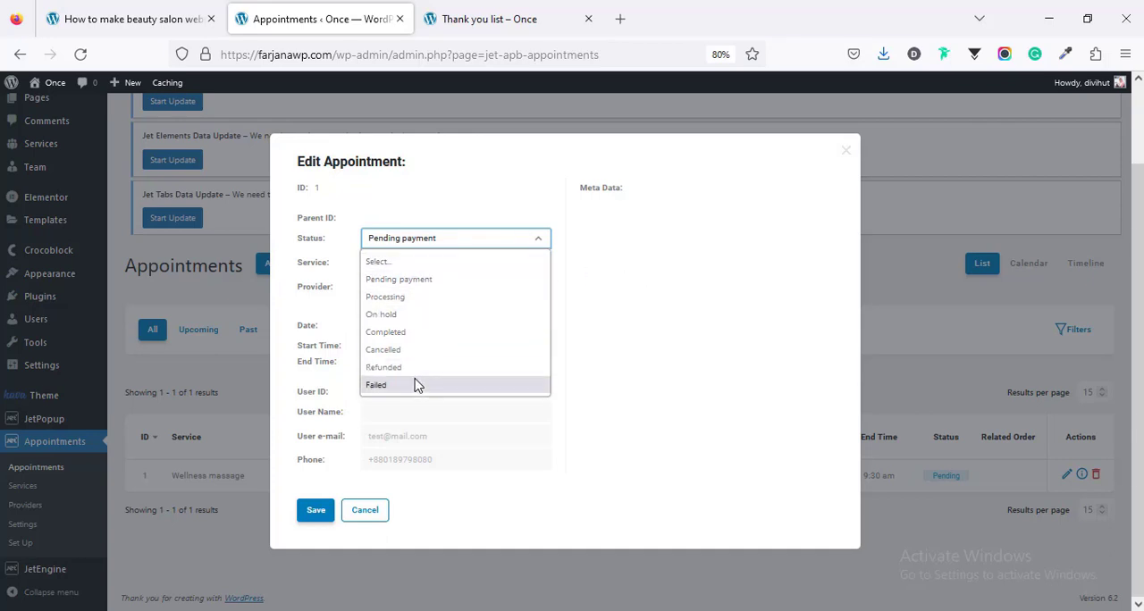
pyautogui.click(620, 274)
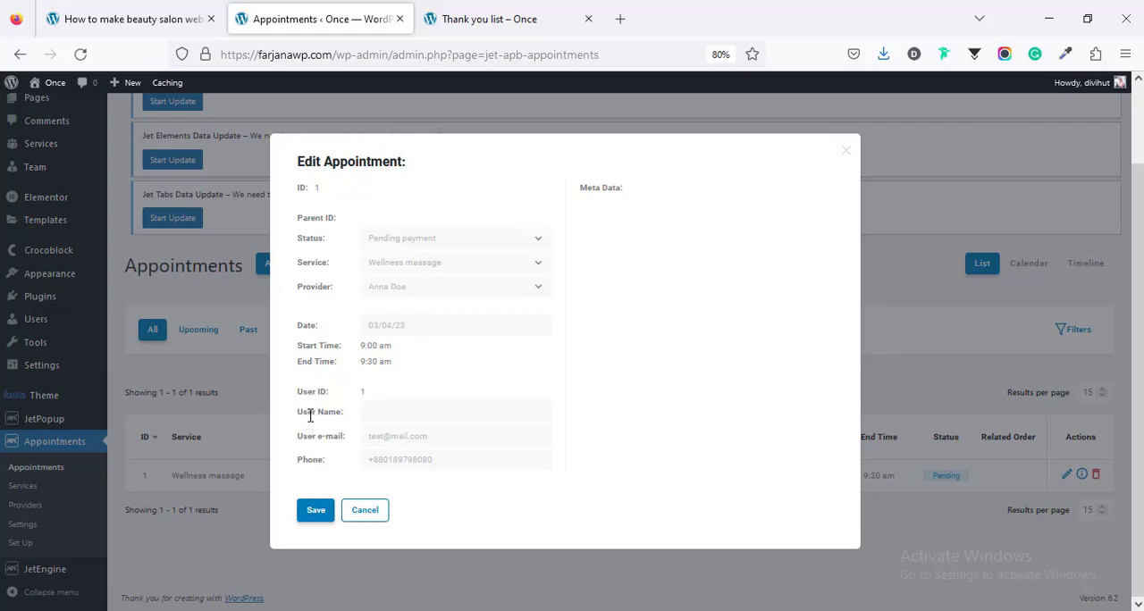
pyautogui.click(400, 415)
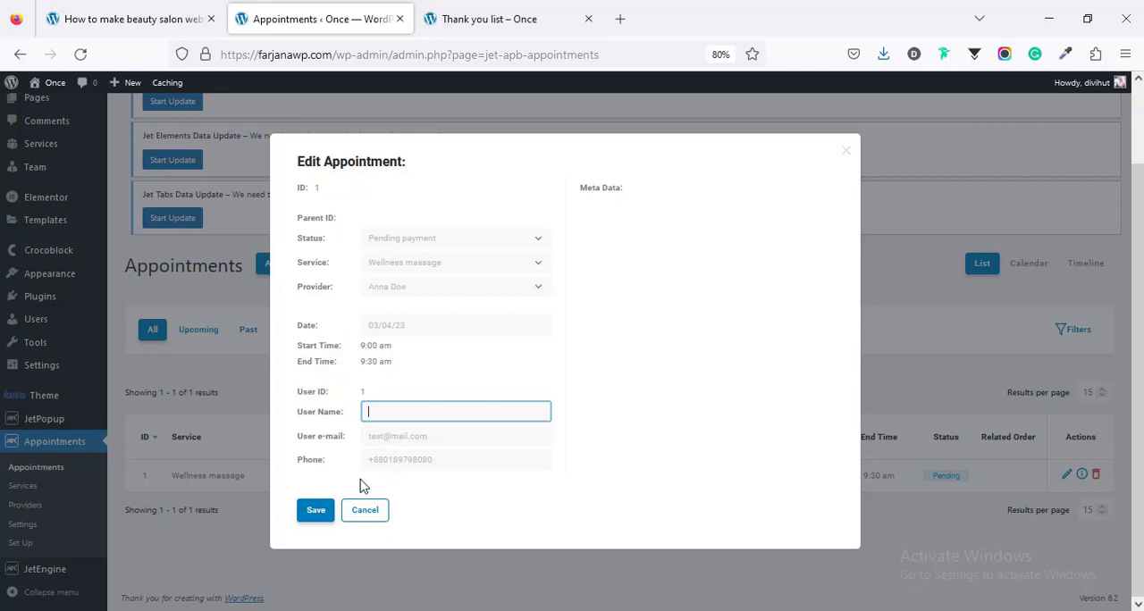
pyautogui.click(325, 507)
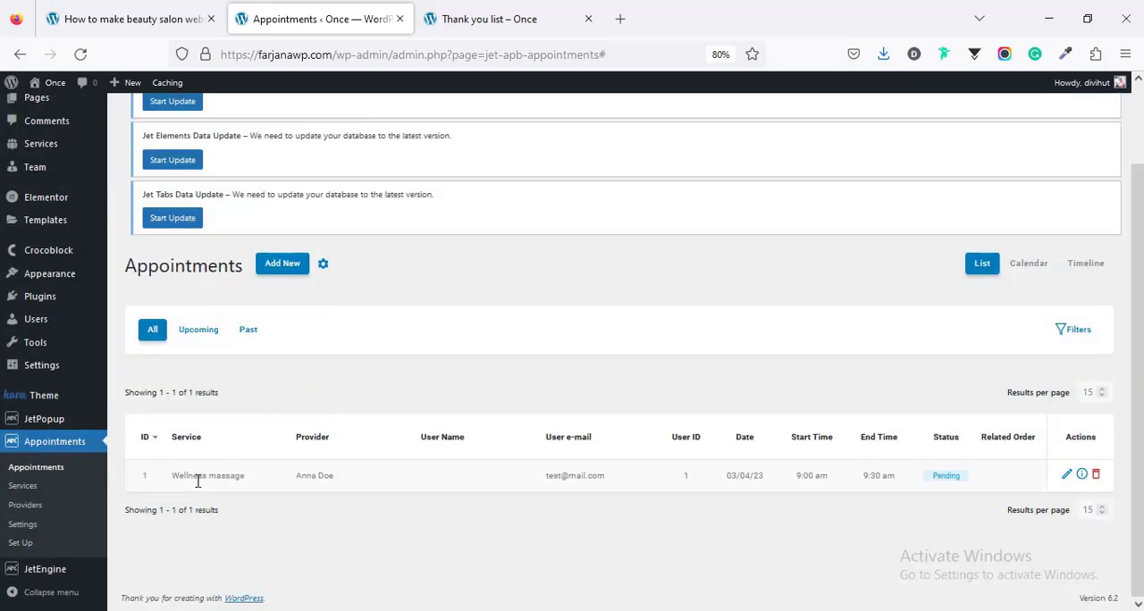
# Step: Open the list of JetEngine booking forms
pyautogui.moveTo(31, 580)
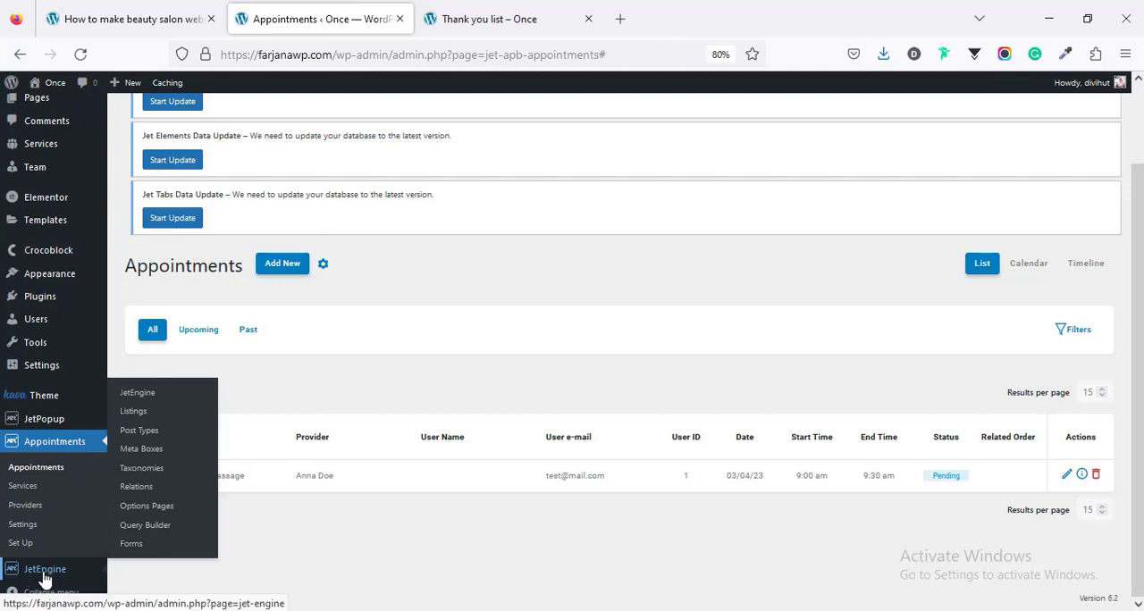
pyautogui.click(134, 547)
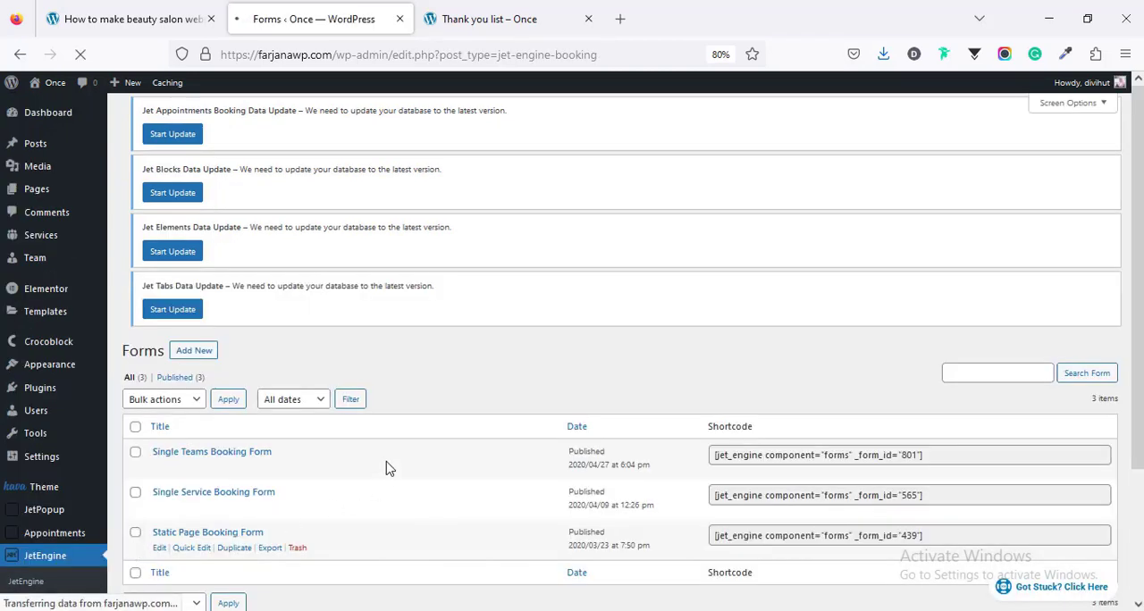
# Step: View the site's home page in its browser tab and open the Static Page Booking Form for editing in the dashboard
pyautogui.scroll(-3, 224, 472)
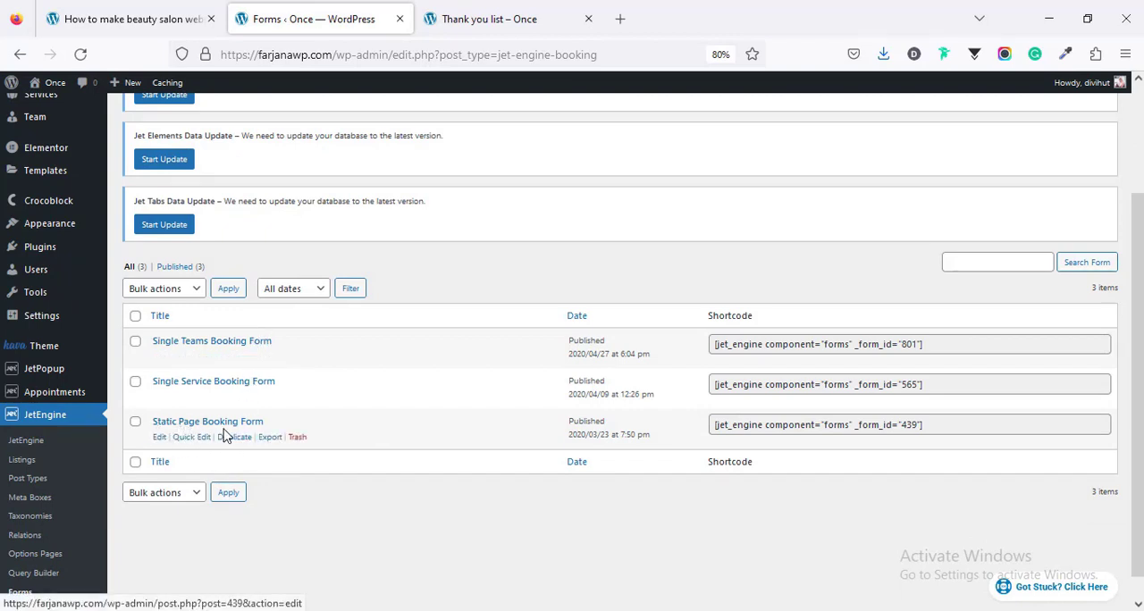
pyautogui.click(489, 18)
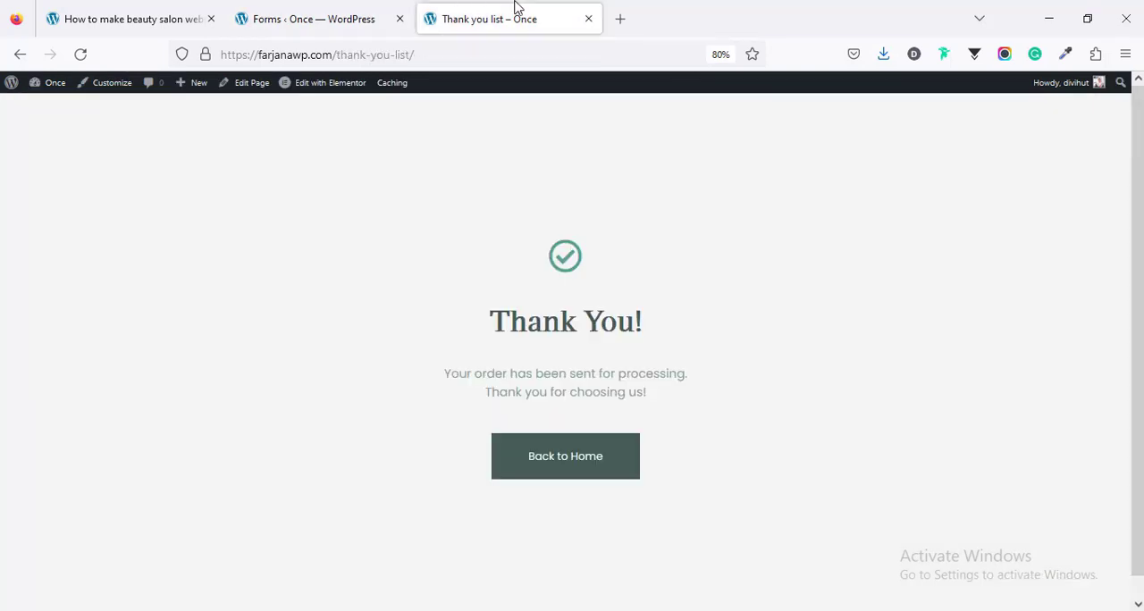
pyautogui.click(21, 55)
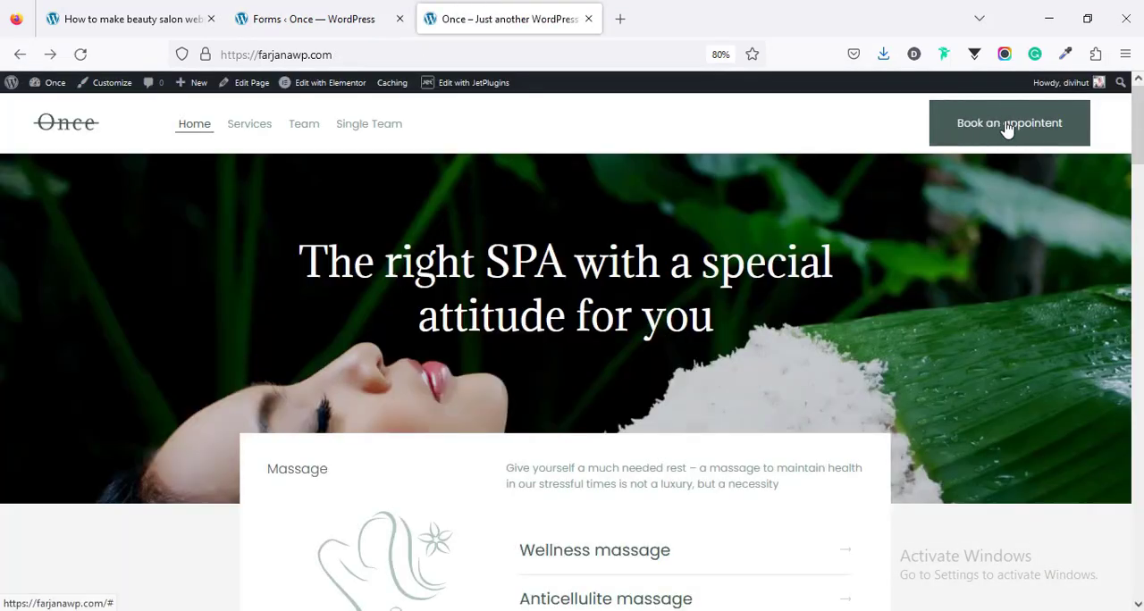
pyautogui.hotkey('ctrl', 'shift', 'Tab')
pyautogui.click(160, 426)
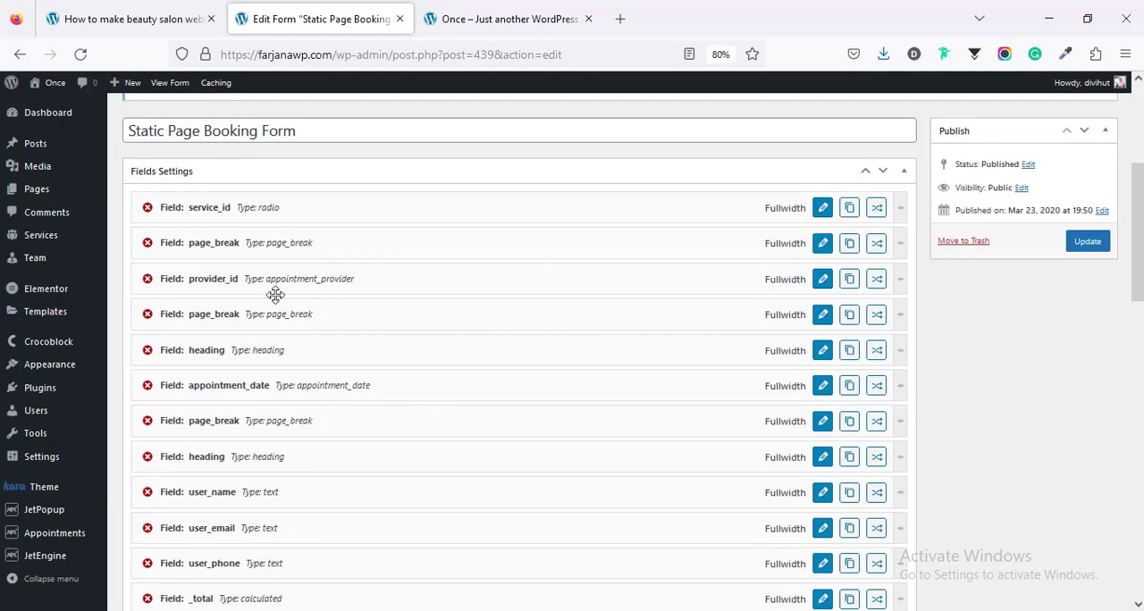
# Step: In the form's Insert appointment notification, set the user name field to user_name and apply the changes
pyautogui.scroll(-3, 295, 451)
pyautogui.scroll(-5, 324, 401)
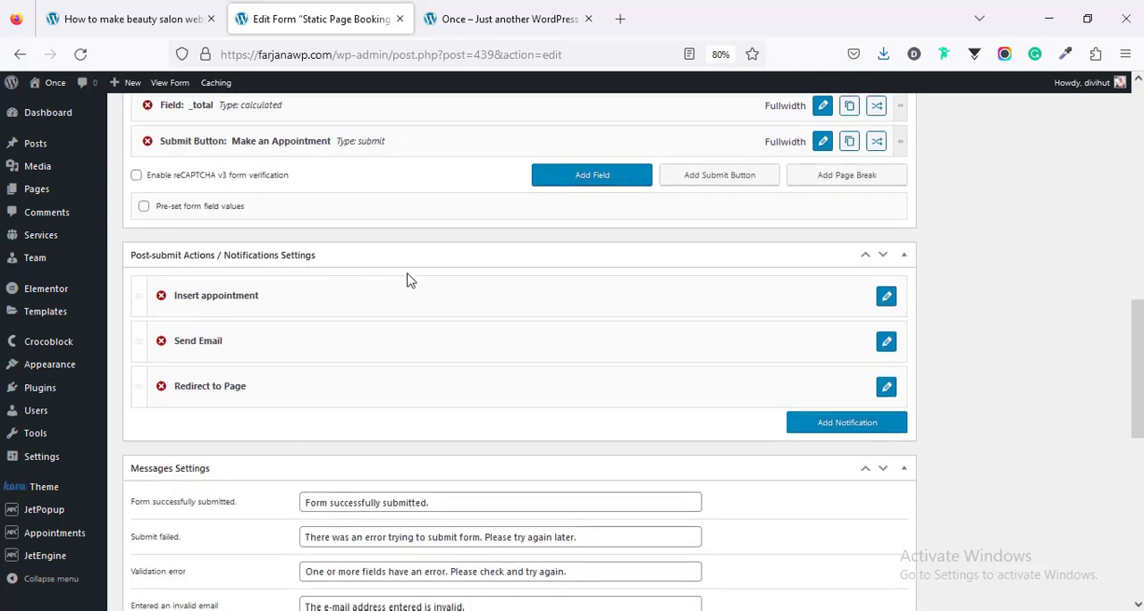
pyautogui.scroll(-2, 488, 312)
pyautogui.scroll(2, 457, 355)
pyautogui.click(885, 297)
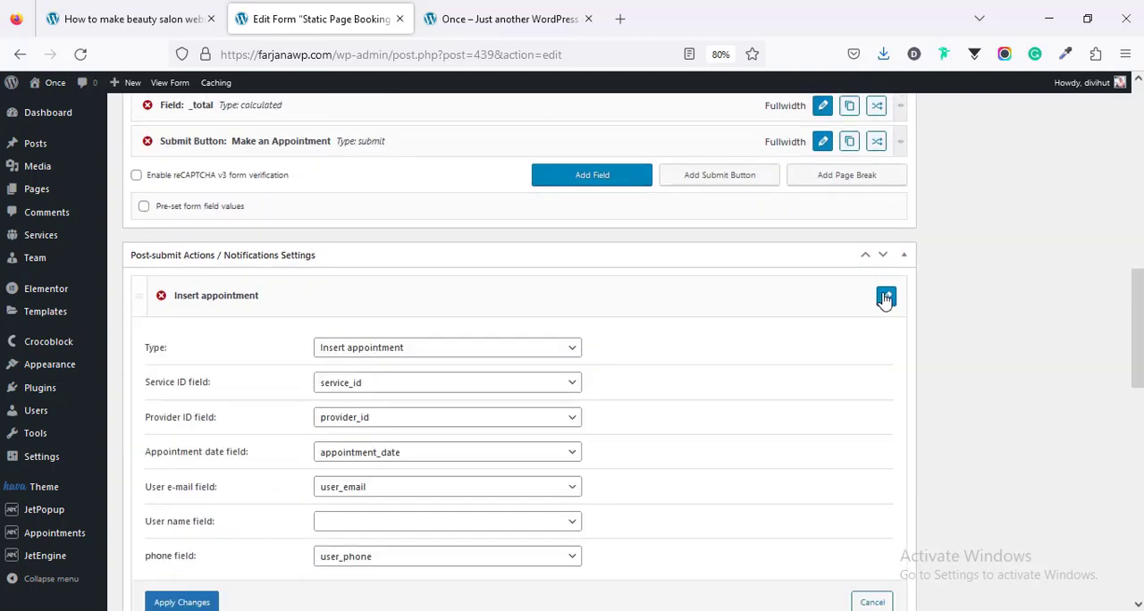
pyautogui.scroll(-1, 710, 428)
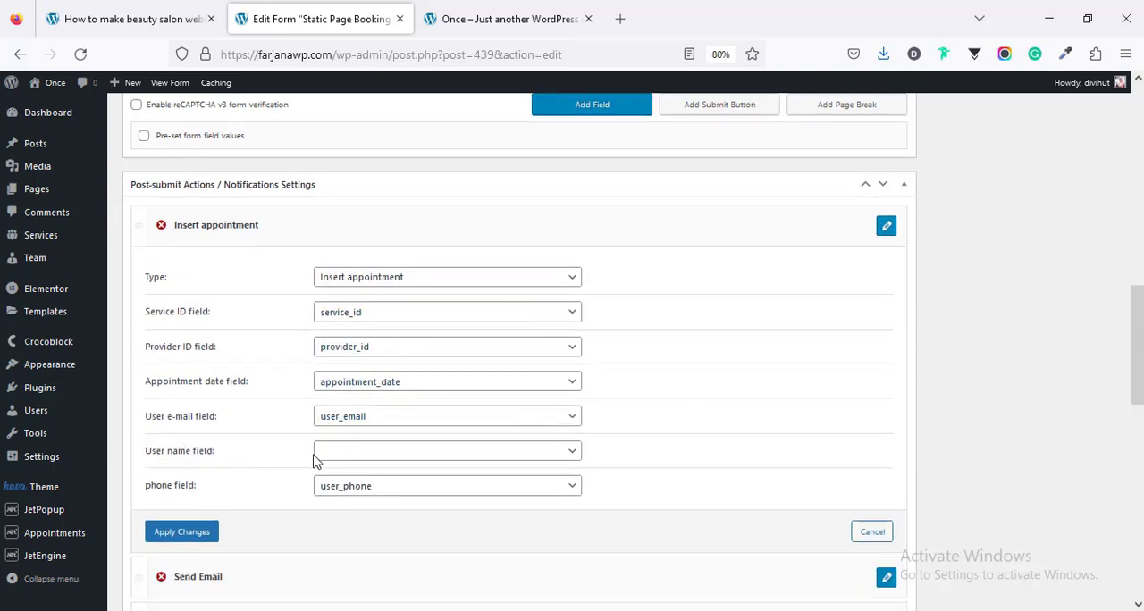
pyautogui.click(378, 458)
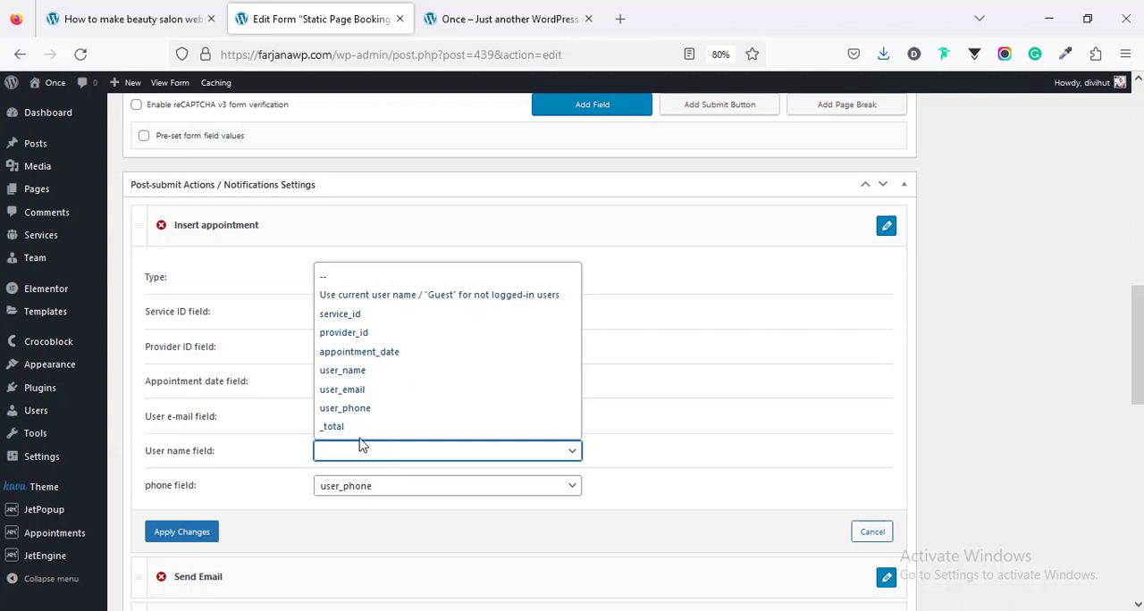
pyautogui.click(348, 372)
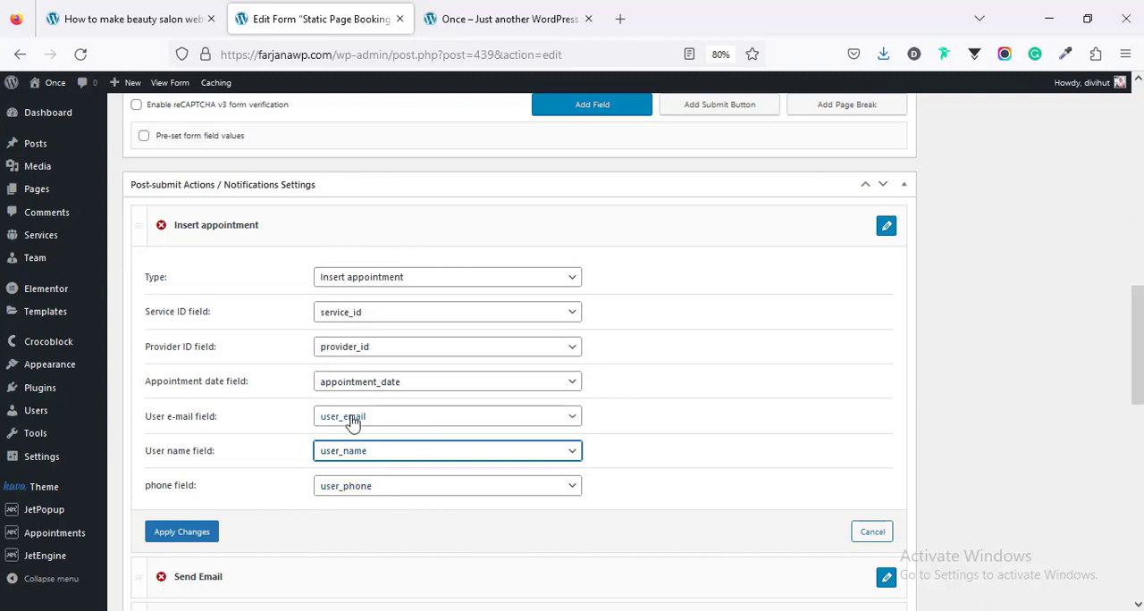
pyautogui.click(197, 544)
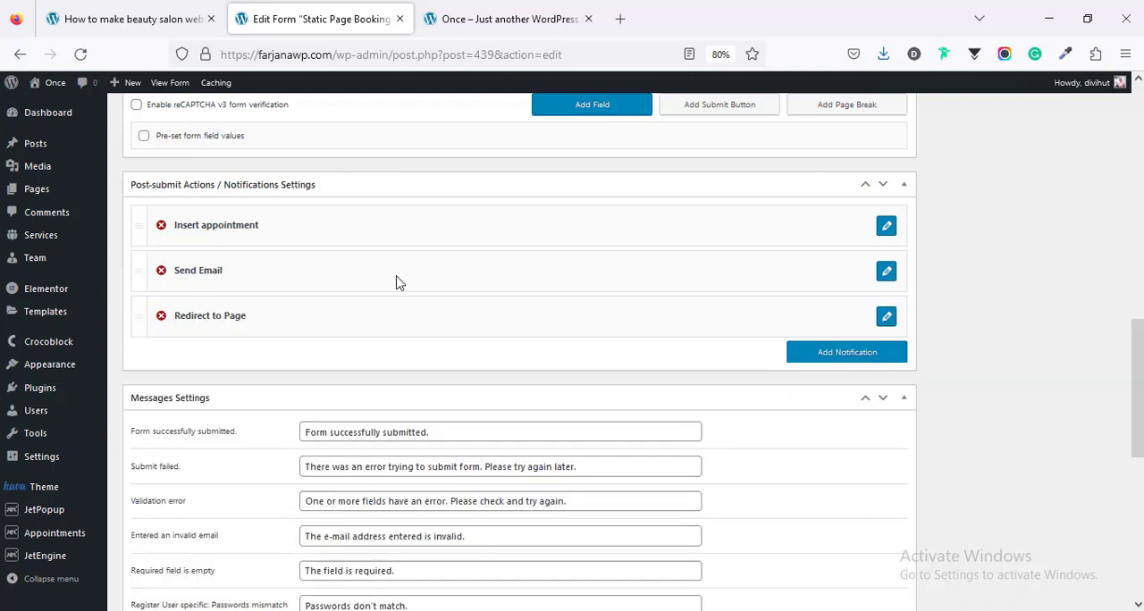
# Step: Open the Send Email notification and examine its type, recipient options, sender details and message content
pyautogui.click(885, 273)
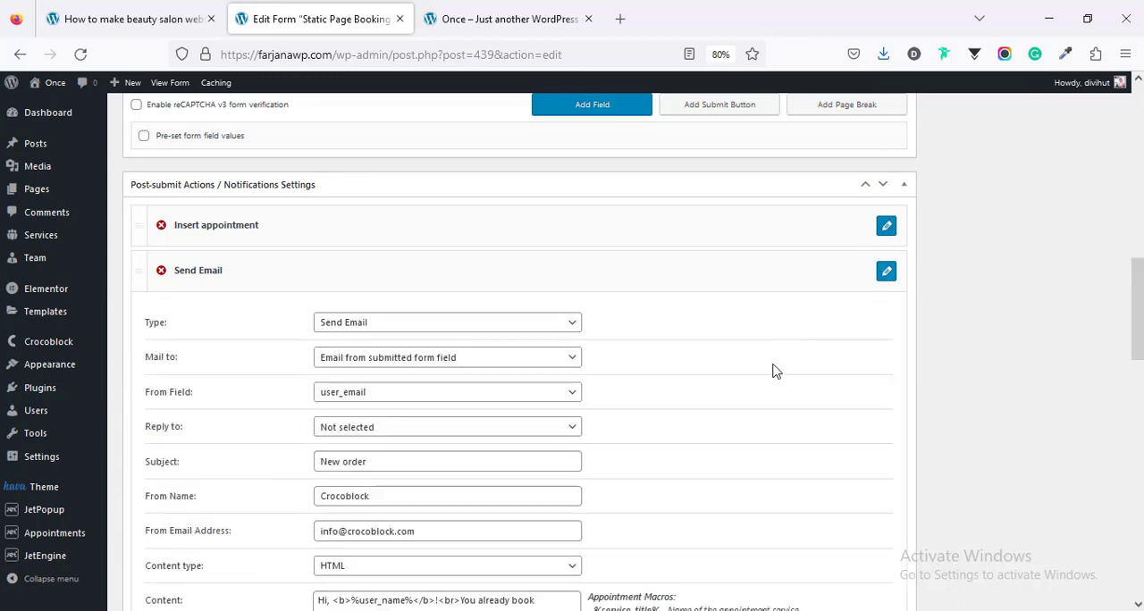
pyautogui.scroll(-3, 776, 372)
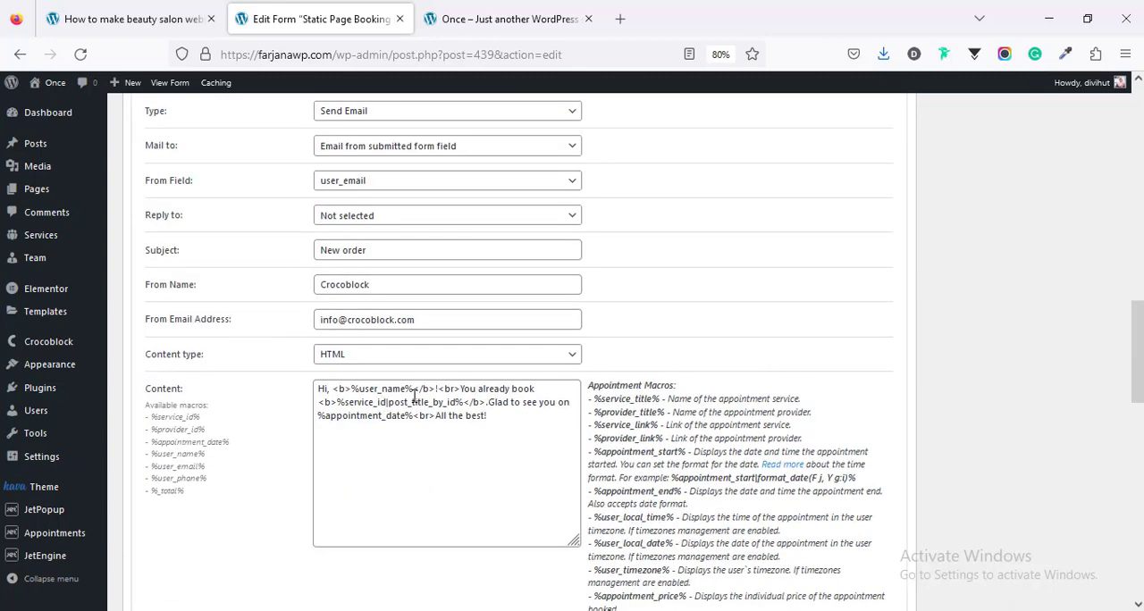
pyautogui.scroll(1, 449, 459)
pyautogui.scroll(2, 413, 474)
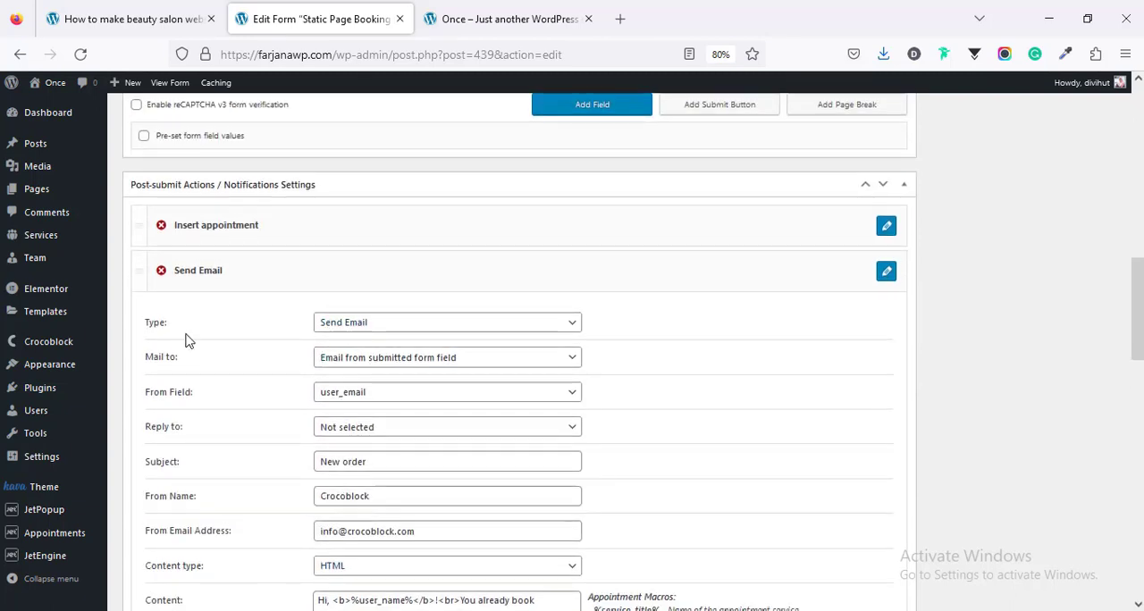
pyautogui.click(372, 326)
pyautogui.click(372, 327)
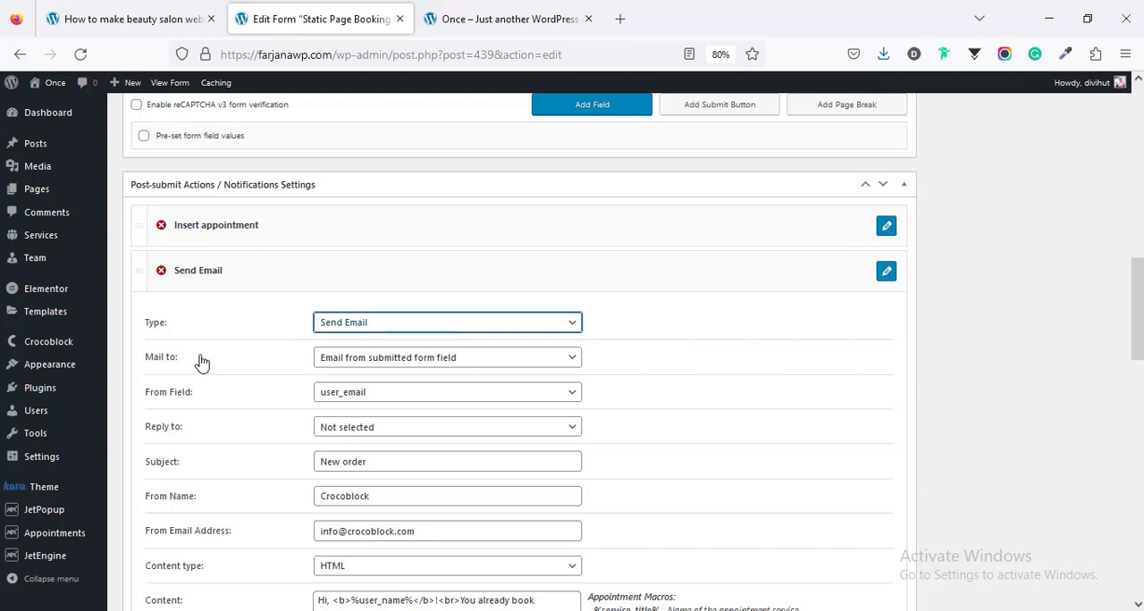
pyautogui.click(382, 362)
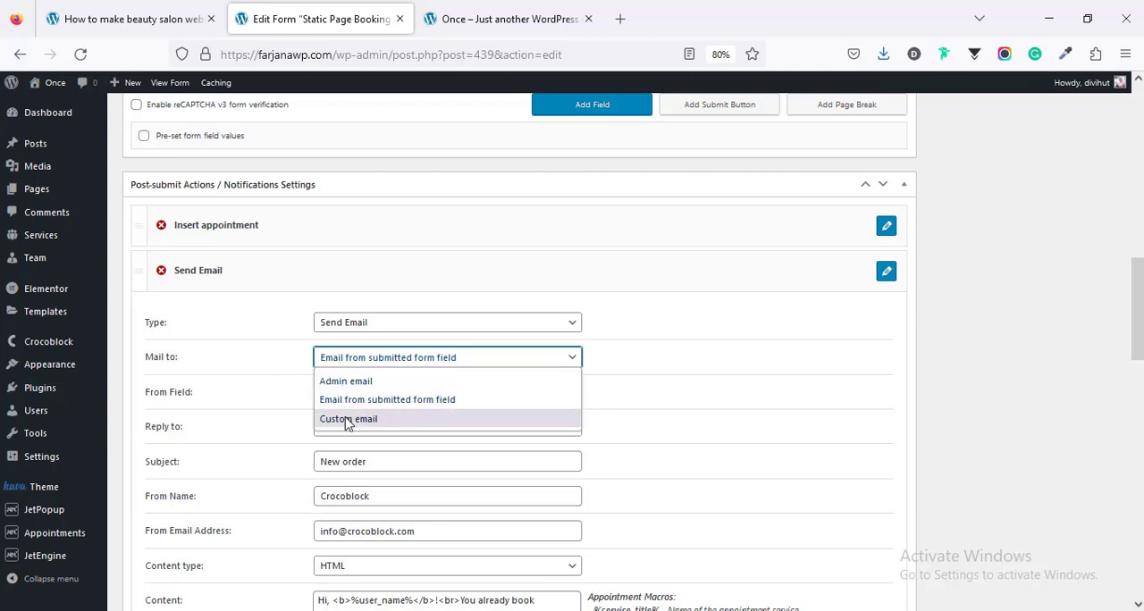
pyautogui.click(292, 361)
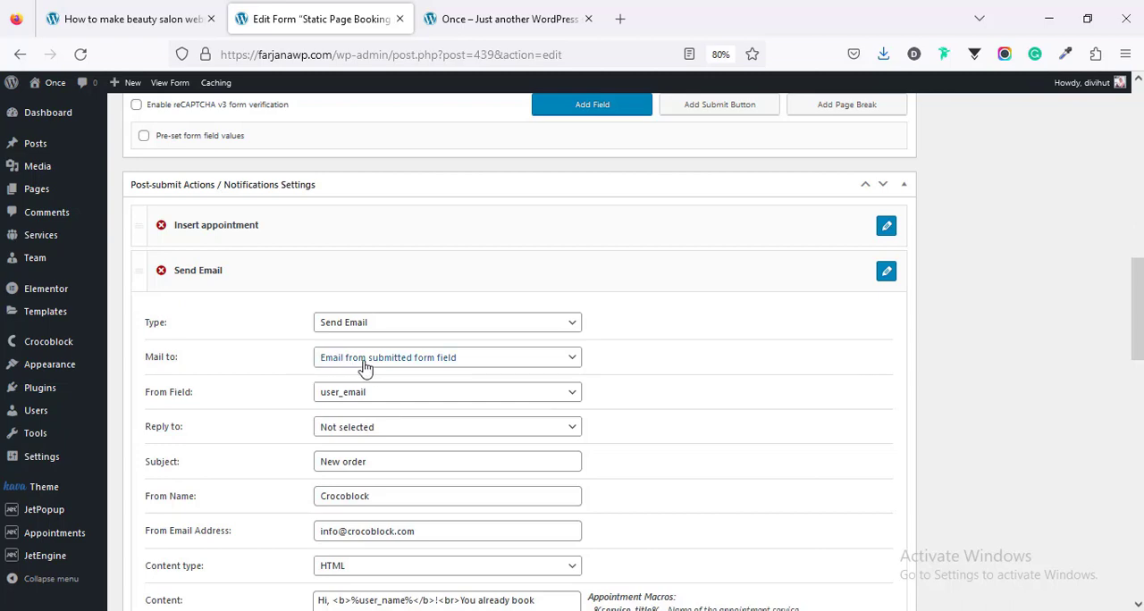
pyautogui.scroll(-3, 367, 369)
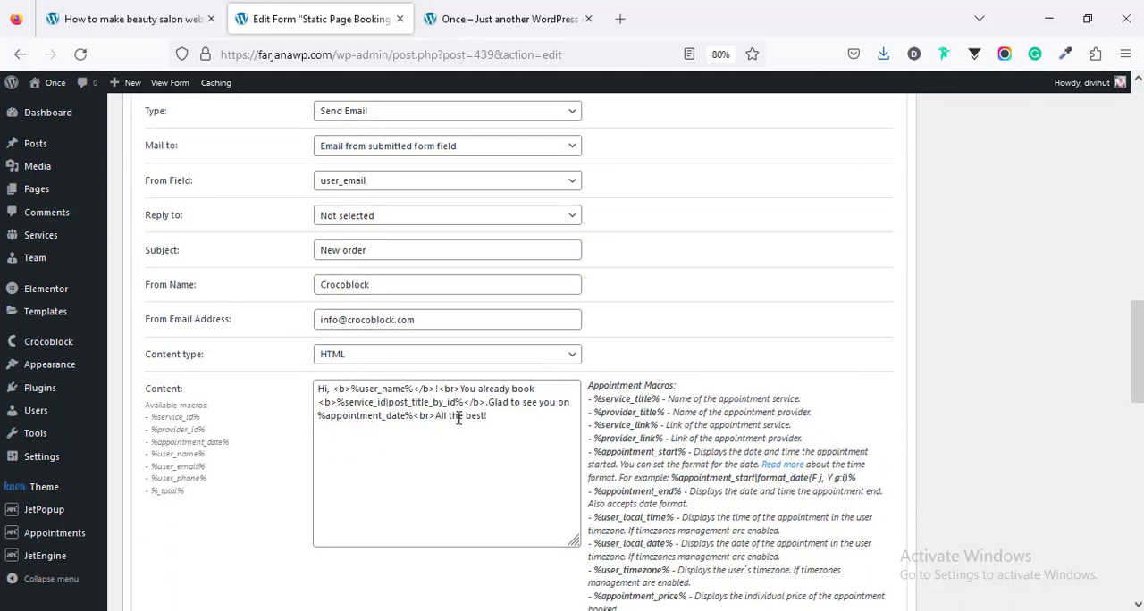
pyautogui.scroll(-4, 475, 405)
pyautogui.scroll(-2, 474, 414)
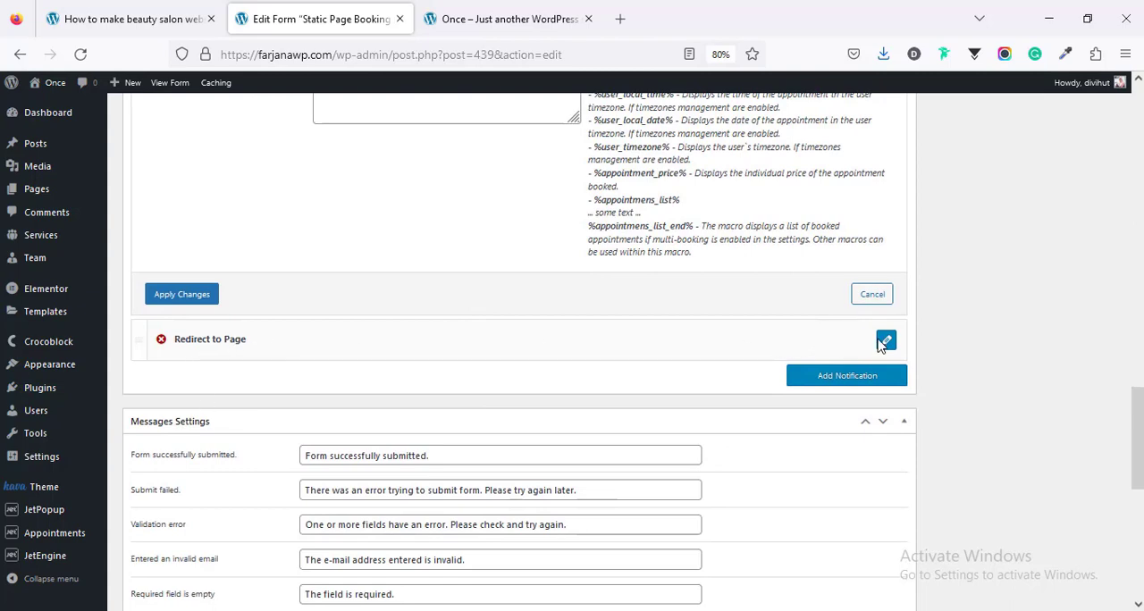
# Step: Open the Redirect to Page notification and examine which pages can be chosen as the redirect target
pyautogui.scroll(-4, 884, 345)
pyautogui.scroll(-1, 554, 355)
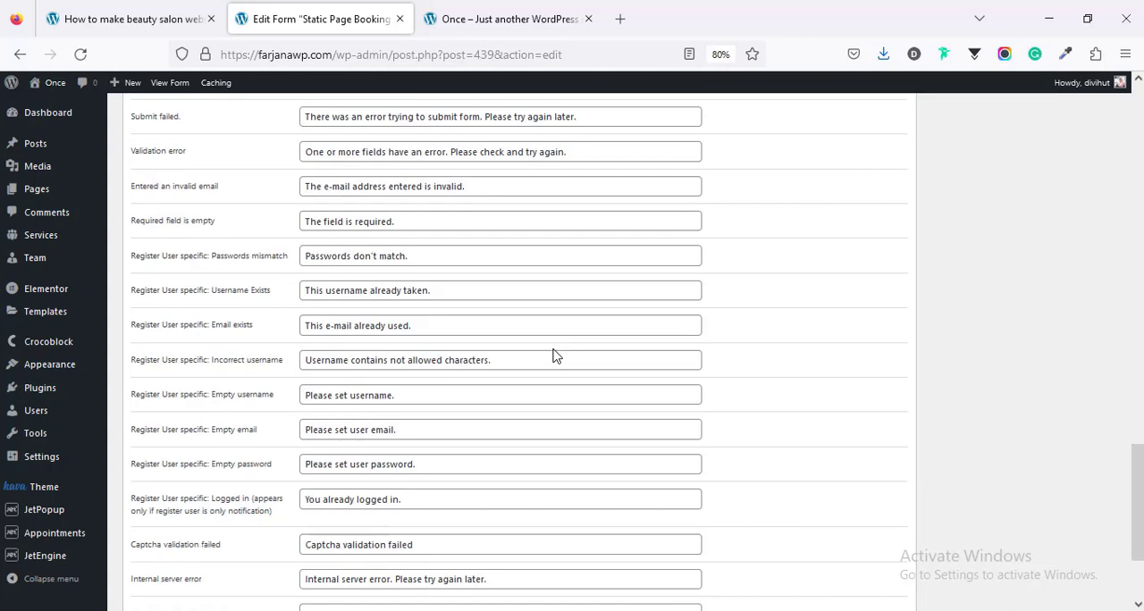
pyautogui.scroll(8, 555, 355)
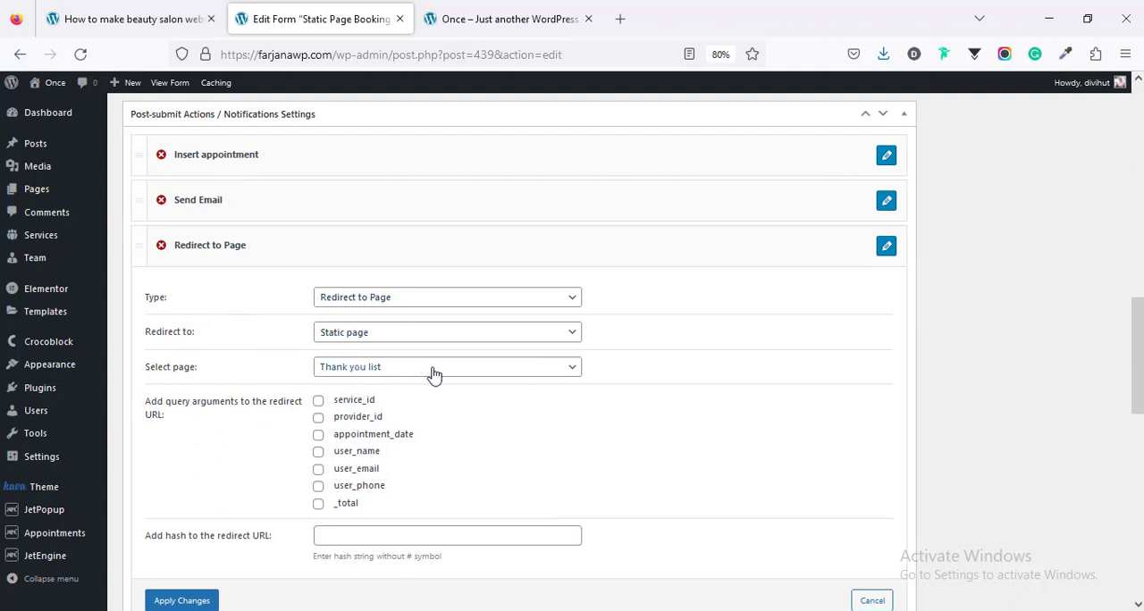
pyautogui.click(401, 372)
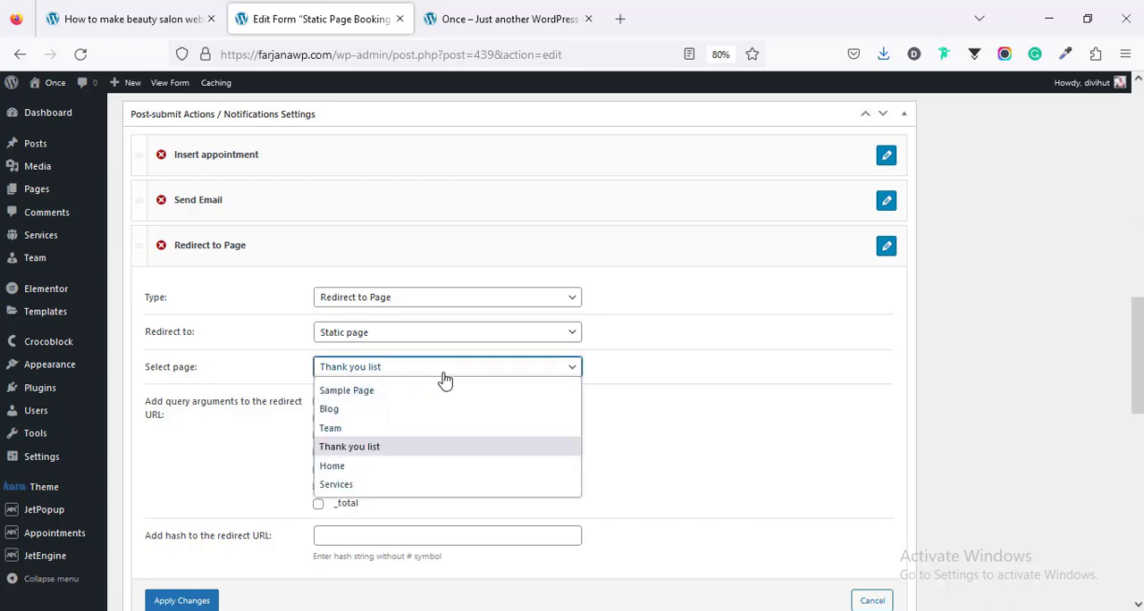
pyautogui.click(659, 391)
pyautogui.click(658, 393)
# Step: Review the messages settings of the Static Page Booking Form and update the form
pyautogui.scroll(-2, 658, 394)
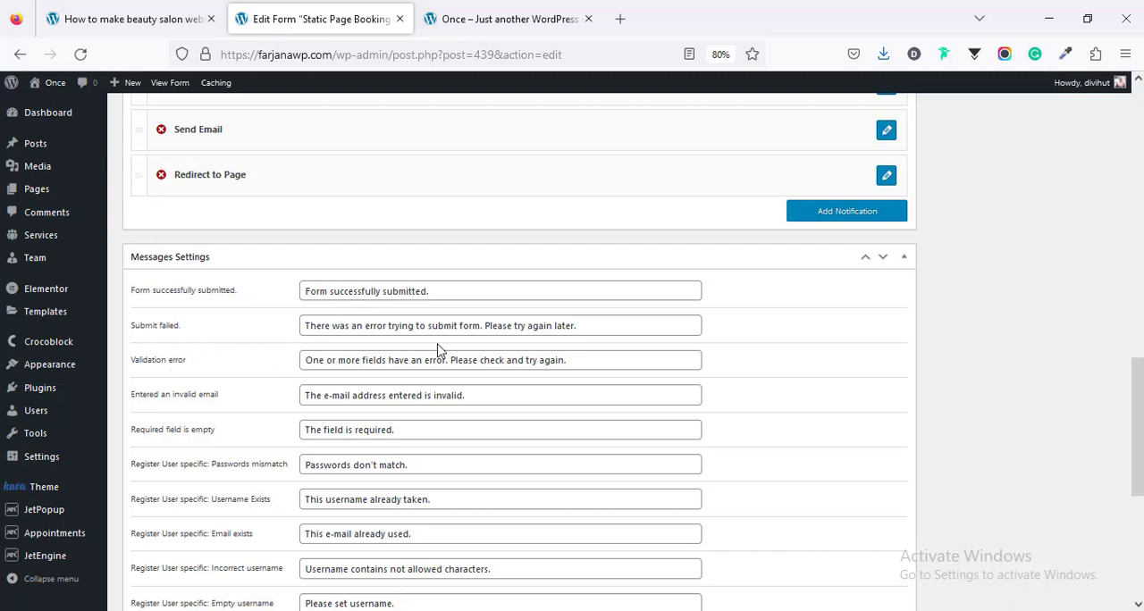
pyautogui.scroll(-3, 438, 351)
pyautogui.scroll(-5, 424, 532)
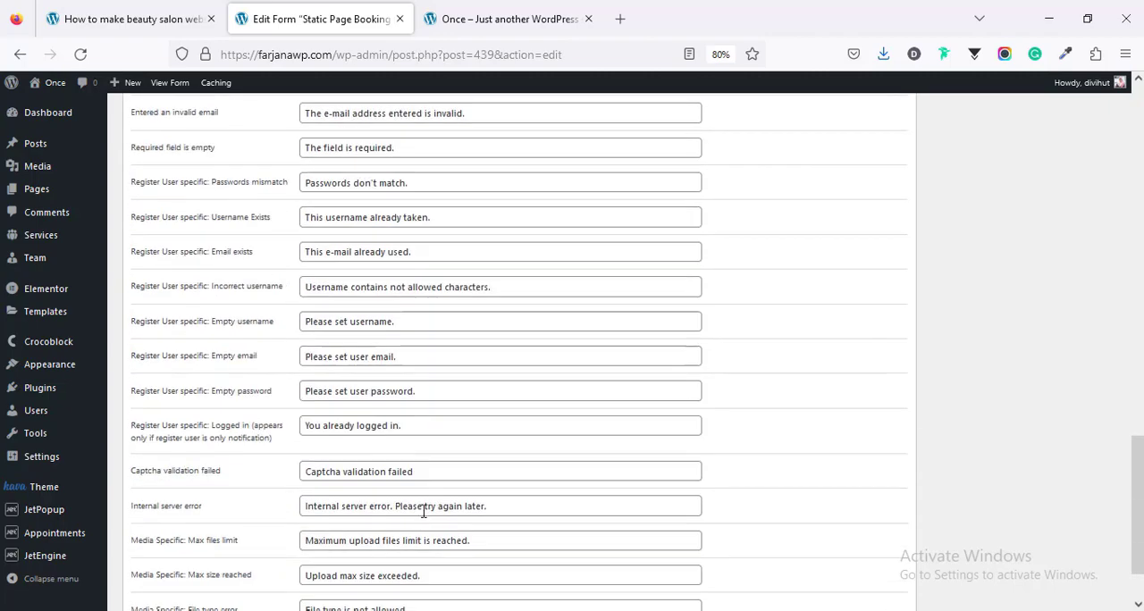
pyautogui.scroll(5, 434, 510)
pyautogui.scroll(15, 445, 496)
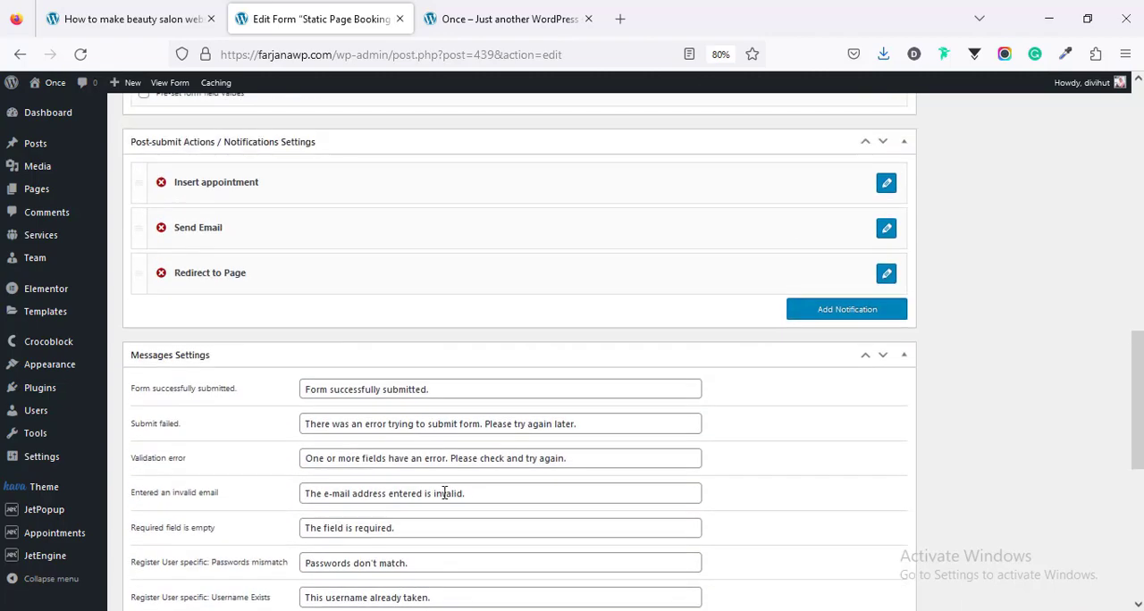
pyautogui.scroll(-4, 929, 493)
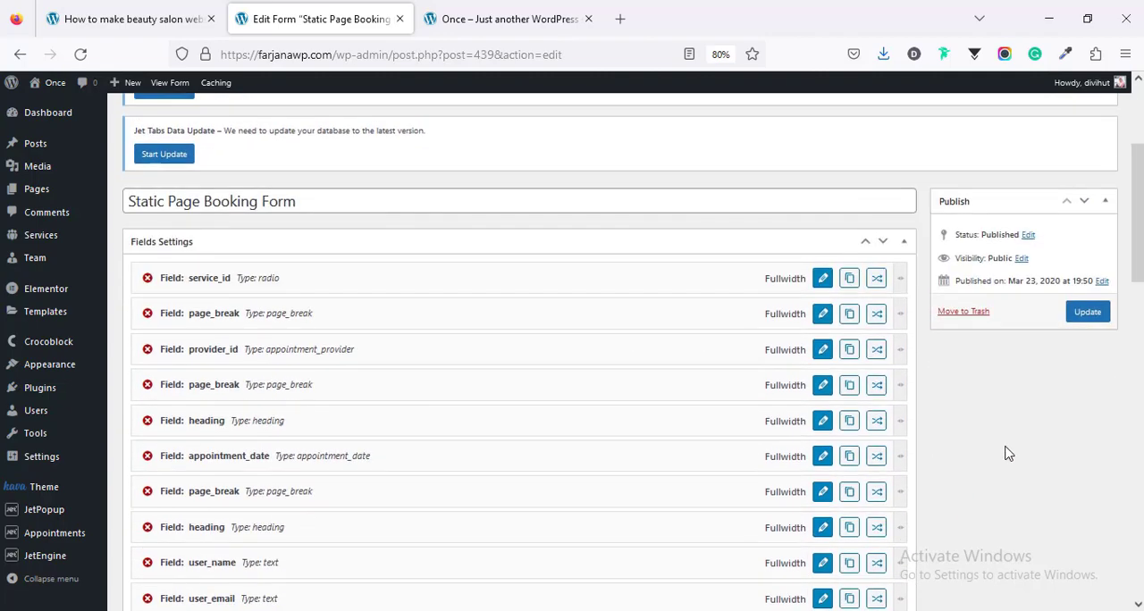
pyautogui.click(1085, 312)
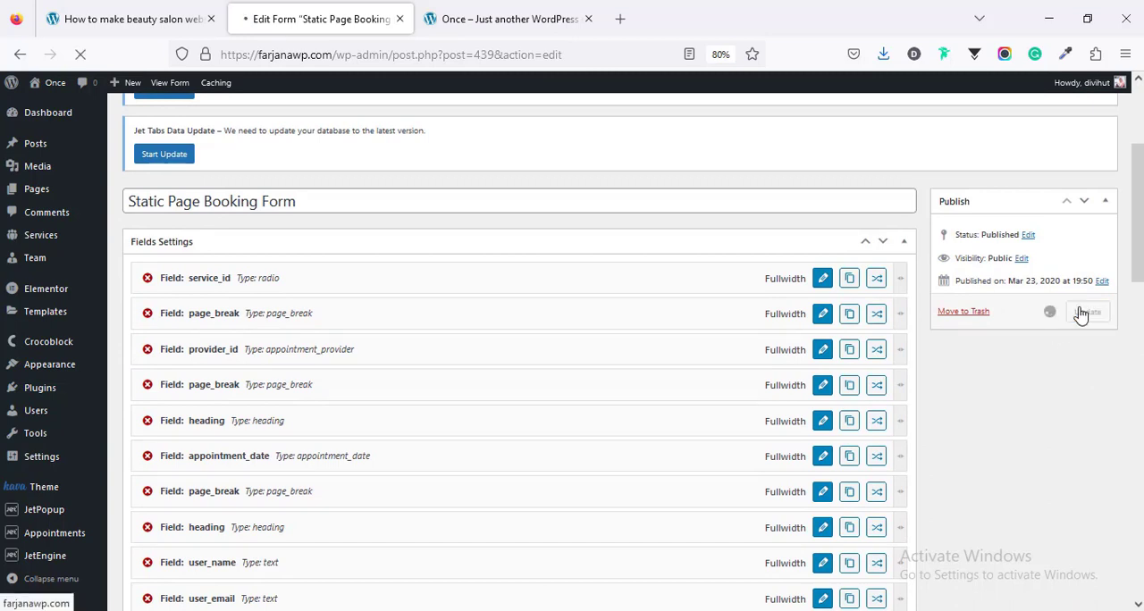
# Step: Return to the JetEngine forms list and locate the Single Service Booking Form
pyautogui.moveTo(68, 563)
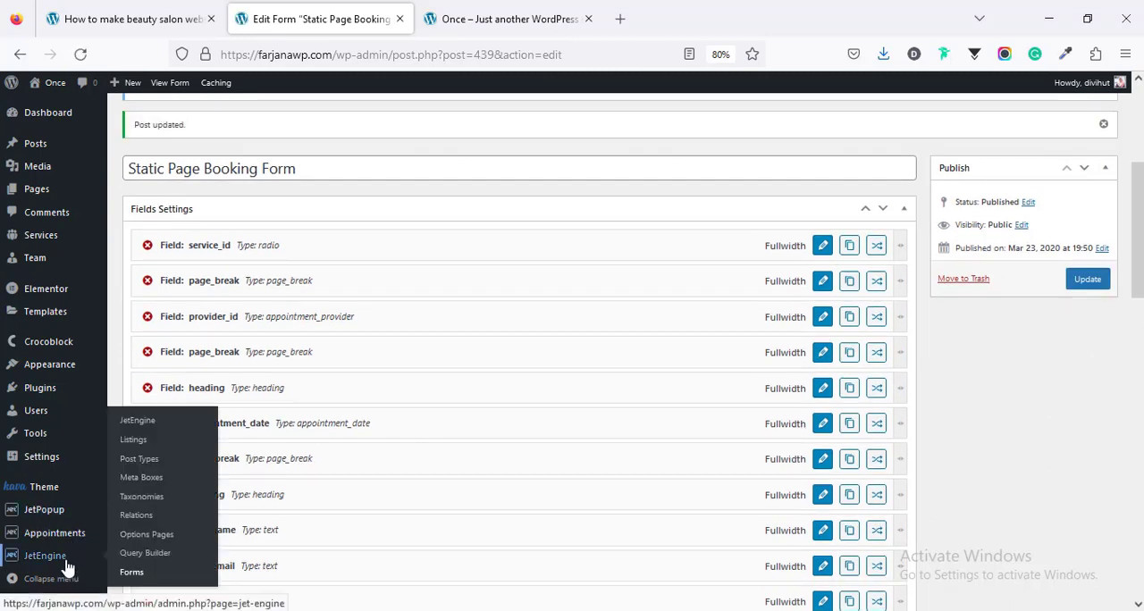
pyautogui.click(123, 576)
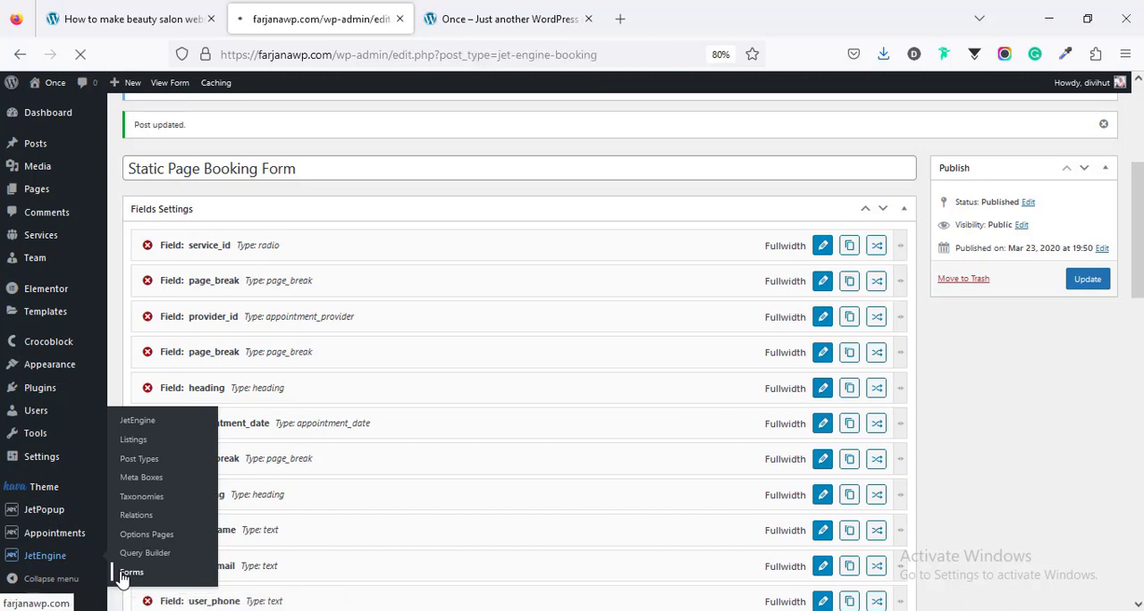
pyautogui.scroll(-3, 197, 487)
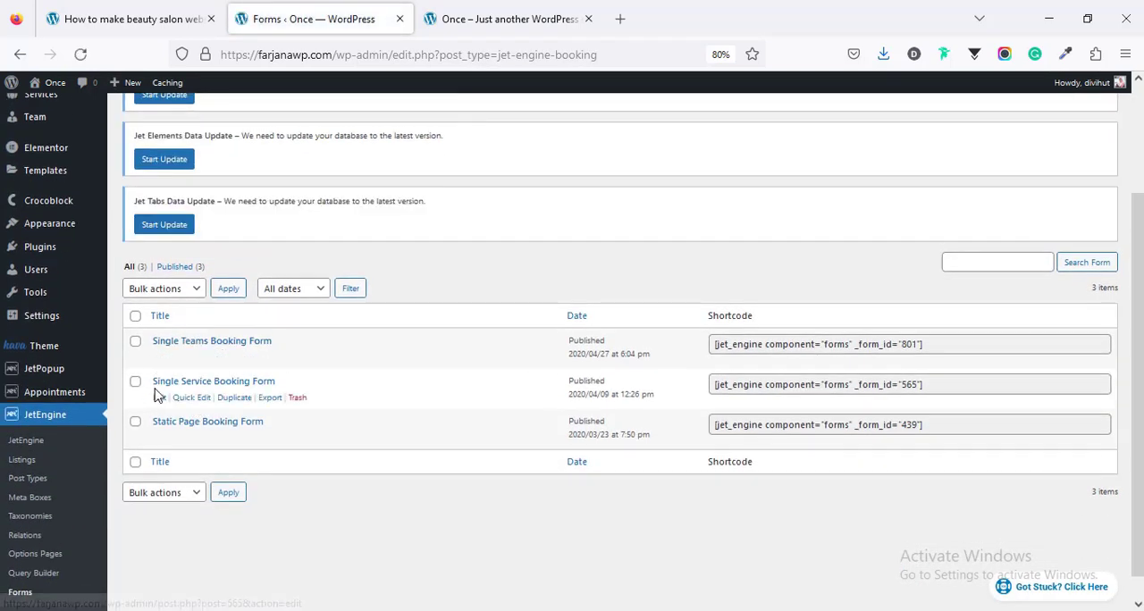
# Step: Open the Wellness massage service from the site's home page and compare its booking section with the Single Service Booking Form entry
pyautogui.click(505, 19)
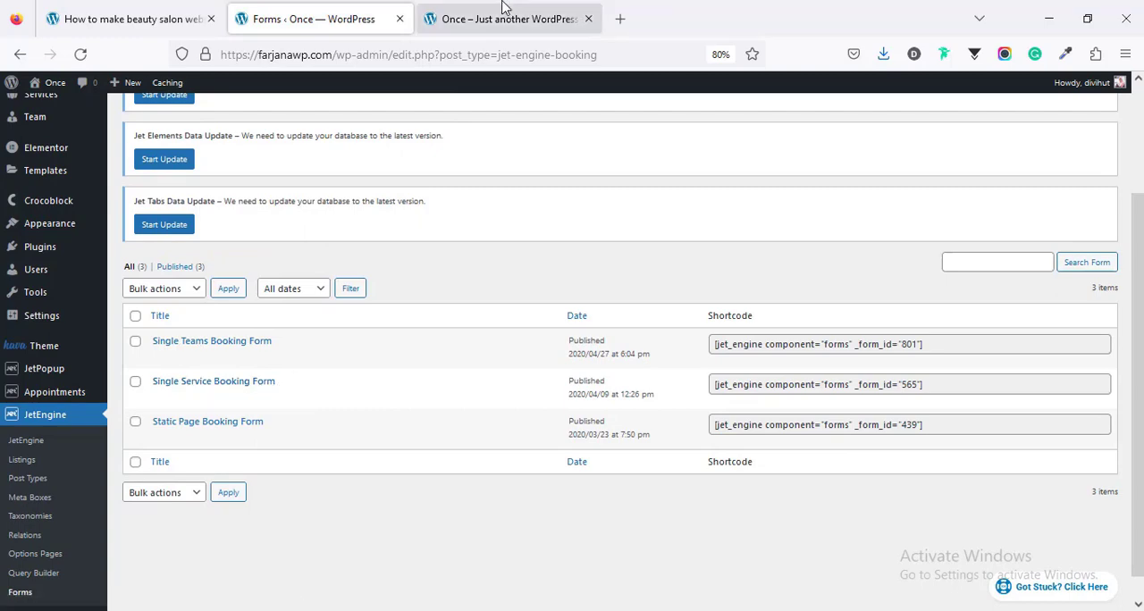
pyautogui.scroll(-5, 310, 366)
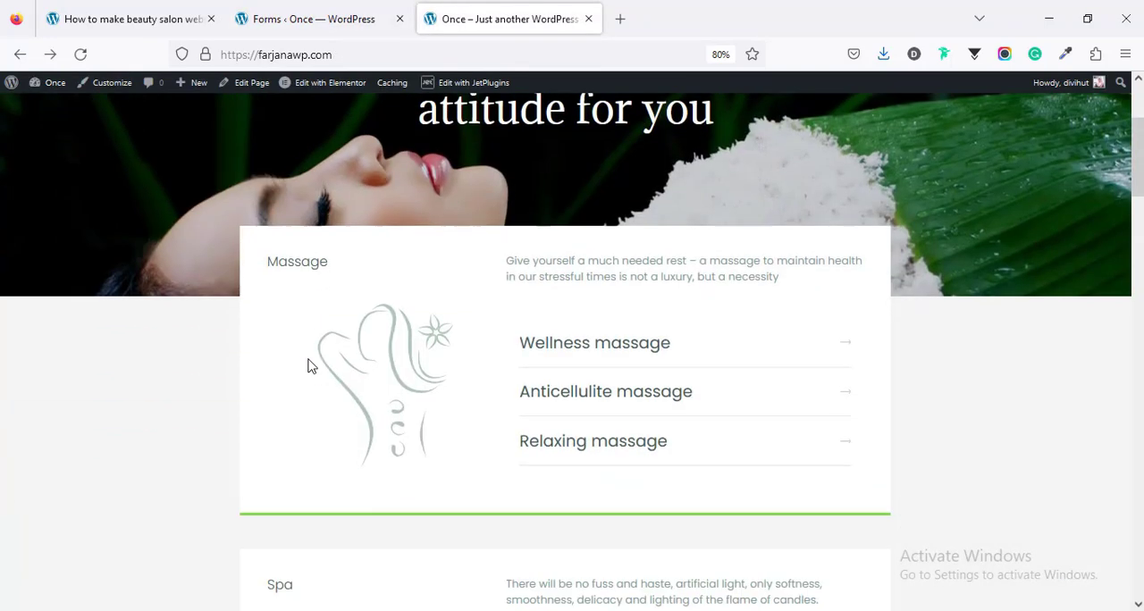
pyautogui.scroll(3, 362, 374)
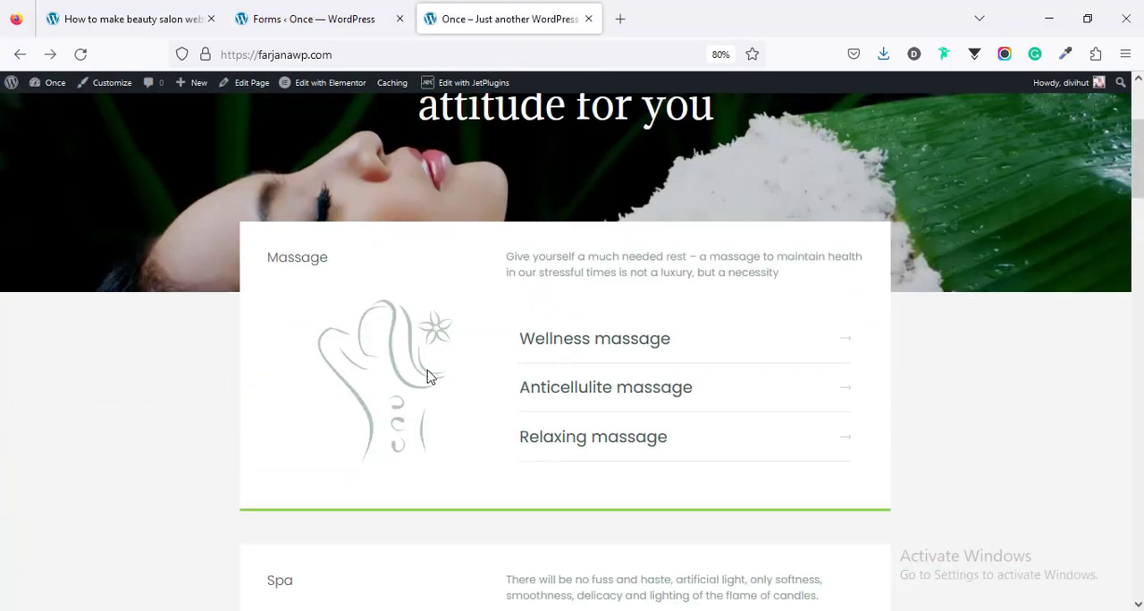
pyautogui.click(562, 350)
pyautogui.scroll(-5, 457, 344)
pyautogui.scroll(-8, 456, 344)
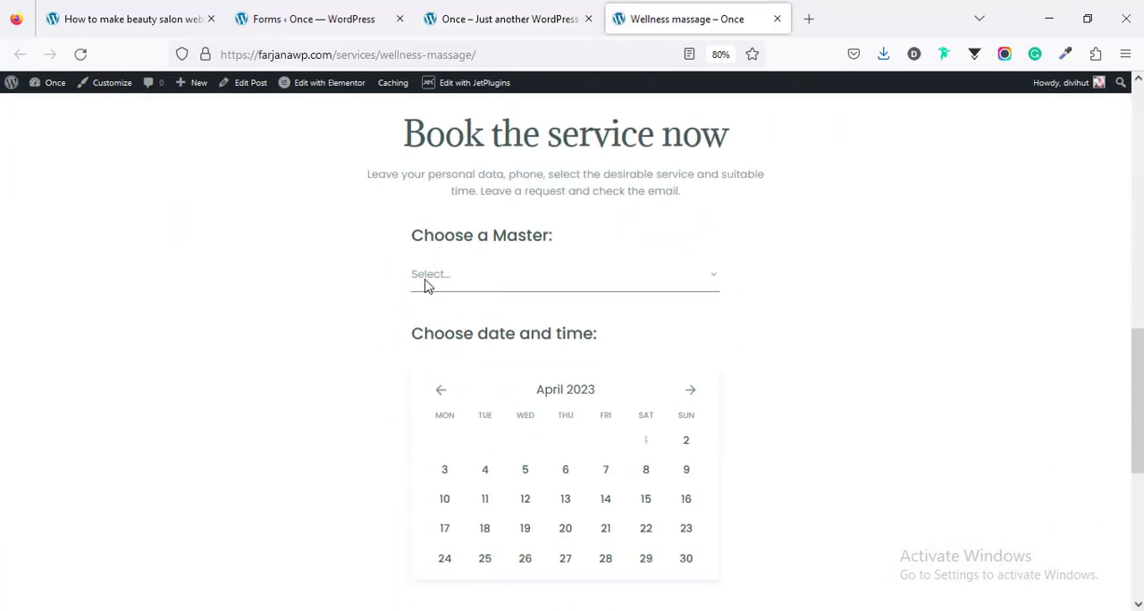
pyautogui.click(282, 13)
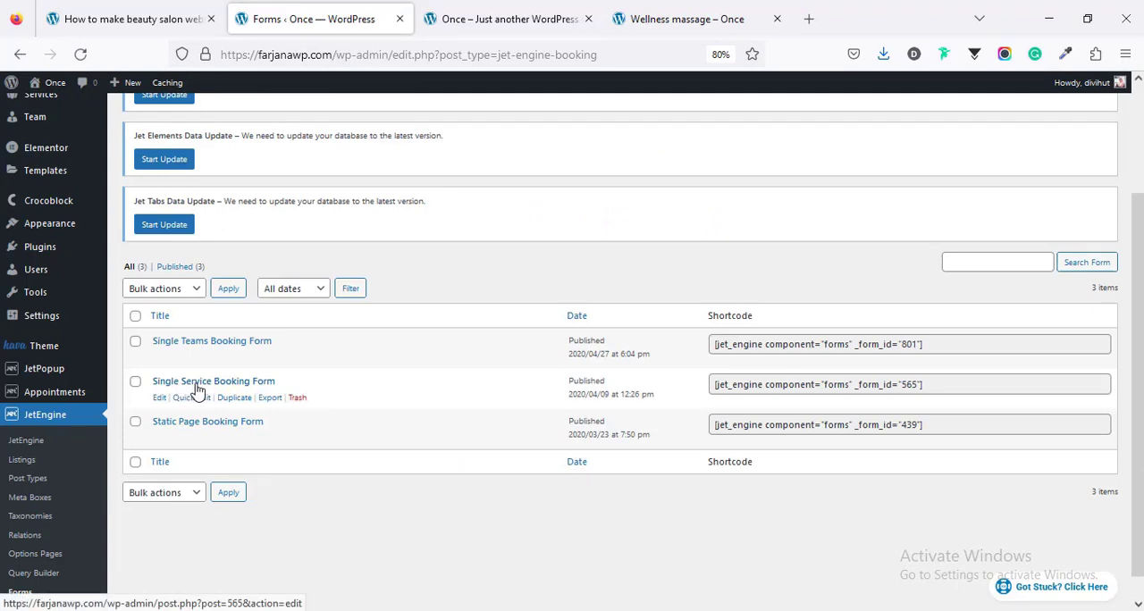
pyautogui.click(705, 9)
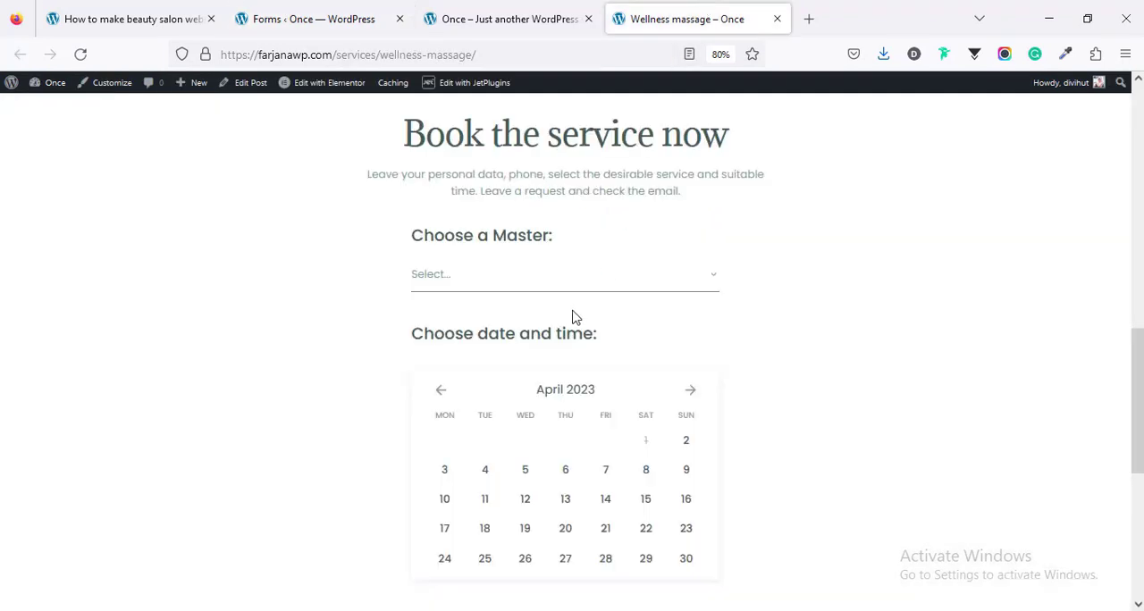
# Step: In the Wellness massage booking form, choose the first listed master and the 09:30-10:00 slot on April 3, 2023
pyautogui.click(480, 286)
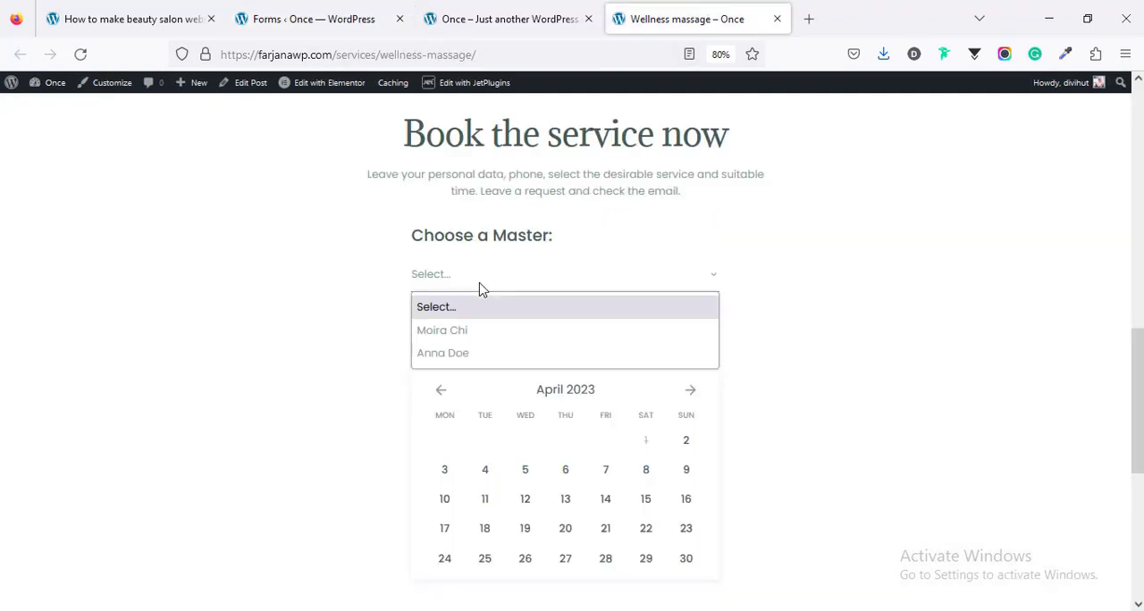
pyautogui.click(474, 333)
pyautogui.scroll(-3, 473, 331)
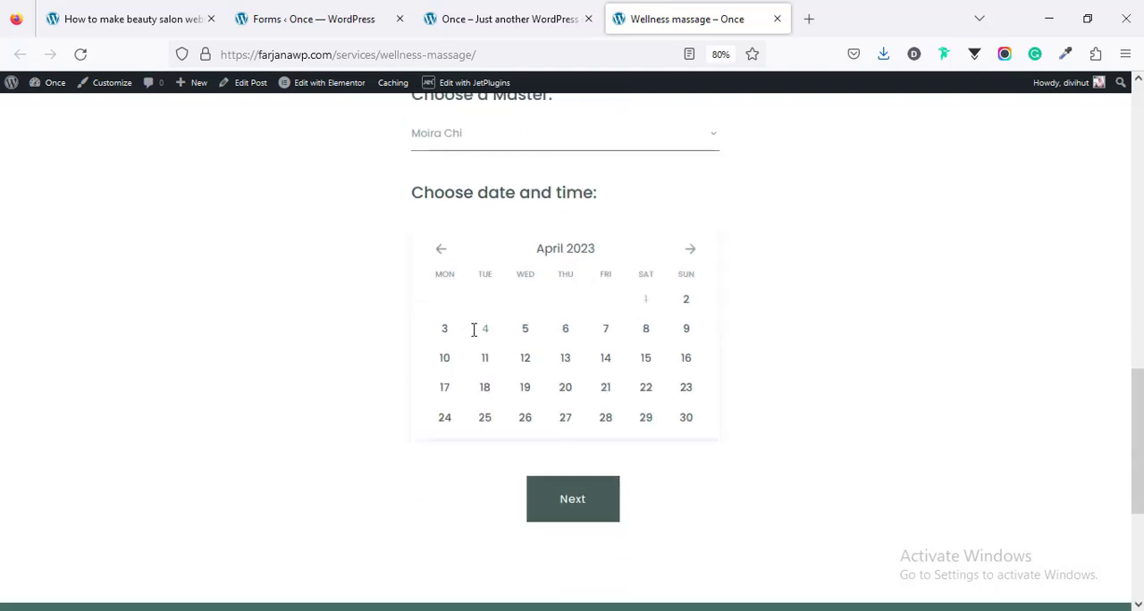
pyautogui.click(685, 303)
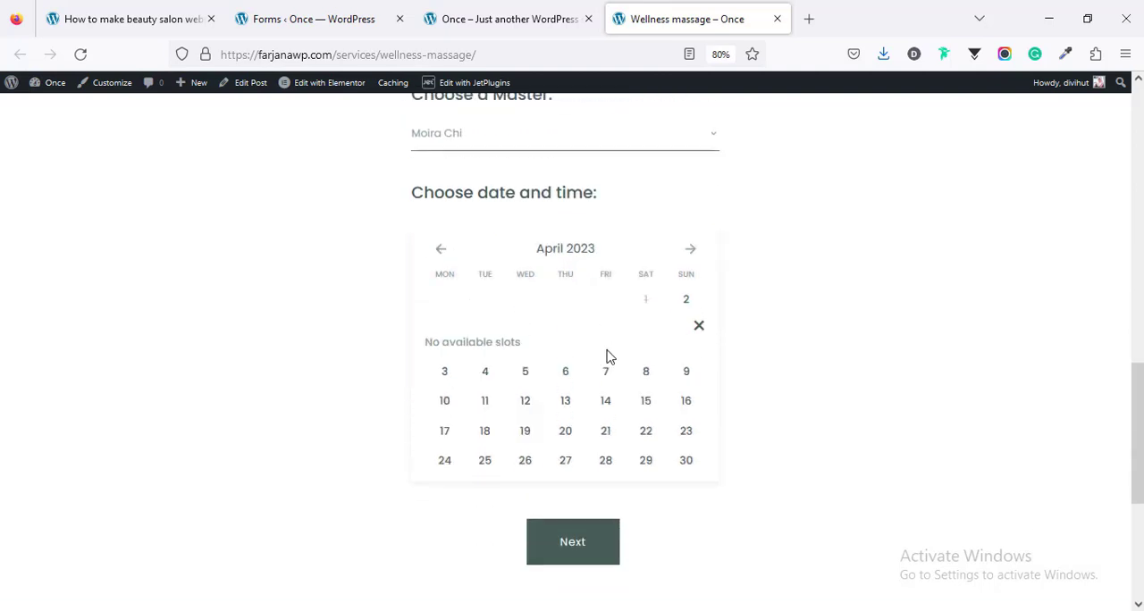
pyautogui.click(455, 376)
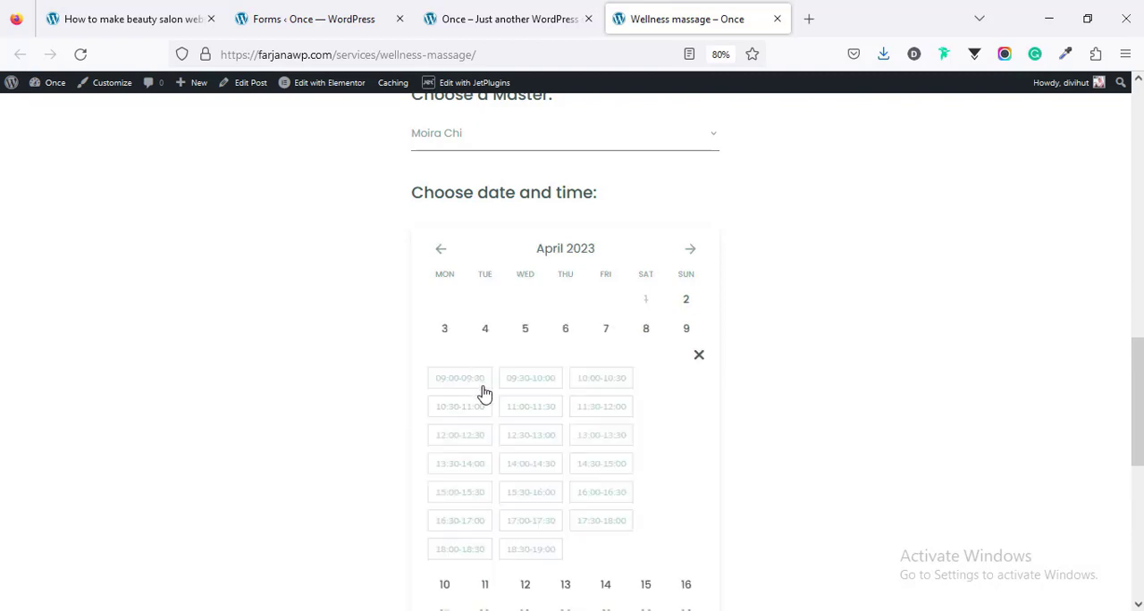
pyautogui.click(483, 385)
pyautogui.scroll(-6, 480, 420)
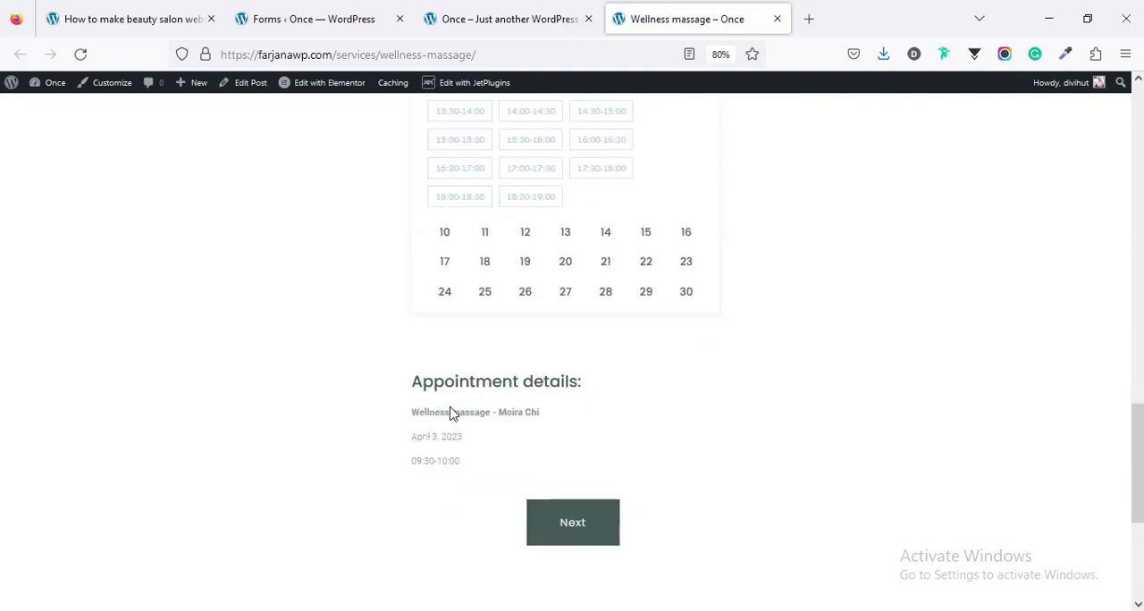
# Step: Continue to the confirmation stage and try to book the appointment with the contact fields left empty
pyautogui.click(590, 522)
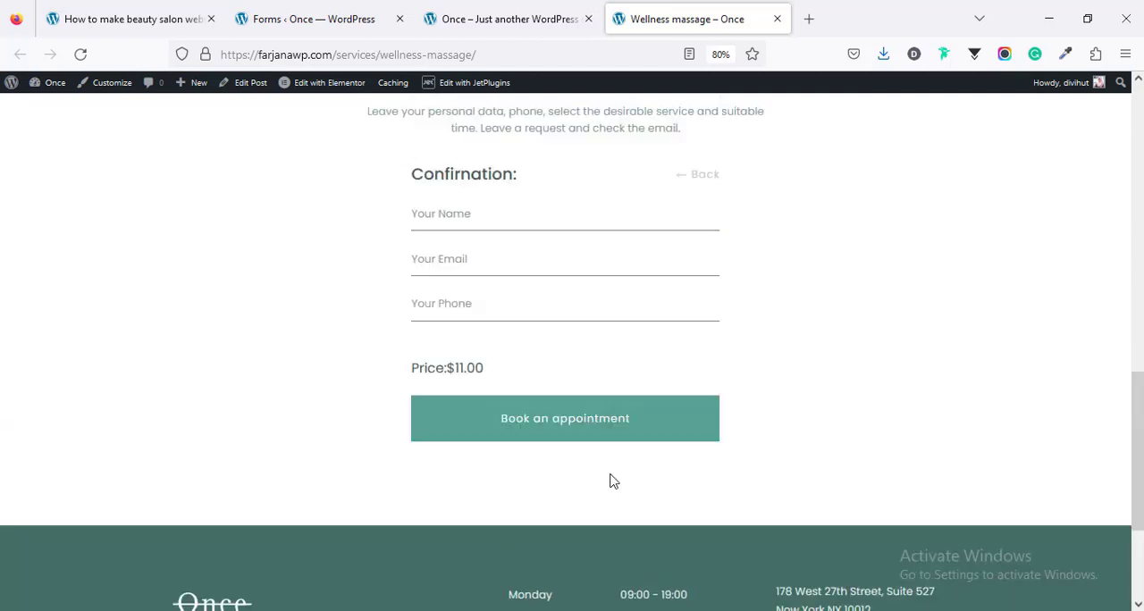
pyautogui.scroll(1, 536, 420)
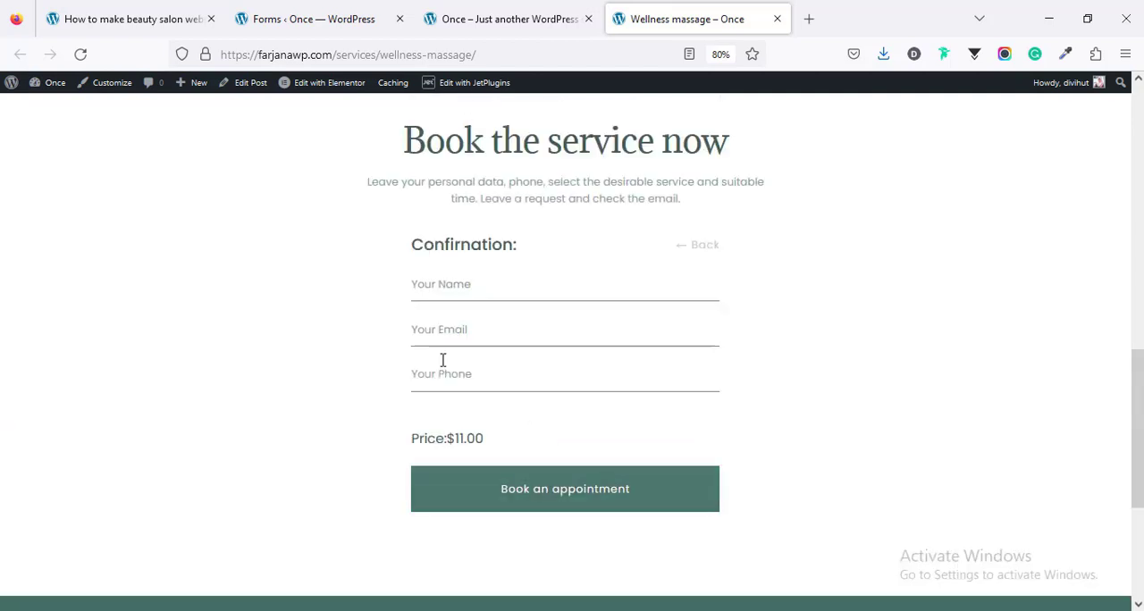
pyautogui.click(519, 494)
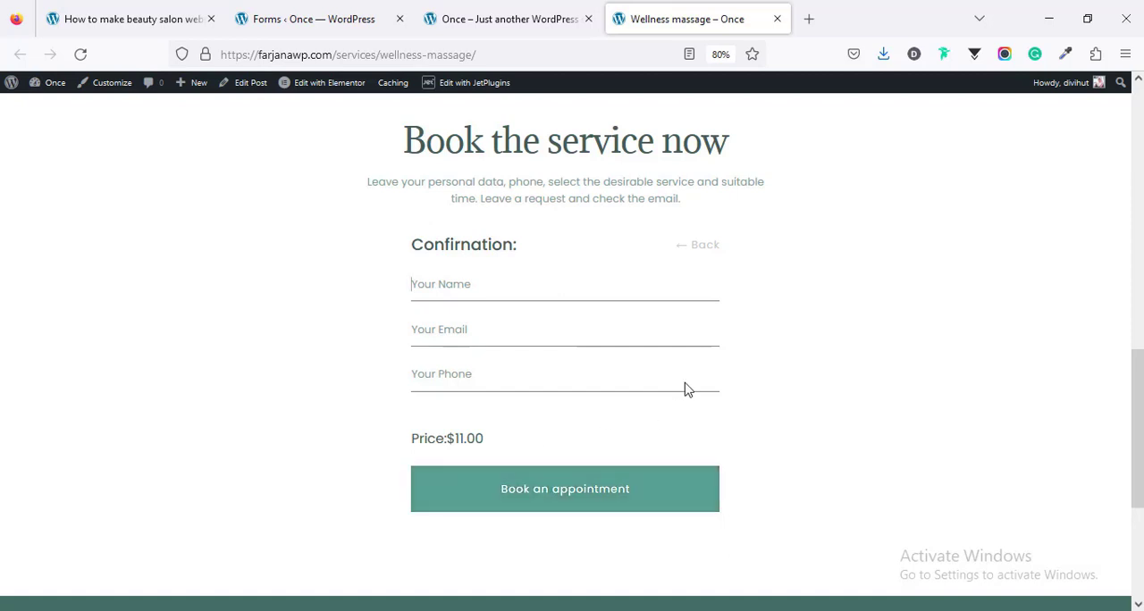
pyautogui.scroll(-3, 759, 400)
pyautogui.scroll(8, 759, 400)
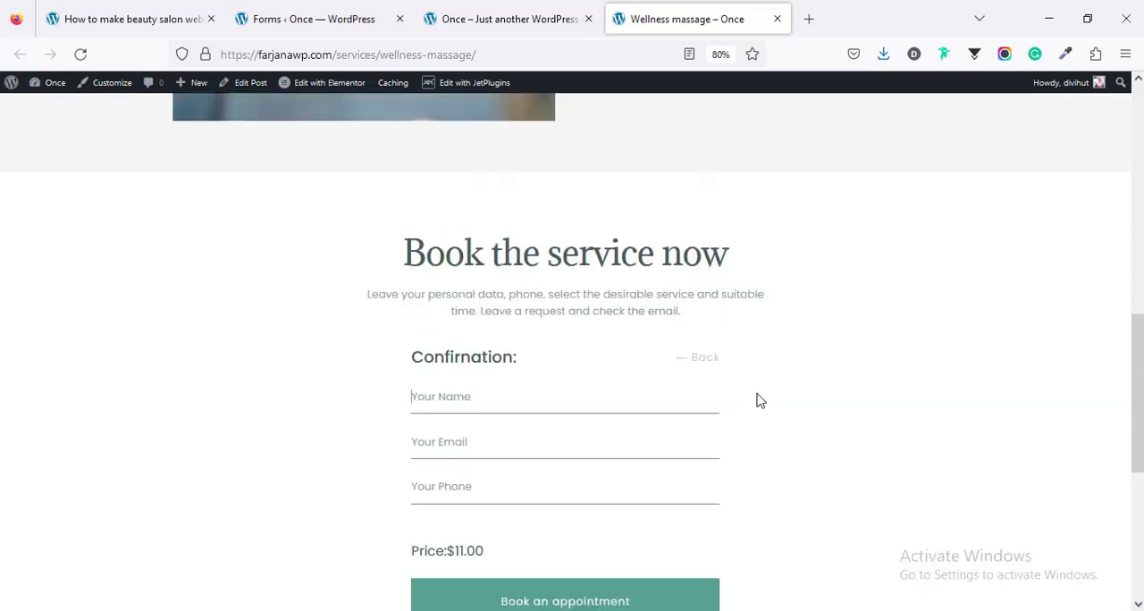
pyautogui.scroll(10, 759, 401)
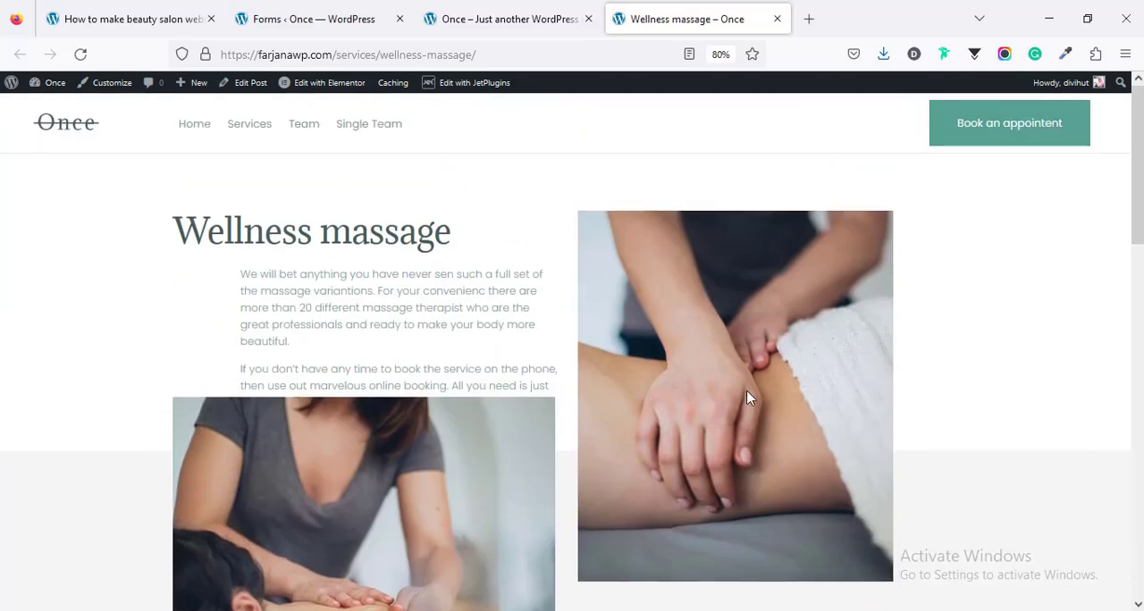
# Step: Open the Spa detox therapist's page from the site's home page and find its booking section
pyautogui.click(483, 16)
pyautogui.scroll(-15, 426, 356)
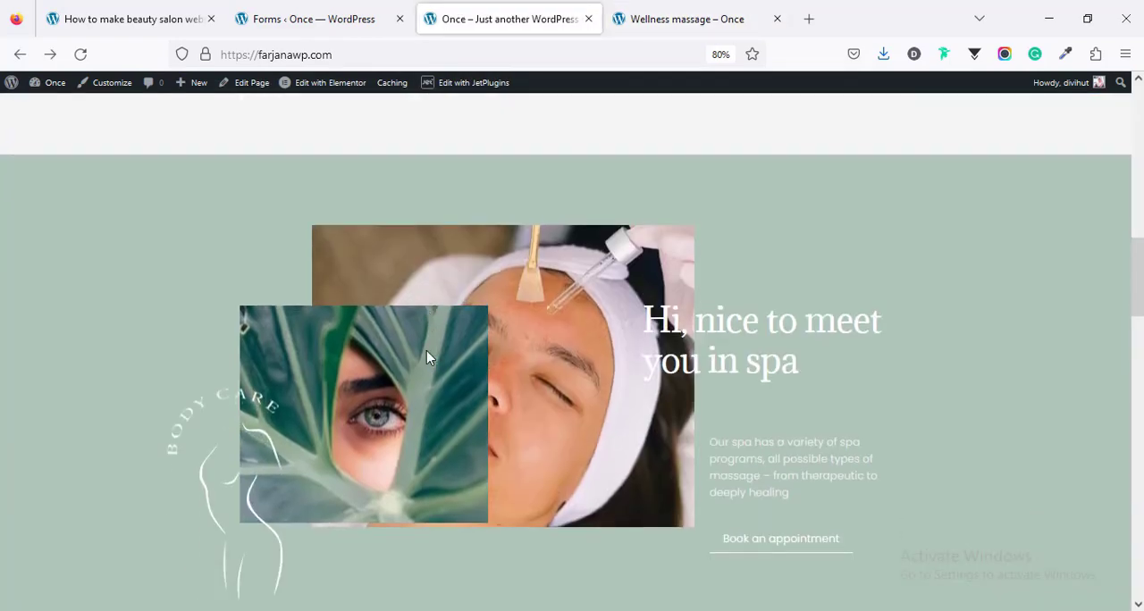
pyautogui.scroll(-2, 426, 358)
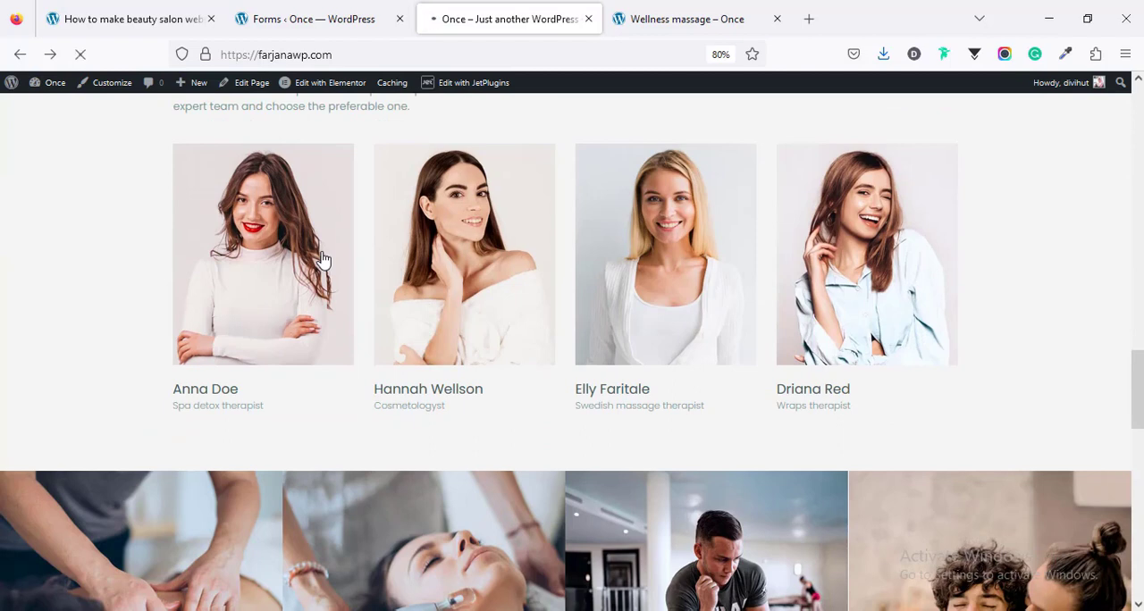
pyautogui.scroll(-15, 325, 312)
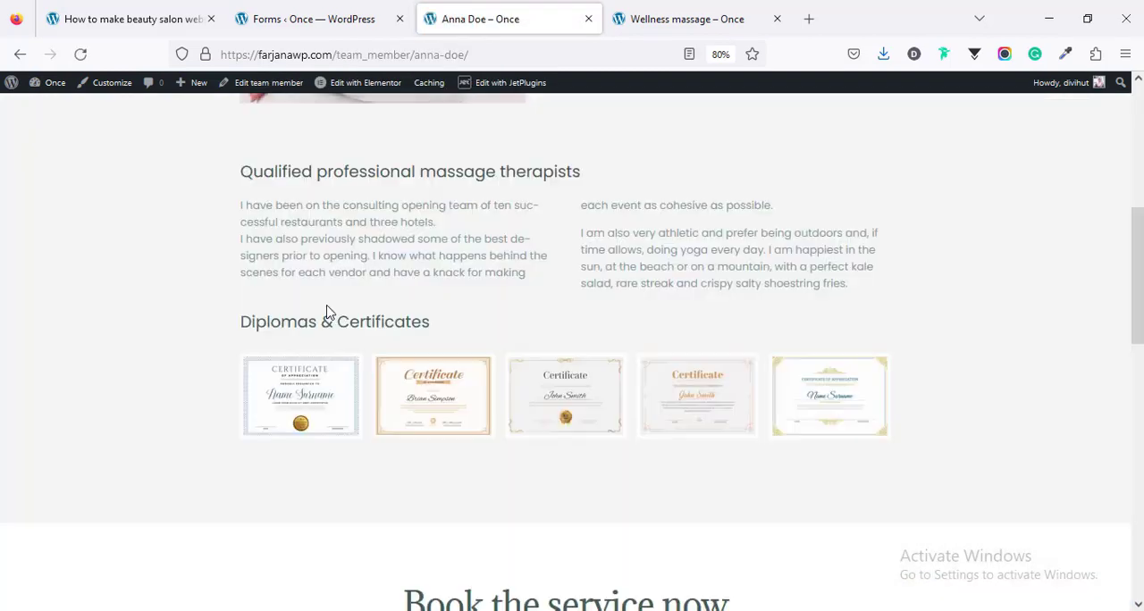
pyautogui.scroll(-1, 327, 310)
pyautogui.scroll(2, 327, 310)
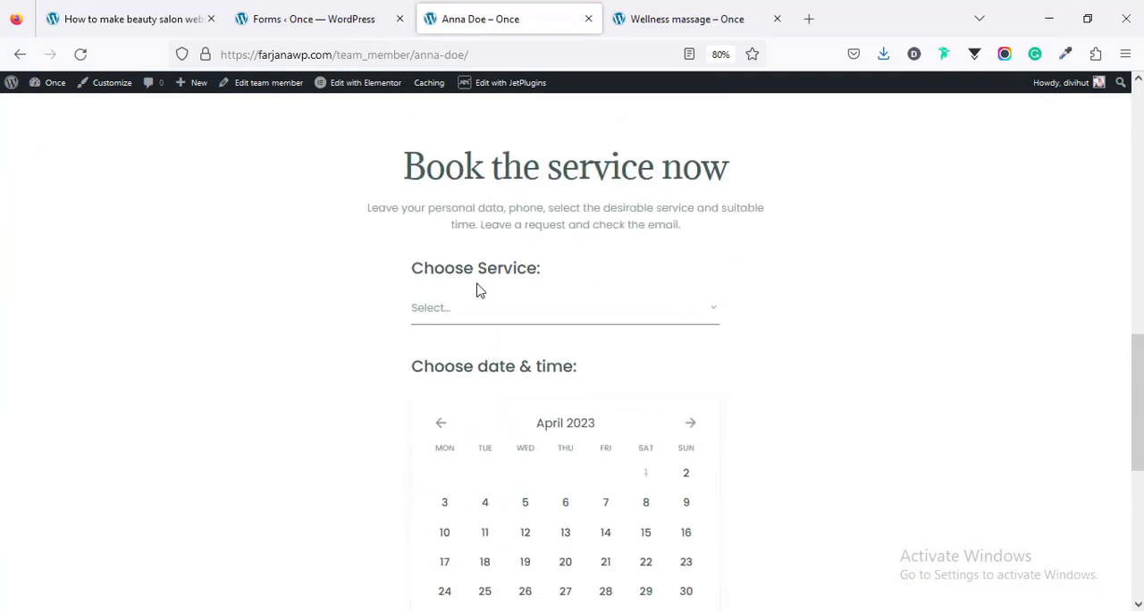
# Step: Choose Wellness massage on April 4, 2023 at 14:00-14:30 in the therapist's booking form and continue to the confirmation stage
pyautogui.click(481, 318)
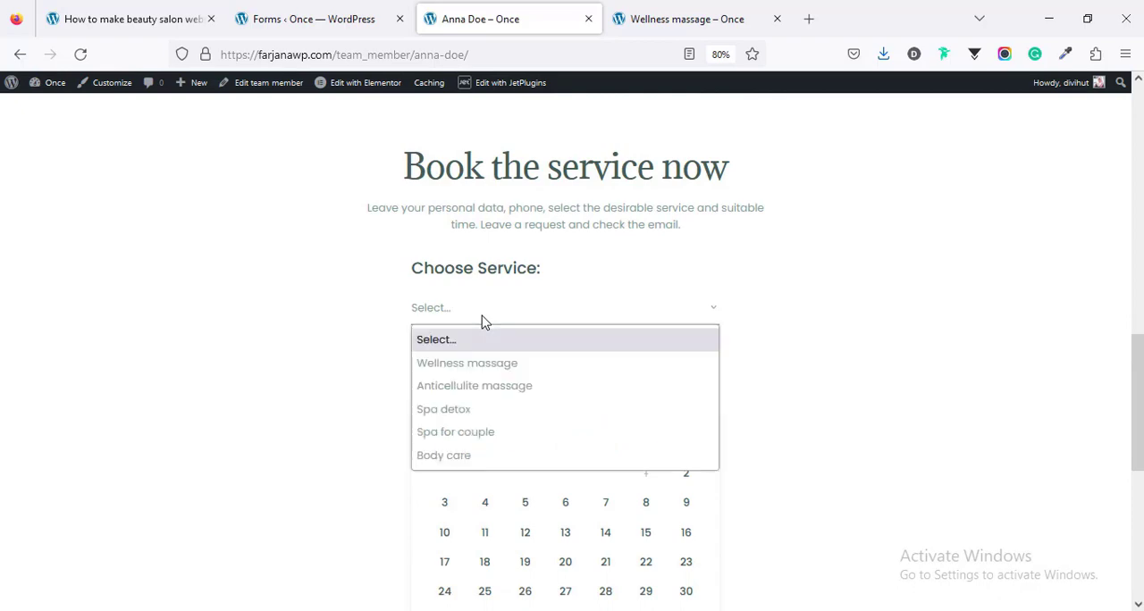
pyautogui.click(480, 372)
pyautogui.scroll(10, 500, 353)
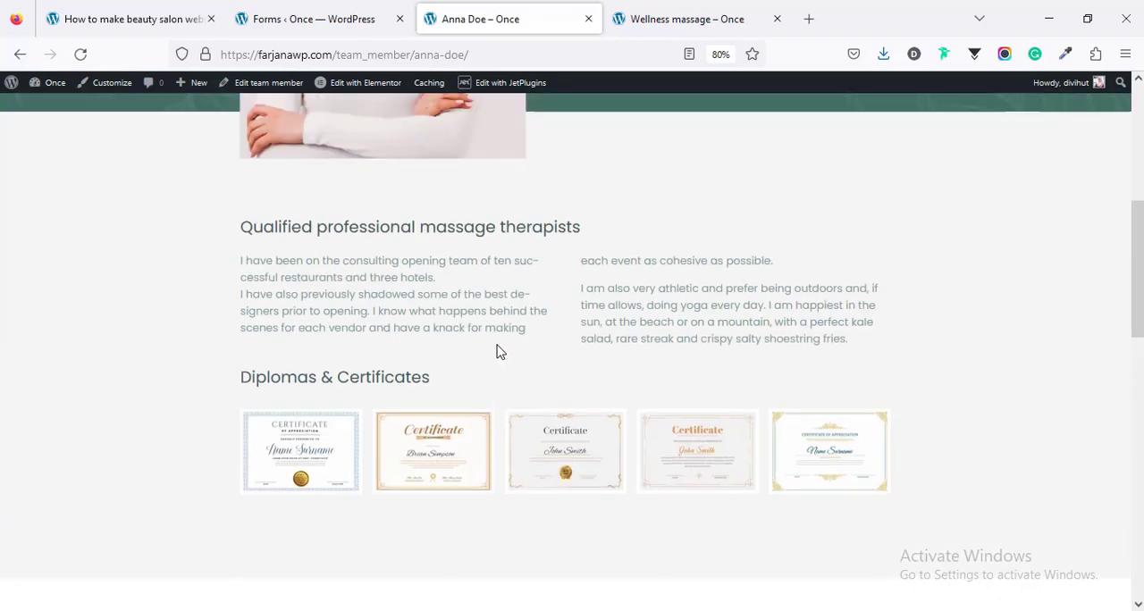
pyautogui.scroll(-10, 453, 308)
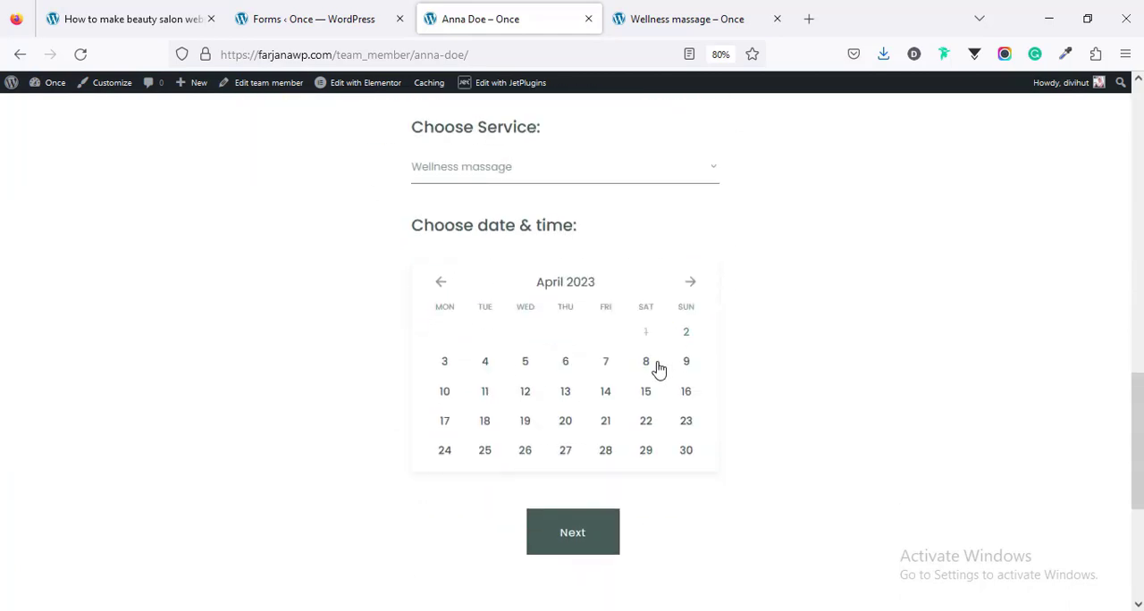
pyautogui.click(487, 366)
pyautogui.scroll(-2, 494, 364)
pyautogui.scroll(-1, 493, 364)
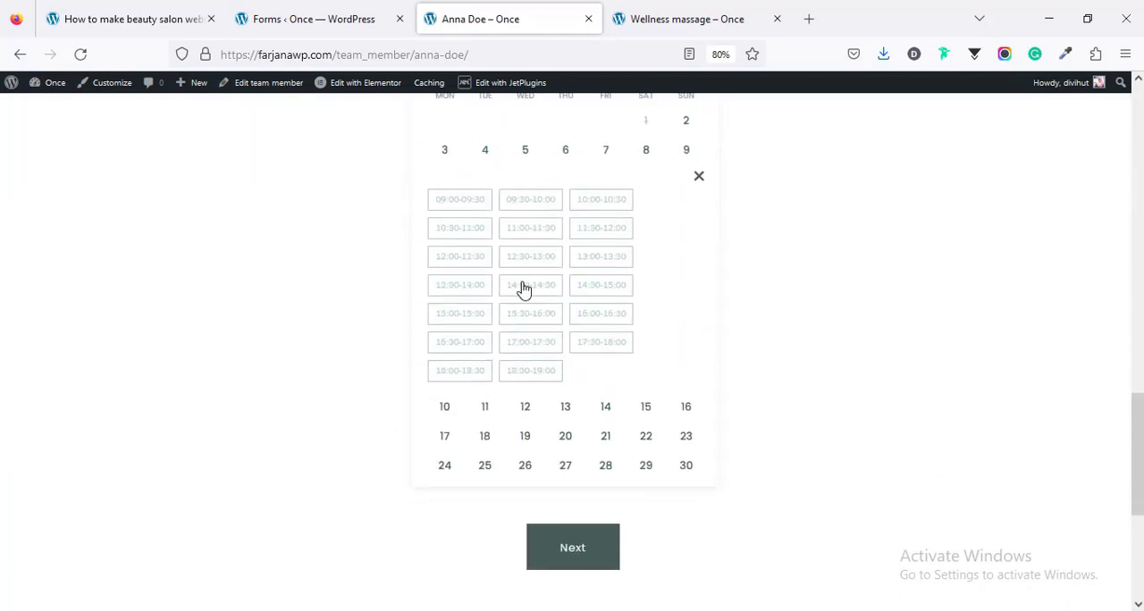
pyautogui.click(524, 288)
pyautogui.scroll(-5, 525, 290)
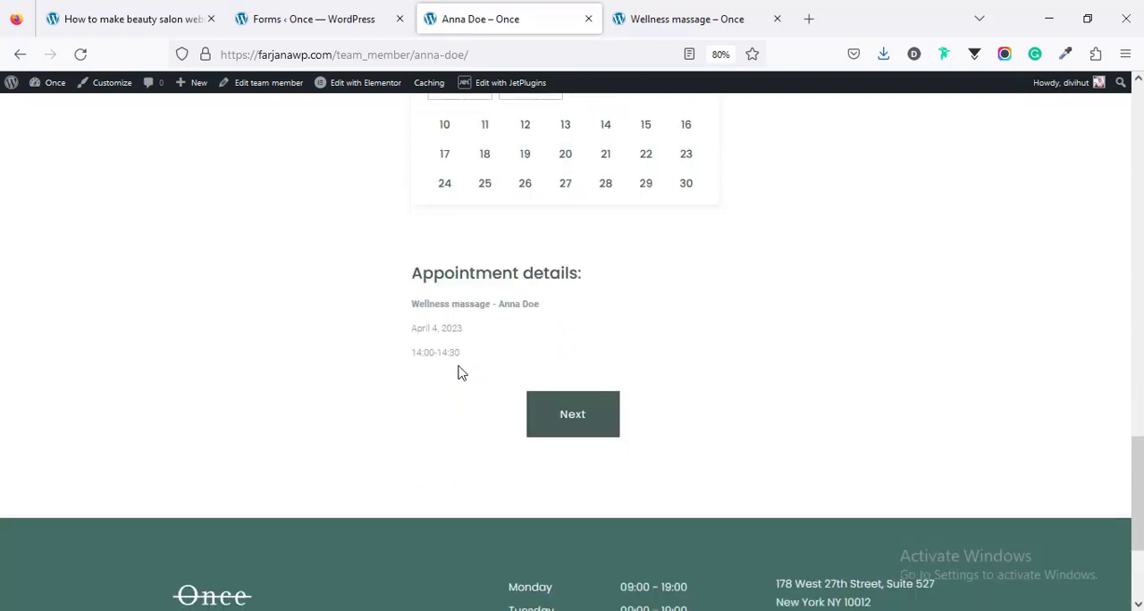
pyautogui.click(556, 417)
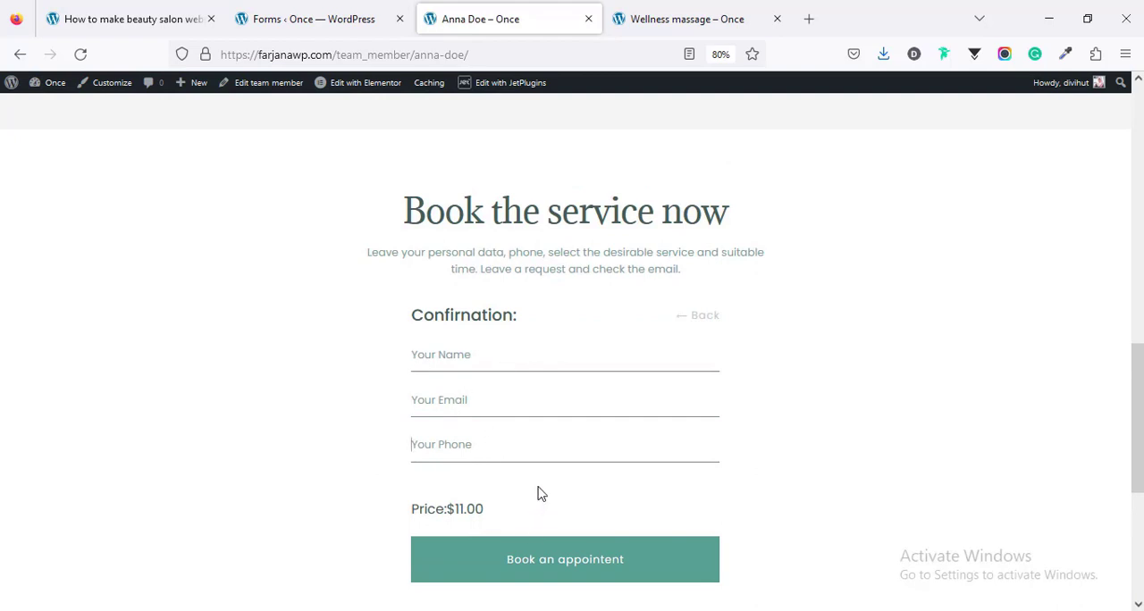
pyautogui.scroll(12, 489, 208)
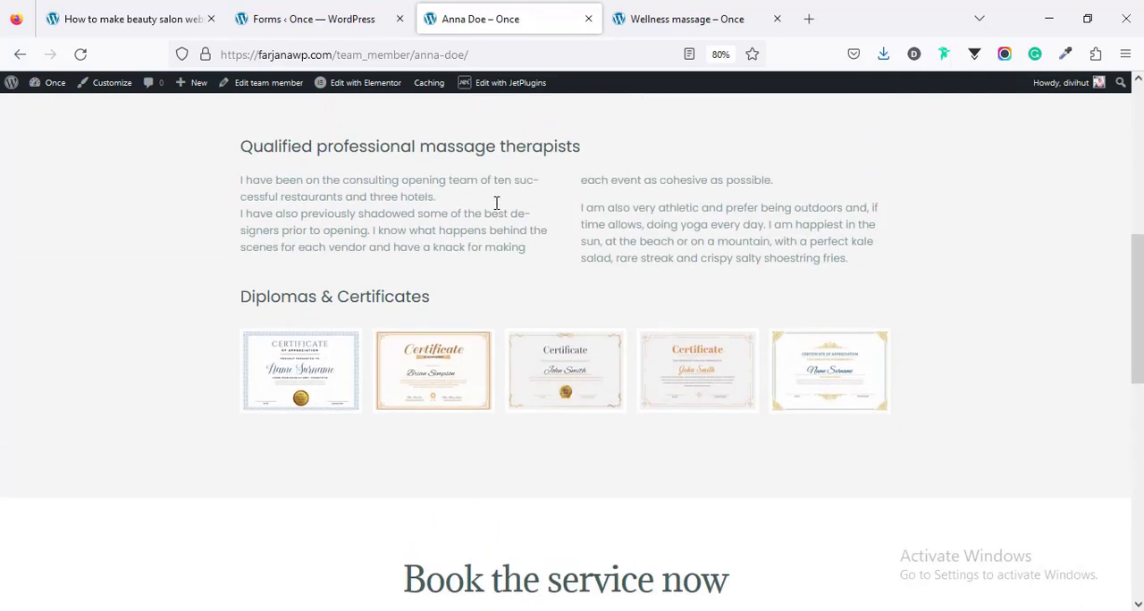
# Step: Open the JetAppointments general settings in the WordPress admin and review the service and provider post type choices
pyautogui.click(322, 22)
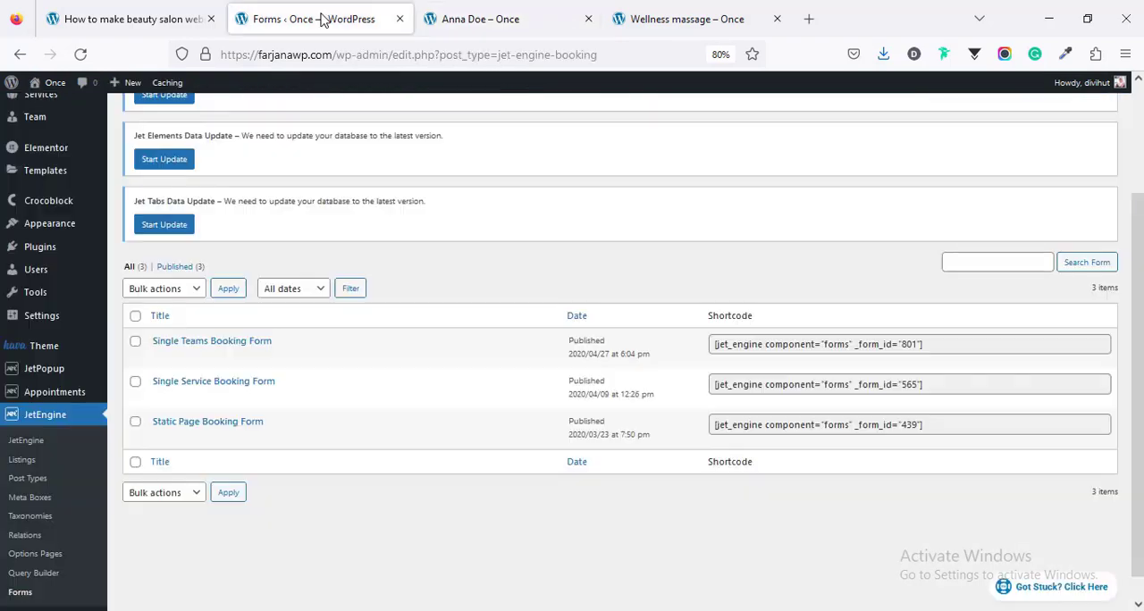
pyautogui.moveTo(42, 397)
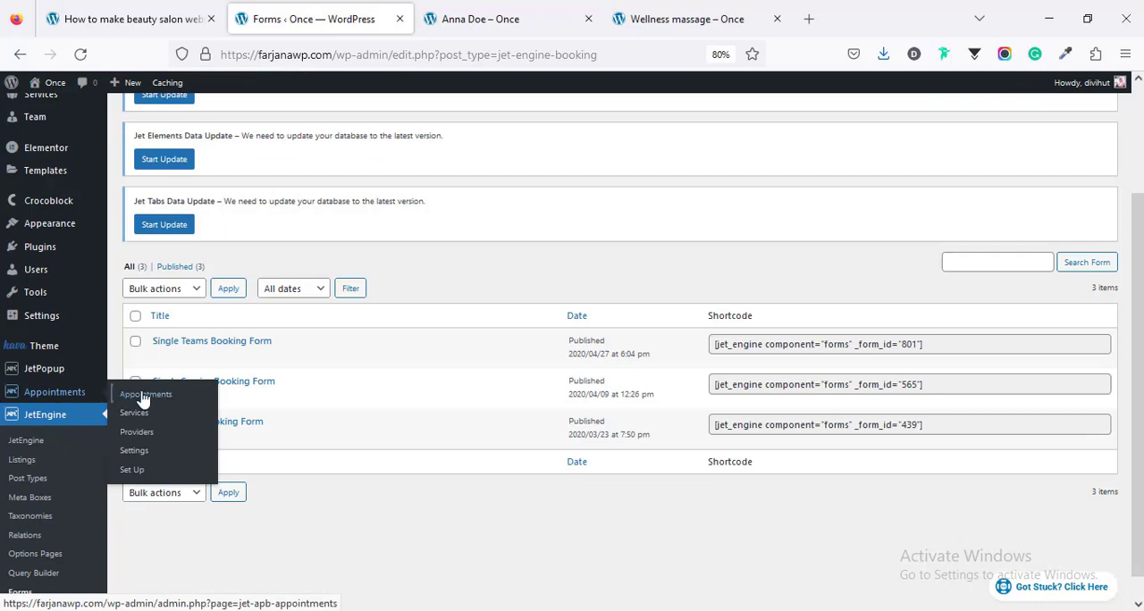
pyautogui.click(134, 450)
pyautogui.scroll(-3, 443, 415)
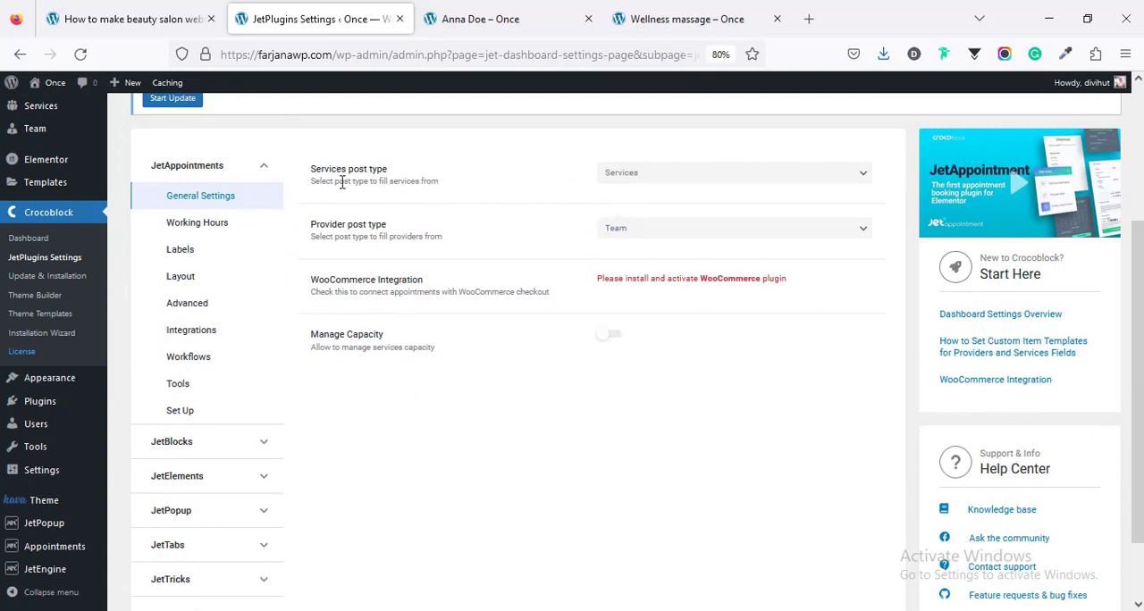
pyautogui.click(625, 175)
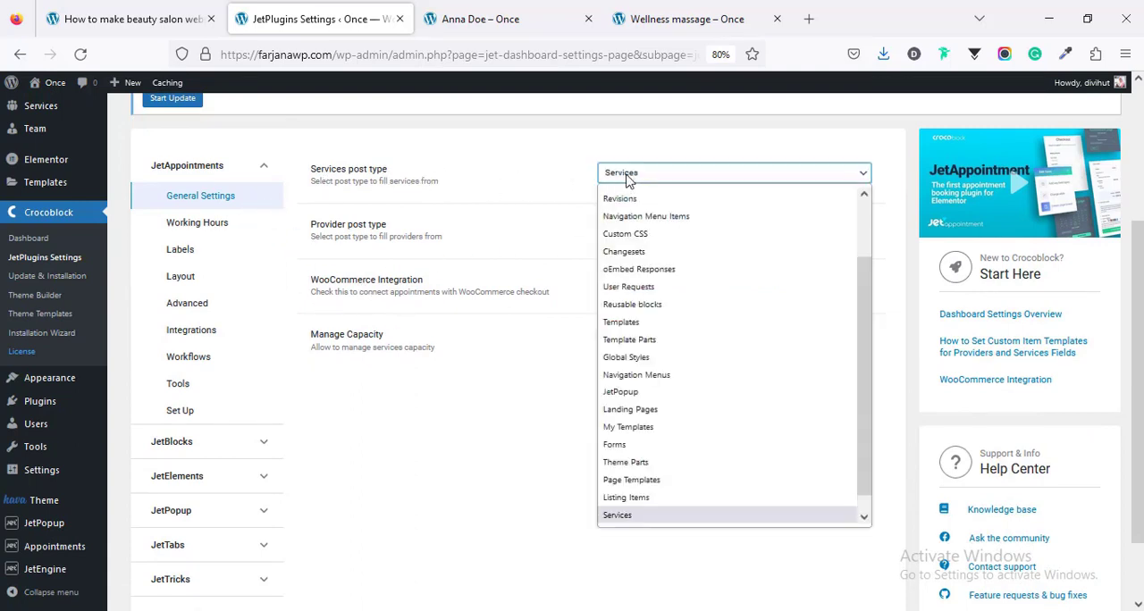
pyautogui.click(628, 178)
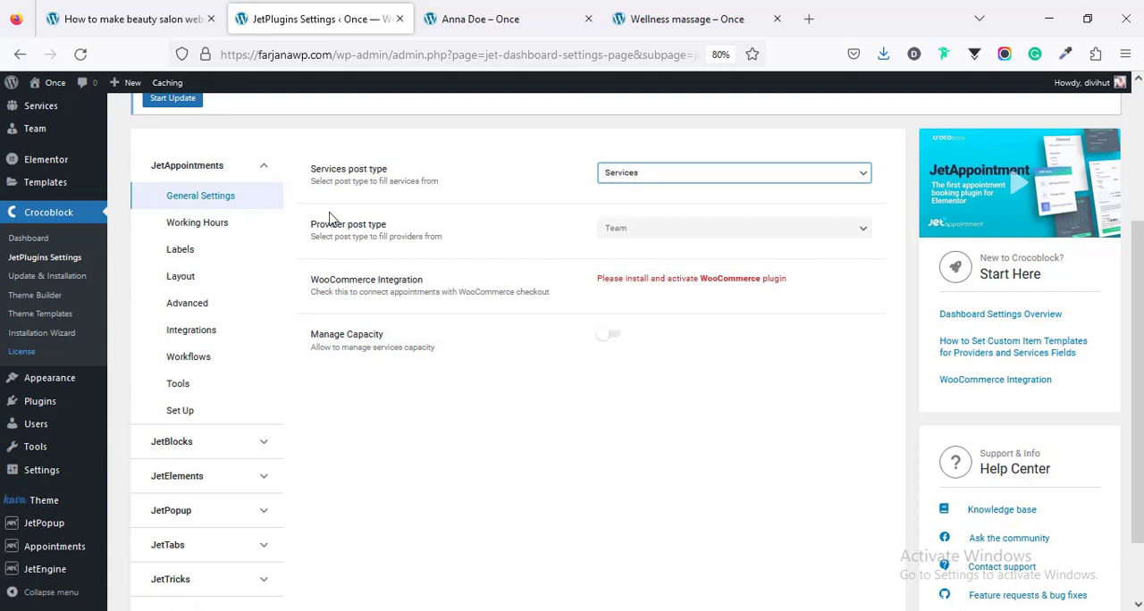
pyautogui.click(615, 241)
pyautogui.click(615, 241)
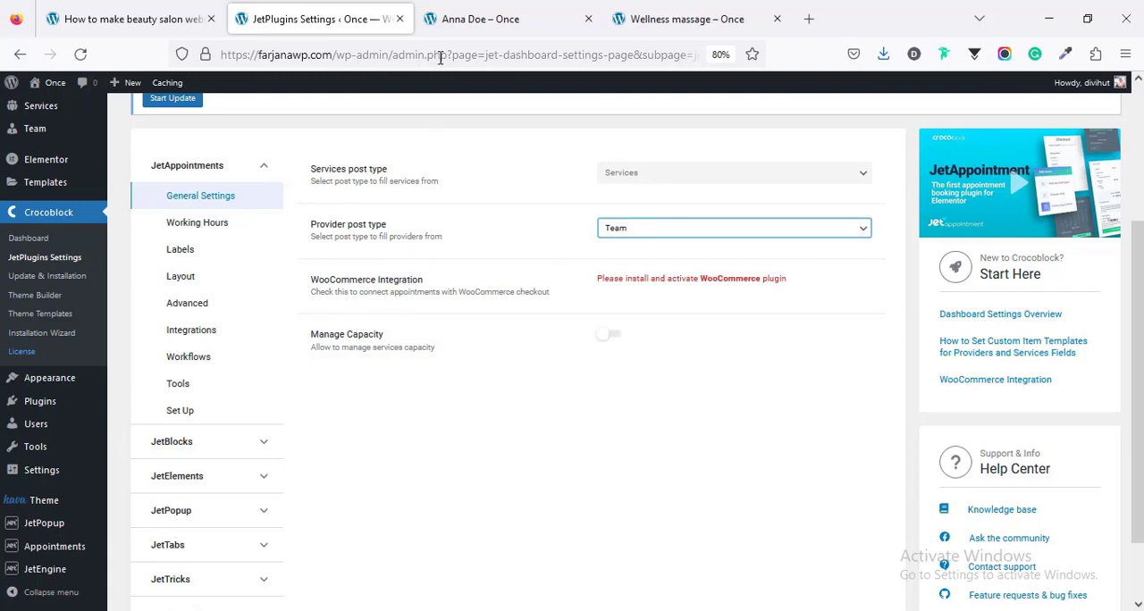
# Step: Go back to the therapist's page and review the confirmation stage of its booking form
pyautogui.click(509, 21)
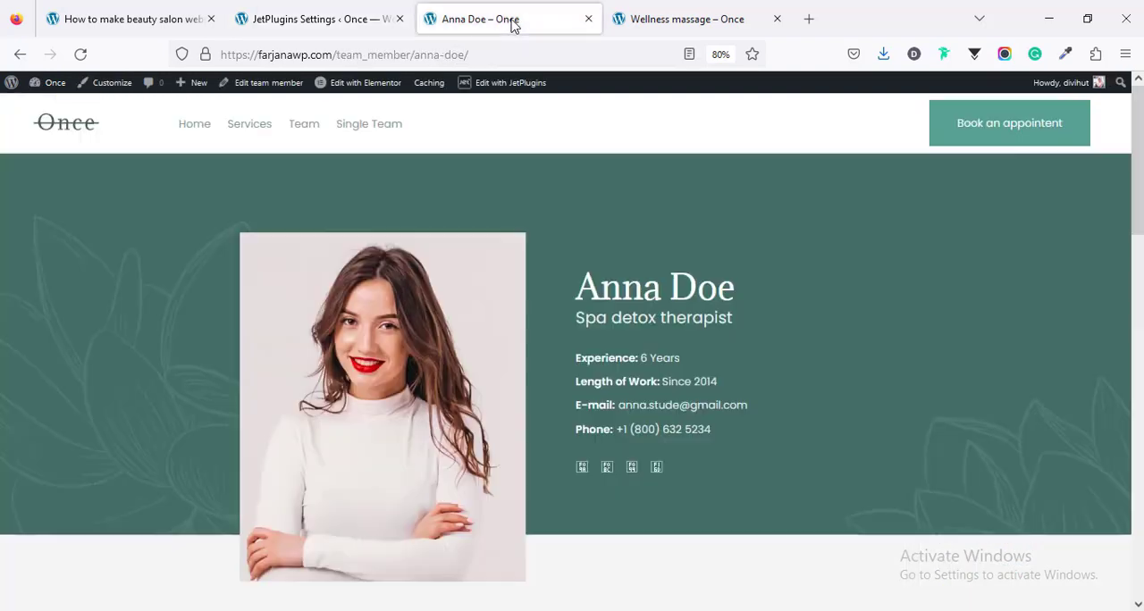
pyautogui.scroll(-5, 498, 329)
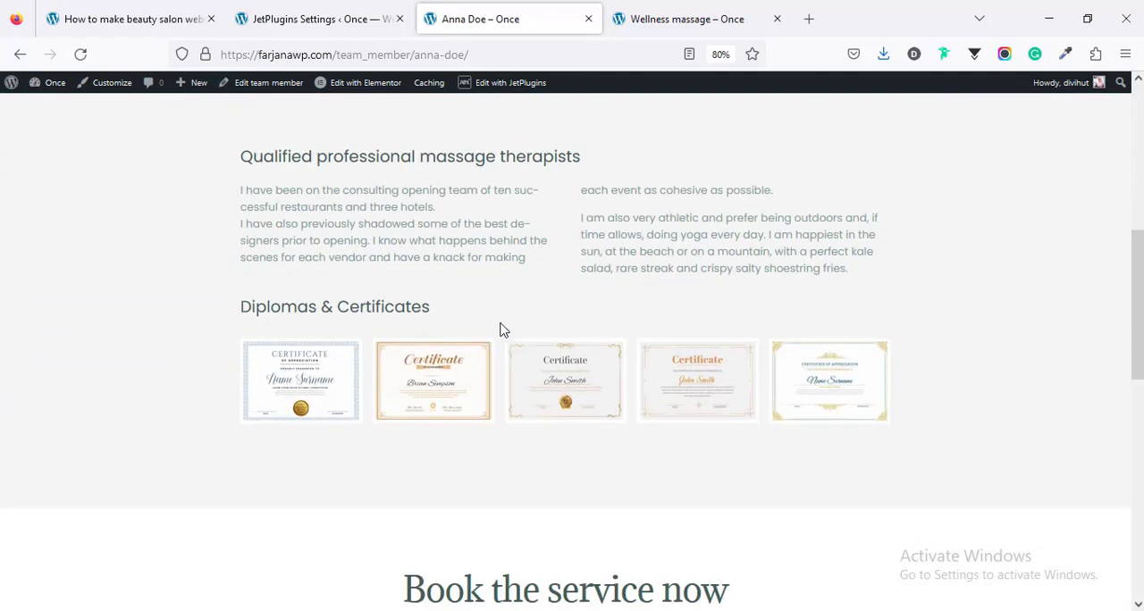
pyautogui.scroll(-4, 505, 327)
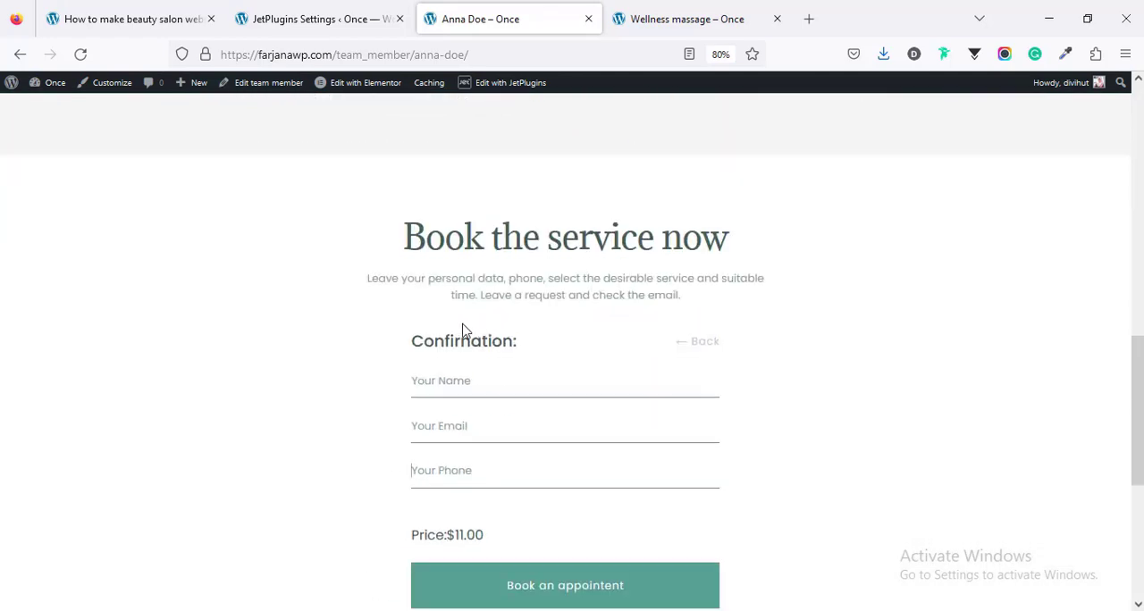
# Step: Return to the WordPress admin, open the page for adding plugins in a new tab and search for "woocommerce"
pyautogui.click(302, 16)
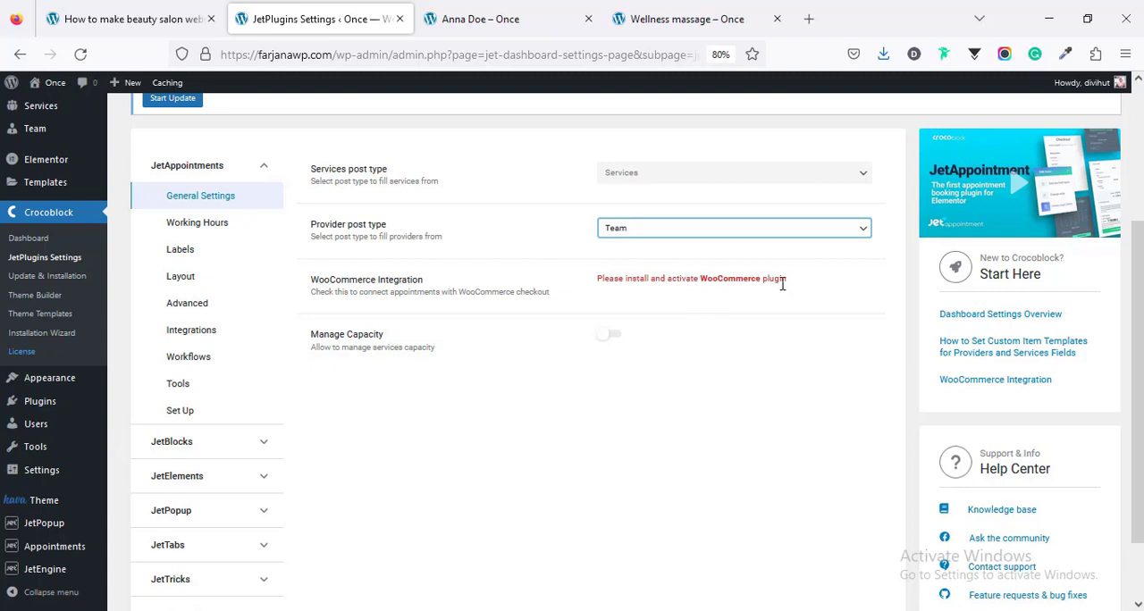
pyautogui.moveTo(51, 403)
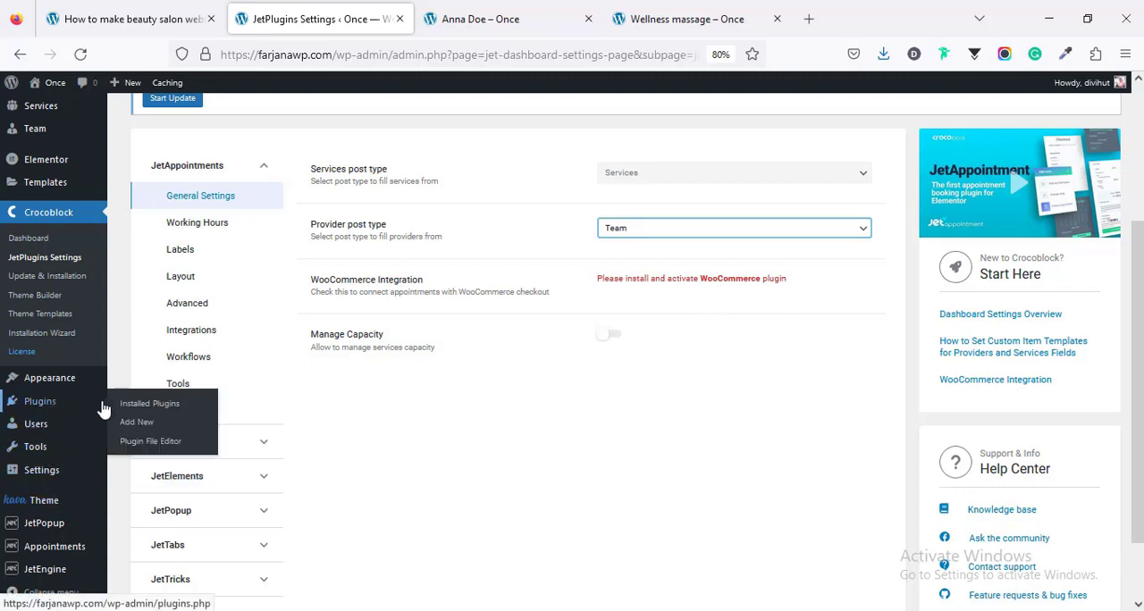
pyautogui.click(131, 434)
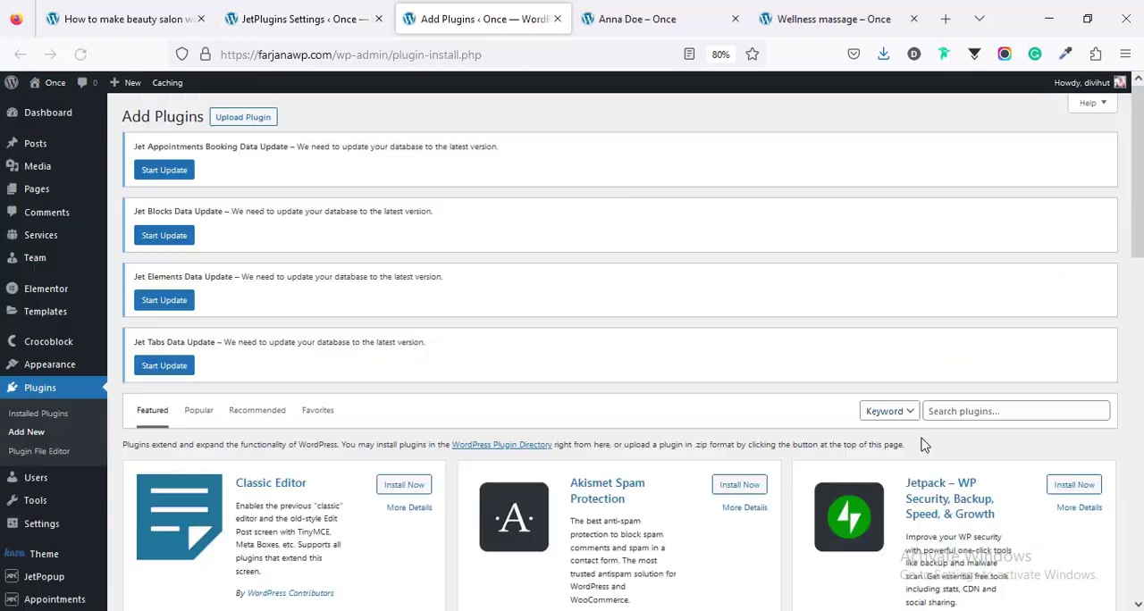
pyautogui.click(935, 413)
pyautogui.write('w')
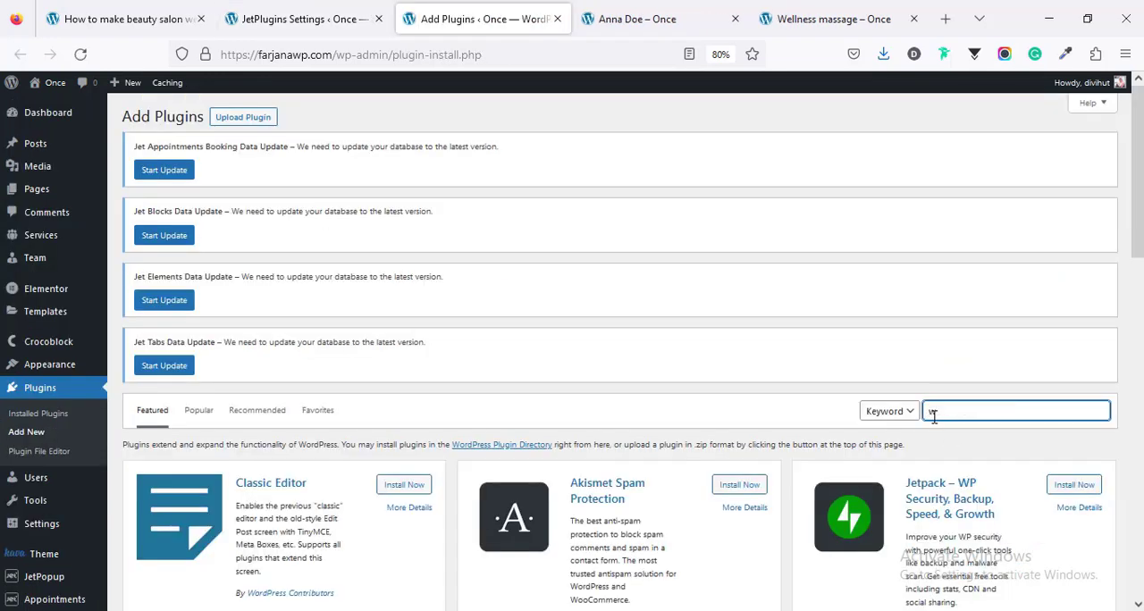
pyautogui.write('oocommerce')
pyautogui.scroll(-1, 935, 419)
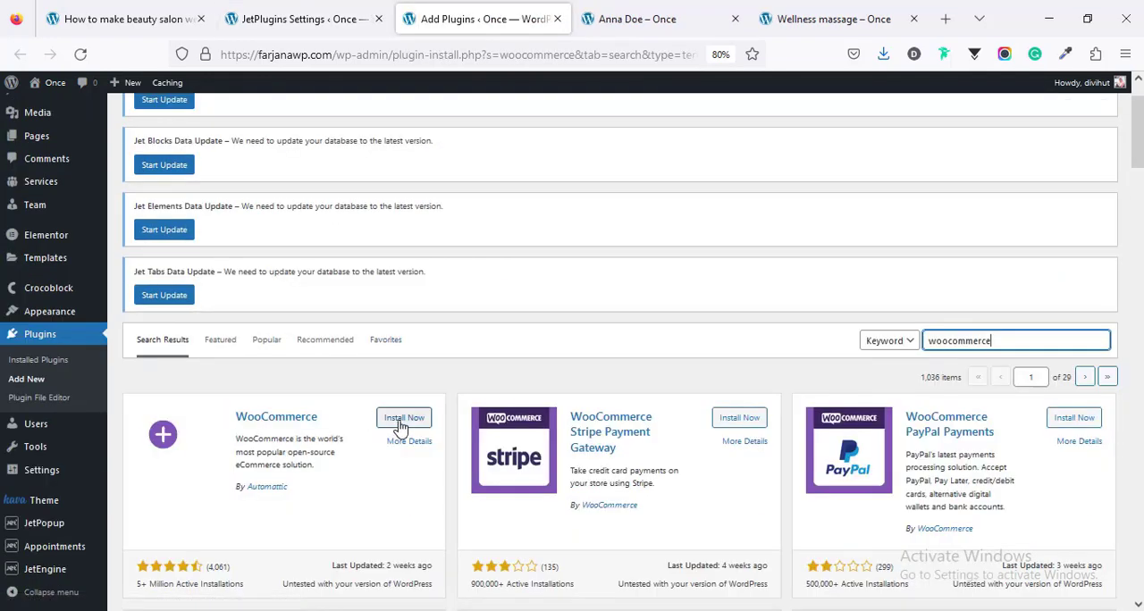
# Step: Install and activate the WooCommerce plugin, skip its store details setup and agree to share usage tracking data
pyautogui.click(399, 418)
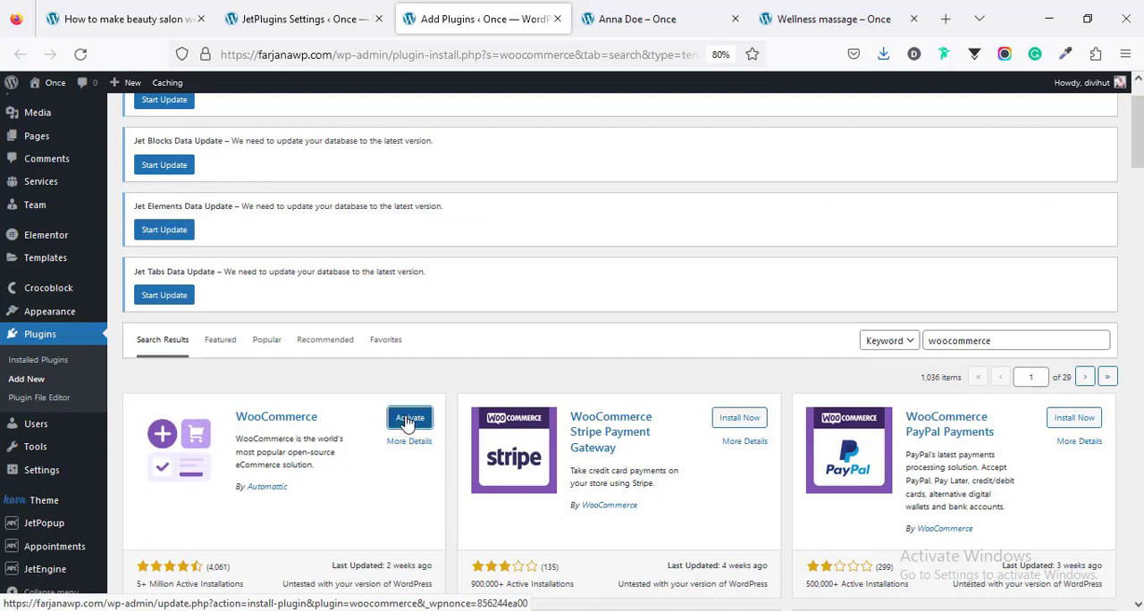
pyautogui.click(408, 420)
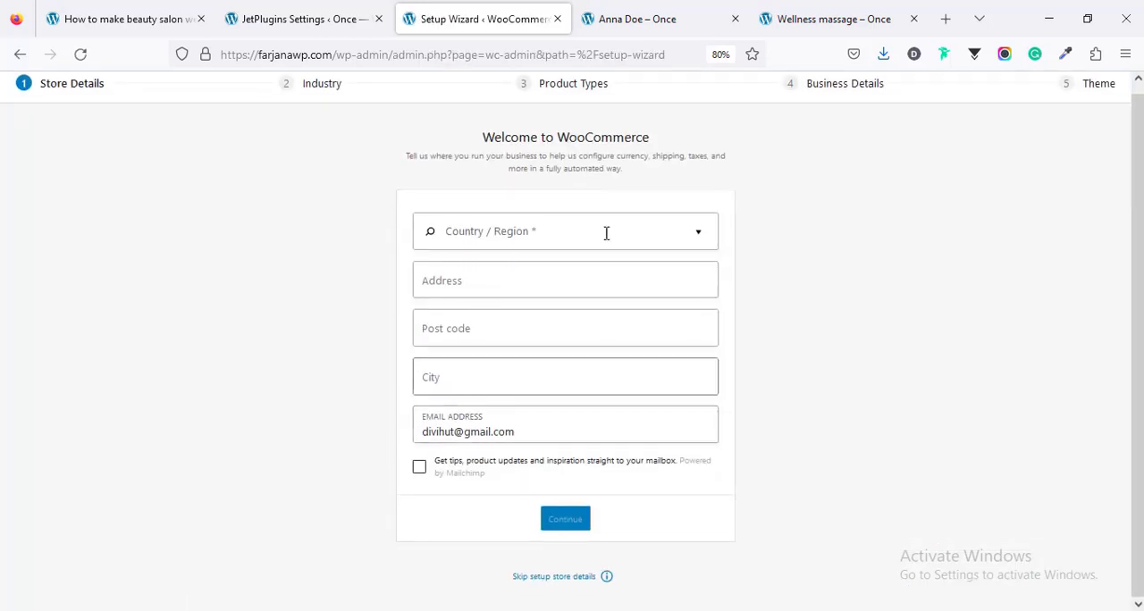
pyautogui.click(562, 577)
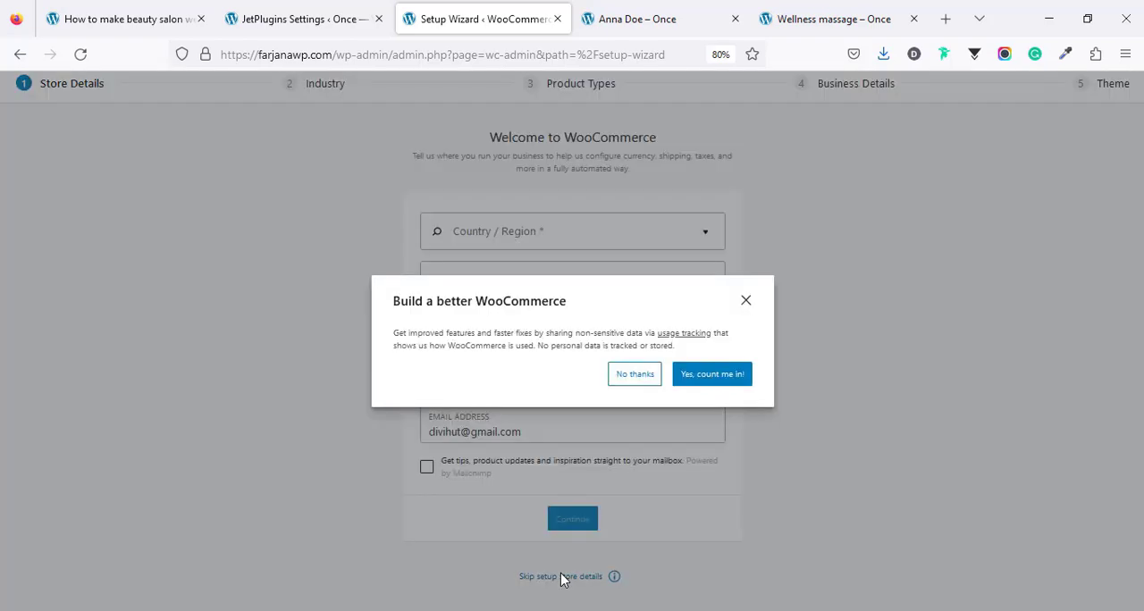
pyautogui.click(721, 382)
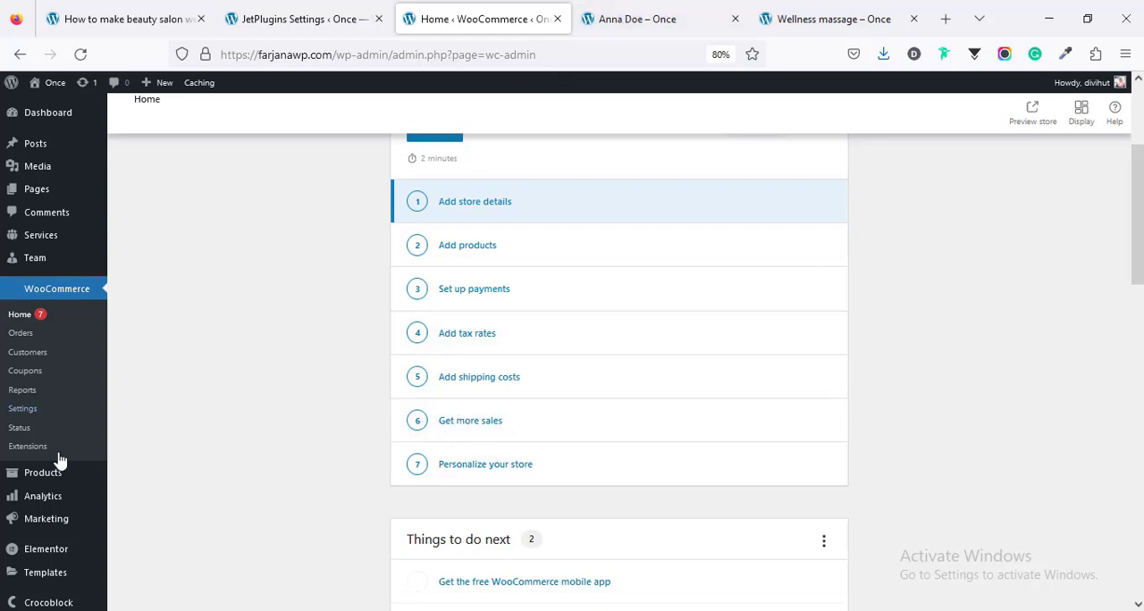
# Step: Open the JetAppointments general settings and enable WooCommerce Integration and Two-way WC orders synch
pyautogui.moveTo(82, 547)
pyautogui.scroll(-2, 82, 547)
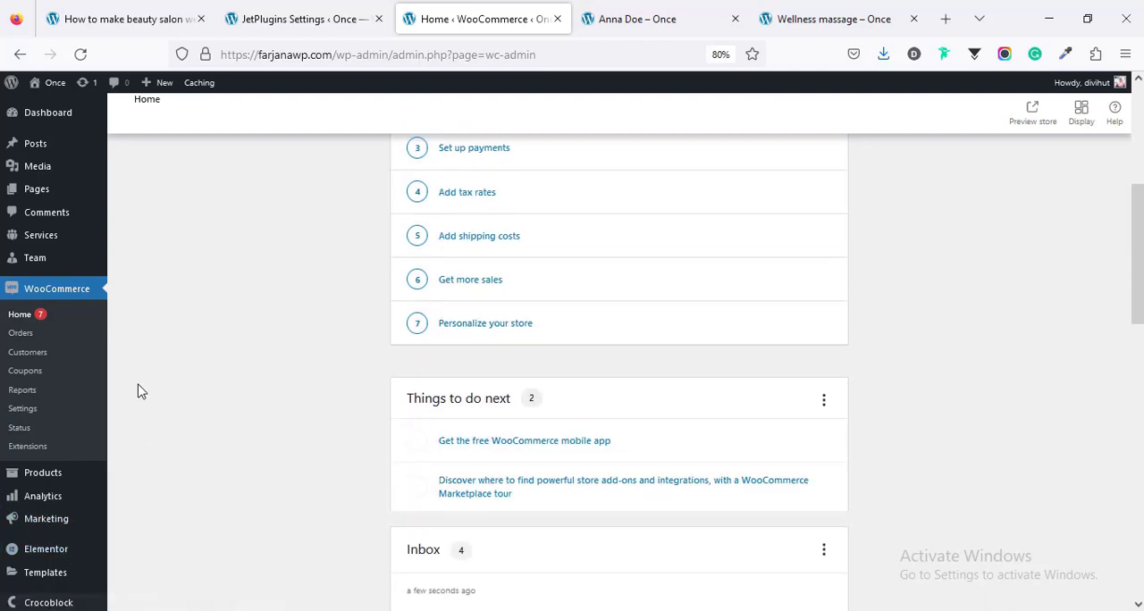
pyautogui.scroll(2, 128, 526)
pyautogui.scroll(-4, 129, 534)
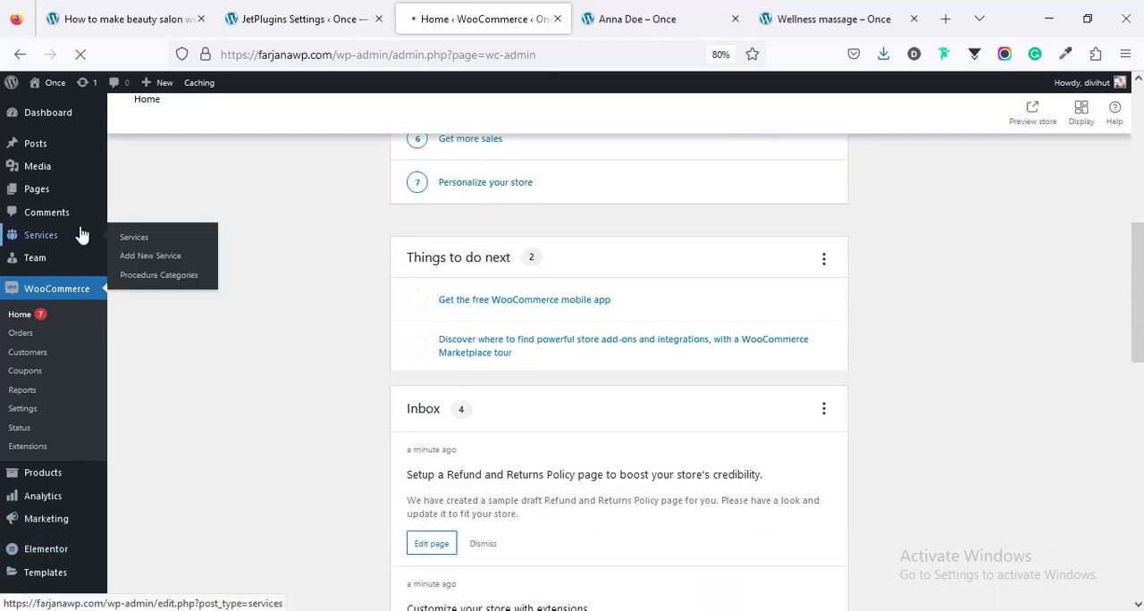
pyautogui.click(41, 234)
pyautogui.scroll(-4, 77, 234)
pyautogui.moveTo(91, 549)
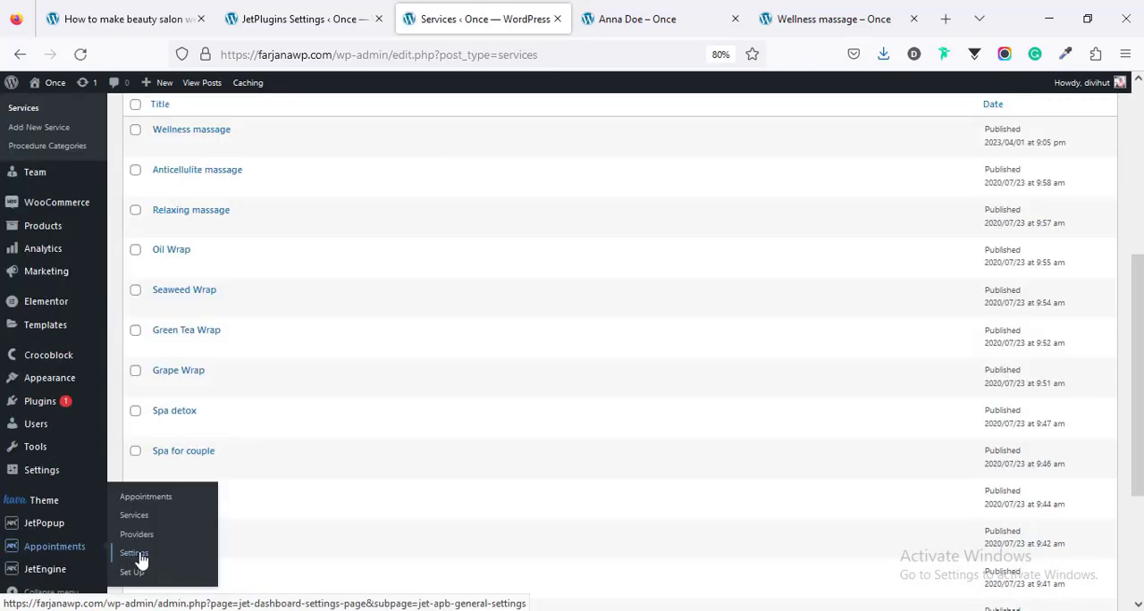
pyautogui.click(134, 554)
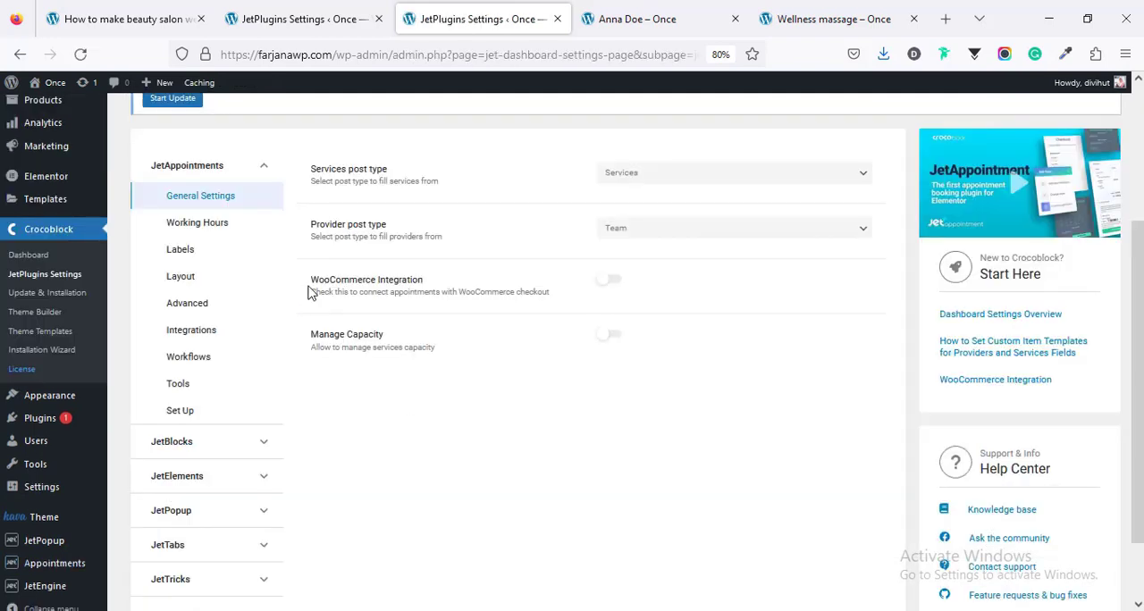
pyautogui.click(614, 282)
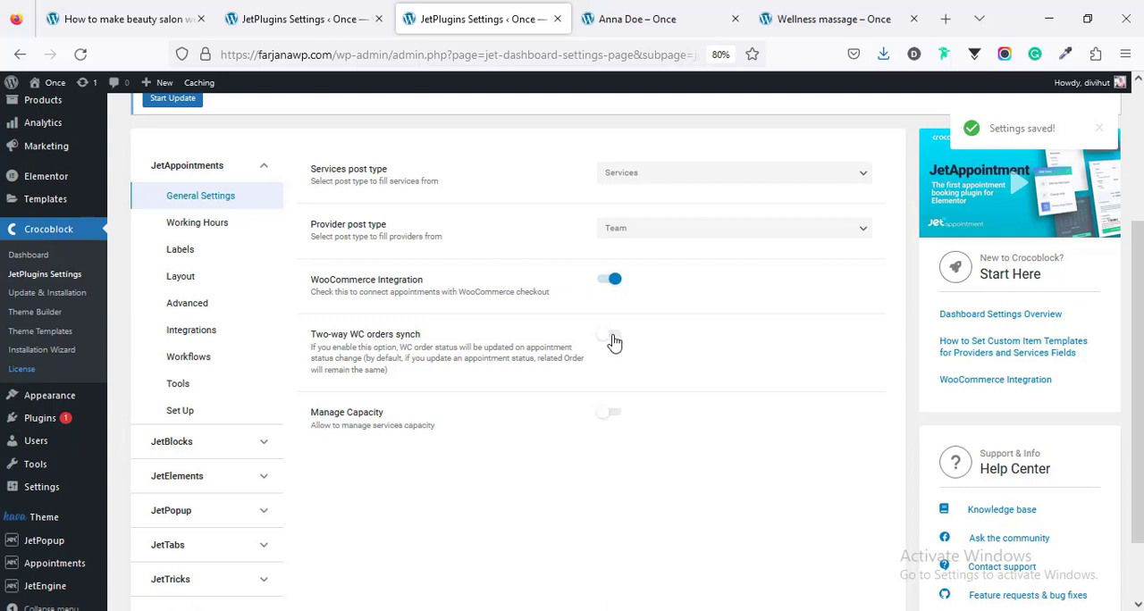
pyautogui.click(613, 338)
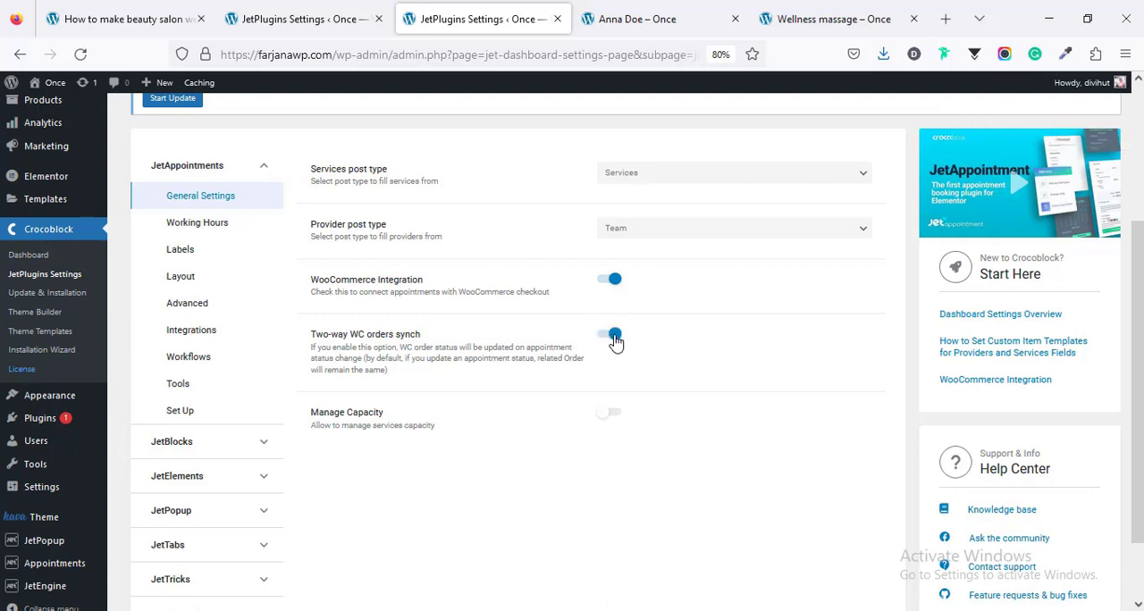
# Step: Open the JetAppointments working hours, try the Time Picker schedule type and return it to Slot
pyautogui.scroll(2, 607, 424)
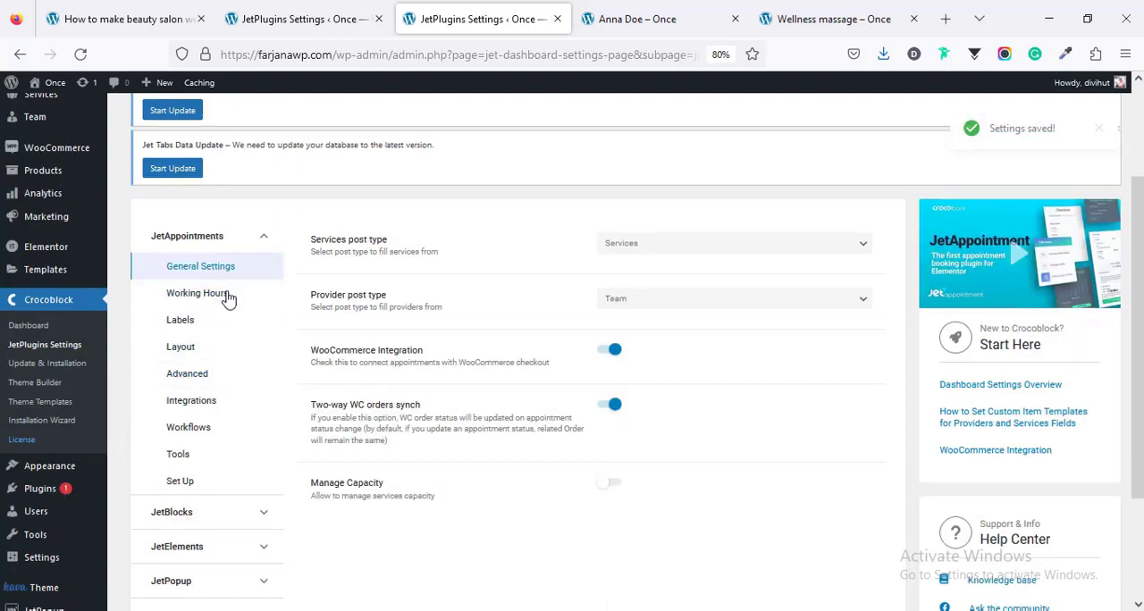
pyautogui.click(225, 298)
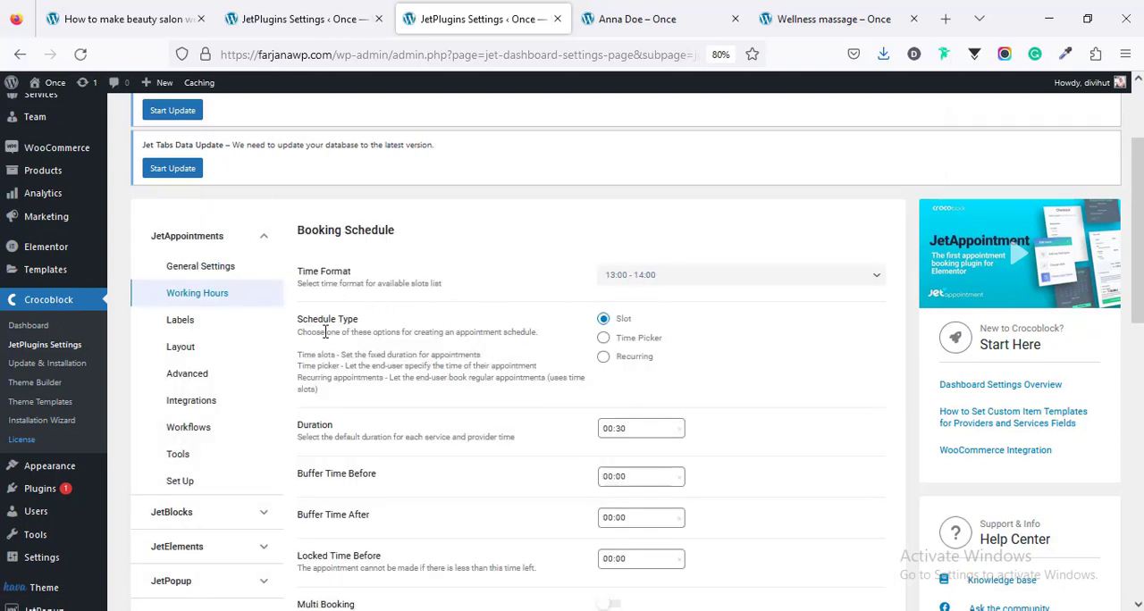
pyautogui.click(632, 342)
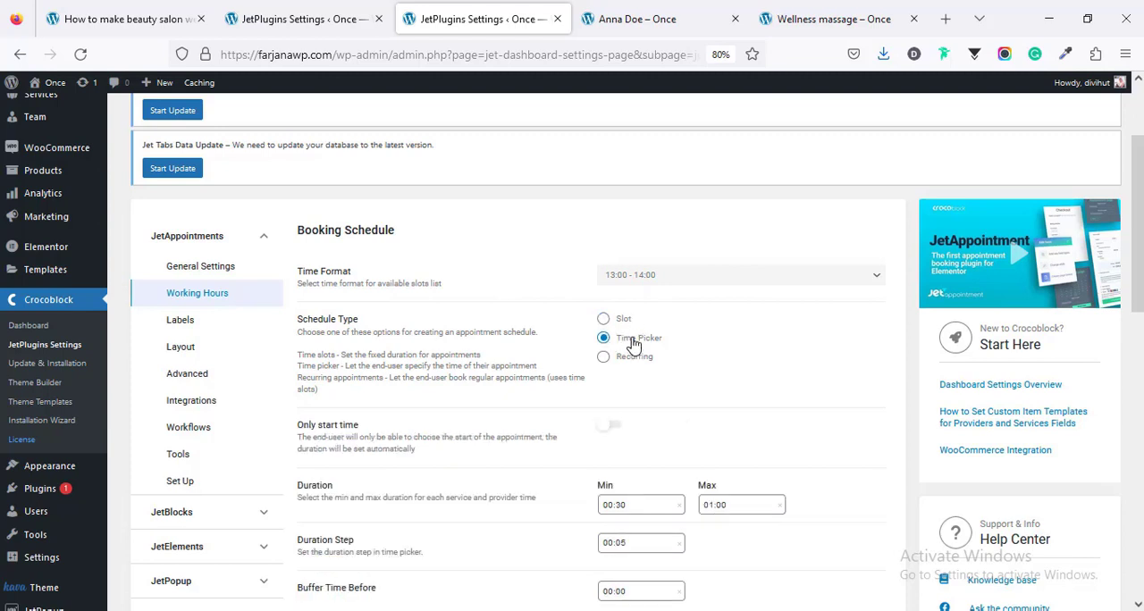
pyautogui.click(604, 322)
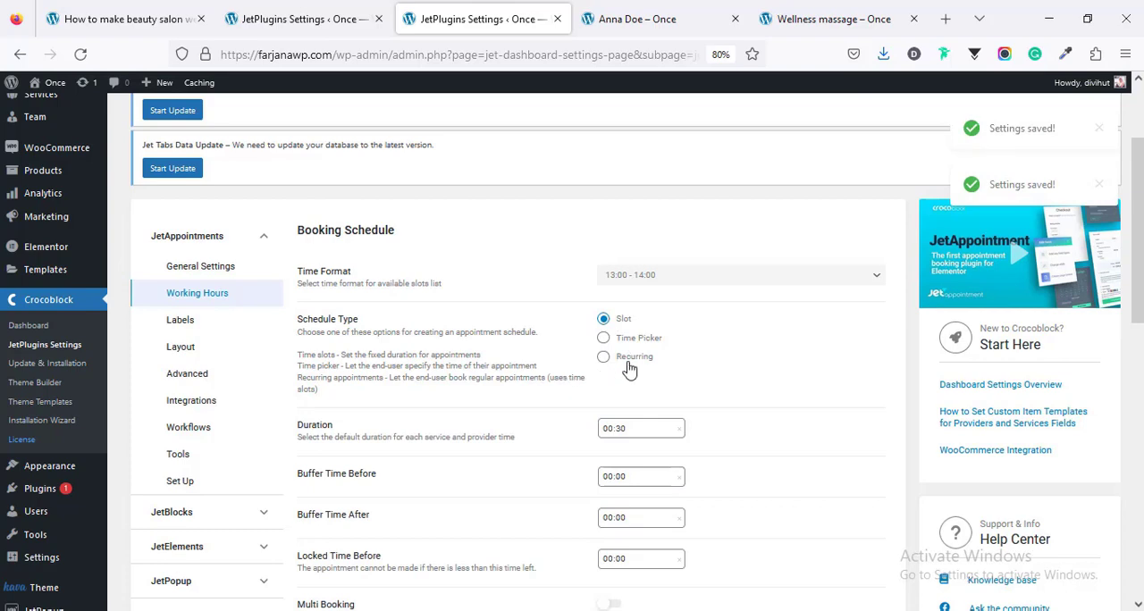
# Step: Review the slot duration, buffer times, booking range, weekly work hours and the form for adding days off
pyautogui.scroll(-3, 631, 370)
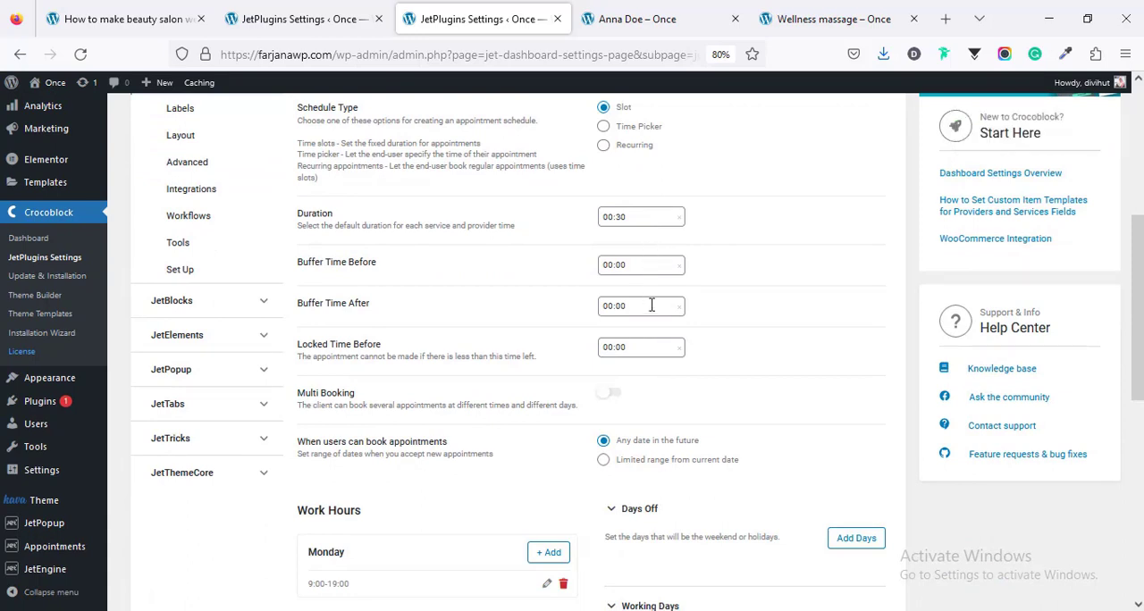
pyautogui.click(649, 219)
pyautogui.click(740, 226)
pyautogui.scroll(-1, 618, 349)
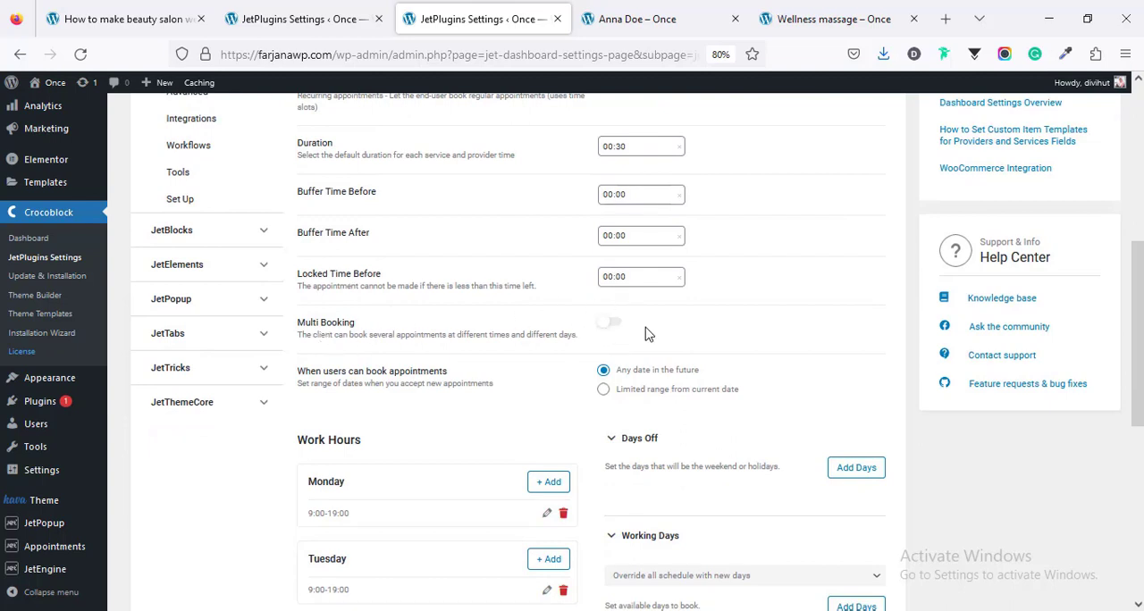
pyautogui.scroll(-3, 648, 334)
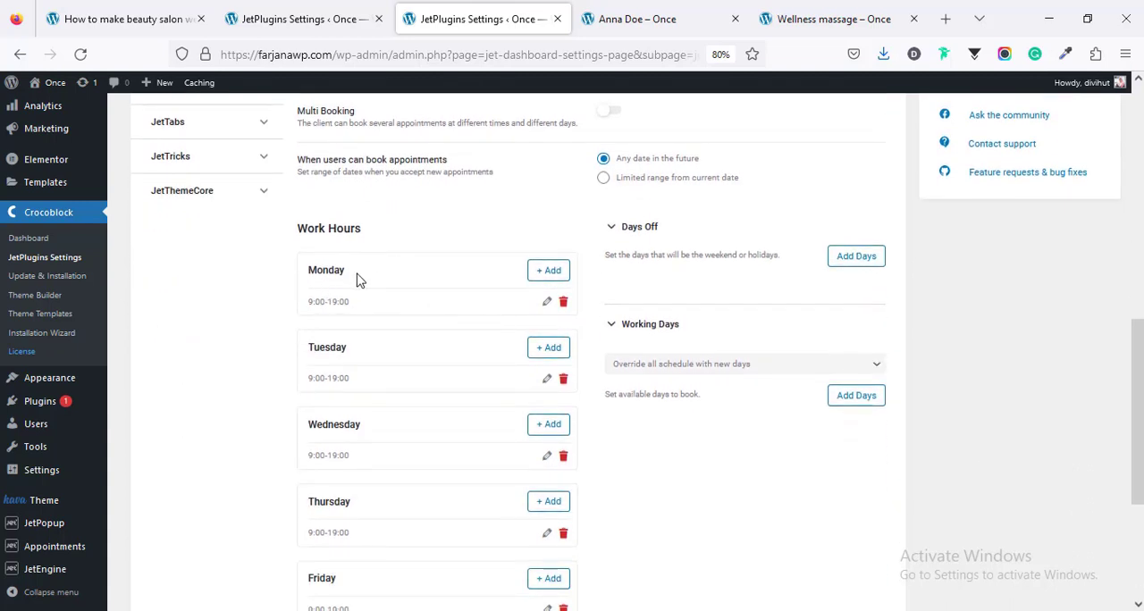
pyautogui.scroll(1, 372, 430)
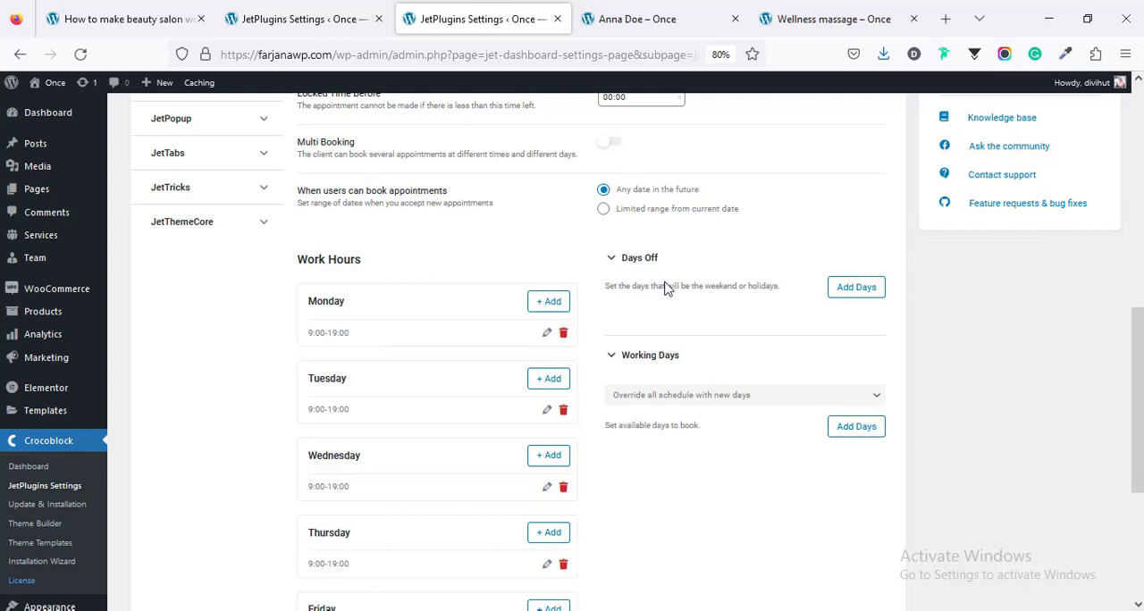
pyautogui.click(856, 287)
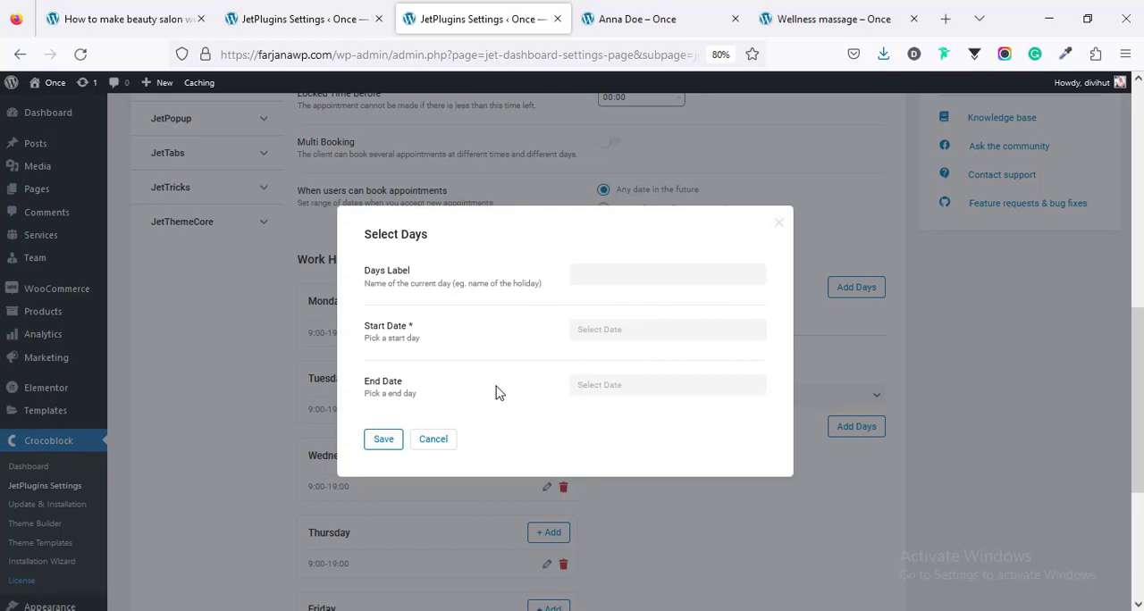
pyautogui.scroll(3, 728, 398)
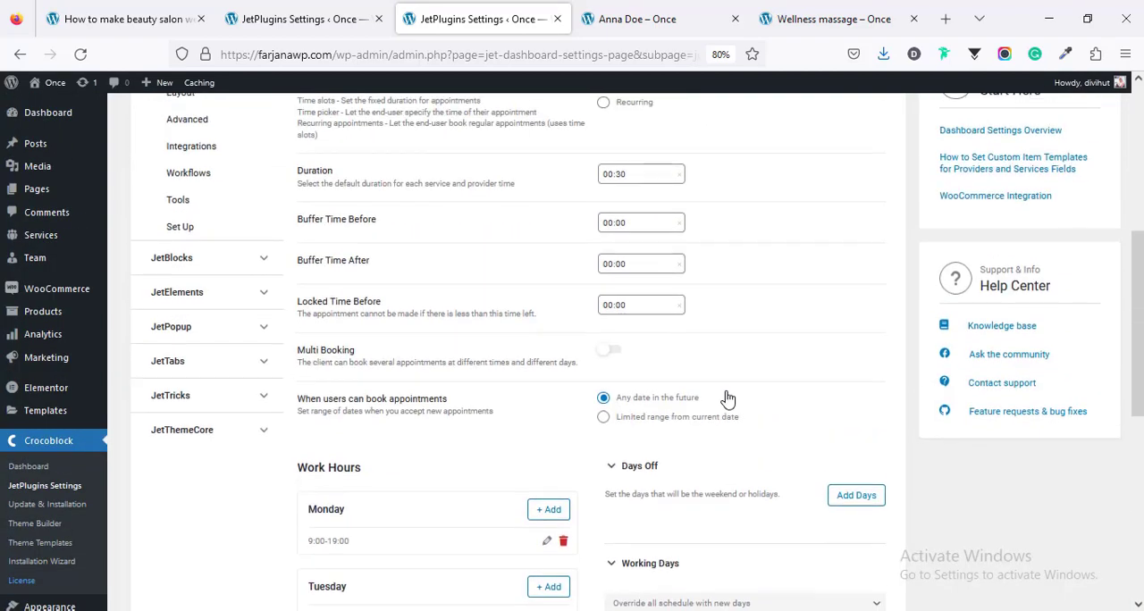
pyautogui.scroll(-4, 728, 398)
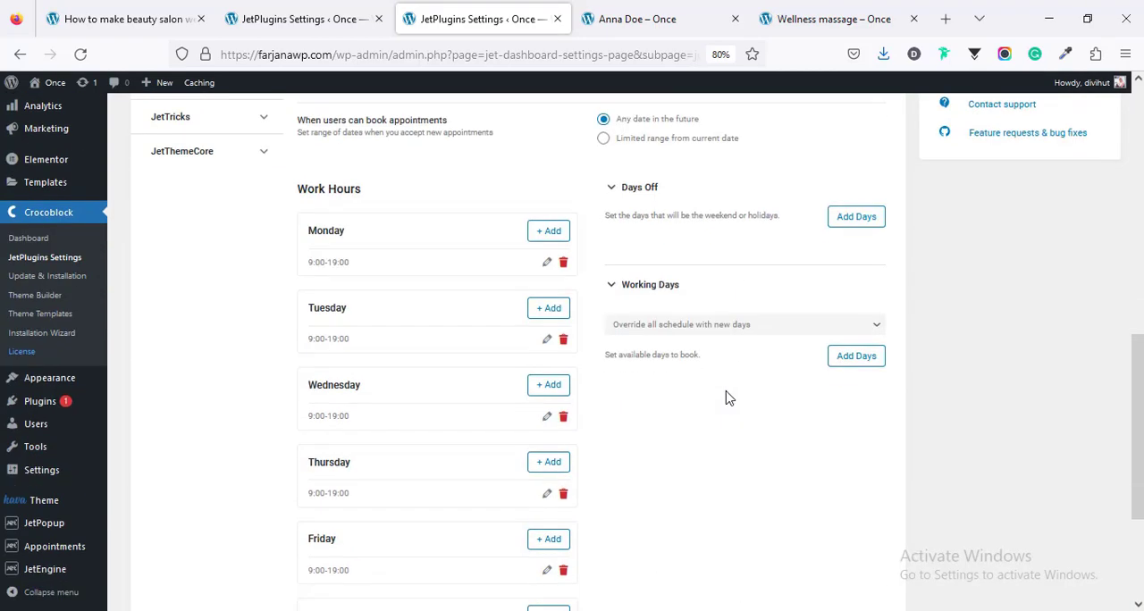
pyautogui.scroll(-3, 729, 398)
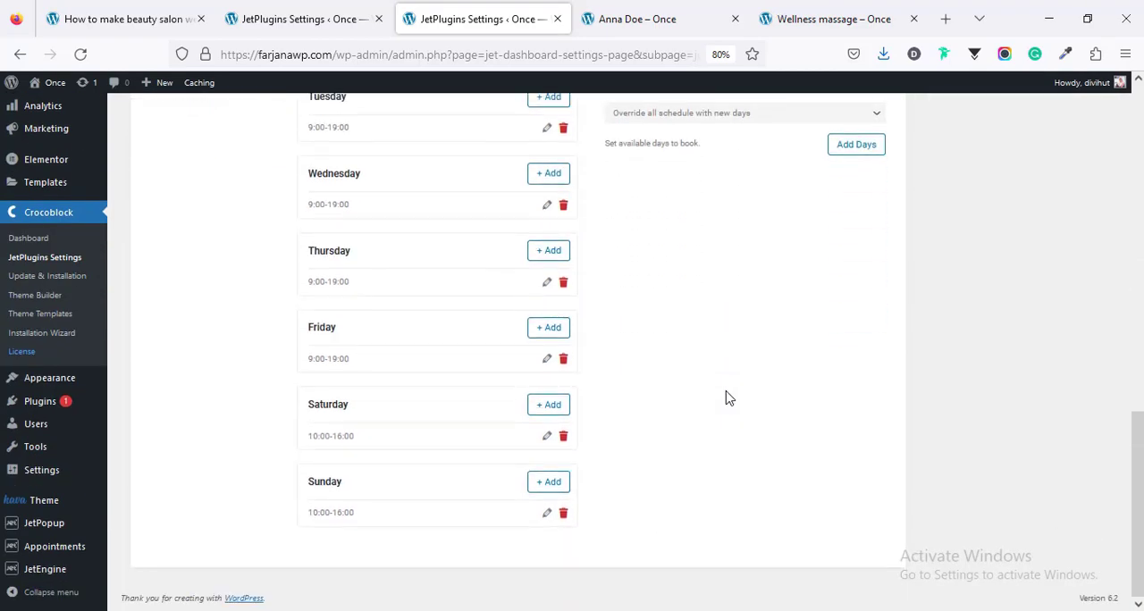
pyautogui.scroll(3, 728, 399)
pyautogui.scroll(5, 728, 399)
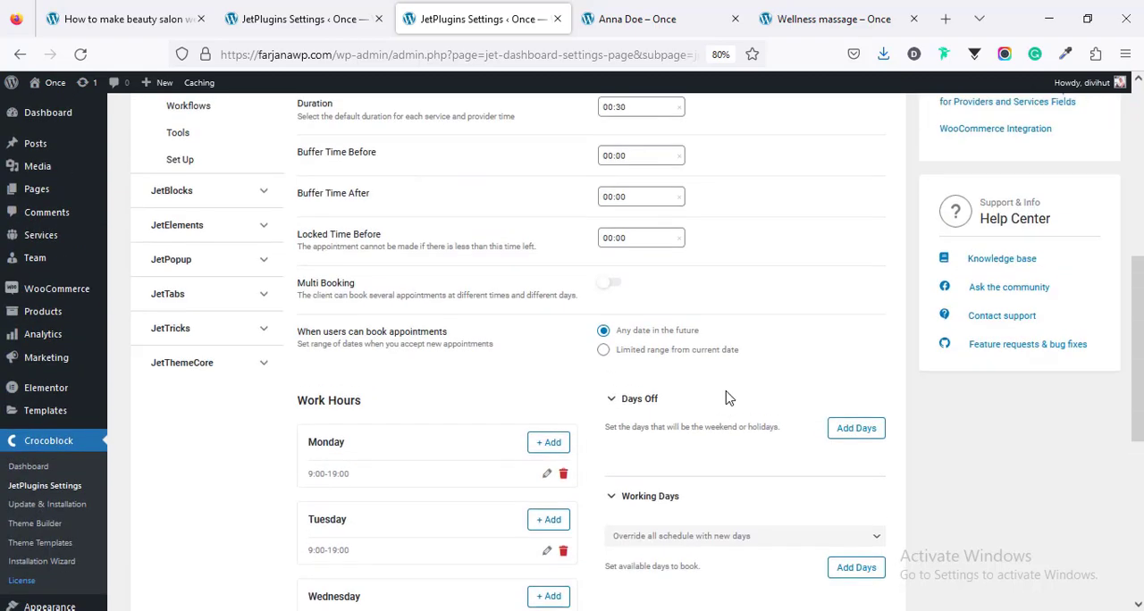
# Step: Turn on custom labels in the JetAppointments label settings, look over the weekday labels and turn the option off again
pyautogui.click(204, 285)
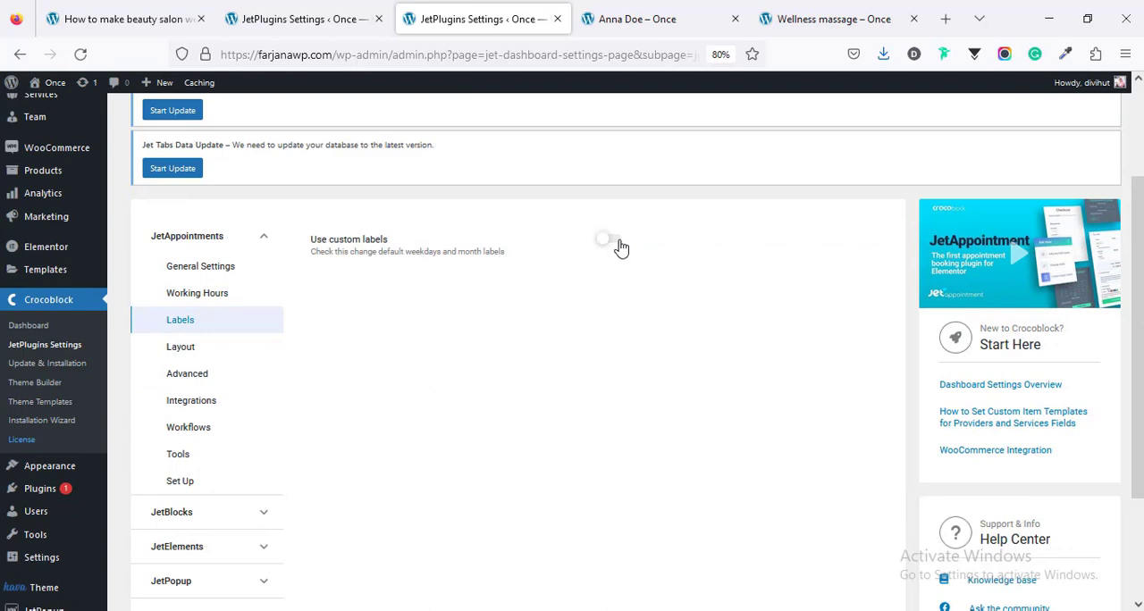
pyautogui.click(608, 240)
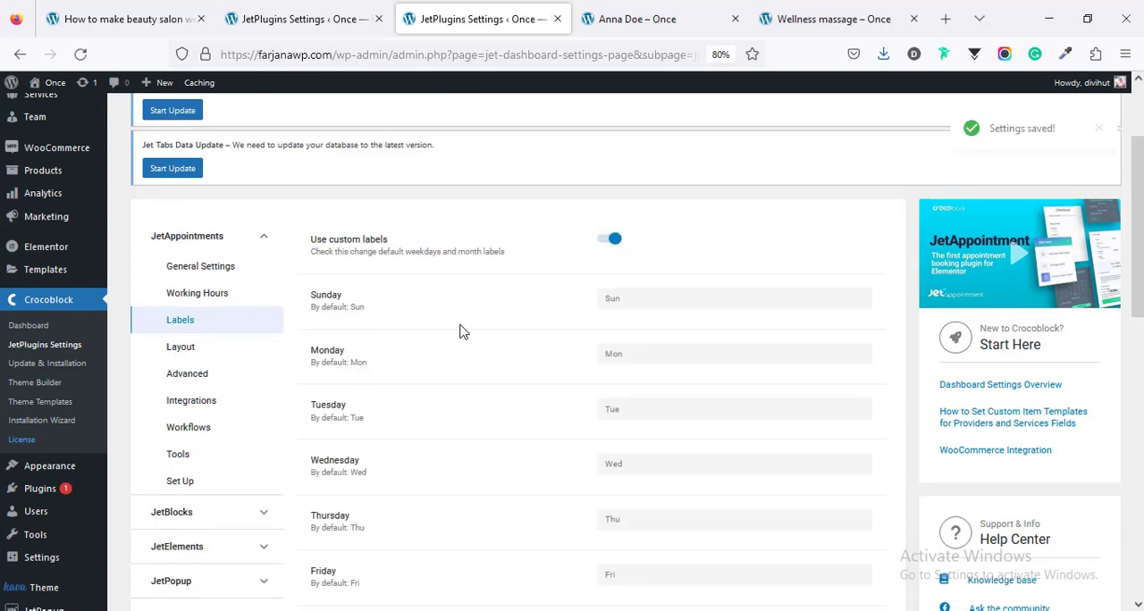
pyautogui.scroll(-10, 612, 379)
pyautogui.scroll(10, 613, 385)
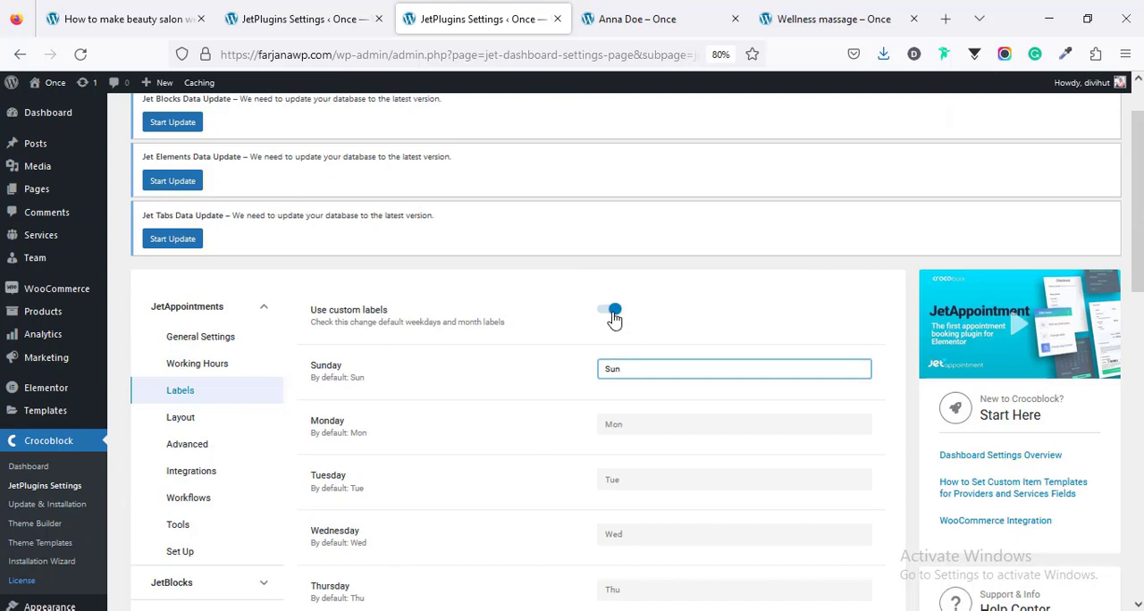
pyautogui.click(614, 314)
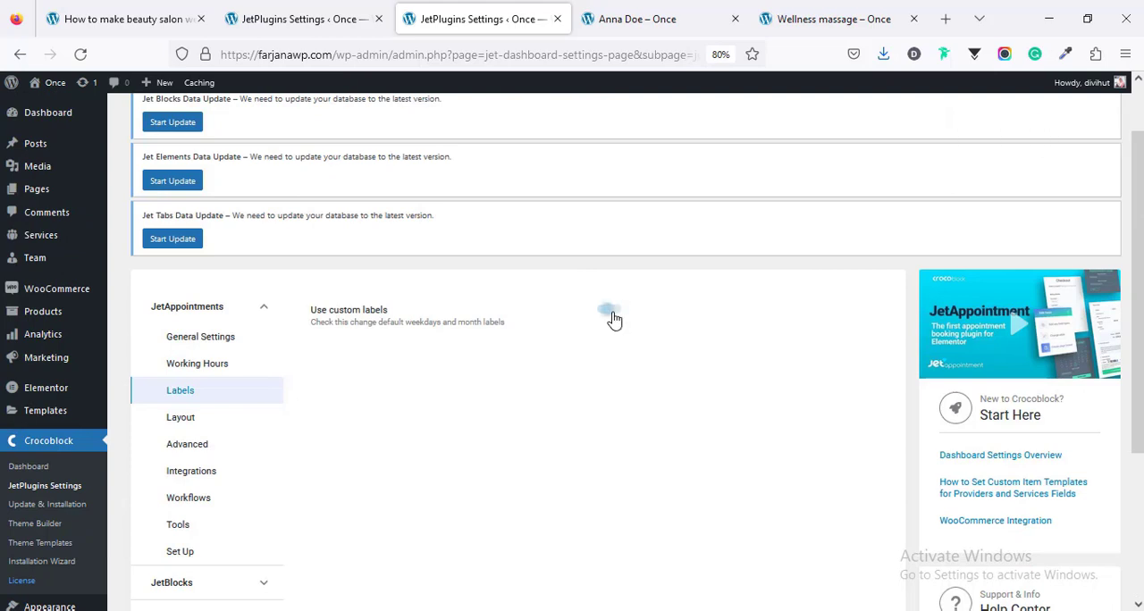
# Step: Review the JetAppointments layout, advanced, integrations and workflows settings
pyautogui.click(181, 418)
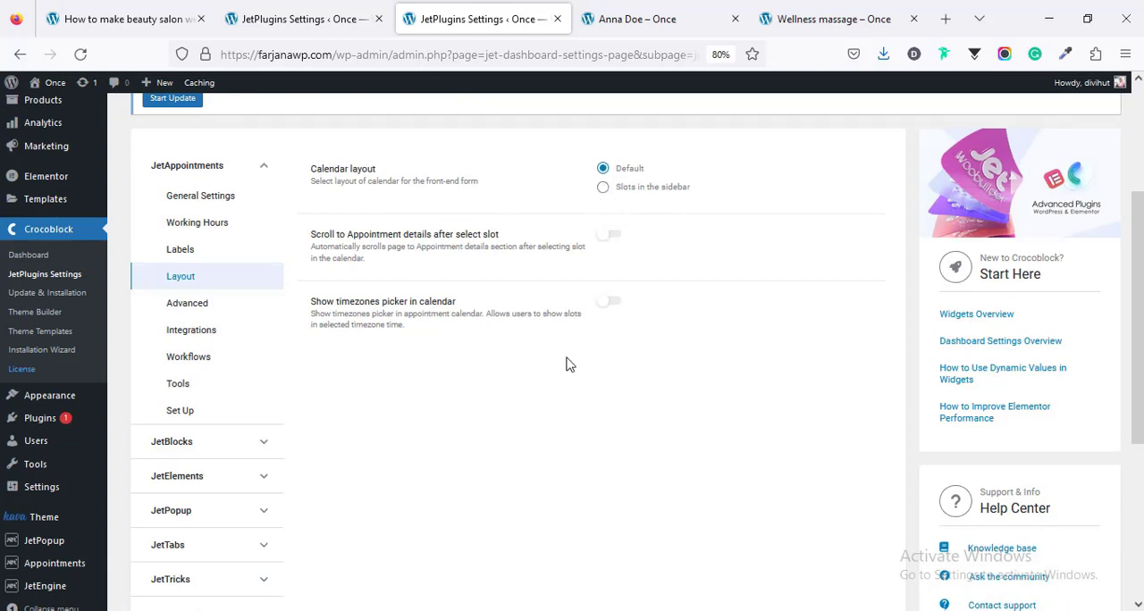
pyautogui.click(199, 306)
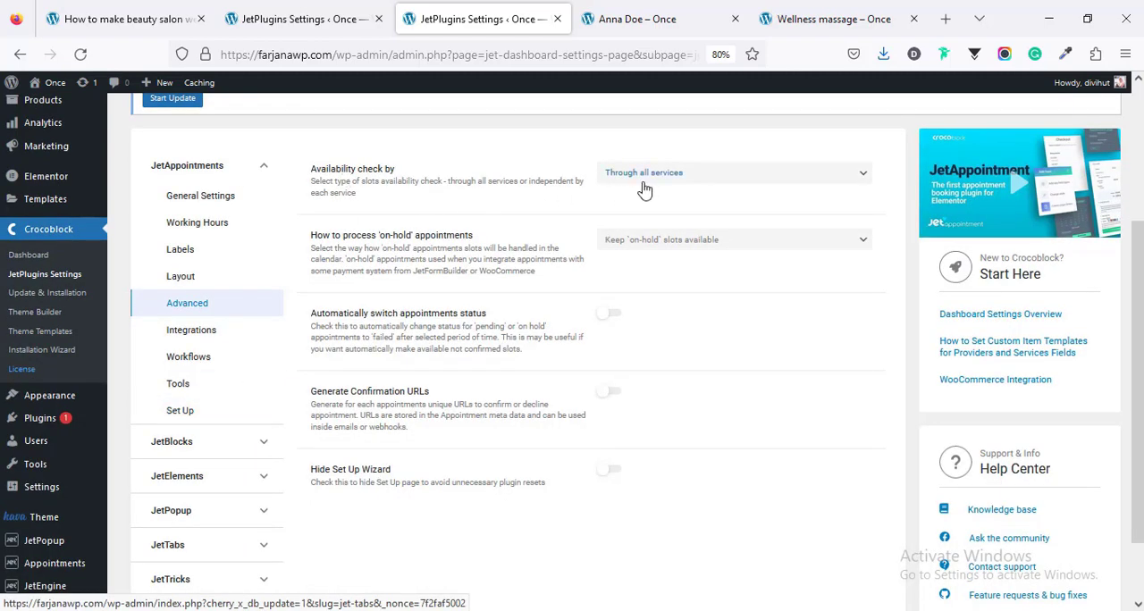
pyautogui.scroll(-1, 657, 338)
pyautogui.scroll(2, 657, 337)
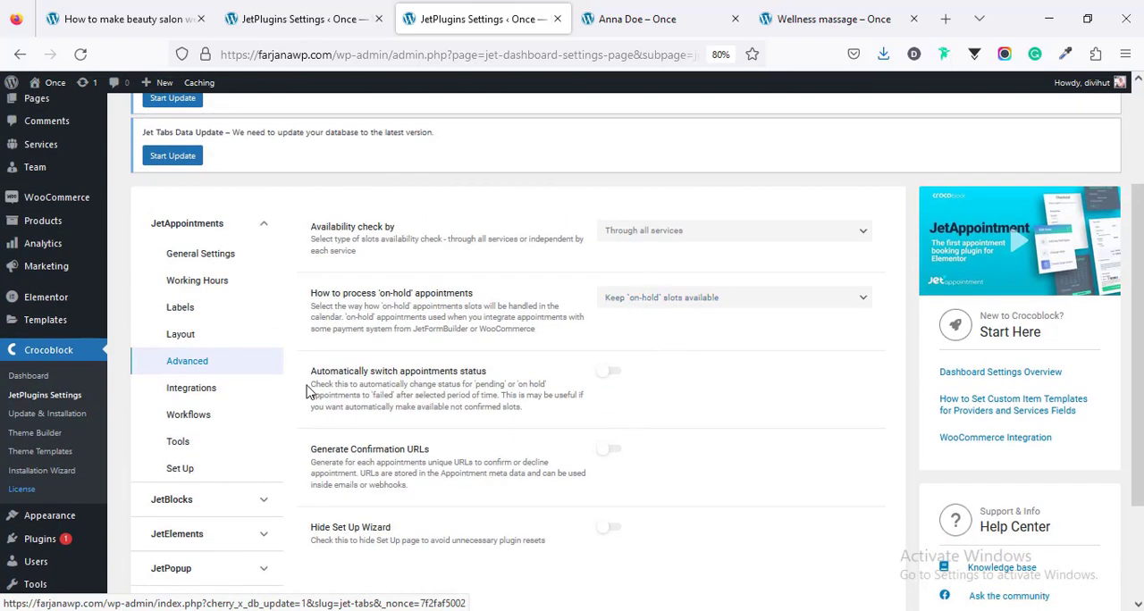
pyautogui.click(238, 390)
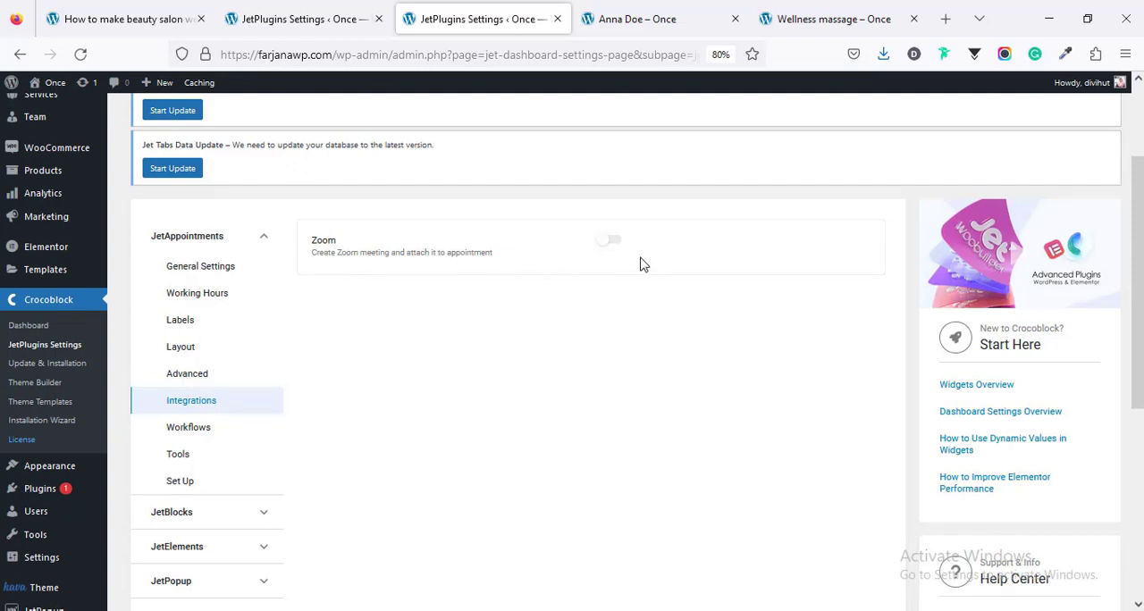
pyautogui.click(188, 427)
pyautogui.scroll(-2, 216, 389)
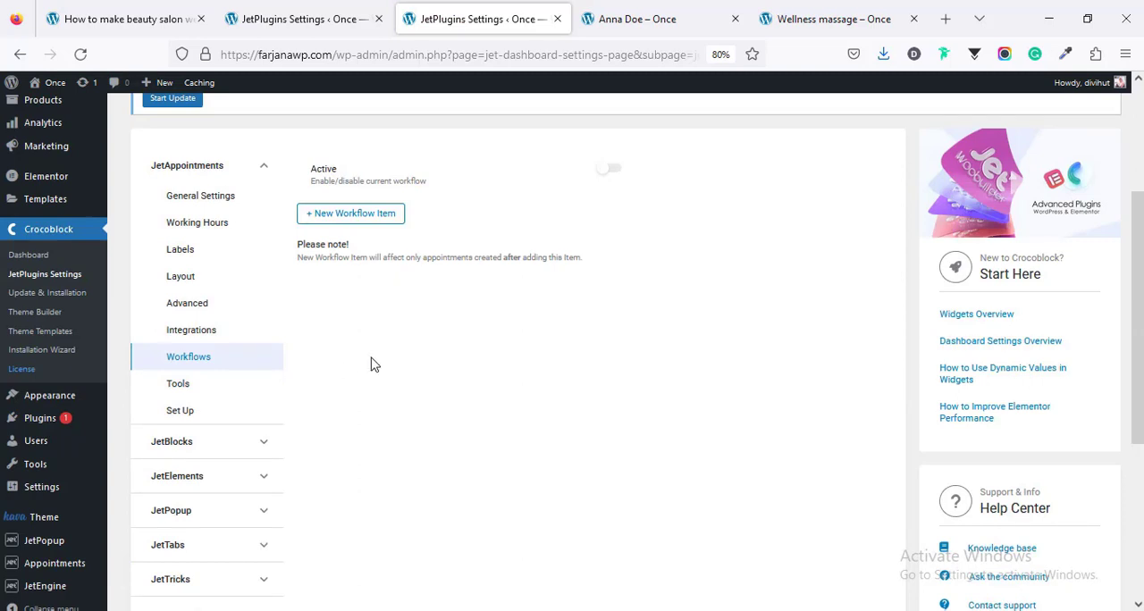
pyautogui.scroll(2, 413, 349)
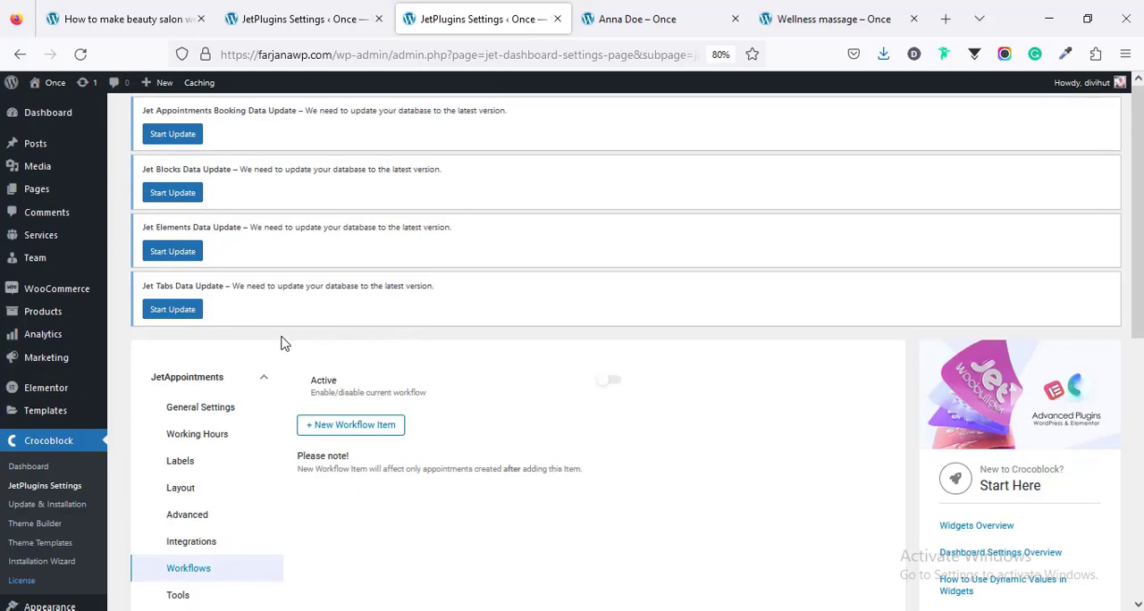
# Step: Open the newest team member's entry for editing and examine its appointment price and custom schedule options
pyautogui.moveTo(51, 259)
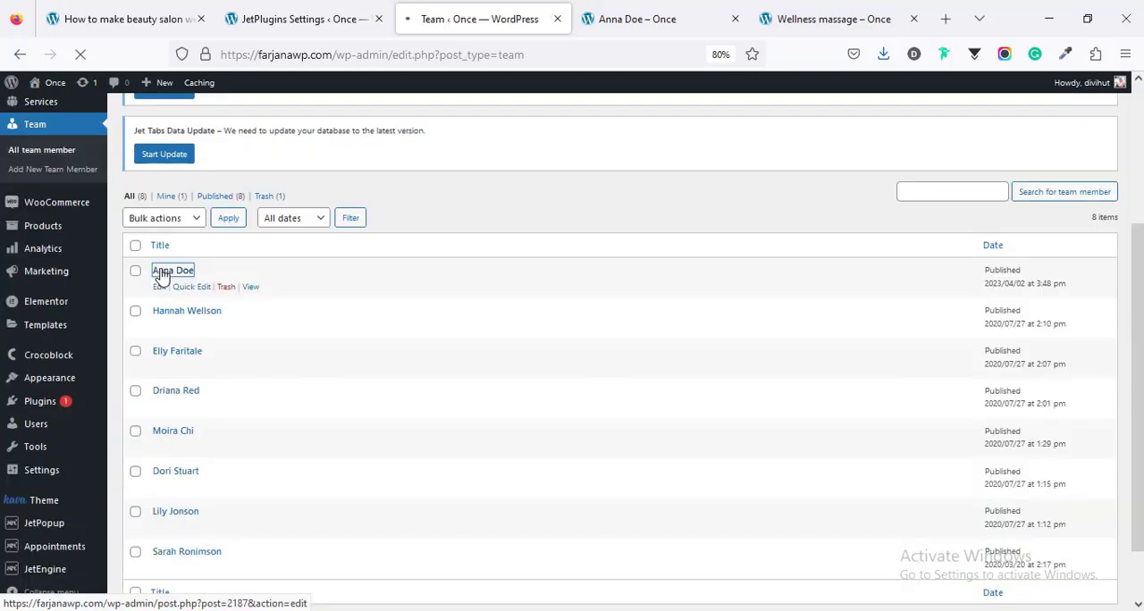
pyautogui.click(160, 270)
pyautogui.scroll(-10, 590, 398)
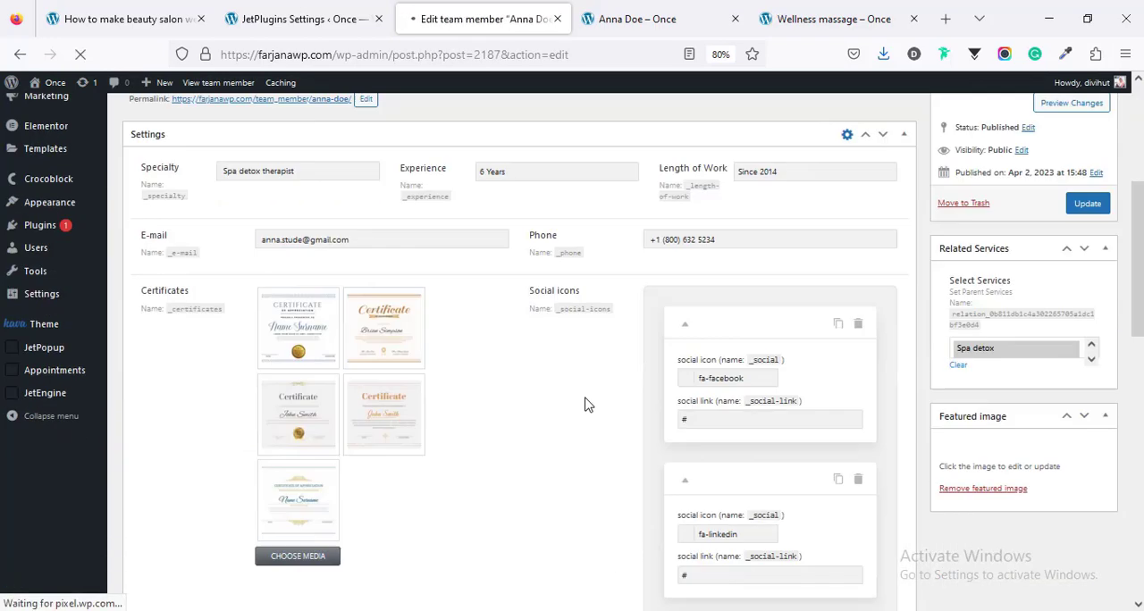
pyautogui.scroll(-5, 594, 394)
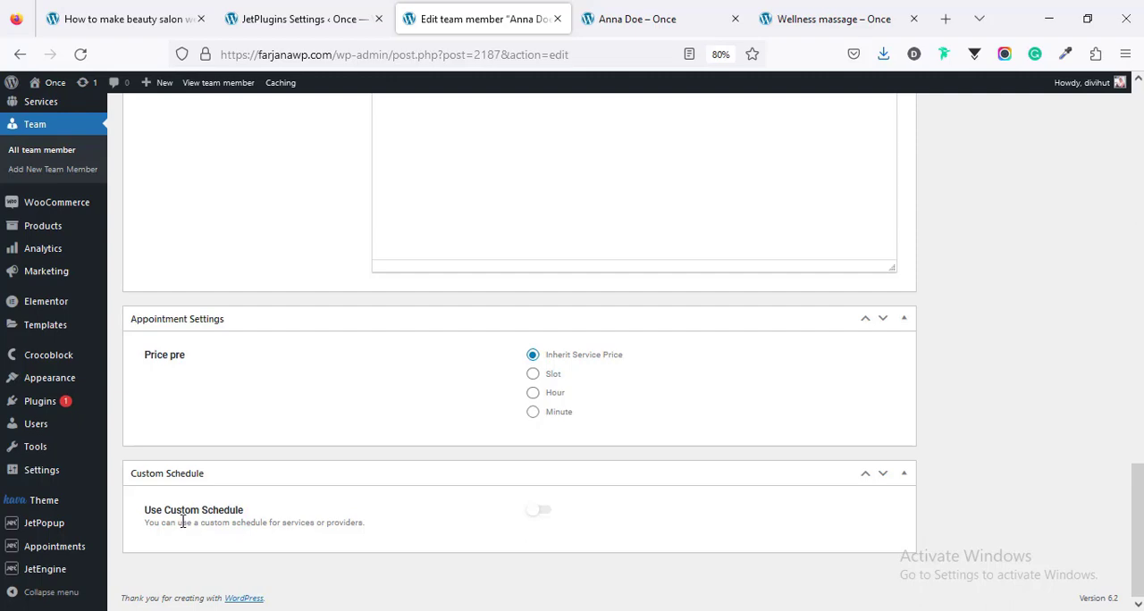
# Step: Turn on the team member's custom schedule, review its duration, buffer, work hours and days off options, and turn it off again
pyautogui.click(534, 517)
pyautogui.scroll(-5, 496, 511)
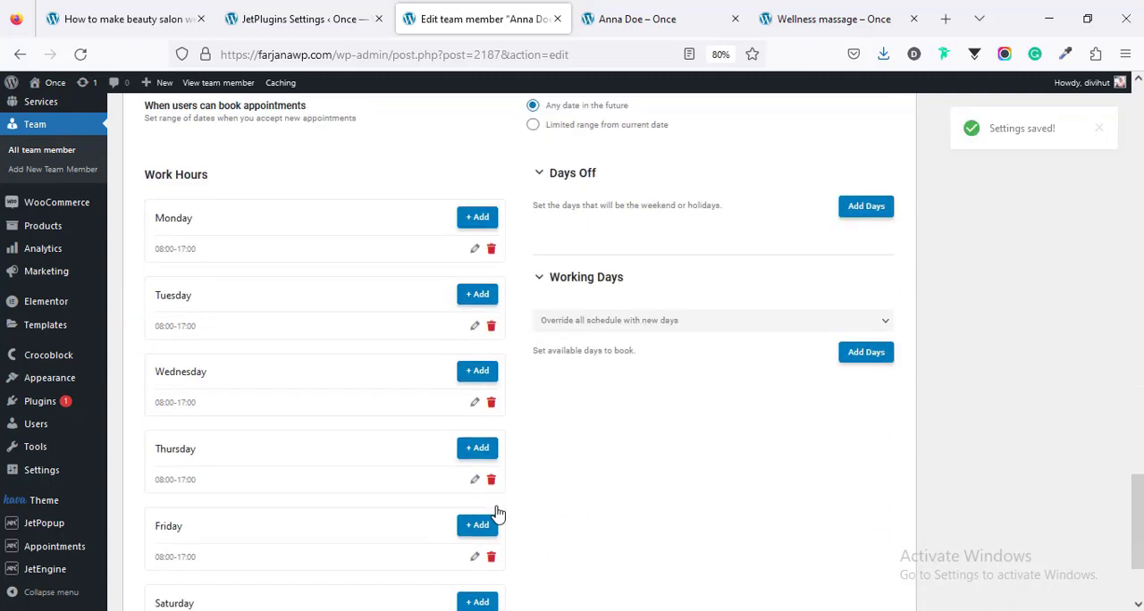
pyautogui.scroll(1, 498, 512)
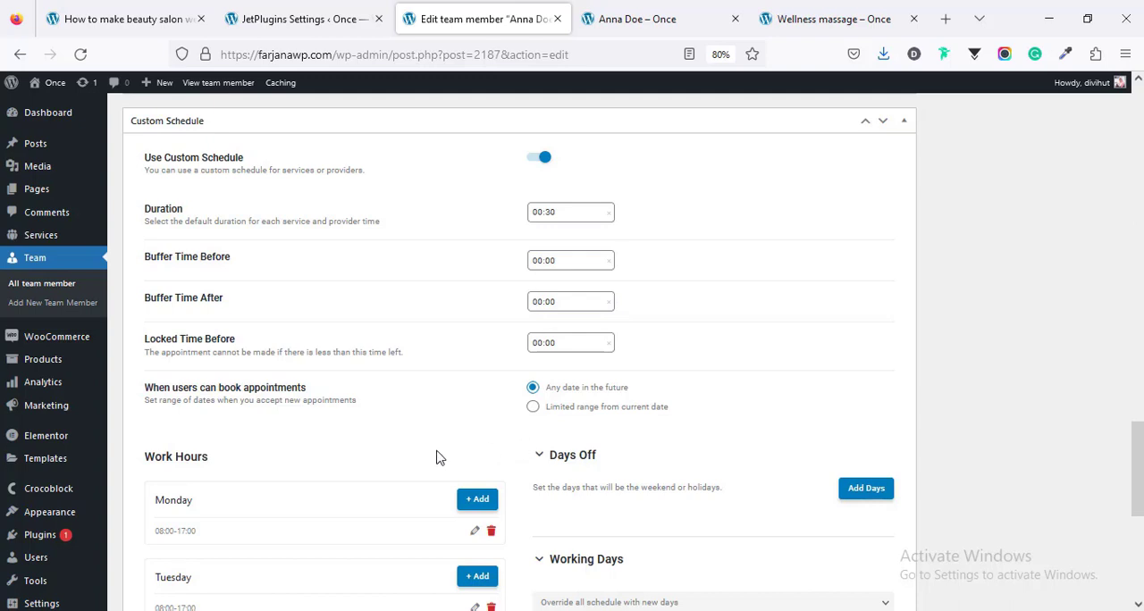
pyautogui.scroll(-2, 442, 451)
pyautogui.scroll(5, 452, 444)
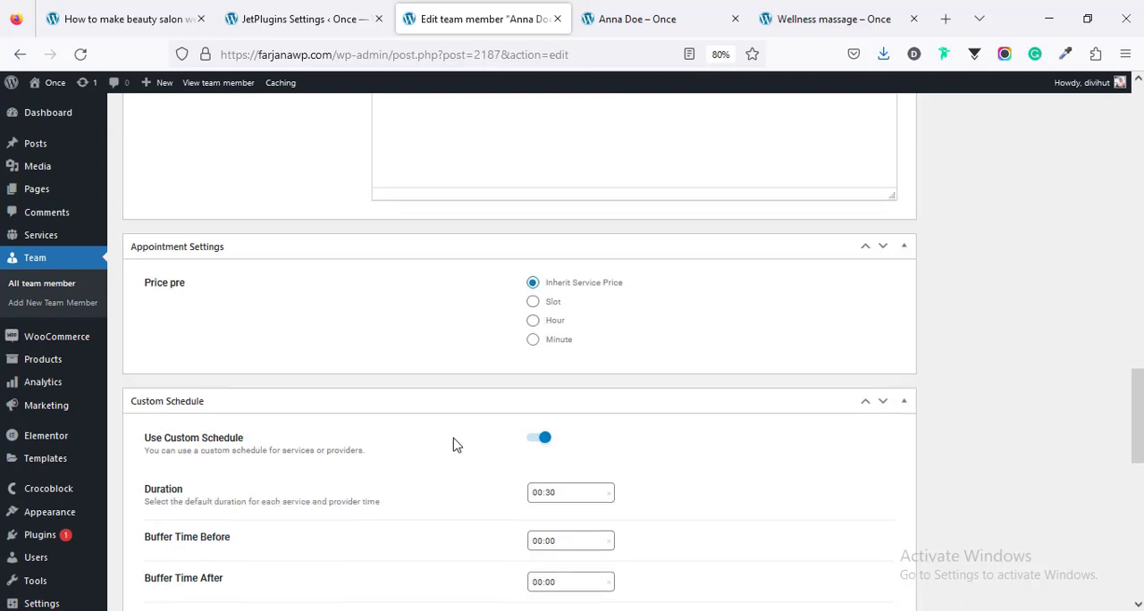
pyautogui.scroll(-1, 454, 443)
pyautogui.scroll(1, 462, 377)
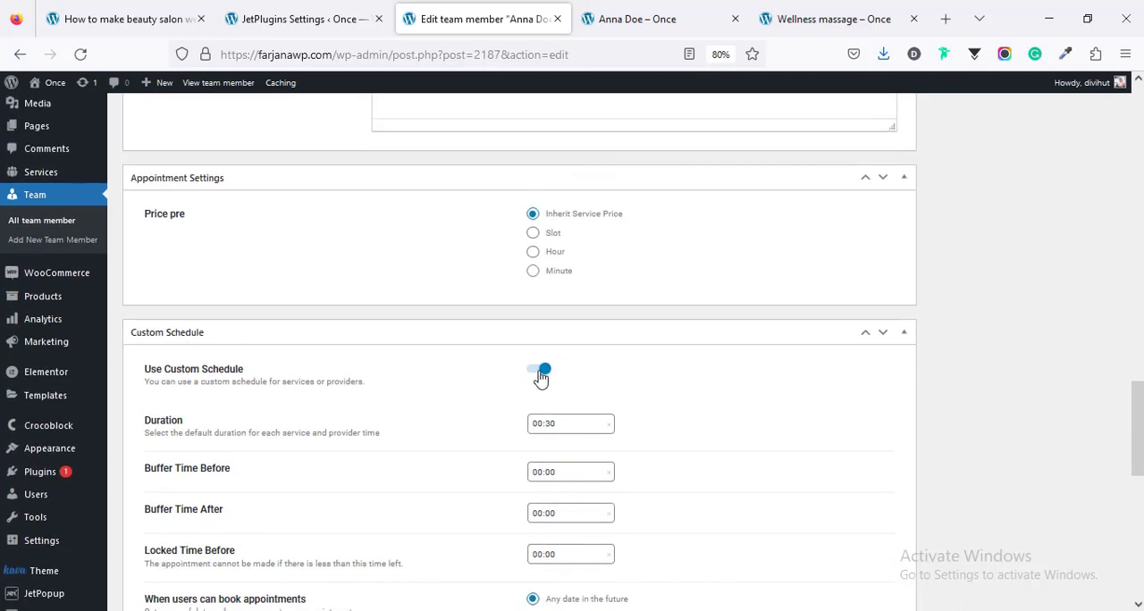
pyautogui.click(541, 371)
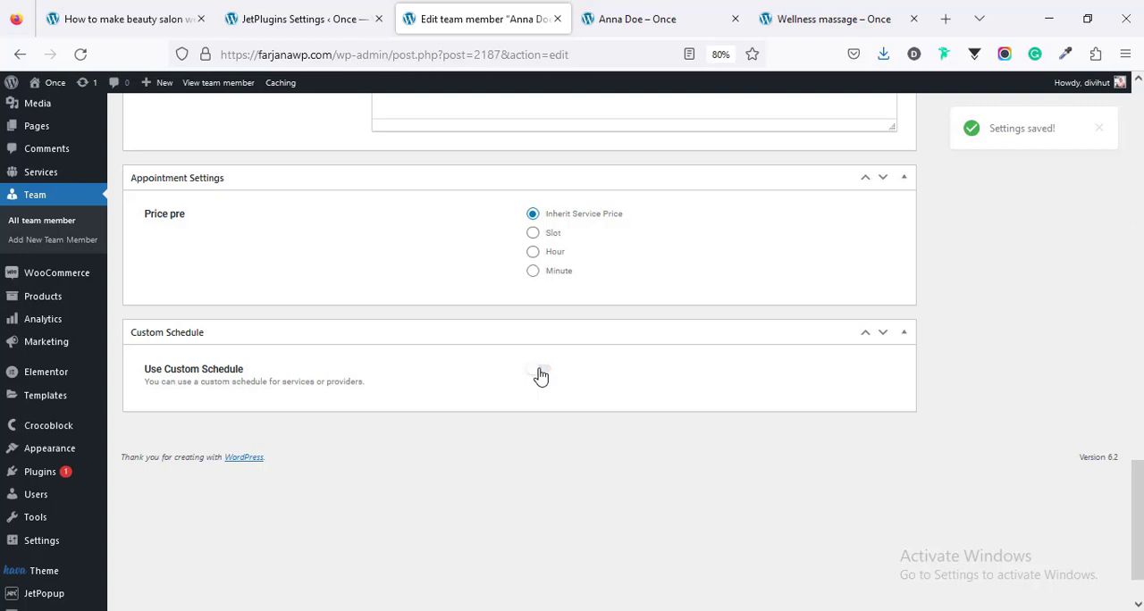
# Step: Look back over the team member's entry and check the step list on the beauty salon website guide page
pyautogui.scroll(3, 487, 518)
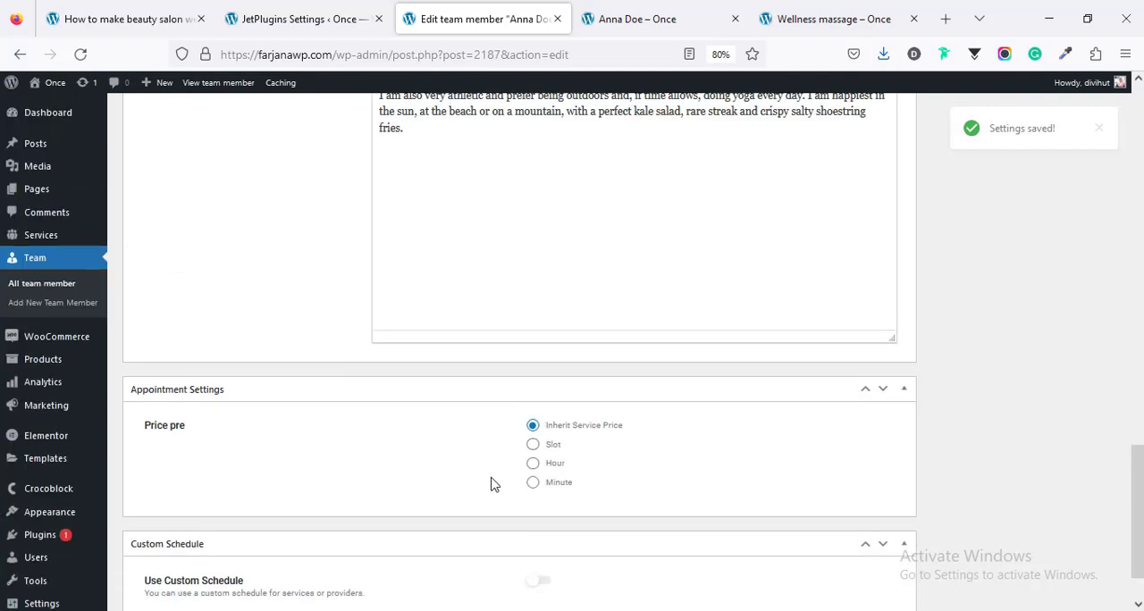
pyautogui.scroll(-1, 445, 488)
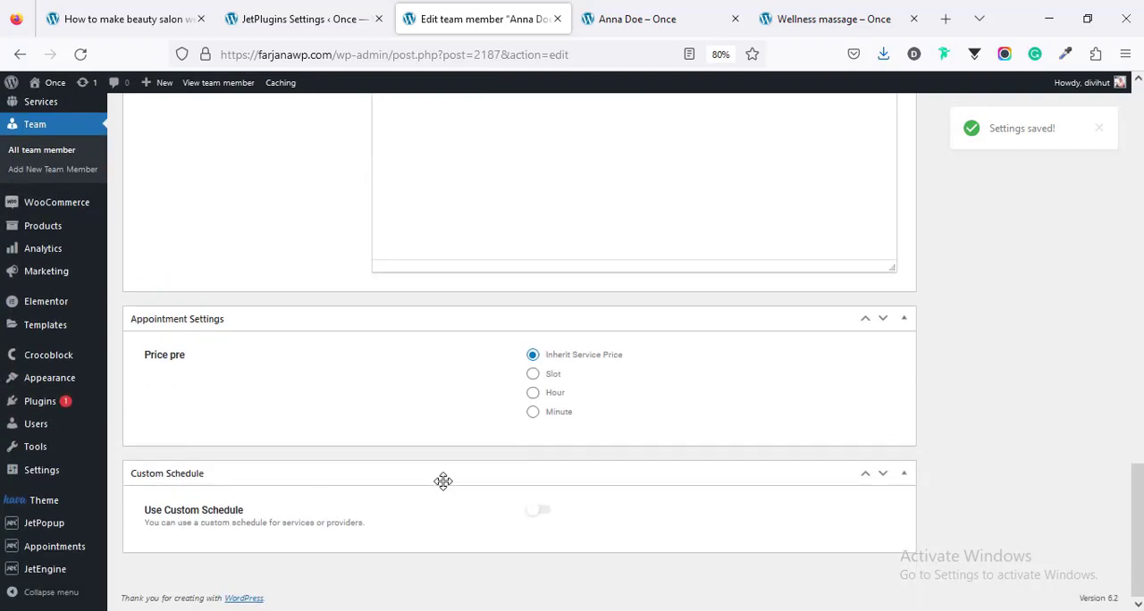
pyautogui.scroll(2, 224, 388)
pyautogui.scroll(2, 254, 393)
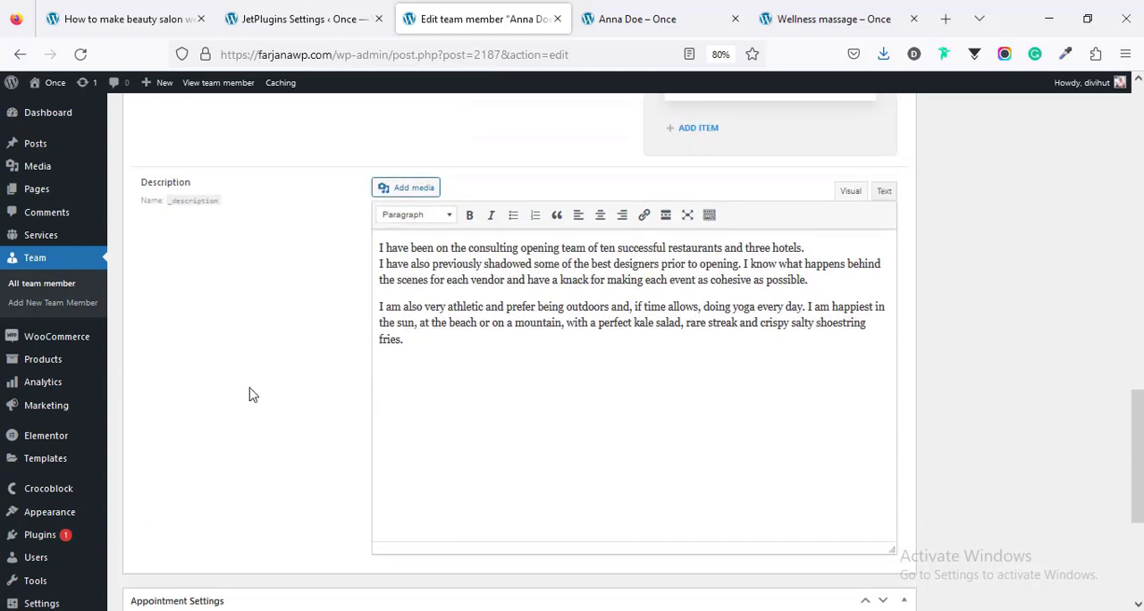
pyautogui.scroll(15, 278, 380)
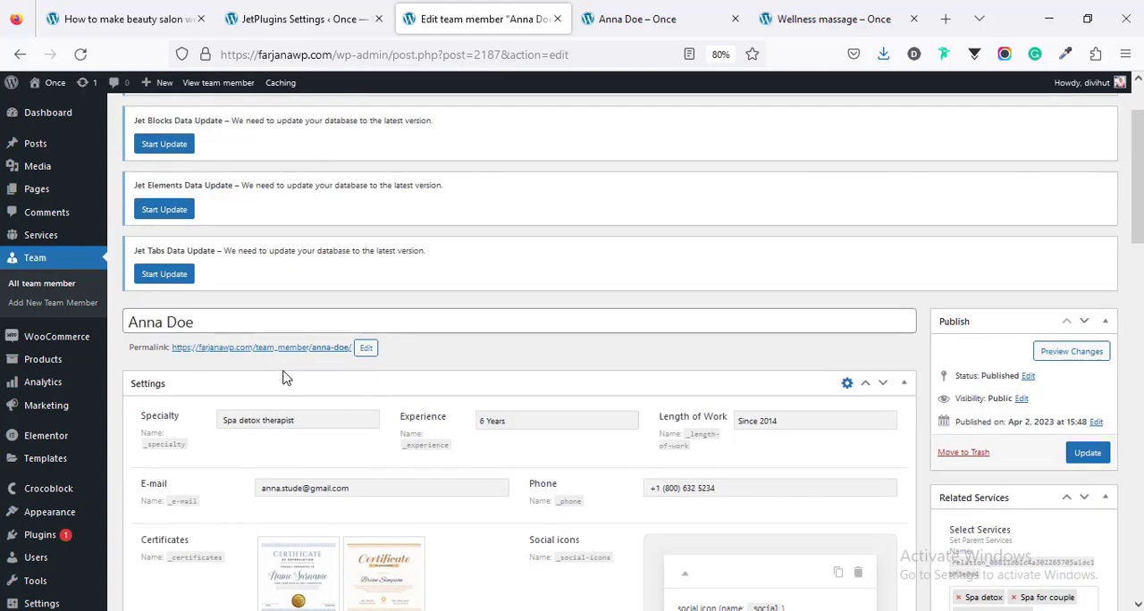
pyautogui.scroll(2, 282, 379)
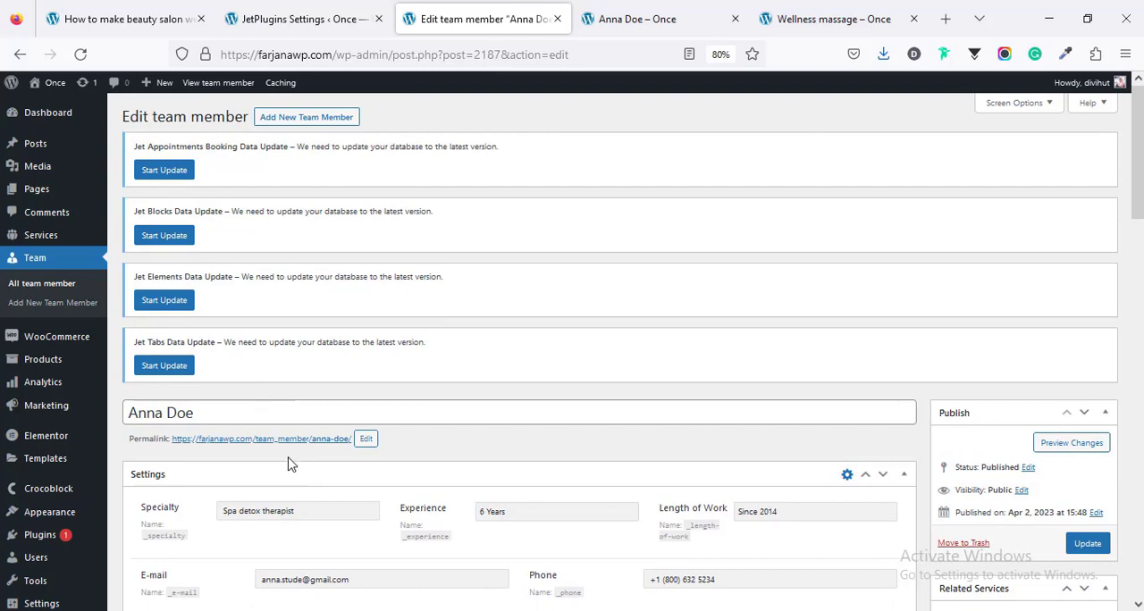
pyautogui.click(80, 5)
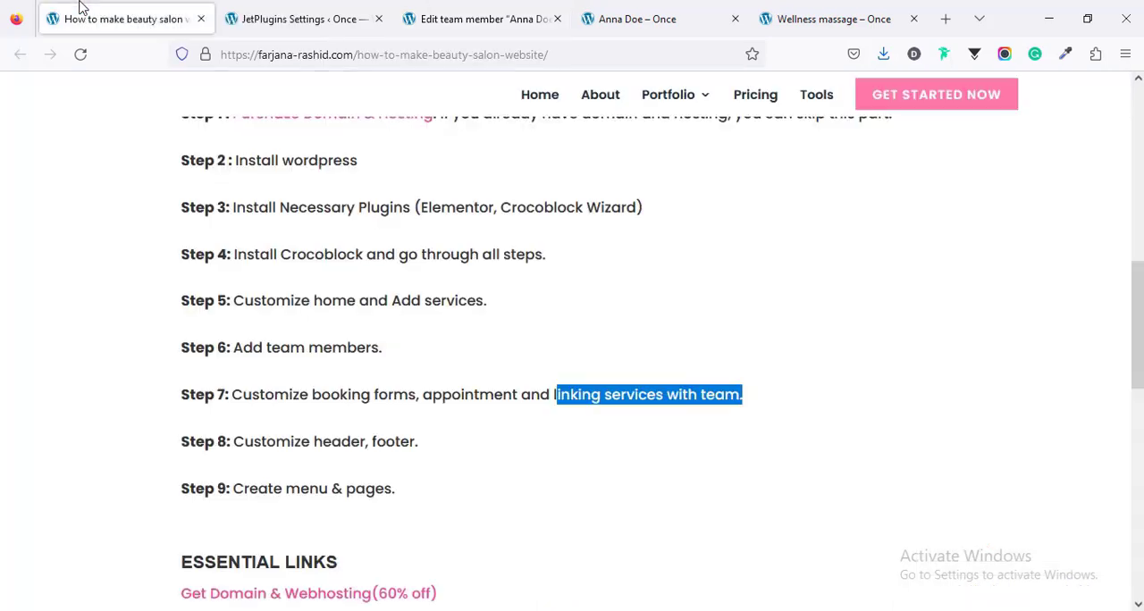
pyautogui.click(251, 396)
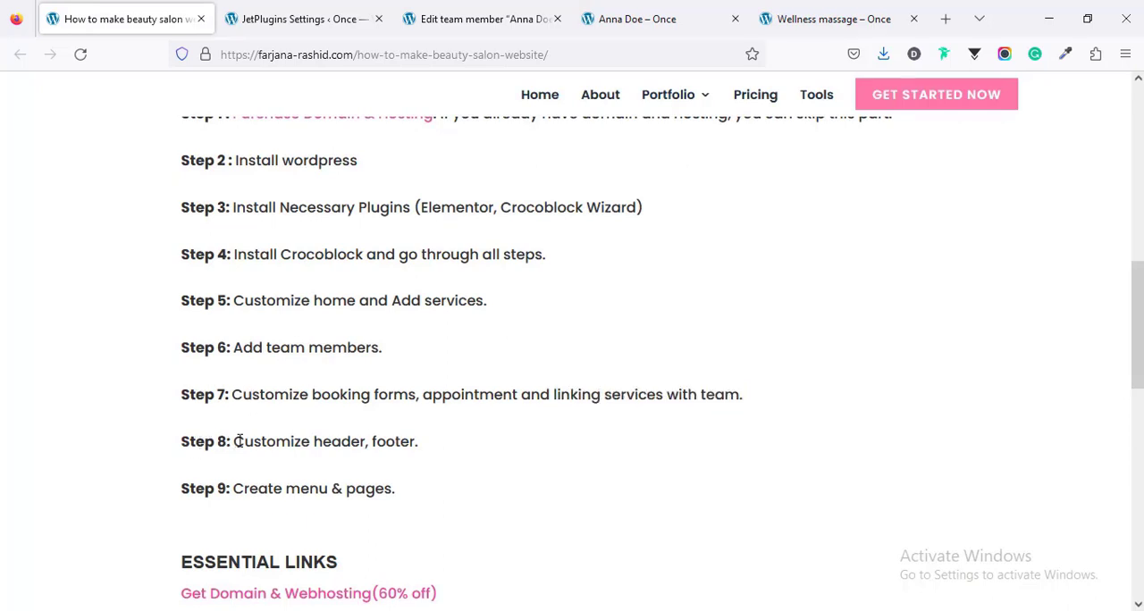
# Step: Close the team member's editing and profile pages and go to the Once site's home page from the Wellness massage page
pyautogui.click(465, 9)
pyautogui.click(557, 19)
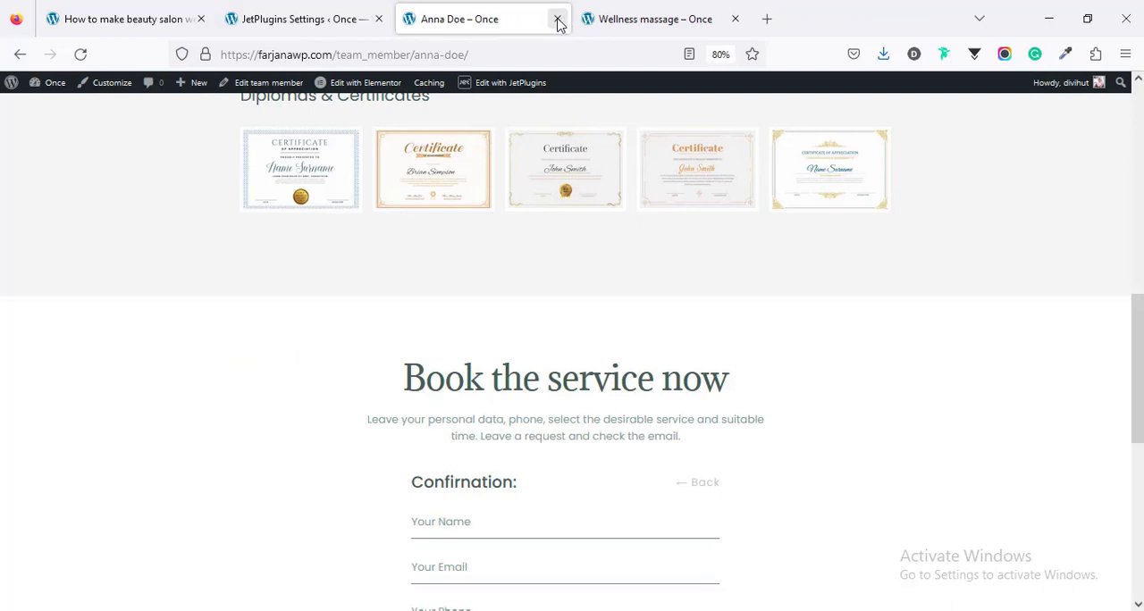
pyautogui.hotkey('ctrl', 'w')
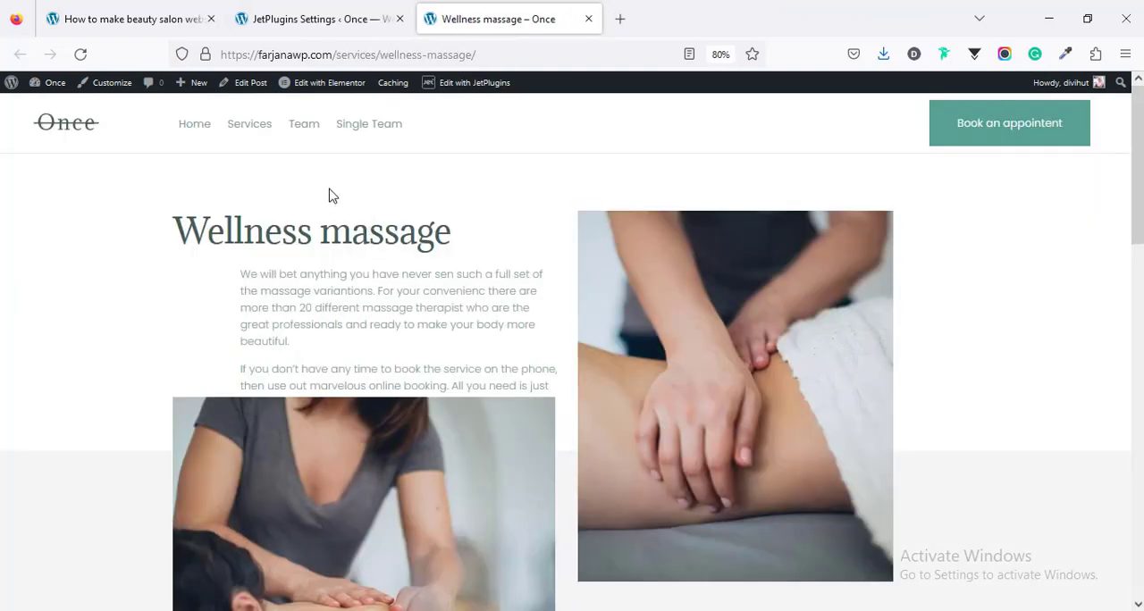
pyautogui.click(69, 130)
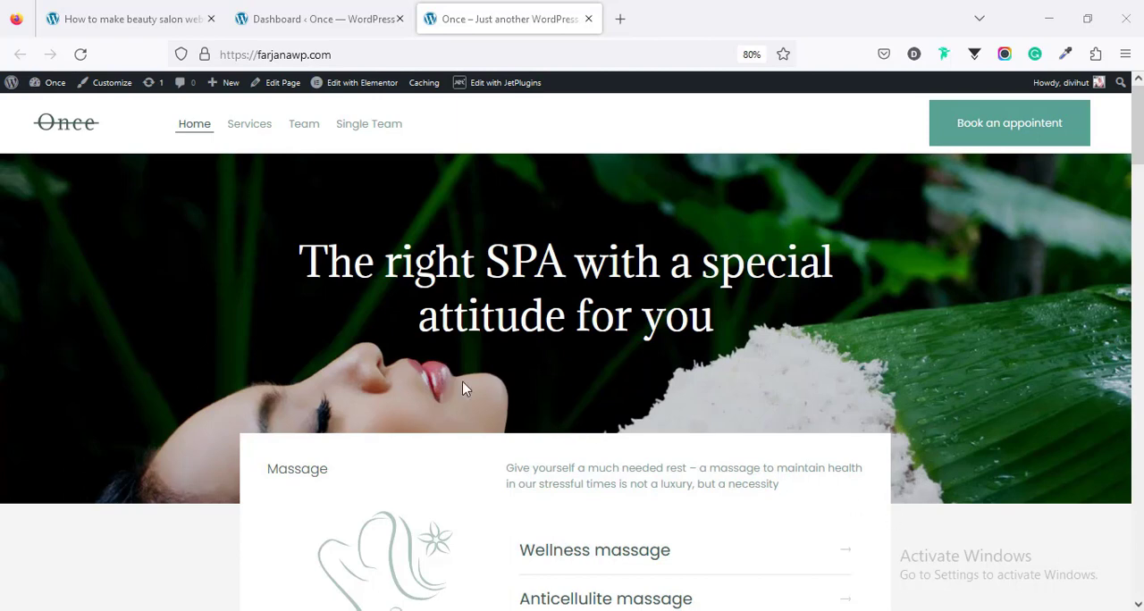
# Step: Open the Footer and Subpages header templates for editing in Elementor and switch to the Subpages header
pyautogui.moveTo(349, 89)
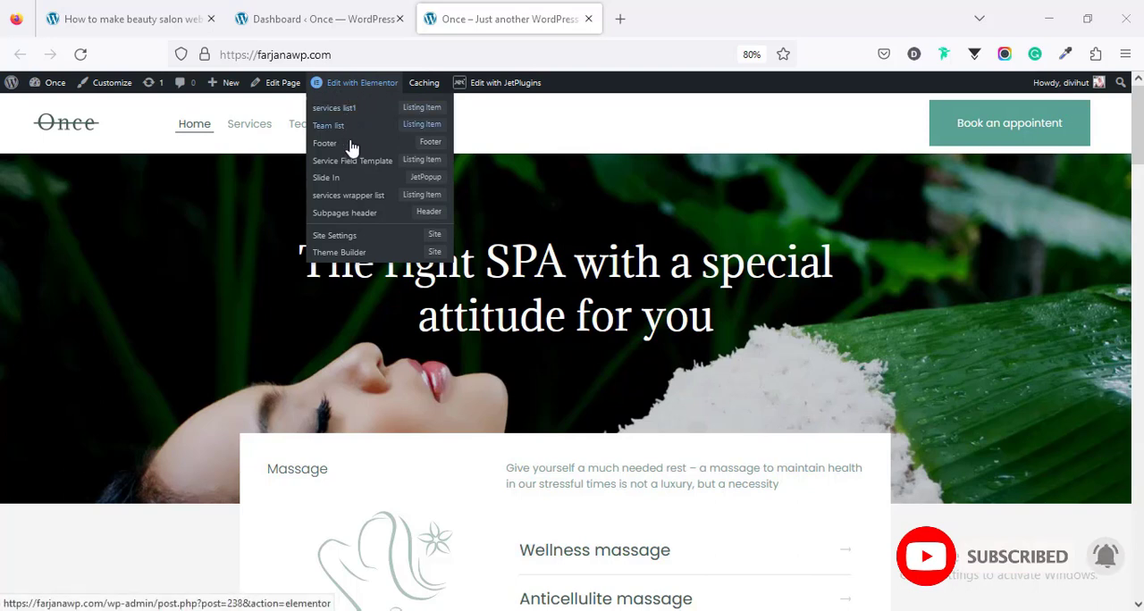
pyautogui.middleClick(424, 148)
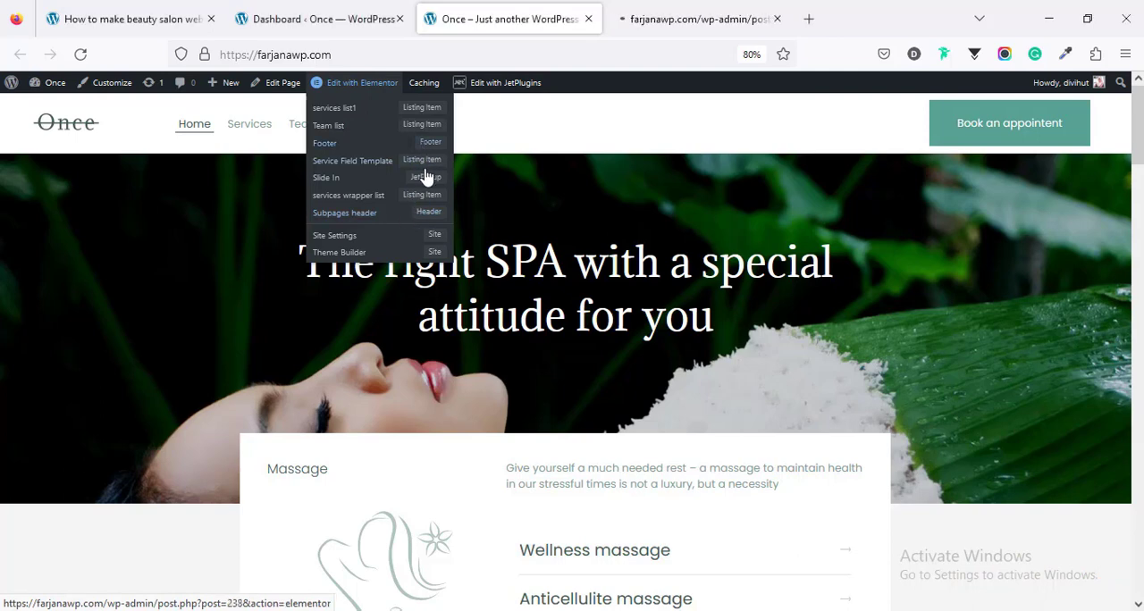
pyautogui.middleClick(420, 224)
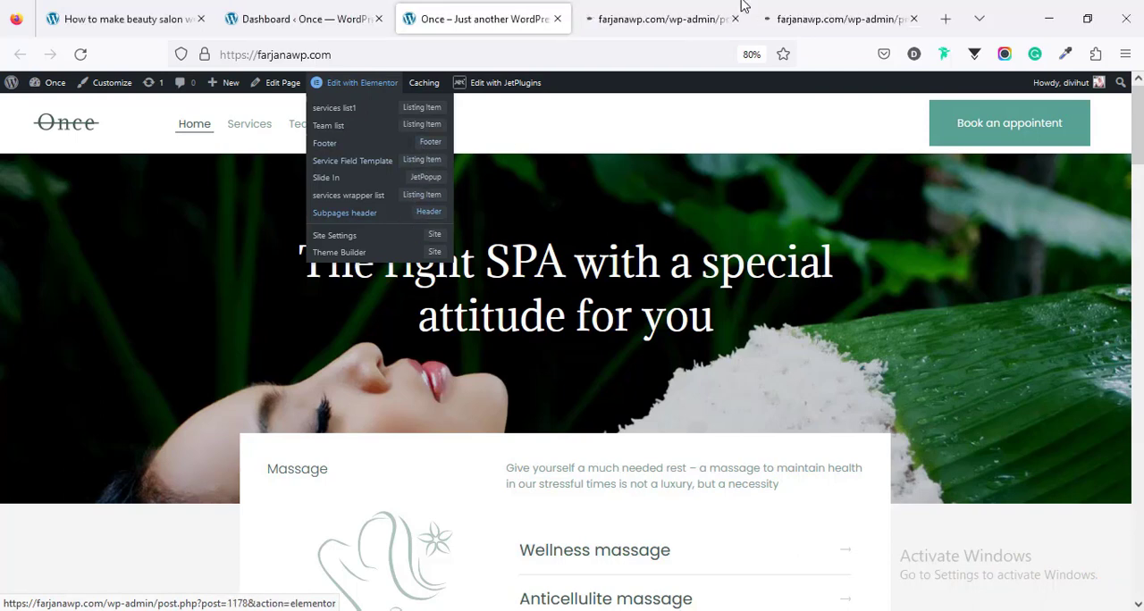
pyautogui.click(790, 13)
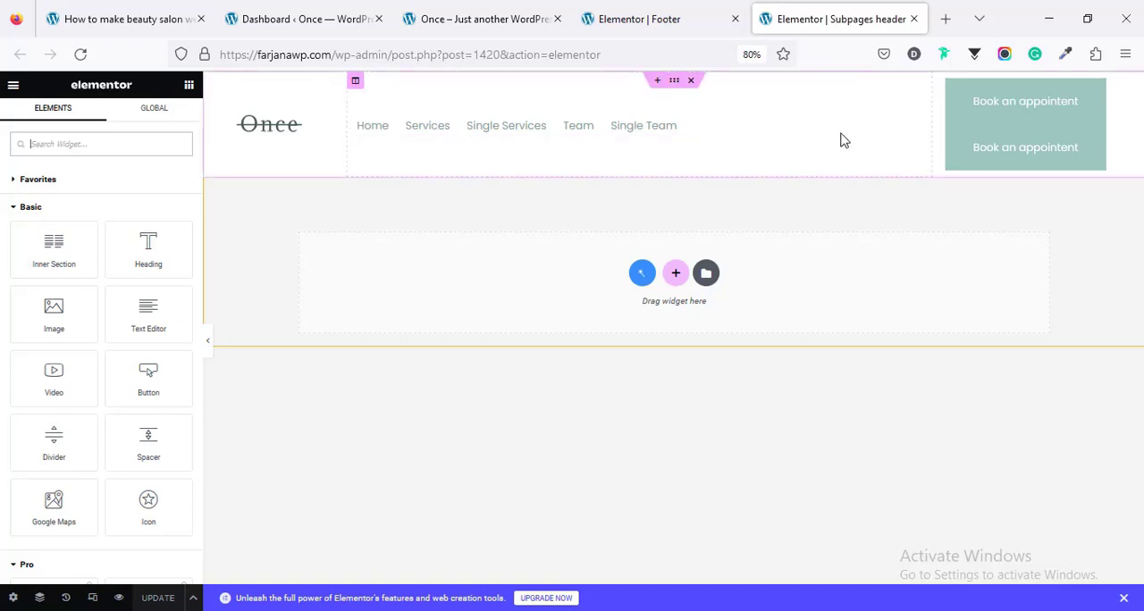
# Step: Select the header's site logo, open the media library for its logo image and close it without choosing a picture
pyautogui.click(265, 128)
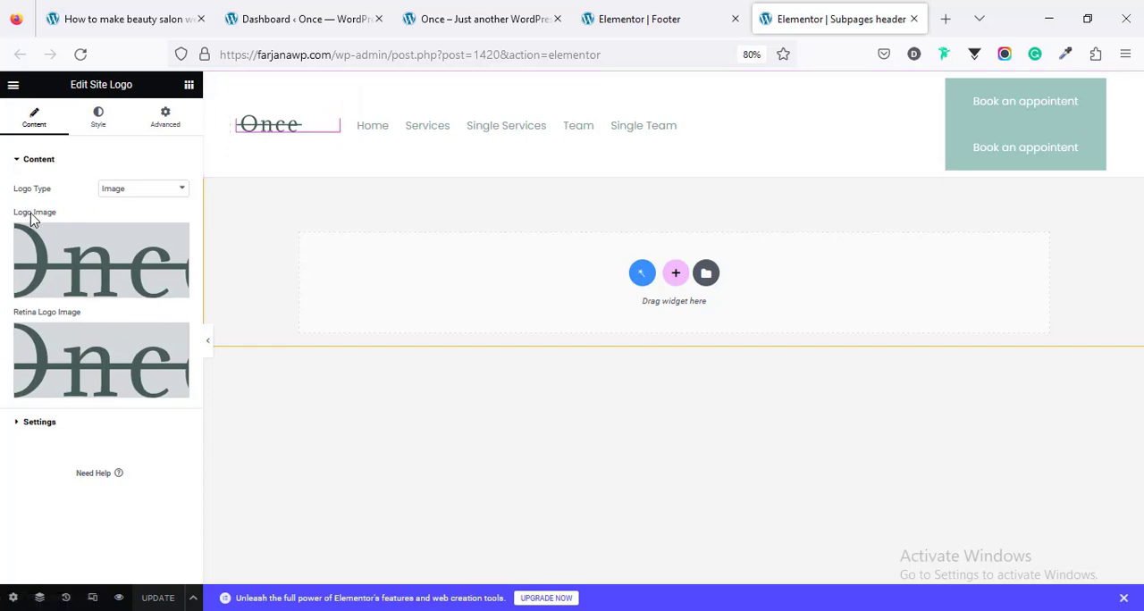
pyautogui.click(78, 256)
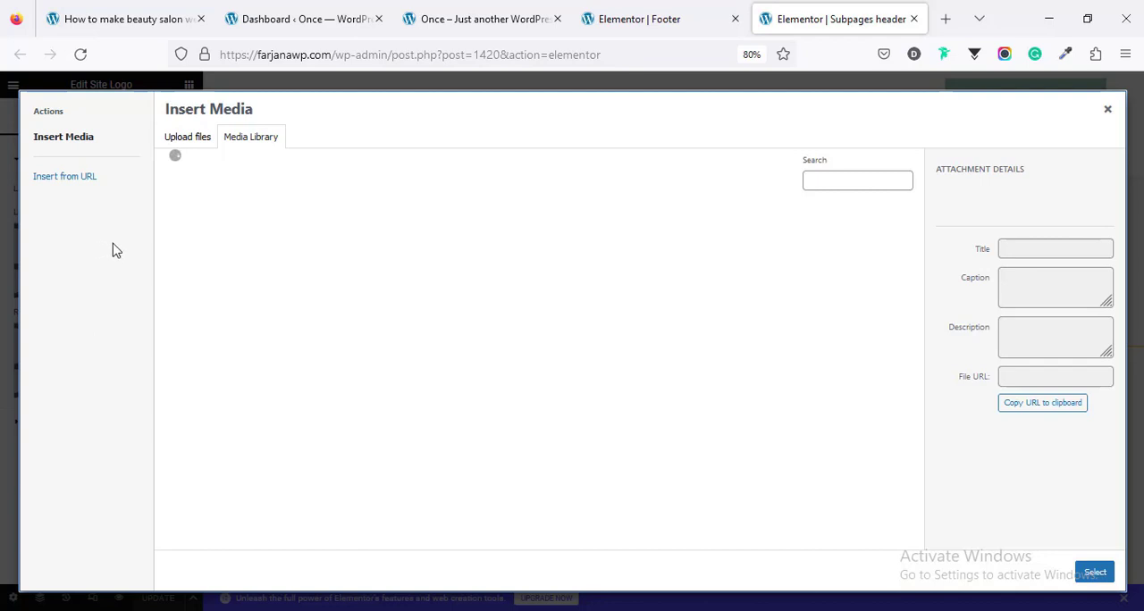
pyautogui.click(1108, 109)
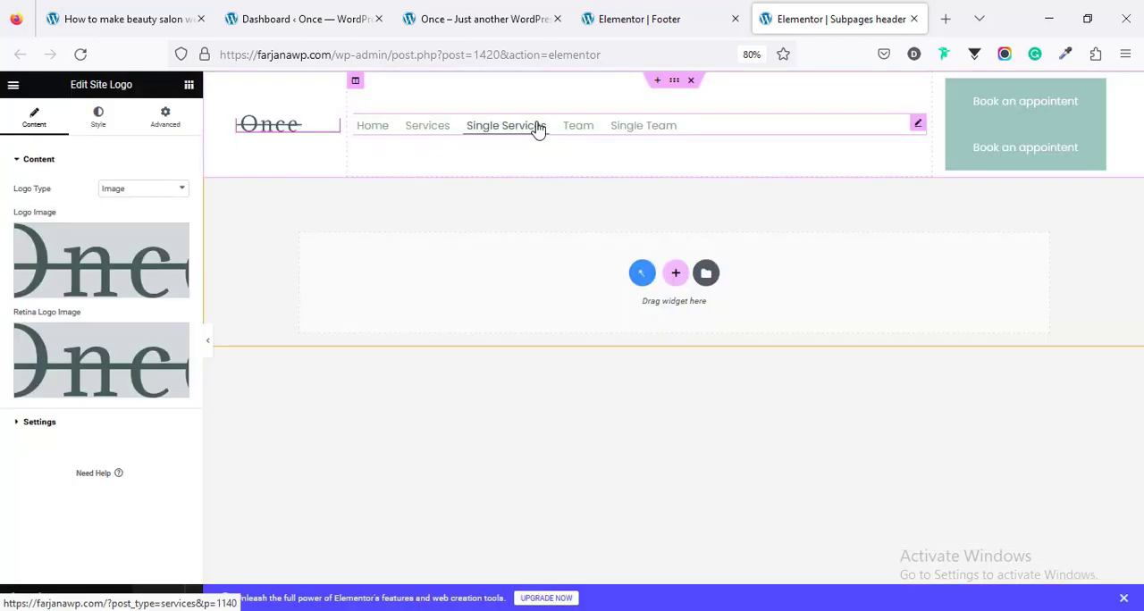
# Step: Select the header's navigation menu and review its content settings, including which menus can be assigned
pyautogui.click(537, 129)
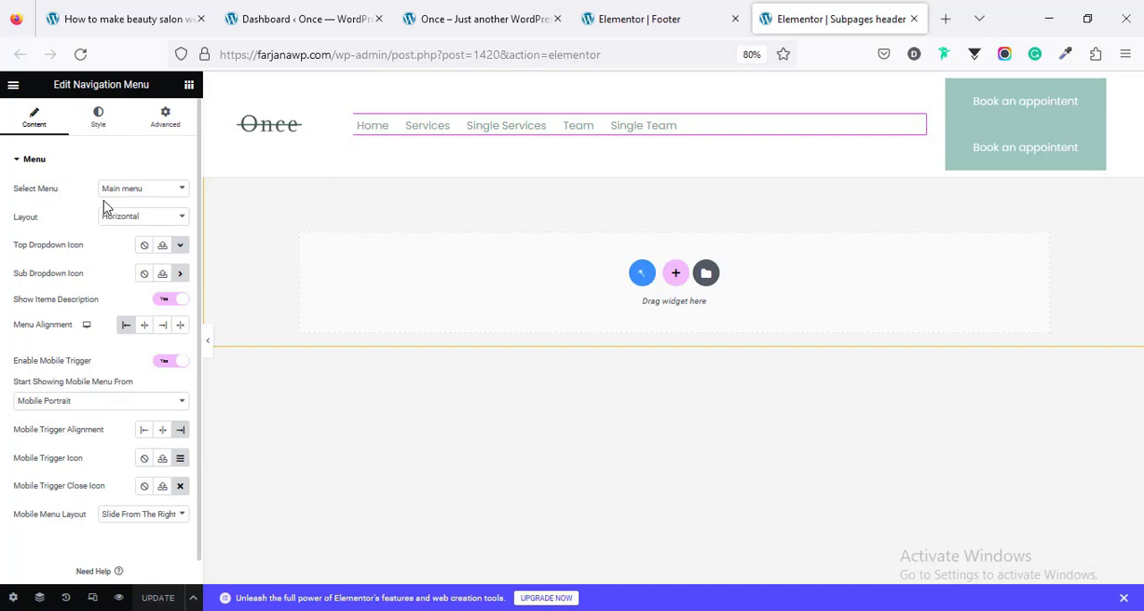
pyautogui.click(139, 190)
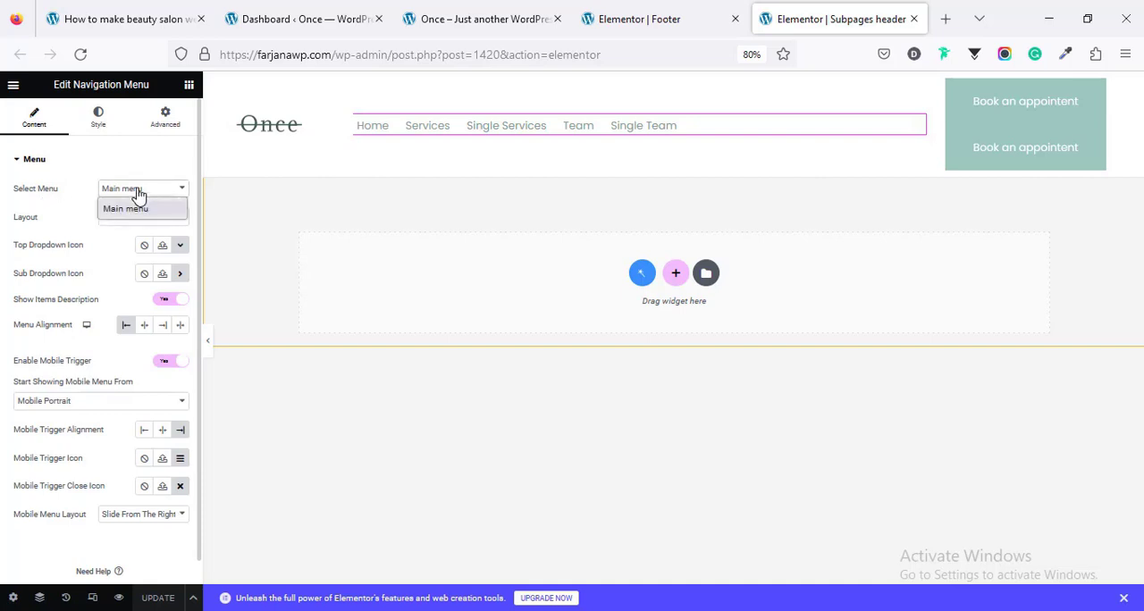
pyautogui.click(86, 211)
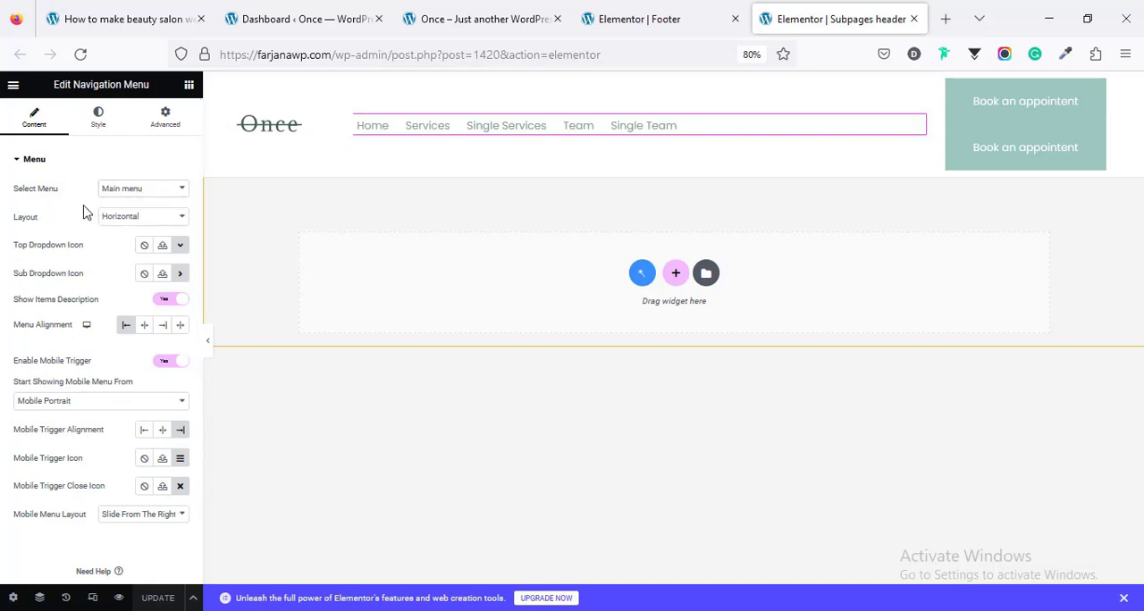
pyautogui.scroll(-1, 109, 291)
pyautogui.scroll(1, 104, 304)
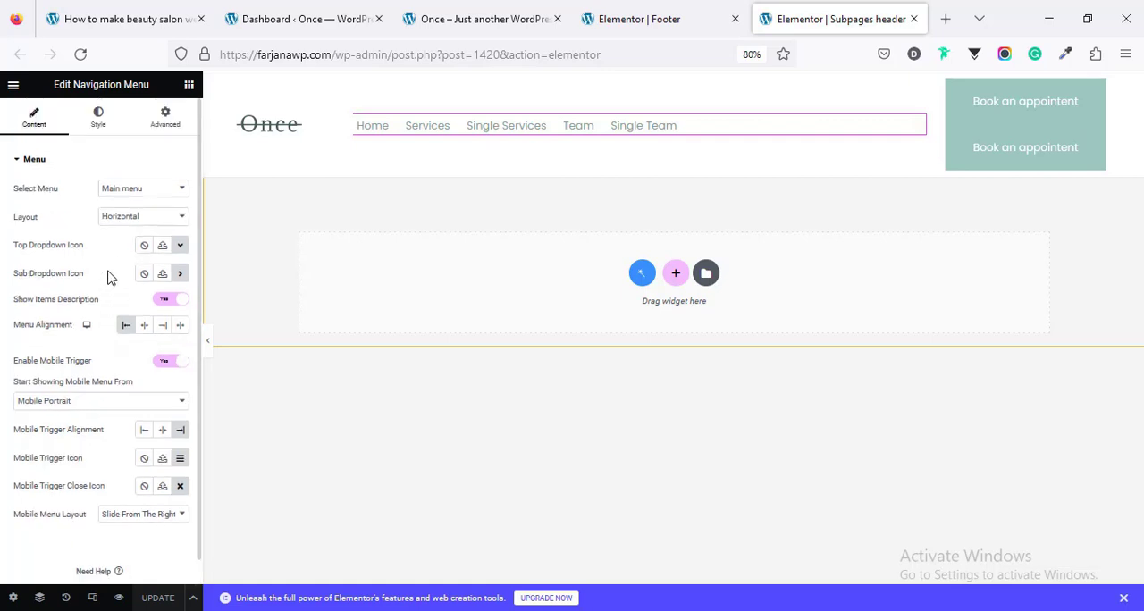
# Step: Review the navigation menu's style settings, from the top level items to the mobile trigger
pyautogui.click(98, 118)
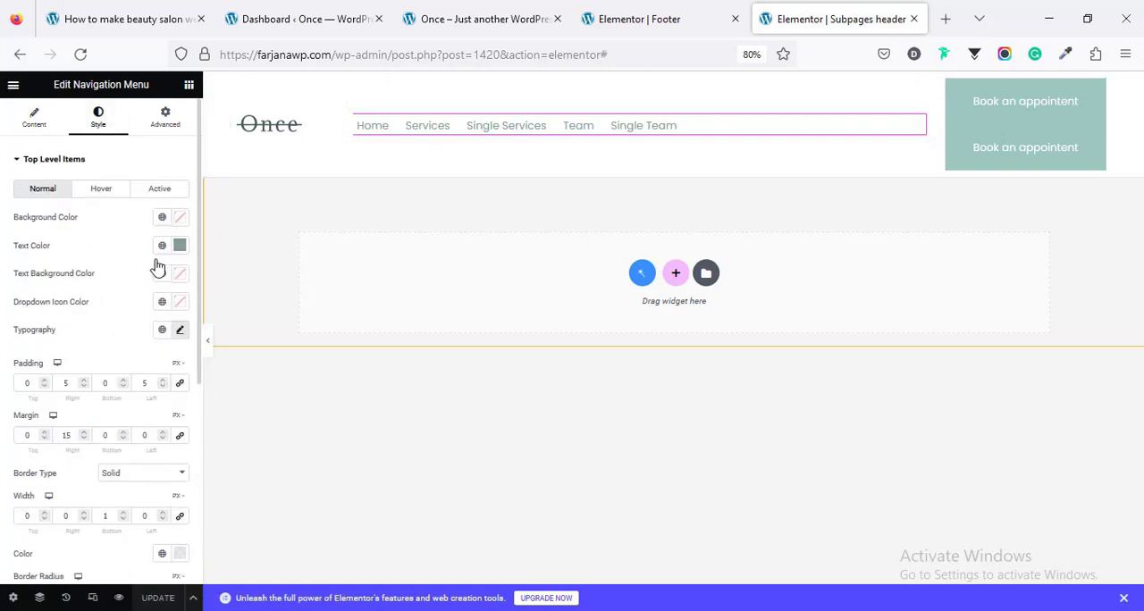
pyautogui.scroll(-3, 132, 374)
pyautogui.scroll(-1, 131, 419)
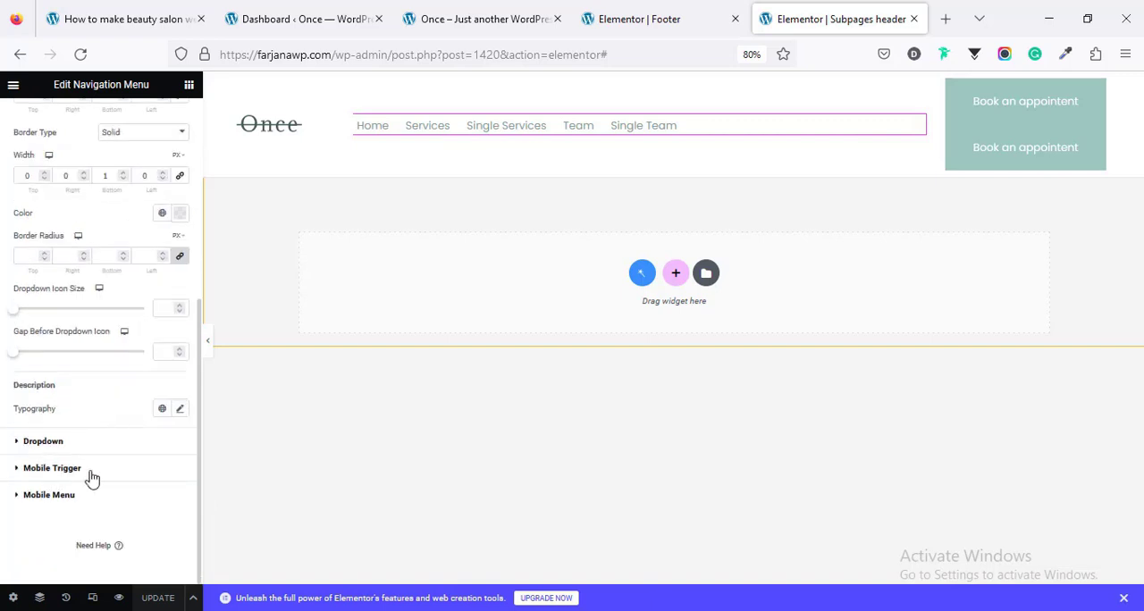
pyautogui.click(52, 469)
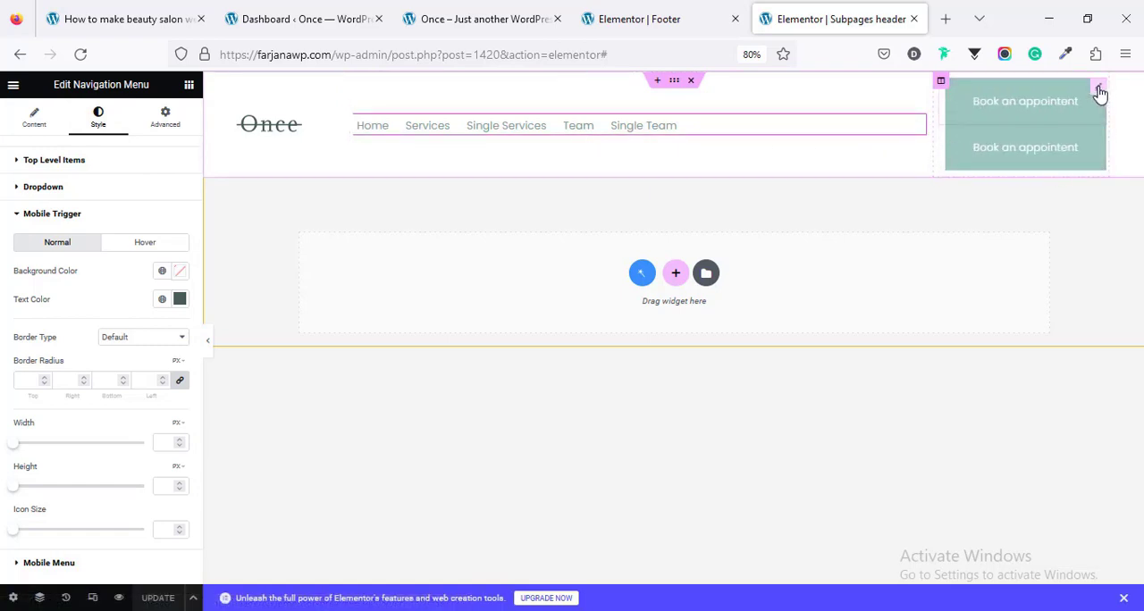
# Step: Examine the upper "Book an appointent" button's JetPopup settings, open its attached Slide In popup for editing and return to the header
pyautogui.moveTo(1098, 92); pyautogui.dragTo(1098, 94)
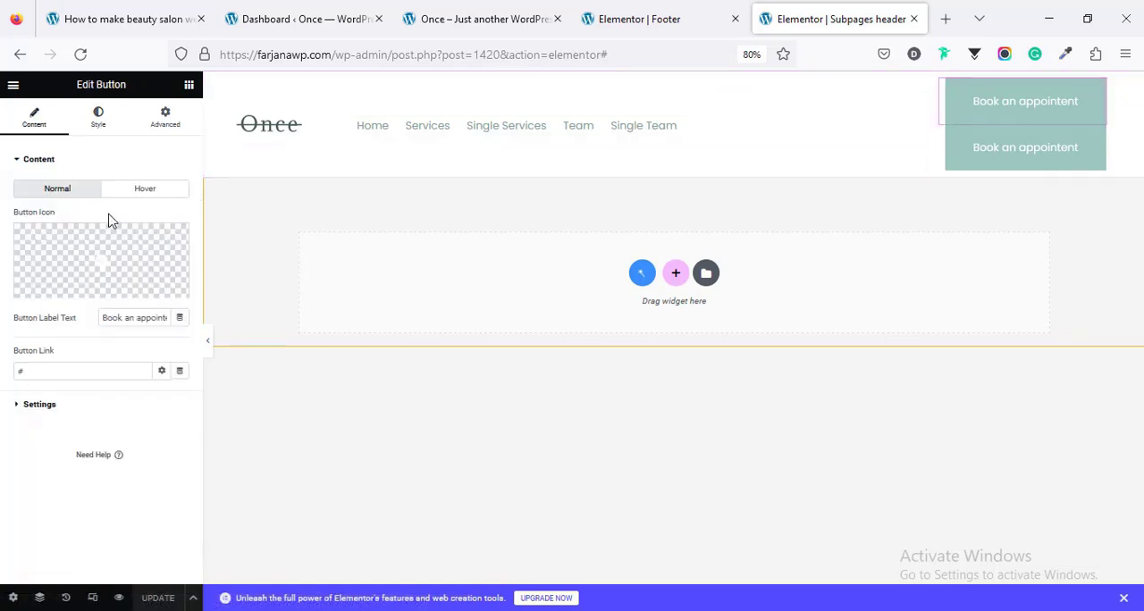
pyautogui.click(166, 118)
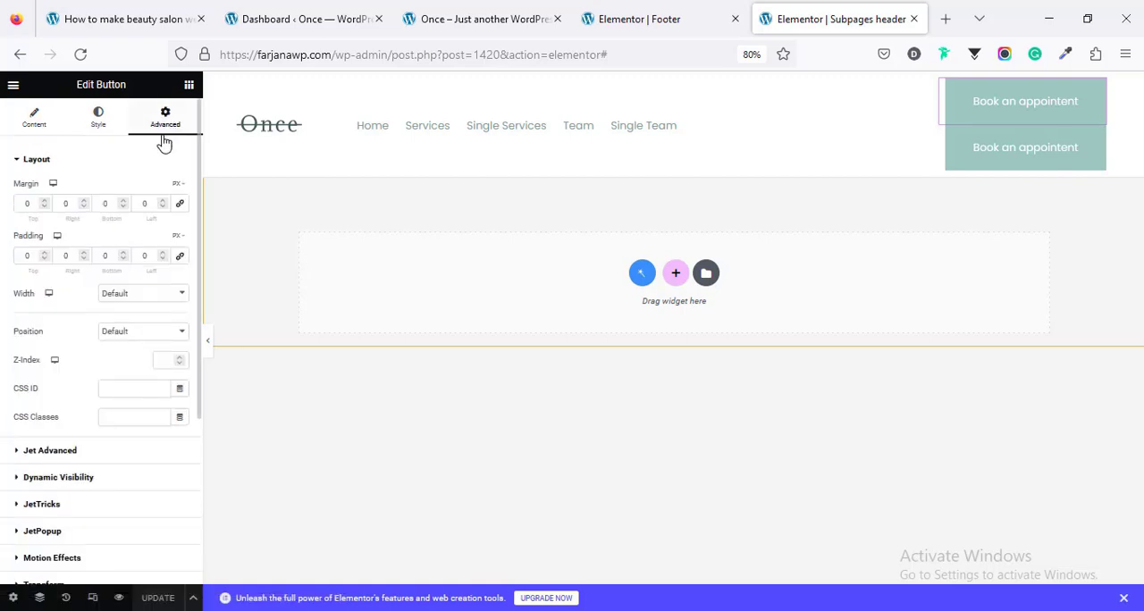
pyautogui.scroll(-4, 127, 388)
pyautogui.scroll(2, 127, 394)
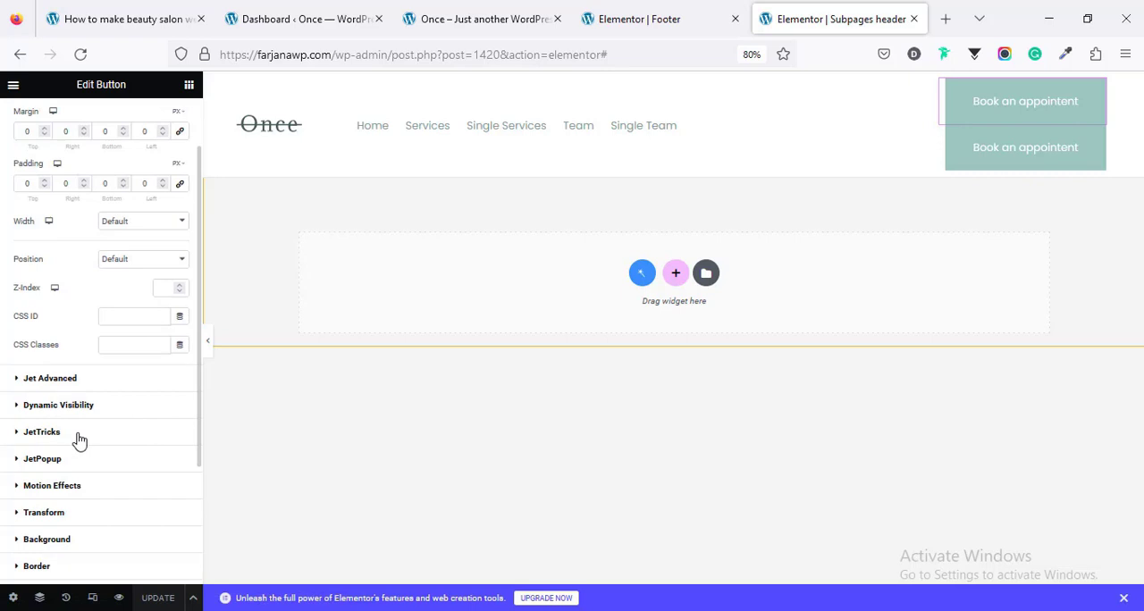
pyautogui.click(80, 459)
pyautogui.scroll(-2, 107, 386)
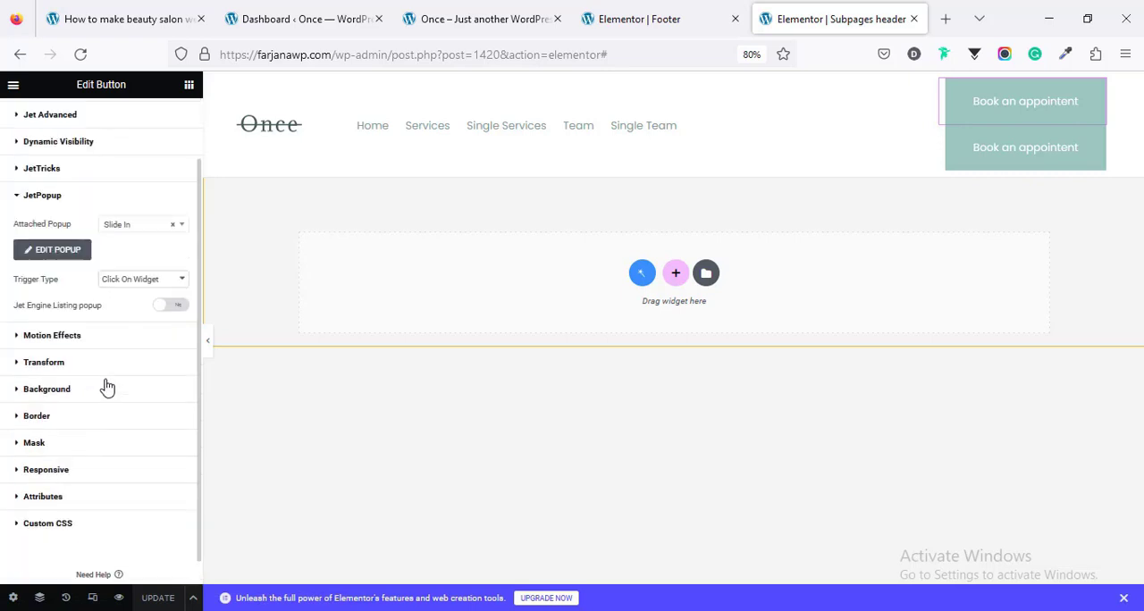
pyautogui.click(71, 254)
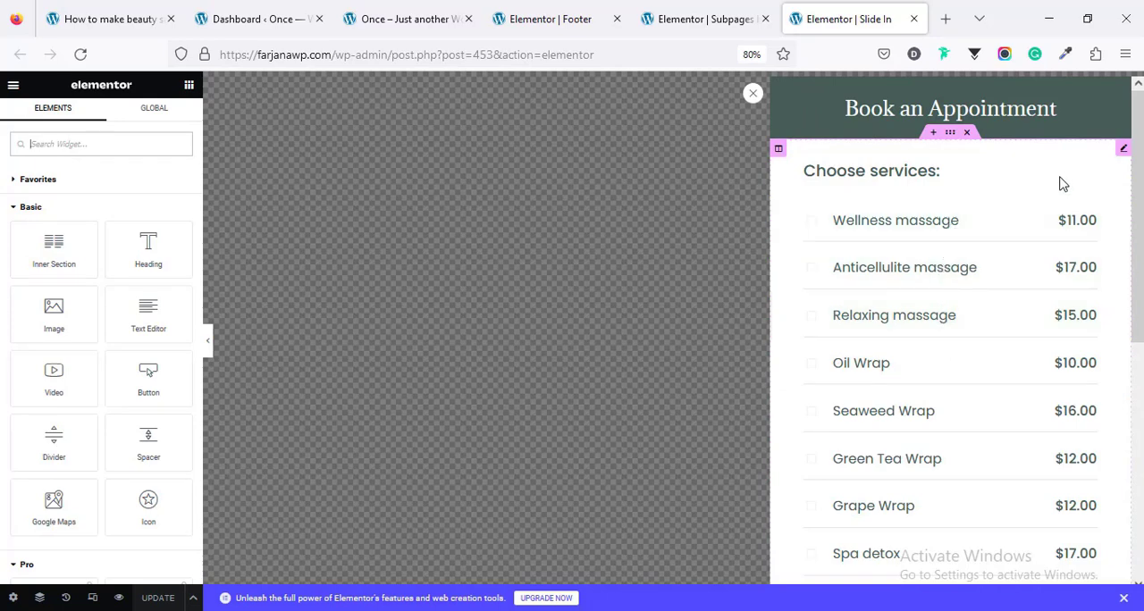
pyautogui.hotkey('ctrl', 'shift', 'Tab')
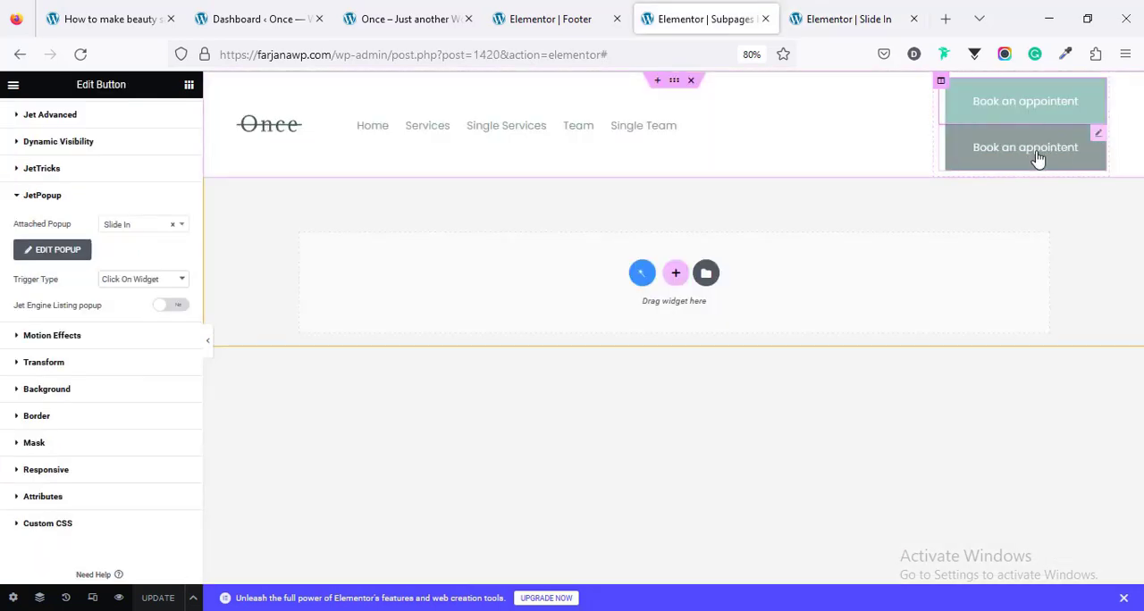
# Step: Examine the lower "Book an appointent" button's Dynamic Visibility conditions, including the Single Post Type condition, and its content settings with the button link
pyautogui.click(1098, 140)
pyautogui.click(168, 122)
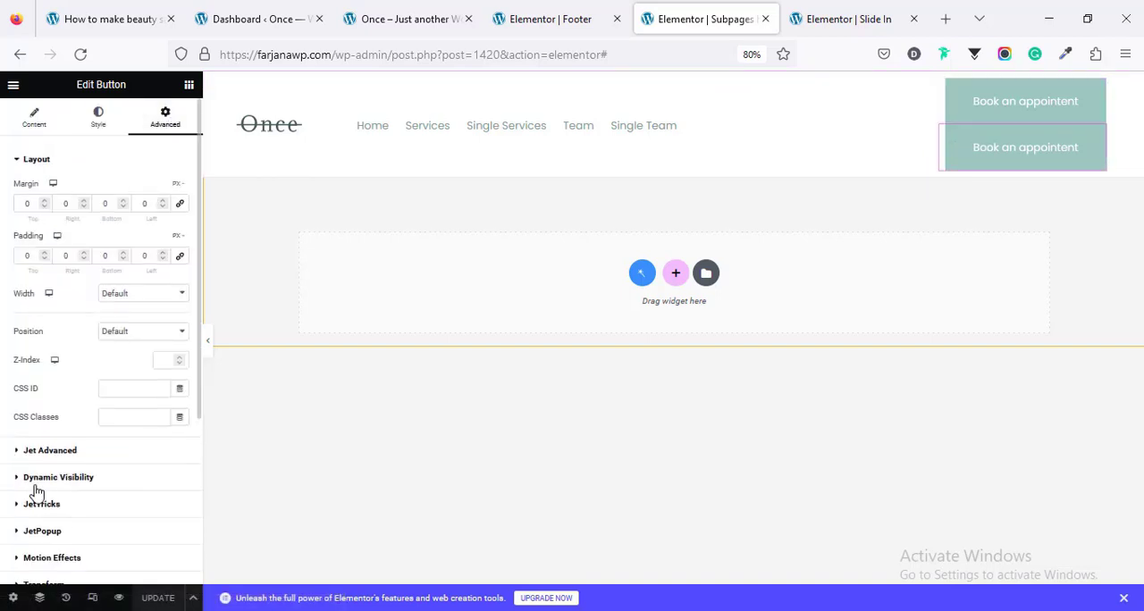
pyautogui.click(38, 481)
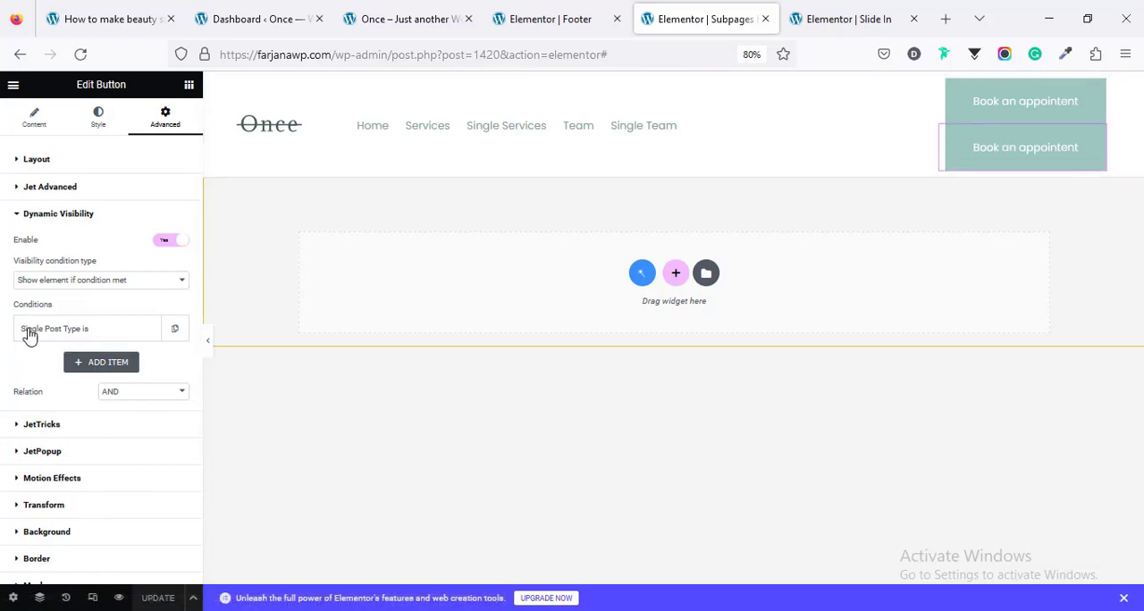
pyautogui.click(112, 282)
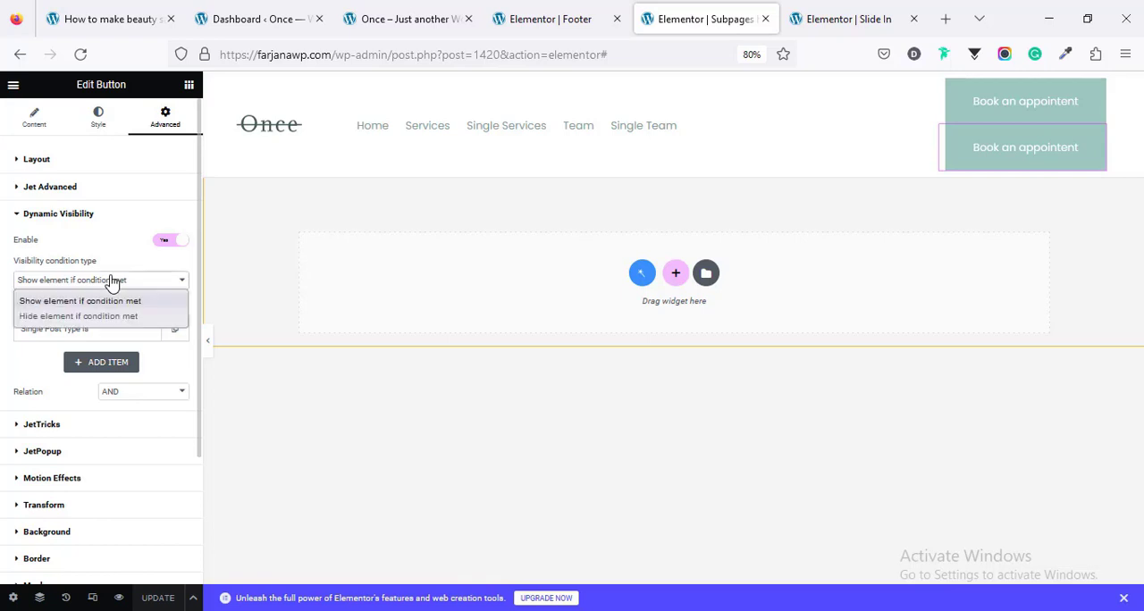
pyautogui.click(109, 287)
pyautogui.click(86, 330)
pyautogui.scroll(-1, 75, 375)
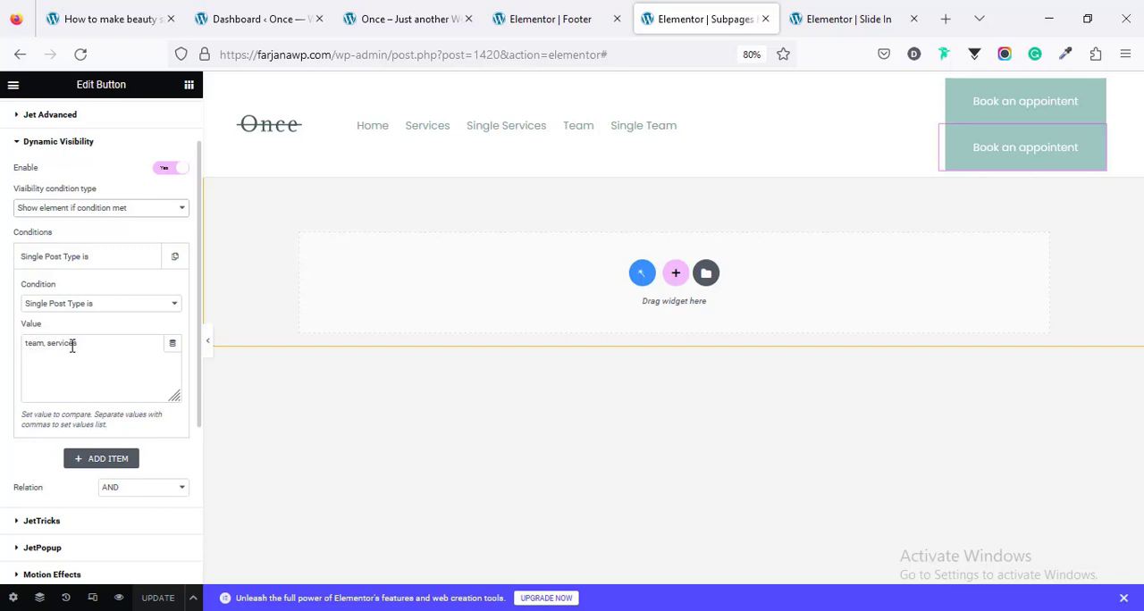
pyautogui.scroll(-3, 117, 383)
pyautogui.scroll(3, 117, 384)
pyautogui.scroll(2, 97, 320)
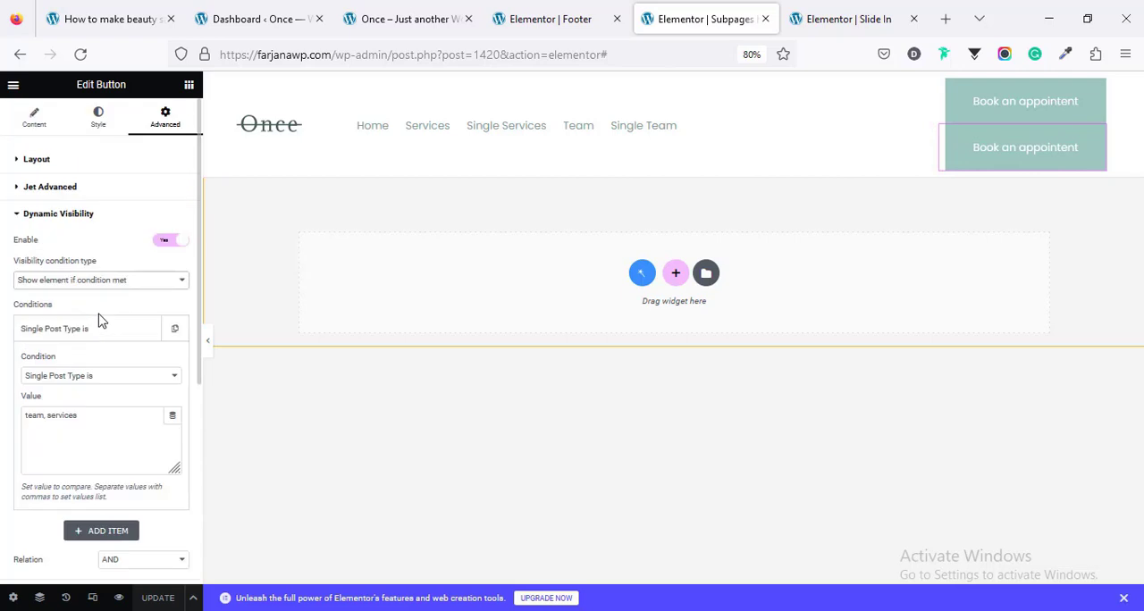
pyautogui.click(51, 123)
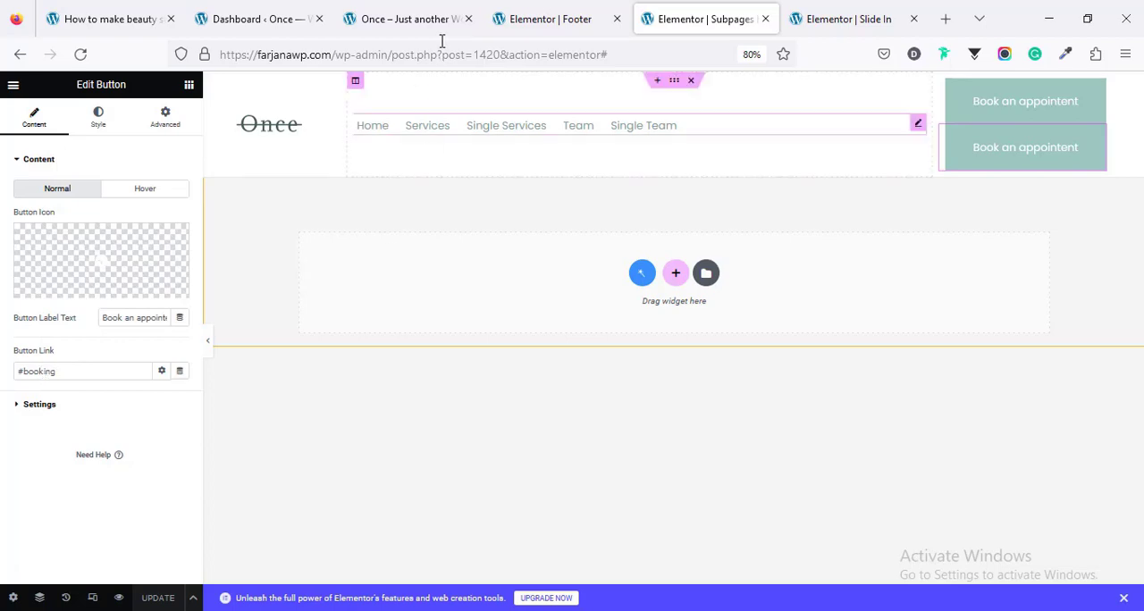
# Step: On the live site, open the Wellness massage service page from the home page and test its header's "Book an appointent" button
pyautogui.click(531, 13)
pyautogui.click(407, 19)
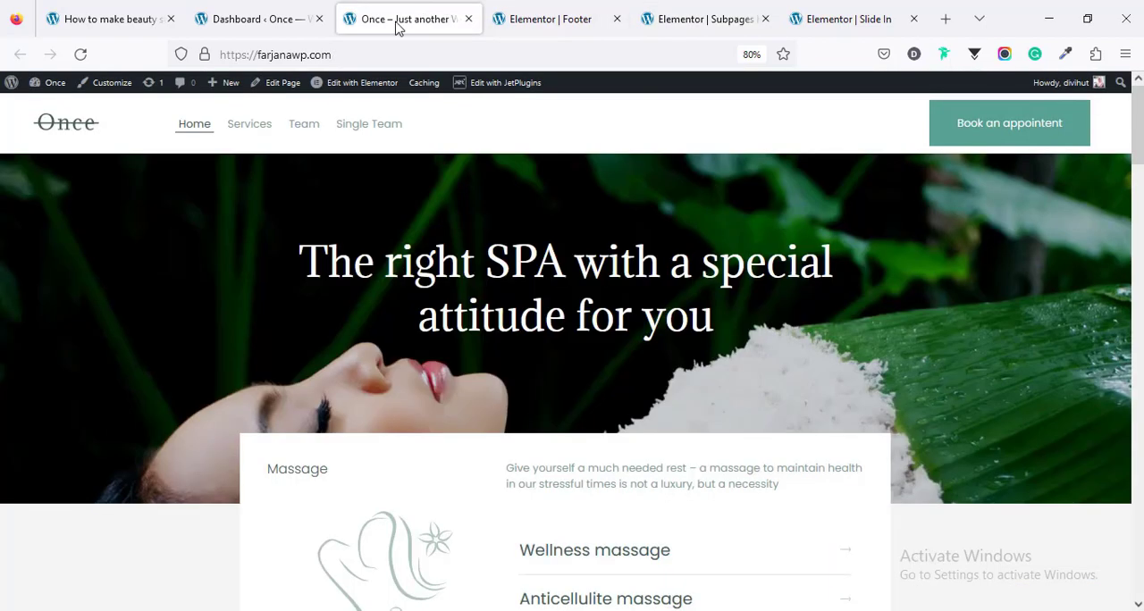
pyautogui.scroll(-3, 404, 324)
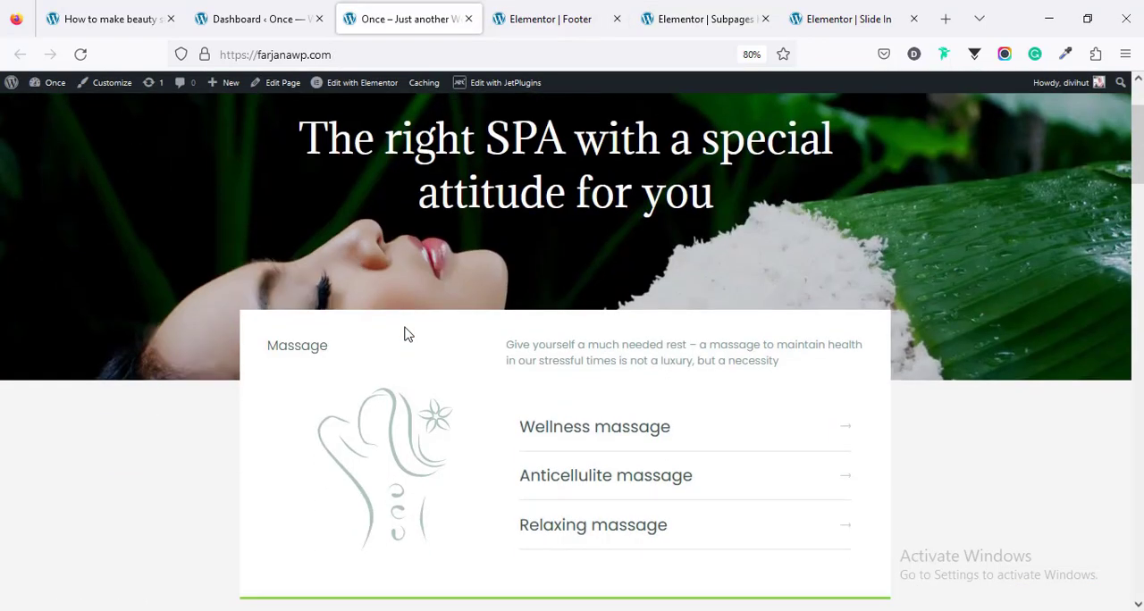
pyautogui.scroll(-2, 404, 332)
pyautogui.scroll(5, 345, 350)
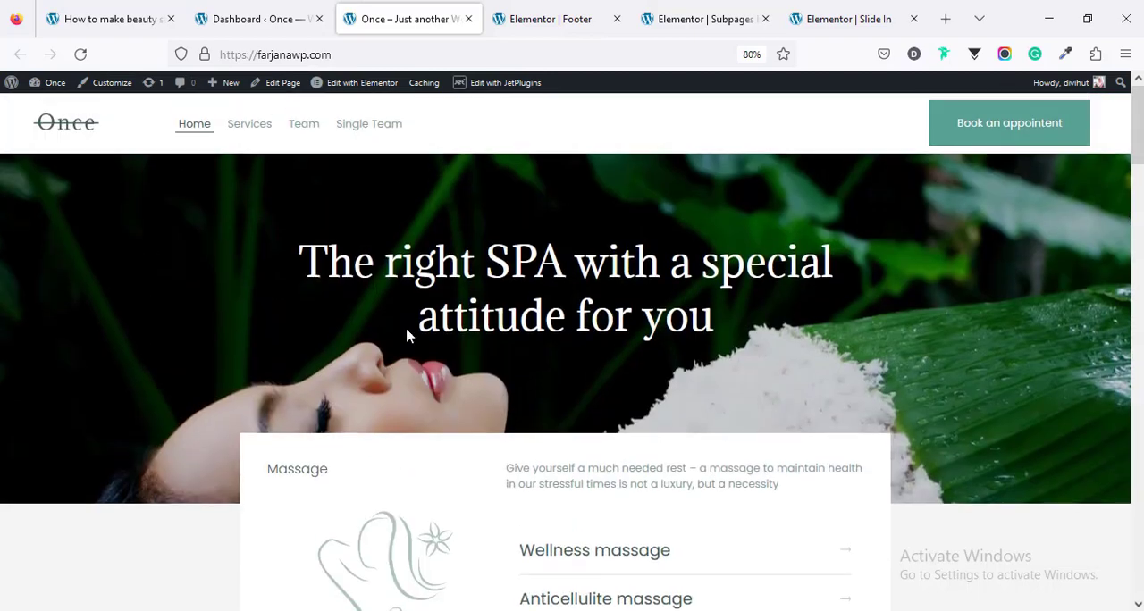
pyautogui.scroll(-3, 409, 327)
pyautogui.click(564, 409)
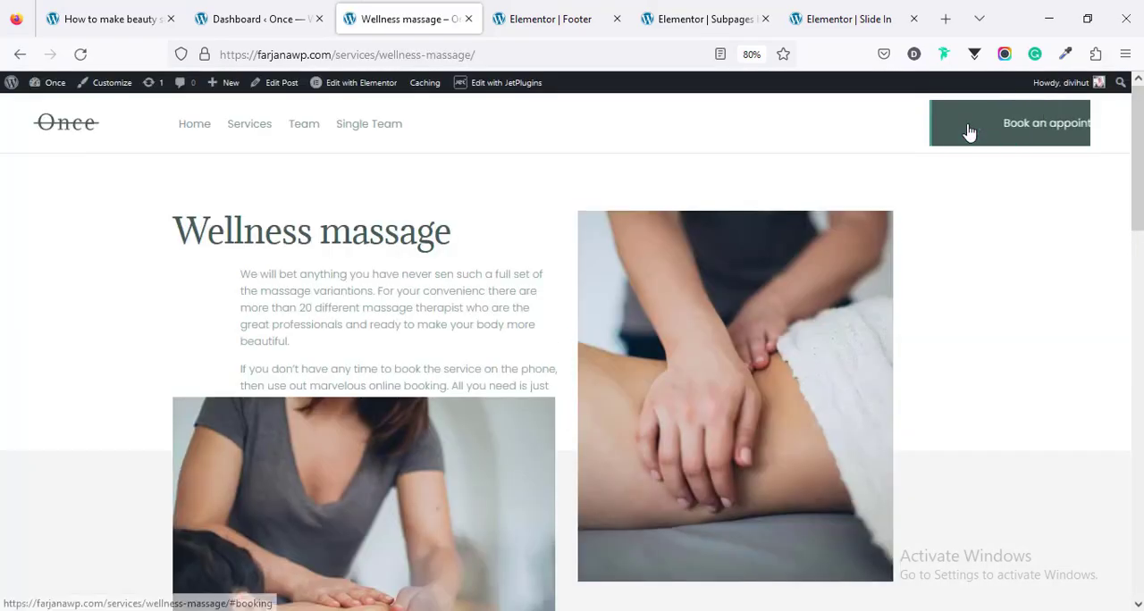
pyautogui.click(1004, 132)
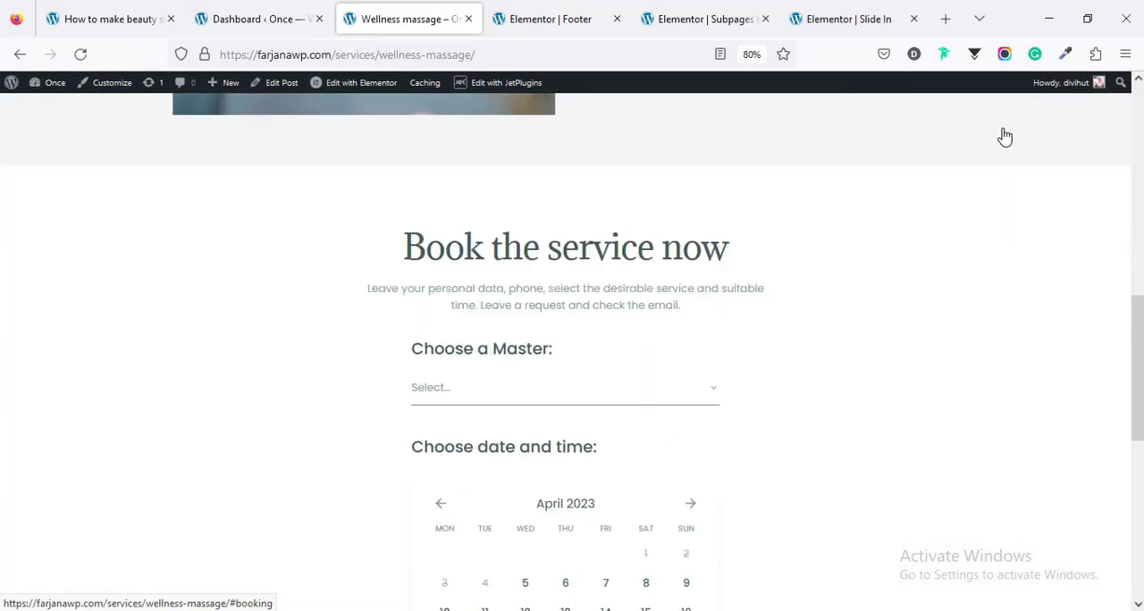
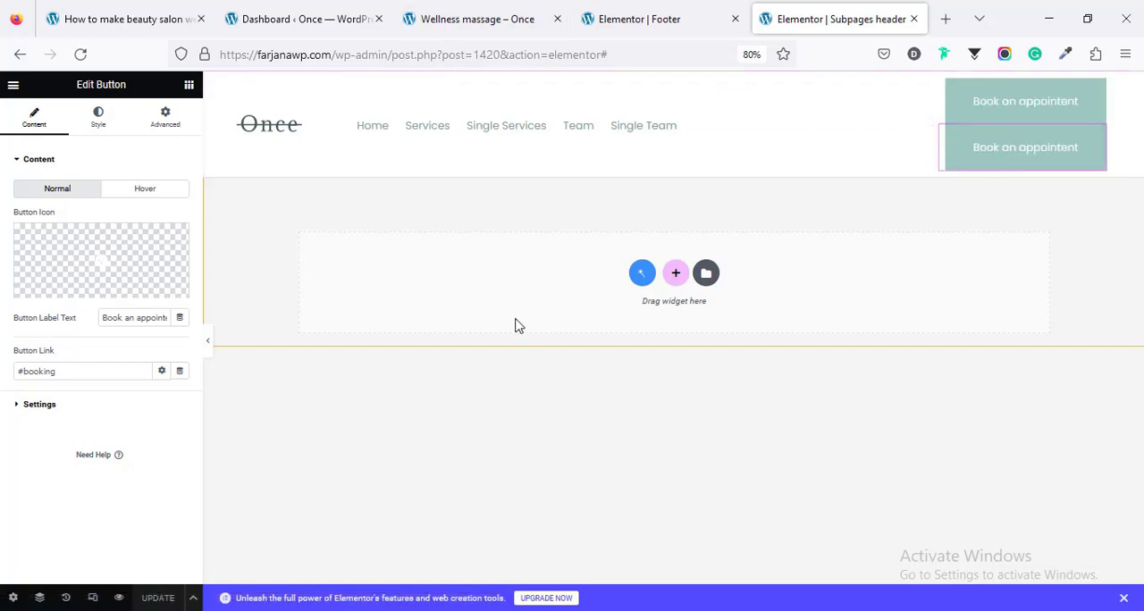
# Step: Examine the footer template's logo, weekday and opening-hours lists, phone number, address heading and copyright text settings
pyautogui.click(634, 11)
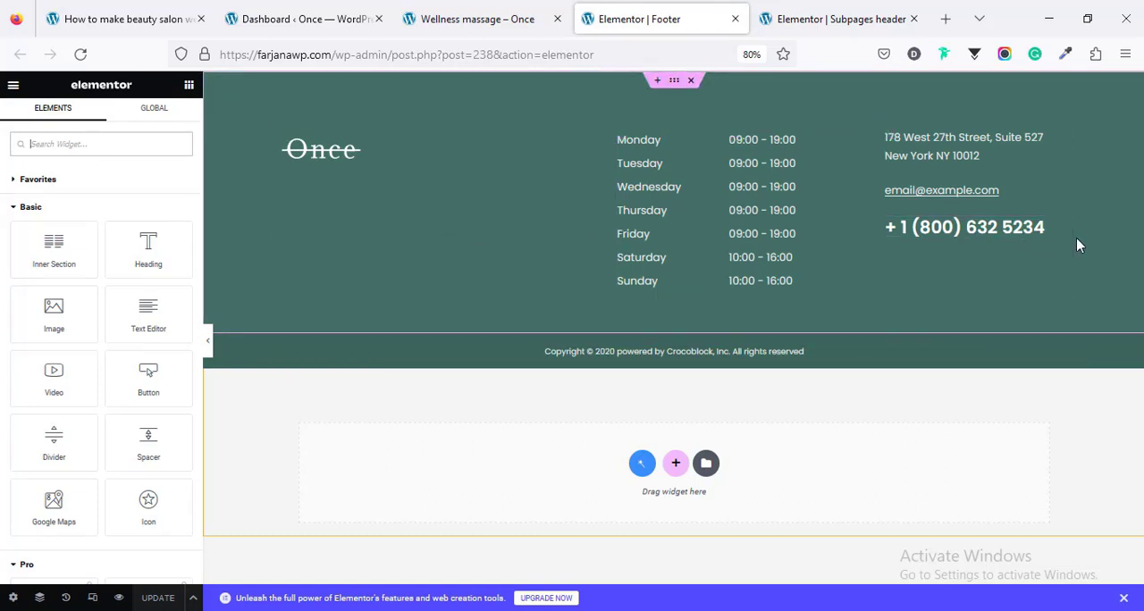
pyautogui.click(340, 166)
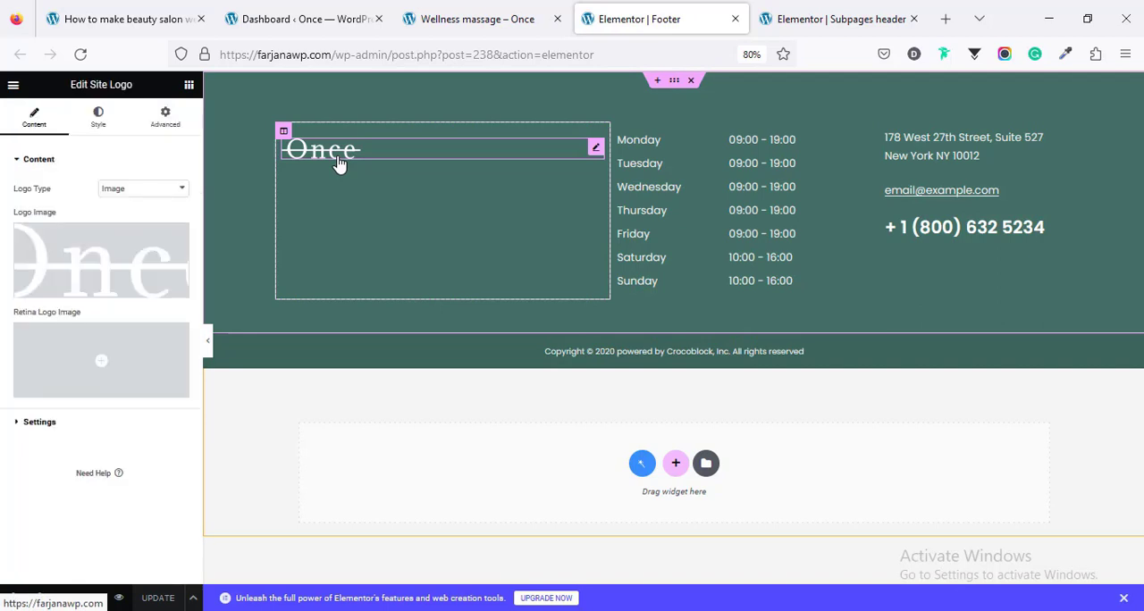
pyautogui.click(654, 204)
pyautogui.click(759, 200)
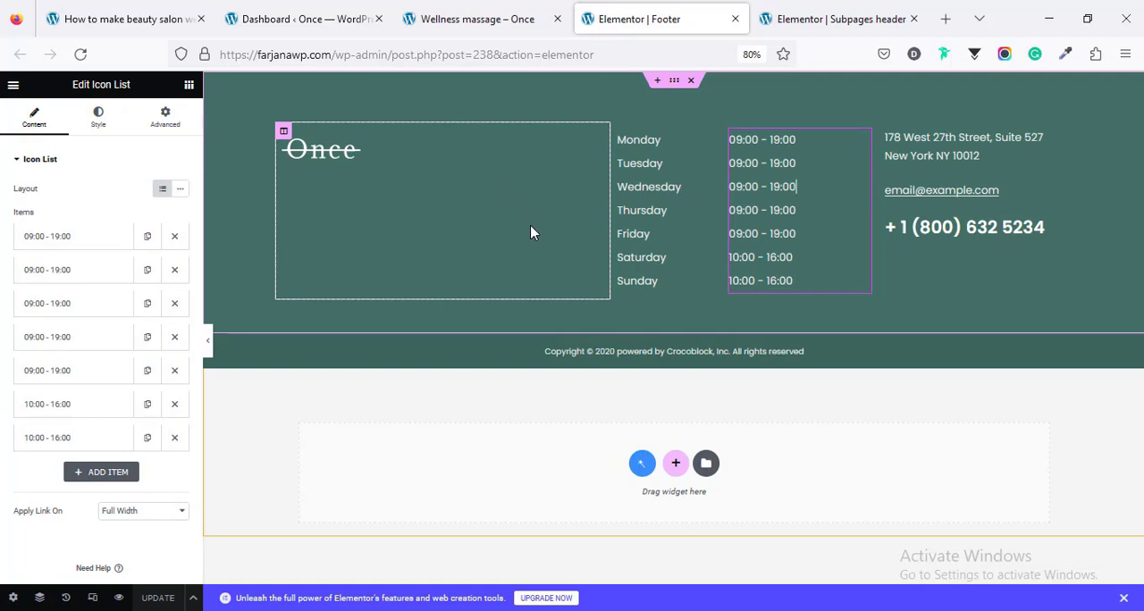
pyautogui.click(939, 227)
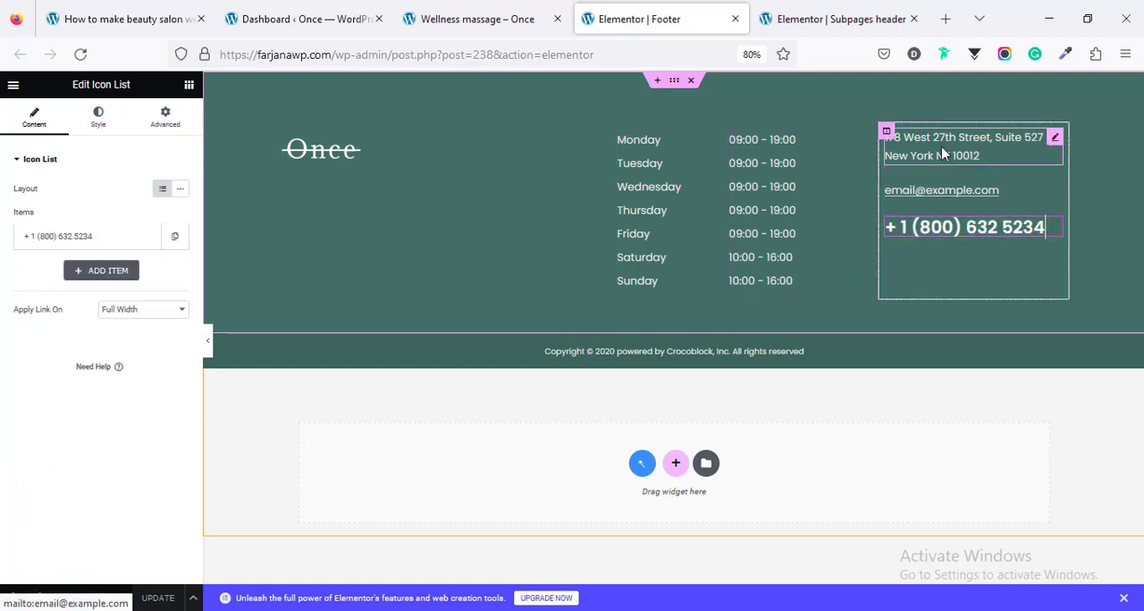
pyautogui.click(945, 154)
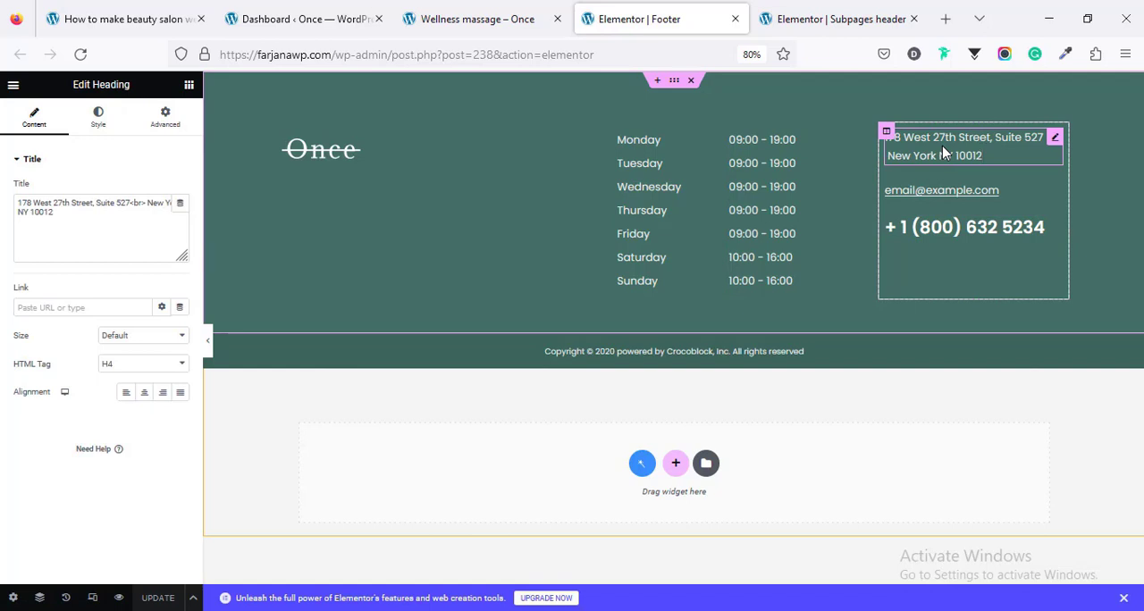
pyautogui.click(643, 350)
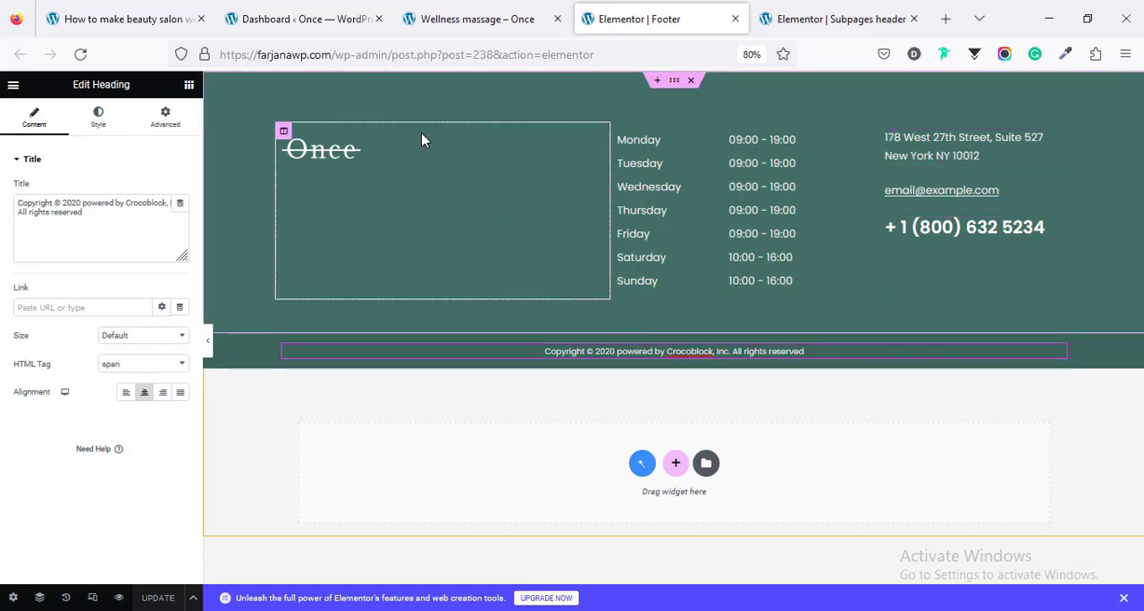
# Step: Try lighter green background colours on the upper footer section and close the footer editor without updating
pyautogui.click(672, 83)
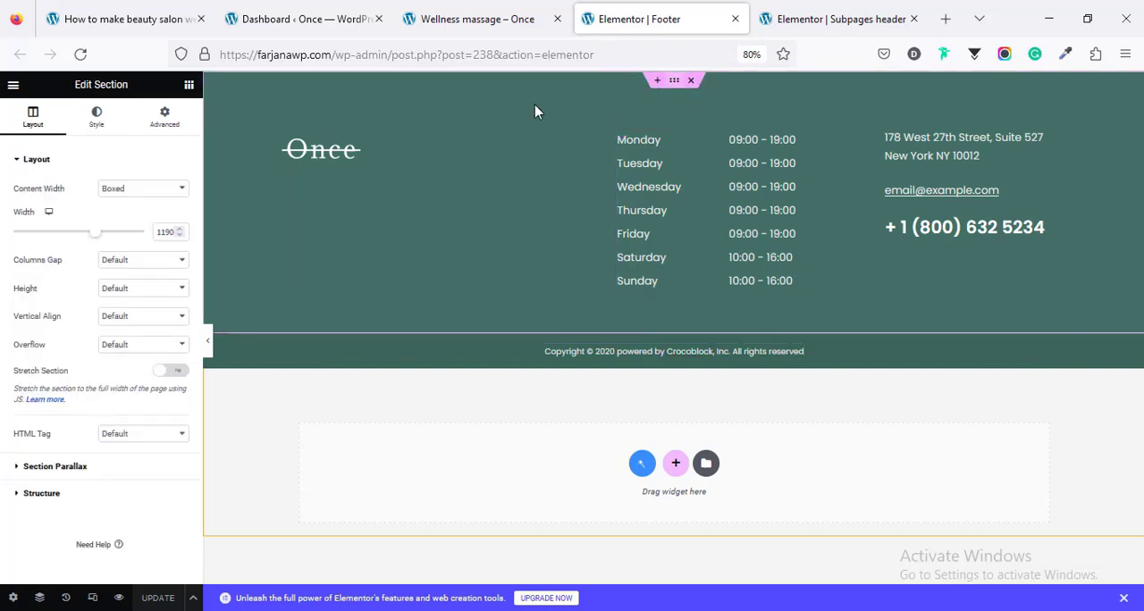
pyautogui.click(113, 128)
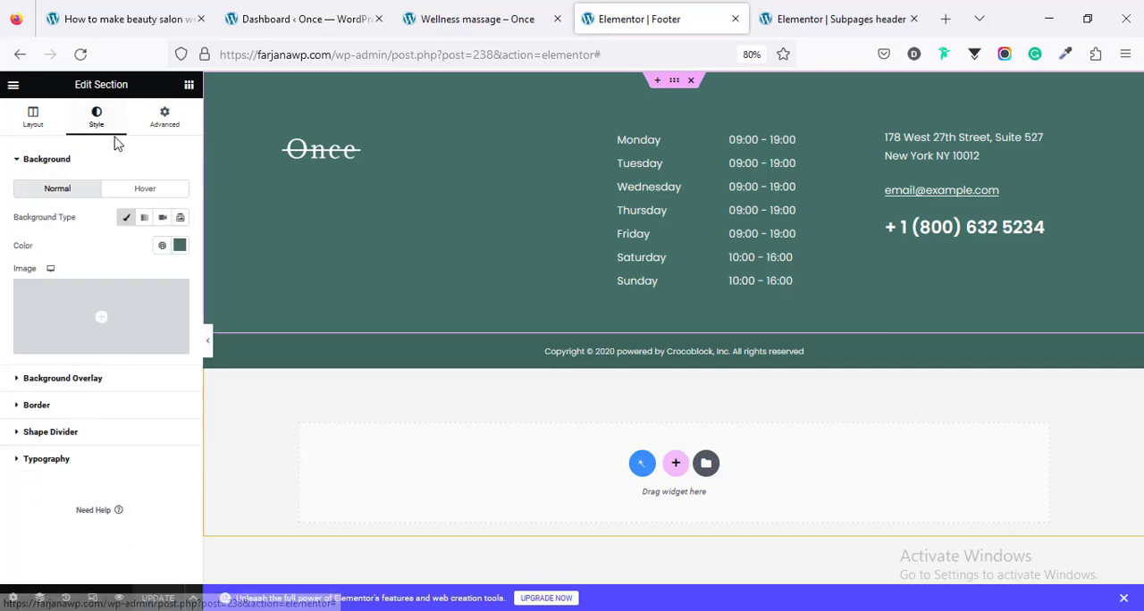
pyautogui.click(180, 246)
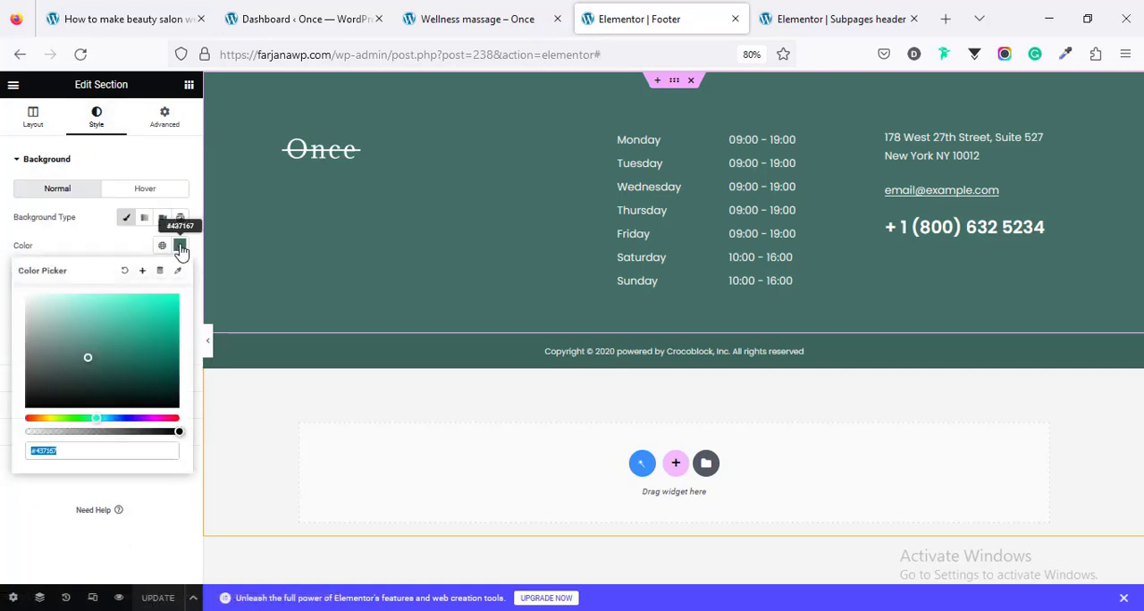
pyautogui.click(144, 324)
pyautogui.click(153, 329)
pyautogui.click(94, 331)
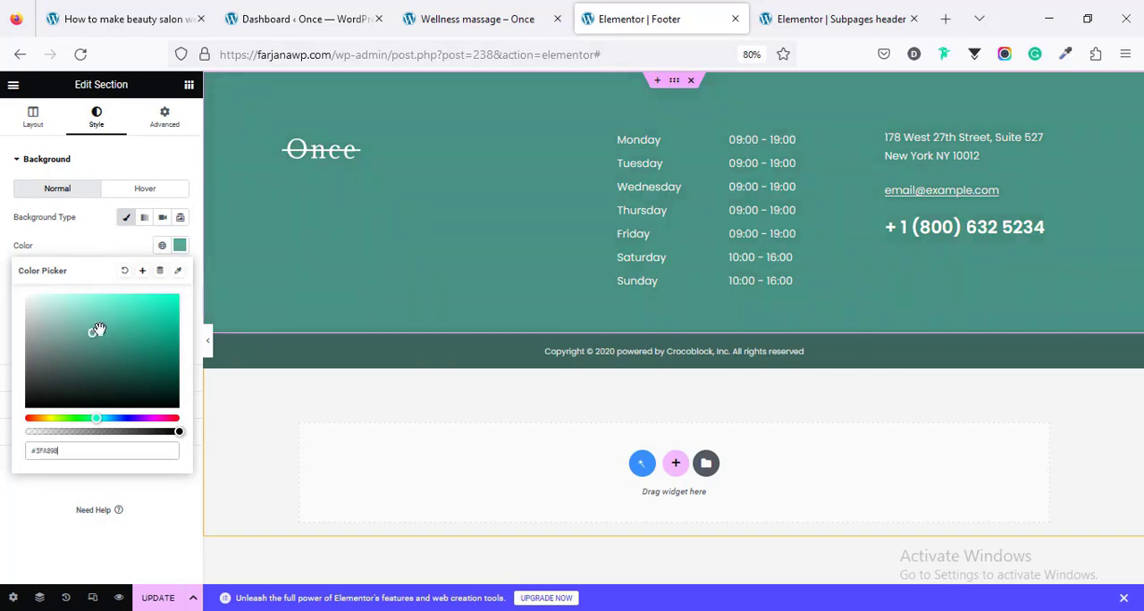
pyautogui.click(106, 343)
pyautogui.click(734, 19)
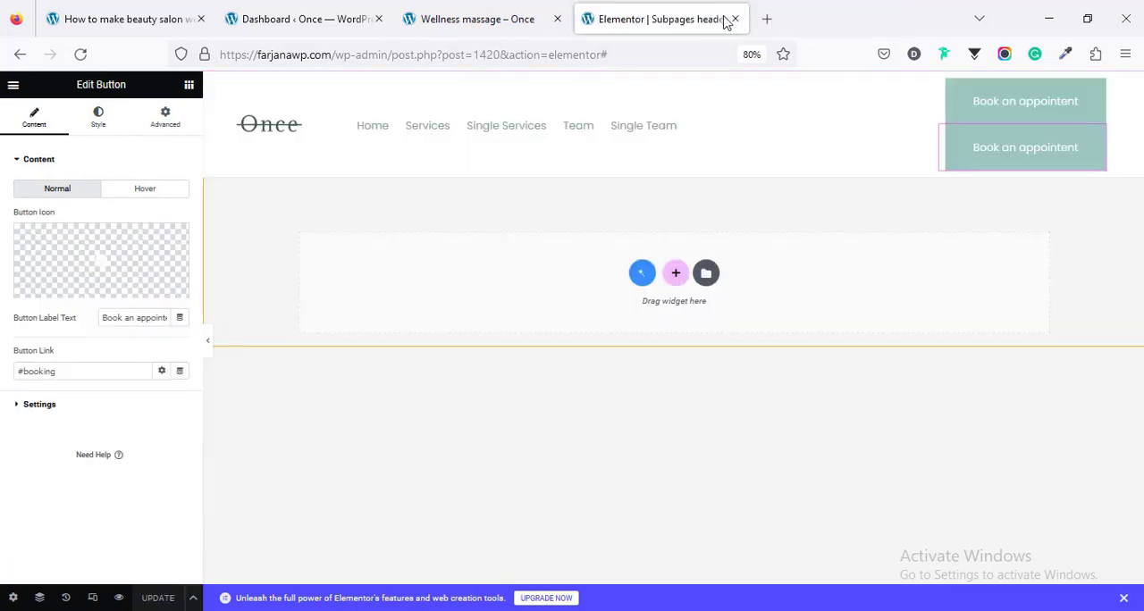
# Step: Close the header editor, check the remaining steps in the beauty salon website guide and view the live home page
pyautogui.click(734, 18)
pyautogui.click(128, 13)
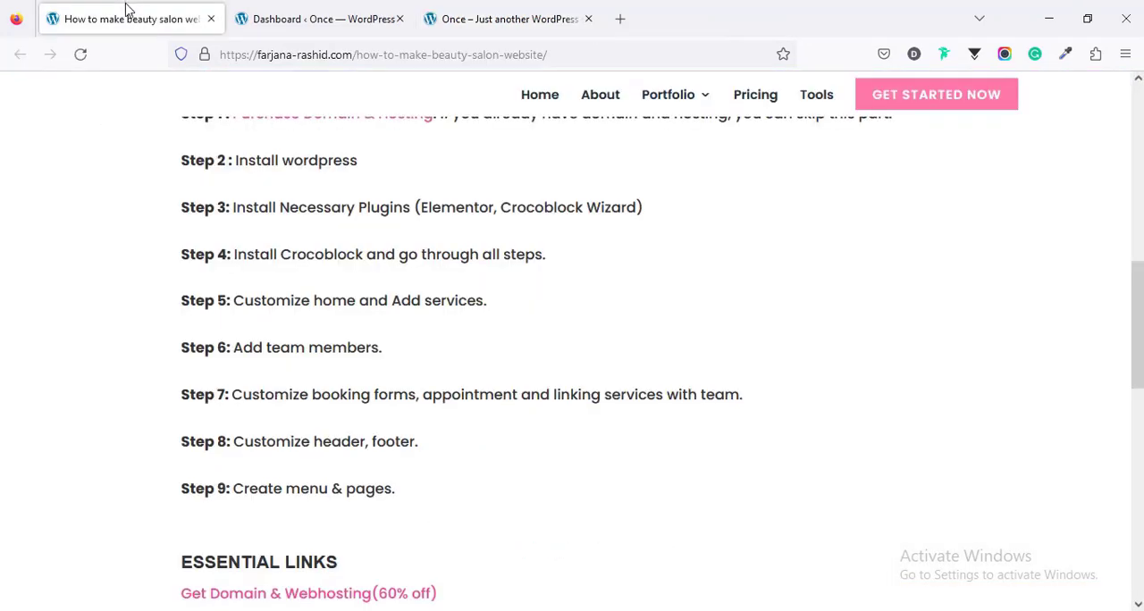
pyautogui.scroll(-2, 174, 411)
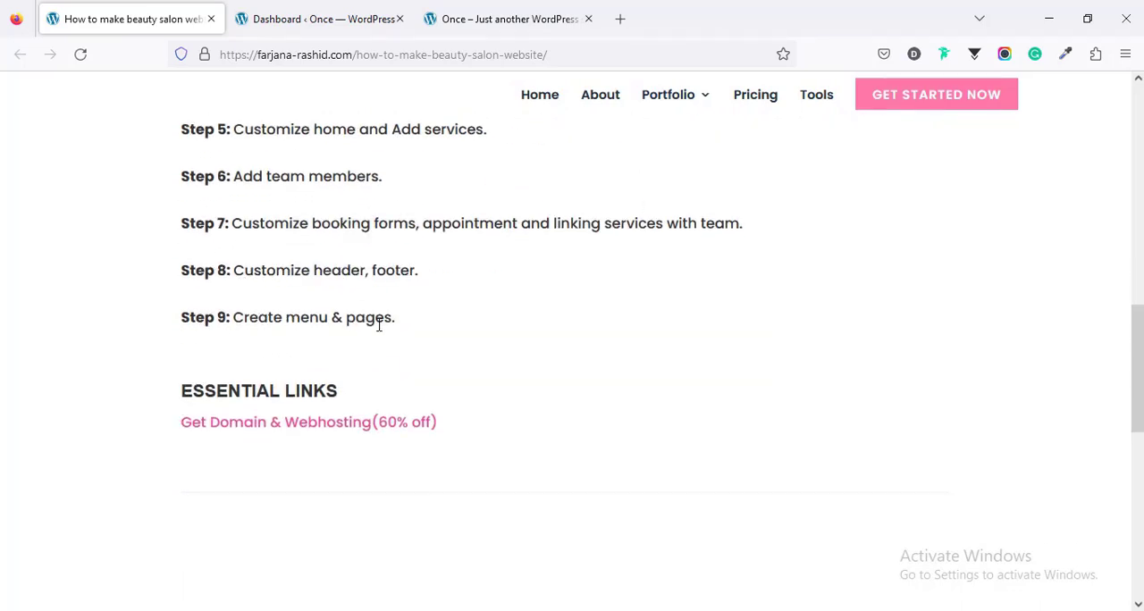
pyautogui.click(470, 19)
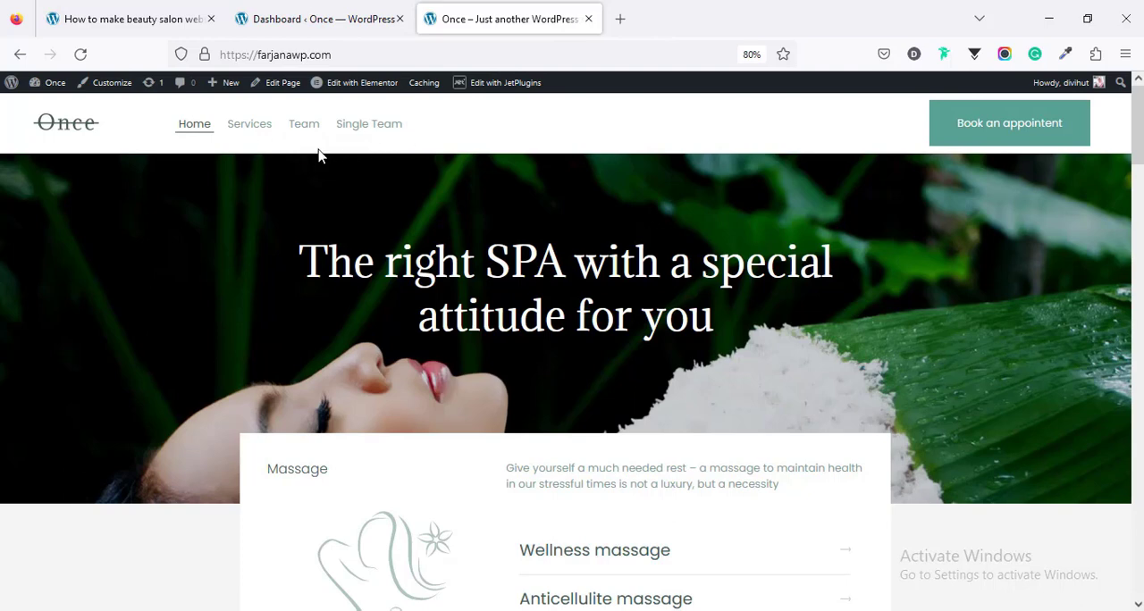
# Step: Create a new WordPress page titled "About Us" and publish it
pyautogui.click(295, 13)
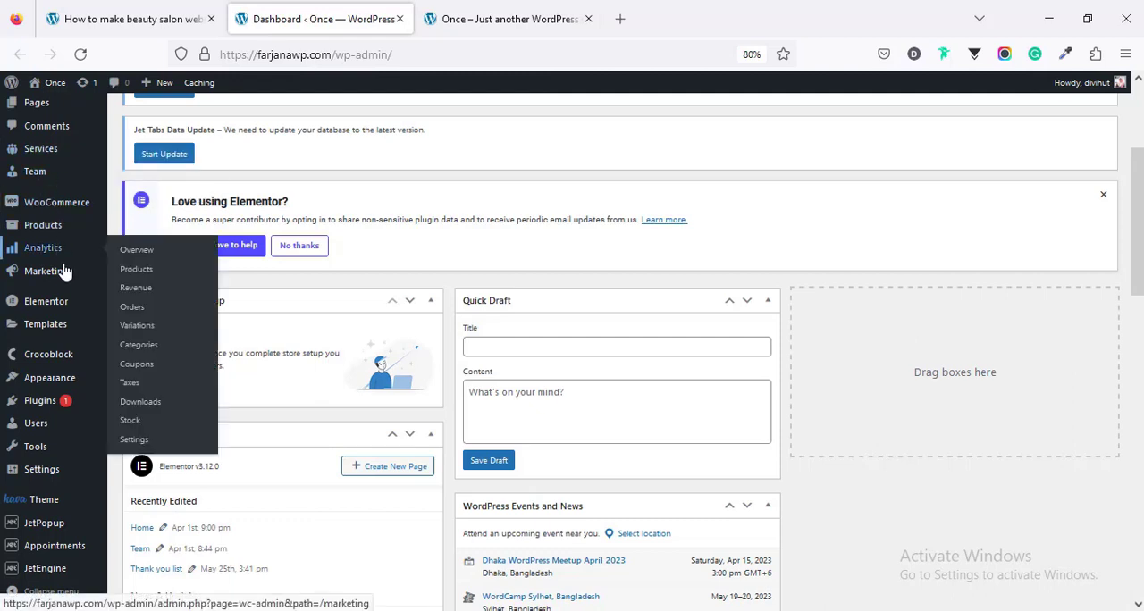
pyautogui.scroll(3, 64, 268)
pyautogui.click(37, 238)
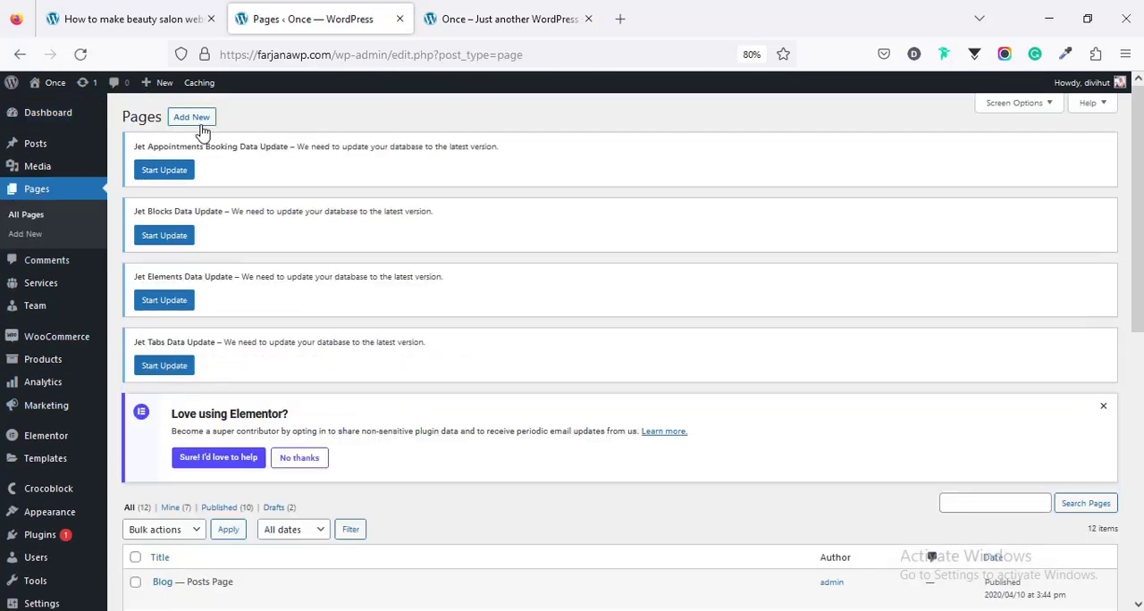
pyautogui.click(197, 121)
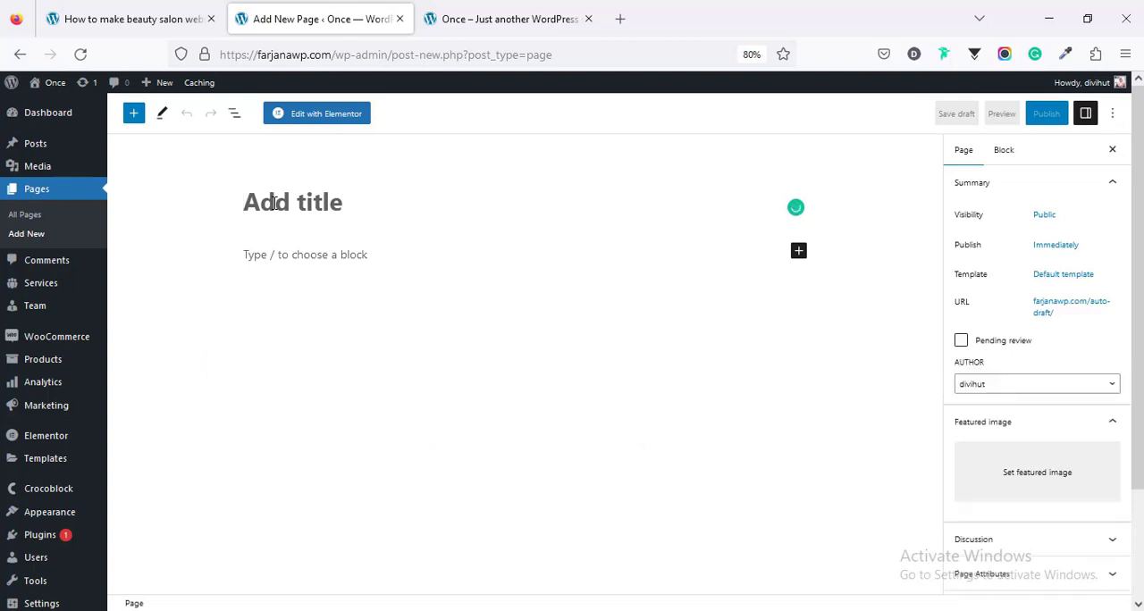
pyautogui.write('A')
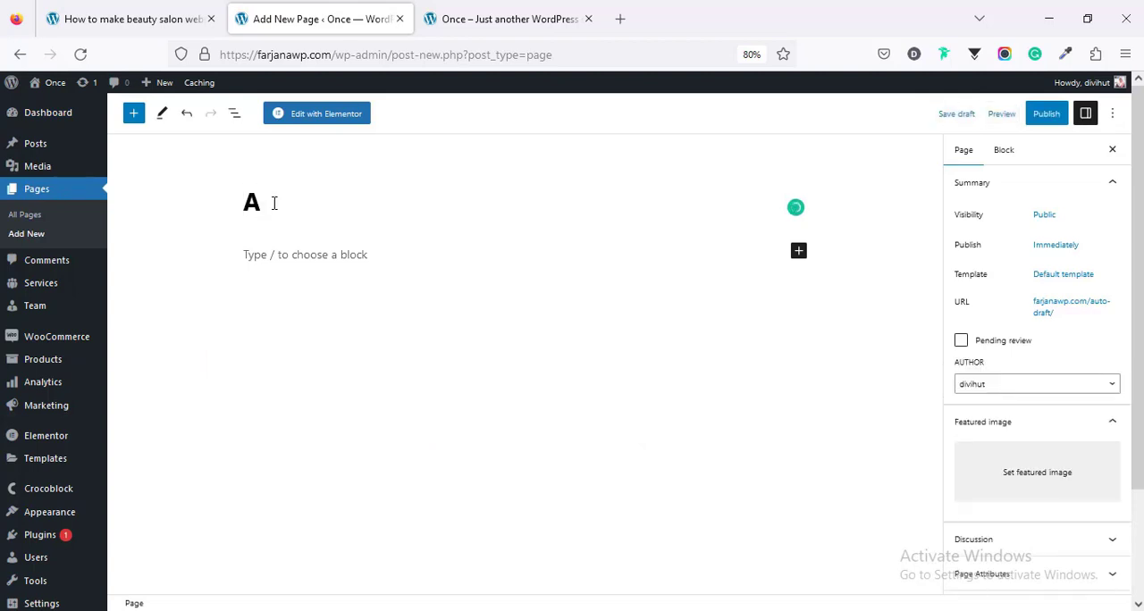
pyautogui.write('bout Us')
pyautogui.click(1044, 113)
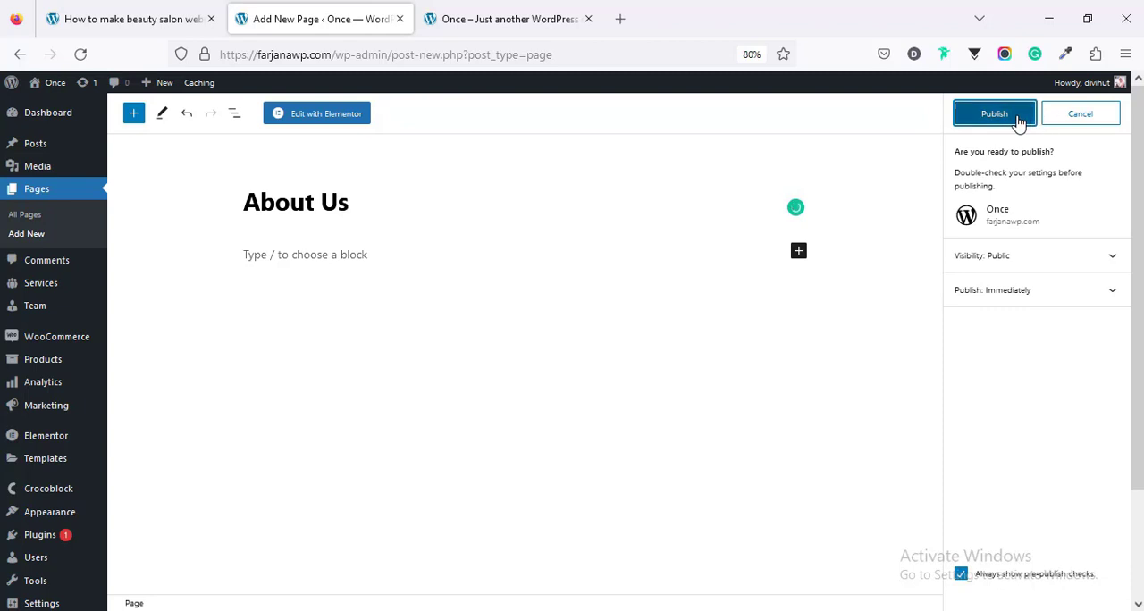
pyautogui.click(1019, 115)
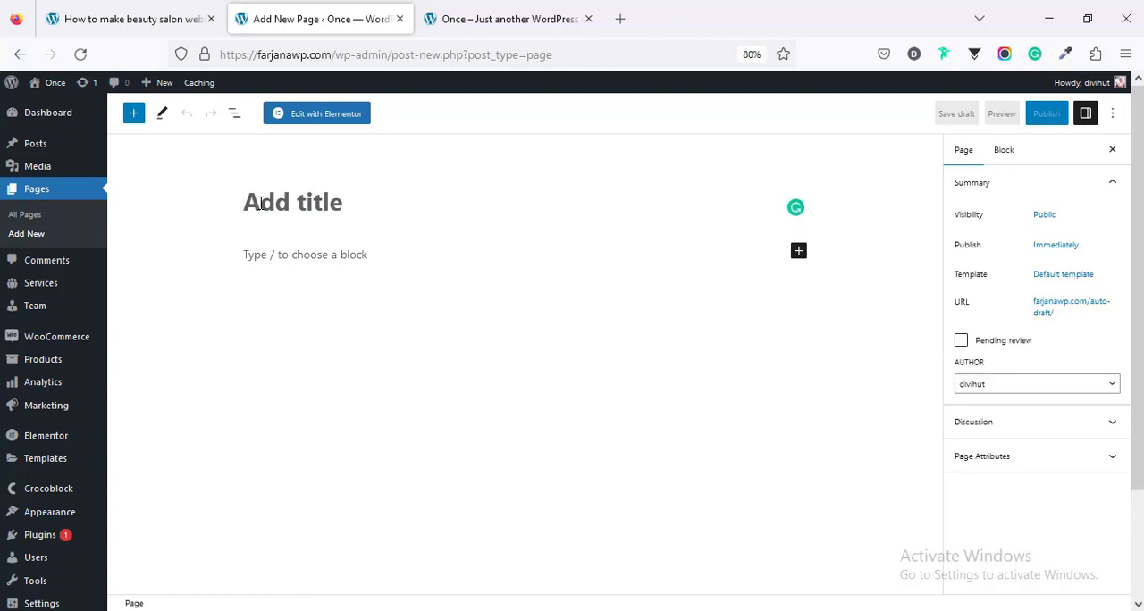
# Step: Title another new page "Contact" and publish it
pyautogui.write('Contact')
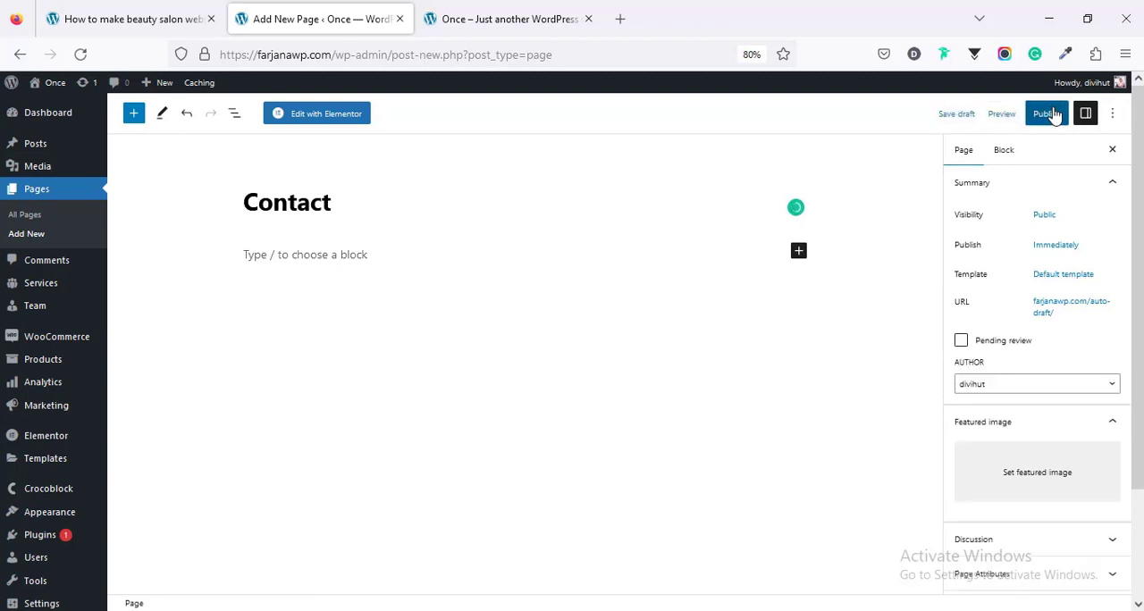
pyautogui.click(1044, 116)
pyautogui.click(1010, 119)
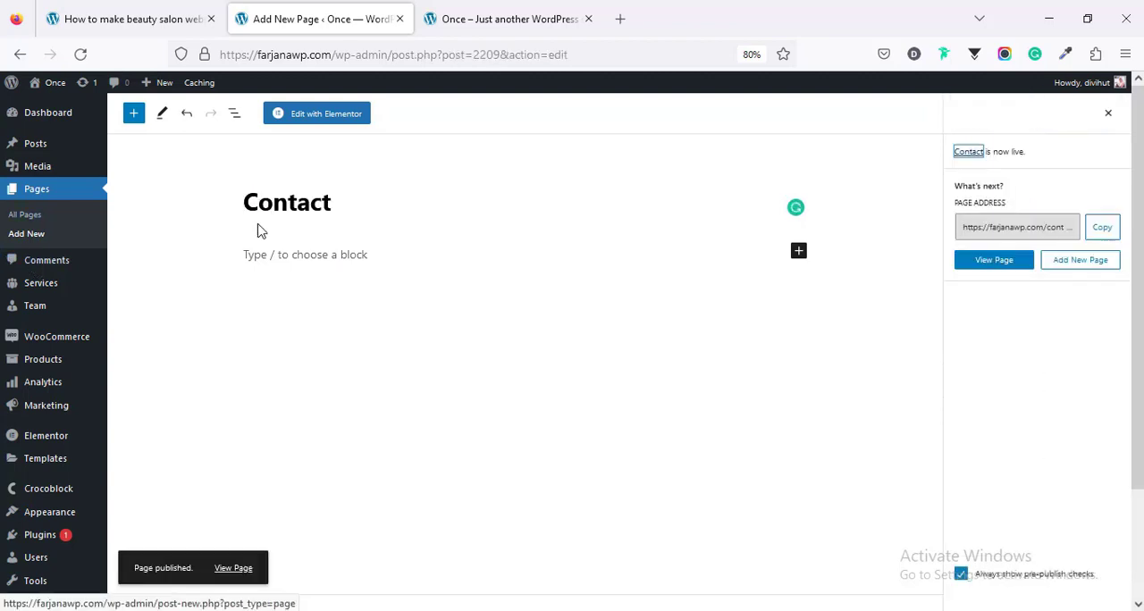
# Step: Edit the Contact page with Elementor and set its page layout to Elementor Full Width
pyautogui.click(337, 122)
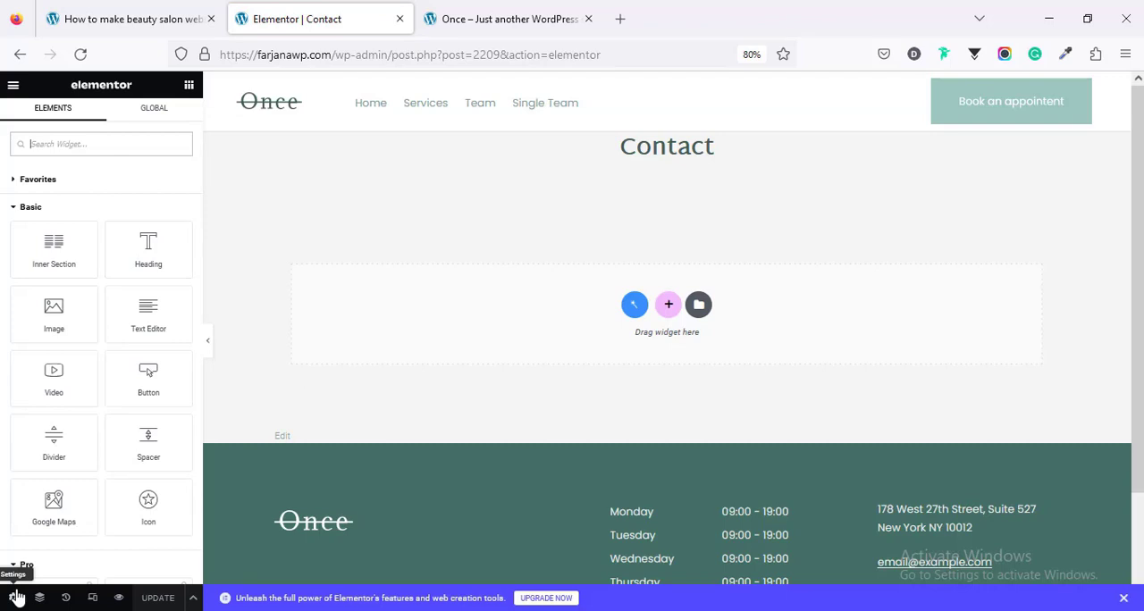
pyautogui.click(14, 595)
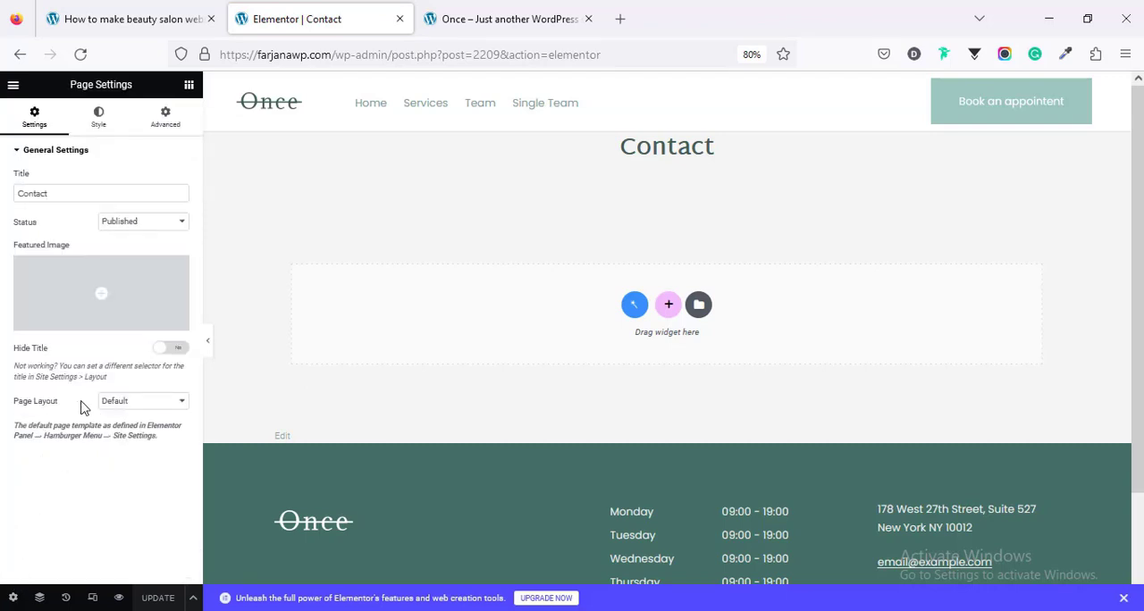
pyautogui.click(120, 402)
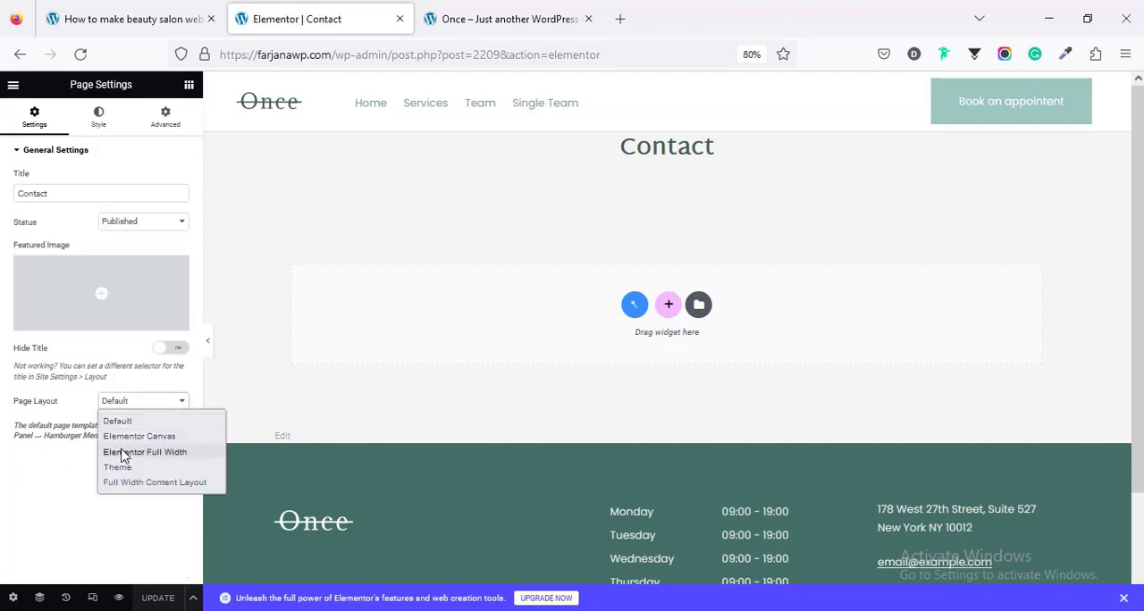
pyautogui.click(124, 454)
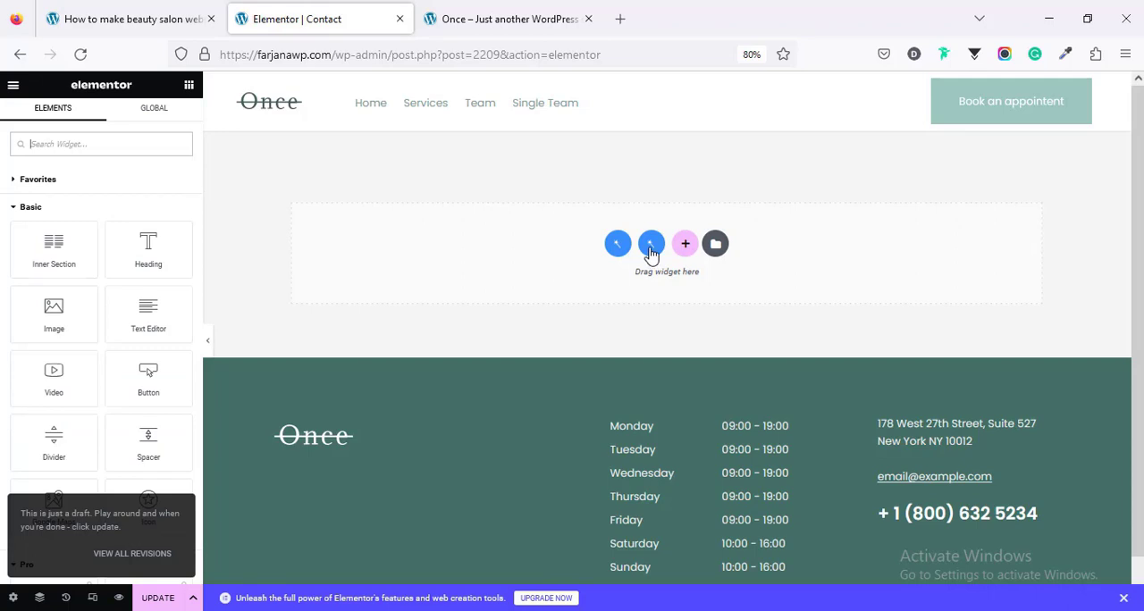
# Step: Look at the ready-made page templates, the section structure choices and the Elementor block library, closing each without inserting anything
pyautogui.click(651, 249)
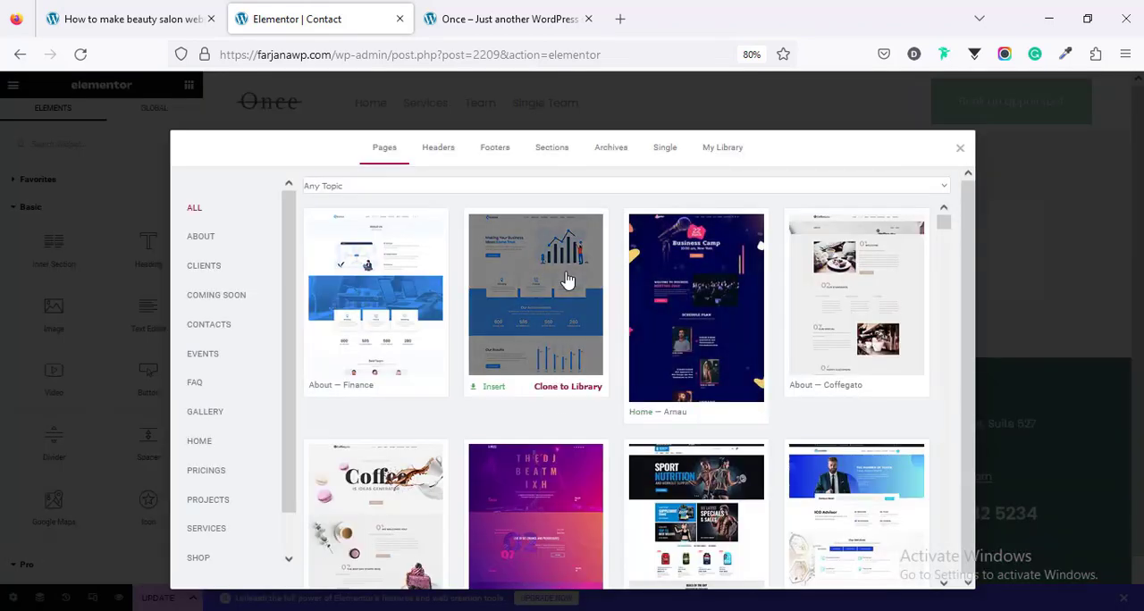
pyautogui.click(959, 149)
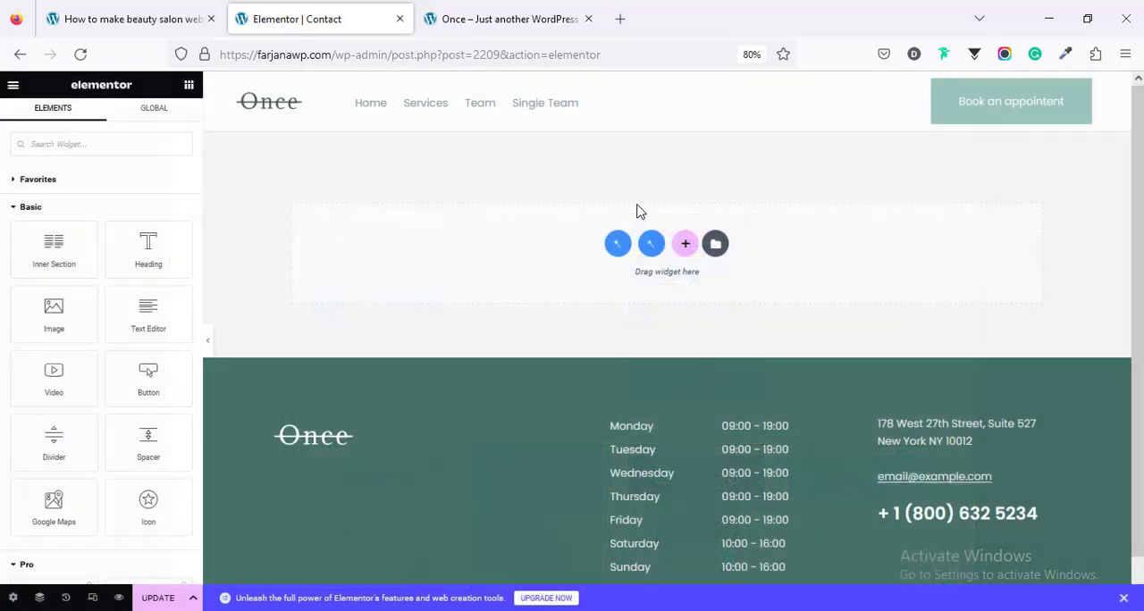
pyautogui.click(684, 247)
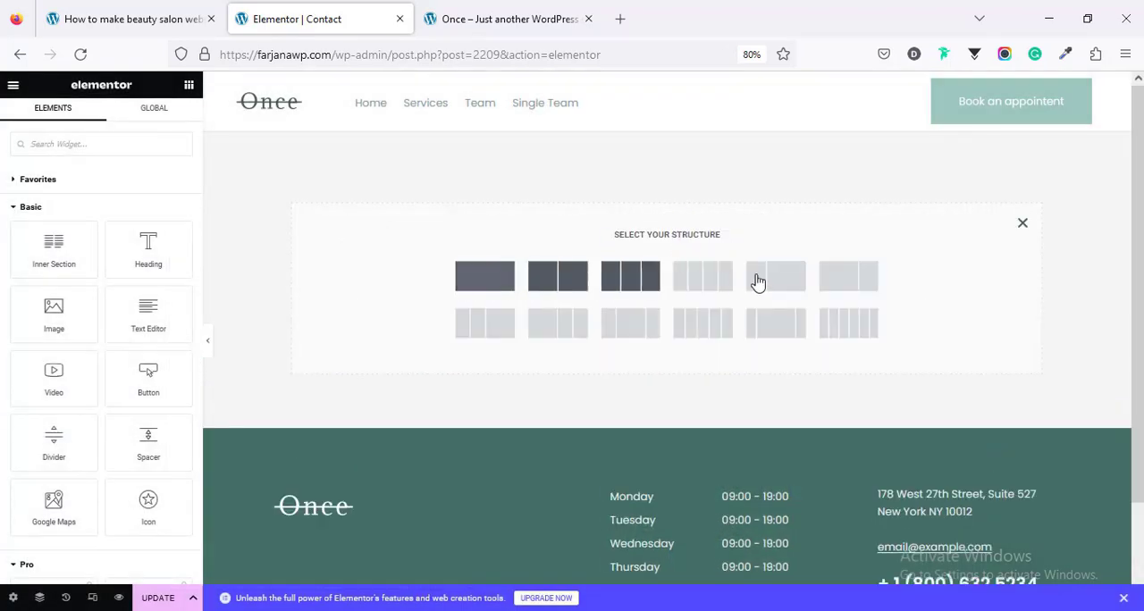
pyautogui.click(1023, 223)
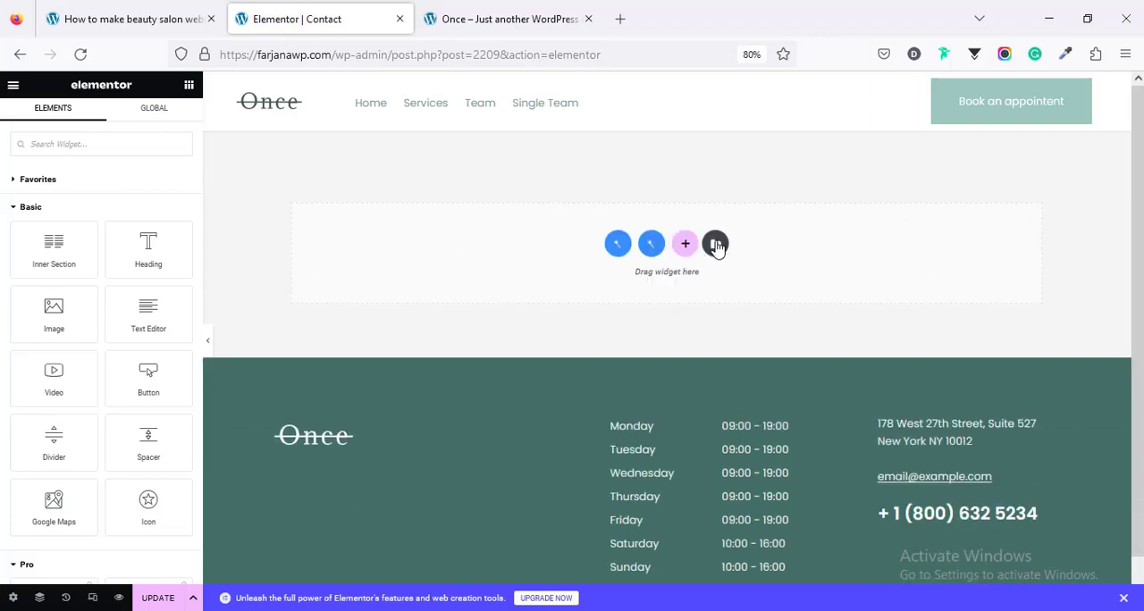
pyautogui.click(716, 244)
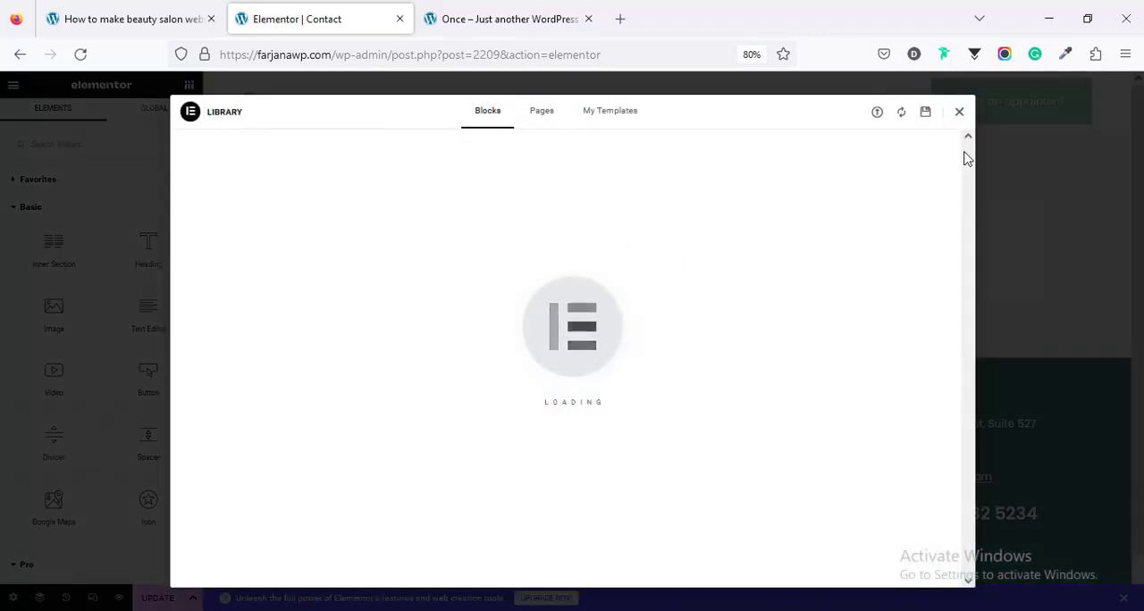
pyautogui.click(959, 112)
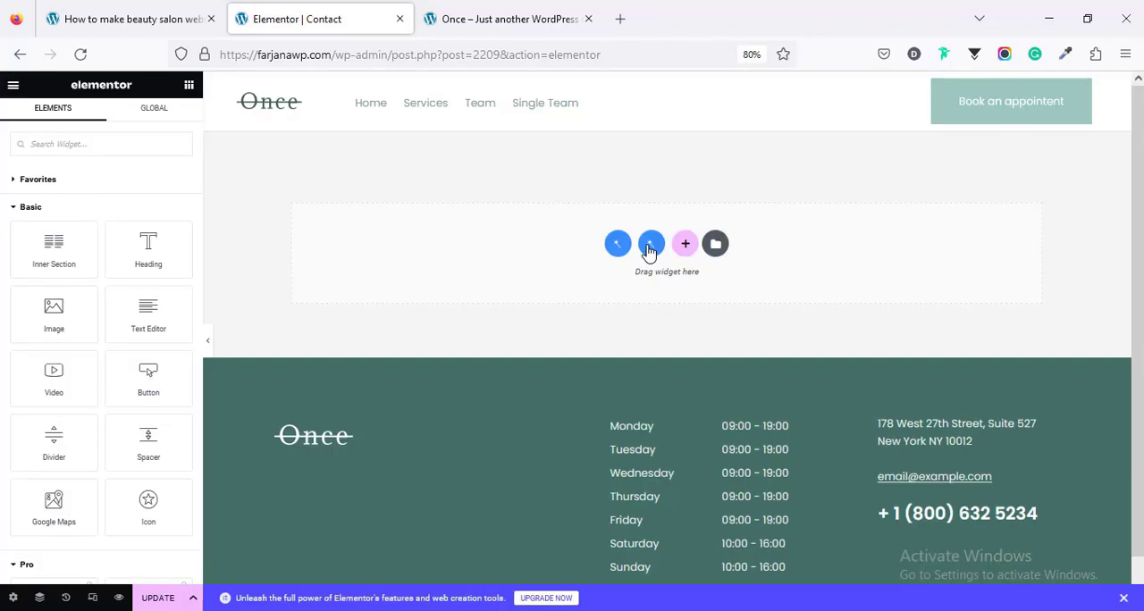
# Step: Try to insert the Contacts — Warehouser page template directly from the Contacts category of the page template library
pyautogui.click(650, 248)
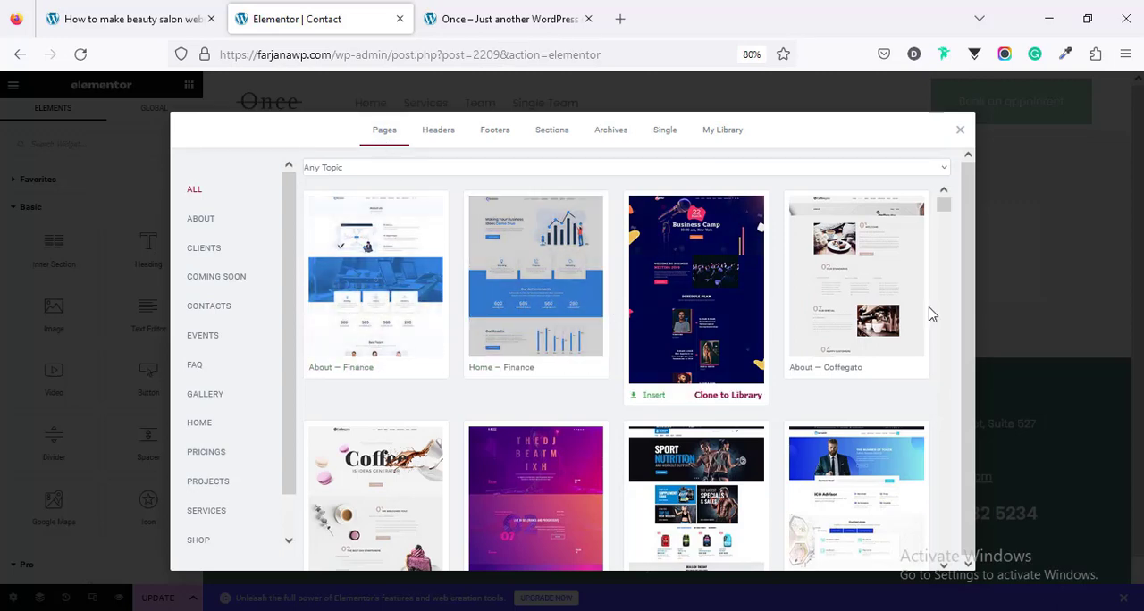
pyautogui.click(440, 133)
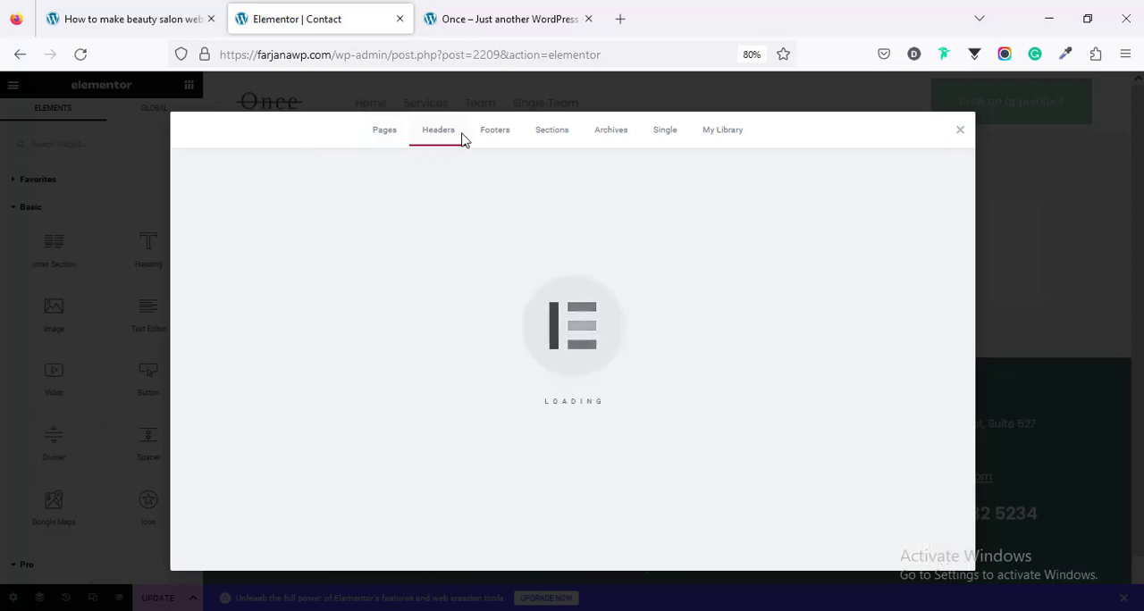
pyautogui.click(571, 144)
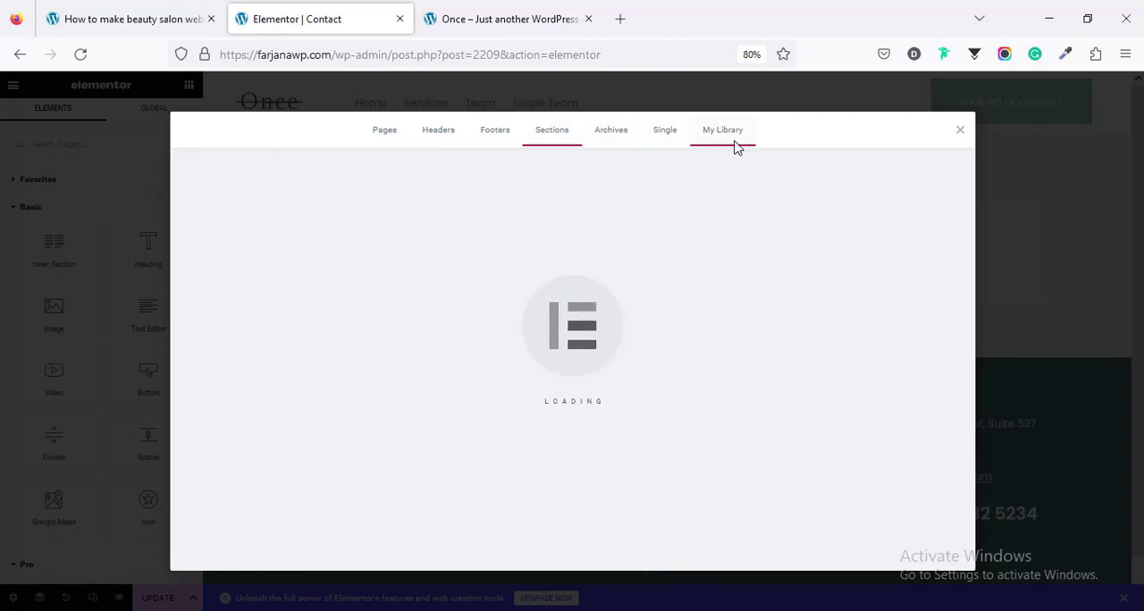
pyautogui.click(385, 135)
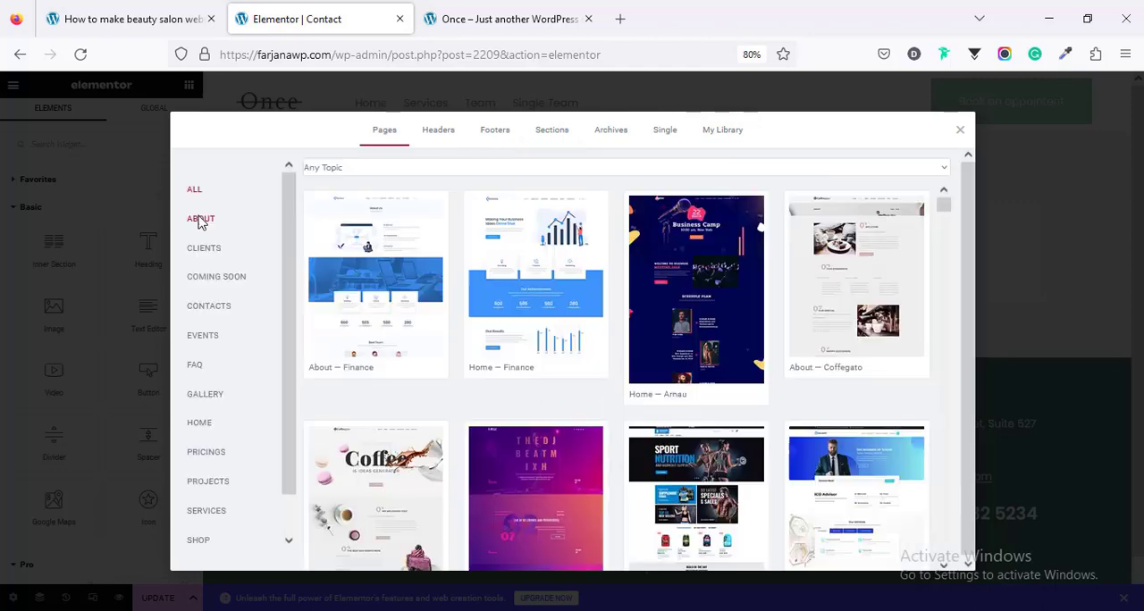
pyautogui.click(209, 307)
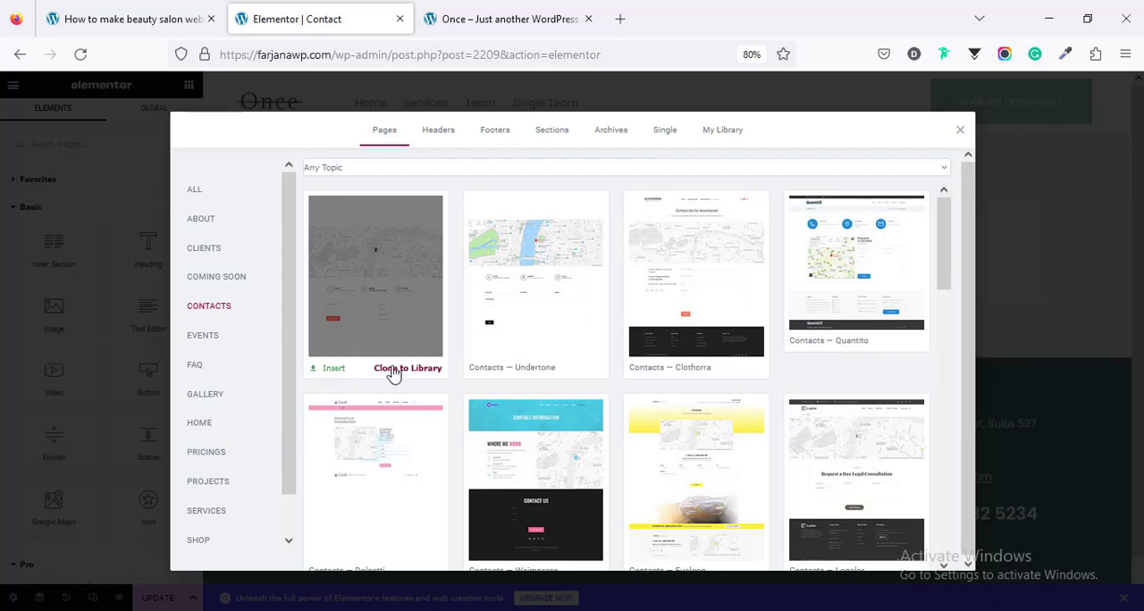
pyautogui.click(334, 370)
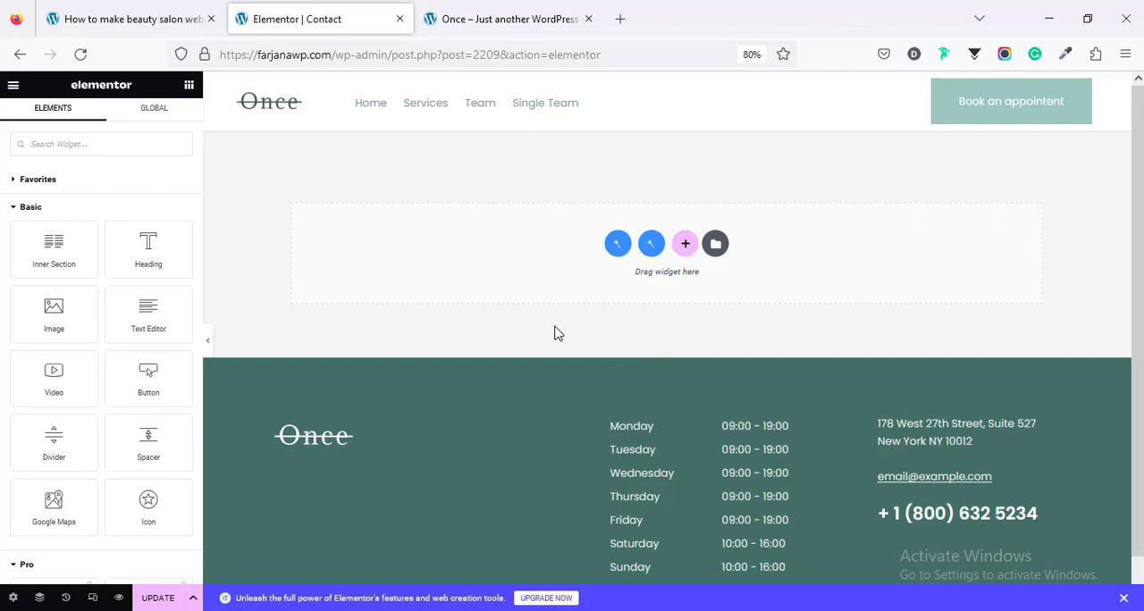
# Step: Clone the Contacts — Warehouser page template to My Library and insert it into the Contact page
pyautogui.click(652, 245)
pyautogui.click(222, 315)
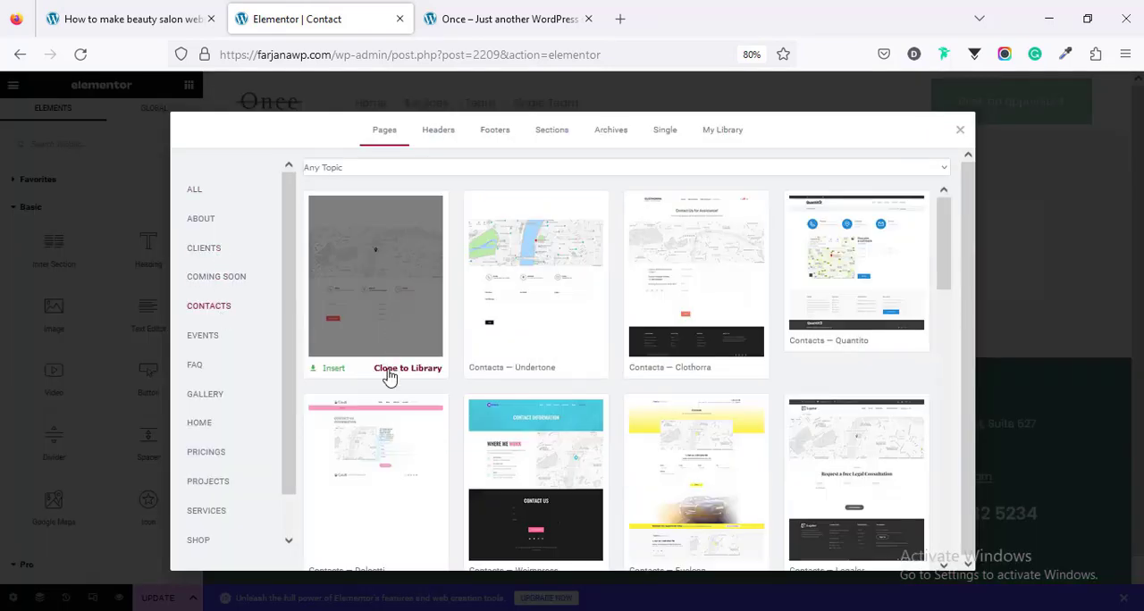
pyautogui.click(390, 375)
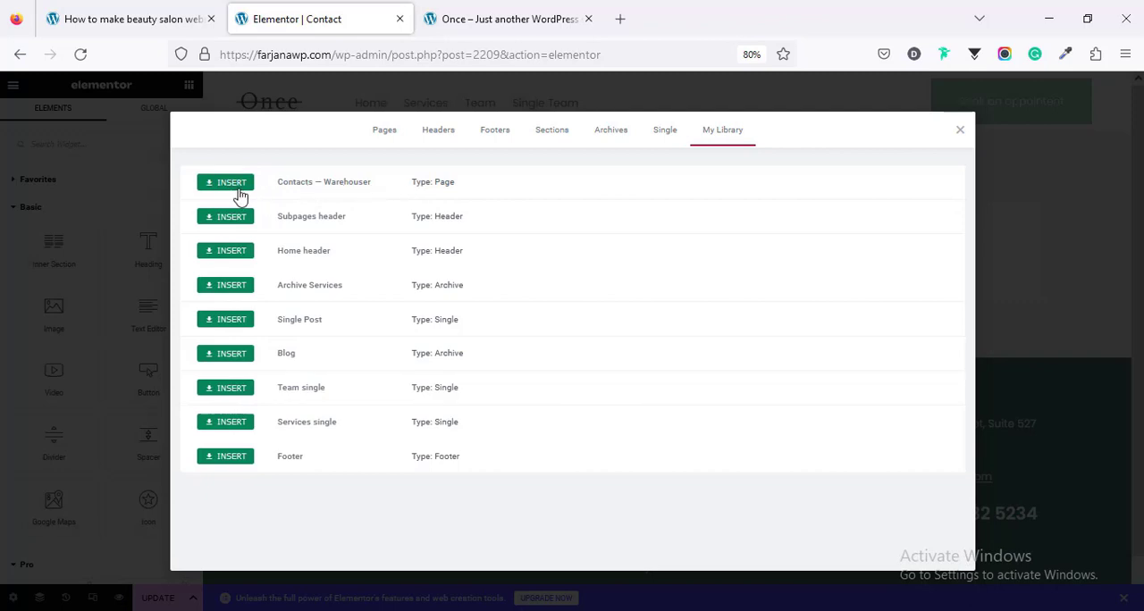
pyautogui.click(234, 183)
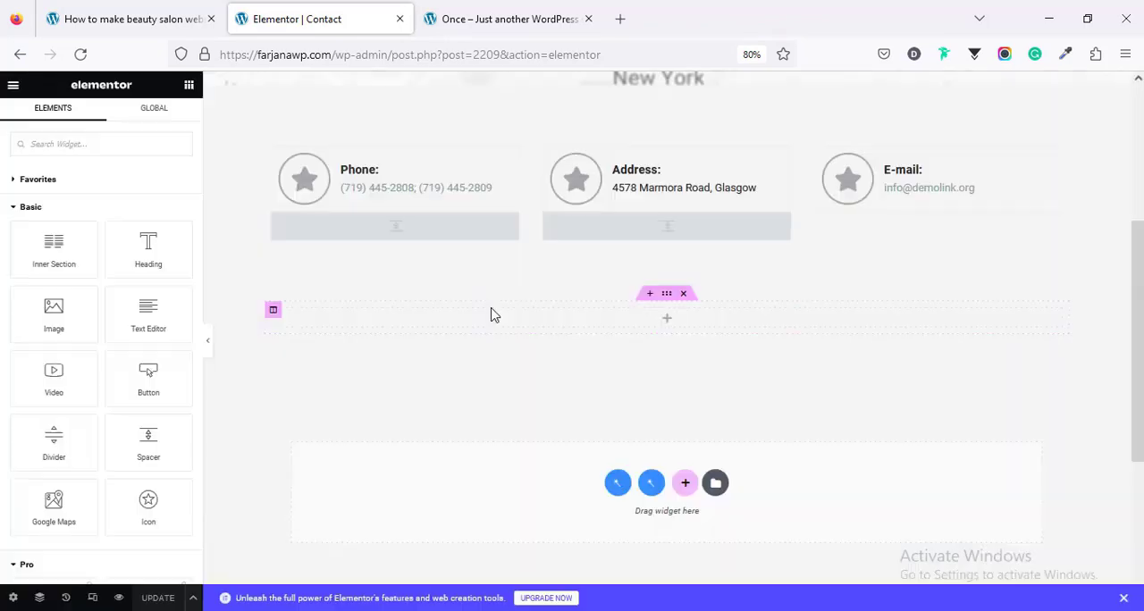
pyautogui.scroll(4, 494, 315)
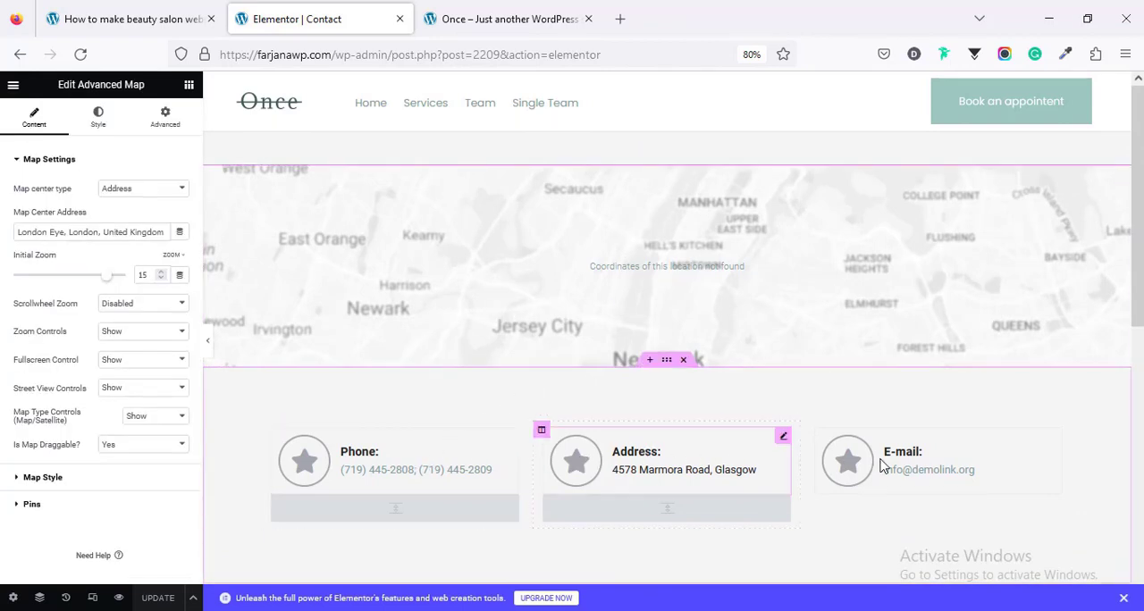
pyautogui.scroll(-3, 510, 389)
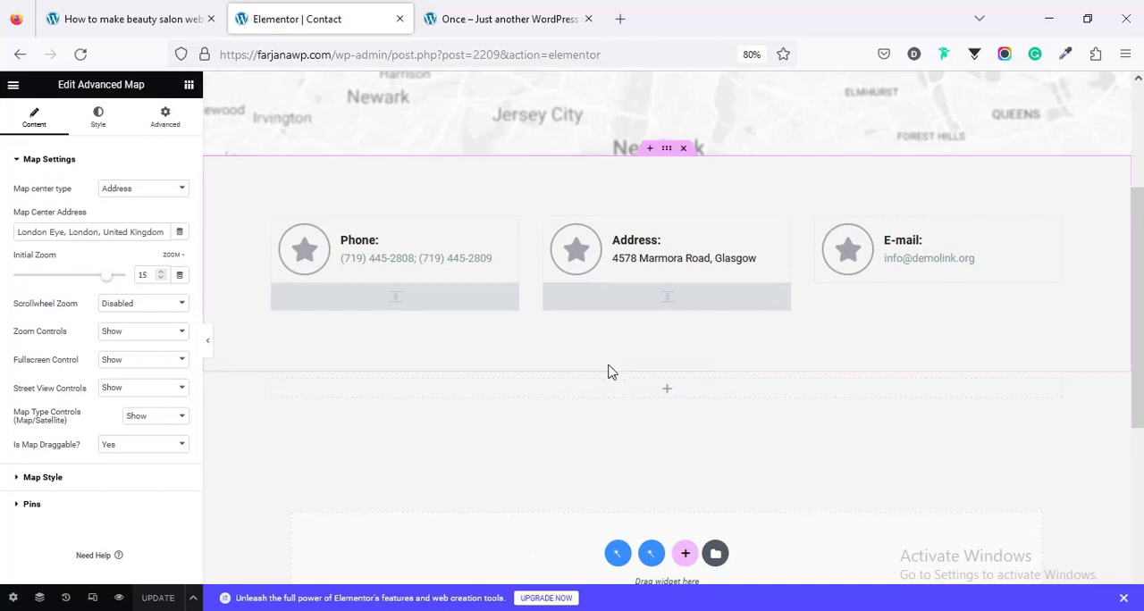
pyautogui.click(667, 390)
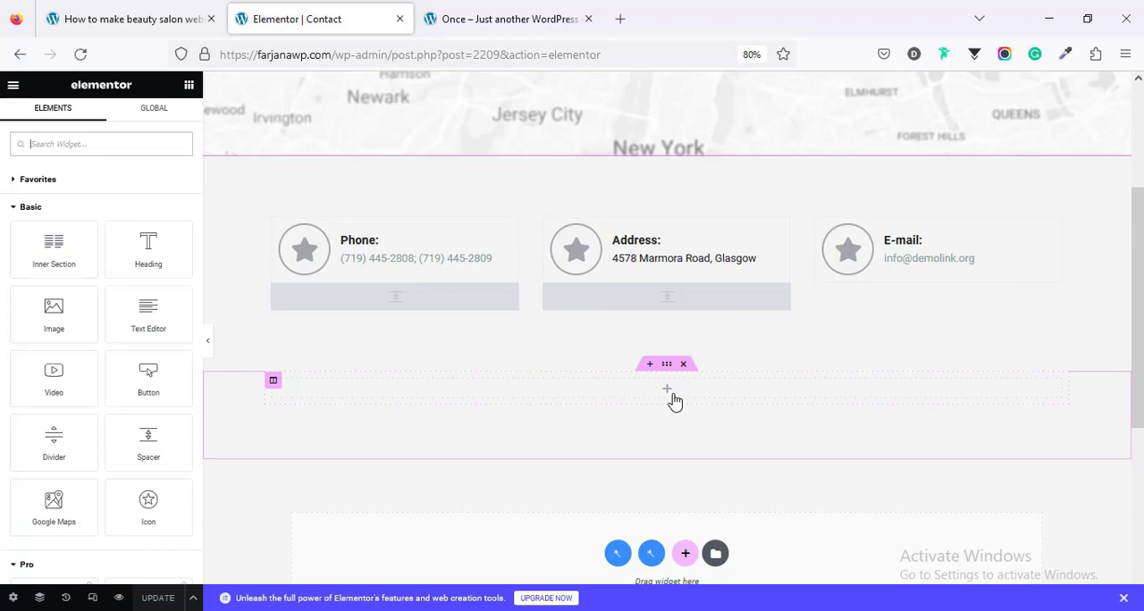
# Step: Replace the star in the Phone icon box with a phone icon, filtering the icon library by "phon"
pyautogui.scroll(5, 382, 456)
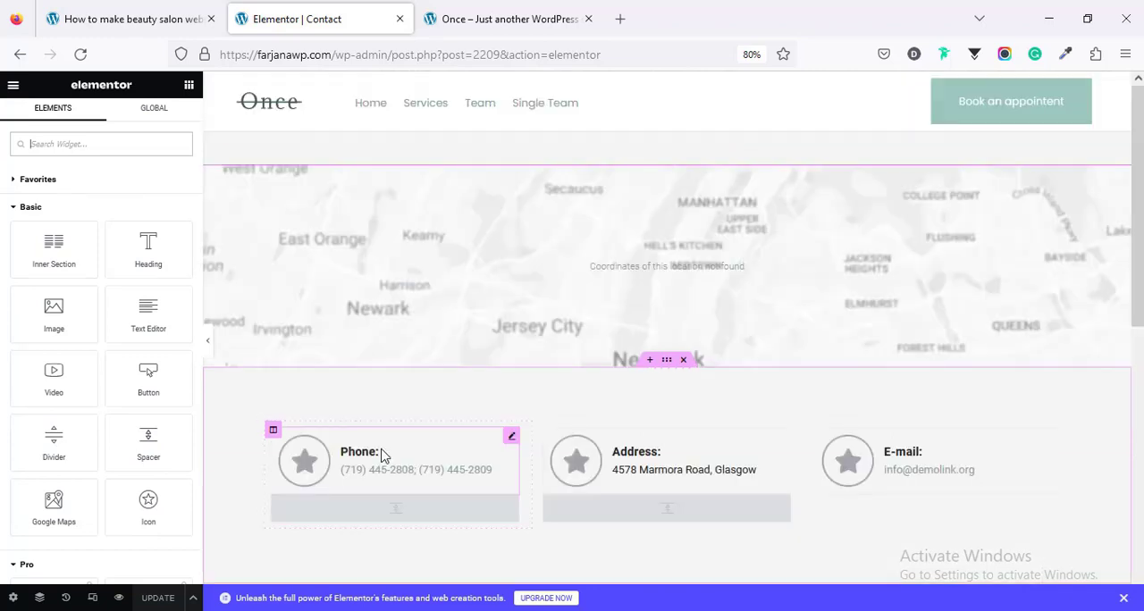
pyautogui.click(384, 456)
pyautogui.moveTo(118, 238)
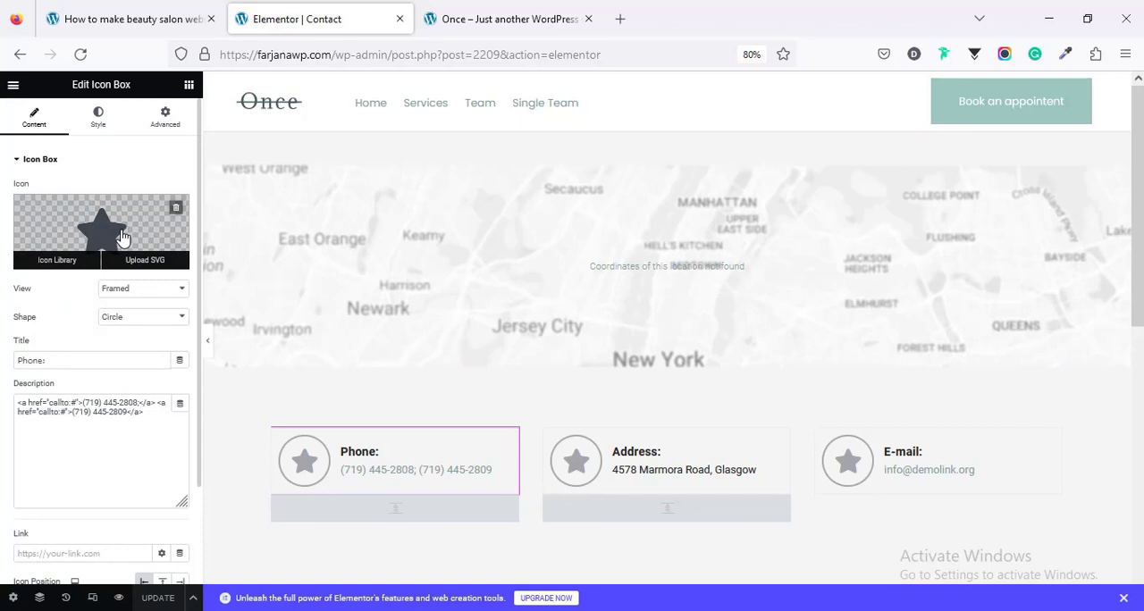
pyautogui.click(123, 237)
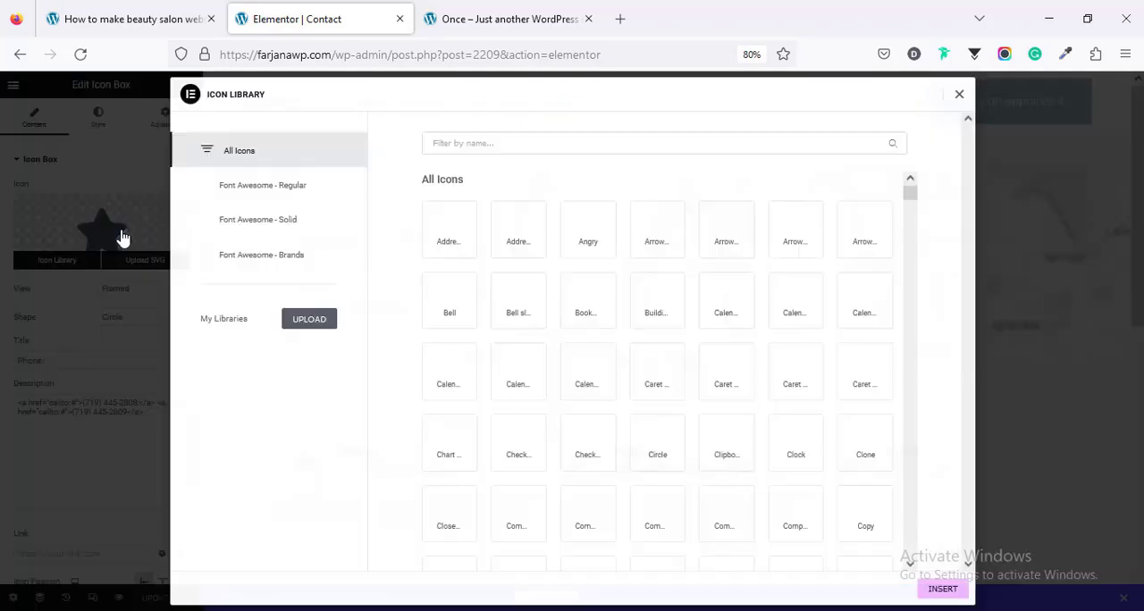
pyautogui.click(524, 145)
pyautogui.write('phon')
pyautogui.click(522, 302)
pyautogui.click(945, 588)
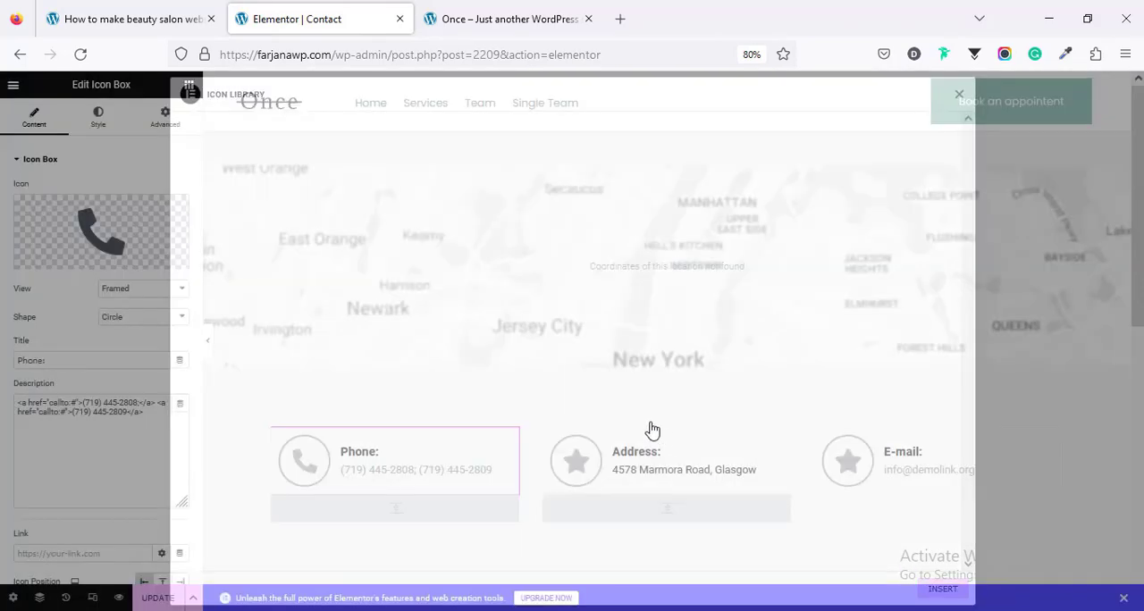
# Step: Replace the star in the Address icon box with the location arrow, filtering the icon library by "loca"
pyautogui.click(644, 451)
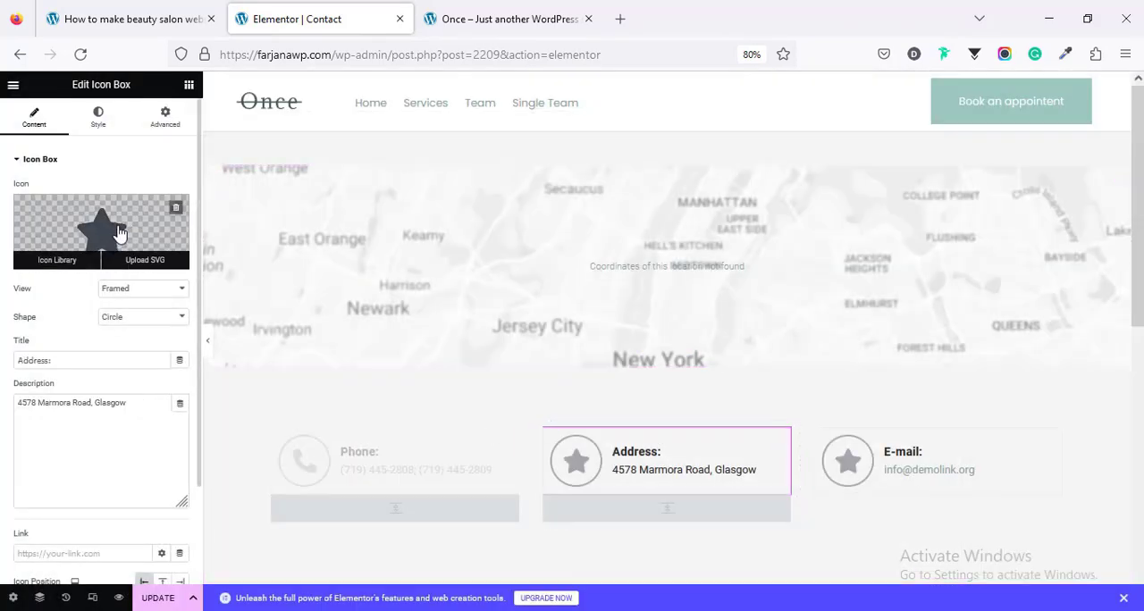
pyautogui.click(126, 238)
pyautogui.click(473, 143)
pyautogui.write('loca')
pyautogui.click(449, 230)
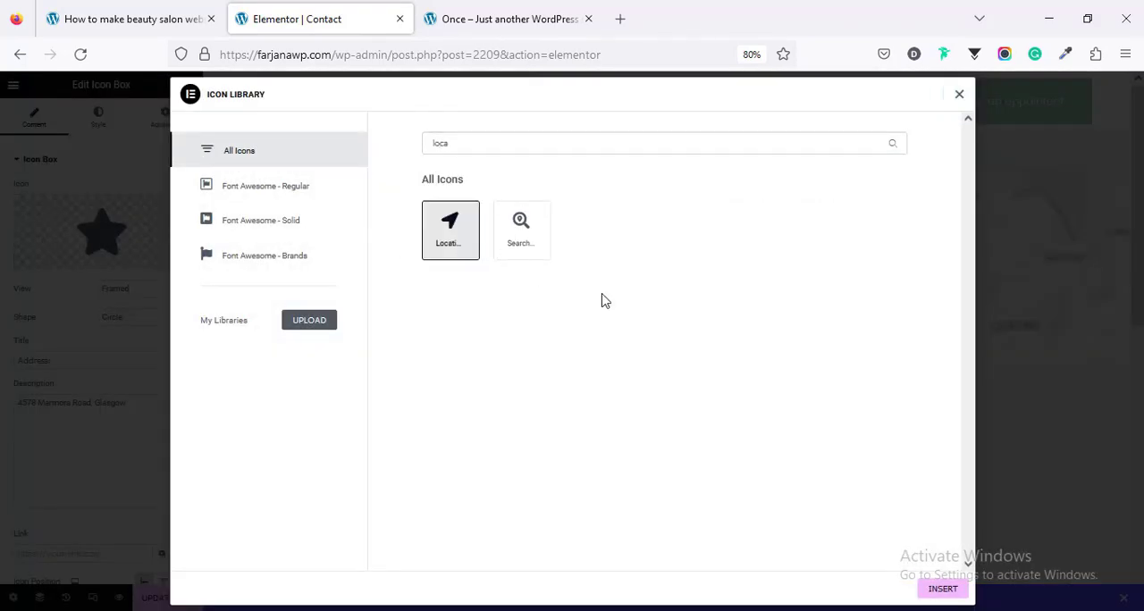
pyautogui.click(955, 591)
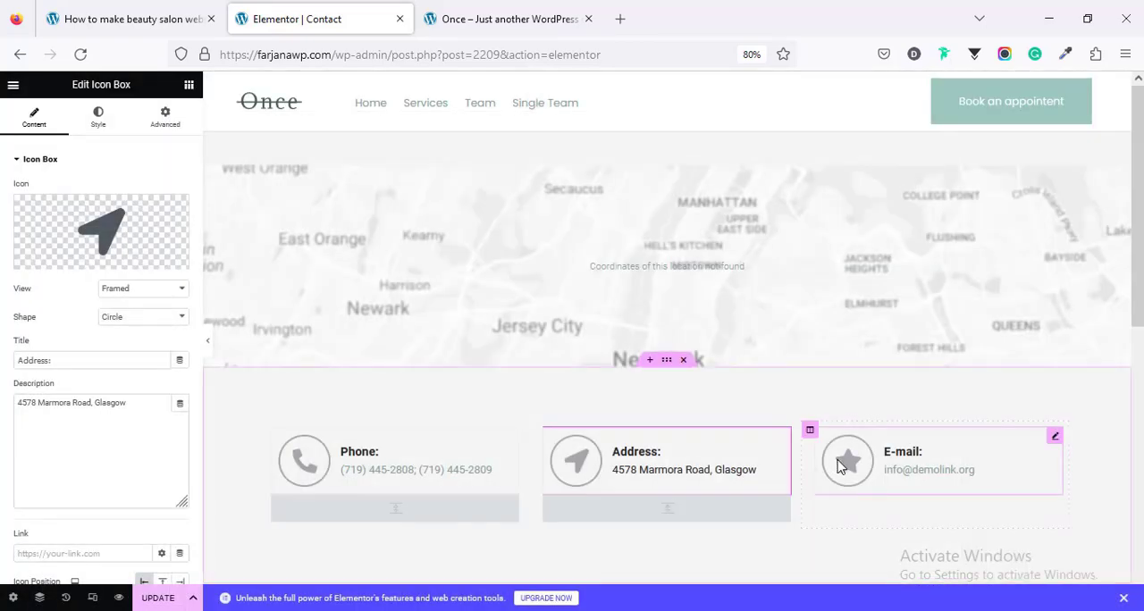
# Step: Replace the star in the E-mail icon box with an outlined envelope icon
pyautogui.click(840, 463)
pyautogui.click(131, 232)
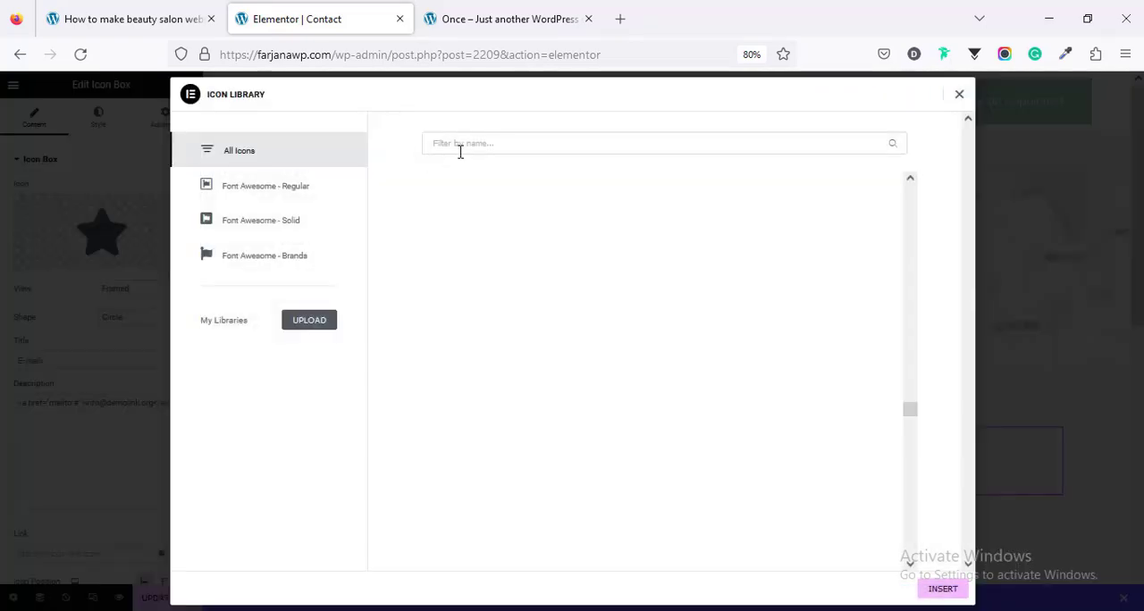
pyautogui.write('e')
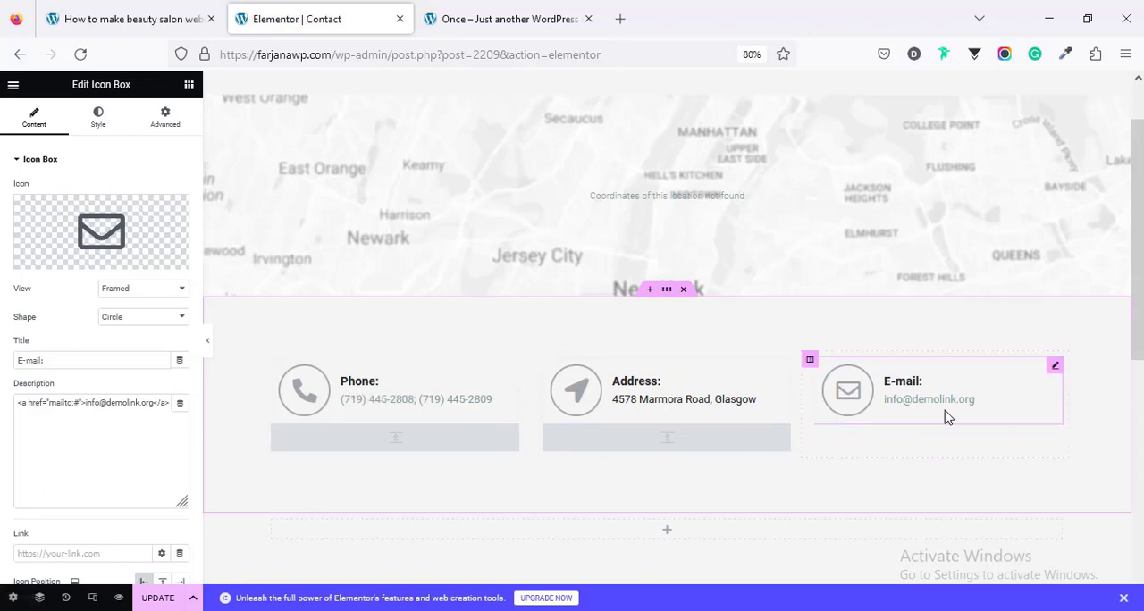
# Step: Replace the Advanced Map above the contact details with a Google Maps widget
pyautogui.scroll(-2, 948, 418)
pyautogui.scroll(4, 638, 259)
pyautogui.click(638, 260)
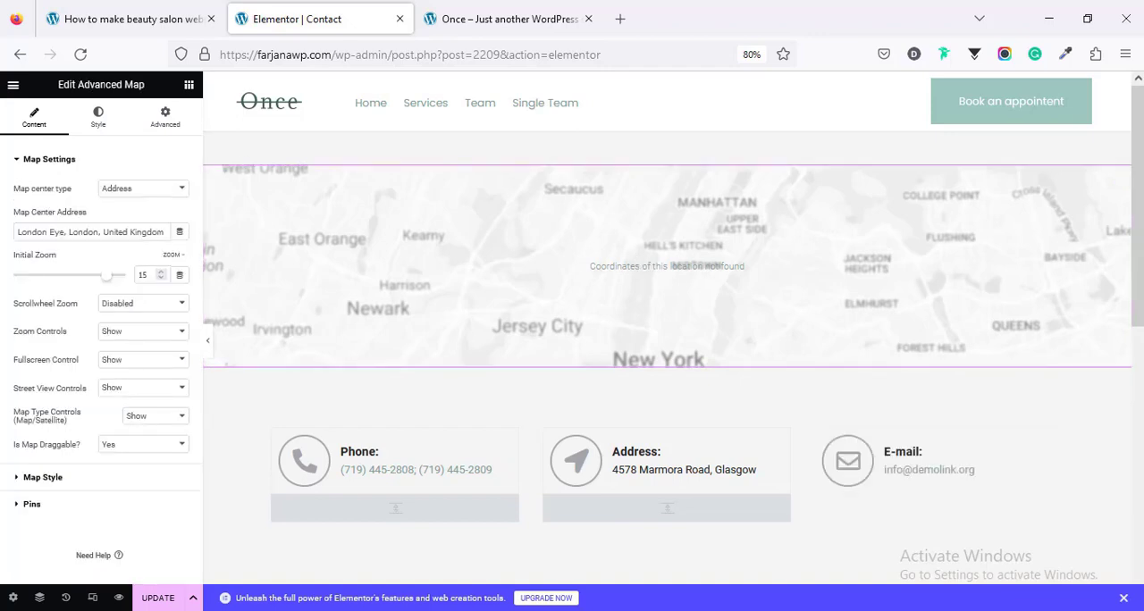
pyautogui.click(189, 85)
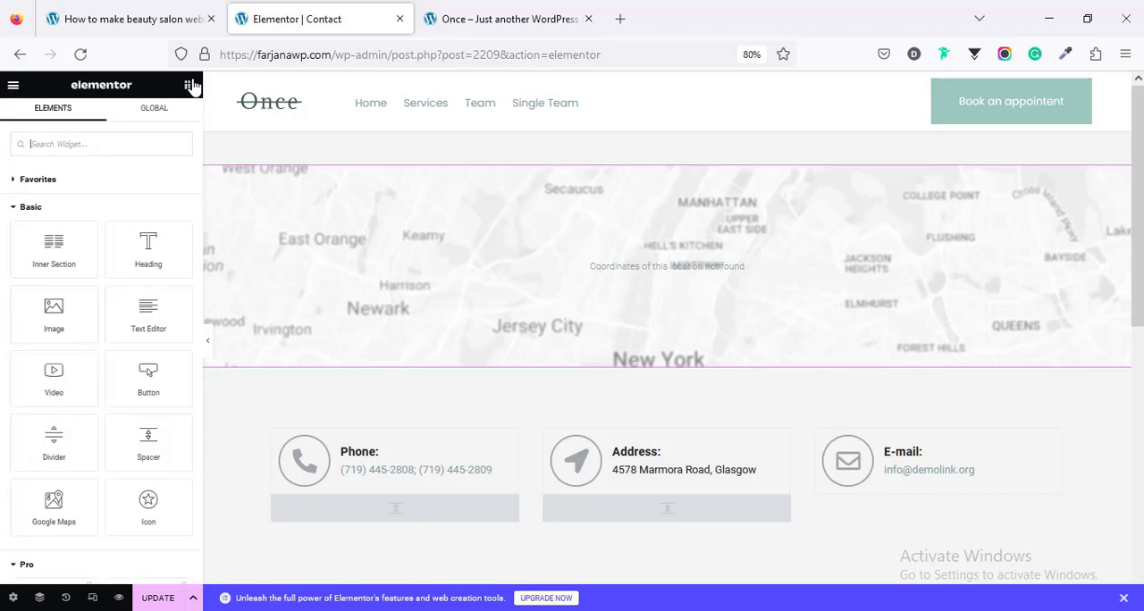
pyautogui.click(127, 145)
pyautogui.write('map')
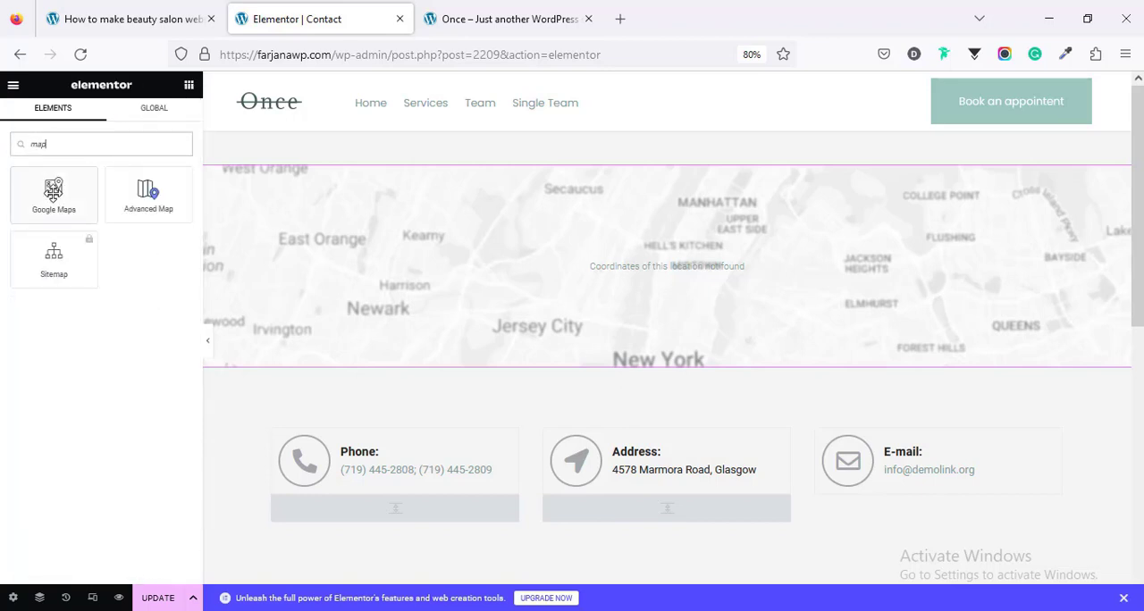
pyautogui.moveTo(54, 195); pyautogui.dragTo(591, 179)
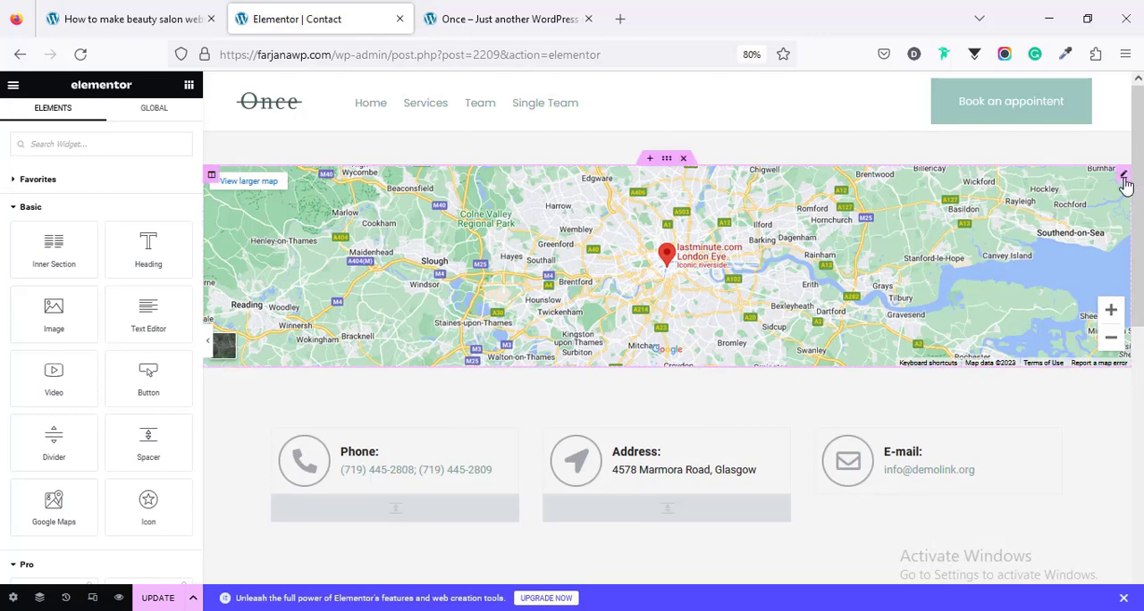
# Step: Turn the Google map grey by setting the saturation in its normal-state CSS filters to 0
pyautogui.click(1124, 178)
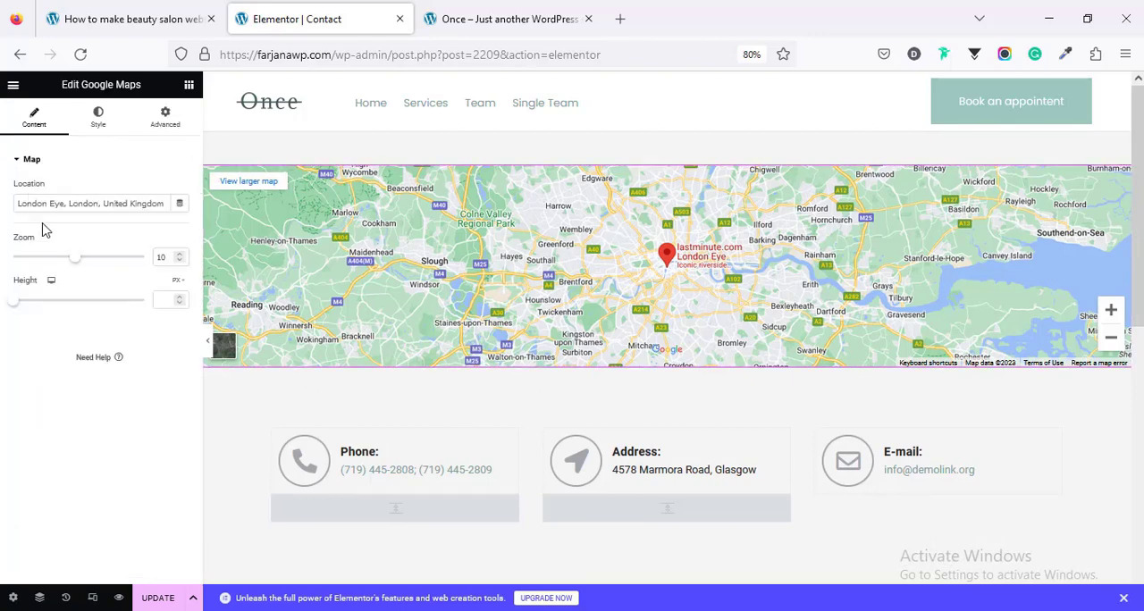
pyautogui.click(99, 119)
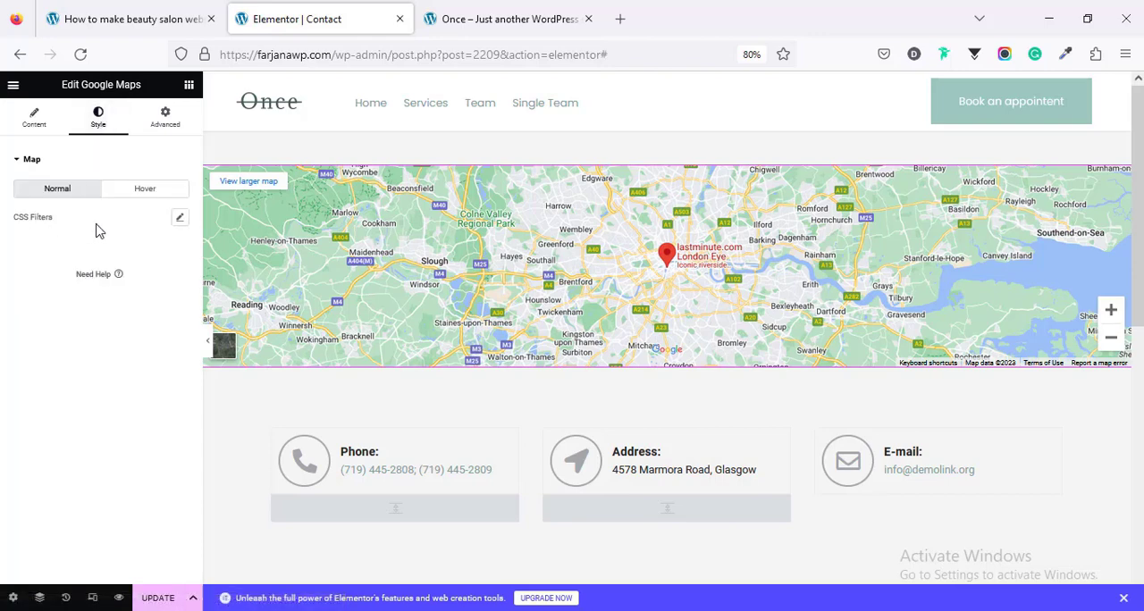
pyautogui.click(179, 219)
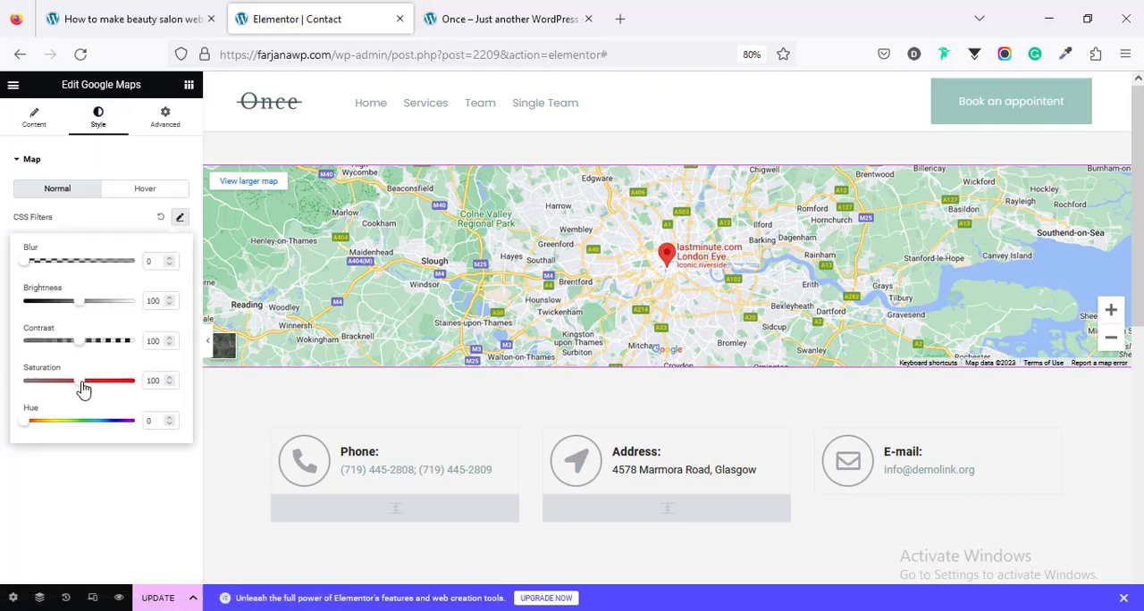
pyautogui.moveTo(83, 389); pyautogui.dragTo(18, 392)
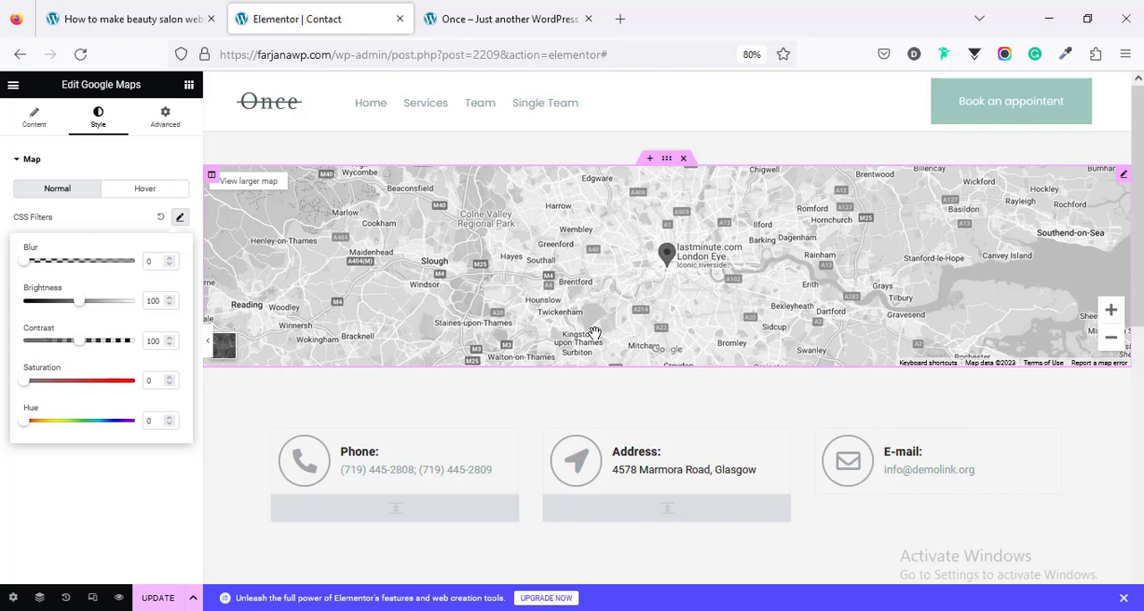
# Step: Add the unlocked Form widget to the empty section below the contact details and update the page
pyautogui.scroll(-5, 608, 468)
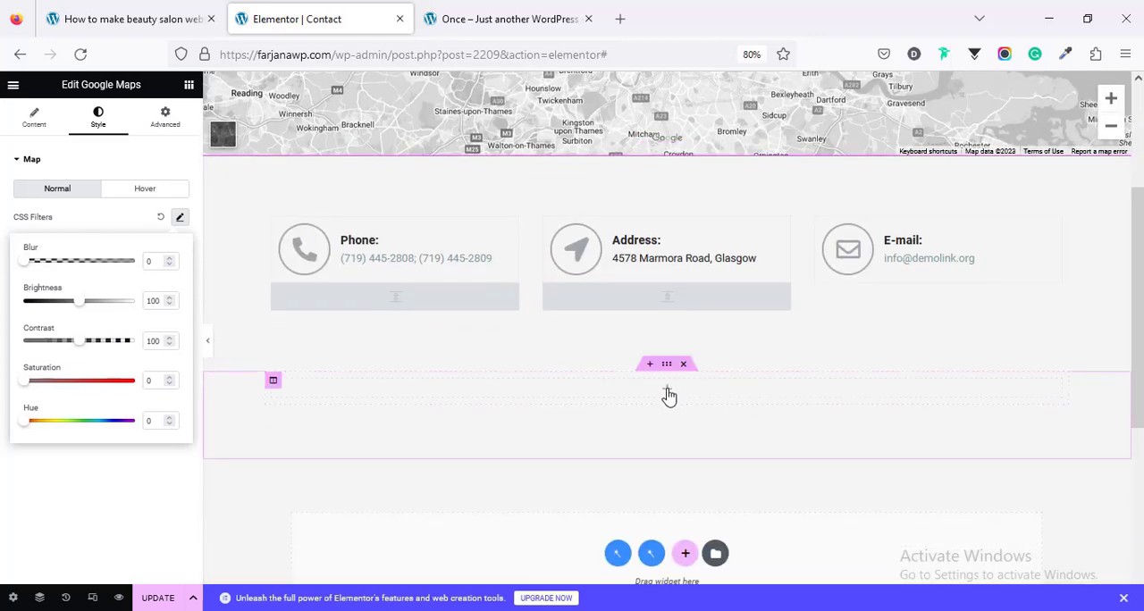
pyautogui.click(668, 393)
pyautogui.write('form')
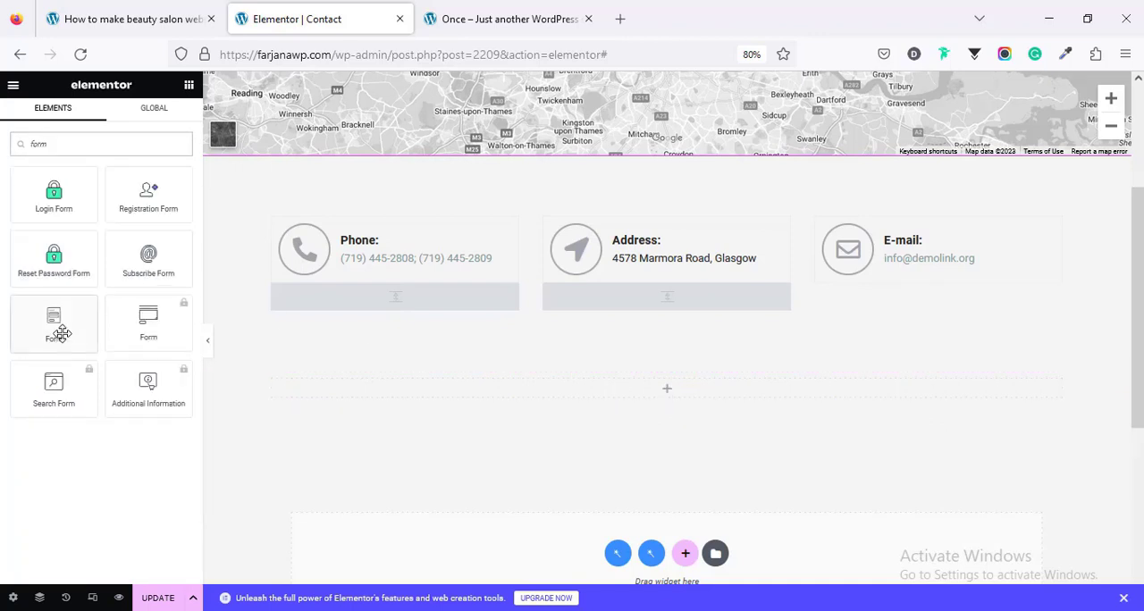
pyautogui.moveTo(55, 333); pyautogui.dragTo(656, 404)
pyautogui.click(113, 198)
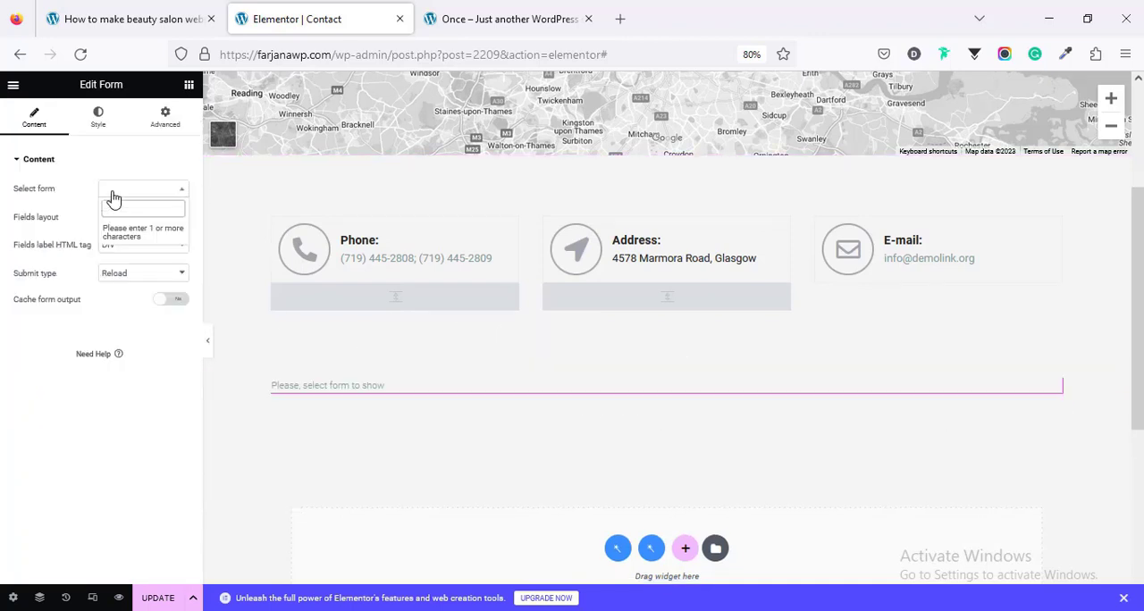
pyautogui.click(152, 600)
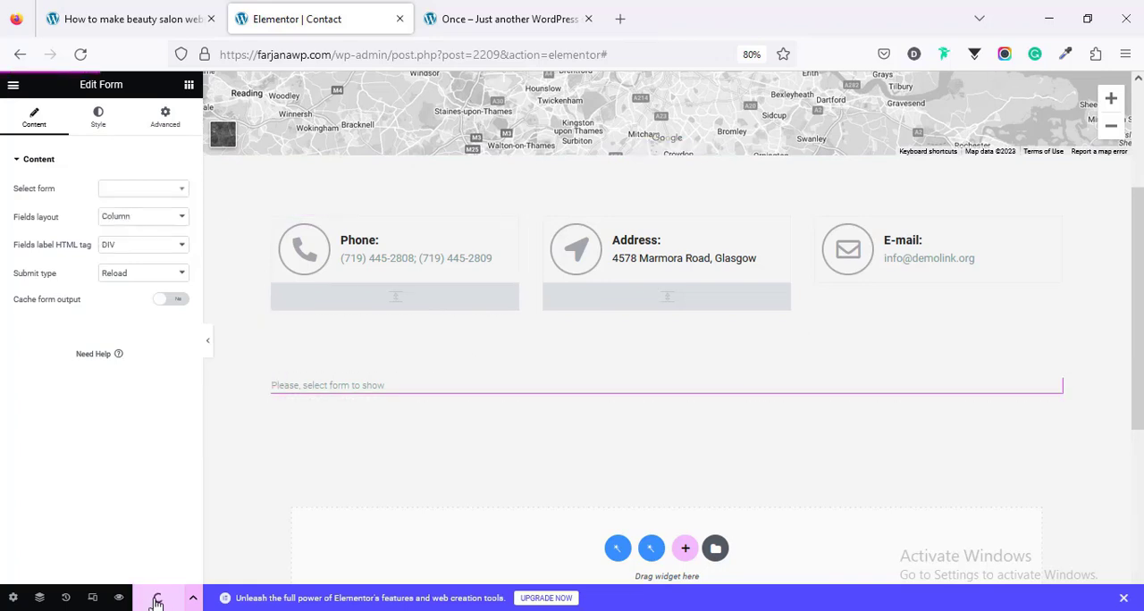
# Step: Open the JetEngine forms list in the WordPress dashboard of the salon site
pyautogui.click(505, 18)
pyautogui.moveTo(51, 83)
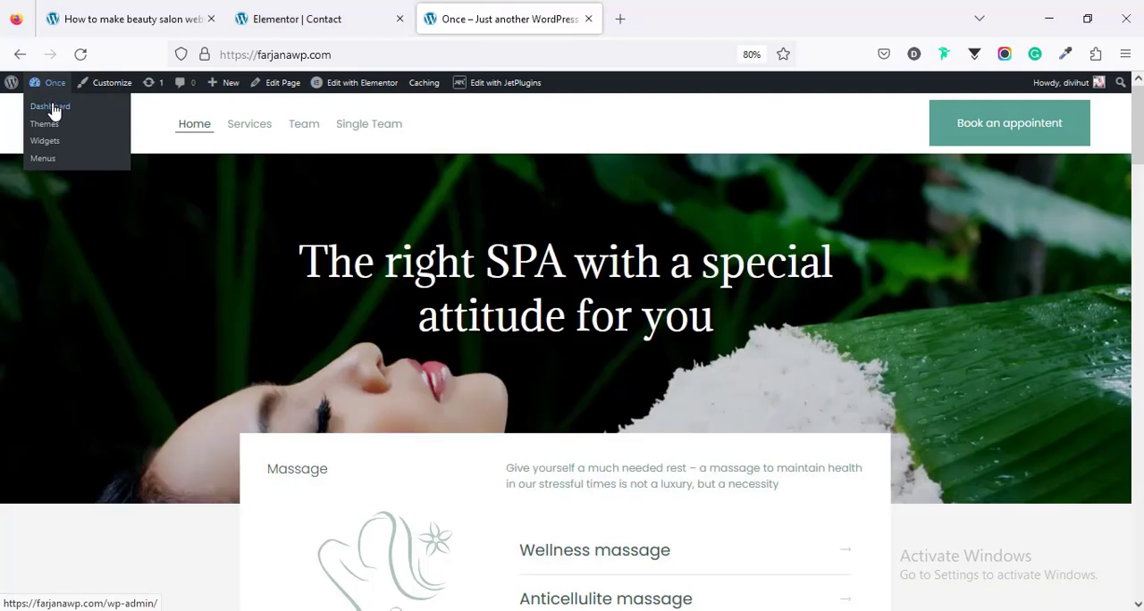
pyautogui.click(54, 108)
pyautogui.scroll(-5, 46, 483)
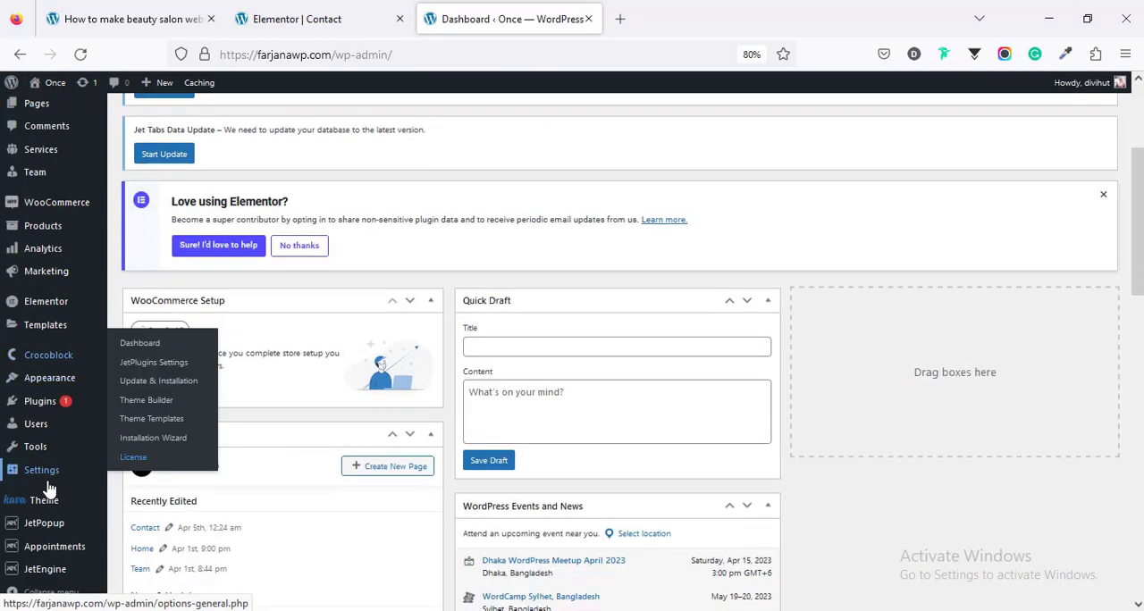
pyautogui.moveTo(54, 573)
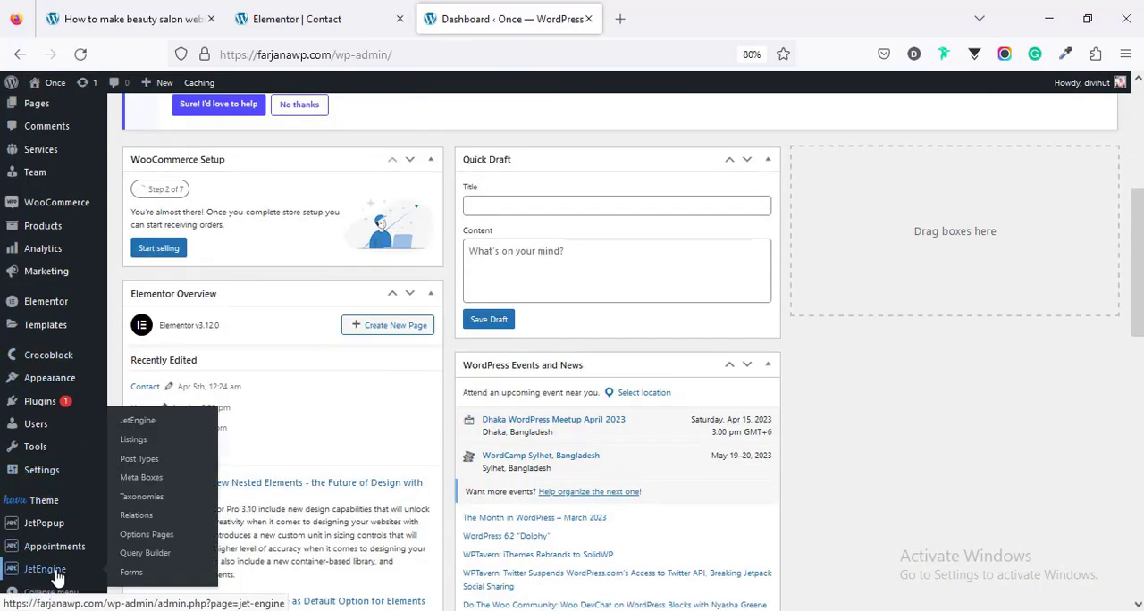
pyautogui.click(131, 573)
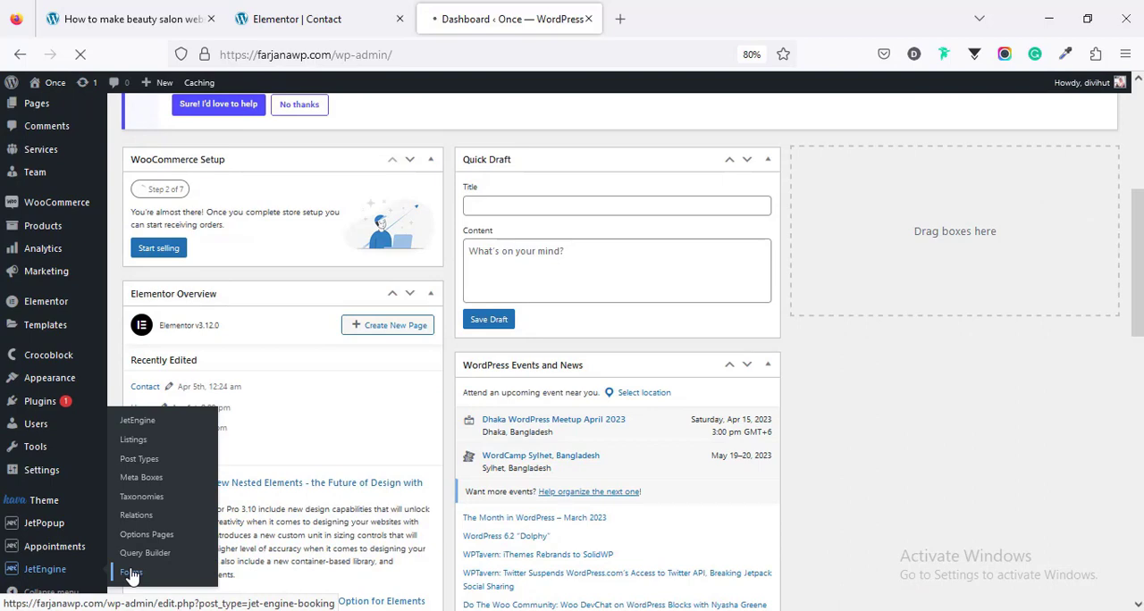
pyautogui.scroll(5, 388, 475)
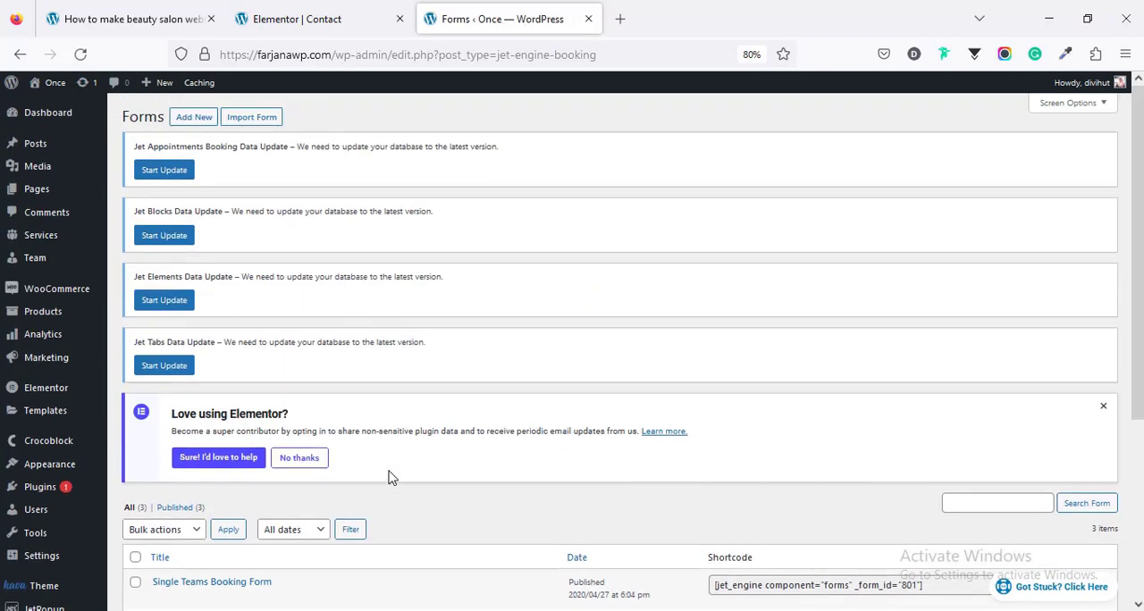
# Step: Create a new JetEngine form titled "Contact form"
pyautogui.click(190, 122)
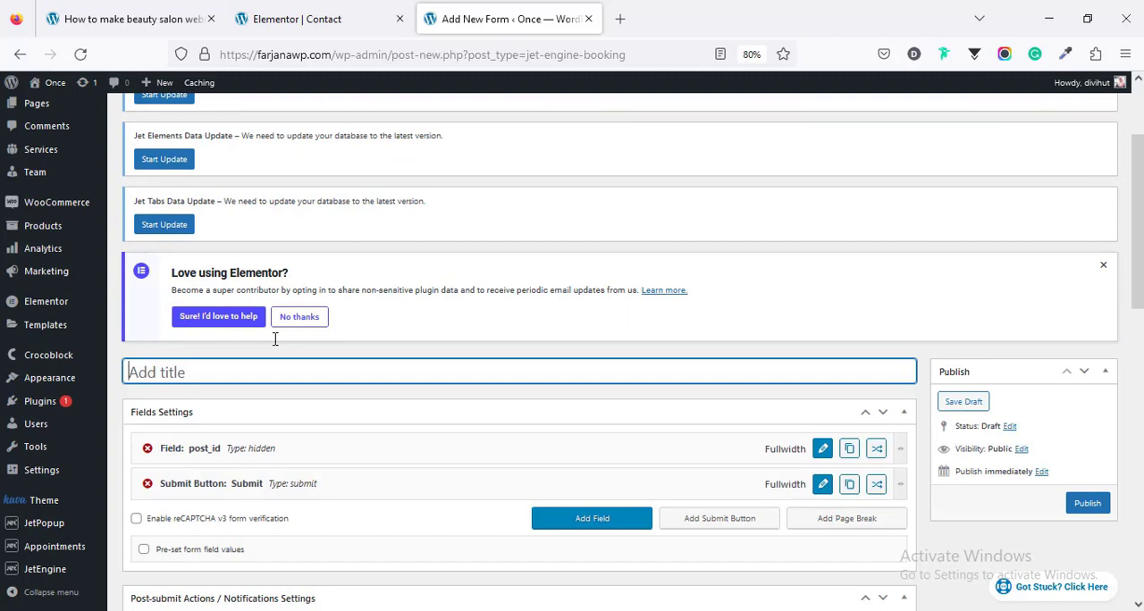
pyautogui.write('Contact form')
pyautogui.scroll(-3, 268, 344)
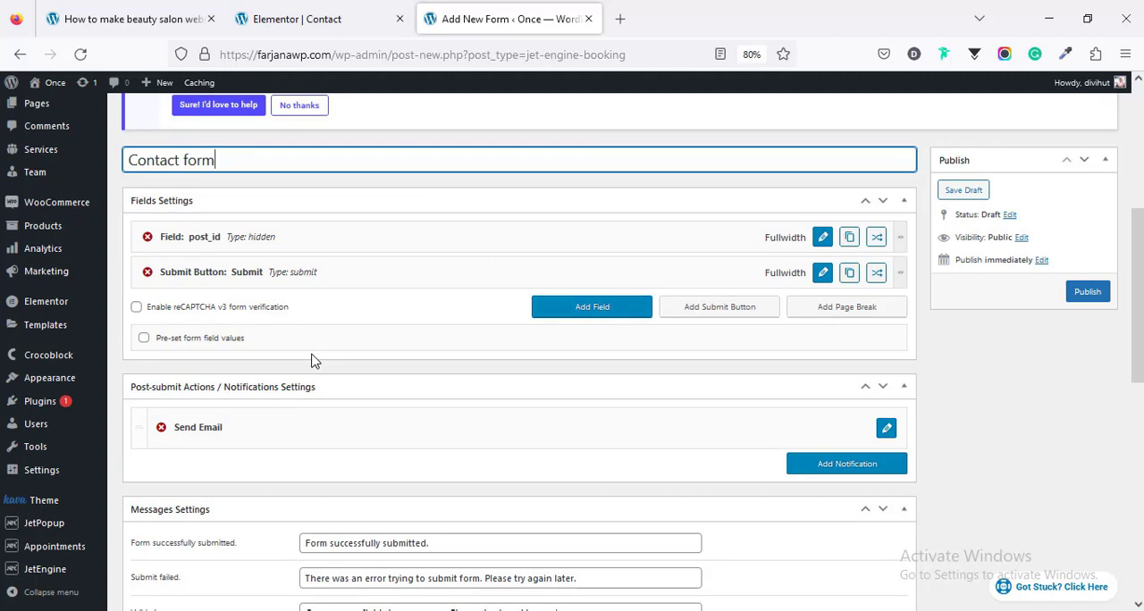
pyautogui.scroll(1, 268, 344)
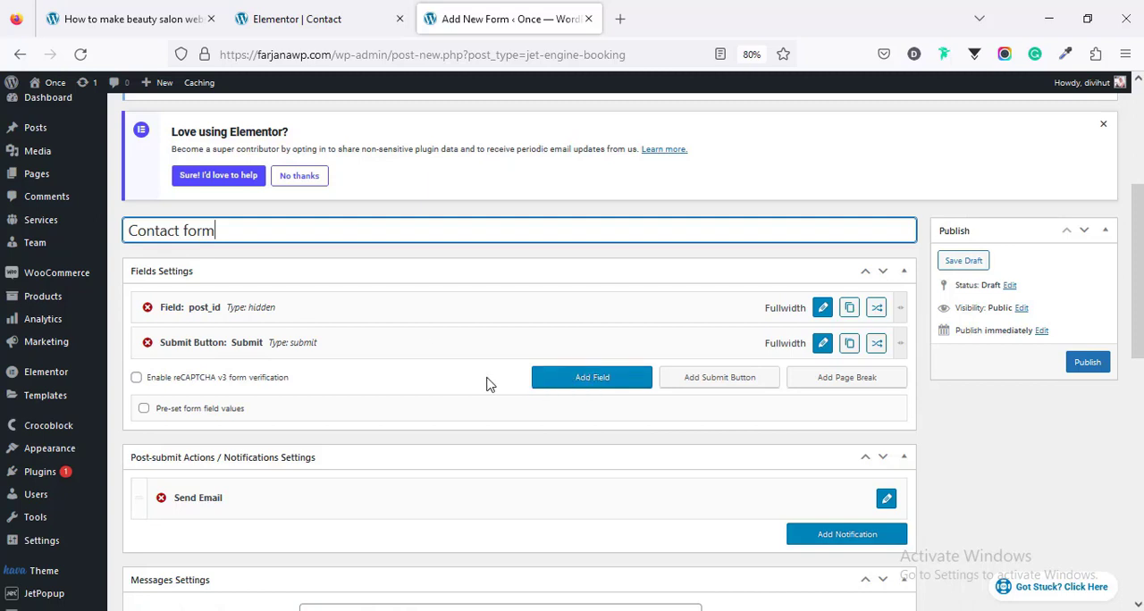
# Step: Add a text field above the Submit button of the contact form and name it "name"
pyautogui.click(576, 383)
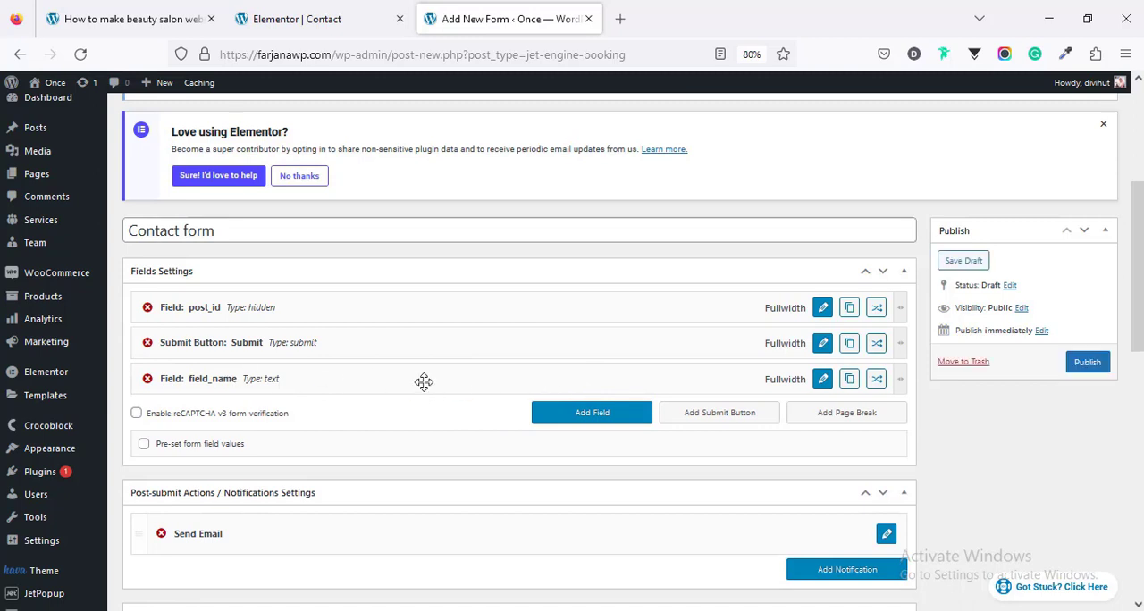
pyautogui.moveTo(424, 382); pyautogui.dragTo(424, 341)
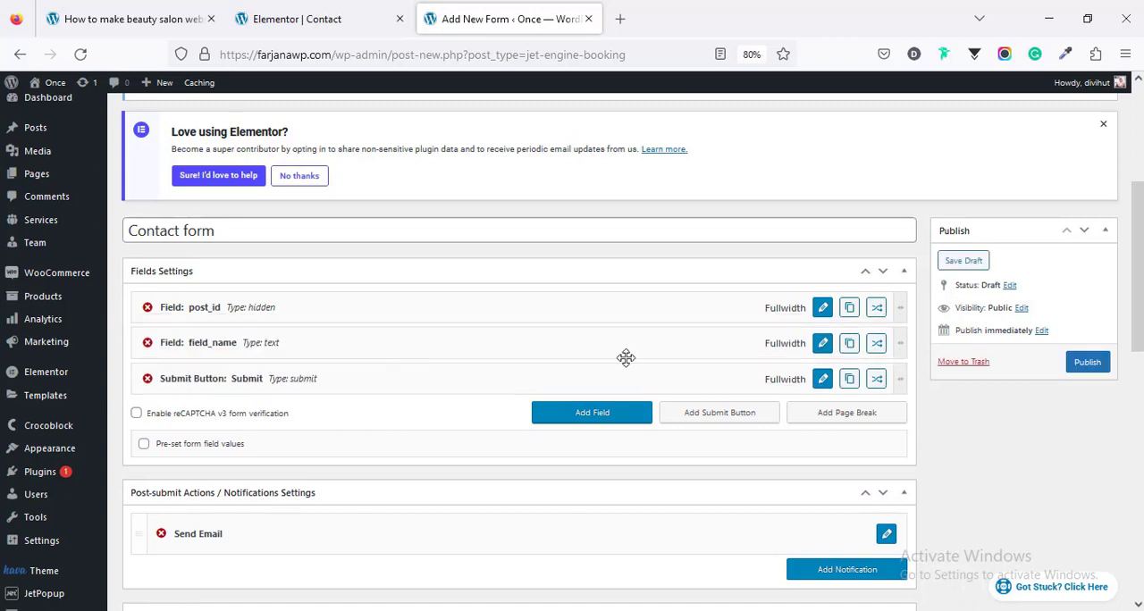
pyautogui.click(823, 344)
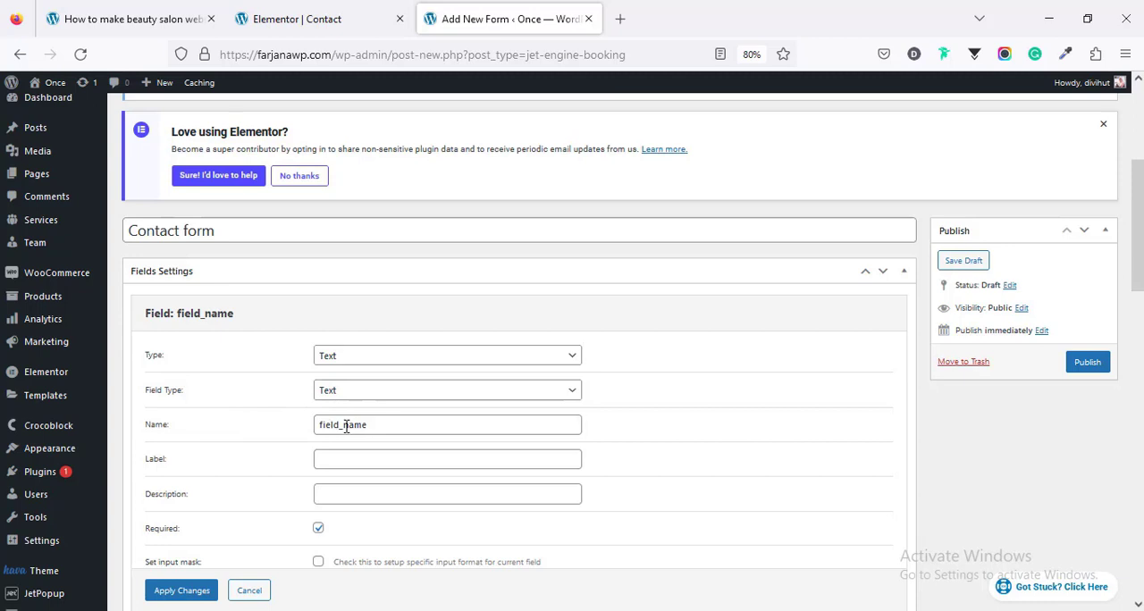
pyautogui.moveTo(345, 427); pyautogui.dragTo(274, 424)
pyautogui.press('BackSpace')
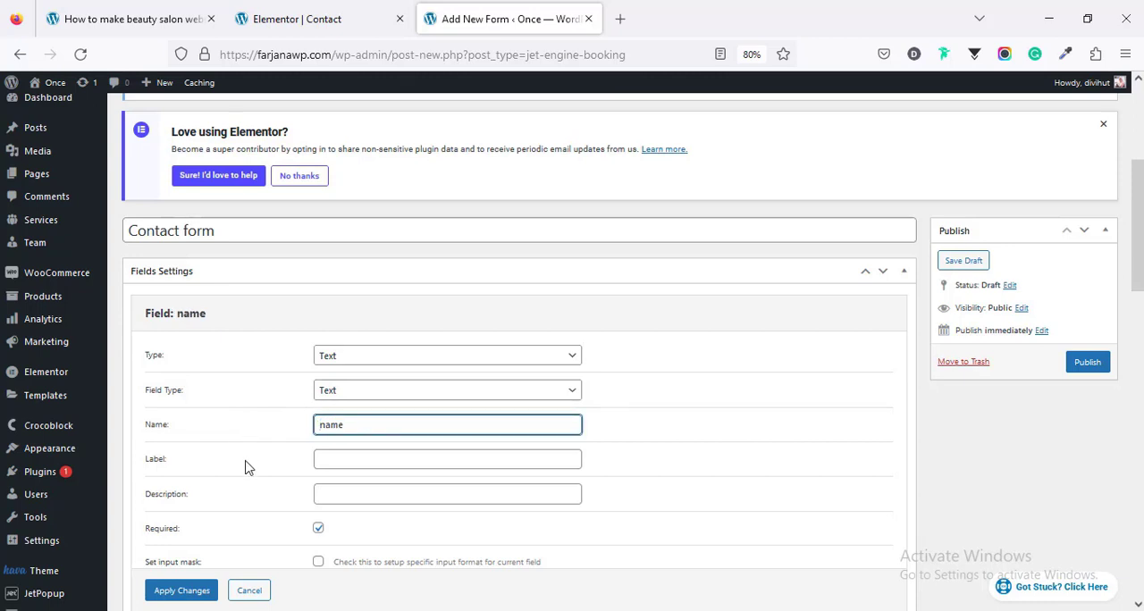
# Step: Set the label and placeholder of the name field to "Name" and apply the changes
pyautogui.click(329, 461)
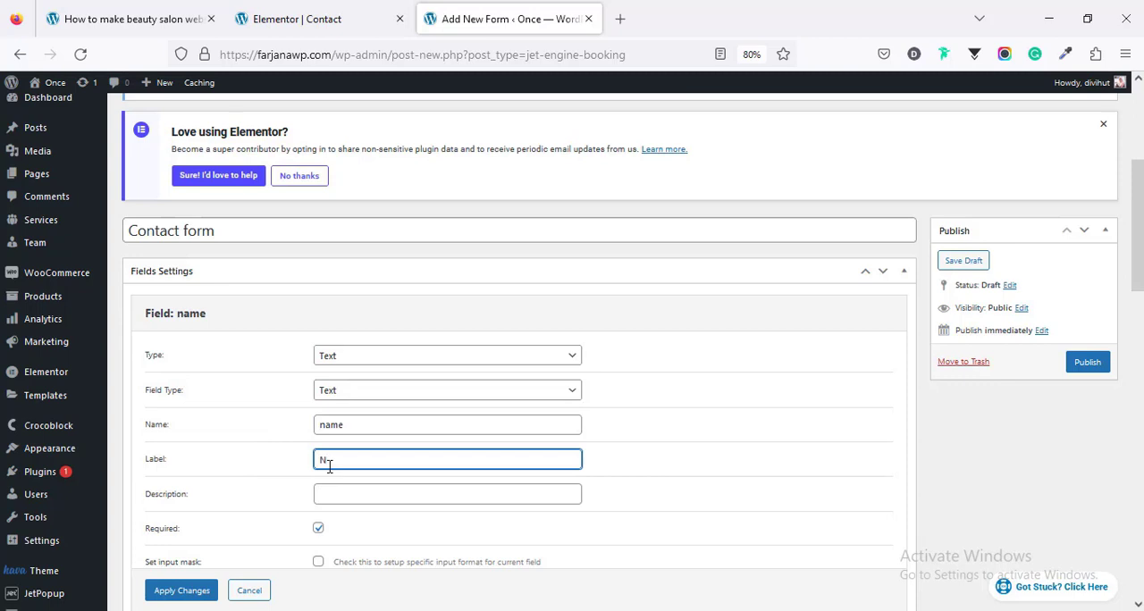
pyautogui.doubleClick(329, 462)
pyautogui.scroll(-1, 161, 482)
pyautogui.scroll(-2, 327, 477)
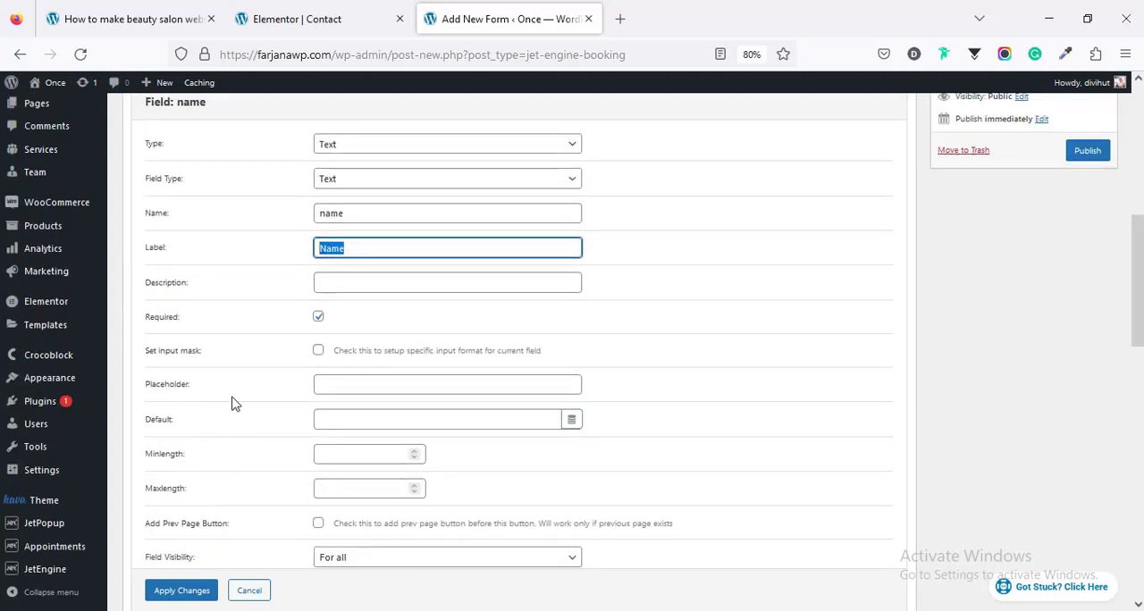
pyautogui.click(339, 379)
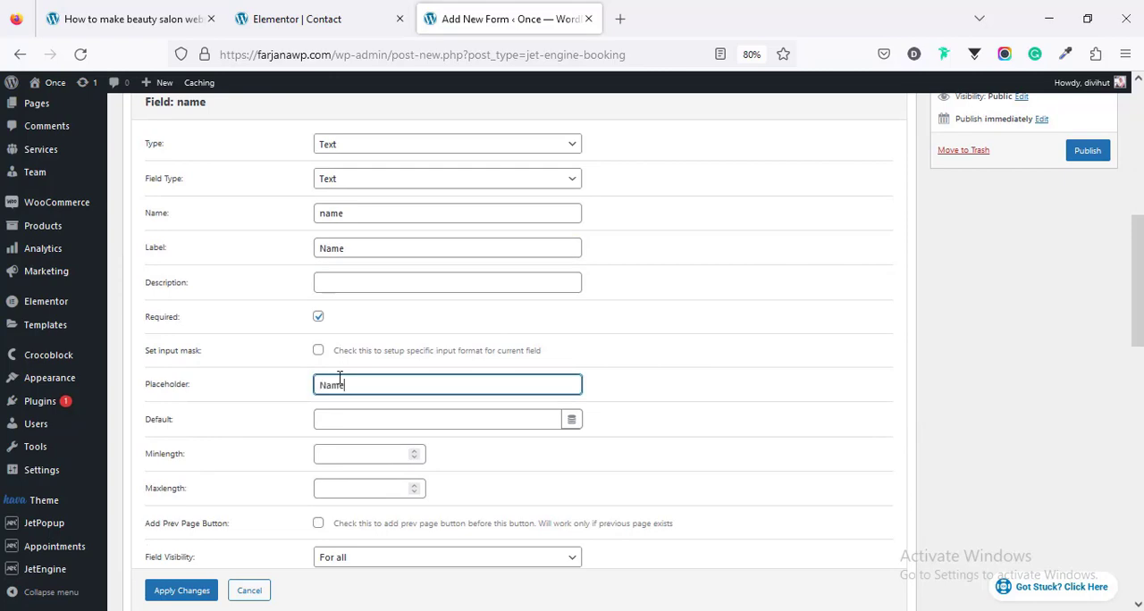
pyautogui.scroll(-2, 365, 495)
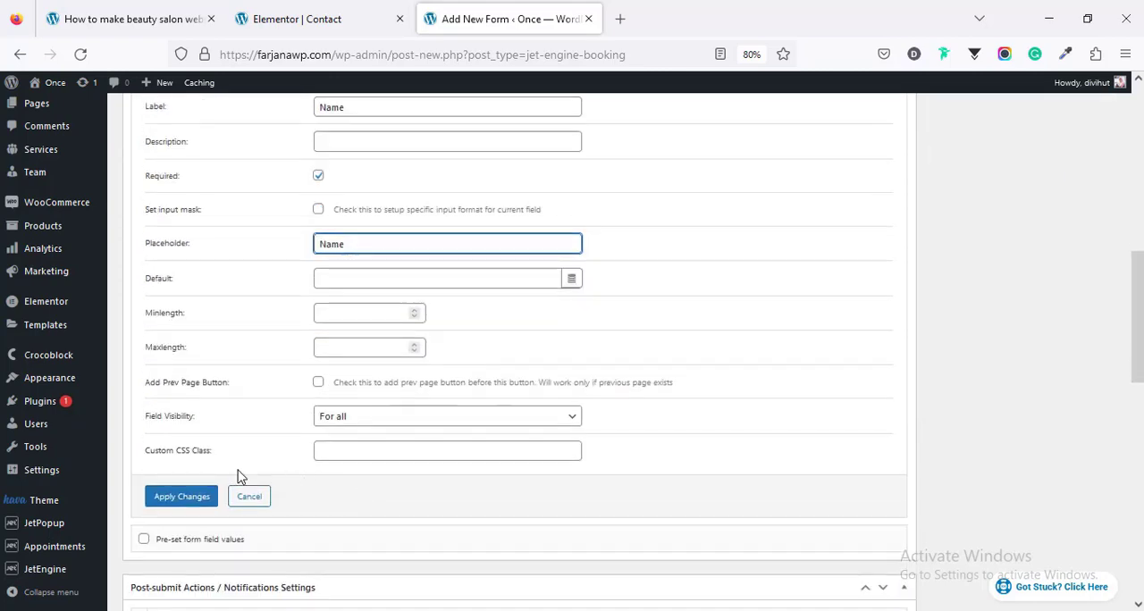
pyautogui.click(195, 497)
pyautogui.scroll(7, 381, 494)
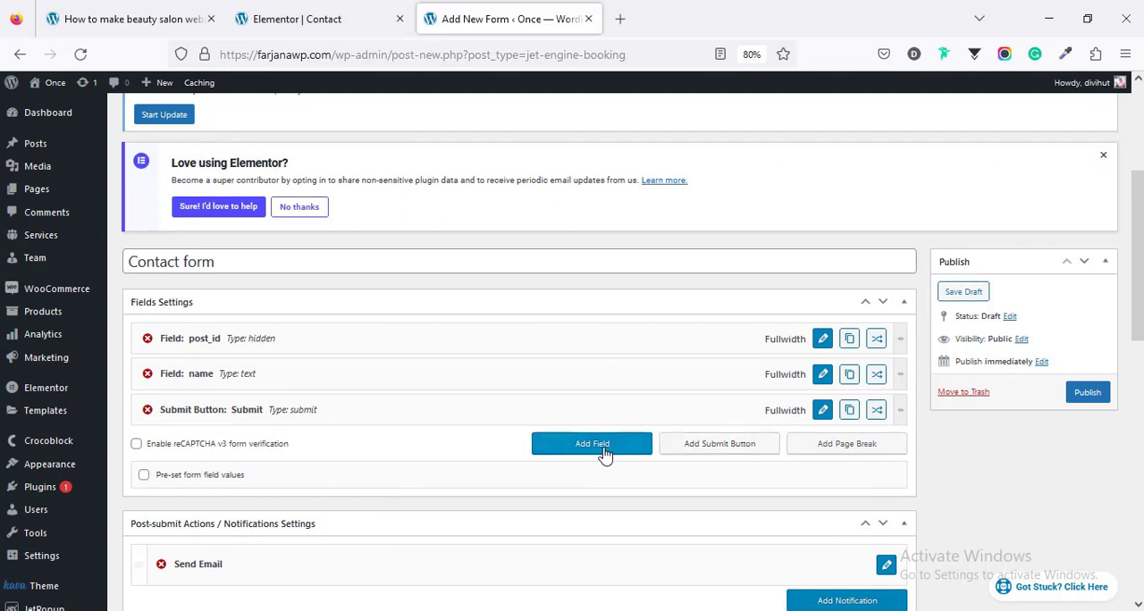
# Step: Add another text field directly above the Submit button with field type Email and the name "email"
pyautogui.click(603, 450)
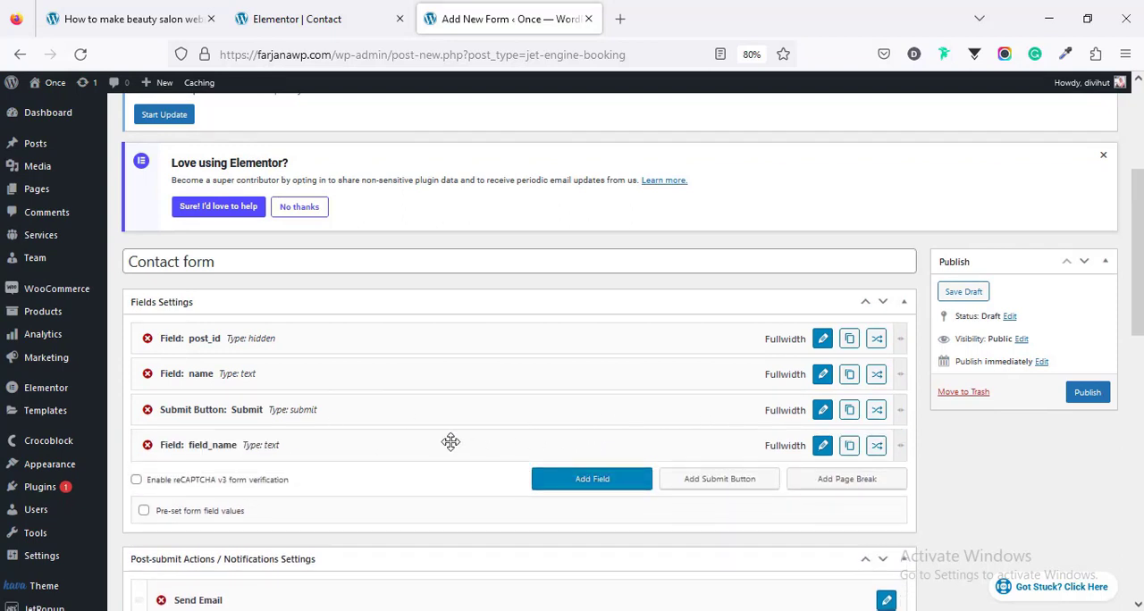
pyautogui.moveTo(451, 442); pyautogui.dragTo(456, 405)
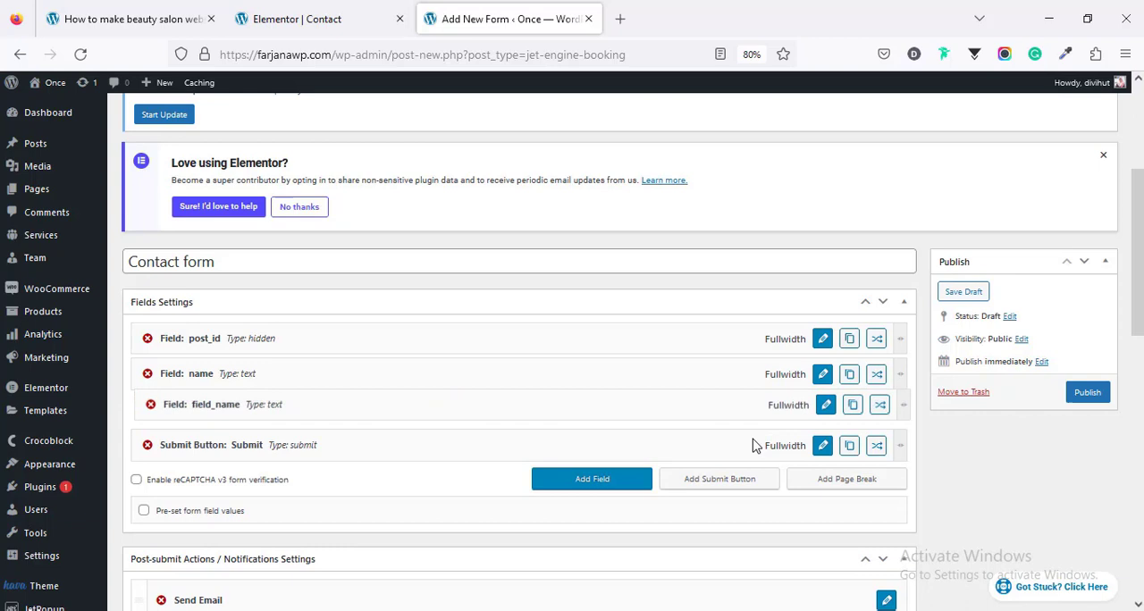
pyautogui.click(822, 410)
pyautogui.scroll(-1, 644, 486)
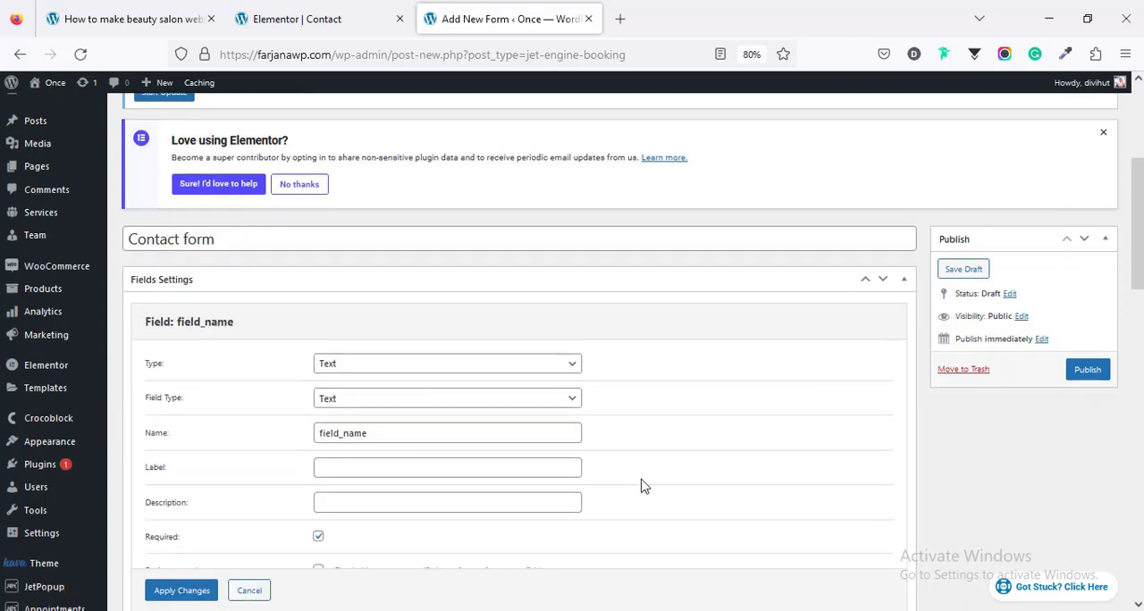
pyautogui.scroll(-3, 643, 487)
pyautogui.click(349, 280)
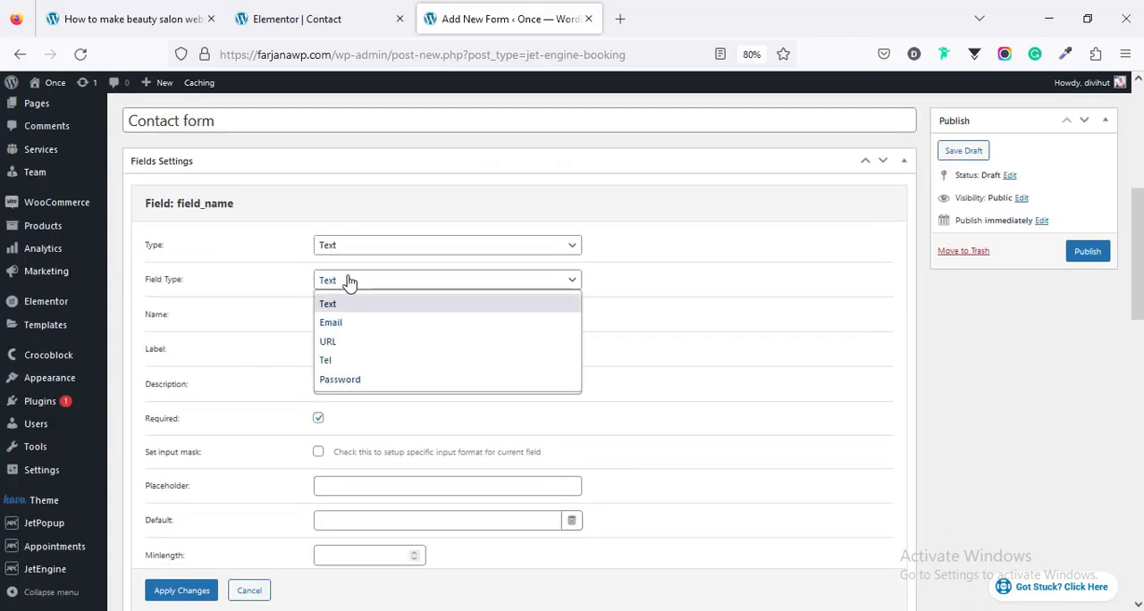
pyautogui.click(345, 322)
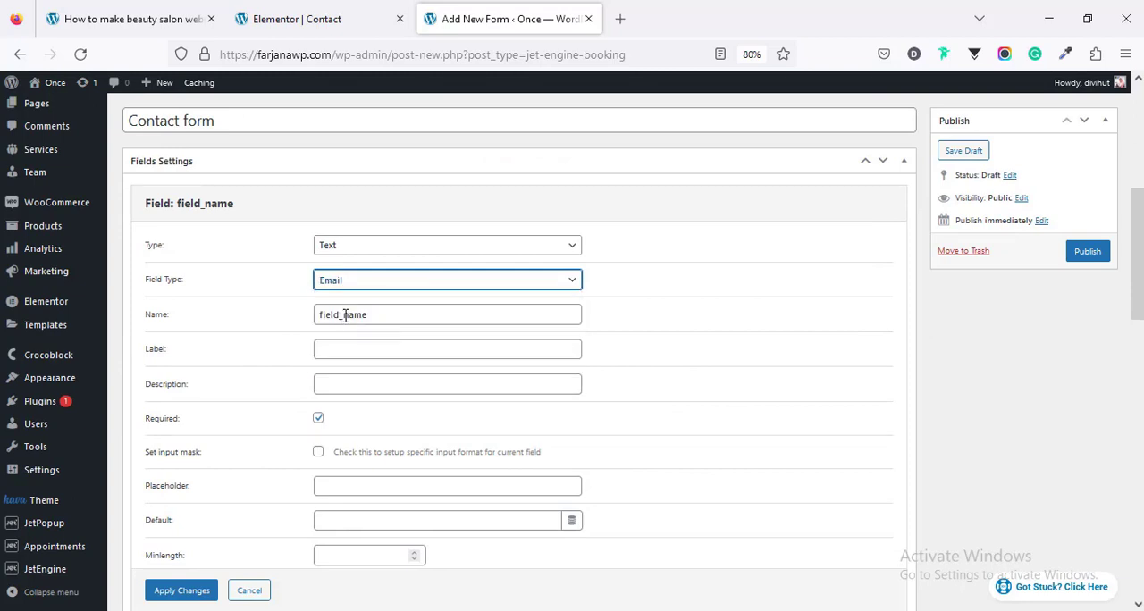
pyautogui.doubleClick(345, 316)
pyautogui.write('email')
# Step: Set the label and placeholder of the email field to "Email" and apply the changes
pyautogui.click(372, 352)
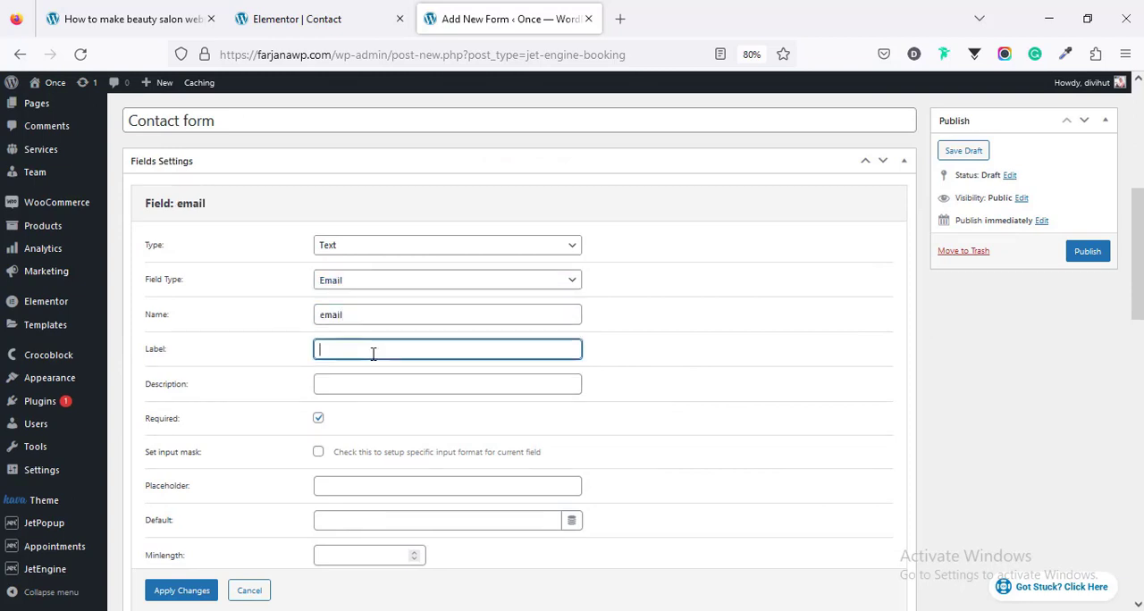
pyautogui.write('Email')
pyautogui.click(319, 485)
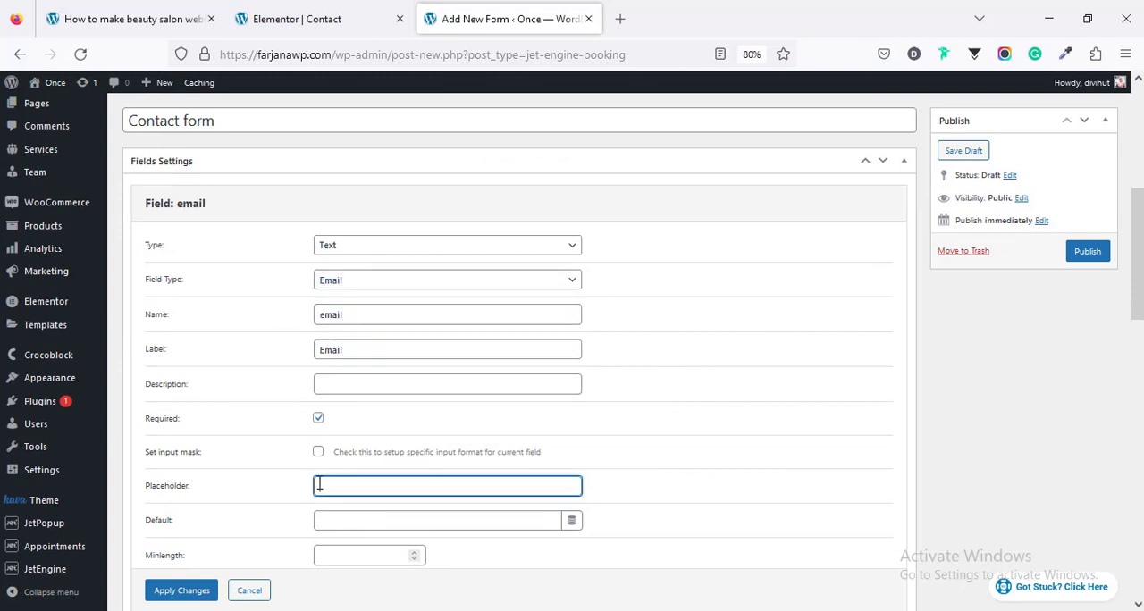
pyautogui.write('Email')
pyautogui.scroll(-1, 319, 486)
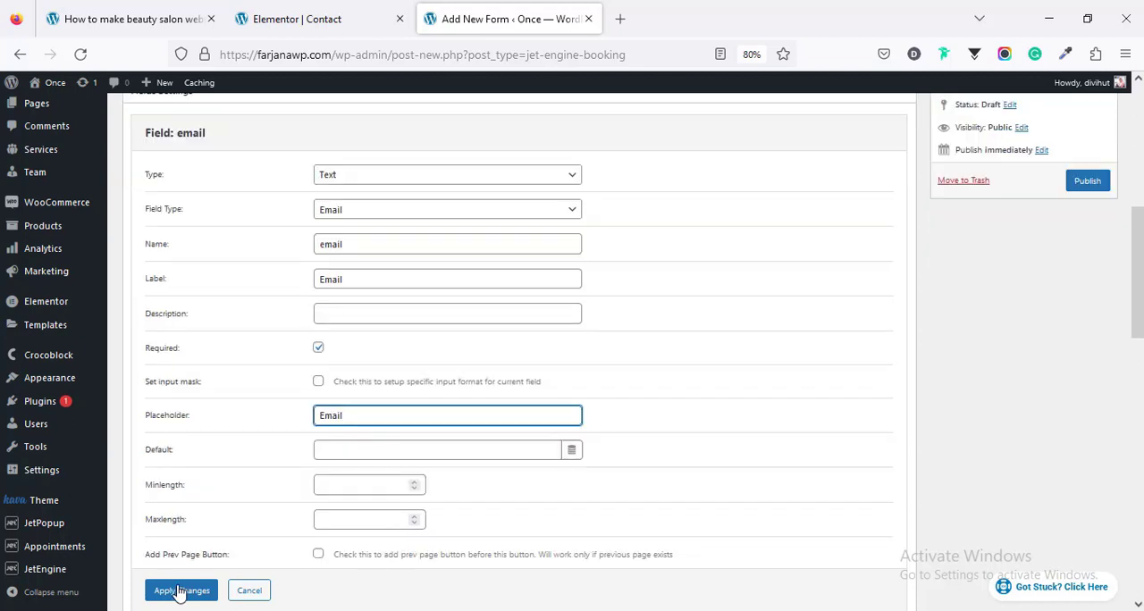
pyautogui.click(187, 589)
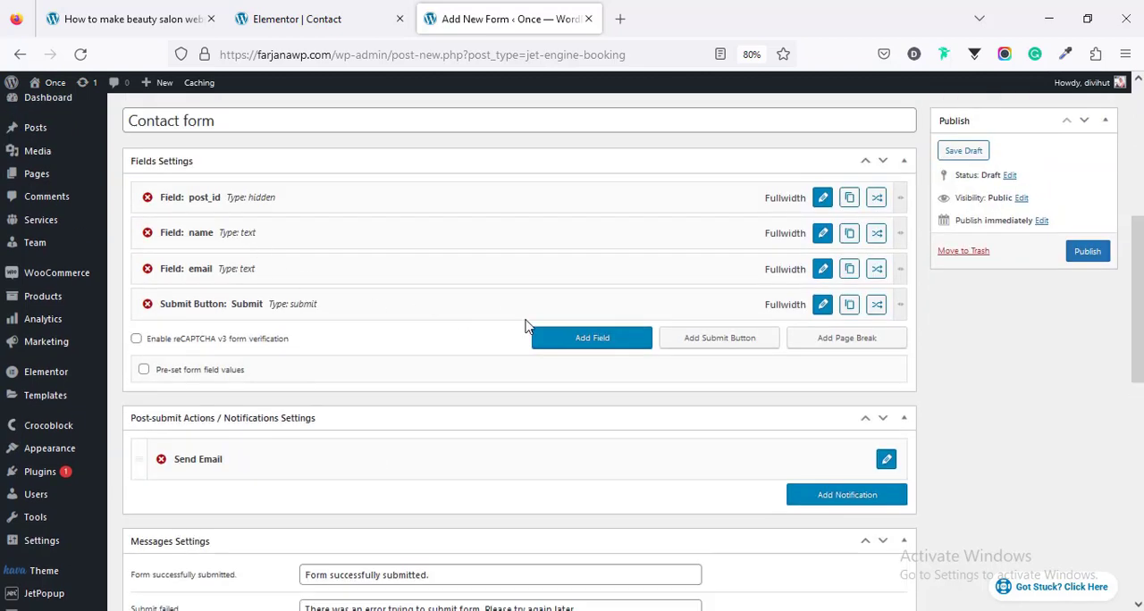
# Step: Add a Textarea field named "message" between the email field and the Submit button
pyautogui.click(593, 340)
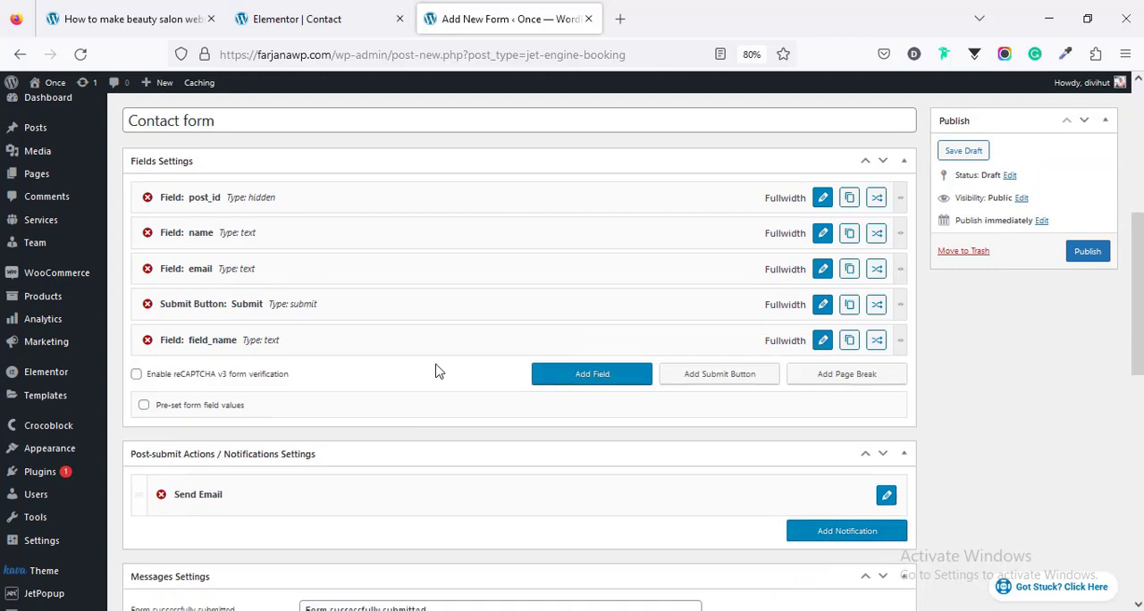
pyautogui.moveTo(397, 285); pyautogui.dragTo(397, 293)
pyautogui.click(821, 304)
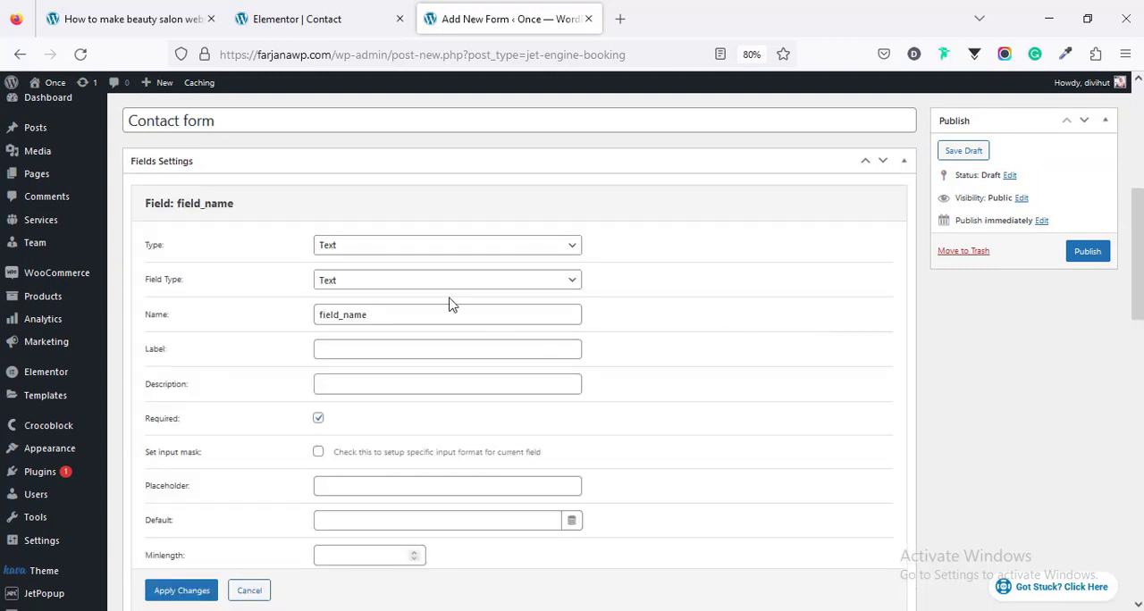
pyautogui.click(329, 250)
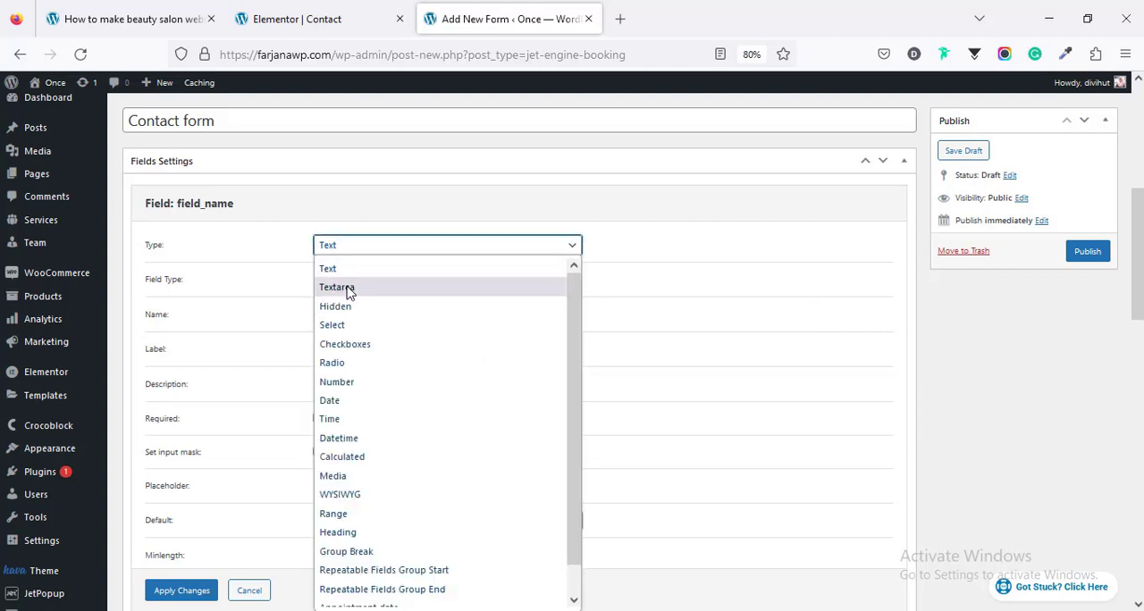
pyautogui.click(345, 287)
pyautogui.doubleClick(341, 283)
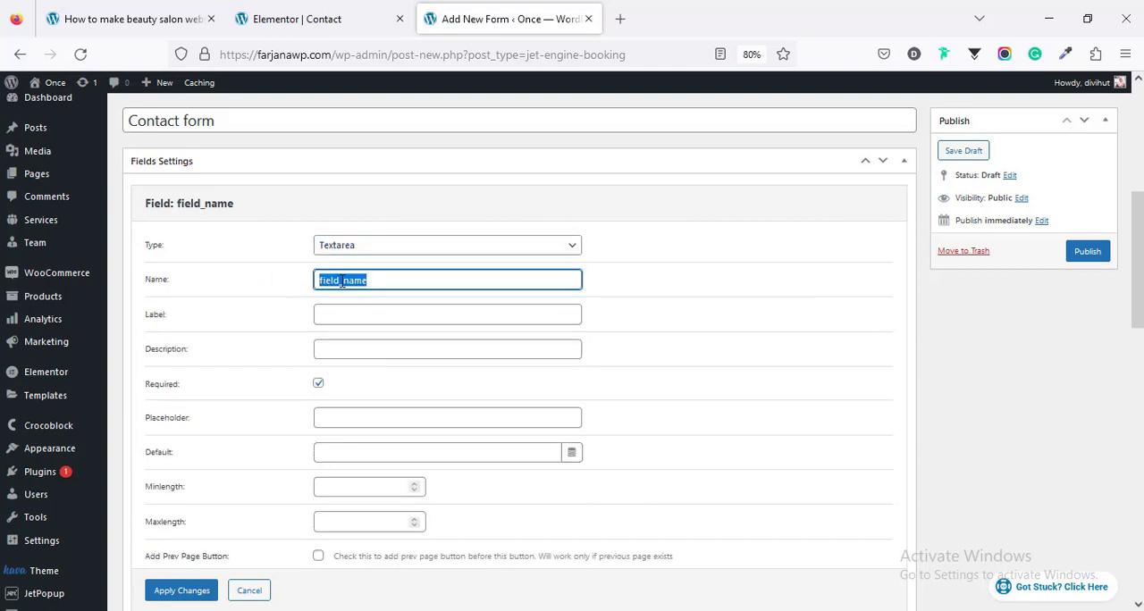
pyautogui.write('message')
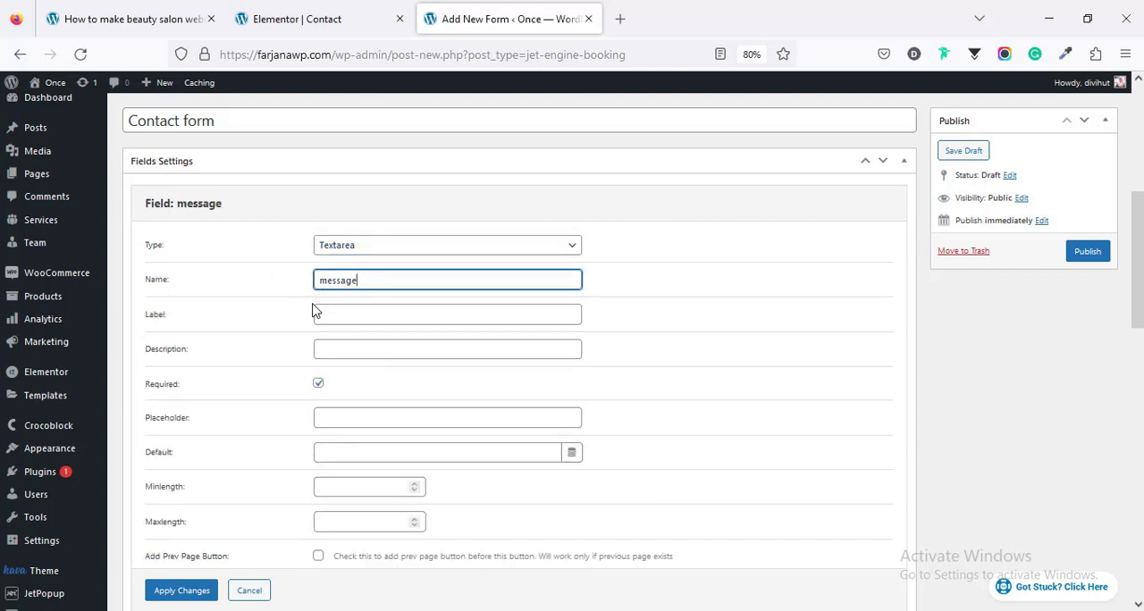
# Step: Set the label and placeholder of the message field to "Message" and apply the changes
pyautogui.click(322, 313)
pyautogui.write('Me')
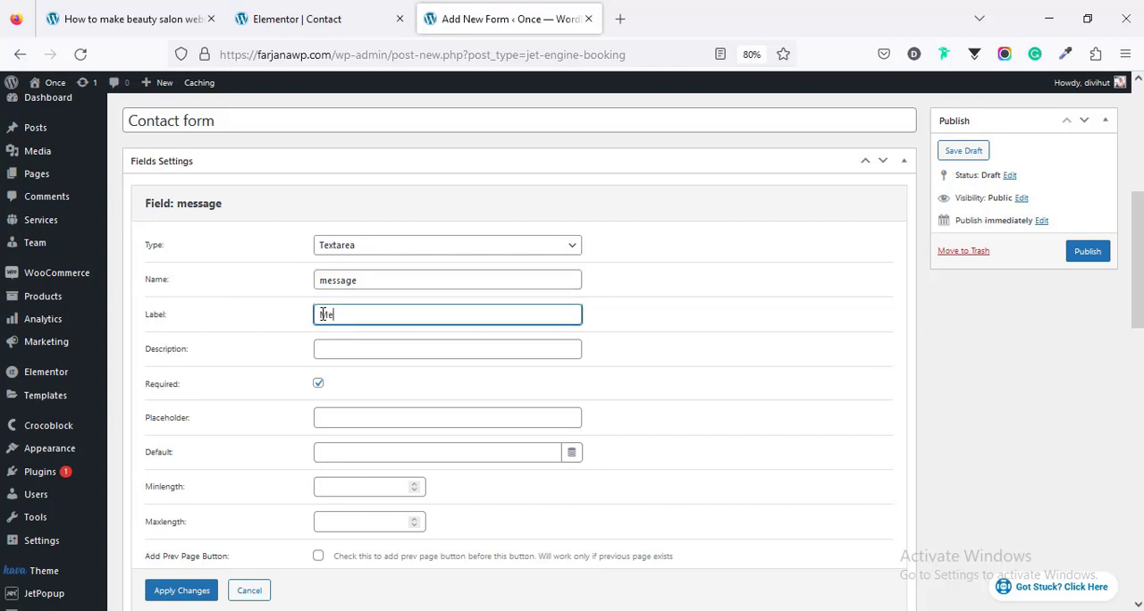
pyautogui.write('ssage')
pyautogui.click(328, 418)
pyautogui.write('Message')
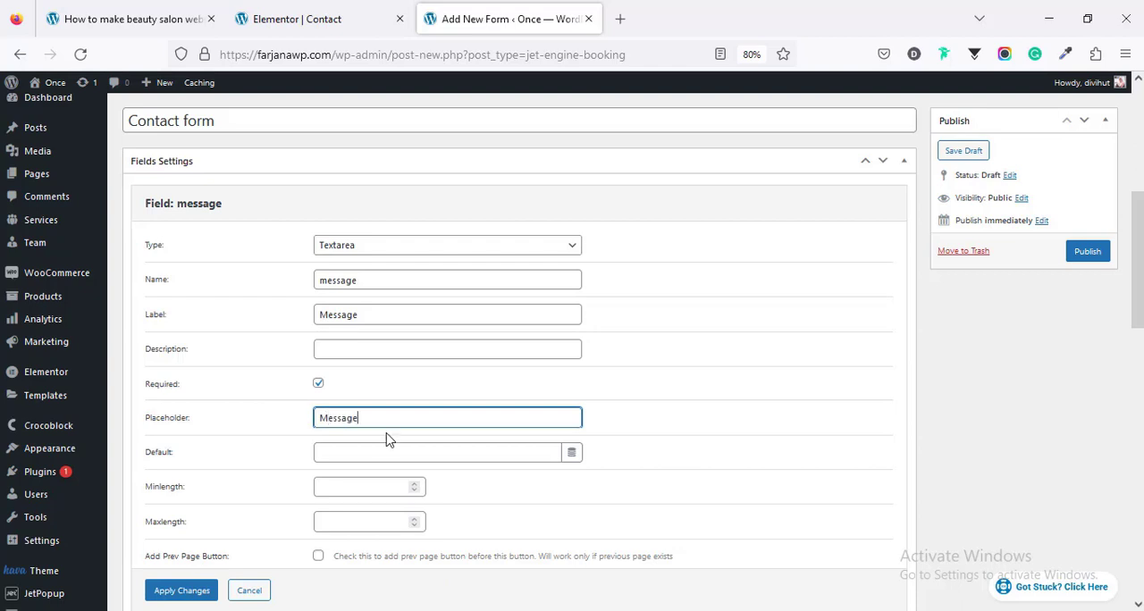
pyautogui.scroll(-1, 386, 437)
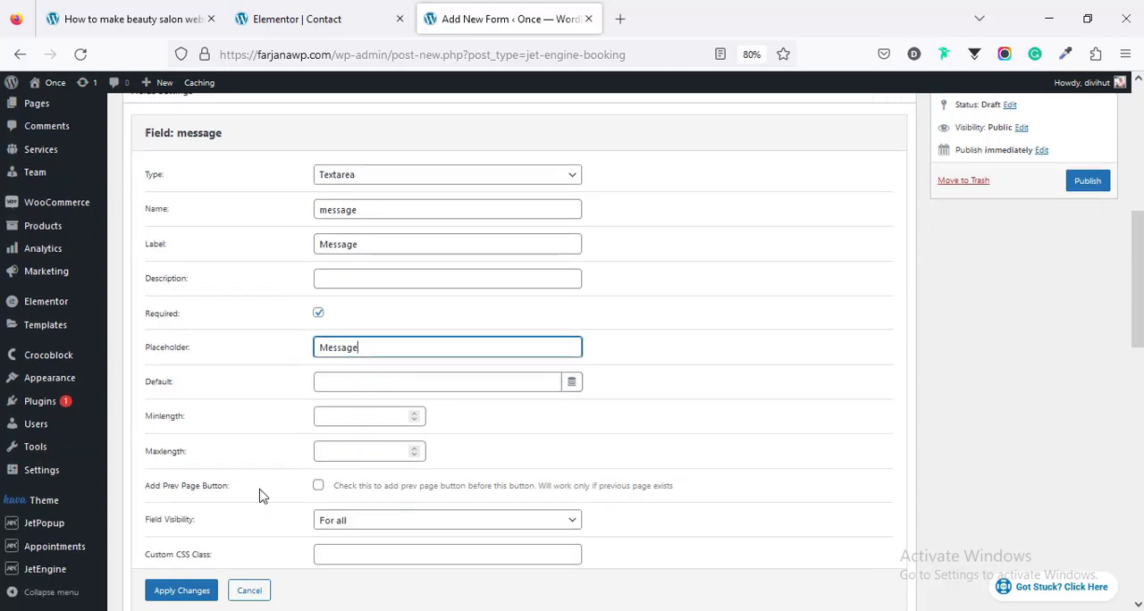
pyautogui.click(182, 594)
pyautogui.scroll(2, 446, 469)
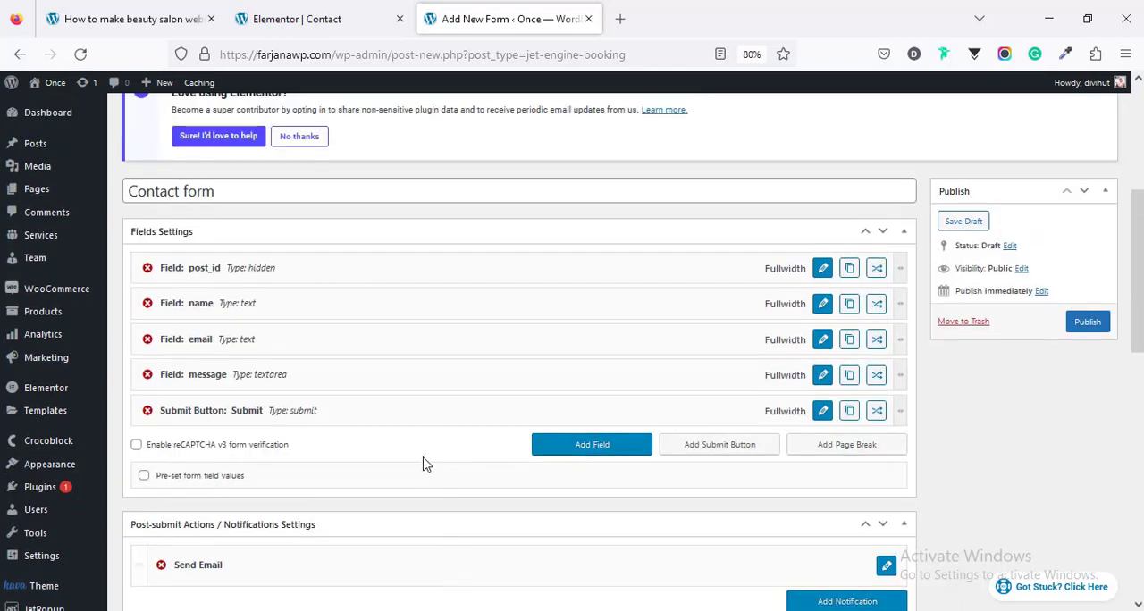
# Step: Add another text field directly above the message field with field type Tel and the name "Phone"
pyautogui.click(626, 447)
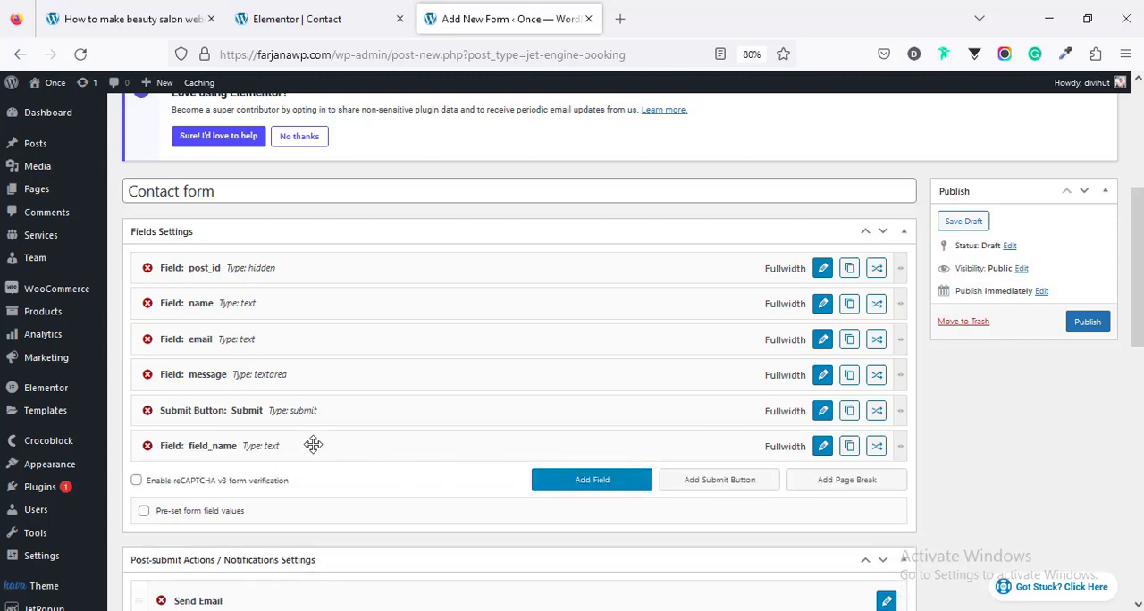
pyautogui.moveTo(312, 445)
pyautogui.mouseDown()
pyautogui.moveTo(323, 367)
pyautogui.moveTo(348, 377)
pyautogui.mouseUp()
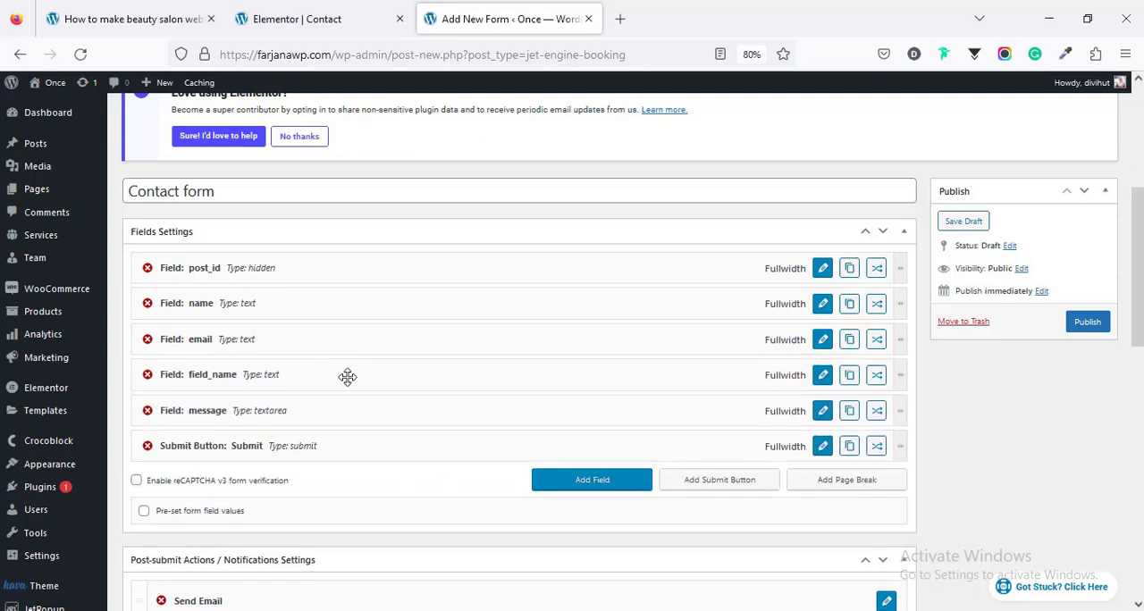
pyautogui.click(823, 376)
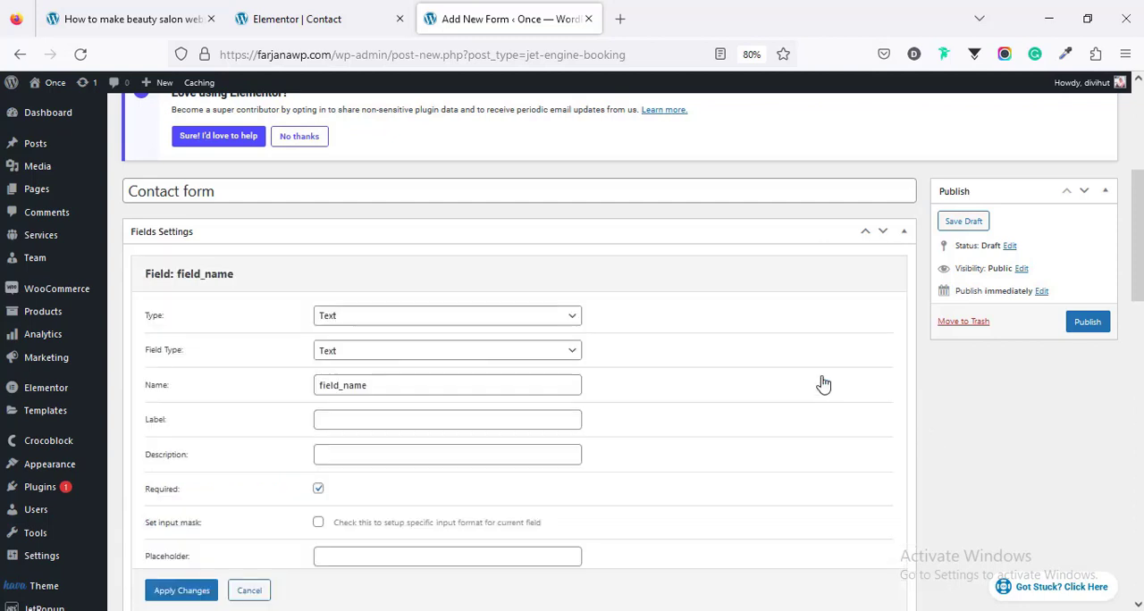
pyautogui.click(354, 323)
pyautogui.click(354, 323)
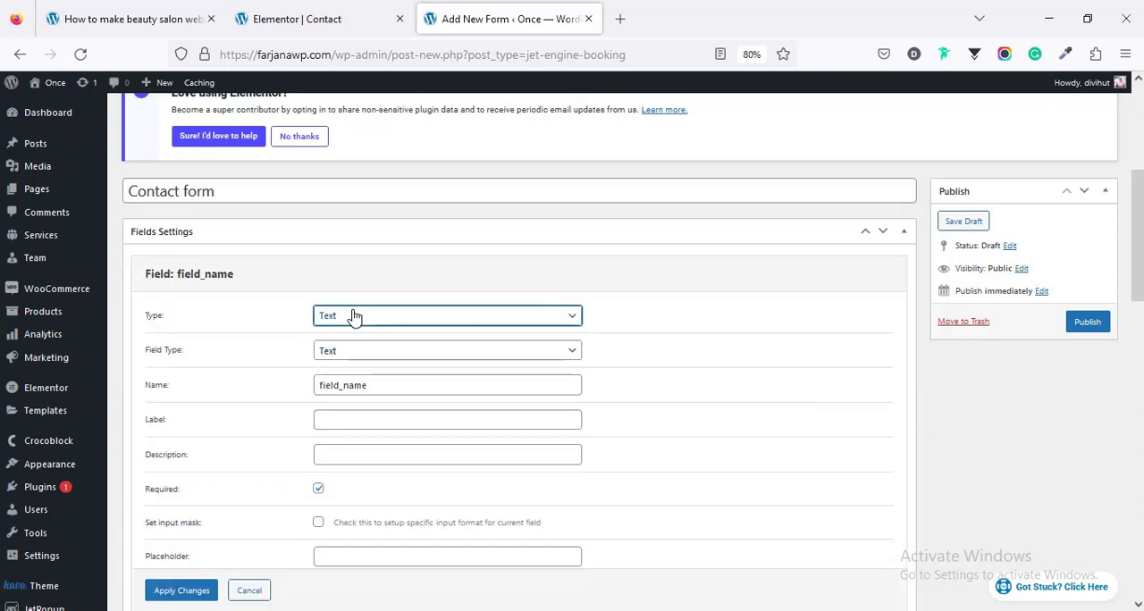
pyautogui.click(348, 356)
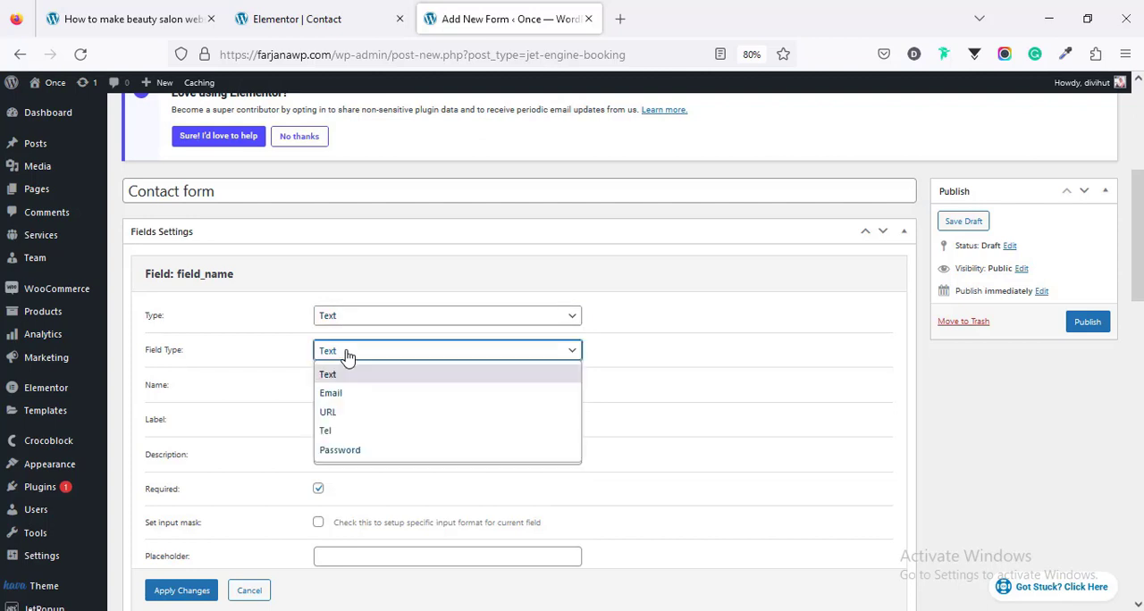
pyautogui.click(331, 431)
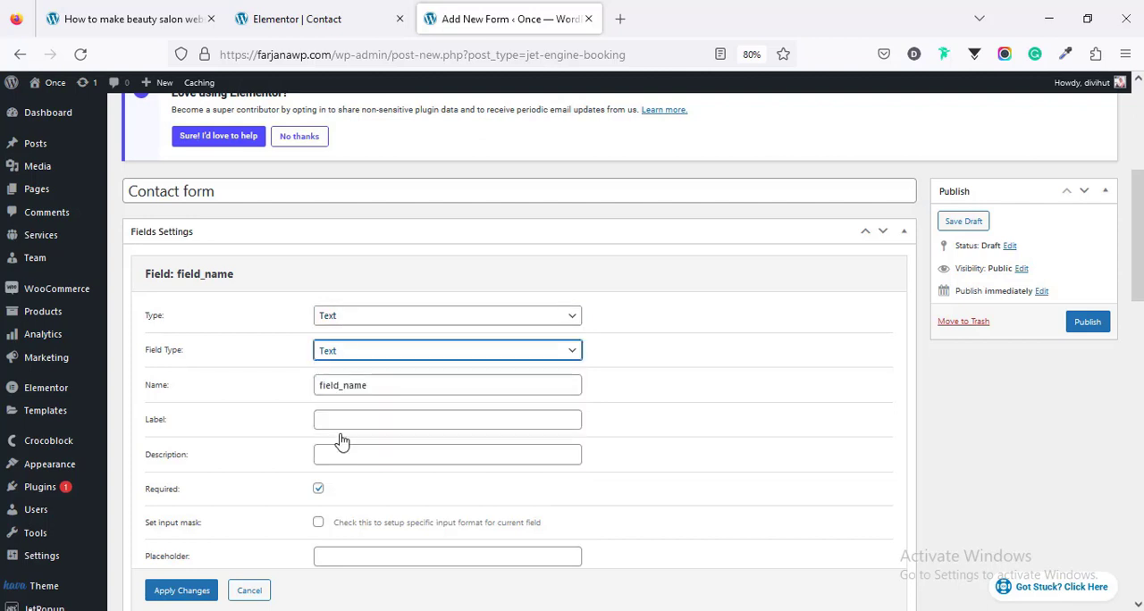
pyautogui.doubleClick(329, 386)
pyautogui.write('Phone')
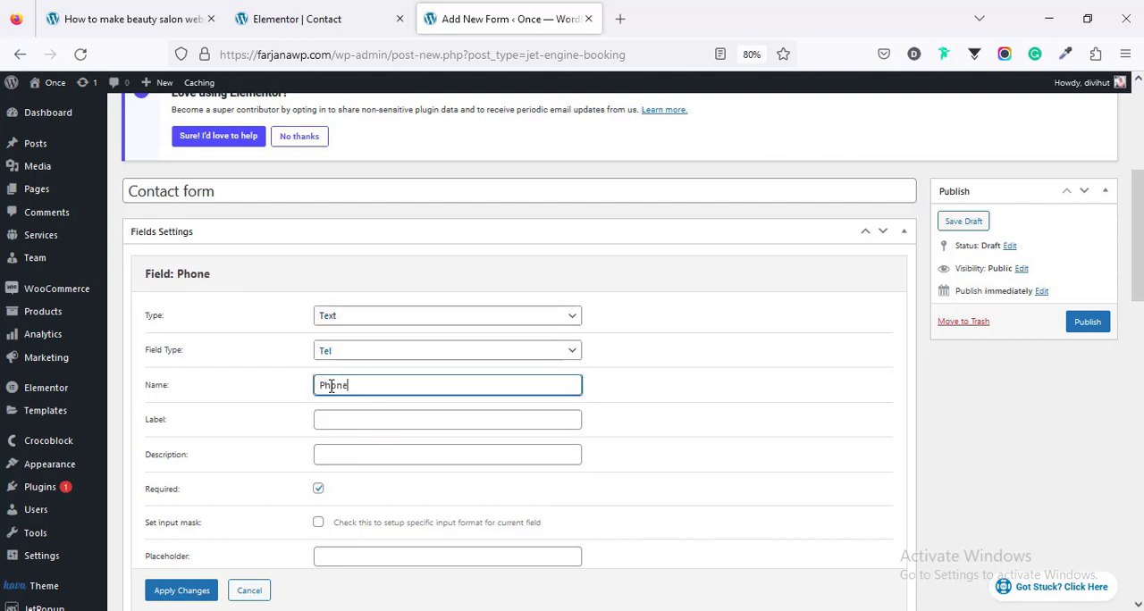
# Step: Set the label and placeholder of the Phone field to "Phone", make it optional, and apply the changes
pyautogui.click(329, 417)
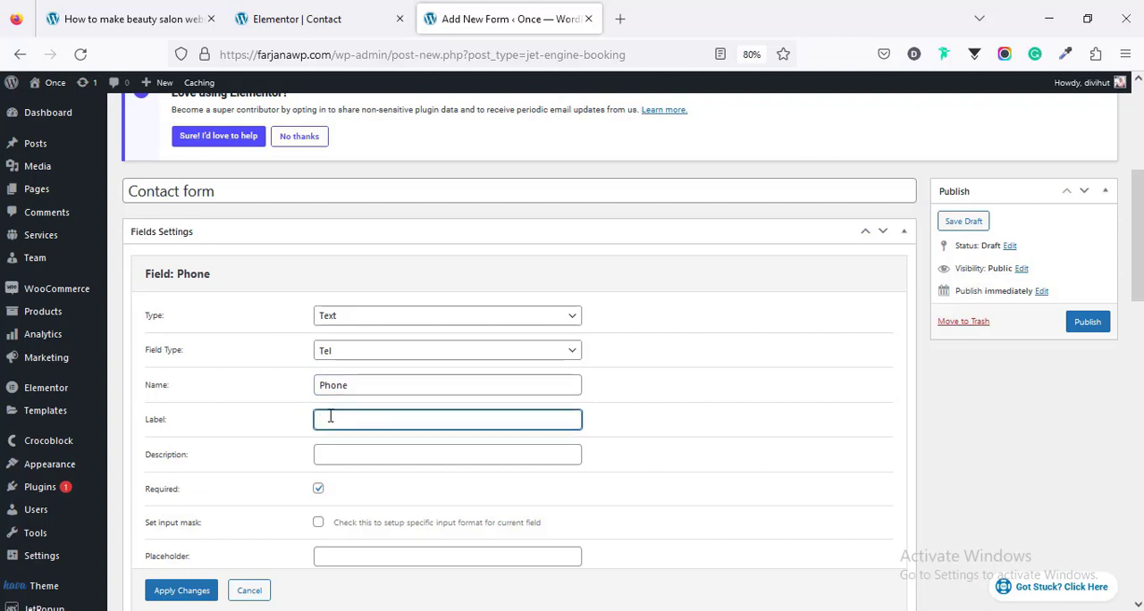
pyautogui.write('Phone')
pyautogui.click(339, 556)
pyautogui.write('Phone')
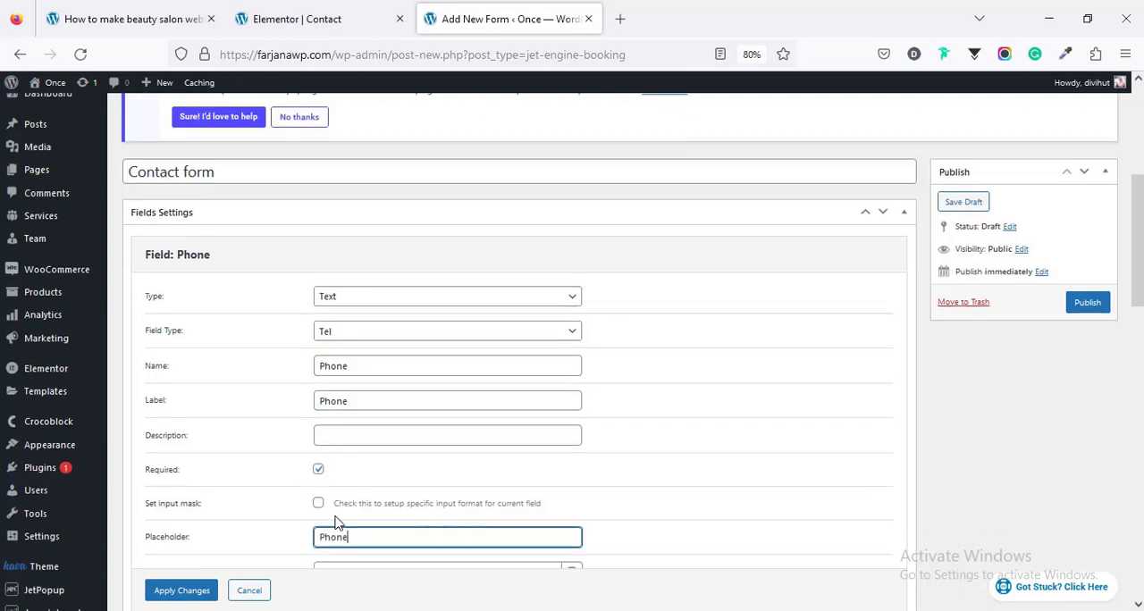
pyautogui.scroll(-3, 340, 536)
pyautogui.click(317, 350)
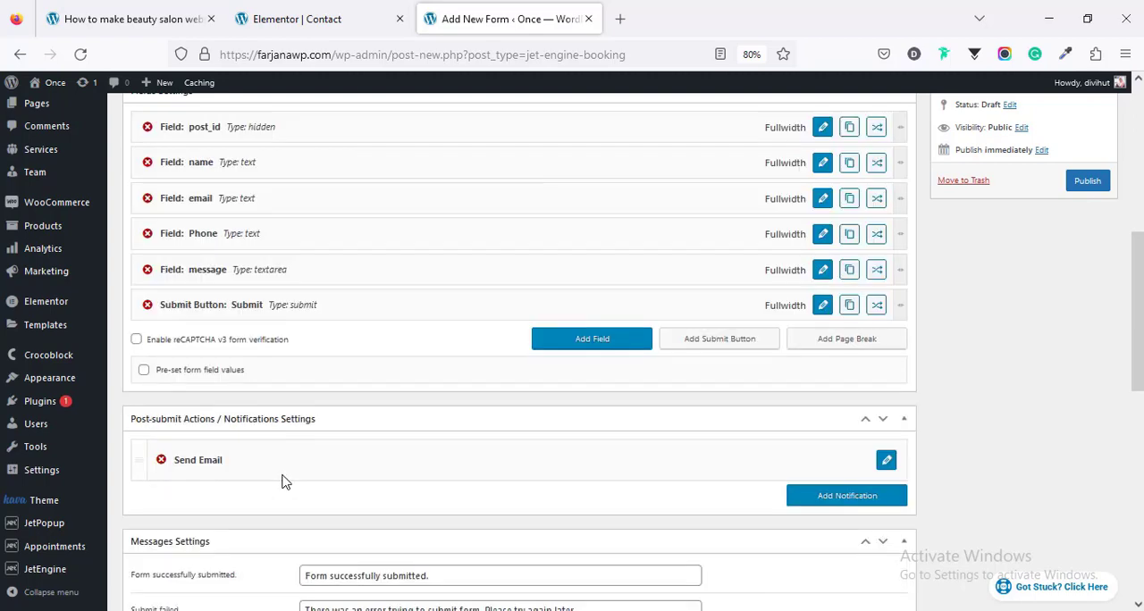
# Step: Set the Send Email notification's Reply to option to "Email from submitted form field", using the email field
pyautogui.scroll(3, 295, 483)
pyautogui.scroll(-5, 401, 487)
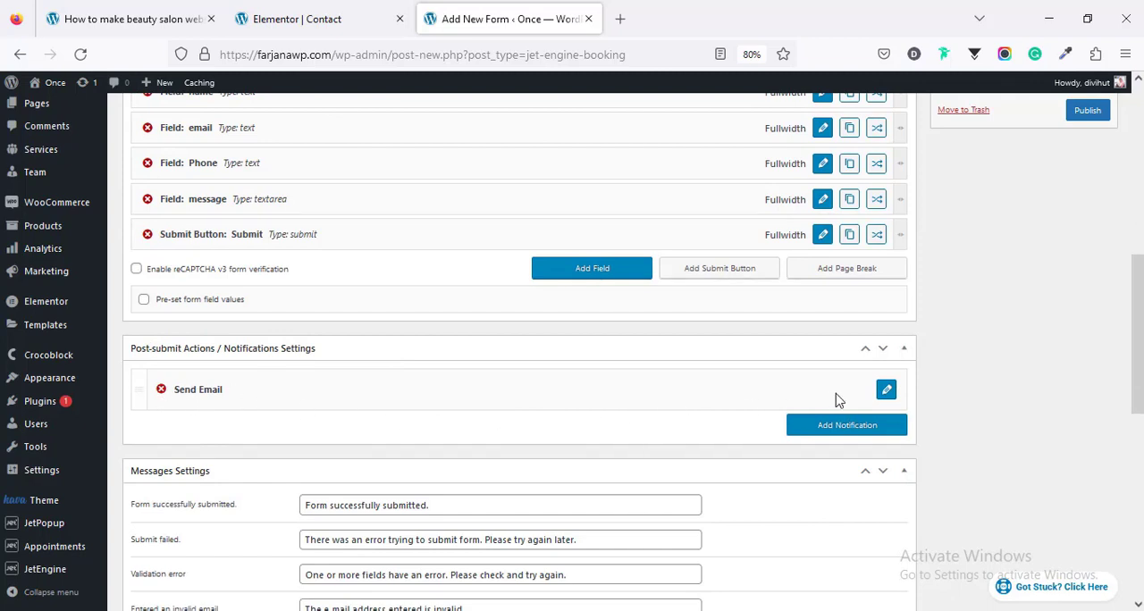
pyautogui.click(886, 390)
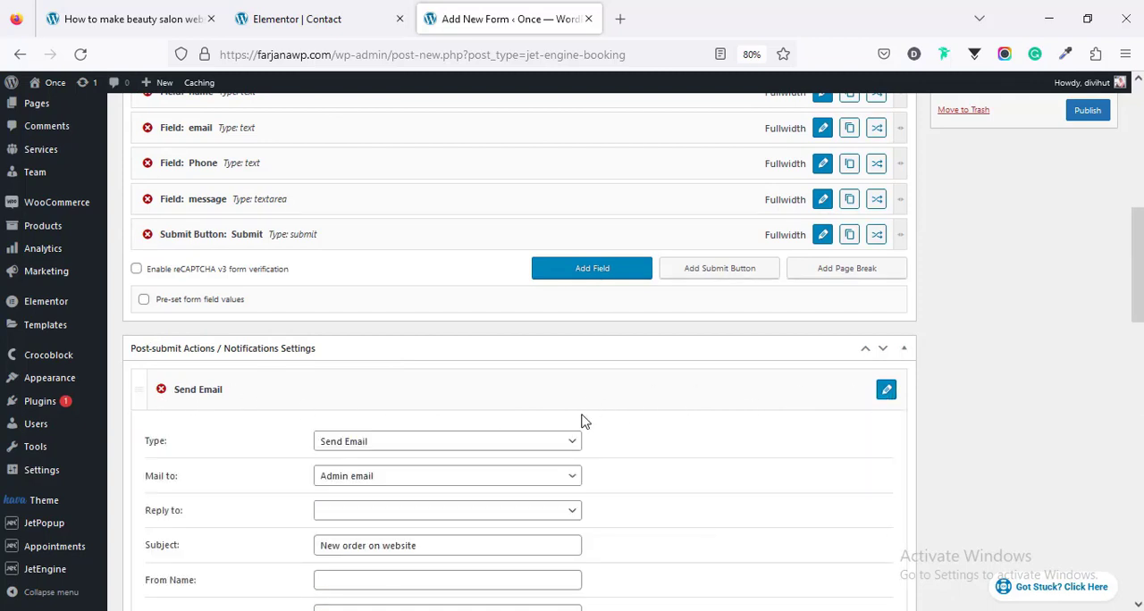
pyautogui.scroll(-3, 585, 422)
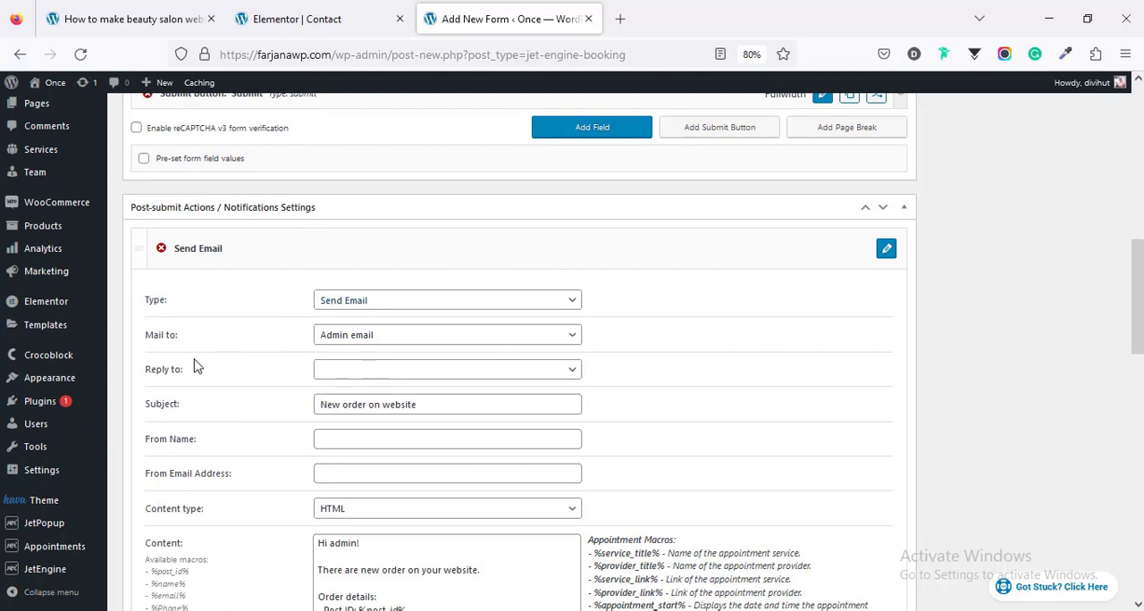
pyautogui.click(345, 342)
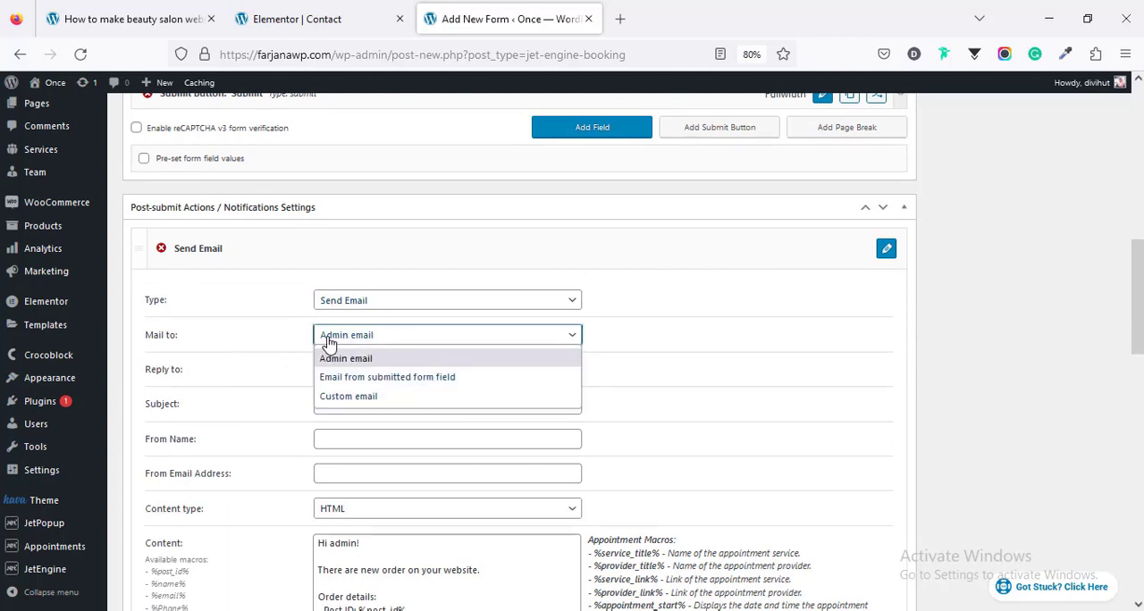
pyautogui.click(275, 354)
pyautogui.click(337, 377)
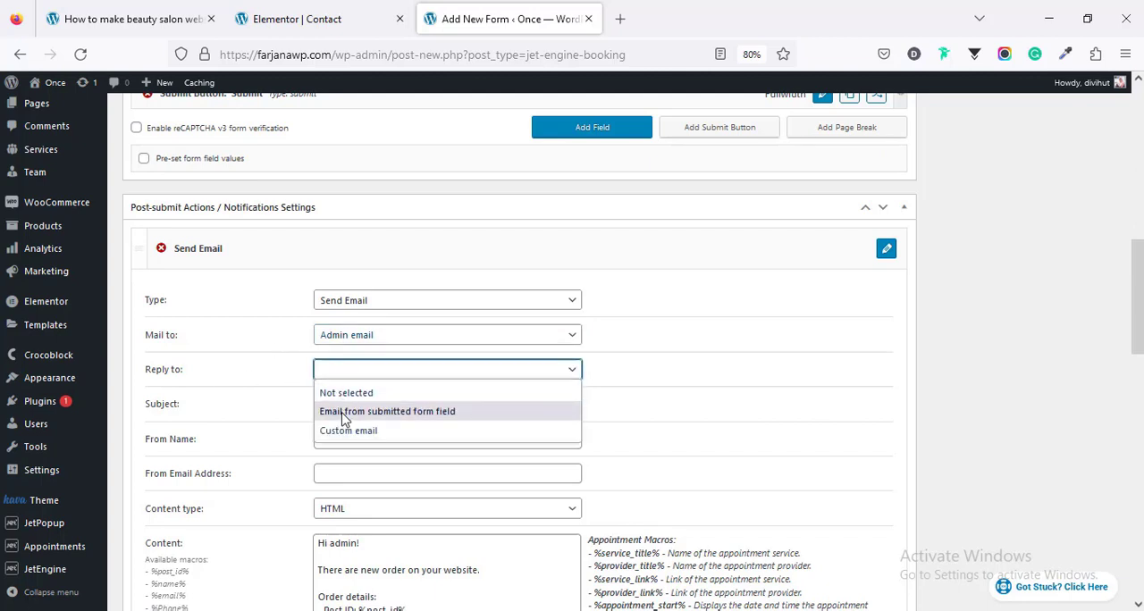
pyautogui.click(345, 412)
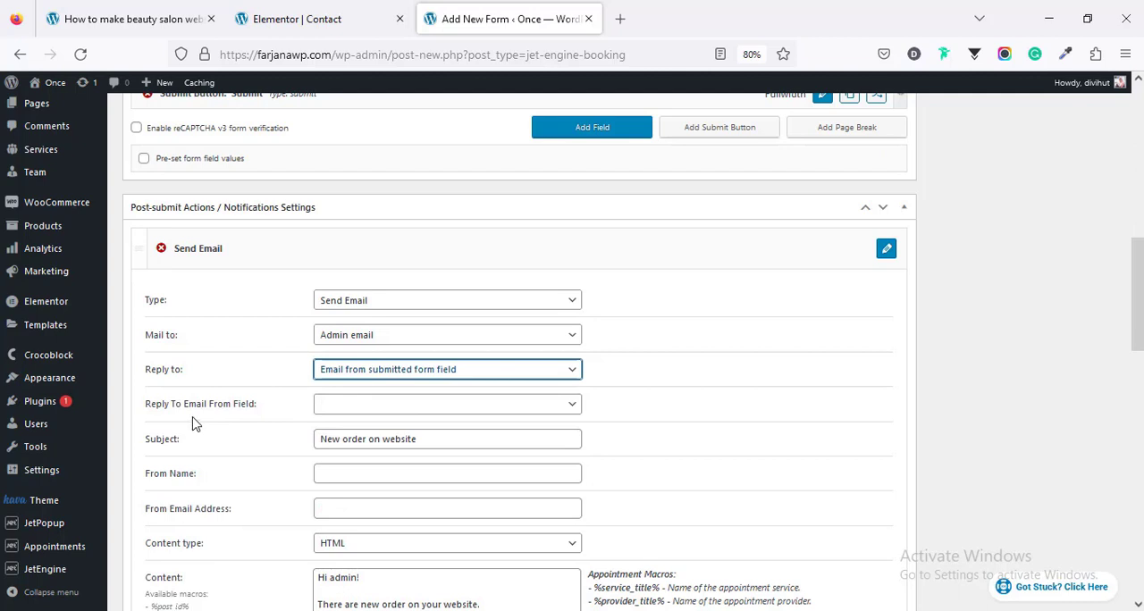
pyautogui.click(345, 406)
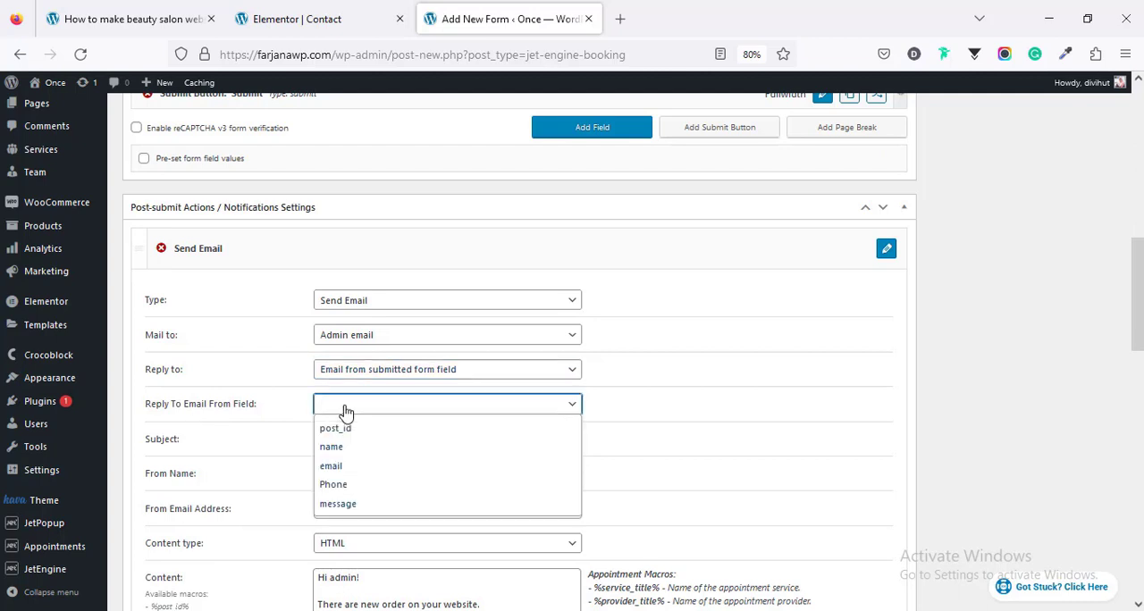
pyautogui.click(343, 467)
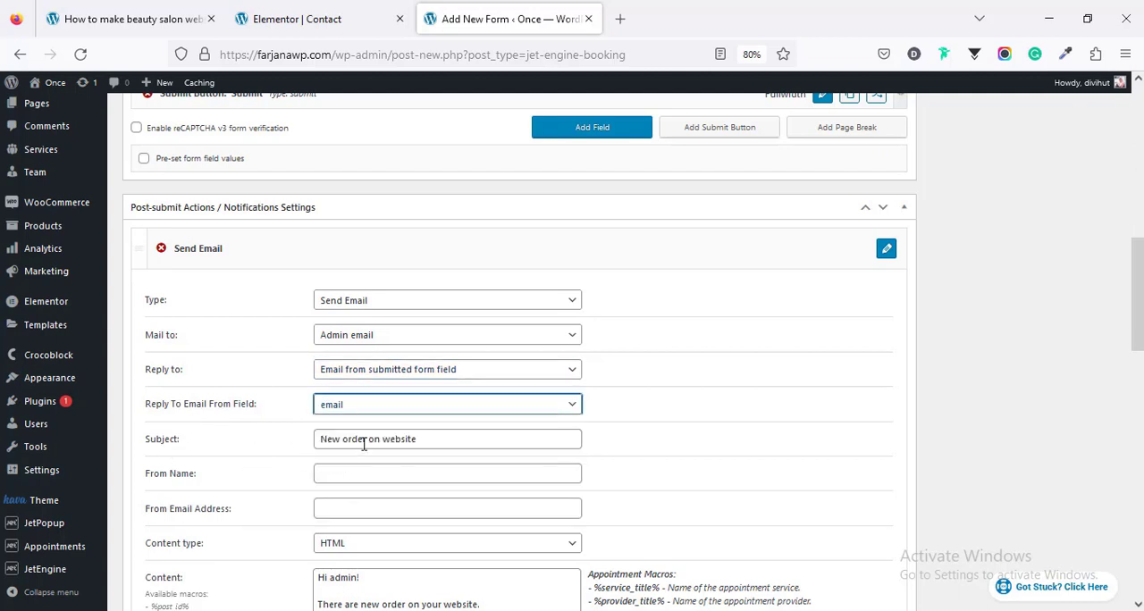
# Step: Change the notification's subject to "New Mesage"
pyautogui.tripleClick(364, 439)
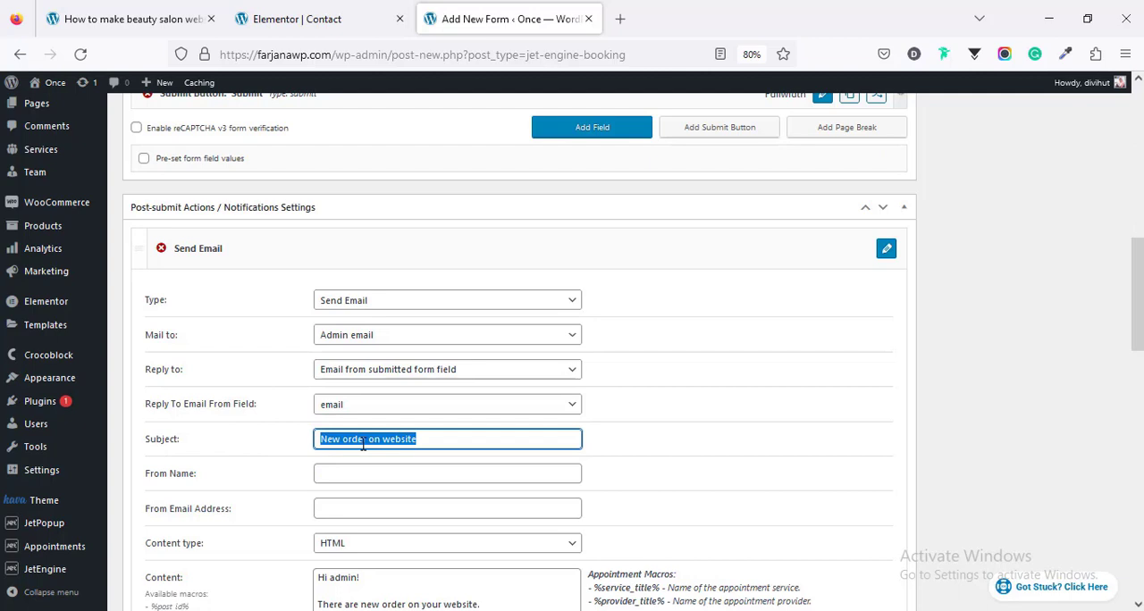
pyautogui.write('New Mesage')
pyautogui.click(335, 474)
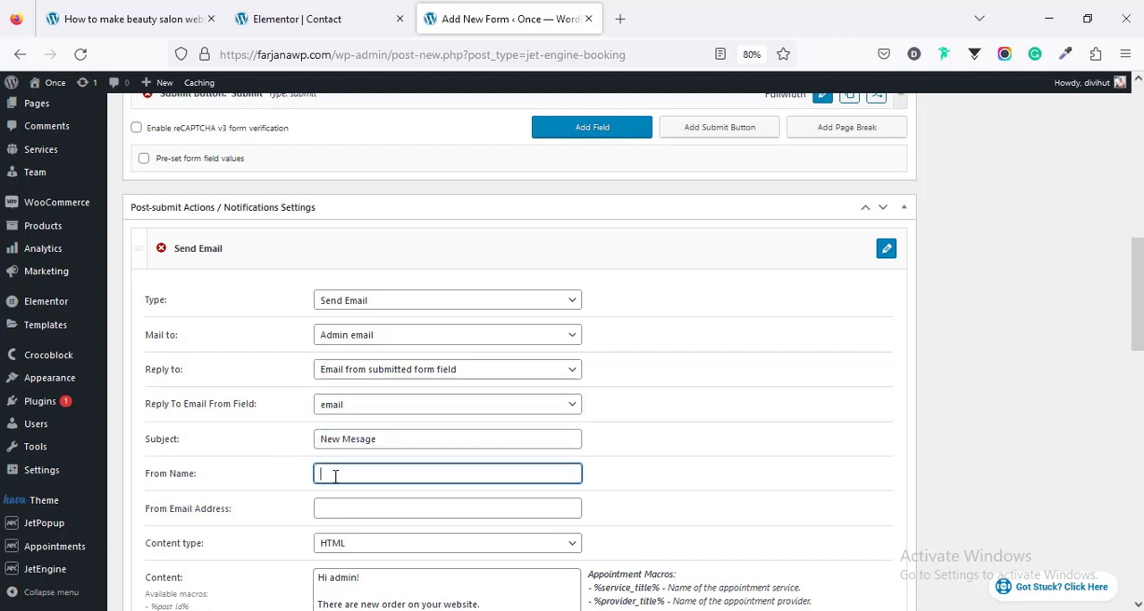
pyautogui.write('Farjana')
pyautogui.scroll(-3, 335, 477)
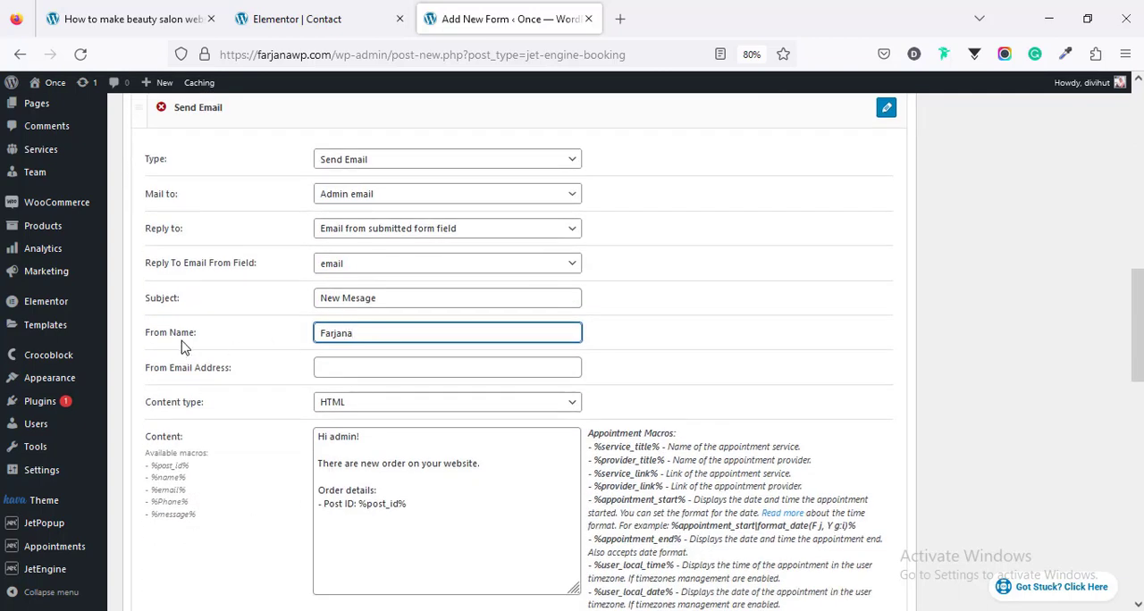
# Step: Set the notification's From Name to the %name% macro and its From Email Address to the %email% macro
pyautogui.doubleClick(168, 477)
pyautogui.rightClick(173, 478)
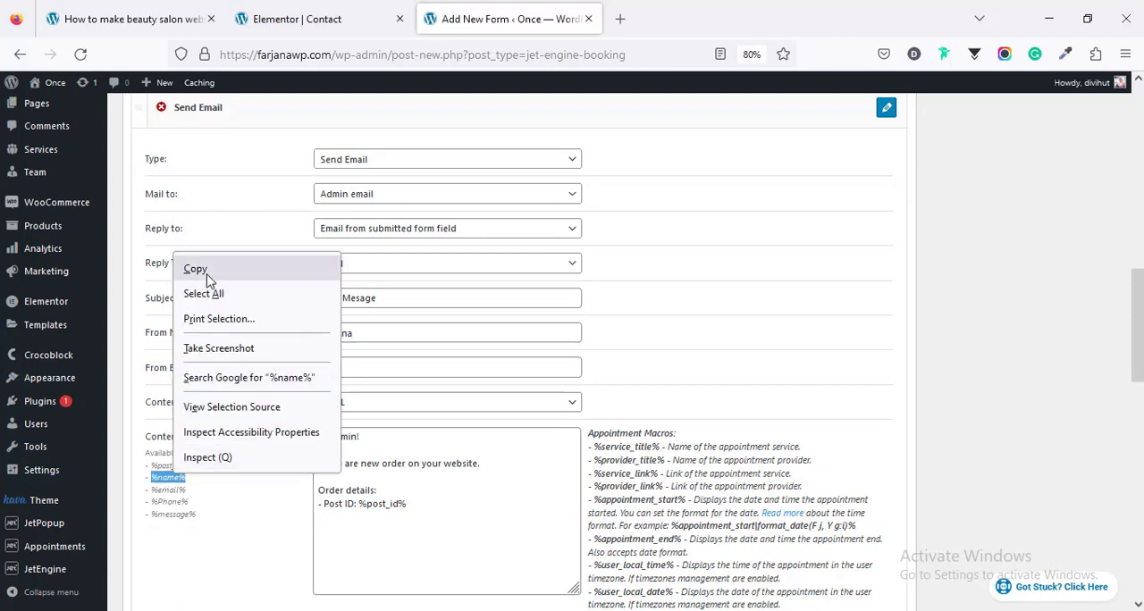
pyautogui.click(210, 271)
pyautogui.doubleClick(349, 334)
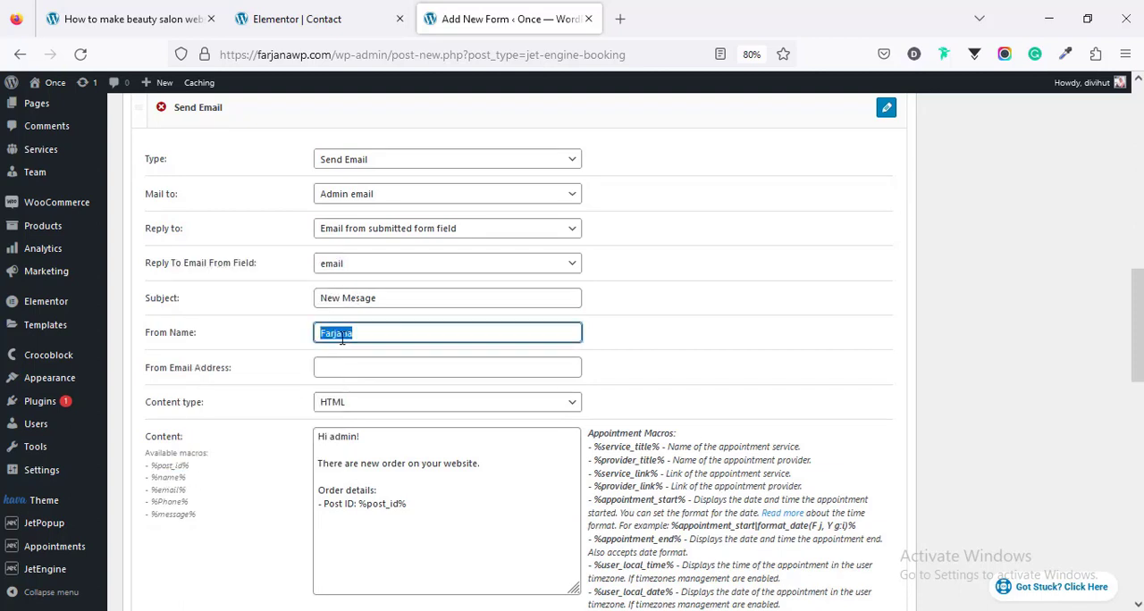
pyautogui.hotkey('ctrl', 'v')
pyautogui.moveTo(149, 489); pyautogui.dragTo(186, 490)
pyautogui.click(328, 363)
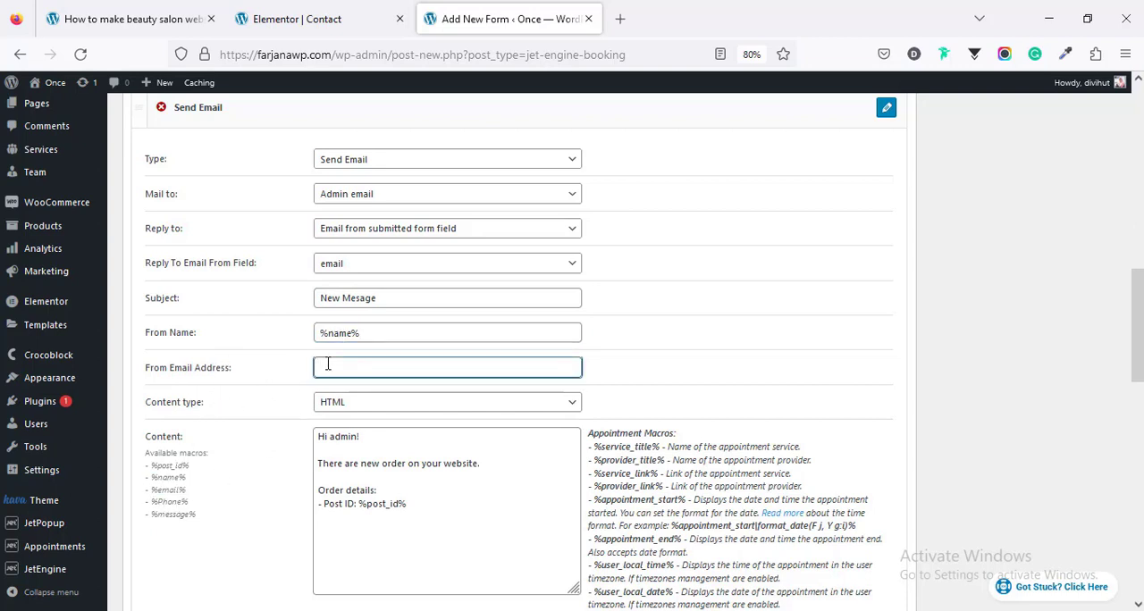
pyautogui.hotkey('ctrl', 'v')
# Step: Rewrite the notification content after the greeting as "There are new Message" followed by the %message% macro, removing the order details
pyautogui.scroll(-2, 336, 456)
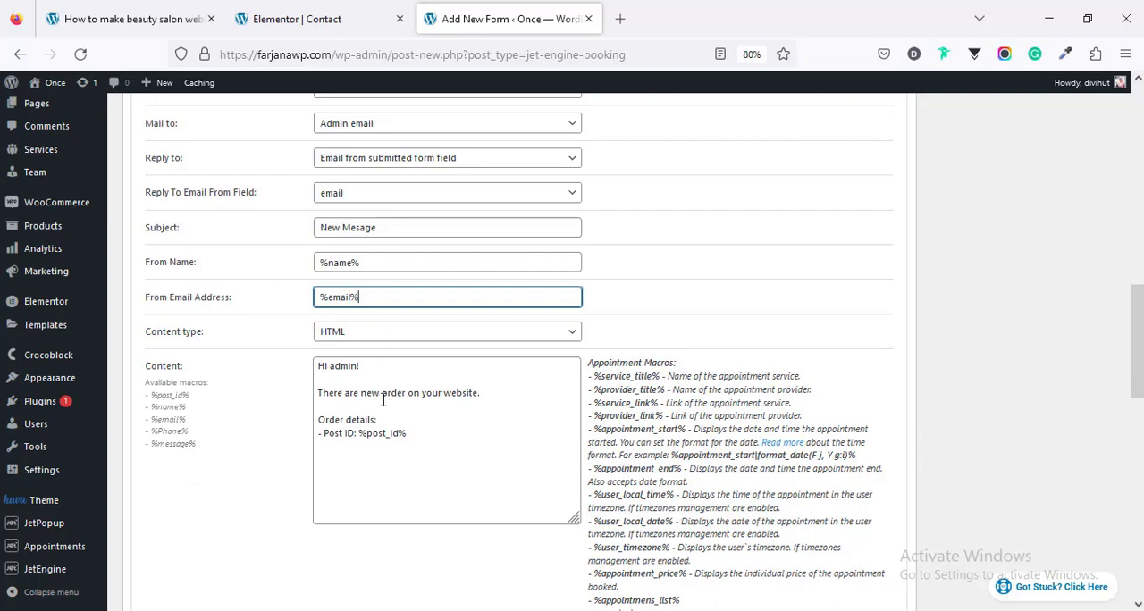
pyautogui.moveTo(382, 393); pyautogui.dragTo(498, 405)
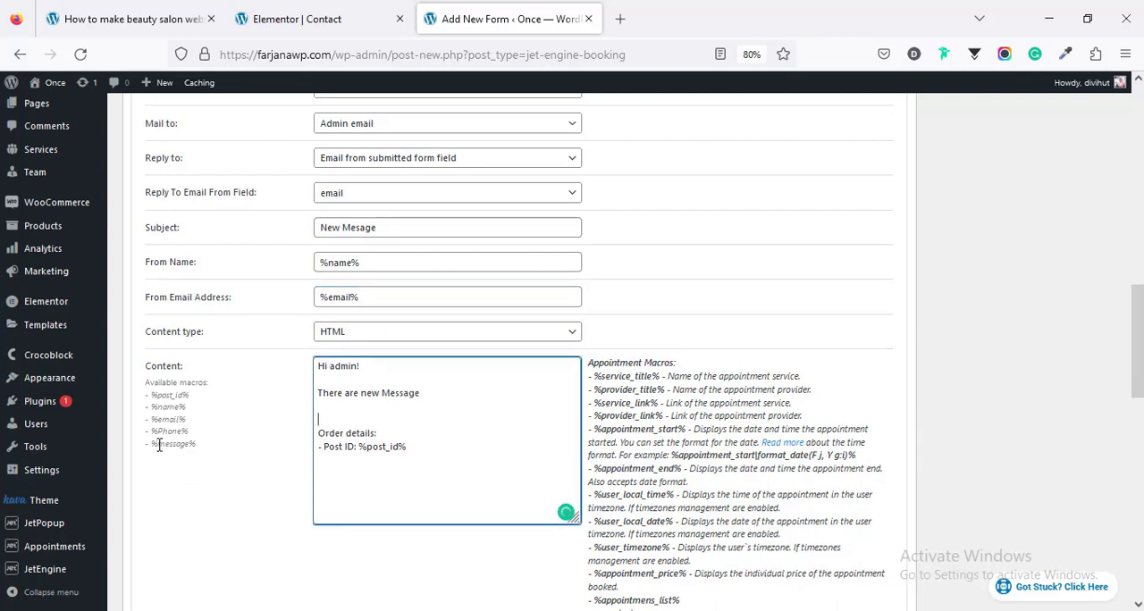
pyautogui.moveTo(153, 443); pyautogui.dragTo(204, 452)
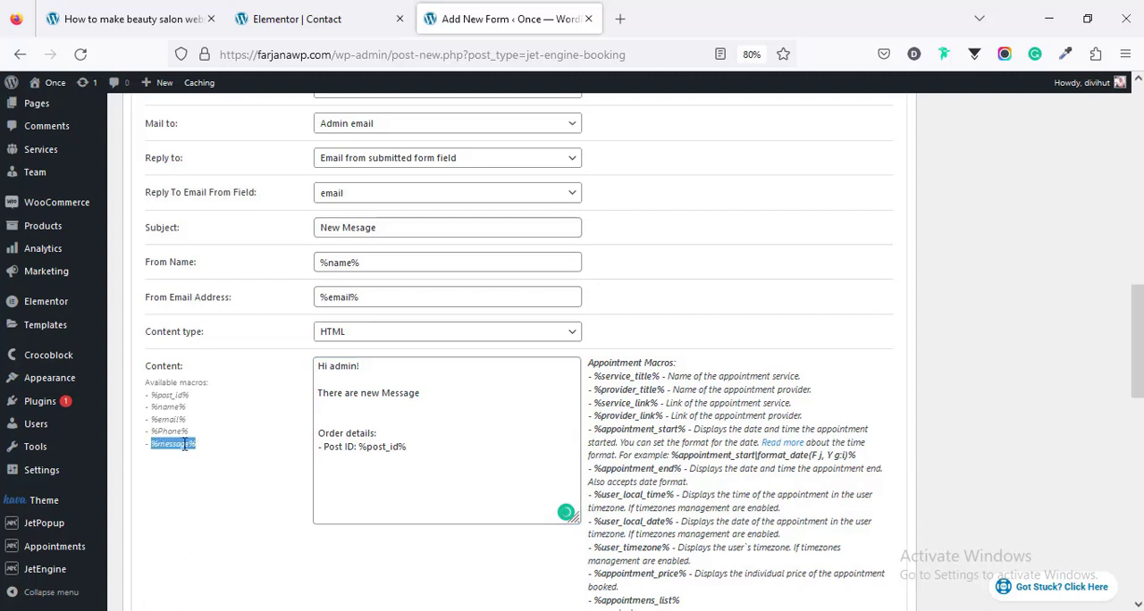
pyautogui.rightClick(185, 446)
pyautogui.click(339, 415)
pyautogui.hotkey('ctrl', 'v')
pyautogui.press('Return')
pyautogui.moveTo(408, 460); pyautogui.dragTo(306, 452)
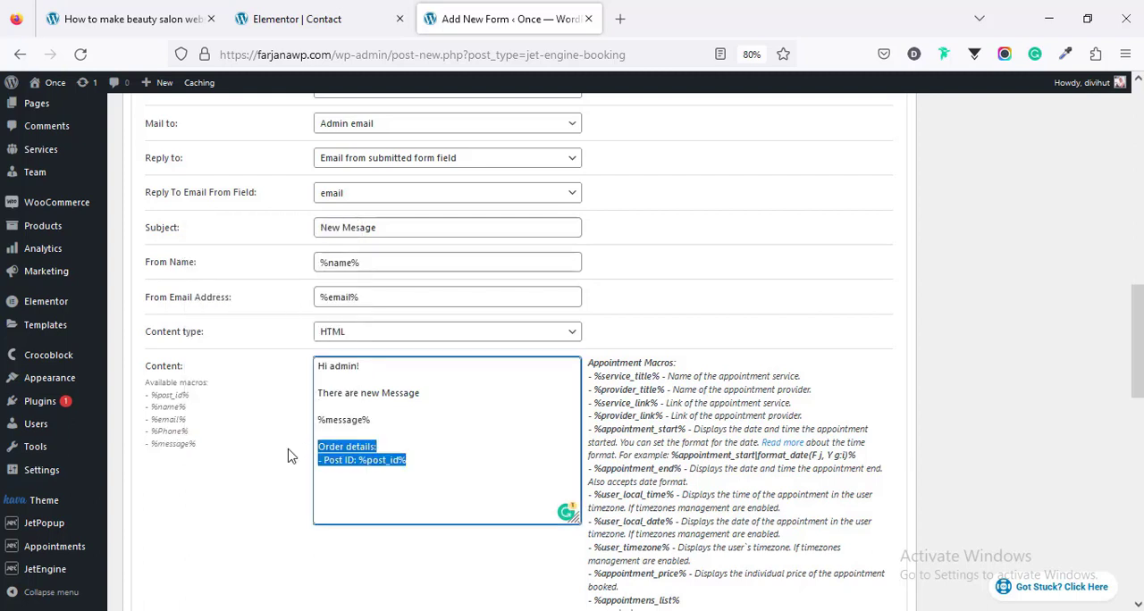
pyautogui.press('BackSpace')
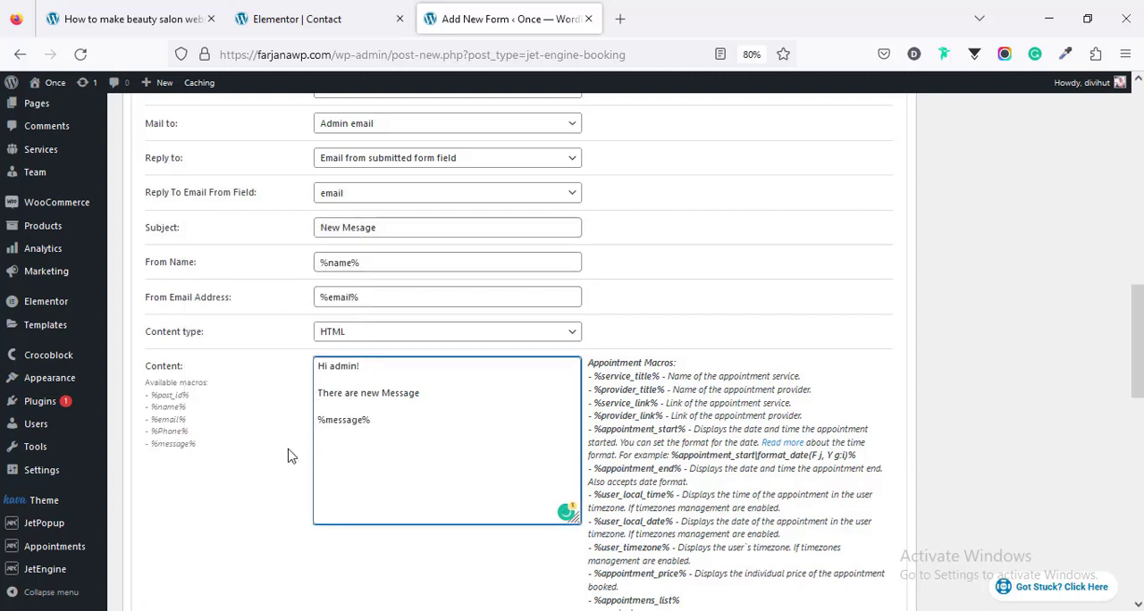
# Step: Add the %name%, %email% and %Phone% macros below %message% in the content and apply the notification changes
pyautogui.moveTo(194, 431); pyautogui.dragTo(147, 406)
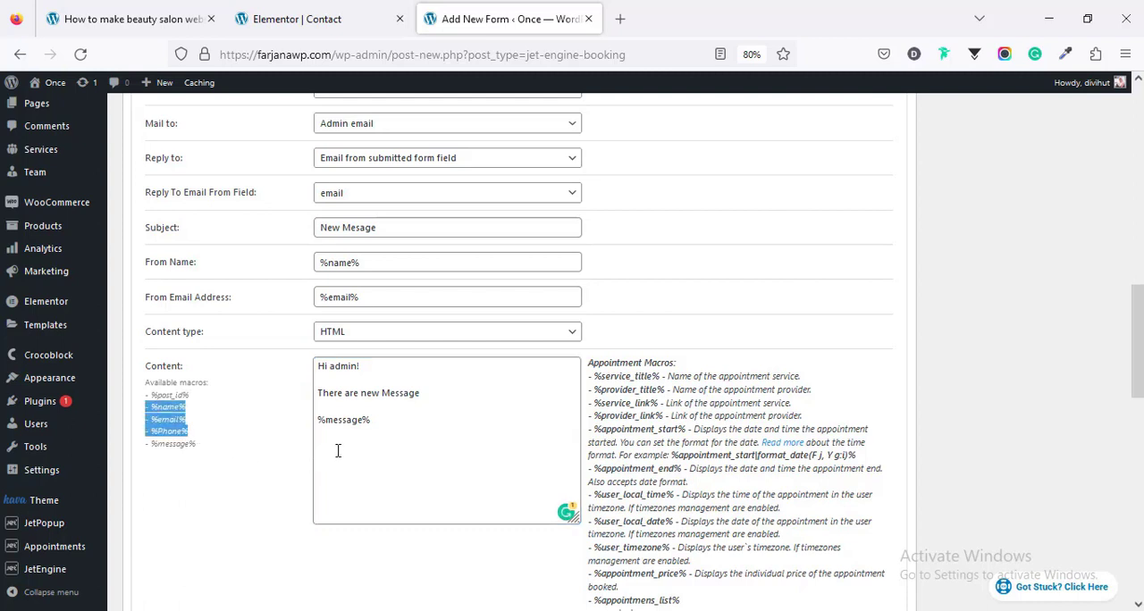
pyautogui.click(338, 443)
pyautogui.hotkey('ctrl', 'v')
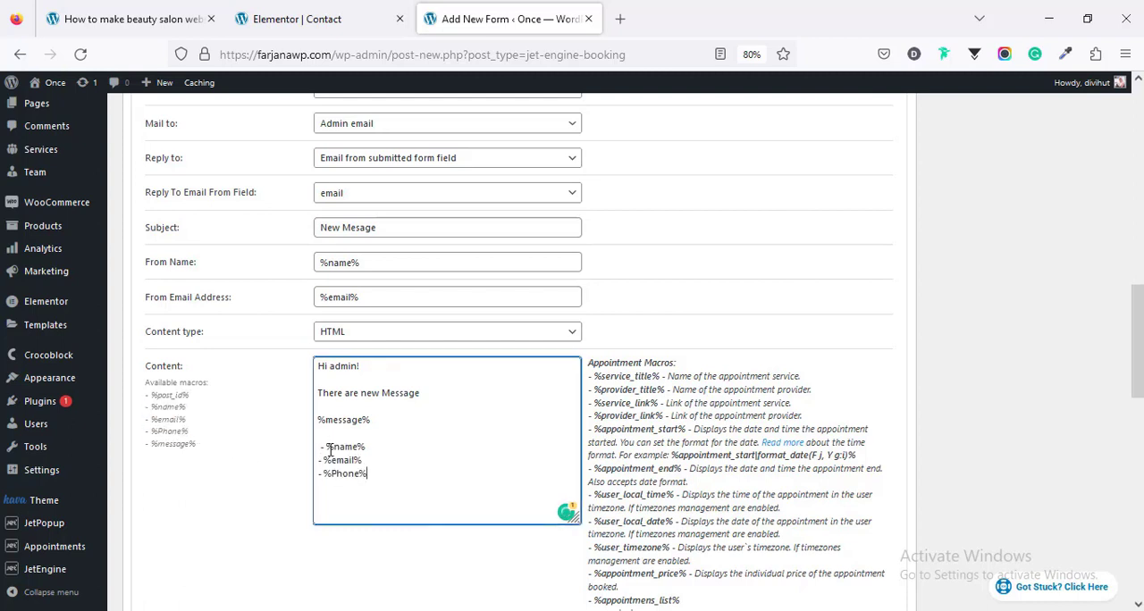
pyautogui.press('BackSpace')
pyautogui.scroll(-15, 389, 523)
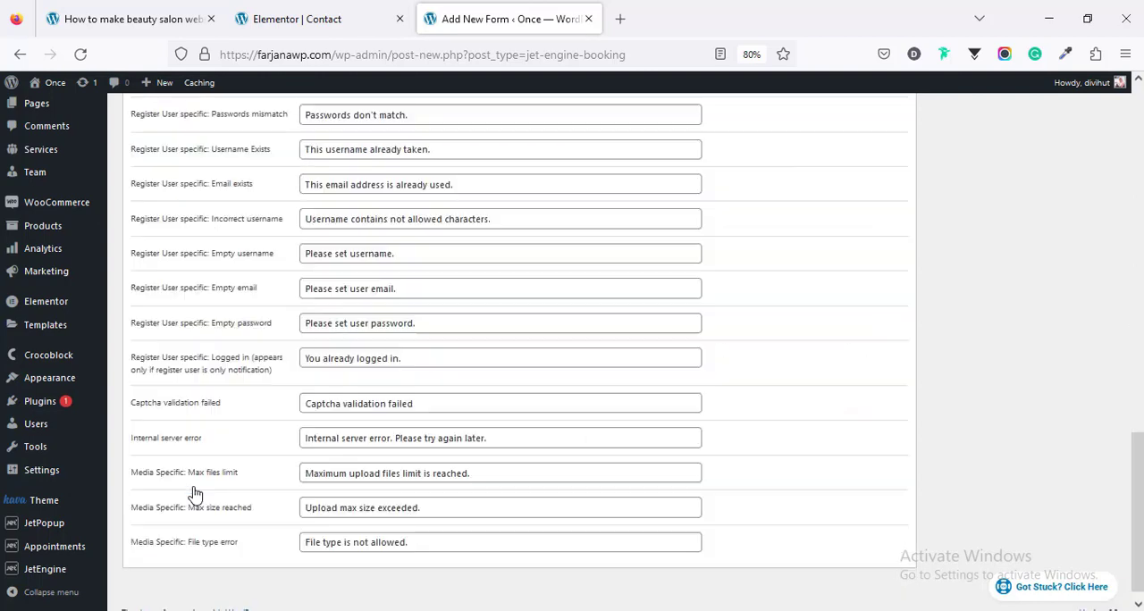
pyautogui.scroll(15, 287, 496)
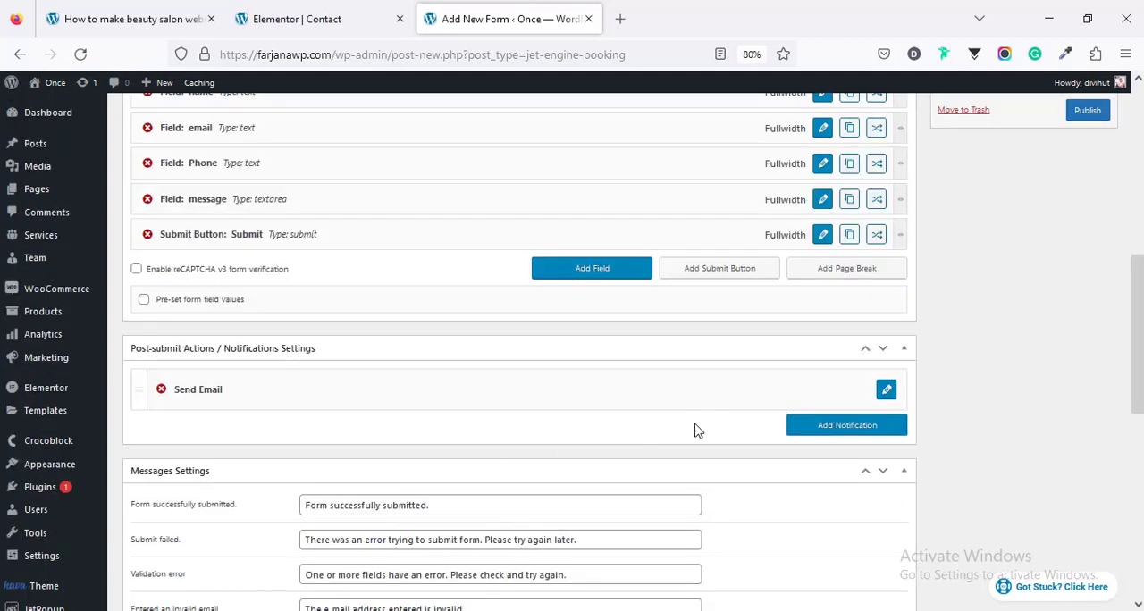
pyautogui.click(823, 427)
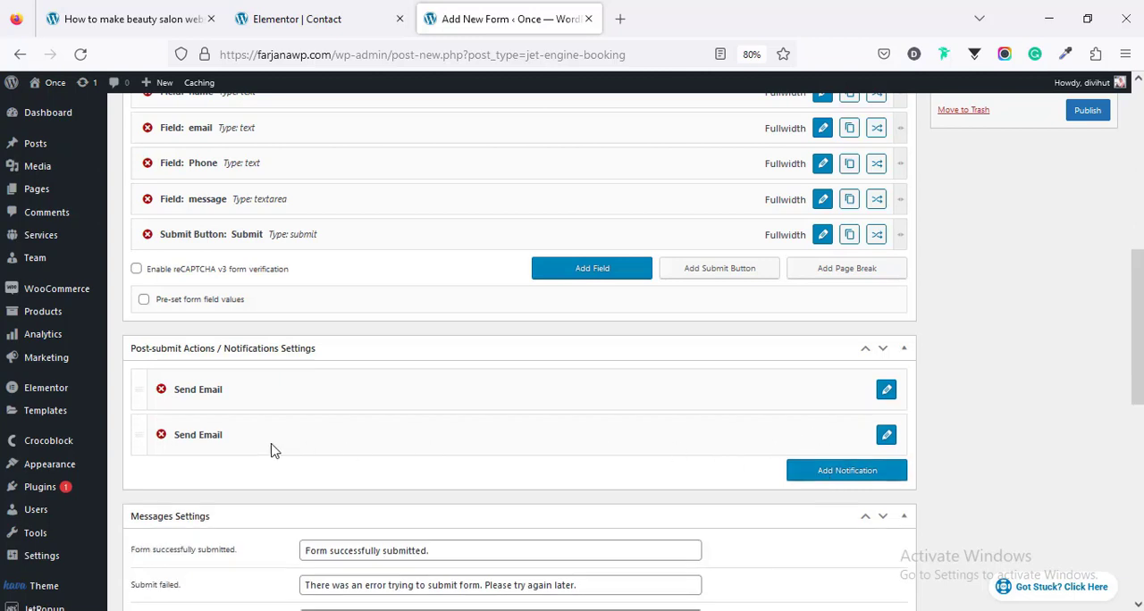
pyautogui.click(886, 435)
pyautogui.scroll(-1, 273, 435)
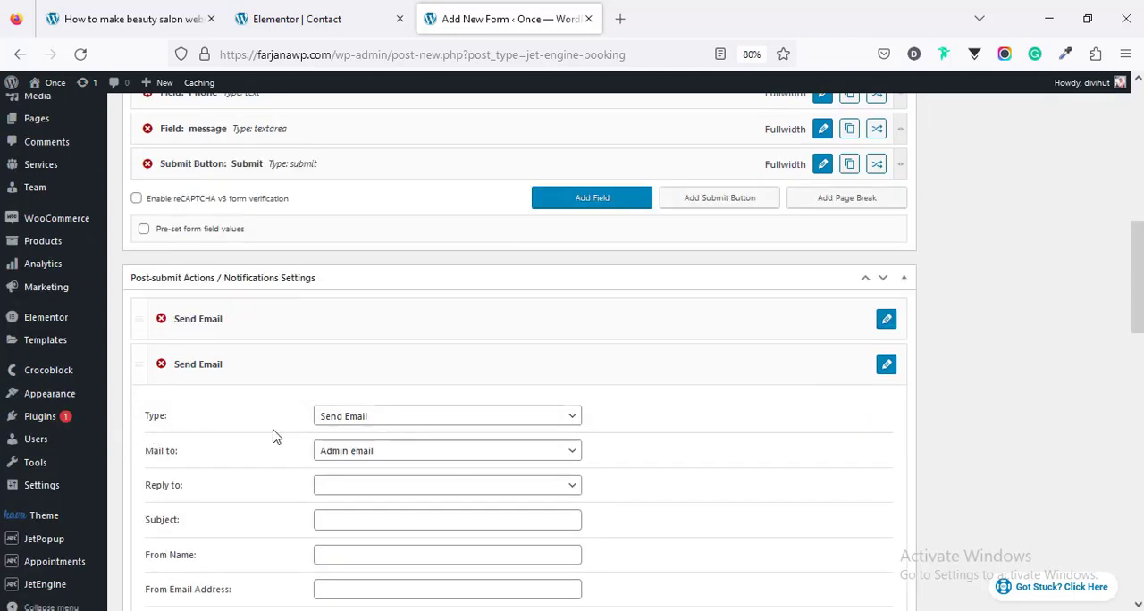
pyautogui.click(387, 425)
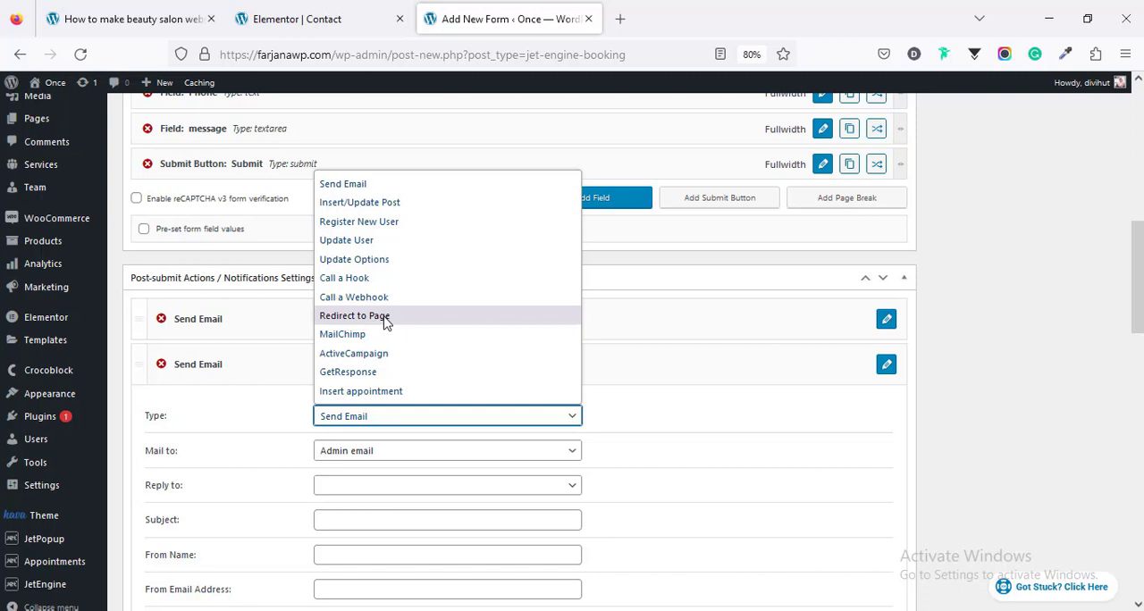
pyautogui.click(991, 406)
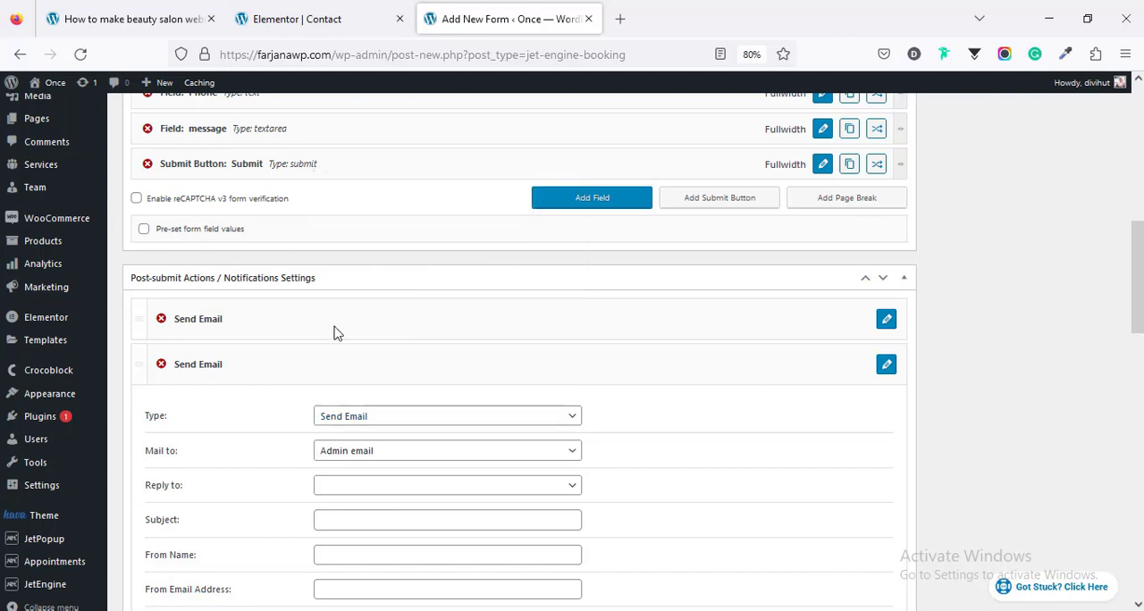
pyautogui.click(162, 366)
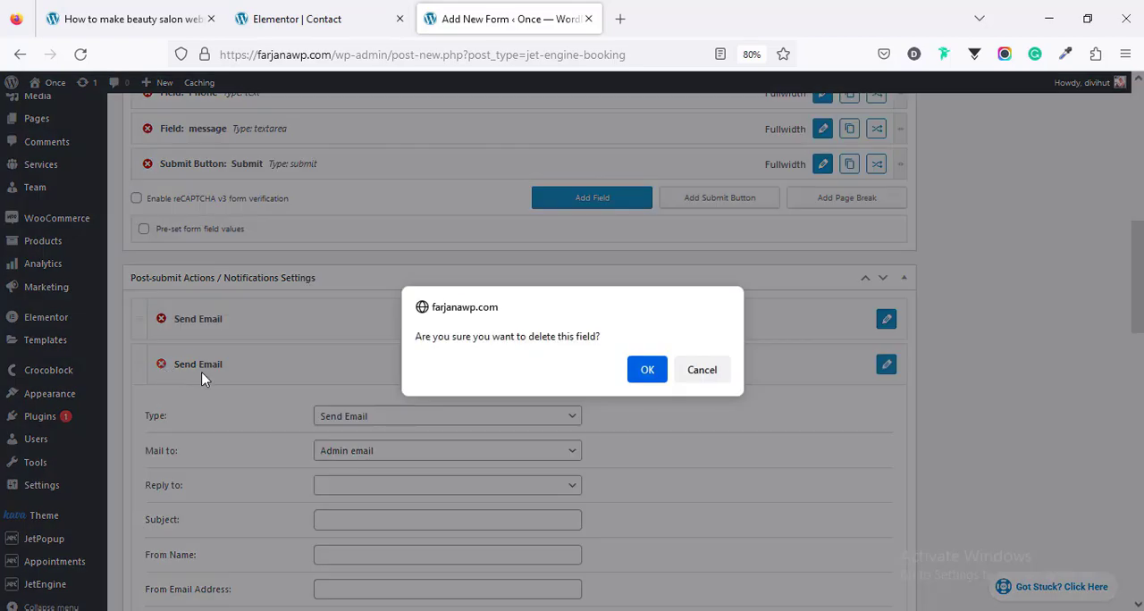
pyautogui.click(656, 377)
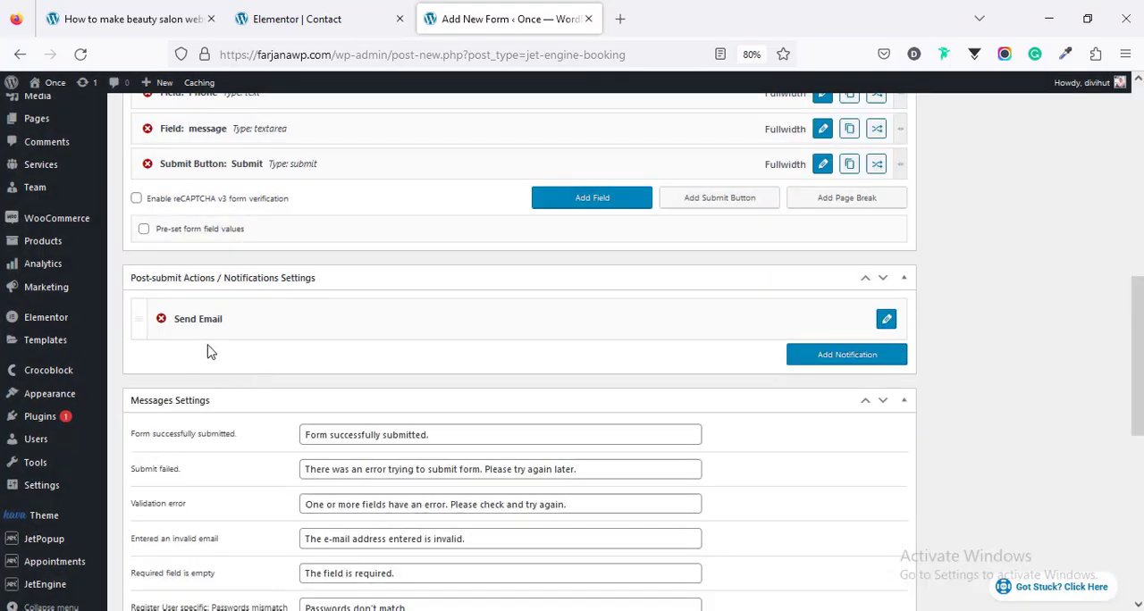
# Step: Review the form's message settings and publish the Contact form
pyautogui.scroll(-4, 250, 396)
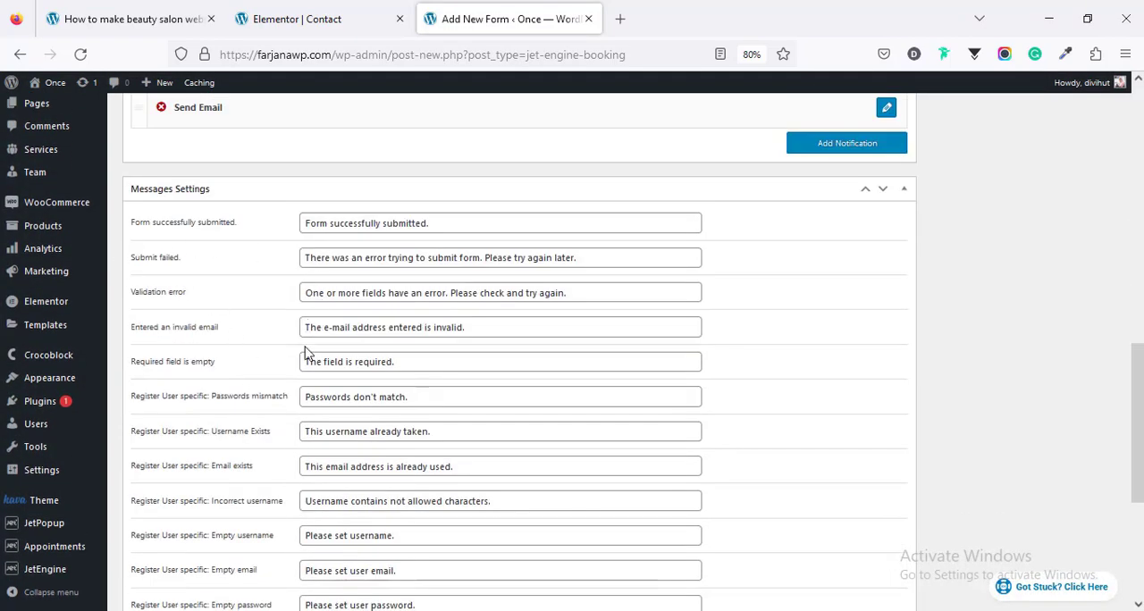
pyautogui.scroll(-5, 305, 358)
pyautogui.scroll(8, 307, 390)
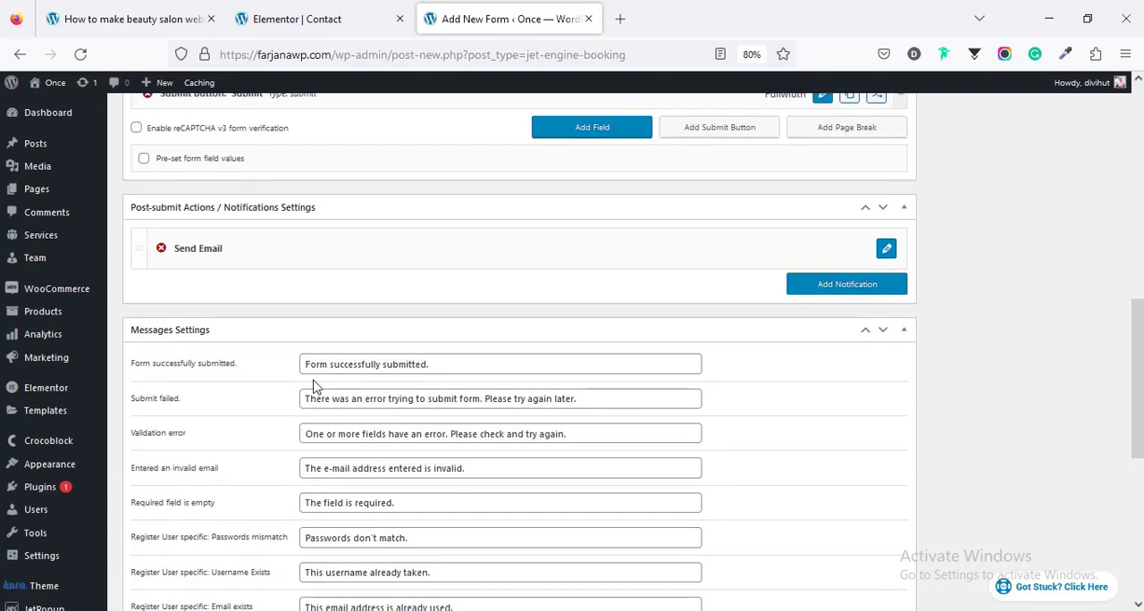
pyautogui.scroll(6, 279, 416)
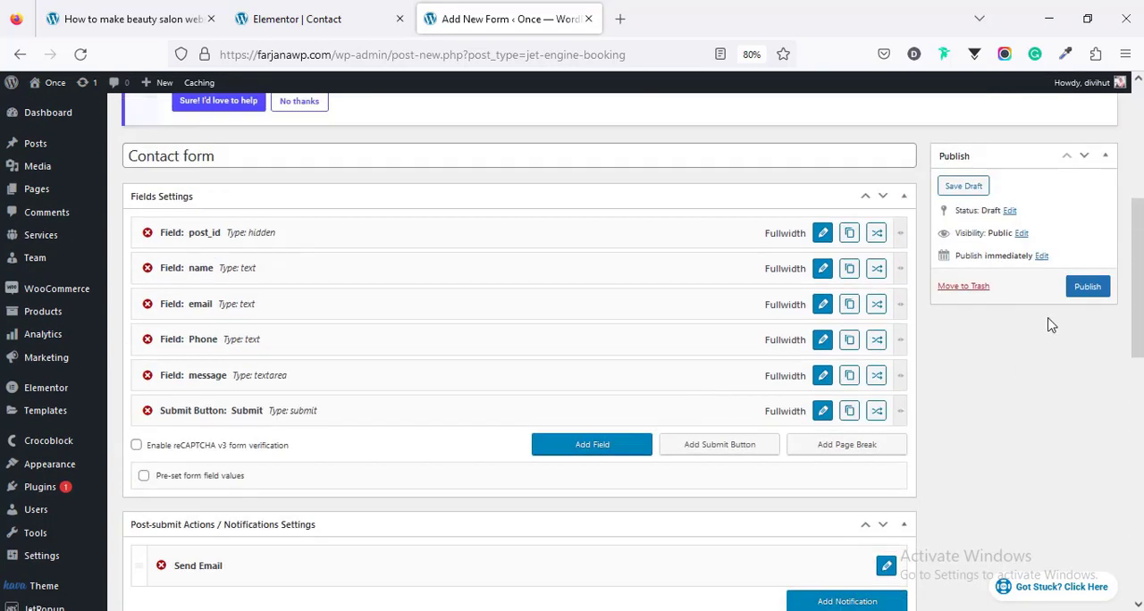
pyautogui.click(1086, 288)
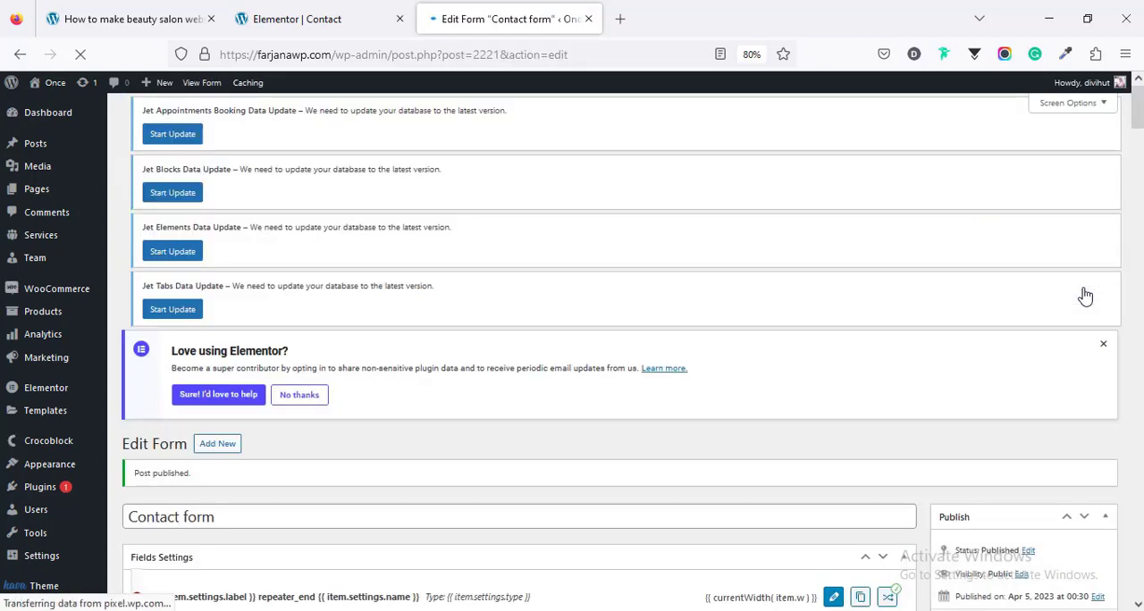
# Step: Return to the Contact page in Elementor, reload it, and assign "Contact form" to the Form widget below the contact details
pyautogui.click(297, 19)
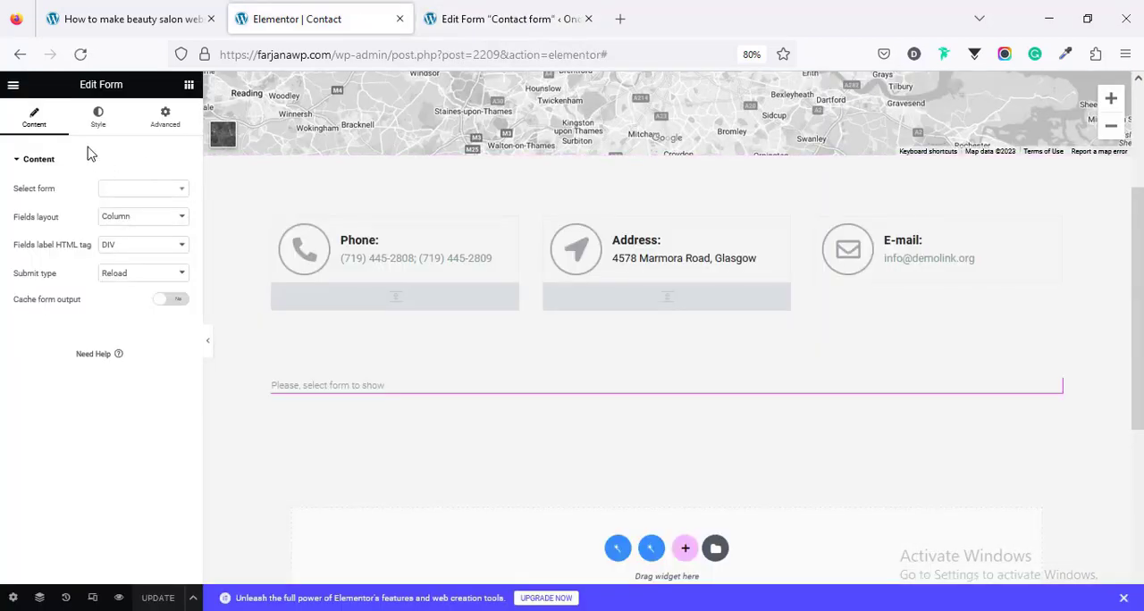
pyautogui.click(82, 56)
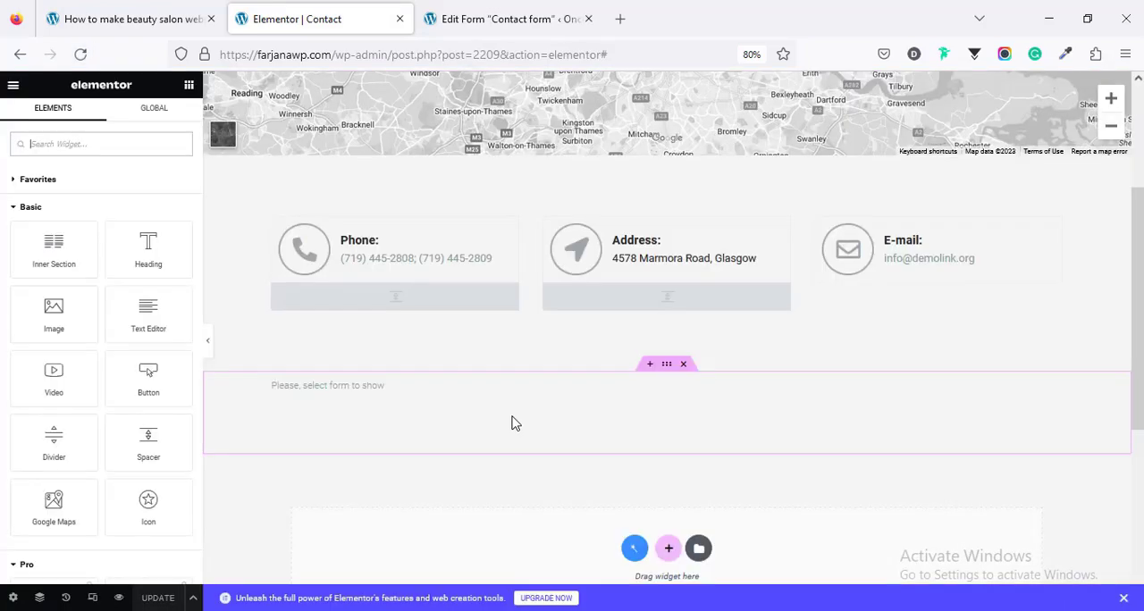
pyautogui.click(329, 394)
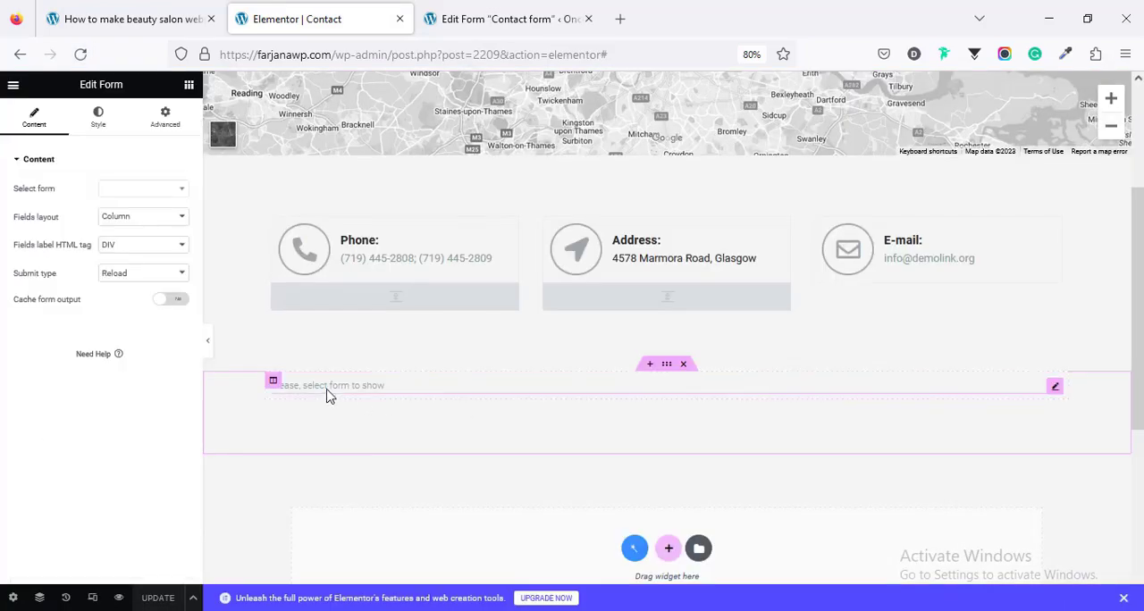
pyautogui.click(105, 191)
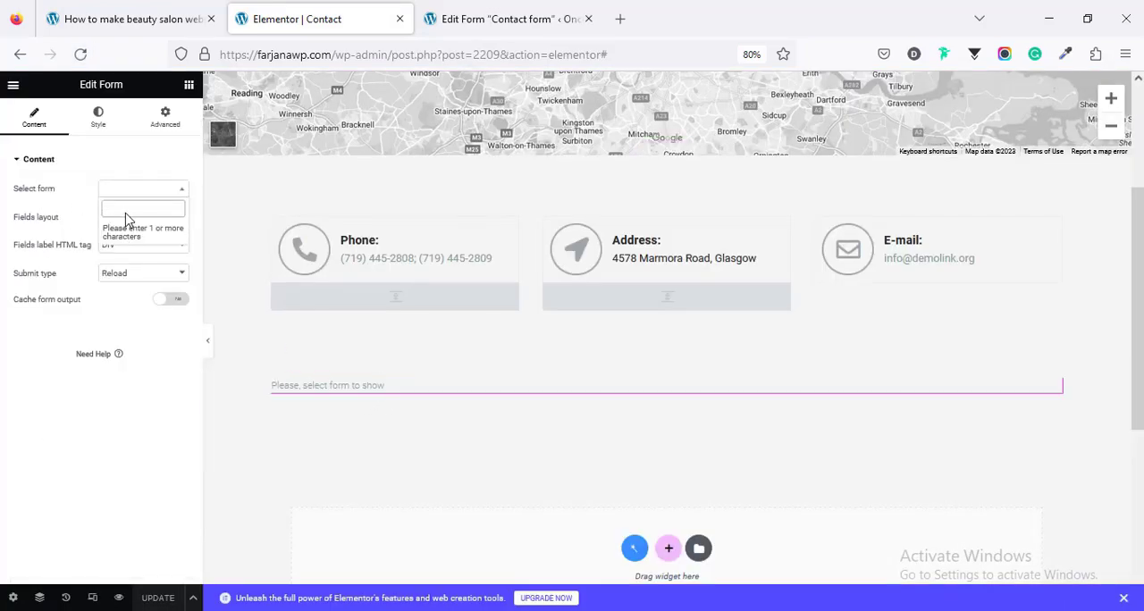
pyautogui.write('conta')
pyautogui.click(134, 229)
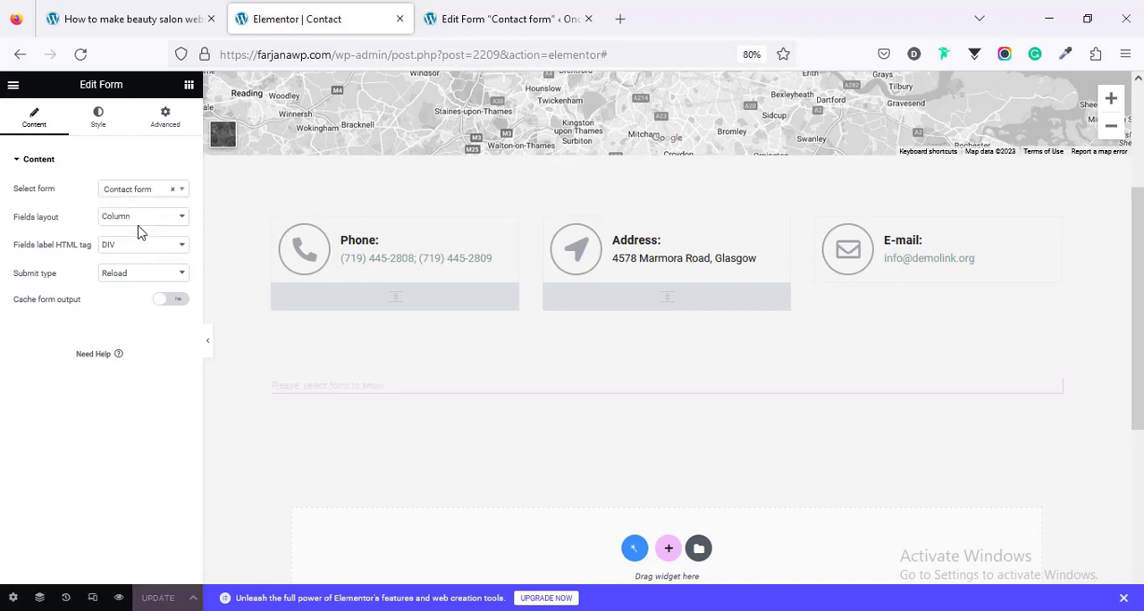
pyautogui.scroll(-2, 288, 379)
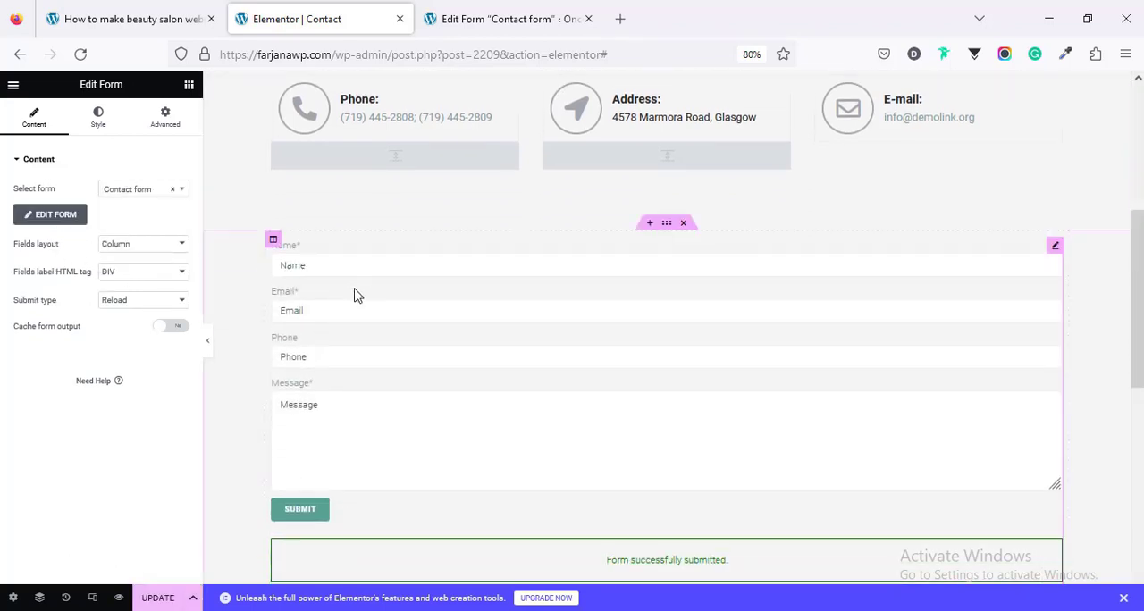
pyautogui.scroll(-3, 369, 500)
pyautogui.scroll(2, 371, 490)
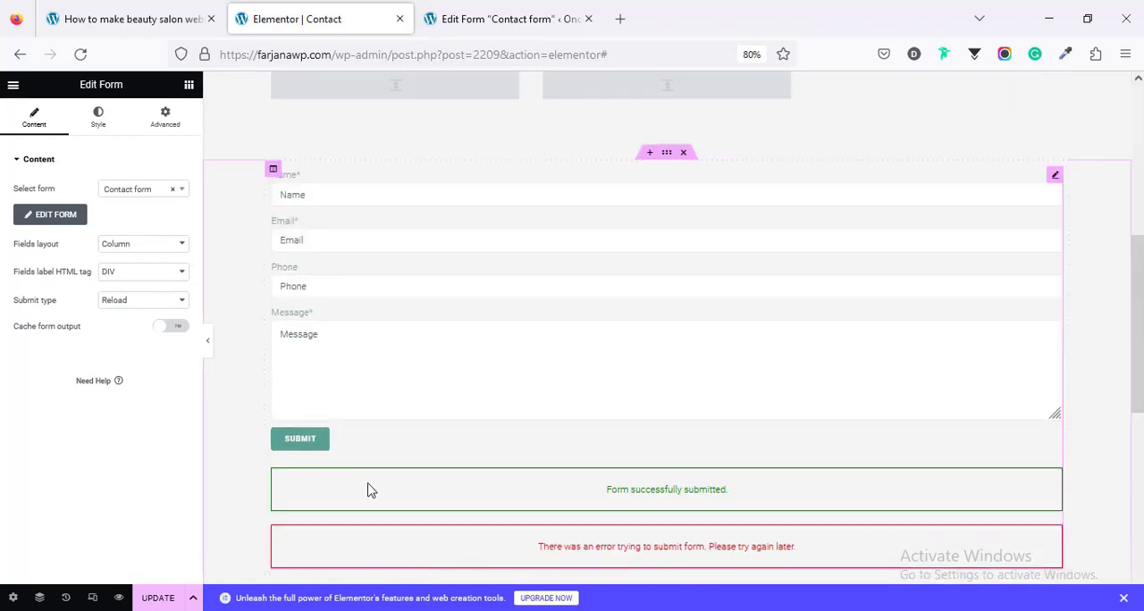
# Step: Set the alignment of the form's Submit button to Fullwidth
pyautogui.click(101, 119)
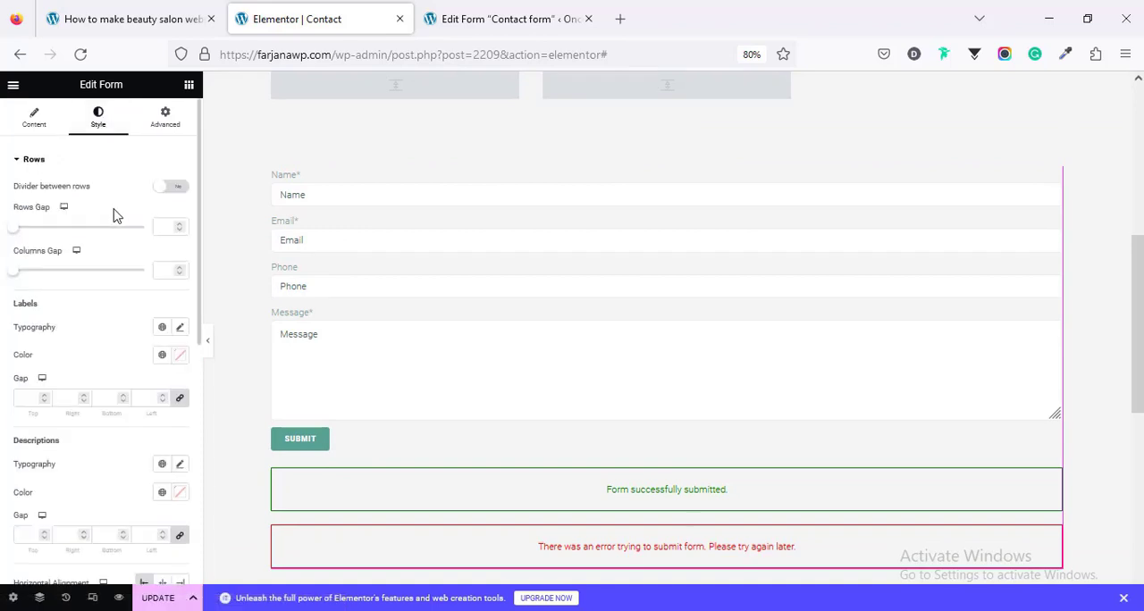
pyautogui.scroll(-2, 128, 446)
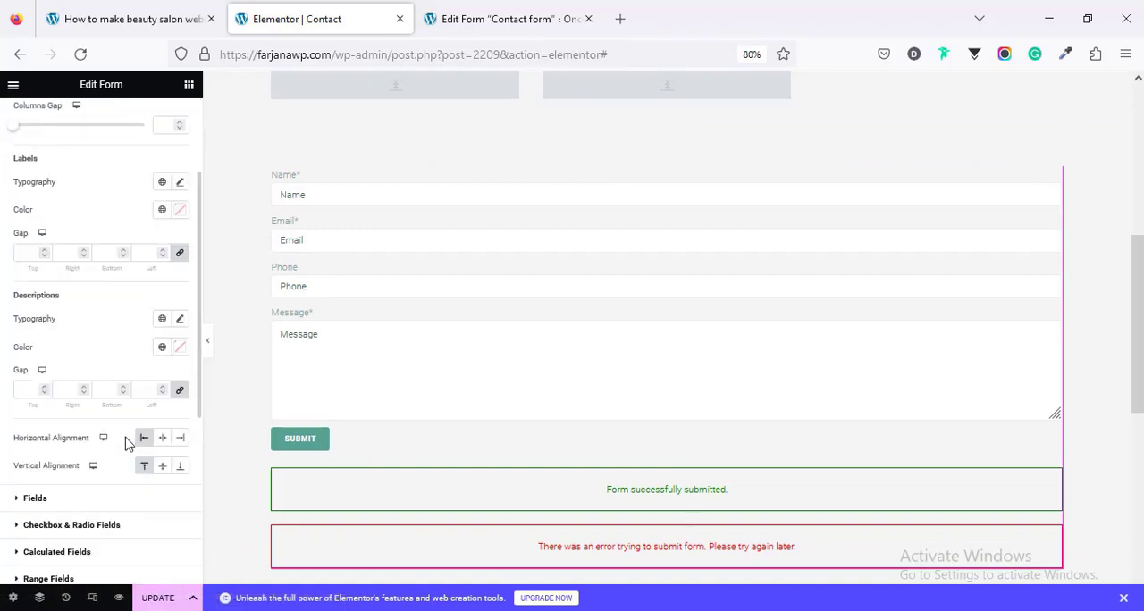
pyautogui.scroll(-4, 128, 443)
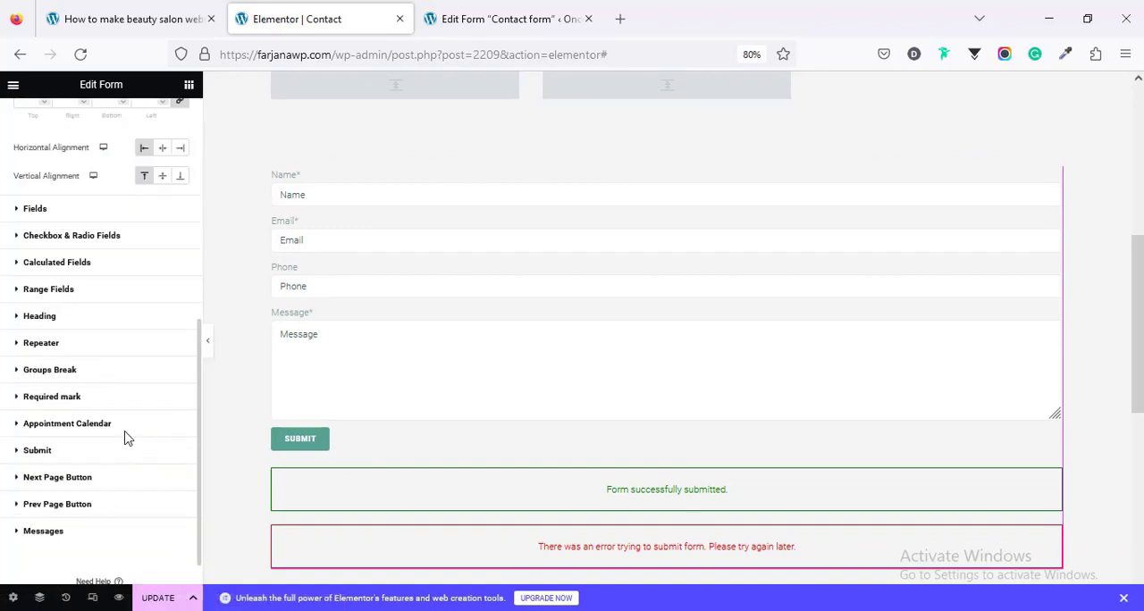
pyautogui.click(72, 447)
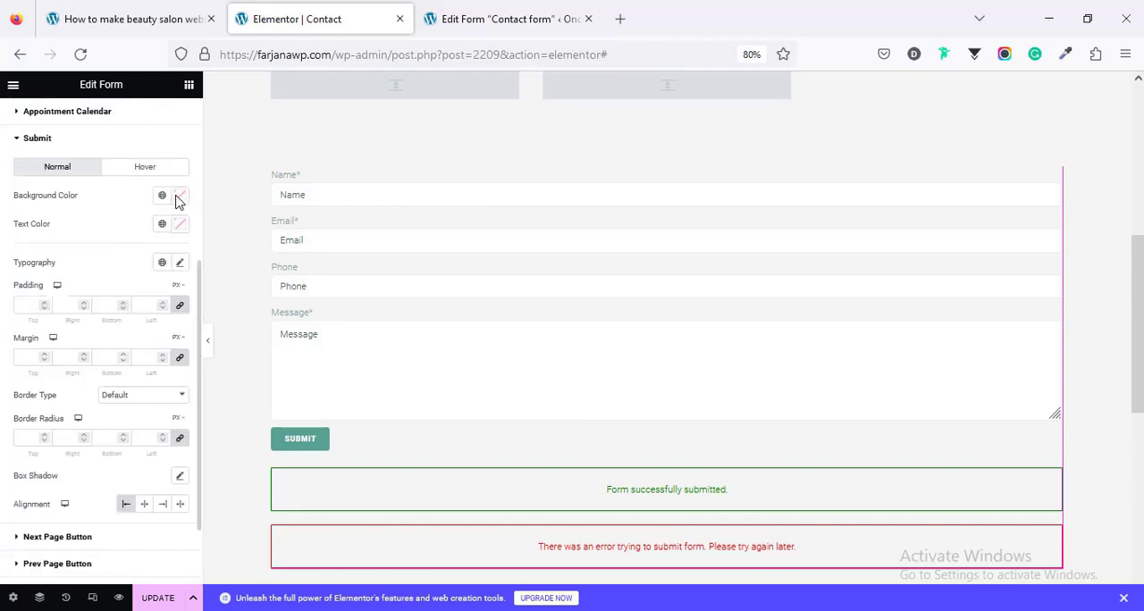
pyautogui.scroll(-1, 148, 289)
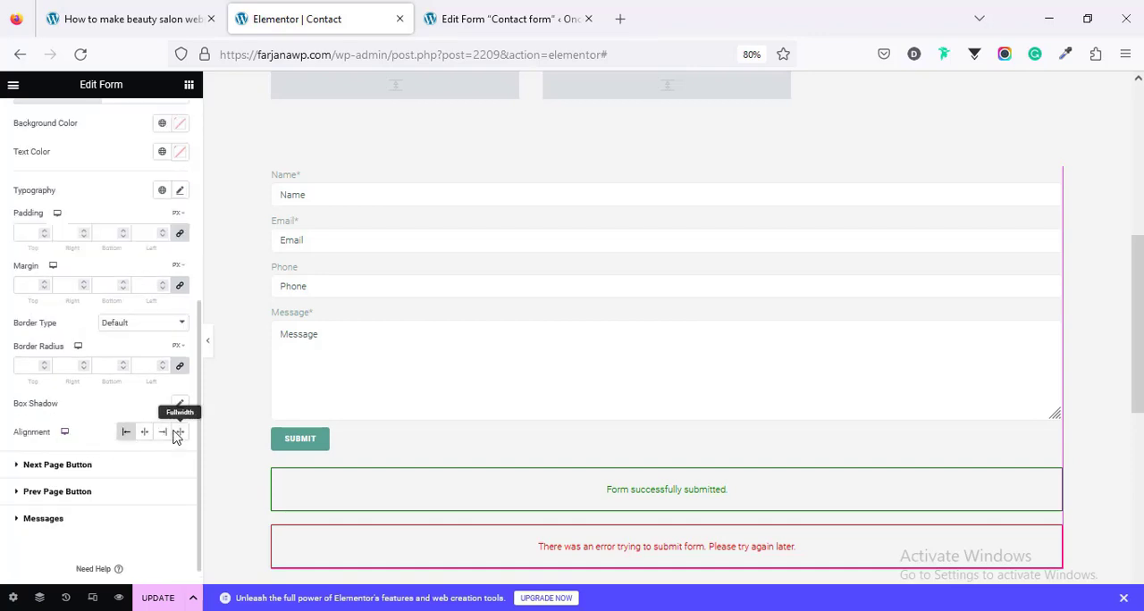
pyautogui.click(144, 434)
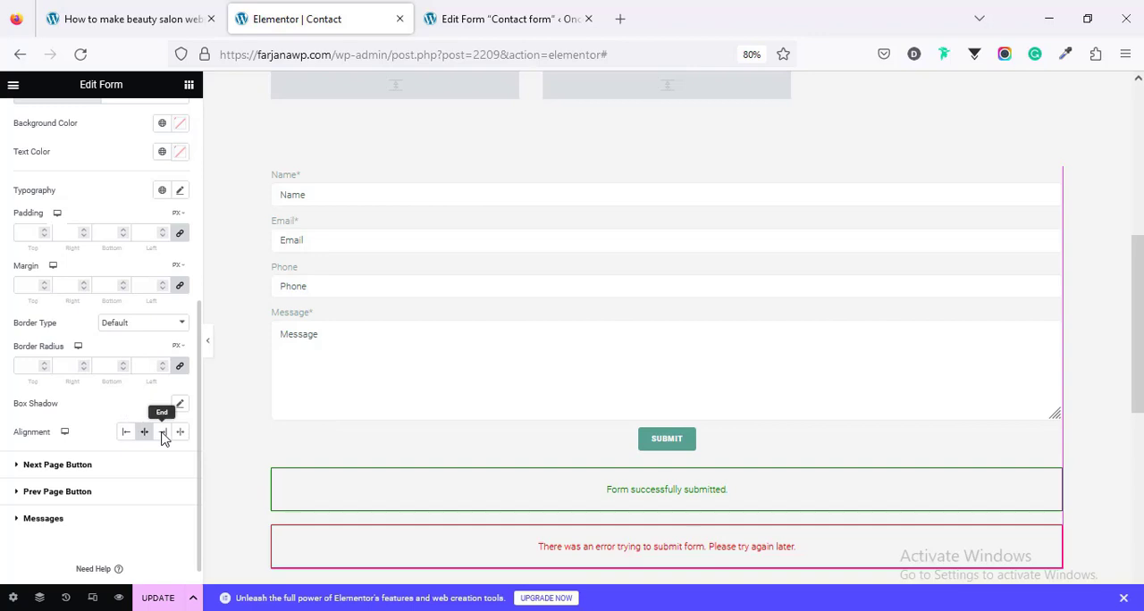
pyautogui.click(162, 434)
pyautogui.click(181, 433)
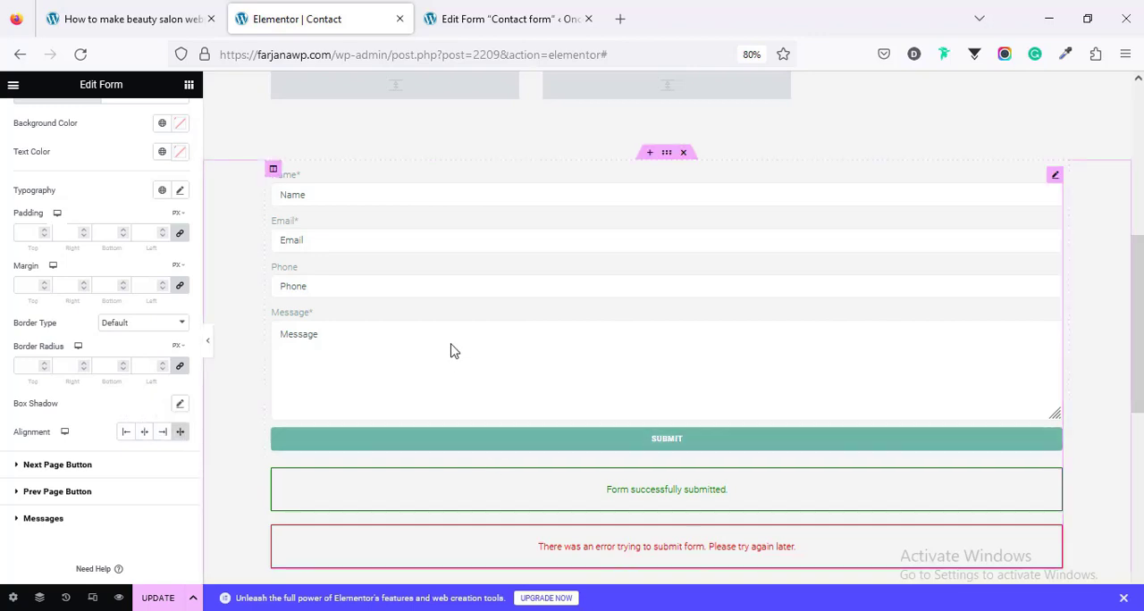
# Step: Add two new columns to the form's section and move the contact form into the middle column
pyautogui.scroll(2, 427, 230)
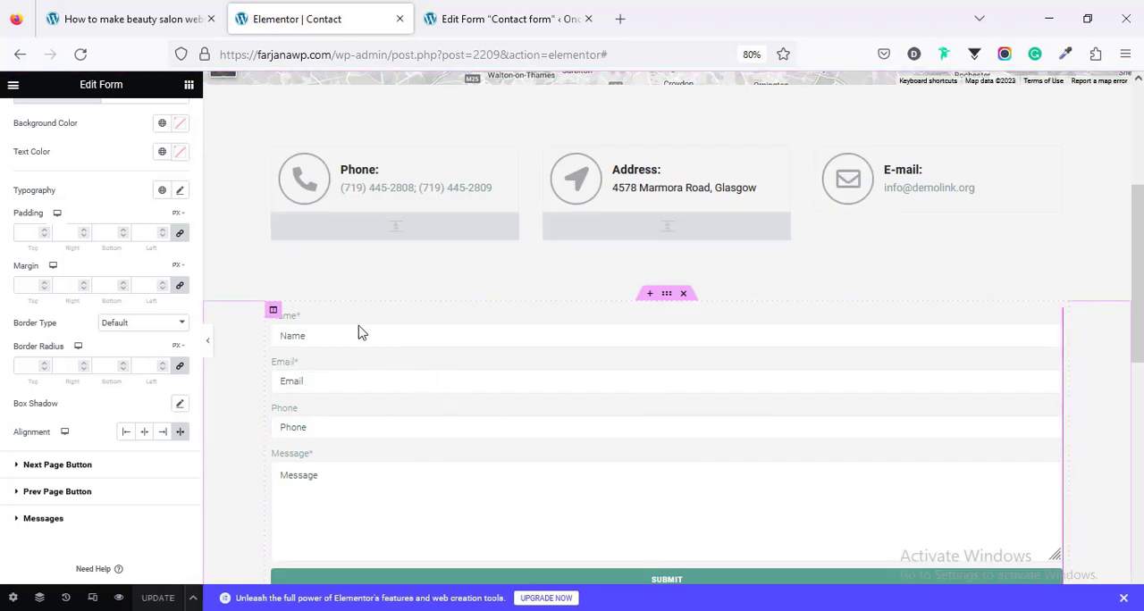
pyautogui.rightClick(274, 311)
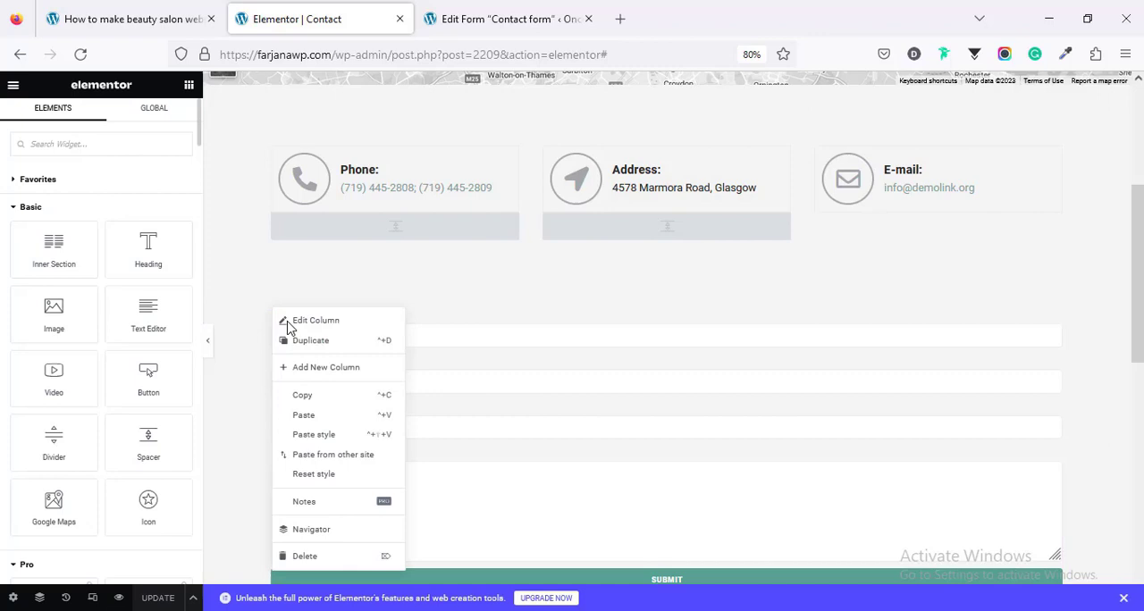
pyautogui.click(306, 372)
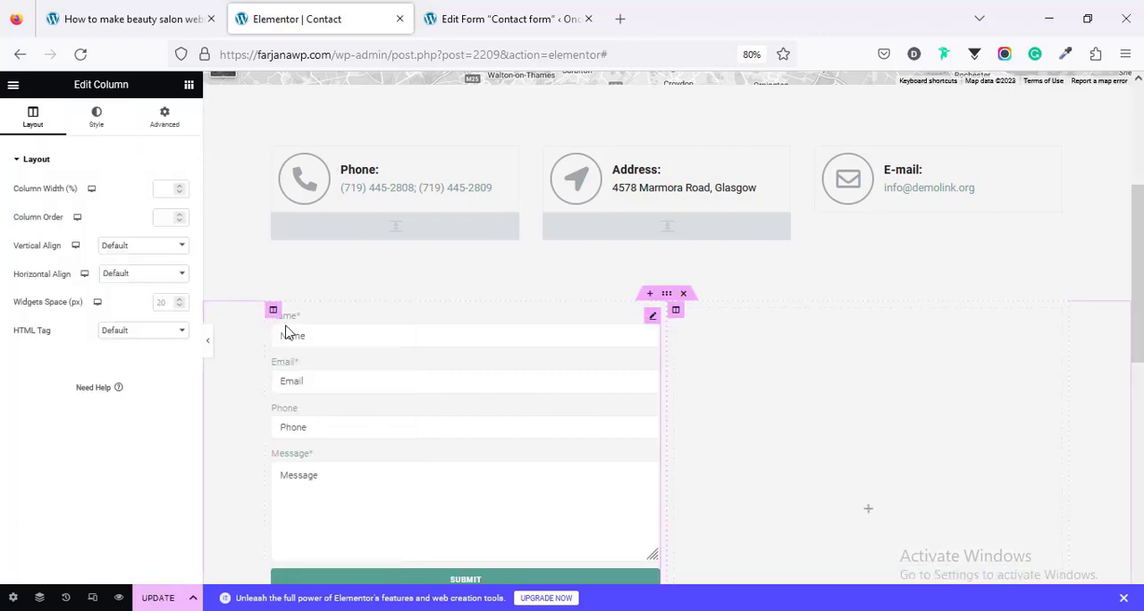
pyautogui.rightClick(275, 311)
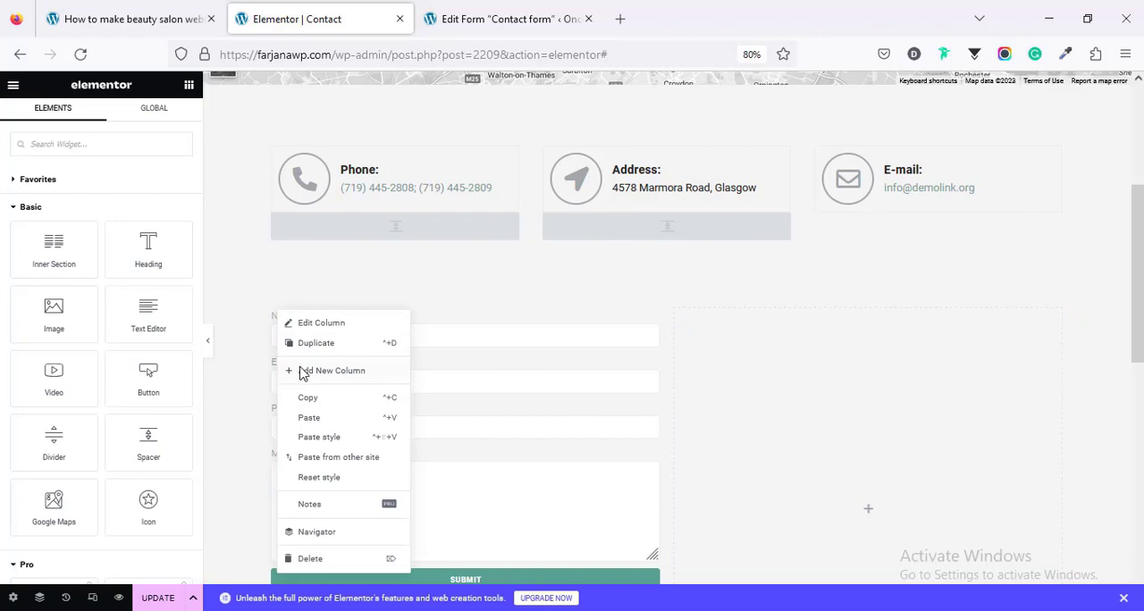
pyautogui.click(302, 373)
pyautogui.moveTo(515, 315); pyautogui.dragTo(668, 327)
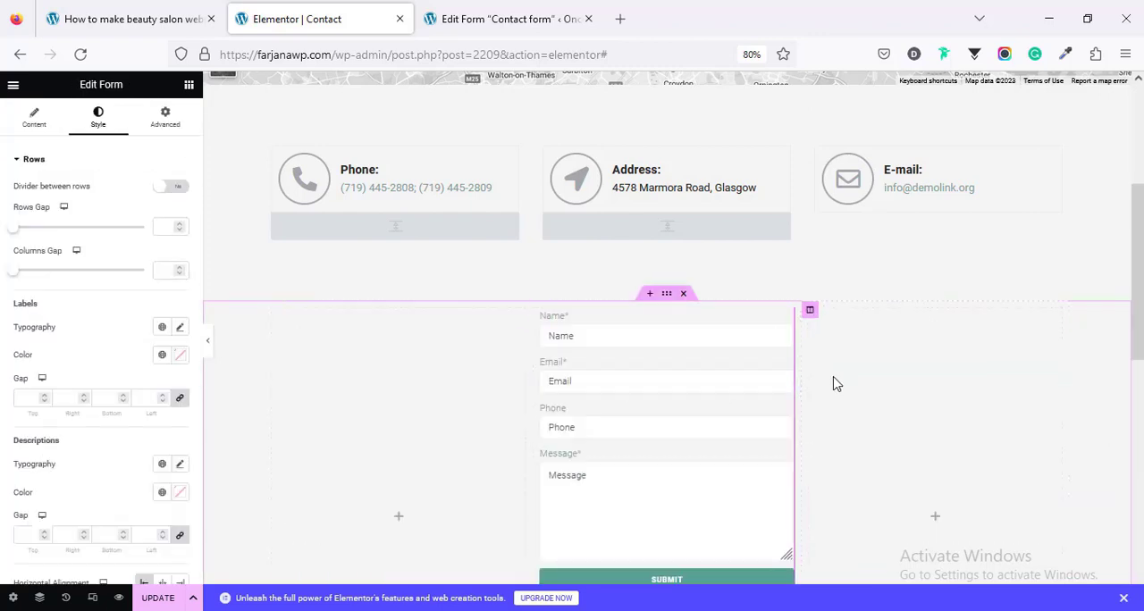
# Step: Widen the middle column holding the contact form on both sides and save the Contact page
pyautogui.moveTo(802, 379); pyautogui.dragTo(846, 381)
pyautogui.moveTo(533, 422); pyautogui.dragTo(470, 423)
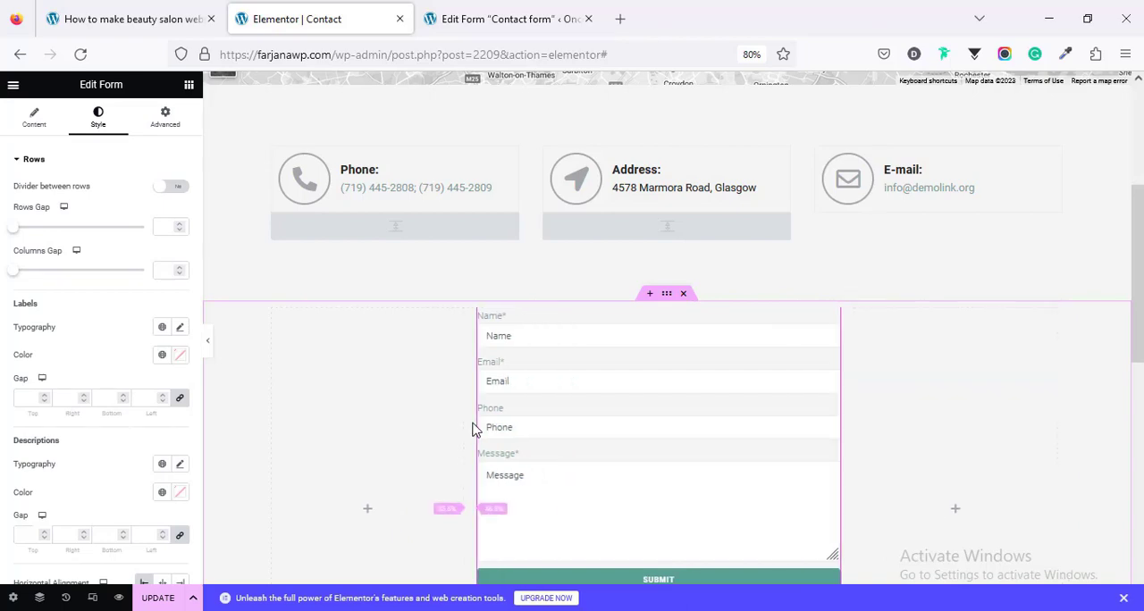
pyautogui.scroll(3, 613, 439)
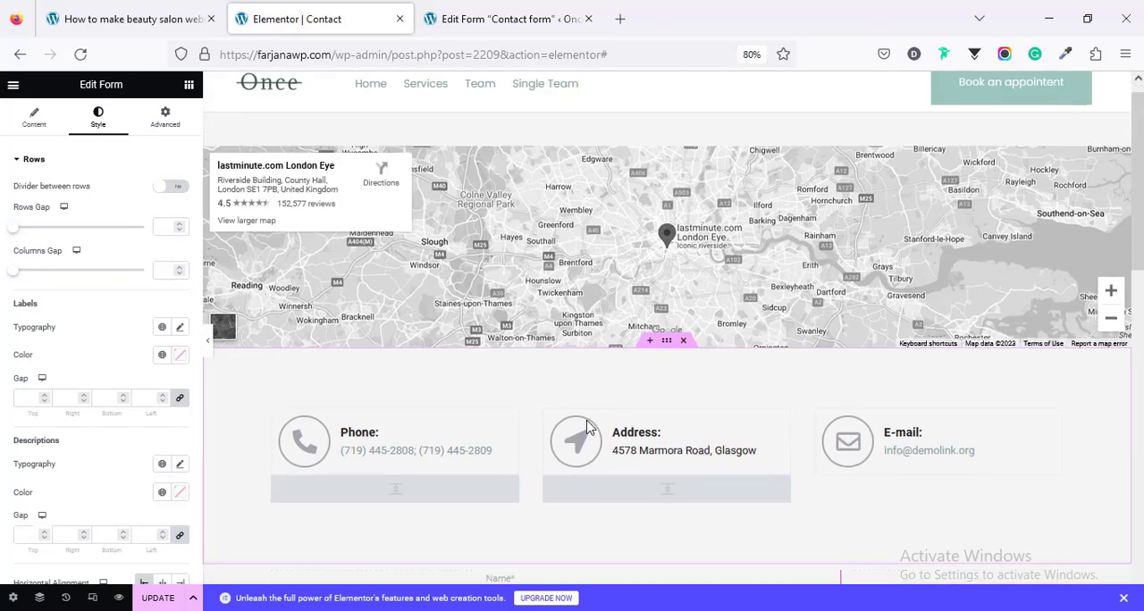
pyautogui.scroll(-5, 587, 427)
pyautogui.scroll(5, 586, 427)
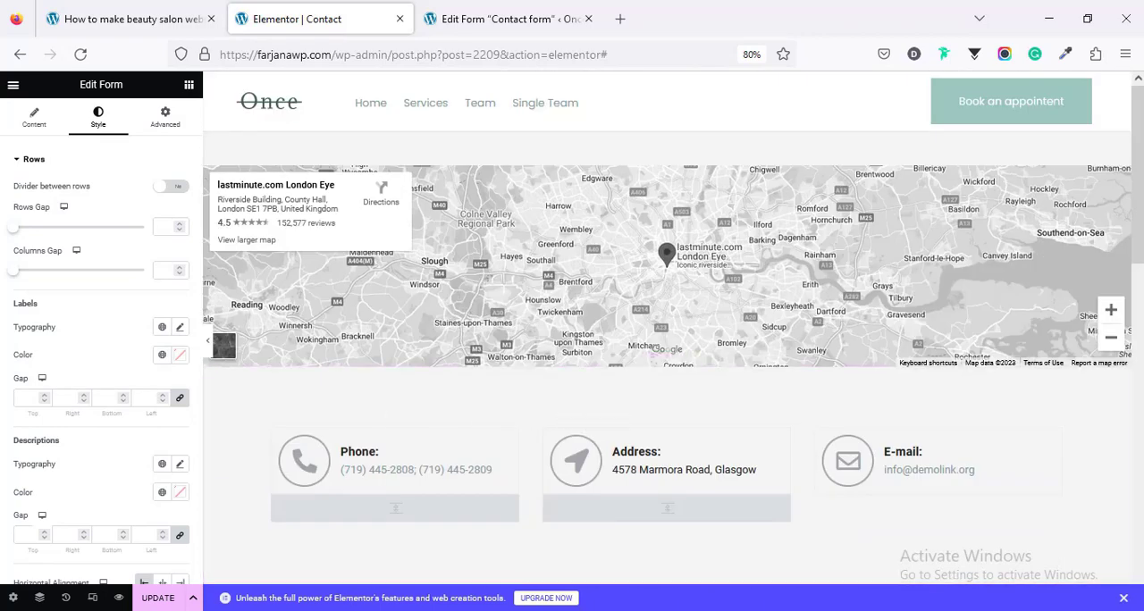
pyautogui.click(155, 600)
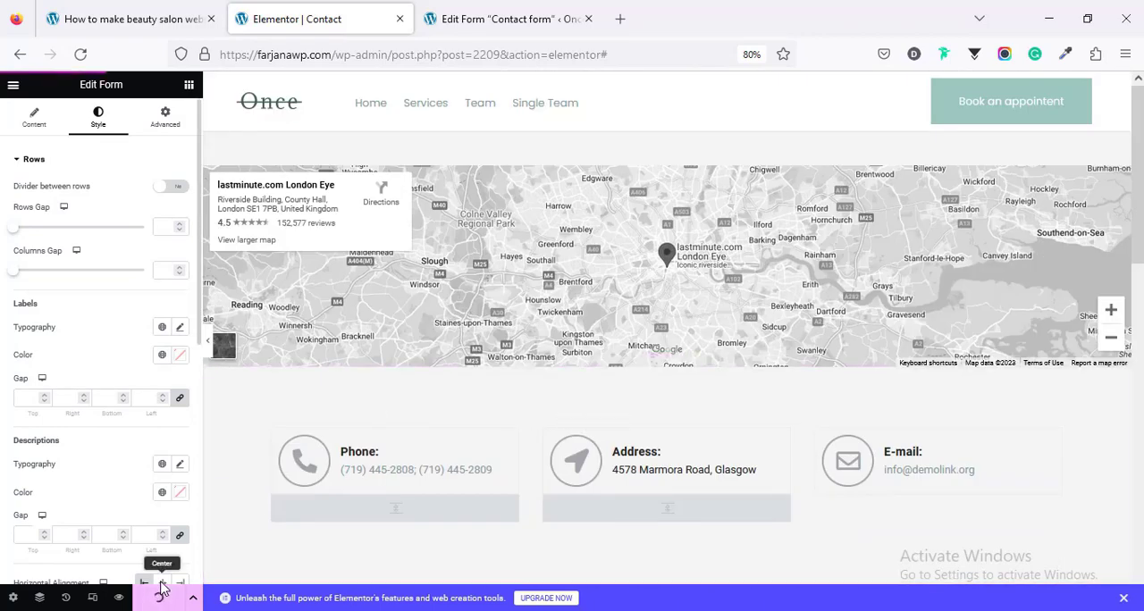
pyautogui.scroll(-5, 672, 427)
pyautogui.scroll(5, 672, 427)
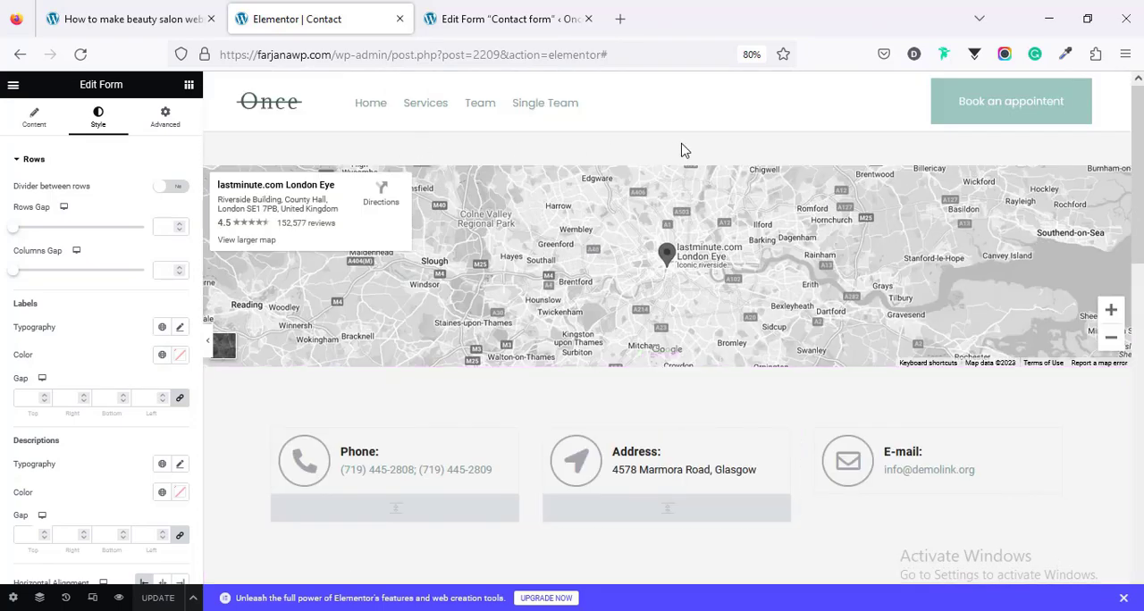
# Step: Go from the contact form's edit page to the live site's Services page and open that page in Elementor
pyautogui.click(501, 19)
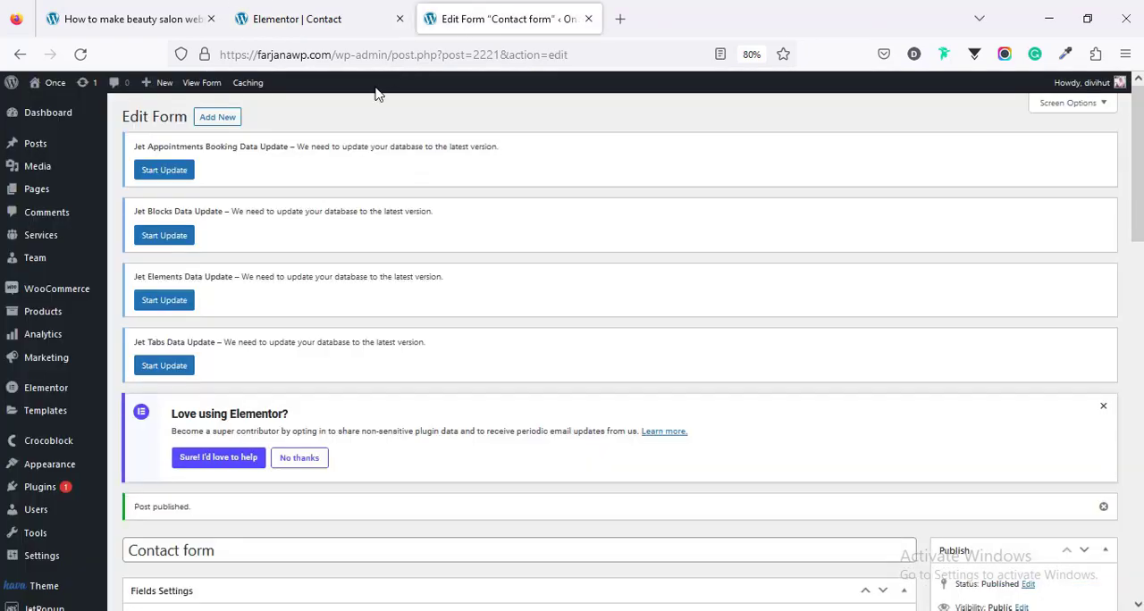
pyautogui.moveTo(53, 82)
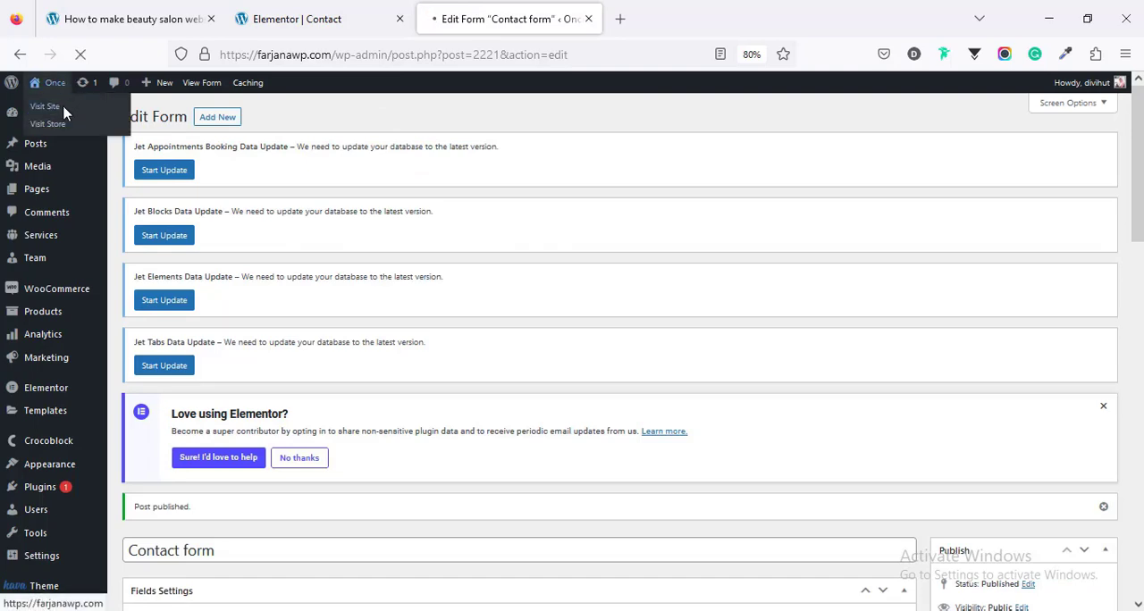
pyautogui.click(63, 111)
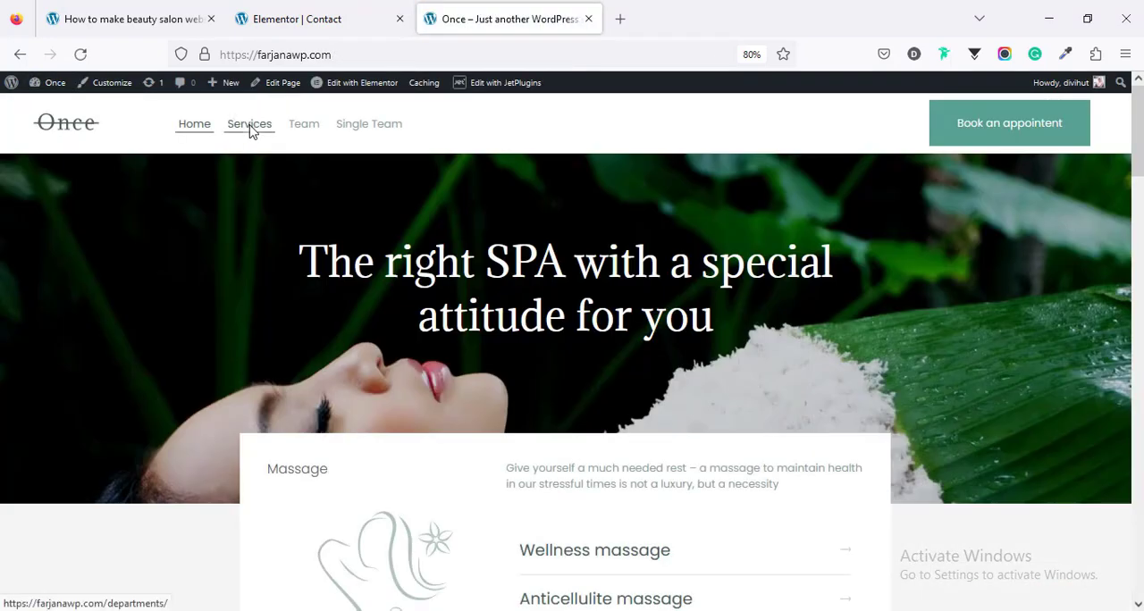
pyautogui.click(250, 128)
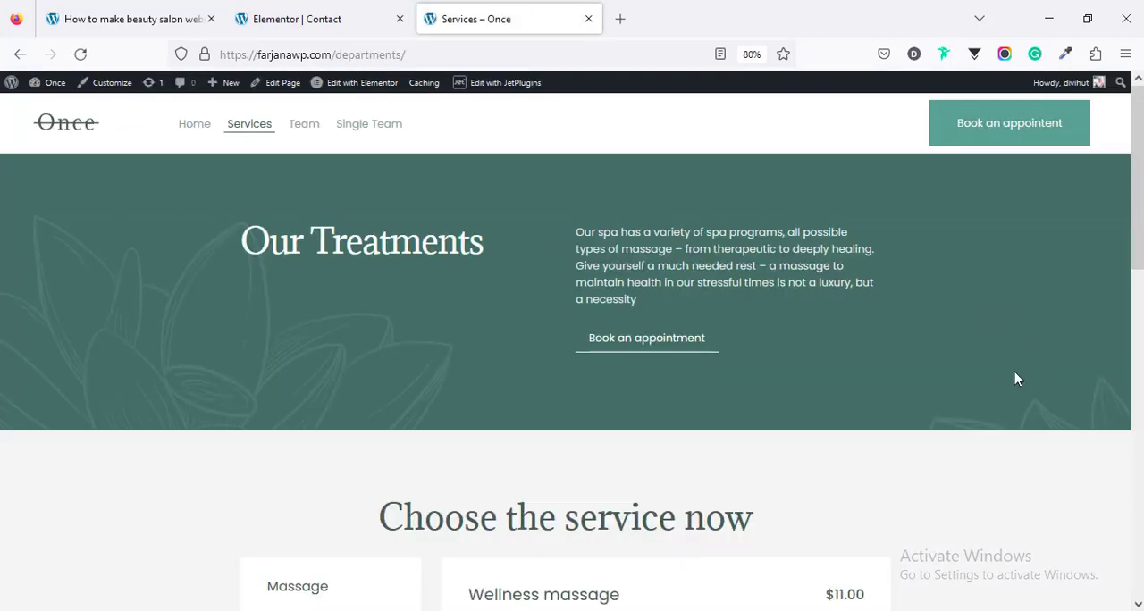
pyautogui.click(282, 9)
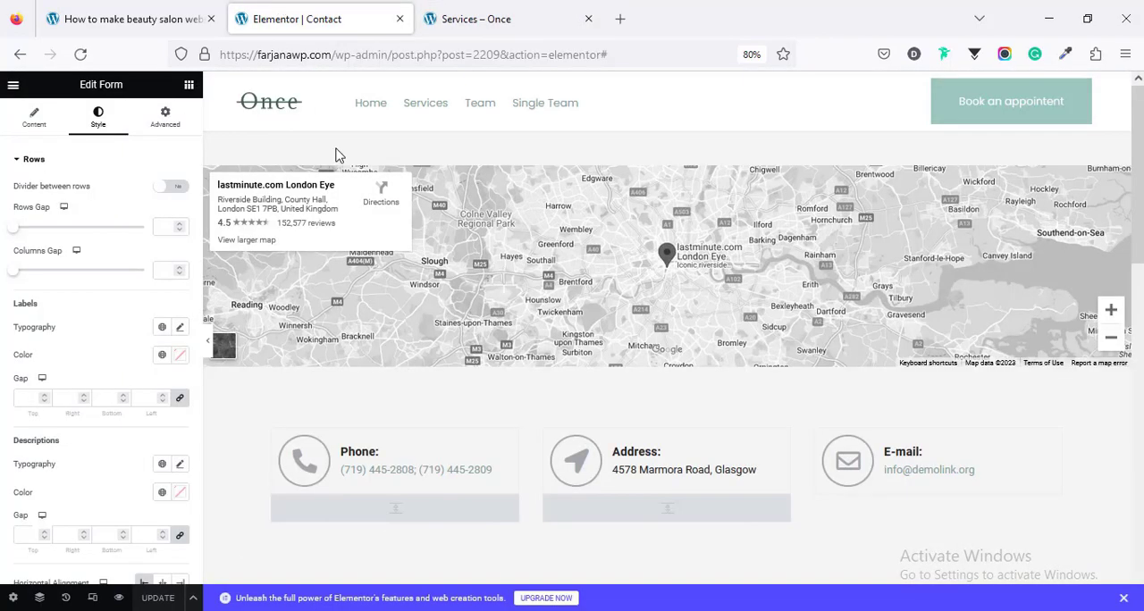
pyautogui.click(462, 18)
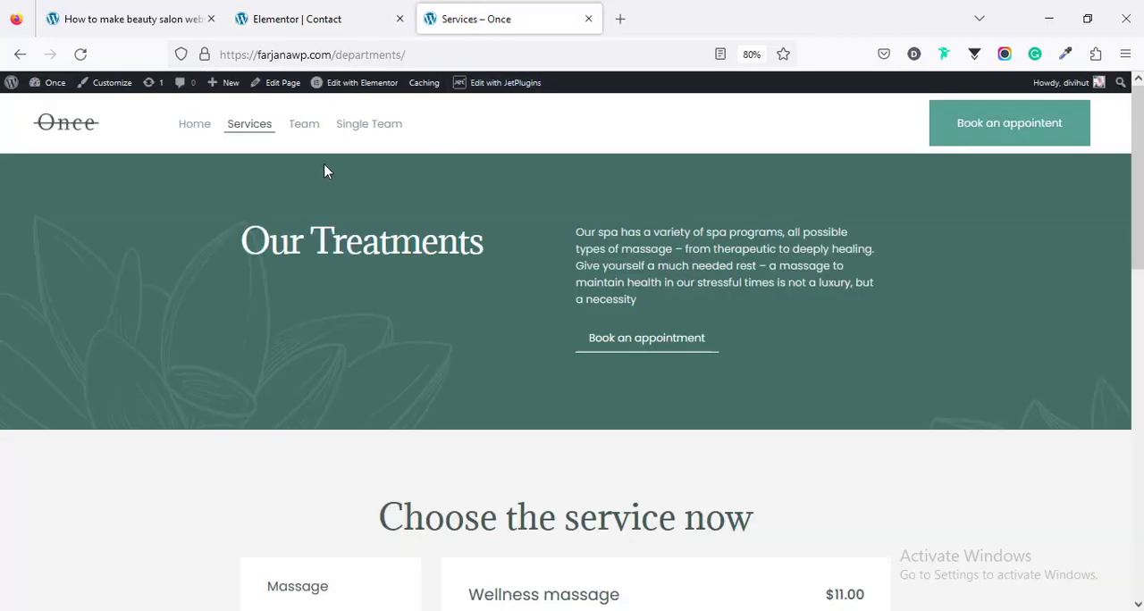
pyautogui.click(360, 86)
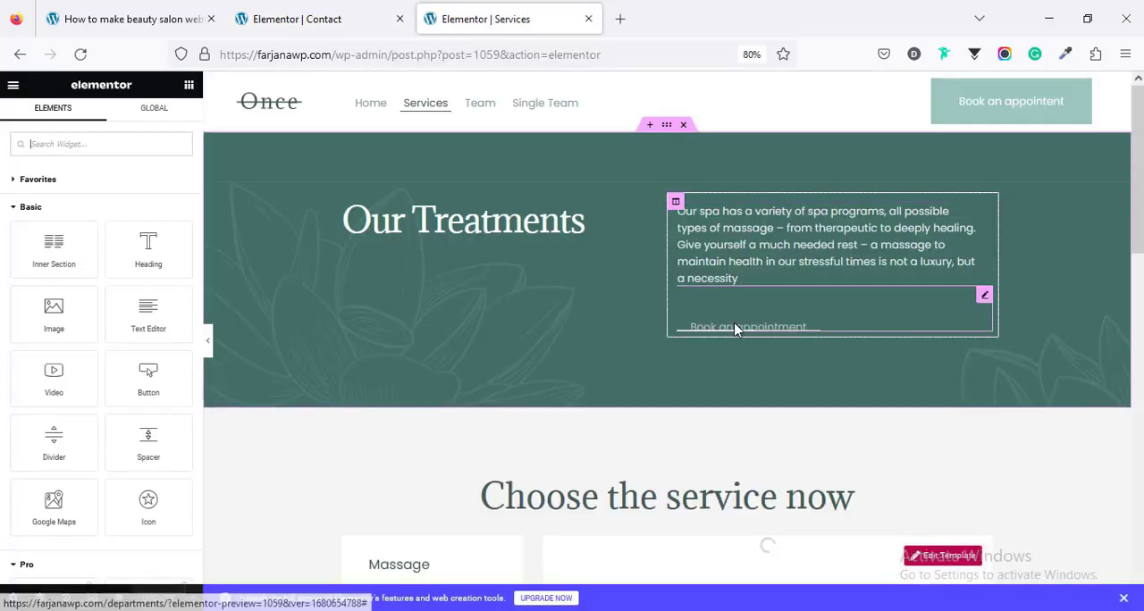
# Step: Save the "Our Treatments" hero section of the Services page to the library as a template named "top banner"
pyautogui.rightClick(667, 130)
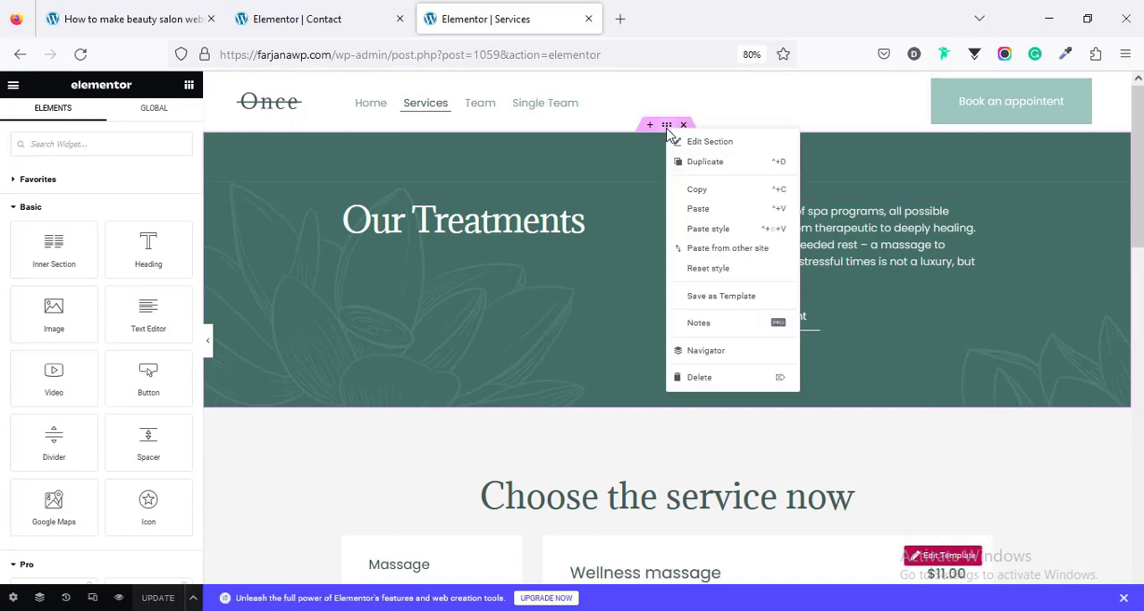
pyautogui.click(709, 298)
pyautogui.click(639, 338)
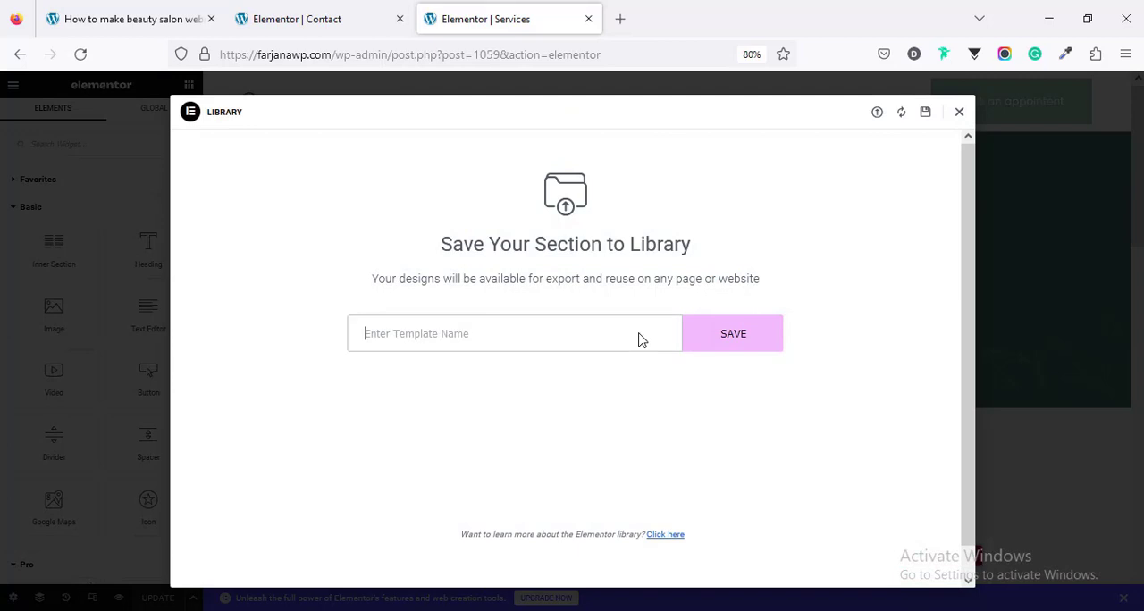
pyautogui.write('To')
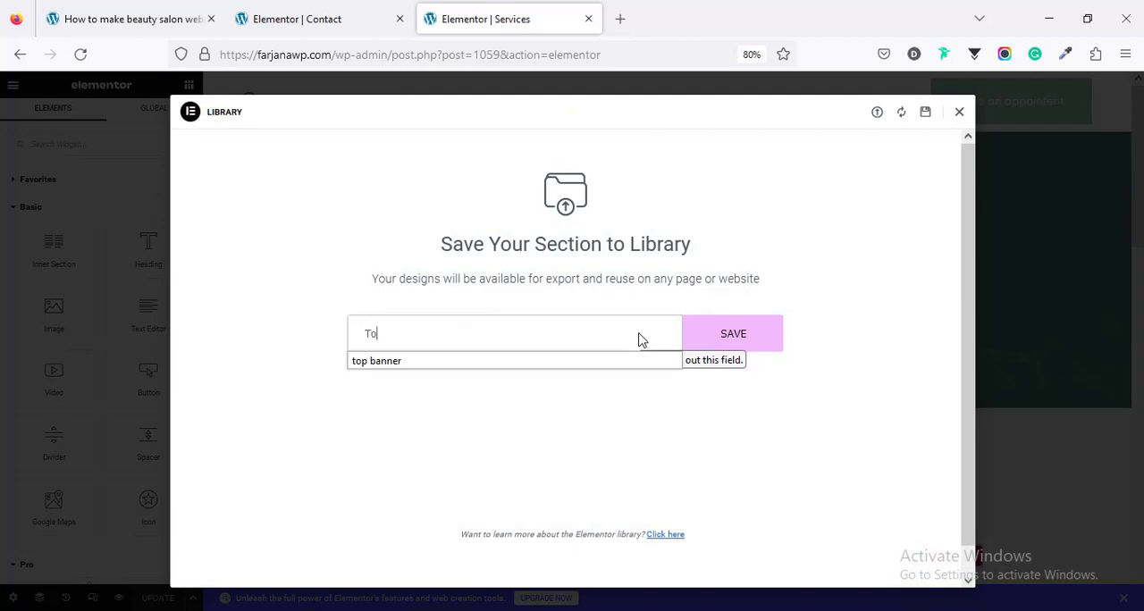
pyautogui.write('p')
pyautogui.click(653, 360)
pyautogui.click(744, 335)
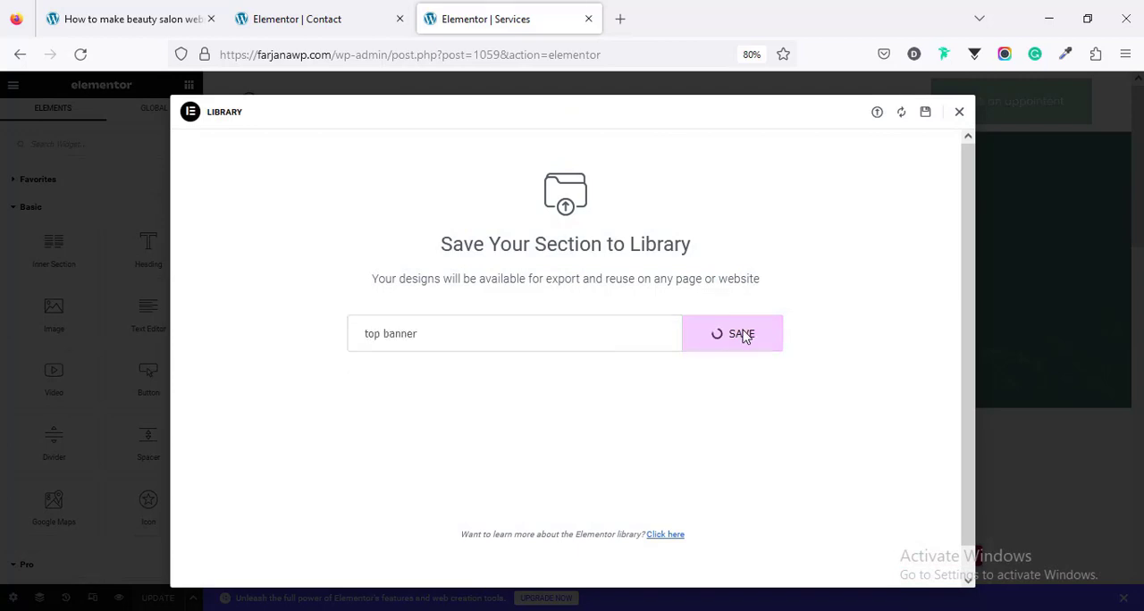
# Step: Reload the Contact page in Elementor and insert the saved "top banner" template above the map, applying its settings
pyautogui.click(297, 19)
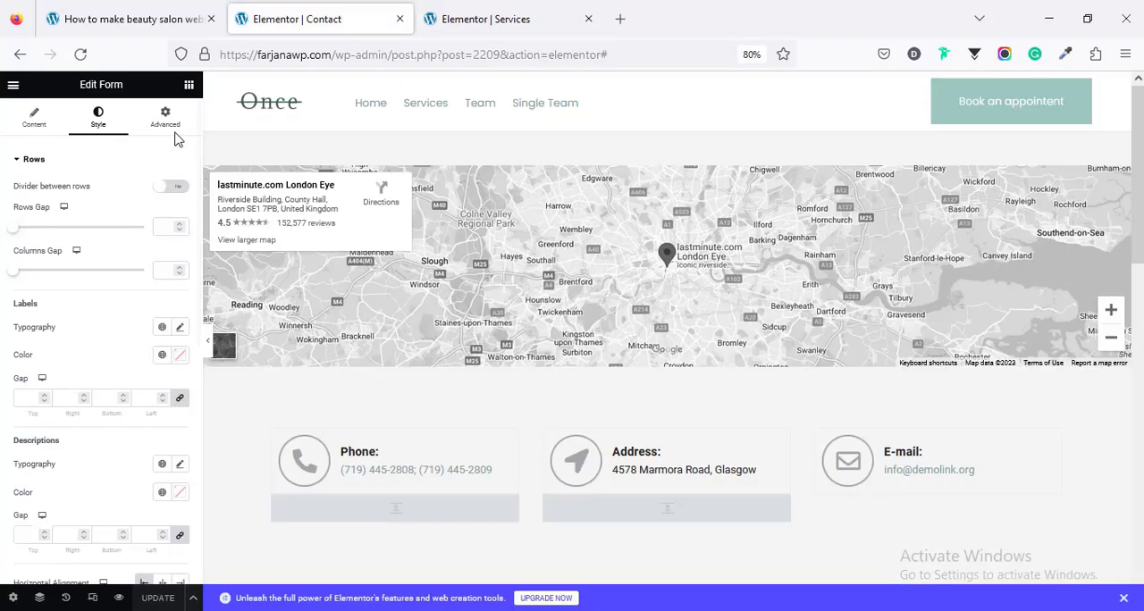
pyautogui.click(80, 55)
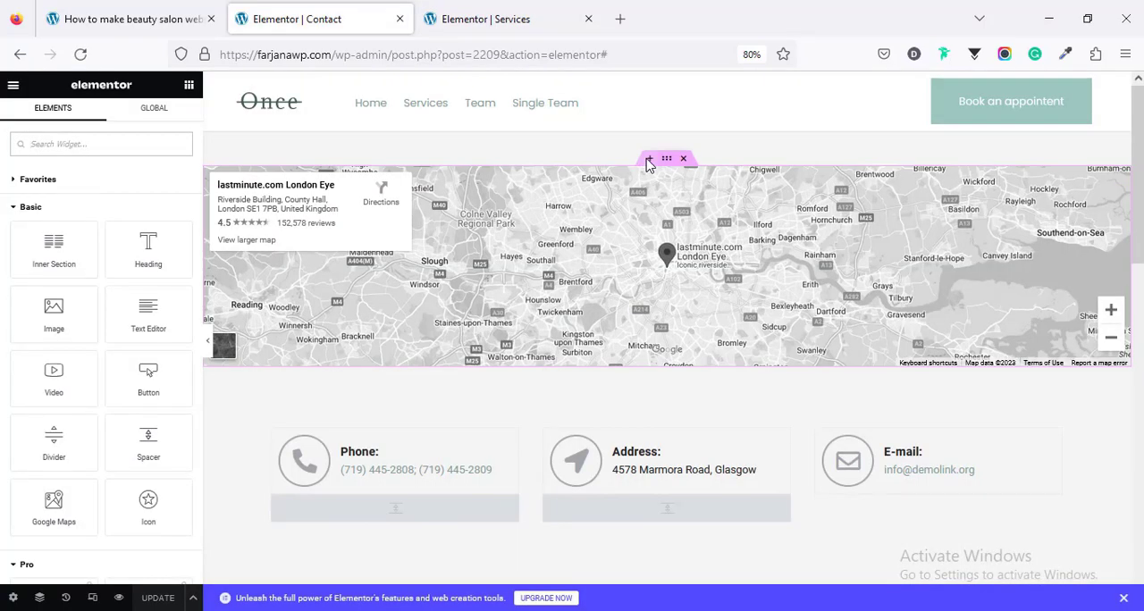
pyautogui.click(650, 161)
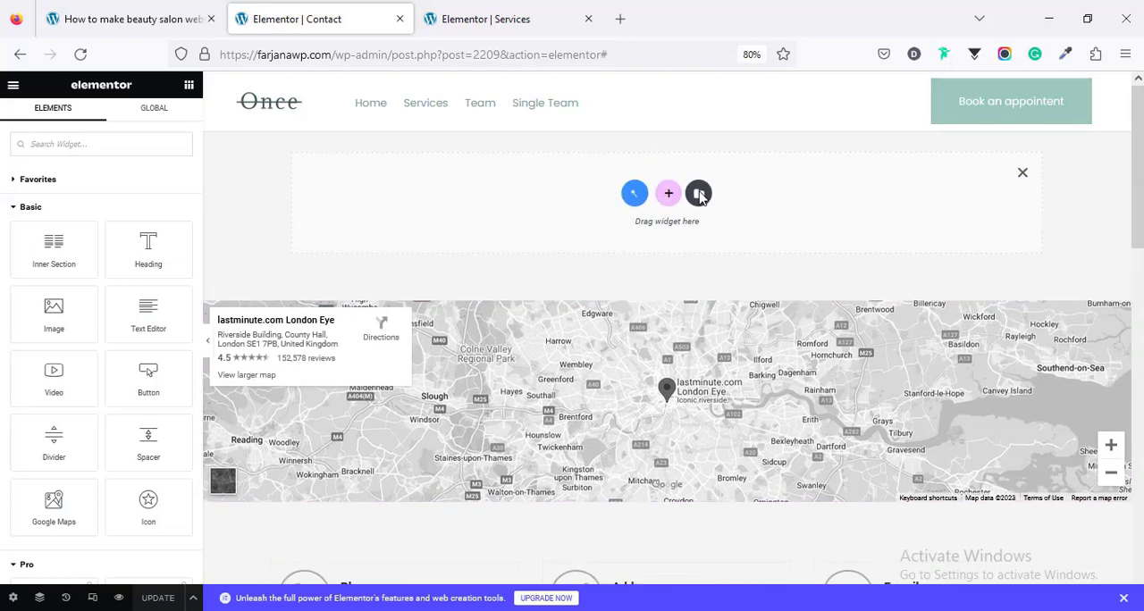
pyautogui.click(700, 194)
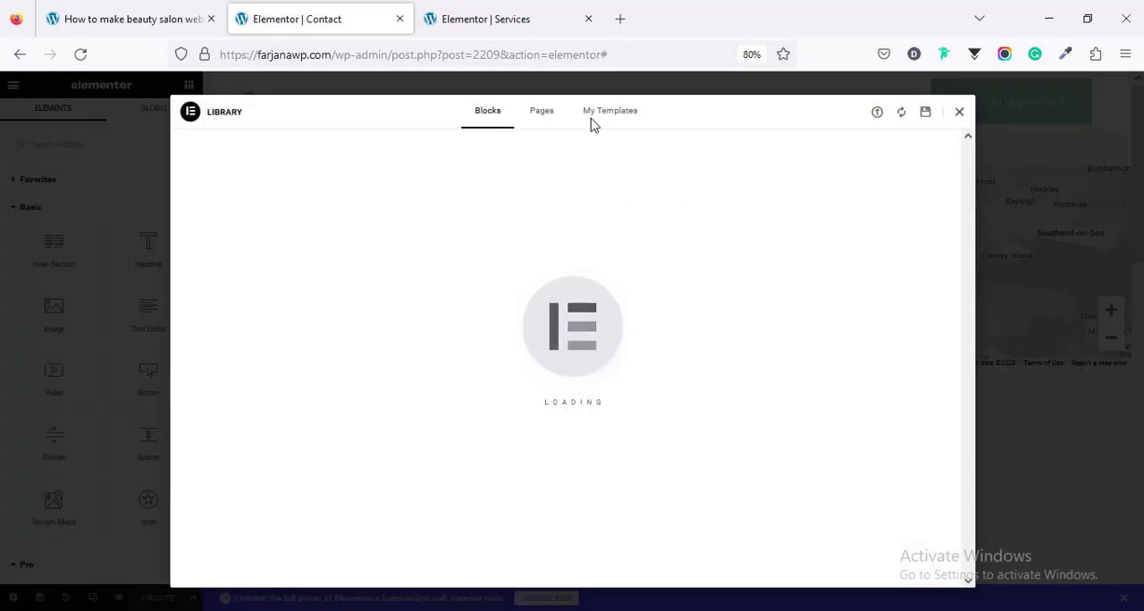
pyautogui.click(596, 117)
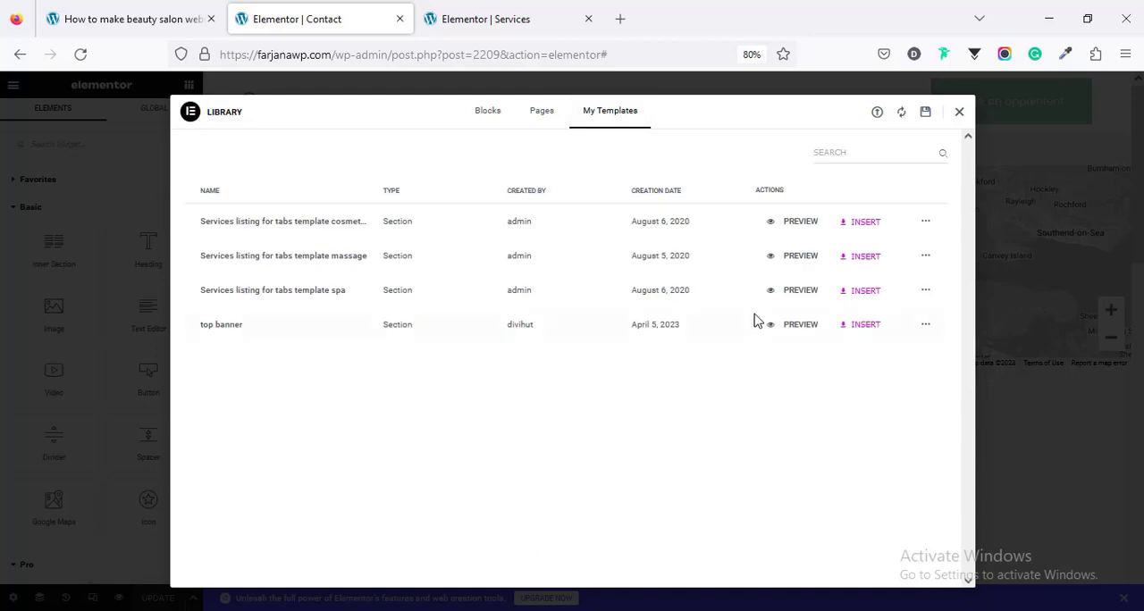
pyautogui.click(854, 327)
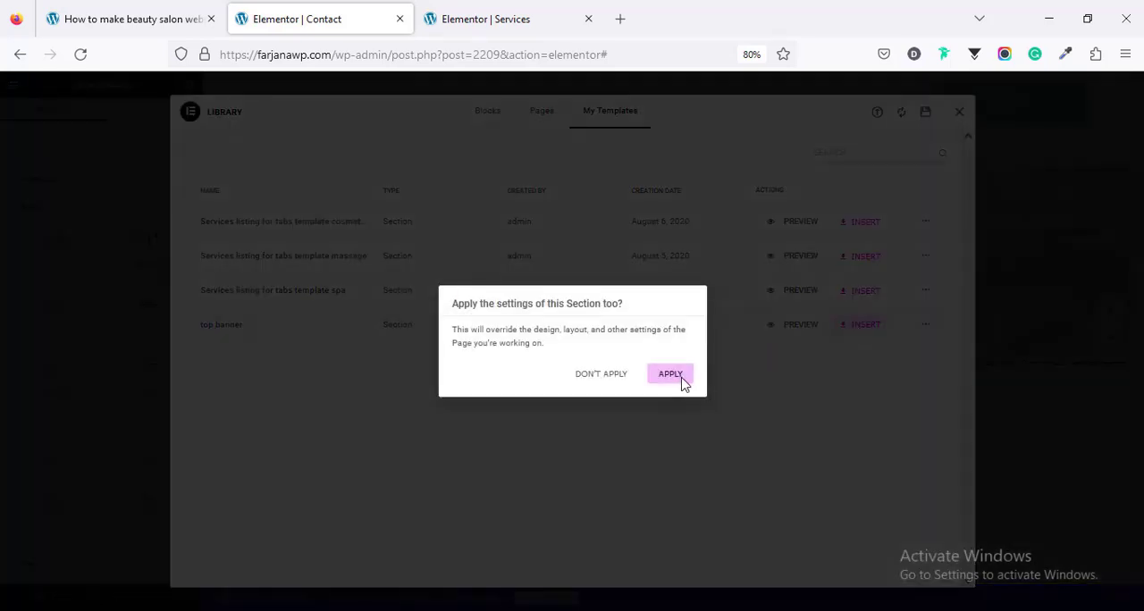
pyautogui.click(672, 374)
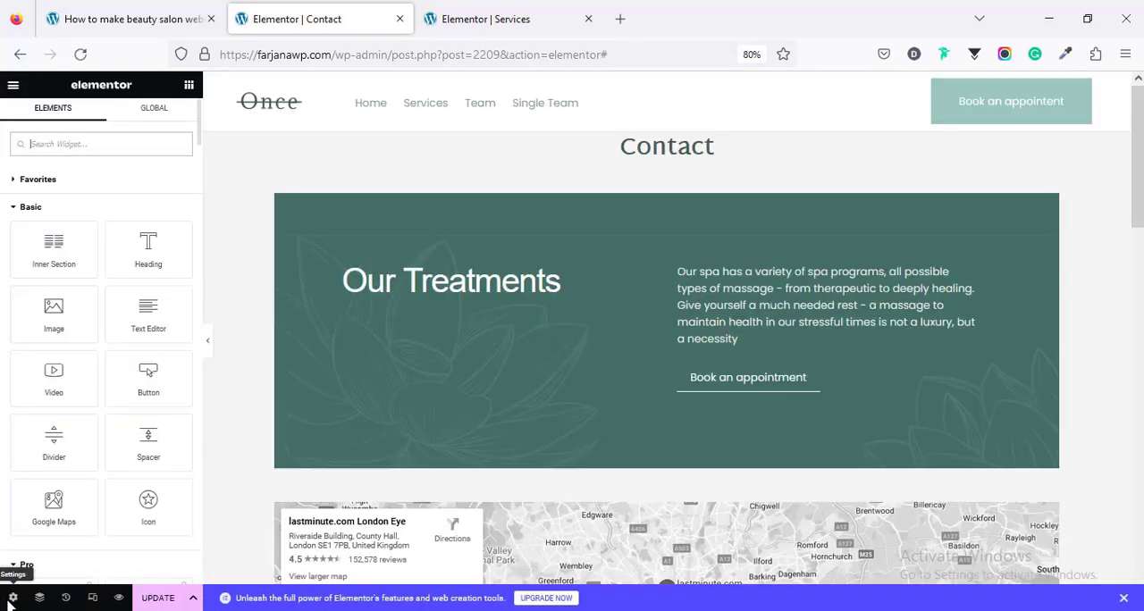
# Step: Change the Contact page's layout to full width in the page settings
pyautogui.click(12, 597)
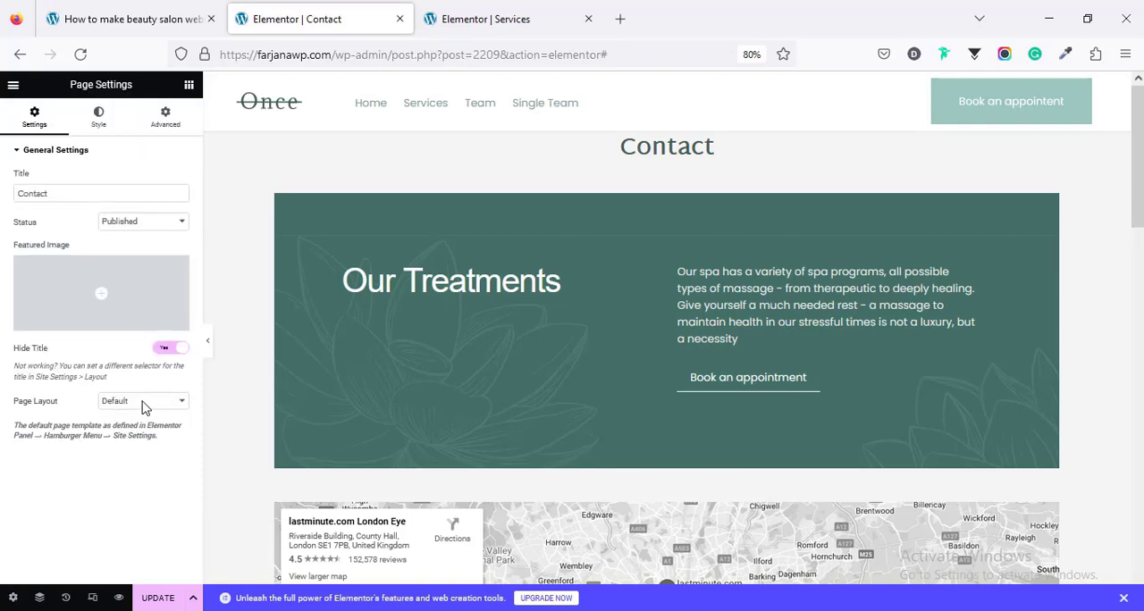
pyautogui.click(143, 402)
pyautogui.click(156, 456)
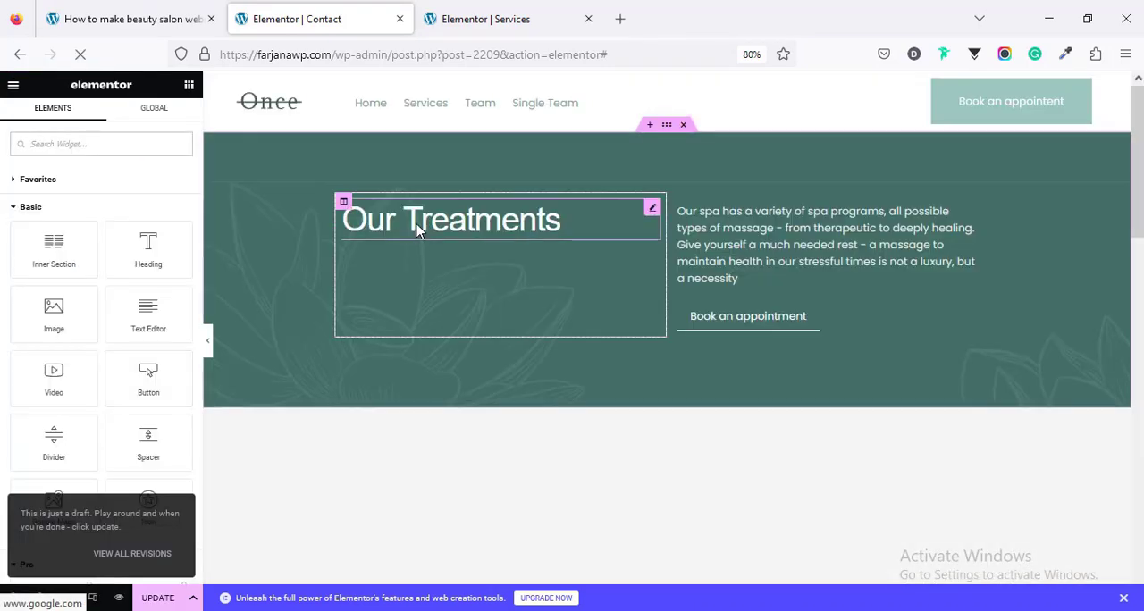
# Step: Replace the banner heading "Our Treatments" with "Contact Us"
pyautogui.click(400, 229)
pyautogui.tripleClick(395, 231)
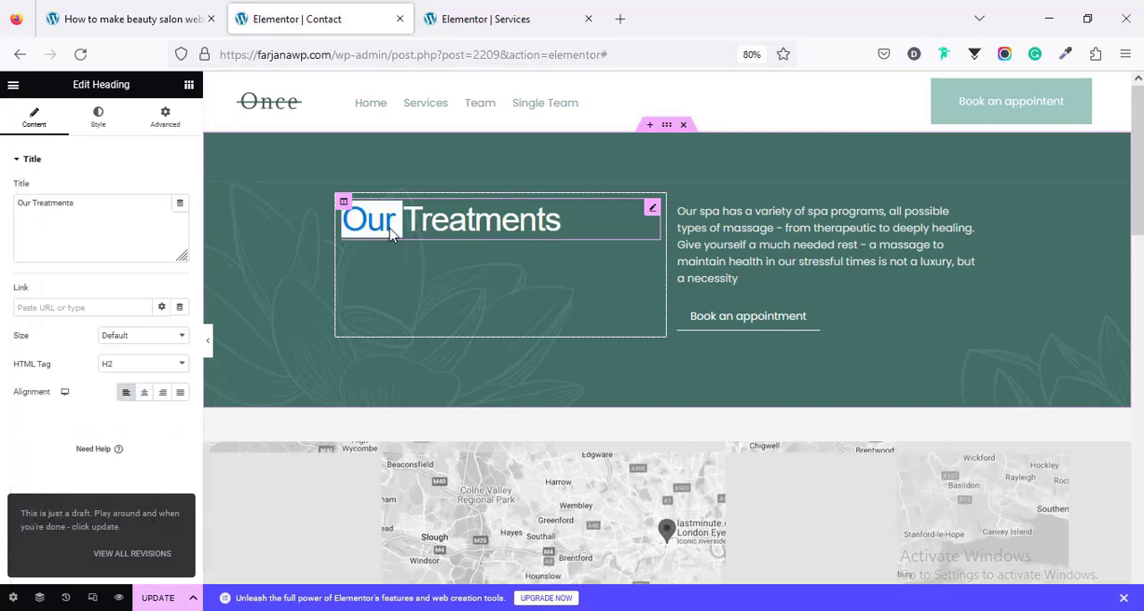
pyautogui.write('Contact Us')
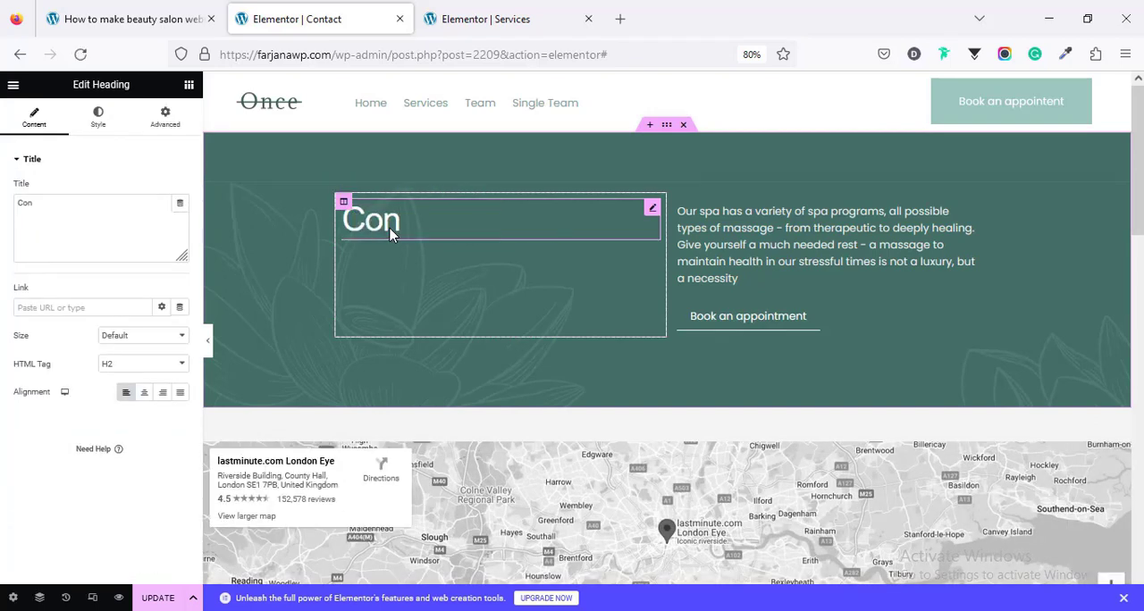
pyautogui.click(706, 244)
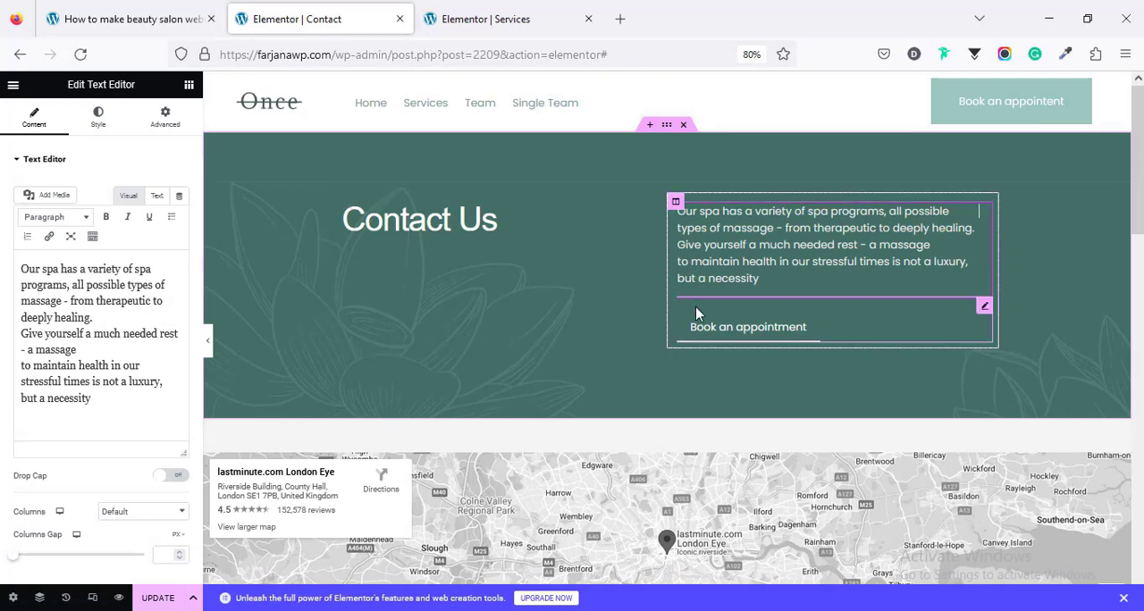
# Step: Set the map section's top margin to 0 px and update the Contact page
pyautogui.scroll(-3, 661, 385)
pyautogui.click(668, 225)
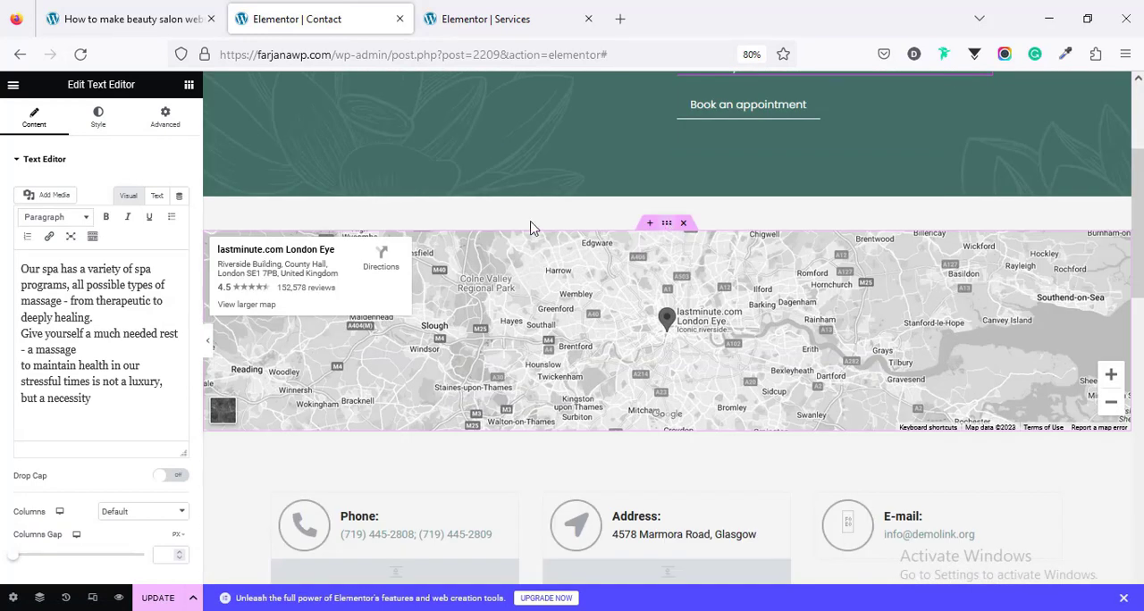
pyautogui.click(174, 120)
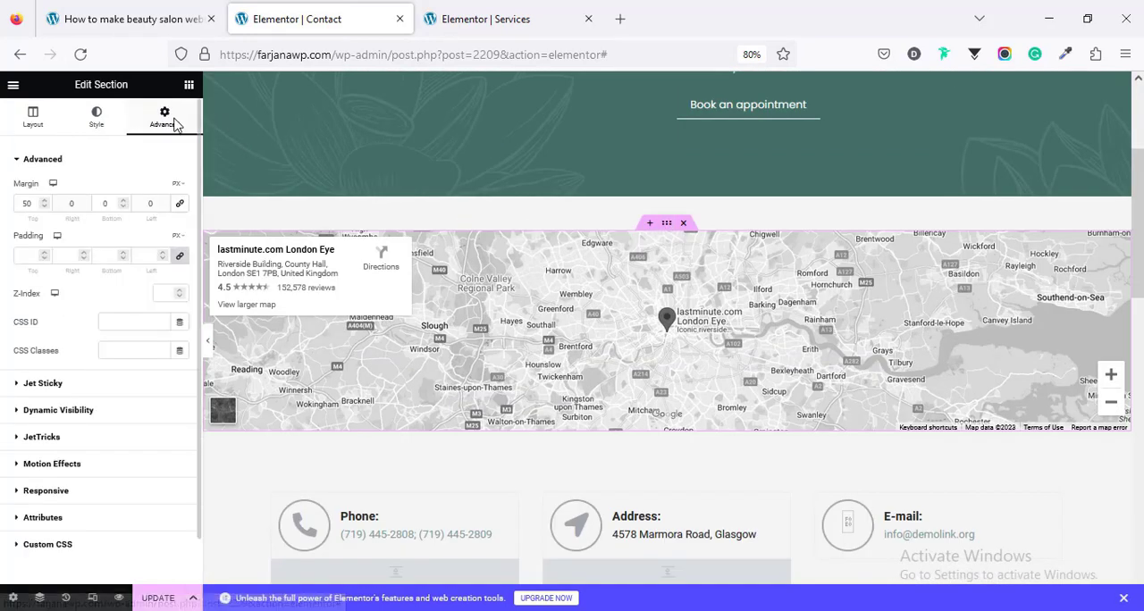
pyautogui.press('BackSpace')
pyautogui.press('BackSpace')
pyautogui.write('0')
pyautogui.scroll(-7, 508, 447)
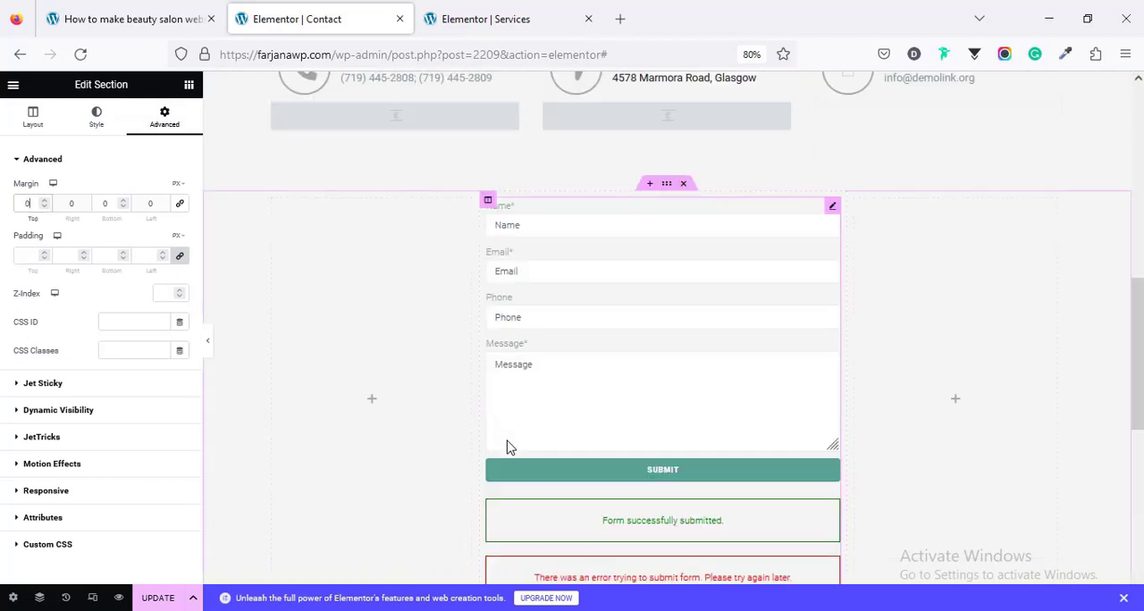
pyautogui.scroll(7, 508, 447)
pyautogui.scroll(3, 507, 447)
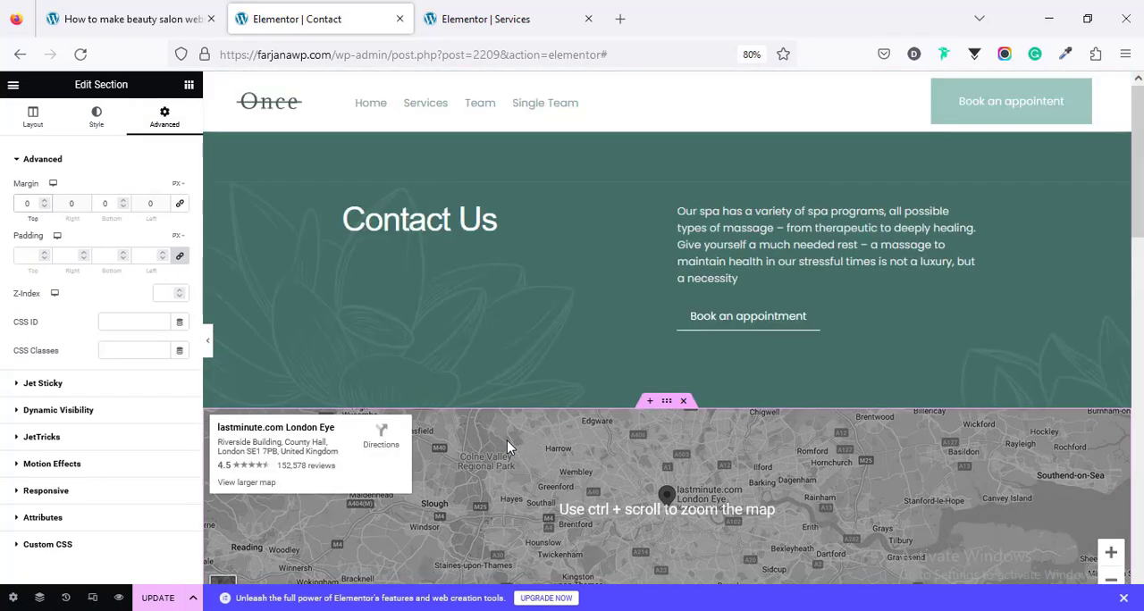
pyautogui.click(165, 599)
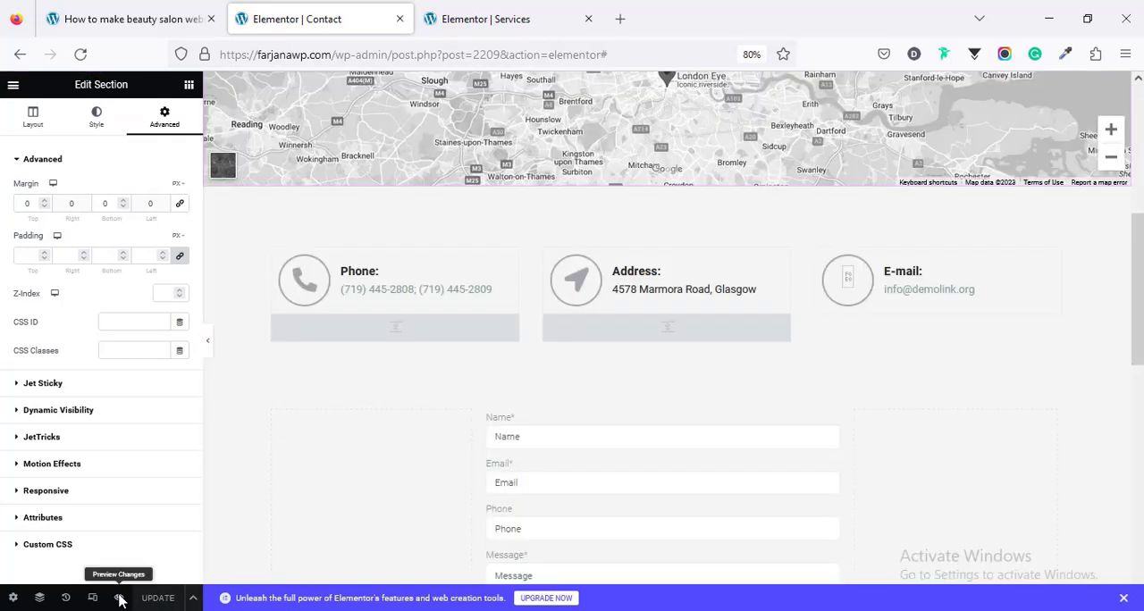
# Step: Preview the Contact page and check it from the banner down through the map, contact details and form
pyautogui.click(119, 598)
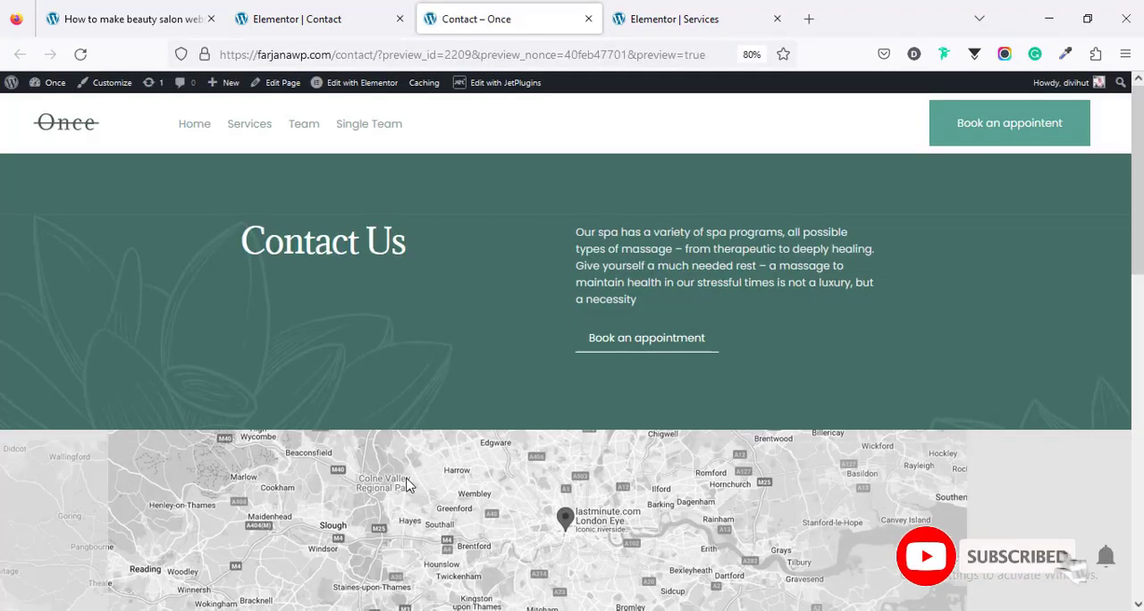
pyautogui.scroll(-3, 685, 294)
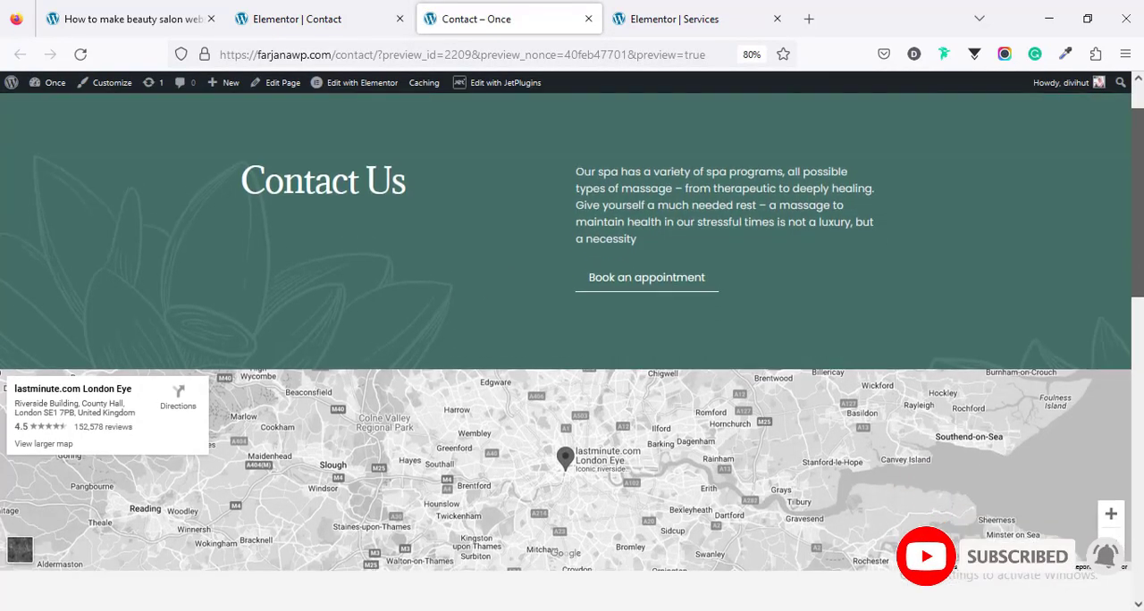
pyautogui.scroll(-8, 572, 349)
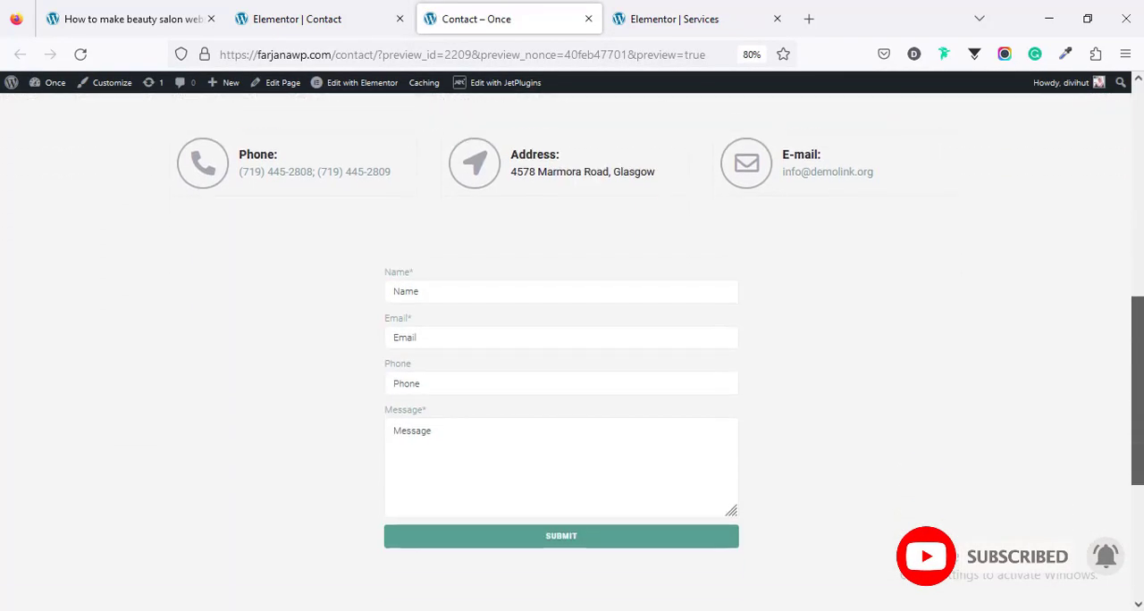
pyautogui.scroll(-5, 572, 349)
pyautogui.scroll(13, 572, 348)
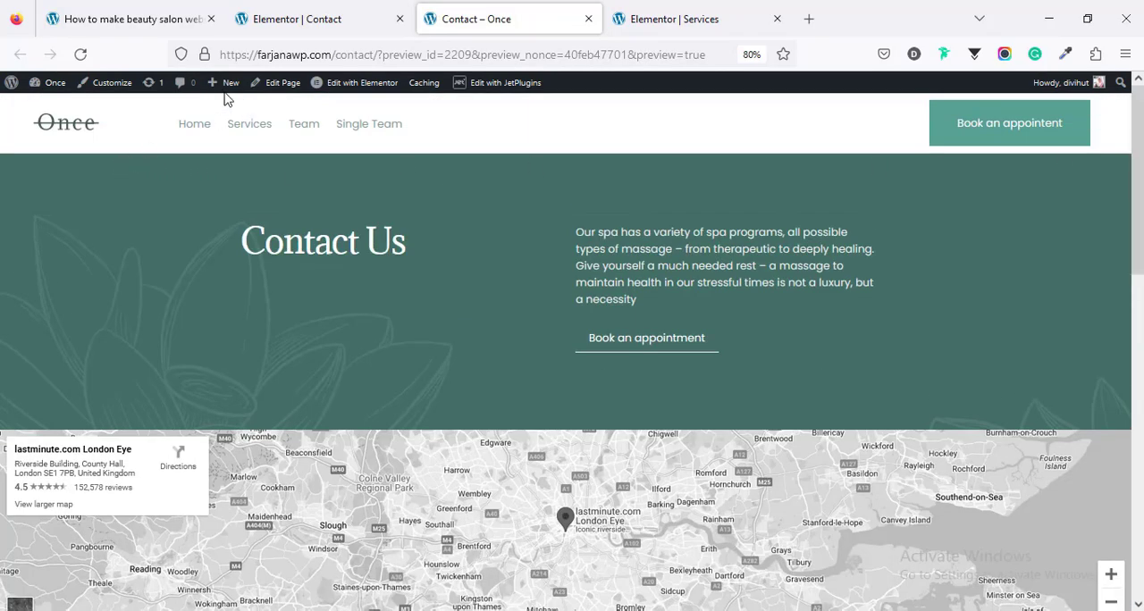
# Step: Close the Services page editor and open the list of all pages in the WordPress dashboard
pyautogui.click(708, 18)
pyautogui.click(777, 19)
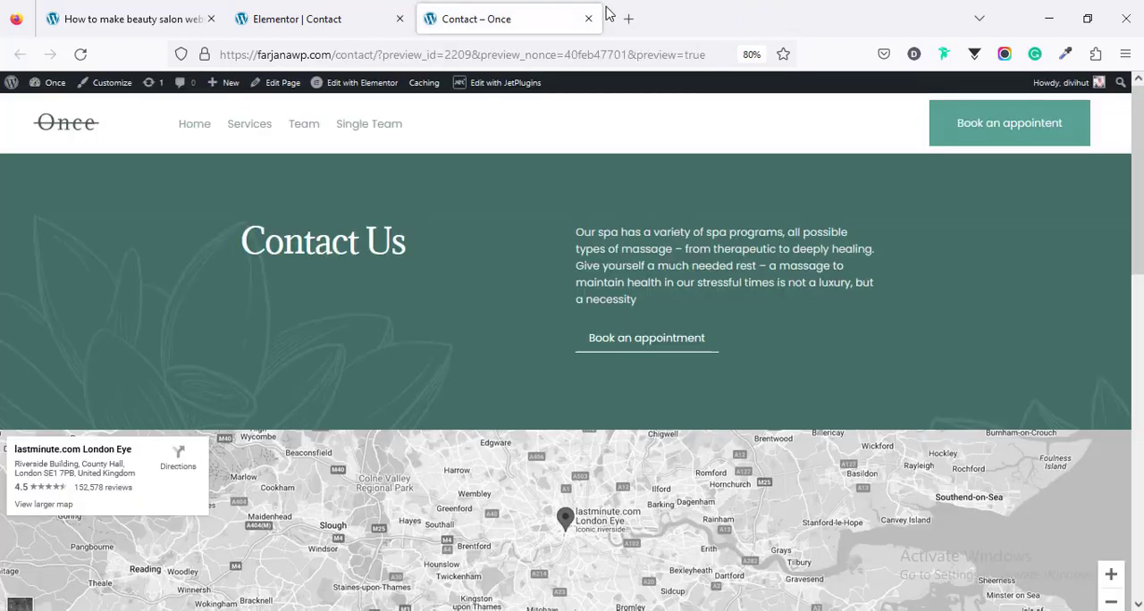
pyautogui.moveTo(52, 82)
pyautogui.click(50, 107)
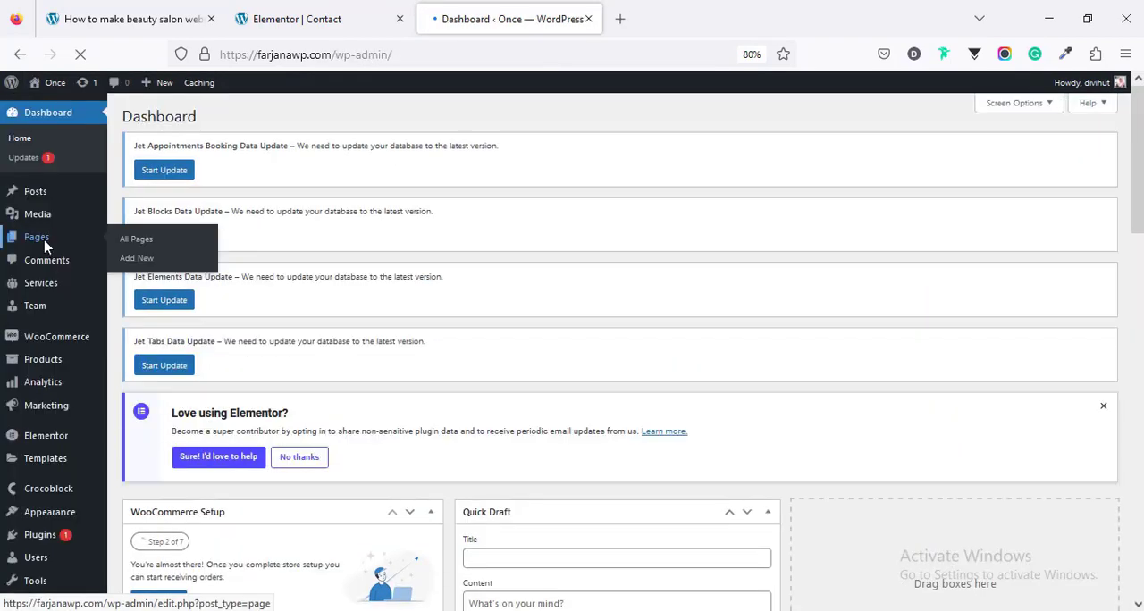
pyautogui.click(44, 240)
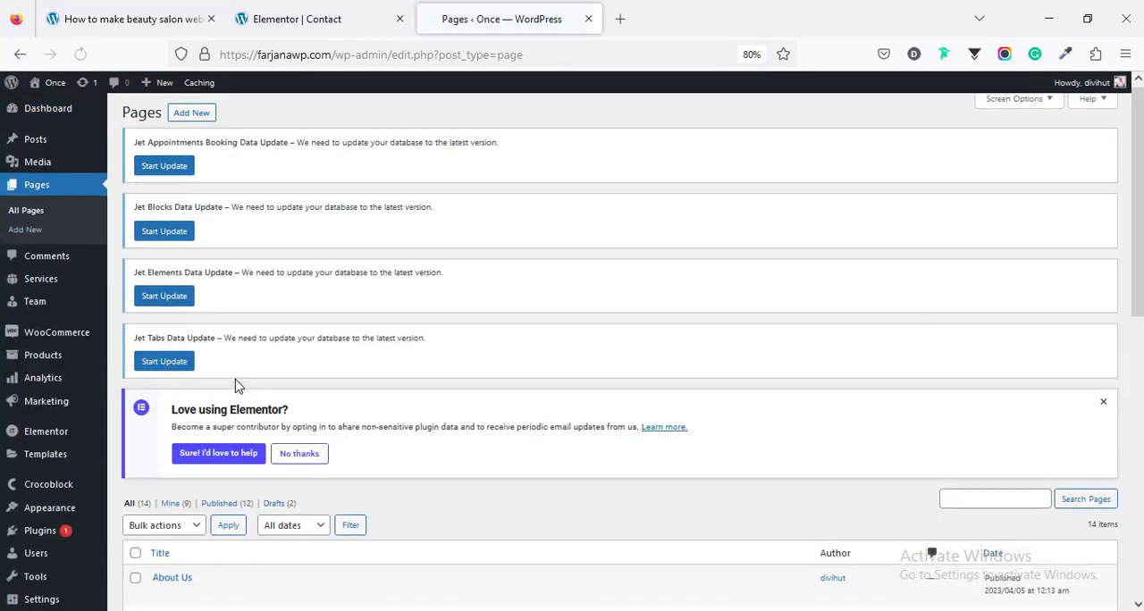
# Step: Open the About Us page in Elementor and insert the saved "top banner" template with its settings applied
pyautogui.scroll(-3, 161, 461)
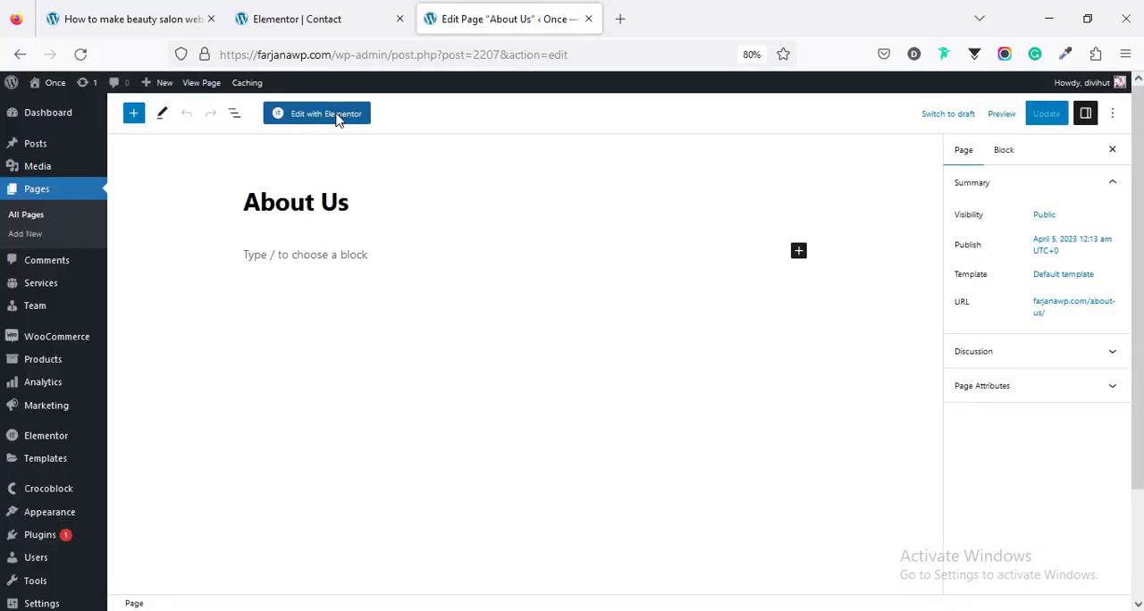
pyautogui.click(337, 117)
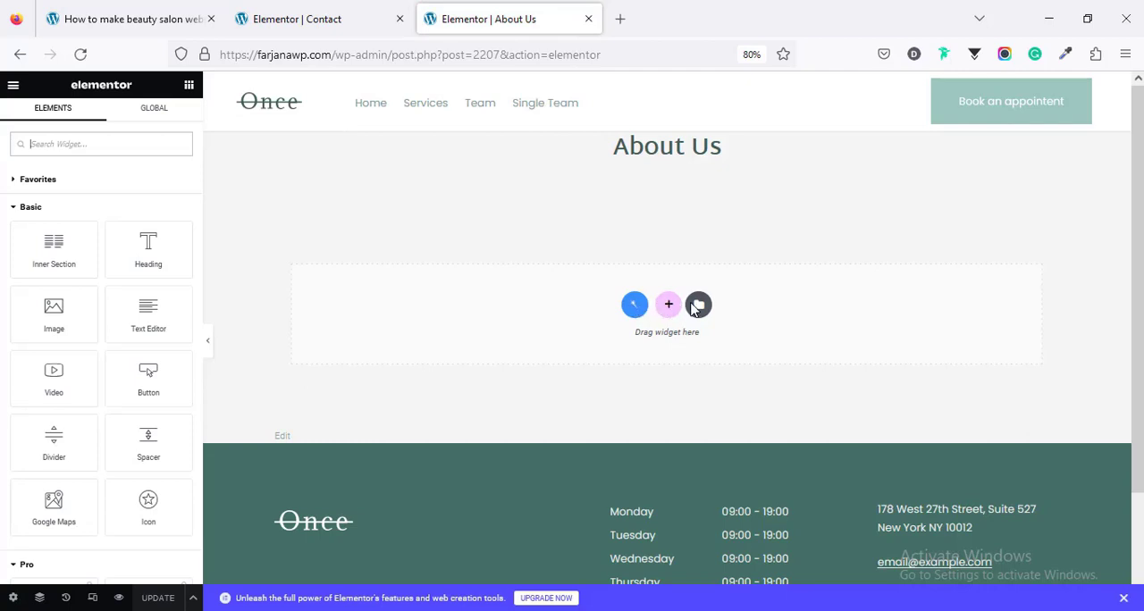
pyautogui.click(699, 306)
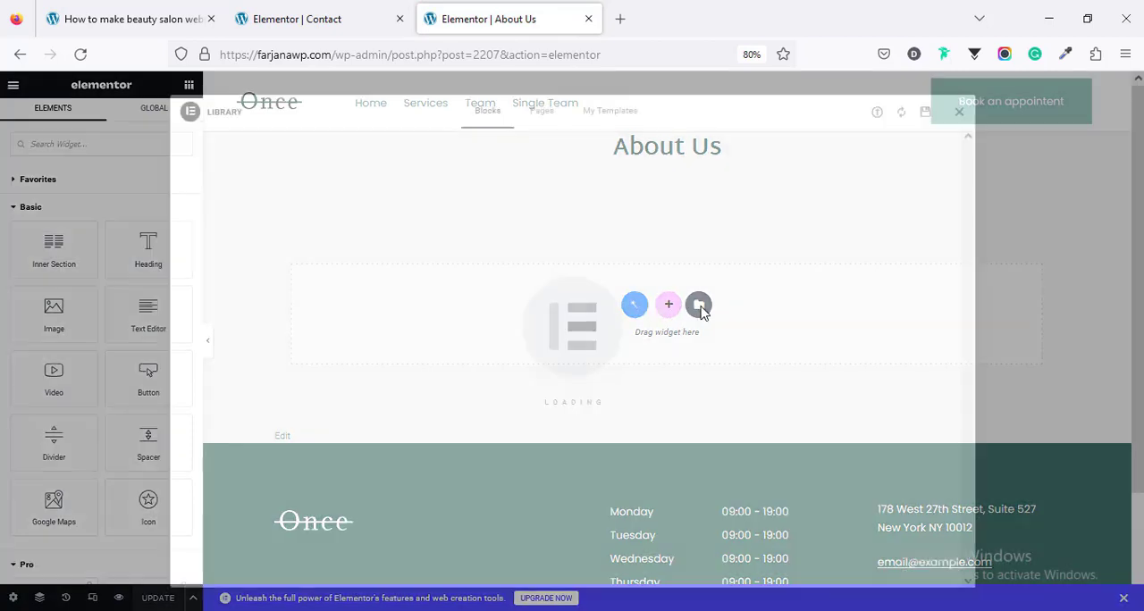
pyautogui.click(613, 119)
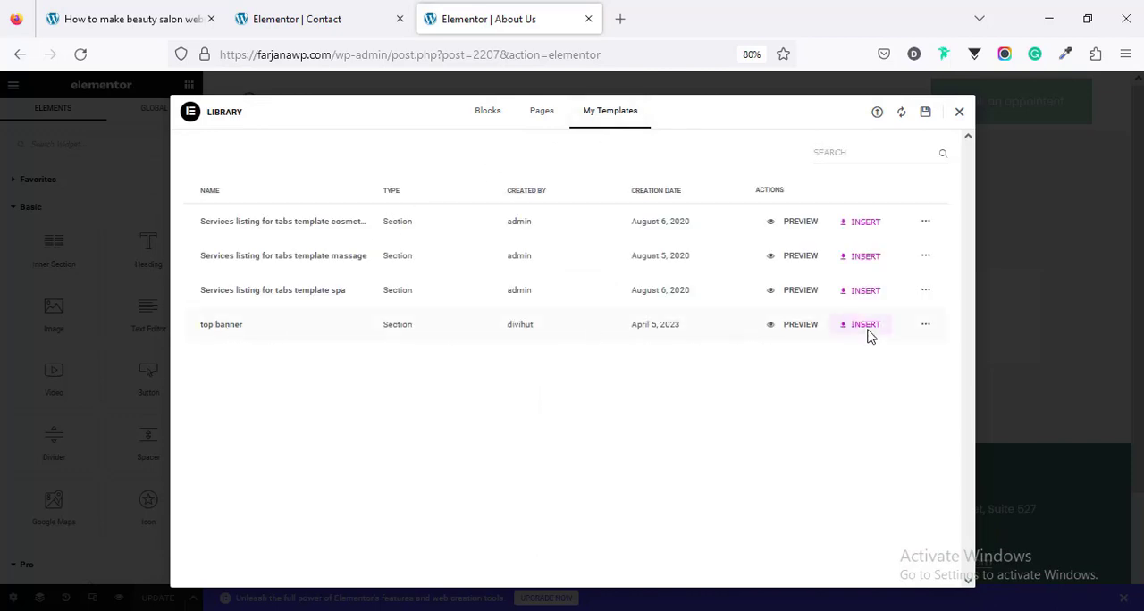
pyautogui.click(866, 325)
pyautogui.click(672, 375)
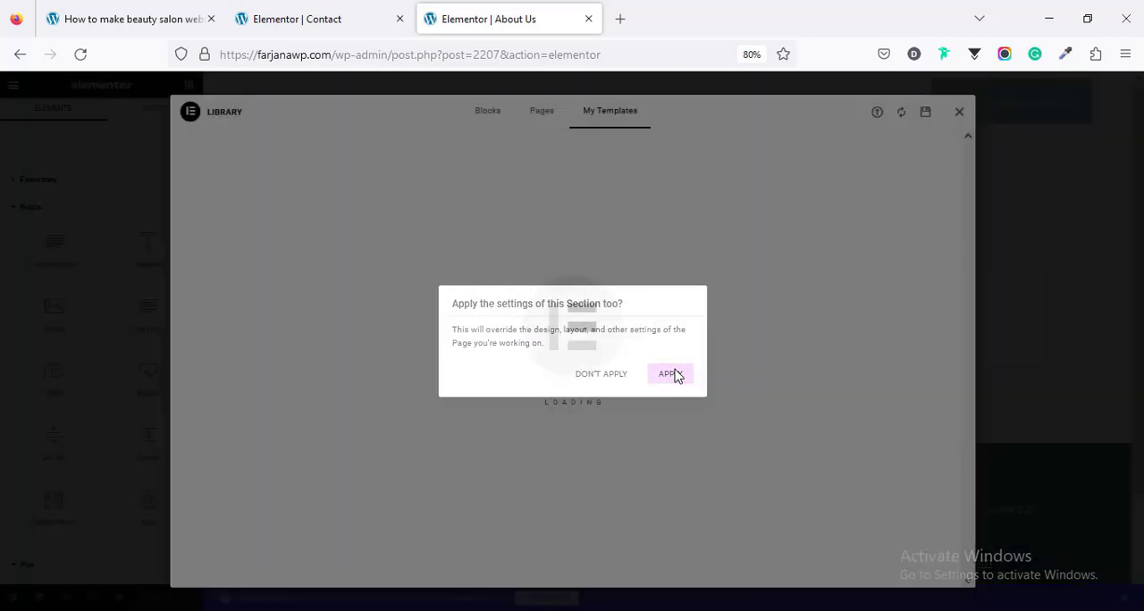
# Step: Replace the banner heading "Our Treatments" with "About Us"
pyautogui.click(439, 289)
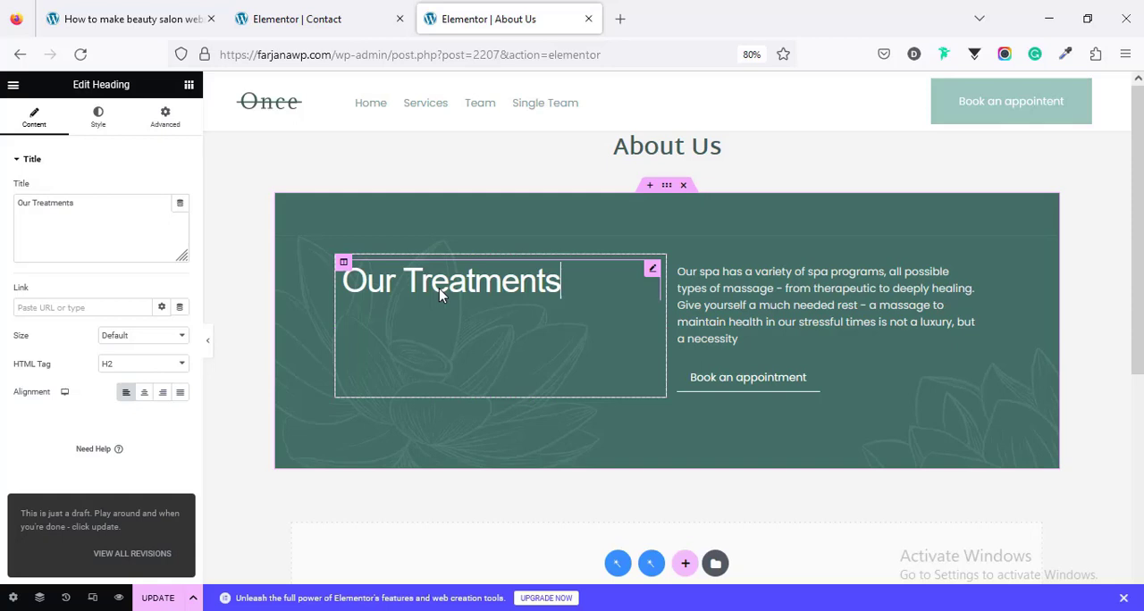
pyautogui.doubleClick(49, 217)
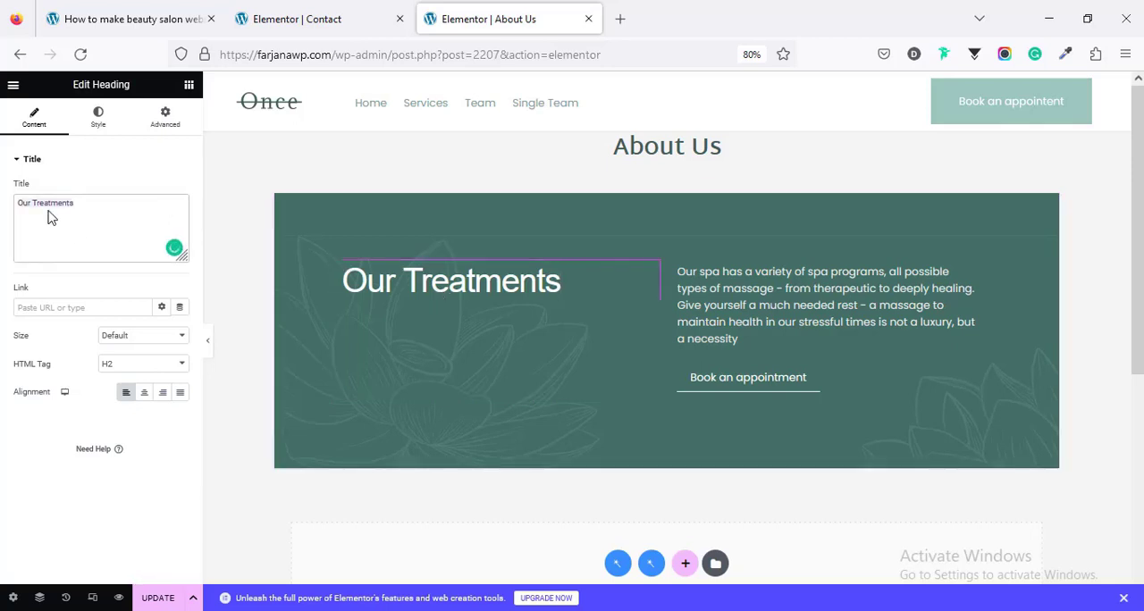
pyautogui.write('About Us')
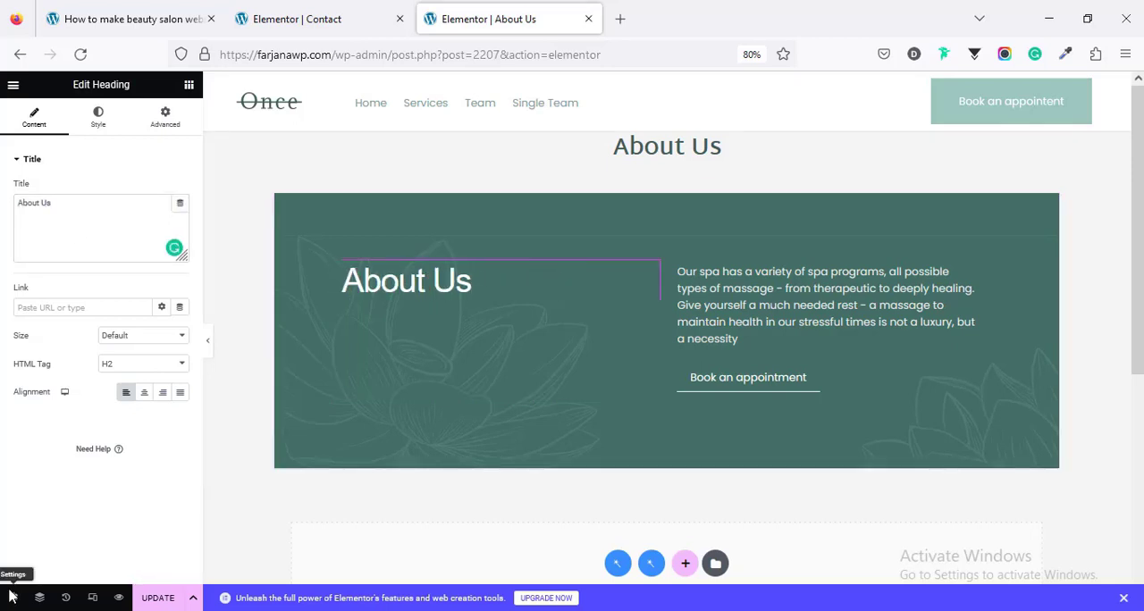
# Step: Set the About Us page's layout to Elementor Full Width
pyautogui.click(12, 597)
pyautogui.click(138, 404)
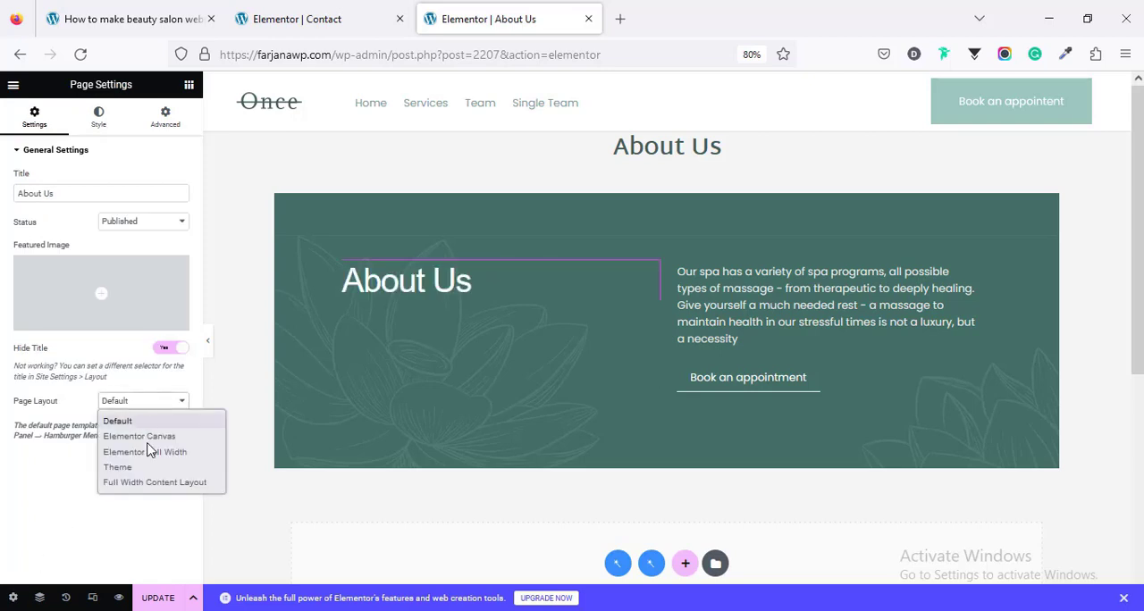
pyautogui.click(153, 453)
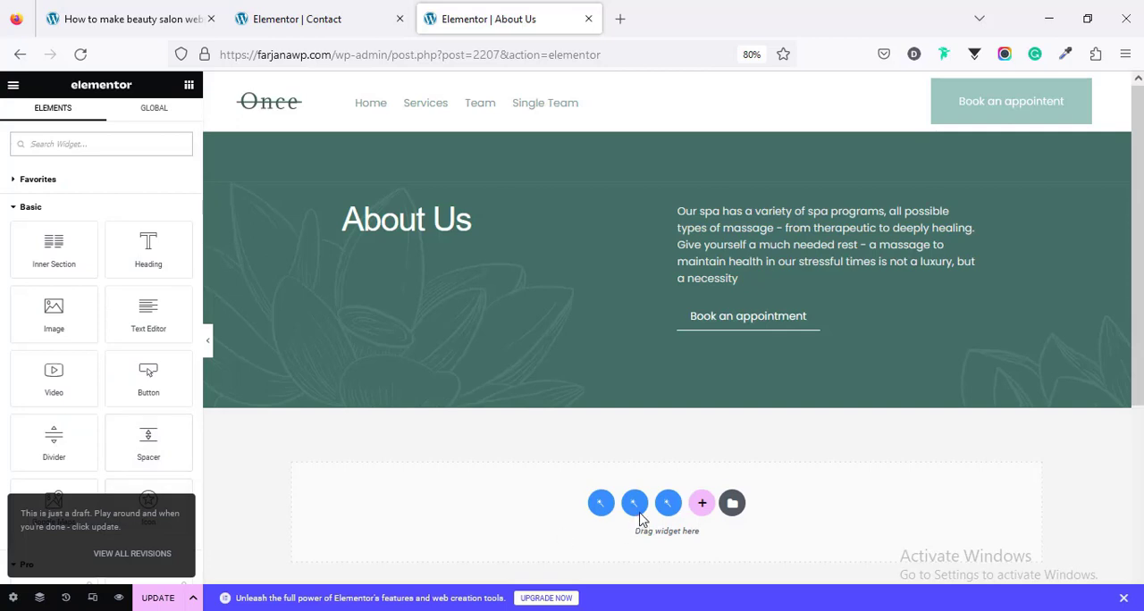
# Step: Insert the "20 Years of Immaculate Consulting Services" section from the template library's About category below the banner
pyautogui.click(668, 503)
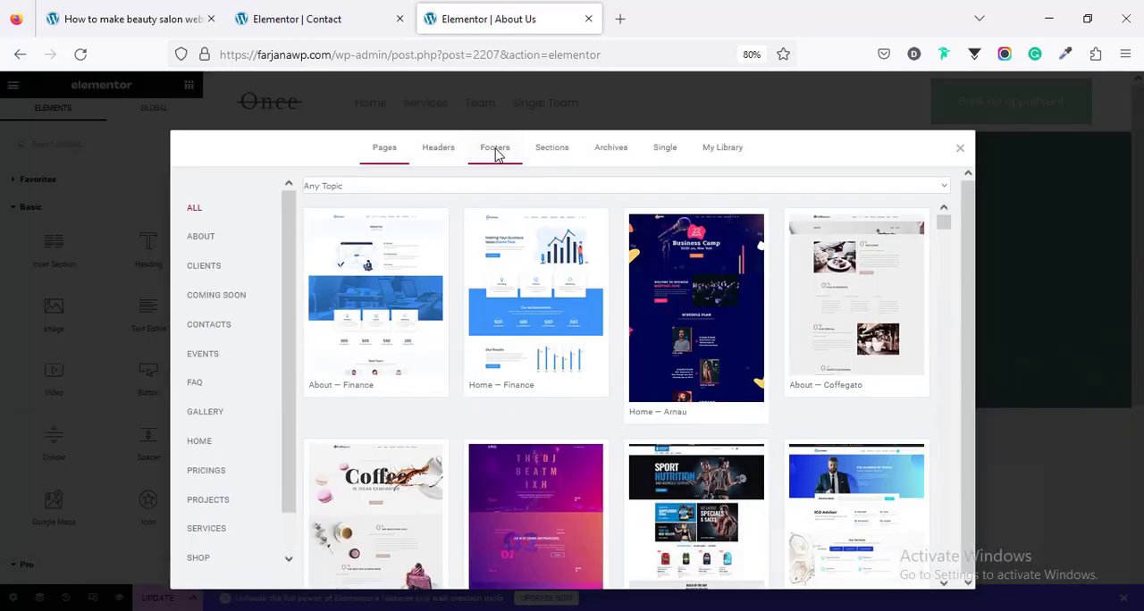
pyautogui.click(561, 157)
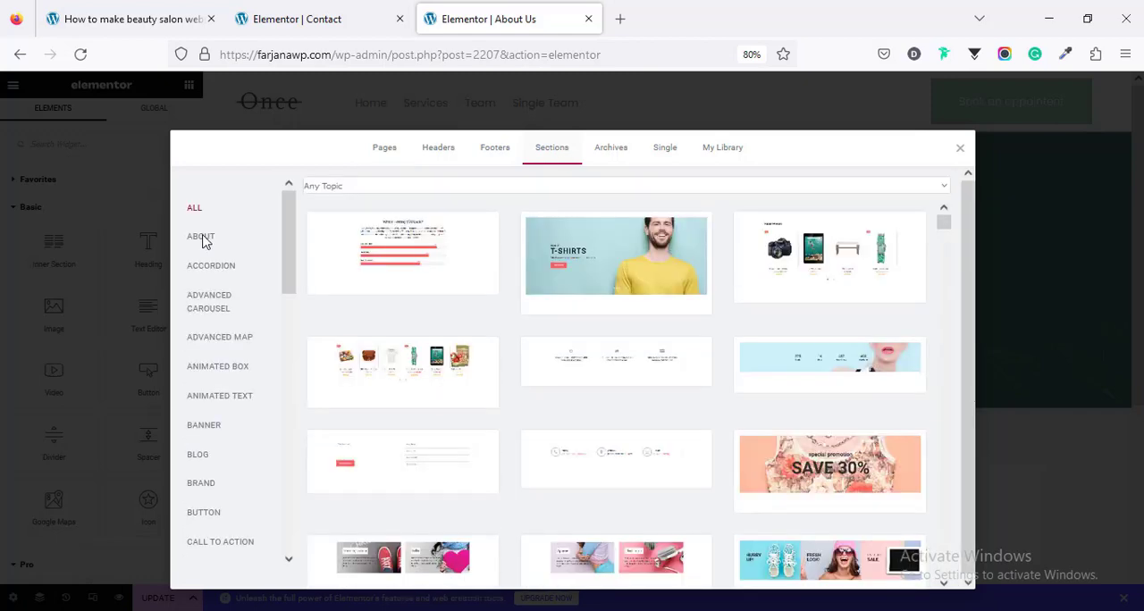
pyautogui.click(202, 238)
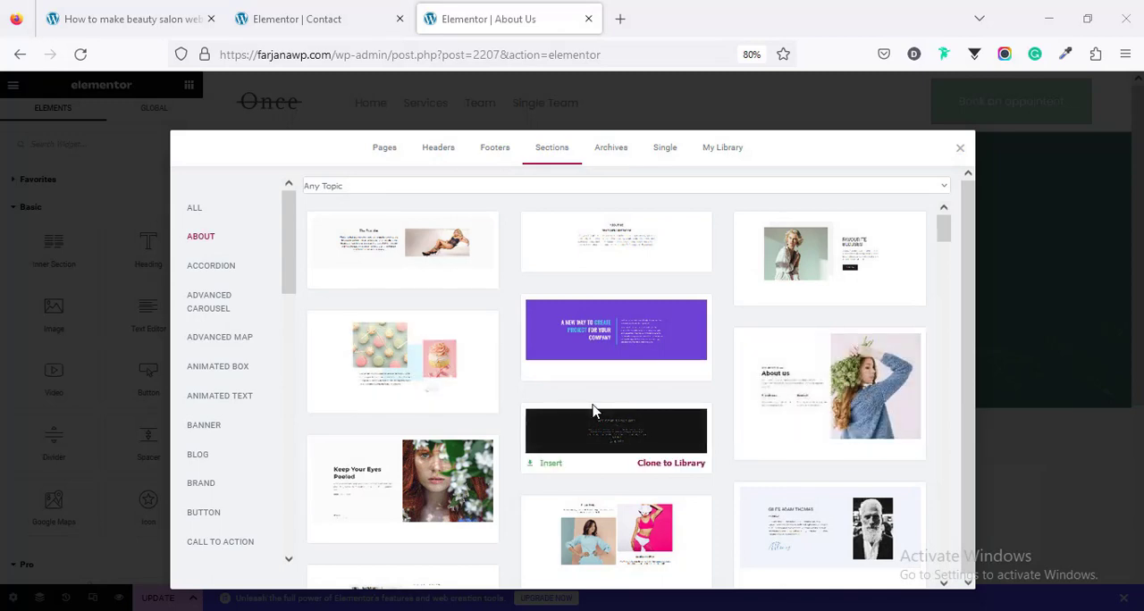
pyautogui.scroll(-5, 593, 411)
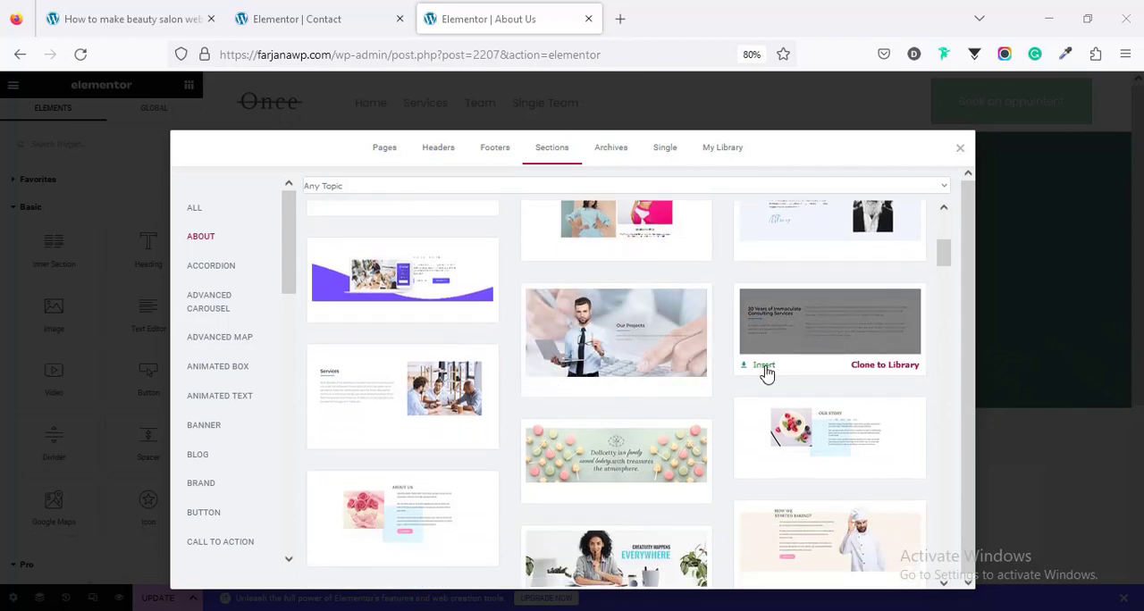
pyautogui.click(764, 368)
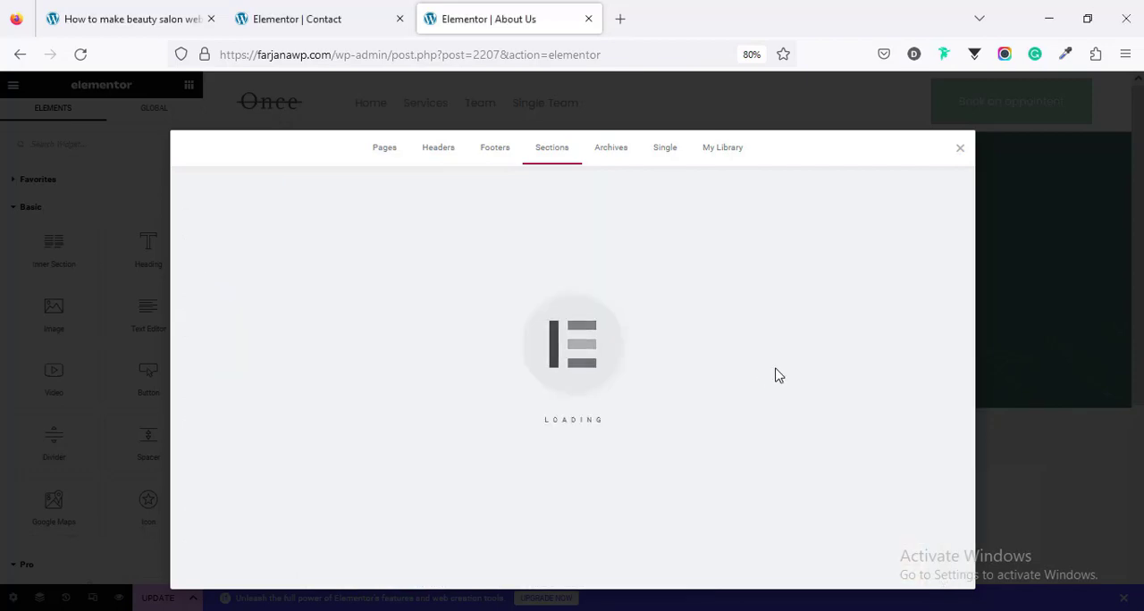
pyautogui.scroll(-3, 784, 397)
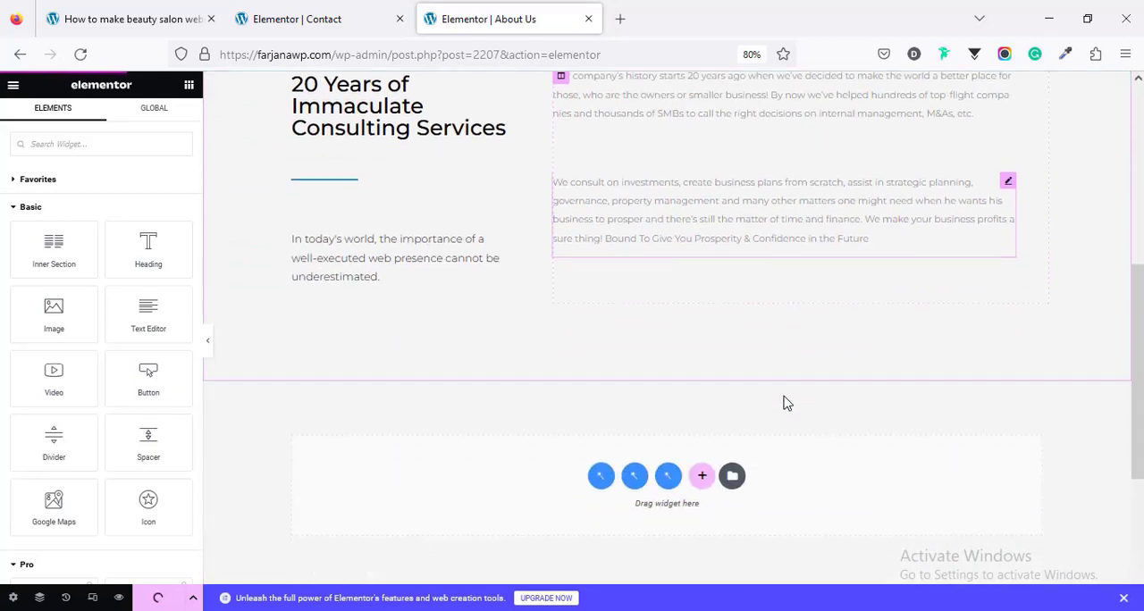
# Step: Insert the "Welcome to Beauty Salon" About section between the banner and the consulting section, and remove the leftover empty placeholder
pyautogui.scroll(4, 784, 397)
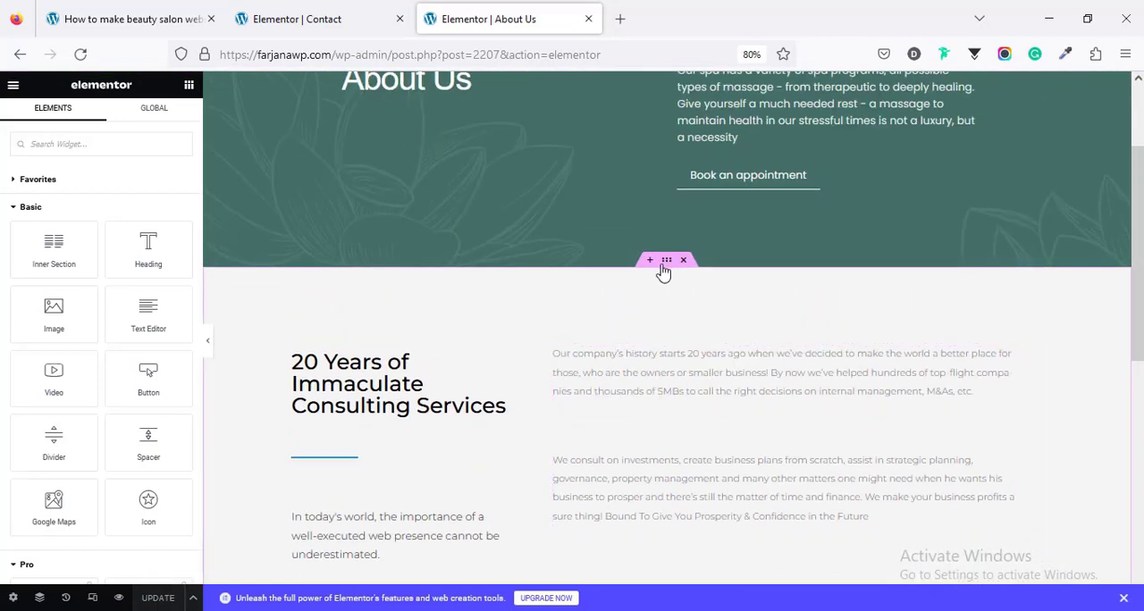
pyautogui.click(651, 262)
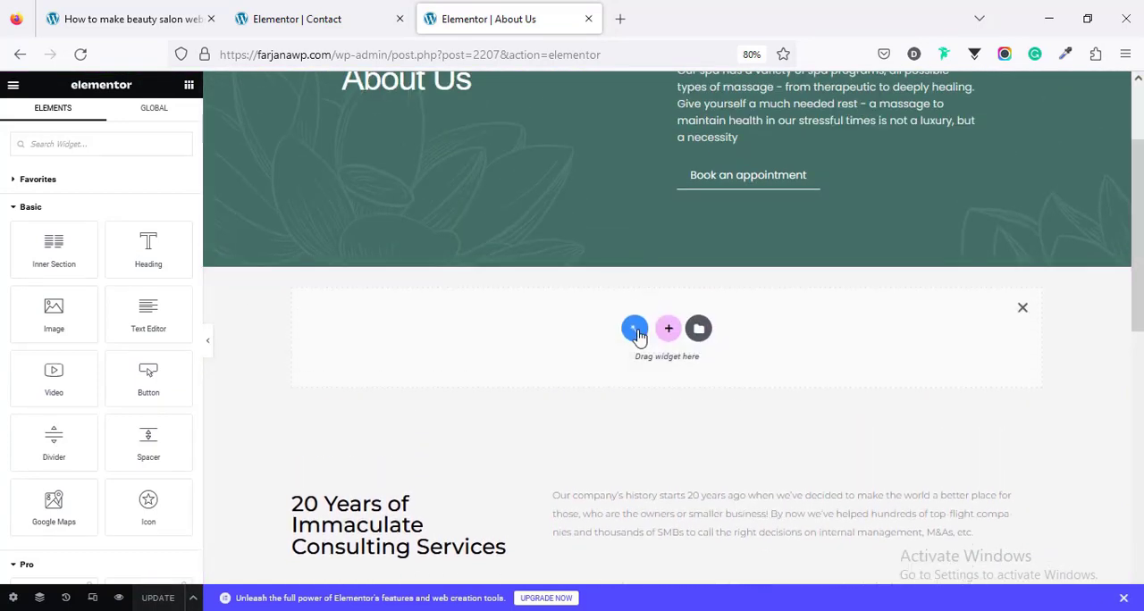
pyautogui.click(634, 327)
pyautogui.click(551, 130)
pyautogui.click(207, 221)
pyautogui.moveTo(944, 215)
pyautogui.mouseDown()
pyautogui.moveTo(964, 382)
pyautogui.moveTo(958, 374)
pyautogui.mouseUp()
pyautogui.moveTo(864, 417)
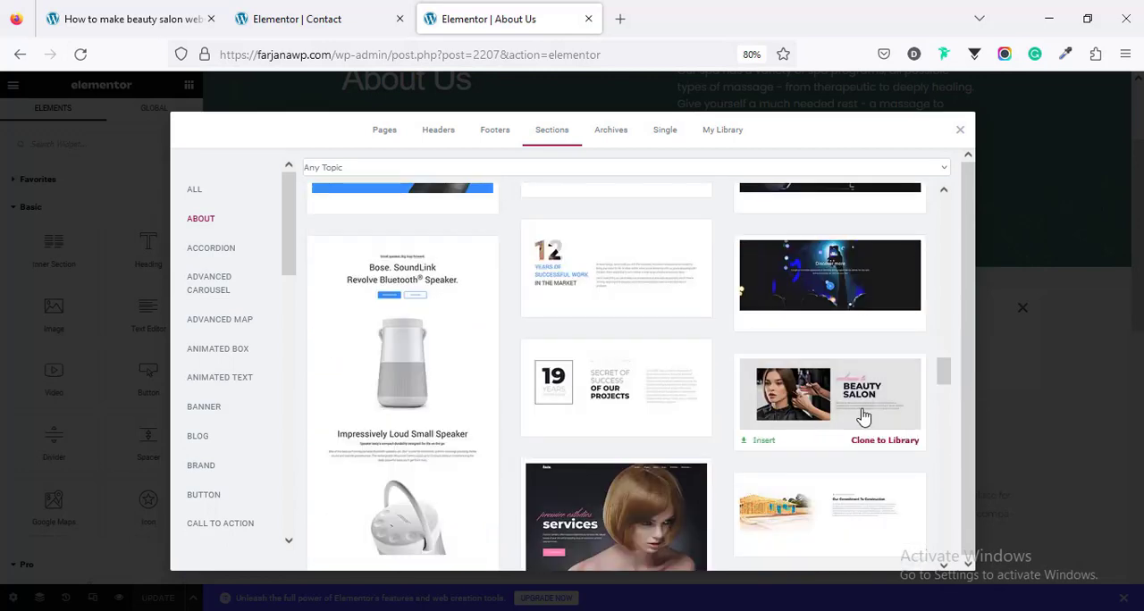
pyautogui.click(763, 442)
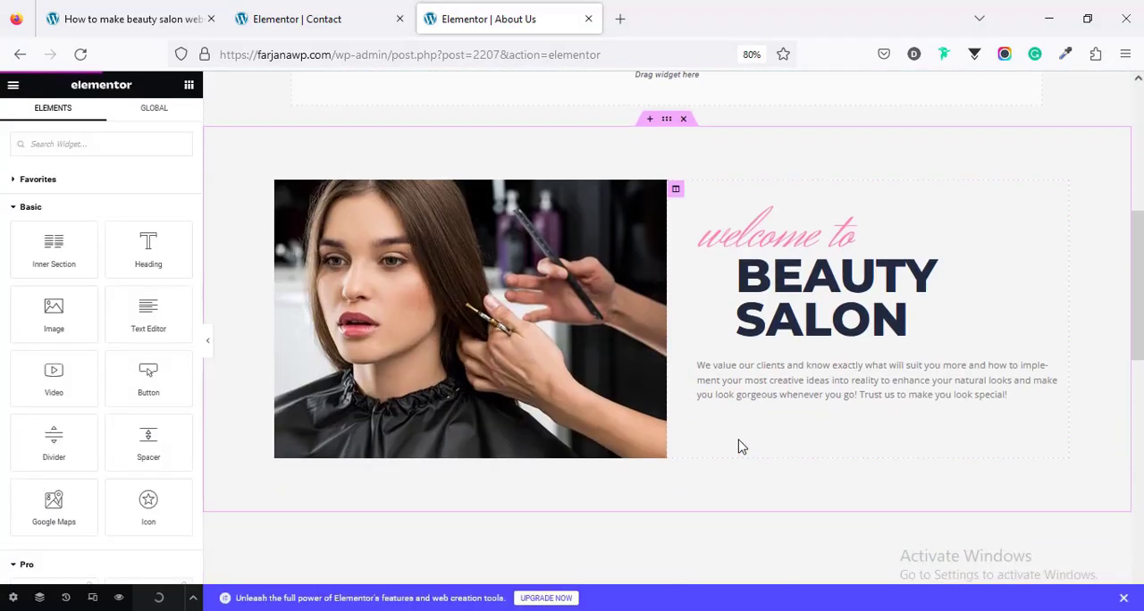
pyautogui.scroll(3, 741, 447)
pyautogui.click(1022, 240)
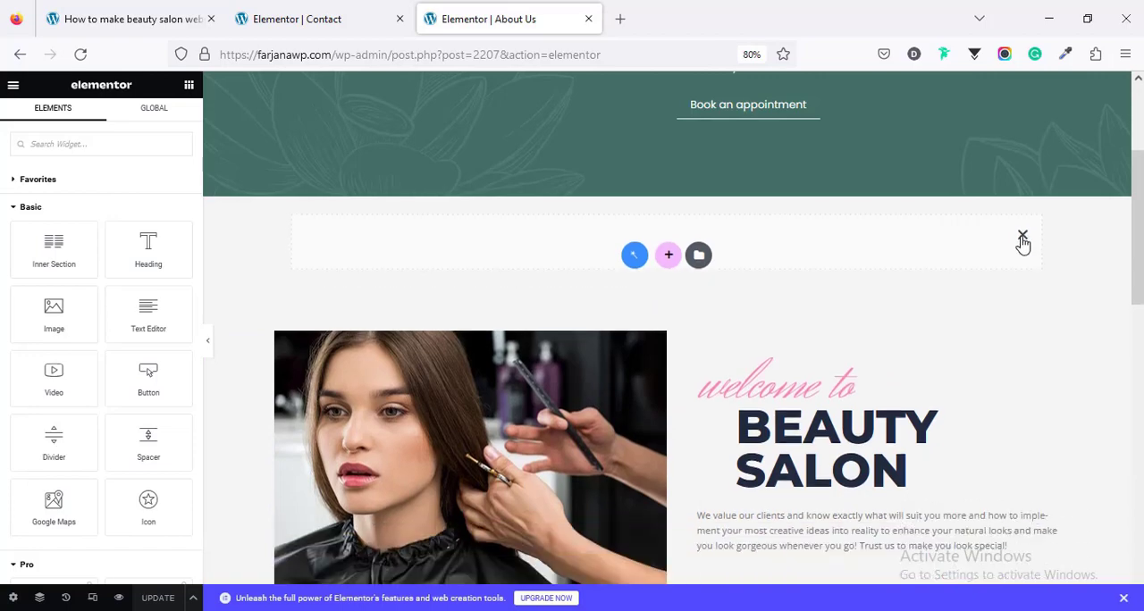
# Step: Replace the Beauty Salon section's image with pexels-anna-shvets-5069431.jpg from the media library
pyautogui.scroll(-8, 474, 386)
pyautogui.scroll(8, 479, 383)
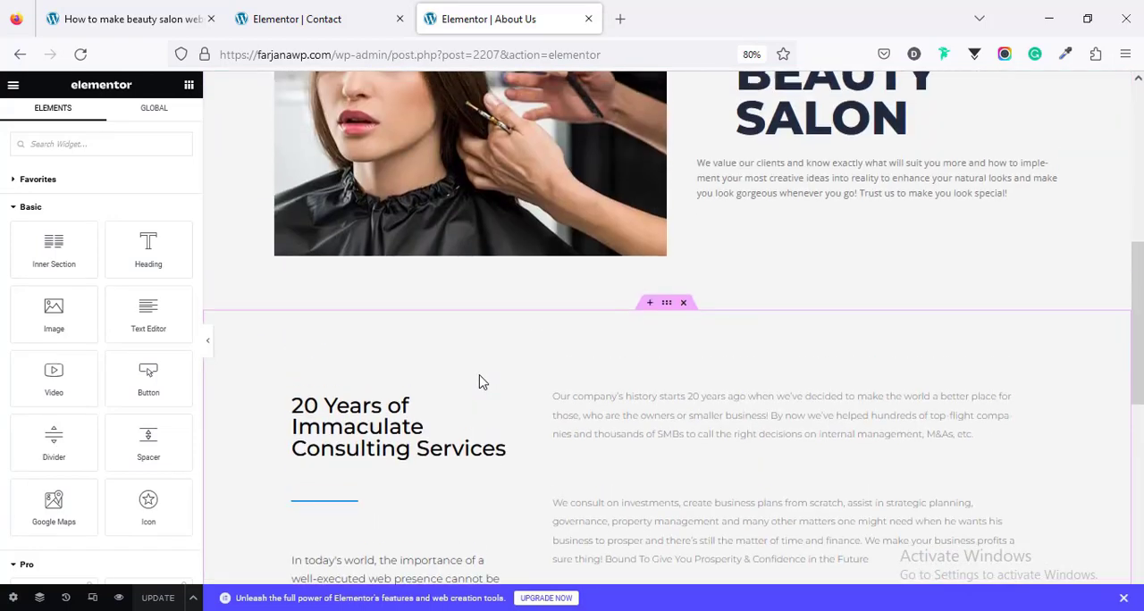
pyautogui.scroll(-3, 349, 348)
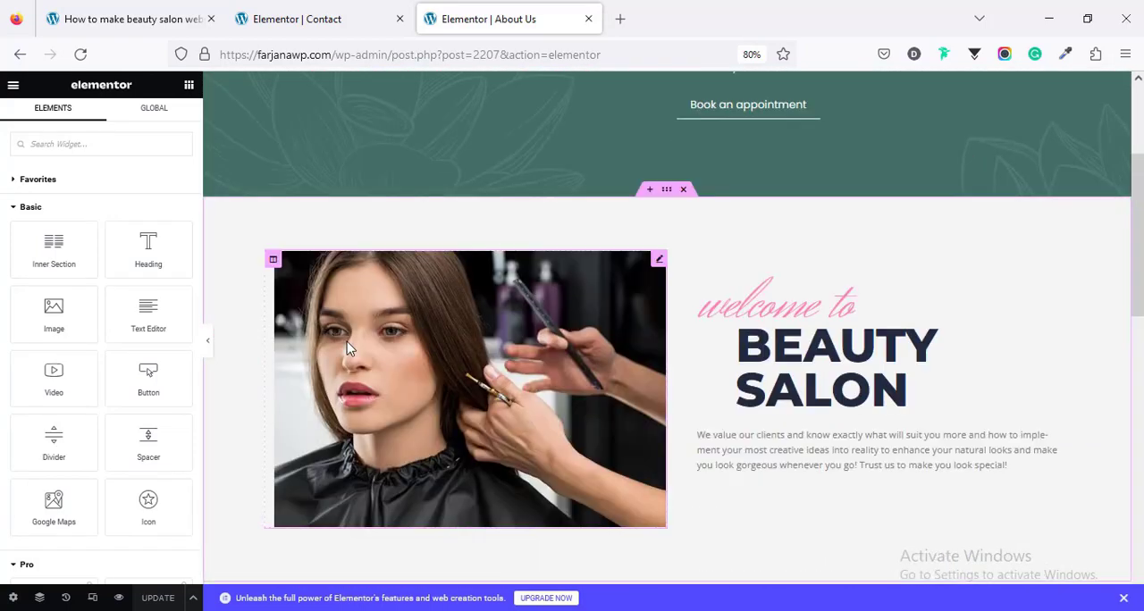
pyautogui.click(348, 349)
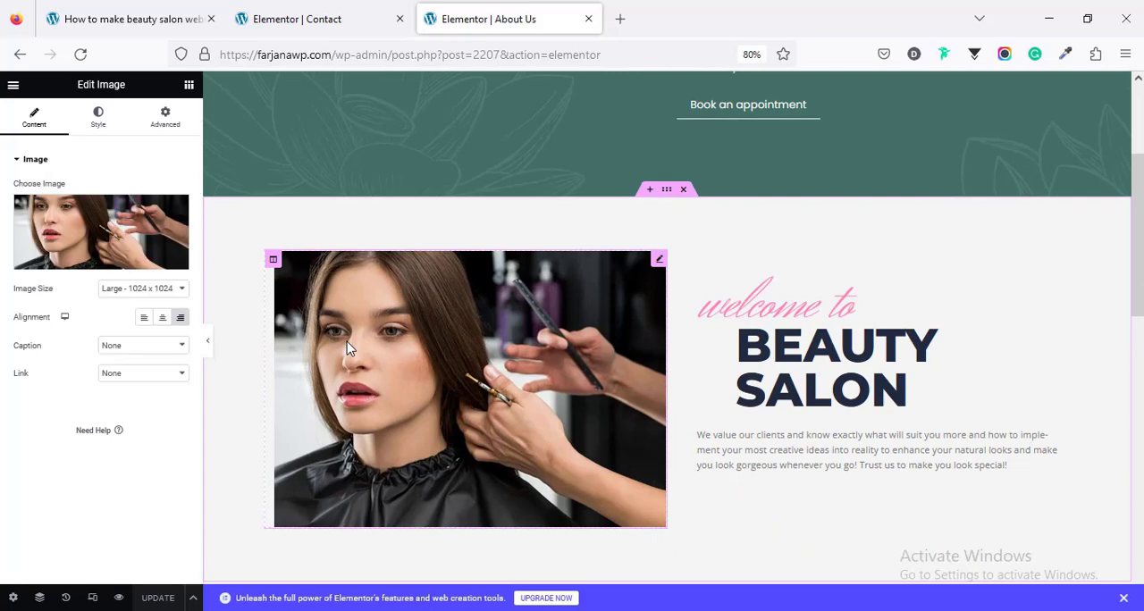
pyautogui.click(130, 230)
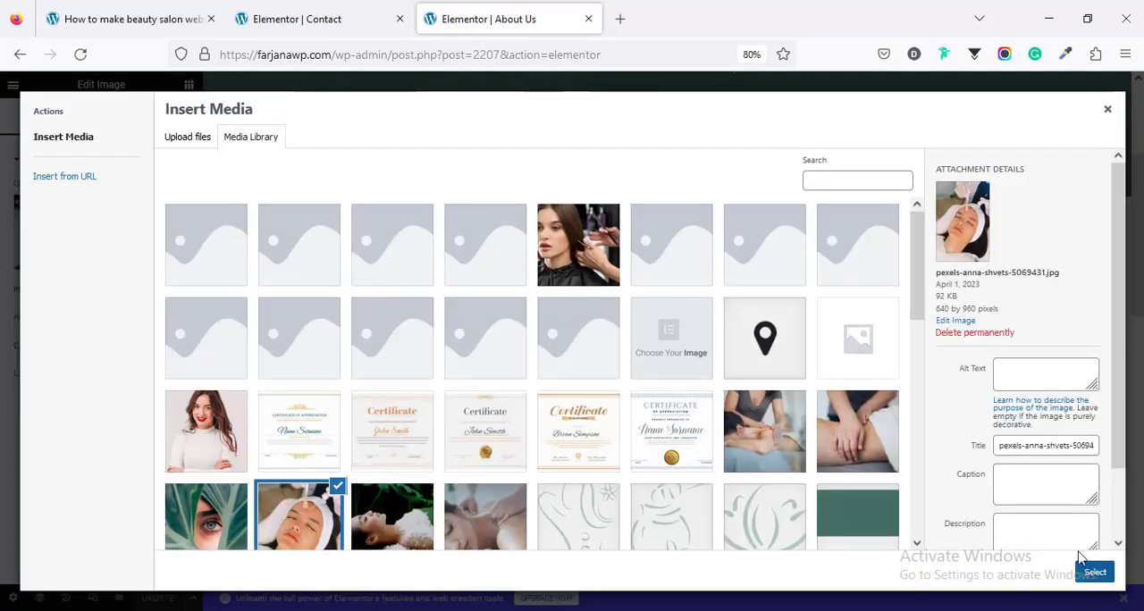
pyautogui.click(1095, 572)
pyautogui.scroll(-5, 680, 380)
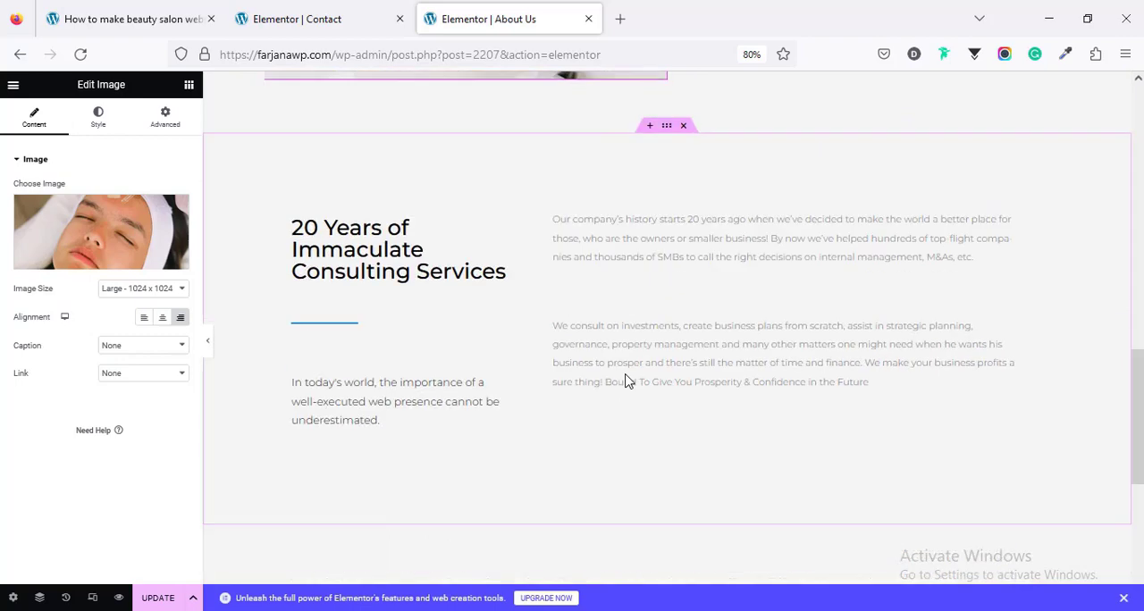
pyautogui.scroll(-2, 626, 378)
pyautogui.scroll(2, 625, 378)
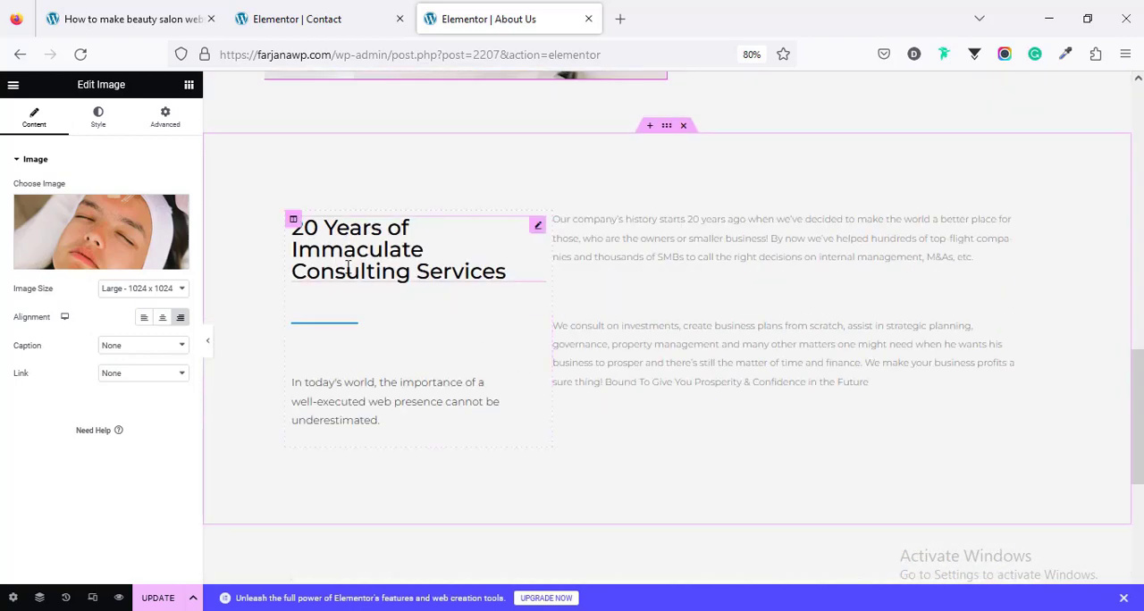
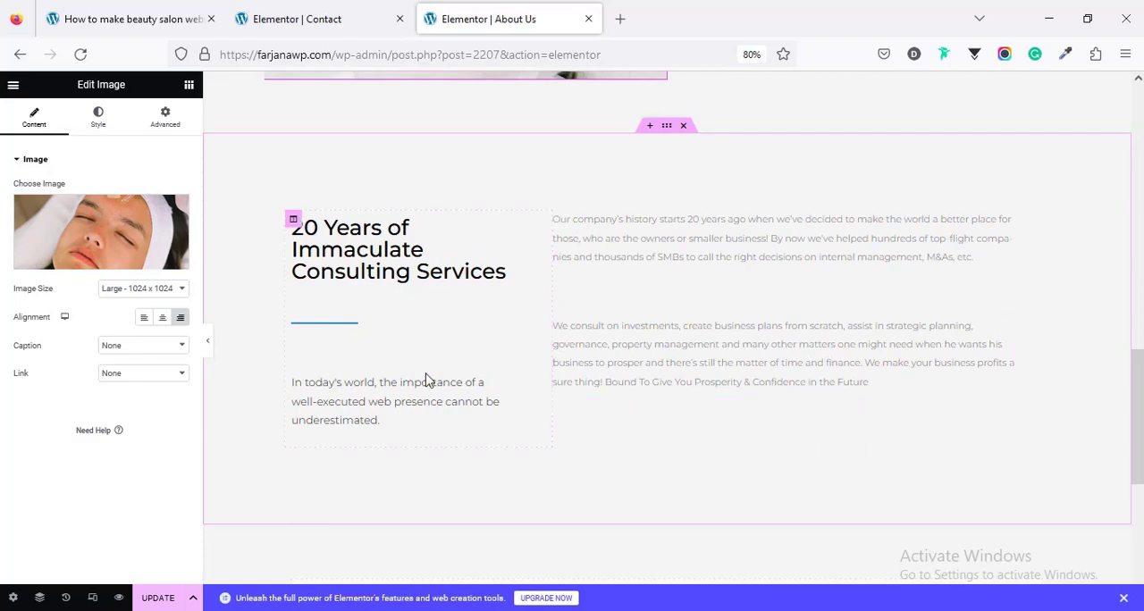
# Step: Replace the Contact page editor with the site's home page at farjanawp.com and open that page for editing with Elementor
pyautogui.scroll(4, 429, 380)
pyautogui.click(333, 13)
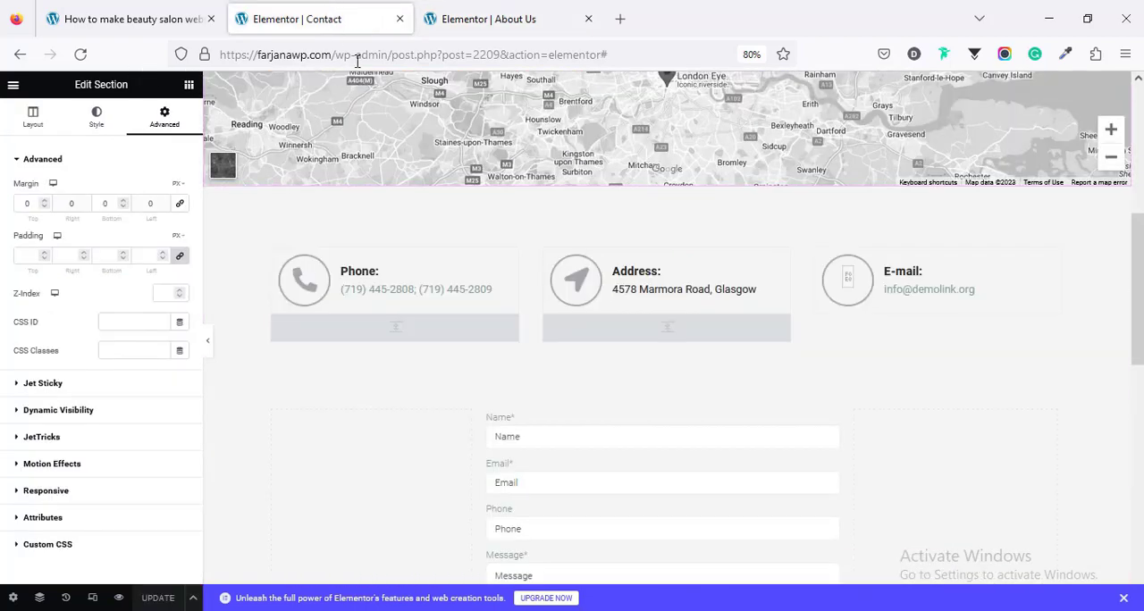
pyautogui.moveTo(339, 57); pyautogui.dragTo(670, 71)
pyautogui.press('BackSpace')
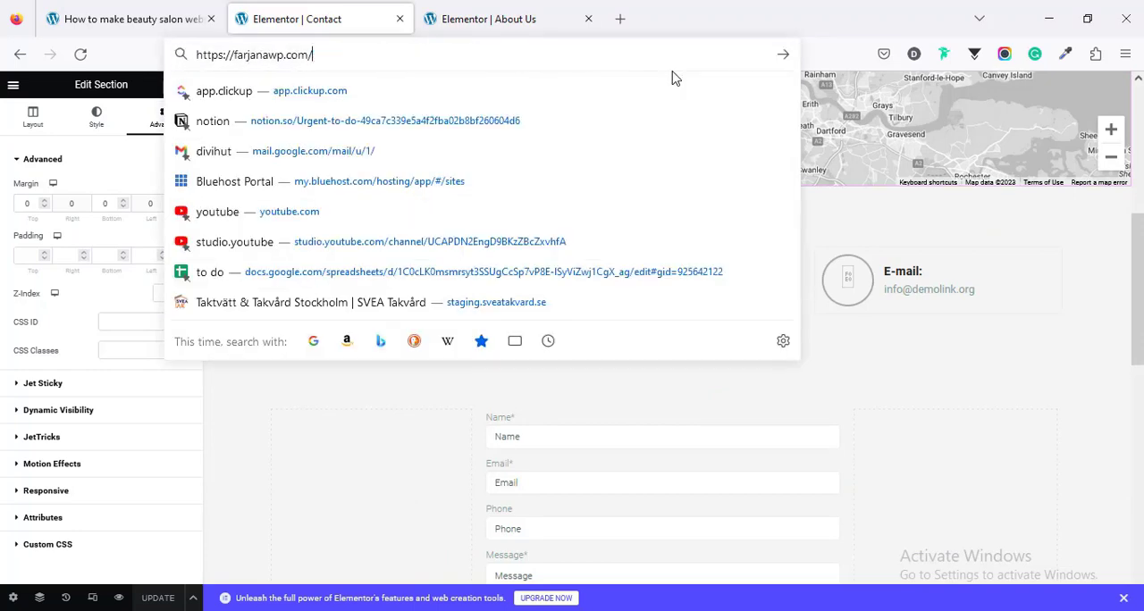
pyautogui.press('Return')
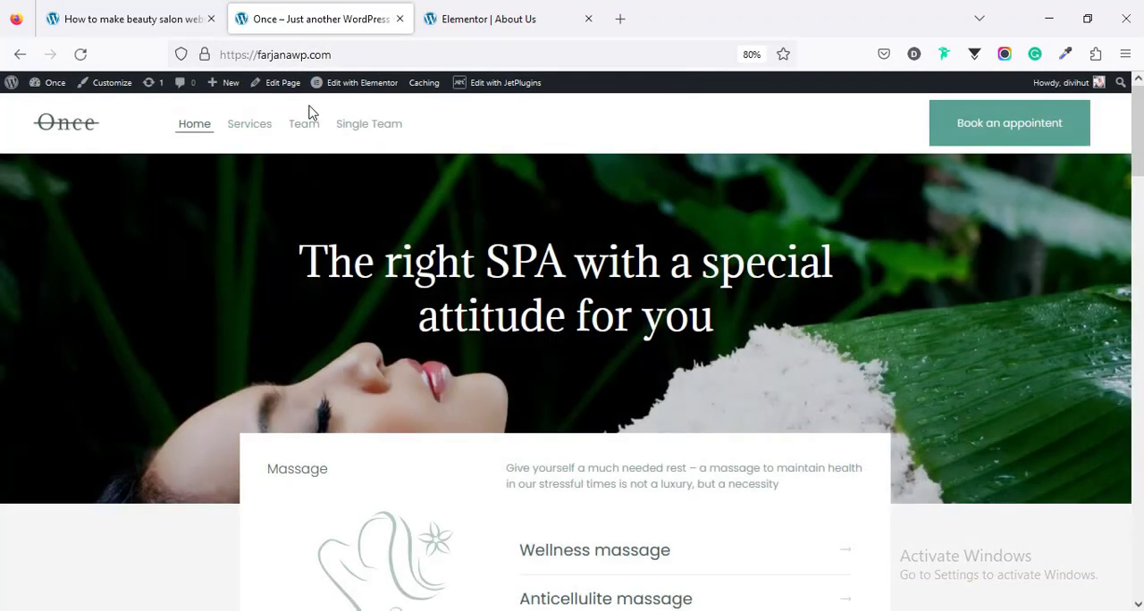
pyautogui.click(359, 89)
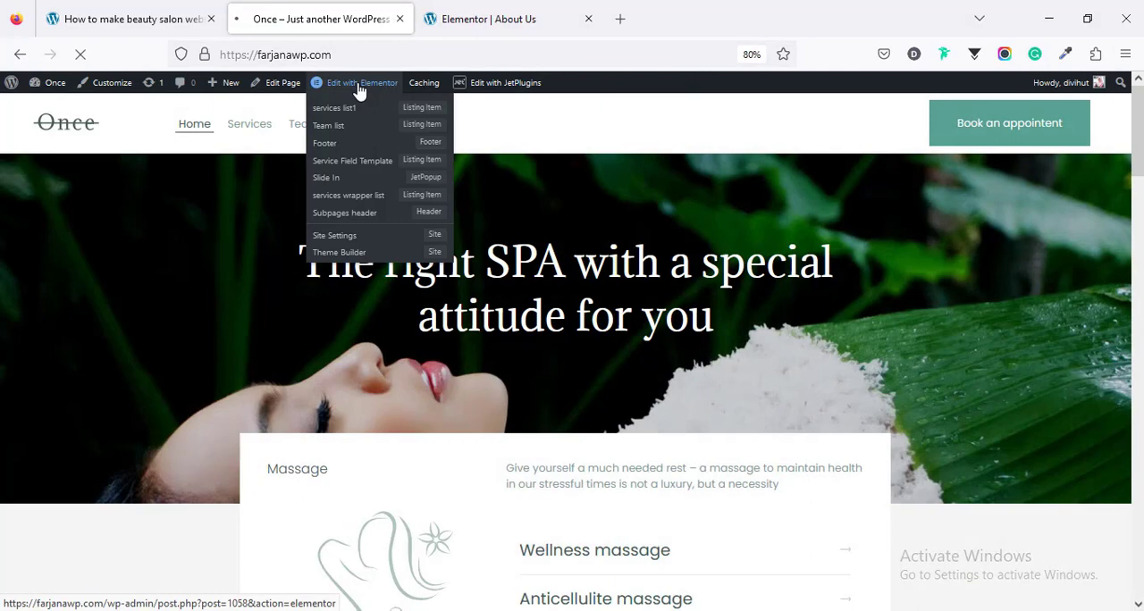
# Step: Copy the description text block beneath the Professional team heading on the Home page
pyautogui.scroll(-3, 549, 275)
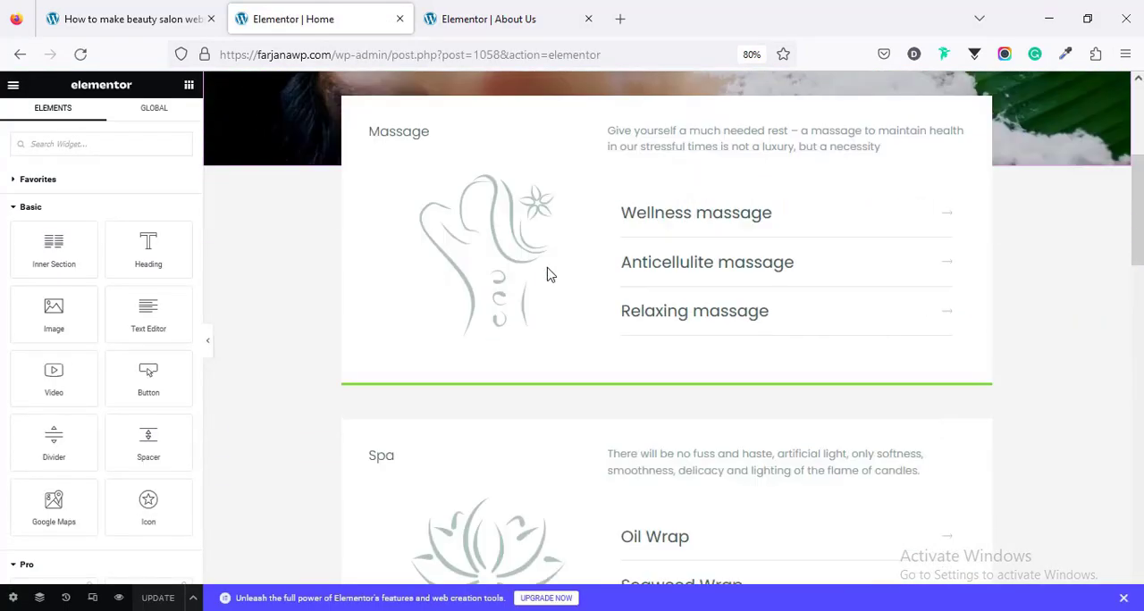
pyautogui.scroll(-10, 550, 272)
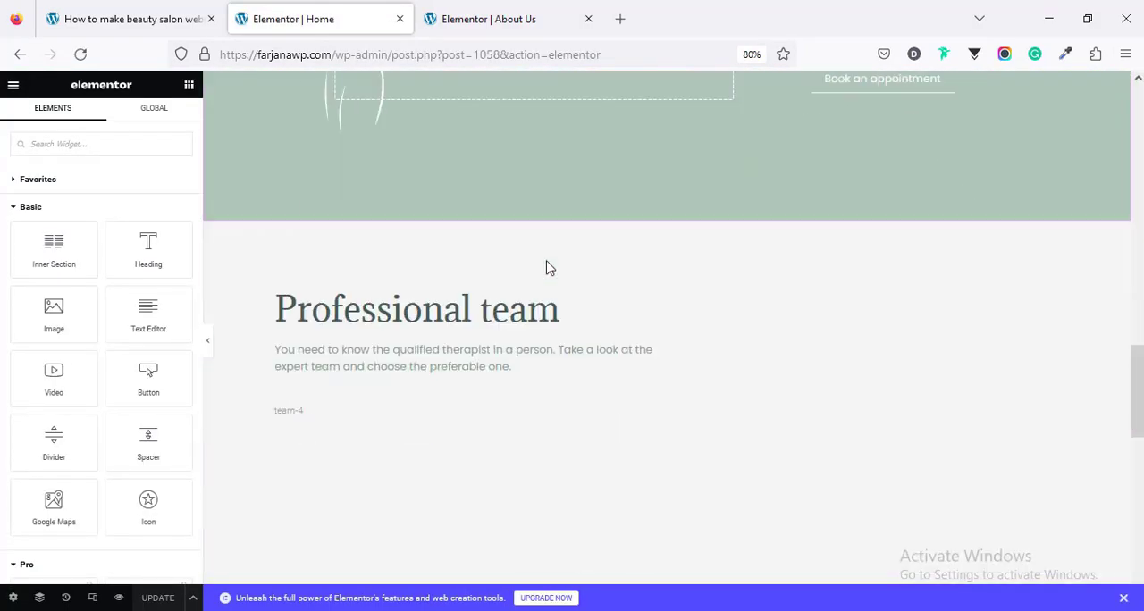
pyautogui.scroll(-2, 550, 268)
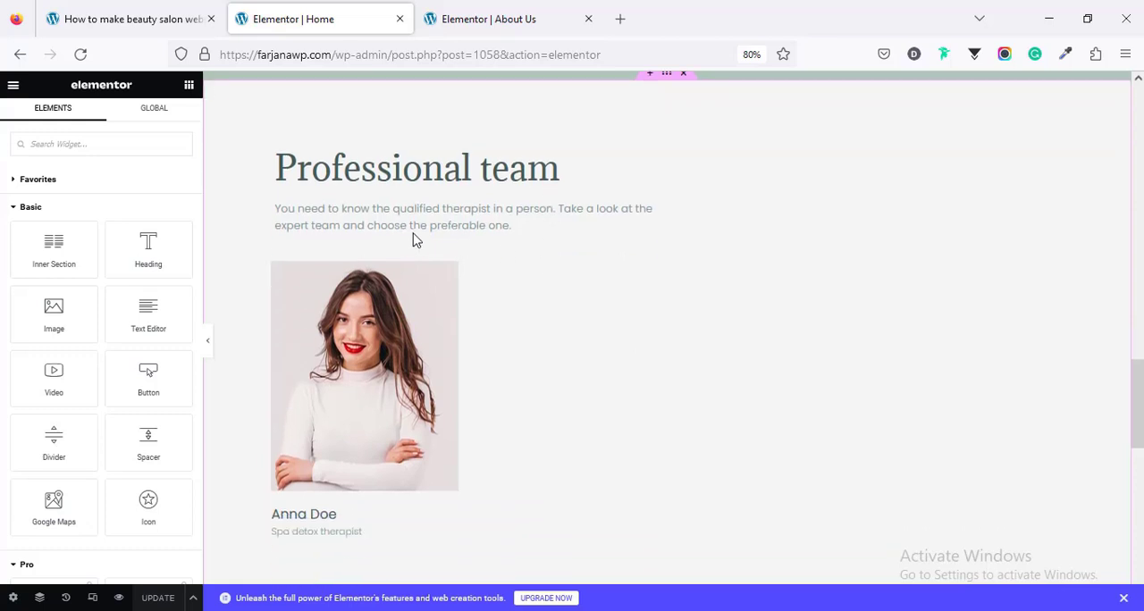
pyautogui.rightClick(407, 225)
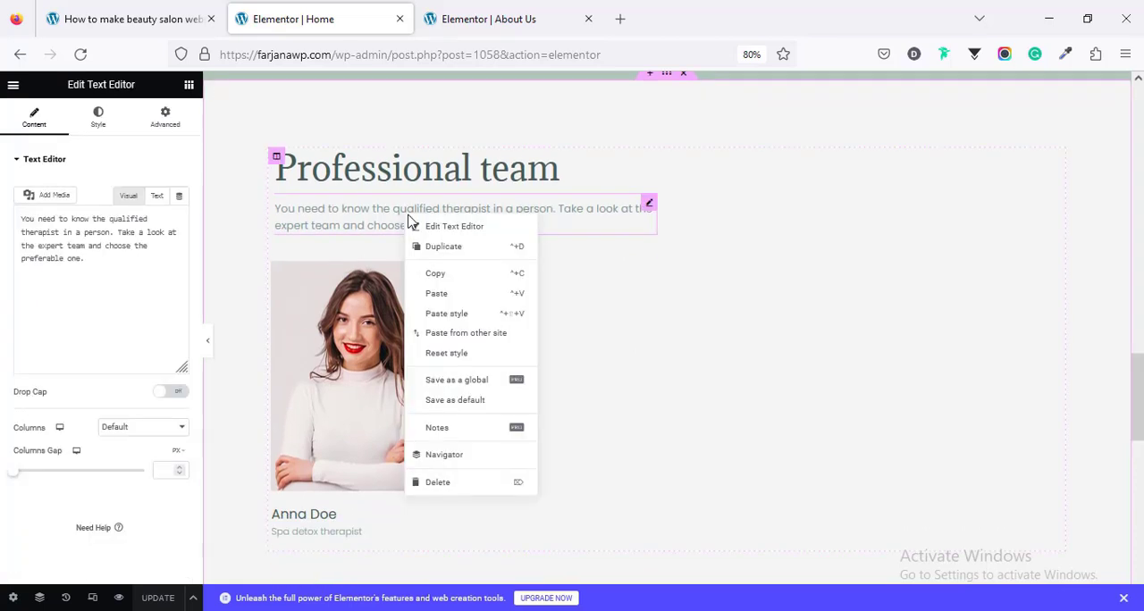
pyautogui.click(443, 279)
pyautogui.scroll(4, 445, 259)
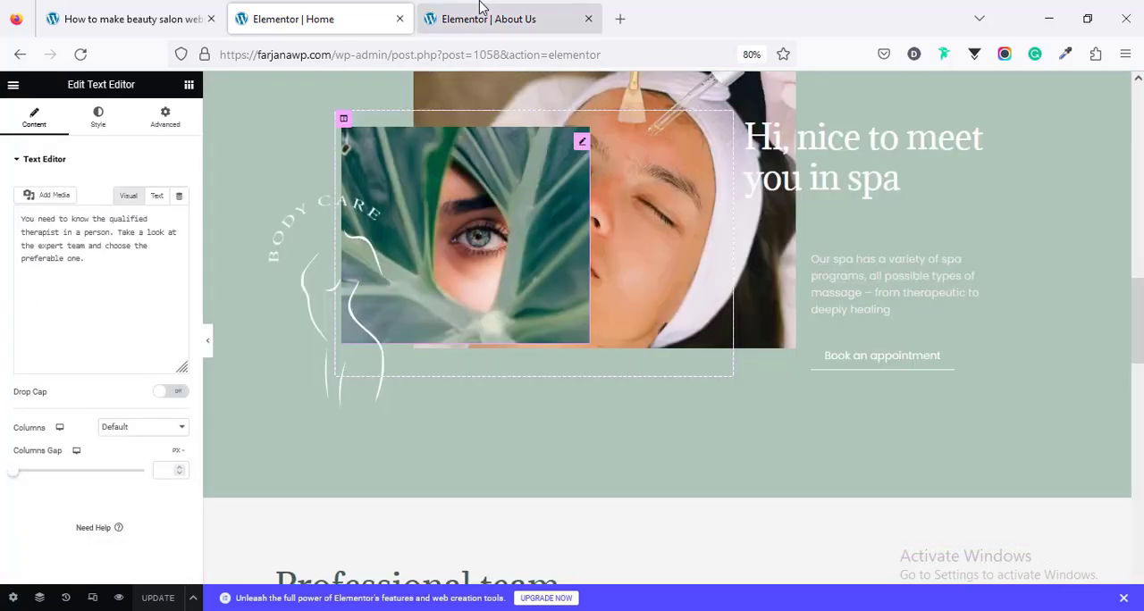
# Step: On the About Us page, paste the copied style onto the three paragraphs of the "20 Years of Immaculate Consulting Services" section
pyautogui.click(483, 12)
pyautogui.scroll(-3, 522, 276)
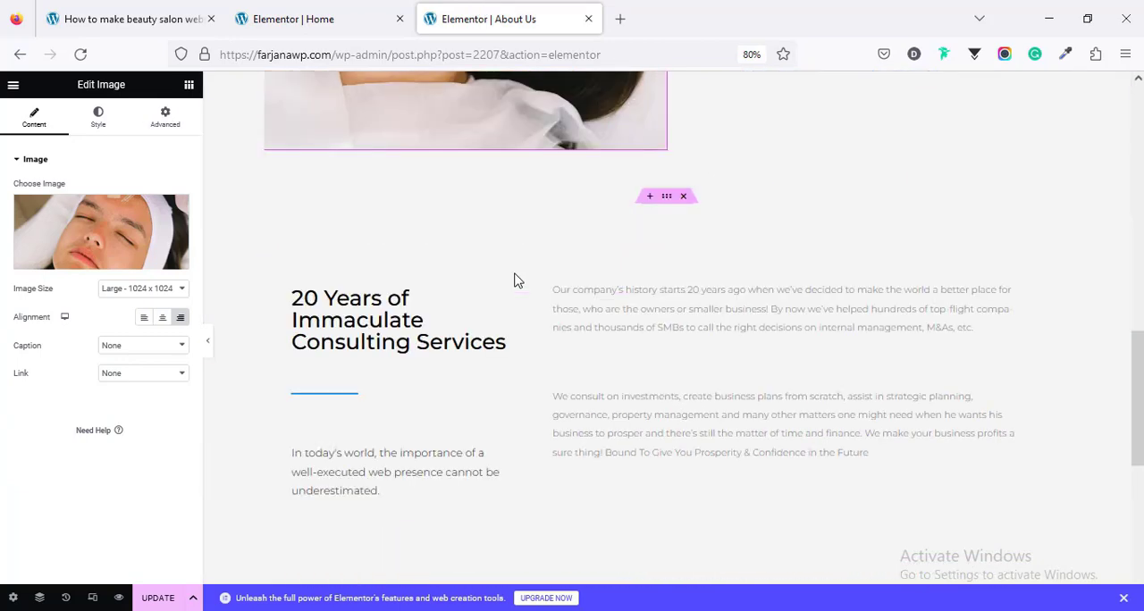
pyautogui.rightClick(623, 306)
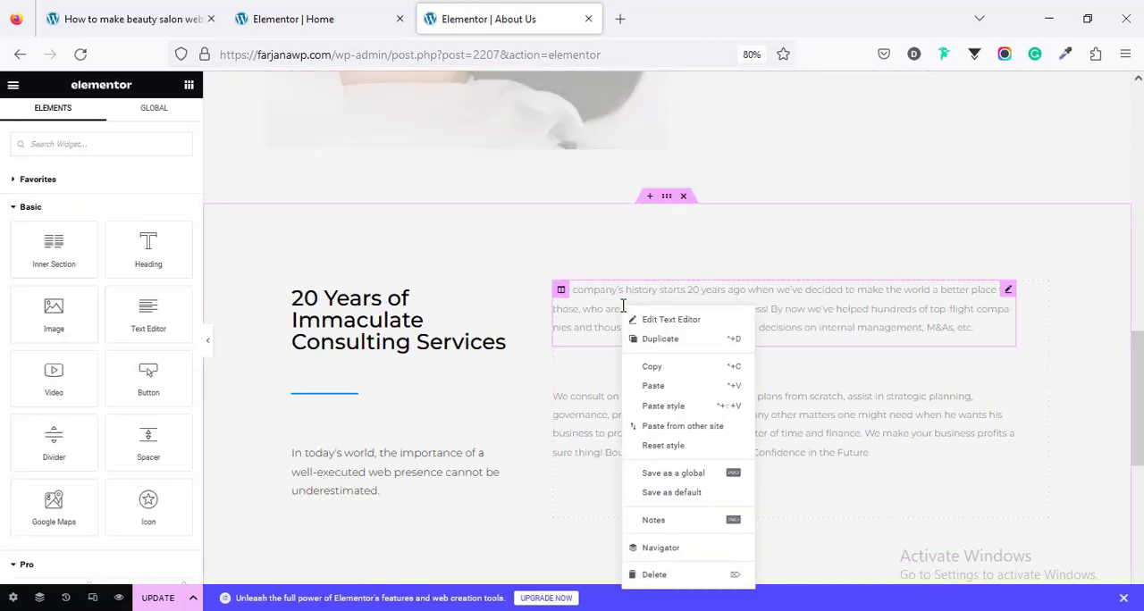
pyautogui.click(660, 405)
pyautogui.rightClick(642, 425)
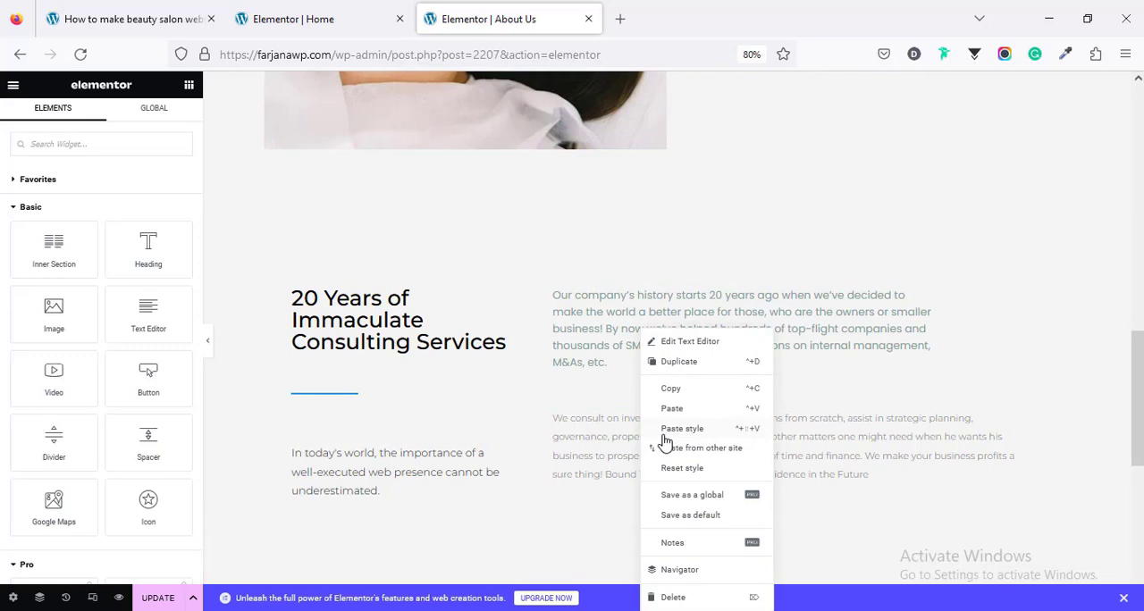
pyautogui.click(666, 431)
pyautogui.rightClick(435, 435)
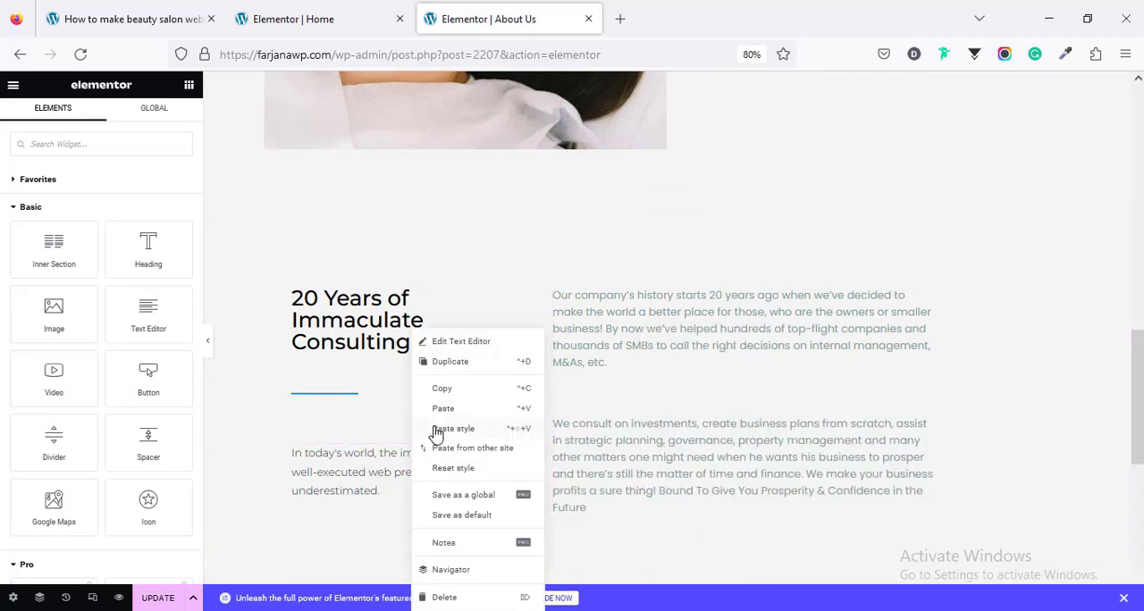
pyautogui.click(436, 429)
# Step: Paste the copied text style onto the paragraph beneath the Beauty Salon heading
pyautogui.click(746, 337)
pyautogui.click(99, 118)
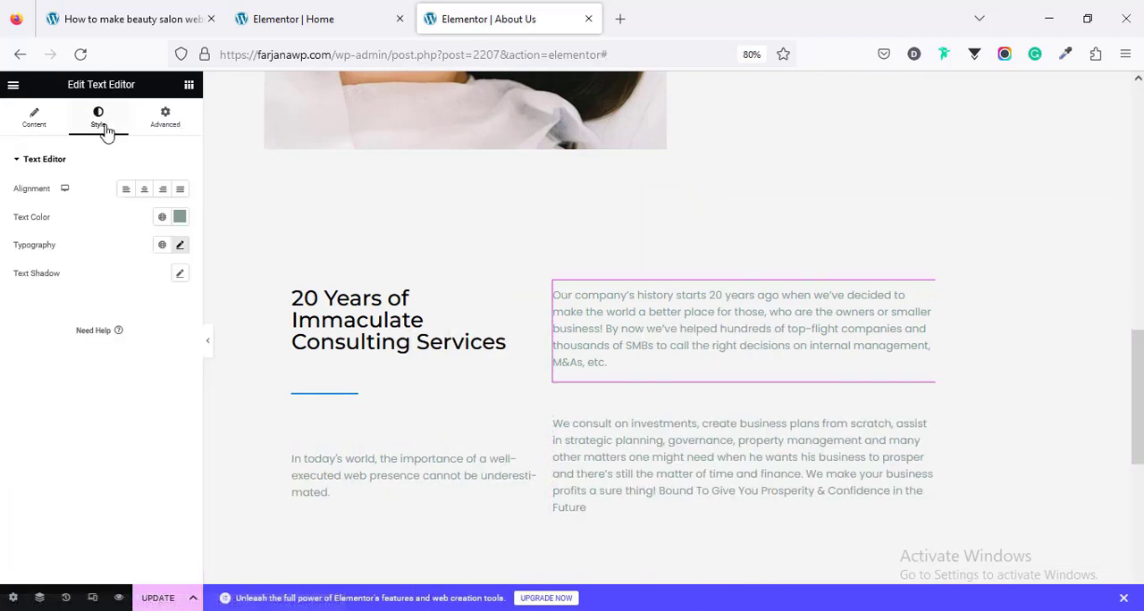
pyautogui.scroll(5, 805, 324)
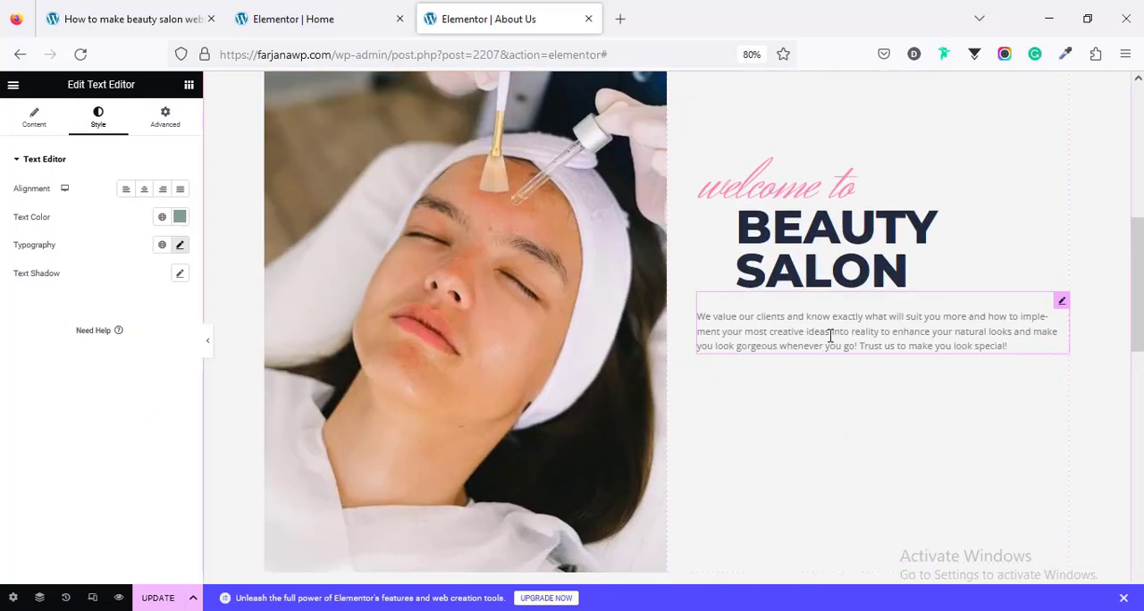
pyautogui.rightClick(832, 335)
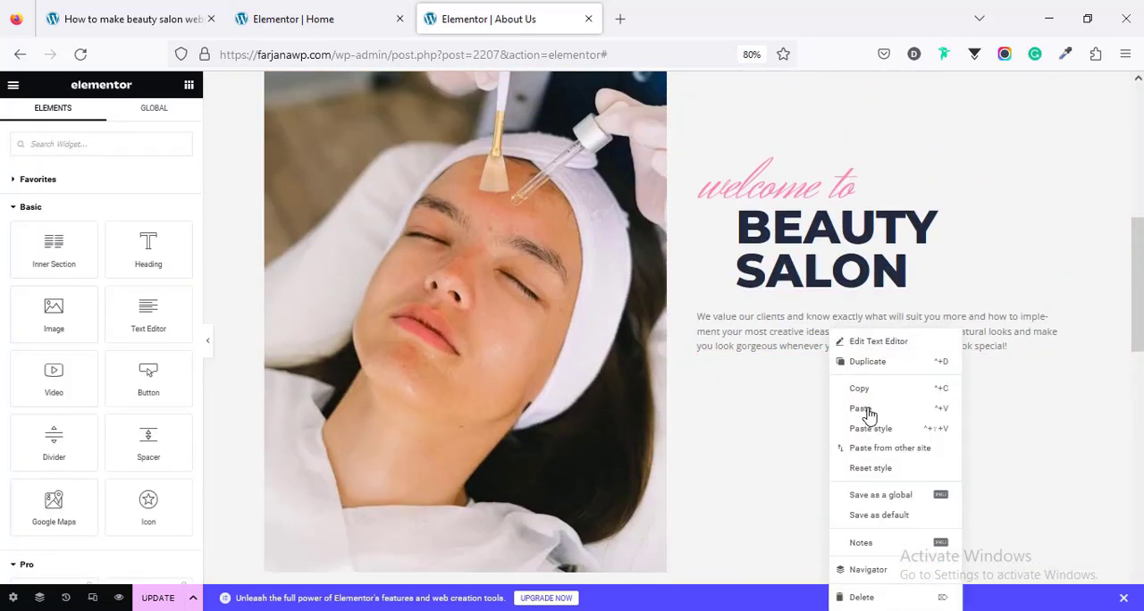
pyautogui.click(880, 429)
pyautogui.scroll(-4, 856, 416)
pyautogui.scroll(3, 825, 373)
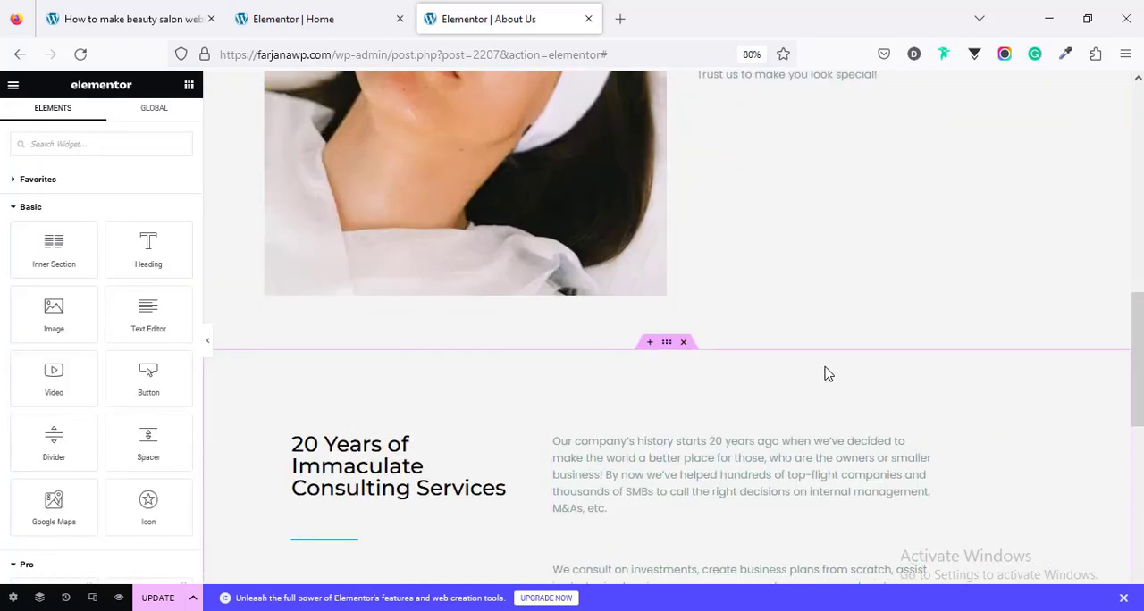
# Step: Copy the "Our company's history" paragraph and paste it beneath the Beauty Salon paragraph
pyautogui.scroll(-1, 784, 327)
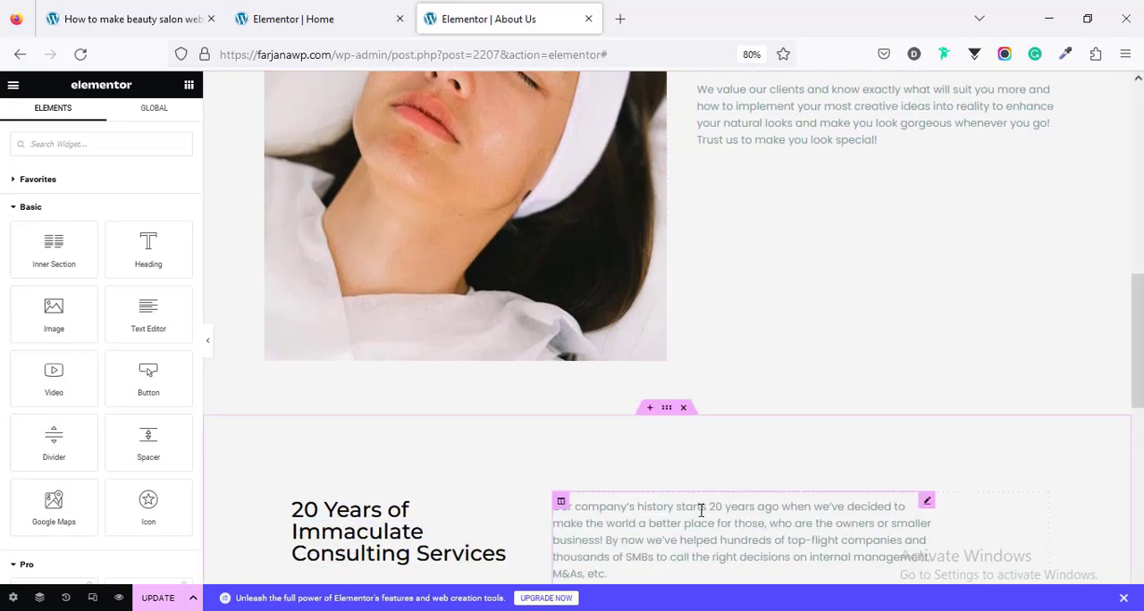
pyautogui.rightClick(706, 516)
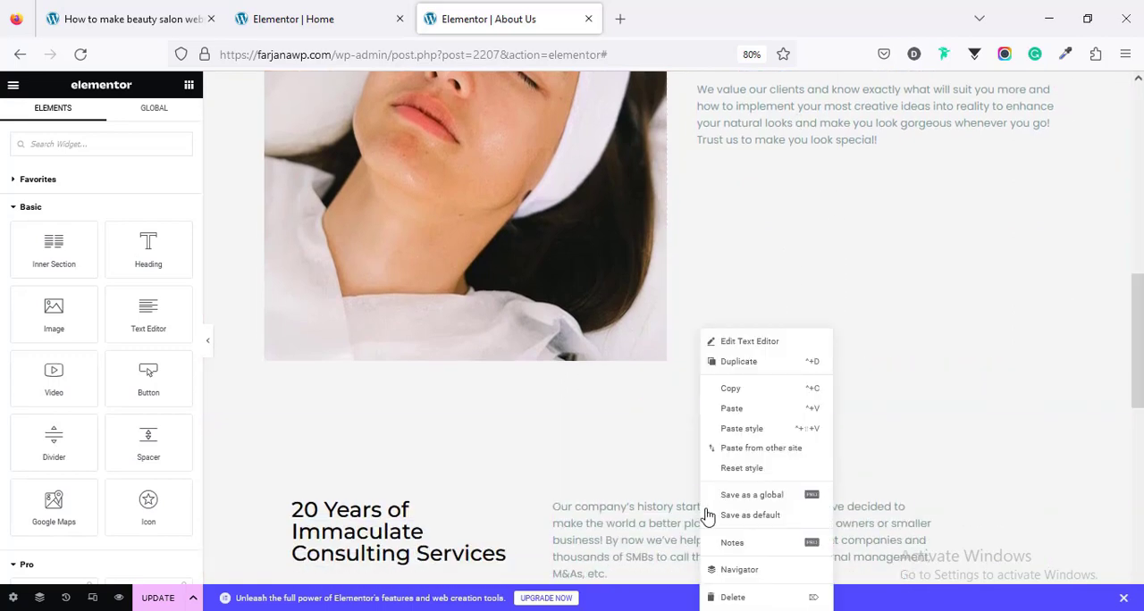
pyautogui.click(746, 397)
pyautogui.scroll(3, 780, 345)
pyautogui.rightClick(782, 340)
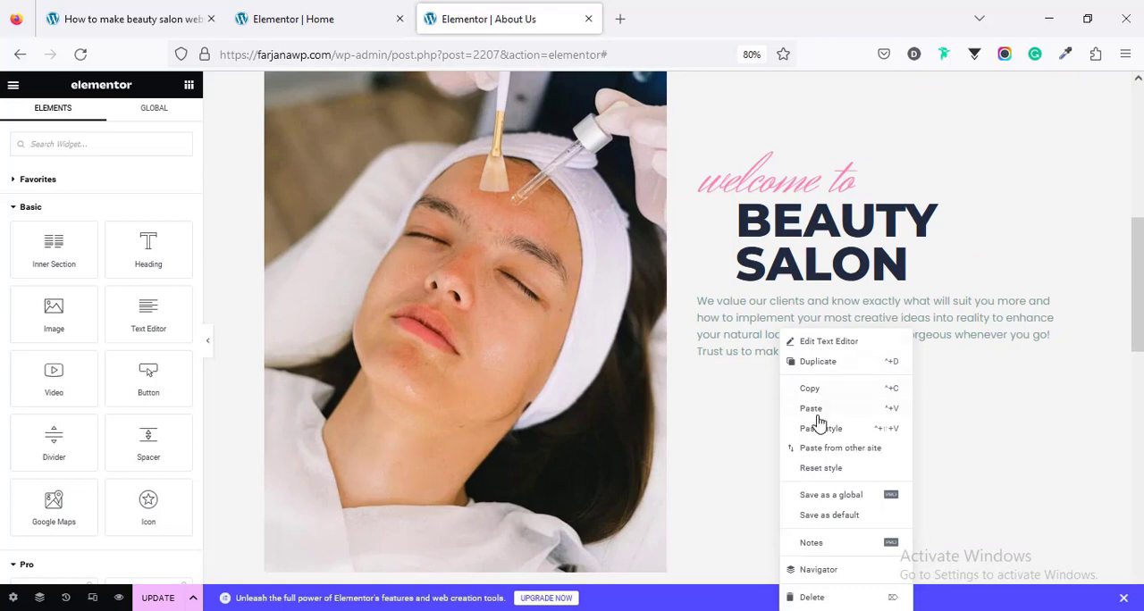
pyautogui.click(783, 415)
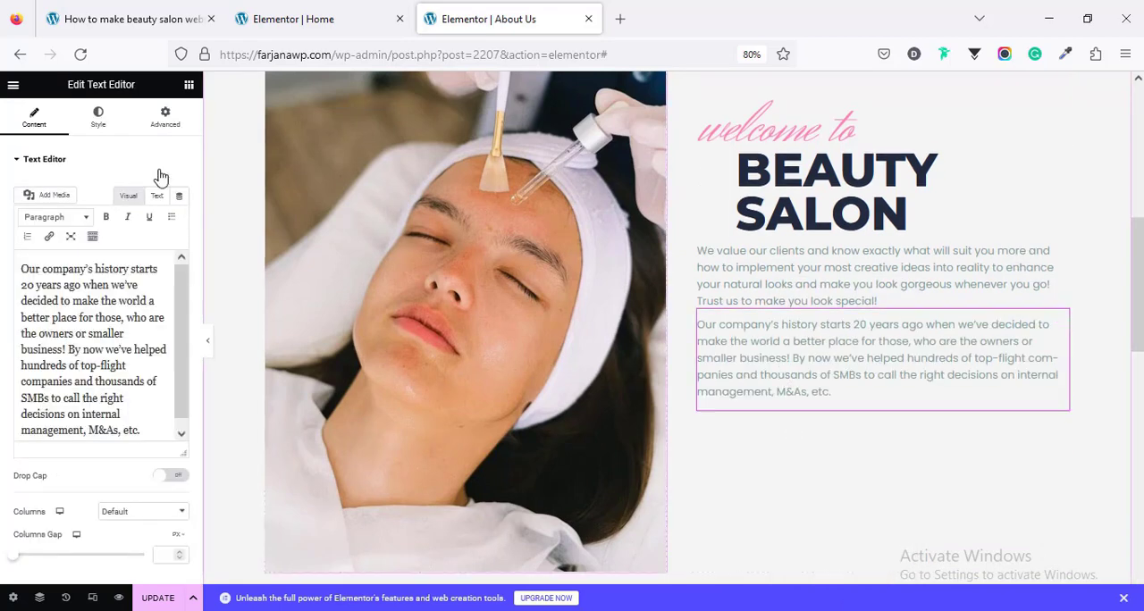
# Step: Copy the "We consult on investments" paragraph and paste it beneath the company history text in the Beauty Salon column
pyautogui.scroll(-4, 769, 453)
pyautogui.scroll(-3, 725, 515)
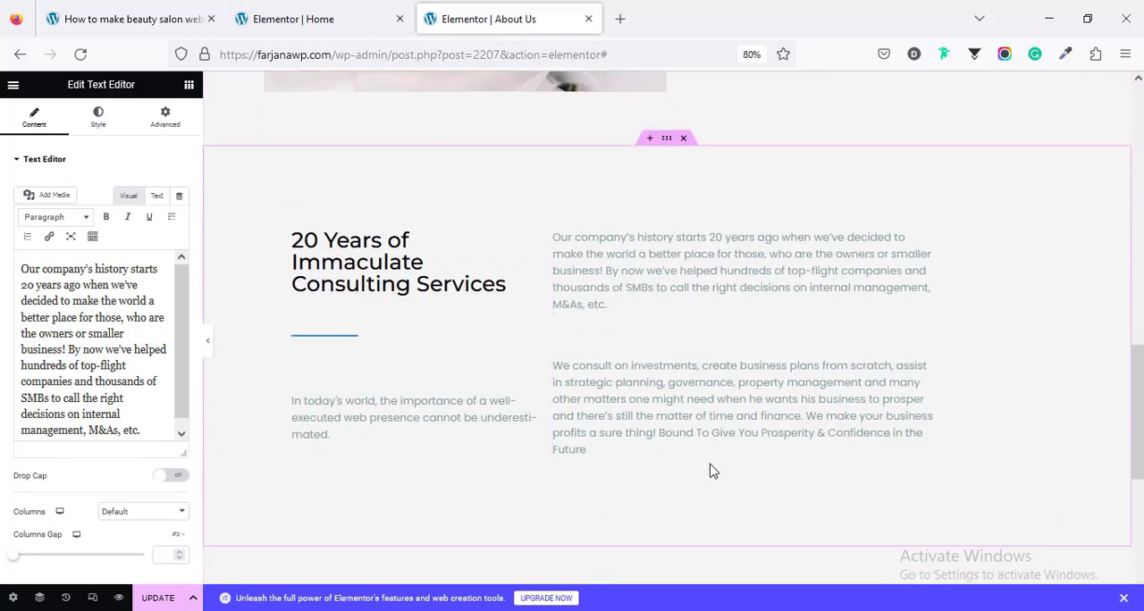
pyautogui.rightClick(697, 395)
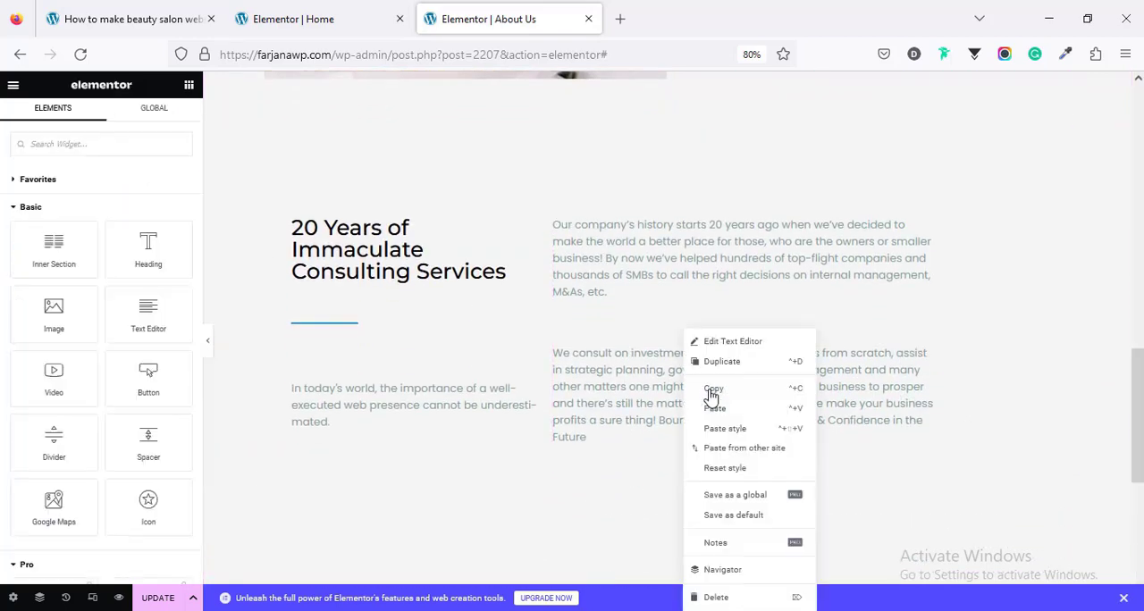
pyautogui.scroll(5, 738, 393)
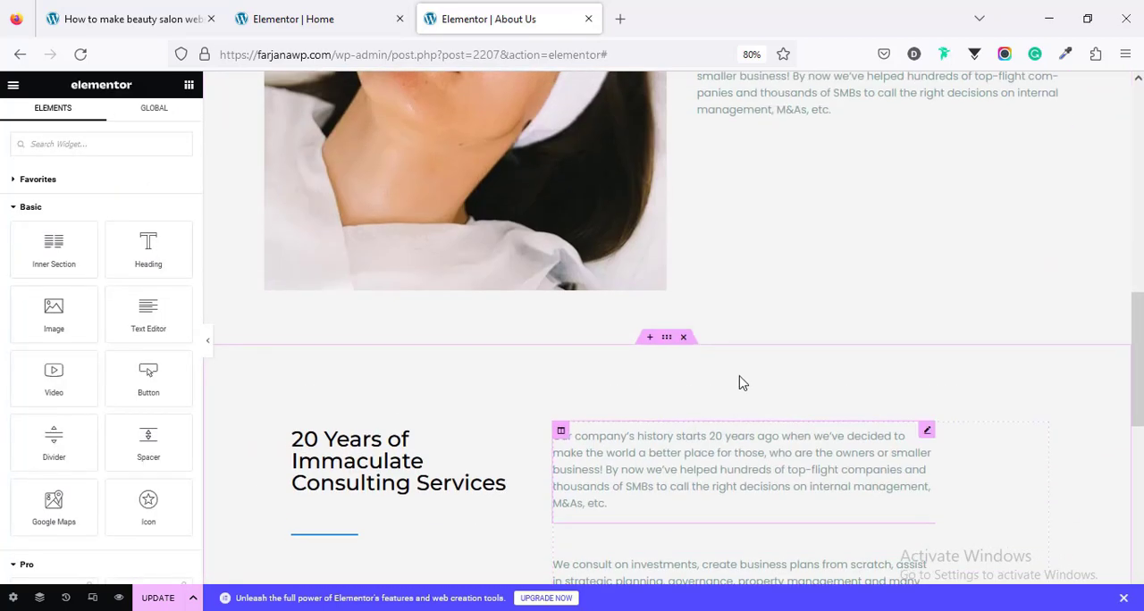
pyautogui.rightClick(791, 232)
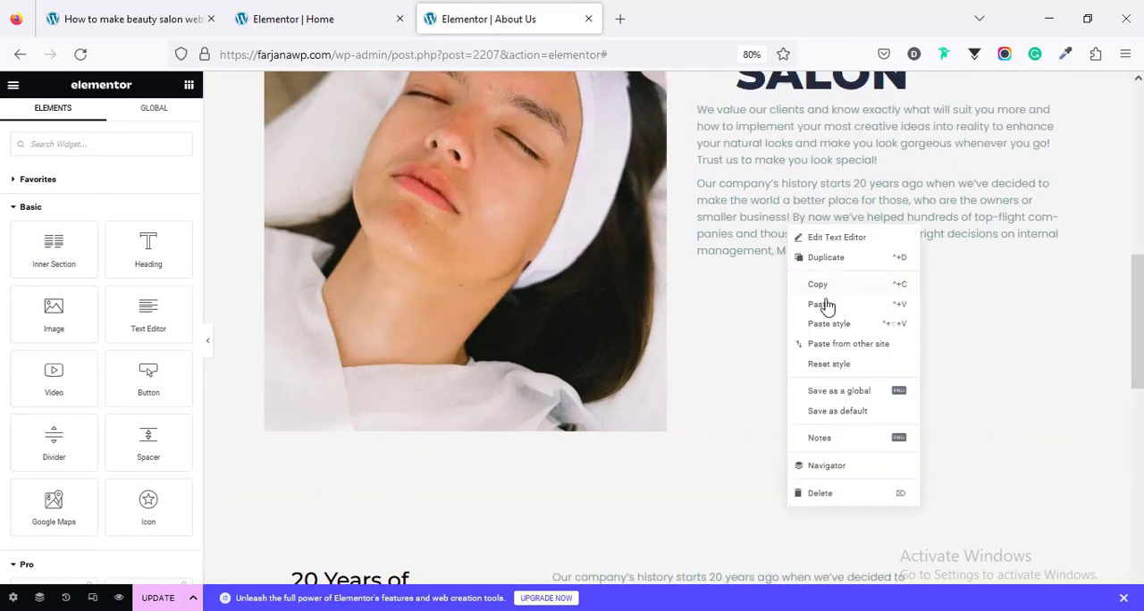
pyautogui.click(793, 239)
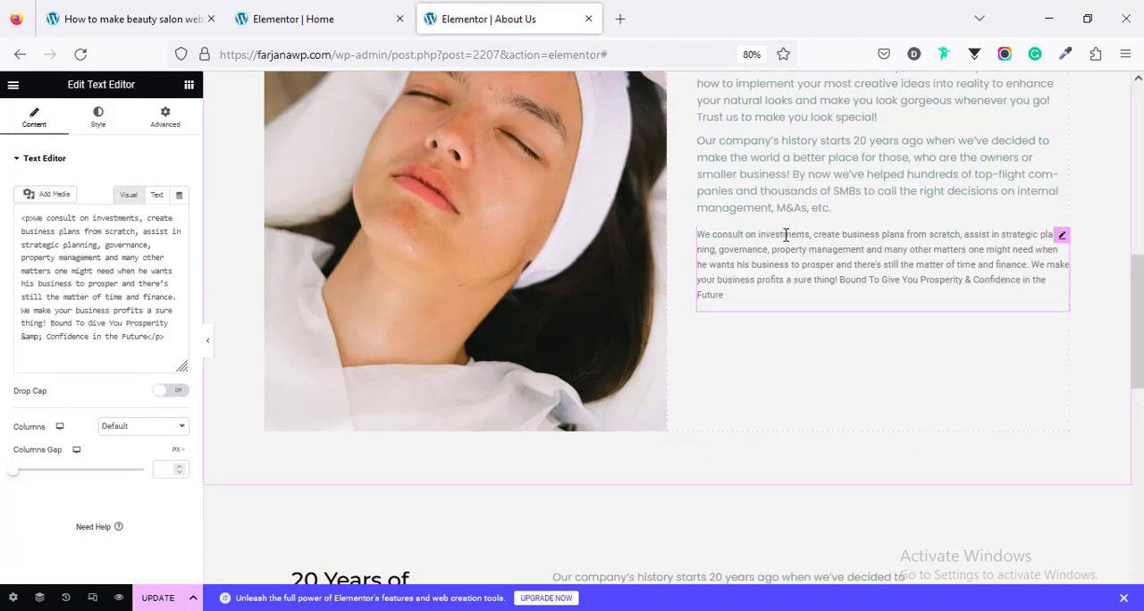
# Step: Set the top margin of the two pasted paragraphs in the Beauty Salon column to 30 px
pyautogui.click(165, 118)
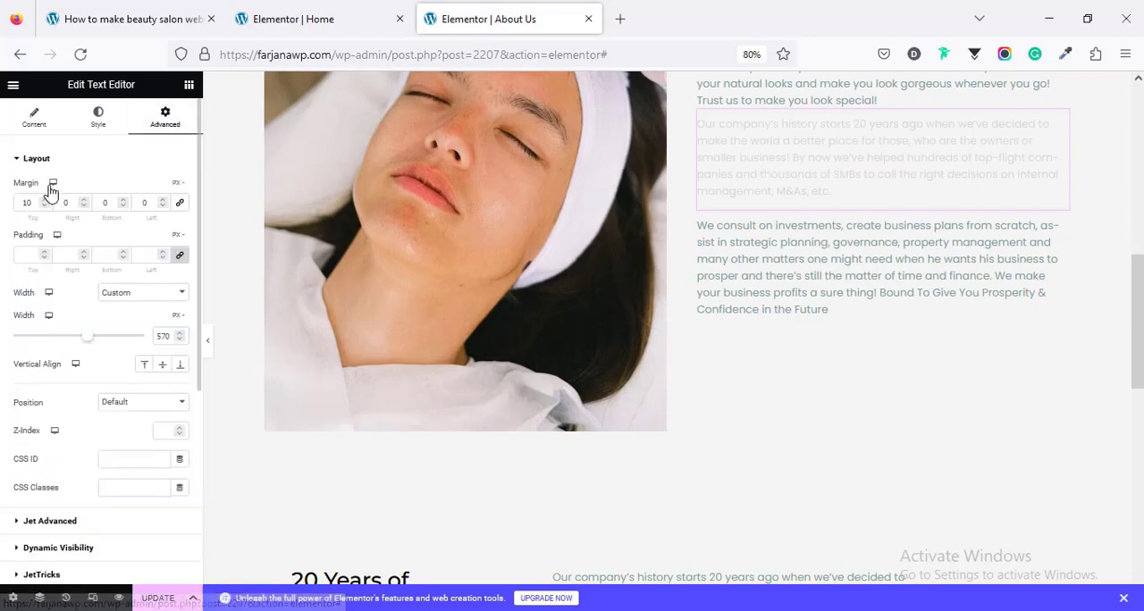
pyautogui.click(30, 204)
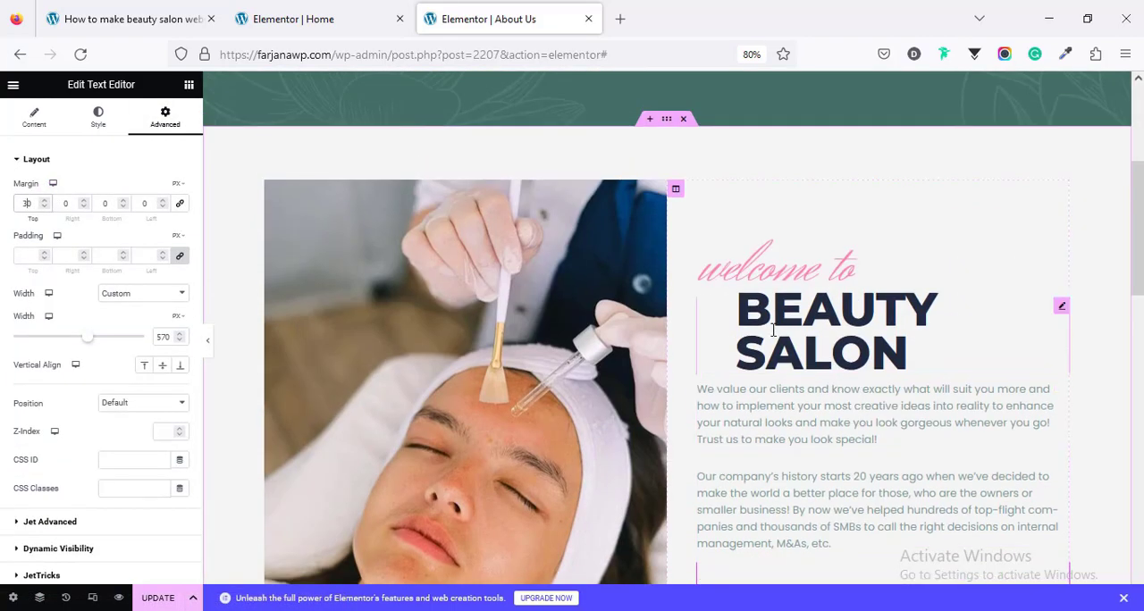
pyautogui.scroll(-6, 507, 385)
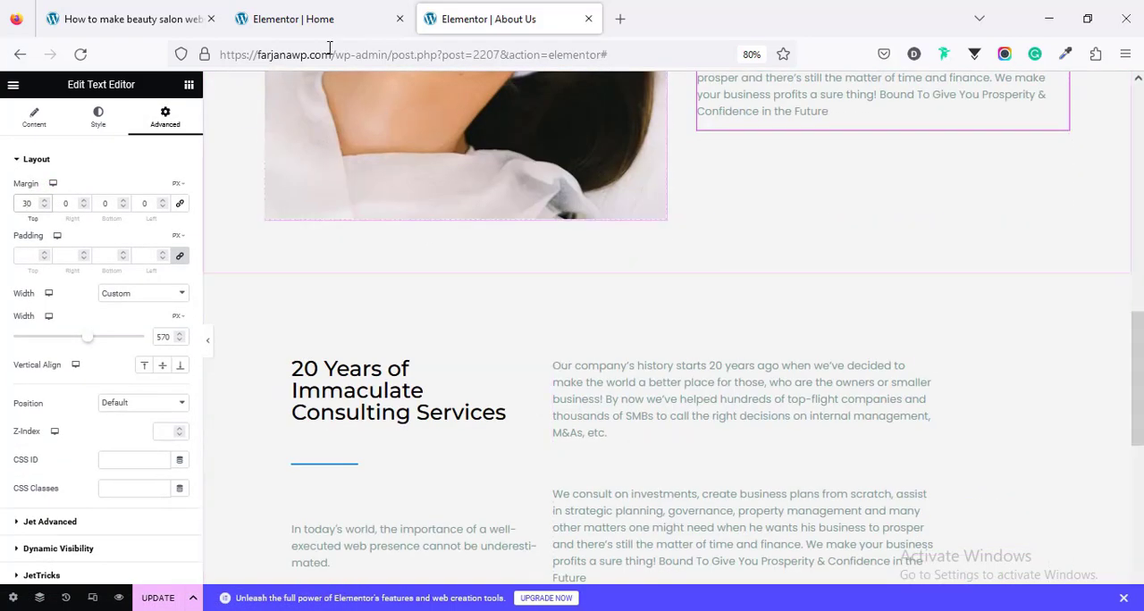
# Step: Copy the Professional team heading from the Home page and return to the About Us page
pyautogui.click(327, 20)
pyautogui.scroll(-15, 380, 302)
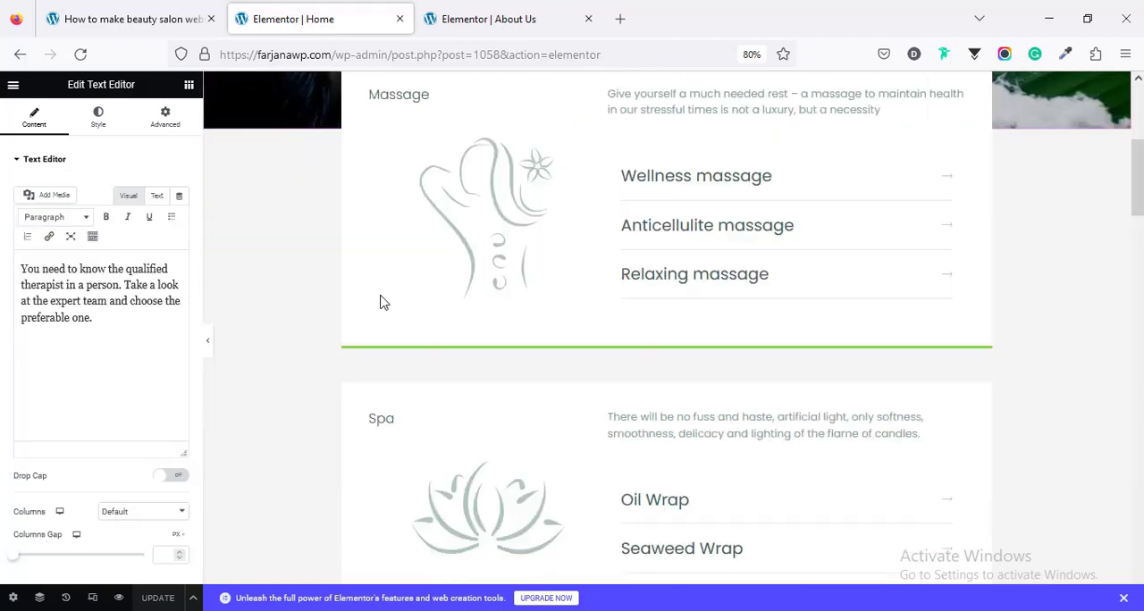
pyautogui.scroll(-10, 381, 313)
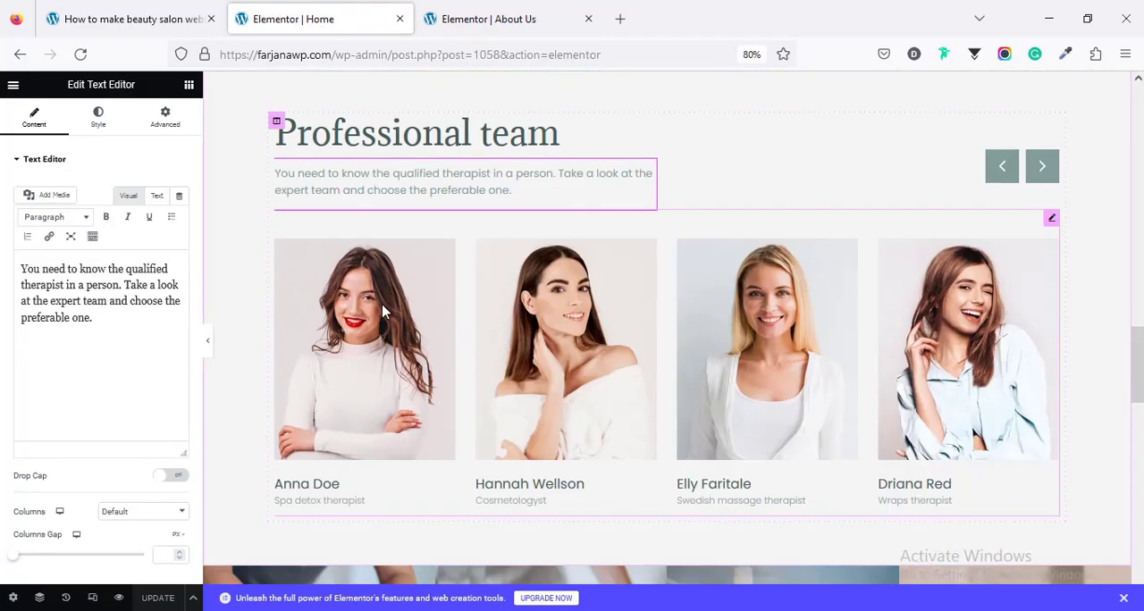
pyautogui.scroll(-3, 380, 308)
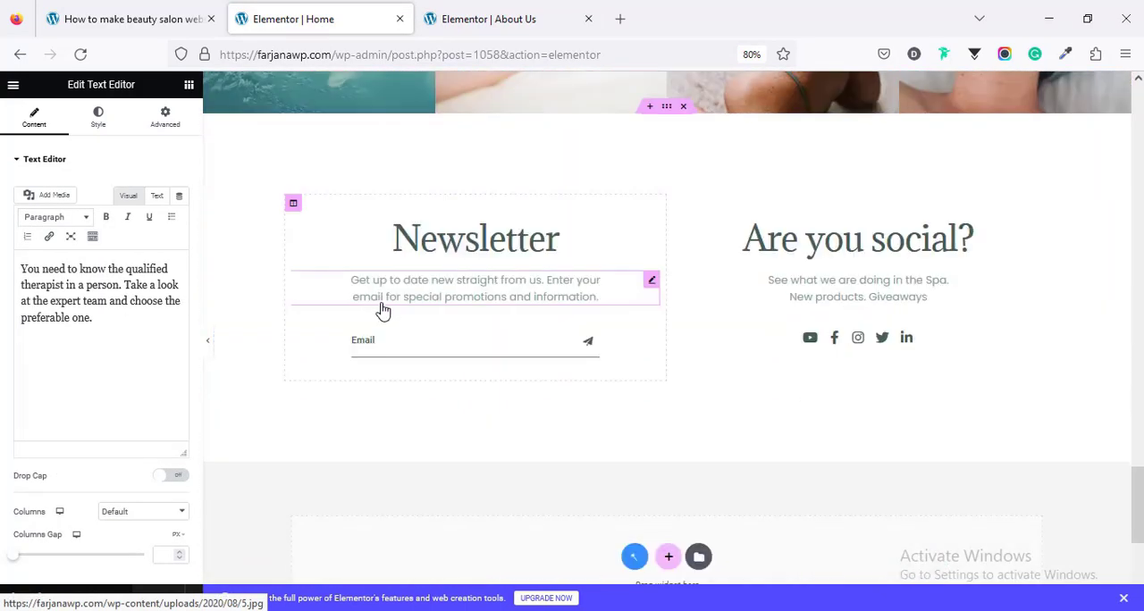
pyautogui.scroll(10, 376, 304)
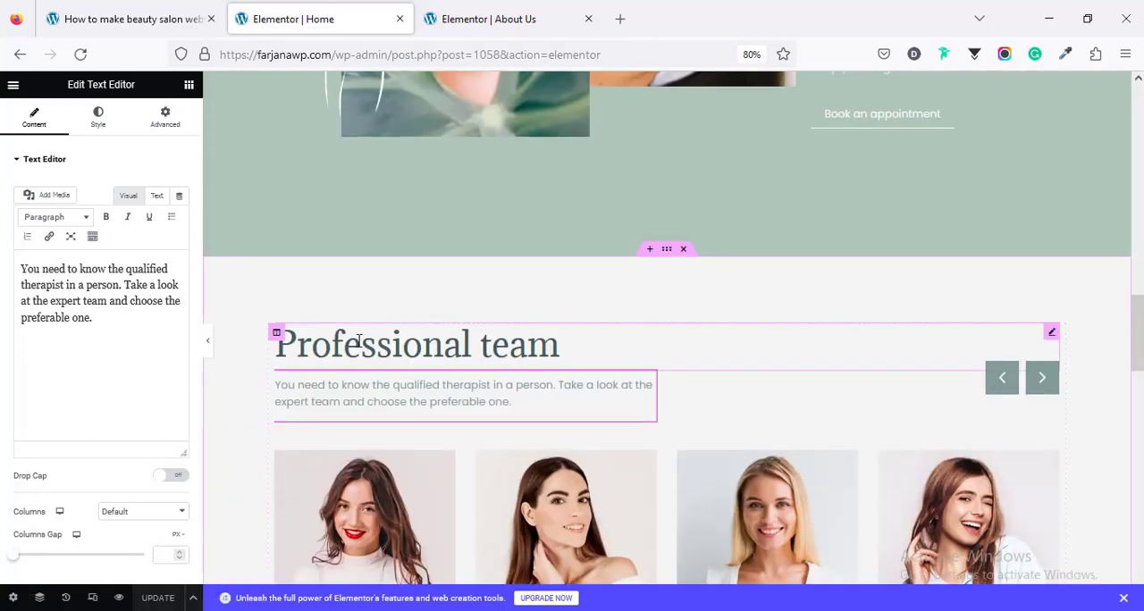
pyautogui.rightClick(357, 345)
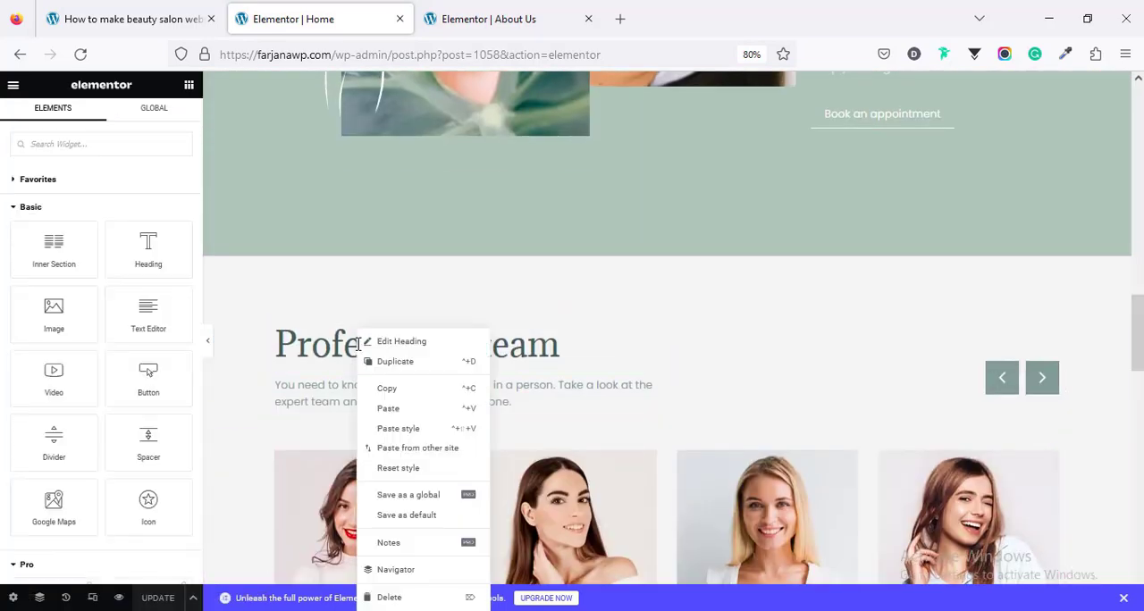
pyautogui.click(390, 390)
pyautogui.hotkey('ctrl', 'Tab')
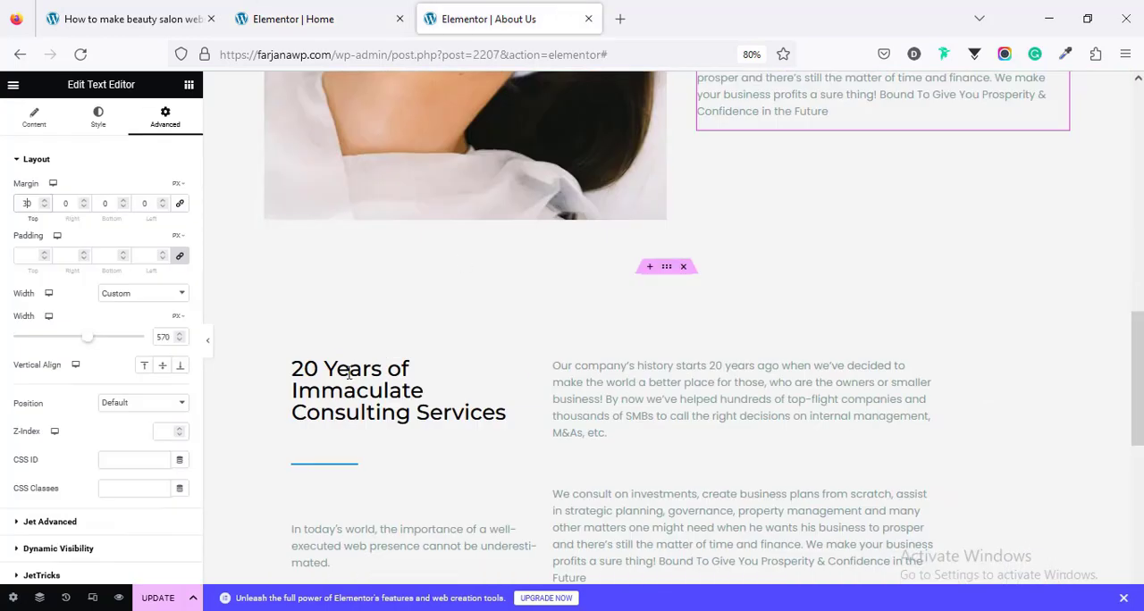
# Step: Apply the copied heading style to the "20 Years of Immaculate Consulting Services" heading, with Bold weight, 1 em line height and 65 px size
pyautogui.rightClick(368, 394)
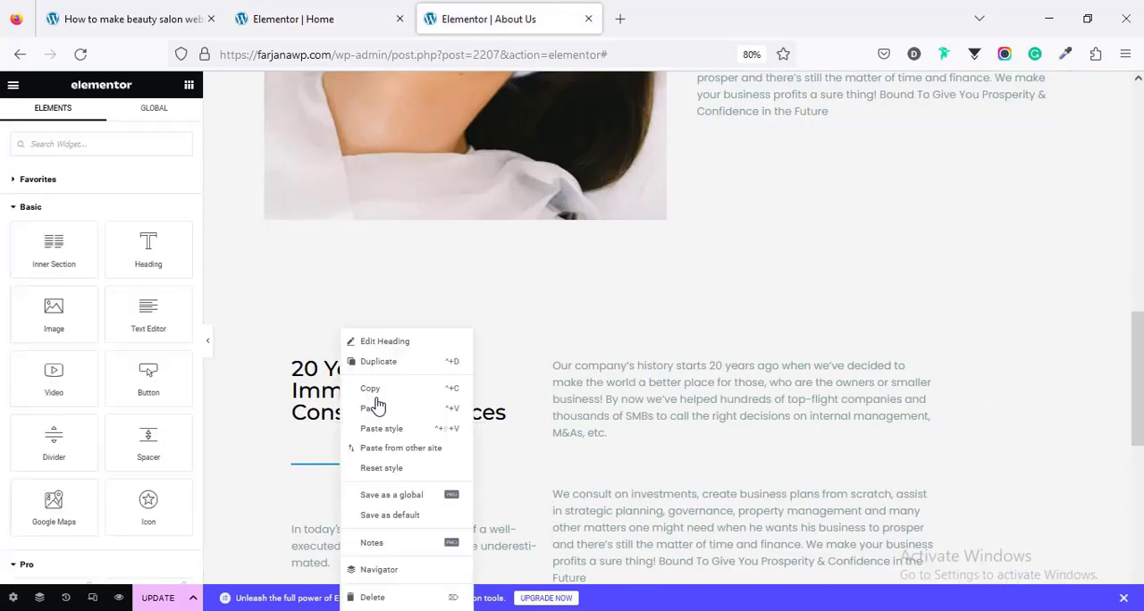
pyautogui.click(398, 430)
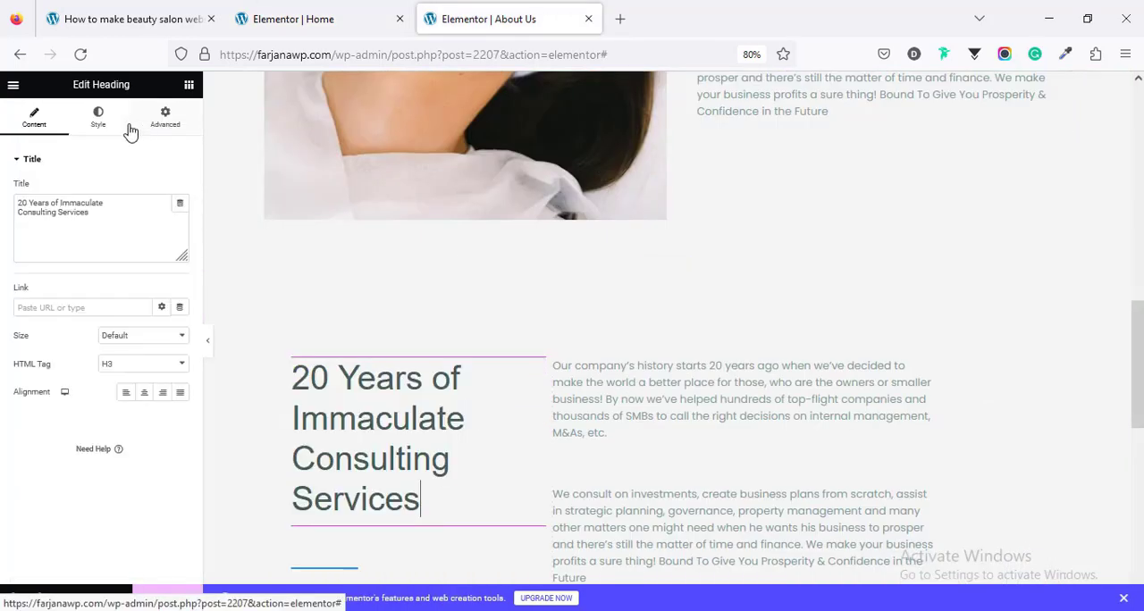
pyautogui.click(101, 119)
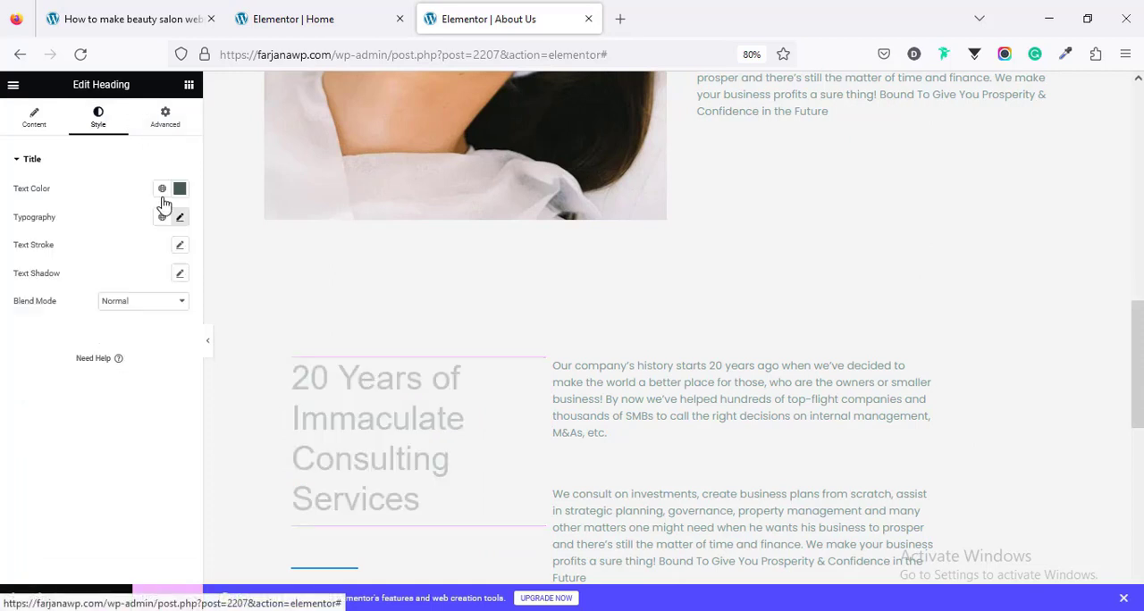
pyautogui.click(181, 219)
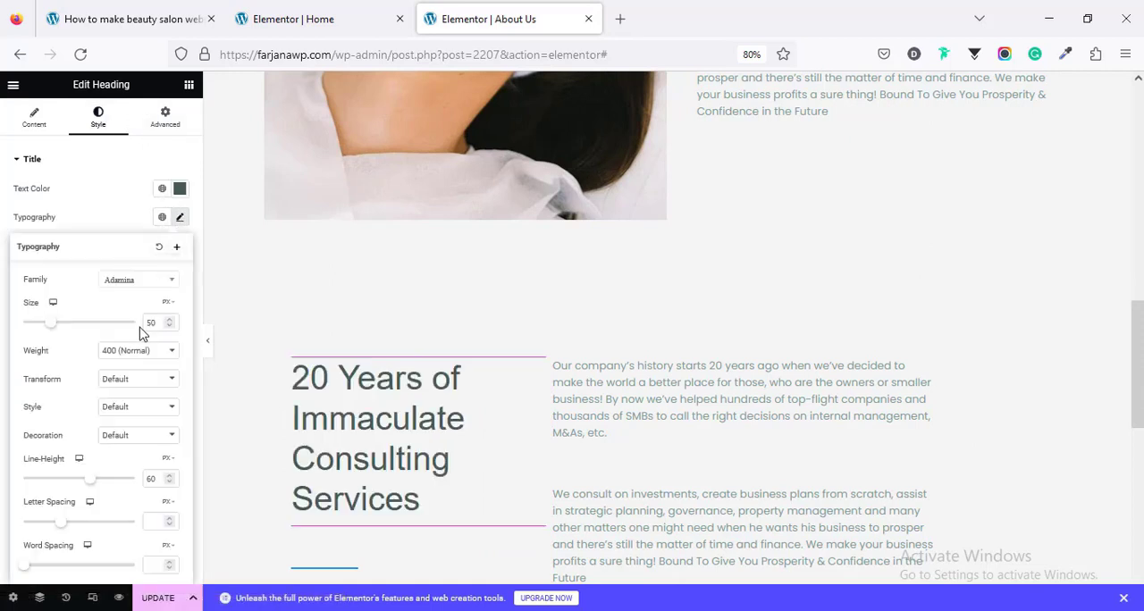
pyautogui.click(136, 349)
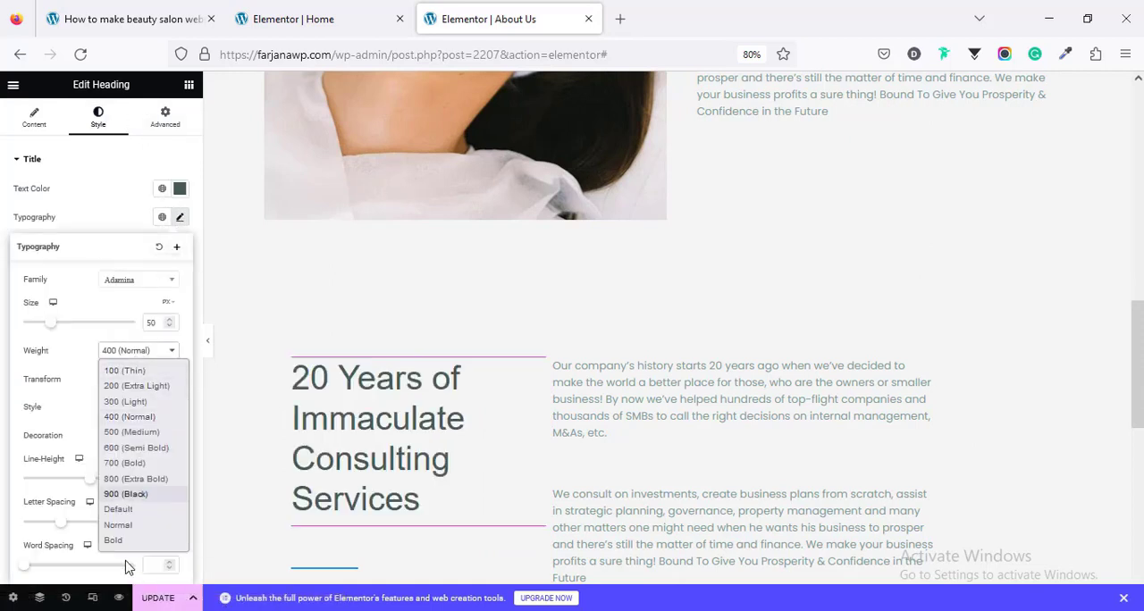
pyautogui.click(114, 541)
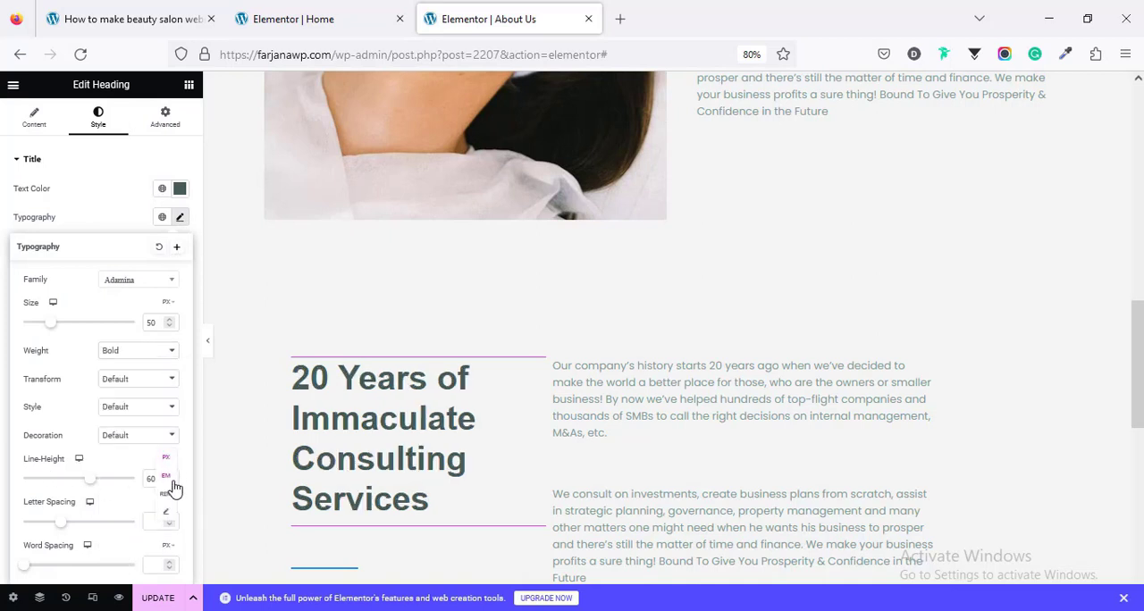
pyautogui.click(167, 478)
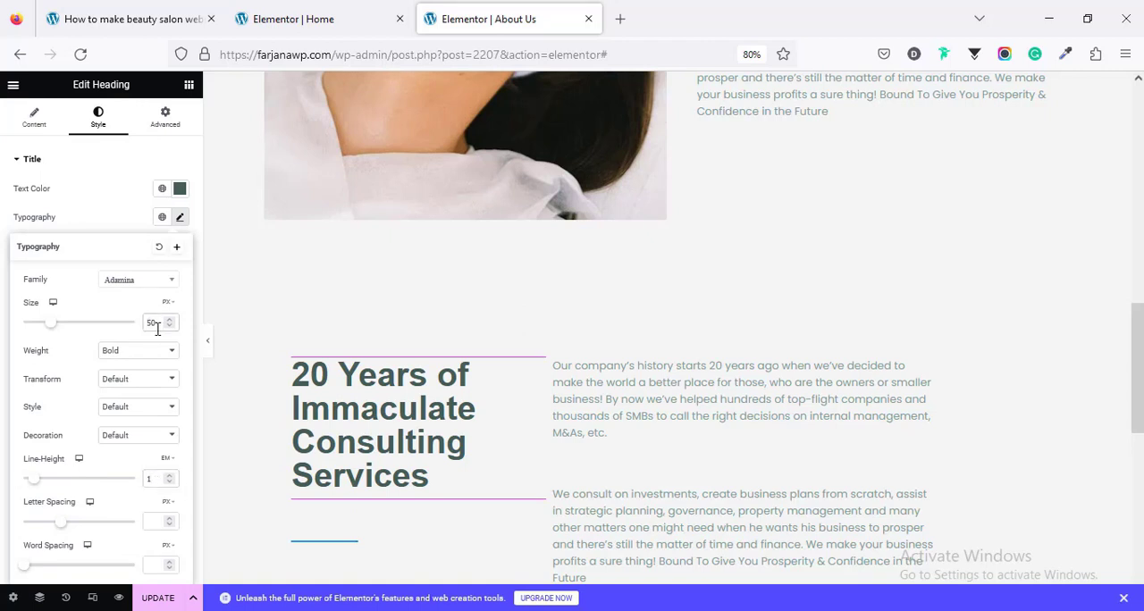
pyautogui.write('65')
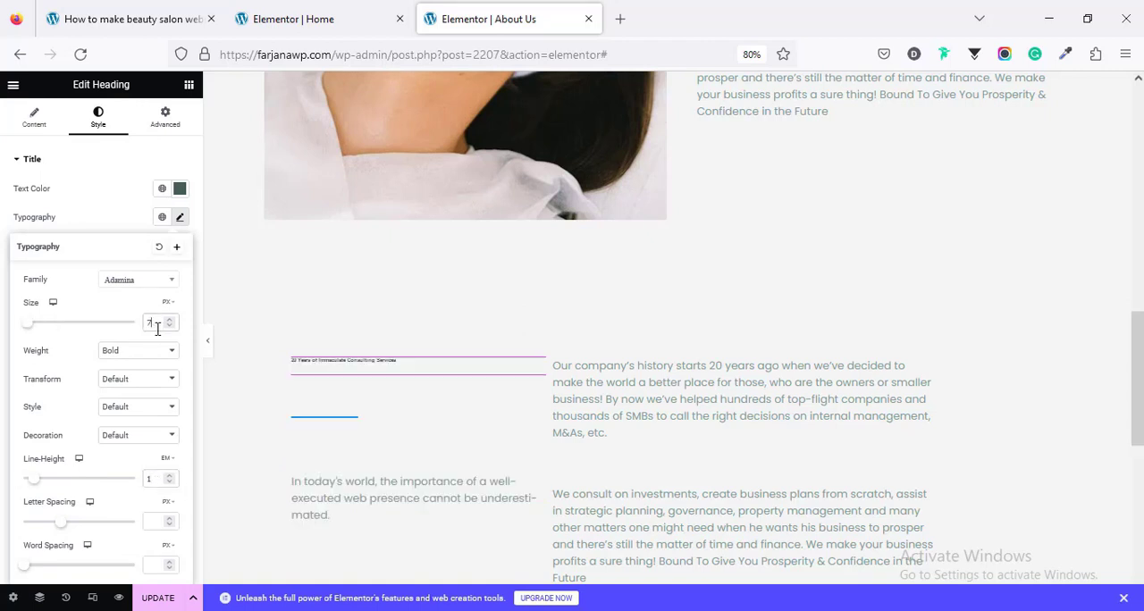
pyautogui.scroll(-2, 353, 449)
pyautogui.click(353, 450)
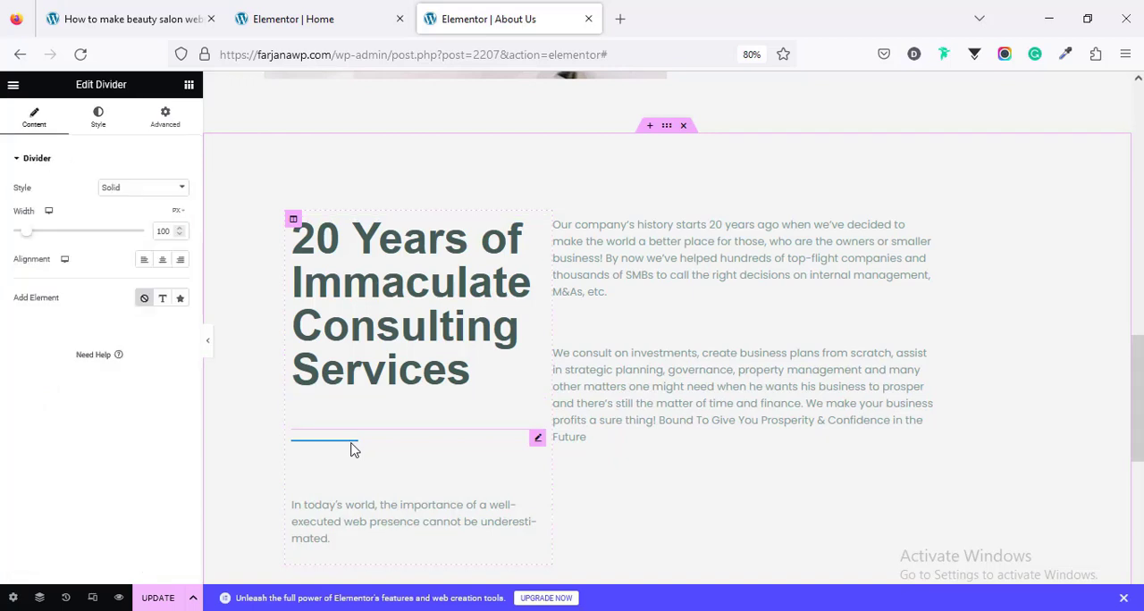
pyautogui.click(105, 132)
pyautogui.click(161, 189)
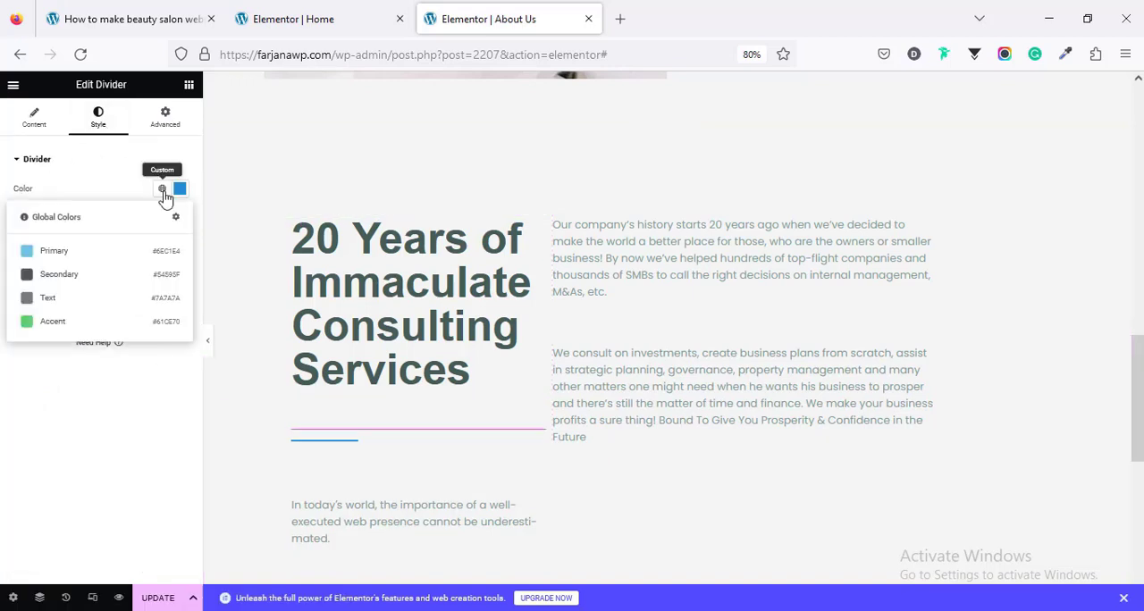
pyautogui.click(179, 189)
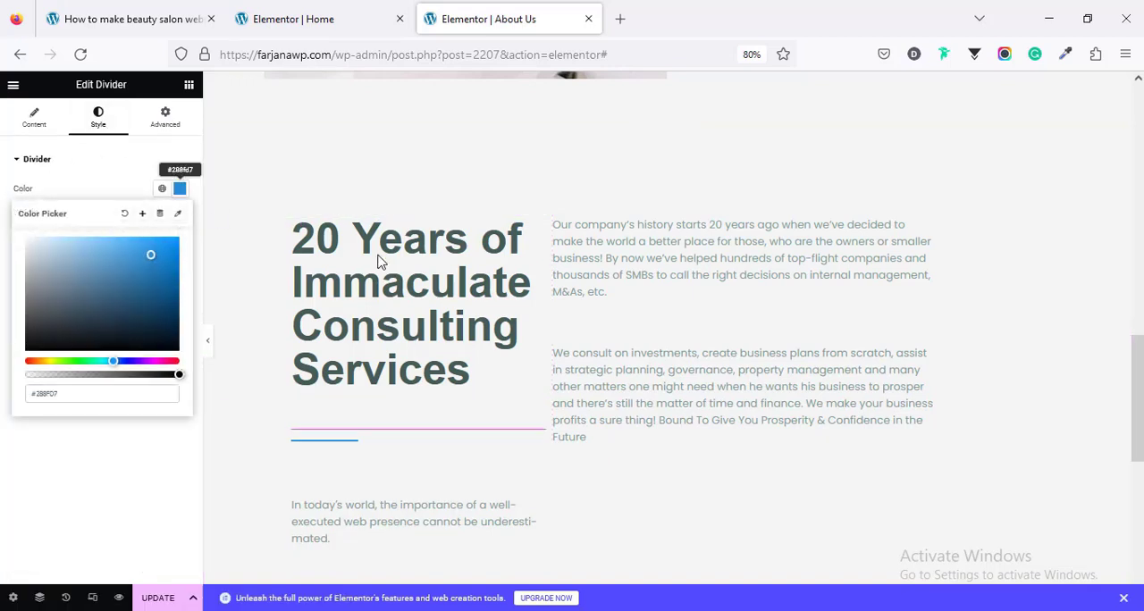
pyautogui.scroll(10, 424, 307)
pyautogui.scroll(-8, 426, 315)
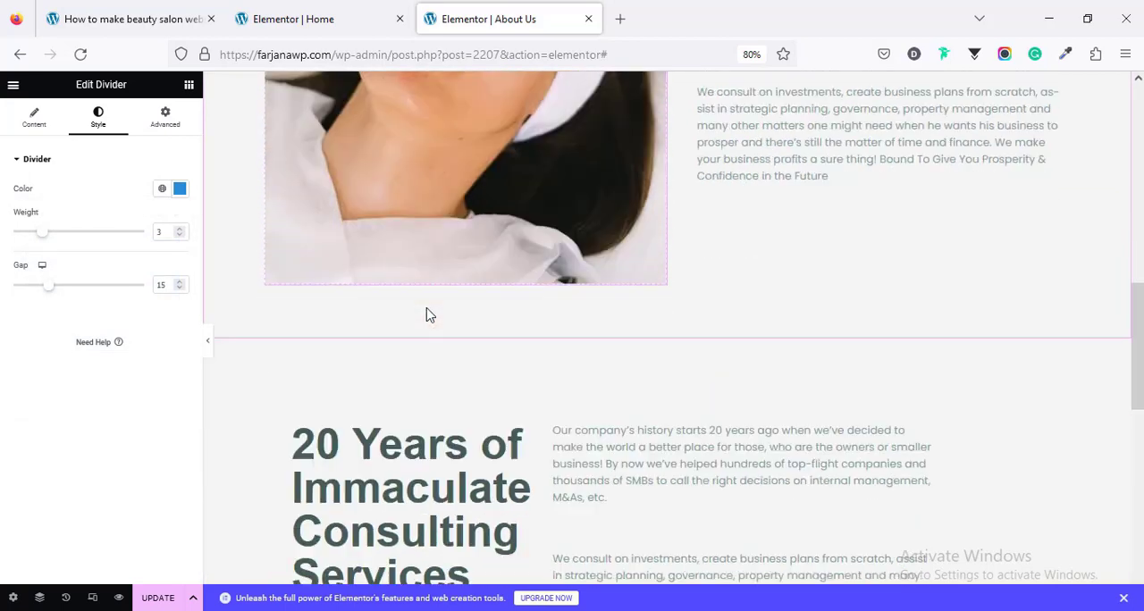
# Step: Save the "20 Years" heading's text color as a global color named green and apply it to the divider beneath the heading
pyautogui.click(411, 376)
pyautogui.click(180, 189)
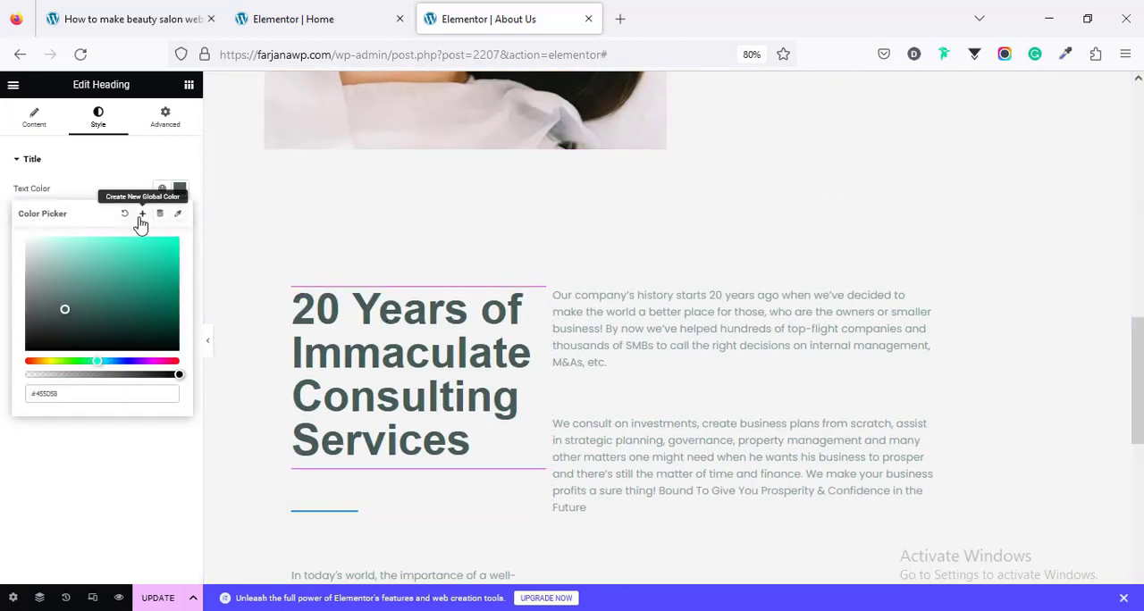
pyautogui.click(141, 216)
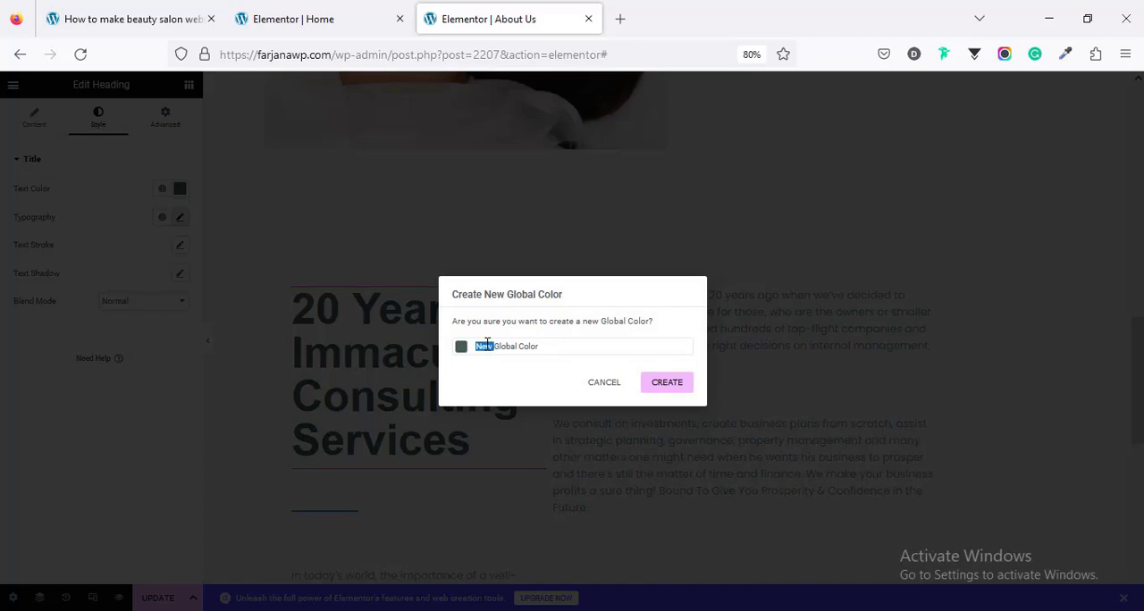
pyautogui.tripleClick(488, 343)
pyautogui.press('Return')
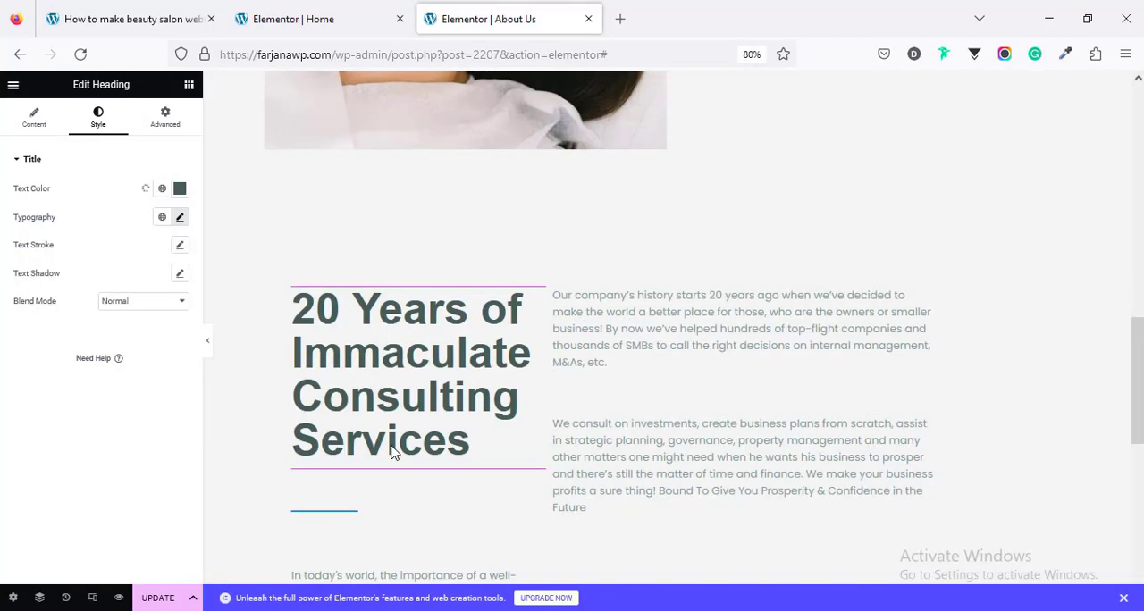
pyautogui.click(337, 520)
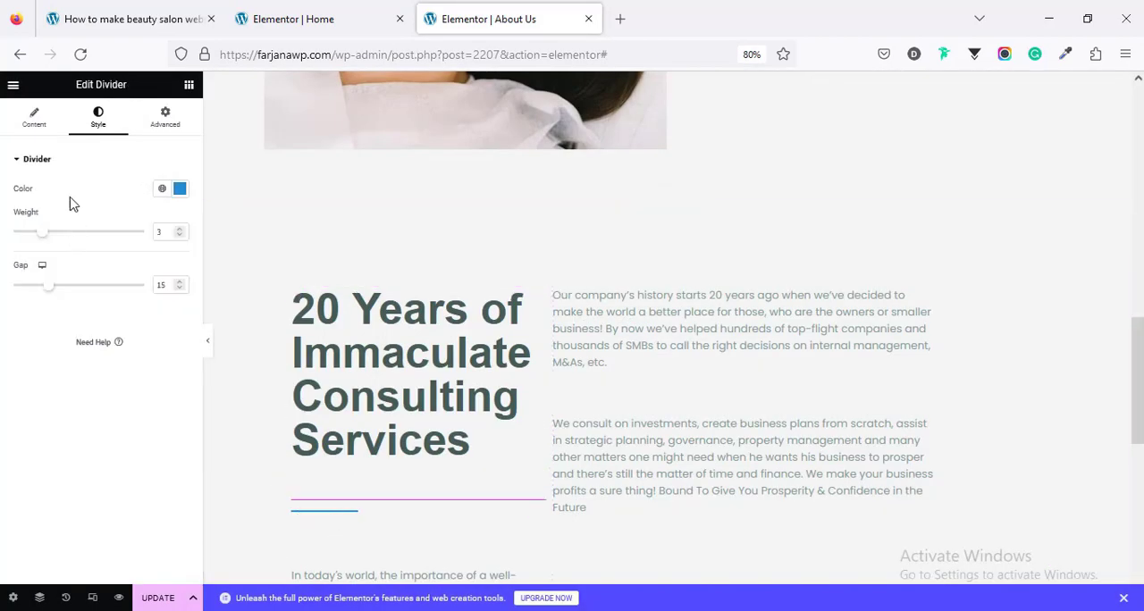
pyautogui.click(162, 188)
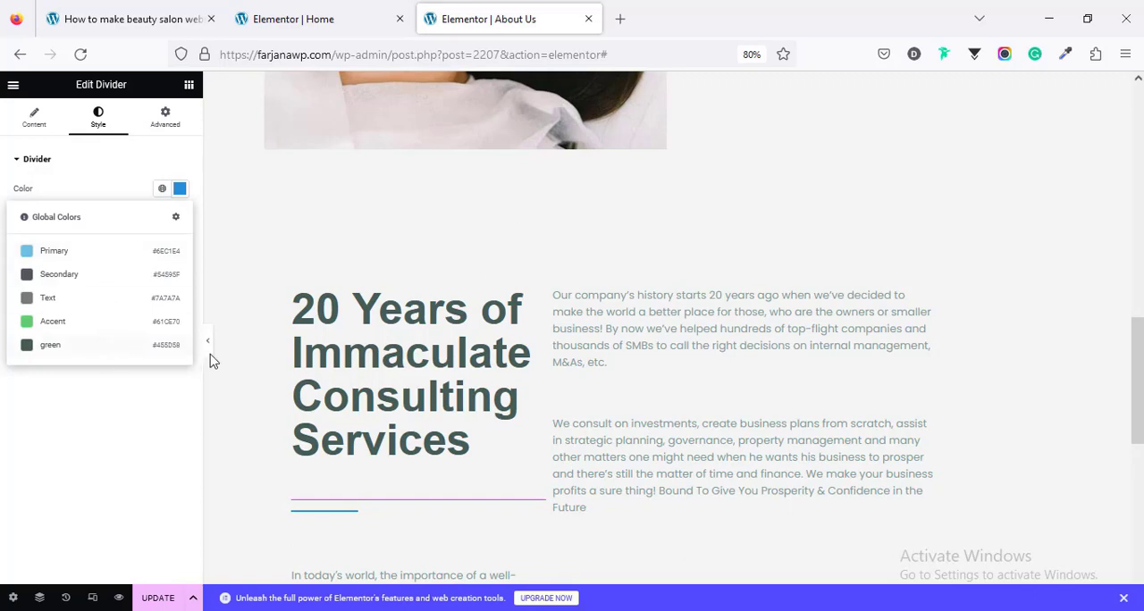
# Step: Copy the "20 Years" heading and paste its style onto the Beauty Salon and "welcome to" headings
pyautogui.rightClick(476, 420)
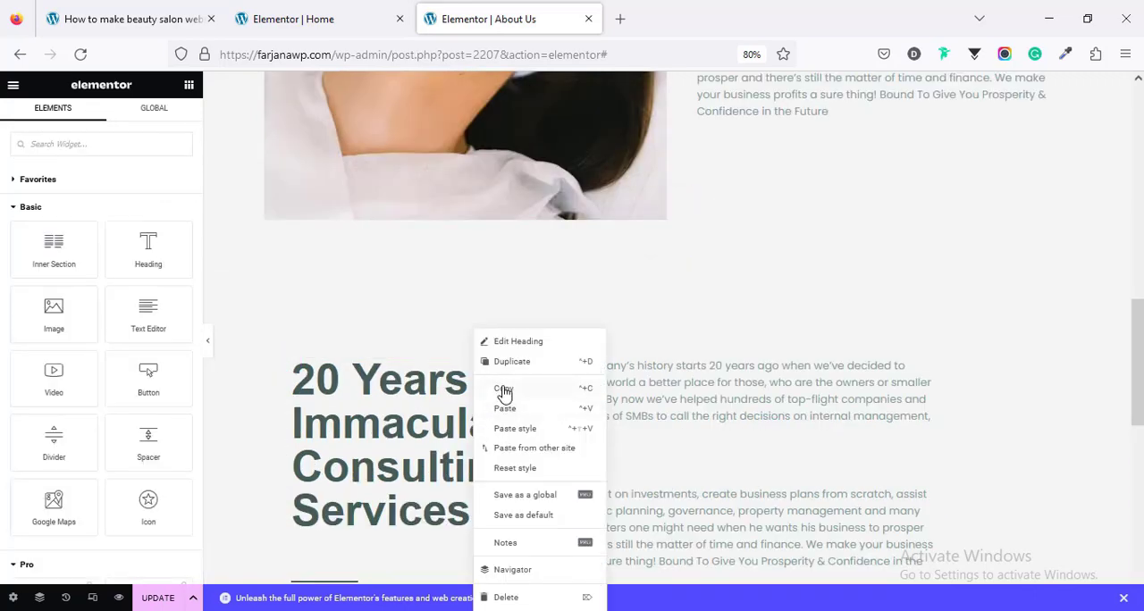
pyautogui.click(504, 393)
pyautogui.scroll(6, 679, 393)
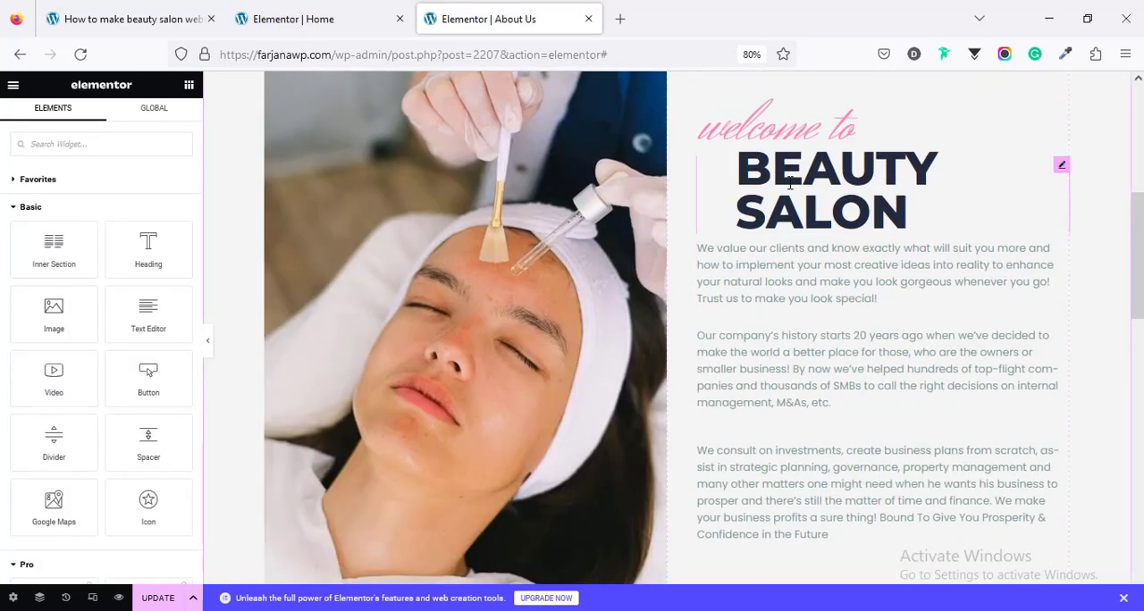
pyautogui.rightClick(790, 183)
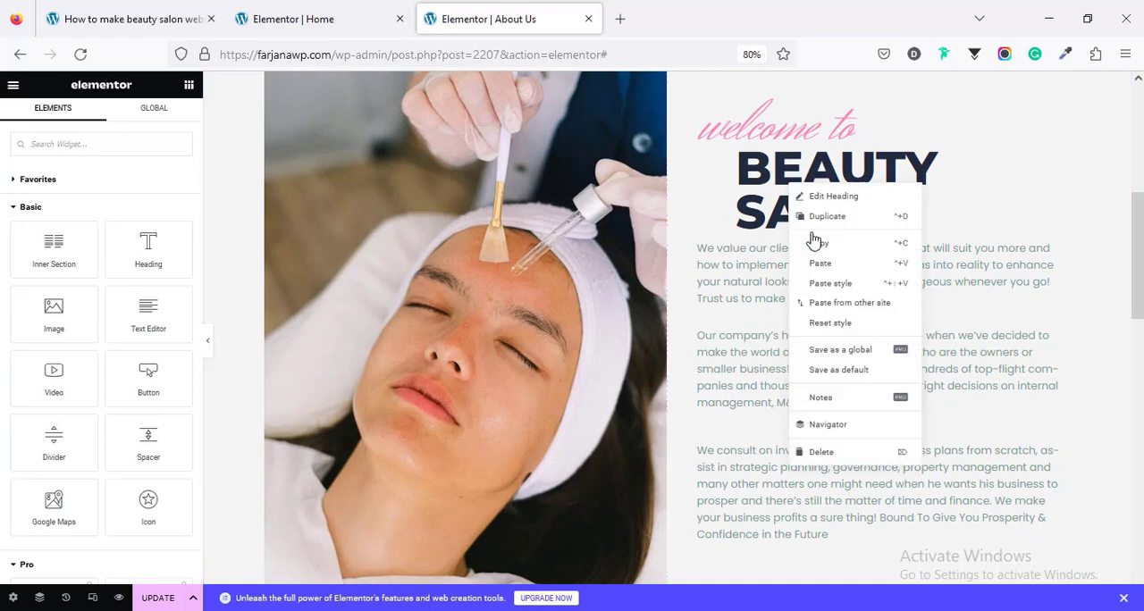
pyautogui.click(826, 284)
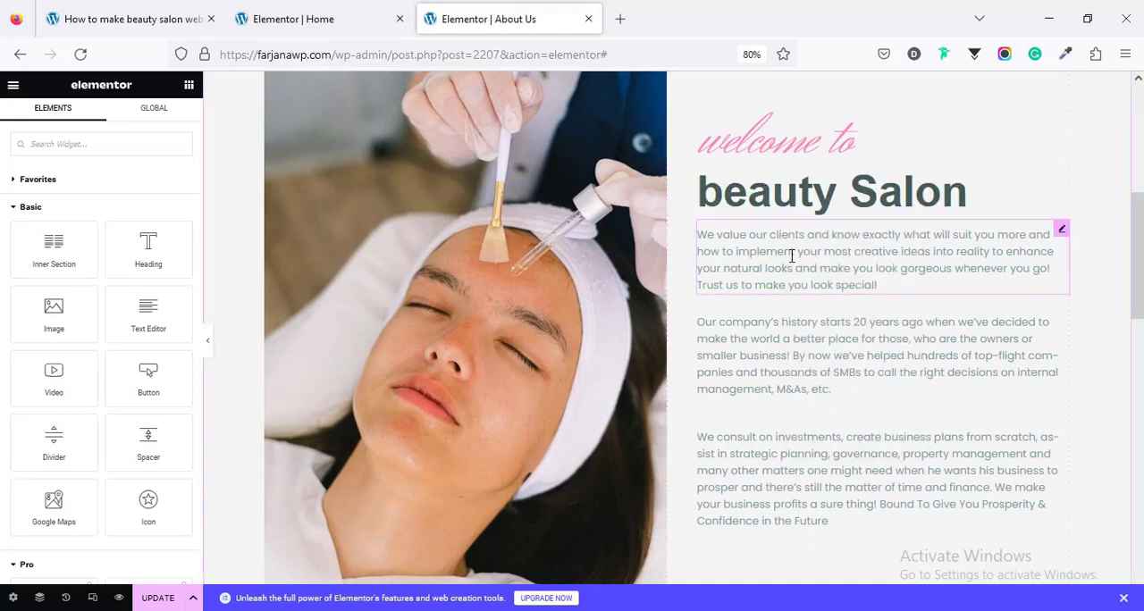
pyautogui.rightClick(758, 148)
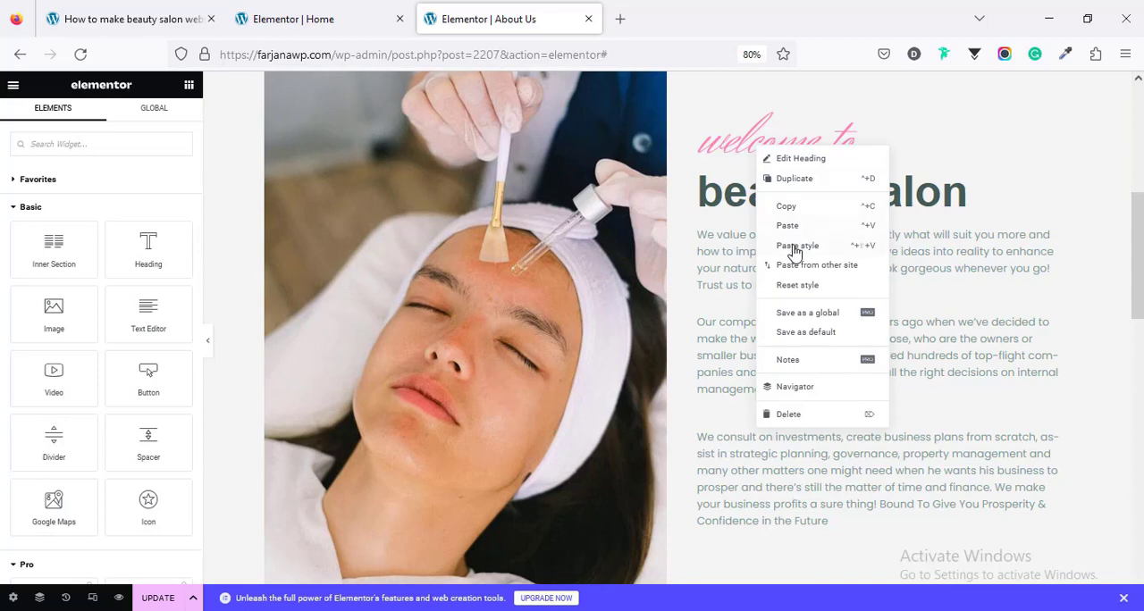
pyautogui.click(795, 248)
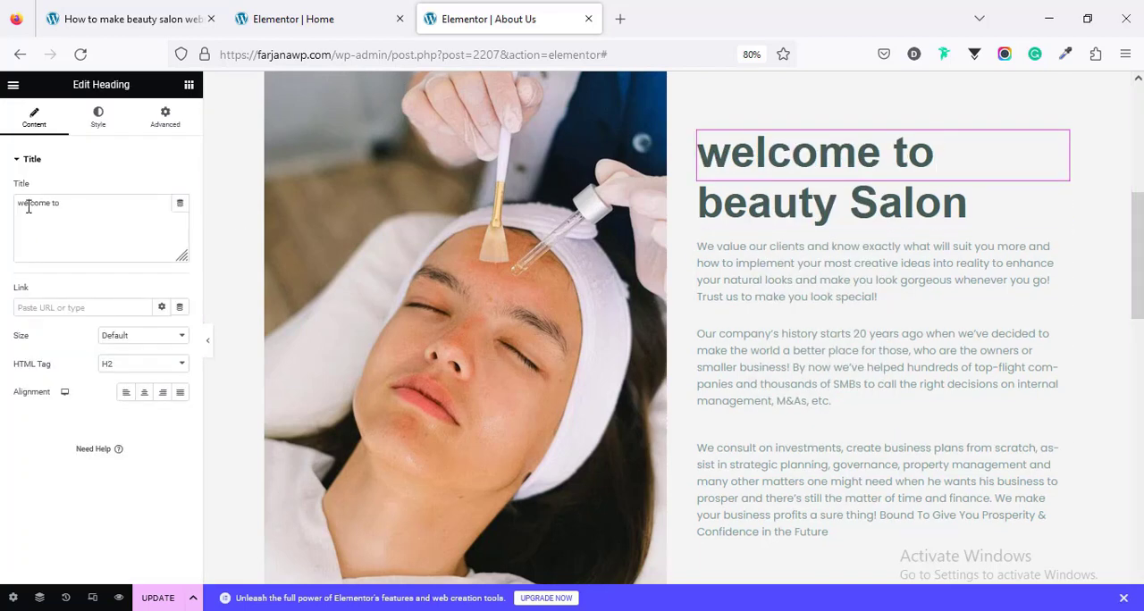
# Step: Capitalize the heading title as "Welcome to" and set its font size to 80 px and weight to 800 (Extra Bold)
pyautogui.click(69, 238)
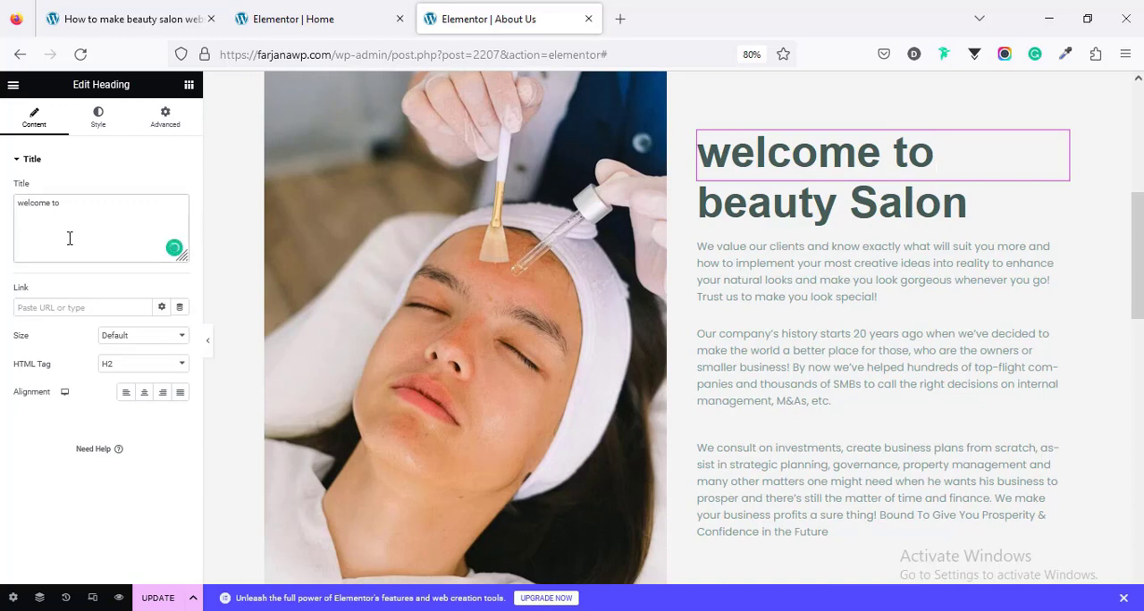
pyautogui.write('W')
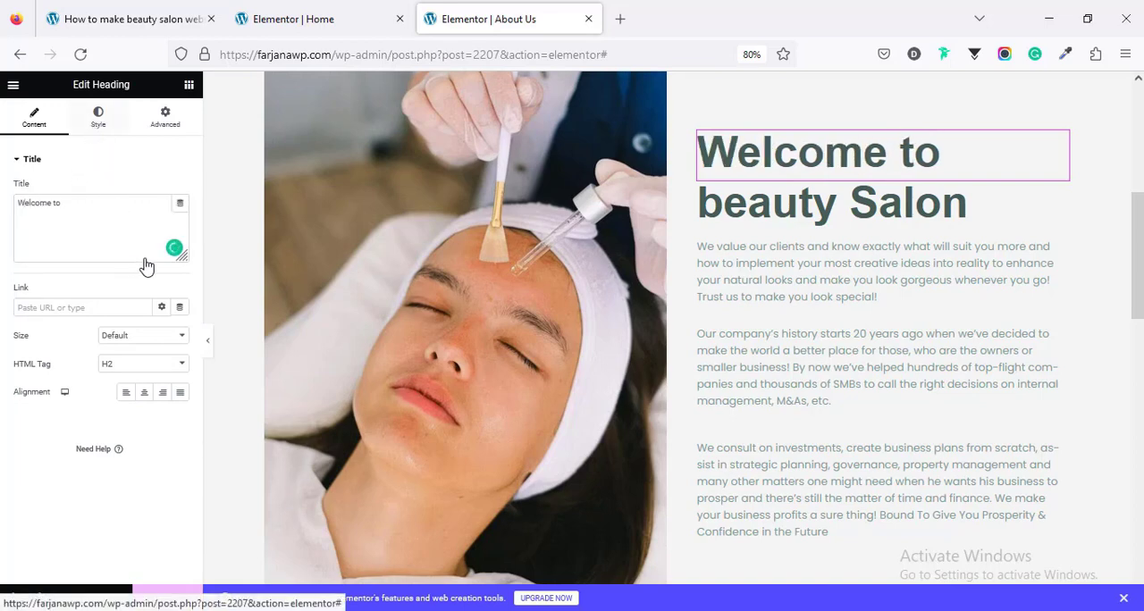
pyautogui.click(182, 219)
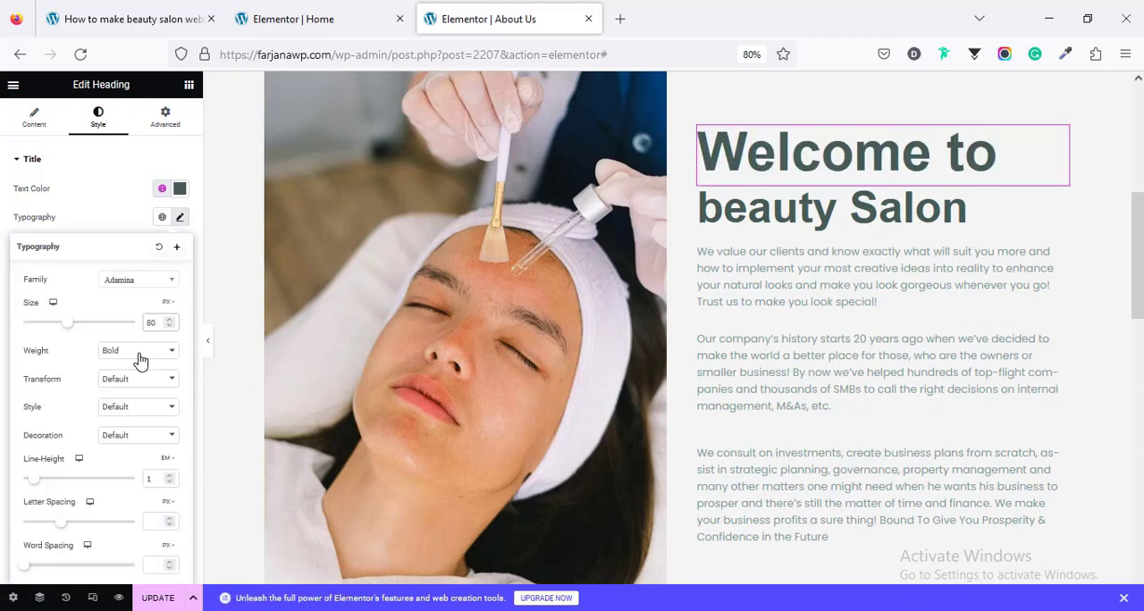
pyautogui.click(138, 352)
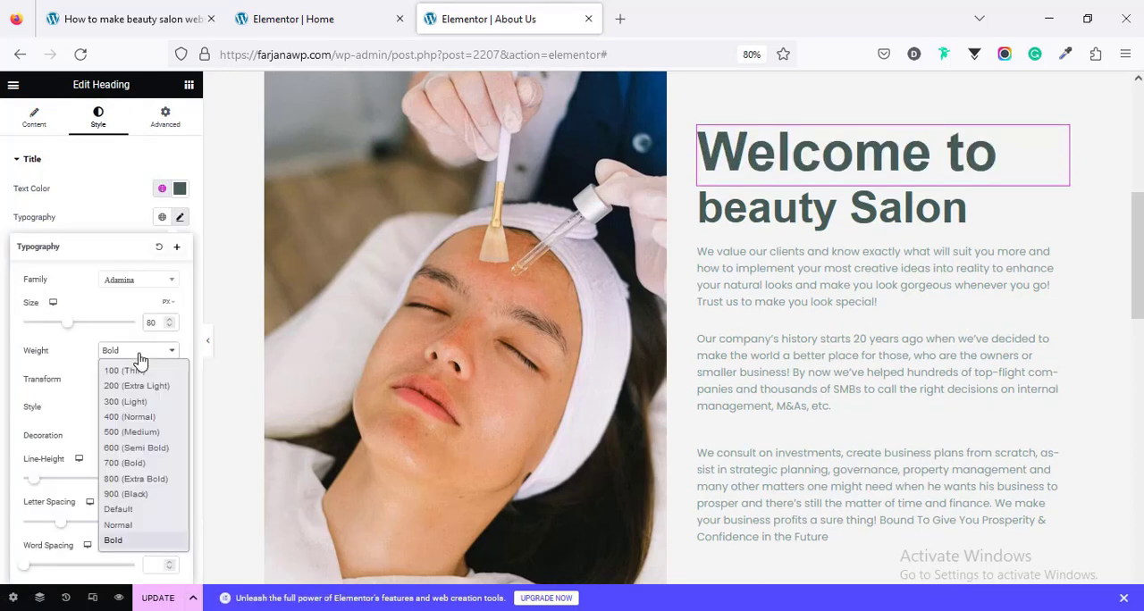
pyautogui.click(136, 479)
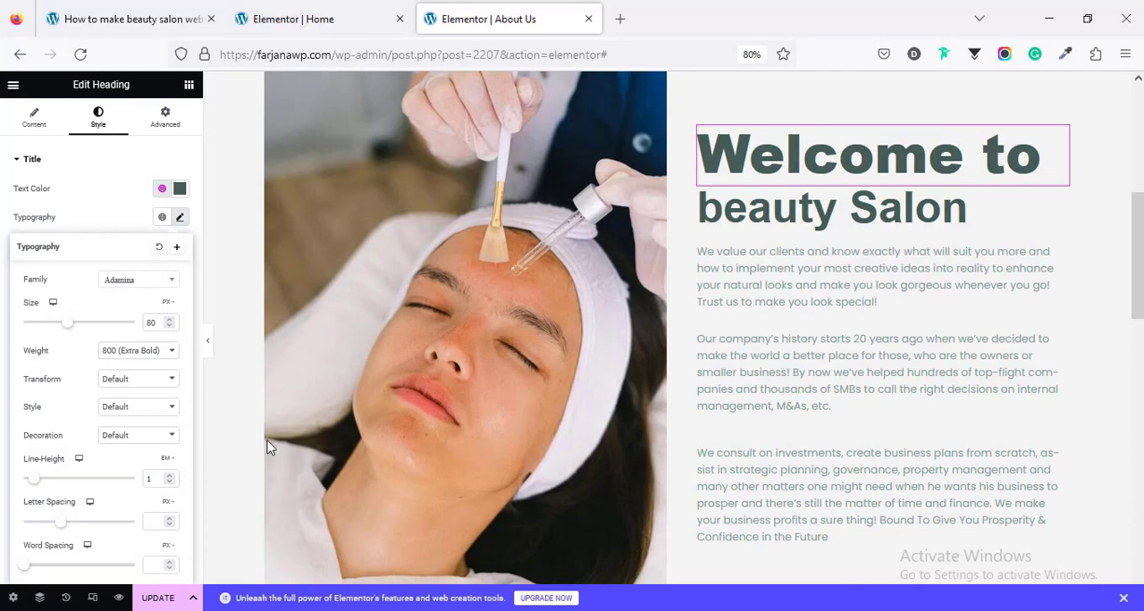
# Step: Set the top padding of the "20 Years" section to 40 px and update the page
pyautogui.scroll(-6, 671, 223)
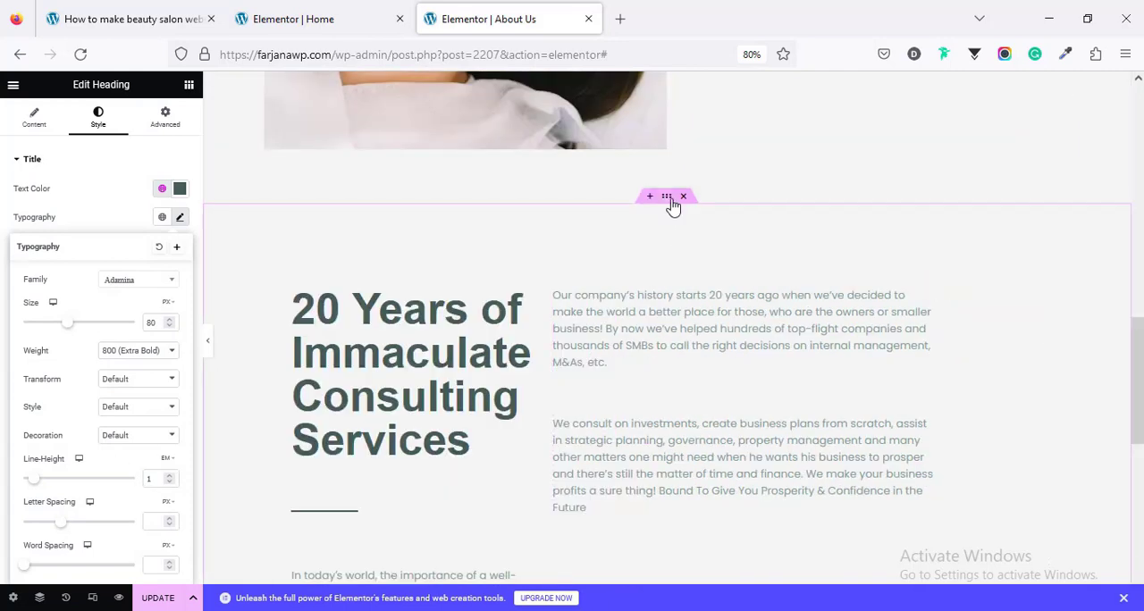
pyautogui.click(666, 196)
pyautogui.click(158, 130)
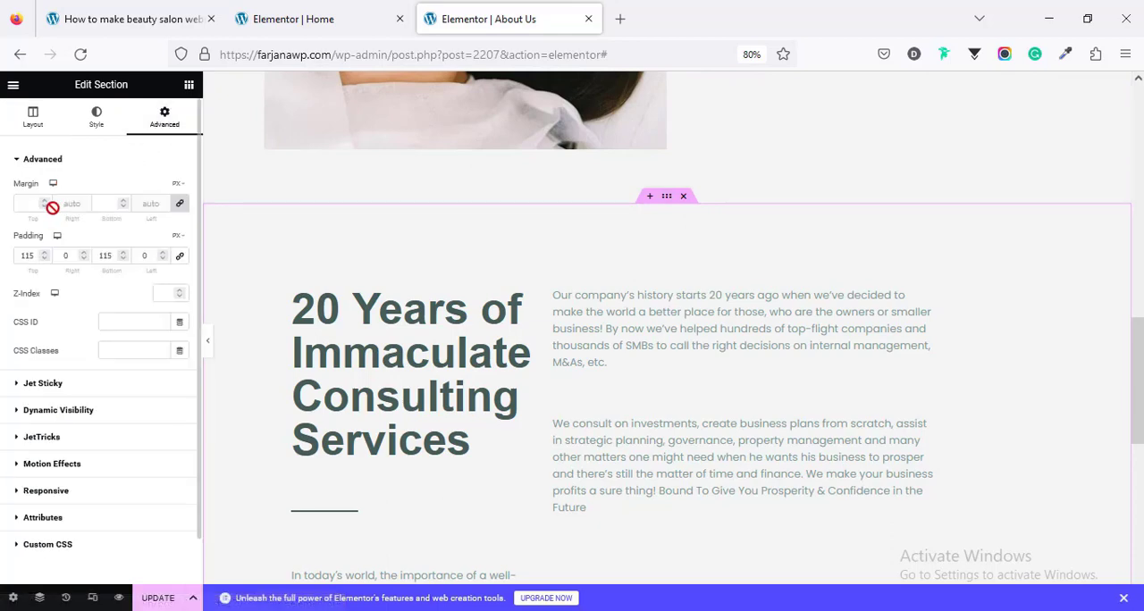
pyautogui.doubleClick(24, 256)
pyautogui.write('0')
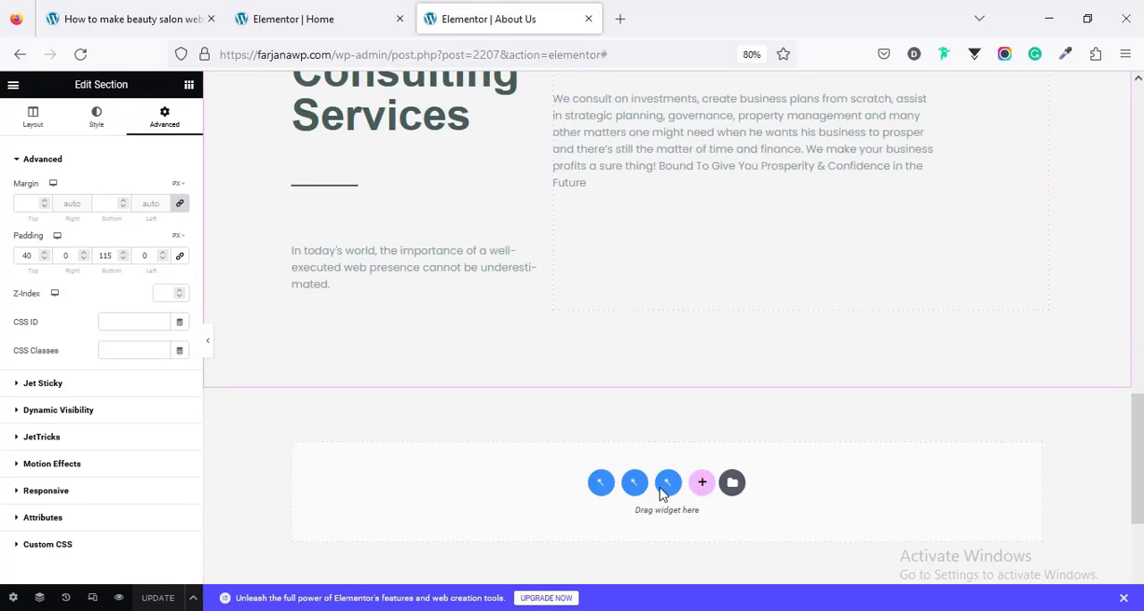
# Step: In the tablet portrait preview, enlarge the "Welcome to" heading's font and set the "beauty Salon" heading's size to 45 px
pyautogui.click(93, 600)
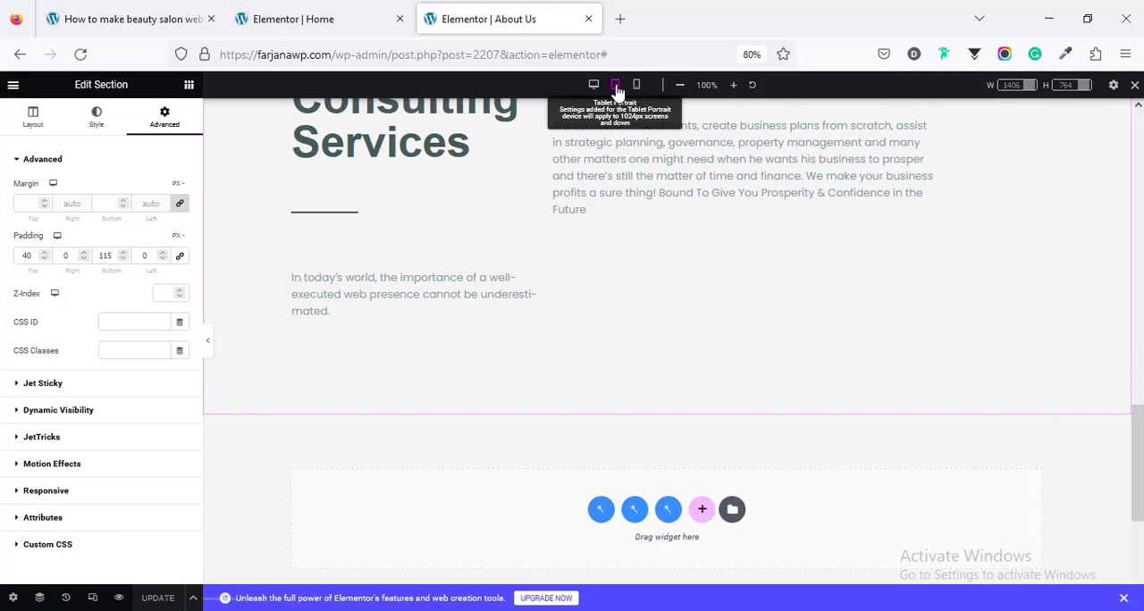
pyautogui.click(614, 85)
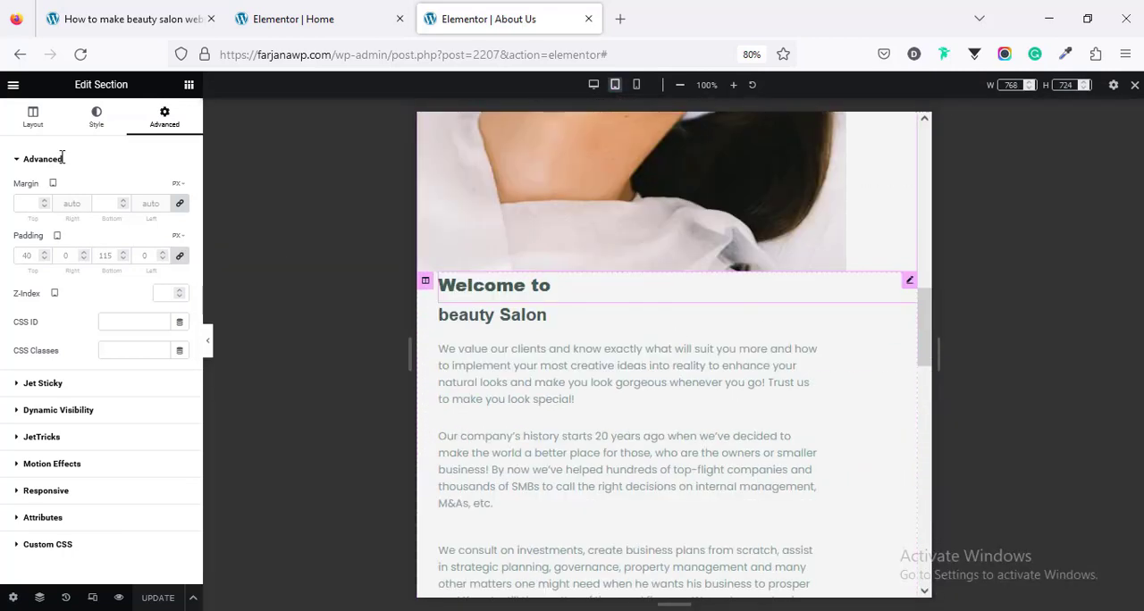
pyautogui.click(97, 118)
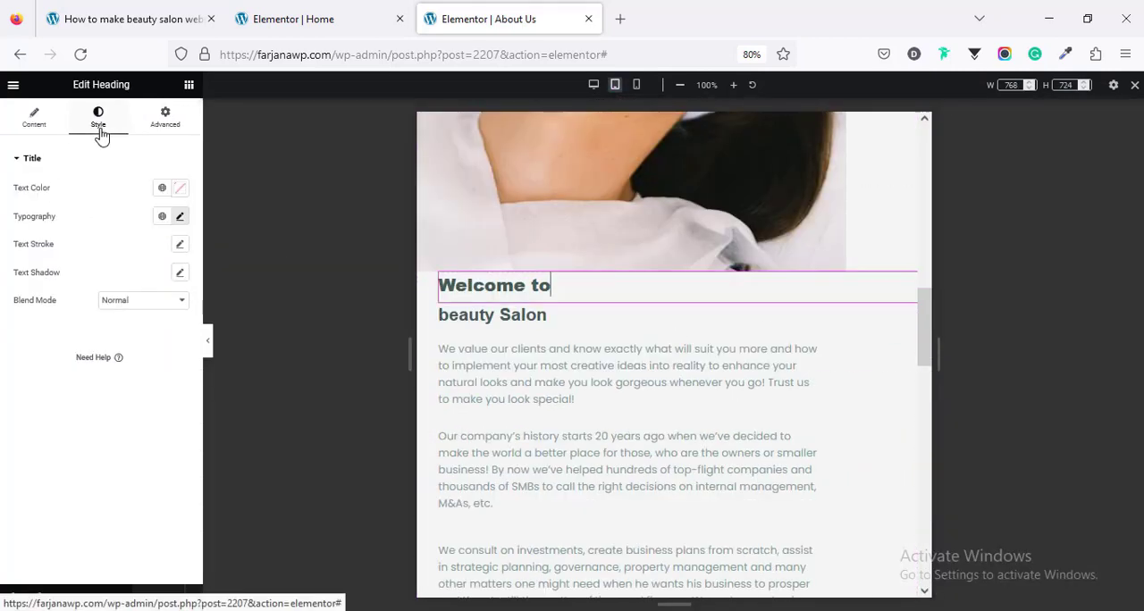
pyautogui.click(180, 217)
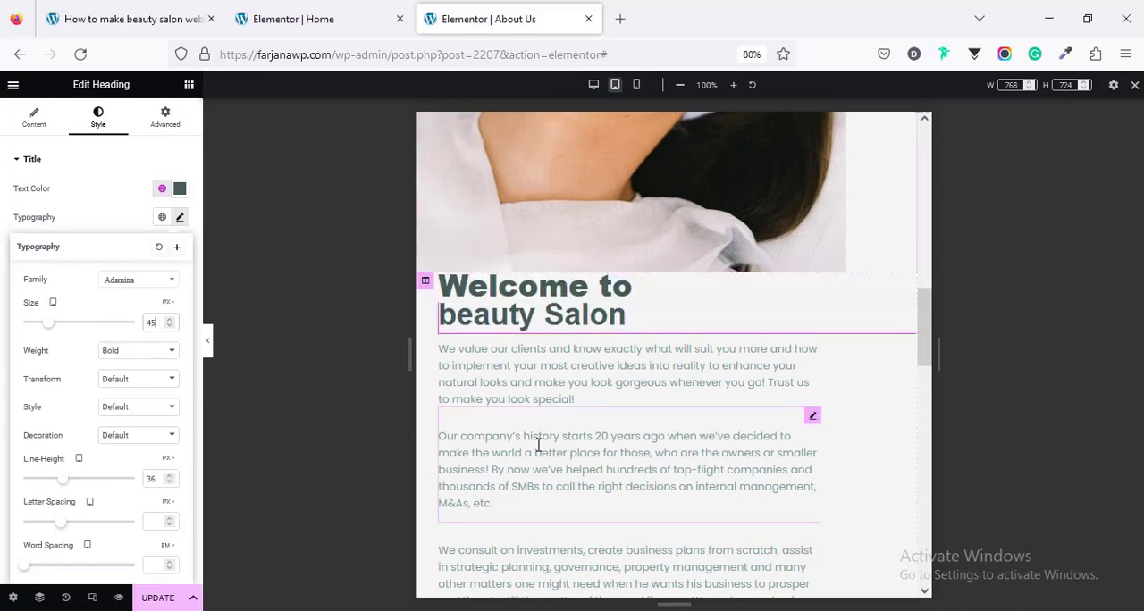
# Step: For tablet, set the "20 Years of Immaculate Consulting Services" heading's font size to 45 px and line height to 1 em
pyautogui.scroll(-5, 540, 446)
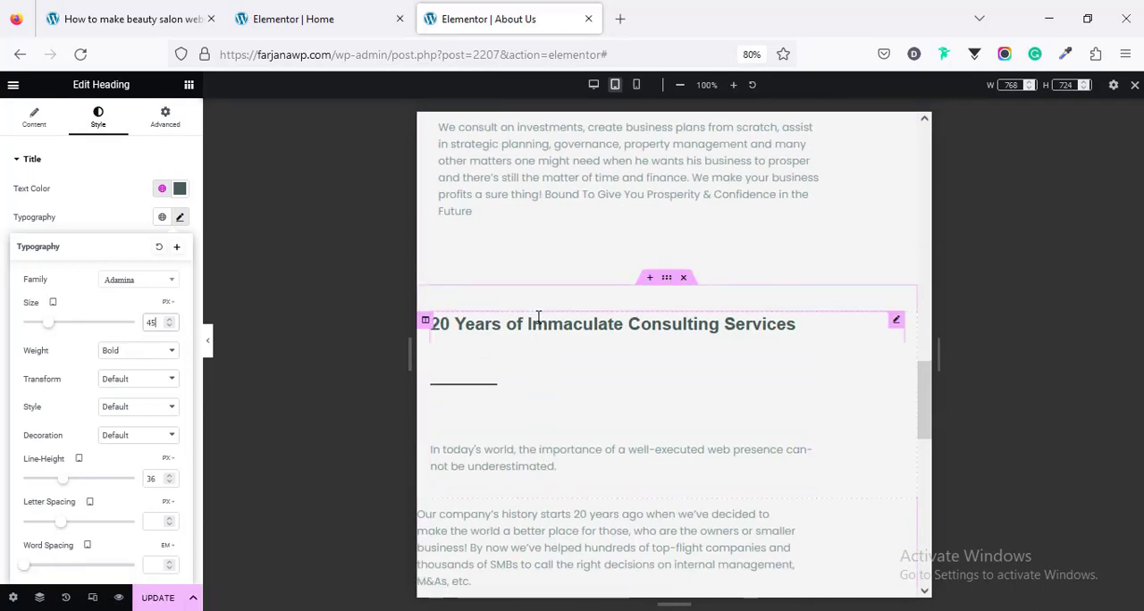
pyautogui.click(179, 220)
pyautogui.doubleClick(152, 321)
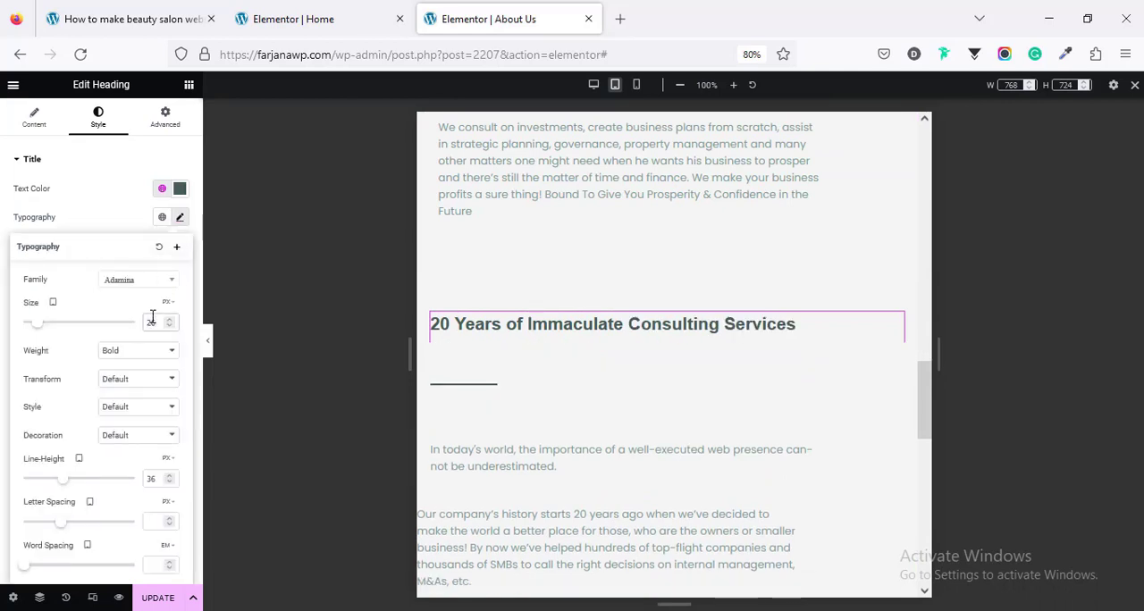
pyautogui.write('45')
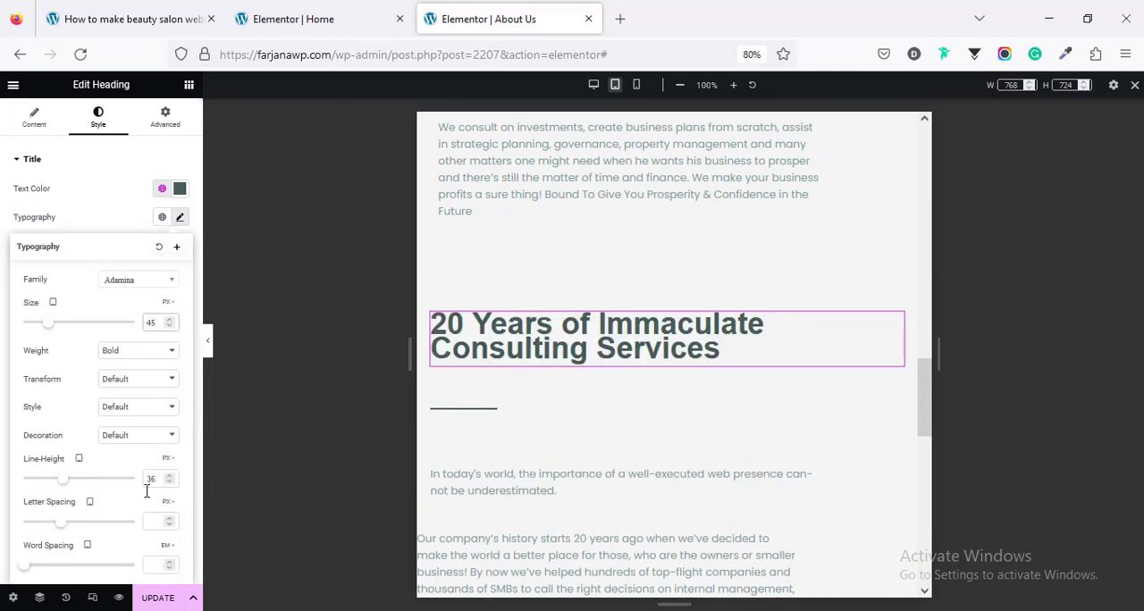
pyautogui.click(168, 461)
pyautogui.click(167, 488)
# Step: Give the text column below the "20 Years" heading unlinked tablet margins, with 20 px on the left and 0 elsewhere
pyautogui.scroll(-3, 556, 483)
pyautogui.scroll(-2, 556, 483)
pyautogui.scroll(2, 501, 402)
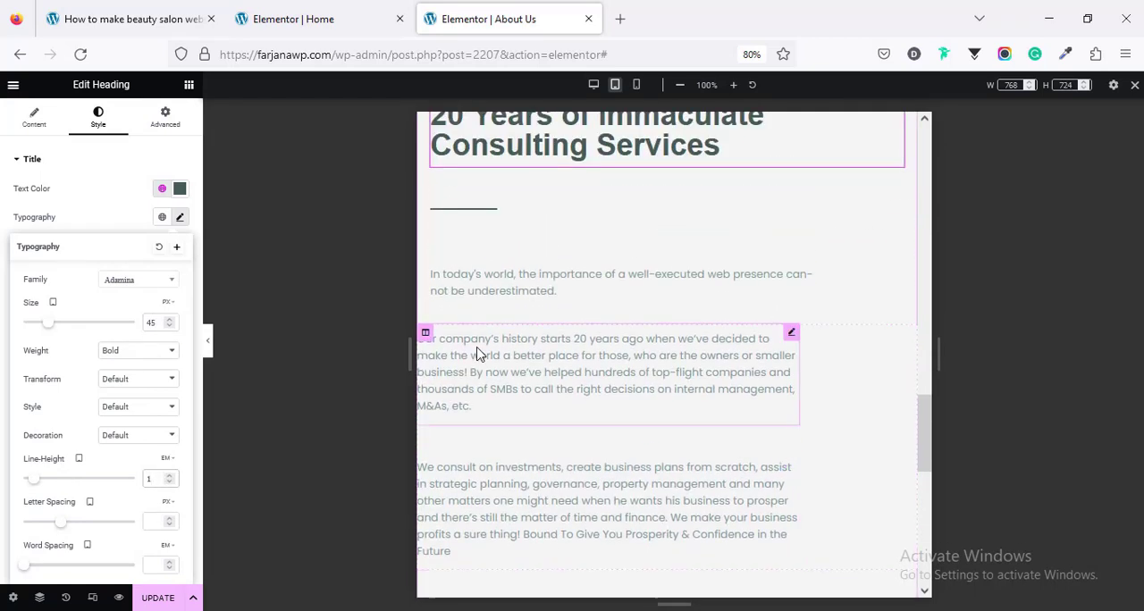
pyautogui.click(425, 336)
pyautogui.click(163, 118)
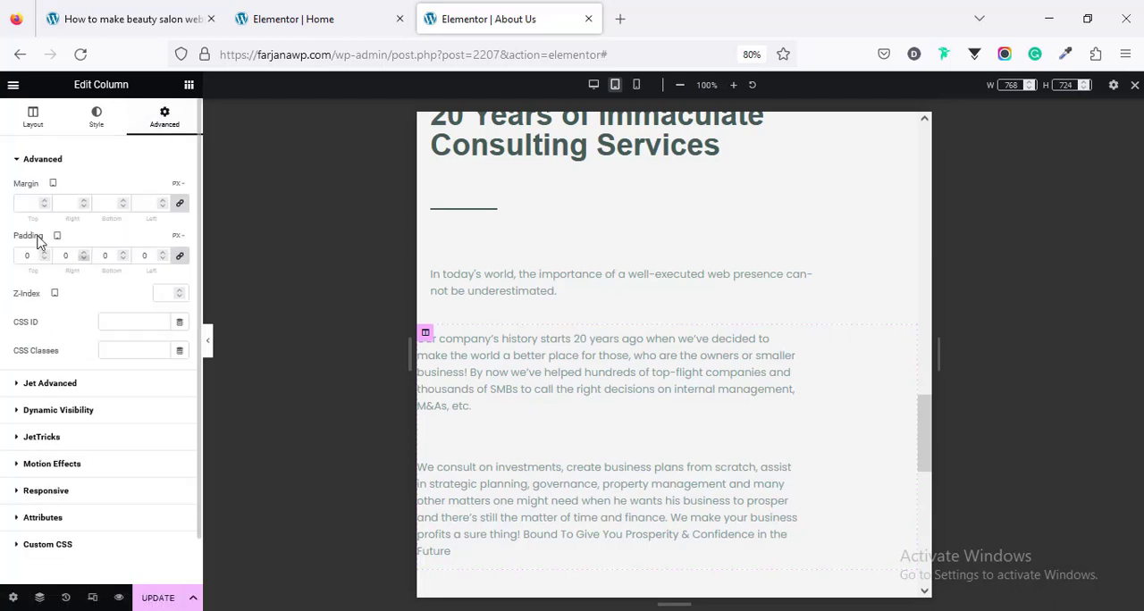
pyautogui.click(178, 205)
pyautogui.write('20')
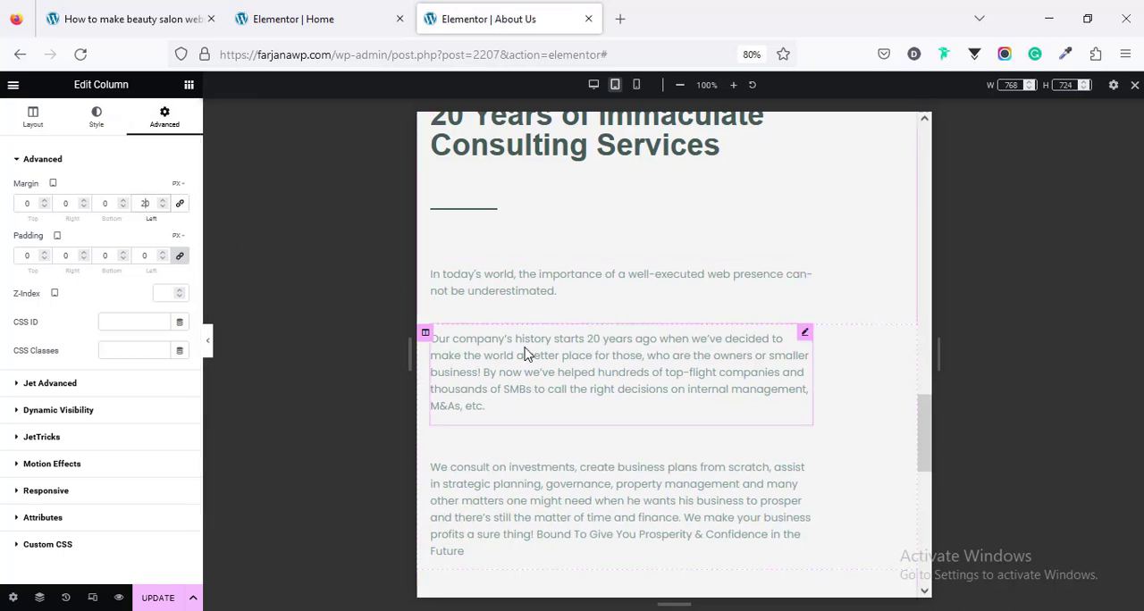
# Step: In the mobile preview, set the "20 Years" heading's font size to 35 px and its line height to 1 em
pyautogui.scroll(3, 536, 402)
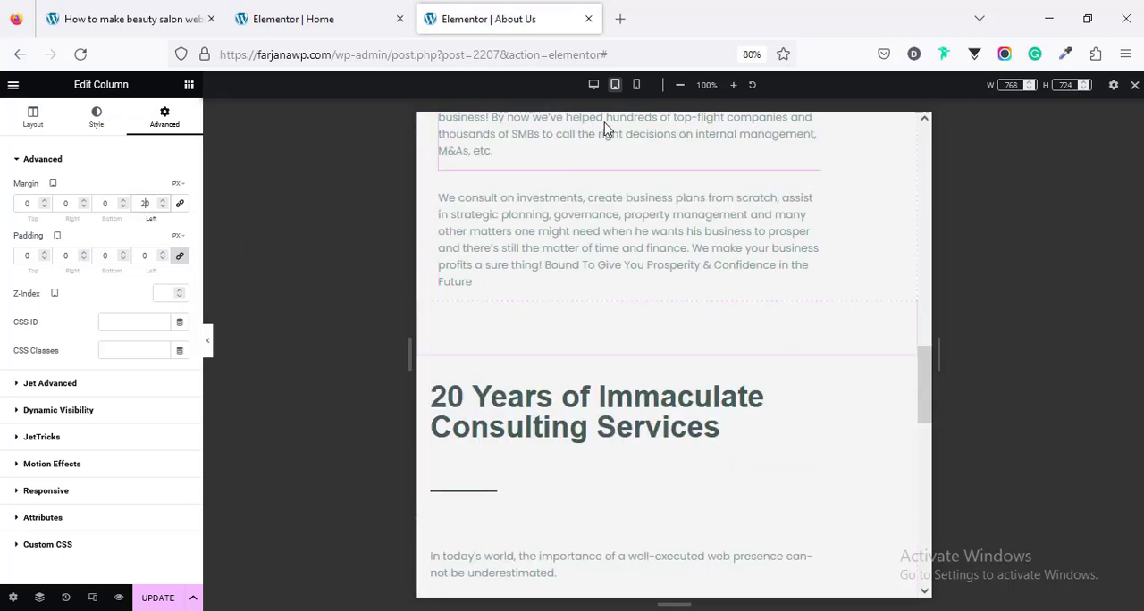
pyautogui.click(636, 85)
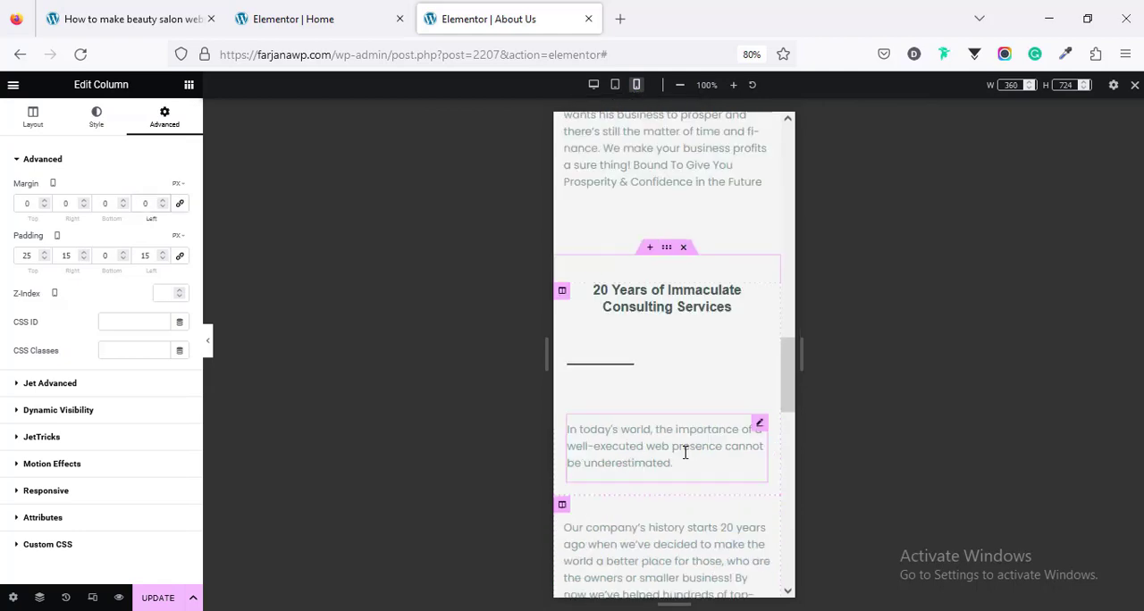
pyautogui.scroll(-5, 688, 402)
pyautogui.scroll(8, 688, 454)
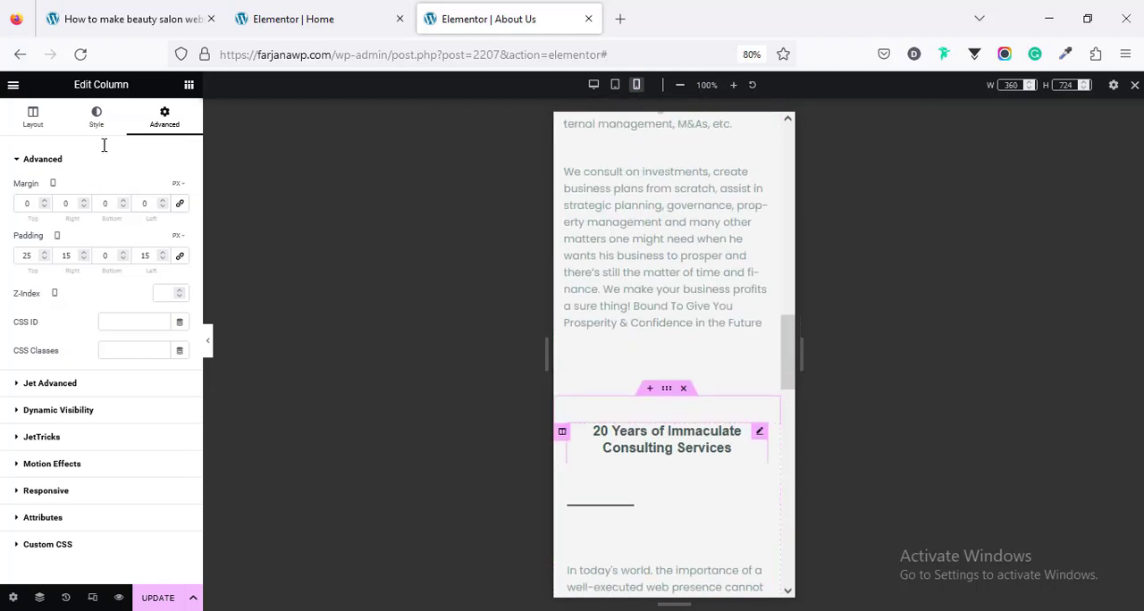
pyautogui.click(98, 117)
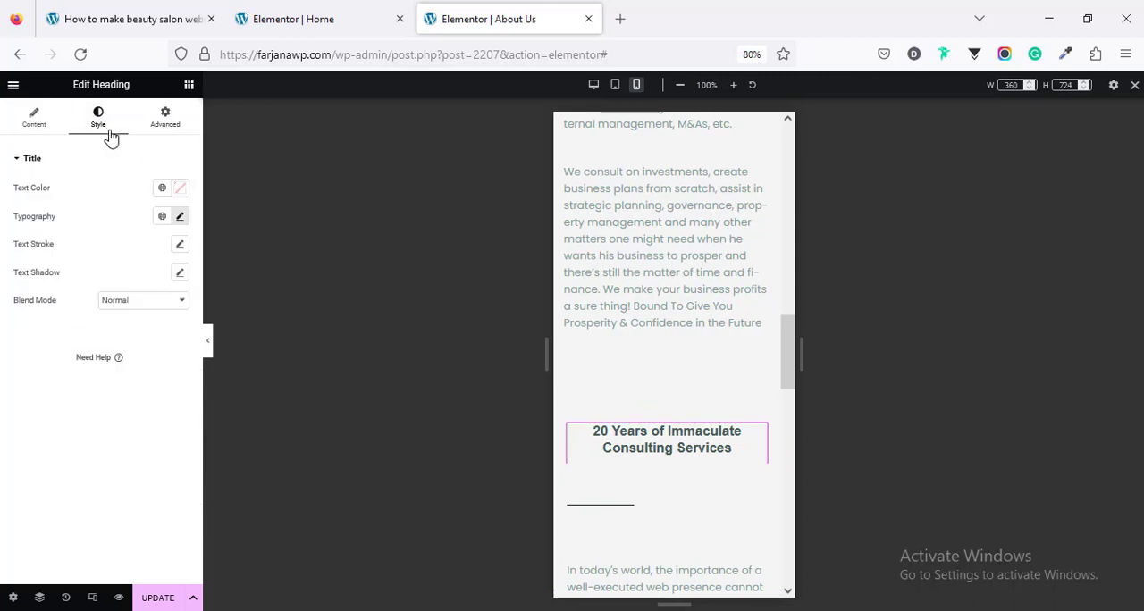
pyautogui.click(180, 217)
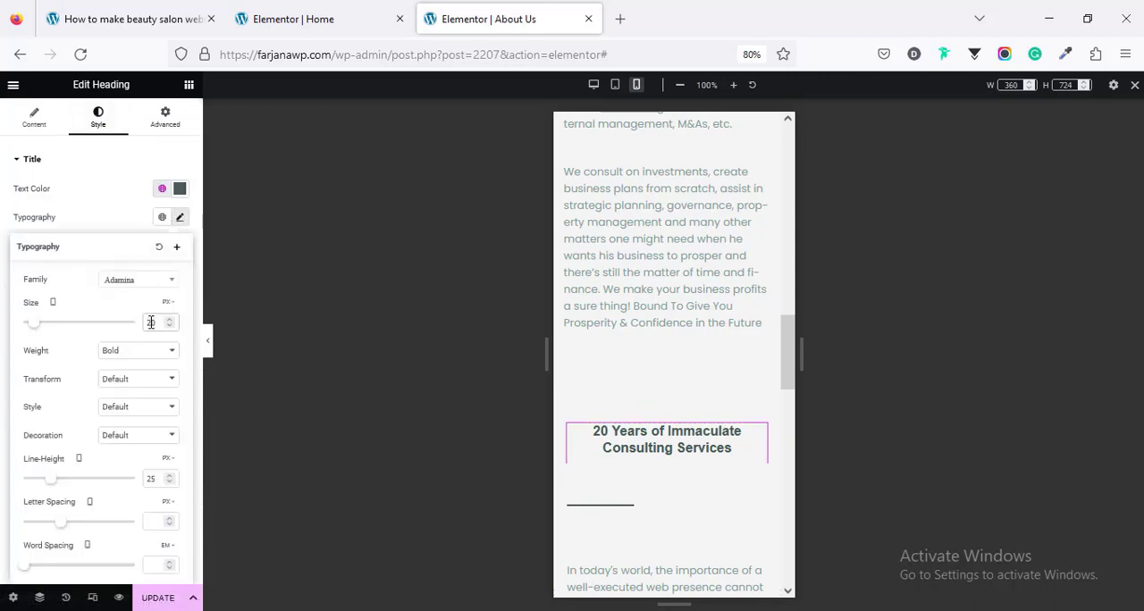
pyautogui.write('35')
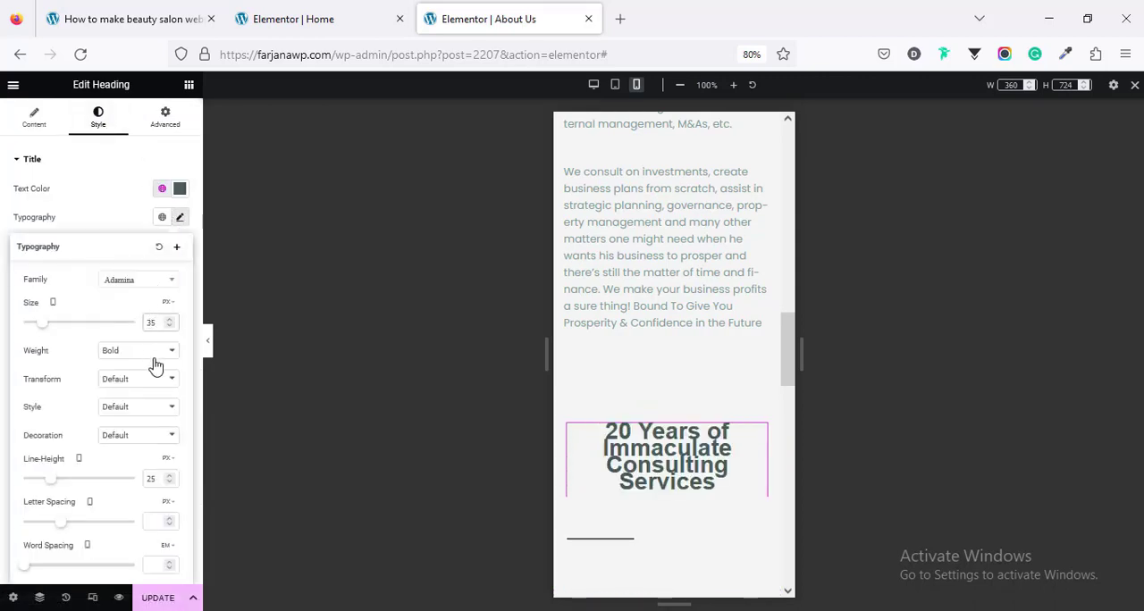
pyautogui.click(166, 459)
pyautogui.click(165, 478)
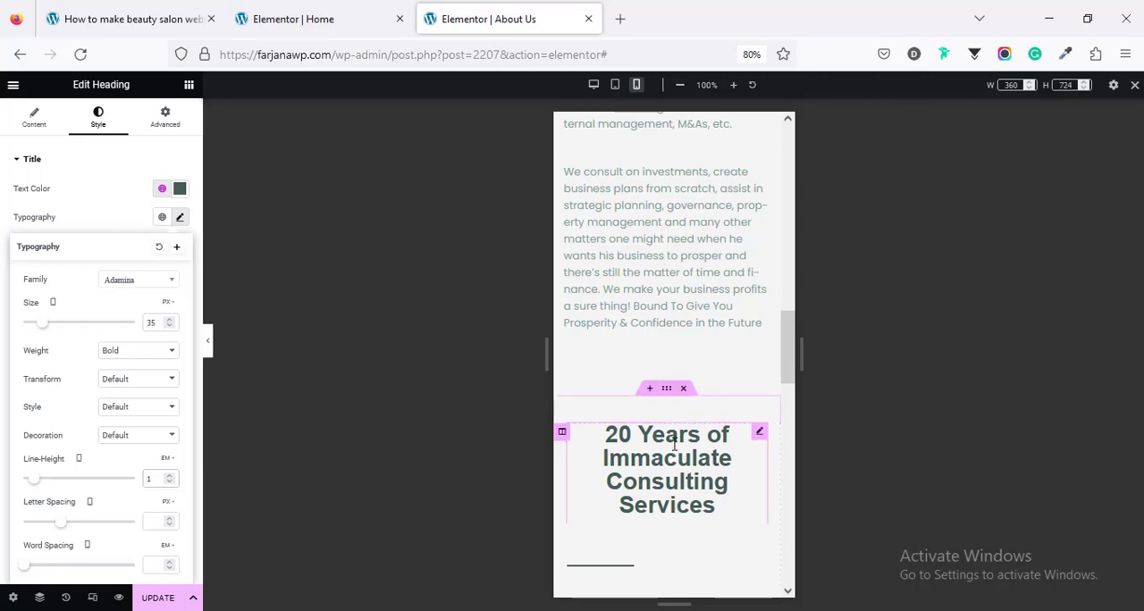
# Step: For mobile, enlarge the "Welcome to" heading and set "beauty Salon" to 30 px with a 1 em line height
pyautogui.scroll(-3, 674, 444)
pyautogui.scroll(10, 674, 447)
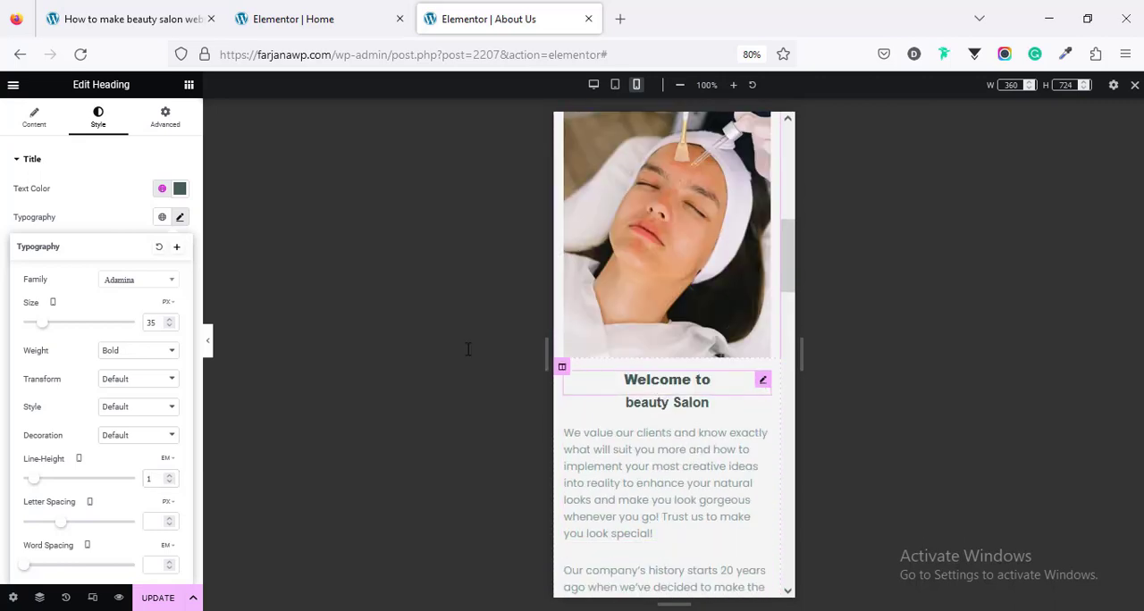
pyautogui.click(119, 234)
pyautogui.click(180, 217)
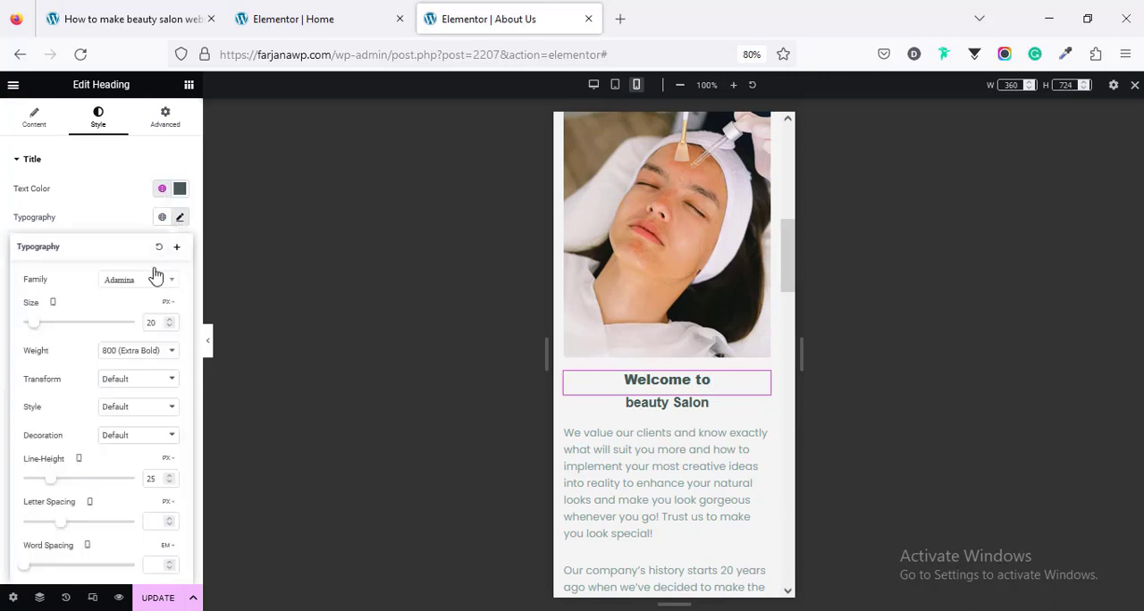
pyautogui.click(160, 324)
pyautogui.press('BackSpace')
pyautogui.write('0')
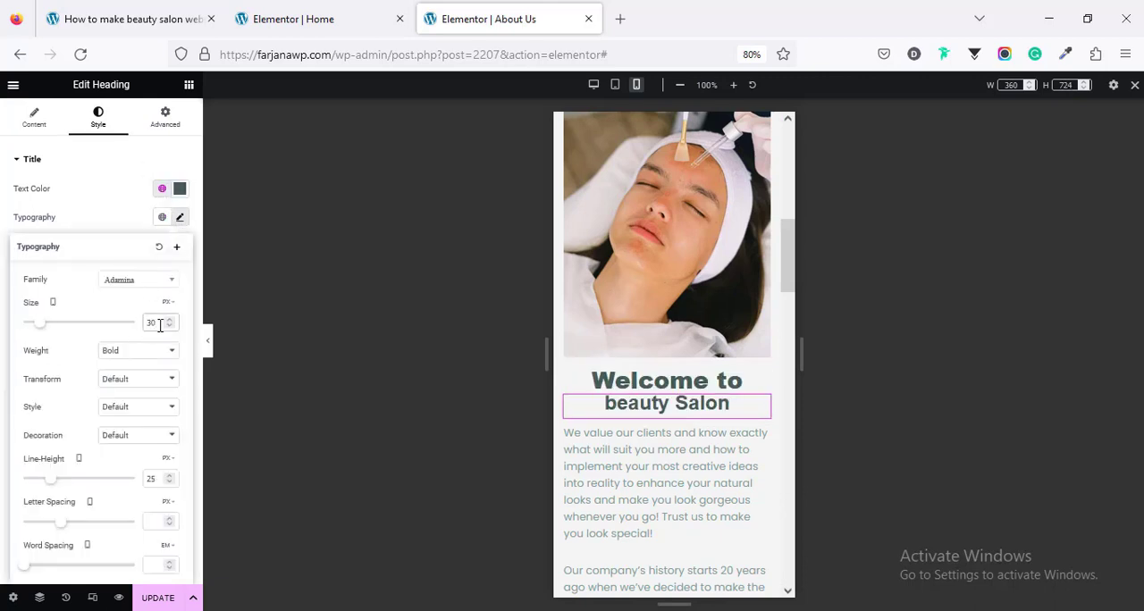
pyautogui.click(168, 460)
pyautogui.click(172, 485)
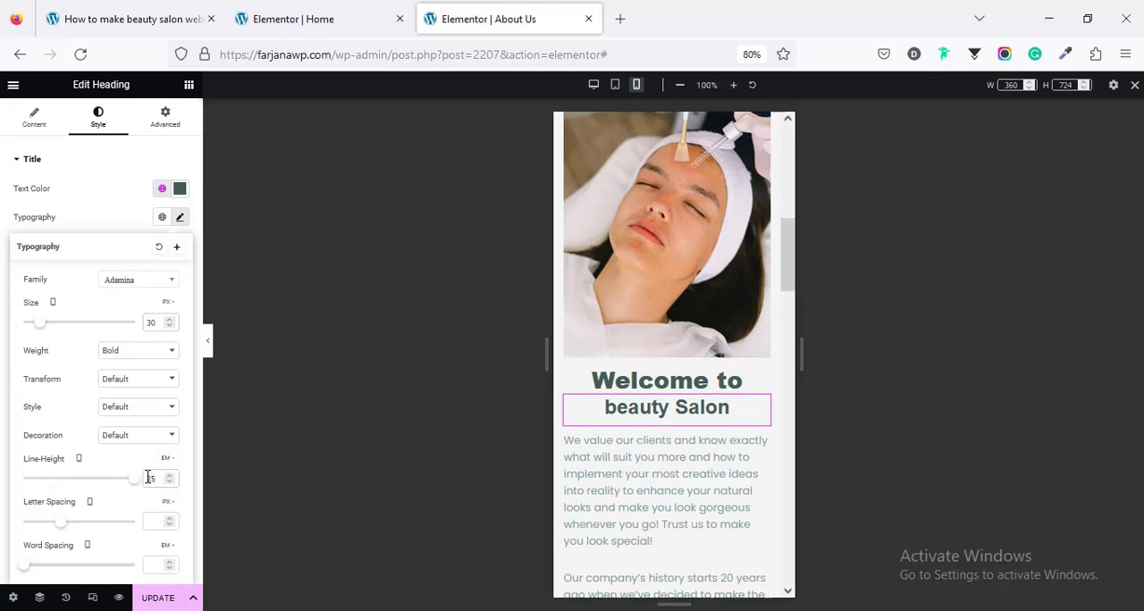
pyautogui.press('BackSpace')
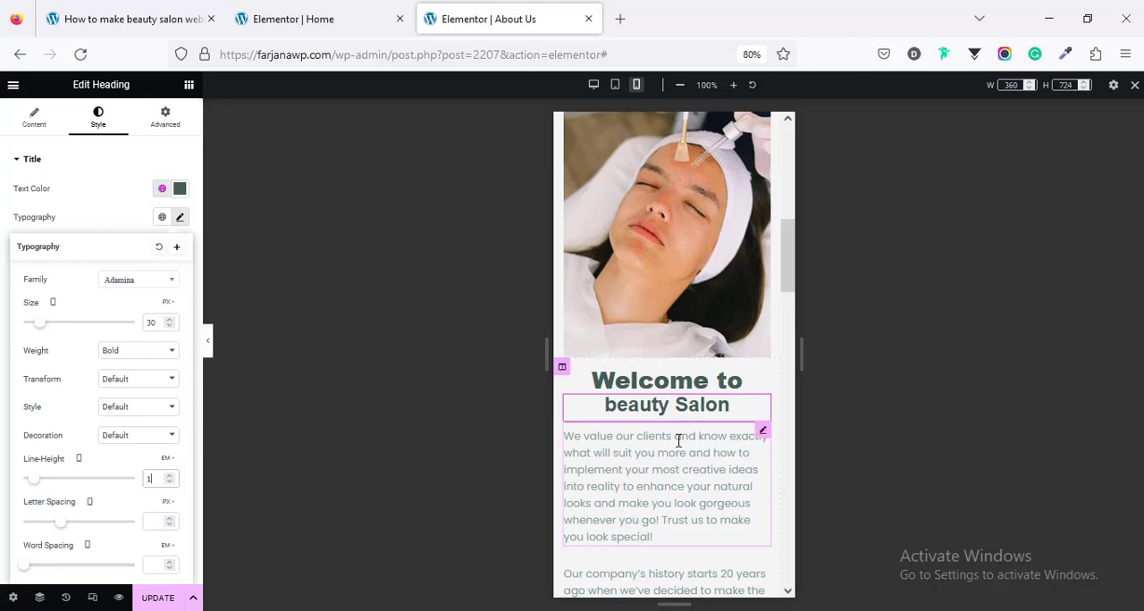
# Step: Center the divider under the "20 Years" heading in the mobile layout
pyautogui.click(680, 440)
pyautogui.scroll(5, 673, 433)
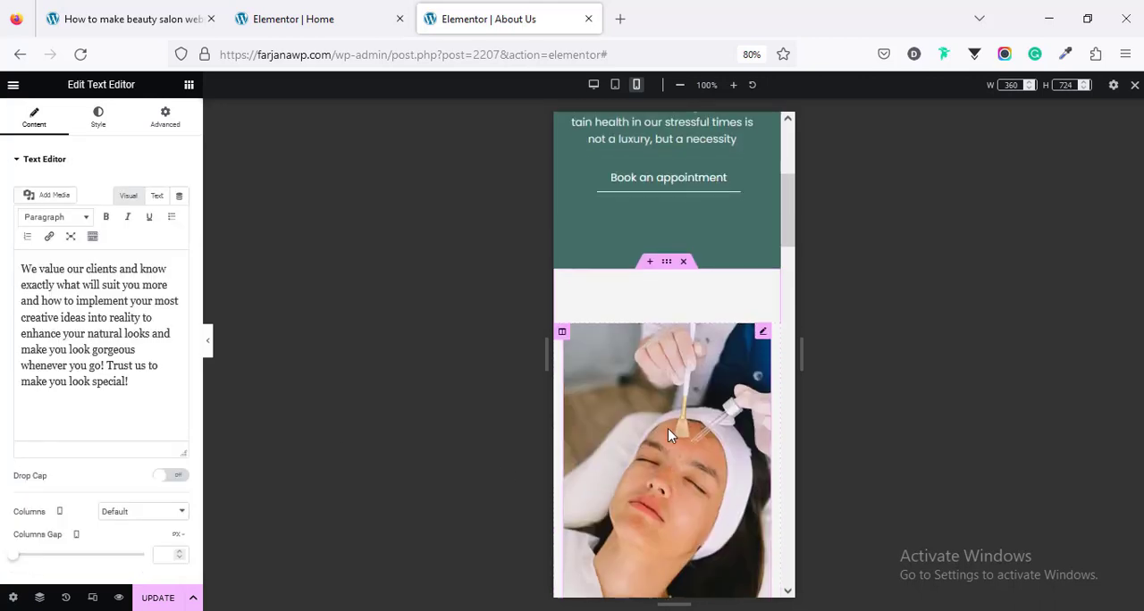
pyautogui.scroll(2, 670, 435)
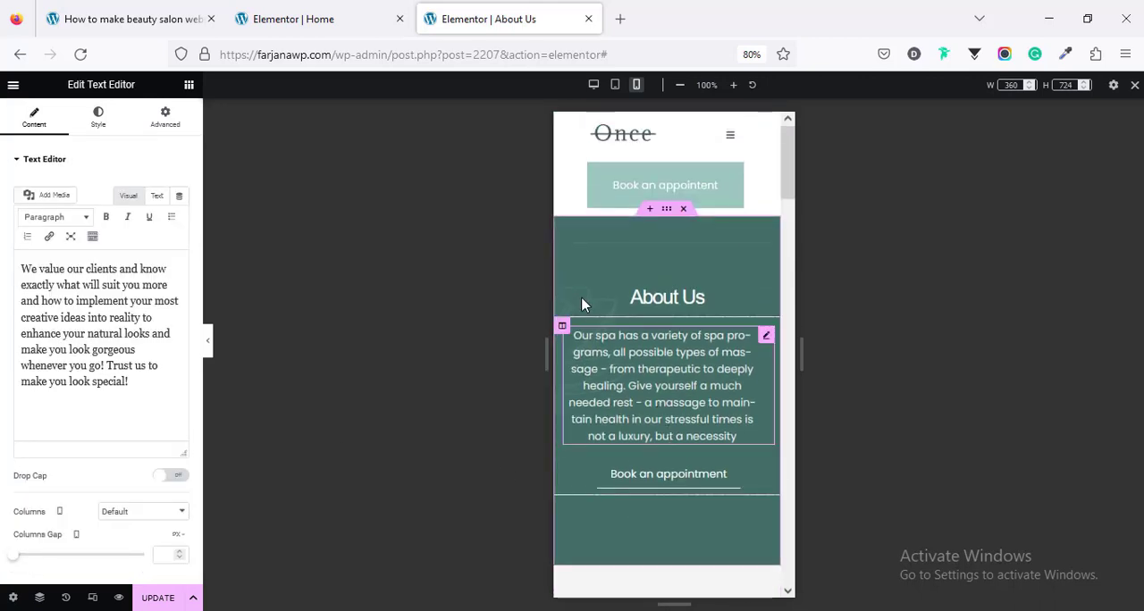
pyautogui.scroll(-7, 646, 332)
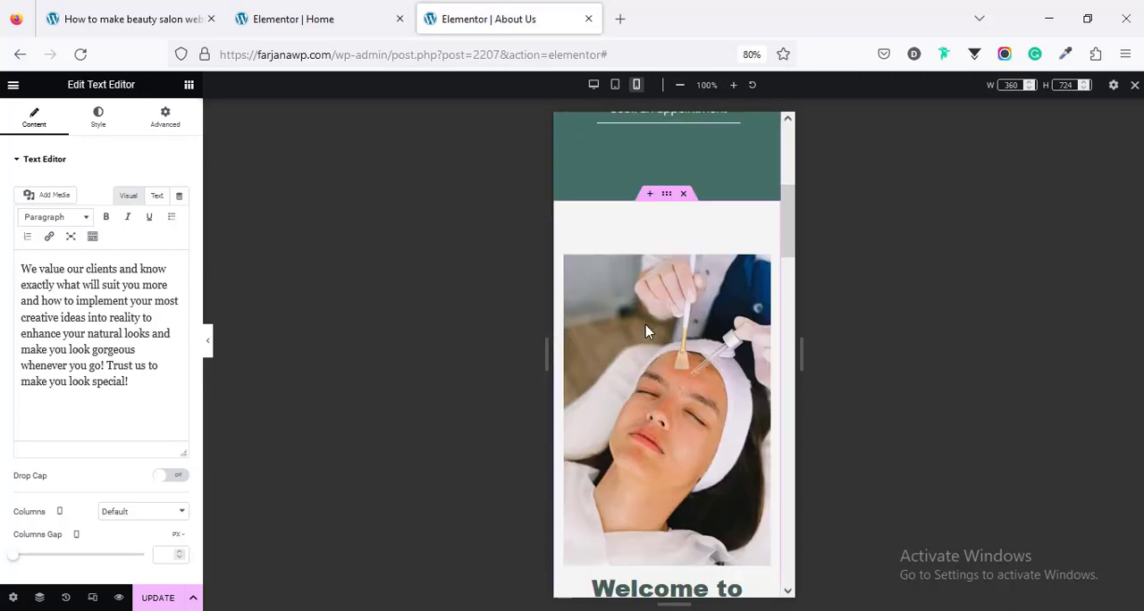
pyautogui.scroll(-2, 647, 330)
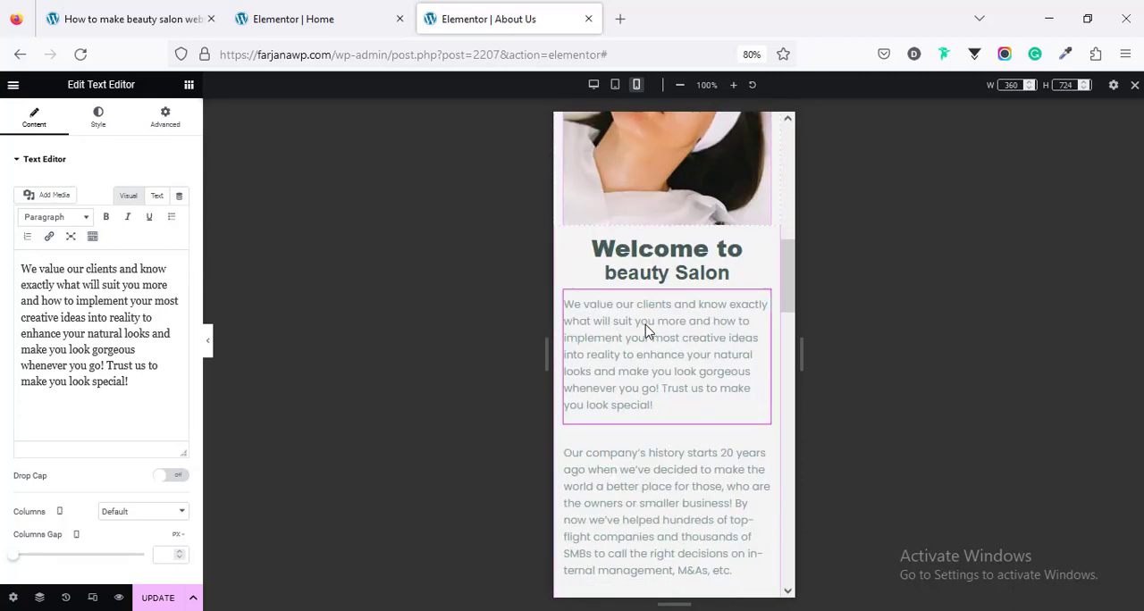
pyautogui.scroll(-3, 646, 327)
pyautogui.scroll(-5, 647, 330)
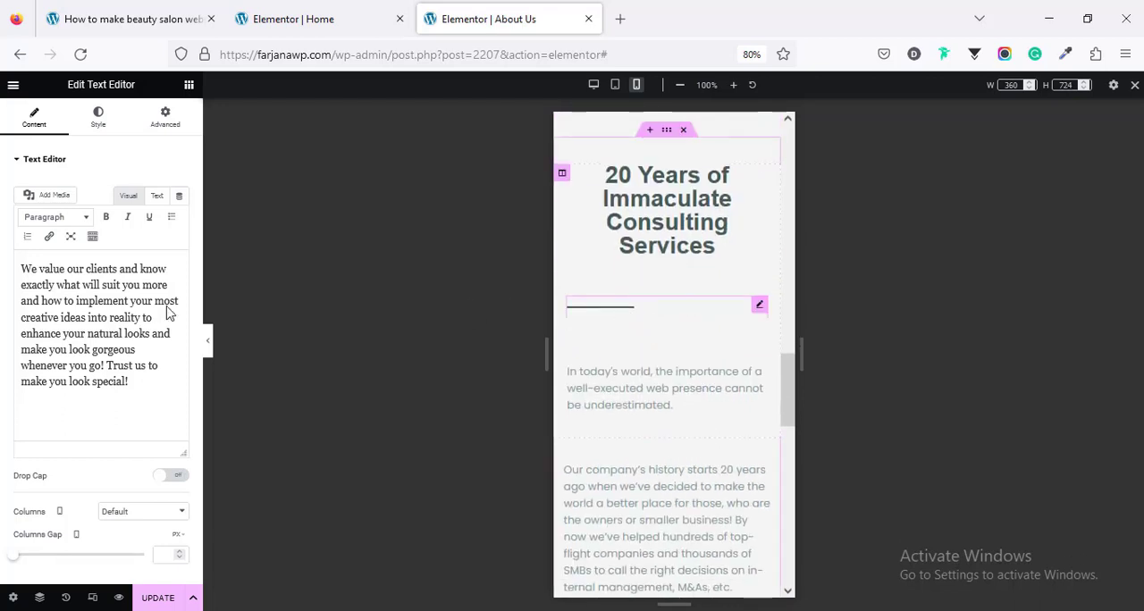
pyautogui.click(42, 126)
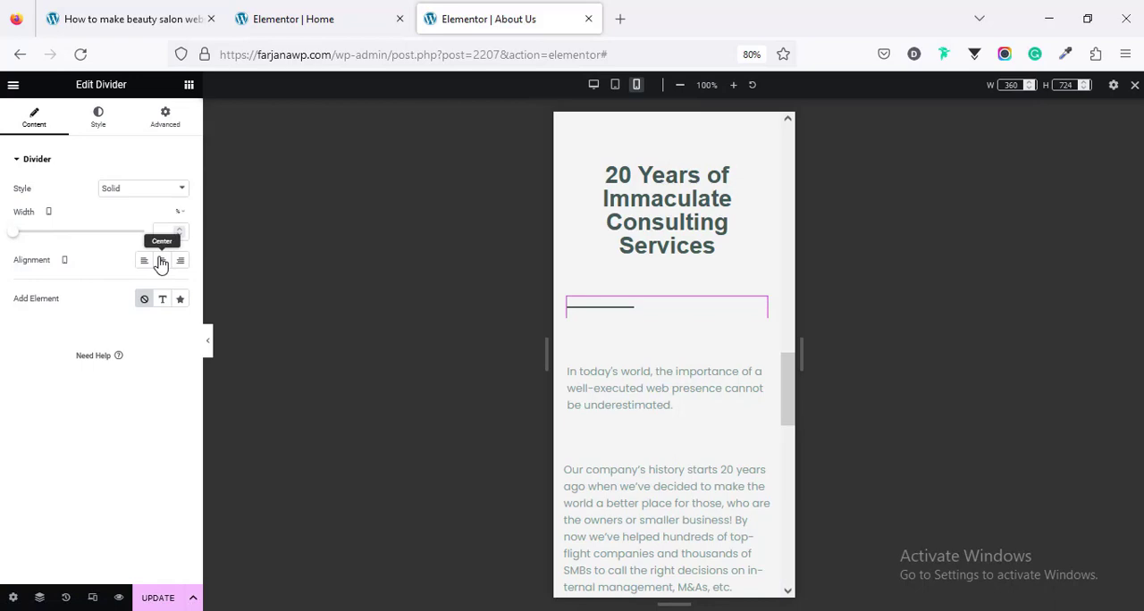
pyautogui.click(162, 260)
# Step: Check the page in tablet portrait, update it and exit the responsive preview
pyautogui.scroll(-5, 644, 385)
pyautogui.scroll(-5, 644, 399)
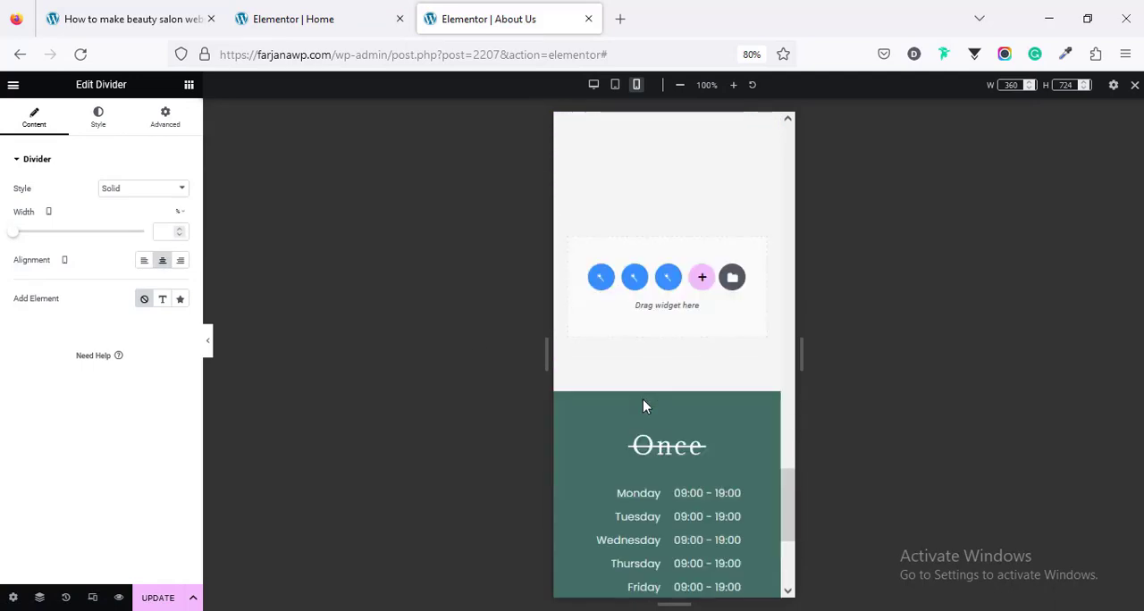
pyautogui.click(615, 85)
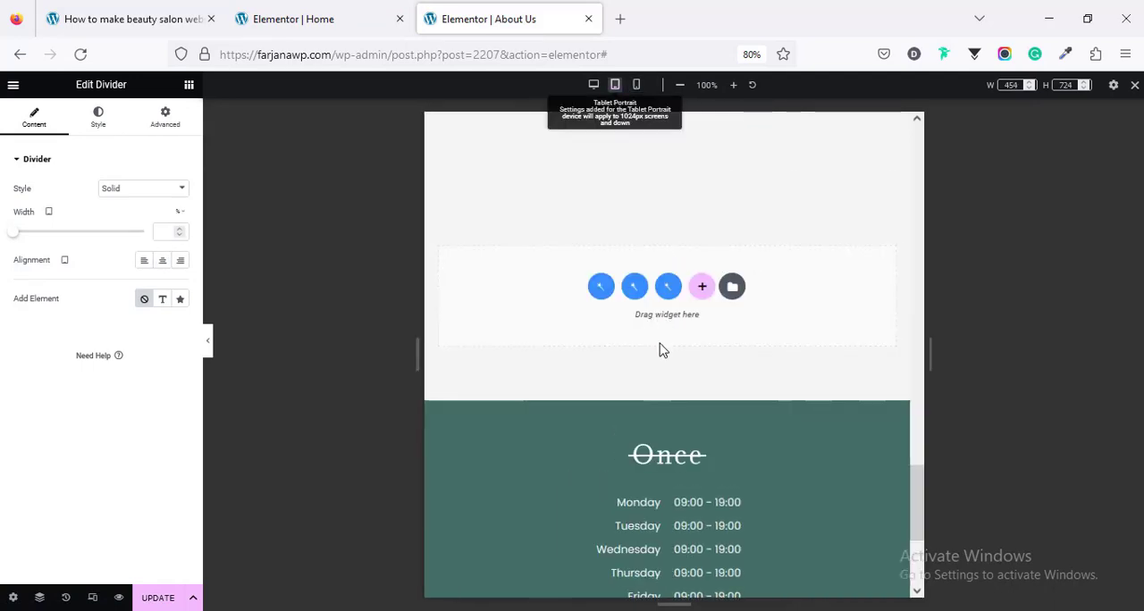
pyautogui.scroll(15, 662, 349)
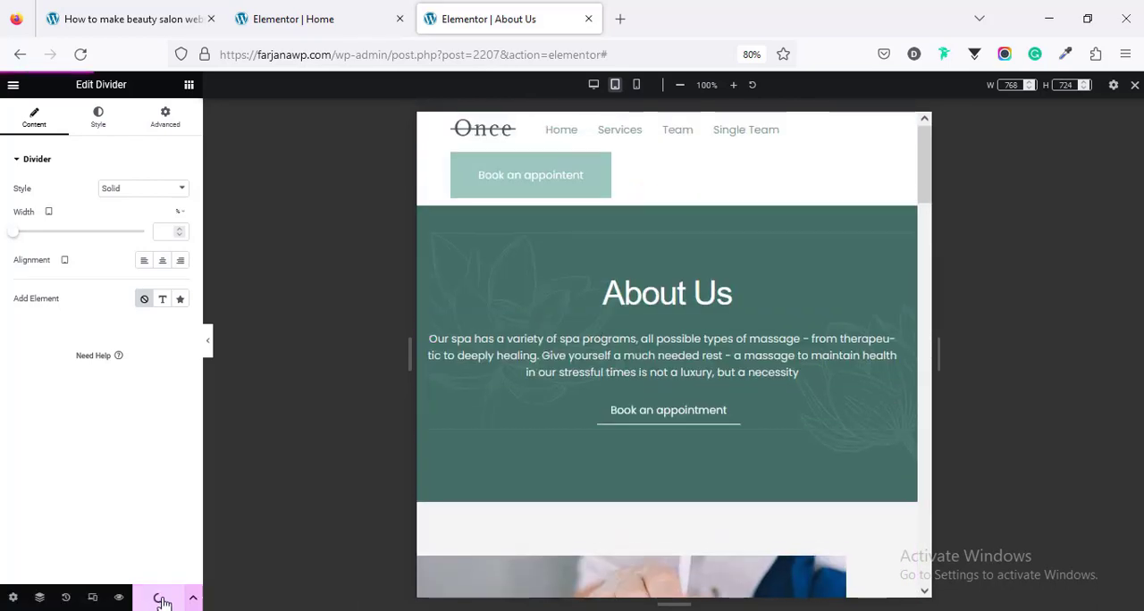
pyautogui.click(1133, 87)
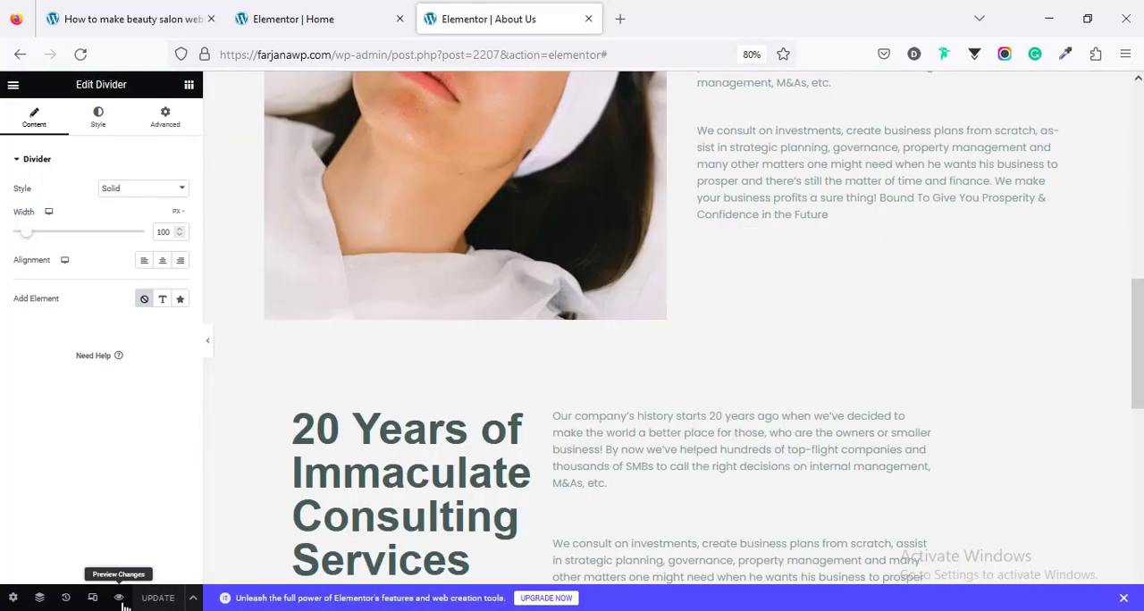
# Step: Preview the About Us page in a new tab and review its headings and text sections
pyautogui.click(119, 598)
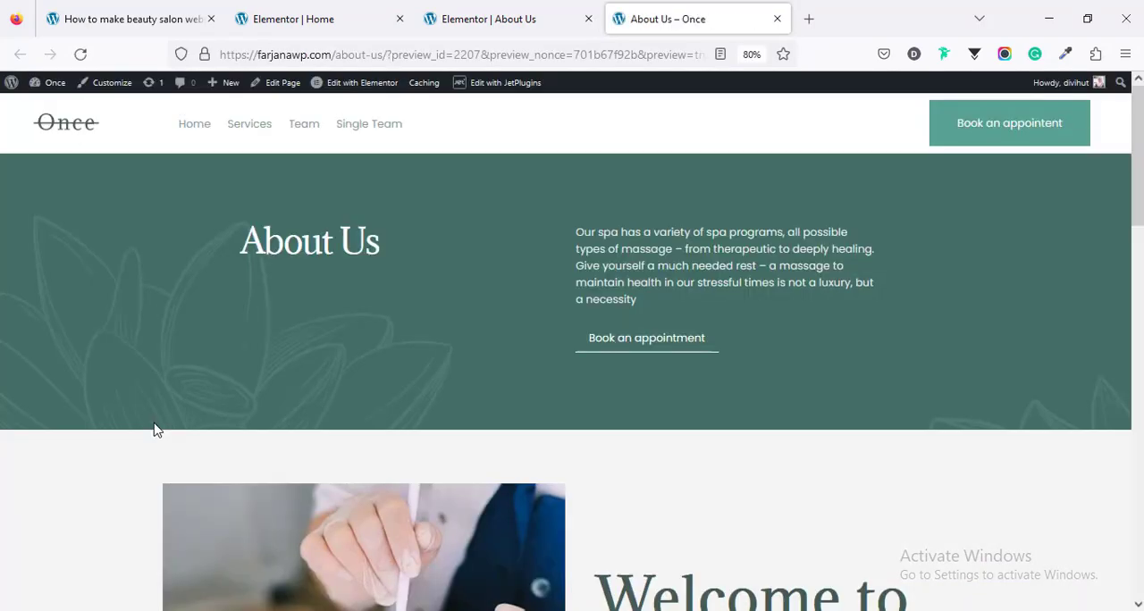
pyautogui.scroll(-3, 188, 427)
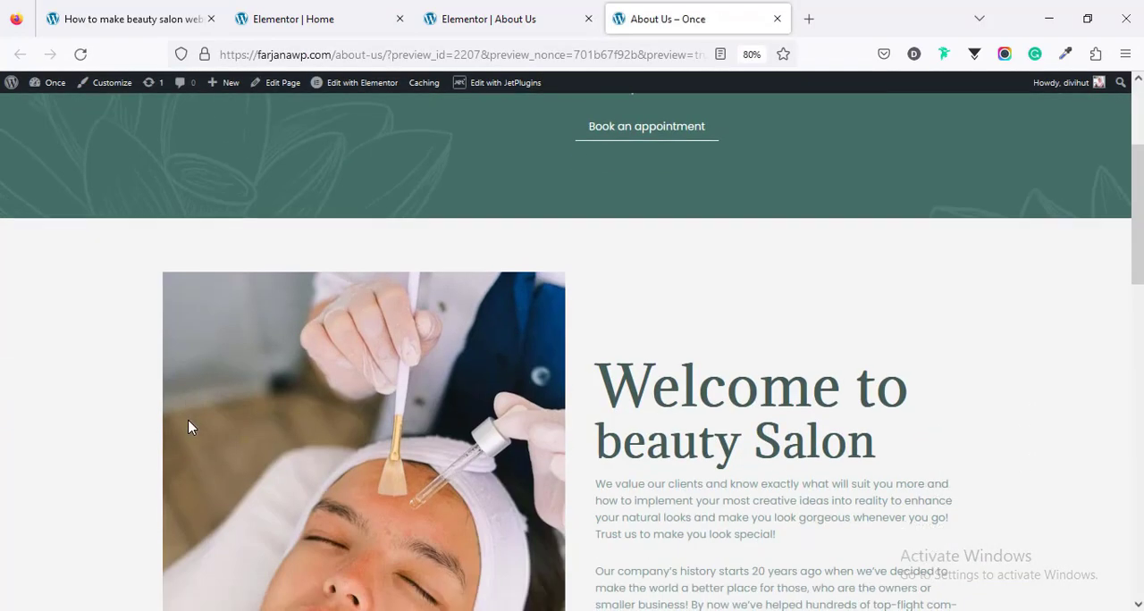
pyautogui.scroll(-9, 187, 427)
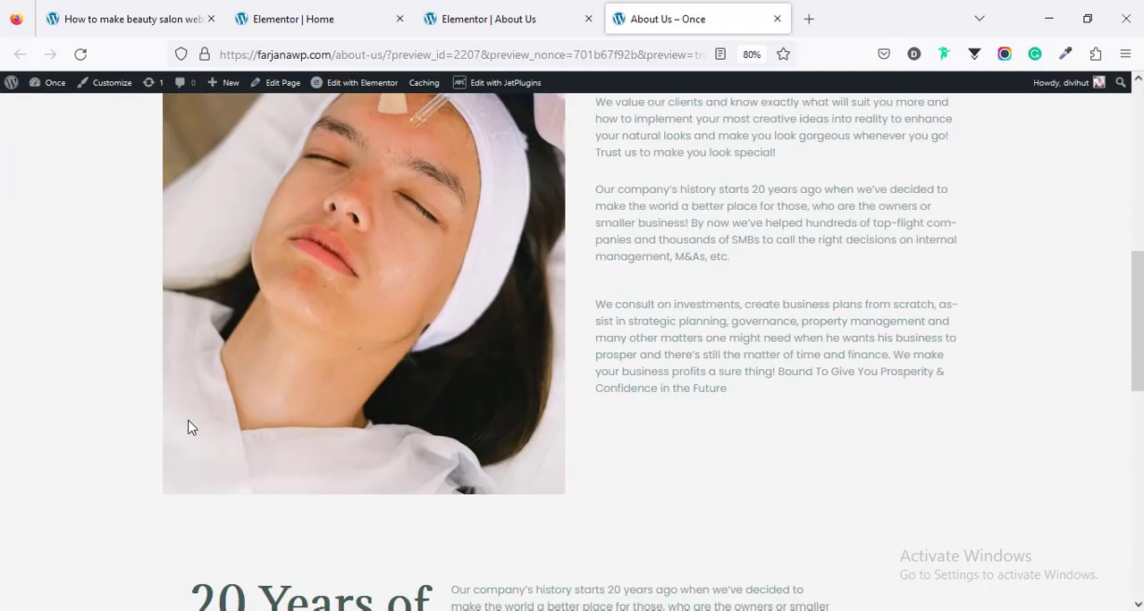
pyautogui.scroll(1, 271, 417)
# Step: Set the desktop font size of the "20 Years of Immaculate Consulting Services" heading on the About Us page to 60 px
pyautogui.click(541, 12)
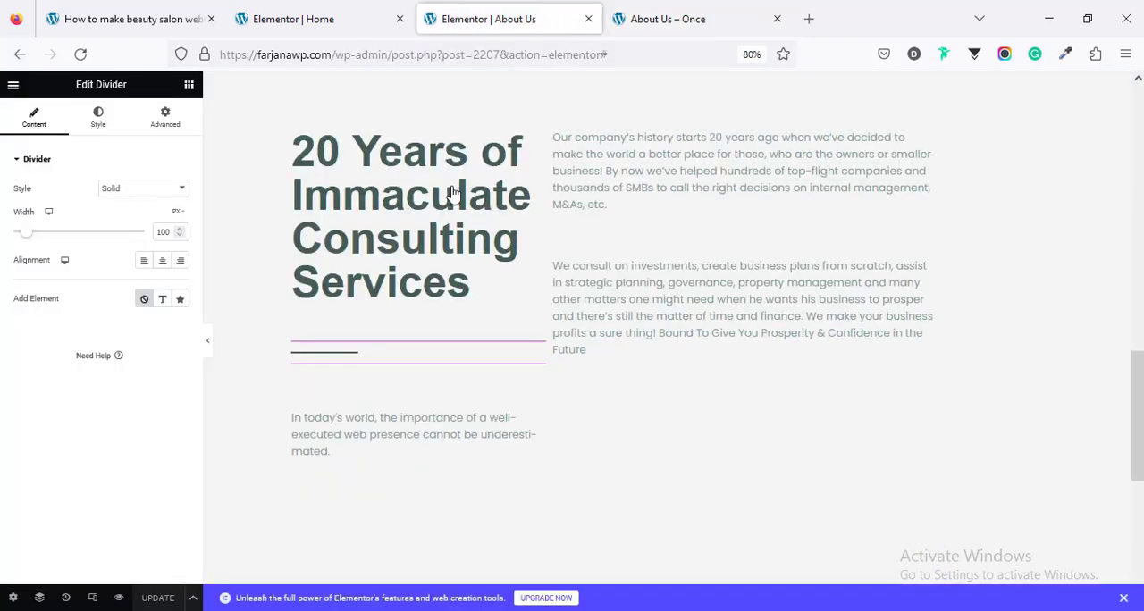
pyautogui.scroll(4, 371, 359)
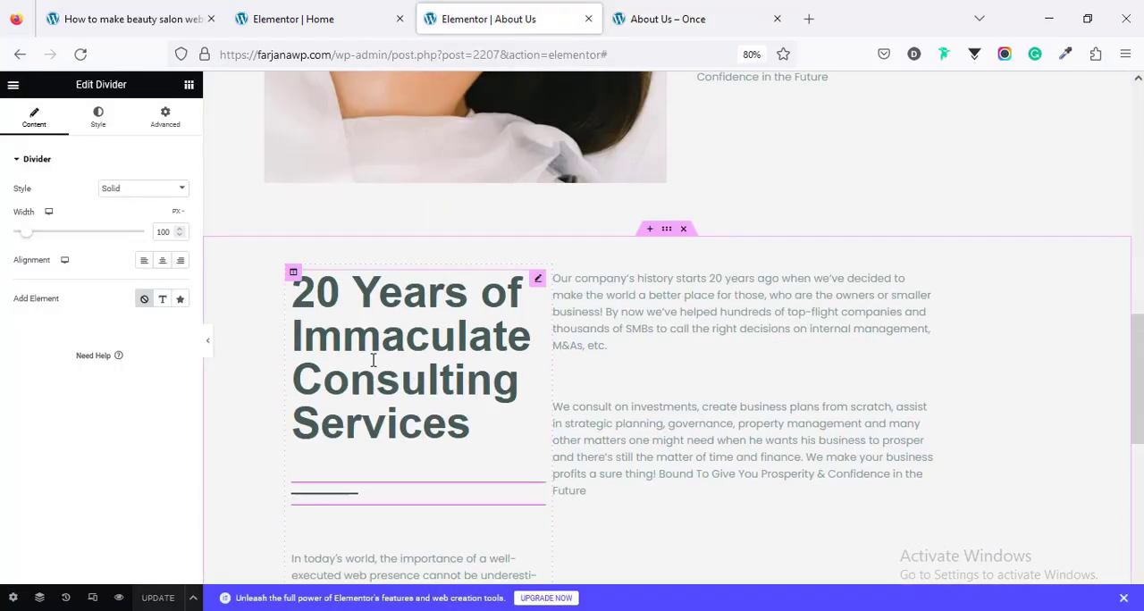
pyautogui.click(374, 359)
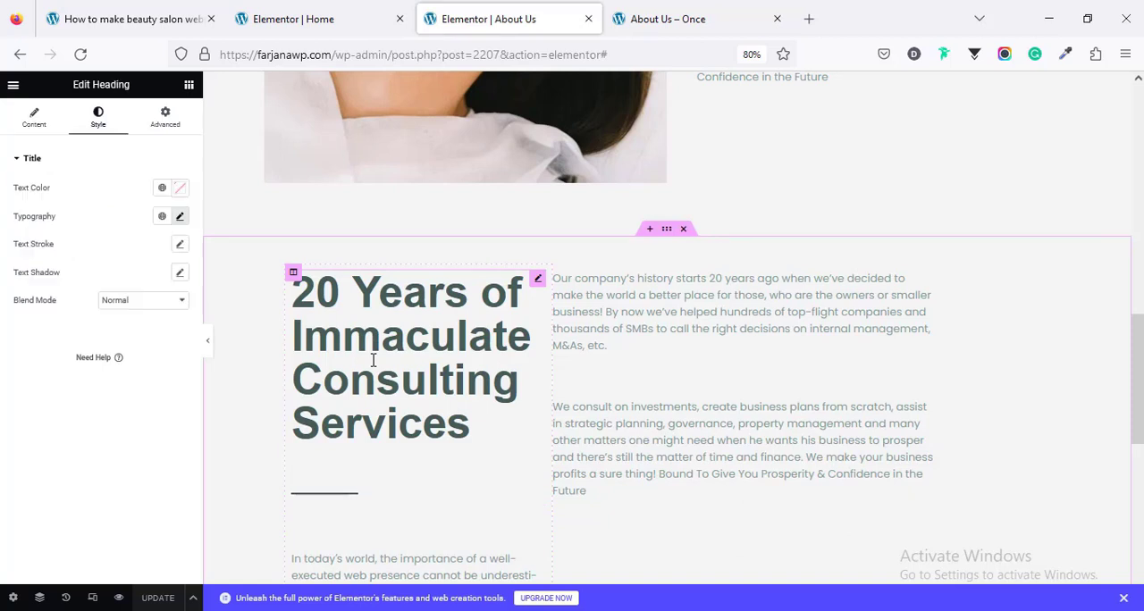
pyautogui.click(180, 218)
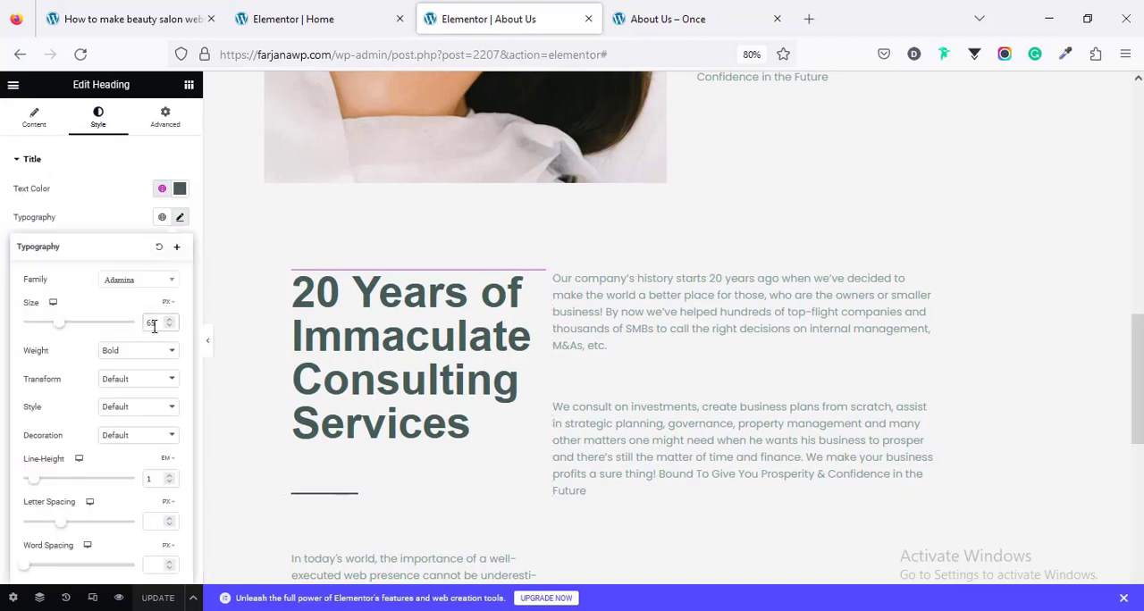
pyautogui.press('BackSpace')
pyautogui.write('0')
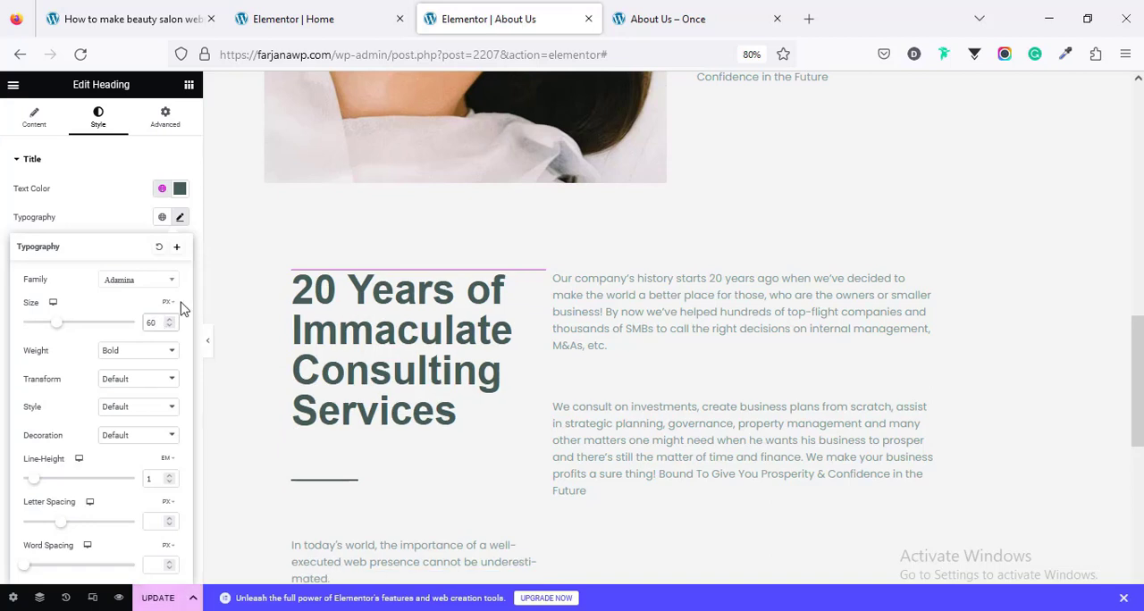
# Step: Widen the paragraphs beside the "20 Years" heading and update the About Us page
pyautogui.click(209, 348)
pyautogui.click(585, 357)
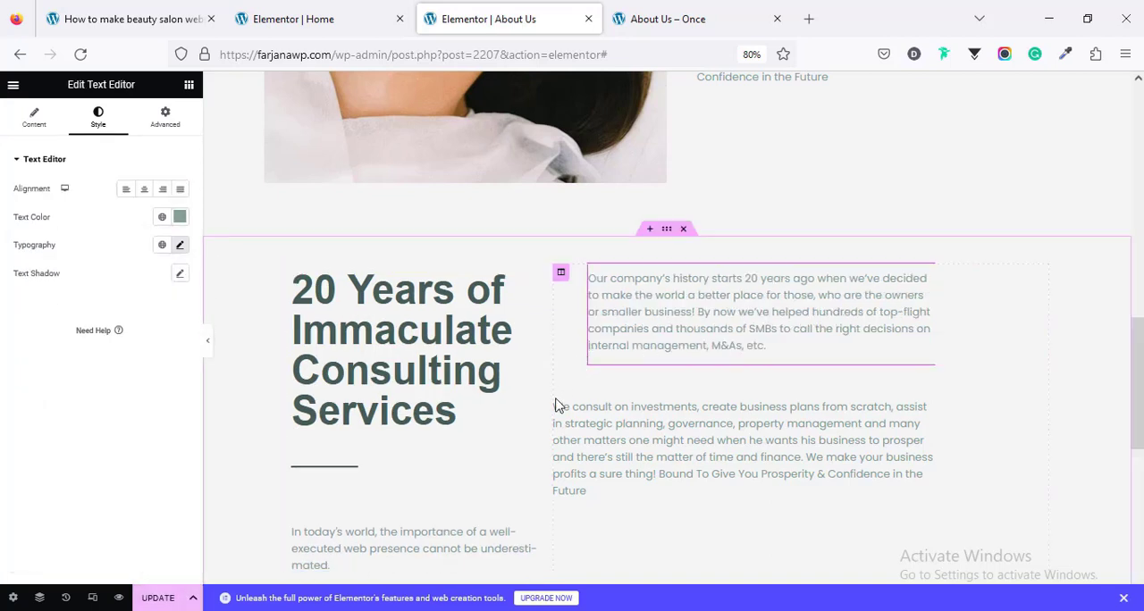
pyautogui.click(697, 12)
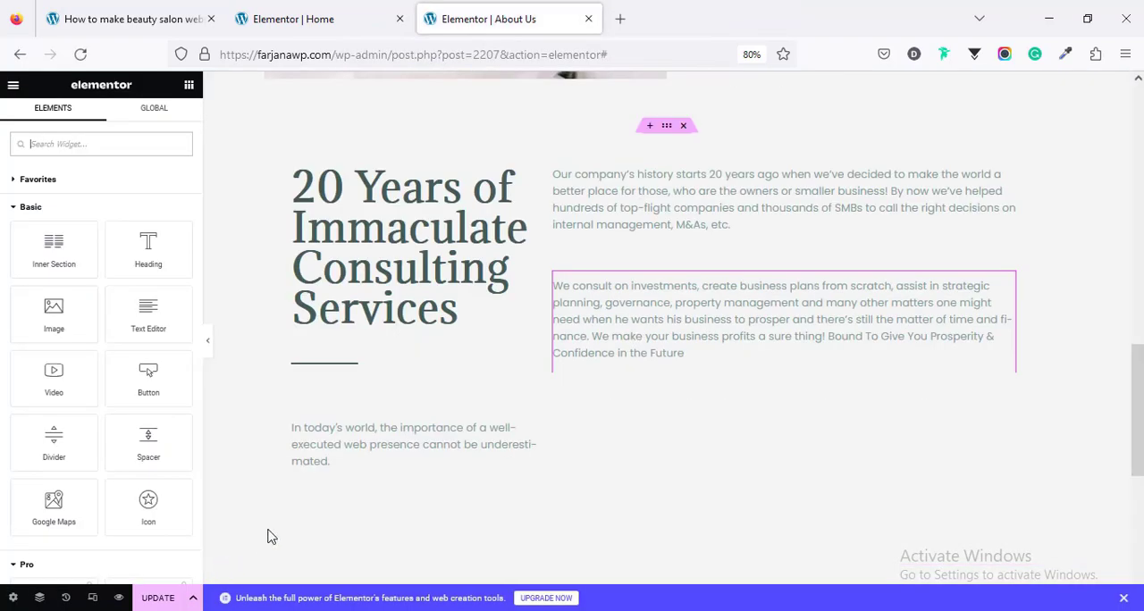
pyautogui.click(159, 599)
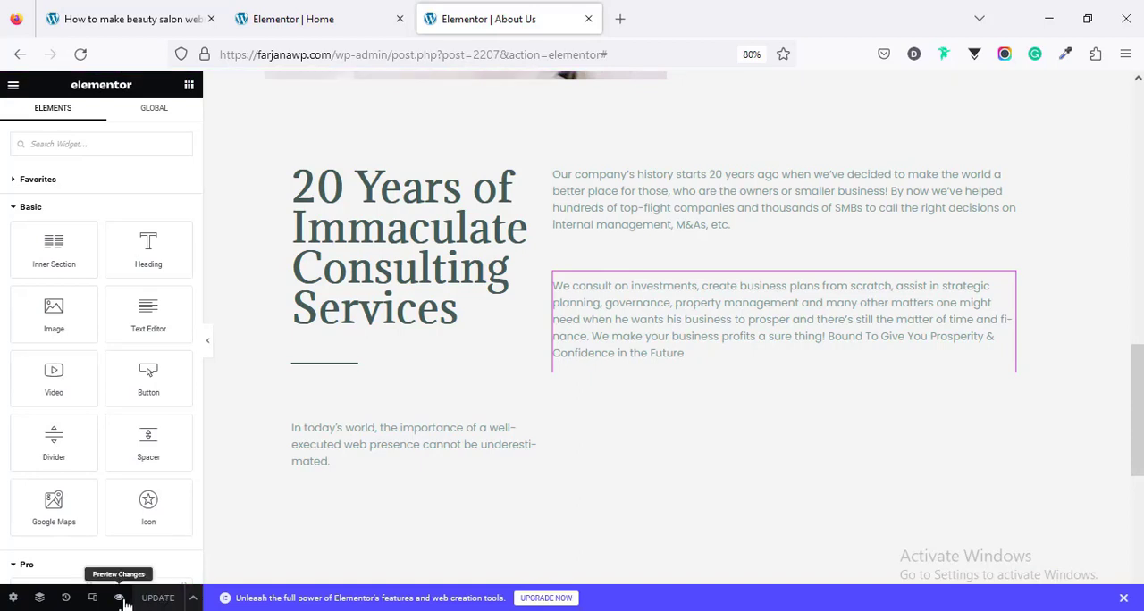
# Step: Preview the About Us page in a new tab and review its layout from the hero section down to the footer
pyautogui.click(119, 598)
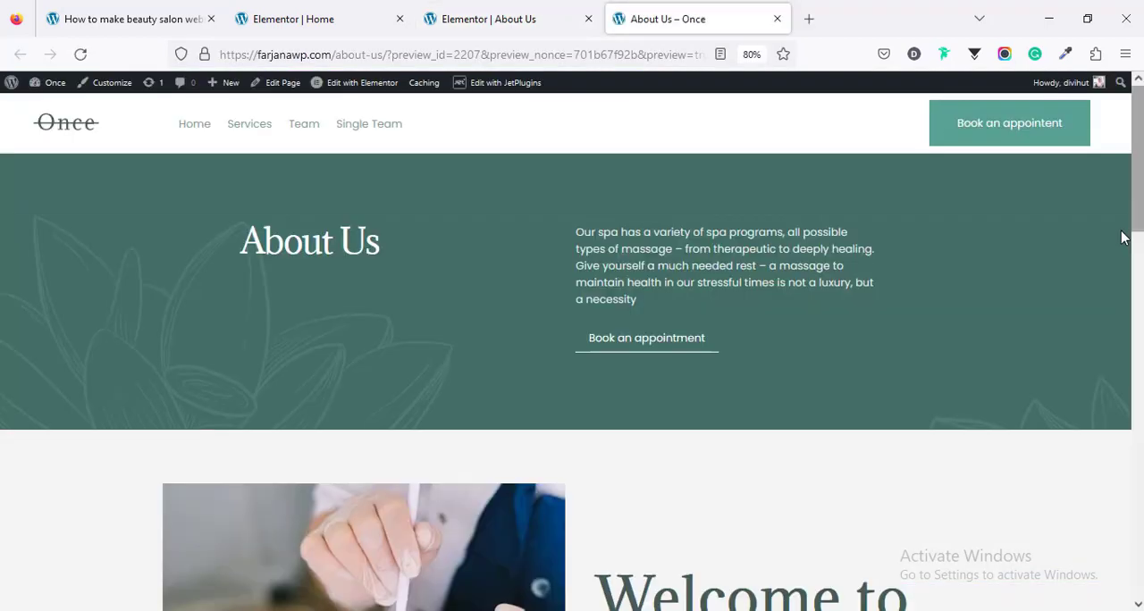
pyautogui.scroll(-2, 1123, 236)
pyautogui.scroll(-5, 572, 349)
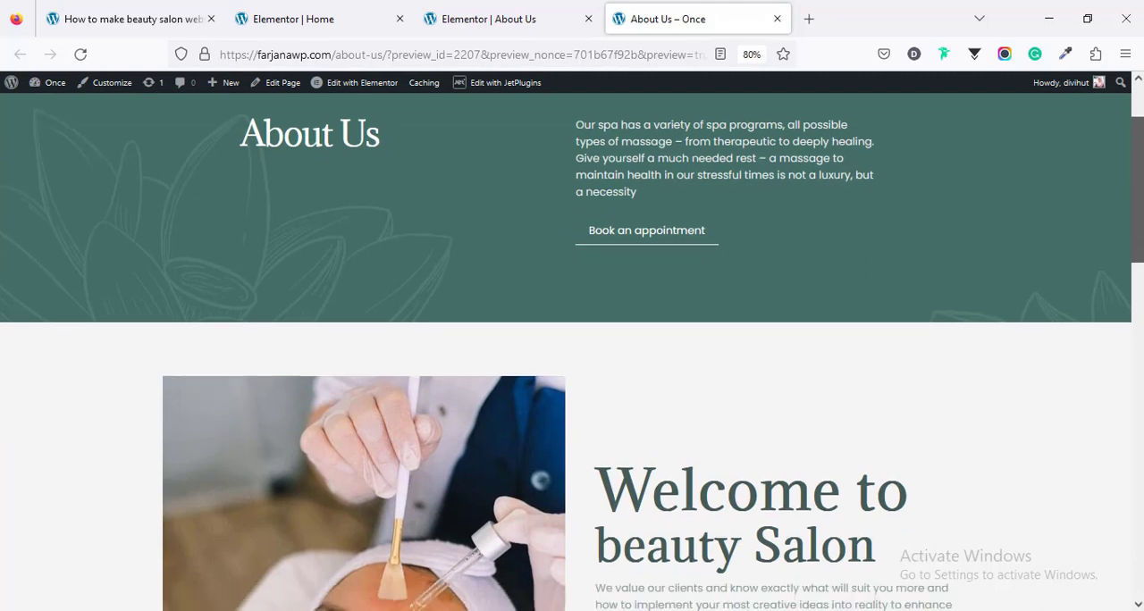
pyautogui.scroll(-6, 572, 349)
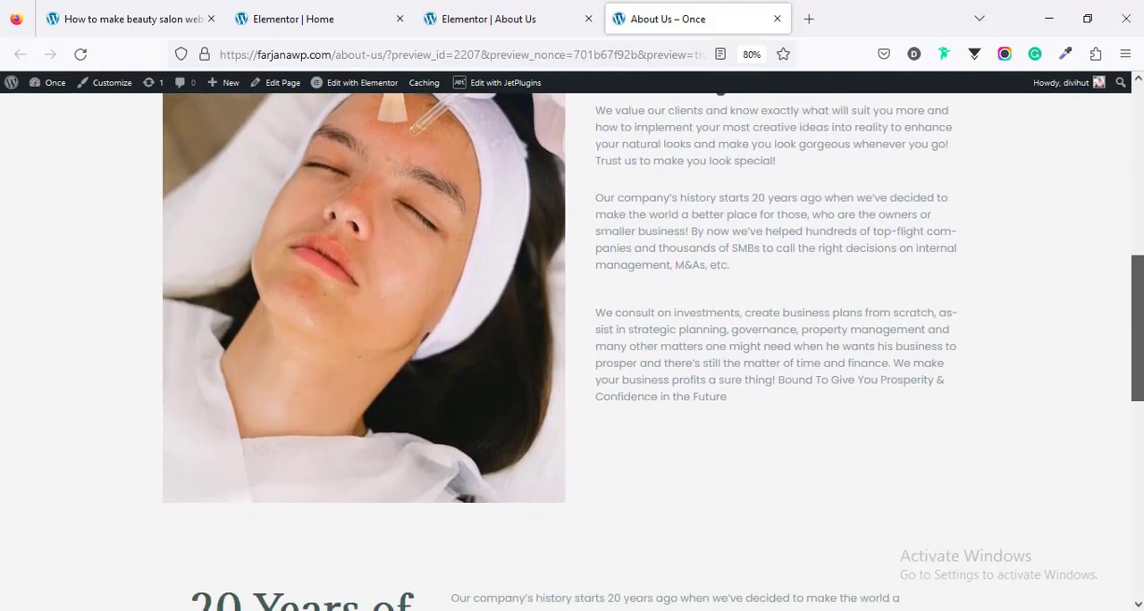
pyautogui.scroll(-3, 572, 349)
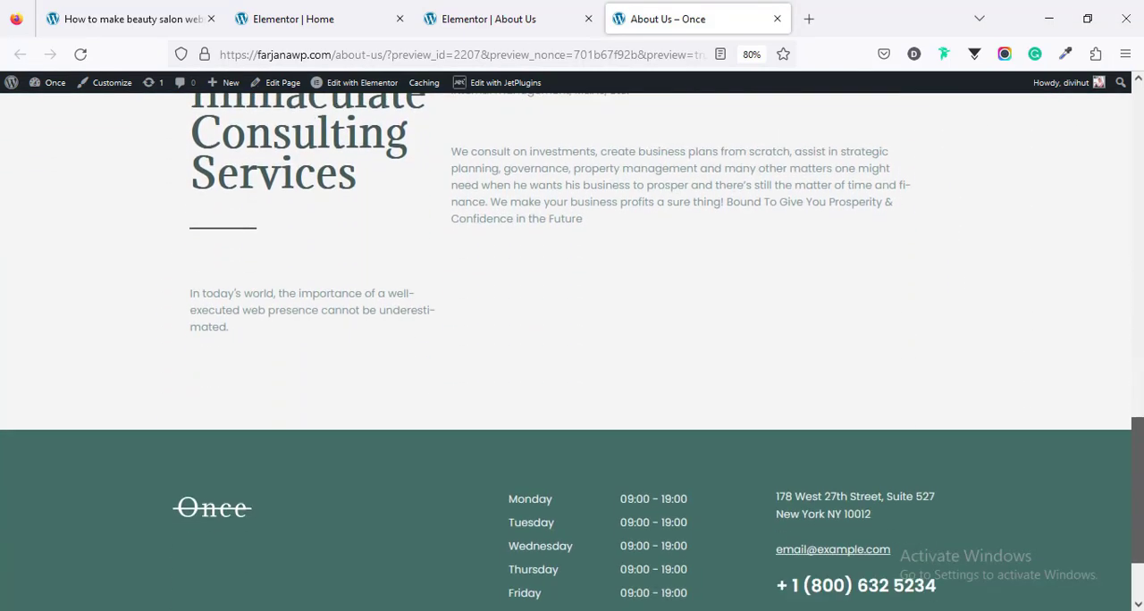
pyautogui.scroll(15, 572, 348)
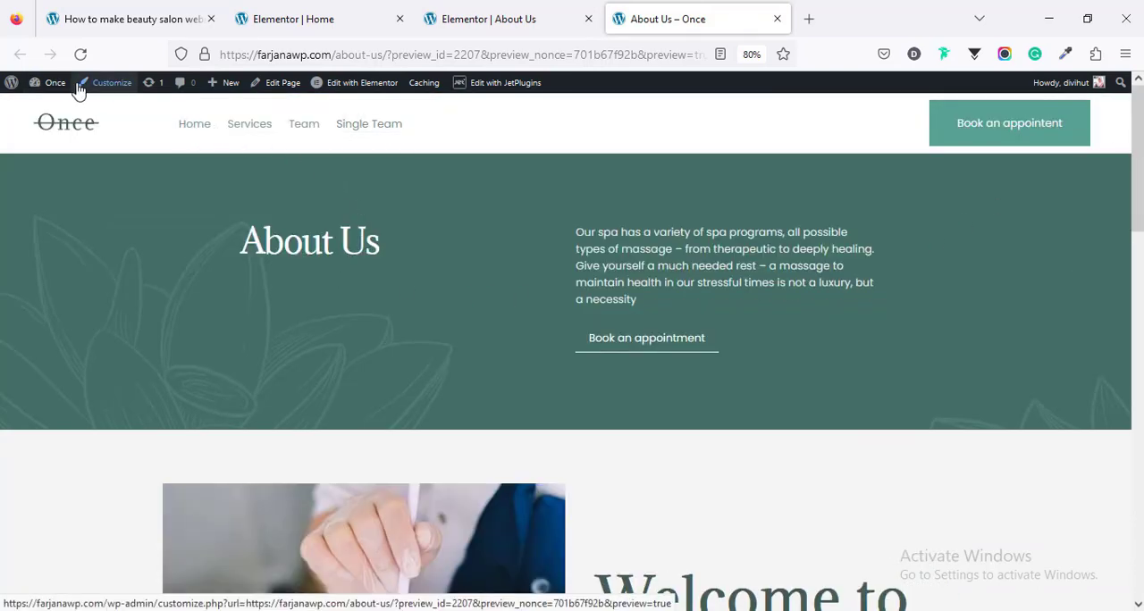
# Step: Open the WordPress menu editor and remove the Single Services and Single Team items from the Main menu
pyautogui.moveTo(64, 91)
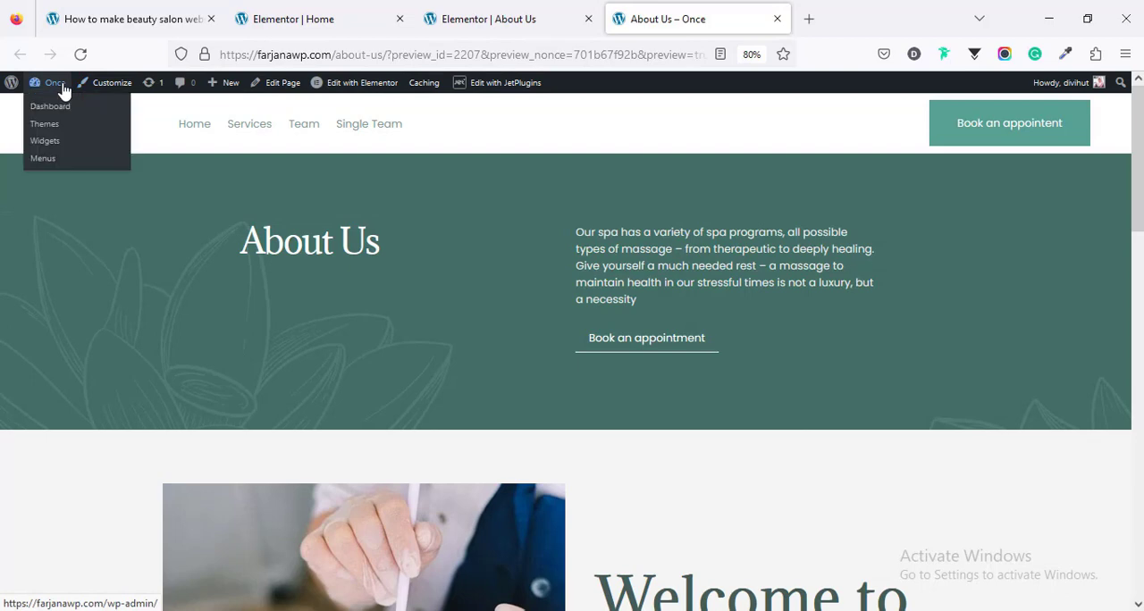
pyautogui.middleClick(56, 161)
pyautogui.click(921, 33)
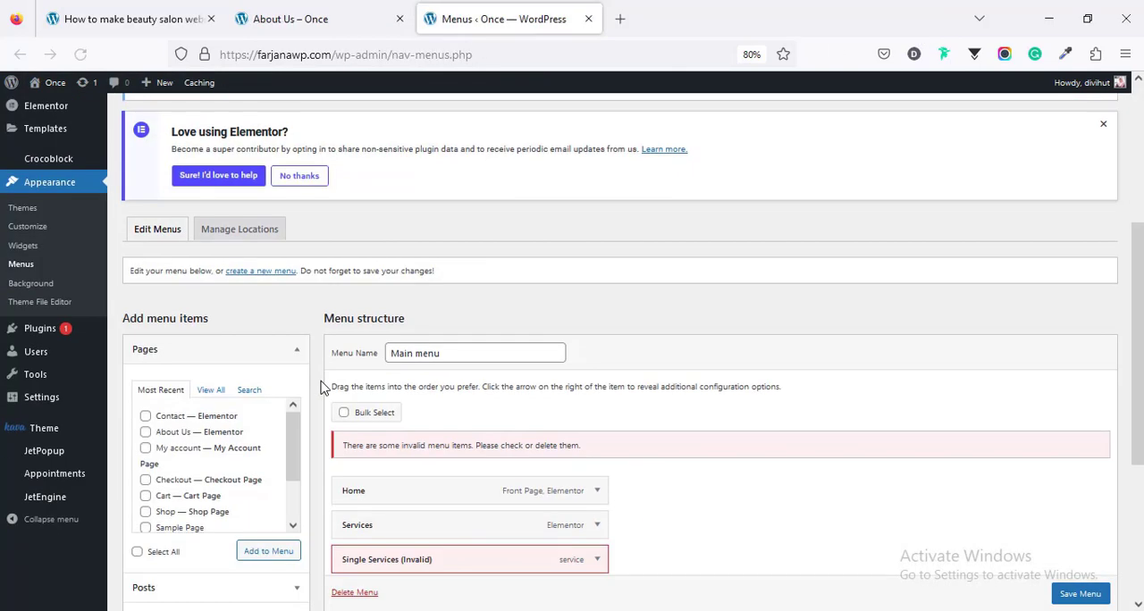
pyautogui.scroll(-2, 326, 384)
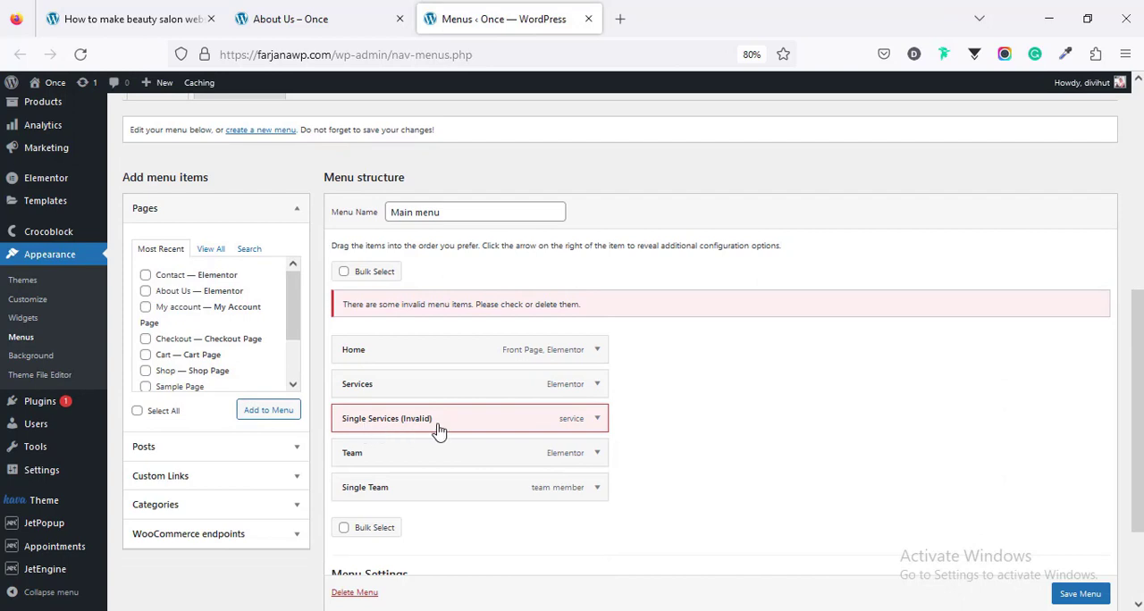
pyautogui.click(599, 422)
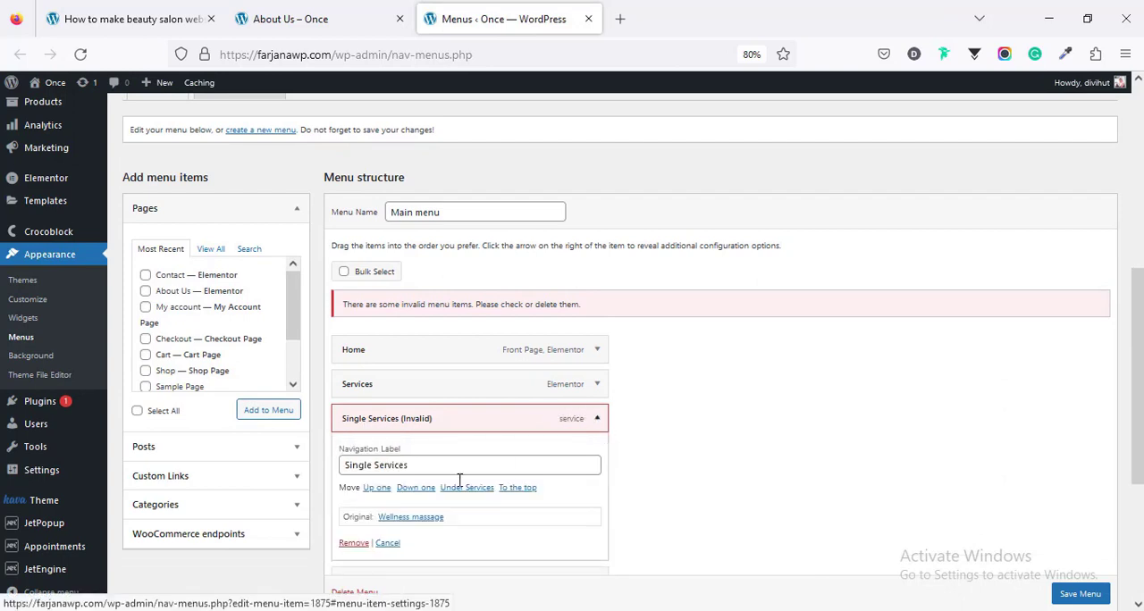
pyautogui.click(353, 542)
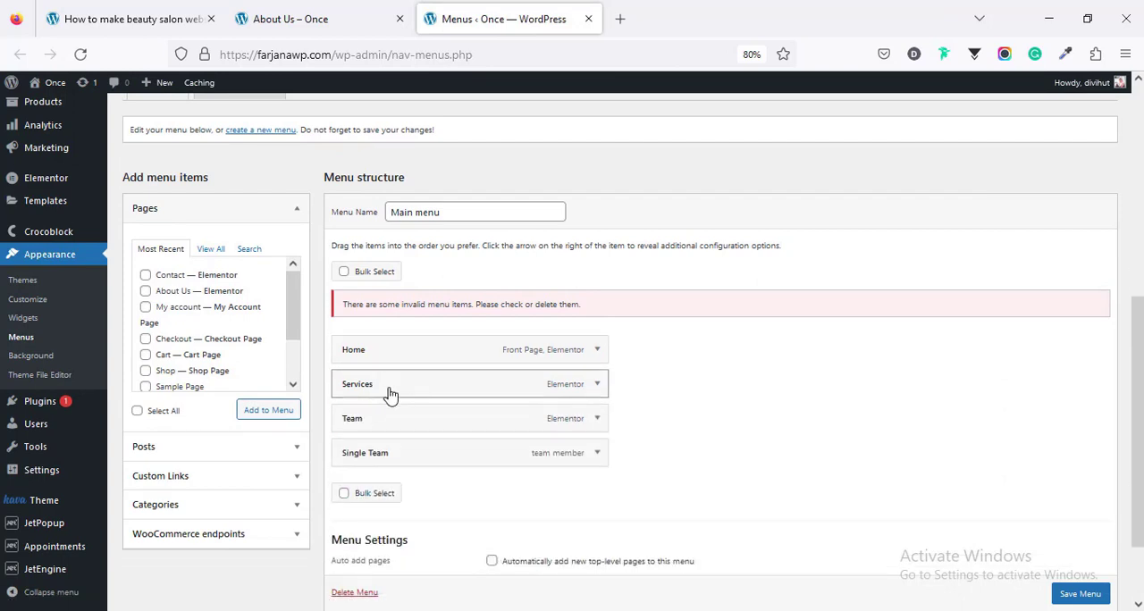
pyautogui.click(597, 454)
pyautogui.scroll(-3, 386, 552)
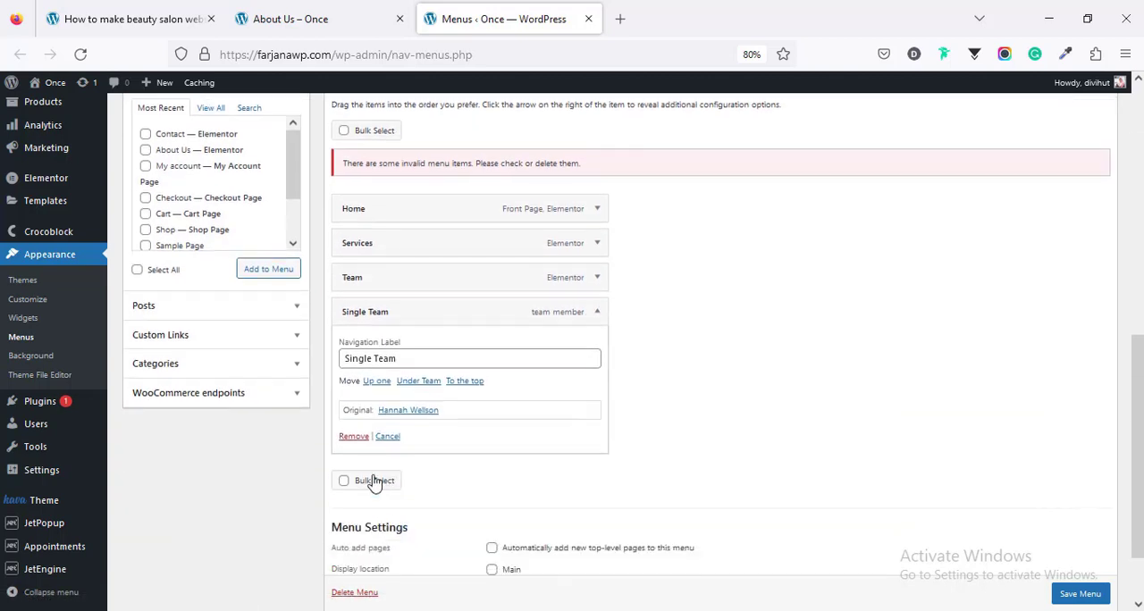
pyautogui.click(350, 437)
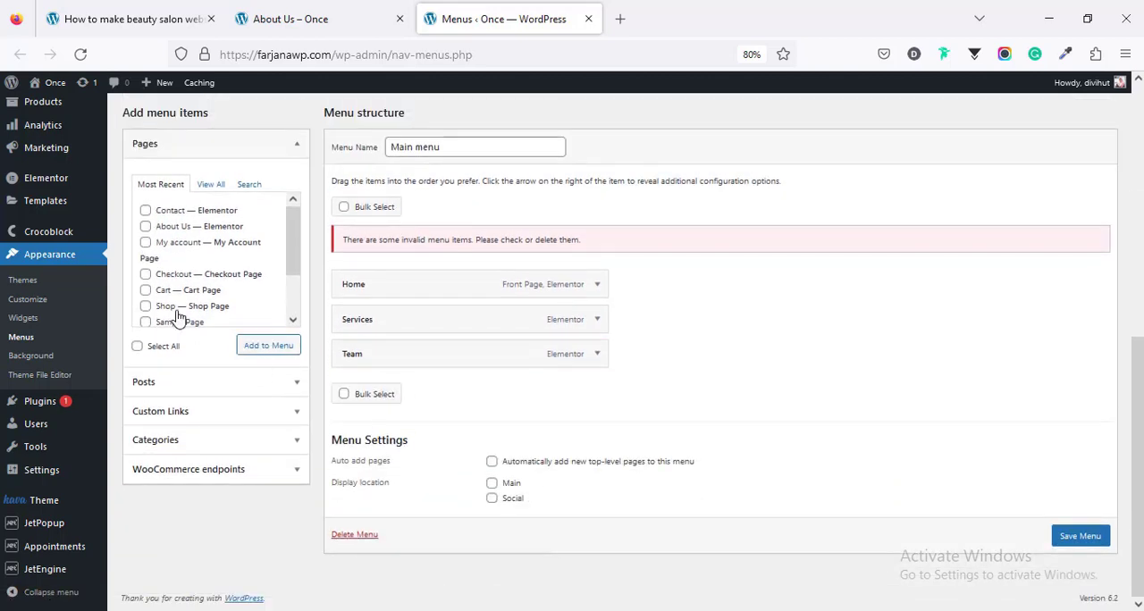
# Step: Add the Contact and About Us pages to the Main menu
pyautogui.click(147, 211)
pyautogui.click(145, 226)
pyautogui.click(251, 347)
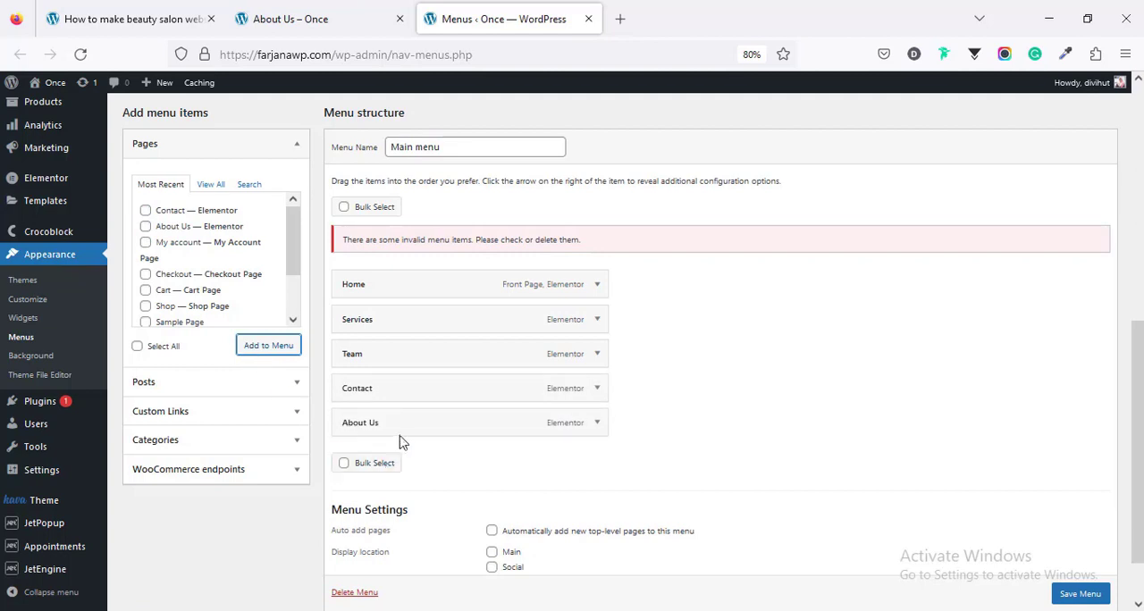
# Step: Place the About Us item above Contact in the menu structure and save the menu
pyautogui.moveTo(398, 426); pyautogui.dragTo(401, 388)
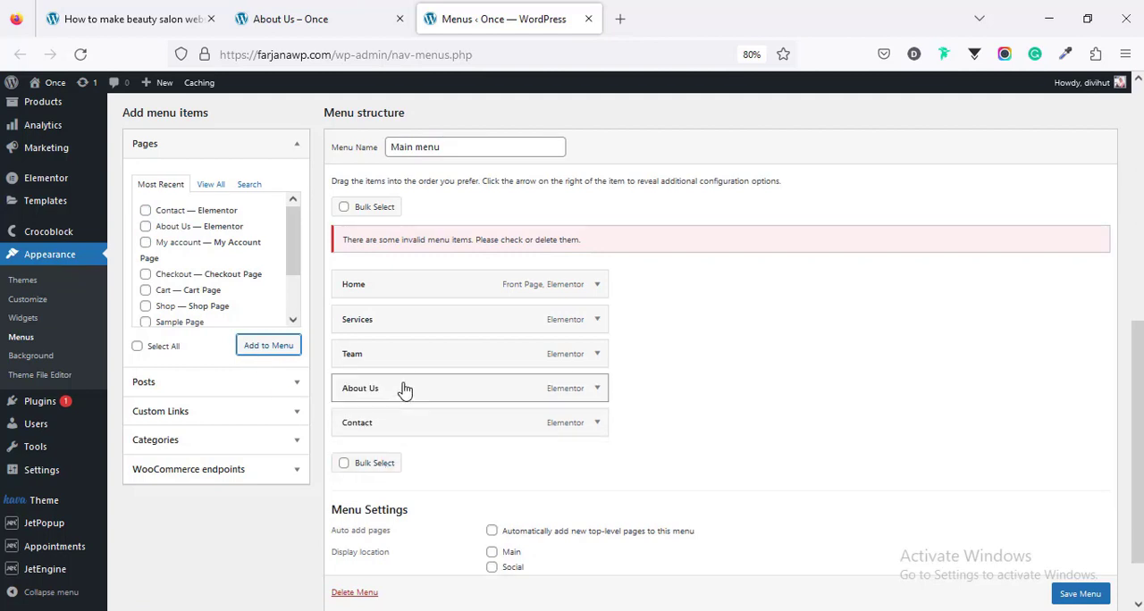
pyautogui.scroll(-3, 742, 510)
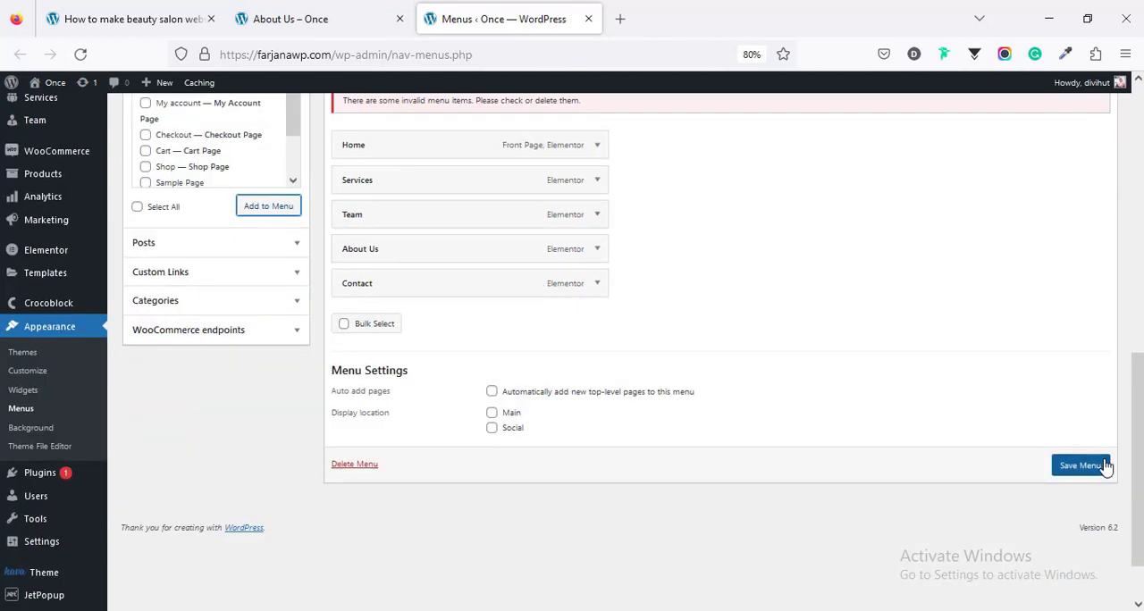
pyautogui.click(1095, 466)
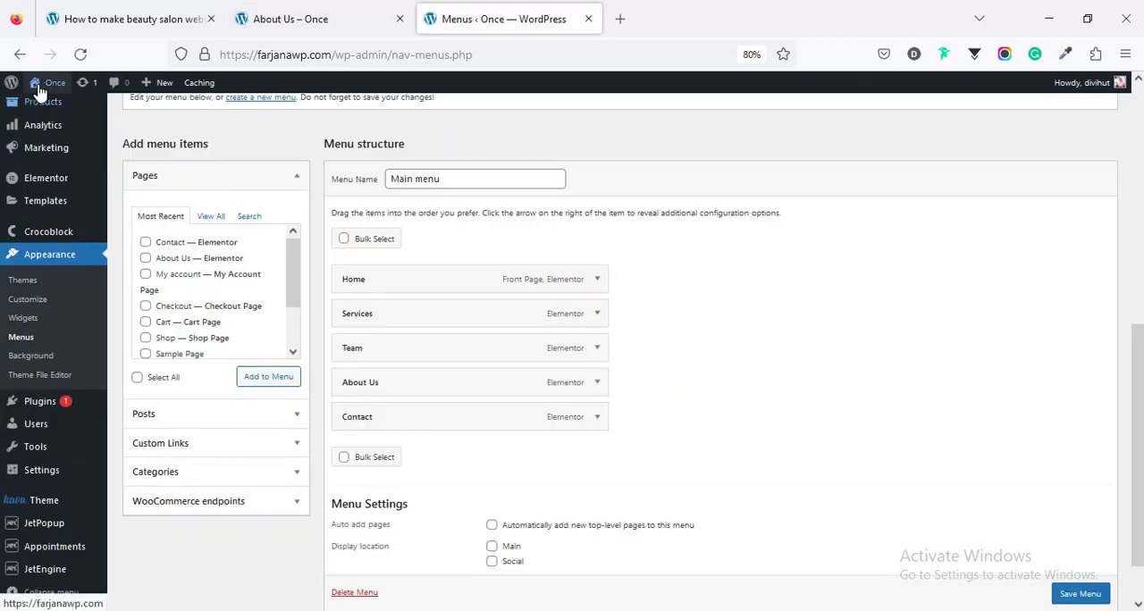
# Step: Visit the live site, follow the About Us link in its header menu and look through that page
pyautogui.moveTo(54, 107)
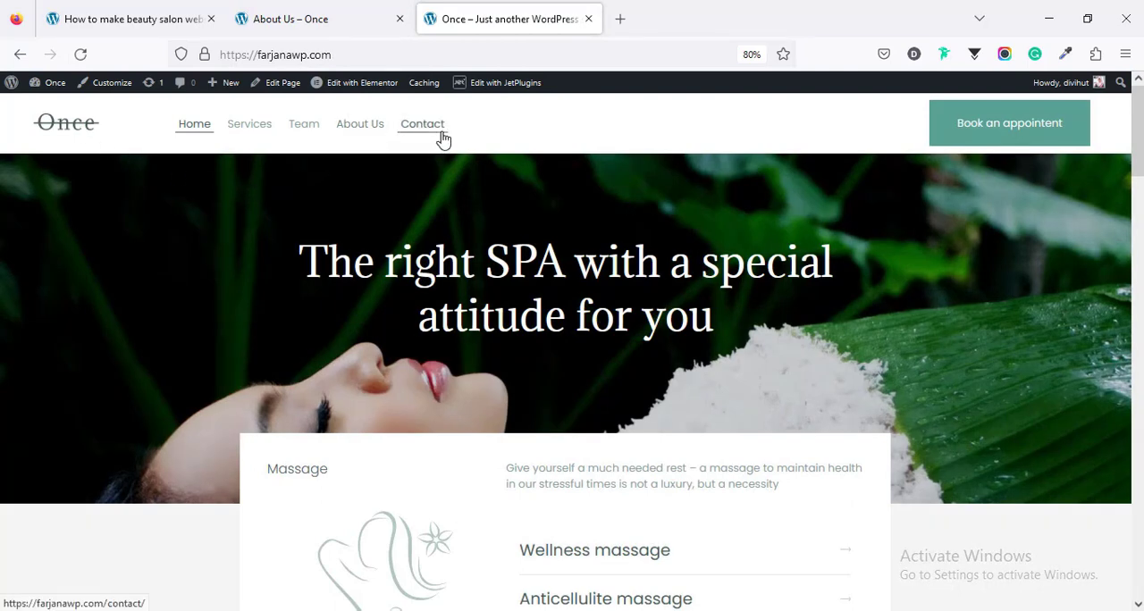
pyautogui.click(369, 134)
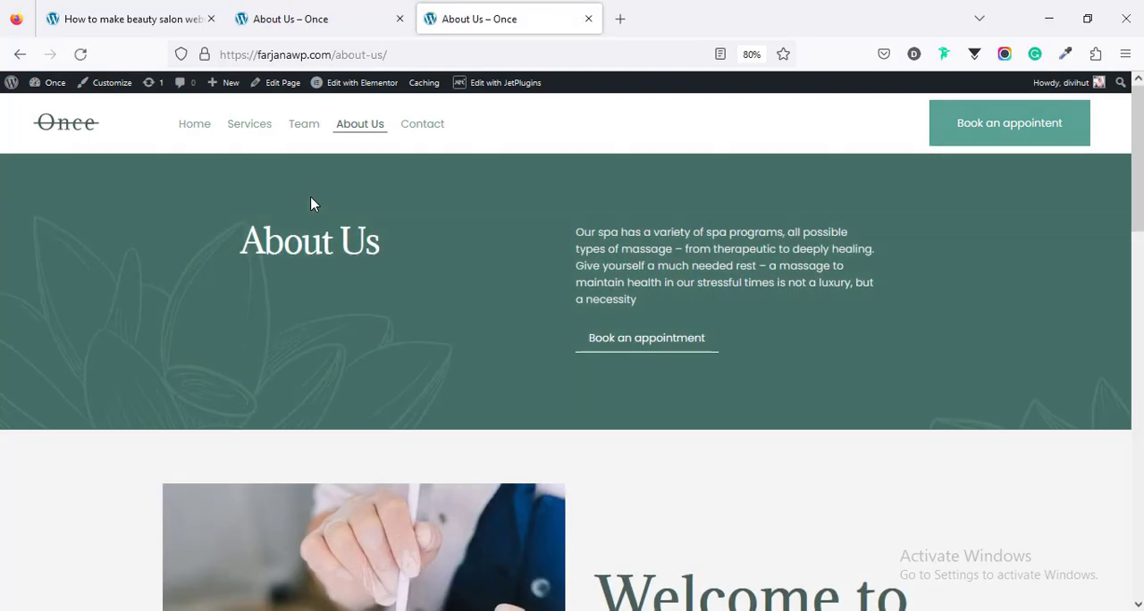
pyautogui.scroll(-10, 331, 250)
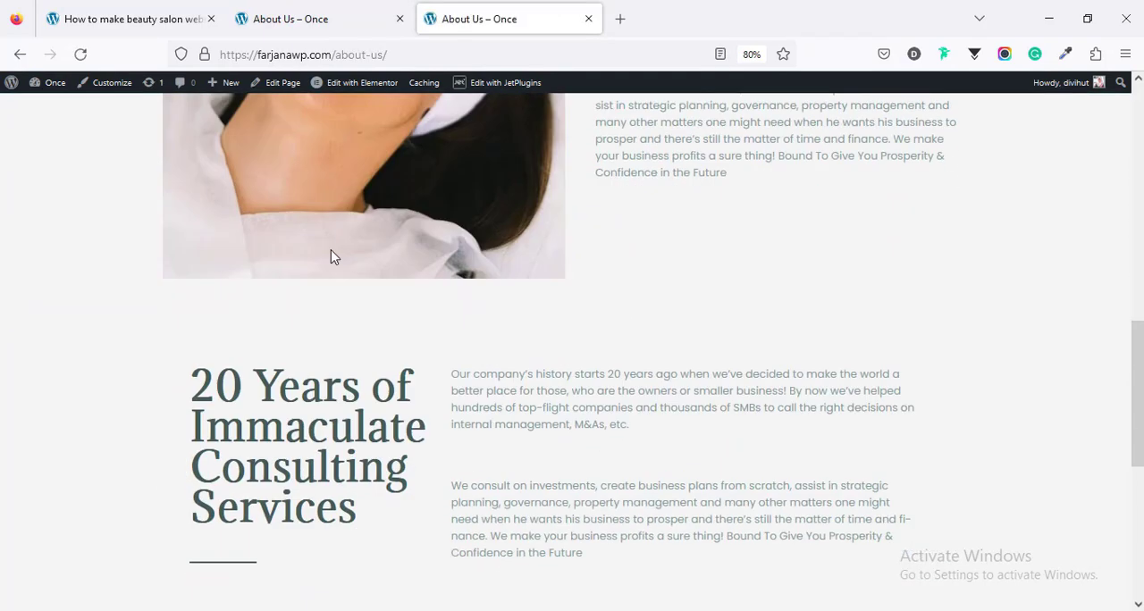
pyautogui.scroll(1, 332, 250)
pyautogui.scroll(9, 332, 250)
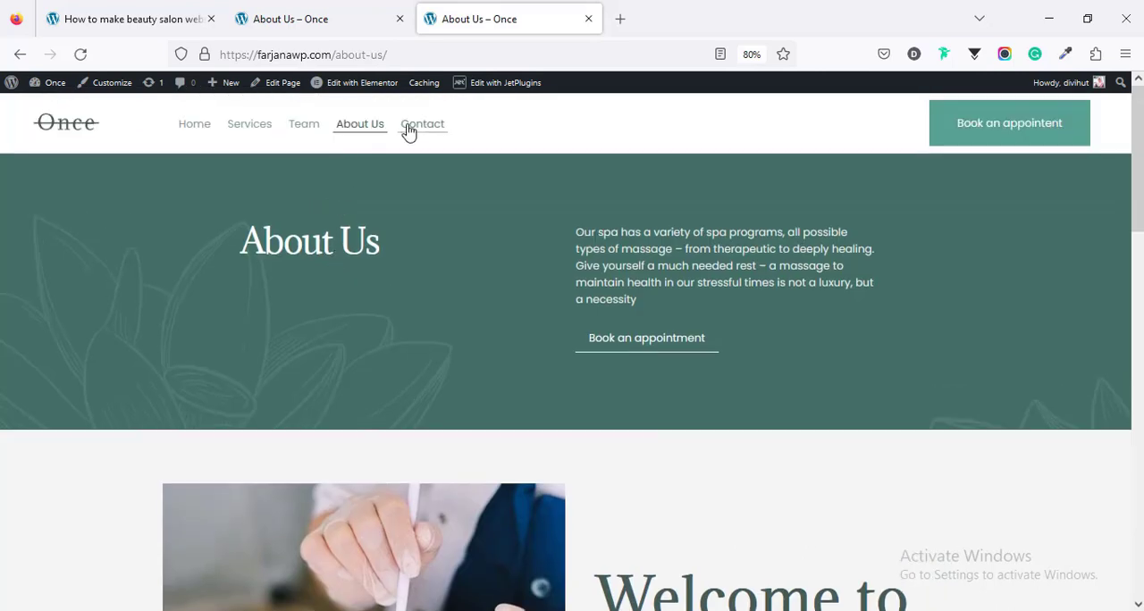
# Step: Check the Contact page through the header menu and return to the Home page
pyautogui.click(408, 130)
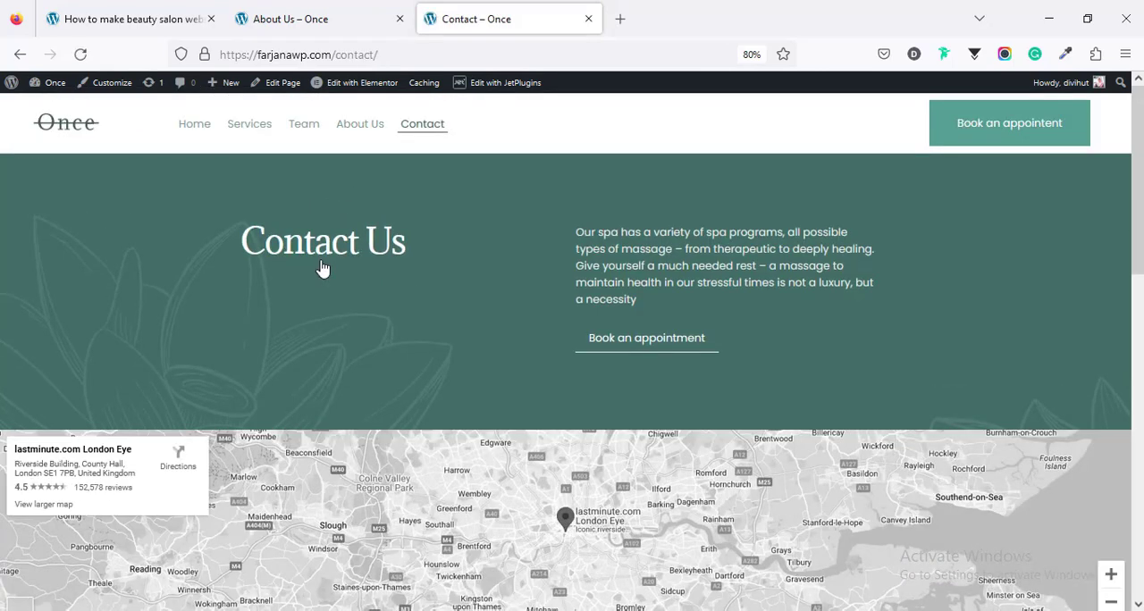
pyautogui.scroll(-3, 323, 268)
pyautogui.scroll(3, 322, 261)
pyautogui.click(203, 133)
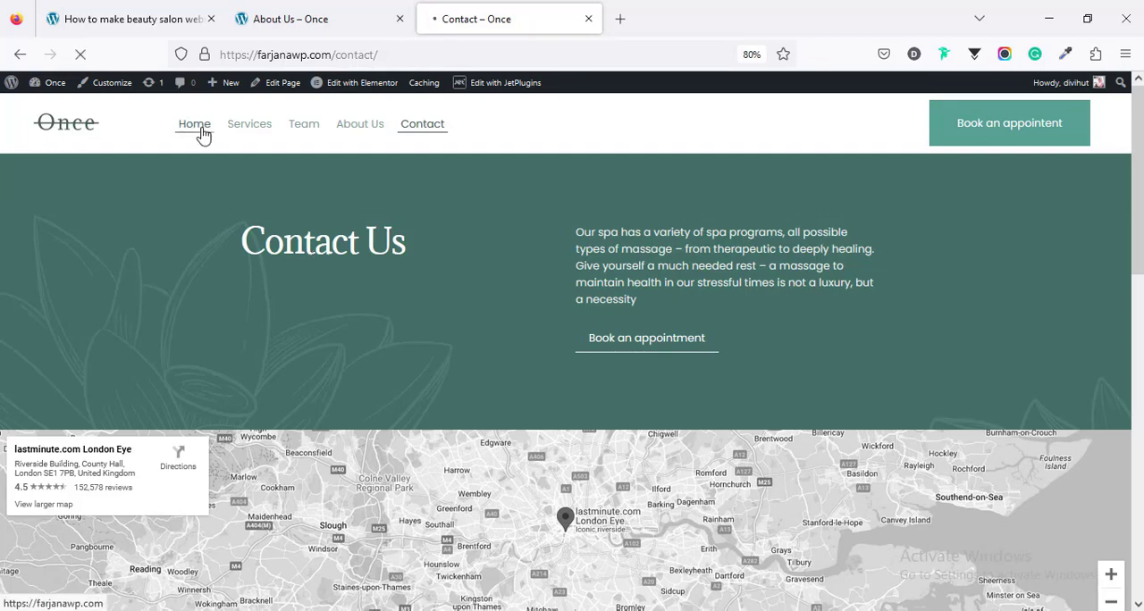